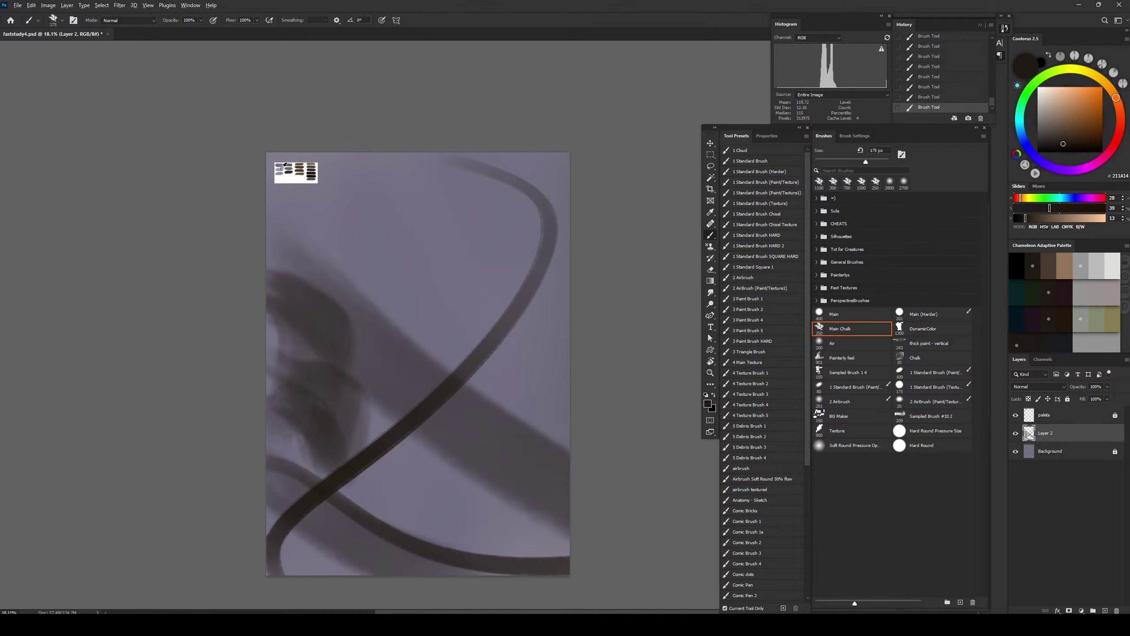
Sample a muted grey-purple from the small palette swatches
{"action": "left_click", "coordinate": [285, 165], "text": "alt"}
{"action": "left_click", "coordinate": [294, 166], "text": "alt"}
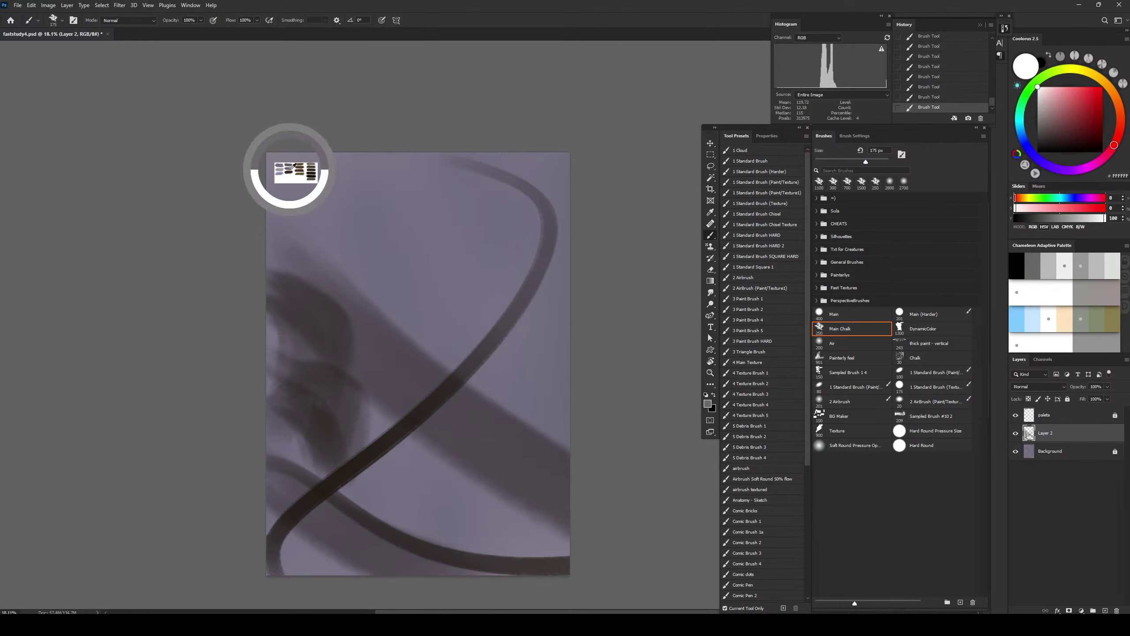
{"action": "left_click_drag", "start_coordinate": [294, 167], "coordinate": [288, 169]}
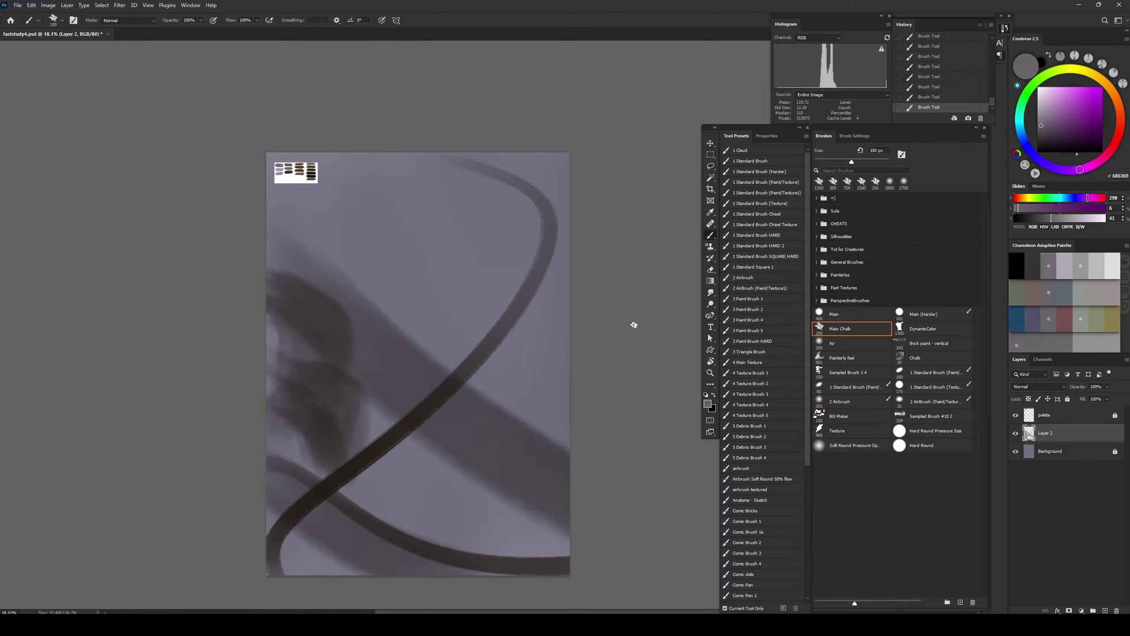
Unlock the palette layer, enlarge its swatch block, and return to the Brush tool
{"action": "left_click", "coordinate": [1083, 421]}
{"action": "left_click", "coordinate": [1115, 415]}
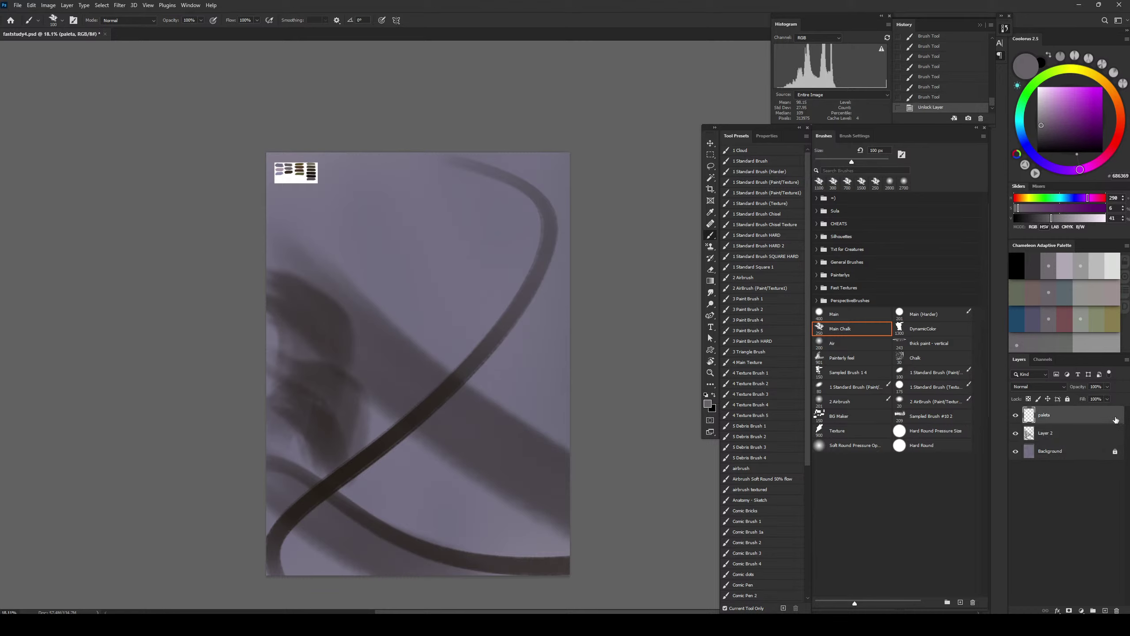
{"action": "key", "text": "ctrl+t"}
{"action": "mouse_move", "coordinate": [315, 181]}
{"action": "left_mouse_down"}
{"action": "mouse_move", "coordinate": [362, 195]}
{"action": "mouse_move", "coordinate": [349, 198]}
{"action": "left_mouse_up"}
{"action": "key", "text": "Return"}
{"action": "key", "text": "b"}
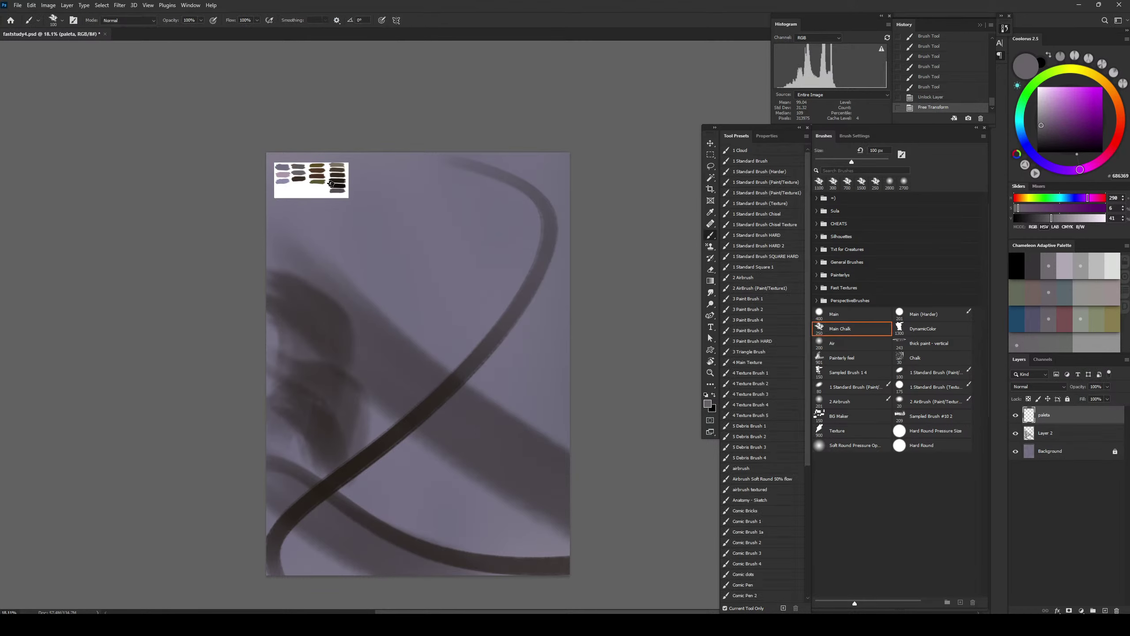
On Layer 2, sample dark brown from the diagonal curve and shade the canvas's lower-left corner with a 700 px Main Chalk brush
{"action": "left_click", "coordinate": [1058, 441]}
{"action": "left_click", "coordinate": [389, 439], "text": "alt"}
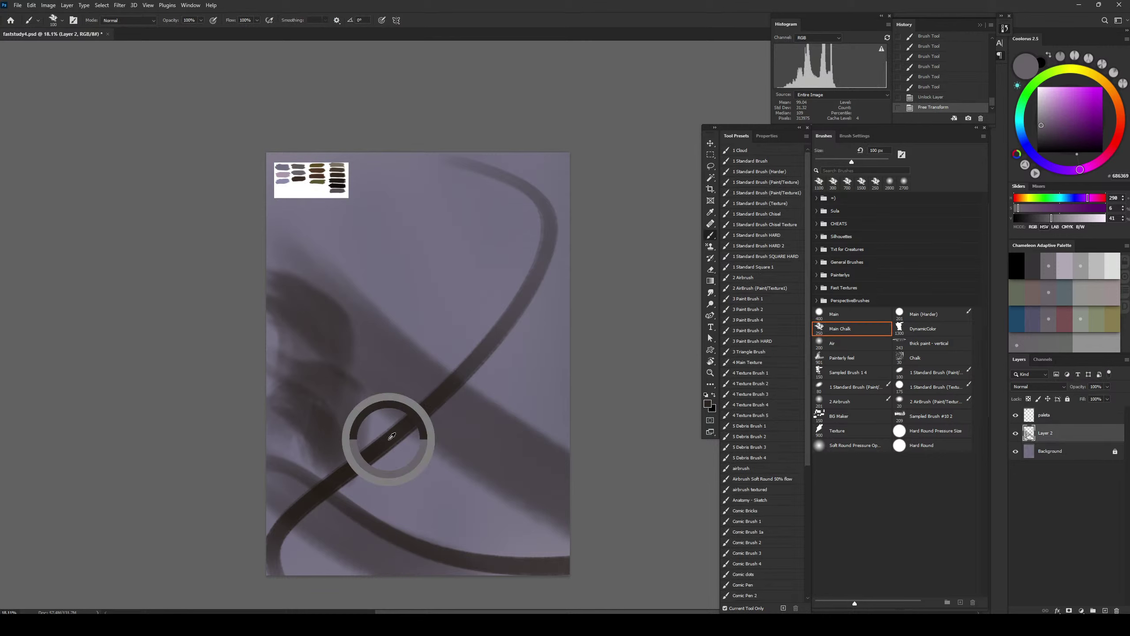
{"action": "key", "text": "bracketright"}
{"action": "key", "text": "bracketright"}
{"action": "key", "text": "bracketright"}
{"action": "key", "text": "bracketright"}
{"action": "key", "text": "bracketright"}
{"action": "key", "text": "bracketright"}
{"action": "key", "text": "bracketright"}
{"action": "left_click_drag", "start_coordinate": [284, 470], "coordinate": [401, 555]}
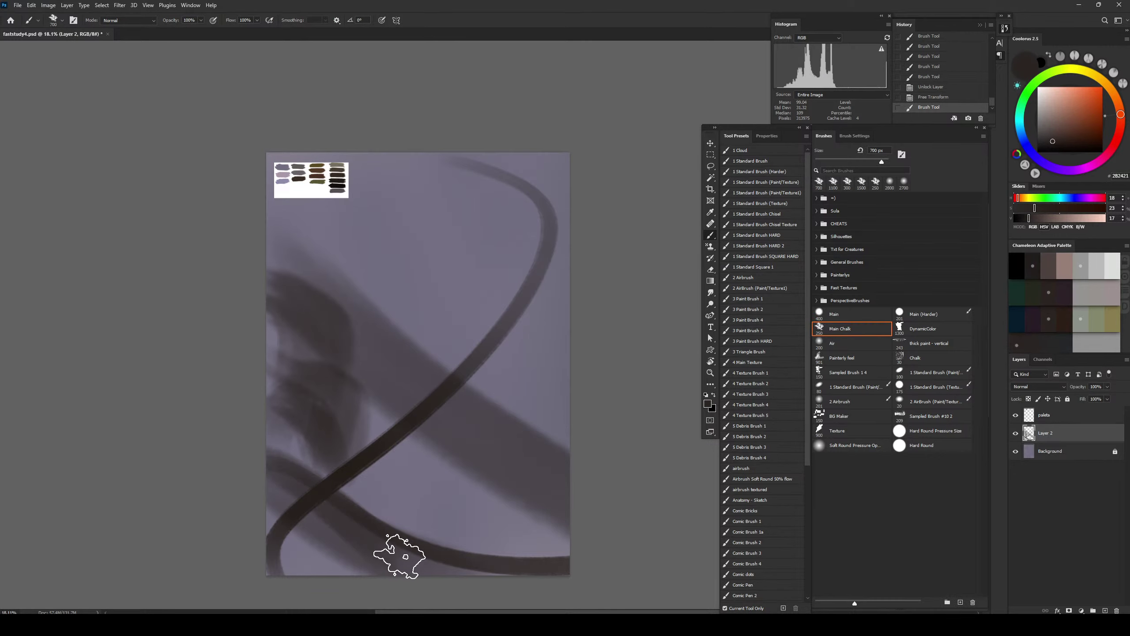
Sample a warm brown from the palette and paint over the lower-left curve with a 200 px brush
{"action": "key", "text": "bracketleft"}
{"action": "key", "text": "bracketleft"}
{"action": "key", "text": "bracketleft"}
{"action": "key", "text": "bracketleft"}
{"action": "key", "text": "bracketleft"}
{"action": "key", "text": "bracketleft"}
{"action": "left_click", "coordinate": [300, 172], "text": "alt"}
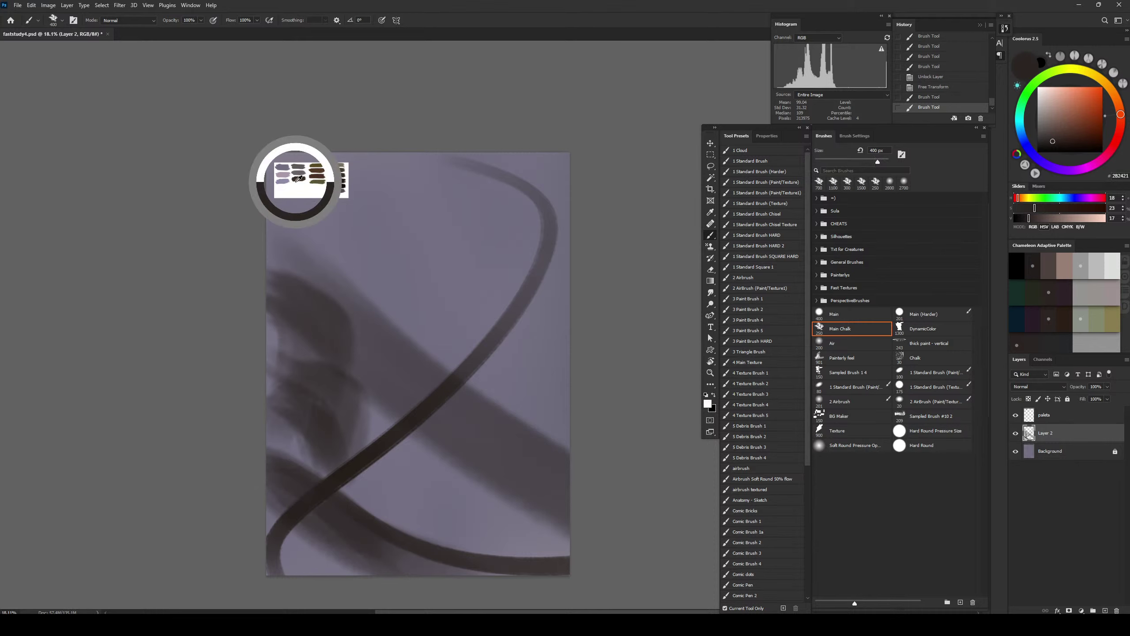
{"action": "key", "text": "bracketleft"}
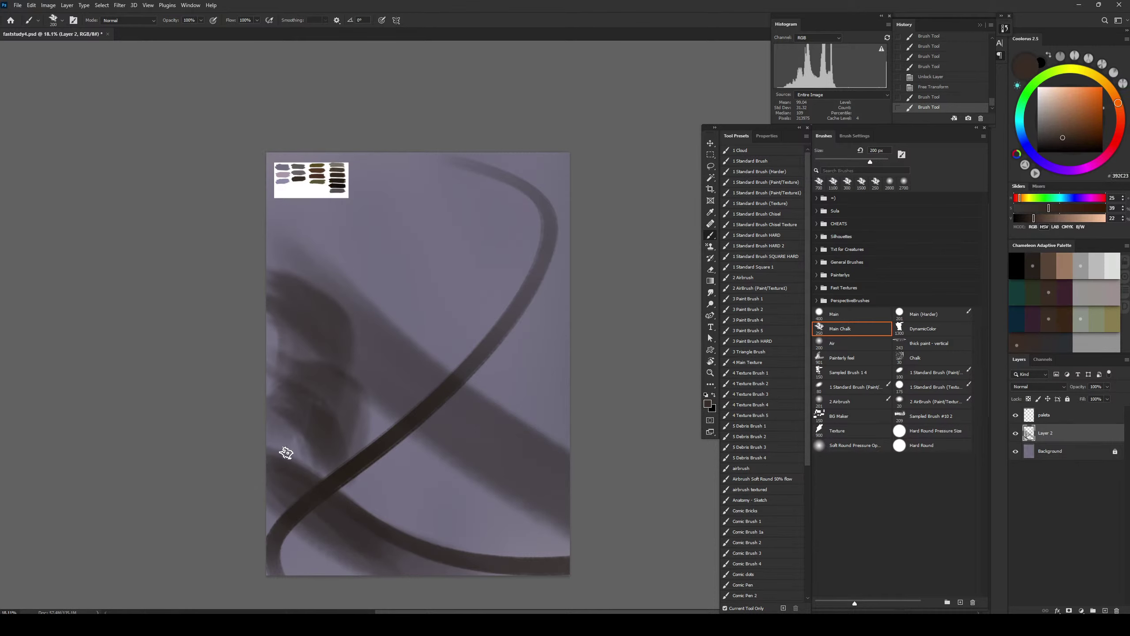
{"action": "mouse_move", "coordinate": [286, 453]}
{"action": "left_mouse_down"}
{"action": "mouse_move", "coordinate": [303, 478]}
{"action": "mouse_move", "coordinate": [422, 567]}
{"action": "mouse_move", "coordinate": [467, 574]}
{"action": "left_mouse_up"}
Paint broad warm brown strokes along the lower curve with an enlarged brush, then reduce the brush to 250 px
{"action": "key", "text": "bracketright"}
{"action": "key", "text": "bracketright"}
{"action": "key", "text": "bracketright"}
{"action": "key", "text": "bracketright"}
{"action": "key", "text": "bracketright"}
{"action": "key", "text": "bracketright"}
{"action": "left_click_drag", "start_coordinate": [567, 560], "coordinate": [370, 540]}
{"action": "key", "text": "bracketleft"}
{"action": "key", "text": "bracketleft"}
{"action": "key", "text": "bracketleft"}
{"action": "key", "text": "bracketleft"}
{"action": "key", "text": "bracketleft"}
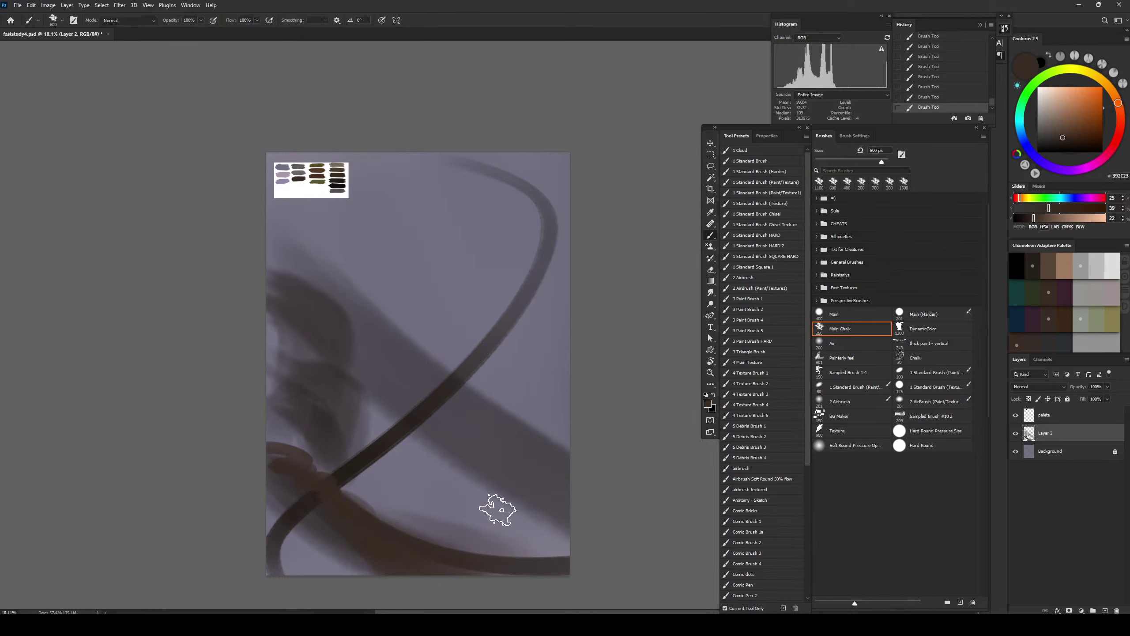
Create a new layer and place it between Layer 2 and the Background
{"action": "left_click", "coordinate": [1067, 478]}
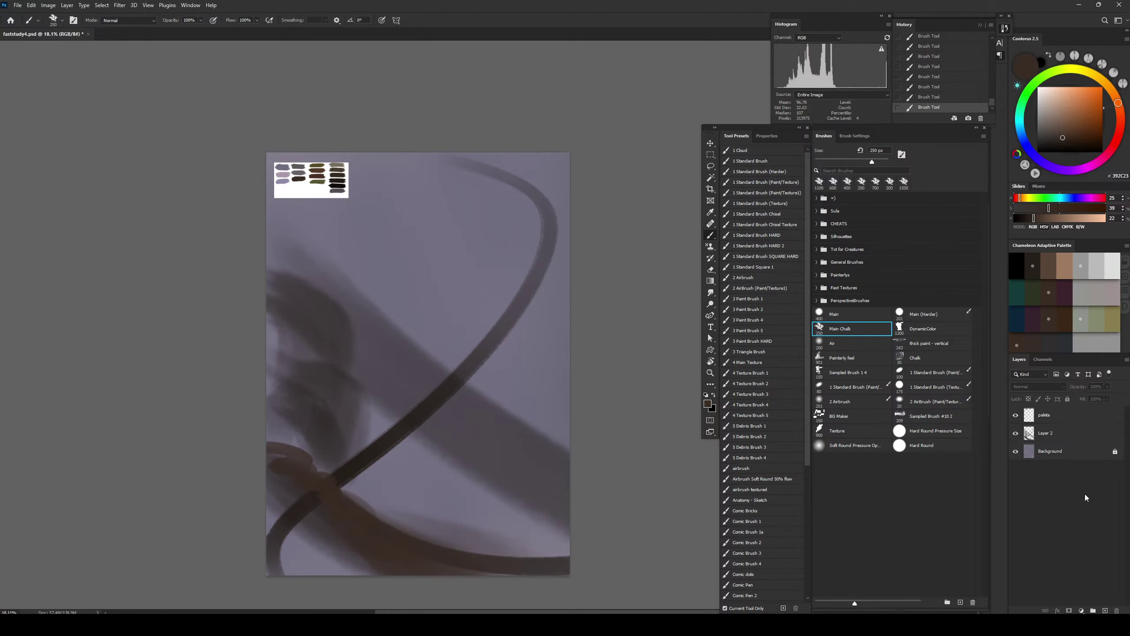
{"action": "left_click", "coordinate": [1066, 436]}
{"action": "left_click", "coordinate": [1106, 611]}
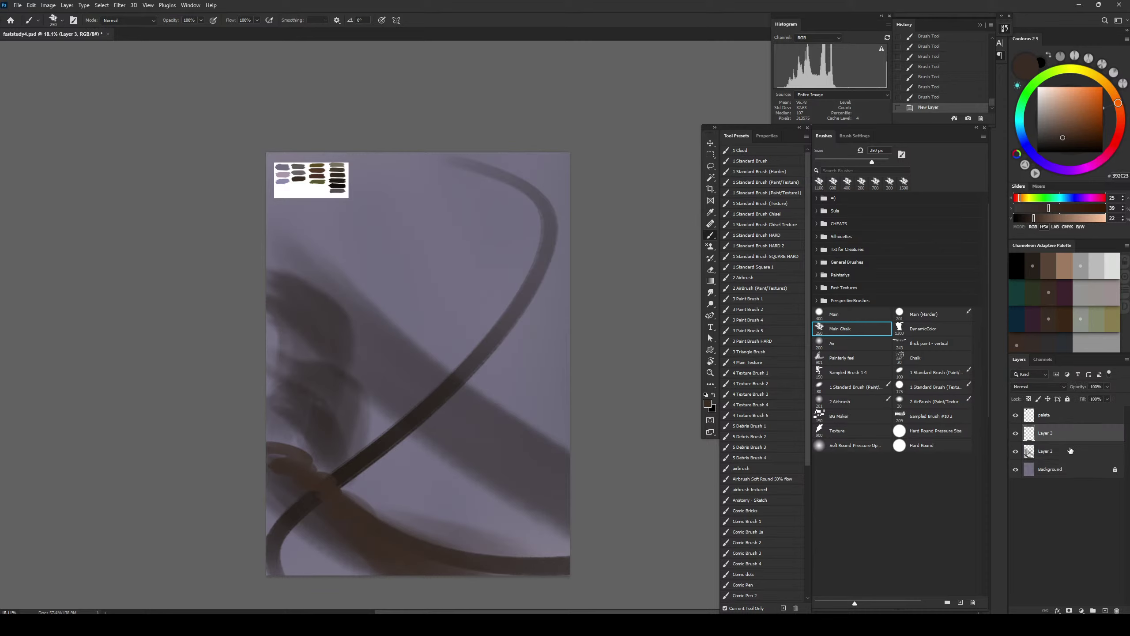
{"action": "left_click_drag", "start_coordinate": [1069, 436], "coordinate": [1066, 459]}
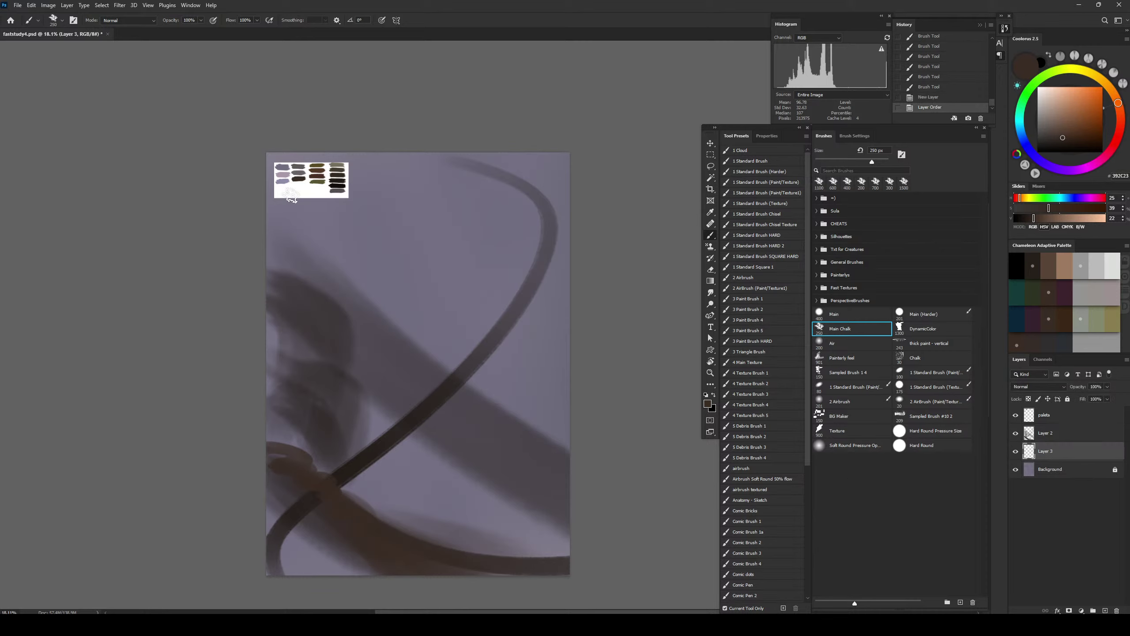
Sample the grey-purple swatch and paint horizontal haze behind the curves in the lower-right area with a 500 px brush
{"action": "left_click", "coordinate": [298, 171], "text": "alt"}
{"action": "key", "text": "bracketright"}
{"action": "key", "text": "bracketright"}
{"action": "key", "text": "bracketright"}
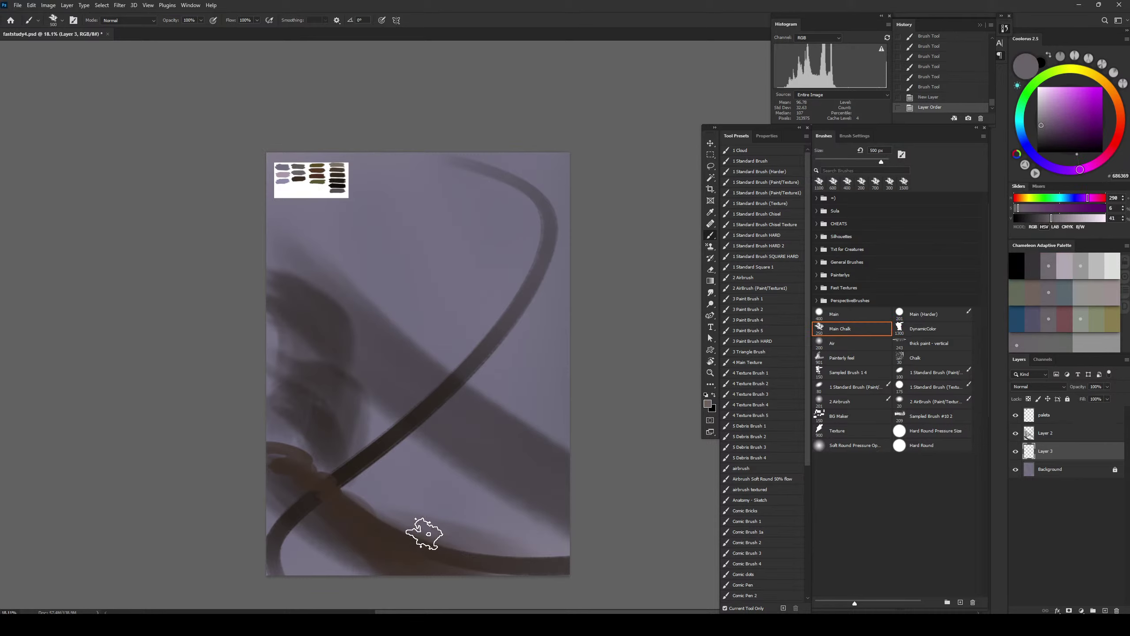
{"action": "left_click_drag", "start_coordinate": [429, 532], "coordinate": [569, 534]}
{"action": "left_click_drag", "start_coordinate": [384, 520], "coordinate": [599, 497]}
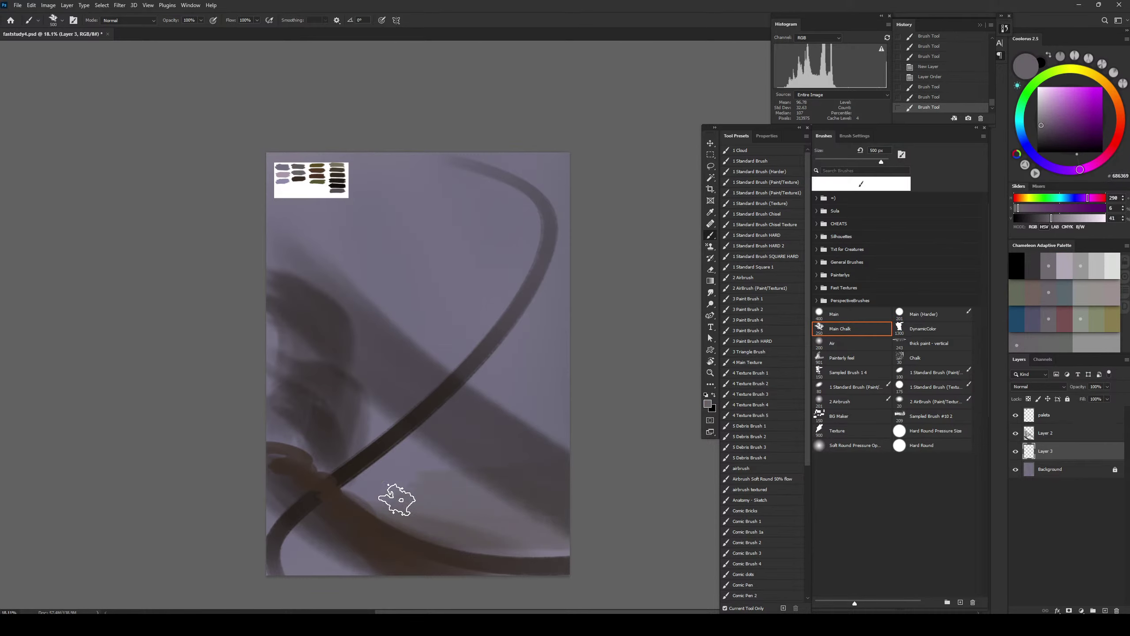
{"action": "left_click_drag", "start_coordinate": [370, 468], "coordinate": [574, 469]}
Extend the grey-purple haze around the right end of the shadow band with larger strokes, then add strokes with a 150 px brush
{"action": "key", "text": "bracketright"}
{"action": "mouse_move", "coordinate": [438, 431]}
{"action": "left_mouse_down"}
{"action": "mouse_move", "coordinate": [560, 436]}
{"action": "mouse_move", "coordinate": [499, 457]}
{"action": "left_mouse_up"}
{"action": "key", "text": "bracketright"}
{"action": "mouse_move", "coordinate": [566, 443]}
{"action": "left_mouse_down"}
{"action": "mouse_move", "coordinate": [401, 436]}
{"action": "mouse_move", "coordinate": [457, 446]}
{"action": "mouse_move", "coordinate": [487, 494]}
{"action": "left_mouse_up"}
{"action": "key", "text": "bracketleft"}
{"action": "key", "text": "bracketleft"}
{"action": "key", "text": "bracketleft"}
{"action": "key", "text": "bracketleft"}
{"action": "key", "text": "bracketleft"}
{"action": "key", "text": "bracketleft"}
{"action": "key", "text": "bracketleft"}
{"action": "key", "text": "bracketleft"}
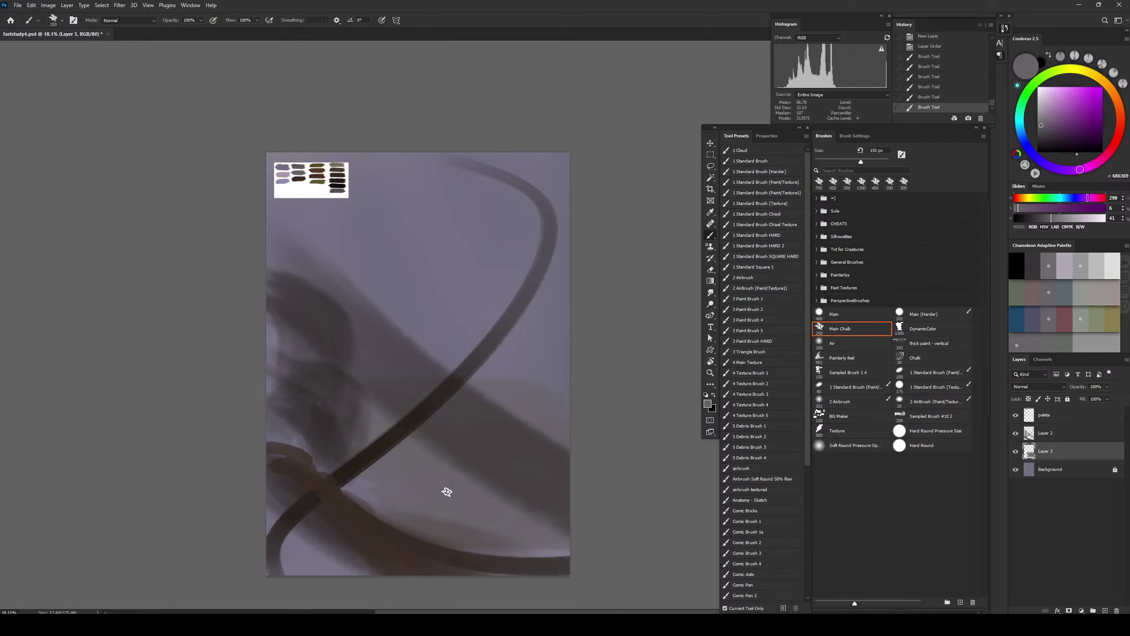
{"action": "left_click_drag", "start_coordinate": [495, 492], "coordinate": [453, 269]}
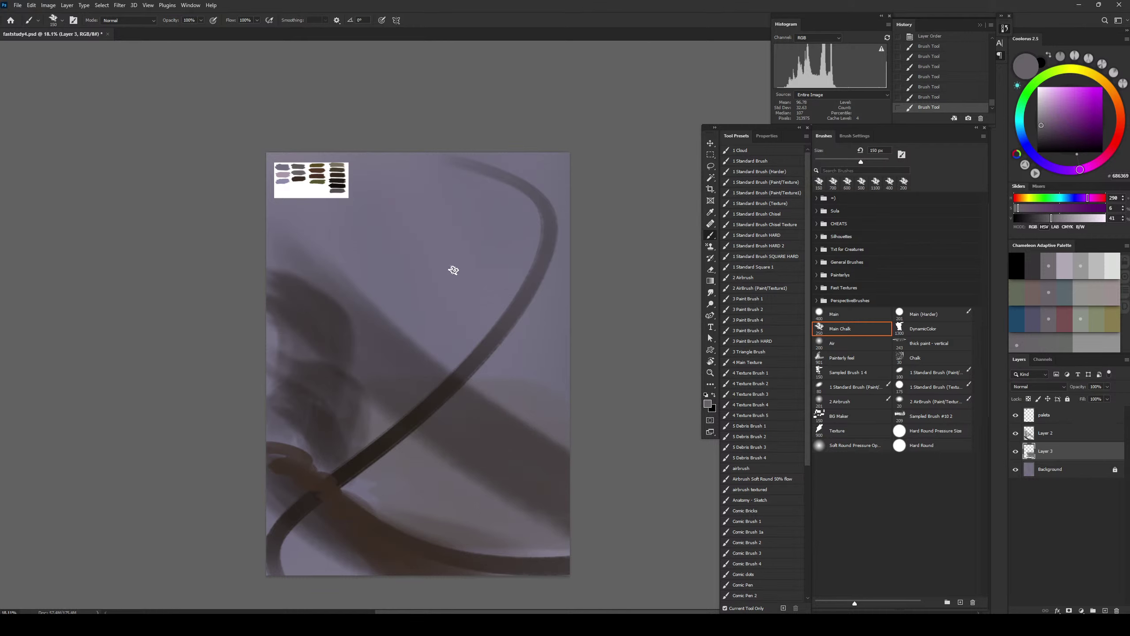
Sample the darkest brown swatch and paint a shadowy ground mass across the lower canvas on Layer 3 with a 700–900 px brush
{"action": "left_click", "coordinate": [343, 177], "text": "alt"}
{"action": "key", "text": "bracketright"}
{"action": "key", "text": "bracketright"}
{"action": "key", "text": "bracketright"}
{"action": "key", "text": "bracketright"}
{"action": "key", "text": "bracketright"}
{"action": "key", "text": "bracketright"}
{"action": "key", "text": "bracketright"}
{"action": "key", "text": "bracketright"}
{"action": "key", "text": "bracketright"}
{"action": "key", "text": "bracketright"}
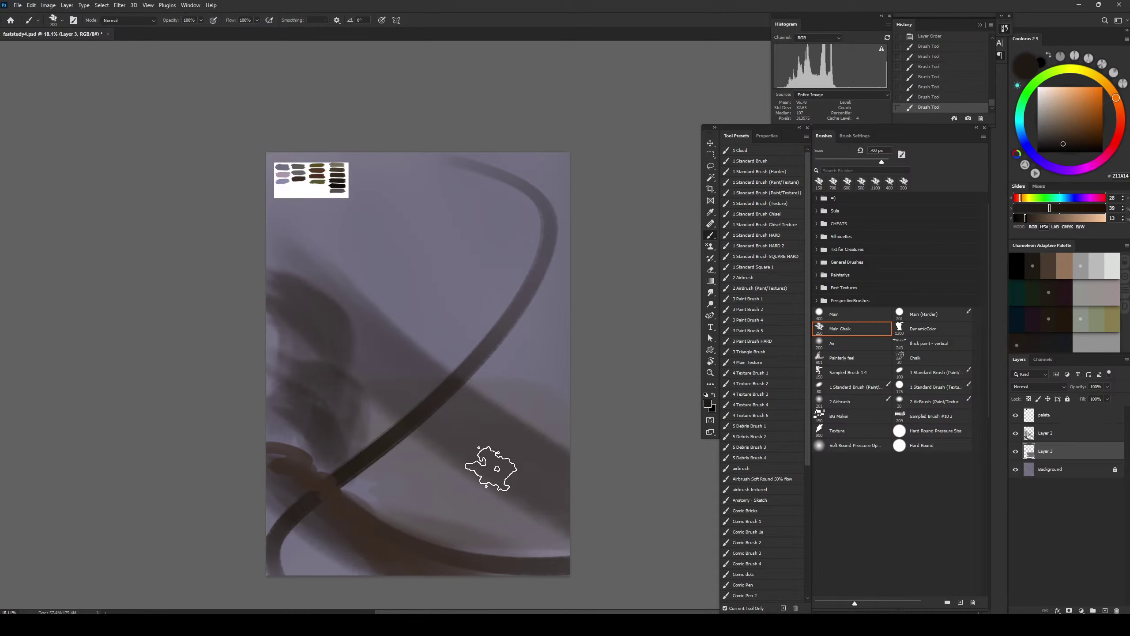
{"action": "key", "text": "ctrl+z"}
{"action": "mouse_move", "coordinate": [607, 465]}
{"action": "left_mouse_down"}
{"action": "mouse_move", "coordinate": [568, 442]}
{"action": "mouse_move", "coordinate": [464, 523]}
{"action": "left_mouse_up"}
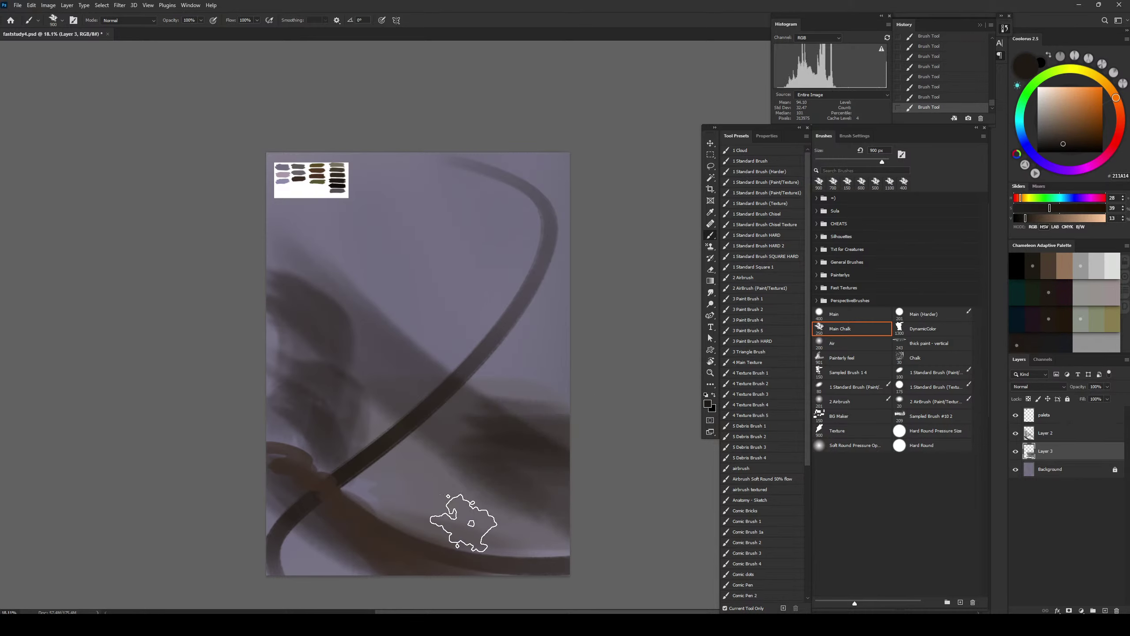
{"action": "mouse_move", "coordinate": [263, 472]}
{"action": "left_mouse_down"}
{"action": "mouse_move", "coordinate": [397, 473]}
{"action": "mouse_move", "coordinate": [354, 467]}
{"action": "mouse_move", "coordinate": [512, 506]}
{"action": "mouse_move", "coordinate": [356, 503]}
{"action": "left_mouse_up"}
Sample a grey-purple swatch, shift it to a lighter blue with hue 224, and enlarge the brush to 1100 px
{"action": "left_click", "coordinate": [294, 173], "text": "alt"}
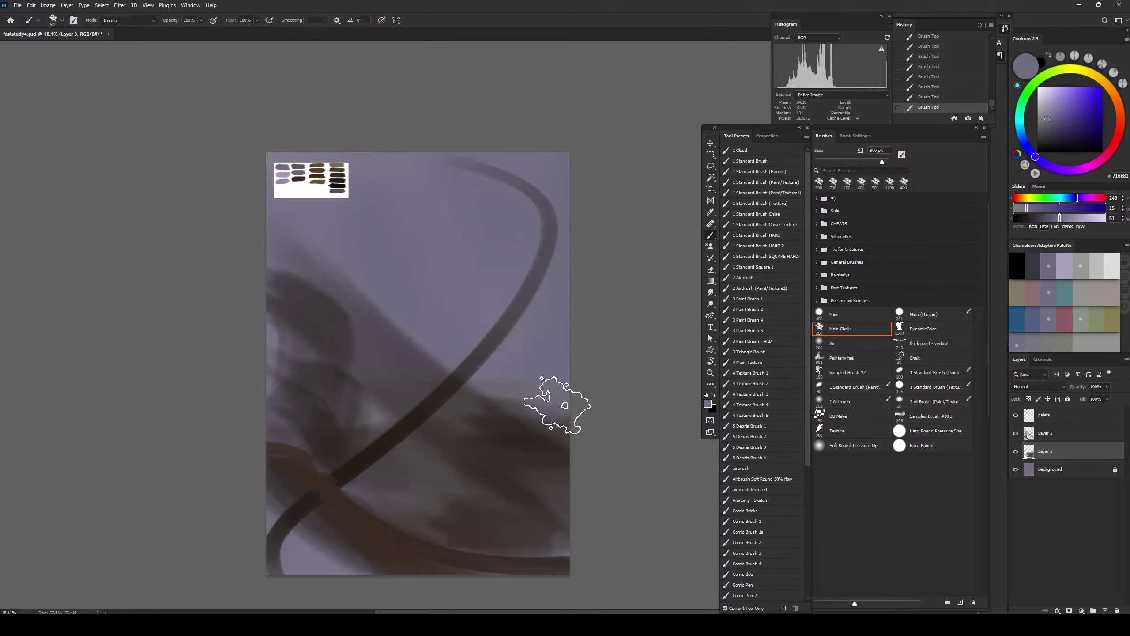
{"action": "left_click", "coordinate": [1023, 138]}
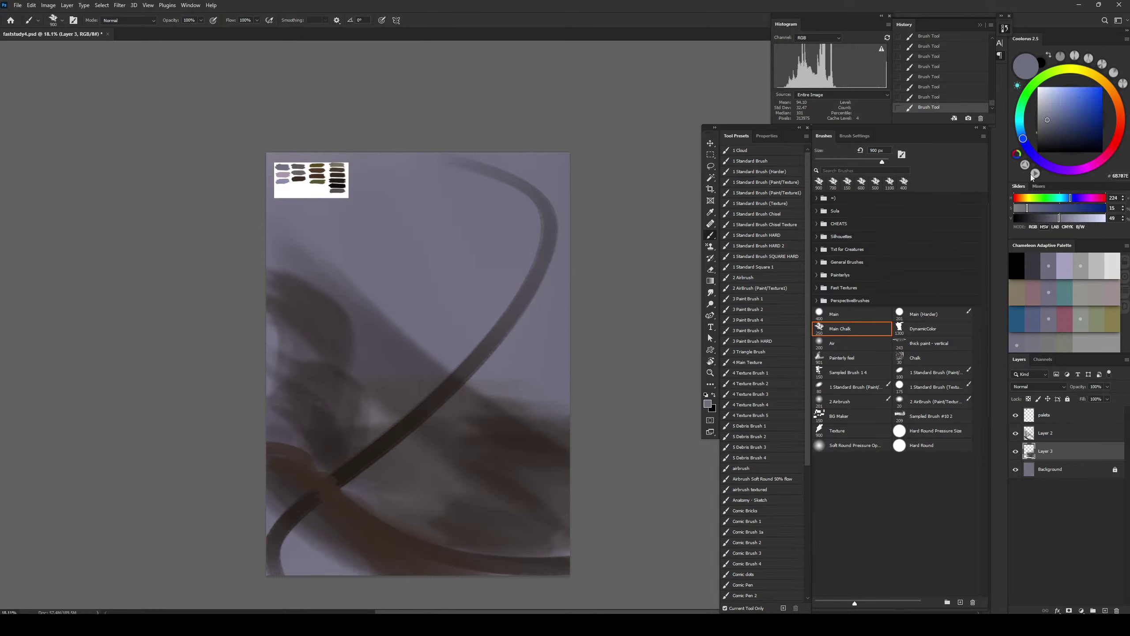
{"action": "left_click_drag", "start_coordinate": [1048, 120], "coordinate": [1052, 114]}
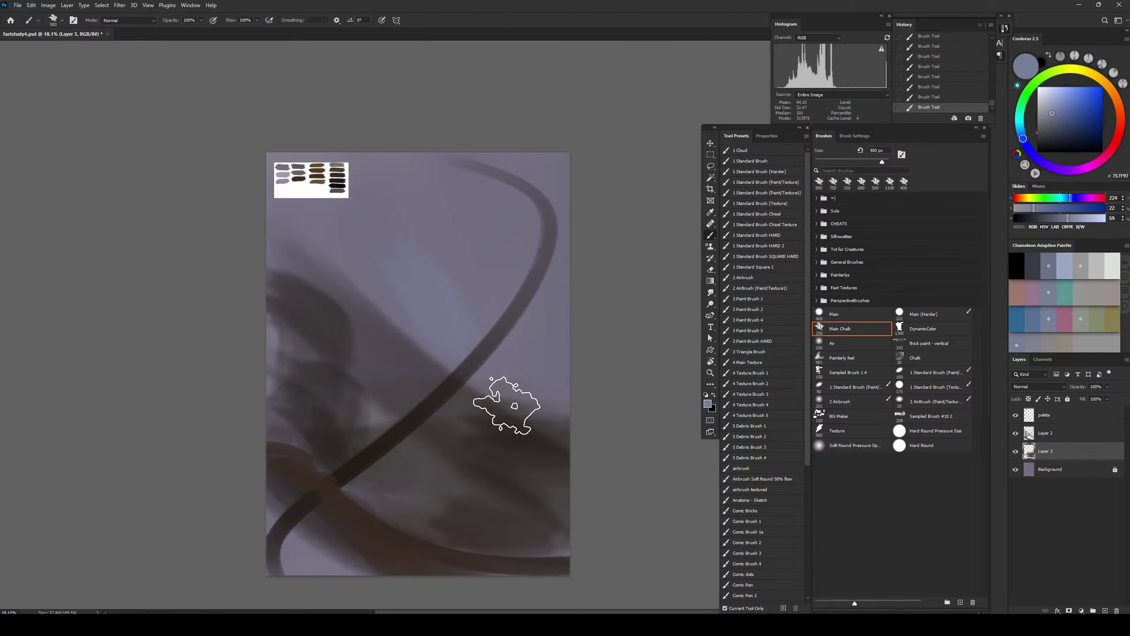
{"action": "key", "text": "bracketright"}
{"action": "key", "text": "bracketright"}
{"action": "key", "text": "u"}
{"action": "left_click_drag", "start_coordinate": [548, 403], "coordinate": [562, 323]}
{"action": "left_click_drag", "start_coordinate": [543, 313], "coordinate": [461, 297]}
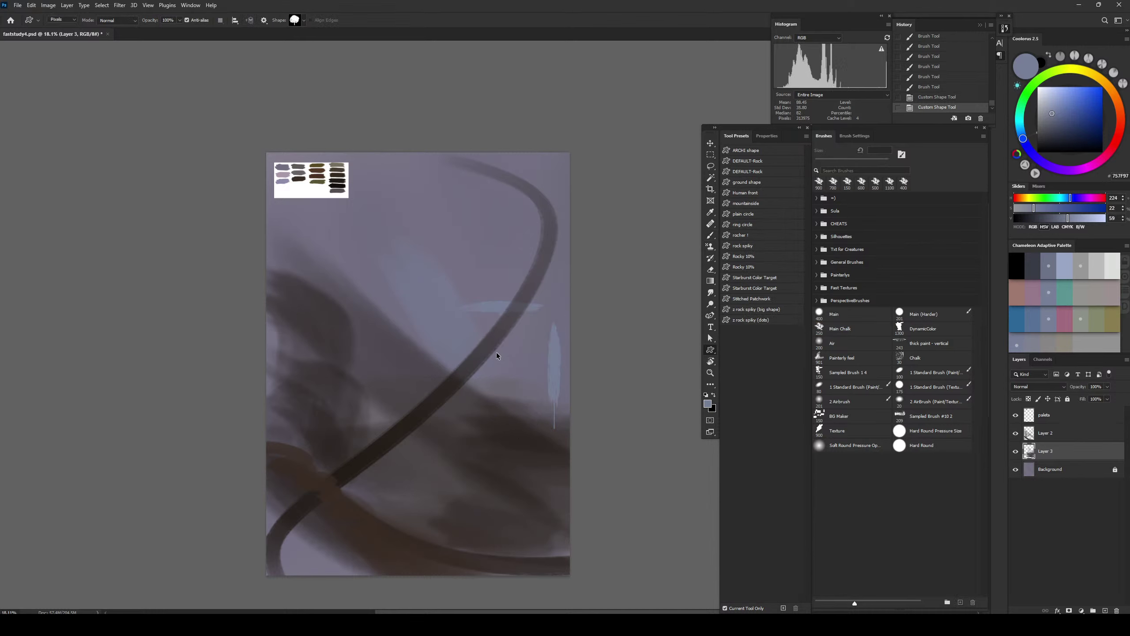
{"action": "key", "text": "ctrl+z"}
{"action": "key", "text": "ctrl+z"}
{"action": "key", "text": "b"}
Paint soft blue light over the upper and middle background of Layer 3 with a 1100–1400 px brush
{"action": "mouse_move", "coordinate": [531, 317]}
{"action": "left_mouse_down"}
{"action": "mouse_move", "coordinate": [564, 375]}
{"action": "mouse_move", "coordinate": [451, 273]}
{"action": "left_mouse_up"}
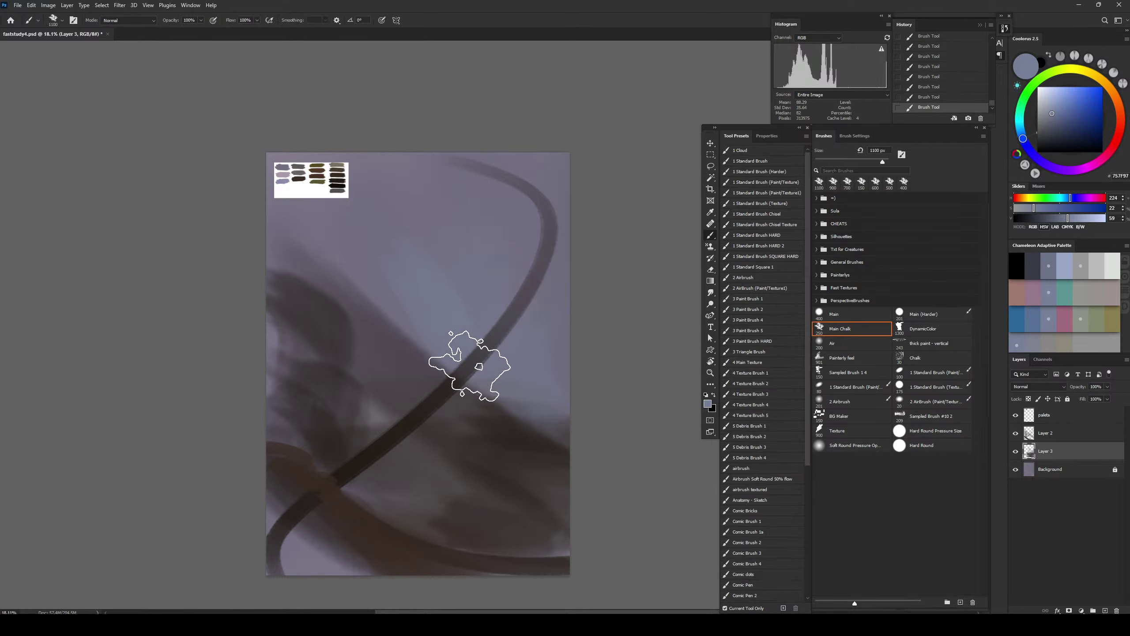
{"action": "mouse_move", "coordinate": [383, 337]}
{"action": "left_mouse_down"}
{"action": "mouse_move", "coordinate": [378, 313]}
{"action": "mouse_move", "coordinate": [374, 328]}
{"action": "mouse_move", "coordinate": [412, 378]}
{"action": "mouse_move", "coordinate": [375, 315]}
{"action": "mouse_move", "coordinate": [376, 275]}
{"action": "mouse_move", "coordinate": [393, 322]}
{"action": "mouse_move", "coordinate": [392, 277]}
{"action": "left_mouse_up"}
{"action": "left_click_drag", "start_coordinate": [290, 237], "coordinate": [286, 226]}
{"action": "key", "text": "bracketright"}
{"action": "key", "text": "bracketright"}
{"action": "key", "text": "bracketright"}
{"action": "mouse_move", "coordinate": [418, 217]}
{"action": "left_mouse_down"}
{"action": "mouse_move", "coordinate": [464, 223]}
{"action": "mouse_move", "coordinate": [483, 263]}
{"action": "left_mouse_up"}
On Layer 2, erase the upper middle of the diagonal shadow band with a 500 px eraser to open up the blue background
{"action": "left_click", "coordinate": [1039, 439]}
{"action": "key", "text": "e"}
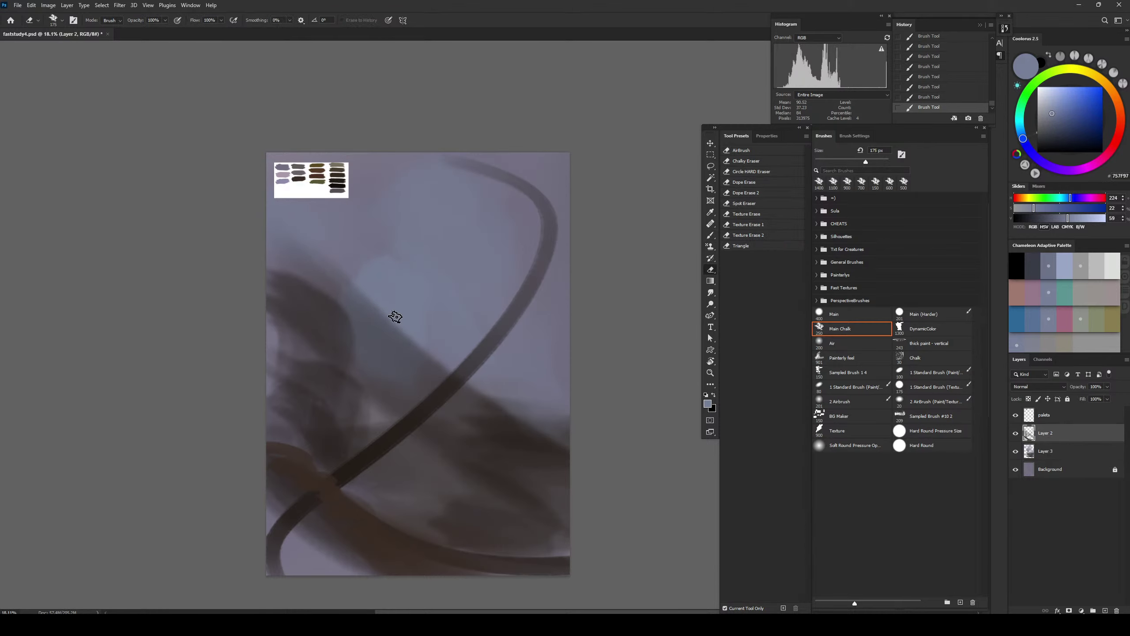
{"action": "key", "text": "bracketright"}
{"action": "key", "text": "bracketright"}
{"action": "key", "text": "bracketright"}
{"action": "key", "text": "bracketright"}
{"action": "key", "text": "bracketright"}
{"action": "mouse_move", "coordinate": [384, 356]}
{"action": "left_mouse_down"}
{"action": "mouse_move", "coordinate": [380, 316]}
{"action": "mouse_move", "coordinate": [375, 344]}
{"action": "left_mouse_up"}
{"action": "left_click_drag", "start_coordinate": [373, 323], "coordinate": [384, 381]}
{"action": "mouse_move", "coordinate": [349, 274]}
{"action": "left_mouse_down"}
{"action": "mouse_move", "coordinate": [290, 251]}
{"action": "mouse_move", "coordinate": [339, 314]}
{"action": "left_mouse_up"}
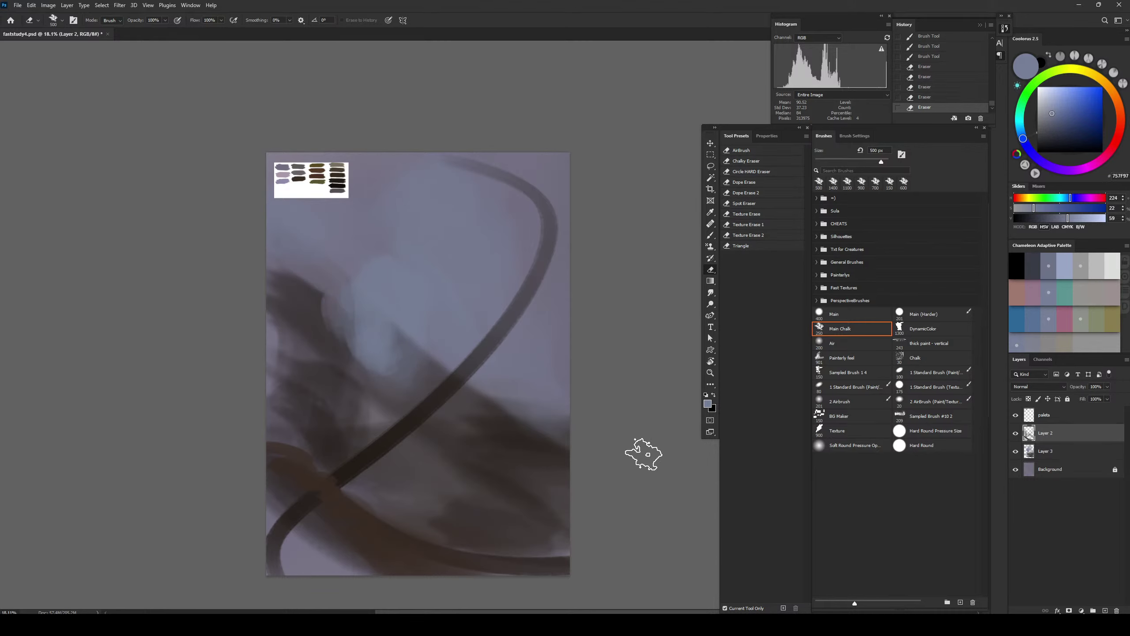
Sample dark brown from the diagonal curve and paint a dark mass where the curves meet at lower left with a 250 px brush
{"action": "key", "text": "b"}
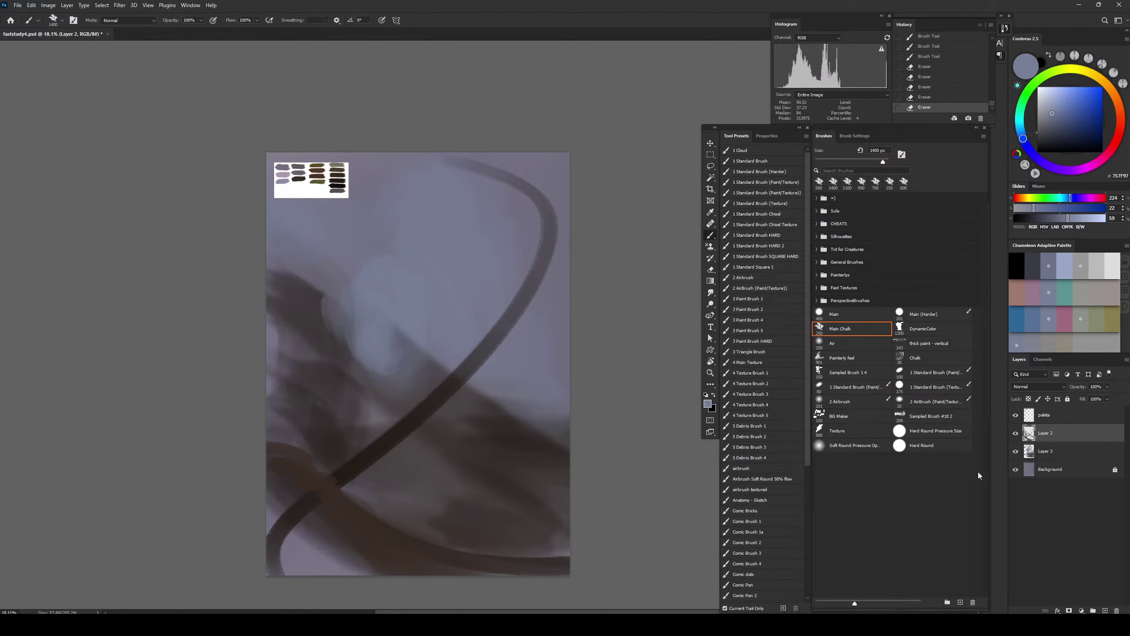
{"action": "left_click", "coordinate": [354, 467], "text": "alt"}
{"action": "key", "text": "bracketleft"}
{"action": "key", "text": "bracketleft"}
{"action": "key", "text": "bracketleft"}
{"action": "key", "text": "bracketleft"}
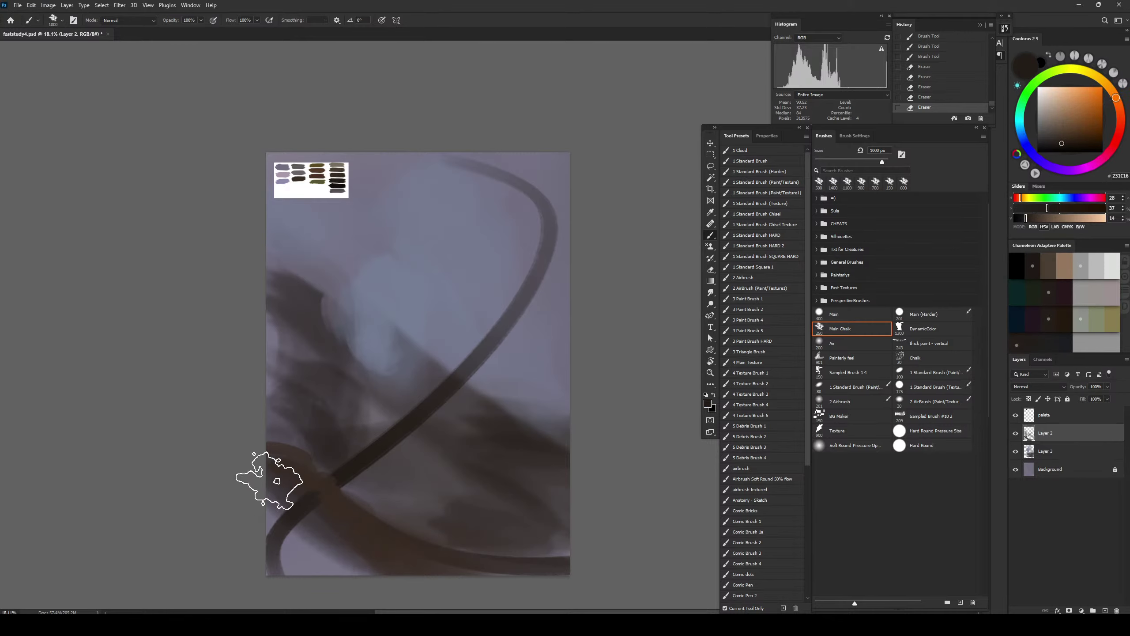
{"action": "key", "text": "bracketleft"}
{"action": "key", "text": "bracketleft"}
{"action": "key", "text": "bracketleft"}
{"action": "key", "text": "bracketleft"}
{"action": "key", "text": "bracketleft"}
{"action": "key", "text": "bracketleft"}
{"action": "key", "text": "bracketleft"}
{"action": "key", "text": "bracketleft"}
{"action": "mouse_move", "coordinate": [278, 468]}
{"action": "left_mouse_down"}
{"action": "mouse_move", "coordinate": [301, 531]}
{"action": "mouse_move", "coordinate": [341, 520]}
{"action": "left_mouse_up"}
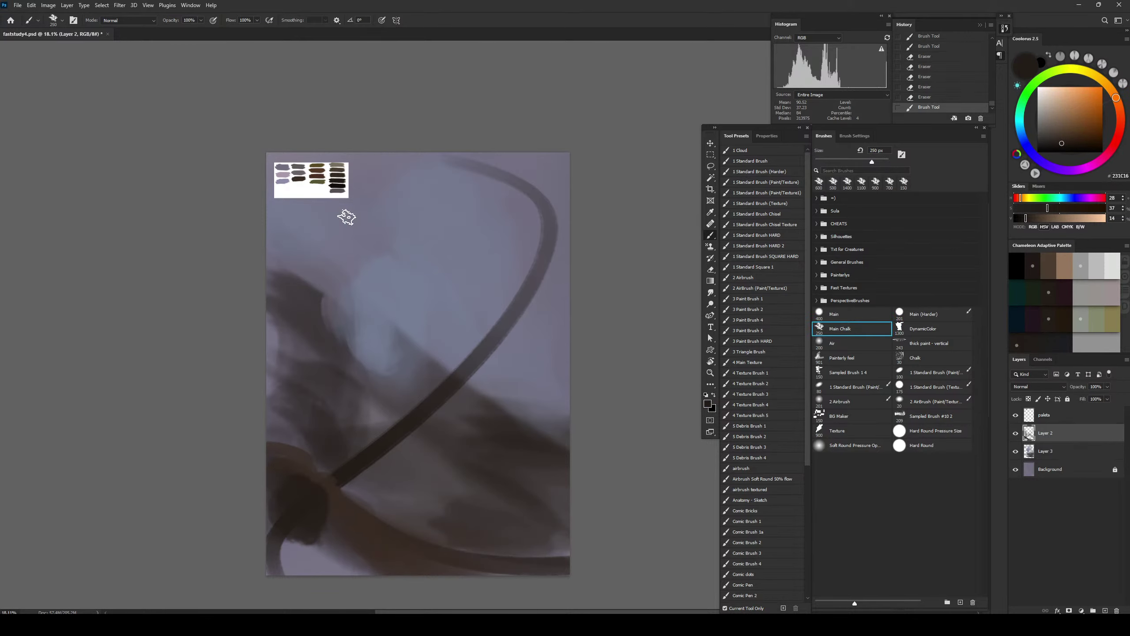
Sample the darkest brown swatch and extend the lower-left mass down to the canvas's bottom edge
{"action": "left_click", "coordinate": [343, 173], "text": "alt"}
{"action": "left_click_drag", "start_coordinate": [275, 526], "coordinate": [274, 509]}
{"action": "key", "text": "bracketright"}
{"action": "key", "text": "bracketright"}
{"action": "key", "text": "bracketright"}
{"action": "left_click_drag", "start_coordinate": [289, 527], "coordinate": [306, 542]}
{"action": "mouse_move", "coordinate": [304, 535]}
{"action": "left_mouse_down"}
{"action": "mouse_move", "coordinate": [335, 569]}
{"action": "mouse_move", "coordinate": [371, 586]}
{"action": "left_mouse_up"}
Enlarge the brush to 1000 px and broadly darken the area below the lower-left junction
{"action": "key", "text": "bracketright"}
{"action": "key", "text": "bracketright"}
{"action": "key", "text": "bracketright"}
{"action": "key", "text": "bracketright"}
{"action": "key", "text": "bracketright"}
{"action": "key", "text": "bracketright"}
{"action": "key", "text": "bracketright"}
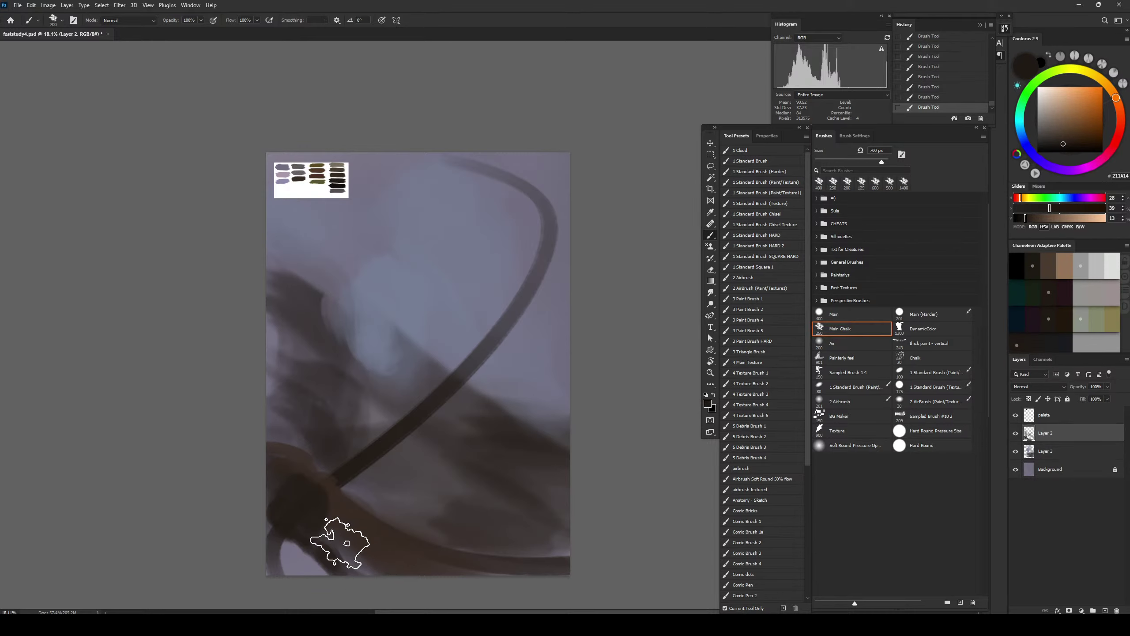
{"action": "key", "text": "bracketright"}
{"action": "key", "text": "bracketright"}
{"action": "key", "text": "bracketright"}
{"action": "mouse_move", "coordinate": [338, 548]}
{"action": "left_mouse_down"}
{"action": "mouse_move", "coordinate": [379, 546]}
{"action": "mouse_move", "coordinate": [362, 559]}
{"action": "left_mouse_up"}
Sample browns from the palette and the canvas, and paint shading beneath the lower end of the diagonal curve with a 200–300 px brush
{"action": "key", "text": "bracketleft"}
{"action": "key", "text": "bracketleft"}
{"action": "key", "text": "bracketleft"}
{"action": "key", "text": "bracketleft"}
{"action": "key", "text": "bracketleft"}
{"action": "key", "text": "bracketleft"}
{"action": "key", "text": "bracketleft"}
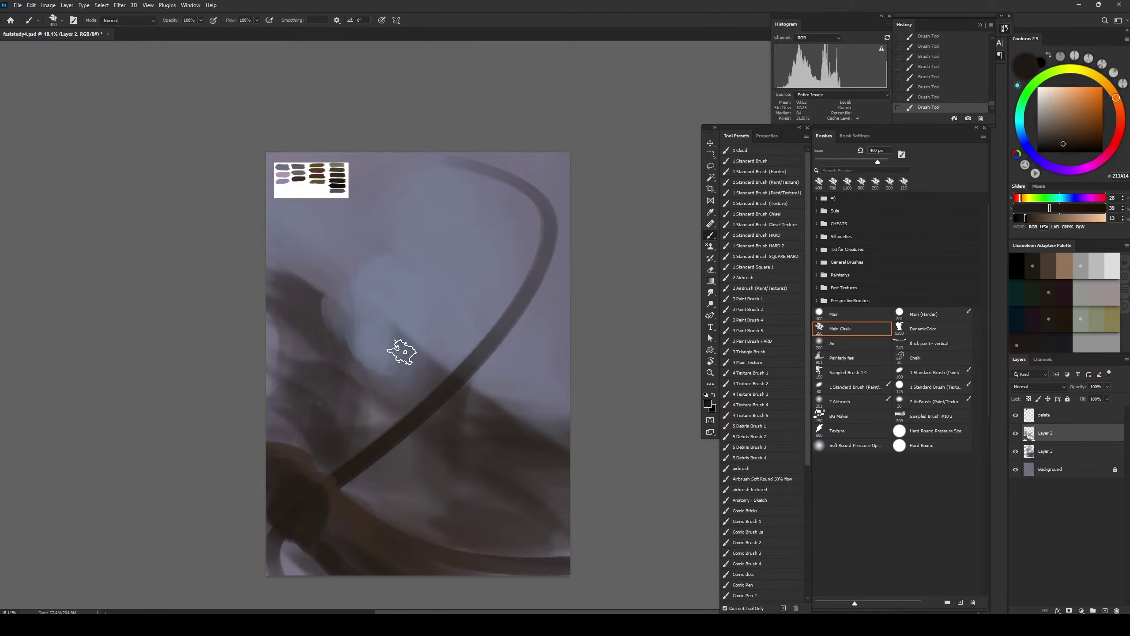
{"action": "left_click", "coordinate": [338, 169], "text": "alt"}
{"action": "key", "text": "bracketleft"}
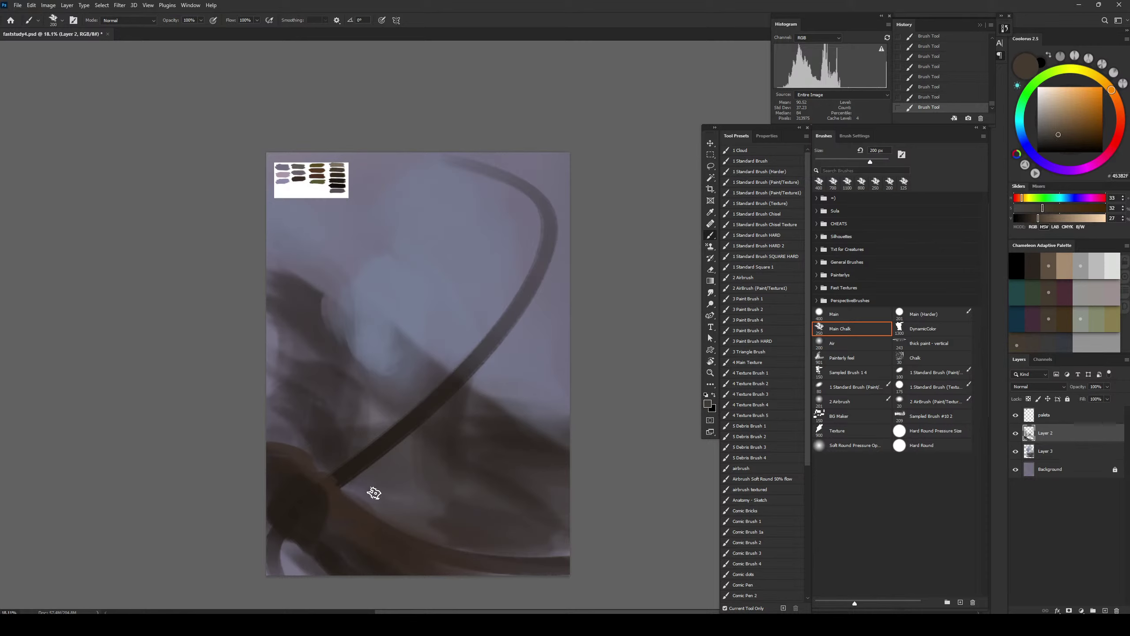
{"action": "key", "text": "bracketright"}
{"action": "left_click", "coordinate": [353, 468], "text": "alt"}
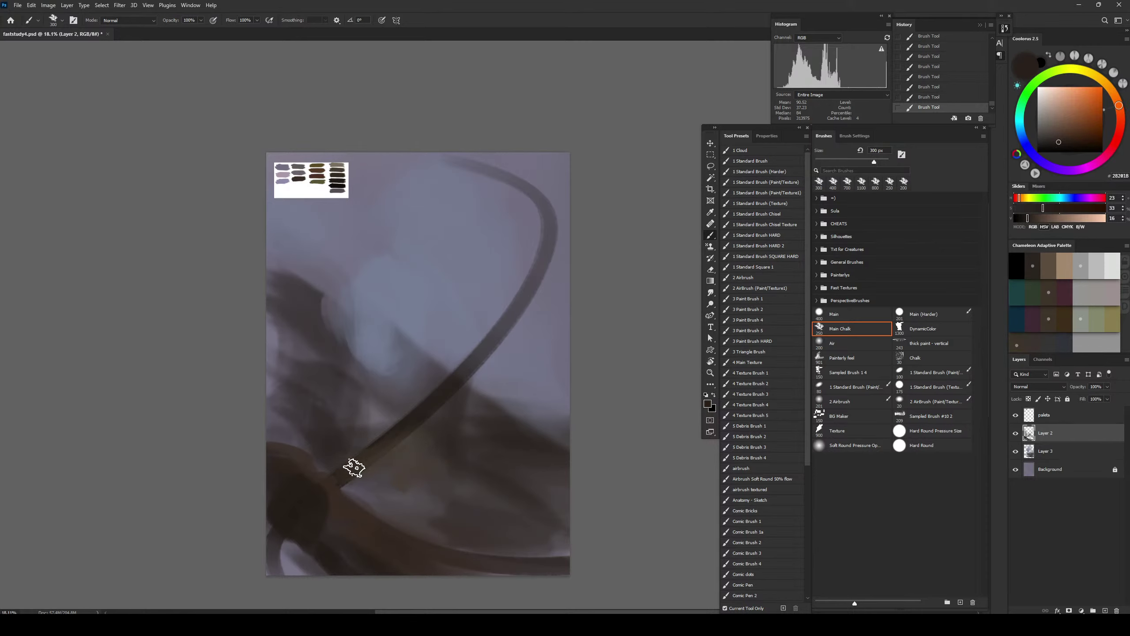
{"action": "left_click", "coordinate": [401, 450], "text": "alt"}
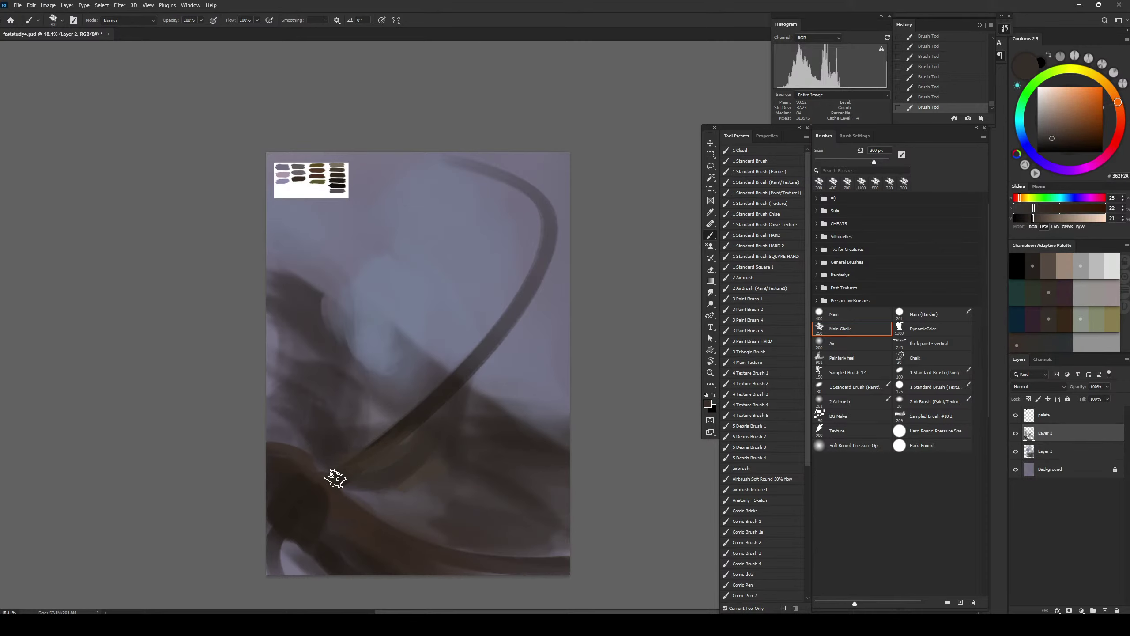
Paint looping dark brown tendrils from the diagonal curve up through the upper canvas with a 200–500 px brush
{"action": "key", "text": "bracketright"}
{"action": "key", "text": "bracketright"}
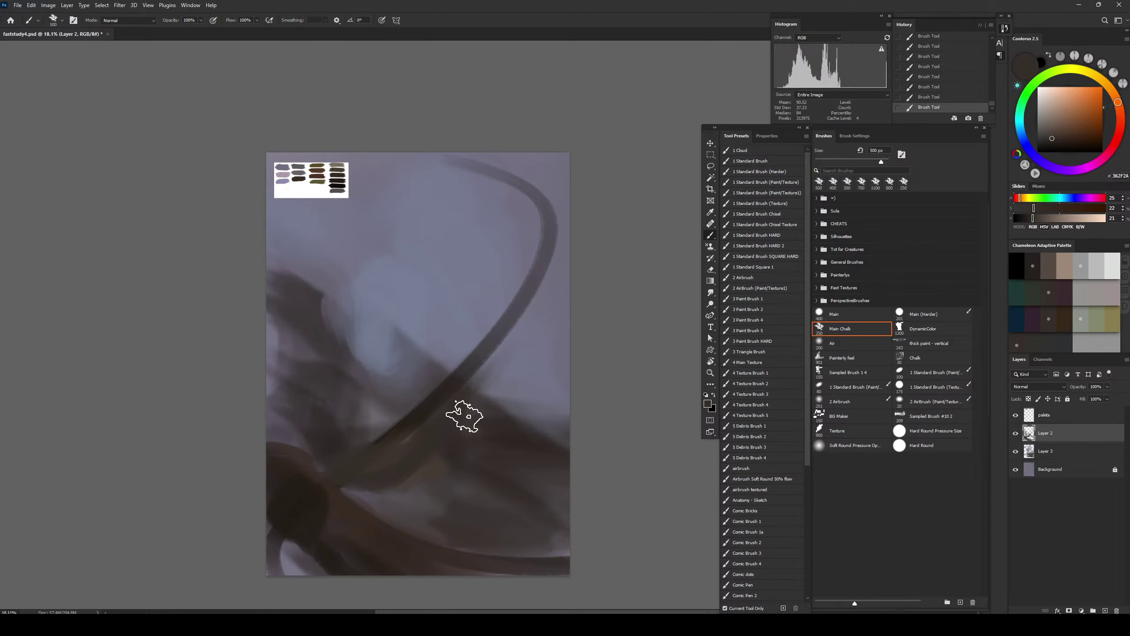
{"action": "left_click_drag", "start_coordinate": [464, 416], "coordinate": [428, 241]}
{"action": "key", "text": "bracketleft"}
{"action": "key", "text": "bracketleft"}
{"action": "key", "text": "bracketleft"}
{"action": "mouse_move", "coordinate": [408, 177]}
{"action": "left_mouse_down"}
{"action": "mouse_move", "coordinate": [363, 241]}
{"action": "mouse_move", "coordinate": [389, 239]}
{"action": "mouse_move", "coordinate": [496, 350]}
{"action": "mouse_move", "coordinate": [474, 374]}
{"action": "left_mouse_up"}
{"action": "key", "text": "bracketright"}
{"action": "mouse_move", "coordinate": [488, 300]}
{"action": "left_mouse_down"}
{"action": "mouse_move", "coordinate": [350, 230]}
{"action": "mouse_move", "coordinate": [482, 141]}
{"action": "left_mouse_up"}
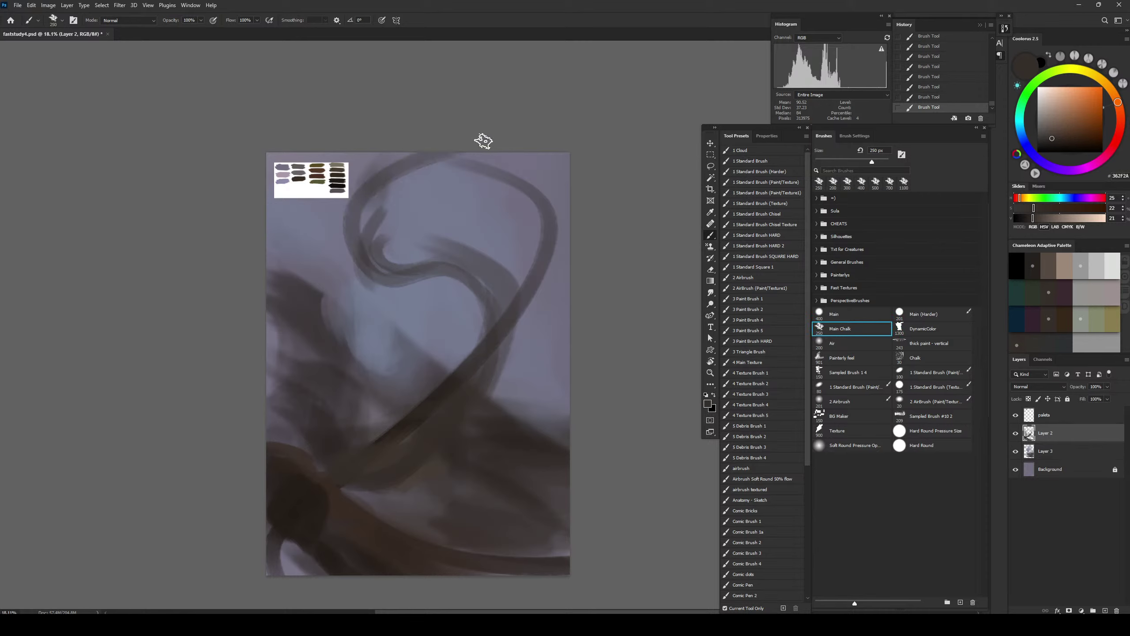
Paint thin brown strands crossing the upper-left loop and extend the outer curve down its right side with an 80–250 px brush
{"action": "left_click_drag", "start_coordinate": [411, 174], "coordinate": [381, 277]}
{"action": "key", "text": "bracketleft"}
{"action": "key", "text": "bracketleft"}
{"action": "key", "text": "bracketleft"}
{"action": "key", "text": "bracketleft"}
{"action": "key", "text": "bracketleft"}
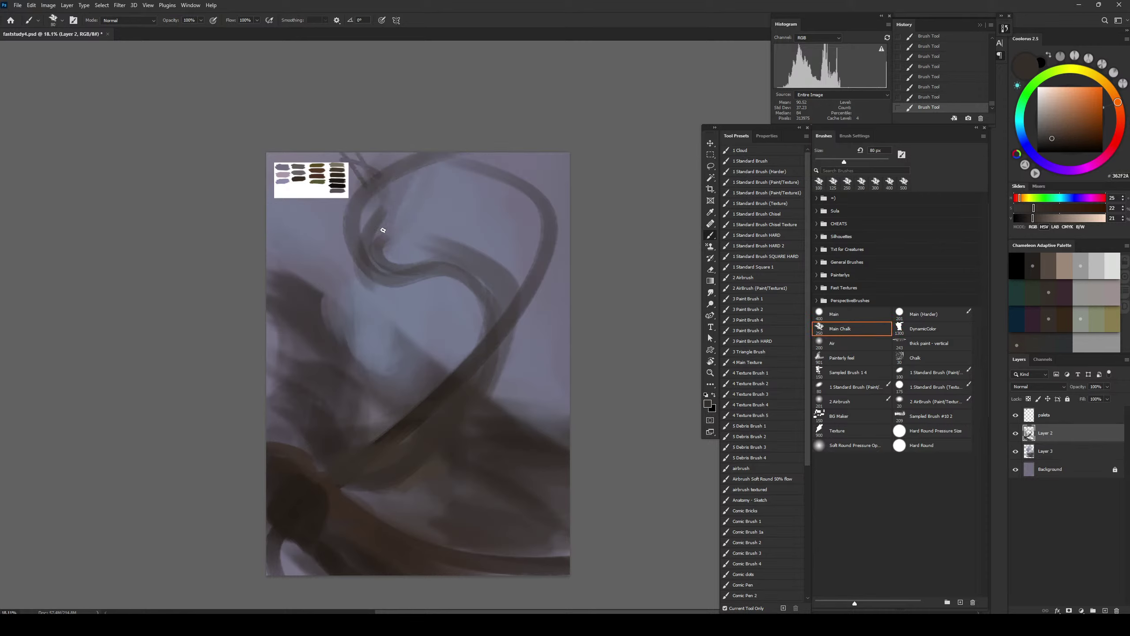
{"action": "mouse_move", "coordinate": [364, 156]}
{"action": "left_mouse_down"}
{"action": "mouse_move", "coordinate": [384, 175]}
{"action": "mouse_move", "coordinate": [382, 260]}
{"action": "mouse_move", "coordinate": [442, 154]}
{"action": "mouse_move", "coordinate": [353, 207]}
{"action": "mouse_move", "coordinate": [477, 169]}
{"action": "mouse_move", "coordinate": [388, 142]}
{"action": "mouse_move", "coordinate": [518, 179]}
{"action": "mouse_move", "coordinate": [508, 266]}
{"action": "left_mouse_up"}
{"action": "key", "text": "ctrl+z"}
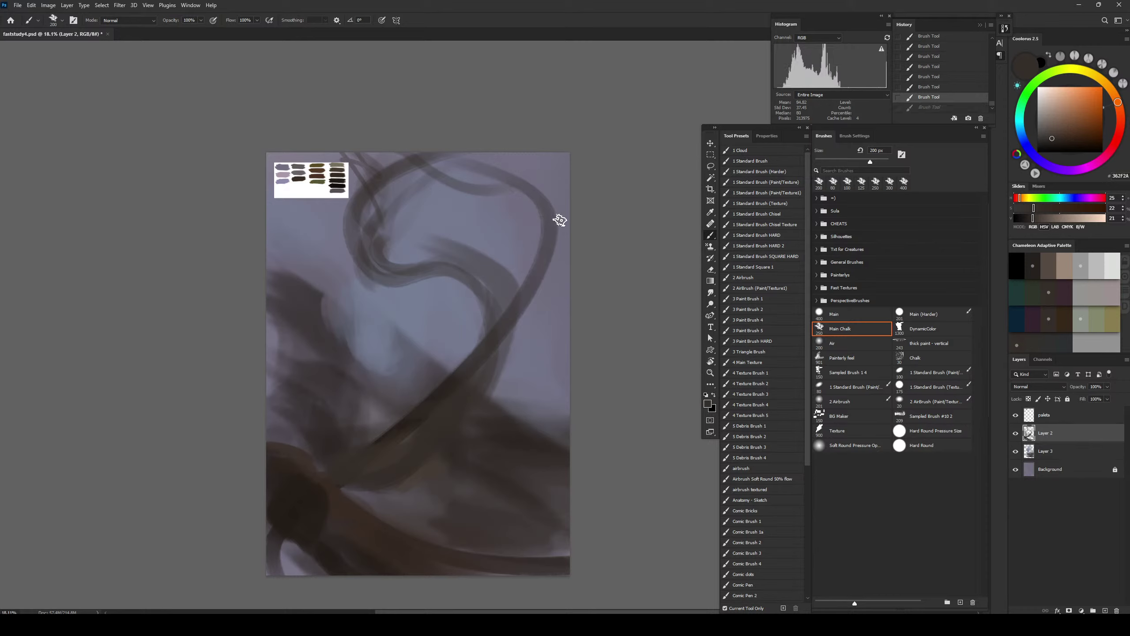
{"action": "left_click_drag", "start_coordinate": [560, 220], "coordinate": [499, 365]}
Sample the dark brown of the lower-left mass and thicken the right side of the diagonal curve with a 400–500 px brush
{"action": "left_click", "coordinate": [297, 503], "text": "alt"}
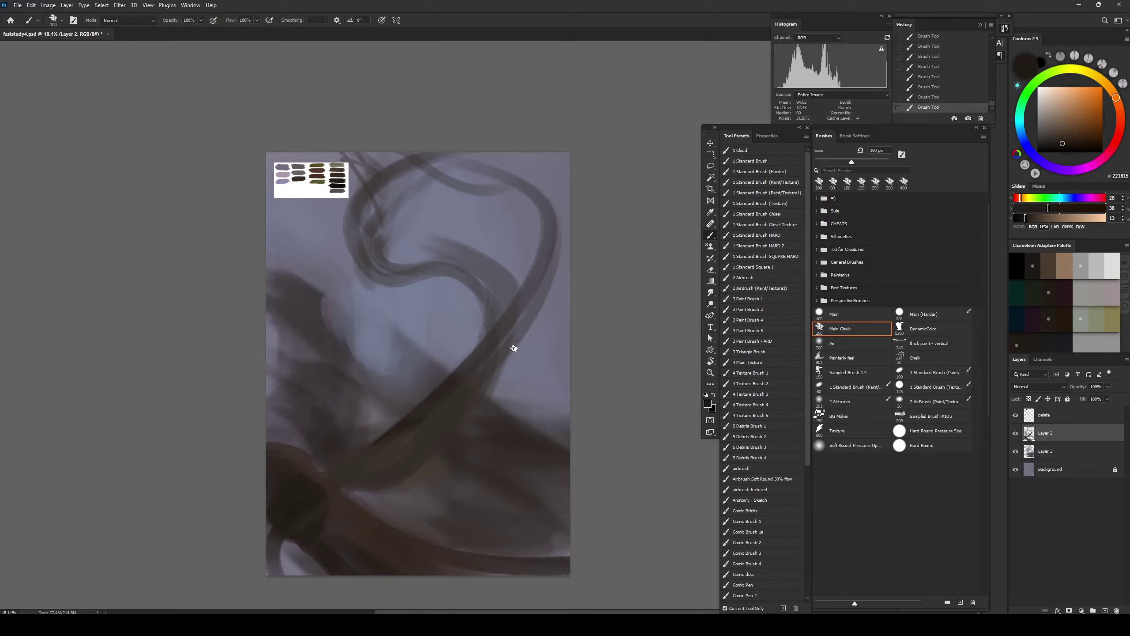
{"action": "key", "text": "bracketright"}
{"action": "key", "text": "bracketright"}
{"action": "key", "text": "bracketright"}
{"action": "key", "text": "bracketright"}
{"action": "key", "text": "bracketright"}
{"action": "key", "text": "bracketright"}
{"action": "key", "text": "bracketright"}
{"action": "key", "text": "bracketright"}
{"action": "key", "text": "bracketright"}
{"action": "key", "text": "bracketright"}
{"action": "key", "text": "bracketleft"}
{"action": "key", "text": "bracketleft"}
{"action": "key", "text": "bracketleft"}
{"action": "left_click_drag", "start_coordinate": [525, 317], "coordinate": [492, 401]}
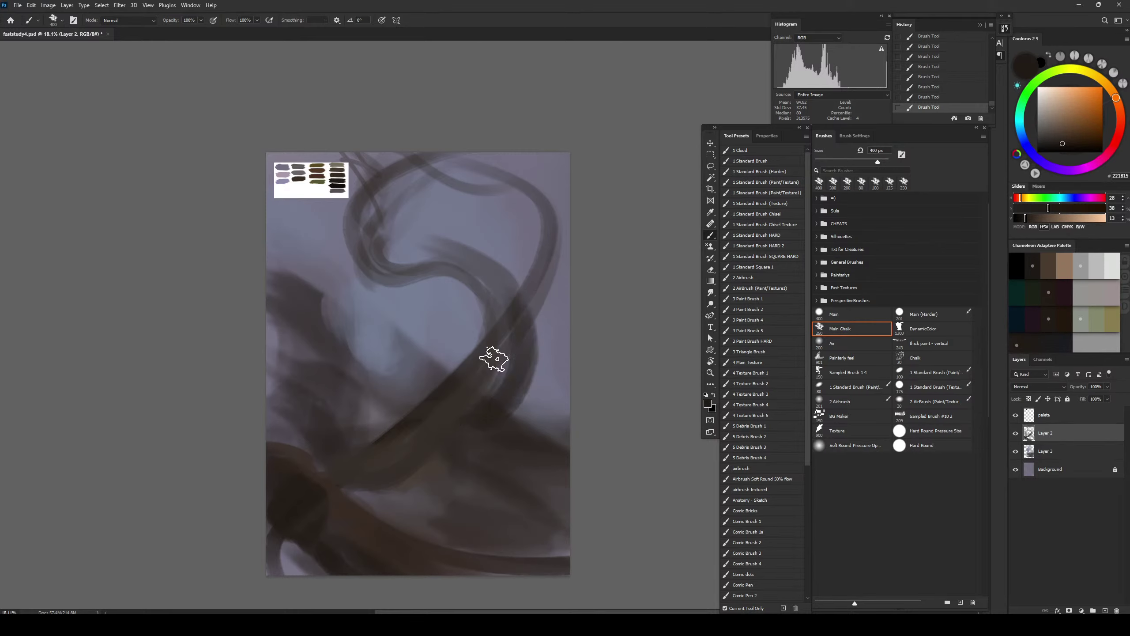
{"action": "key", "text": "bracketright"}
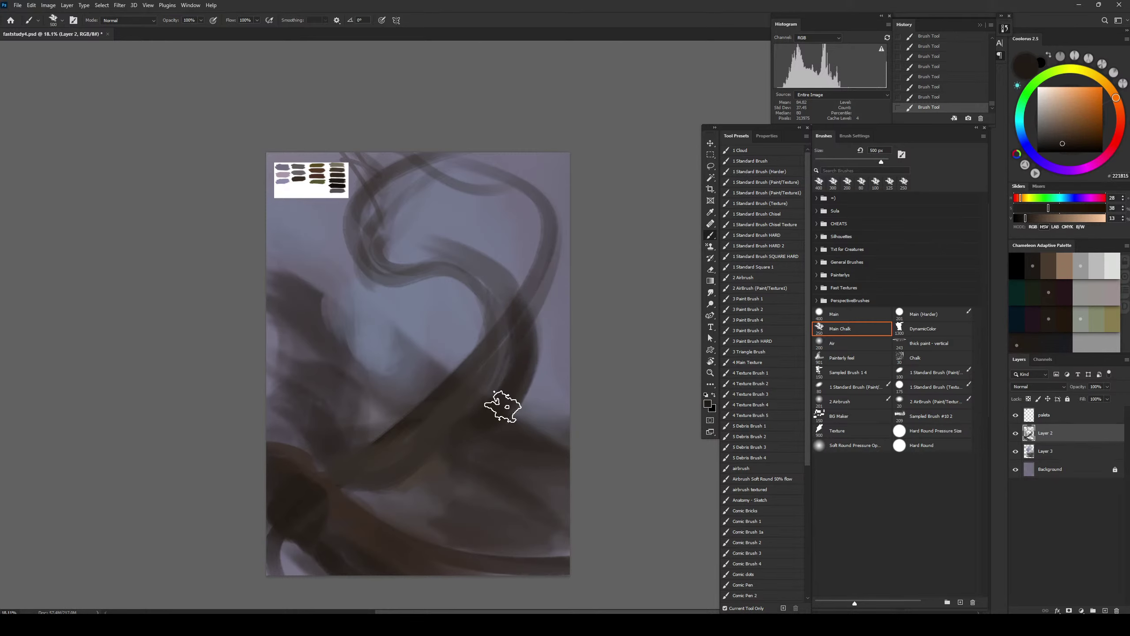
Paint dark root-like tendrils hanging beneath the diagonal curve and spreading toward the lower right with a 125–200 px brush
{"action": "key", "text": "bracketleft"}
{"action": "key", "text": "bracketleft"}
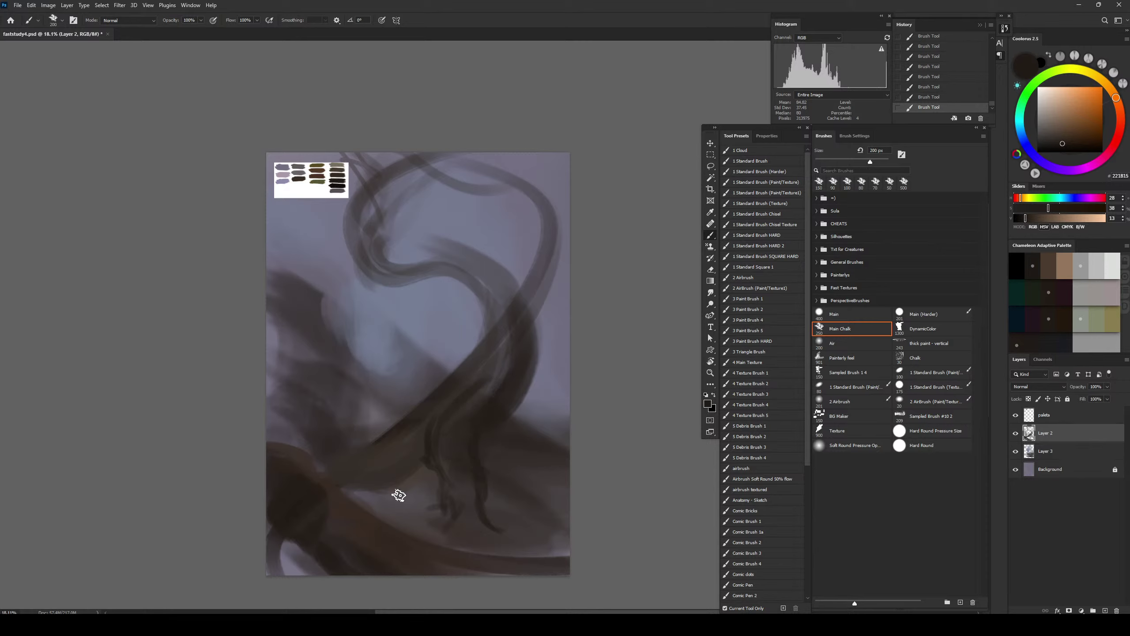
{"action": "left_click_drag", "start_coordinate": [360, 478], "coordinate": [409, 446]}
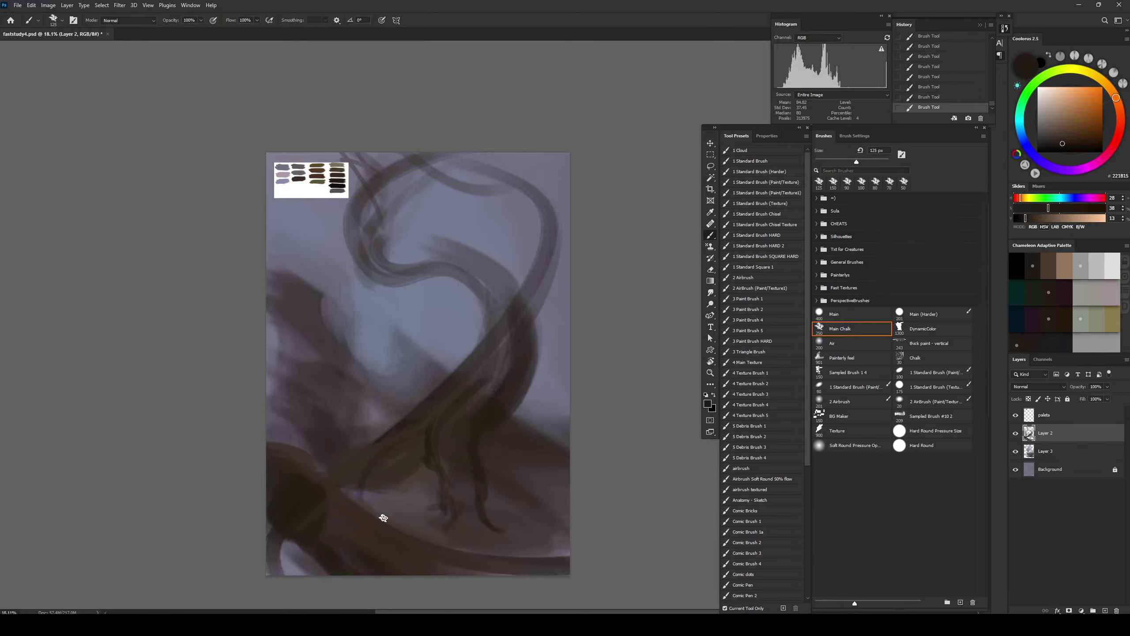
{"action": "left_click_drag", "start_coordinate": [375, 503], "coordinate": [412, 486]}
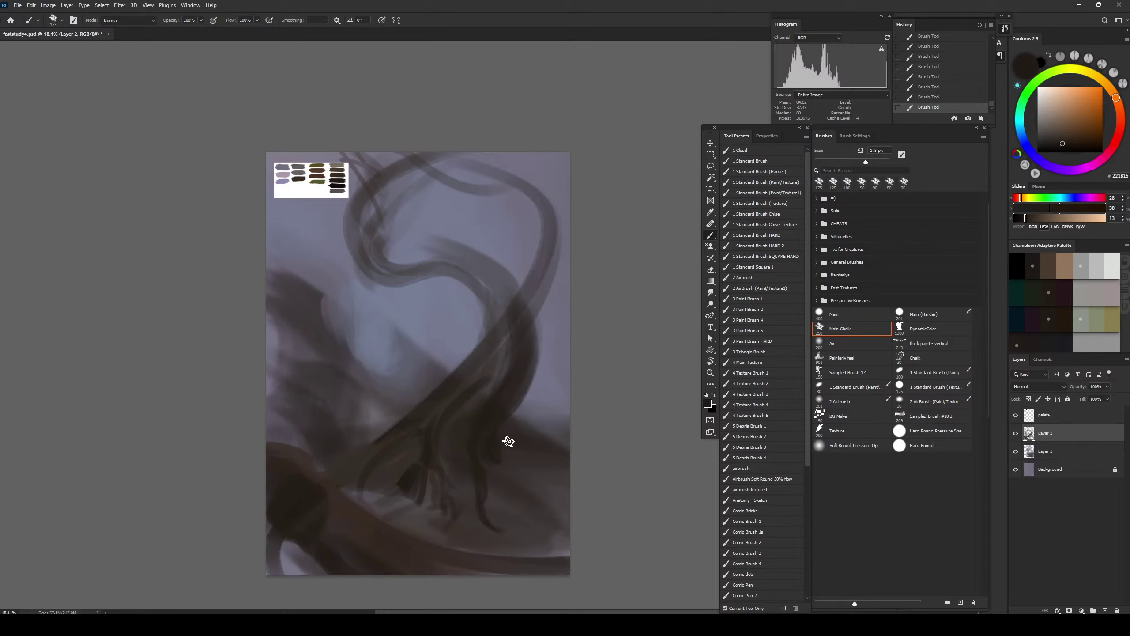
{"action": "mouse_move", "coordinate": [515, 459]}
{"action": "left_mouse_down"}
{"action": "mouse_move", "coordinate": [569, 490]}
{"action": "mouse_move", "coordinate": [587, 530]}
{"action": "mouse_move", "coordinate": [525, 474]}
{"action": "left_mouse_up"}
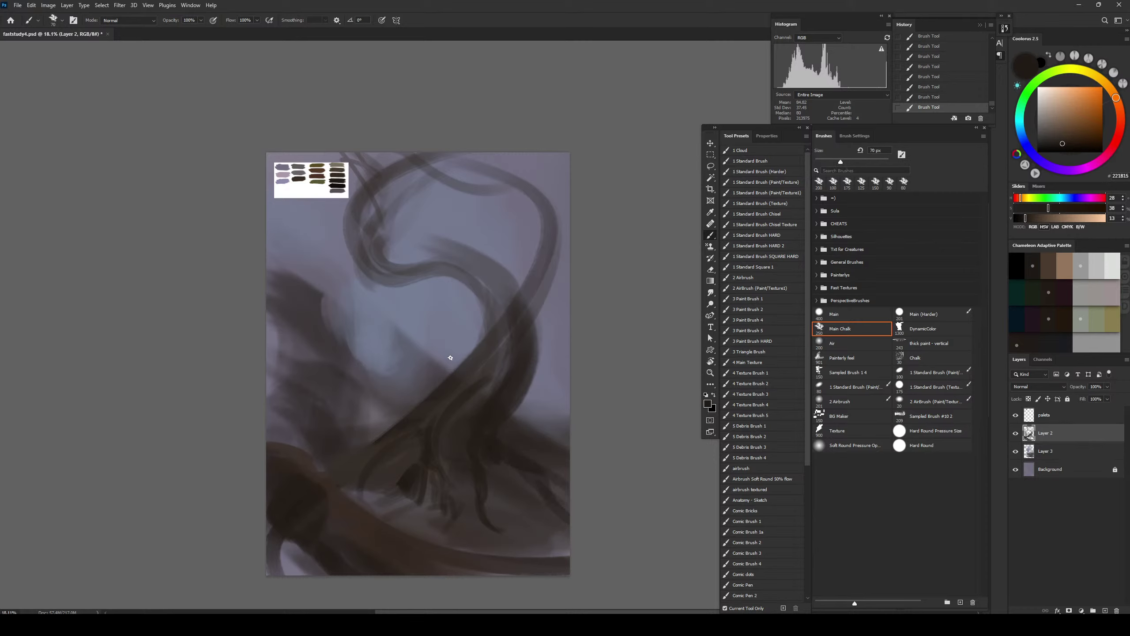
Sample the trunk's dark brown and broaden the upper-left edge of the diagonal trunk with a 600 px brush
{"action": "left_click", "coordinate": [474, 403], "text": "alt"}
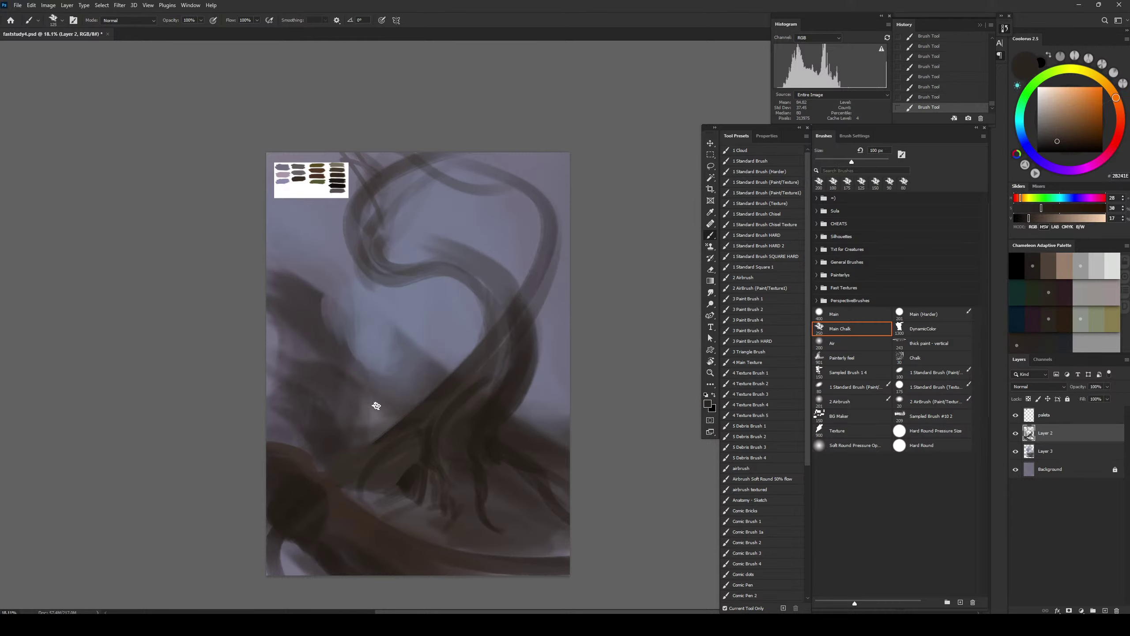
{"action": "key", "text": "]"}
{"action": "key", "text": "]"}
{"action": "key", "text": "]"}
{"action": "key", "text": "]"}
{"action": "key", "text": "]"}
{"action": "key", "text": "]"}
{"action": "left_click_drag", "start_coordinate": [373, 391], "coordinate": [403, 388]}
{"action": "key", "text": "]"}
{"action": "key", "text": "]"}
{"action": "left_click_drag", "start_coordinate": [396, 387], "coordinate": [552, 312]}
{"action": "key", "text": "ctrl+z"}
{"action": "left_click_drag", "start_coordinate": [396, 384], "coordinate": [488, 344]}
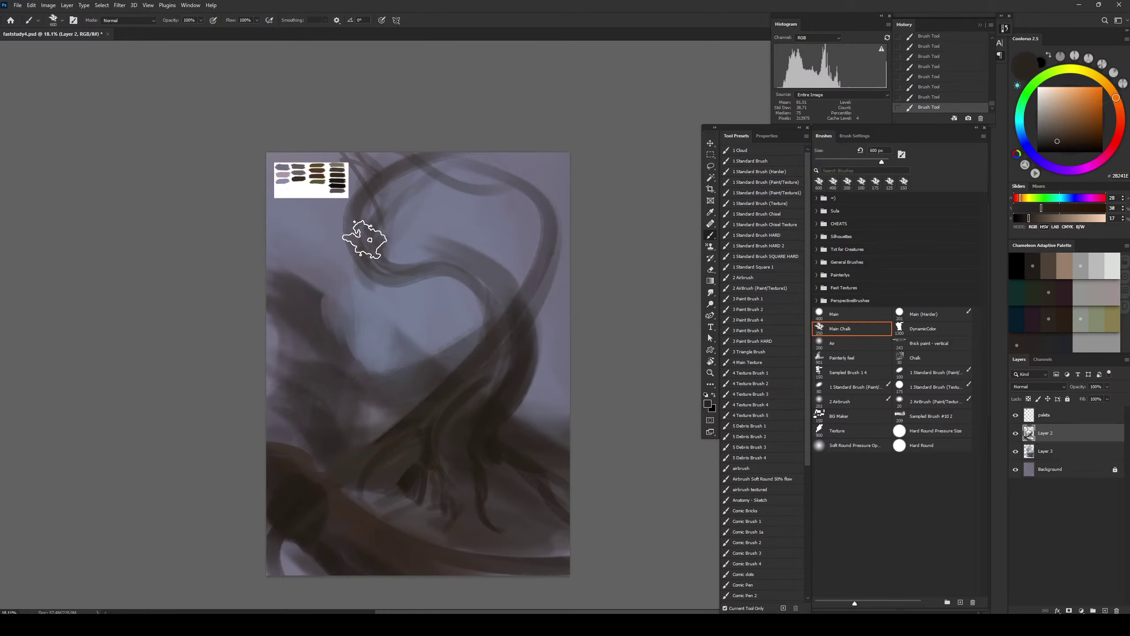
Sample the palette's light grey-brown swatch and lay a paler patch across the trunk's upper-left flank with a 300–600 px brush
{"action": "left_click", "coordinate": [340, 166], "text": "alt"}
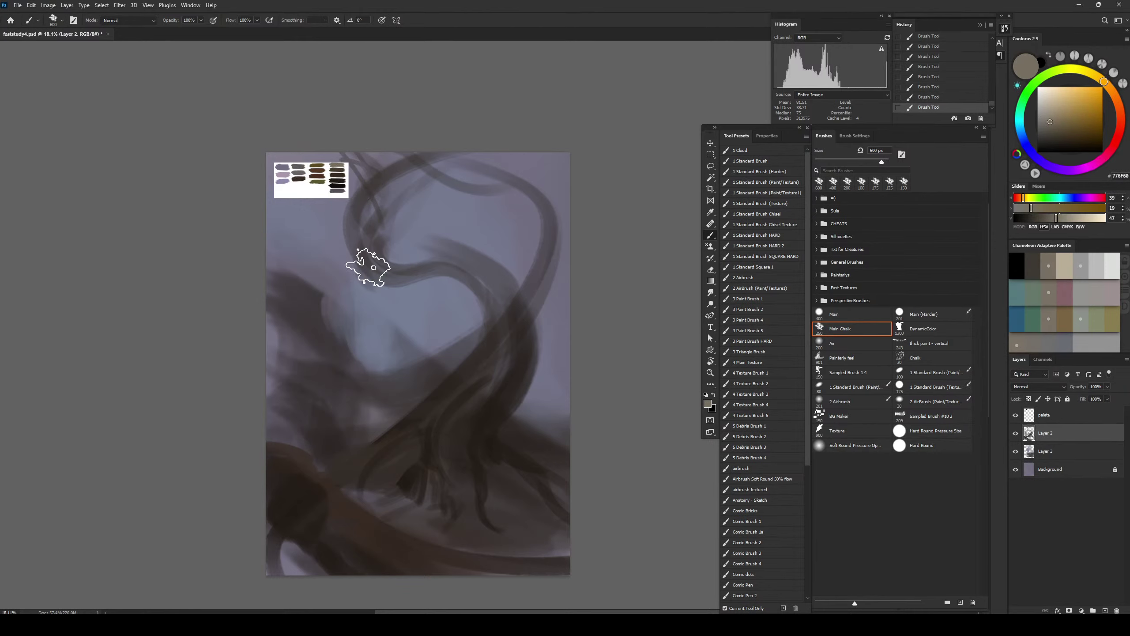
{"action": "key", "text": "bracketleft"}
{"action": "key", "text": "bracketleft"}
{"action": "key", "text": "bracketleft"}
{"action": "left_click_drag", "start_coordinate": [353, 442], "coordinate": [475, 341]}
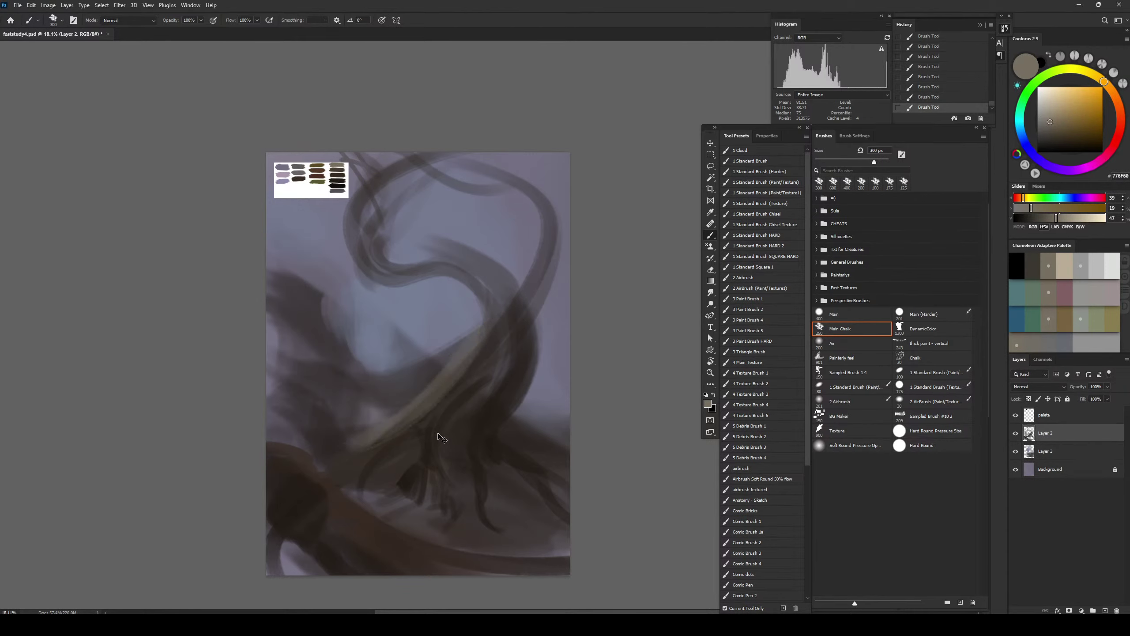
{"action": "key", "text": "ctrl+z"}
{"action": "key", "text": "bracketright"}
{"action": "key", "text": "bracketright"}
{"action": "key", "text": "bracketright"}
{"action": "mouse_move", "coordinate": [392, 409]}
{"action": "left_mouse_down"}
{"action": "mouse_move", "coordinate": [492, 350]}
{"action": "mouse_move", "coordinate": [476, 381]}
{"action": "mouse_move", "coordinate": [483, 365]}
{"action": "mouse_move", "coordinate": [448, 384]}
{"action": "mouse_move", "coordinate": [488, 367]}
{"action": "left_mouse_up"}
{"action": "key", "text": "bracketleft"}
{"action": "key", "text": "bracketleft"}
{"action": "key", "text": "bracketleft"}
{"action": "mouse_move", "coordinate": [331, 365]}
{"action": "left_mouse_down"}
{"action": "mouse_move", "coordinate": [439, 366]}
{"action": "mouse_move", "coordinate": [385, 368]}
{"action": "mouse_move", "coordinate": [442, 343]}
{"action": "mouse_move", "coordinate": [432, 367]}
{"action": "mouse_move", "coordinate": [373, 408]}
{"action": "left_mouse_up"}
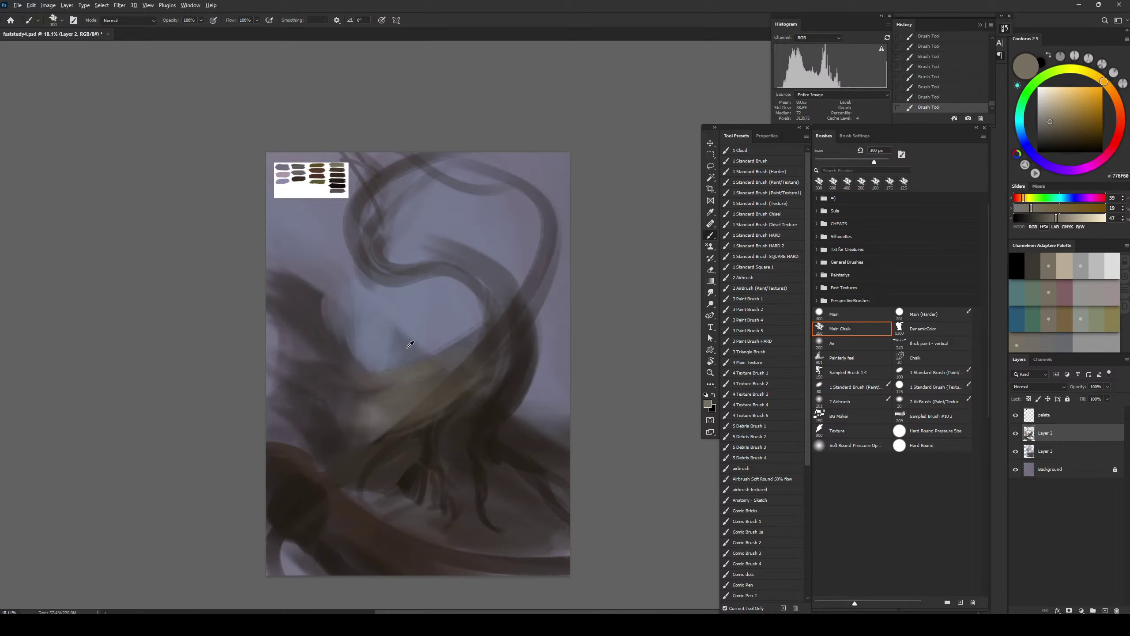
Sample a muted grey-violet from the palette and dab small oval marks in the pale patch with a small brush
{"action": "left_click", "coordinate": [339, 192], "text": "alt"}
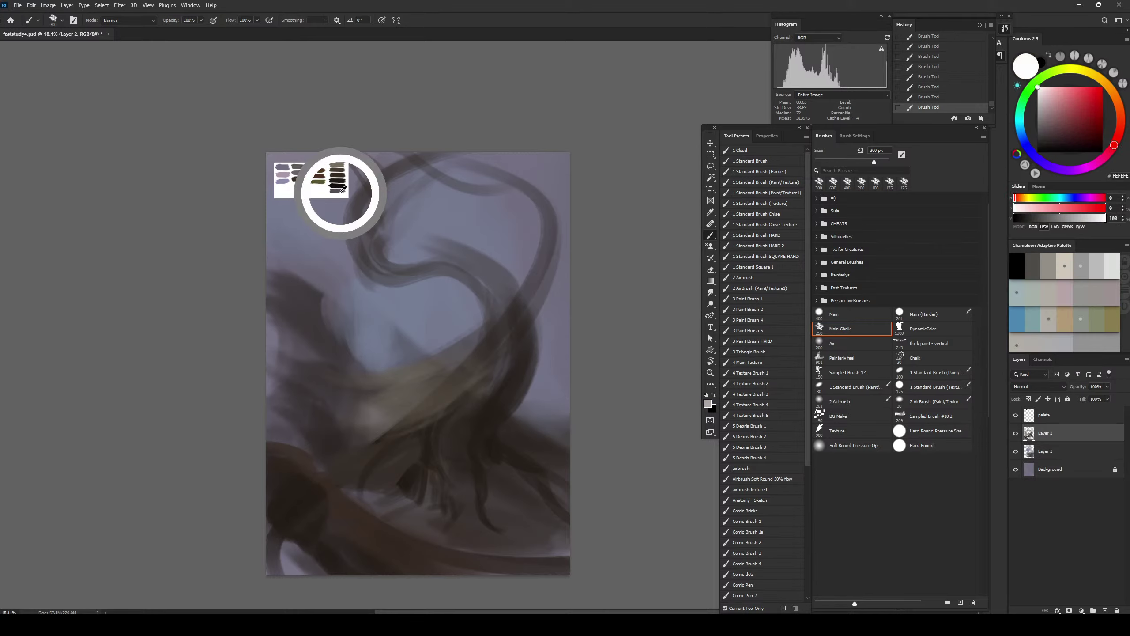
{"action": "key", "text": "bracketleft"}
{"action": "key", "text": "bracketleft"}
{"action": "key", "text": "bracketleft"}
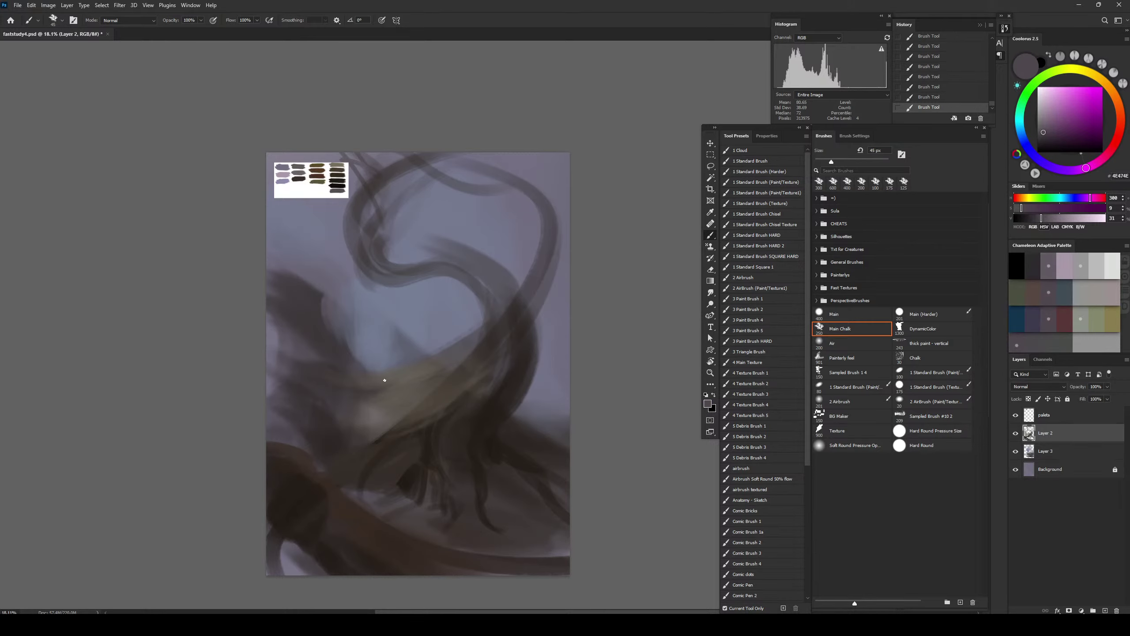
{"action": "key", "text": "bracketright"}
{"action": "key", "text": "bracketright"}
{"action": "key", "text": "bracketright"}
{"action": "left_click_drag", "start_coordinate": [384, 406], "coordinate": [411, 406]}
Sample dark browns and blue-grey to paint the round knot beneath the trunk, a slanted dark branch and the oval marks below it
{"action": "left_click", "coordinate": [413, 484], "text": "alt"}
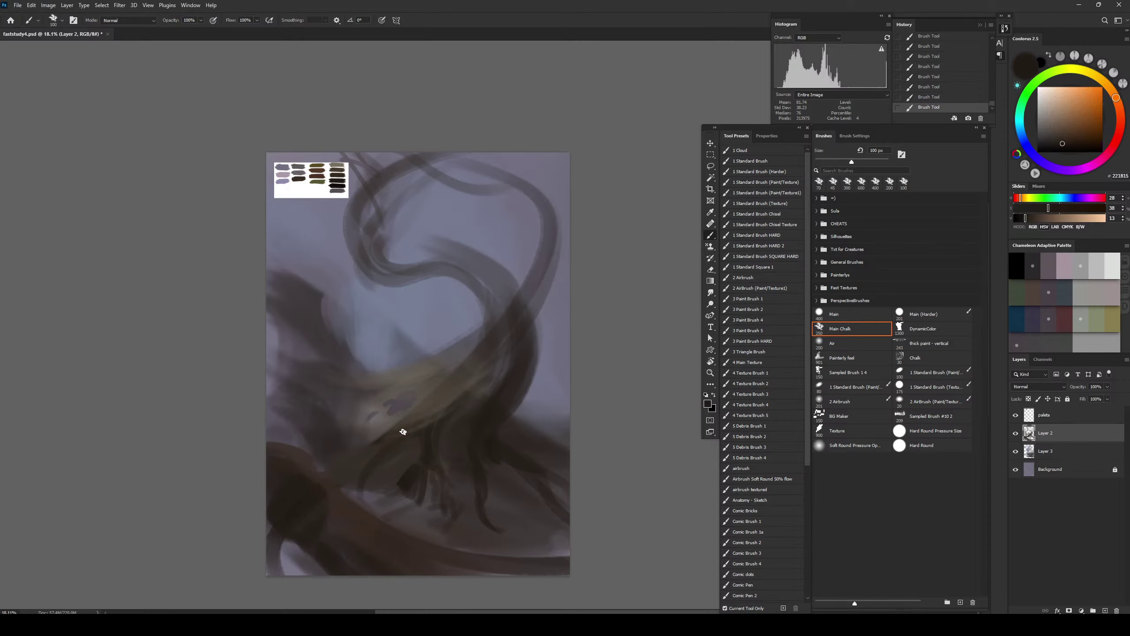
{"action": "left_click", "coordinate": [340, 186], "text": "alt"}
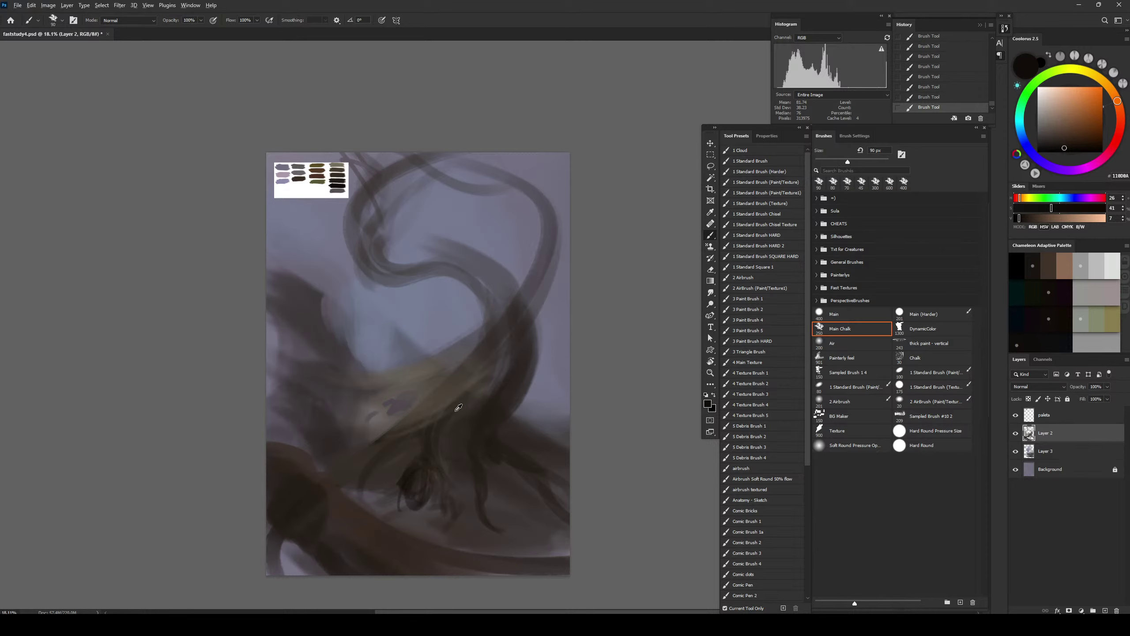
{"action": "left_click", "coordinate": [436, 429], "text": "alt"}
{"action": "left_click_drag", "start_coordinate": [331, 416], "coordinate": [430, 377]}
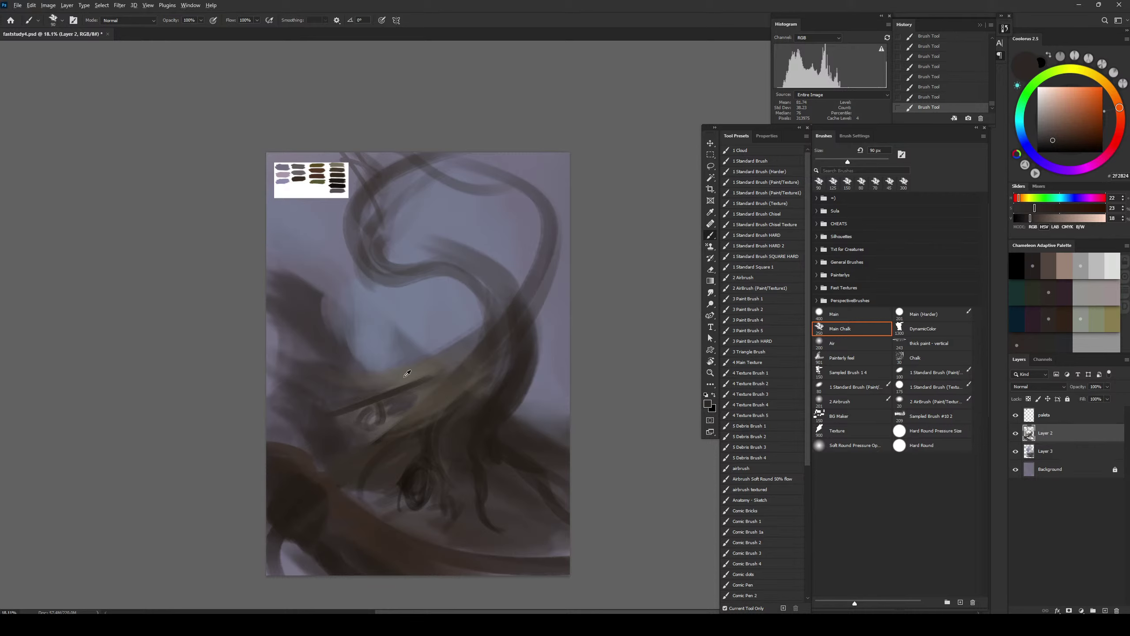
{"action": "left_click", "coordinate": [396, 405], "text": "alt"}
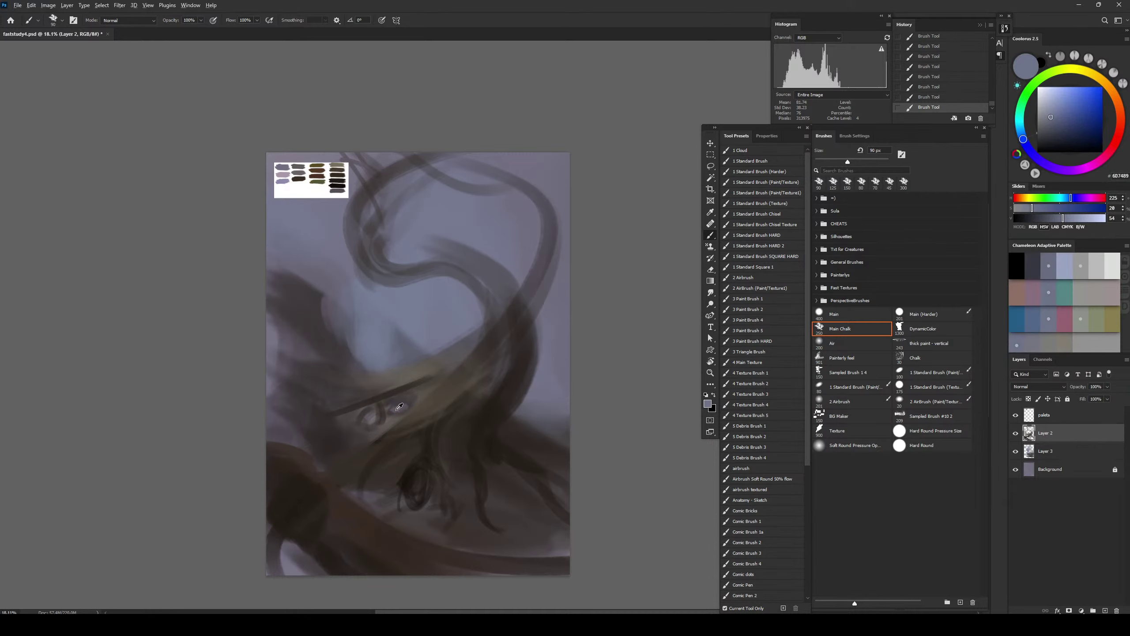
{"action": "left_click", "coordinate": [381, 404], "text": "alt"}
Sample dark brown from the trunk and build up its upper section toward the top-right loop with a large brush
{"action": "left_click", "coordinate": [494, 403], "text": "alt"}
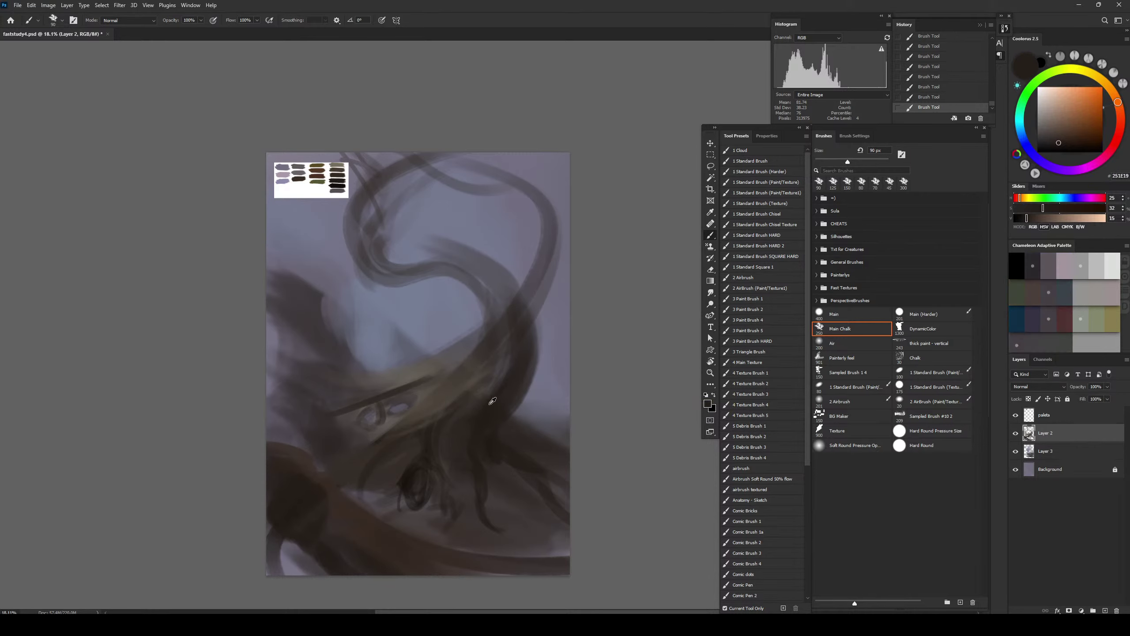
{"action": "key", "text": "bracketright"}
{"action": "key", "text": "bracketright"}
{"action": "key", "text": "bracketright"}
{"action": "key", "text": "bracketright"}
{"action": "key", "text": "bracketright"}
{"action": "key", "text": "bracketright"}
{"action": "key", "text": "bracketright"}
{"action": "key", "text": "bracketright"}
{"action": "key", "text": "bracketright"}
{"action": "key", "text": "bracketright"}
{"action": "left_click_drag", "start_coordinate": [484, 245], "coordinate": [533, 322]}
{"action": "key", "text": "bracketleft"}
{"action": "key", "text": "bracketleft"}
{"action": "key", "text": "bracketleft"}
{"action": "key", "text": "bracketleft"}
{"action": "mouse_move", "coordinate": [492, 258]}
{"action": "left_mouse_down"}
{"action": "mouse_move", "coordinate": [537, 167]}
{"action": "mouse_move", "coordinate": [550, 172]}
{"action": "mouse_move", "coordinate": [545, 158]}
{"action": "left_mouse_up"}
{"action": "key", "text": "bracketright"}
{"action": "key", "text": "bracketright"}
Flip the canvas horizontally and blend a sampled mid brown along the trunk's inner edge with a brush of about 300 px
{"action": "key", "text": "ctrl+shift+h"}
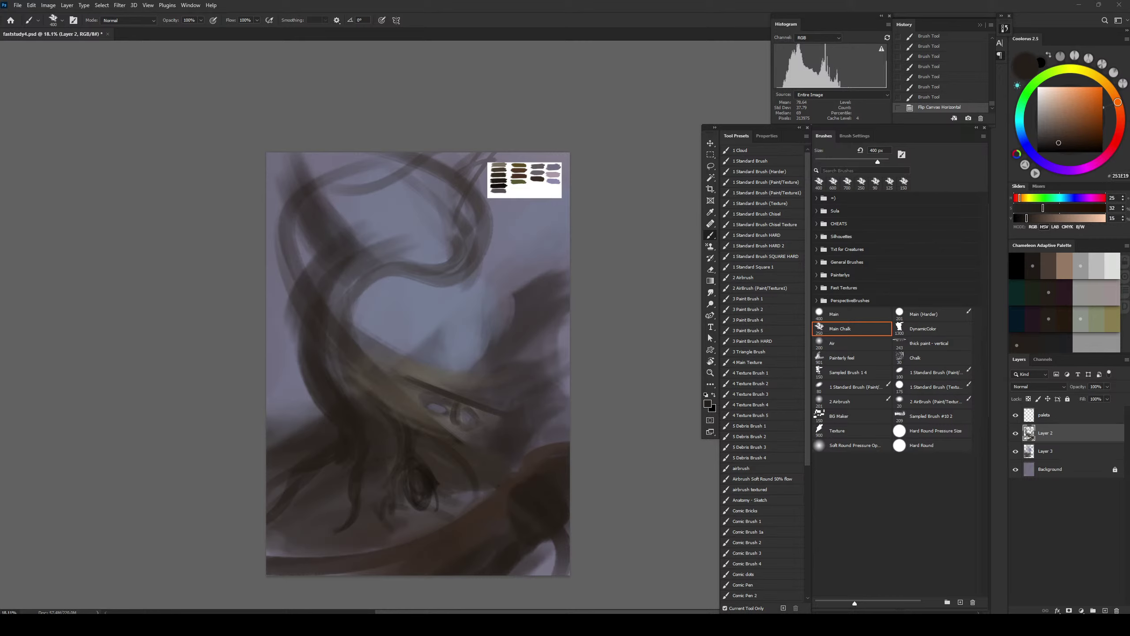
{"action": "left_click", "coordinate": [441, 363], "text": "alt"}
{"action": "key", "text": "bracketleft"}
{"action": "key", "text": "bracketright"}
{"action": "key", "text": "bracketright"}
{"action": "mouse_move", "coordinate": [337, 283]}
{"action": "left_mouse_down"}
{"action": "mouse_move", "coordinate": [349, 356]}
{"action": "mouse_move", "coordinate": [359, 365]}
{"action": "mouse_move", "coordinate": [371, 312]}
{"action": "mouse_move", "coordinate": [348, 286]}
{"action": "mouse_move", "coordinate": [382, 290]}
{"action": "mouse_move", "coordinate": [416, 321]}
{"action": "mouse_move", "coordinate": [397, 363]}
{"action": "left_mouse_up"}
{"action": "key", "text": "bracketright"}
{"action": "key", "text": "bracketleft"}
{"action": "key", "text": "bracketleft"}
{"action": "left_click_drag", "start_coordinate": [397, 350], "coordinate": [436, 372]}
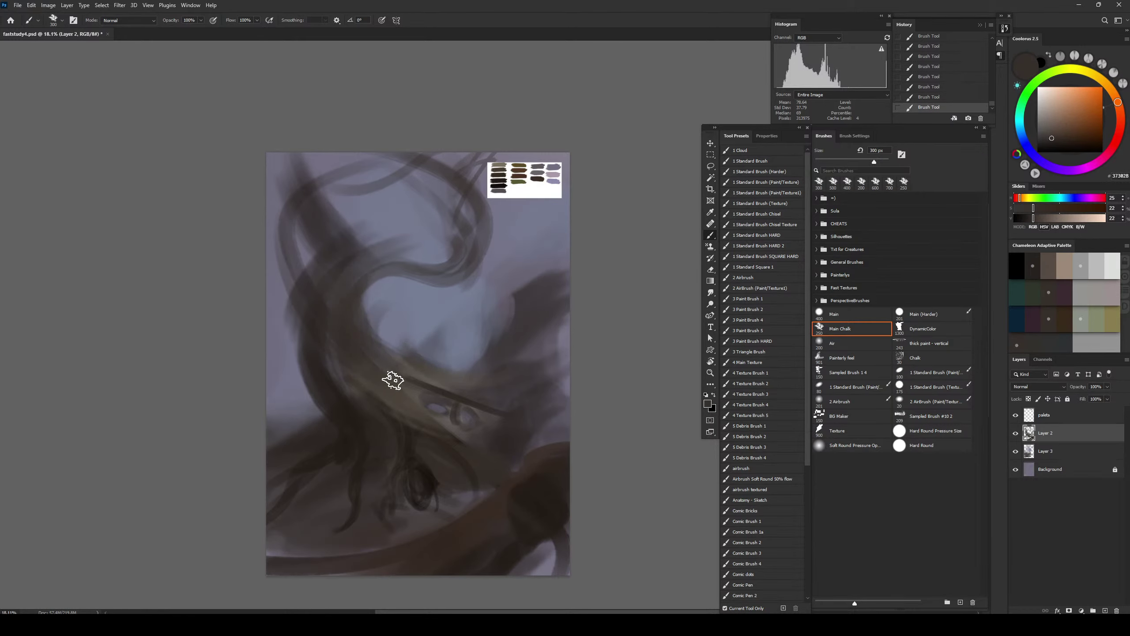
Sample brown near the dark branch and paint a thin curling branch rising from the trunk's inner edge with an 80 px brush
{"action": "left_click", "coordinate": [475, 408], "text": "alt"}
{"action": "key", "text": "bracketleft"}
{"action": "key", "text": "bracketleft"}
{"action": "key", "text": "bracketleft"}
{"action": "key", "text": "bracketleft"}
{"action": "key", "text": "bracketleft"}
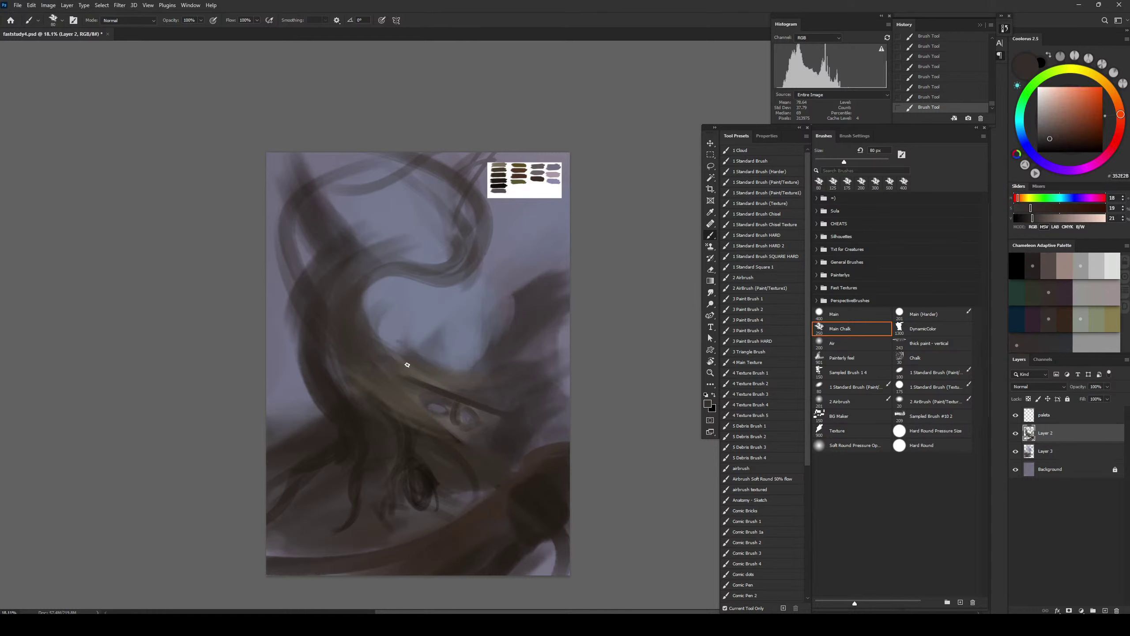
{"action": "left_click_drag", "start_coordinate": [407, 365], "coordinate": [423, 321]}
{"action": "mouse_move", "coordinate": [522, 236]}
{"action": "left_mouse_down"}
{"action": "mouse_move", "coordinate": [483, 298]}
{"action": "mouse_move", "coordinate": [474, 288]}
{"action": "mouse_move", "coordinate": [394, 343]}
{"action": "mouse_move", "coordinate": [455, 303]}
{"action": "left_mouse_up"}
{"action": "key", "text": "ctrl+z"}
{"action": "left_click_drag", "start_coordinate": [439, 310], "coordinate": [484, 295]}
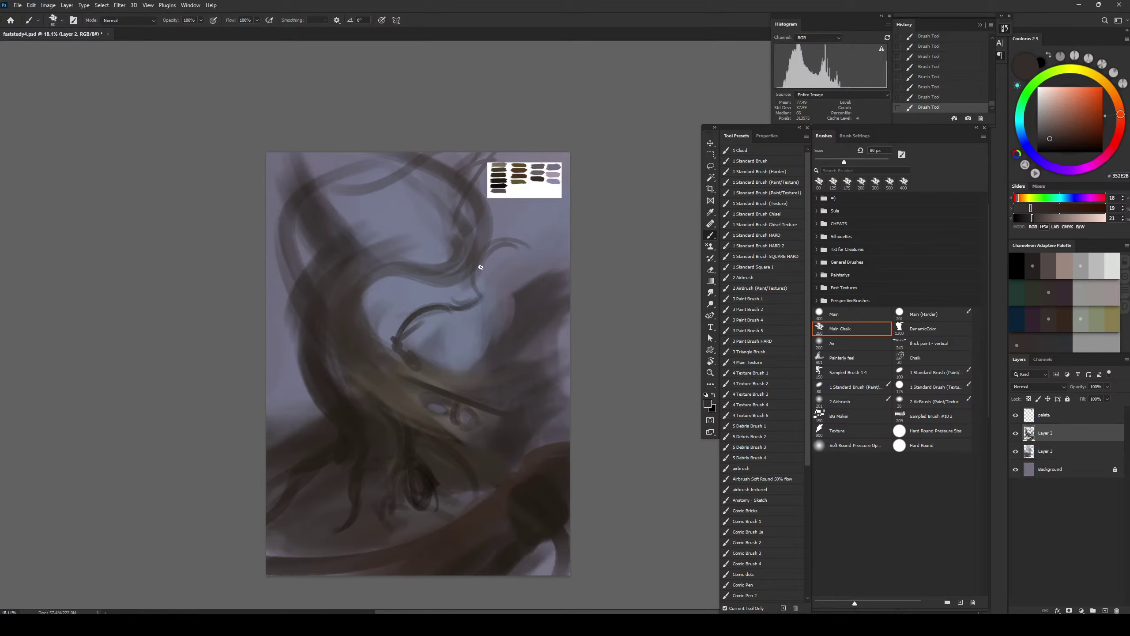
Enlarge the brush and thicken the curling branch's forked tip and its bend beside the upper loop
{"action": "key", "text": "bracketright"}
{"action": "key", "text": "bracketright"}
{"action": "key", "text": "bracketright"}
{"action": "key", "text": "bracketright"}
{"action": "mouse_move", "coordinate": [460, 251]}
{"action": "left_mouse_down"}
{"action": "mouse_move", "coordinate": [458, 288]}
{"action": "mouse_move", "coordinate": [476, 284]}
{"action": "mouse_move", "coordinate": [480, 301]}
{"action": "mouse_move", "coordinate": [515, 236]}
{"action": "left_mouse_up"}
{"action": "key", "text": "bracketright"}
{"action": "key", "text": "bracketleft"}
{"action": "key", "text": "bracketleft"}
{"action": "key", "text": "bracketleft"}
{"action": "key", "text": "bracketright"}
{"action": "key", "text": "bracketright"}
{"action": "key", "text": "bracketleft"}
{"action": "key", "text": "bracketleft"}
{"action": "left_click_drag", "start_coordinate": [455, 278], "coordinate": [471, 307]}
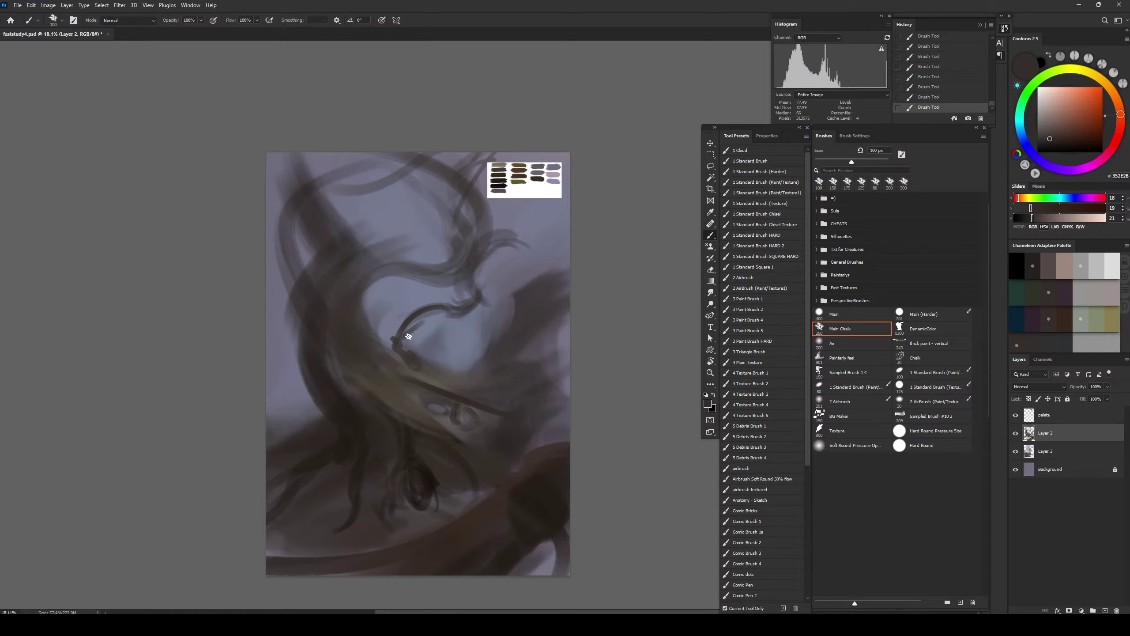
Thicken the base of the curling branch where it joins the trunk with a 175 px brush
{"action": "key", "text": "bracketright"}
{"action": "key", "text": "bracketright"}
{"action": "key", "text": "bracketright"}
{"action": "mouse_move", "coordinate": [403, 326]}
{"action": "left_mouse_down"}
{"action": "mouse_move", "coordinate": [425, 316]}
{"action": "mouse_move", "coordinate": [416, 357]}
{"action": "left_mouse_up"}
Sample grey-browns from the trunk and branch and blend the branch's base into the trunk with a 100–200 px brush
{"action": "left_click", "coordinate": [427, 372], "text": "alt"}
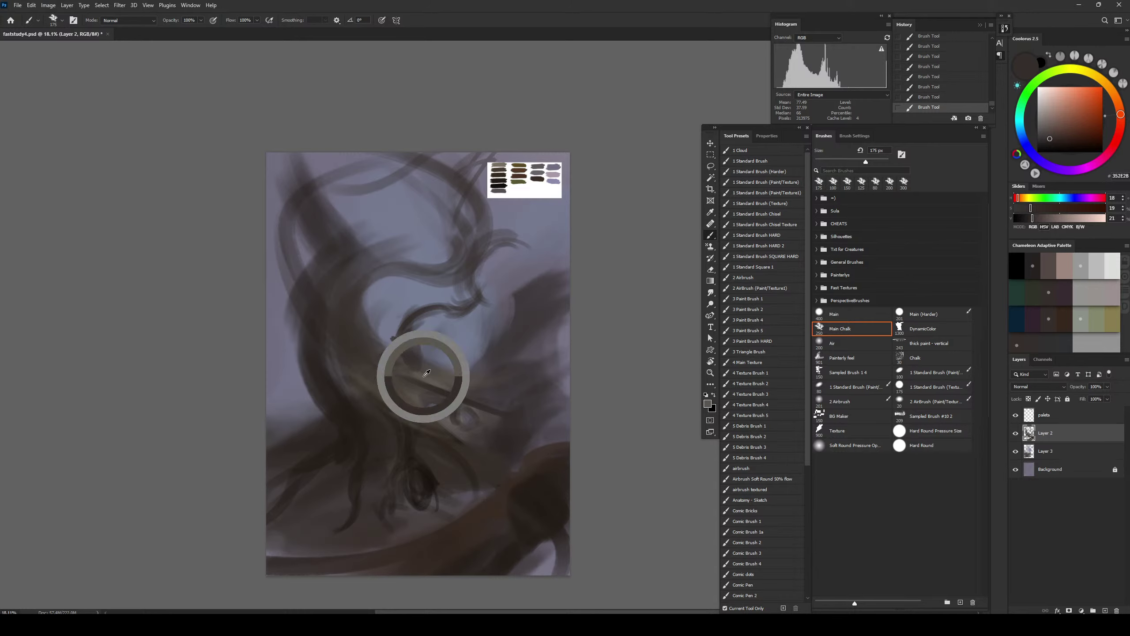
{"action": "key", "text": "bracketright"}
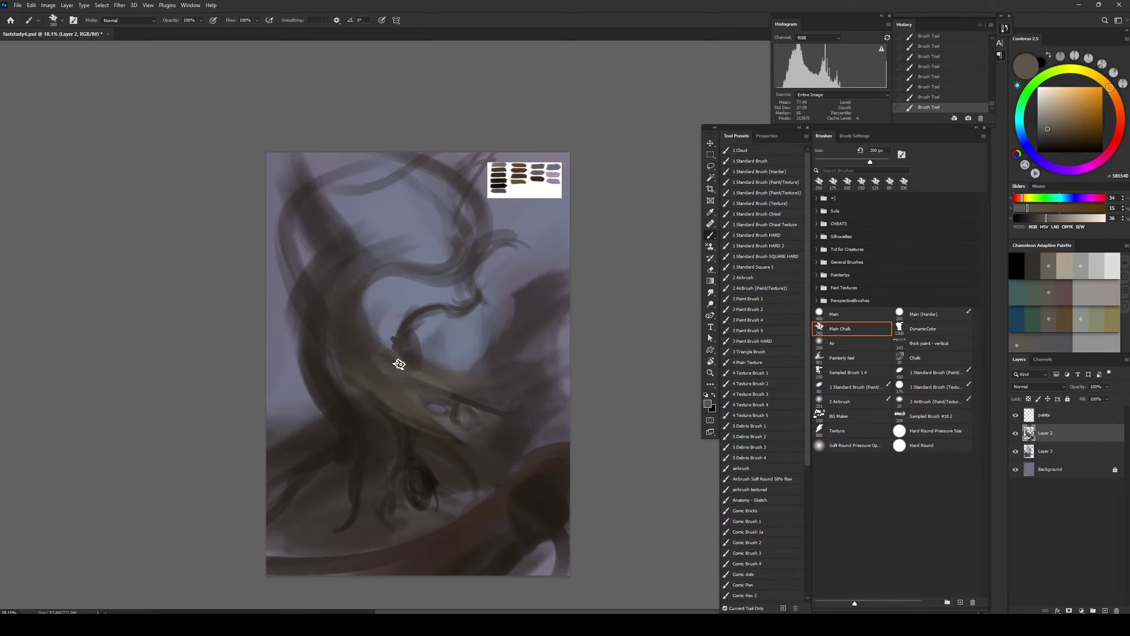
{"action": "key", "text": "bracketleft"}
{"action": "left_click", "coordinate": [411, 322], "text": "alt"}
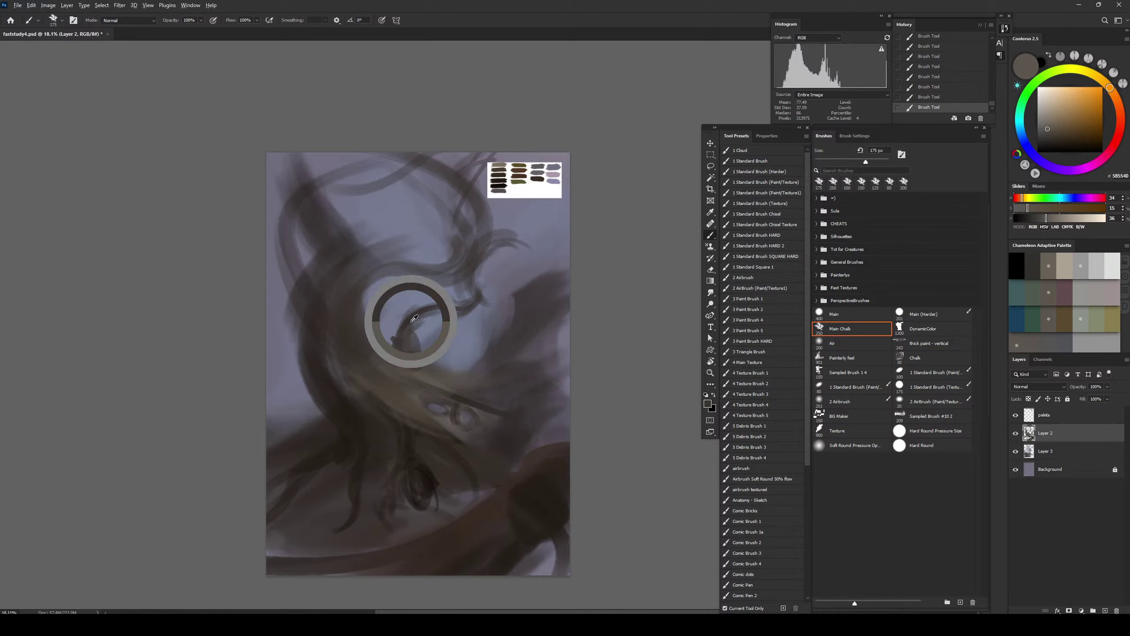
{"action": "left_click", "coordinate": [417, 370], "text": "alt"}
{"action": "key", "text": "bracketleft"}
{"action": "key", "text": "bracketleft"}
{"action": "key", "text": "bracketleft"}
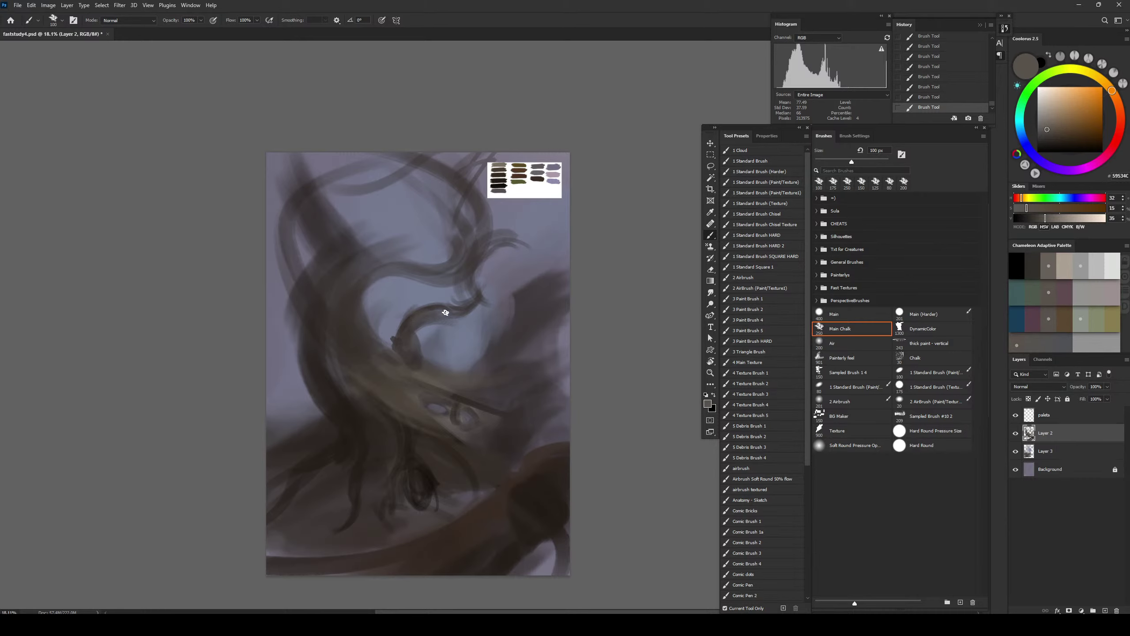
Sample dark and grey browns from the painting and thicken the curling branch's upper bend with a 150 px brush
{"action": "left_click", "coordinate": [534, 472], "text": "alt"}
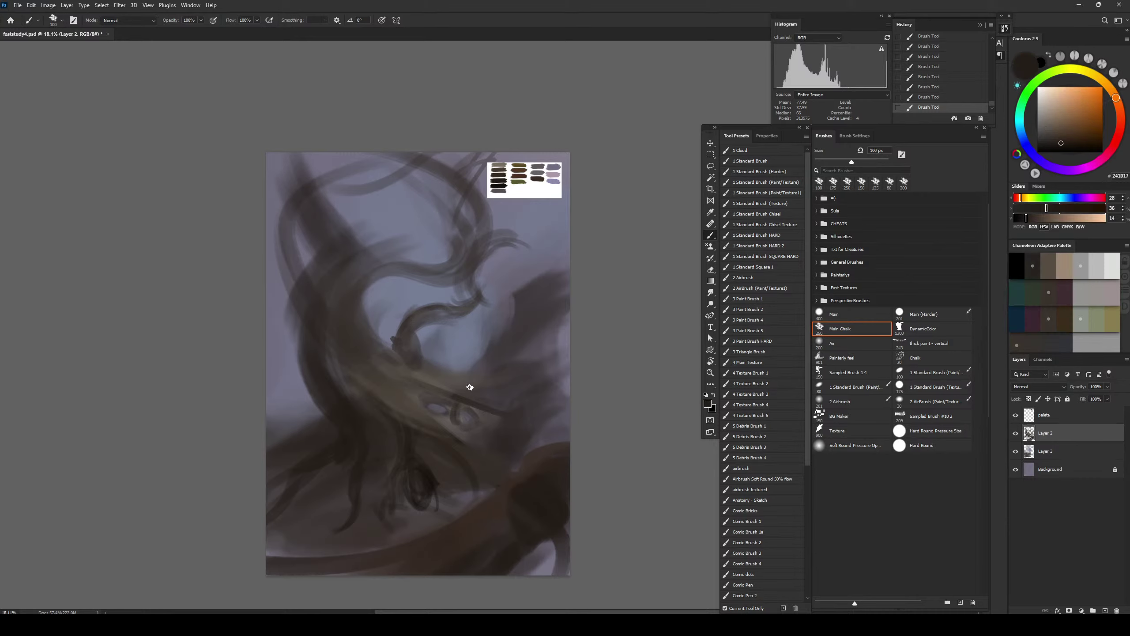
{"action": "key", "text": "bracketright"}
{"action": "key", "text": "bracketright"}
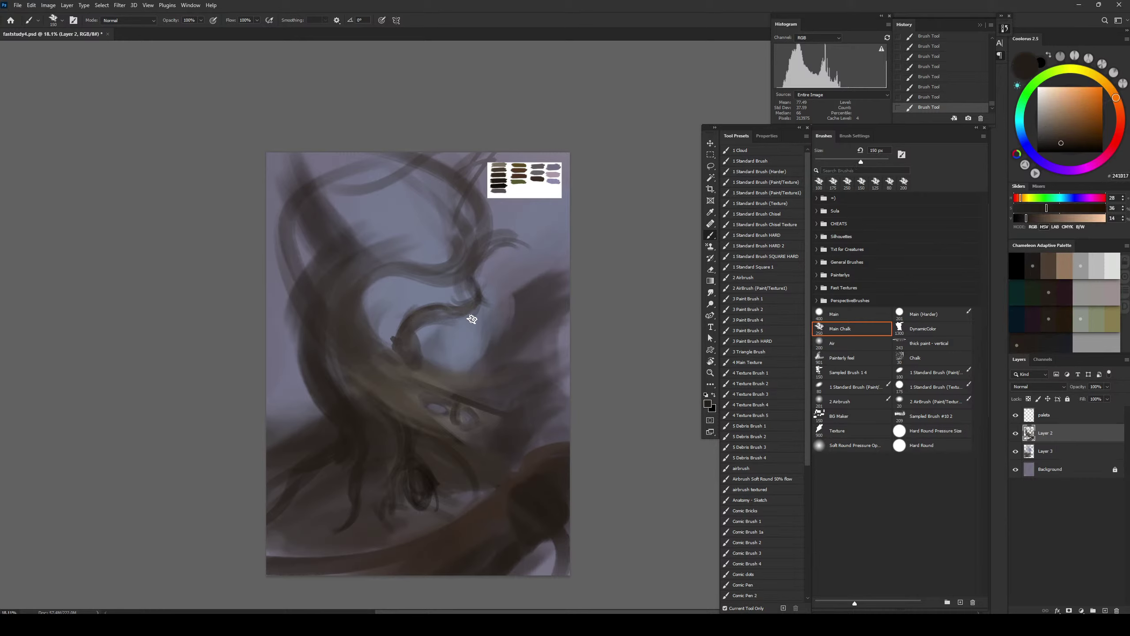
{"action": "left_click", "coordinate": [428, 313], "text": "alt"}
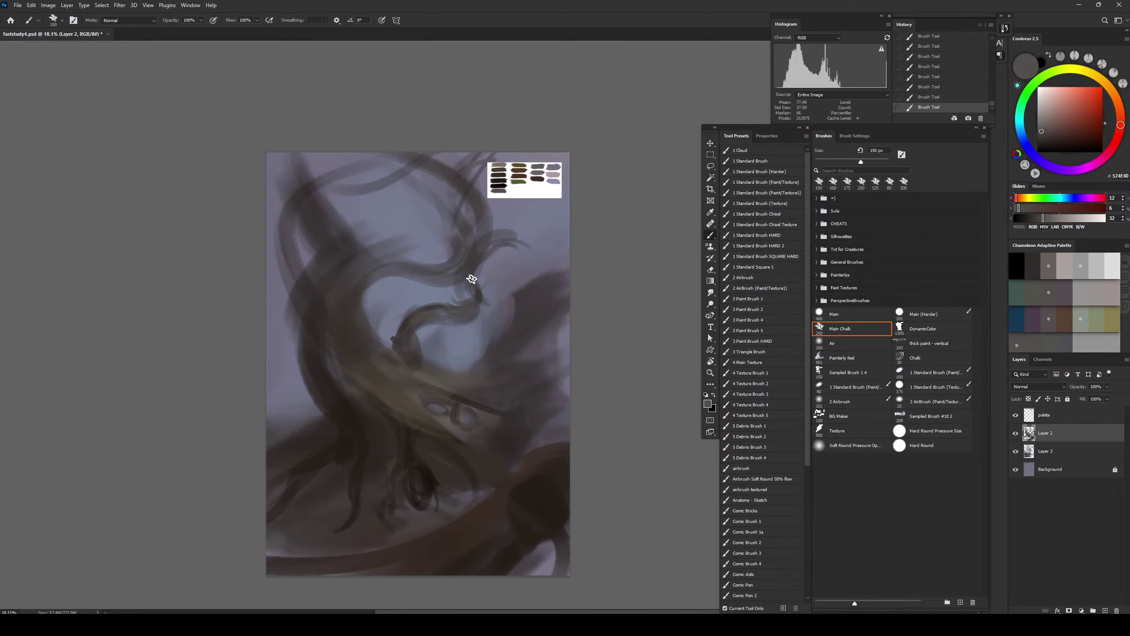
{"action": "left_click", "coordinate": [483, 289], "text": "alt"}
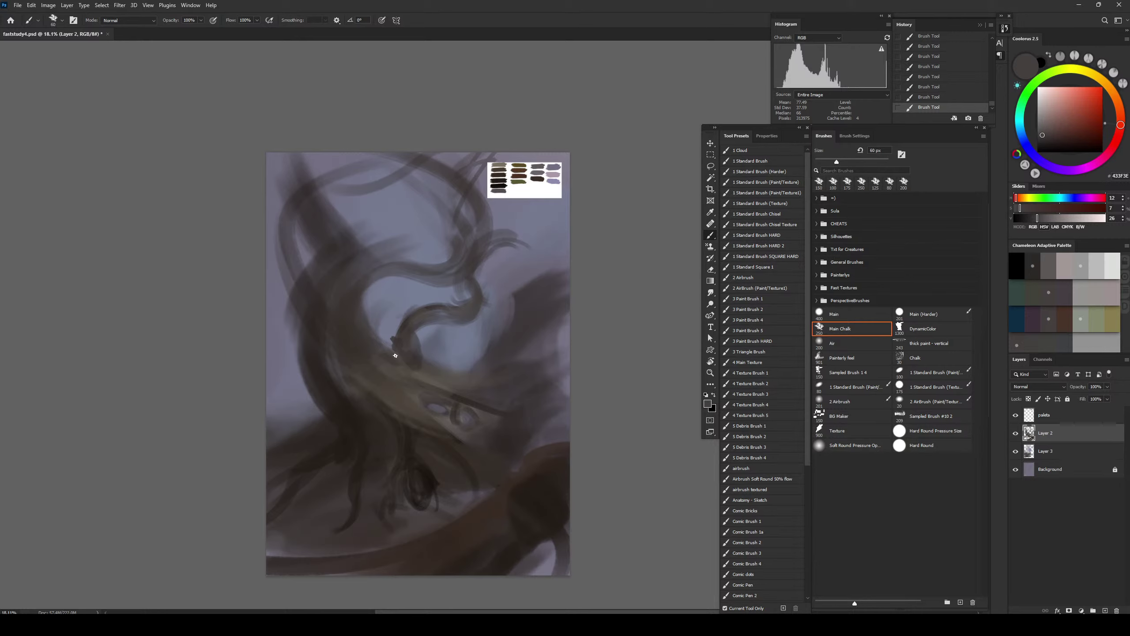
Sample dark brown and palette tan, and add fine shadows and highlights to the curling branch's base and bend with a 45–60 px brush
{"action": "left_click", "coordinate": [411, 485], "text": "alt"}
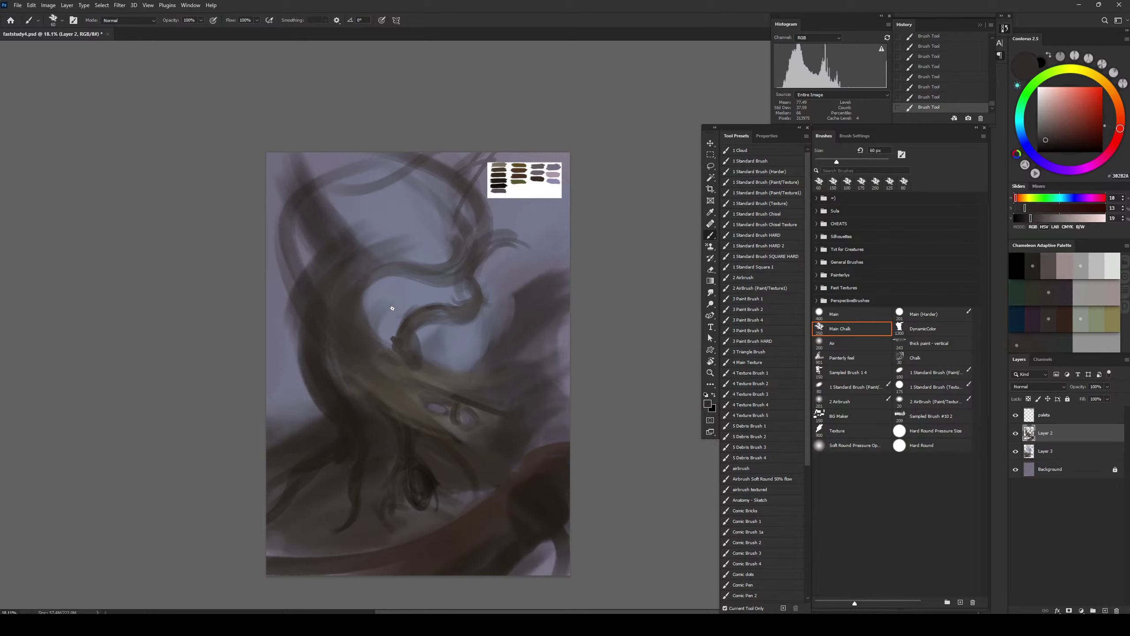
{"action": "mouse_move", "coordinate": [401, 328]}
{"action": "left_mouse_down"}
{"action": "mouse_move", "coordinate": [385, 346]}
{"action": "mouse_move", "coordinate": [393, 353]}
{"action": "mouse_move", "coordinate": [403, 335]}
{"action": "mouse_move", "coordinate": [409, 341]}
{"action": "left_mouse_up"}
{"action": "left_click", "coordinate": [454, 427], "text": "alt"}
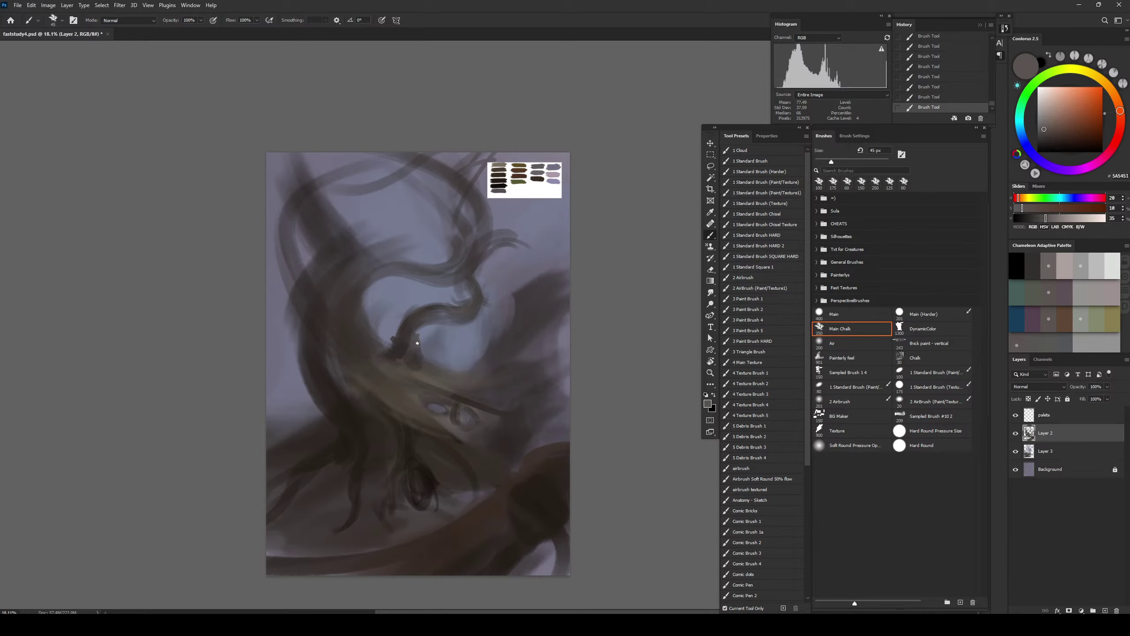
{"action": "left_click", "coordinate": [516, 165], "text": "alt"}
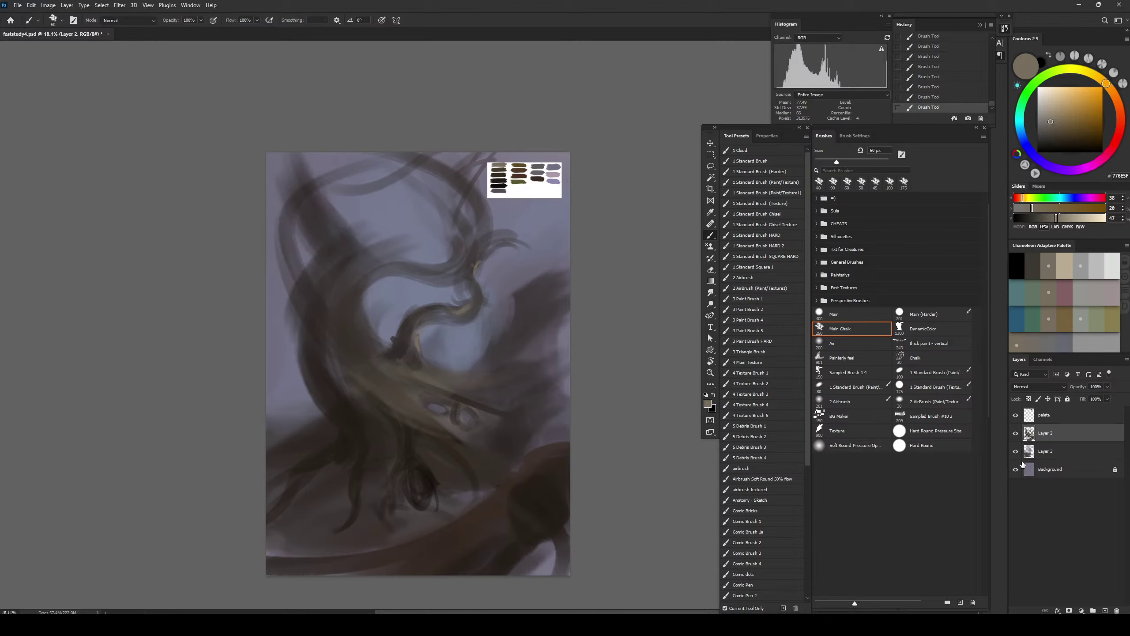
Erase the smudged strands between the curling branch's tip and the upper loop with a 200 px eraser
{"action": "key", "text": "e"}
{"action": "key", "text": "u"}
{"action": "mouse_move", "coordinate": [424, 232]}
{"action": "left_mouse_down"}
{"action": "mouse_move", "coordinate": [487, 296]}
{"action": "mouse_move", "coordinate": [493, 223]}
{"action": "left_mouse_up"}
{"action": "key", "text": "ctrl+z"}
{"action": "key", "text": "e"}
{"action": "key", "text": "bracketleft"}
{"action": "key", "text": "bracketleft"}
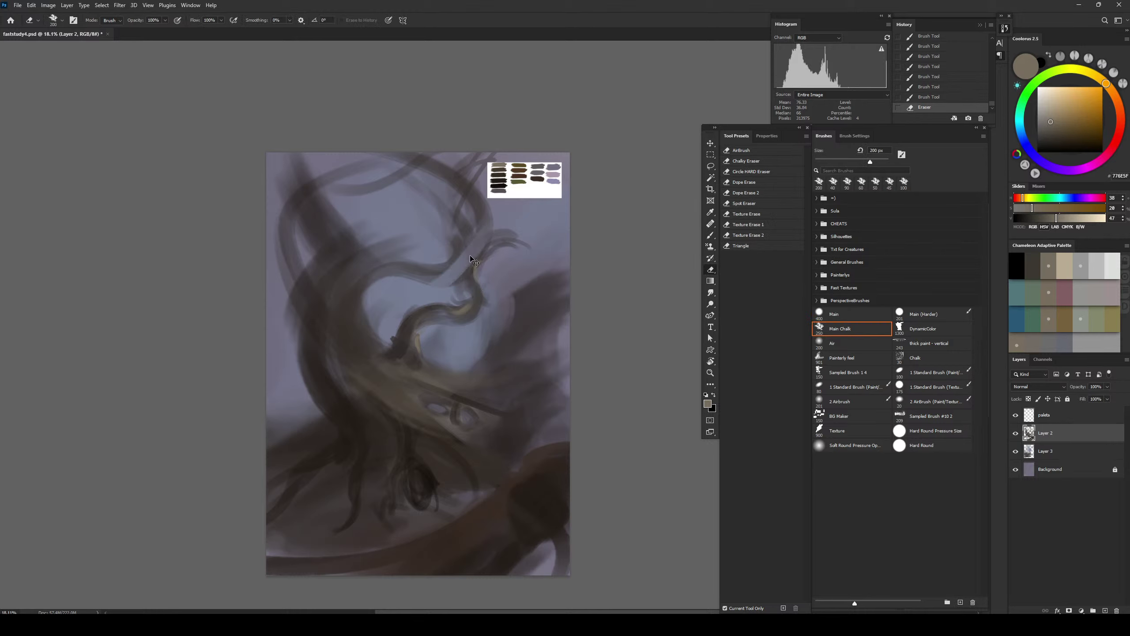
{"action": "left_click_drag", "start_coordinate": [472, 261], "coordinate": [445, 236]}
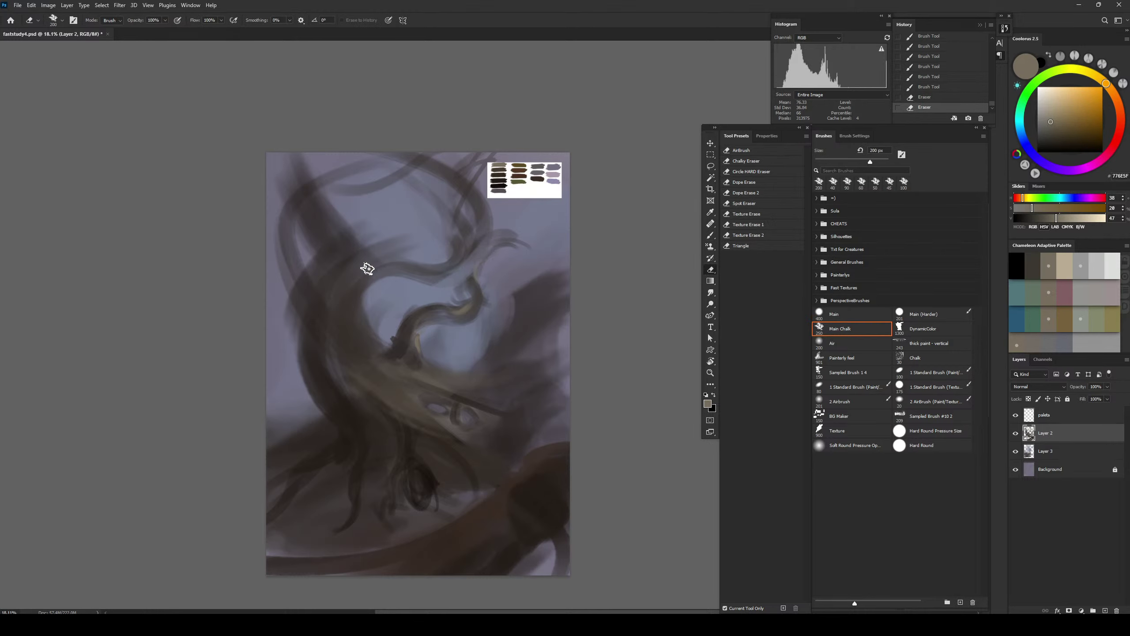
Sample dark brown from the curling branch's base and thicken the trunk's inner edge below the upper loop with a 175 px brush
{"action": "key", "text": "b"}
{"action": "left_click", "coordinate": [395, 343], "text": "alt"}
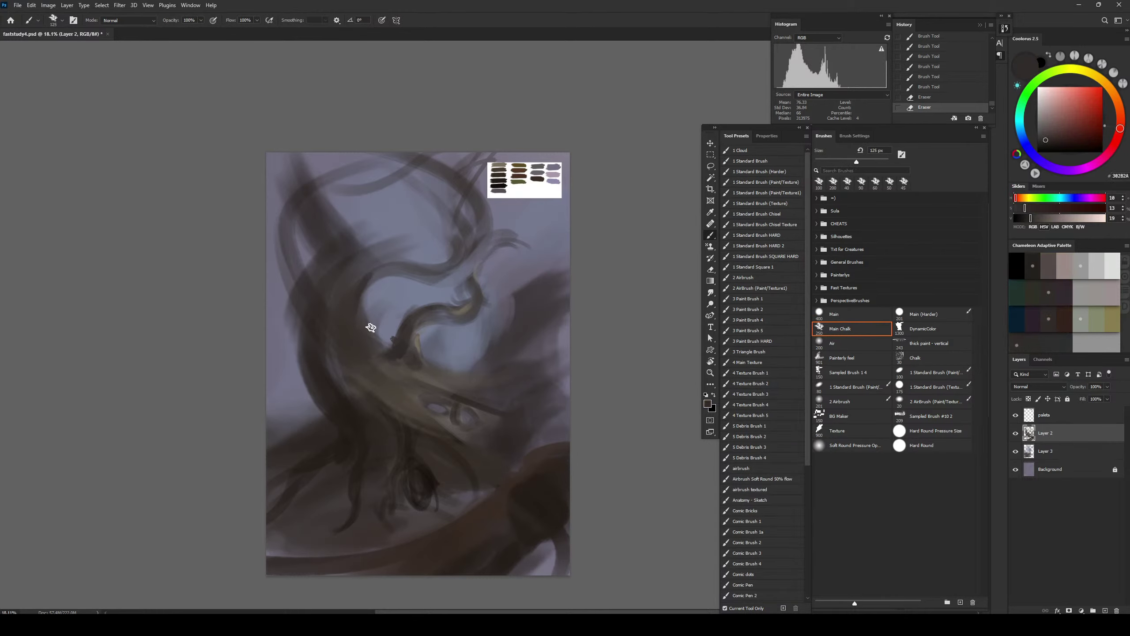
{"action": "key", "text": "bracketright"}
{"action": "key", "text": "bracketright"}
{"action": "left_click_drag", "start_coordinate": [366, 289], "coordinate": [368, 318]}
{"action": "left_click_drag", "start_coordinate": [377, 275], "coordinate": [370, 322]}
{"action": "left_click_drag", "start_coordinate": [374, 281], "coordinate": [368, 312]}
{"action": "left_click_drag", "start_coordinate": [371, 289], "coordinate": [373, 323]}
{"action": "mouse_move", "coordinate": [368, 297]}
{"action": "left_mouse_down"}
{"action": "mouse_move", "coordinate": [375, 332]}
{"action": "mouse_move", "coordinate": [358, 318]}
{"action": "mouse_move", "coordinate": [395, 350]}
{"action": "mouse_move", "coordinate": [374, 341]}
{"action": "mouse_move", "coordinate": [362, 305]}
{"action": "left_mouse_up"}
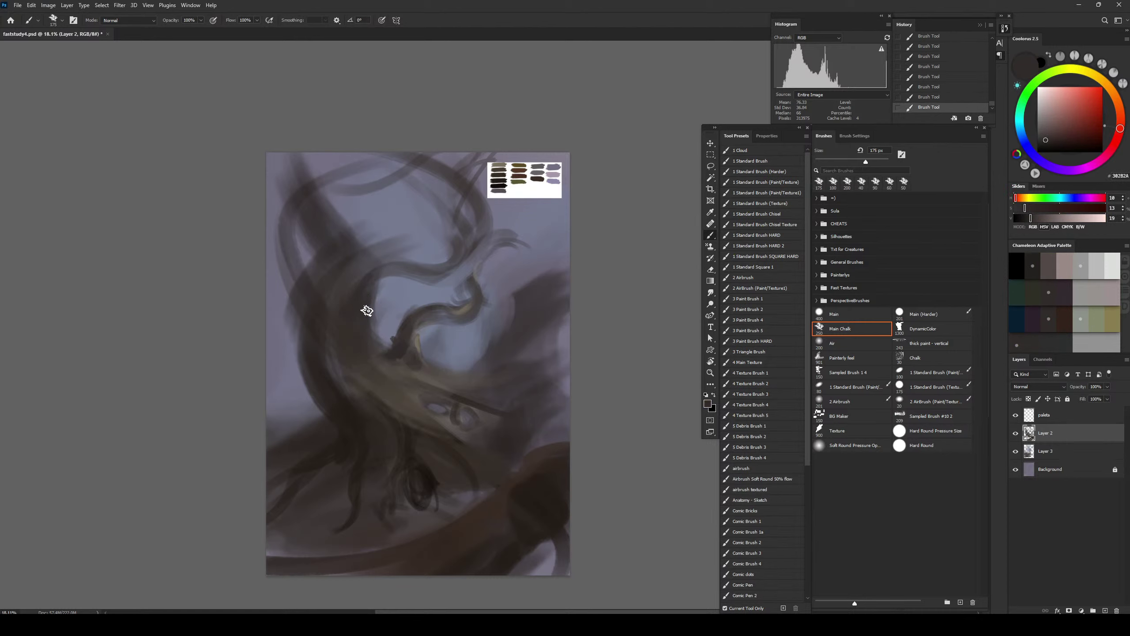
Widen the trunk's outer upper edge and its rising spike with broad dark strokes, including a 150 px brush
{"action": "key", "text": "bracketleft"}
{"action": "key", "text": "bracketright"}
{"action": "key", "text": "bracketright"}
{"action": "key", "text": "bracketright"}
{"action": "key", "text": "bracketright"}
{"action": "key", "text": "bracketright"}
{"action": "mouse_move", "coordinate": [289, 263]}
{"action": "left_mouse_down"}
{"action": "mouse_move", "coordinate": [300, 317]}
{"action": "mouse_move", "coordinate": [310, 317]}
{"action": "left_mouse_up"}
{"action": "key", "text": "bracketleft"}
{"action": "key", "text": "bracketleft"}
{"action": "key", "text": "bracketleft"}
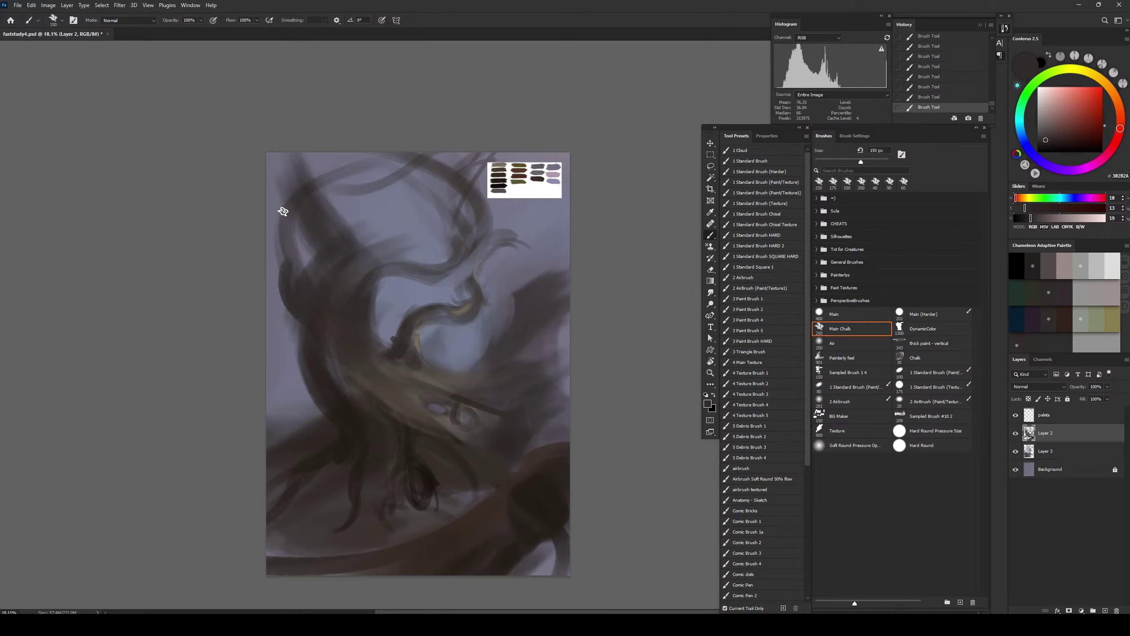
{"action": "left_click_drag", "start_coordinate": [250, 212], "coordinate": [284, 263]}
{"action": "key", "text": "bracketright"}
Sample near-black from the dark root hollow and paint a small curved ring among the lower-left roots with a fine brush
{"action": "left_click", "coordinate": [426, 487], "text": "alt"}
{"action": "key", "text": "bracketleft"}
{"action": "key", "text": "bracketleft"}
{"action": "key", "text": "bracketleft"}
{"action": "key", "text": "bracketleft"}
{"action": "key", "text": "bracketleft"}
{"action": "key", "text": "bracketleft"}
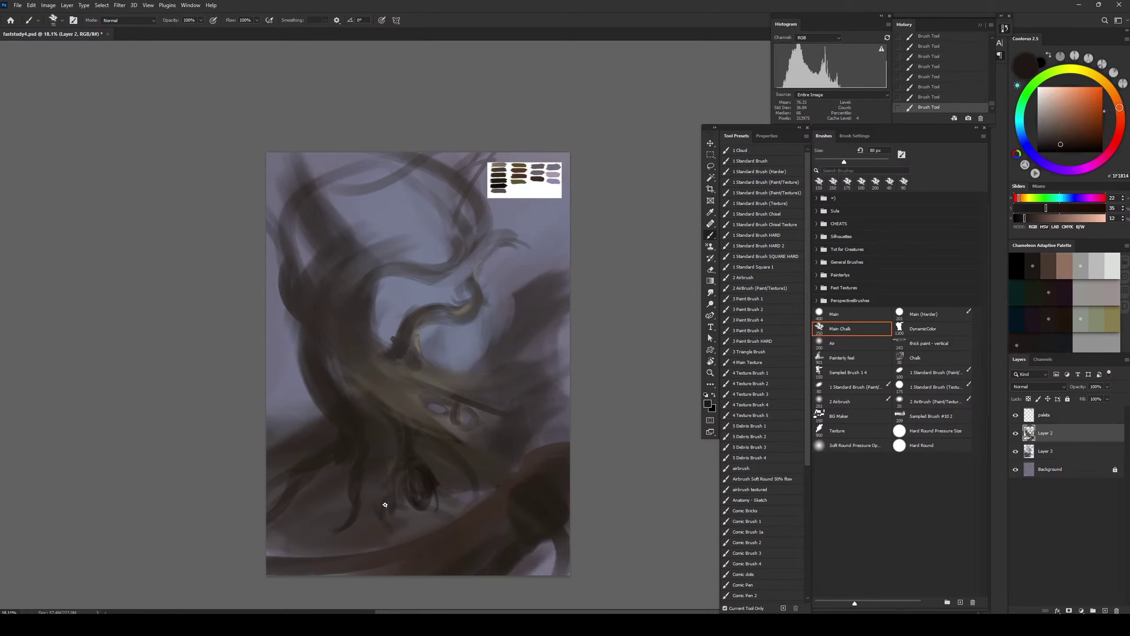
{"action": "left_click_drag", "start_coordinate": [331, 533], "coordinate": [353, 504]}
Sample brown from the trunk and paint over the hanging root above the small dark ring with a 175 px brush
{"action": "key", "text": "bracketright"}
{"action": "key", "text": "bracketright"}
{"action": "key", "text": "bracketright"}
{"action": "key", "text": "bracketright"}
{"action": "left_click", "coordinate": [428, 433], "text": "alt"}
{"action": "key", "text": "bracketleft"}
{"action": "key", "text": "bracketleft"}
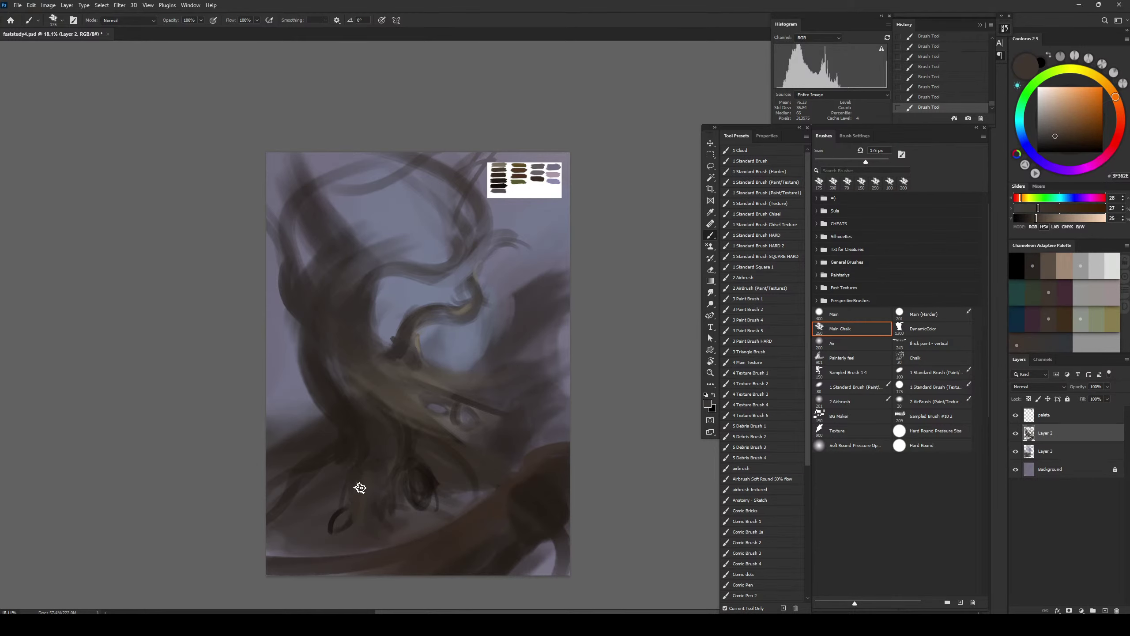
Sample dark browns from the trunk's base and spread root strokes toward the canvas's lower-left corner with 300 and 200 px brushes
{"action": "left_click", "coordinate": [358, 454], "text": "alt"}
{"action": "key", "text": "bracketright"}
{"action": "key", "text": "bracketright"}
{"action": "key", "text": "bracketright"}
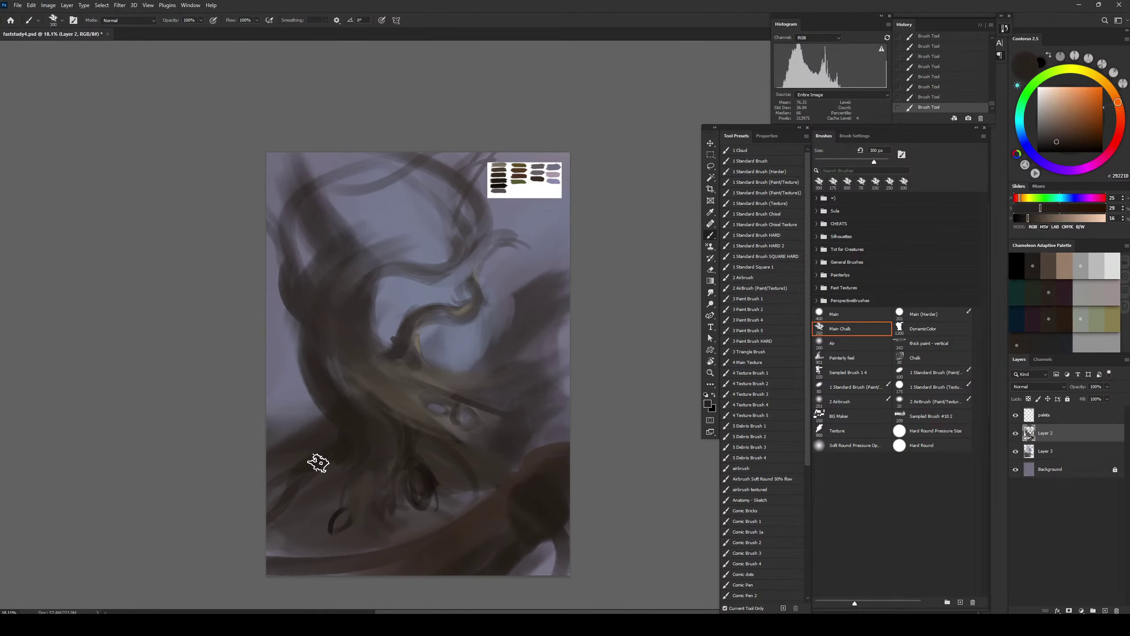
{"action": "left_click", "coordinate": [334, 459], "text": "alt"}
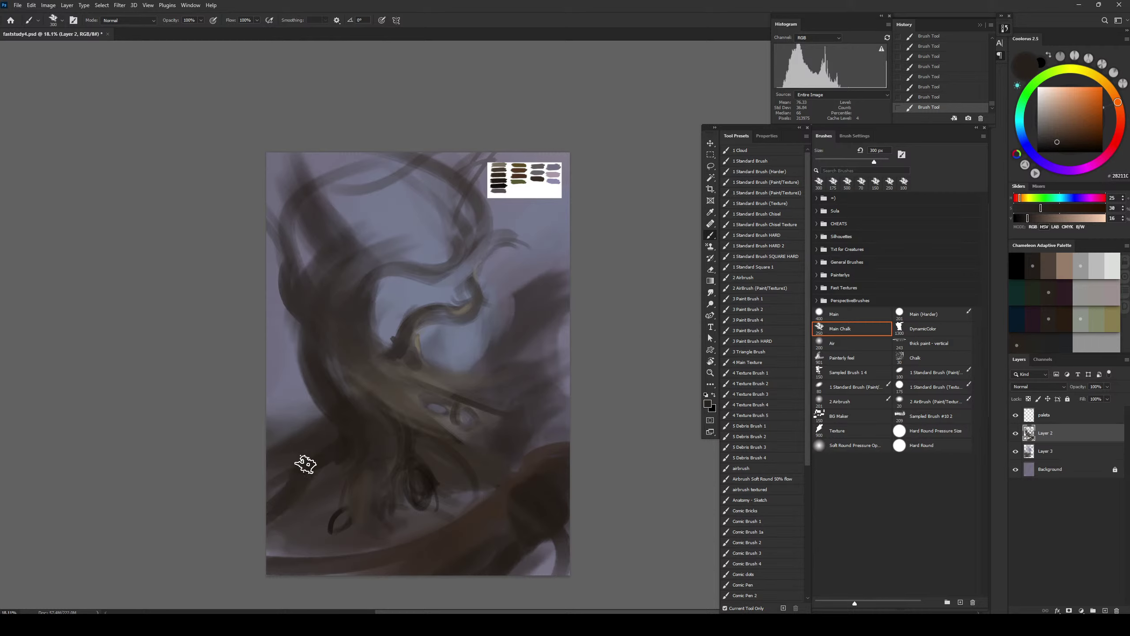
{"action": "key", "text": "bracketleft"}
{"action": "key", "text": "bracketleft"}
{"action": "left_click_drag", "start_coordinate": [312, 485], "coordinate": [294, 525]}
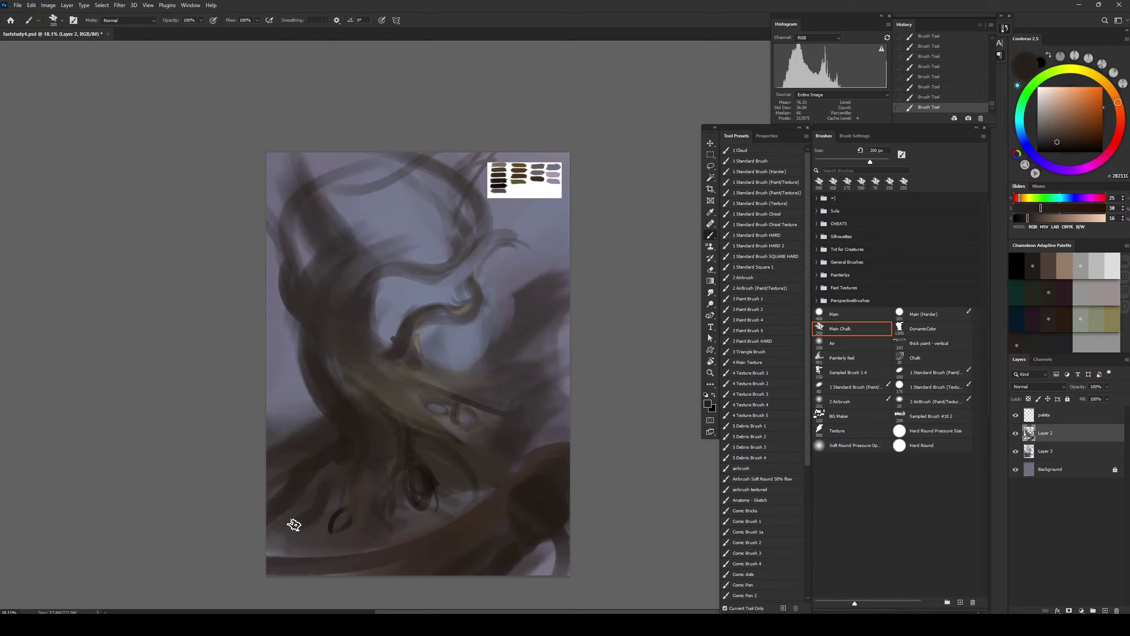
{"action": "left_click_drag", "start_coordinate": [328, 463], "coordinate": [299, 507]}
Sample near-black and paint a contour sweeping from the trunk's outer edge to the central roots, thickening it with a 200 px brush
{"action": "key", "text": "bracketleft"}
{"action": "key", "text": "bracketleft"}
{"action": "key", "text": "bracketleft"}
{"action": "left_click", "coordinate": [432, 485], "text": "alt"}
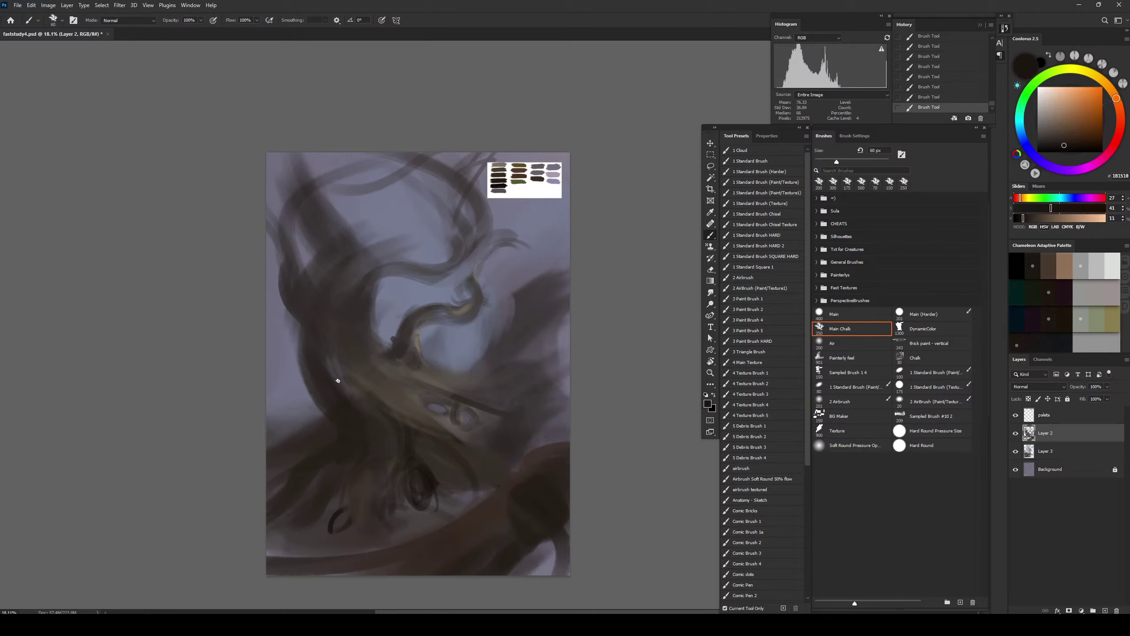
{"action": "mouse_move", "coordinate": [327, 375]}
{"action": "left_mouse_down"}
{"action": "mouse_move", "coordinate": [370, 426]}
{"action": "mouse_move", "coordinate": [399, 430]}
{"action": "left_mouse_up"}
{"action": "key", "text": "bracketright"}
{"action": "key", "text": "bracketright"}
{"action": "key", "text": "bracketright"}
{"action": "key", "text": "bracketright"}
{"action": "key", "text": "bracketright"}
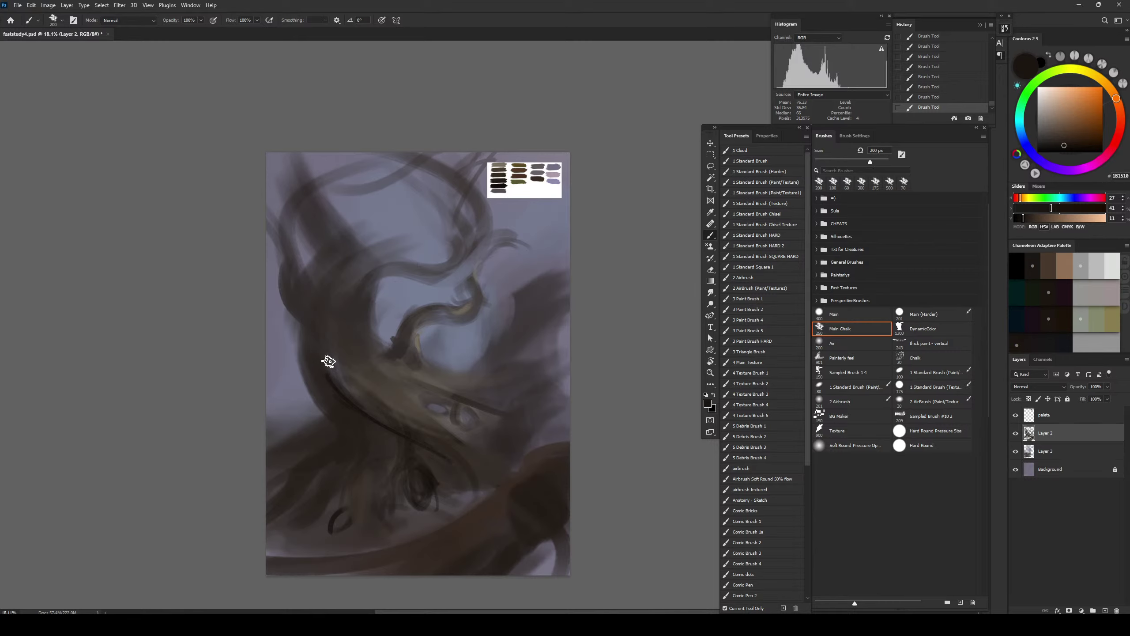
{"action": "mouse_move", "coordinate": [328, 366]}
{"action": "left_mouse_down"}
{"action": "mouse_move", "coordinate": [472, 478]}
{"action": "mouse_move", "coordinate": [477, 496]}
{"action": "mouse_move", "coordinate": [446, 456]}
{"action": "mouse_move", "coordinate": [413, 445]}
{"action": "mouse_move", "coordinate": [389, 457]}
{"action": "mouse_move", "coordinate": [435, 468]}
{"action": "mouse_move", "coordinate": [477, 450]}
{"action": "mouse_move", "coordinate": [494, 469]}
{"action": "mouse_move", "coordinate": [467, 513]}
{"action": "mouse_move", "coordinate": [518, 483]}
{"action": "mouse_move", "coordinate": [530, 444]}
{"action": "mouse_move", "coordinate": [524, 474]}
{"action": "mouse_move", "coordinate": [507, 469]}
{"action": "mouse_move", "coordinate": [546, 429]}
{"action": "left_mouse_up"}
Outline the right foreground root's arch with a 125 px brush and darken its mass with a 900 px brush
{"action": "key", "text": "bracketleft"}
{"action": "key", "text": "bracketleft"}
{"action": "key", "text": "bracketleft"}
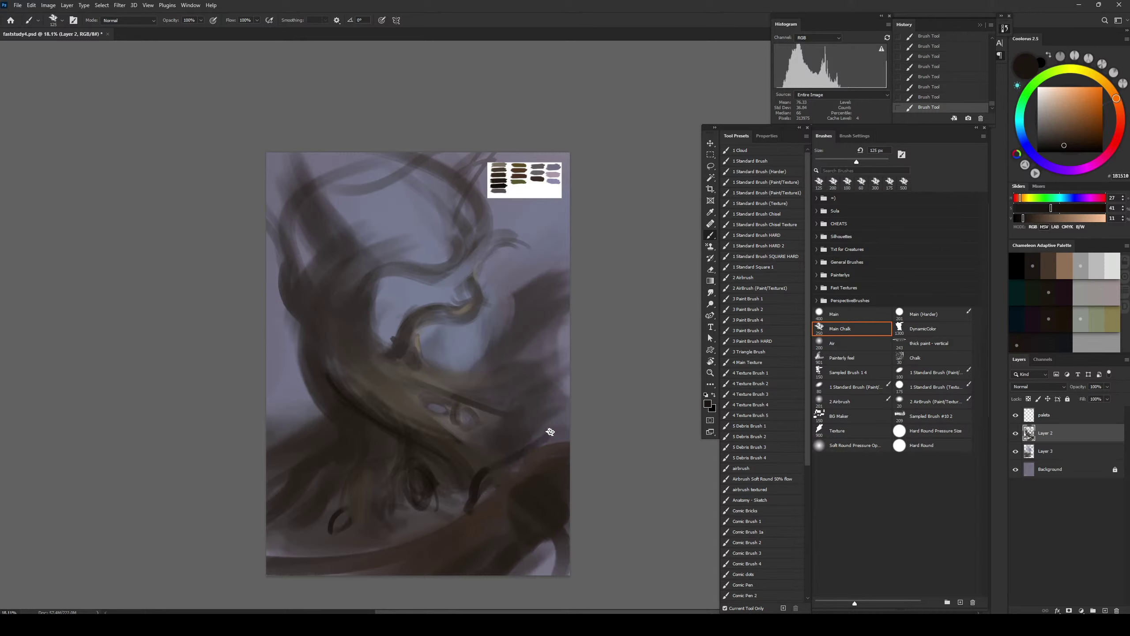
{"action": "key", "text": "bracketright"}
{"action": "key", "text": "bracketright"}
{"action": "key", "text": "bracketright"}
{"action": "key", "text": "bracketright"}
{"action": "key", "text": "bracketright"}
{"action": "key", "text": "bracketright"}
{"action": "key", "text": "bracketright"}
{"action": "key", "text": "bracketright"}
{"action": "key", "text": "bracketright"}
{"action": "key", "text": "bracketright"}
{"action": "key", "text": "bracketright"}
{"action": "key", "text": "bracketright"}
{"action": "key", "text": "bracketright"}
{"action": "key", "text": "bracketright"}
{"action": "key", "text": "bracketright"}
{"action": "key", "text": "bracketright"}
{"action": "key", "text": "bracketright"}
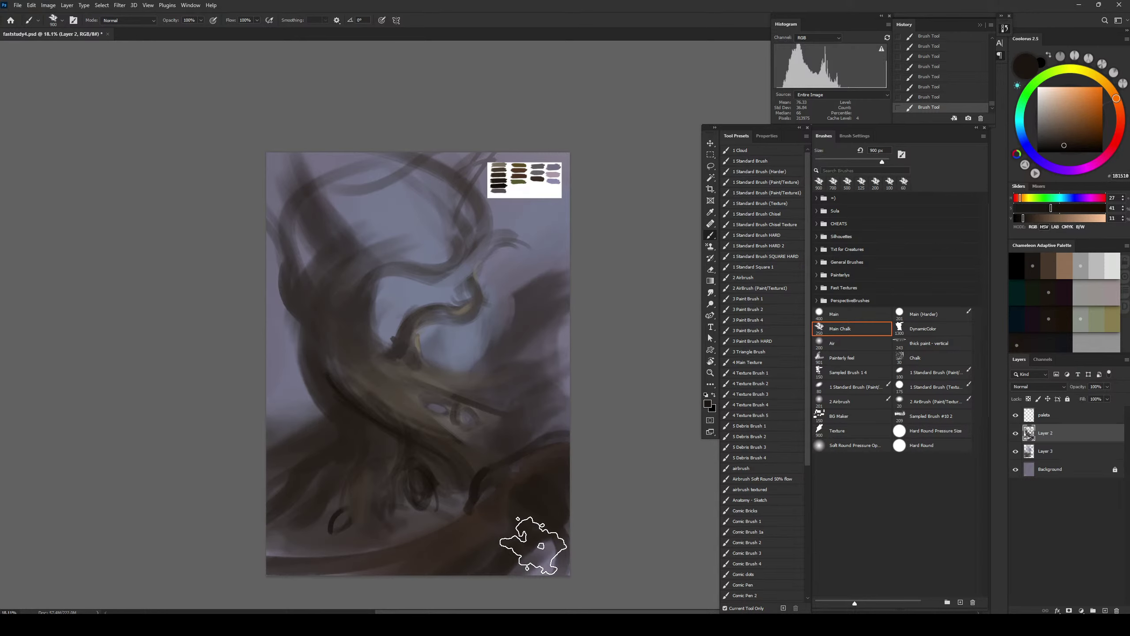
Sample grey-brown from the trunk and paint a lighter rim along the foreground root's arch with a much smaller brush
{"action": "left_click", "coordinate": [523, 487], "text": "alt"}
{"action": "left_click", "coordinate": [411, 393], "text": "alt"}
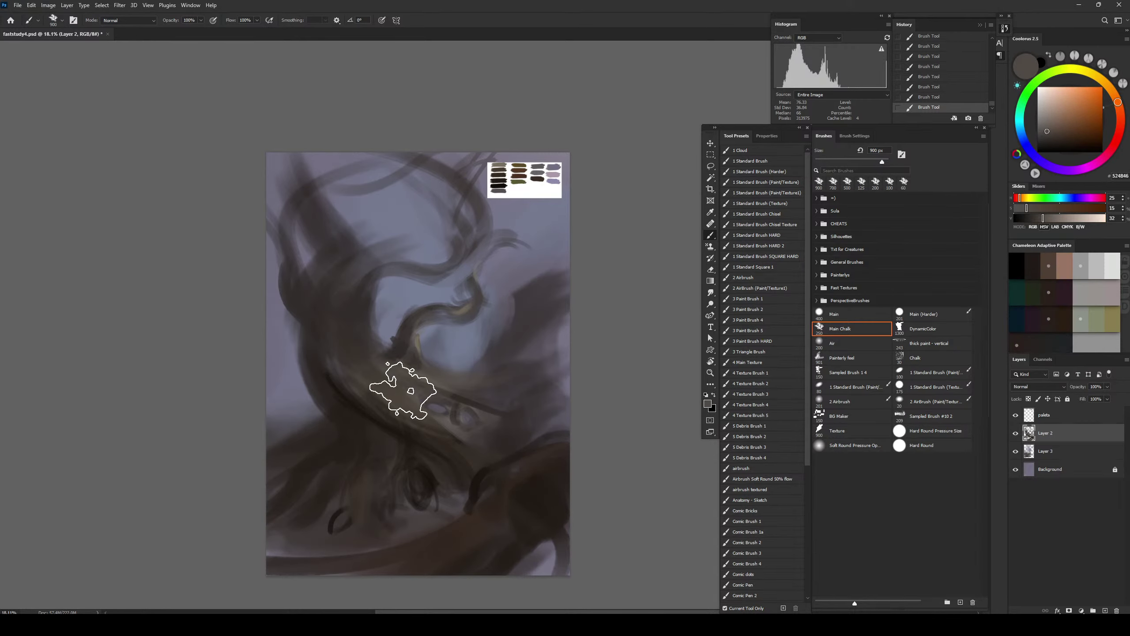
{"action": "key", "text": "bracketleft"}
{"action": "key", "text": "bracketleft"}
{"action": "key", "text": "bracketleft"}
{"action": "key", "text": "bracketleft"}
{"action": "key", "text": "bracketleft"}
{"action": "key", "text": "bracketleft"}
{"action": "key", "text": "bracketleft"}
{"action": "key", "text": "bracketleft"}
{"action": "key", "text": "bracketleft"}
{"action": "key", "text": "bracketleft"}
{"action": "key", "text": "bracketleft"}
{"action": "key", "text": "bracketleft"}
{"action": "key", "text": "bracketleft"}
{"action": "key", "text": "bracketleft"}
{"action": "key", "text": "bracketleft"}
{"action": "mouse_move", "coordinate": [477, 485]}
{"action": "left_mouse_down"}
{"action": "mouse_move", "coordinate": [524, 468]}
{"action": "mouse_move", "coordinate": [513, 459]}
{"action": "mouse_move", "coordinate": [544, 446]}
{"action": "left_mouse_up"}
{"action": "key", "text": "bracketright"}
{"action": "key", "text": "bracketright"}
Sample browns from the foreground root and shade its arch with a 100–150 px brush, undoing one stroke
{"action": "left_click", "coordinate": [516, 477], "text": "alt"}
{"action": "left_click", "coordinate": [510, 470], "text": "alt"}
{"action": "key", "text": "bracketright"}
{"action": "key", "text": "bracketright"}
{"action": "key", "text": "ctrl+z"}
{"action": "key", "text": "bracketleft"}
{"action": "key", "text": "bracketleft"}
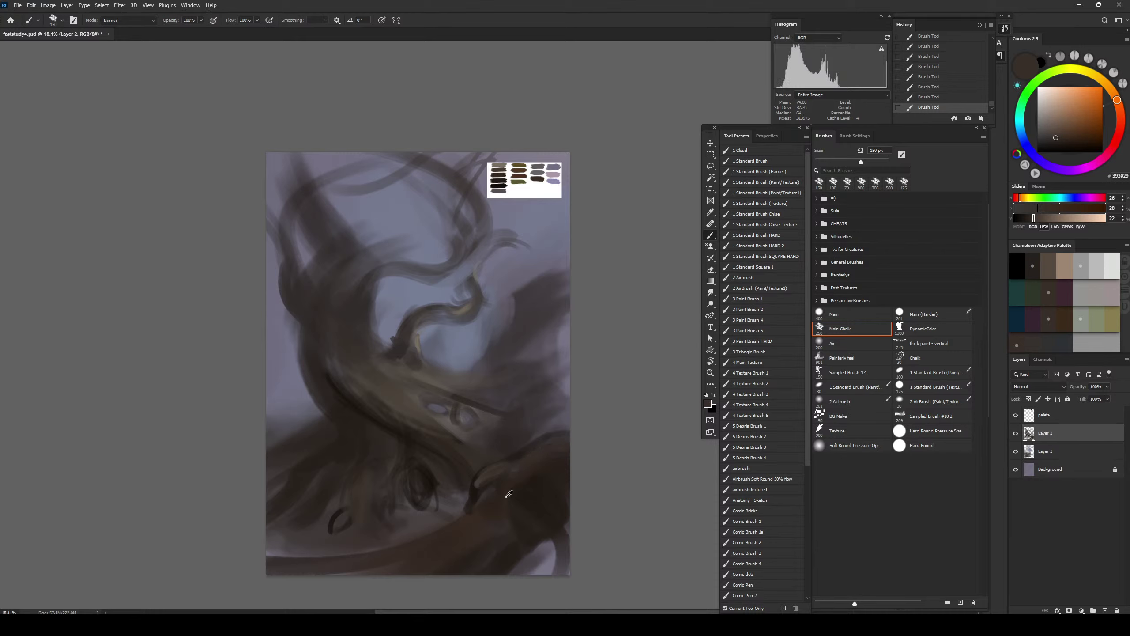
{"action": "left_click", "coordinate": [476, 491], "text": "alt"}
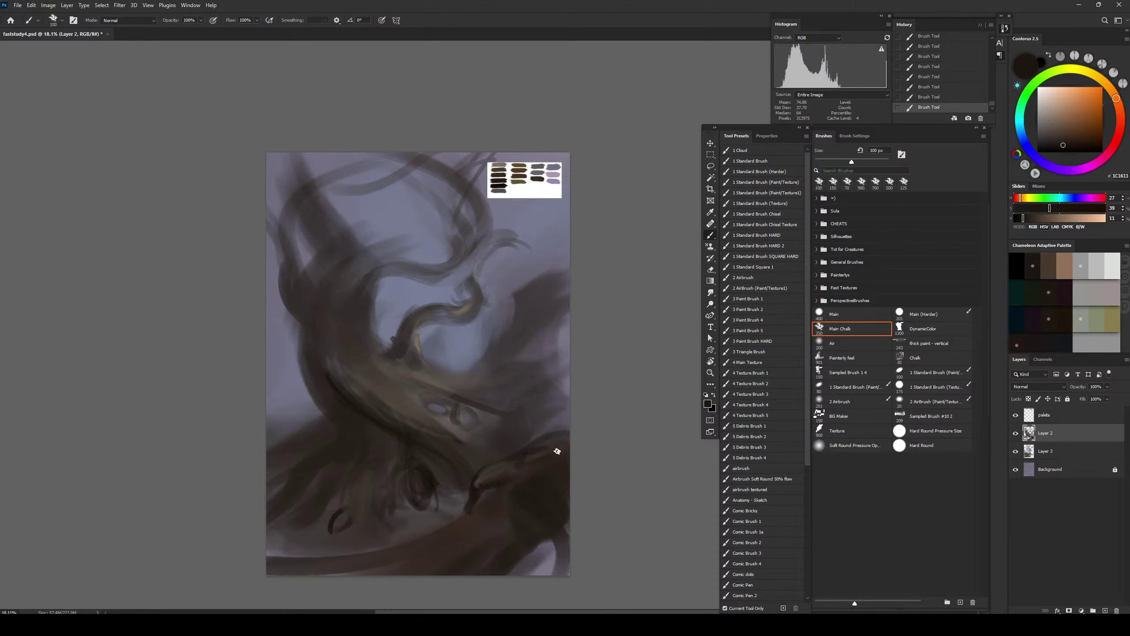
Sample brown and near-black from the foreground root and blend its upper and lower forms with a 150–175 px brush
{"action": "left_click", "coordinate": [527, 460], "text": "alt"}
{"action": "key", "text": "bracketright"}
{"action": "key", "text": "bracketright"}
{"action": "key", "text": "bracketright"}
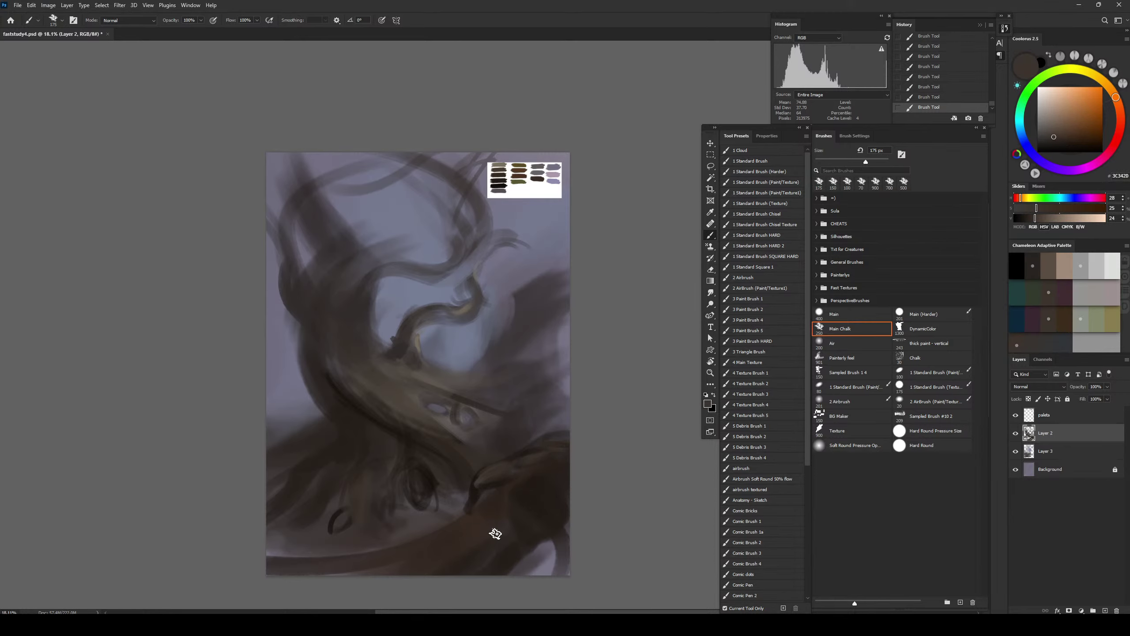
{"action": "left_click", "coordinate": [489, 483], "text": "alt"}
{"action": "key", "text": "bracketleft"}
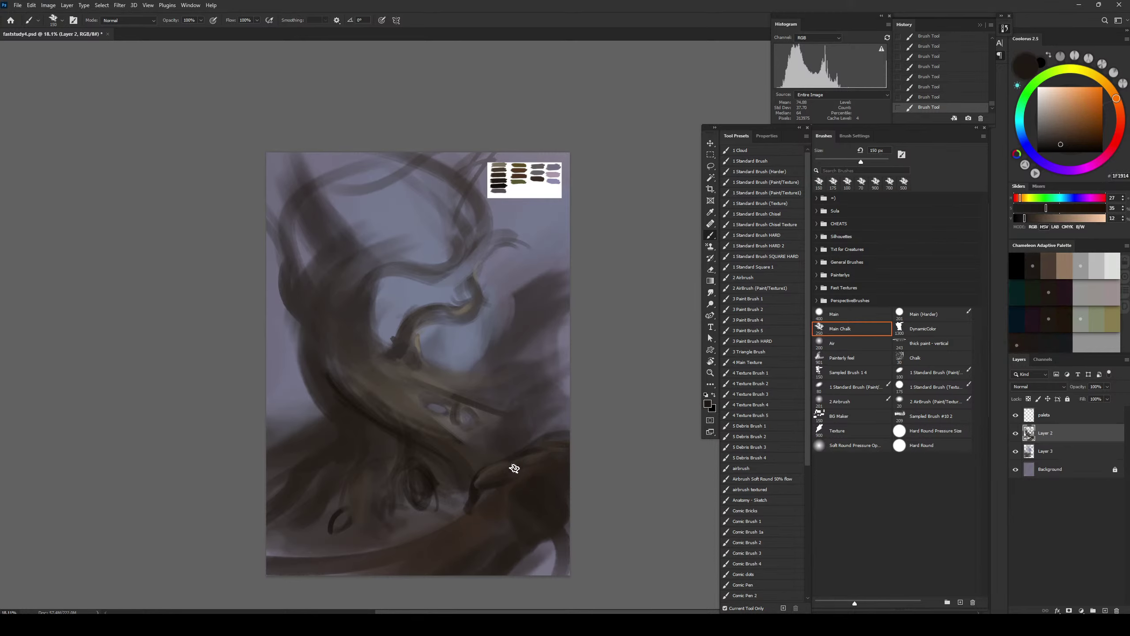
Sample brown from the foreground root's top and soften the arch's inner edge, starting with an 80 px brush and enlarging to 175 px
{"action": "key", "text": "bracketleft"}
{"action": "key", "text": "bracketleft"}
{"action": "key", "text": "bracketleft"}
{"action": "left_click", "coordinate": [504, 463], "text": "alt"}
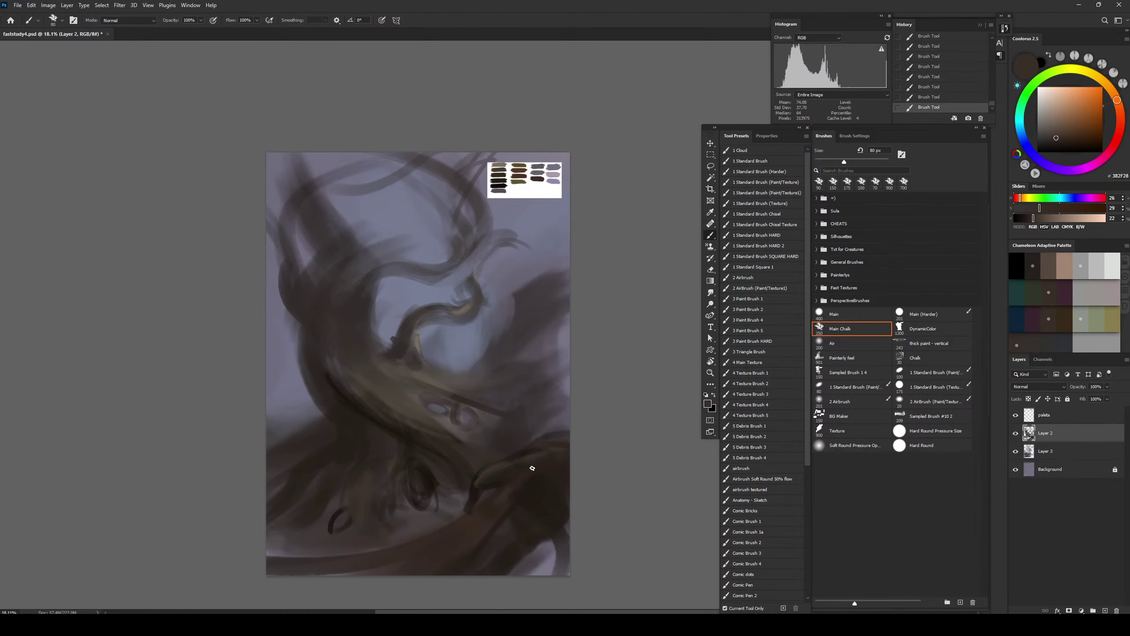
{"action": "key", "text": "bracketright"}
{"action": "key", "text": "bracketright"}
{"action": "key", "text": "bracketright"}
{"action": "key", "text": "bracketright"}
Flip the canvas horizontally, then hide and show Layer 2 to compare it with the background
{"action": "key", "text": "ctrl+shift+h"}
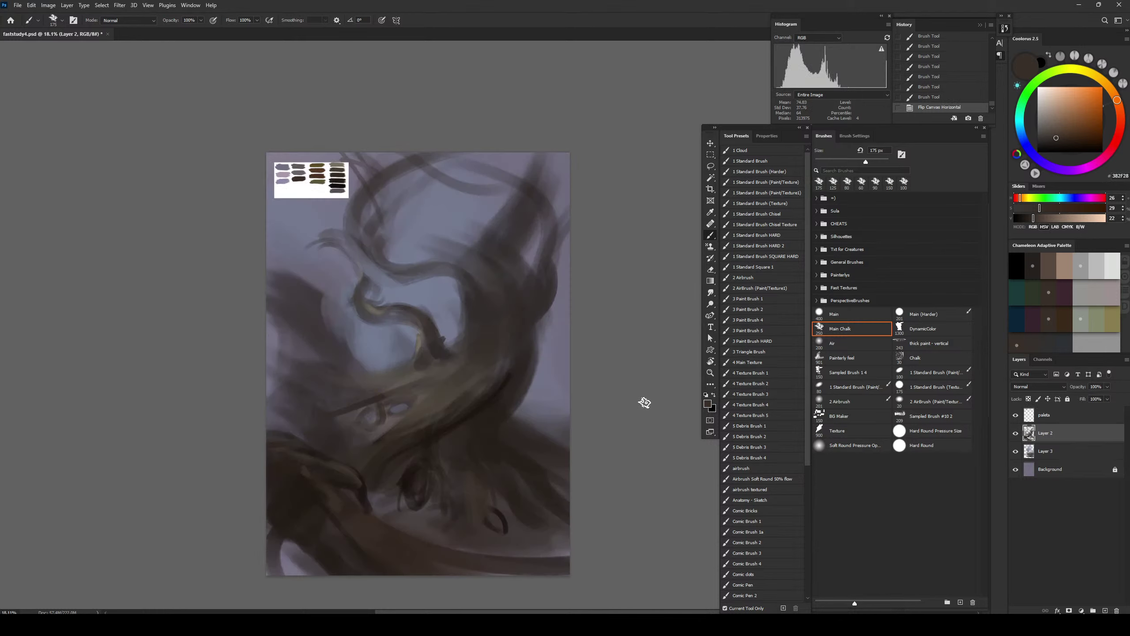
{"action": "left_click", "coordinate": [1014, 434]}
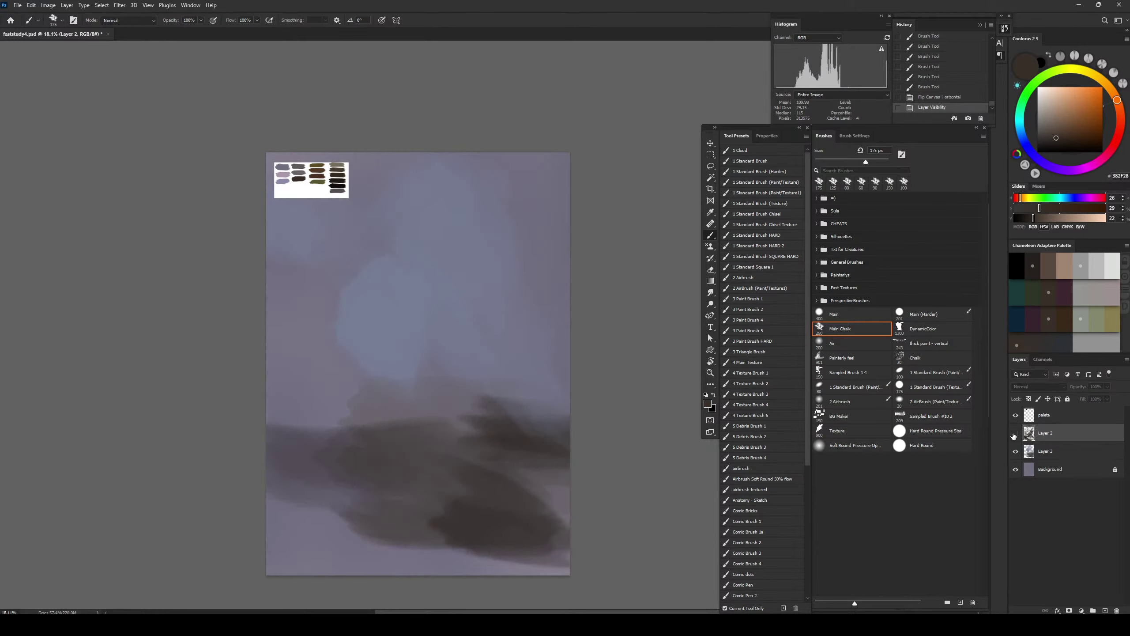
{"action": "left_click", "coordinate": [1015, 433]}
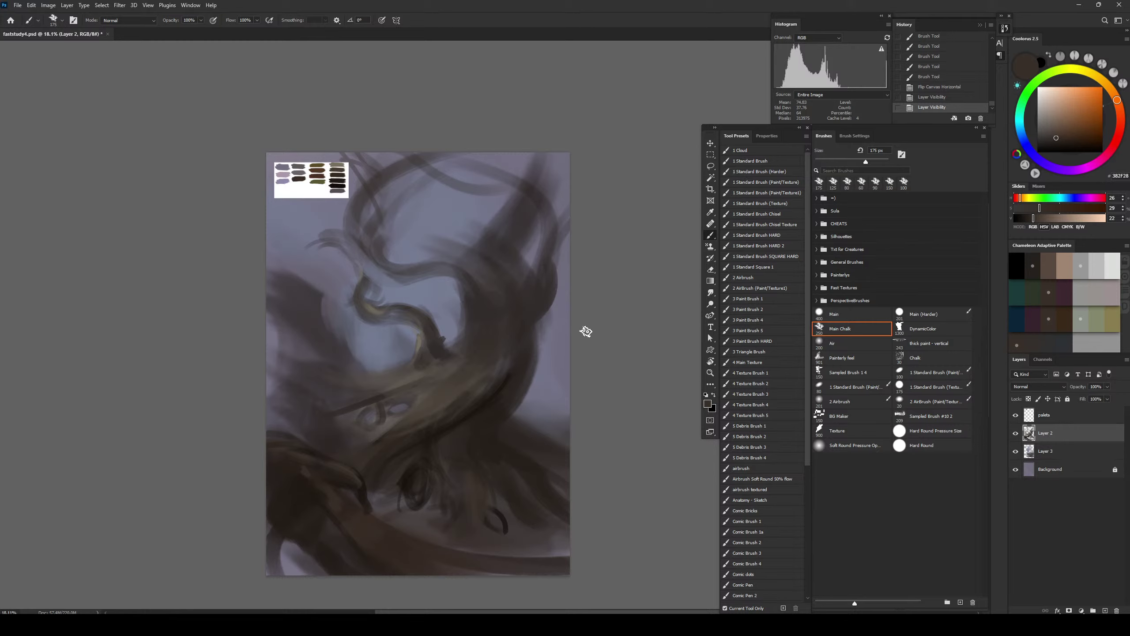
Sample near-black from the trunk's contour and clean up the trunk's lower outer edge and roots with the eraser
{"action": "left_click", "coordinate": [506, 385], "text": "alt"}
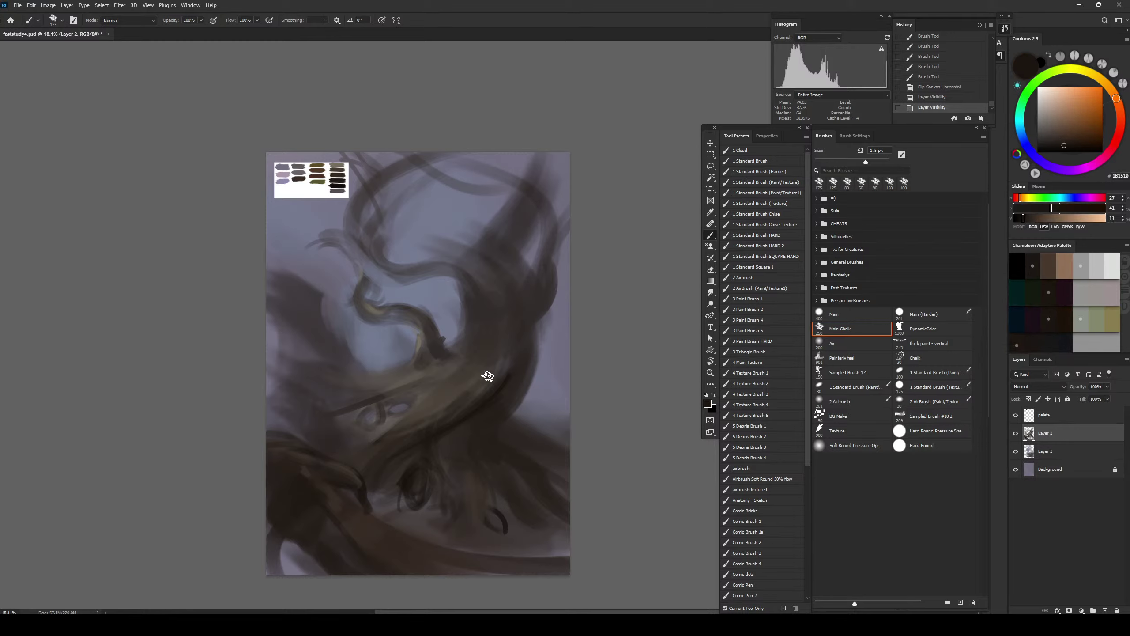
{"action": "mouse_move", "coordinate": [493, 378]}
{"action": "left_mouse_down"}
{"action": "mouse_move", "coordinate": [512, 371]}
{"action": "mouse_move", "coordinate": [507, 390]}
{"action": "mouse_move", "coordinate": [498, 375]}
{"action": "mouse_move", "coordinate": [516, 401]}
{"action": "mouse_move", "coordinate": [527, 384]}
{"action": "mouse_move", "coordinate": [537, 391]}
{"action": "mouse_move", "coordinate": [526, 406]}
{"action": "left_mouse_up"}
{"action": "key", "text": "ctrl+z"}
{"action": "key", "text": "bracketleft"}
{"action": "key", "text": "bracketleft"}
{"action": "key", "text": "bracketleft"}
{"action": "key", "text": "e"}
{"action": "mouse_move", "coordinate": [528, 407]}
{"action": "left_mouse_down"}
{"action": "mouse_move", "coordinate": [501, 437]}
{"action": "mouse_move", "coordinate": [501, 408]}
{"action": "mouse_move", "coordinate": [510, 439]}
{"action": "mouse_move", "coordinate": [513, 421]}
{"action": "mouse_move", "coordinate": [502, 501]}
{"action": "left_mouse_up"}
Paint a thin dark root curling from the trunk's lower outer edge down to the small ring with a 90 px brush
{"action": "key", "text": "b"}
{"action": "key", "text": "bracketleft"}
{"action": "key", "text": "bracketleft"}
{"action": "key", "text": "bracketleft"}
{"action": "key", "text": "bracketright"}
{"action": "left_click_drag", "start_coordinate": [498, 478], "coordinate": [518, 510]}
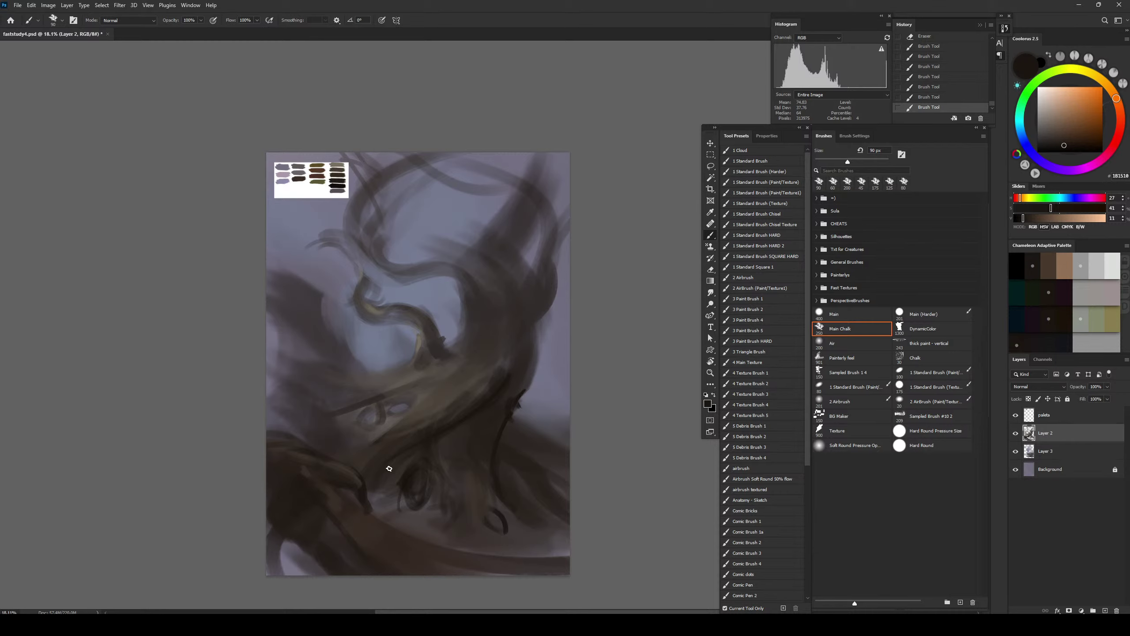
{"action": "left_click", "coordinate": [301, 177], "text": "alt"}
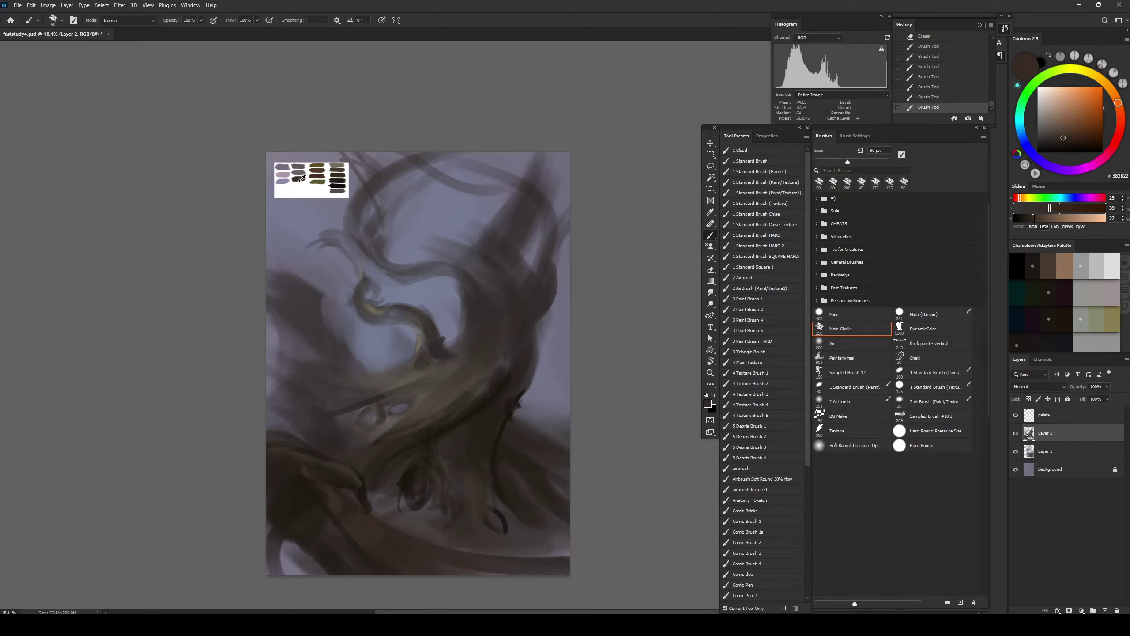
{"action": "left_click", "coordinate": [300, 176], "text": "alt"}
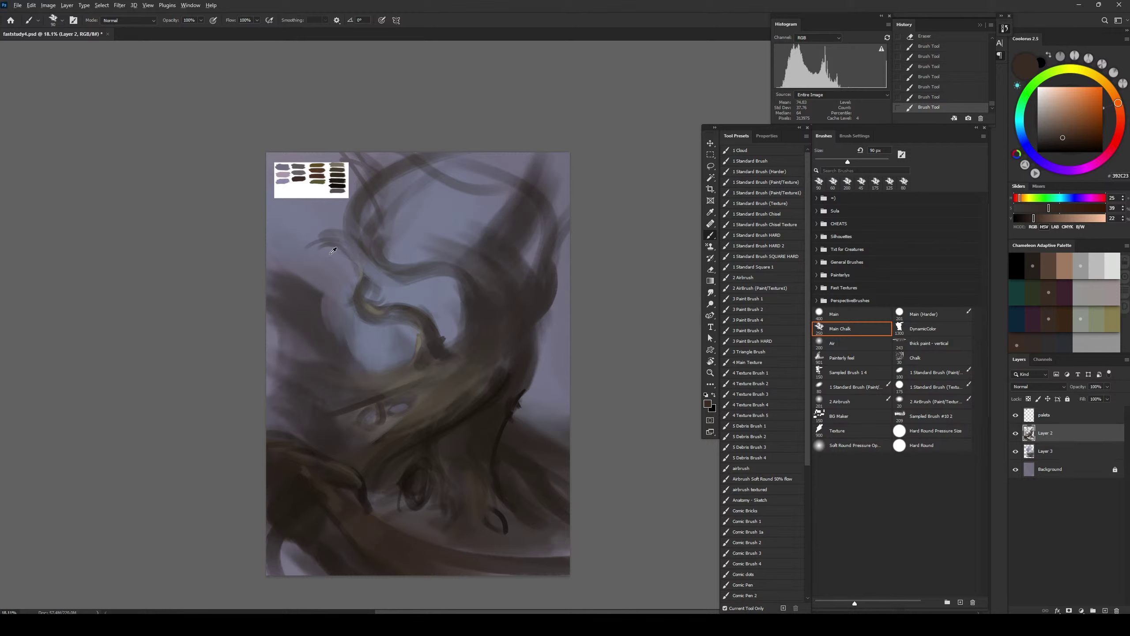
{"action": "left_click_drag", "start_coordinate": [322, 305], "coordinate": [343, 337]}
{"action": "key", "text": "ctrl+z"}
{"action": "left_click", "coordinate": [320, 163], "text": "alt"}
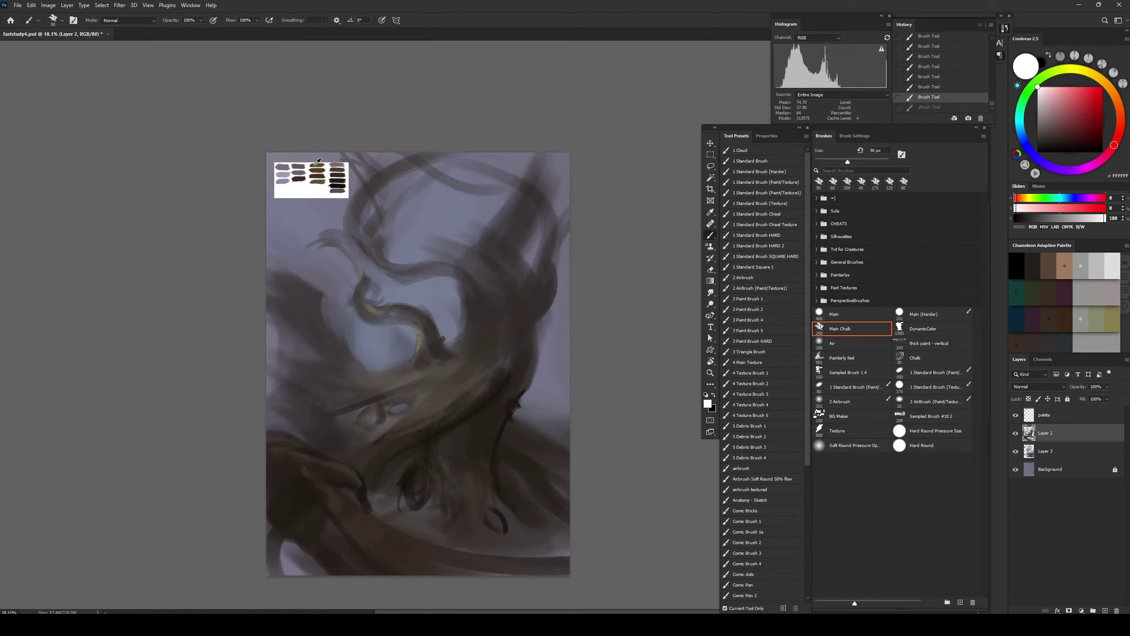
{"action": "key", "text": "["}
{"action": "key", "text": "["}
{"action": "key", "text": "["}
{"action": "key", "text": "]"}
{"action": "left_click_drag", "start_coordinate": [270, 289], "coordinate": [334, 330]}
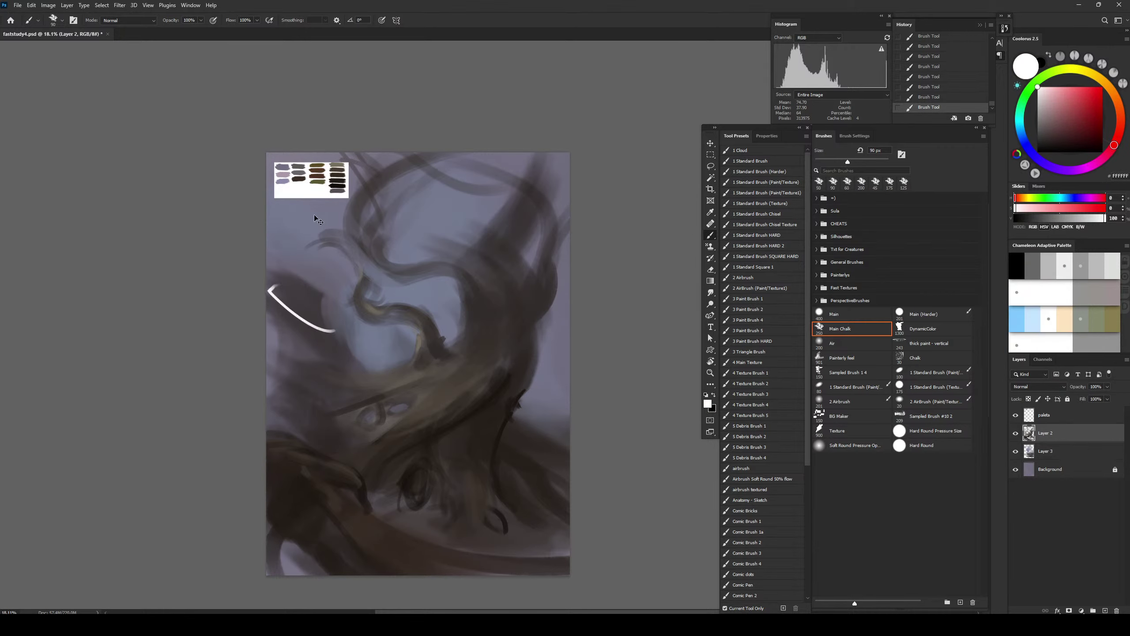
{"action": "key", "text": "ctrl+z"}
Sample olive brown from the palette swatches and block in a curved pod-like form at the canvas edge, enlarging the brush to 150 px
{"action": "left_click", "coordinate": [317, 176], "text": "alt"}
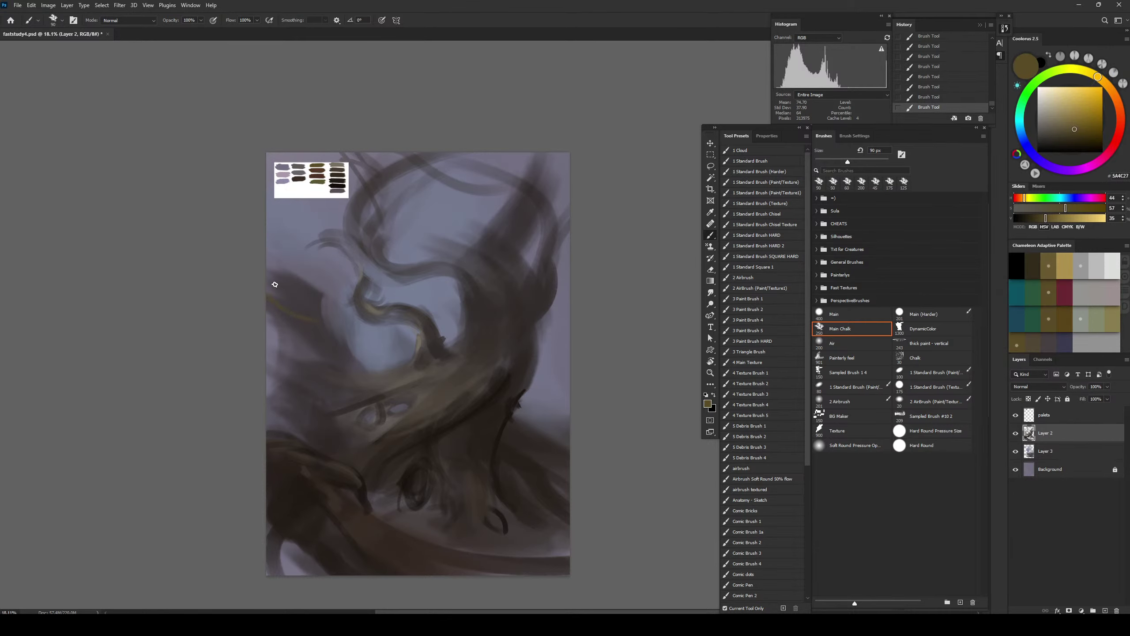
{"action": "key", "text": "]"}
{"action": "key", "text": "]"}
{"action": "left_click_drag", "start_coordinate": [274, 293], "coordinate": [331, 334]}
{"action": "mouse_move", "coordinate": [271, 272]}
{"action": "left_mouse_down"}
{"action": "mouse_move", "coordinate": [331, 306]}
{"action": "mouse_move", "coordinate": [337, 328]}
{"action": "left_mouse_up"}
{"action": "left_click_drag", "start_coordinate": [273, 294], "coordinate": [307, 312]}
Sample grey-brown from the olive form and trim its upper outline with the eraser
{"action": "left_click", "coordinate": [312, 272], "text": "alt"}
{"action": "left_click", "coordinate": [309, 297], "text": "alt"}
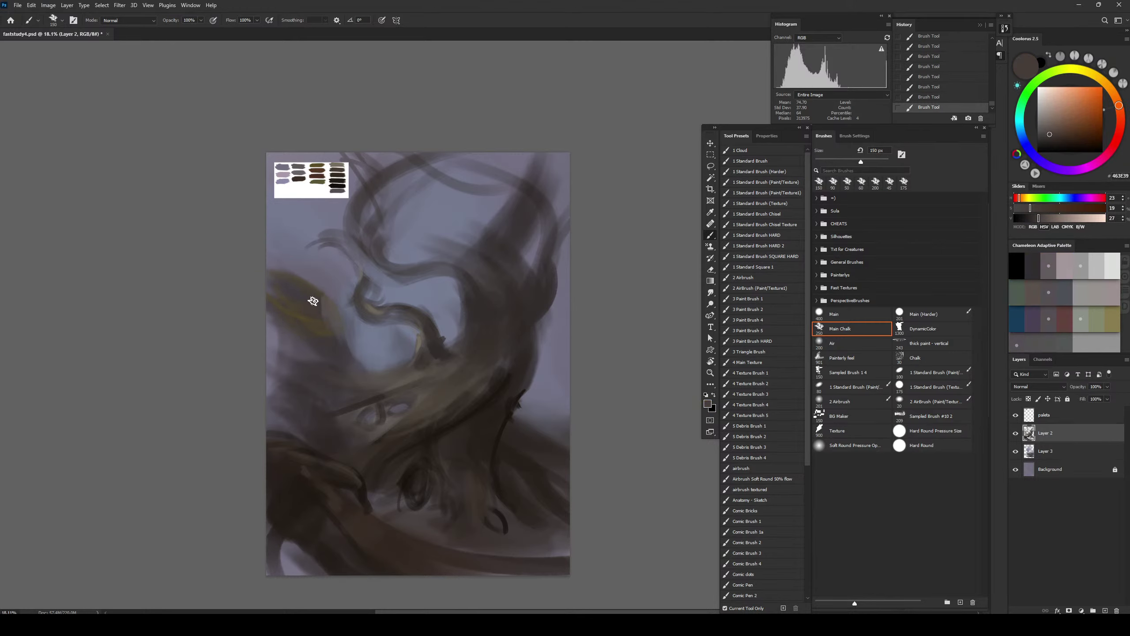
{"action": "key", "text": "x"}
{"action": "key", "text": "e"}
{"action": "mouse_move", "coordinate": [293, 260]}
{"action": "left_mouse_down"}
{"action": "mouse_move", "coordinate": [313, 294]}
{"action": "mouse_move", "coordinate": [329, 291]}
{"action": "mouse_move", "coordinate": [310, 288]}
{"action": "mouse_move", "coordinate": [346, 323]}
{"action": "left_mouse_up"}
{"action": "mouse_move", "coordinate": [280, 267]}
{"action": "left_mouse_down"}
{"action": "mouse_move", "coordinate": [339, 316]}
{"action": "mouse_move", "coordinate": [347, 338]}
{"action": "mouse_move", "coordinate": [282, 286]}
{"action": "mouse_move", "coordinate": [298, 285]}
{"action": "mouse_move", "coordinate": [253, 296]}
{"action": "left_mouse_up"}
Extend the olive form's tip toward the blue opening using sampled browns at 80 px and brush its underside at 125 px
{"action": "key", "text": "b"}
{"action": "mouse_move", "coordinate": [298, 328]}
{"action": "left_mouse_down"}
{"action": "mouse_move", "coordinate": [338, 336]}
{"action": "mouse_move", "coordinate": [284, 322]}
{"action": "mouse_move", "coordinate": [337, 329]}
{"action": "mouse_move", "coordinate": [287, 305]}
{"action": "mouse_move", "coordinate": [318, 331]}
{"action": "mouse_move", "coordinate": [274, 317]}
{"action": "mouse_move", "coordinate": [333, 350]}
{"action": "mouse_move", "coordinate": [337, 338]}
{"action": "mouse_move", "coordinate": [347, 346]}
{"action": "mouse_move", "coordinate": [338, 333]}
{"action": "mouse_move", "coordinate": [342, 362]}
{"action": "mouse_move", "coordinate": [335, 325]}
{"action": "left_mouse_up"}
{"action": "left_click", "coordinate": [337, 328], "text": "alt"}
{"action": "key", "text": "bracketleft"}
{"action": "left_click", "coordinate": [309, 318], "text": "alt"}
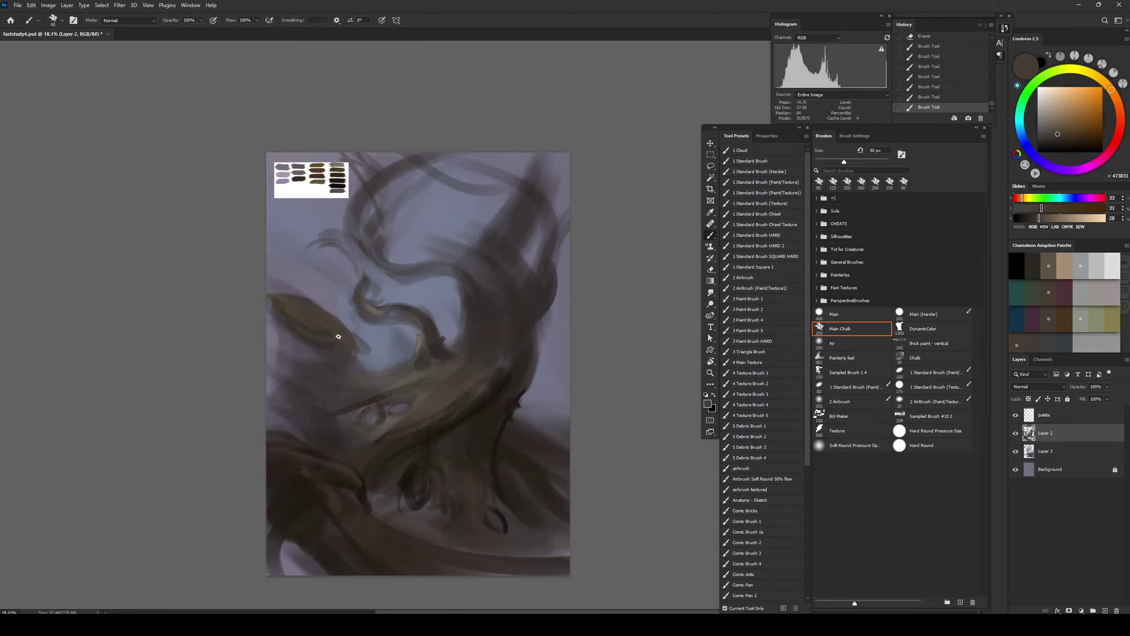
{"action": "key", "text": "bracketright"}
{"action": "key", "text": "bracketright"}
{"action": "key", "text": "bracketright"}
{"action": "left_click_drag", "start_coordinate": [315, 362], "coordinate": [354, 402]}
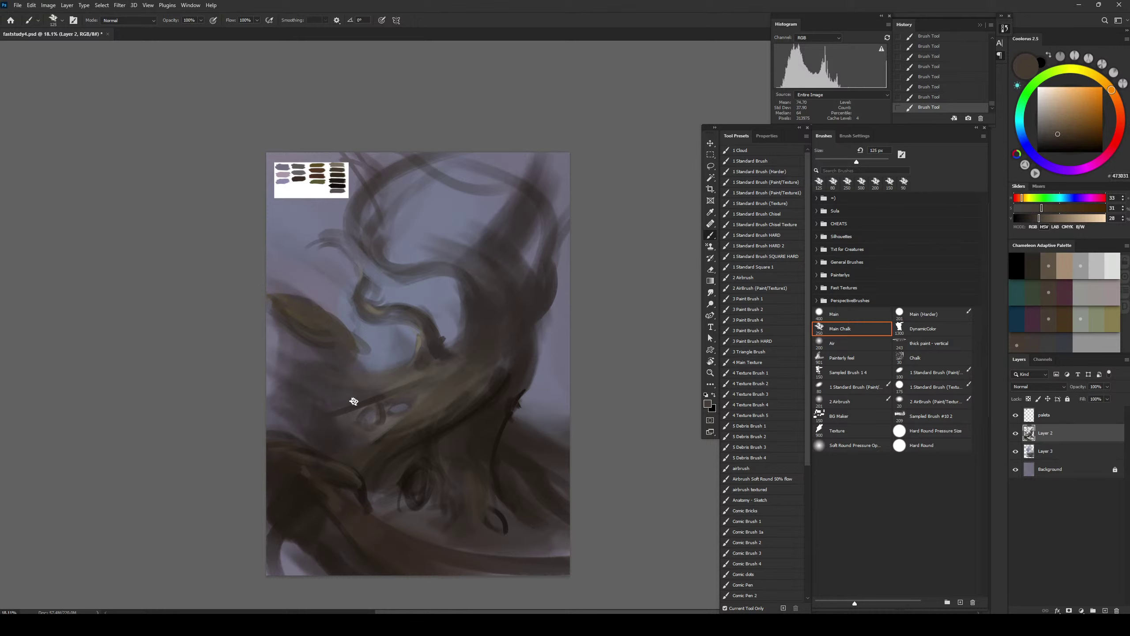
Mix a muted violet from the palette swatch, then sample near-black from the foreground root and shade the olive form's underside at 175 px
{"action": "left_click", "coordinate": [306, 171], "text": "alt"}
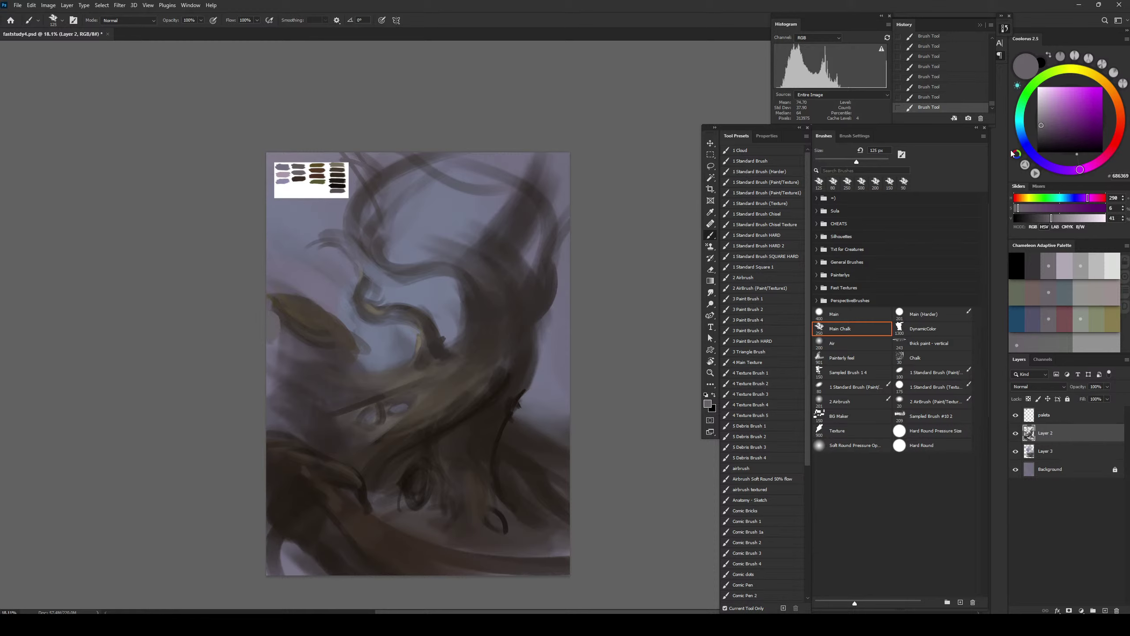
{"action": "left_click", "coordinate": [1047, 128]}
{"action": "left_click", "coordinate": [1048, 166]}
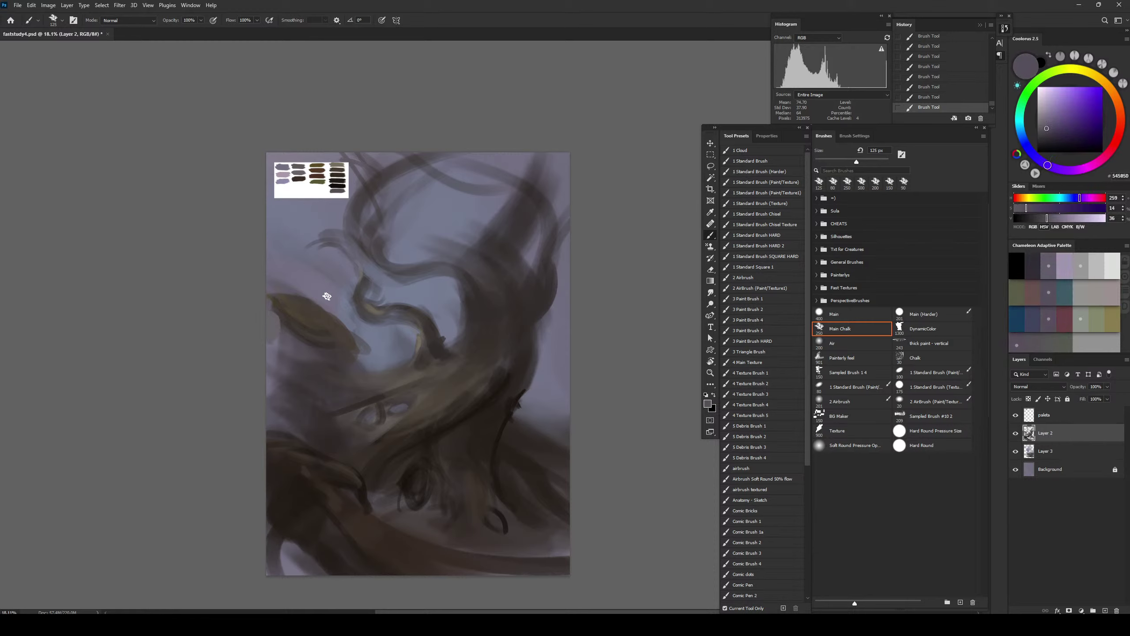
{"action": "key", "text": "bracketright"}
{"action": "key", "text": "bracketright"}
{"action": "left_click", "coordinate": [313, 452], "text": "alt"}
{"action": "left_click_drag", "start_coordinate": [271, 315], "coordinate": [282, 341]}
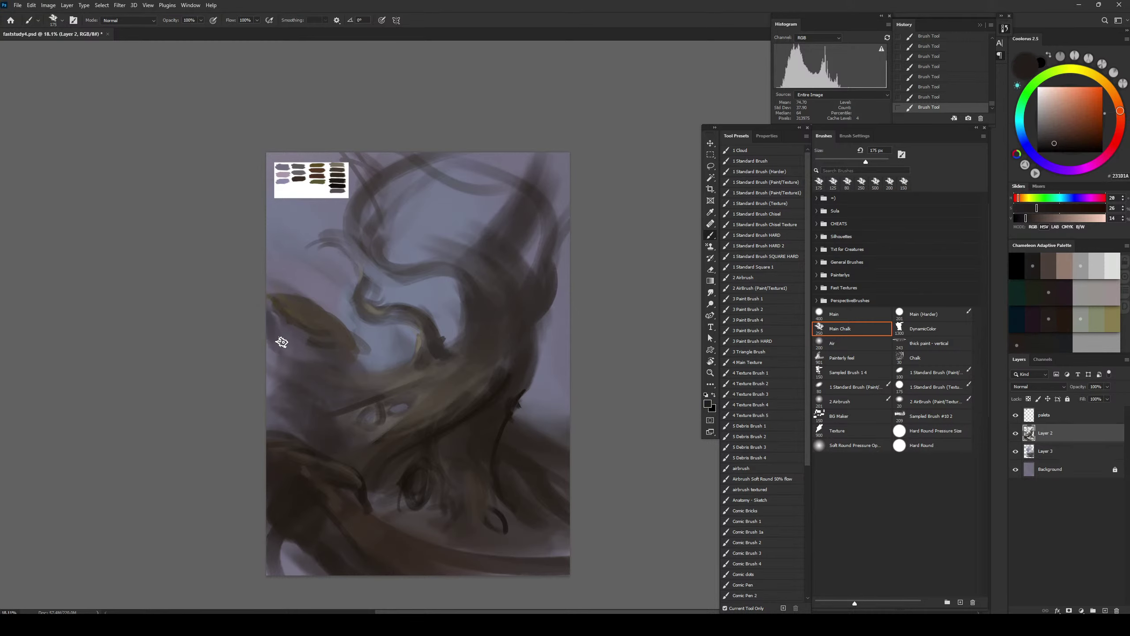
Sample near-black from the foreground root's tip and draw a thin dark curve at the olive form's base with a smaller brush
{"action": "left_click", "coordinate": [280, 332], "text": "alt"}
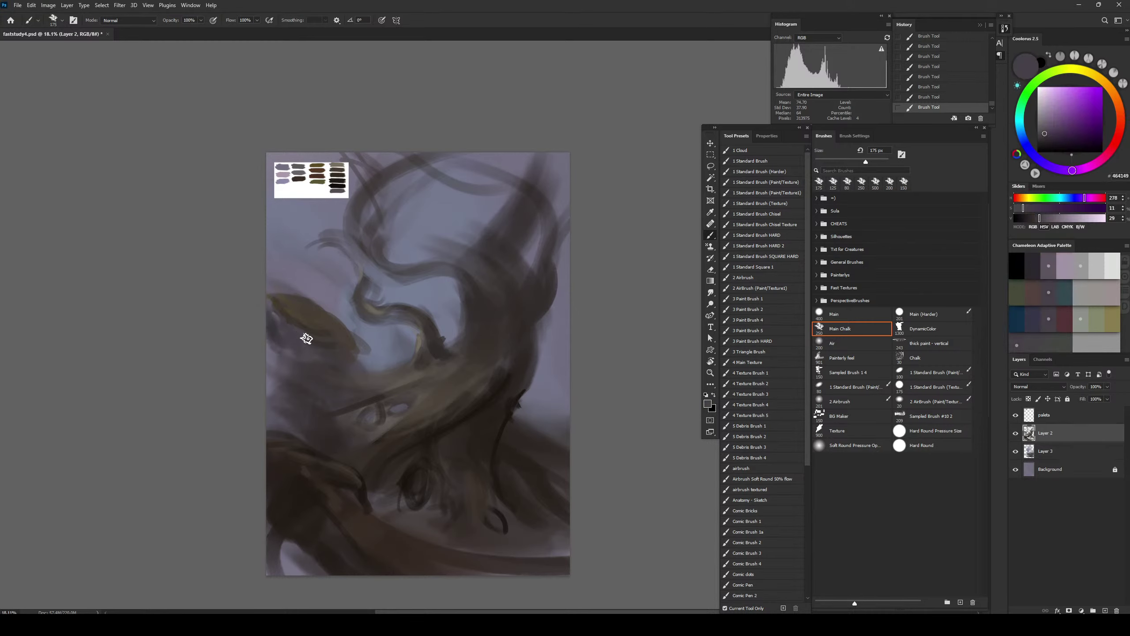
{"action": "key", "text": "bracketleft"}
{"action": "key", "text": "bracketleft"}
{"action": "key", "text": "bracketleft"}
{"action": "key", "text": "bracketleft"}
{"action": "left_click", "coordinate": [277, 328], "text": "alt"}
{"action": "left_click", "coordinate": [366, 482], "text": "alt"}
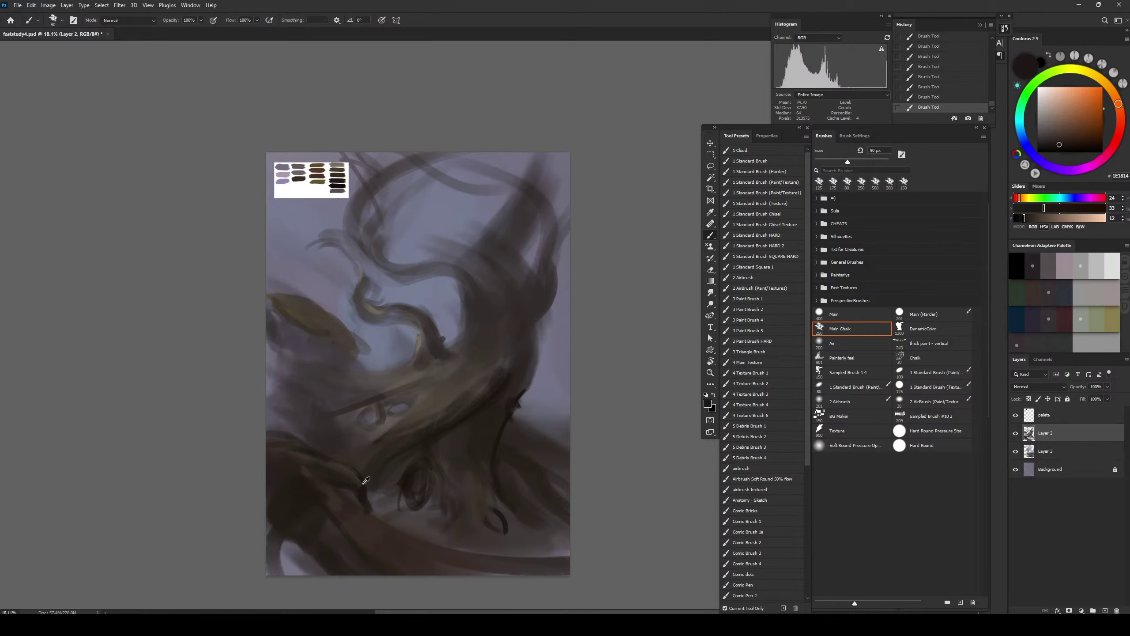
{"action": "left_click_drag", "start_coordinate": [270, 306], "coordinate": [268, 337]}
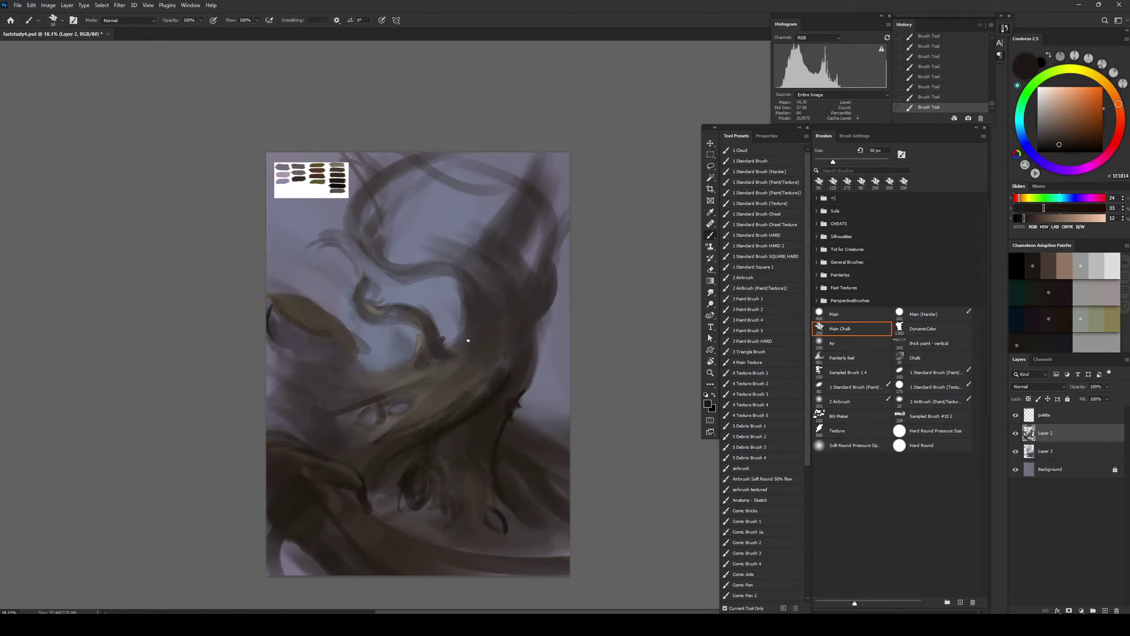
Shift the colour to a dark green, hue 105, and paint green shadows inside the pod-like form, varying the brush size
{"action": "left_click", "coordinate": [1035, 84]}
{"action": "left_click_drag", "start_coordinate": [1052, 137], "coordinate": [1052, 142]}
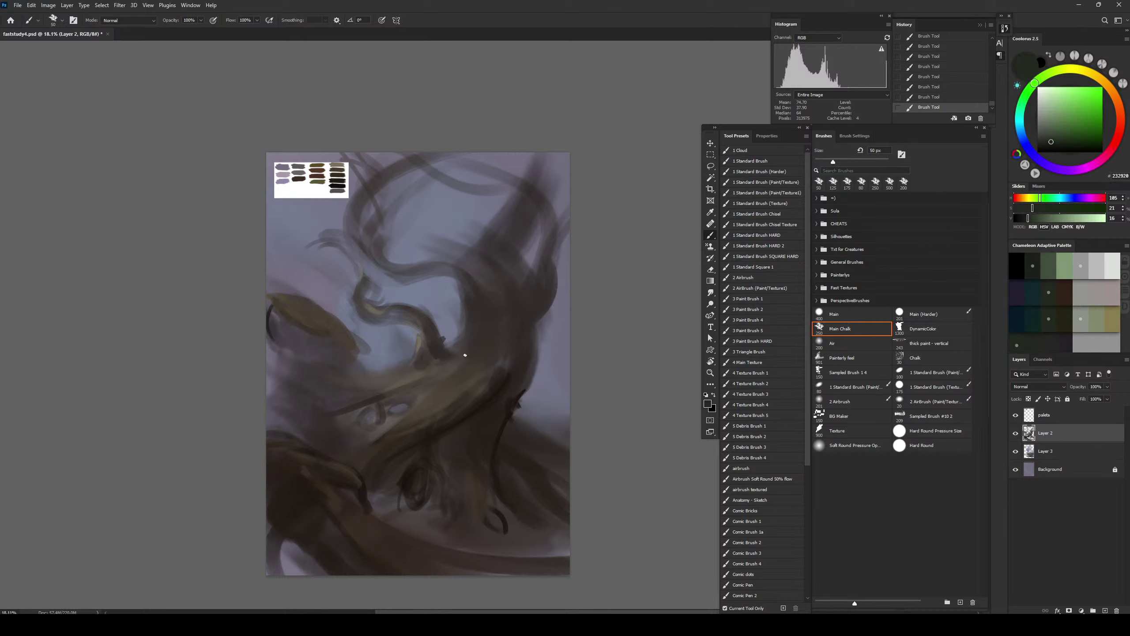
{"action": "key", "text": "bracketright"}
{"action": "key", "text": "bracketright"}
{"action": "left_click_drag", "start_coordinate": [271, 314], "coordinate": [280, 355]}
{"action": "key", "text": "bracketleft"}
{"action": "key", "text": "bracketleft"}
{"action": "left_click_drag", "start_coordinate": [279, 309], "coordinate": [279, 327]}
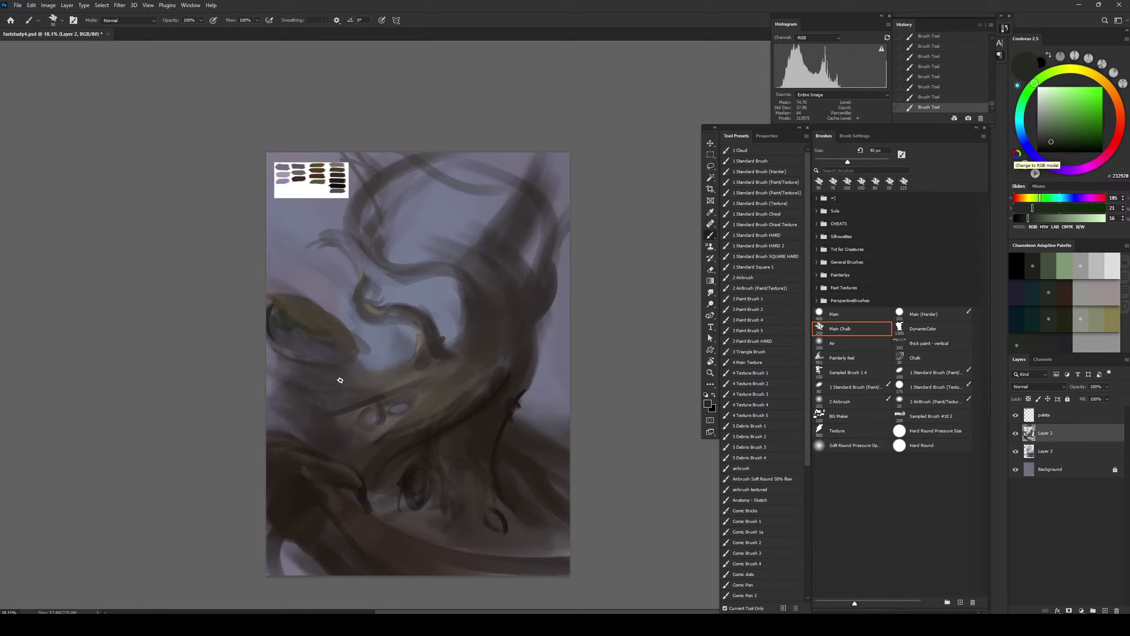
Sample dark green from the form's base and soften its lower edge with a 200 px brush, picking up nearby blue and grey tones
{"action": "left_click", "coordinate": [268, 314], "text": "alt"}
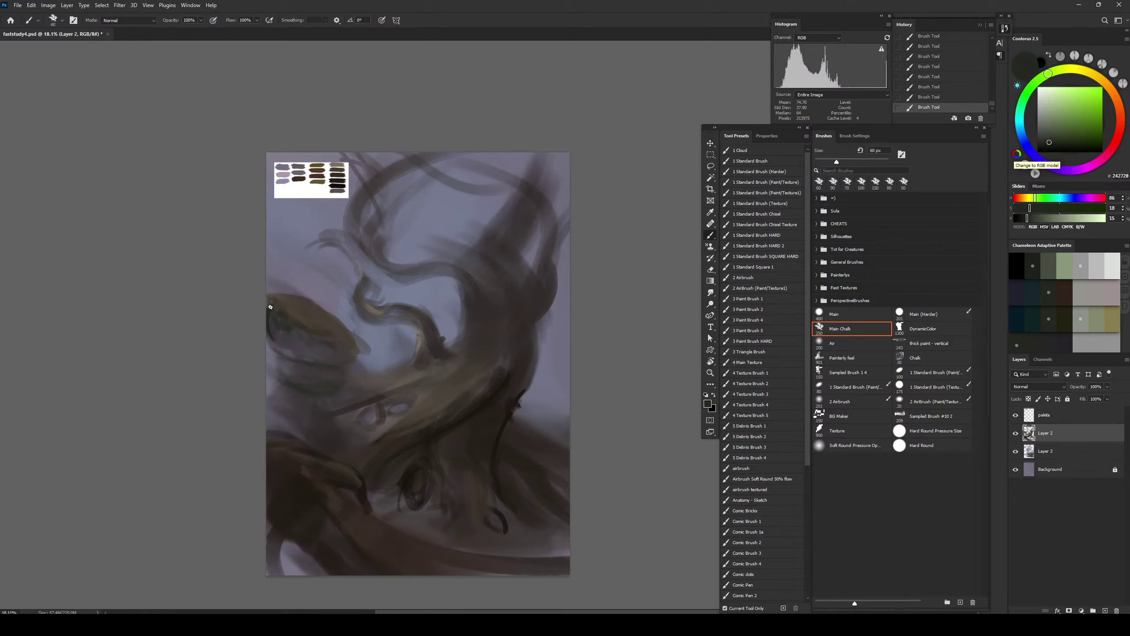
{"action": "key", "text": "bracketright"}
{"action": "key", "text": "bracketright"}
{"action": "key", "text": "bracketright"}
{"action": "key", "text": "bracketright"}
{"action": "key", "text": "bracketright"}
{"action": "key", "text": "bracketright"}
{"action": "key", "text": "bracketright"}
{"action": "key", "text": "bracketright"}
{"action": "key", "text": "bracketright"}
{"action": "left_click_drag", "start_coordinate": [295, 340], "coordinate": [333, 358]}
{"action": "left_click", "coordinate": [387, 345], "text": "alt"}
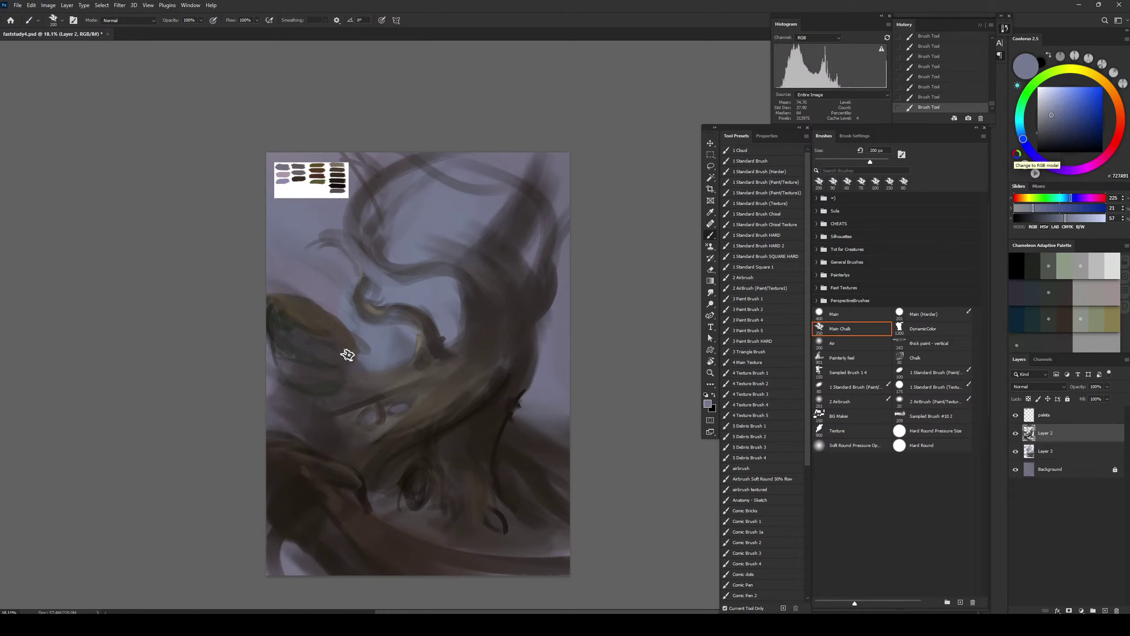
{"action": "left_click", "coordinate": [324, 351], "text": "alt"}
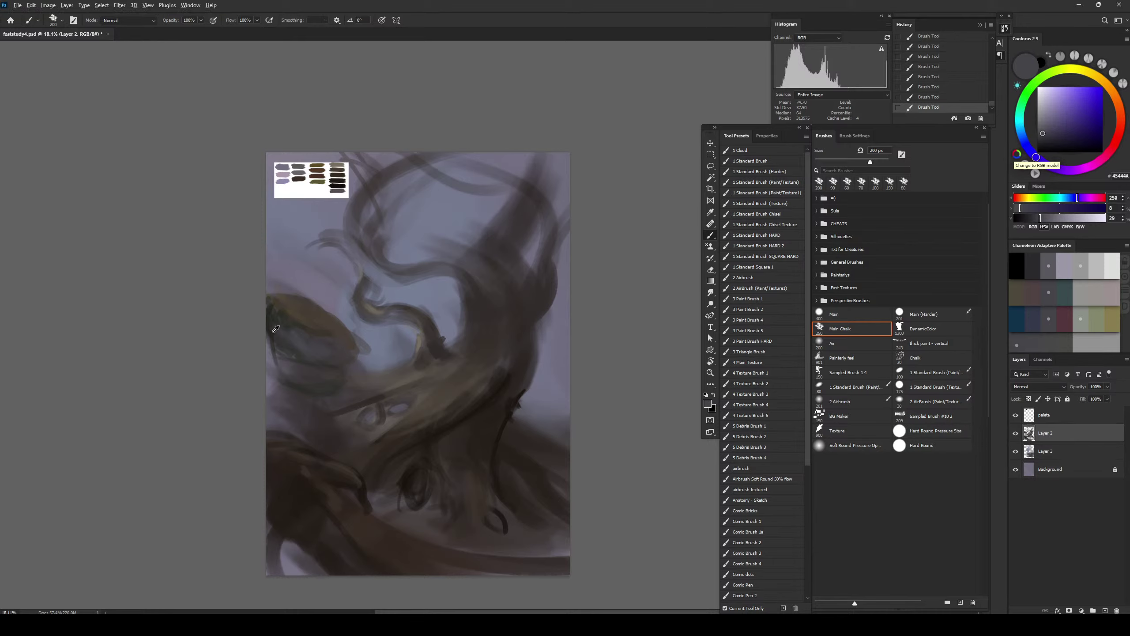
Sample dark green again and draw the upper rim of the form's hollow with a brush of about 60 px
{"action": "left_click", "coordinate": [271, 316], "text": "alt"}
{"action": "key", "text": "bracketleft"}
{"action": "key", "text": "bracketleft"}
{"action": "key", "text": "bracketleft"}
{"action": "key", "text": "bracketleft"}
{"action": "key", "text": "bracketleft"}
{"action": "key", "text": "bracketleft"}
{"action": "key", "text": "bracketleft"}
{"action": "left_click_drag", "start_coordinate": [301, 327], "coordinate": [343, 342]}
{"action": "key", "text": "bracketright"}
{"action": "key", "text": "bracketright"}
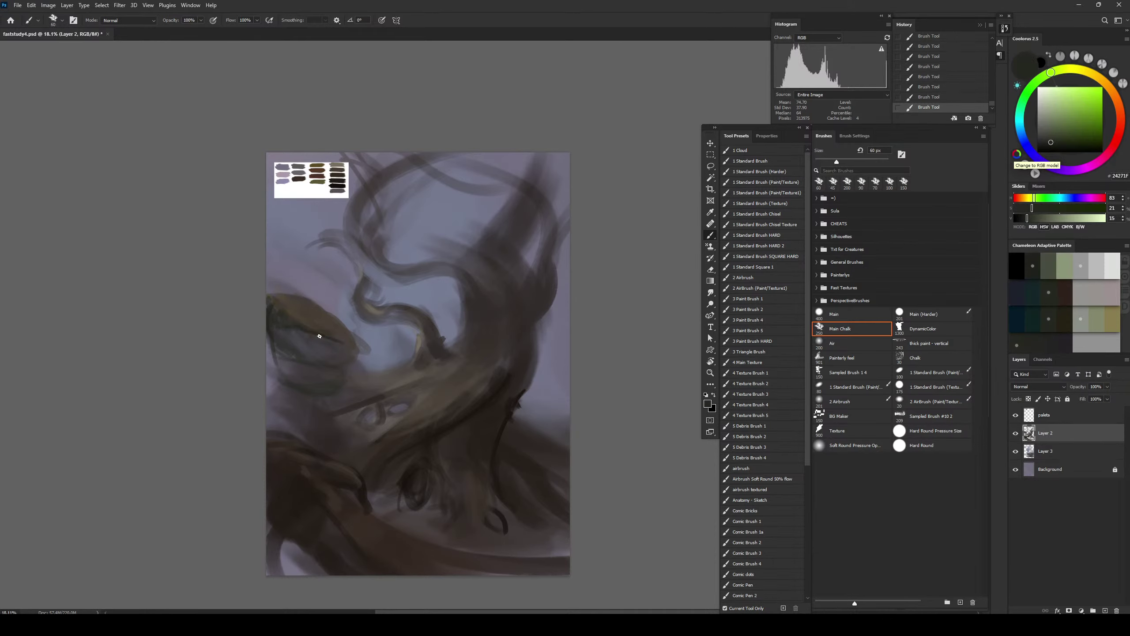
Darken the sampled green to 9% brightness and deepen the contour around the form's hollow with brushes from 50 to 90 px
{"action": "left_click", "coordinate": [288, 316], "text": "alt"}
{"action": "left_click_drag", "start_coordinate": [1027, 219], "coordinate": [1022, 218]}
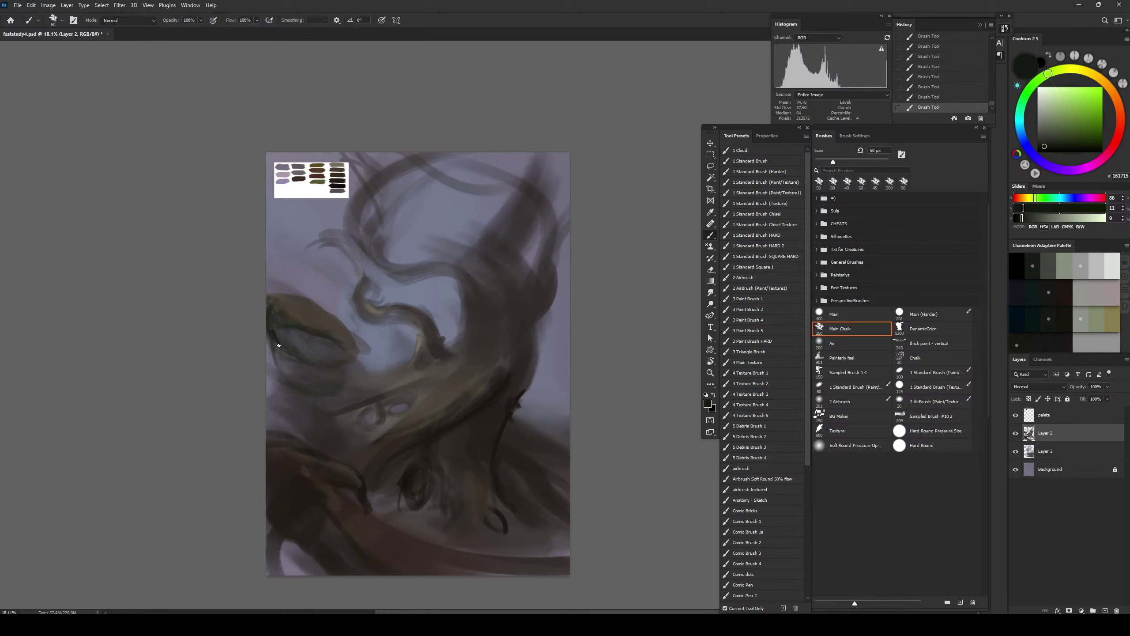
{"action": "key", "text": "bracketright"}
{"action": "key", "text": "bracketright"}
{"action": "key", "text": "bracketright"}
{"action": "key", "text": "bracketright"}
{"action": "key", "text": "bracketright"}
{"action": "key", "text": "bracketleft"}
{"action": "key", "text": "bracketleft"}
{"action": "key", "text": "bracketleft"}
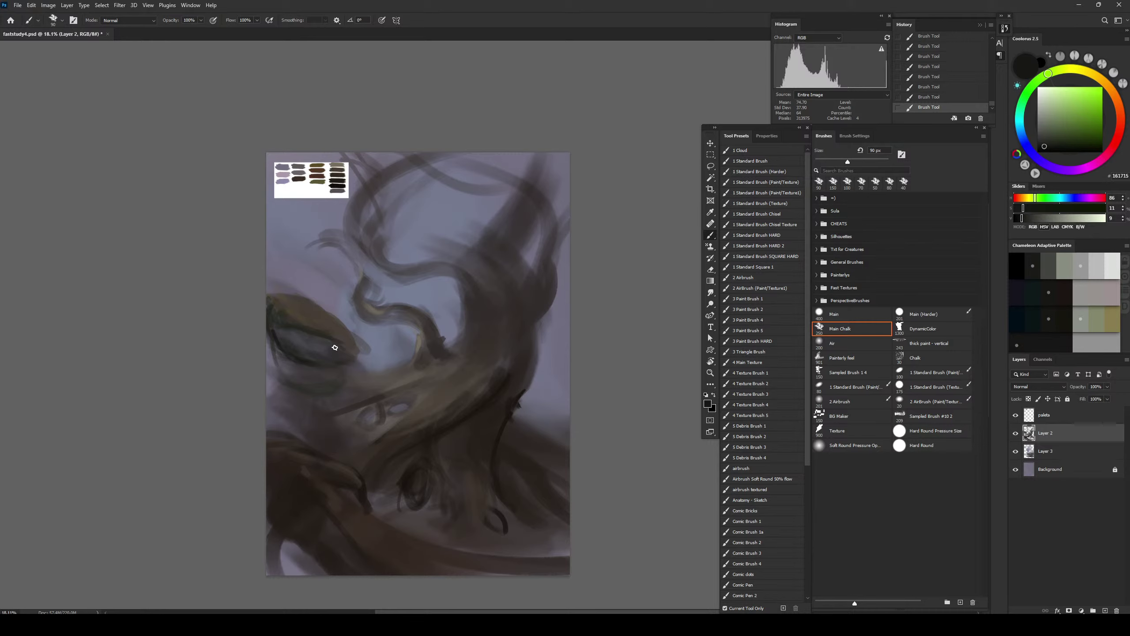
Sample grey from the hollow, lighten it to 53% brightness and paint a highlight along the form's upper surface
{"action": "left_click", "coordinate": [294, 338], "text": "alt"}
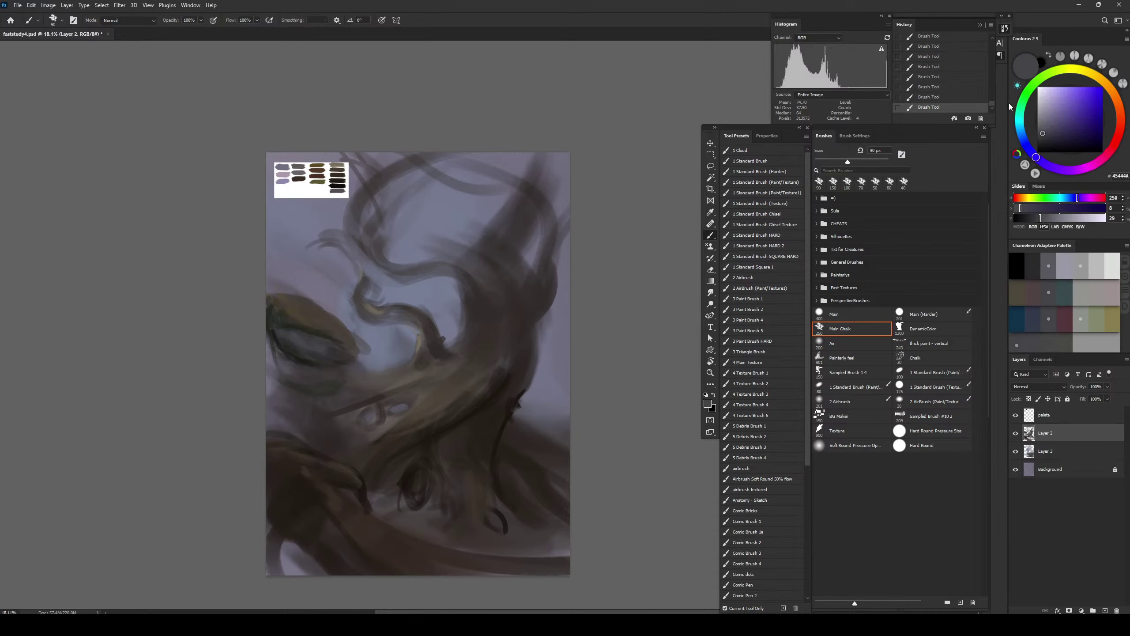
{"action": "left_click_drag", "start_coordinate": [1041, 219], "coordinate": [1063, 218]}
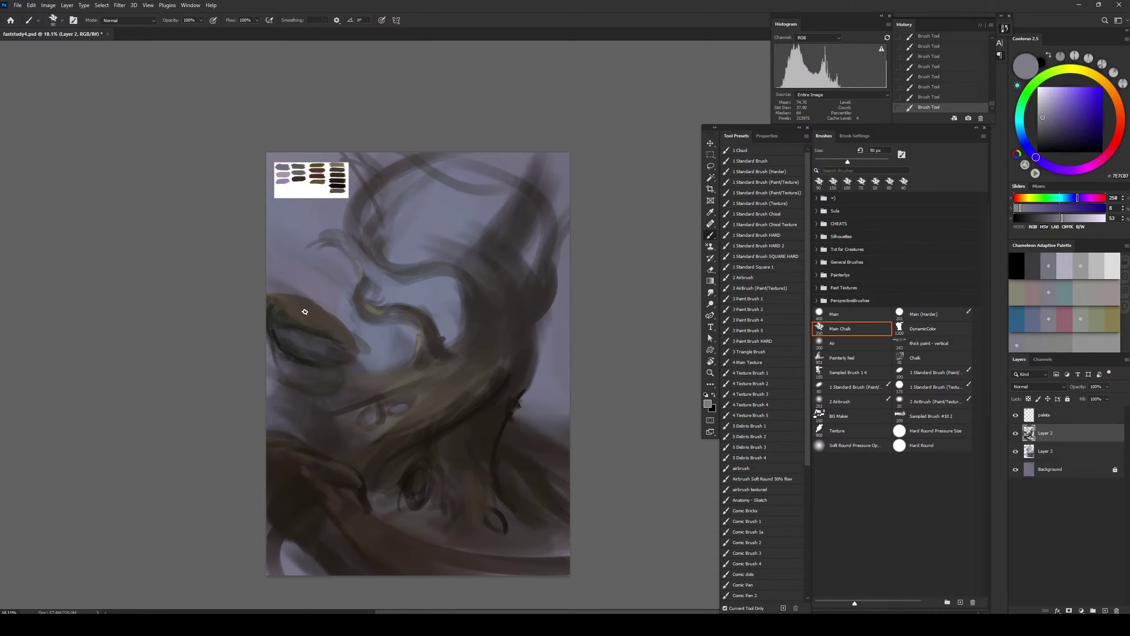
{"action": "mouse_move", "coordinate": [305, 312]}
{"action": "left_mouse_down"}
{"action": "mouse_move", "coordinate": [292, 311]}
{"action": "mouse_move", "coordinate": [316, 320]}
{"action": "left_mouse_up"}
{"action": "left_click", "coordinate": [306, 313], "text": "alt"}
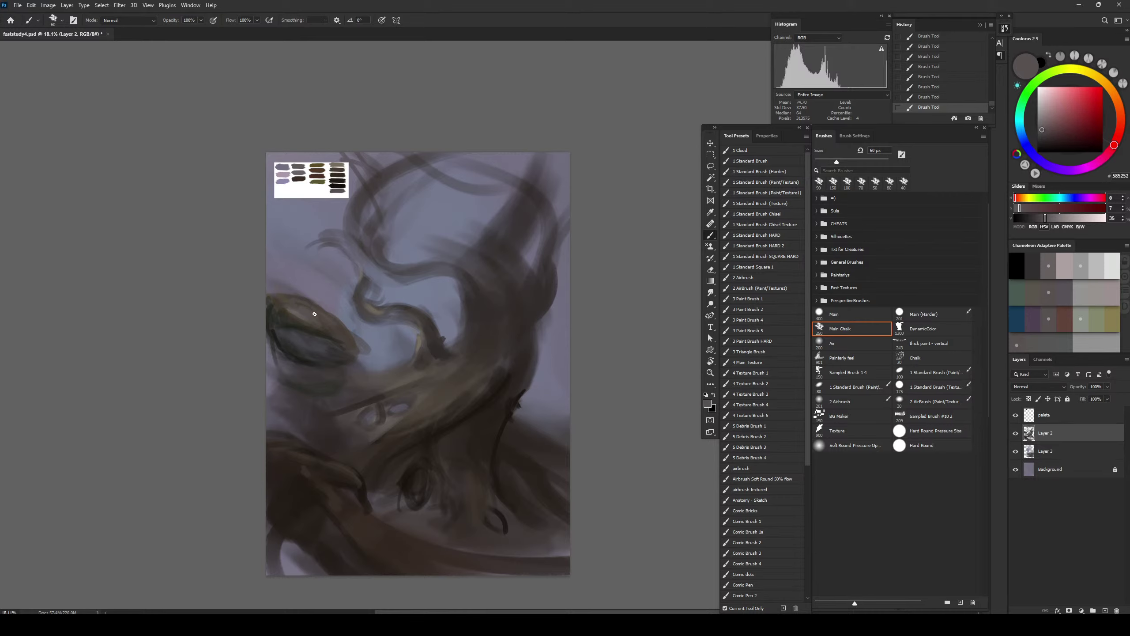
{"action": "key", "text": "bracketright"}
{"action": "key", "text": "bracketright"}
{"action": "key", "text": "bracketright"}
Sample a dark tone inside the hollow and reinforce its lower rim, reducing the brush size
{"action": "left_click", "coordinate": [284, 337], "text": "alt"}
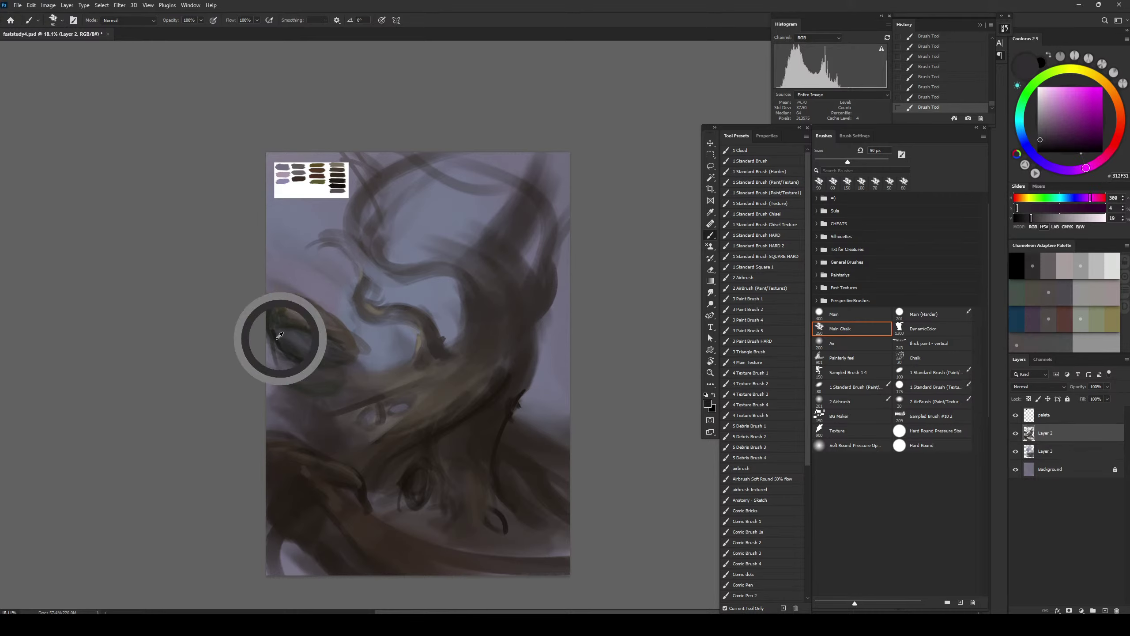
{"action": "key", "text": "bracketleft"}
{"action": "key", "text": "bracketleft"}
{"action": "key", "text": "bracketleft"}
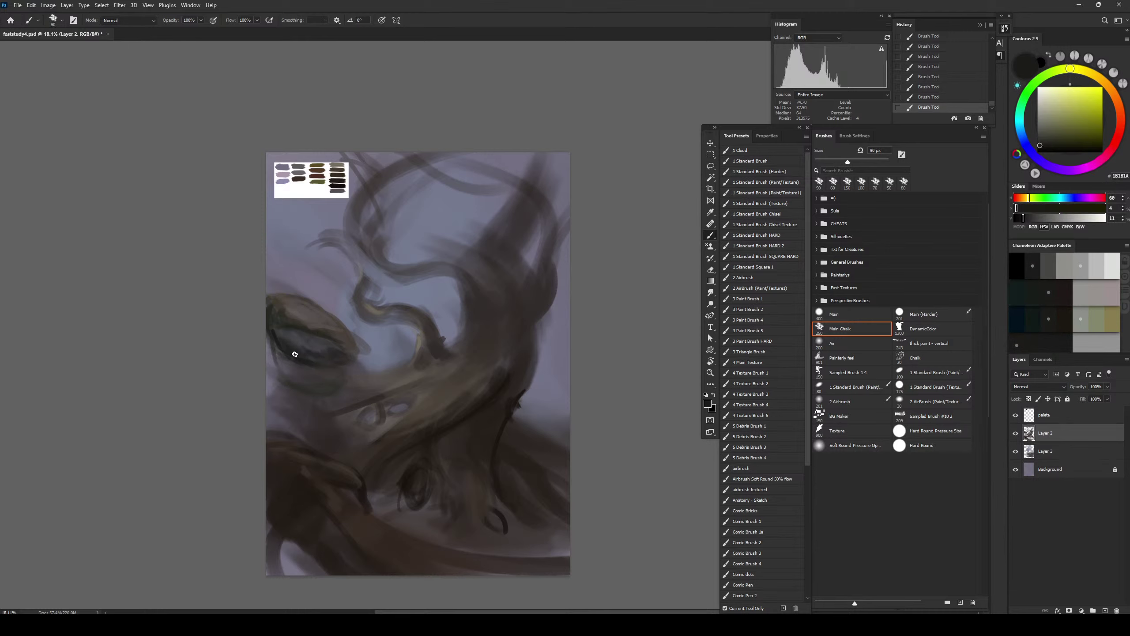
Sample dark green from the form's top and blend it into the hollow at 150 px, reducing the brush to 60 px for refinement
{"action": "left_click", "coordinate": [285, 314], "text": "alt"}
{"action": "key", "text": "bracketright"}
{"action": "key", "text": "bracketright"}
{"action": "key", "text": "bracketright"}
{"action": "key", "text": "bracketright"}
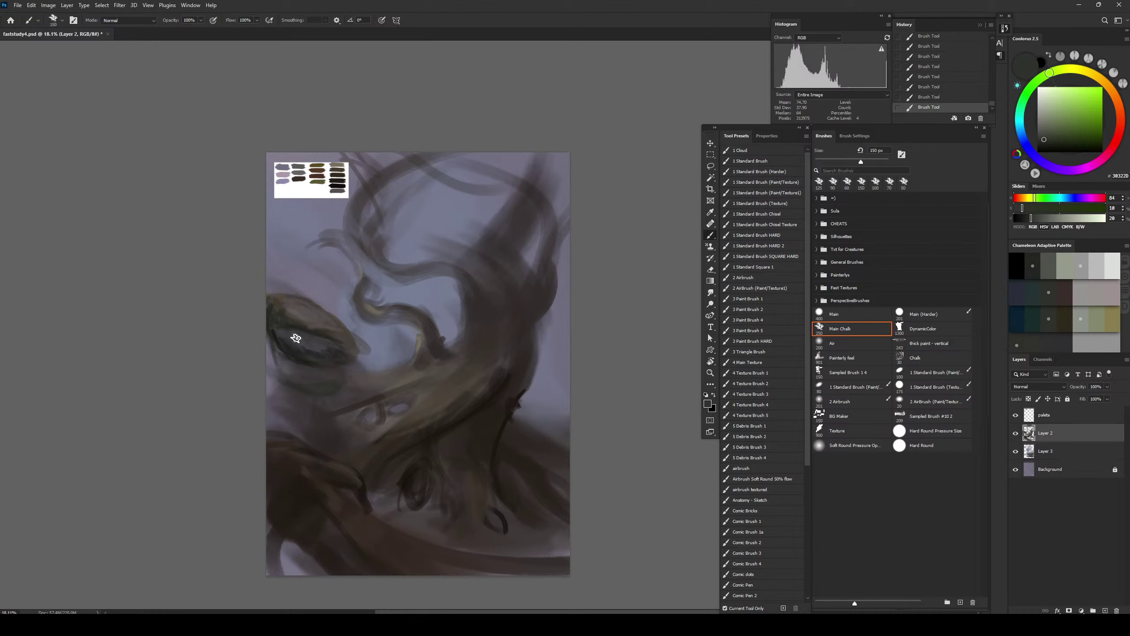
{"action": "key", "text": "bracketleft"}
{"action": "key", "text": "bracketleft"}
{"action": "key", "text": "bracketleft"}
{"action": "key", "text": "bracketleft"}
{"action": "key", "text": "bracketleft"}
{"action": "key", "text": "bracketleft"}
{"action": "key", "text": "bracketleft"}
Sample dark brown near the trunk's lower hollow and paint shadow down the canvas edge below the pod-like form, enlarging the brush to 250 px
{"action": "left_click", "coordinate": [400, 482], "text": "alt"}
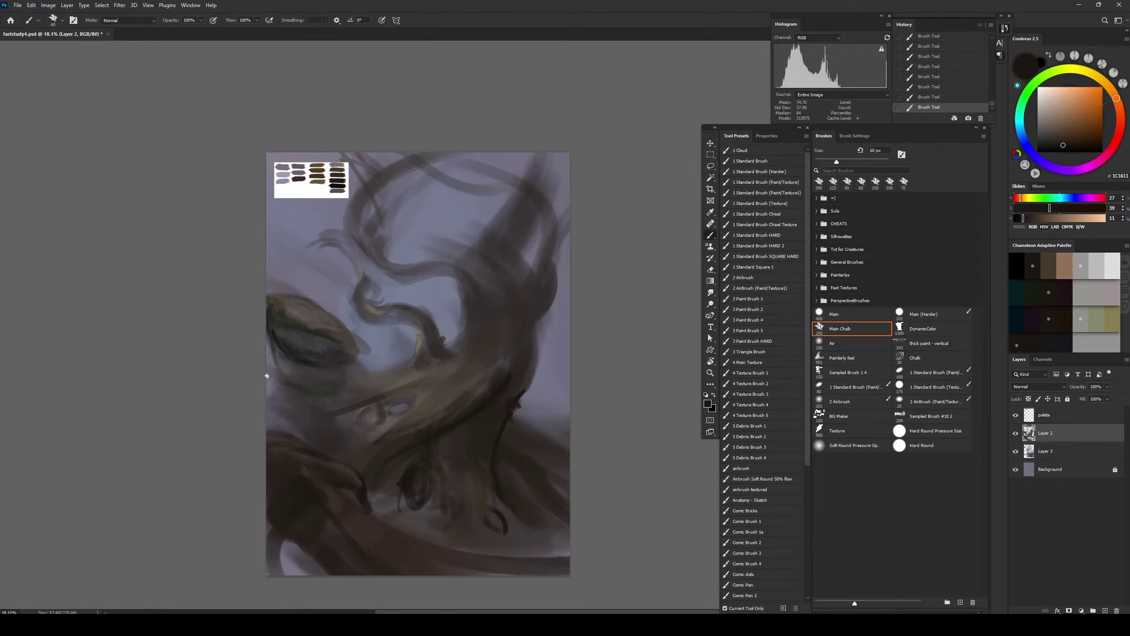
{"action": "key", "text": "bracketright"}
{"action": "key", "text": "bracketright"}
{"action": "key", "text": "bracketright"}
{"action": "mouse_move", "coordinate": [265, 313]}
{"action": "left_mouse_down"}
{"action": "mouse_move", "coordinate": [266, 384]}
{"action": "mouse_move", "coordinate": [278, 394]}
{"action": "mouse_move", "coordinate": [285, 356]}
{"action": "mouse_move", "coordinate": [310, 389]}
{"action": "mouse_move", "coordinate": [259, 343]}
{"action": "mouse_move", "coordinate": [316, 420]}
{"action": "mouse_move", "coordinate": [268, 411]}
{"action": "mouse_move", "coordinate": [291, 429]}
{"action": "mouse_move", "coordinate": [290, 382]}
{"action": "mouse_move", "coordinate": [276, 435]}
{"action": "left_mouse_up"}
{"action": "key", "text": "bracketright"}
{"action": "key", "text": "bracketright"}
{"action": "key", "text": "bracketright"}
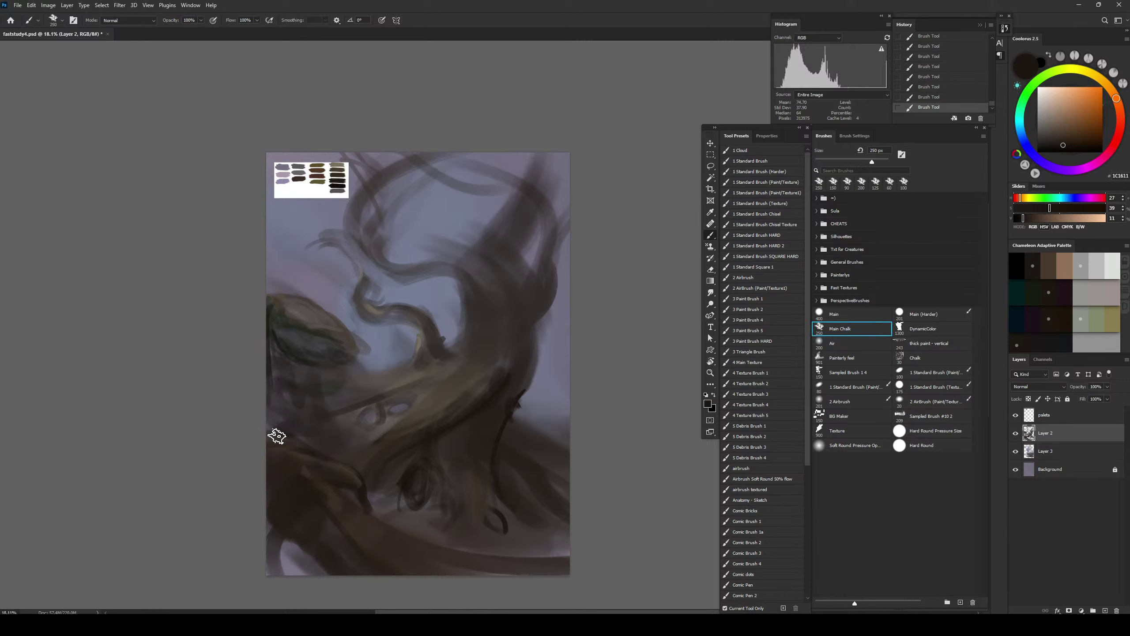
{"action": "key", "text": "o"}
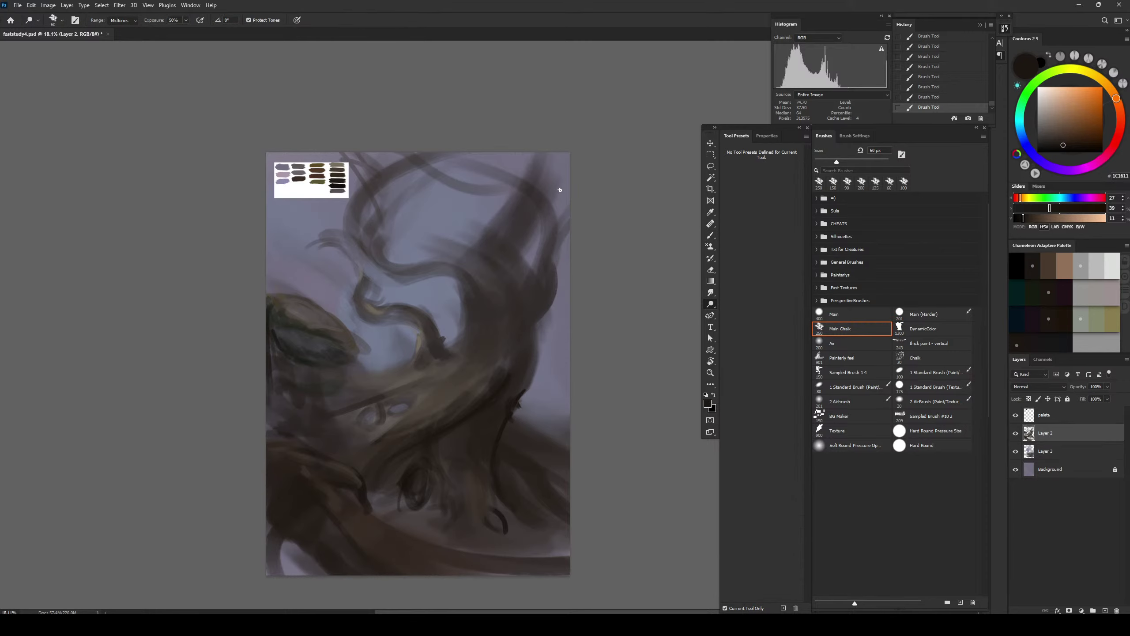
{"action": "key", "text": "i"}
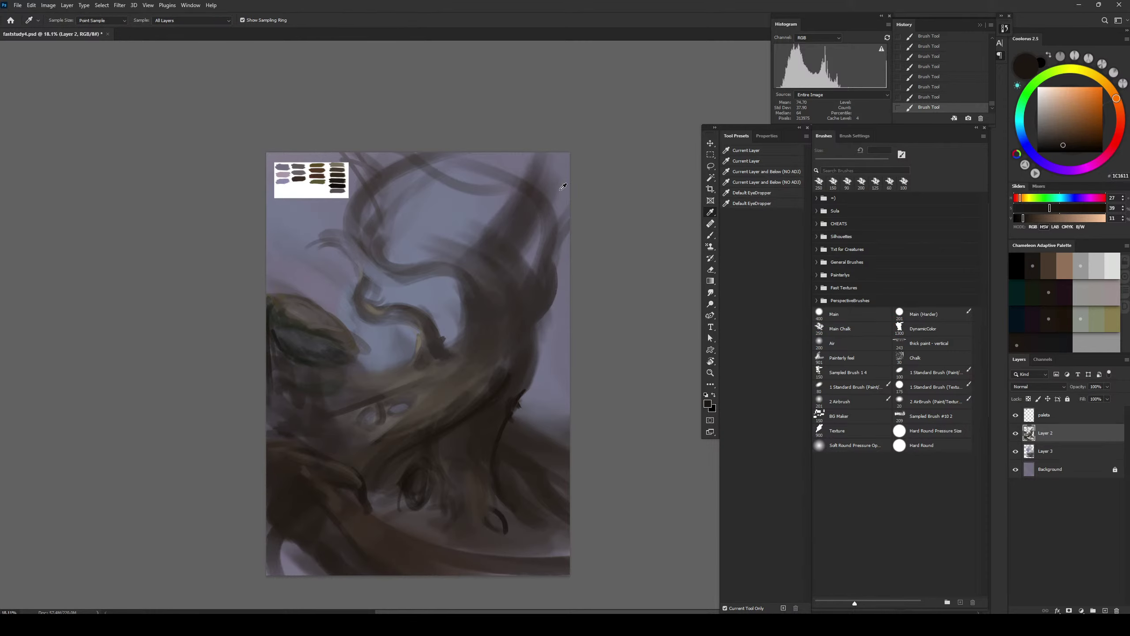
{"action": "key", "text": "o"}
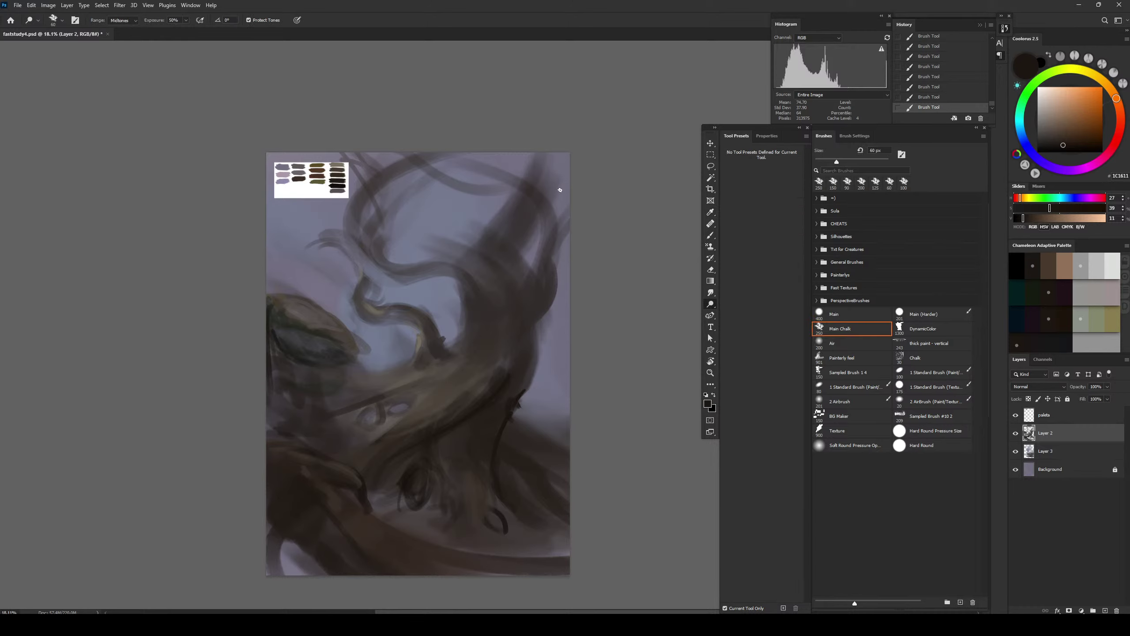
{"action": "key", "text": "shift+o"}
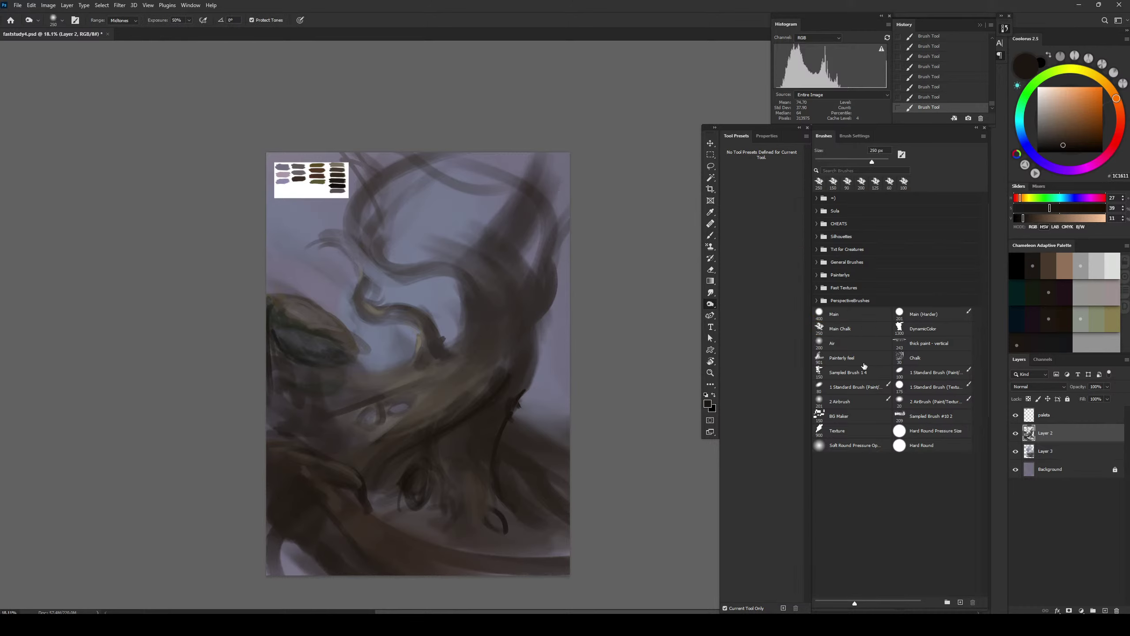
{"action": "left_click", "coordinate": [829, 328]}
{"action": "key", "text": "u"}
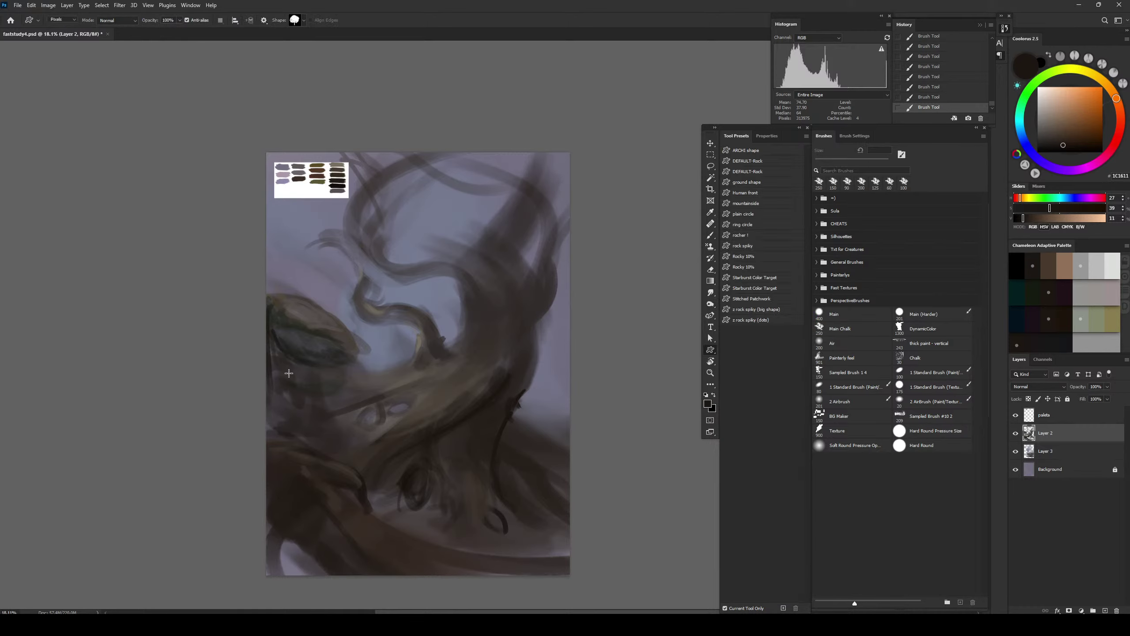
Burn the midtones of the pod-like form's hollow and the area below it, enlarging the brush from 250 to 500 px
{"action": "key", "text": "b"}
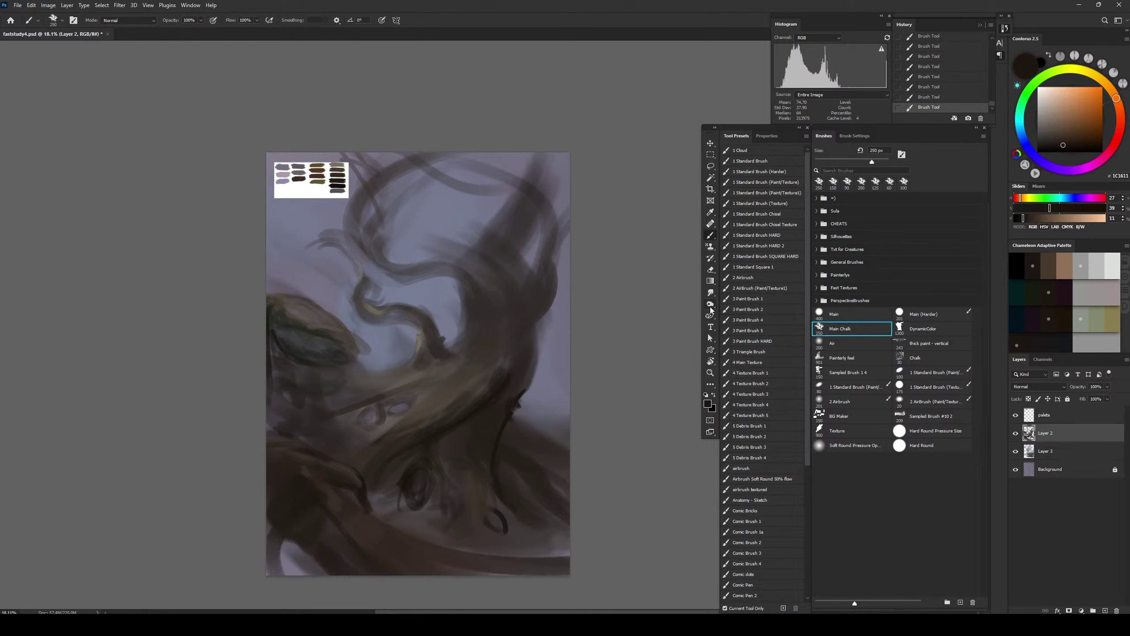
{"action": "key", "text": "p"}
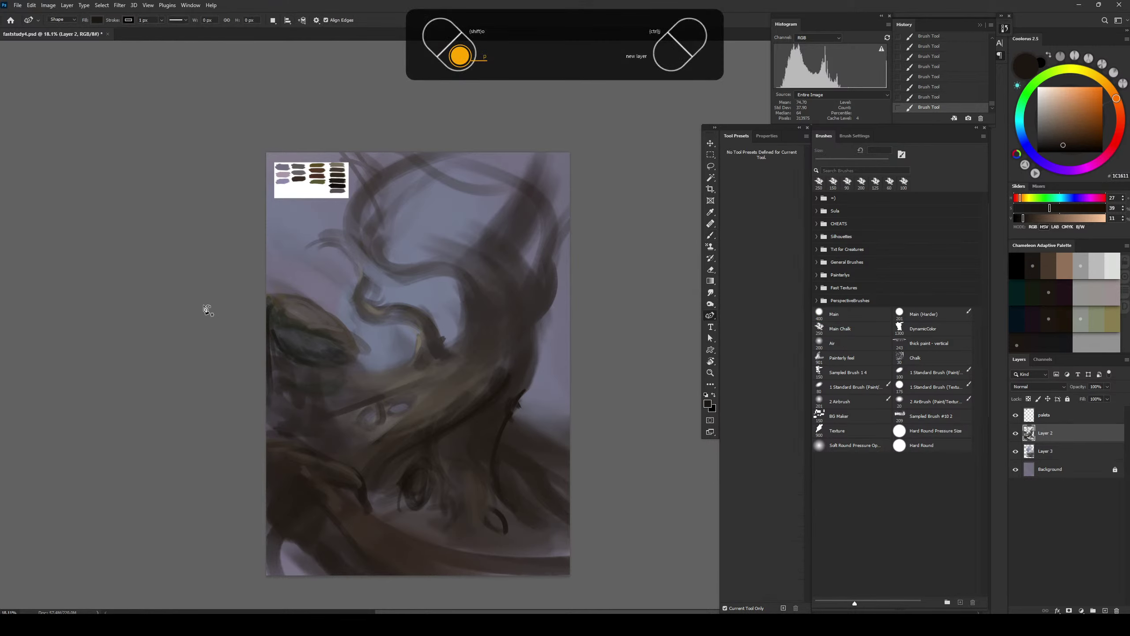
{"action": "key", "text": "shift+o"}
{"action": "mouse_move", "coordinate": [330, 347]}
{"action": "left_mouse_down"}
{"action": "mouse_move", "coordinate": [277, 370]}
{"action": "mouse_move", "coordinate": [275, 338]}
{"action": "left_mouse_up"}
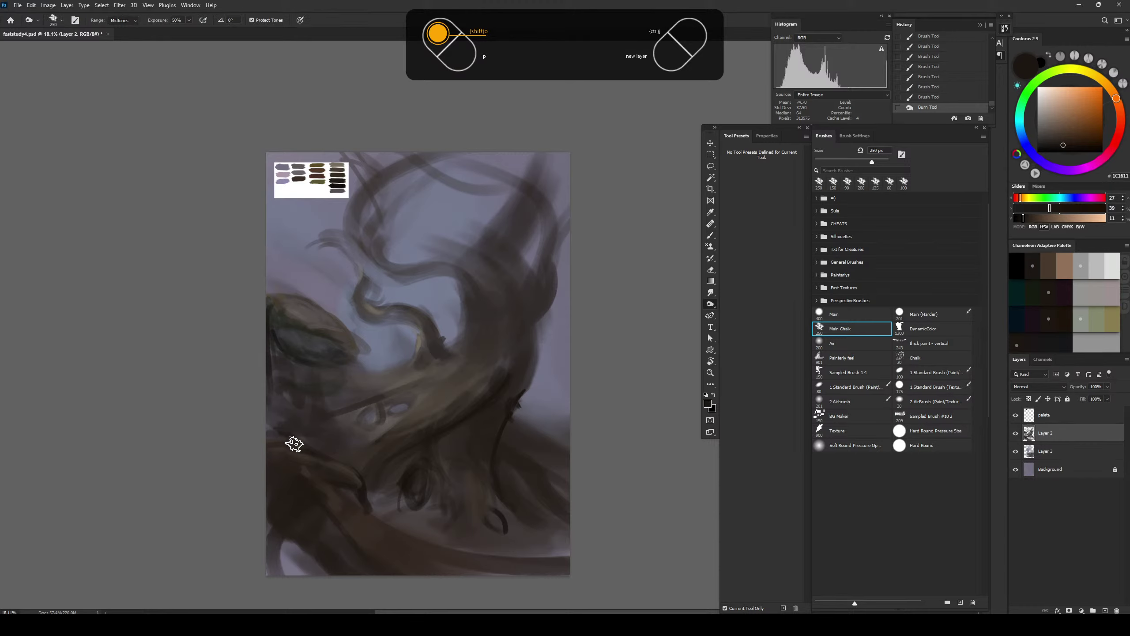
{"action": "mouse_move", "coordinate": [294, 444]}
{"action": "left_mouse_down"}
{"action": "mouse_move", "coordinate": [305, 420]}
{"action": "mouse_move", "coordinate": [291, 378]}
{"action": "mouse_move", "coordinate": [294, 425]}
{"action": "left_mouse_up"}
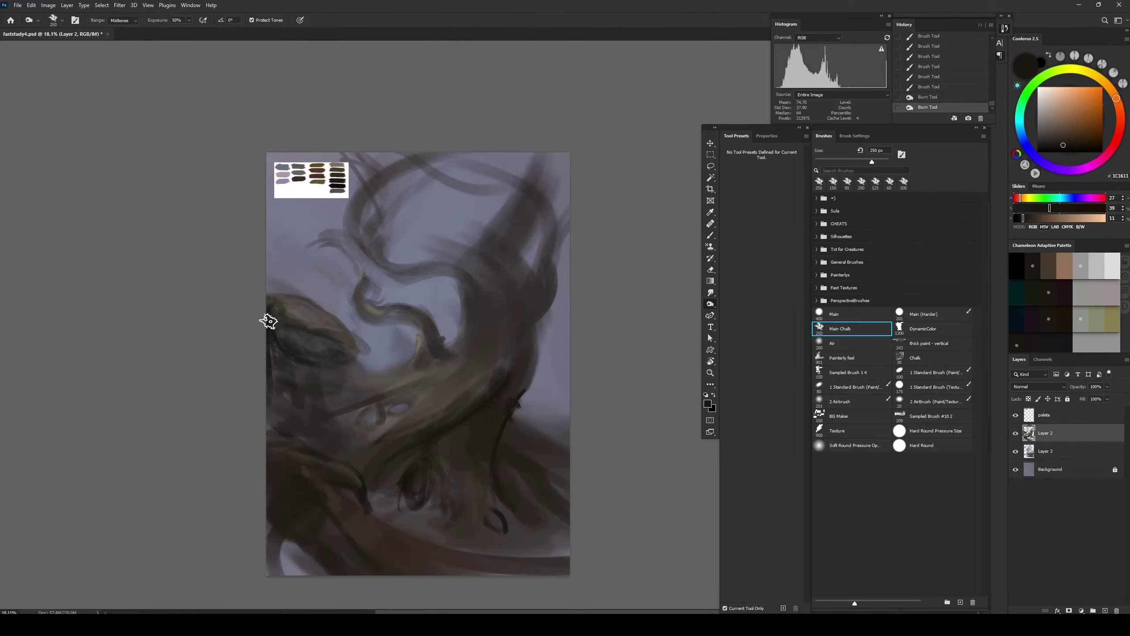
{"action": "mouse_move", "coordinate": [269, 321]}
{"action": "left_mouse_down"}
{"action": "mouse_move", "coordinate": [311, 368]}
{"action": "mouse_move", "coordinate": [324, 344]}
{"action": "mouse_move", "coordinate": [348, 359]}
{"action": "left_mouse_up"}
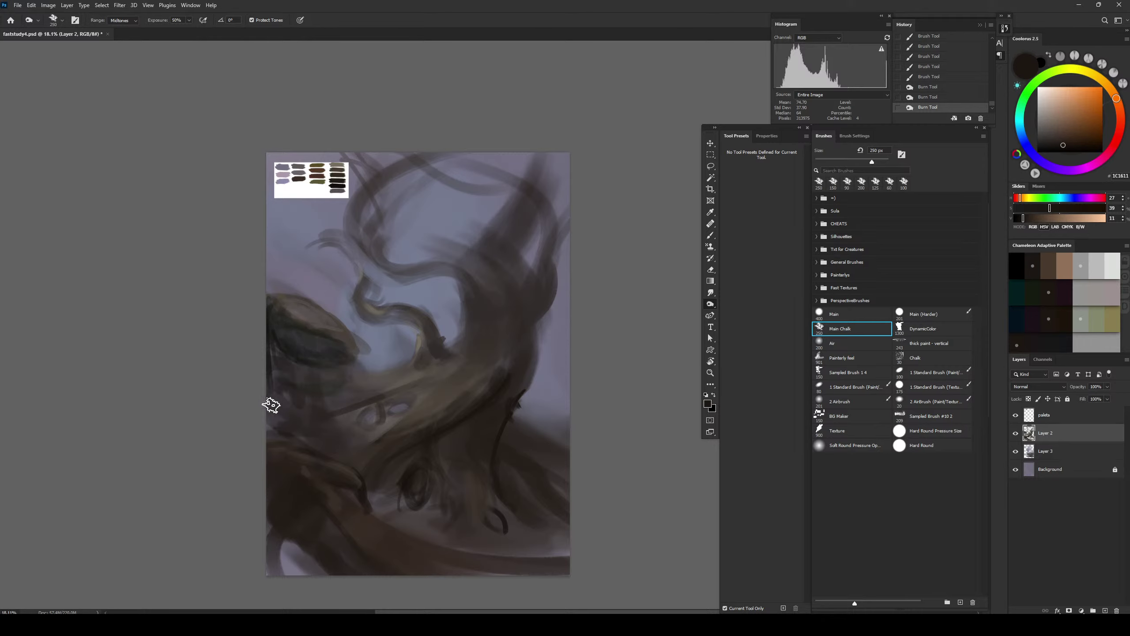
{"action": "key", "text": "]"}
{"action": "key", "text": "]"}
{"action": "key", "text": "]"}
{"action": "mouse_move", "coordinate": [280, 385]}
{"action": "left_mouse_down"}
{"action": "mouse_move", "coordinate": [277, 423]}
{"action": "mouse_move", "coordinate": [300, 423]}
{"action": "mouse_move", "coordinate": [295, 392]}
{"action": "left_mouse_up"}
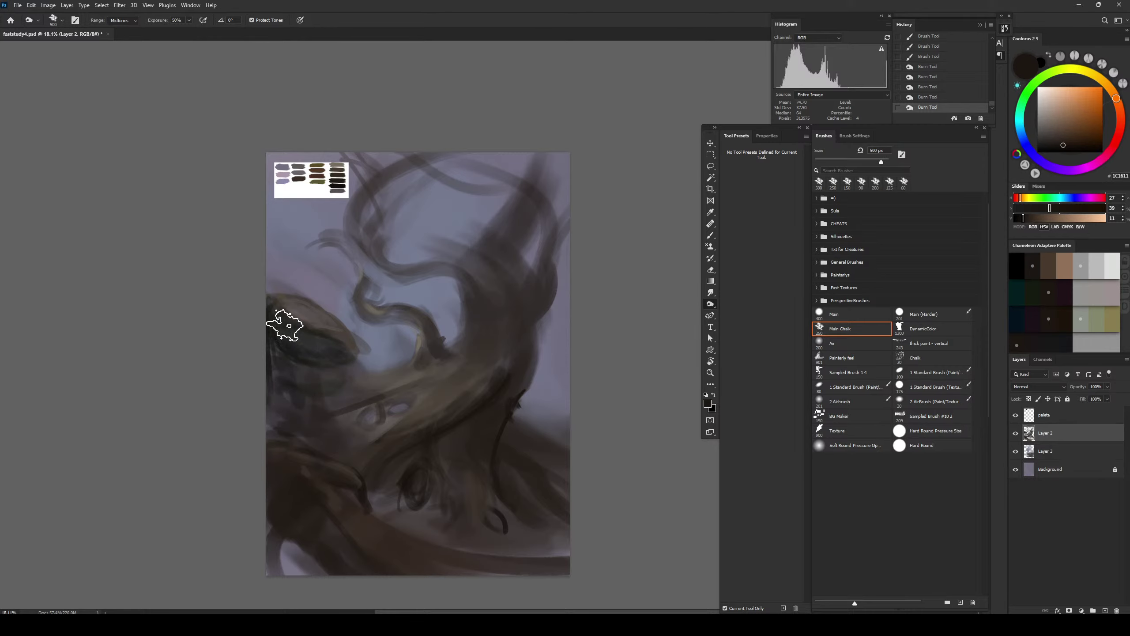
Set the Burn tool's range to Shadows and darken the area beneath the pod-like form at 500 px
{"action": "left_click", "coordinate": [136, 26]}
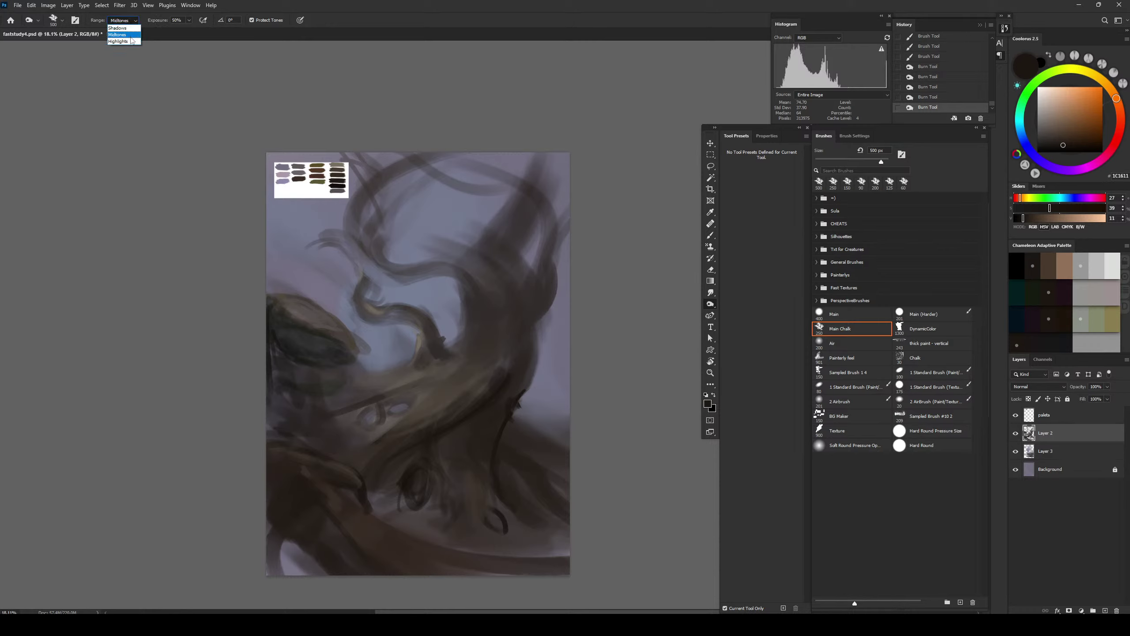
{"action": "left_click", "coordinate": [119, 28]}
{"action": "mouse_move", "coordinate": [282, 366]}
{"action": "left_mouse_down"}
{"action": "mouse_move", "coordinate": [286, 404]}
{"action": "mouse_move", "coordinate": [313, 434]}
{"action": "left_mouse_up"}
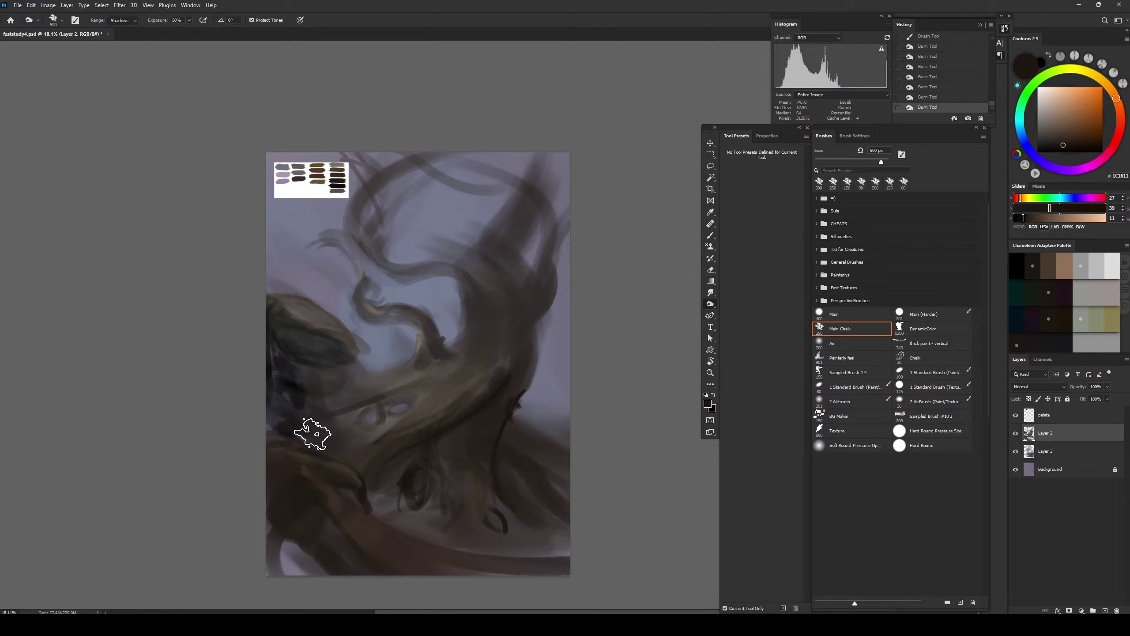
{"action": "mouse_move", "coordinate": [295, 386]}
{"action": "left_mouse_down"}
{"action": "mouse_move", "coordinate": [346, 404]}
{"action": "mouse_move", "coordinate": [313, 399]}
{"action": "left_mouse_up"}
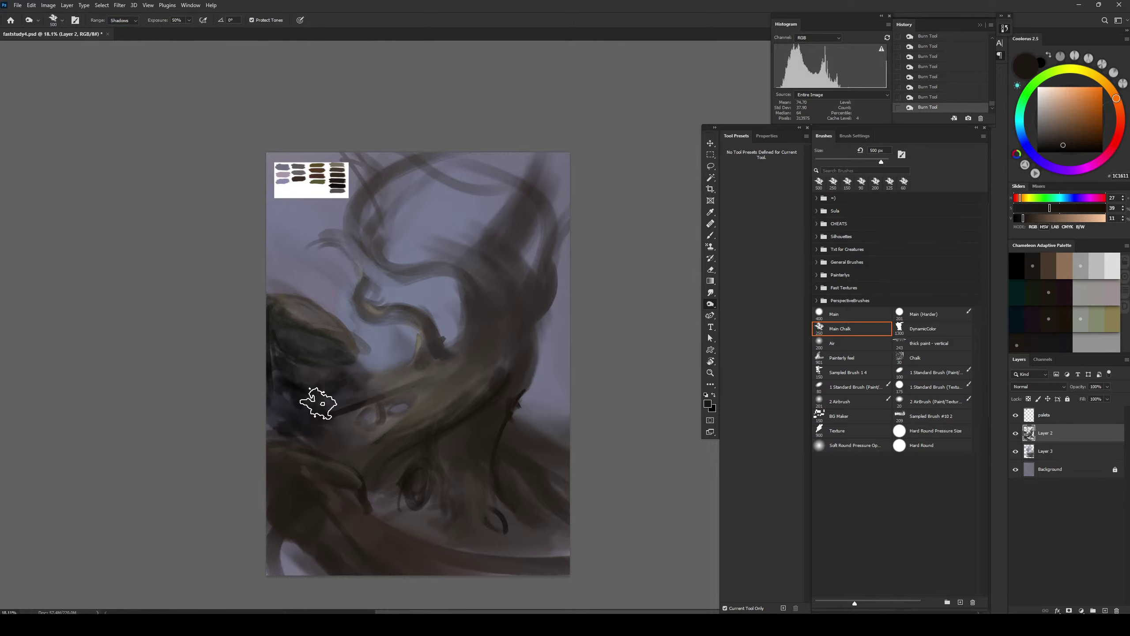
Reduce the Burn brush to 400 px and deepen the recess between the pod-like form and the large lower root
{"action": "key", "text": "bracketleft"}
{"action": "key", "text": "bracketleft"}
{"action": "key", "text": "bracketleft"}
{"action": "key", "text": "bracketleft"}
{"action": "key", "text": "bracketleft"}
{"action": "key", "text": "bracketleft"}
{"action": "key", "text": "bracketleft"}
{"action": "key", "text": "bracketright"}
{"action": "key", "text": "bracketright"}
{"action": "key", "text": "bracketright"}
{"action": "key", "text": "bracketright"}
{"action": "key", "text": "bracketright"}
{"action": "key", "text": "bracketright"}
{"action": "left_click_drag", "start_coordinate": [284, 443], "coordinate": [312, 443]}
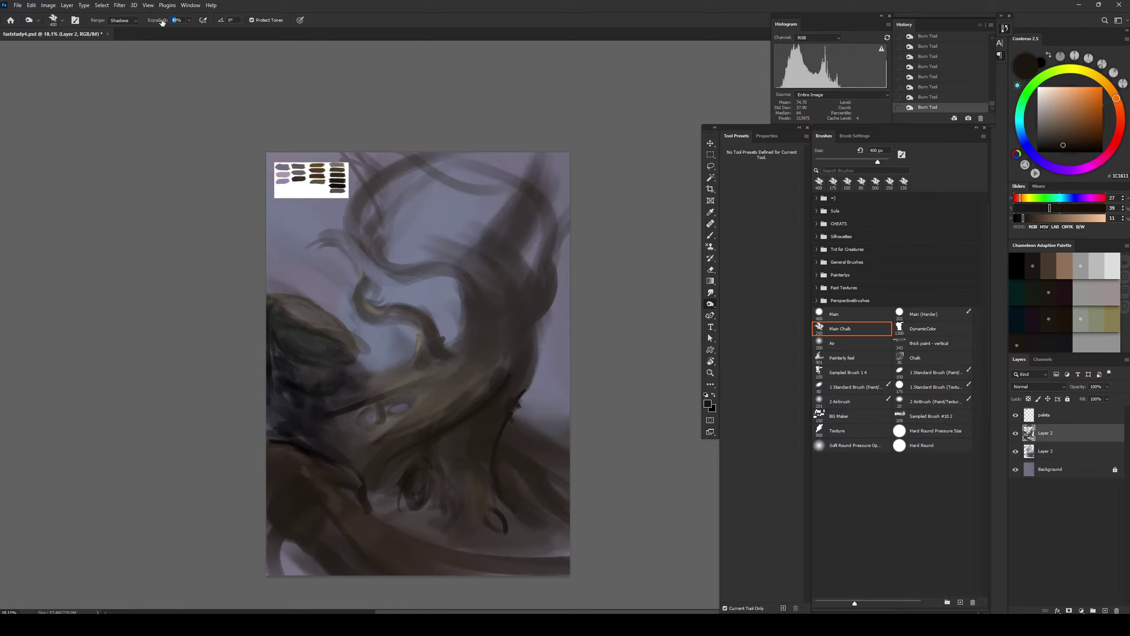
Lower the Burn tool's exposure and darken the shadows around the trunk's lower hollow and roots
{"action": "left_click_drag", "start_coordinate": [162, 20], "coordinate": [149, 26]}
{"action": "key", "text": "bracketleft"}
{"action": "key", "text": "bracketleft"}
{"action": "key", "text": "bracketleft"}
{"action": "key", "text": "bracketleft"}
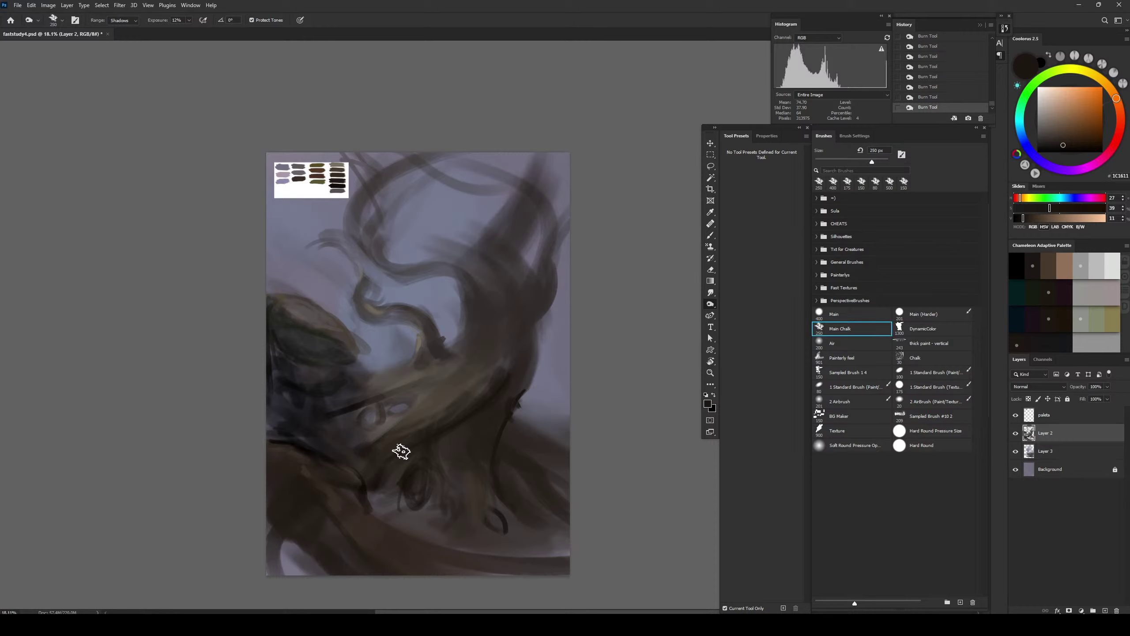
{"action": "key", "text": "bracketright"}
{"action": "key", "text": "bracketright"}
{"action": "key", "text": "bracketright"}
{"action": "mouse_move", "coordinate": [381, 498]}
{"action": "left_mouse_down"}
{"action": "mouse_move", "coordinate": [445, 437]}
{"action": "mouse_move", "coordinate": [425, 477]}
{"action": "mouse_move", "coordinate": [479, 459]}
{"action": "left_mouse_up"}
{"action": "key", "text": "bracketleft"}
{"action": "key", "text": "bracketleft"}
{"action": "key", "text": "bracketleft"}
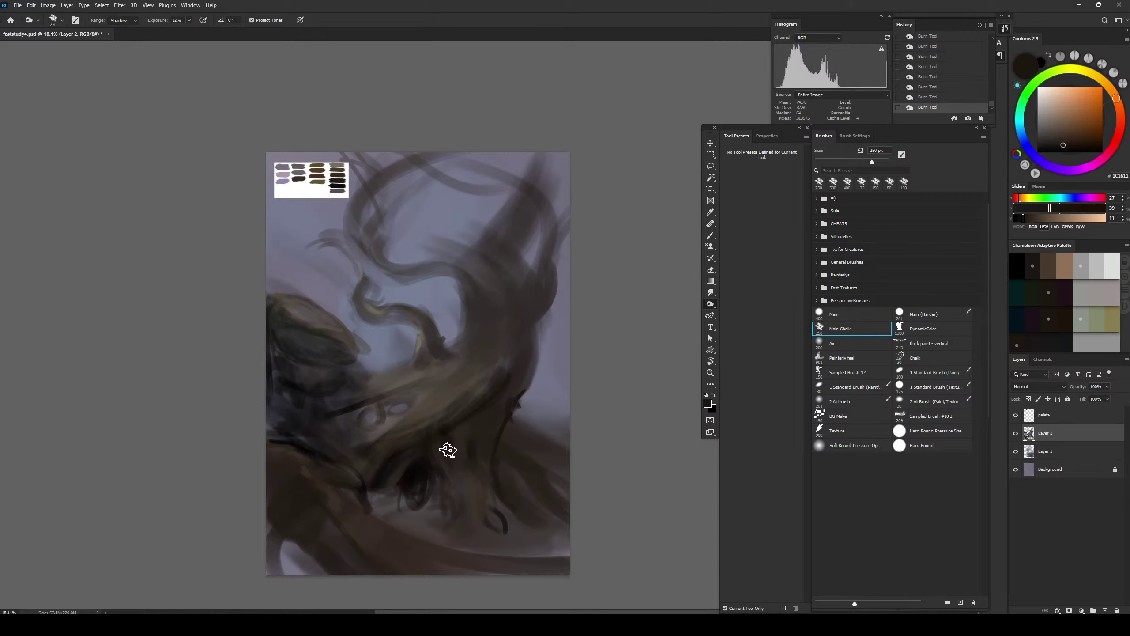
Burn the shadow along the trunk's outer bend above the roots, varying the brush size up to 500 px
{"action": "key", "text": "bracketright"}
{"action": "key", "text": "bracketright"}
{"action": "key", "text": "bracketright"}
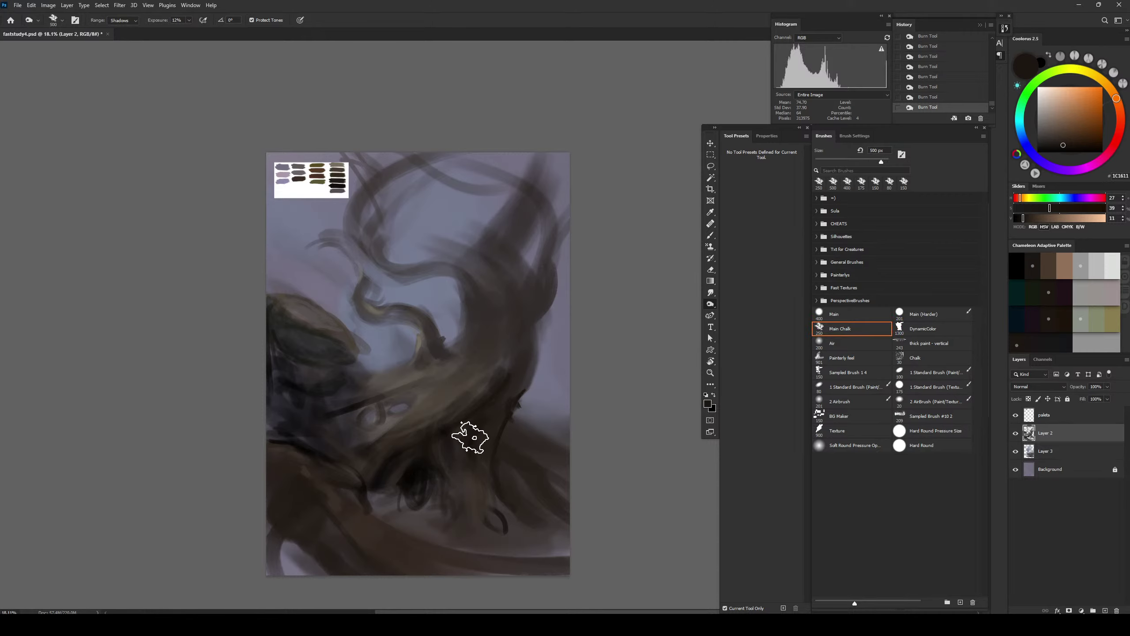
{"action": "key", "text": "bracketleft"}
{"action": "key", "text": "bracketleft"}
{"action": "key", "text": "bracketleft"}
{"action": "mouse_move", "coordinate": [514, 349]}
{"action": "left_mouse_down"}
{"action": "mouse_move", "coordinate": [497, 385]}
{"action": "mouse_move", "coordinate": [509, 382]}
{"action": "left_mouse_up"}
{"action": "key", "text": "bracketright"}
{"action": "key", "text": "bracketright"}
{"action": "key", "text": "bracketright"}
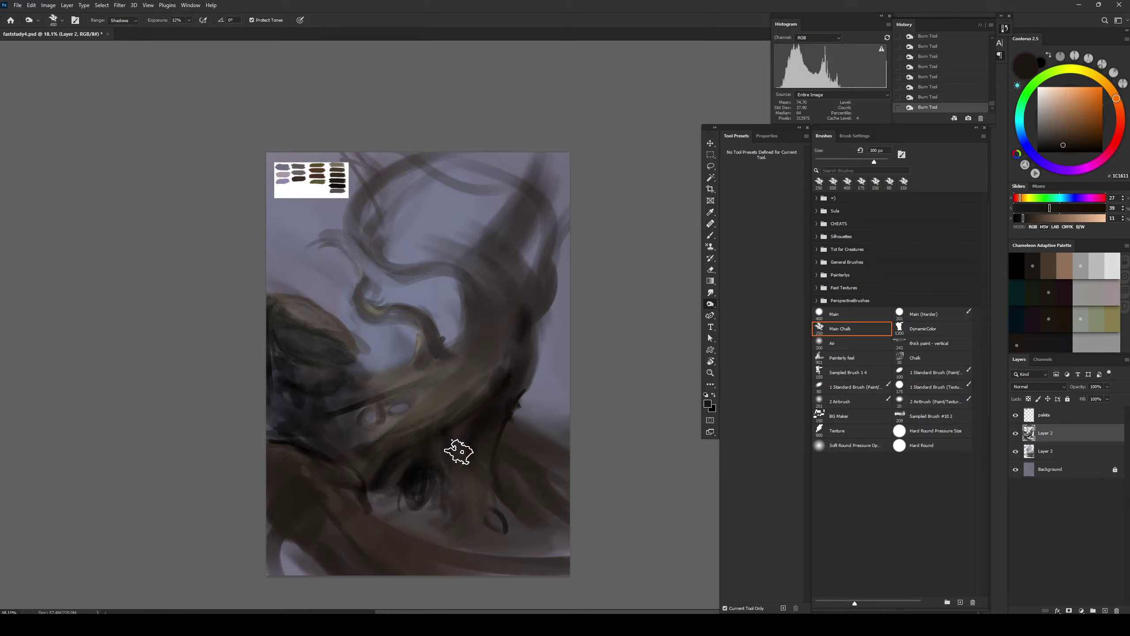
Reduce the Burn brush to 300 px and darken the small curling branch where it joins the trunk
{"action": "key", "text": "bracketleft"}
{"action": "key", "text": "bracketleft"}
{"action": "key", "text": "bracketleft"}
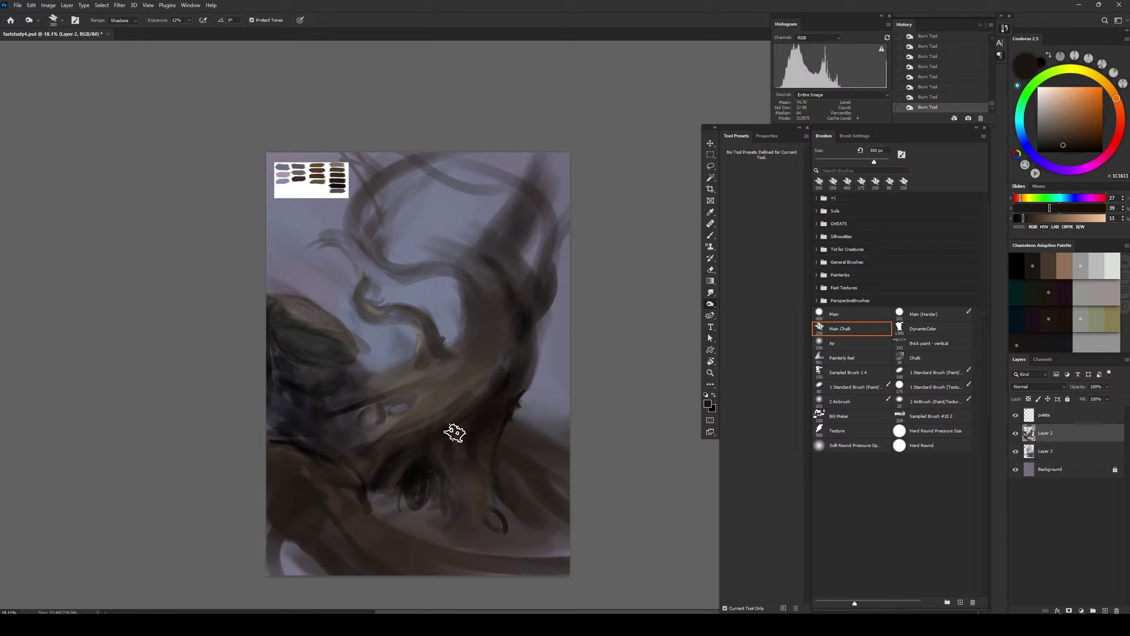
{"action": "key", "text": "bracketleft"}
{"action": "mouse_move", "coordinate": [397, 311]}
{"action": "left_mouse_down"}
{"action": "mouse_move", "coordinate": [418, 368]}
{"action": "mouse_move", "coordinate": [436, 345]}
{"action": "mouse_move", "coordinate": [432, 371]}
{"action": "mouse_move", "coordinate": [415, 359]}
{"action": "mouse_move", "coordinate": [426, 371]}
{"action": "mouse_move", "coordinate": [436, 350]}
{"action": "mouse_move", "coordinate": [426, 360]}
{"action": "mouse_move", "coordinate": [470, 344]}
{"action": "mouse_move", "coordinate": [454, 282]}
{"action": "mouse_move", "coordinate": [489, 329]}
{"action": "mouse_move", "coordinate": [444, 275]}
{"action": "mouse_move", "coordinate": [476, 323]}
{"action": "left_mouse_up"}
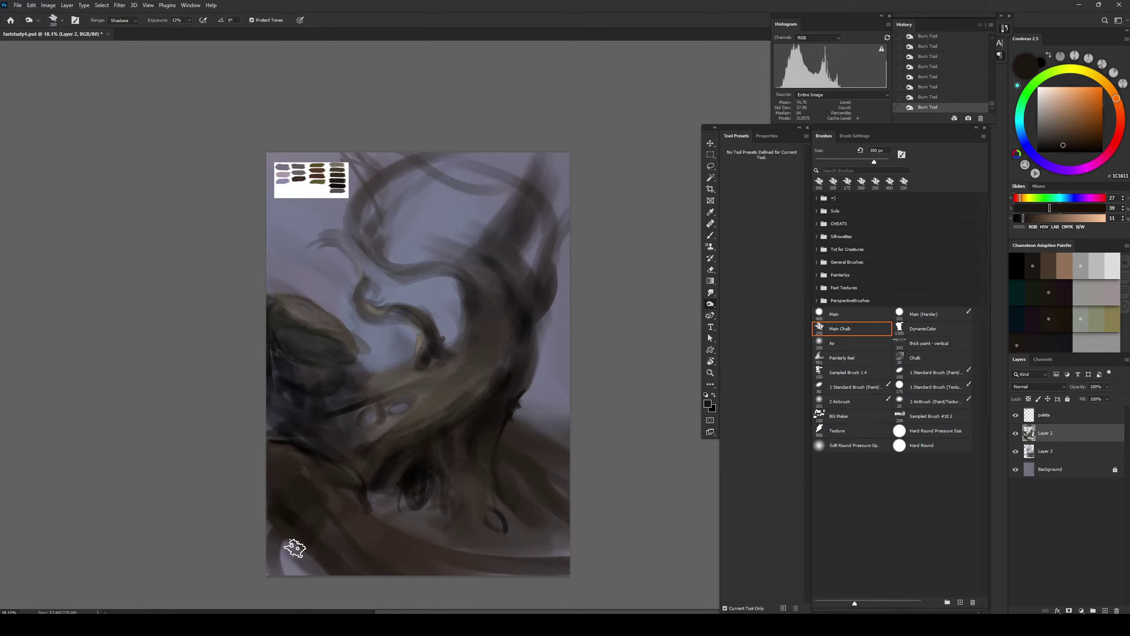
Flip the canvas horizontally and duplicate Layer 2
{"action": "key", "text": "bracketright"}
{"action": "key", "text": "bracketright"}
{"action": "key", "text": "ctrl+shift+h"}
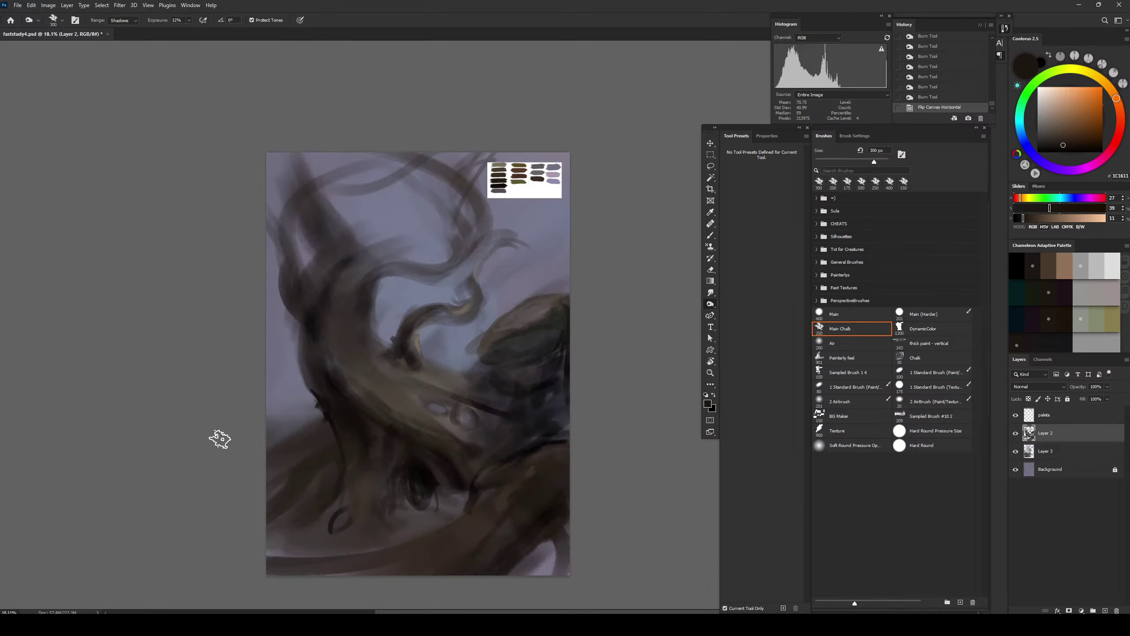
{"action": "key", "text": "b"}
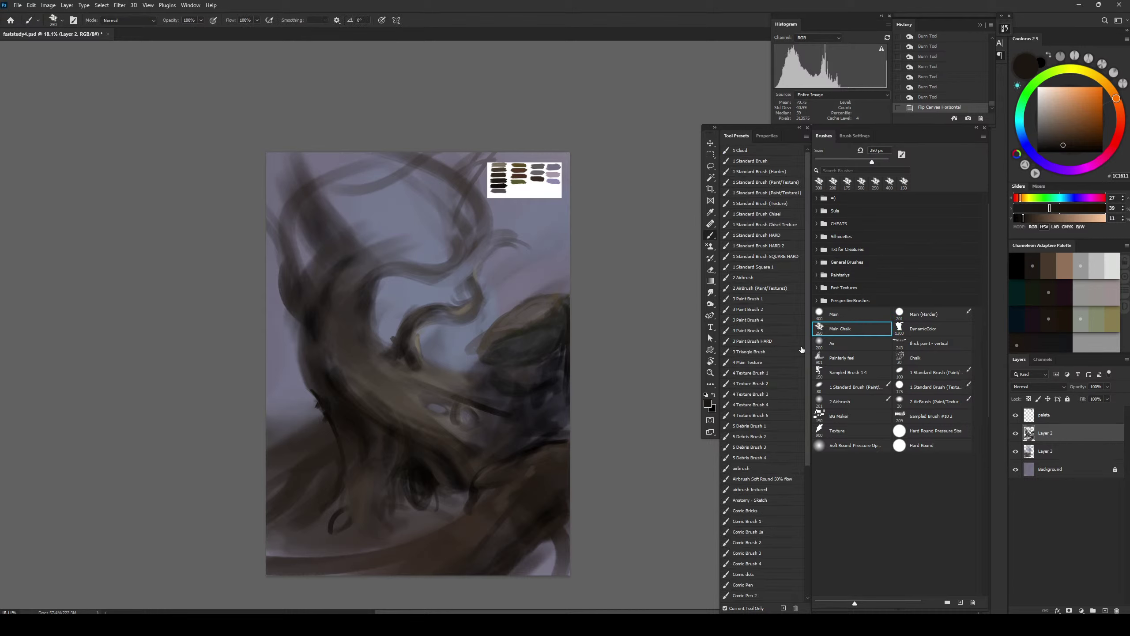
{"action": "key", "text": "ctrl+j"}
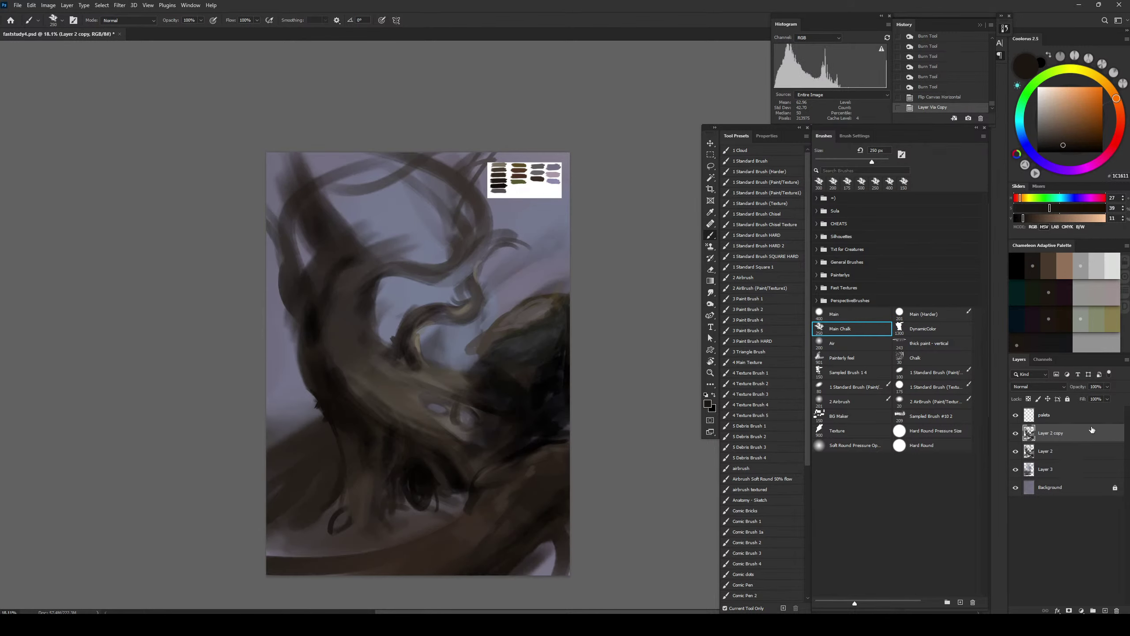
Apply a Selective Color adjustment to the Blacks of the duplicated layer, changing the magenta and black amounts
{"action": "key", "text": "ctrl+shift+c"}
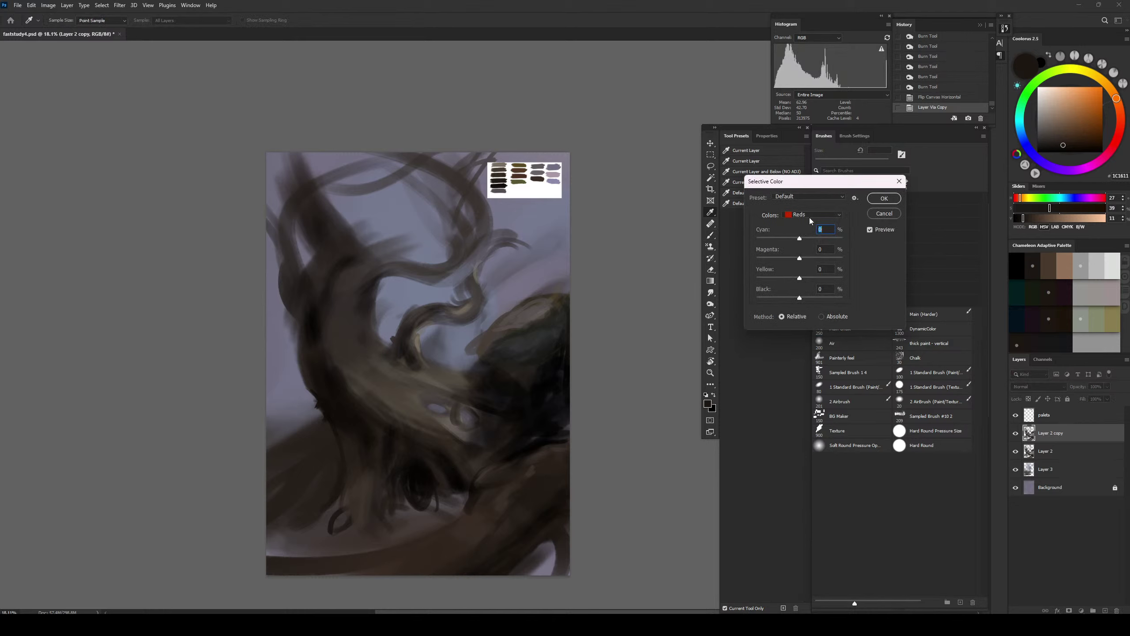
{"action": "left_click", "coordinate": [809, 217]}
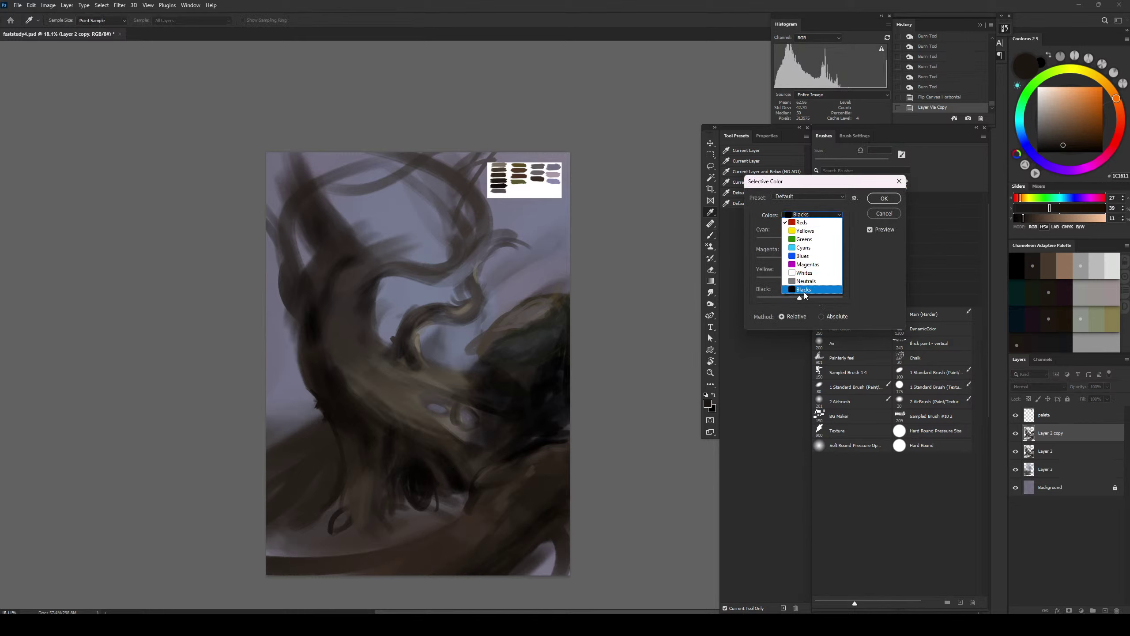
{"action": "left_click", "coordinate": [805, 290]}
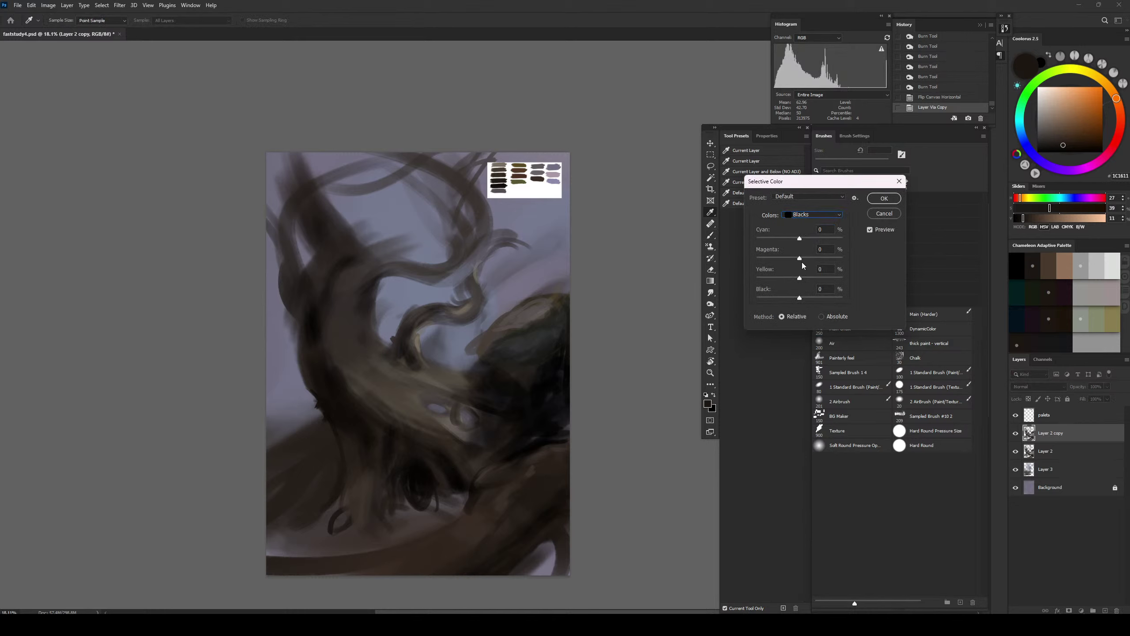
{"action": "left_click_drag", "start_coordinate": [800, 259], "coordinate": [802, 260]}
{"action": "left_click", "coordinate": [799, 299]}
{"action": "key", "text": "Down"}
{"action": "left_click", "coordinate": [881, 230]}
{"action": "key", "text": "Return"}
Flip the canvas back horizontally and toggle the duplicated layer's visibility to compare the color adjustment
{"action": "key", "text": "b"}
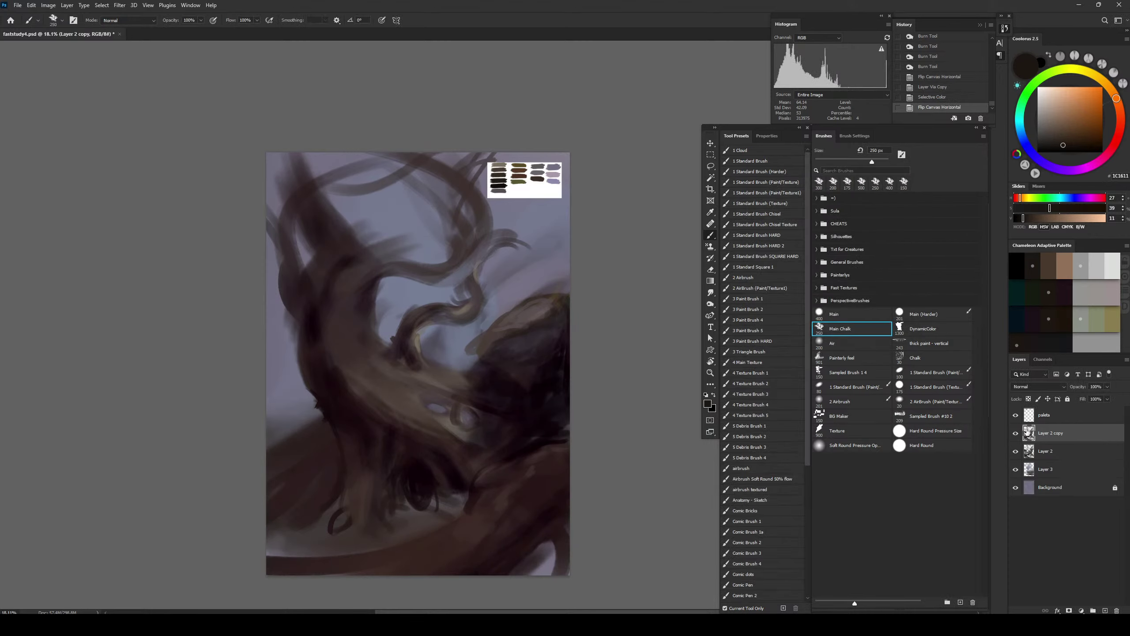
{"action": "key", "text": "ctrl+shift+h"}
{"action": "left_click", "coordinate": [1015, 433]}
{"action": "left_click", "coordinate": [1016, 433]}
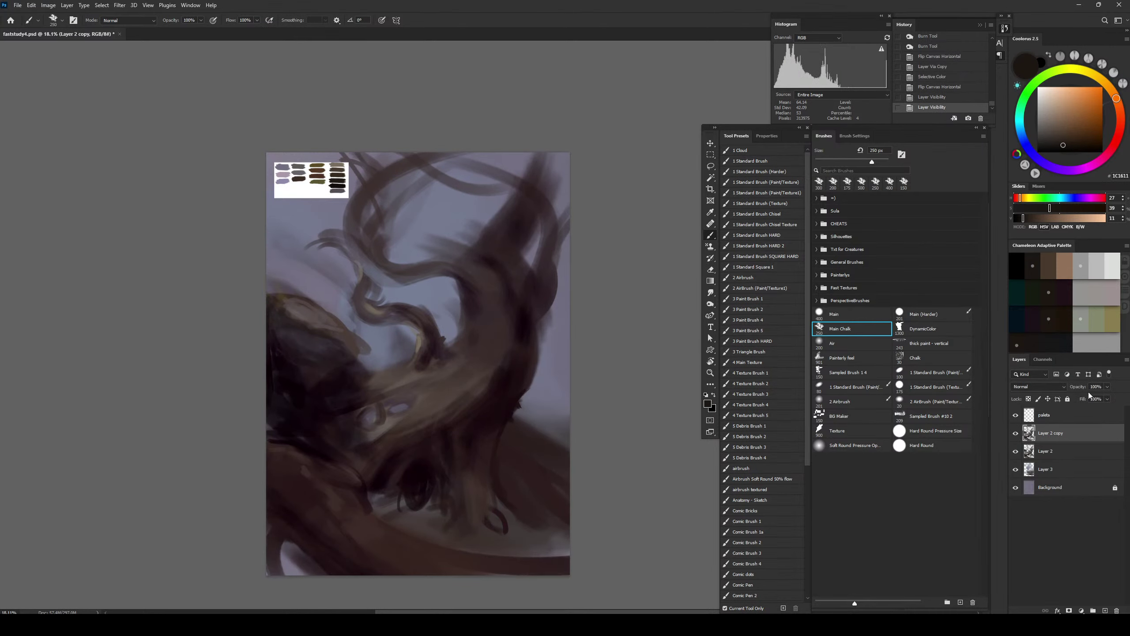
Lower the opacity of Layer 2 copy, merge it down into Layer 2 and check the merged layer's effect
{"action": "left_click_drag", "start_coordinate": [1086, 391], "coordinate": [1081, 391]}
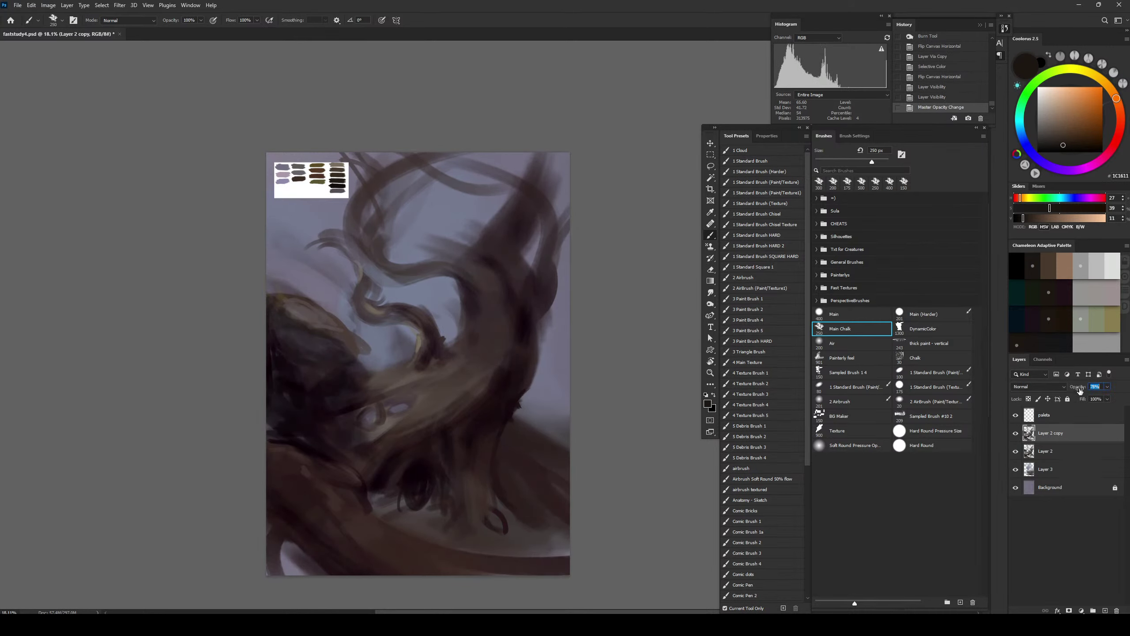
{"action": "key", "text": "ctrl+e"}
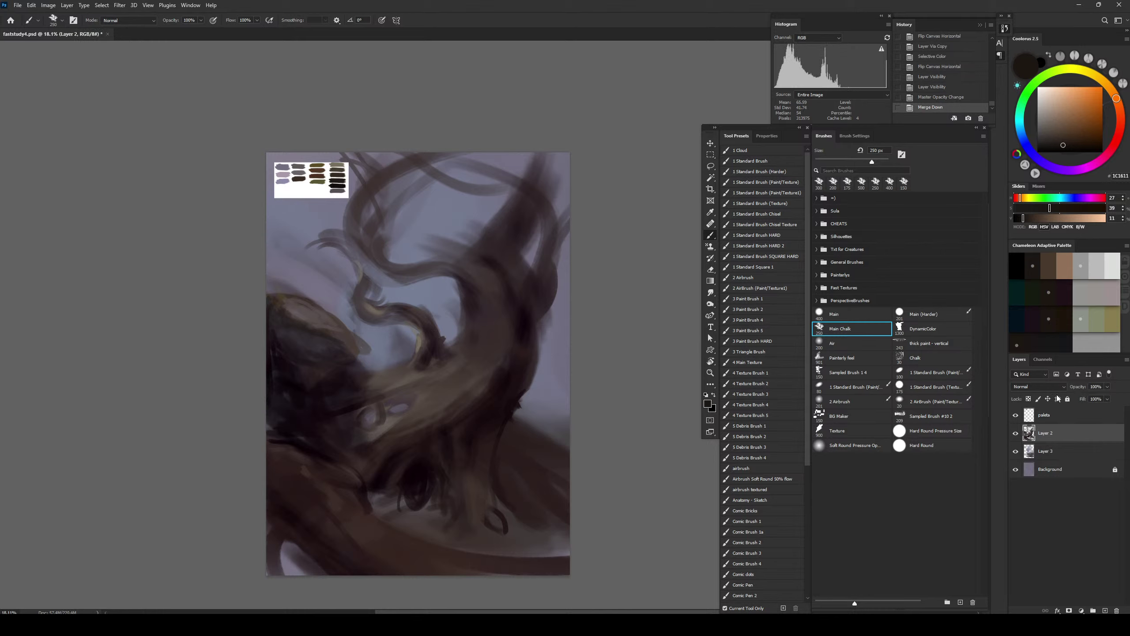
{"action": "left_click", "coordinate": [1016, 433]}
{"action": "left_click", "coordinate": [1016, 433]}
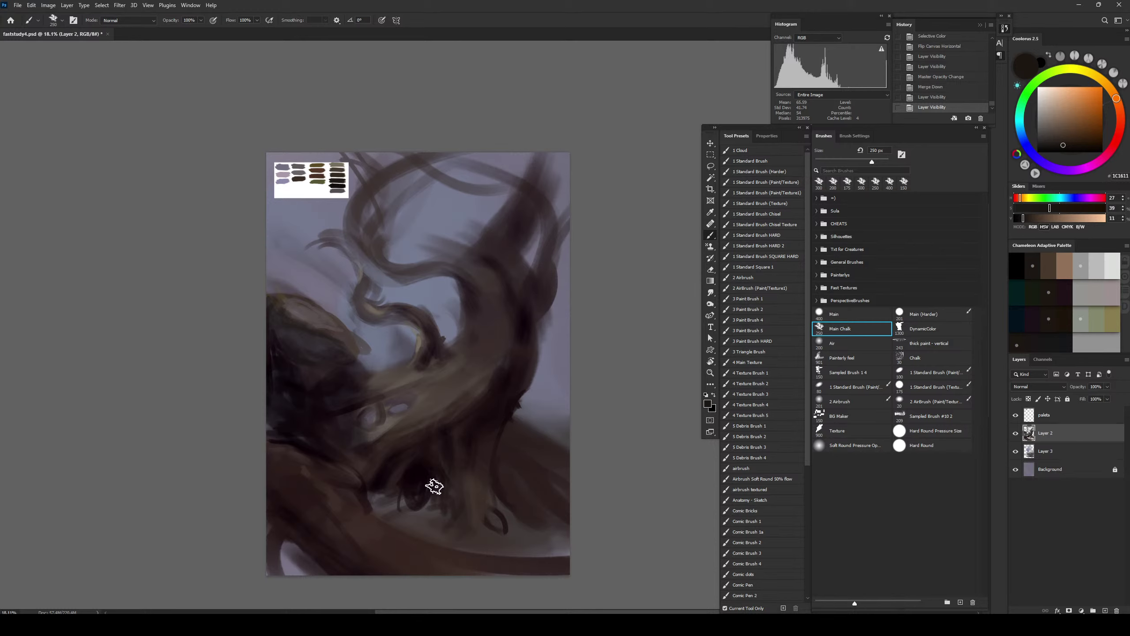
Sample dark purple from the pod-like form and paint along the hollow's upper edge
{"action": "left_click", "coordinate": [275, 342], "text": "alt"}
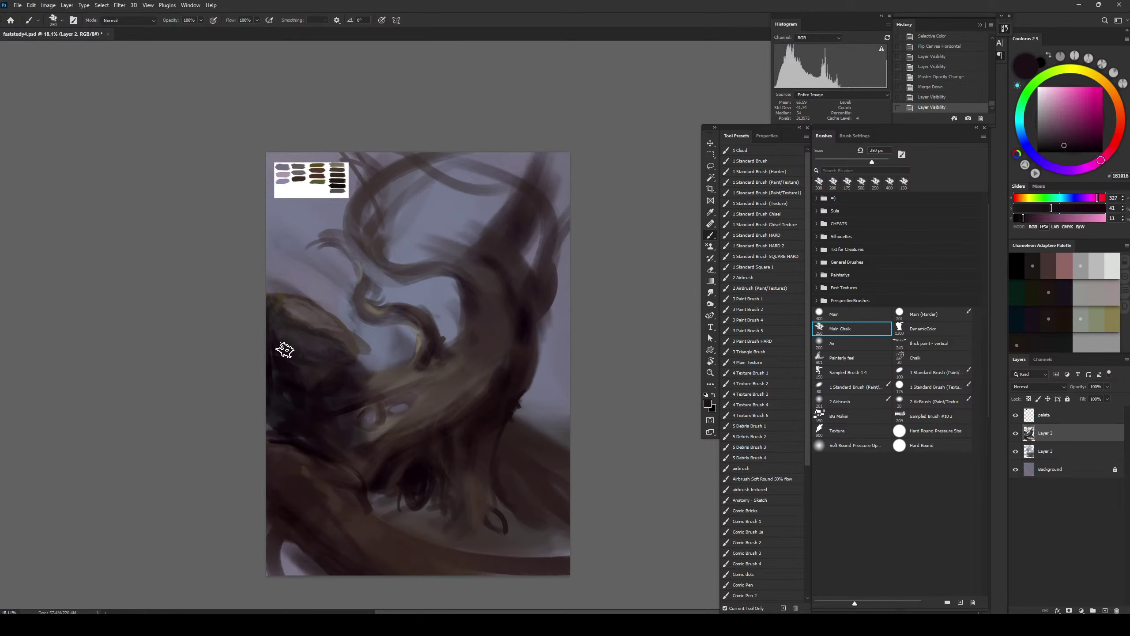
{"action": "left_click_drag", "start_coordinate": [283, 349], "coordinate": [312, 348]}
{"action": "left_click_drag", "start_coordinate": [356, 384], "coordinate": [400, 307]}
{"action": "key", "text": "b"}
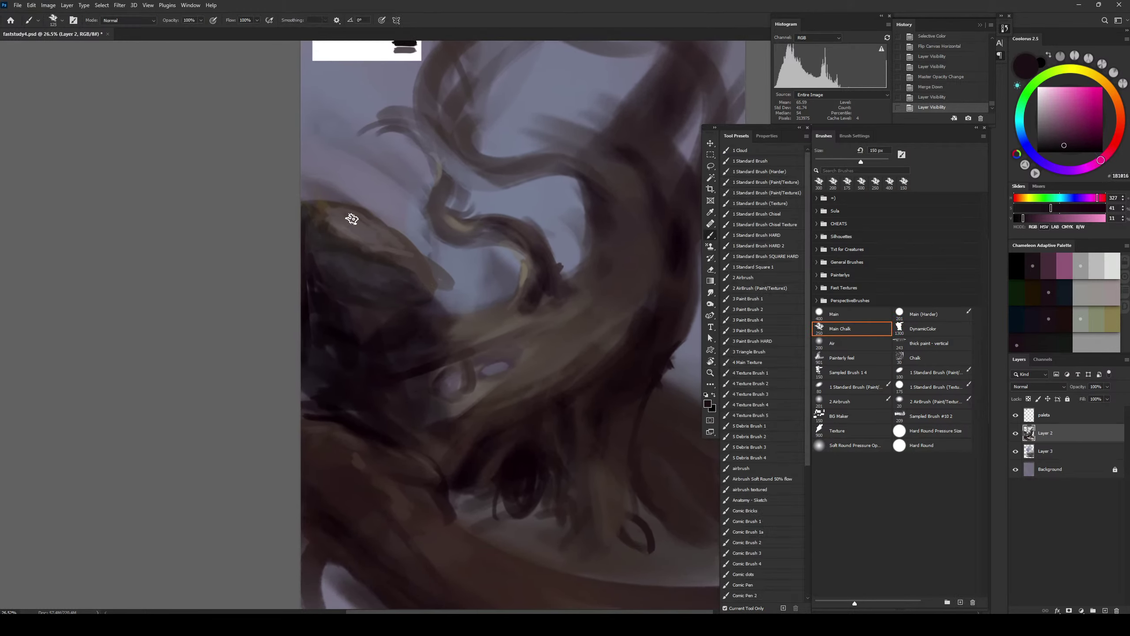
{"action": "left_click_drag", "start_coordinate": [303, 229], "coordinate": [433, 314]}
Paint dark strokes inside the pod-like form's hollow toward the canvas edge, starting from a fine 45 px brush
{"action": "key", "text": "bracketright"}
{"action": "key", "text": "bracketright"}
{"action": "key", "text": "bracketright"}
{"action": "key", "text": "bracketright"}
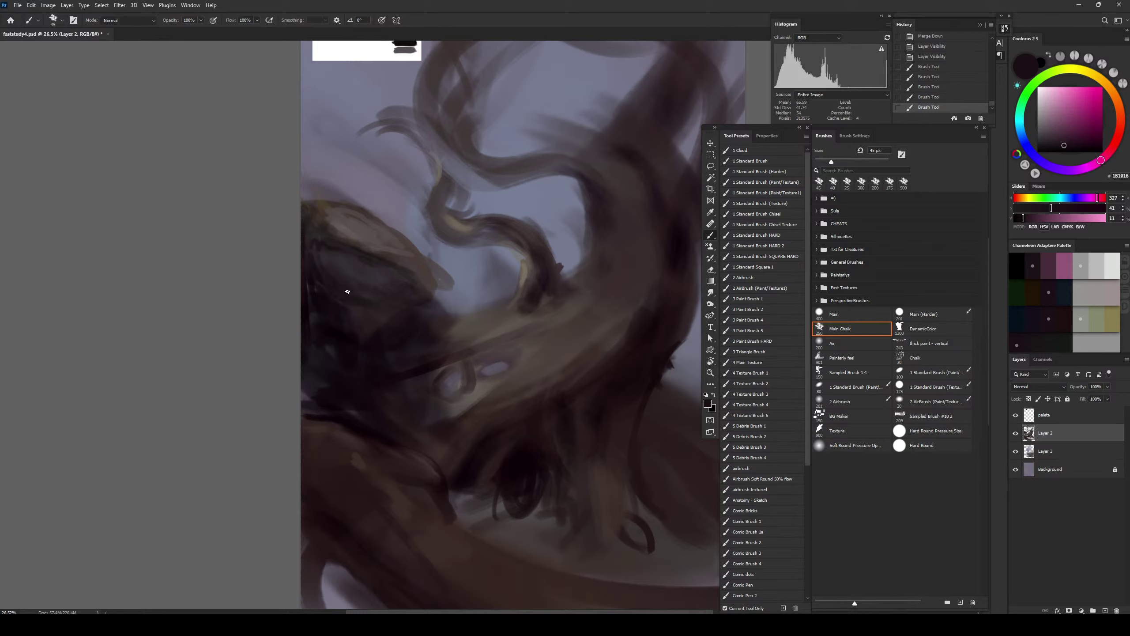
{"action": "key", "text": "bracketright"}
{"action": "key", "text": "bracketright"}
{"action": "key", "text": "bracketright"}
{"action": "key", "text": "bracketright"}
{"action": "mouse_move", "coordinate": [347, 292]}
{"action": "left_mouse_down"}
{"action": "mouse_move", "coordinate": [368, 296]}
{"action": "mouse_move", "coordinate": [339, 297]}
{"action": "mouse_move", "coordinate": [347, 288]}
{"action": "mouse_move", "coordinate": [333, 280]}
{"action": "mouse_move", "coordinate": [383, 301]}
{"action": "mouse_move", "coordinate": [315, 271]}
{"action": "left_mouse_up"}
Sample near-black from inside the hollow and deepen its shadow, enlarging the brush from 150 to 250 px
{"action": "left_click", "coordinate": [325, 306], "text": "alt"}
{"action": "key", "text": "bracketright"}
{"action": "key", "text": "bracketright"}
{"action": "key", "text": "bracketright"}
{"action": "key", "text": "bracketright"}
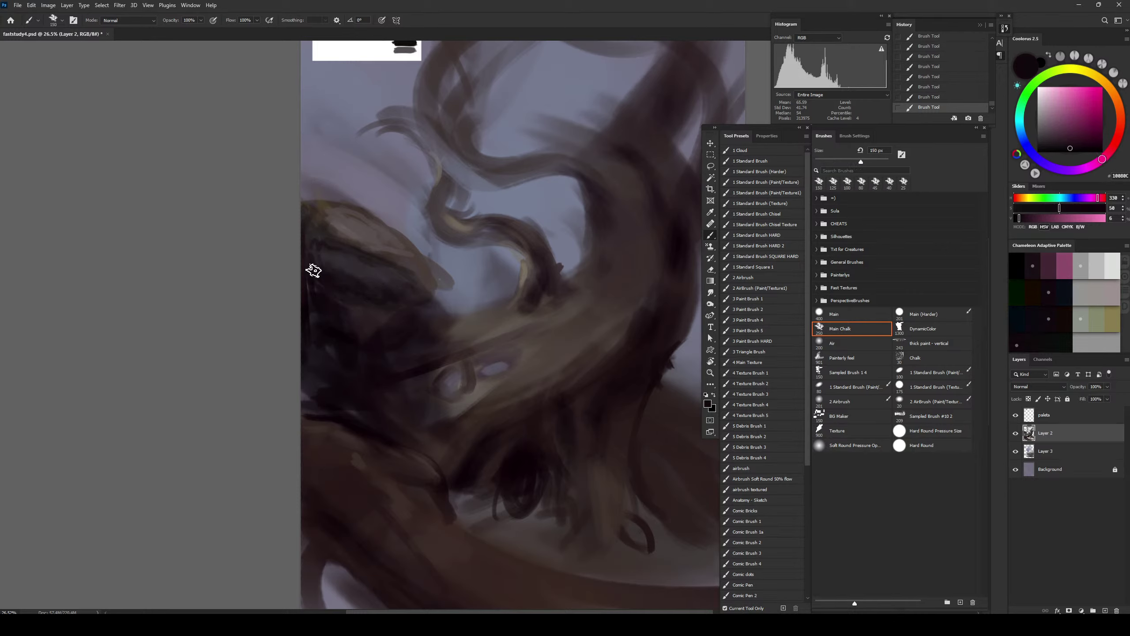
{"action": "key", "text": "bracketright"}
{"action": "key", "text": "bracketright"}
{"action": "key", "text": "bracketright"}
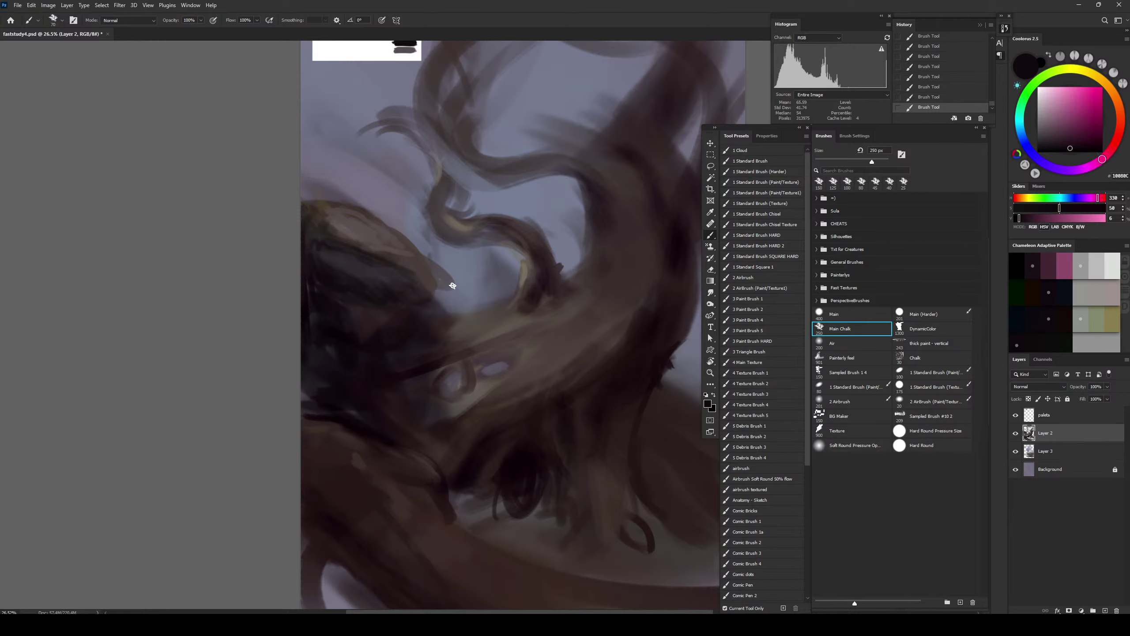
Erase along the pod-like form's upper contour and tip to sharpen its silhouette, using a 125 to 175 px eraser
{"action": "key", "text": "e"}
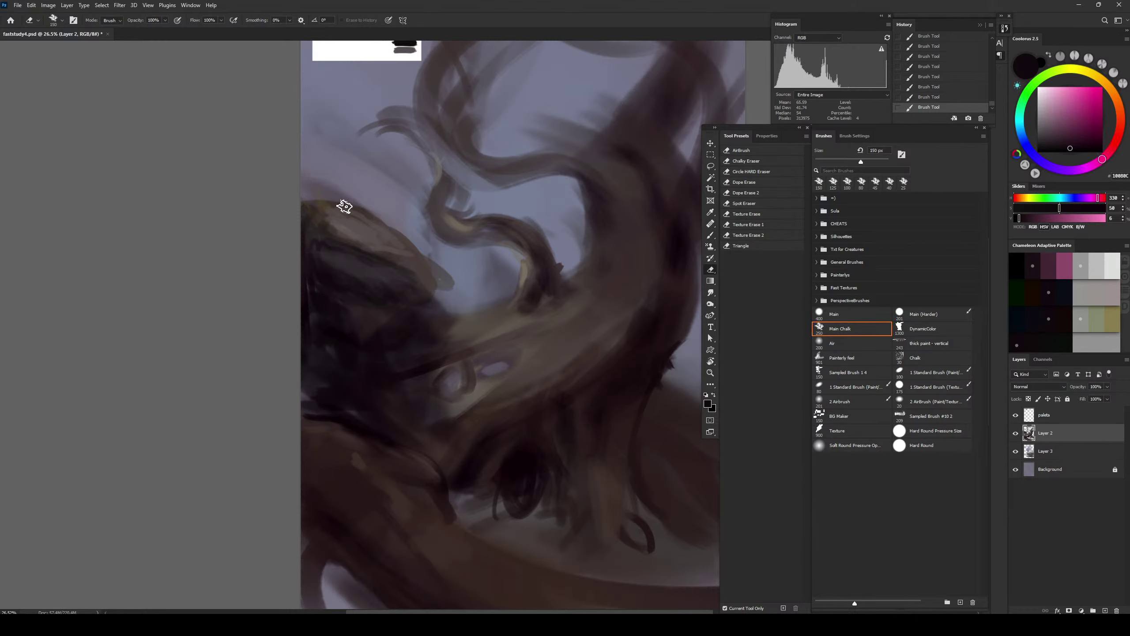
{"action": "mouse_move", "coordinate": [307, 199]}
{"action": "left_mouse_down"}
{"action": "mouse_move", "coordinate": [406, 226]}
{"action": "mouse_move", "coordinate": [386, 211]}
{"action": "mouse_move", "coordinate": [457, 291]}
{"action": "left_mouse_up"}
{"action": "key", "text": "bracketleft"}
{"action": "key", "text": "bracketleft"}
{"action": "key", "text": "bracketright"}
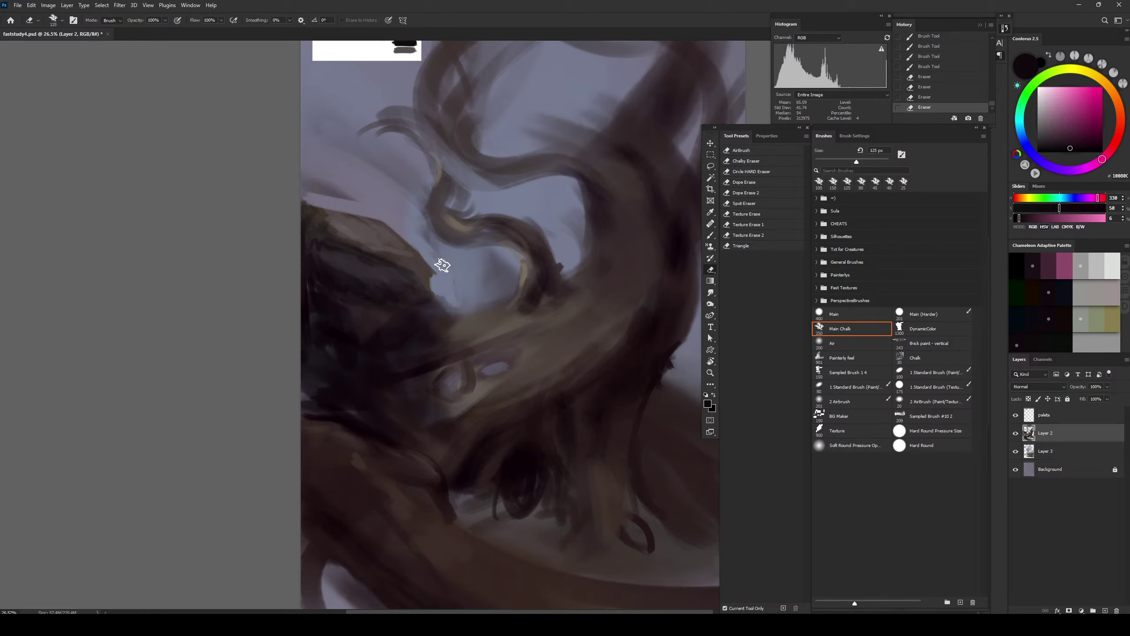
{"action": "key", "text": "bracketright"}
{"action": "key", "text": "bracketright"}
{"action": "mouse_move", "coordinate": [361, 201]}
{"action": "left_mouse_down"}
{"action": "mouse_move", "coordinate": [322, 202]}
{"action": "mouse_move", "coordinate": [297, 188]}
{"action": "left_mouse_up"}
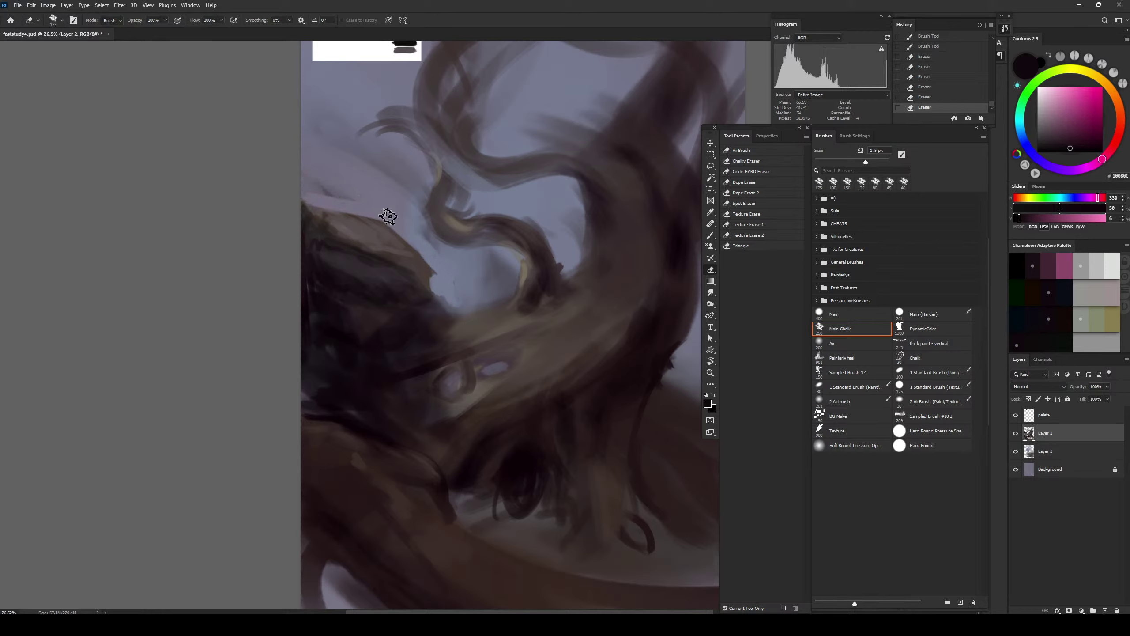
Sample muted blue-grey from the sky and paint diagonal strokes above the pod-like form, enlarging the brush to 175 px
{"action": "key", "text": "b"}
{"action": "left_click", "coordinate": [445, 243], "text": "alt"}
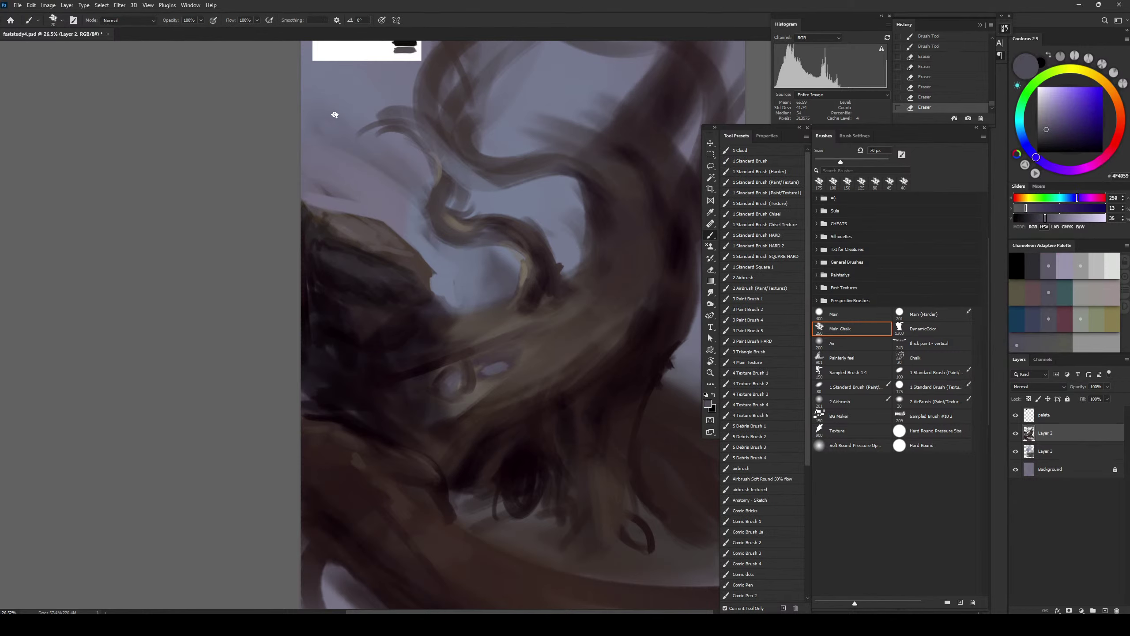
{"action": "left_click_drag", "start_coordinate": [304, 106], "coordinate": [324, 182]}
{"action": "key", "text": "bracketright"}
{"action": "key", "text": "bracketright"}
{"action": "key", "text": "bracketright"}
{"action": "key", "text": "bracketright"}
{"action": "key", "text": "bracketright"}
{"action": "key", "text": "bracketright"}
{"action": "left_click_drag", "start_coordinate": [303, 103], "coordinate": [328, 206]}
{"action": "mouse_move", "coordinate": [323, 201]}
{"action": "left_mouse_down"}
{"action": "mouse_move", "coordinate": [318, 171]}
{"action": "mouse_move", "coordinate": [332, 198]}
{"action": "mouse_move", "coordinate": [316, 188]}
{"action": "mouse_move", "coordinate": [307, 108]}
{"action": "left_mouse_up"}
{"action": "mouse_move", "coordinate": [307, 111]}
{"action": "left_mouse_down"}
{"action": "mouse_move", "coordinate": [328, 188]}
{"action": "mouse_move", "coordinate": [297, 187]}
{"action": "mouse_move", "coordinate": [340, 215]}
{"action": "left_mouse_up"}
Sample the tan highlight from the small curling branch and paint the pod-like form's upper rim with a 35 px brush
{"action": "left_click", "coordinate": [421, 257], "text": "alt"}
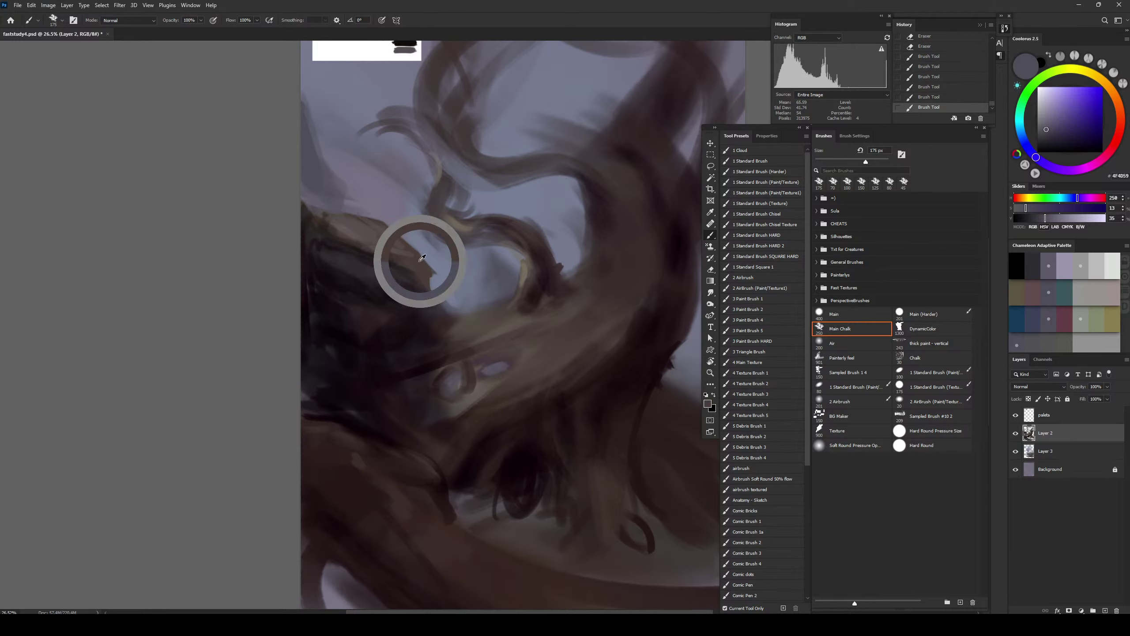
{"action": "left_click", "coordinate": [524, 274], "text": "alt"}
{"action": "key", "text": "bracketleft"}
{"action": "key", "text": "bracketleft"}
{"action": "key", "text": "bracketleft"}
{"action": "key", "text": "bracketleft"}
{"action": "key", "text": "bracketleft"}
{"action": "key", "text": "bracketleft"}
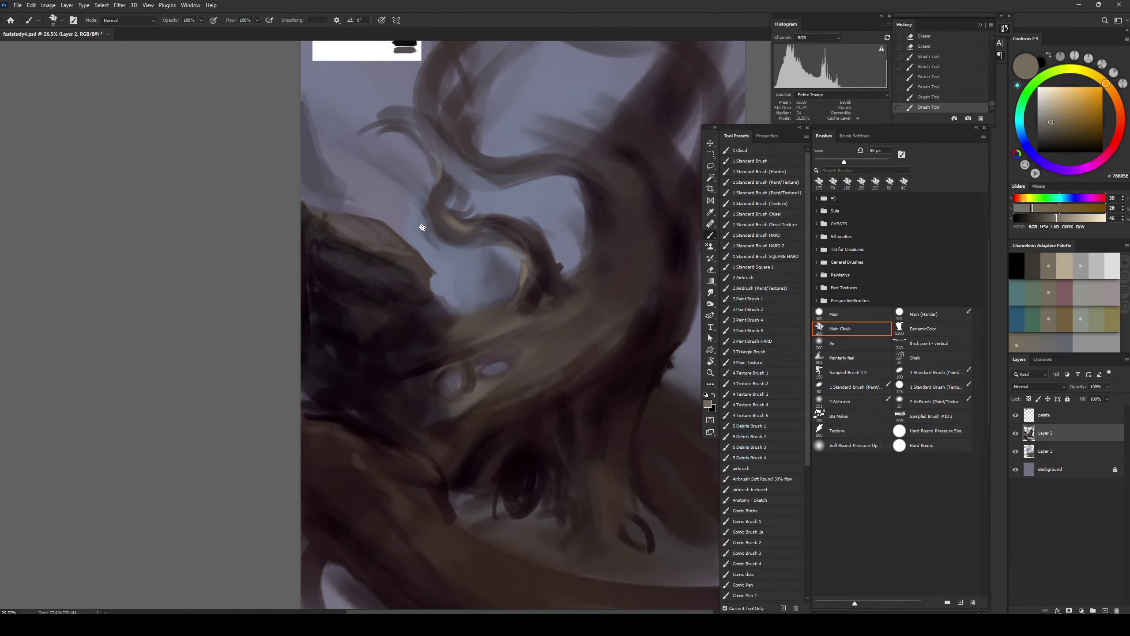
{"action": "key", "text": "bracketleft"}
{"action": "key", "text": "bracketleft"}
{"action": "key", "text": "bracketleft"}
{"action": "left_click_drag", "start_coordinate": [386, 228], "coordinate": [417, 252]}
Refine the pod-like form's tip with browns sampled from it, then erase around the tip to sharpen its contour
{"action": "left_click", "coordinate": [397, 238], "text": "alt"}
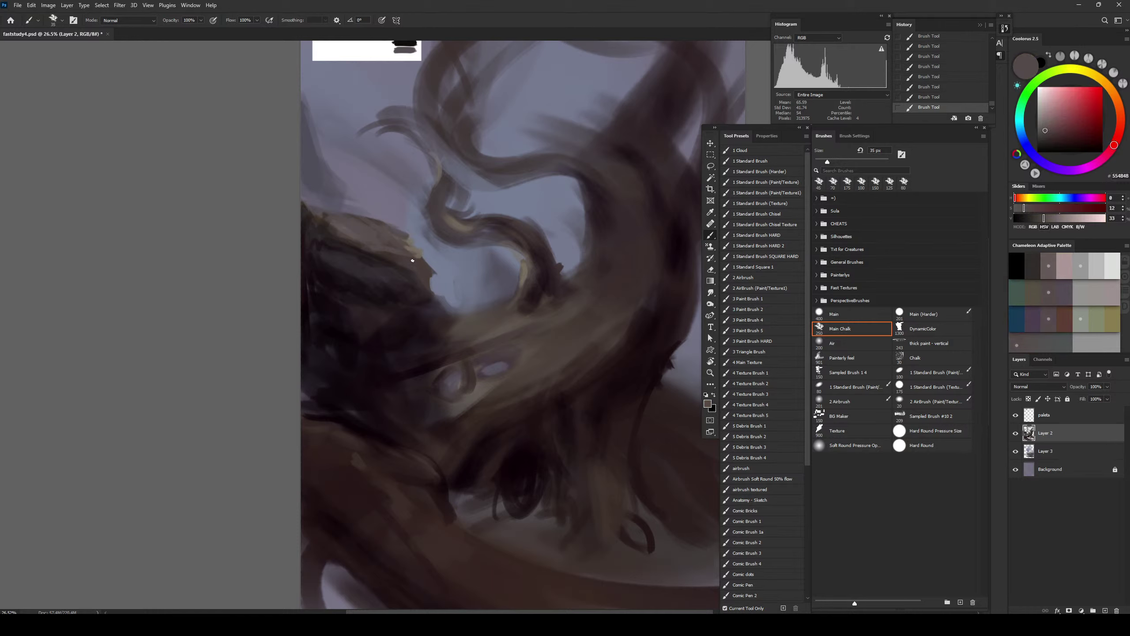
{"action": "left_click", "coordinate": [426, 260], "text": "alt"}
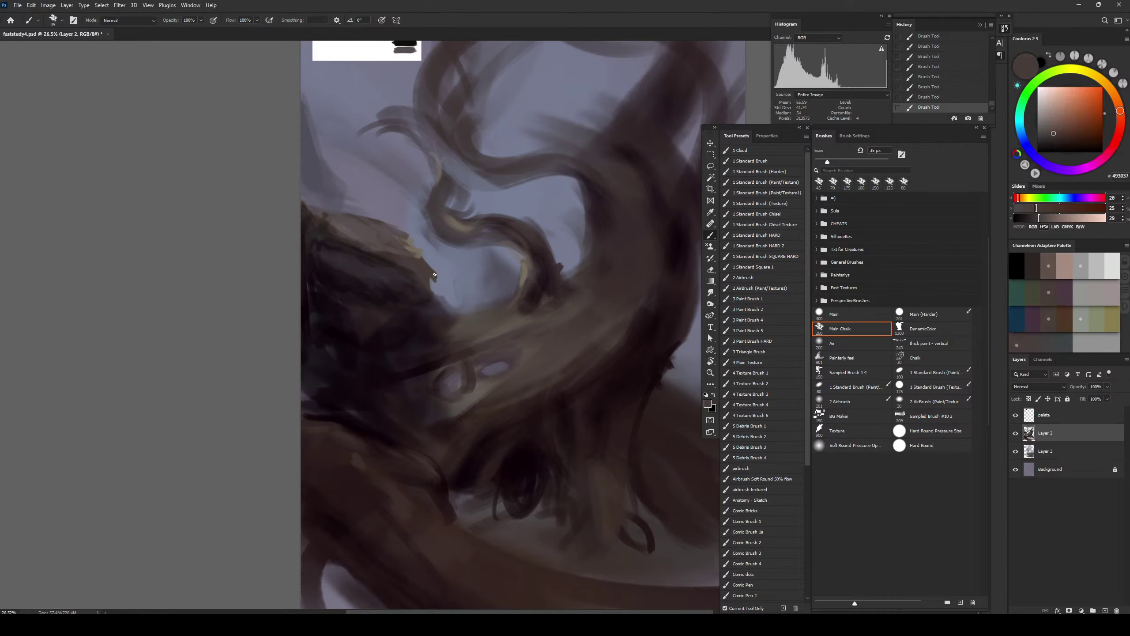
{"action": "left_click", "coordinate": [434, 276], "text": "alt"}
{"action": "key", "text": "e"}
{"action": "mouse_move", "coordinate": [434, 286]}
{"action": "left_mouse_down"}
{"action": "mouse_move", "coordinate": [442, 281]}
{"action": "mouse_move", "coordinate": [426, 265]}
{"action": "left_mouse_up"}
{"action": "key", "text": "["}
{"action": "key", "text": "["}
{"action": "key", "text": "["}
{"action": "mouse_move", "coordinate": [428, 260]}
{"action": "left_mouse_down"}
{"action": "mouse_move", "coordinate": [418, 248]}
{"action": "mouse_move", "coordinate": [426, 257]}
{"action": "left_mouse_up"}
{"action": "key", "text": "]"}
Add fine strokes to the pod-like form's upper surface with browns sampled nearby, using a 20 px brush
{"action": "key", "text": "b"}
{"action": "left_click", "coordinate": [368, 245], "text": "alt"}
{"action": "key", "text": "["}
{"action": "key", "text": "["}
{"action": "key", "text": "["}
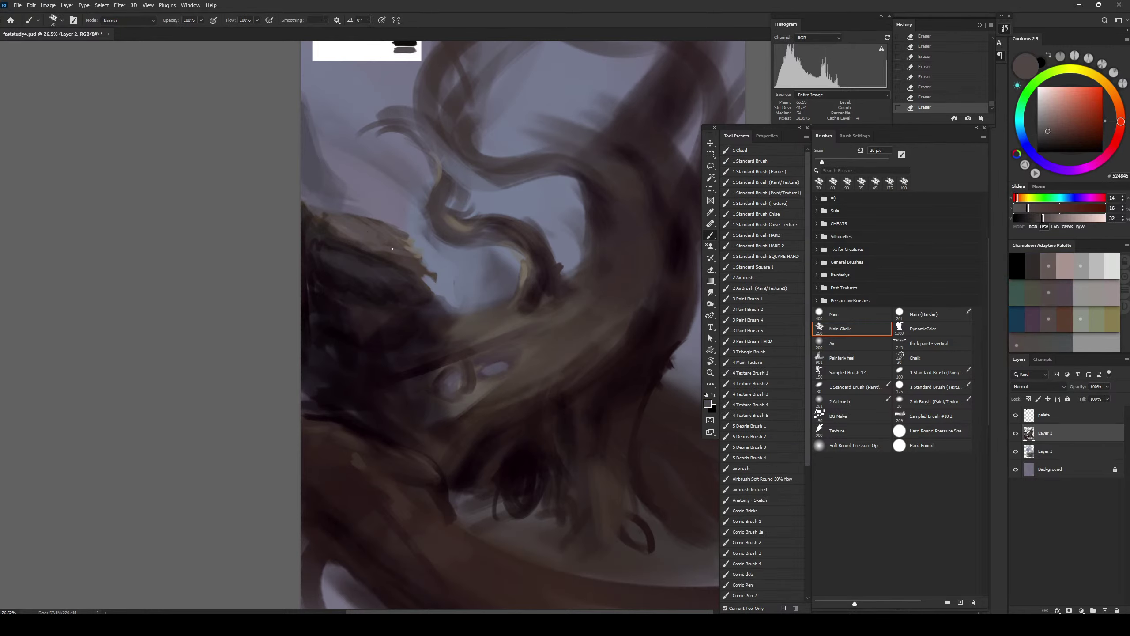
{"action": "left_click", "coordinate": [423, 251], "text": "alt"}
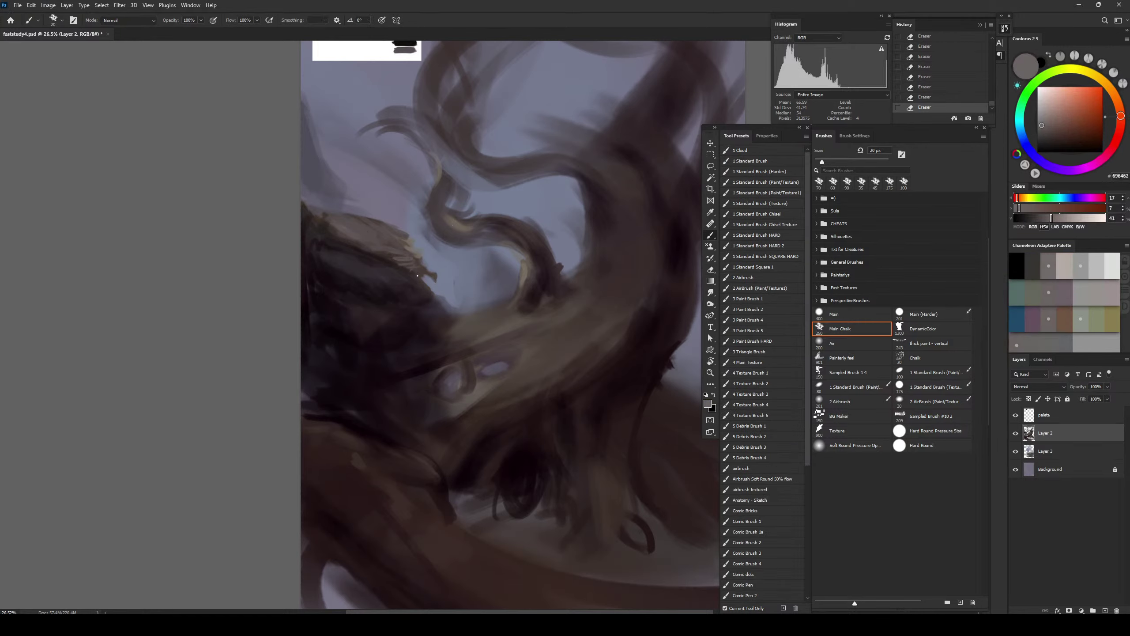
Save the painting, then flip the canvas horizontally to check the composition and flip it back
{"action": "key", "text": "z"}
{"action": "left_click_drag", "start_coordinate": [423, 282], "coordinate": [439, 262]}
{"action": "left_click_drag", "start_coordinate": [460, 260], "coordinate": [409, 275]}
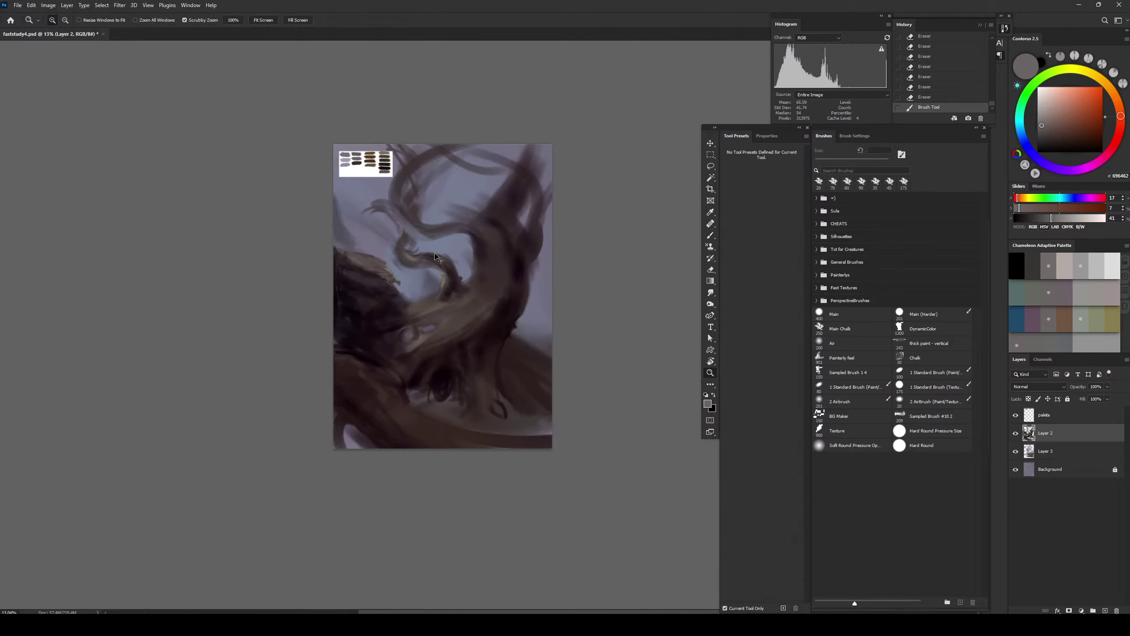
{"action": "key", "text": "ctrl+s"}
{"action": "key", "text": "ctrl+shift+h"}
{"action": "left_click_drag", "start_coordinate": [519, 250], "coordinate": [539, 237]}
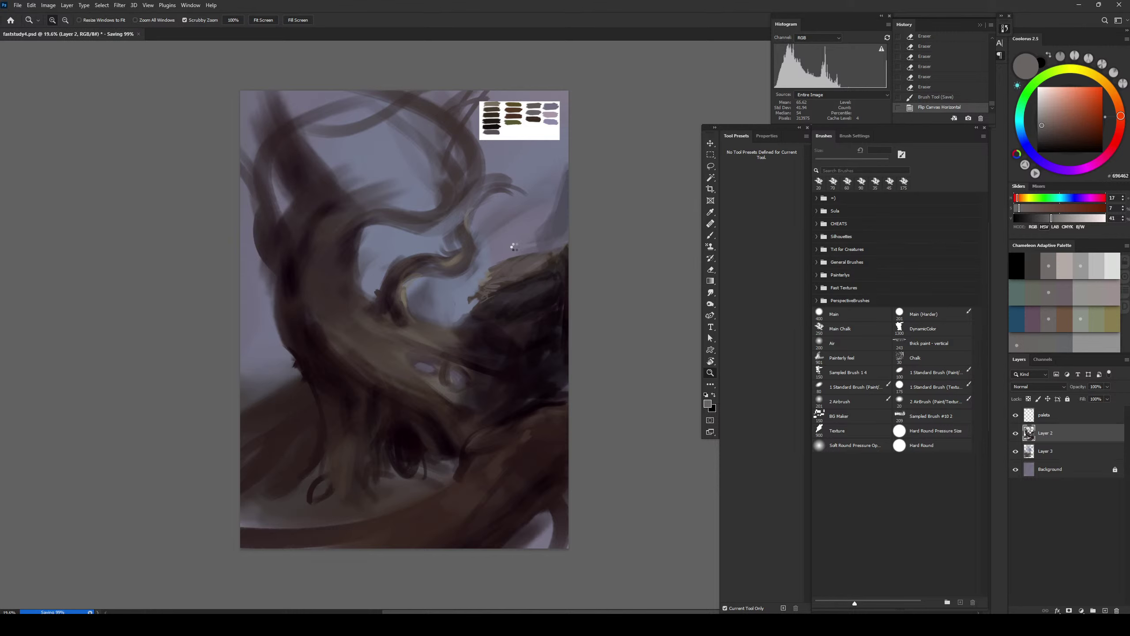
{"action": "key", "text": "h"}
Sample near-black from the trunk and darken the upper branch's underside and upper trunk with Main Chalk, enlarging from 175 to 400 px
{"action": "key", "text": "b"}
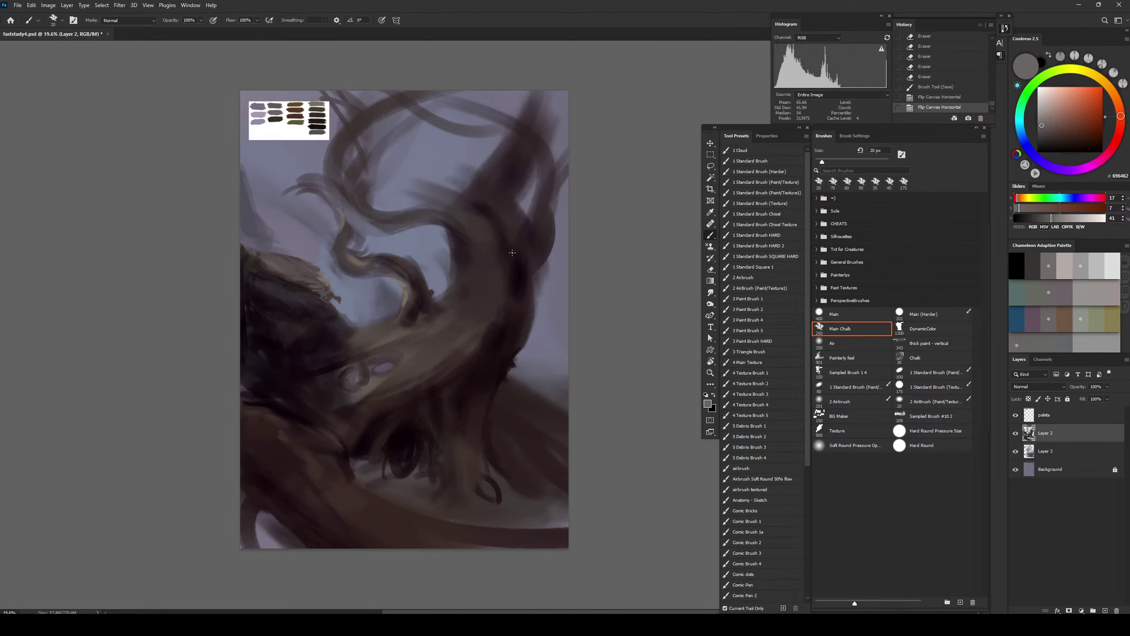
{"action": "left_click", "coordinate": [521, 285], "text": "alt"}
{"action": "key", "text": "bracketright"}
{"action": "key", "text": "bracketright"}
{"action": "key", "text": "bracketright"}
{"action": "key", "text": "bracketright"}
{"action": "key", "text": "bracketright"}
{"action": "key", "text": "bracketright"}
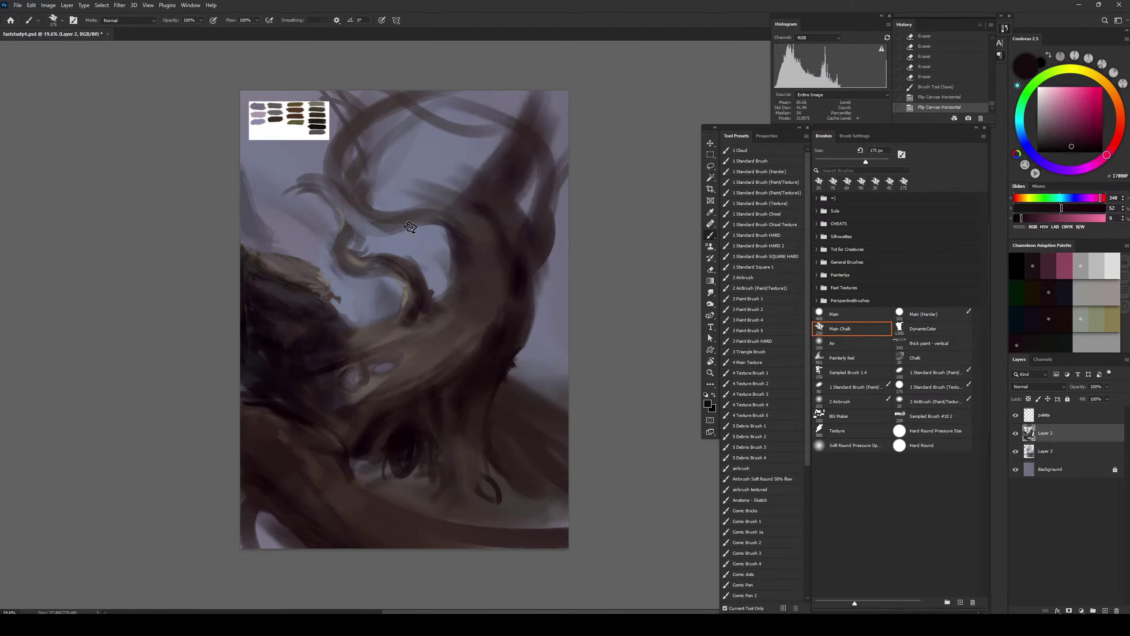
{"action": "left_click_drag", "start_coordinate": [384, 218], "coordinate": [463, 241]}
{"action": "mouse_move", "coordinate": [394, 224]}
{"action": "left_mouse_down"}
{"action": "mouse_move", "coordinate": [493, 263]}
{"action": "mouse_move", "coordinate": [487, 255]}
{"action": "mouse_move", "coordinate": [445, 233]}
{"action": "mouse_move", "coordinate": [486, 293]}
{"action": "mouse_move", "coordinate": [443, 240]}
{"action": "mouse_move", "coordinate": [394, 231]}
{"action": "mouse_move", "coordinate": [476, 267]}
{"action": "mouse_move", "coordinate": [425, 212]}
{"action": "mouse_move", "coordinate": [488, 259]}
{"action": "mouse_move", "coordinate": [395, 229]}
{"action": "mouse_move", "coordinate": [529, 278]}
{"action": "left_mouse_up"}
{"action": "key", "text": "bracketright"}
{"action": "key", "text": "bracketright"}
{"action": "key", "text": "bracketright"}
{"action": "key", "text": "bracketright"}
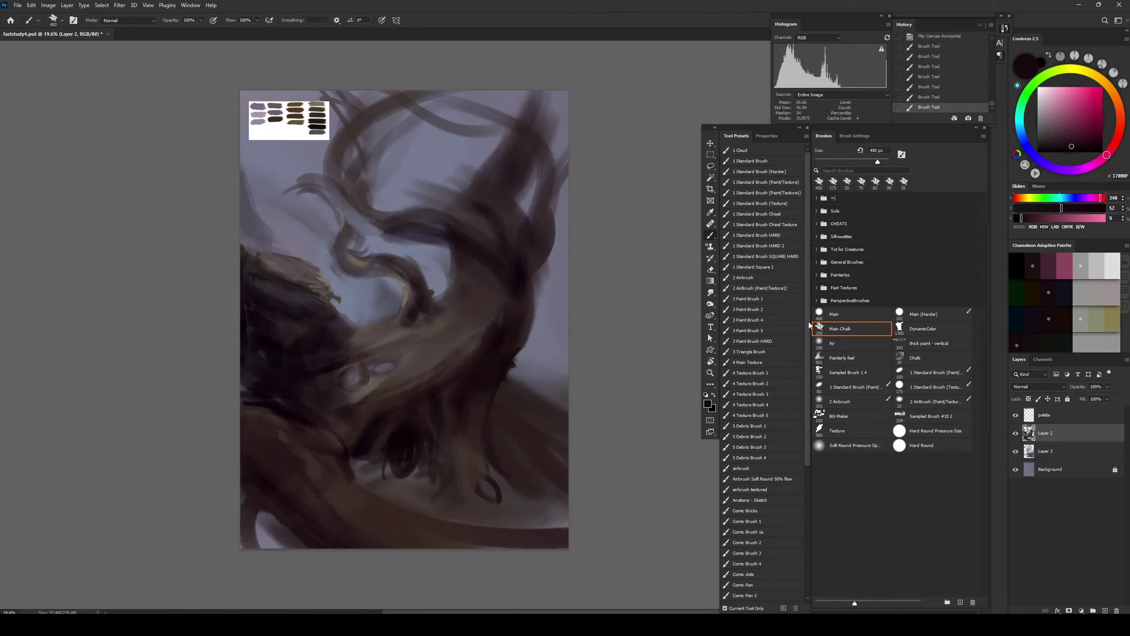
Switch to the Main brush at 100 px, mute a sampled trunk brown to saturation 9, and undo a test stroke on the trunk
{"action": "left_click", "coordinate": [829, 315]}
{"action": "key", "text": "bracketleft"}
{"action": "key", "text": "bracketleft"}
{"action": "key", "text": "bracketleft"}
{"action": "key", "text": "bracketleft"}
{"action": "key", "text": "bracketleft"}
{"action": "key", "text": "bracketleft"}
{"action": "key", "text": "bracketleft"}
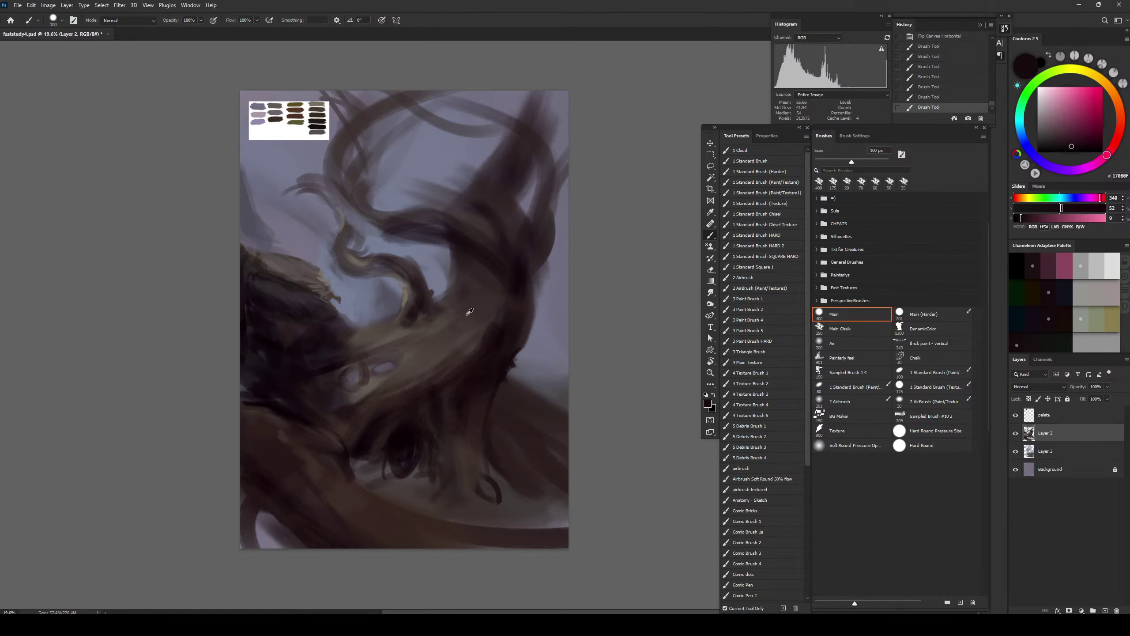
{"action": "left_click", "coordinate": [457, 338], "text": "alt"}
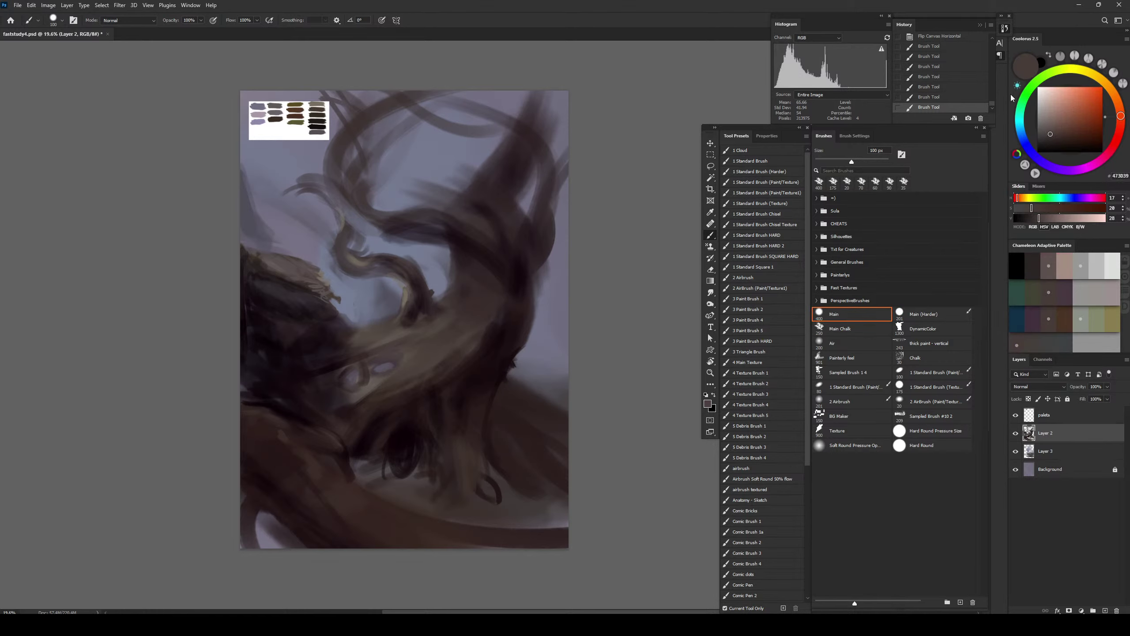
{"action": "left_click_drag", "start_coordinate": [1031, 208], "coordinate": [1022, 208]}
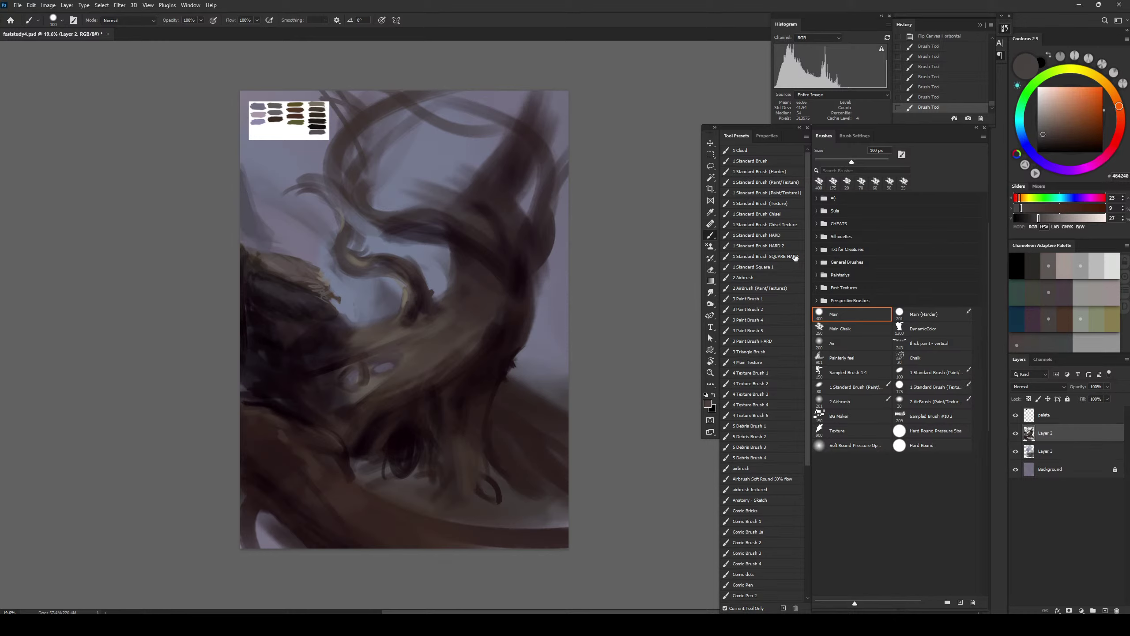
{"action": "left_click_drag", "start_coordinate": [454, 235], "coordinate": [511, 287]}
{"action": "key", "text": "ctrl+z"}
Paint muted grey-brown bark texture along the upper branch where it joins the trunk, using 45 to 90 px brush sizes
{"action": "key", "text": "bracketleft"}
{"action": "key", "text": "bracketleft"}
{"action": "key", "text": "bracketleft"}
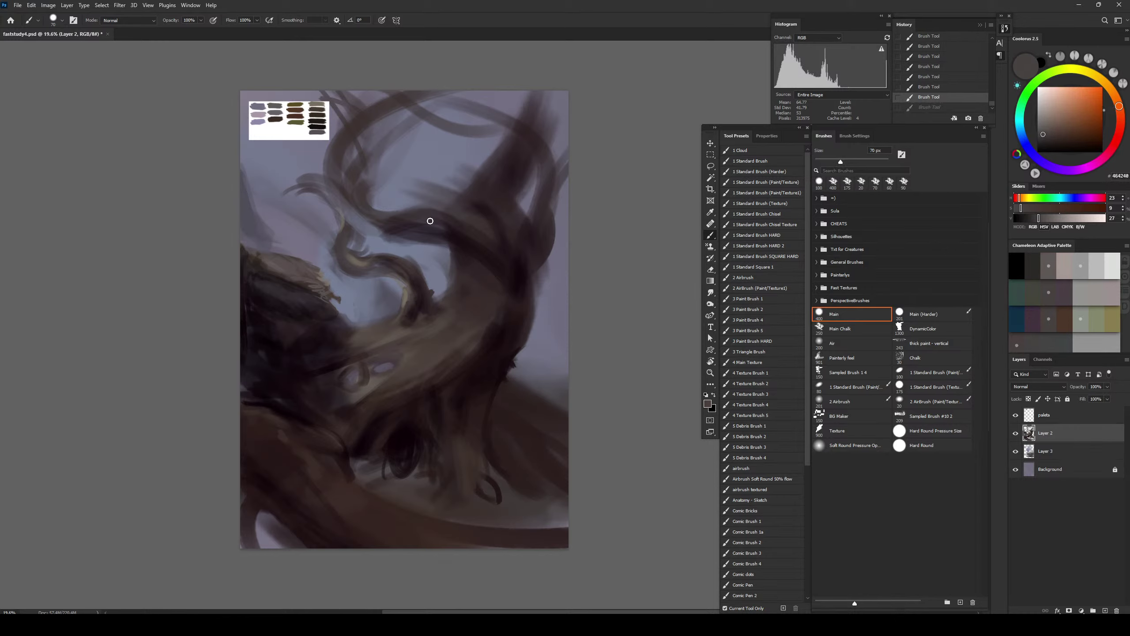
{"action": "left_click_drag", "start_coordinate": [438, 228], "coordinate": [427, 215]}
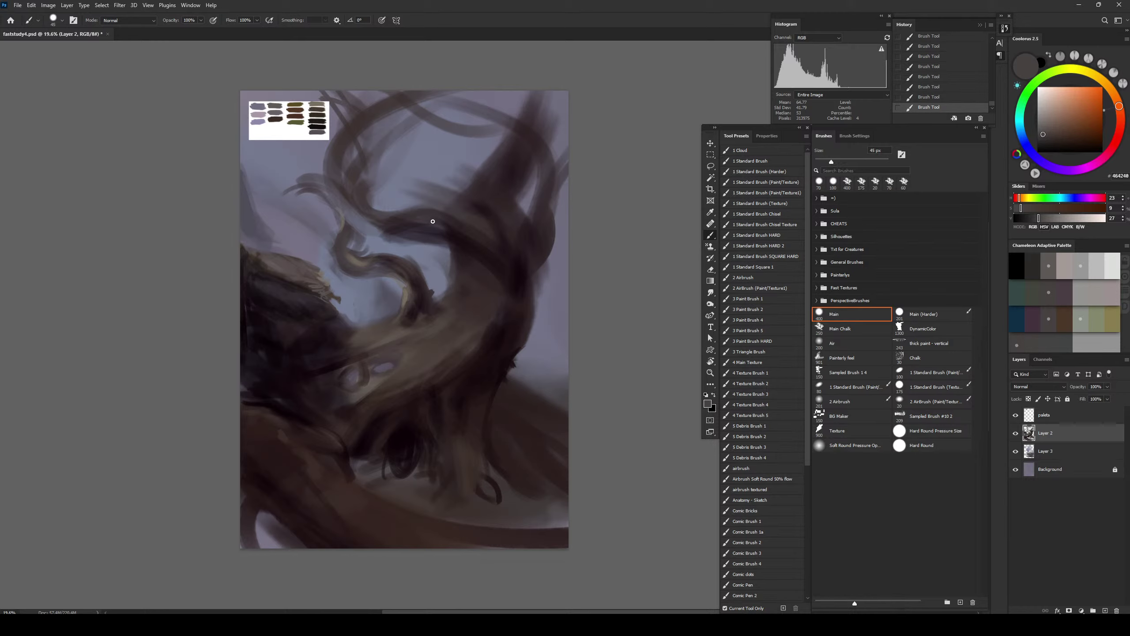
{"action": "key", "text": "bracketright"}
{"action": "key", "text": "bracketright"}
{"action": "key", "text": "bracketright"}
{"action": "key", "text": "bracketright"}
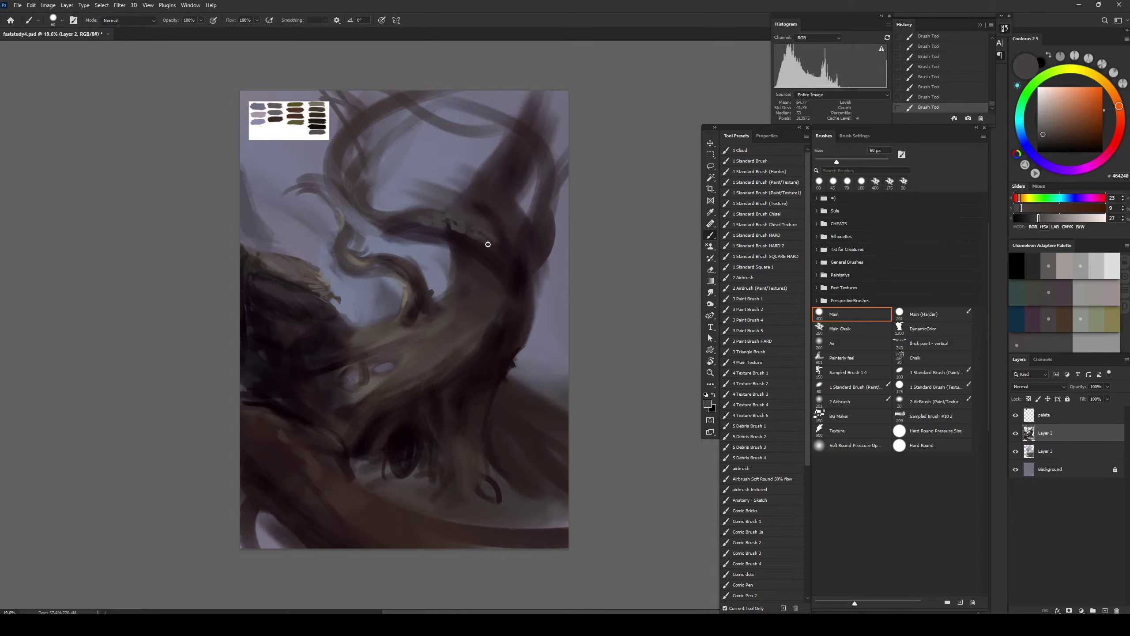
{"action": "key", "text": "bracketright"}
{"action": "key", "text": "bracketright"}
{"action": "key", "text": "bracketright"}
{"action": "left_click_drag", "start_coordinate": [450, 230], "coordinate": [491, 248]}
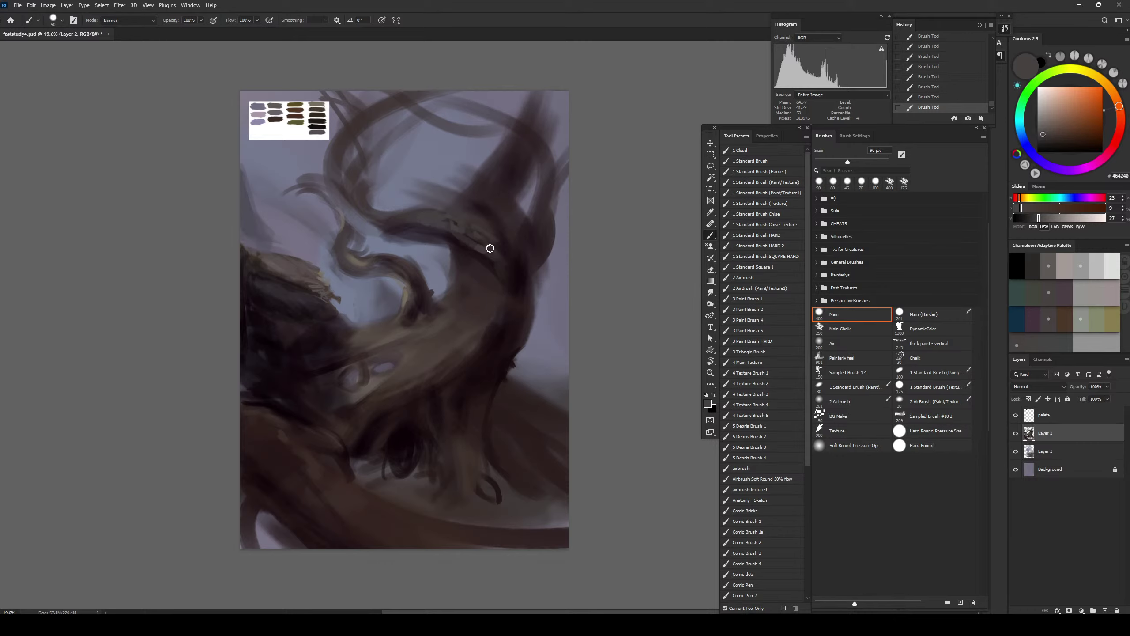
Sample dark purple from the branch and repaint the shadow along its underside with a 125 px brush
{"action": "left_click", "coordinate": [459, 236], "text": "alt"}
{"action": "key", "text": "bracketright"}
{"action": "key", "text": "bracketright"}
{"action": "key", "text": "bracketright"}
{"action": "key", "text": "bracketright"}
{"action": "mouse_move", "coordinate": [378, 218]}
{"action": "left_mouse_down"}
{"action": "mouse_move", "coordinate": [411, 219]}
{"action": "mouse_move", "coordinate": [397, 222]}
{"action": "mouse_move", "coordinate": [421, 222]}
{"action": "left_mouse_up"}
{"action": "key", "text": "ctrl+z"}
{"action": "key", "text": "bracketright"}
{"action": "key", "text": "bracketright"}
{"action": "key", "text": "bracketright"}
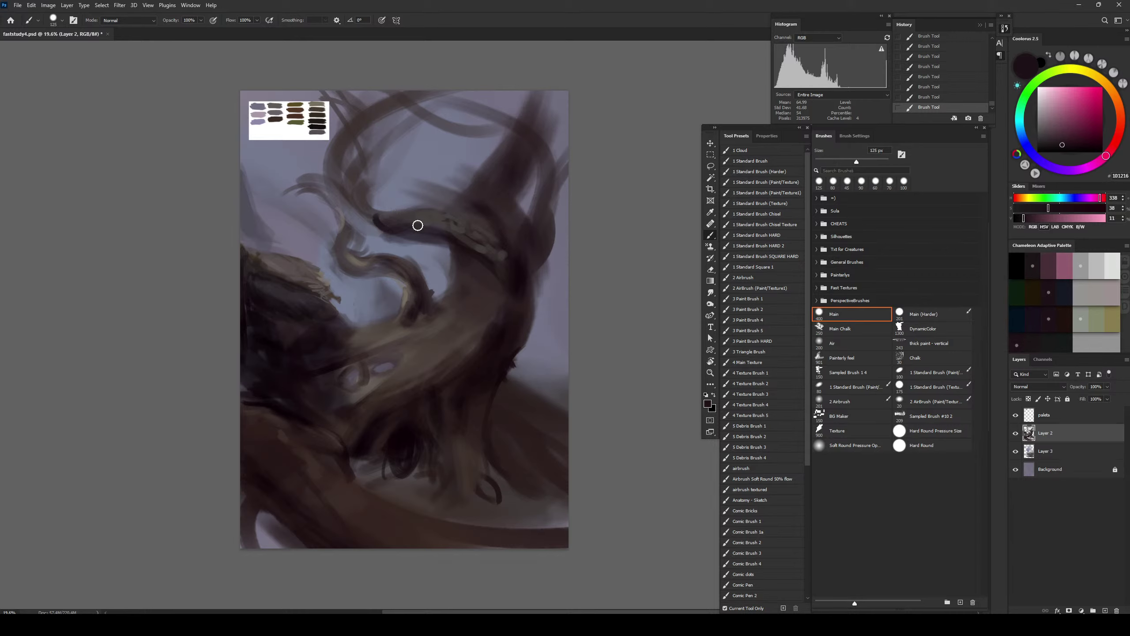
Sample lighter brown from the small curling branch and highlight the upper branch's top edge, starting at 60 px
{"action": "left_click", "coordinate": [407, 299], "text": "alt"}
{"action": "key", "text": "bracketleft"}
{"action": "key", "text": "bracketleft"}
{"action": "key", "text": "bracketleft"}
{"action": "key", "text": "bracketleft"}
{"action": "key", "text": "bracketleft"}
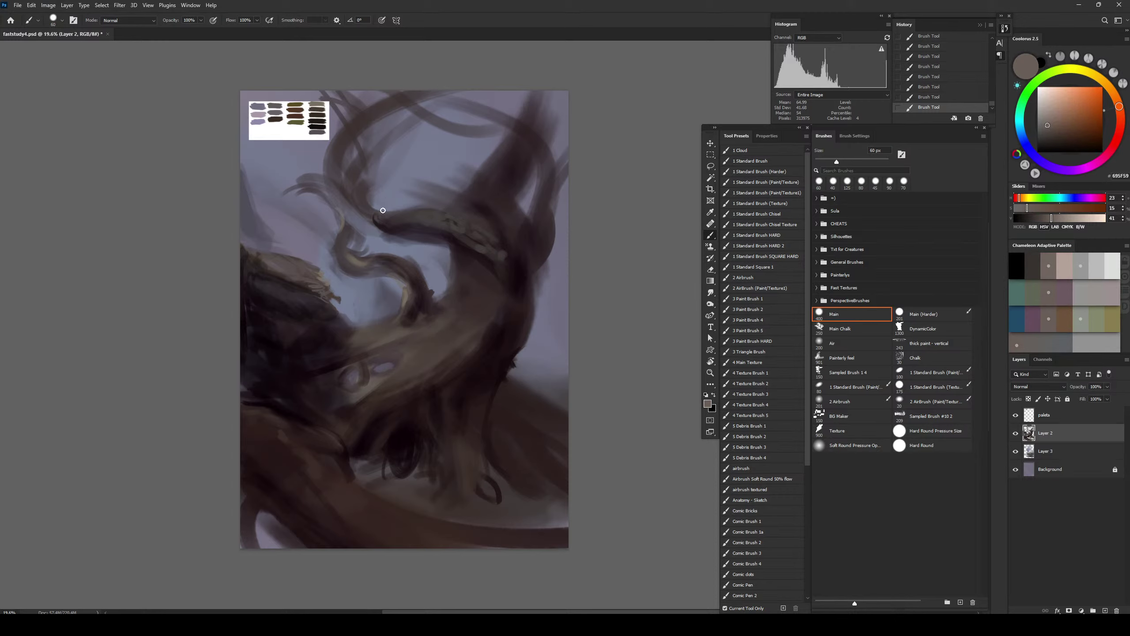
{"action": "left_click_drag", "start_coordinate": [394, 214], "coordinate": [422, 222]}
{"action": "key", "text": "bracketright"}
{"action": "key", "text": "bracketright"}
{"action": "key", "text": "bracketright"}
Sample dark purple from the upper branch and define the trunk's inner contour below it with a 60 px brush
{"action": "left_click", "coordinate": [399, 227], "text": "alt"}
{"action": "key", "text": "bracketleft"}
{"action": "key", "text": "bracketleft"}
{"action": "key", "text": "bracketleft"}
{"action": "key", "text": "bracketleft"}
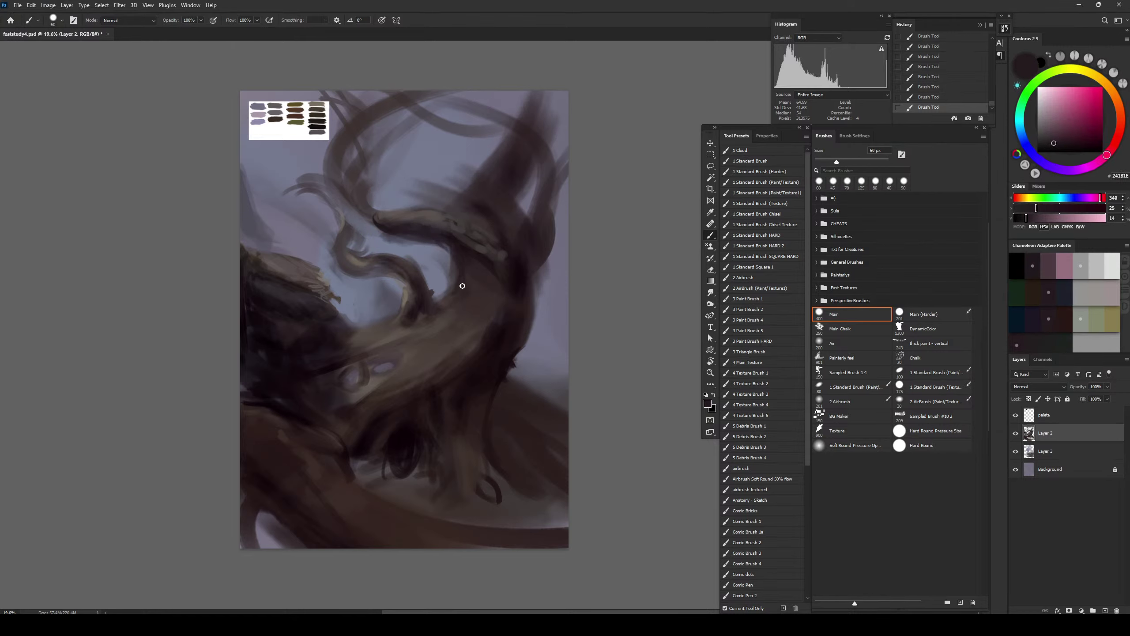
Sample browns from the branch joint and paint fine lines along the trunk's inner edge with a 40 px brush
{"action": "left_click", "coordinate": [484, 231], "text": "alt"}
{"action": "key", "text": "bracketleft"}
{"action": "key", "text": "bracketleft"}
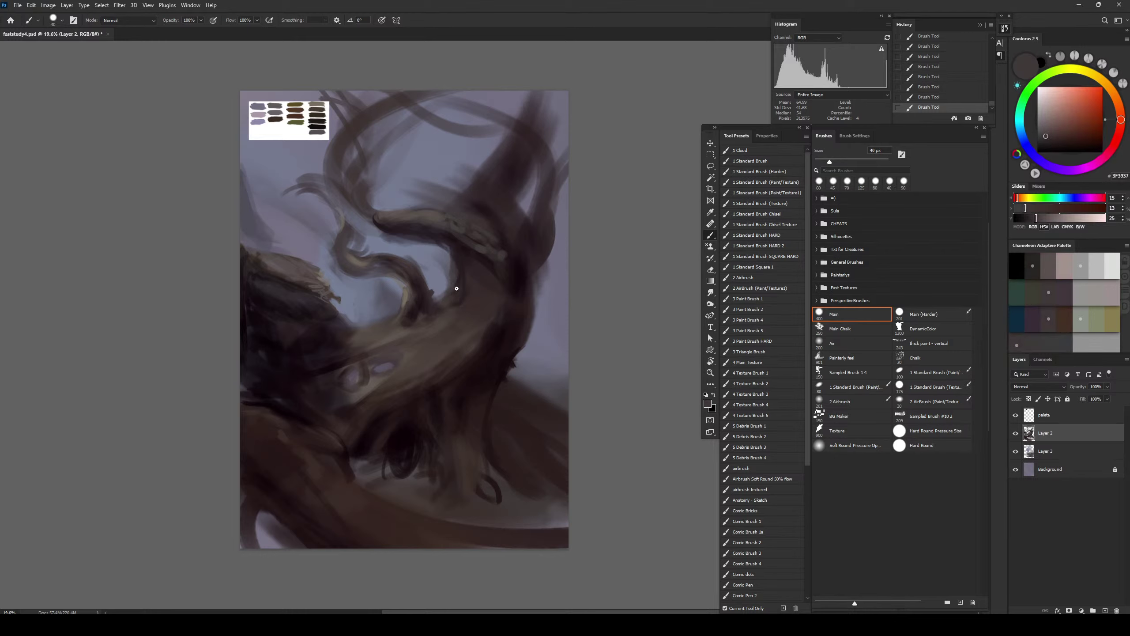
{"action": "left_click", "coordinate": [463, 249], "text": "alt"}
{"action": "key", "text": "bracketleft"}
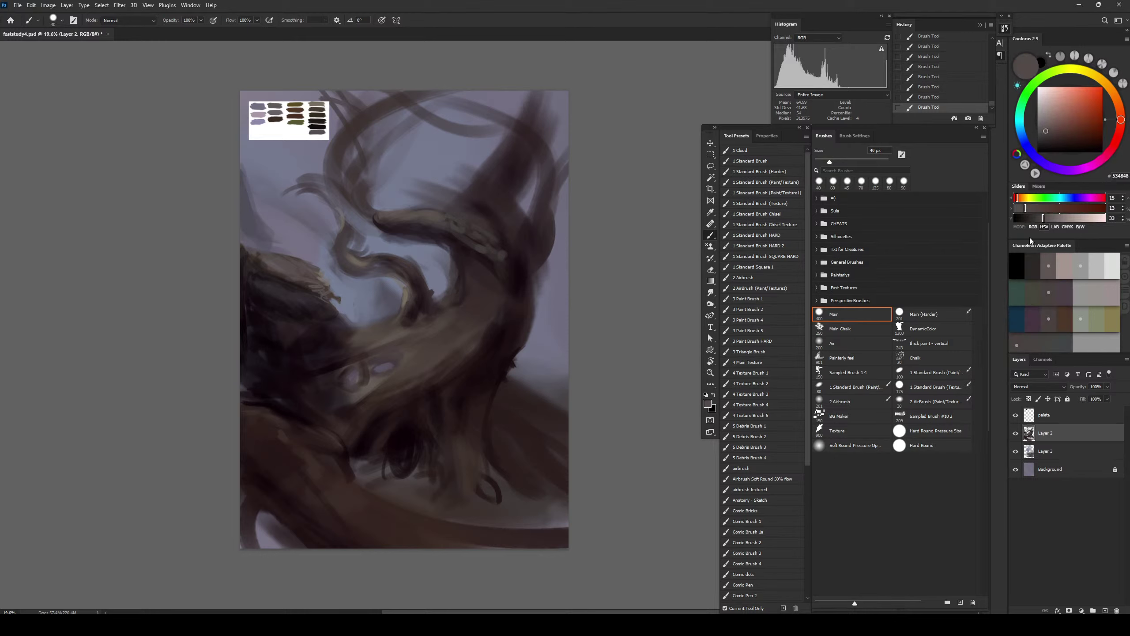
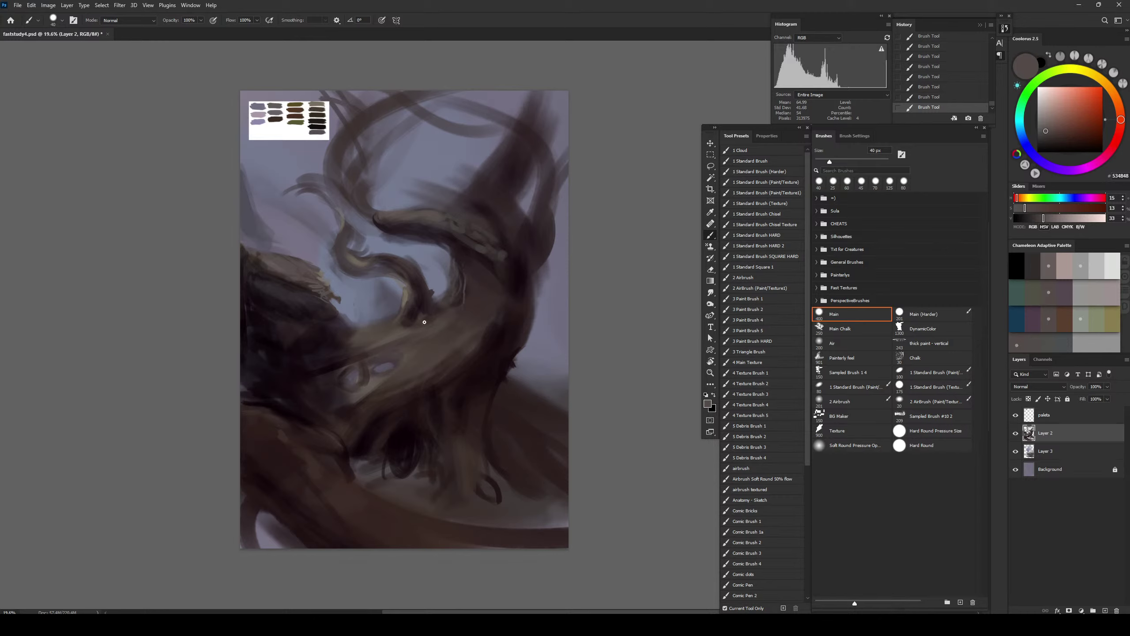
Sample dark purple from the upper branch and paint vertical bark shadows inside the trunk with a 60 px brush
{"action": "left_click", "coordinate": [454, 234], "text": "alt"}
{"action": "key", "text": "bracketright"}
{"action": "key", "text": "bracketright"}
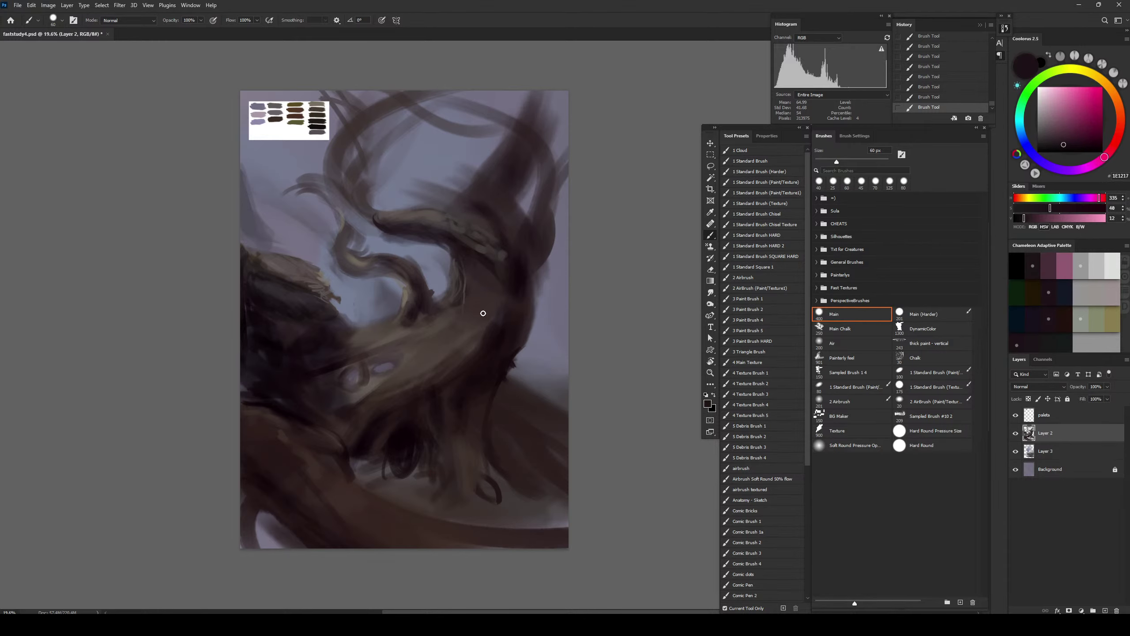
{"action": "left_click_drag", "start_coordinate": [483, 313], "coordinate": [481, 284]}
{"action": "key", "text": "bracketleft"}
{"action": "key", "text": "bracketleft"}
Sample near-black from the trunk and deepen the shadows above the branch joint and down the trunk, enlarging from 80 to 200 px
{"action": "left_click", "coordinate": [517, 259], "text": "alt"}
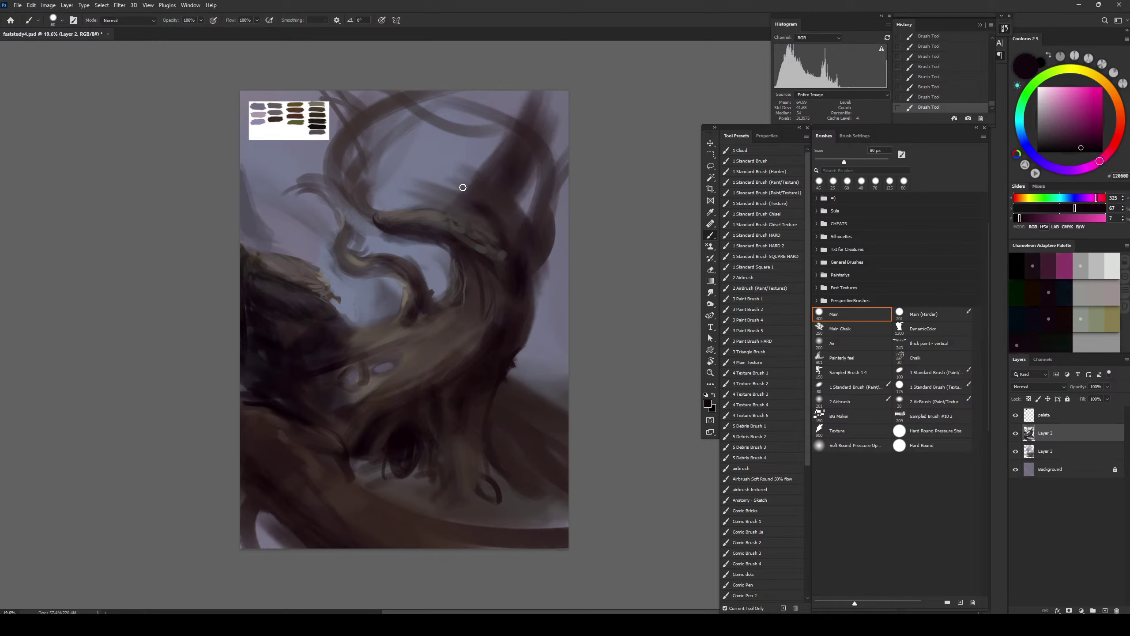
{"action": "mouse_move", "coordinate": [459, 207]}
{"action": "left_mouse_down"}
{"action": "mouse_move", "coordinate": [497, 231]}
{"action": "mouse_move", "coordinate": [481, 244]}
{"action": "mouse_move", "coordinate": [492, 237]}
{"action": "mouse_move", "coordinate": [483, 222]}
{"action": "mouse_move", "coordinate": [454, 208]}
{"action": "left_mouse_up"}
{"action": "key", "text": "bracketright"}
{"action": "key", "text": "bracketright"}
{"action": "key", "text": "bracketright"}
{"action": "key", "text": "bracketright"}
{"action": "key", "text": "bracketright"}
{"action": "key", "text": "bracketright"}
{"action": "key", "text": "bracketright"}
{"action": "key", "text": "bracketright"}
{"action": "key", "text": "bracketright"}
{"action": "key", "text": "bracketleft"}
{"action": "key", "text": "bracketright"}
{"action": "key", "text": "bracketright"}
{"action": "mouse_move", "coordinate": [517, 181]}
{"action": "left_mouse_down"}
{"action": "mouse_move", "coordinate": [510, 204]}
{"action": "mouse_move", "coordinate": [513, 165]}
{"action": "mouse_move", "coordinate": [560, 180]}
{"action": "mouse_move", "coordinate": [487, 208]}
{"action": "mouse_move", "coordinate": [523, 232]}
{"action": "mouse_move", "coordinate": [533, 265]}
{"action": "left_mouse_up"}
{"action": "key", "text": "bracketright"}
{"action": "key", "text": "bracketright"}
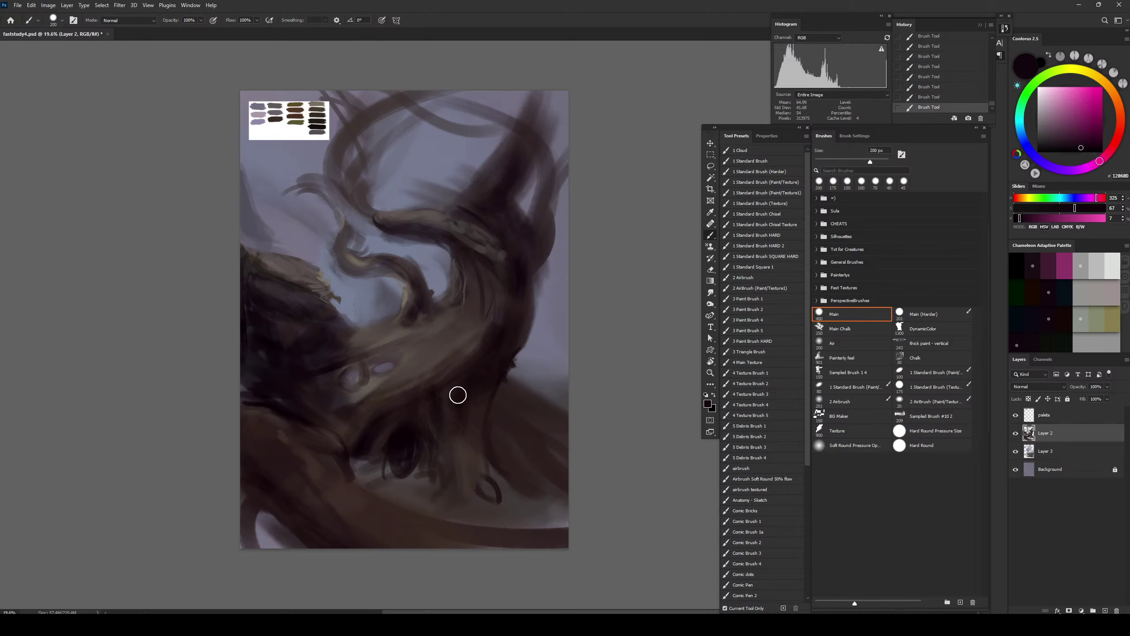
Sample lighter browns from the branches and paint short curved highlights on the middle of the trunk with a 50 px brush
{"action": "left_click", "coordinate": [462, 227], "text": "alt"}
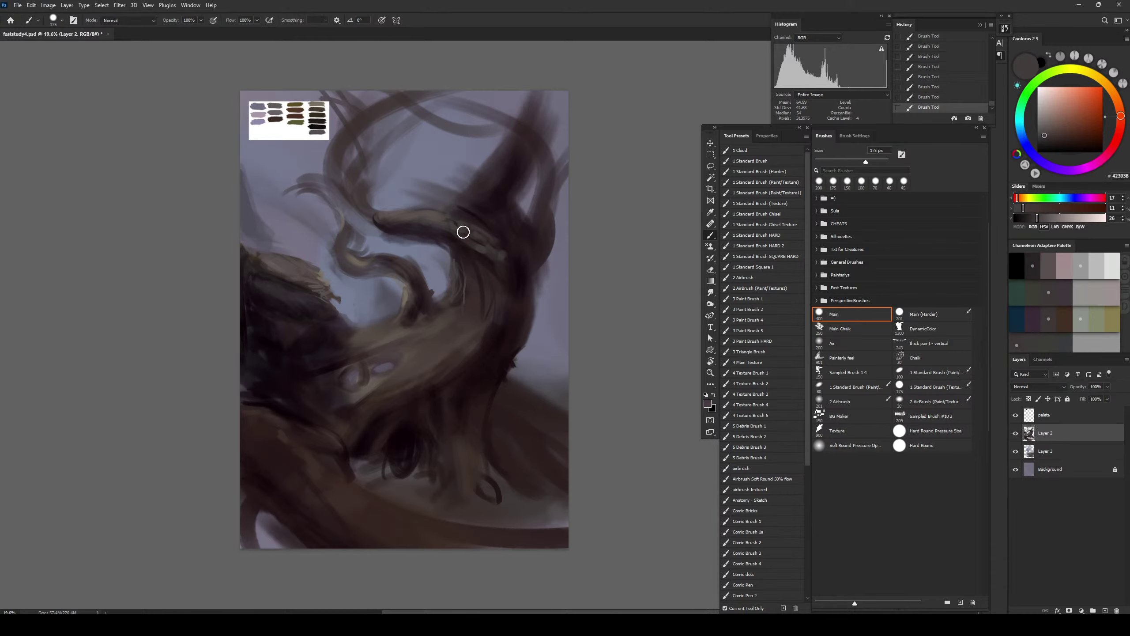
{"action": "key", "text": "bracketleft"}
{"action": "key", "text": "bracketleft"}
{"action": "key", "text": "bracketleft"}
{"action": "key", "text": "bracketleft"}
{"action": "key", "text": "bracketleft"}
{"action": "key", "text": "bracketleft"}
{"action": "key", "text": "bracketleft"}
{"action": "left_click", "coordinate": [405, 300], "text": "alt"}
{"action": "key", "text": "bracketleft"}
{"action": "key", "text": "bracketright"}
{"action": "left_click_drag", "start_coordinate": [470, 325], "coordinate": [473, 327]}
{"action": "key", "text": "bracketright"}
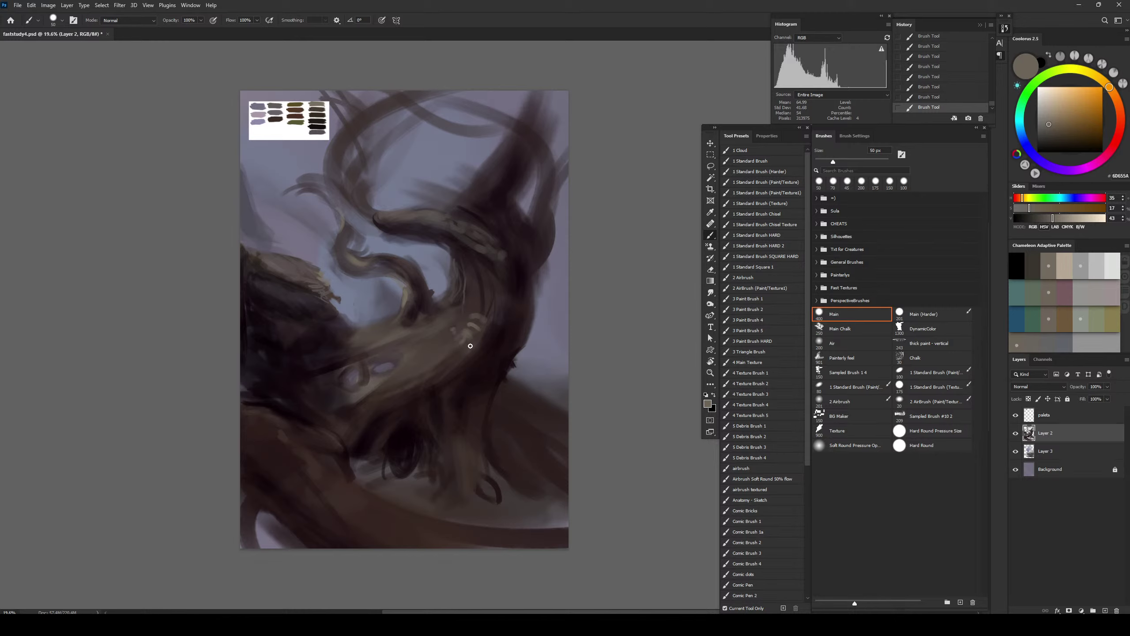
Sample tones from the branch and the base shadow and rework the area around the hollow at the trunk's base with a 200 px brush
{"action": "key", "text": "bracketright"}
{"action": "key", "text": "bracketright"}
{"action": "key", "text": "bracketright"}
{"action": "key", "text": "bracketright"}
{"action": "key", "text": "bracketright"}
{"action": "left_click", "coordinate": [426, 351], "text": "alt"}
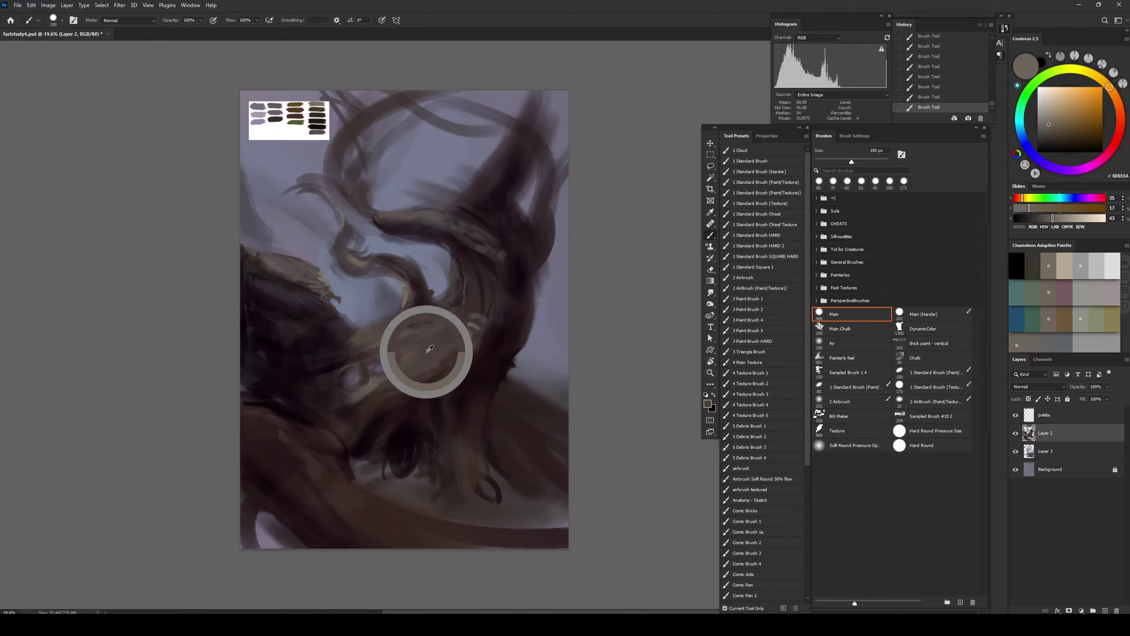
{"action": "key", "text": "bracketright"}
{"action": "key", "text": "bracketright"}
{"action": "key", "text": "bracketright"}
{"action": "key", "text": "bracketright"}
{"action": "left_click_drag", "start_coordinate": [416, 404], "coordinate": [370, 475]}
{"action": "key", "text": "ctrl+z"}
{"action": "left_click", "coordinate": [375, 431], "text": "alt"}
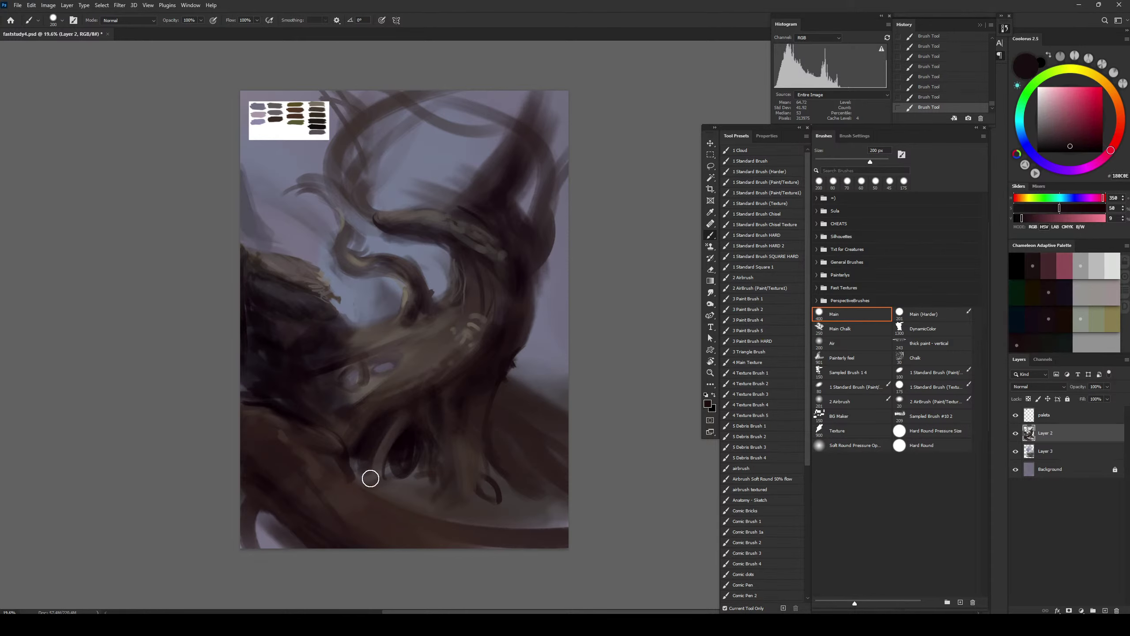
{"action": "left_click", "coordinate": [384, 438], "text": "alt"}
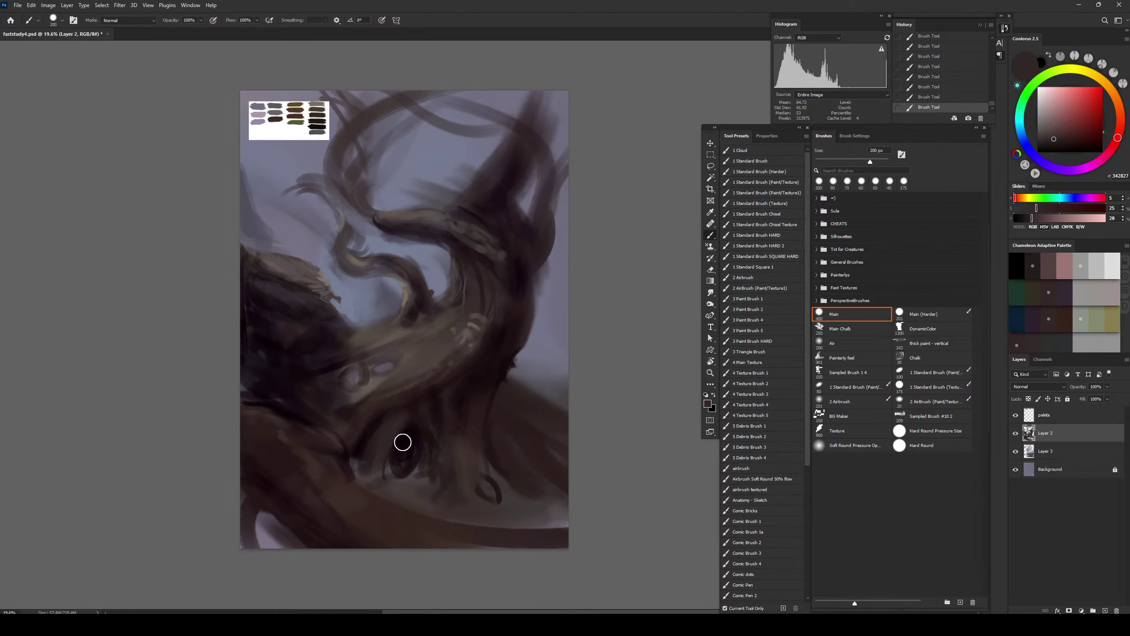
Sample muted brown from the upper branch and paint fine lines around the hollow's opening with a 45 px brush
{"action": "left_click", "coordinate": [478, 248], "text": "alt"}
{"action": "key", "text": "["}
{"action": "key", "text": "["}
{"action": "key", "text": "["}
{"action": "key", "text": "["}
{"action": "key", "text": "["}
{"action": "key", "text": "["}
{"action": "key", "text": "["}
{"action": "key", "text": "["}
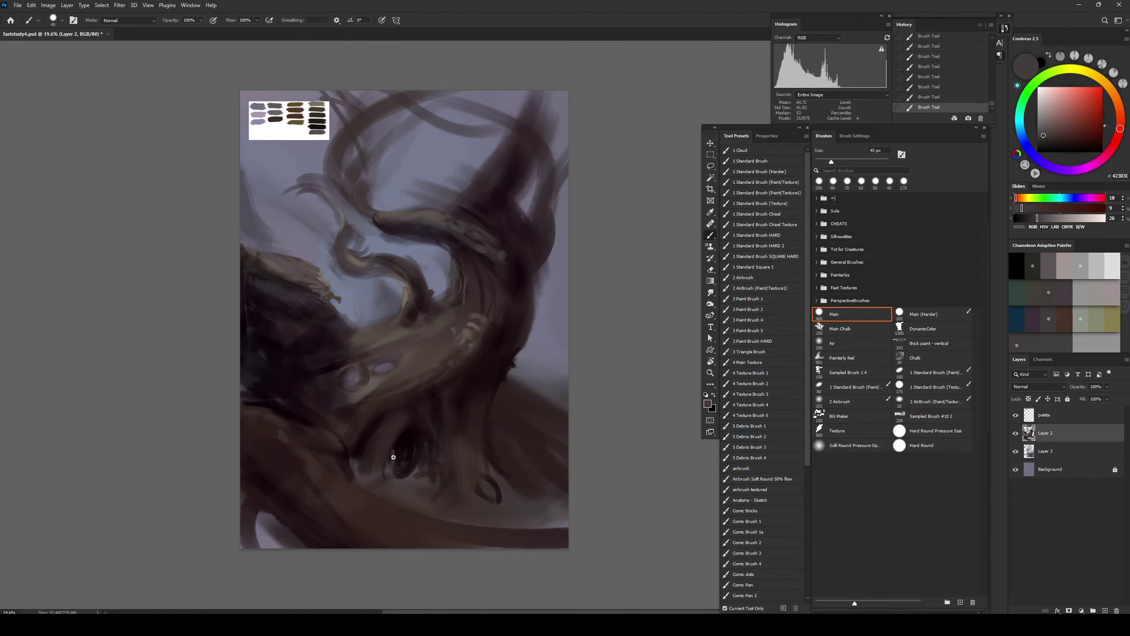
Sample near-black from the hollow and darken its opening, enlarging the brush from 90 to 125 px
{"action": "left_click", "coordinate": [399, 446], "text": "alt"}
{"action": "key", "text": "bracketright"}
{"action": "key", "text": "bracketright"}
{"action": "key", "text": "bracketright"}
{"action": "key", "text": "bracketright"}
{"action": "key", "text": "bracketright"}
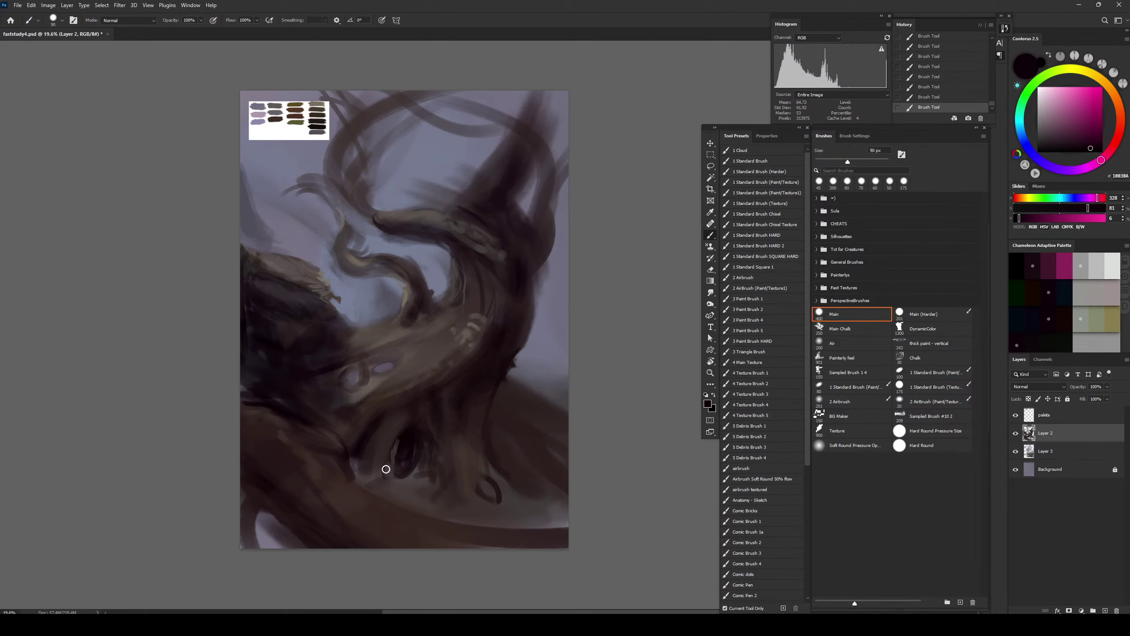
{"action": "left_click_drag", "start_coordinate": [409, 477], "coordinate": [396, 466]}
{"action": "key", "text": "bracketright"}
{"action": "key", "text": "bracketright"}
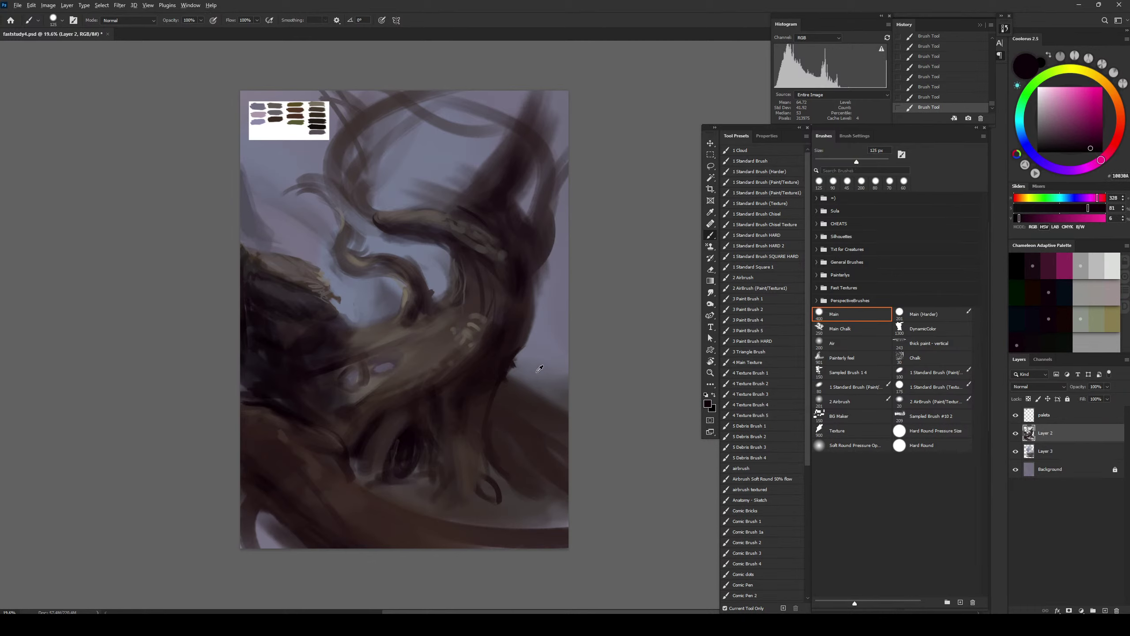
Sample muted brown from the branch and near-black from the hollow, and define the ring inside the opening with a 60 px brush
{"action": "left_click", "coordinate": [481, 248], "text": "alt"}
{"action": "key", "text": "bracketleft"}
{"action": "key", "text": "bracketleft"}
{"action": "key", "text": "bracketleft"}
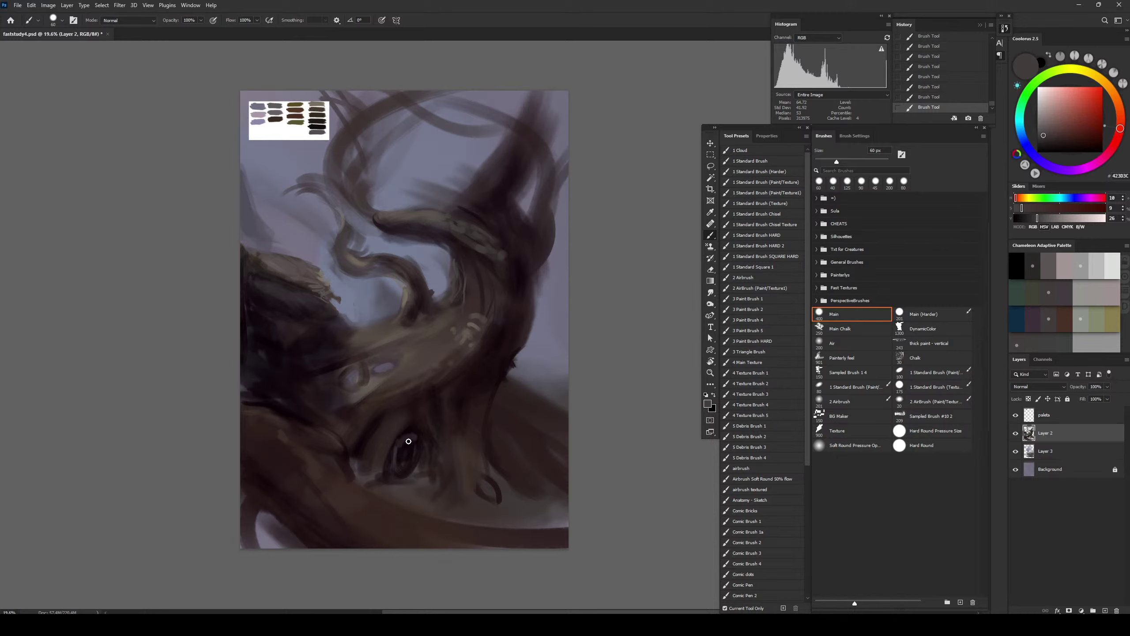
{"action": "left_click", "coordinate": [407, 447], "text": "alt"}
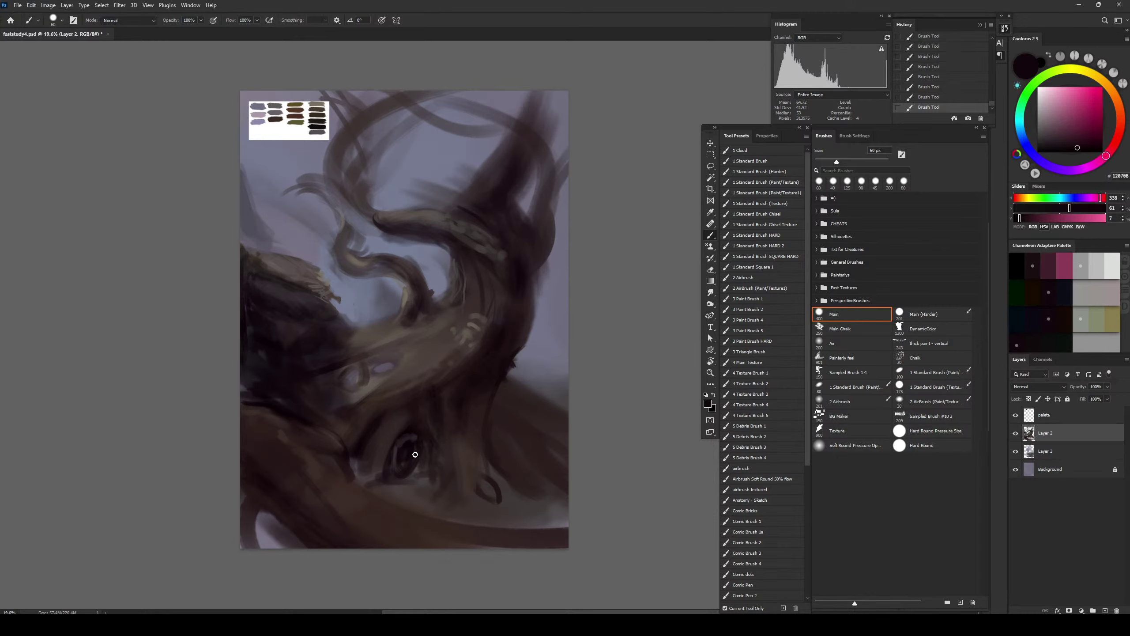
Sample dark browns beside the hollow and deepen the shadows around its outer rim, enlarging the brush from 50 to 400 px
{"action": "left_click", "coordinate": [366, 444], "text": "alt"}
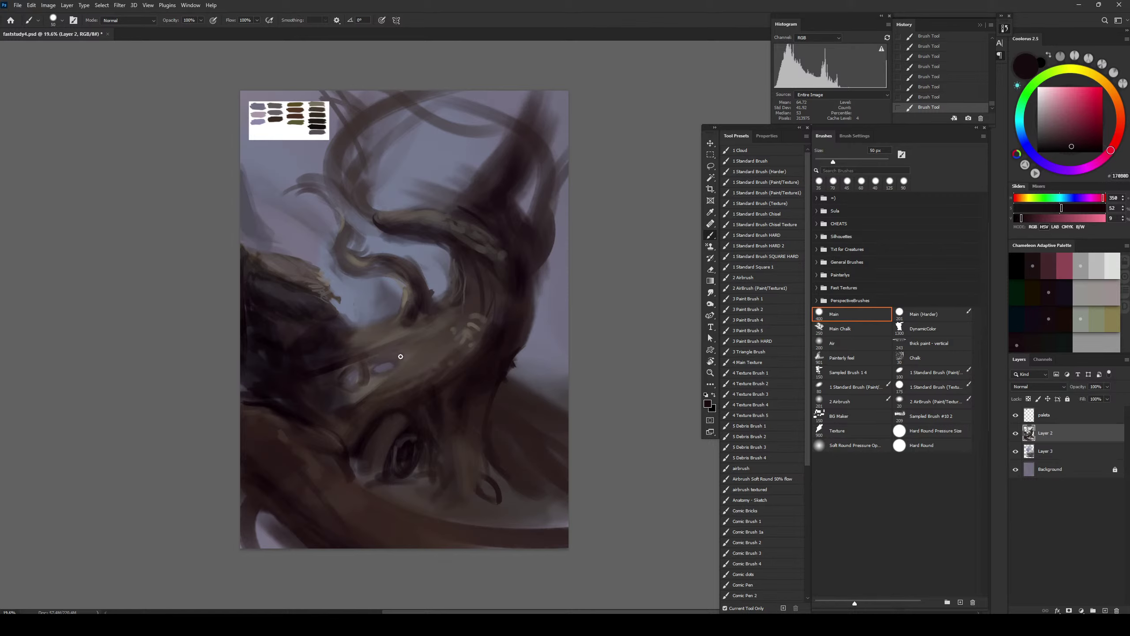
{"action": "left_click", "coordinate": [380, 429], "text": "alt"}
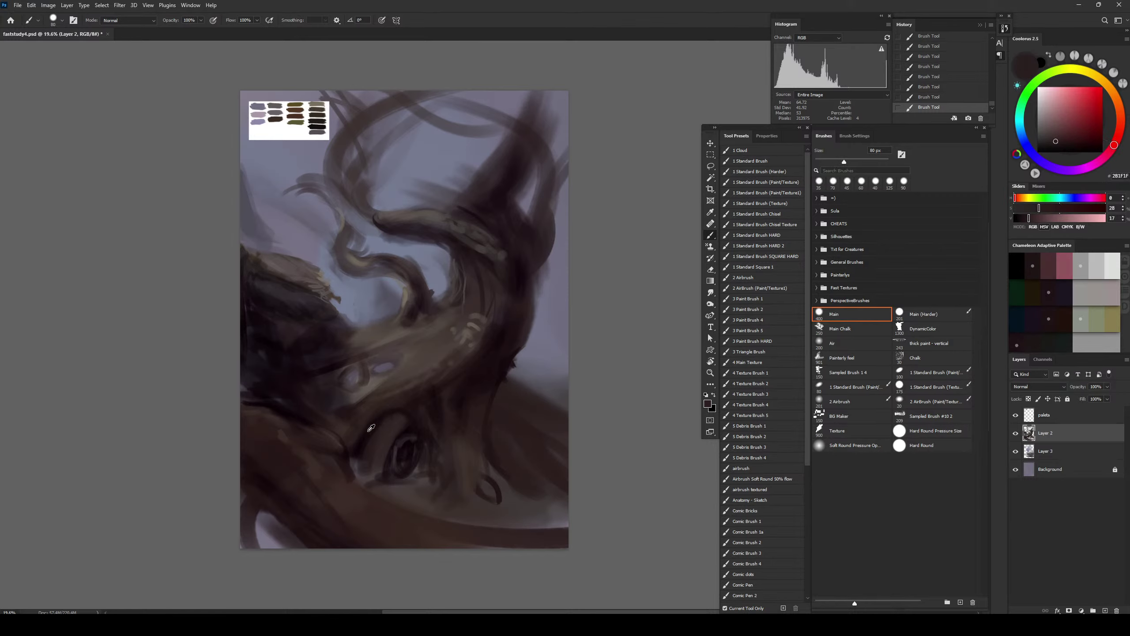
{"action": "left_click", "coordinate": [358, 448], "text": "alt"}
{"action": "key", "text": "bracketright"}
{"action": "key", "text": "bracketright"}
{"action": "key", "text": "bracketright"}
{"action": "key", "text": "bracketright"}
{"action": "key", "text": "bracketright"}
{"action": "key", "text": "bracketright"}
{"action": "key", "text": "bracketright"}
{"action": "key", "text": "bracketright"}
{"action": "key", "text": "bracketright"}
Lasso the large foreground root across the lower painting, save the file, and cut and paste the root in place onto its own layer
{"action": "key", "text": "l"}
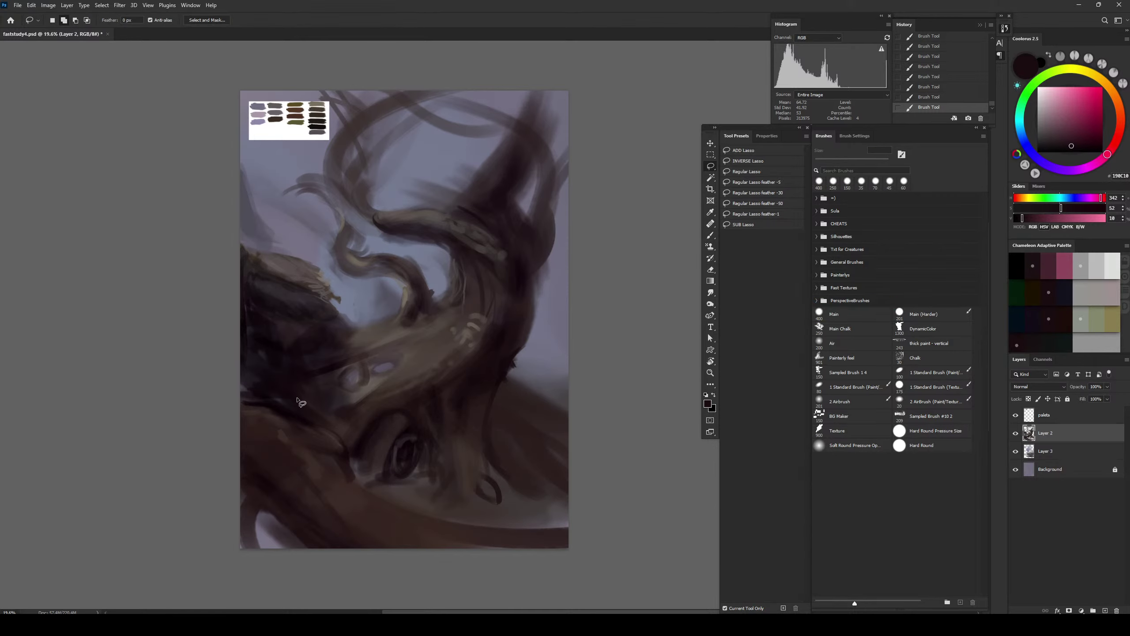
{"action": "mouse_move", "coordinate": [240, 396]}
{"action": "left_mouse_down"}
{"action": "mouse_move", "coordinate": [337, 434]}
{"action": "mouse_move", "coordinate": [362, 482]}
{"action": "mouse_move", "coordinate": [453, 521]}
{"action": "mouse_move", "coordinate": [572, 517]}
{"action": "mouse_move", "coordinate": [610, 571]}
{"action": "mouse_move", "coordinate": [409, 601]}
{"action": "mouse_move", "coordinate": [171, 602]}
{"action": "left_mouse_up"}
{"action": "key", "text": "ctrl+s"}
{"action": "key", "text": "ctrl+x"}
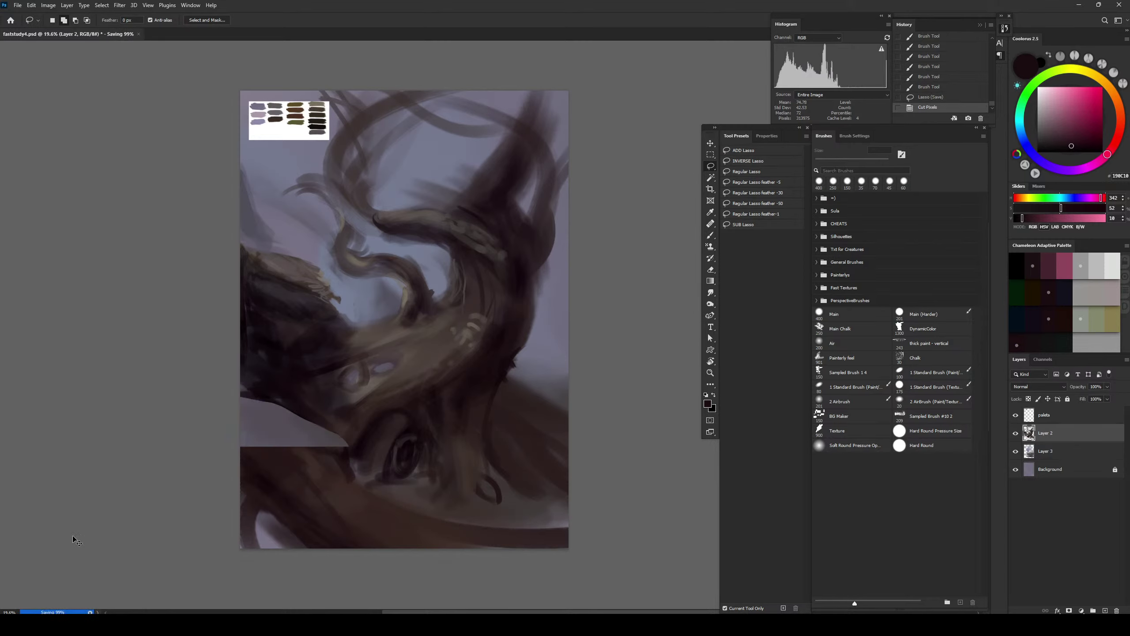
{"action": "key", "text": "ctrl+shift+v"}
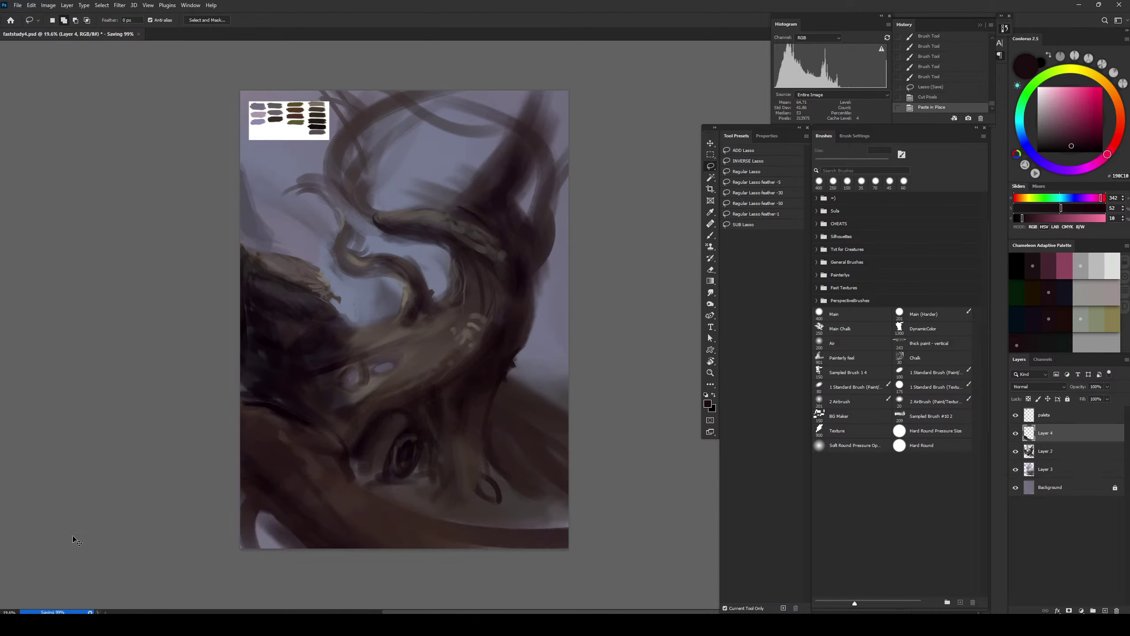
Return to Layer 2, sample brown from the main branch and paint above the hollow with a 200 px brush
{"action": "left_click", "coordinate": [1064, 459]}
{"action": "key", "text": "b"}
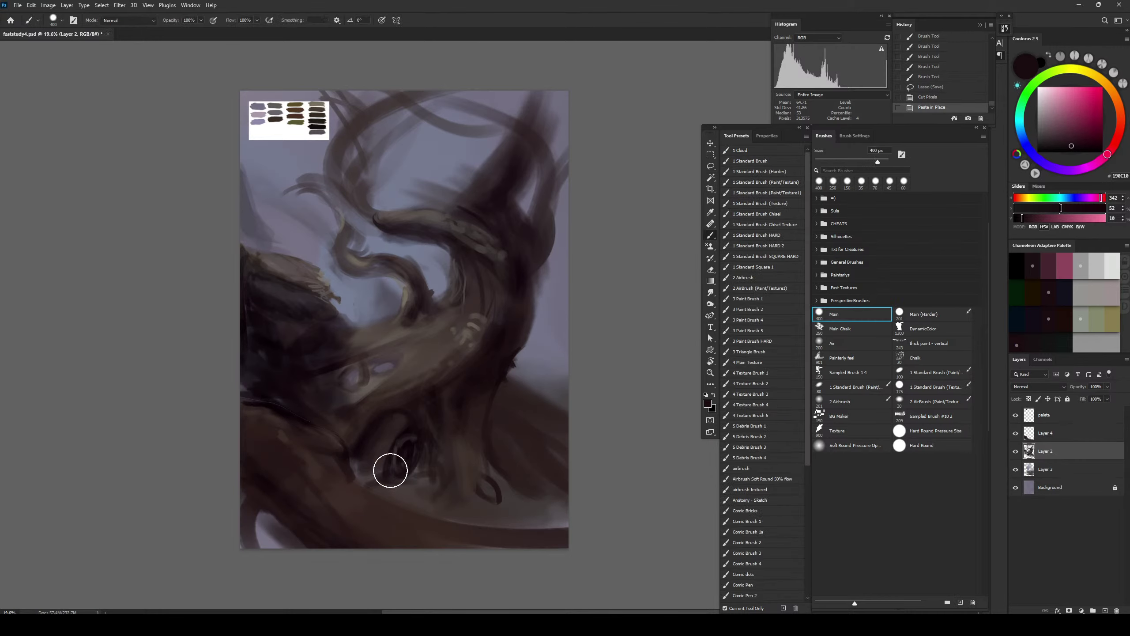
{"action": "left_click", "coordinate": [445, 347], "text": "alt"}
{"action": "key", "text": "bracketleft"}
{"action": "key", "text": "bracketleft"}
{"action": "key", "text": "bracketleft"}
{"action": "key", "text": "bracketleft"}
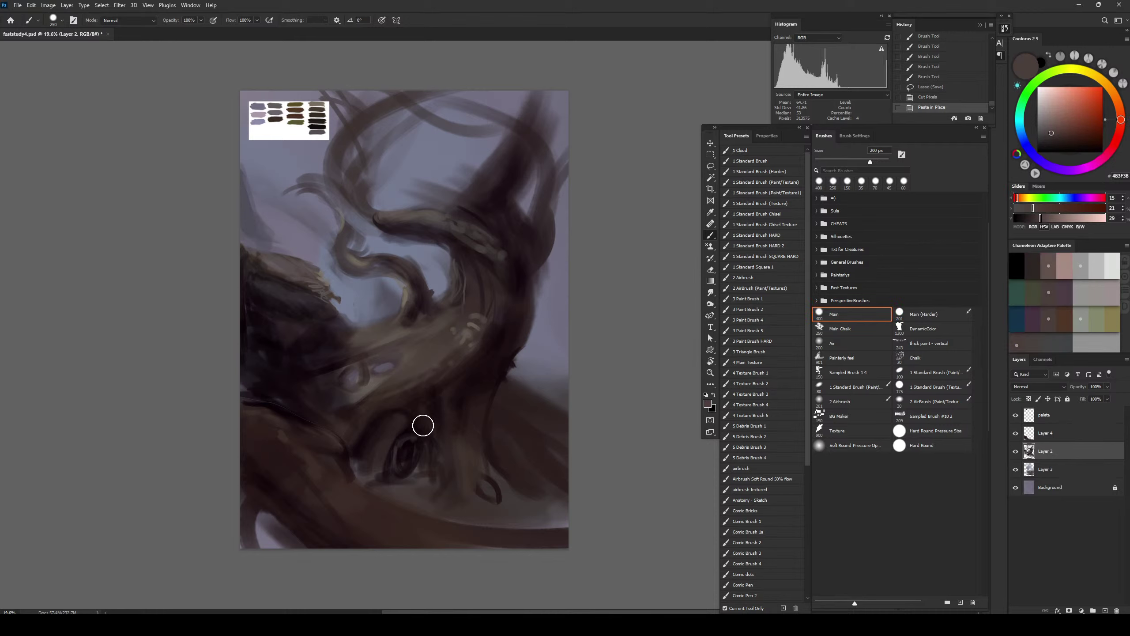
{"action": "mouse_move", "coordinate": [417, 420]}
{"action": "left_mouse_down"}
{"action": "mouse_move", "coordinate": [376, 473]}
{"action": "mouse_move", "coordinate": [371, 503]}
{"action": "mouse_move", "coordinate": [405, 420]}
{"action": "left_mouse_up"}
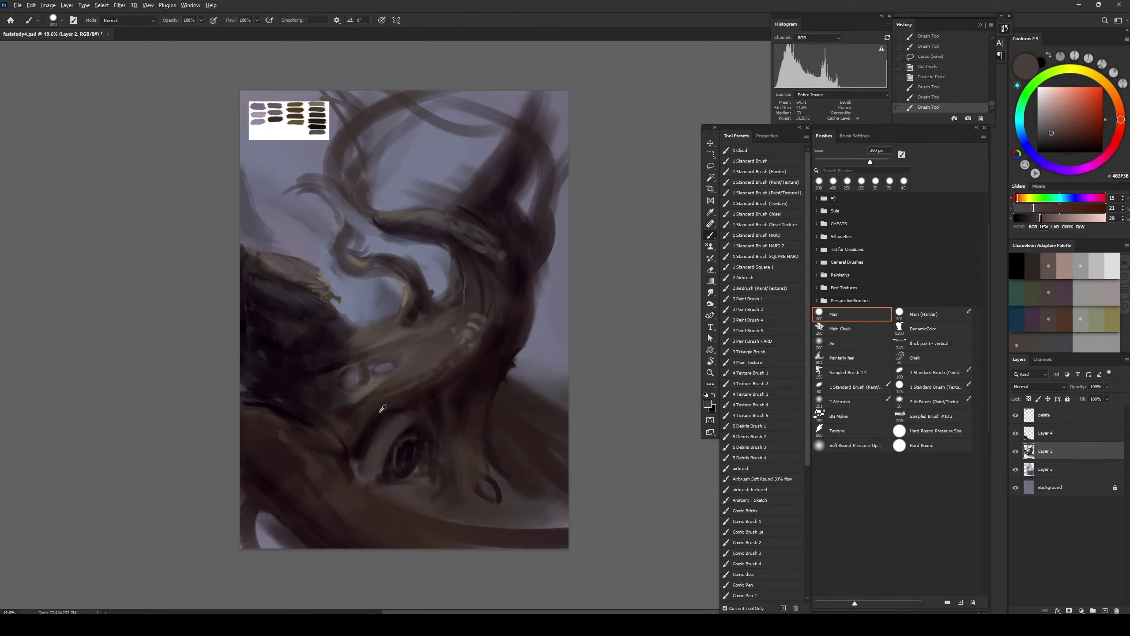
Sample dark reddish brown from above the hollow and paint curved strokes along its arched upper rim with the 200 px brush
{"action": "left_click", "coordinate": [393, 407], "text": "alt"}
{"action": "left_click_drag", "start_coordinate": [382, 457], "coordinate": [400, 426]}
{"action": "left_click_drag", "start_coordinate": [383, 463], "coordinate": [408, 429]}
{"action": "mouse_move", "coordinate": [403, 426]}
{"action": "left_mouse_down"}
{"action": "mouse_move", "coordinate": [372, 453]}
{"action": "mouse_move", "coordinate": [379, 430]}
{"action": "left_mouse_up"}
{"action": "left_click_drag", "start_coordinate": [378, 450], "coordinate": [394, 420]}
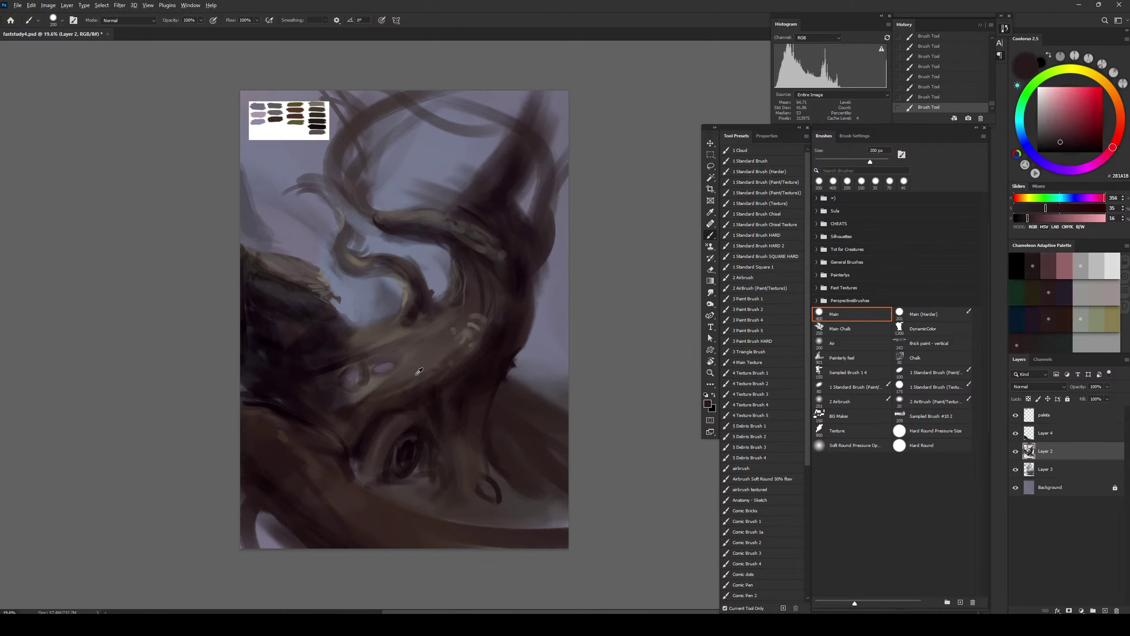
Sample lighter greyish browns from the main branch and paint highlights on the hollow's arched rim with a 100 px brush
{"action": "left_click", "coordinate": [419, 371], "text": "alt"}
{"action": "key", "text": "bracketleft"}
{"action": "key", "text": "bracketleft"}
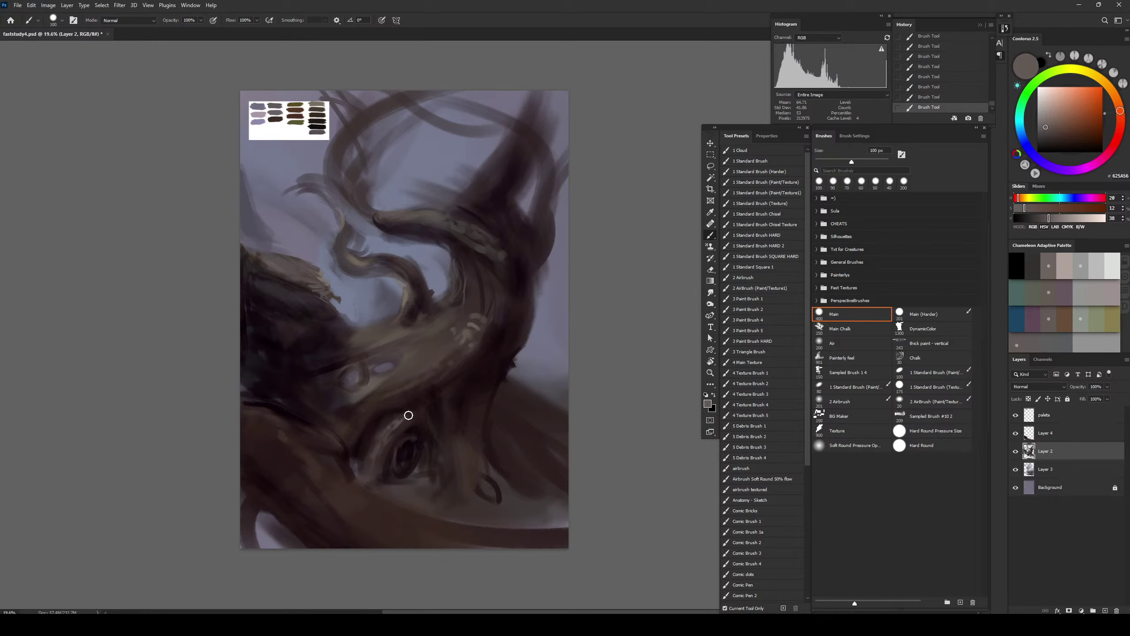
{"action": "left_click", "coordinate": [407, 368], "text": "alt"}
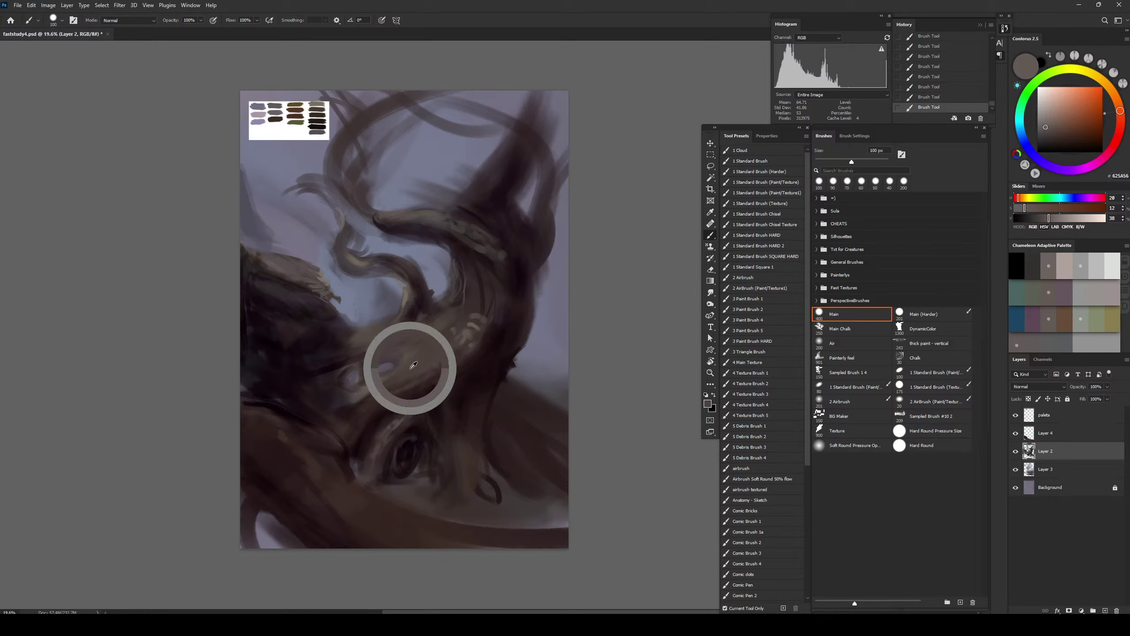
Sample dark purples around the hollow and shade its interior and lower edge with brushes between 100 and 175 px
{"action": "left_click", "coordinate": [399, 425], "text": "alt"}
{"action": "key", "text": "bracketright"}
{"action": "key", "text": "bracketright"}
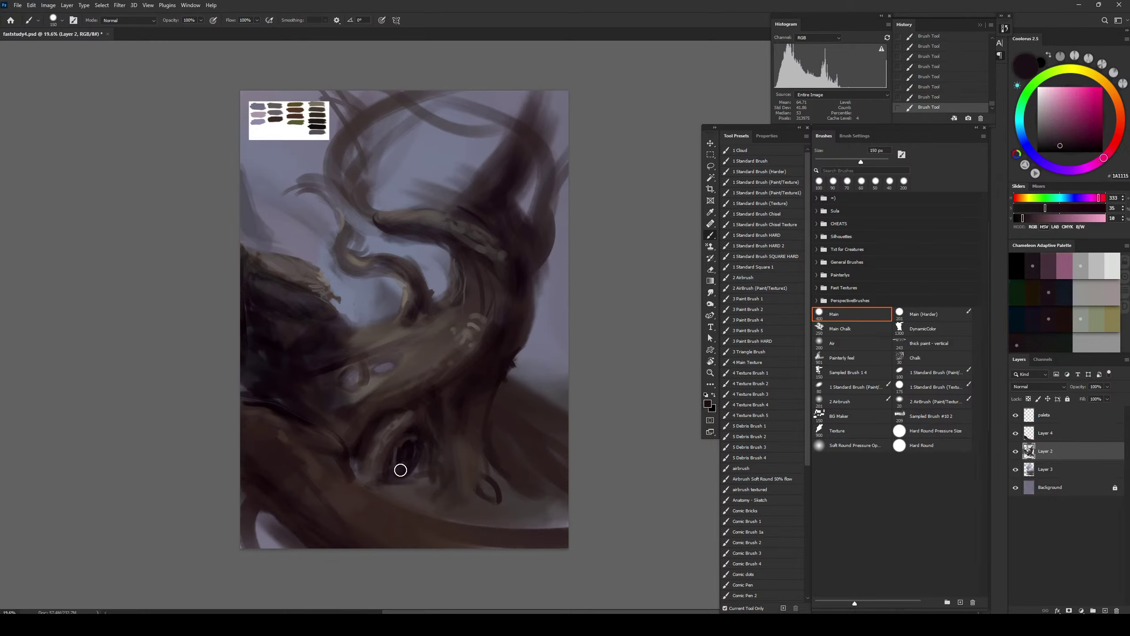
{"action": "key", "text": "bracketright"}
{"action": "left_click", "coordinate": [408, 449], "text": "alt"}
{"action": "left_click", "coordinate": [396, 466], "text": "alt"}
{"action": "key", "text": "bracketleft"}
{"action": "key", "text": "bracketleft"}
{"action": "key", "text": "bracketleft"}
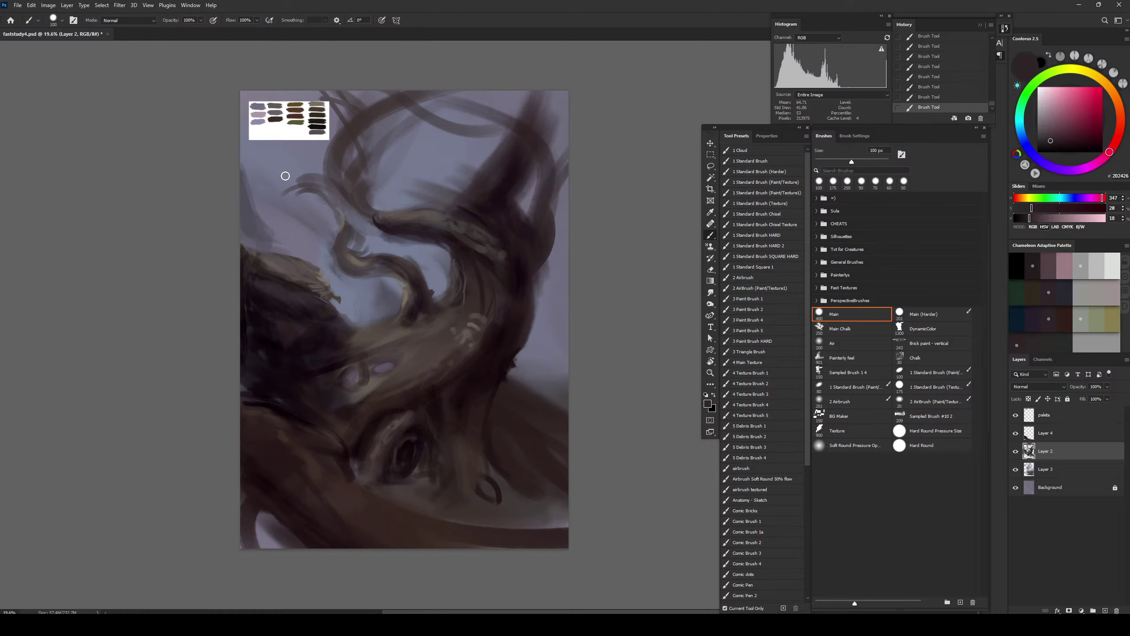
{"action": "left_click", "coordinate": [277, 118], "text": "alt"}
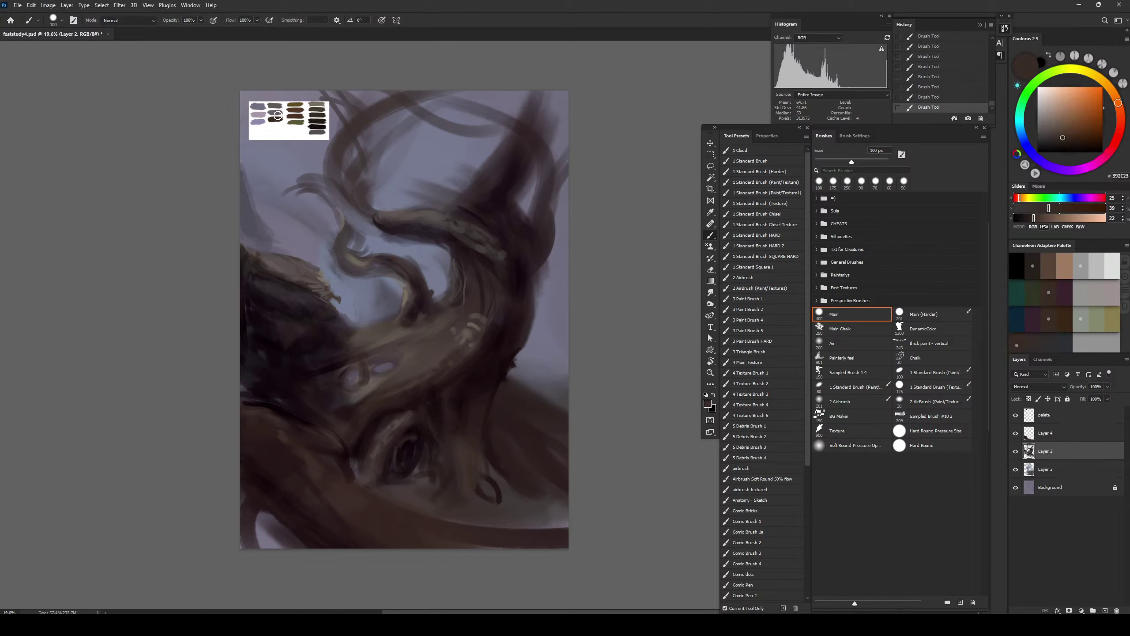
{"action": "key", "text": "ctrl+z"}
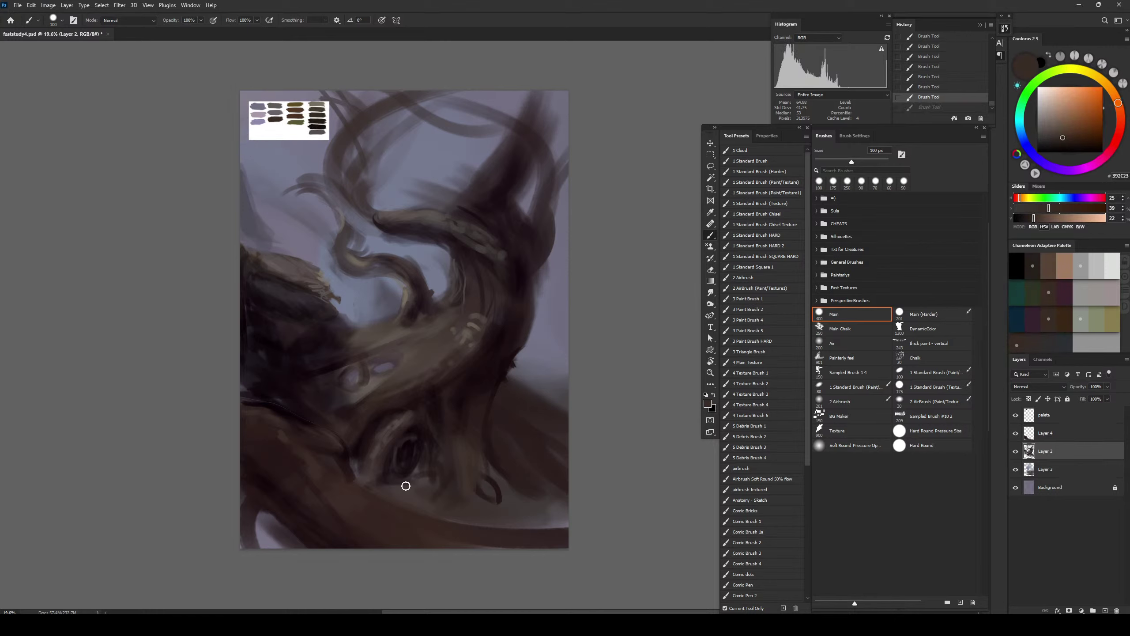
Sample grey-brown from the palette swatches and paint light ground patches beneath the hollow and between the roots with a 45 px brush
{"action": "left_click", "coordinate": [275, 120], "text": "alt"}
{"action": "key", "text": "bracketleft"}
{"action": "key", "text": "bracketleft"}
{"action": "key", "text": "bracketleft"}
{"action": "key", "text": "bracketleft"}
{"action": "key", "text": "bracketleft"}
{"action": "key", "text": "bracketleft"}
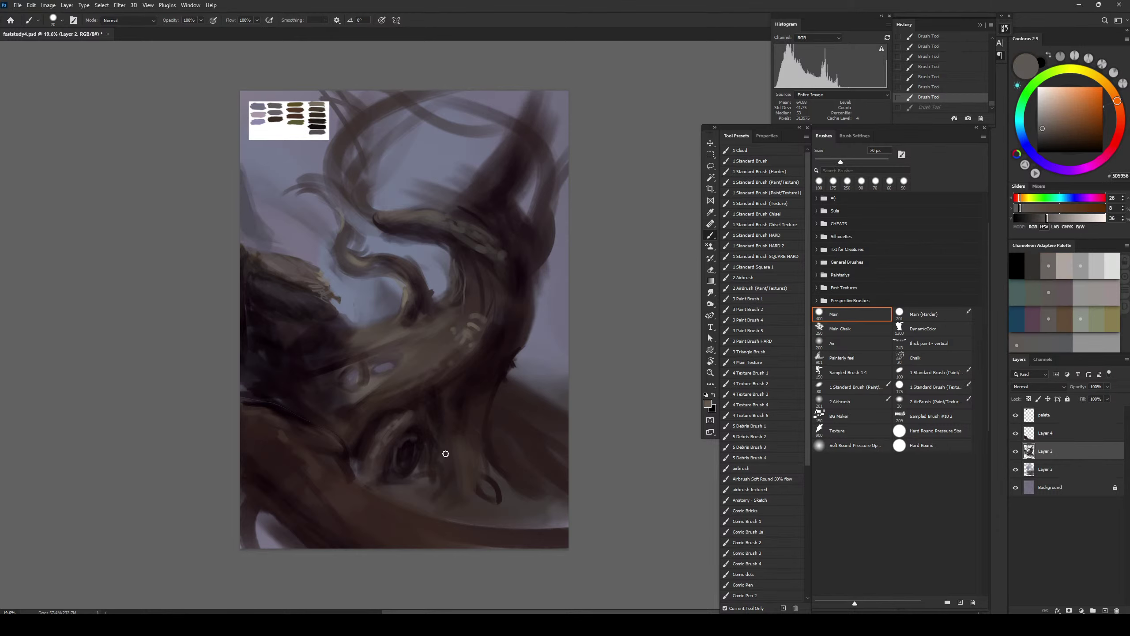
{"action": "left_click_drag", "start_coordinate": [364, 482], "coordinate": [424, 482]}
{"action": "key", "text": "bracketright"}
{"action": "key", "text": "bracketright"}
{"action": "key", "text": "bracketright"}
{"action": "key", "text": "bracketright"}
{"action": "key", "text": "bracketright"}
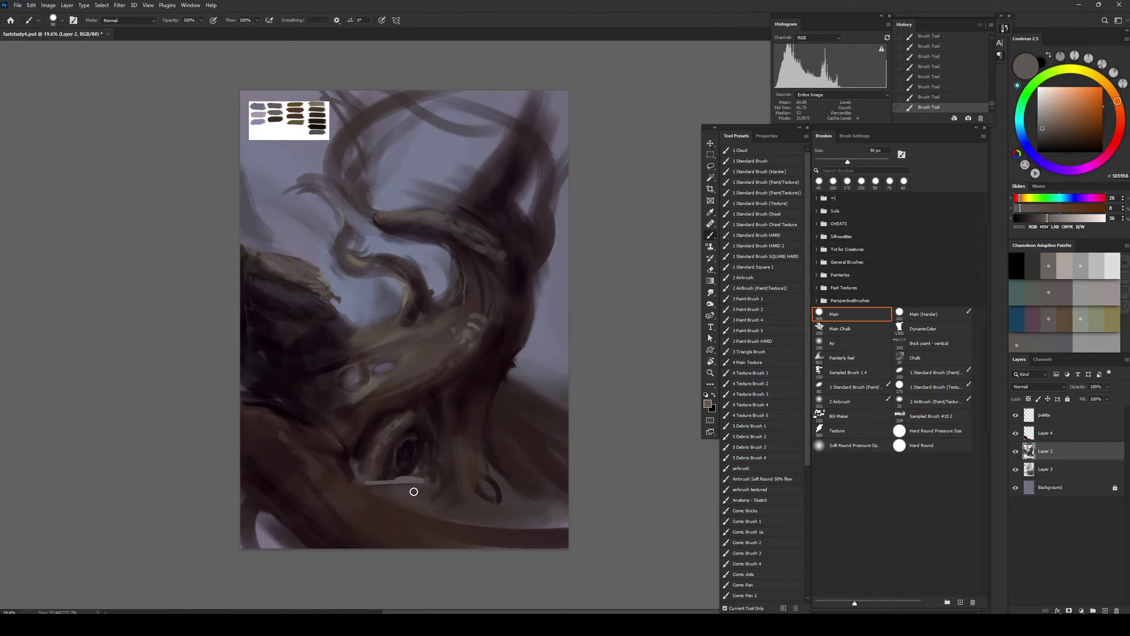
{"action": "key", "text": "ctrl+z"}
{"action": "key", "text": "bracketleft"}
{"action": "key", "text": "bracketleft"}
{"action": "key", "text": "bracketleft"}
{"action": "key", "text": "bracketleft"}
{"action": "key", "text": "bracketleft"}
{"action": "left_click_drag", "start_coordinate": [421, 476], "coordinate": [423, 480]}
{"action": "left_click_drag", "start_coordinate": [433, 500], "coordinate": [462, 502]}
{"action": "mouse_move", "coordinate": [390, 496]}
{"action": "left_mouse_down"}
{"action": "mouse_move", "coordinate": [429, 492]}
{"action": "mouse_move", "coordinate": [400, 494]}
{"action": "mouse_move", "coordinate": [418, 495]}
{"action": "left_mouse_up"}
Spread the grey-brown ground from the hollow across the area below the trunk, enlarging the brush to 600 px
{"action": "key", "text": "bracketright"}
{"action": "key", "text": "bracketright"}
{"action": "key", "text": "bracketright"}
{"action": "key", "text": "bracketright"}
{"action": "mouse_move", "coordinate": [382, 487]}
{"action": "left_mouse_down"}
{"action": "mouse_move", "coordinate": [440, 495]}
{"action": "mouse_move", "coordinate": [352, 499]}
{"action": "mouse_move", "coordinate": [517, 523]}
{"action": "left_mouse_up"}
{"action": "key", "text": "bracketright"}
{"action": "key", "text": "bracketright"}
{"action": "key", "text": "bracketright"}
{"action": "key", "text": "bracketright"}
{"action": "key", "text": "bracketright"}
{"action": "key", "text": "bracketright"}
{"action": "key", "text": "bracketright"}
{"action": "key", "text": "bracketright"}
{"action": "key", "text": "bracketright"}
{"action": "key", "text": "bracketright"}
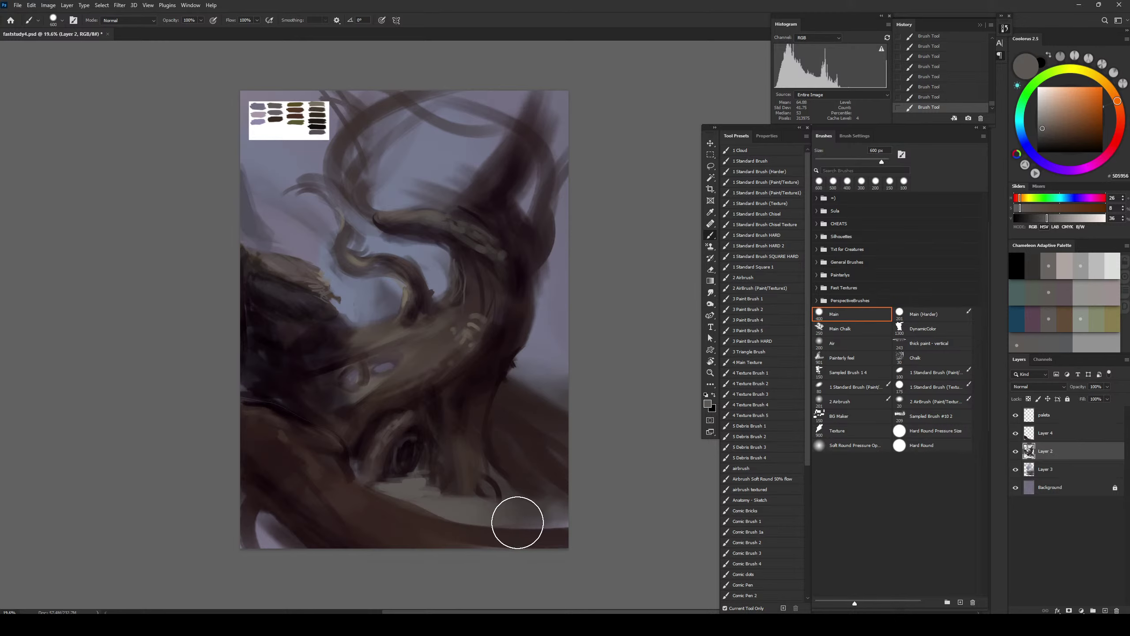
Paint the light ground around the curled root tip at the trunk's base with a 125 px brush
{"action": "key", "text": "bracketleft"}
{"action": "key", "text": "bracketleft"}
{"action": "key", "text": "bracketleft"}
{"action": "key", "text": "bracketleft"}
{"action": "key", "text": "bracketleft"}
{"action": "key", "text": "bracketleft"}
{"action": "key", "text": "bracketleft"}
{"action": "key", "text": "bracketleft"}
{"action": "key", "text": "bracketleft"}
{"action": "key", "text": "bracketleft"}
{"action": "key", "text": "bracketleft"}
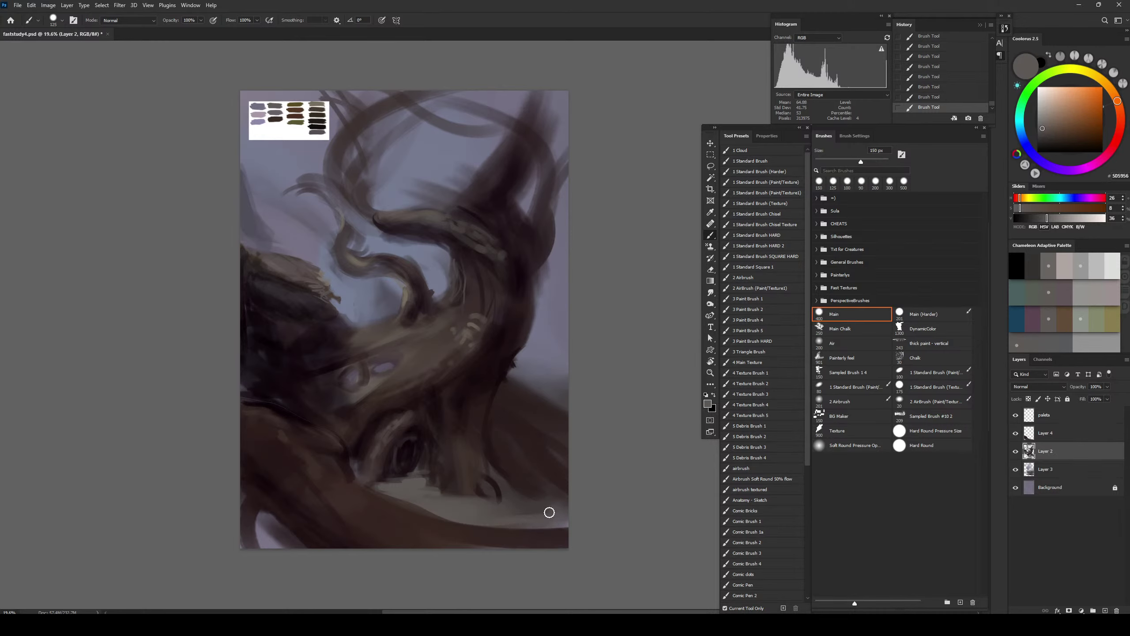
{"action": "mouse_move", "coordinate": [495, 476]}
{"action": "left_mouse_down"}
{"action": "mouse_move", "coordinate": [529, 508]}
{"action": "mouse_move", "coordinate": [541, 503]}
{"action": "mouse_move", "coordinate": [516, 515]}
{"action": "left_mouse_up"}
Tint the pale gap under the foreground root in the painting's lower-left corner grey-brown with an 800 px brush
{"action": "key", "text": "bracketright"}
{"action": "key", "text": "bracketright"}
{"action": "key", "text": "bracketright"}
{"action": "key", "text": "bracketright"}
{"action": "key", "text": "bracketright"}
{"action": "key", "text": "bracketright"}
{"action": "key", "text": "bracketright"}
{"action": "key", "text": "bracketright"}
{"action": "key", "text": "bracketright"}
{"action": "key", "text": "bracketright"}
{"action": "key", "text": "bracketright"}
{"action": "key", "text": "bracketright"}
{"action": "key", "text": "bracketright"}
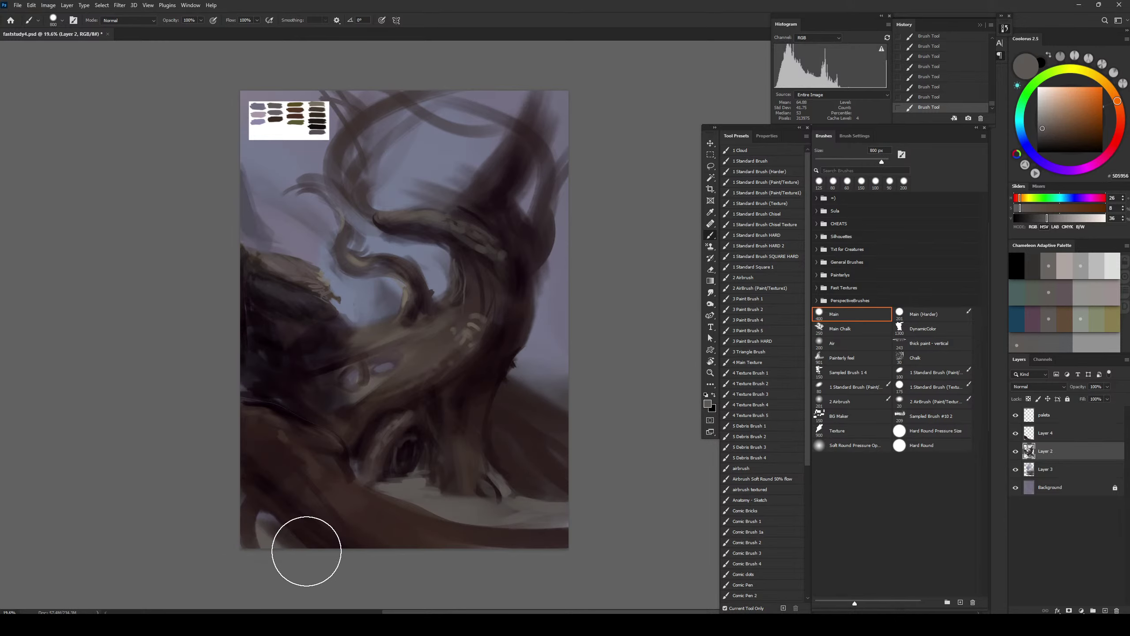
{"action": "left_click_drag", "start_coordinate": [302, 551], "coordinate": [240, 525]}
Sample dark brown from the palette swatches and reshape the foreground root's edge in the painting's lower-left corner with a large brush
{"action": "key", "text": "bracketleft"}
{"action": "key", "text": "bracketleft"}
{"action": "key", "text": "bracketleft"}
{"action": "key", "text": "bracketleft"}
{"action": "key", "text": "bracketleft"}
{"action": "key", "text": "bracketleft"}
{"action": "key", "text": "bracketleft"}
{"action": "left_click", "coordinate": [278, 116], "text": "alt"}
{"action": "key", "text": "bracketleft"}
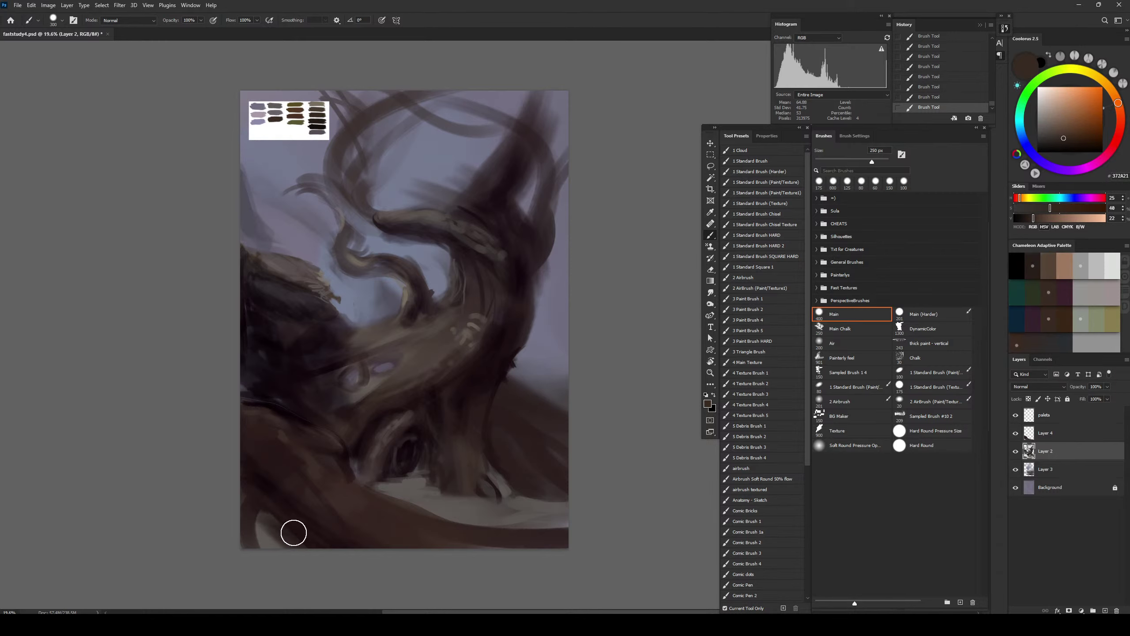
{"action": "key", "text": "bracketright"}
{"action": "key", "text": "bracketright"}
{"action": "key", "text": "bracketright"}
{"action": "key", "text": "bracketright"}
{"action": "mouse_move", "coordinate": [265, 546]}
{"action": "left_mouse_down"}
{"action": "mouse_move", "coordinate": [253, 548]}
{"action": "mouse_move", "coordinate": [303, 544]}
{"action": "mouse_move", "coordinate": [250, 513]}
{"action": "left_mouse_up"}
Sample greys from the palette swatches and repaint the pale gap under the lower-left foreground root with a 500 px brush
{"action": "left_click", "coordinate": [285, 106], "text": "alt"}
{"action": "key", "text": "bracketleft"}
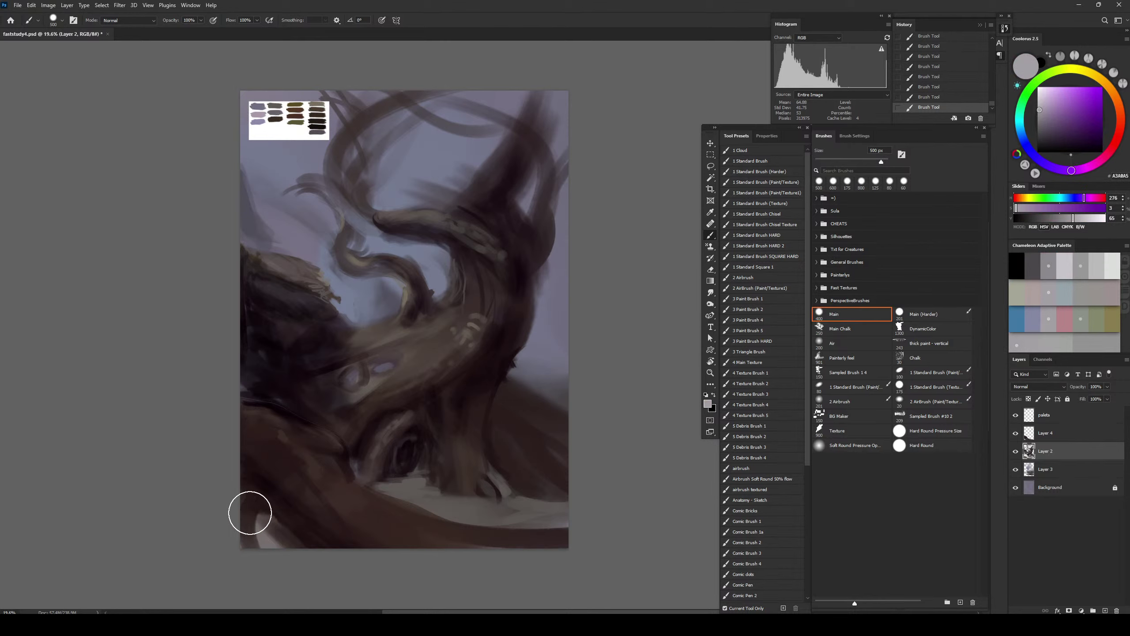
{"action": "left_click", "coordinate": [262, 482], "text": "alt"}
{"action": "left_click", "coordinate": [273, 105], "text": "alt"}
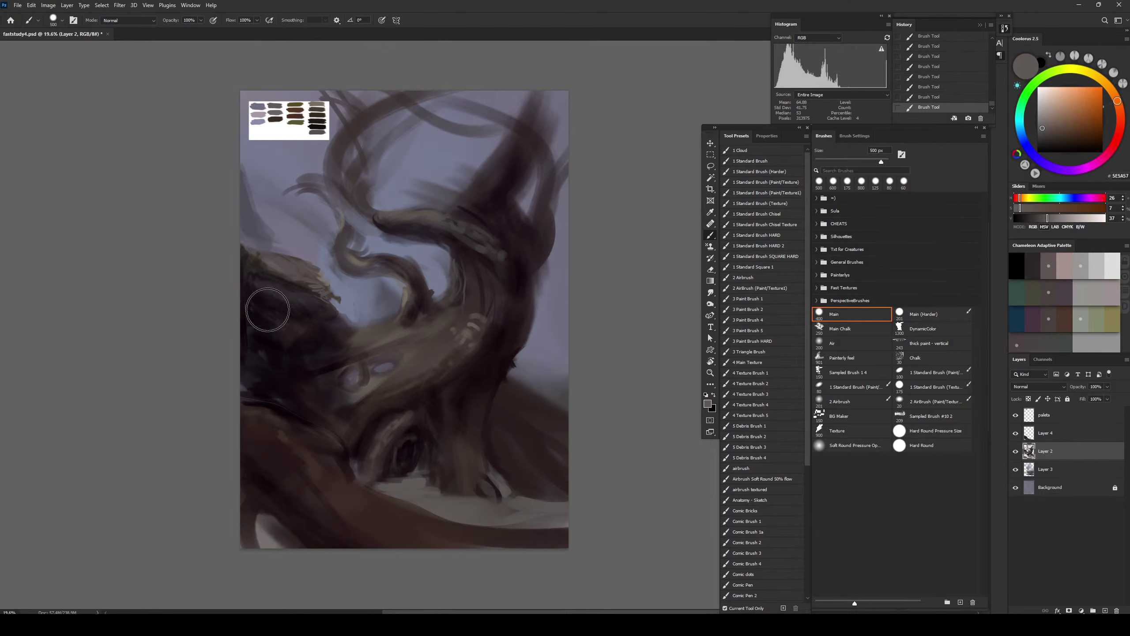
{"action": "left_click", "coordinate": [472, 503], "text": "alt"}
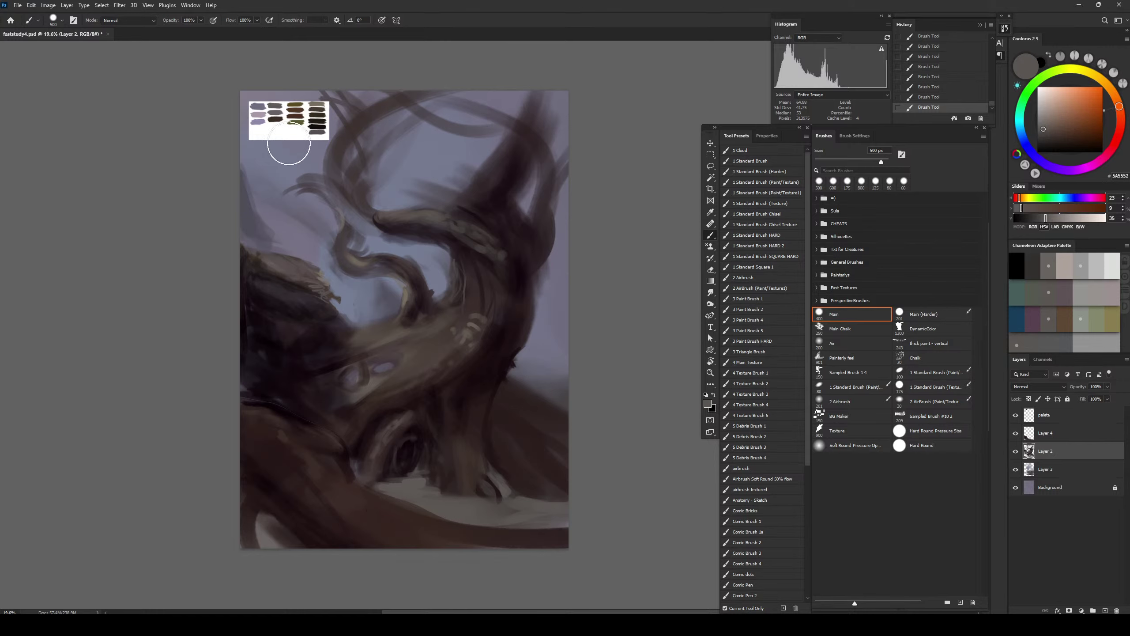
Sample dark brown from the palette swatches and paint the foreground root's edge near the painting's lower-right corner with a 60 px brush
{"action": "left_click", "coordinate": [277, 118], "text": "alt"}
{"action": "key", "text": "bracketleft"}
{"action": "key", "text": "bracketleft"}
{"action": "key", "text": "bracketleft"}
{"action": "key", "text": "bracketleft"}
{"action": "key", "text": "bracketleft"}
{"action": "key", "text": "bracketleft"}
{"action": "key", "text": "bracketleft"}
{"action": "key", "text": "bracketleft"}
{"action": "key", "text": "bracketleft"}
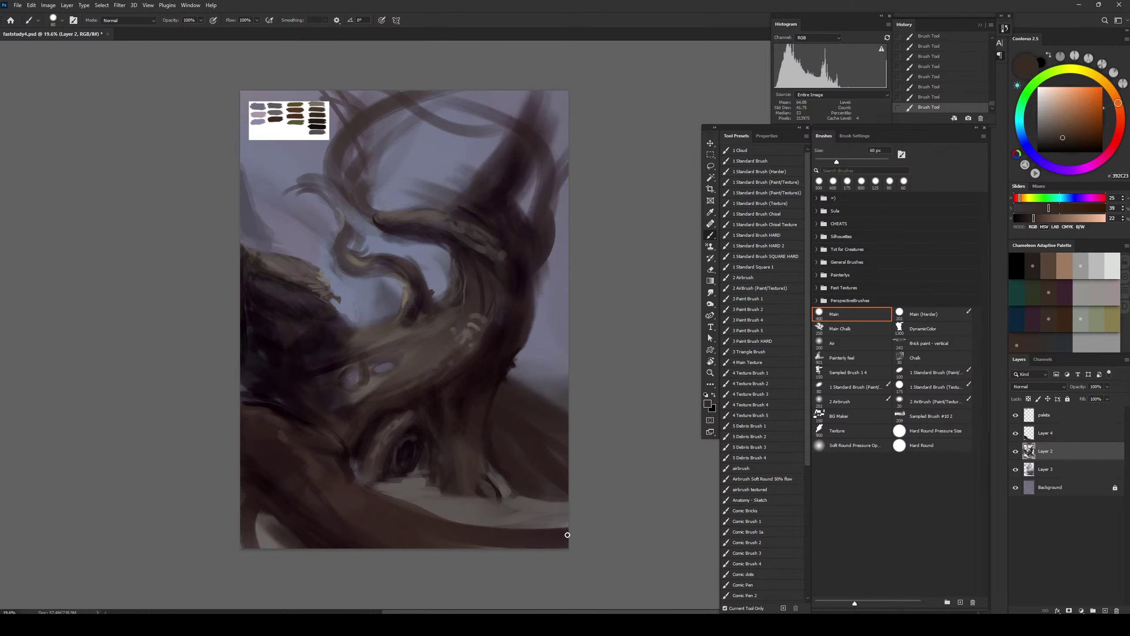
{"action": "key", "text": "bracketright"}
{"action": "key", "text": "bracketleft"}
{"action": "key", "text": "bracketleft"}
{"action": "key", "text": "bracketleft"}
Sample dark tones from the tree and redraw the curled root tip at the trunk's base, starting with a 35 px brush
{"action": "left_click", "coordinate": [499, 494], "text": "alt"}
{"action": "key", "text": "bracketleft"}
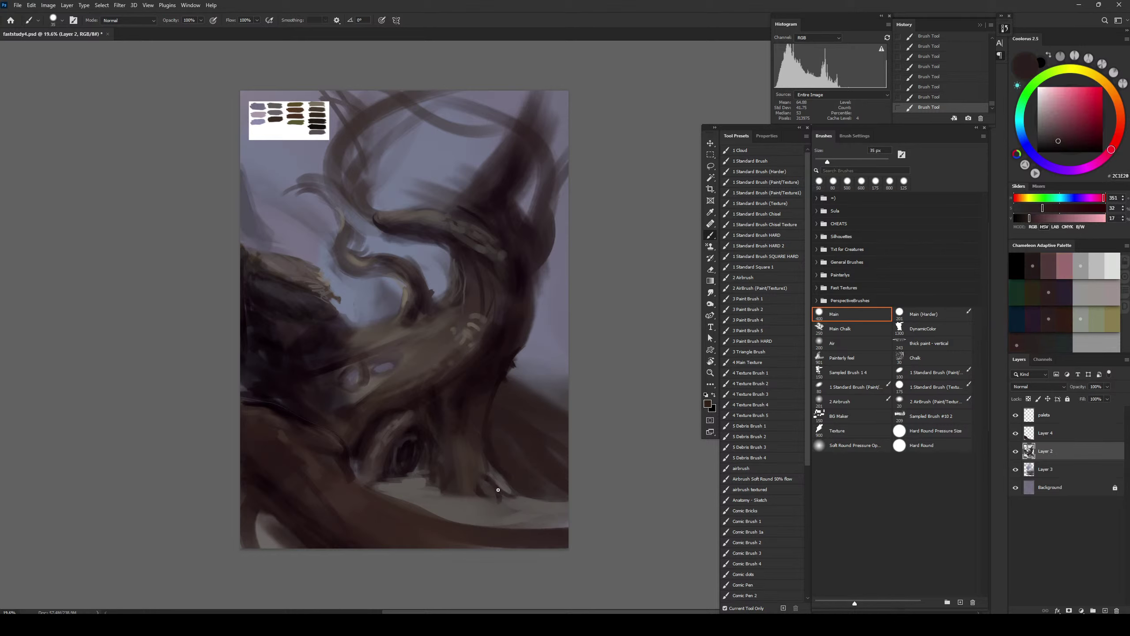
{"action": "left_click", "coordinate": [506, 380], "text": "alt"}
{"action": "key", "text": "bracketleft"}
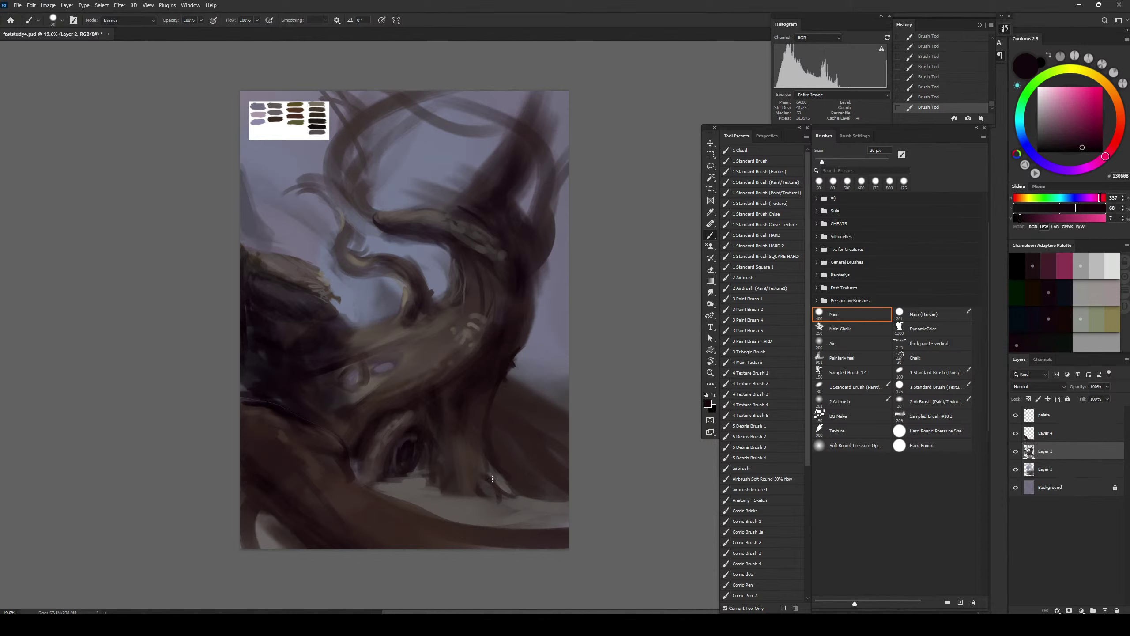
{"action": "key", "text": "bracketright"}
{"action": "key", "text": "bracketright"}
{"action": "mouse_move", "coordinate": [492, 478]}
{"action": "left_mouse_down"}
{"action": "mouse_move", "coordinate": [516, 510]}
{"action": "mouse_move", "coordinate": [487, 499]}
{"action": "left_mouse_up"}
{"action": "key", "text": "bracketright"}
{"action": "key", "text": "bracketright"}
{"action": "key", "text": "bracketright"}
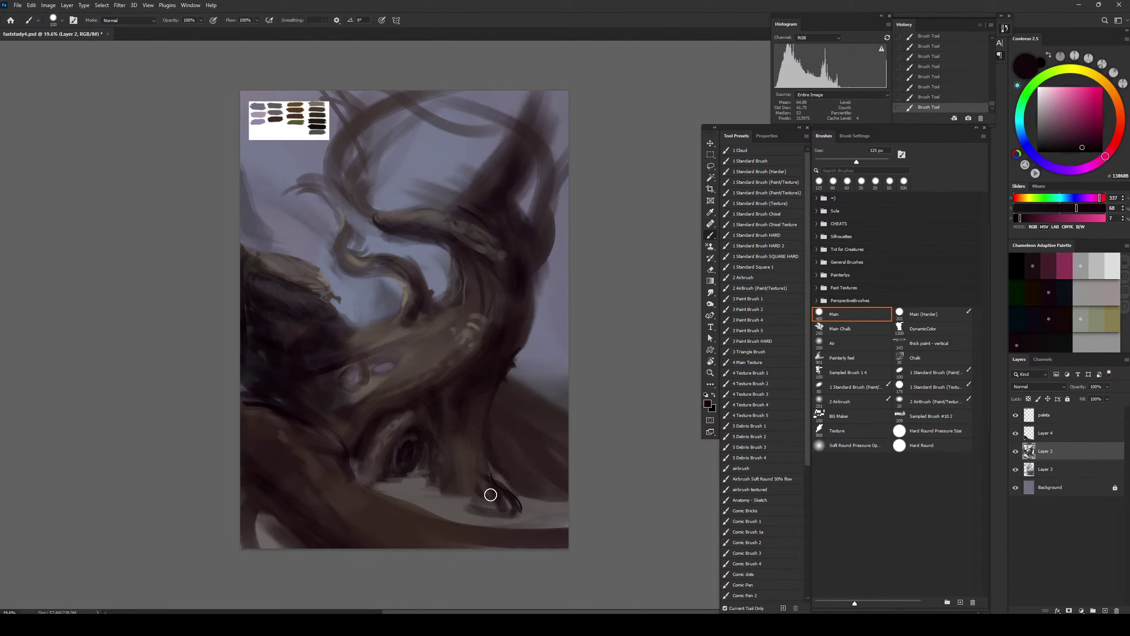
Darken the lower trunk above the curled root tip with a 200 px brush and undo the last stroke
{"action": "key", "text": "bracketright"}
{"action": "key", "text": "bracketright"}
{"action": "left_click_drag", "start_coordinate": [472, 423], "coordinate": [478, 469]}
{"action": "mouse_move", "coordinate": [488, 392]}
{"action": "left_mouse_down"}
{"action": "mouse_move", "coordinate": [478, 473]}
{"action": "mouse_move", "coordinate": [459, 456]}
{"action": "mouse_move", "coordinate": [492, 500]}
{"action": "mouse_move", "coordinate": [475, 487]}
{"action": "mouse_move", "coordinate": [465, 437]}
{"action": "left_mouse_up"}
{"action": "left_click", "coordinate": [380, 445], "text": "alt"}
{"action": "key", "text": "ctrl+z"}
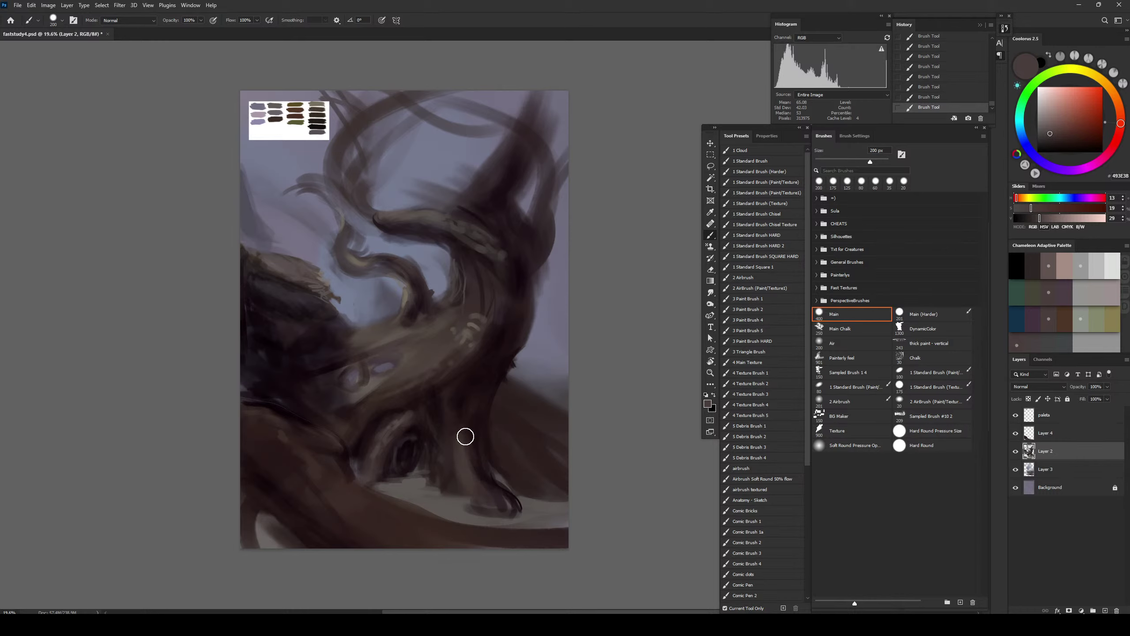
Sample dark trunk and root tones and blend the shading down to the curled root tip with 200 px and 100 px brushes
{"action": "left_click", "coordinate": [467, 412], "text": "alt"}
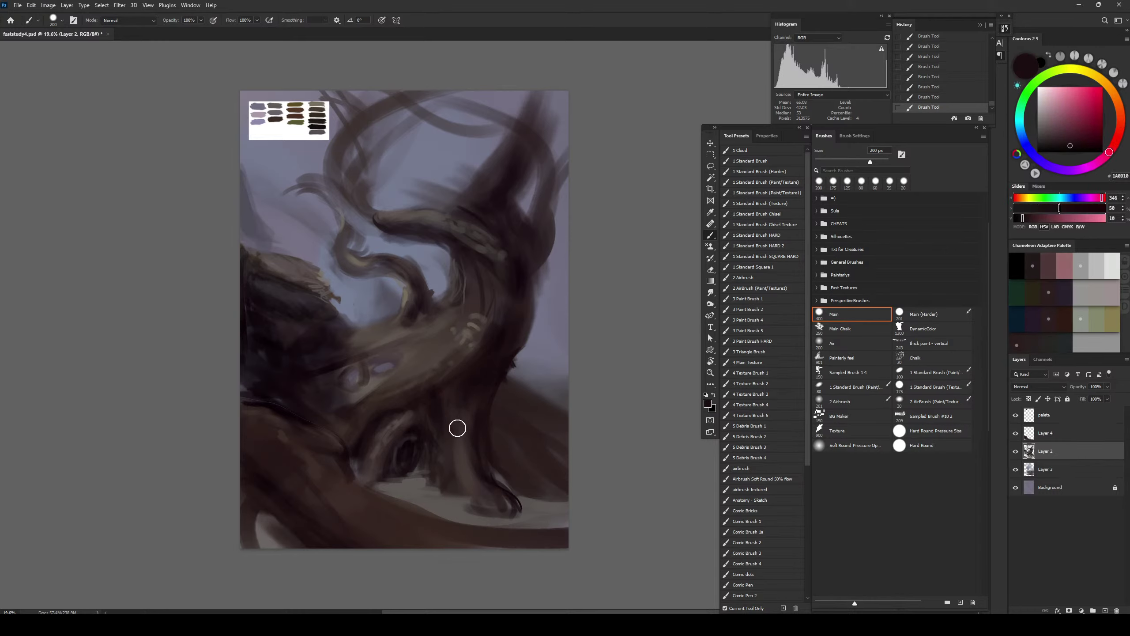
{"action": "left_click", "coordinate": [486, 484], "text": "alt"}
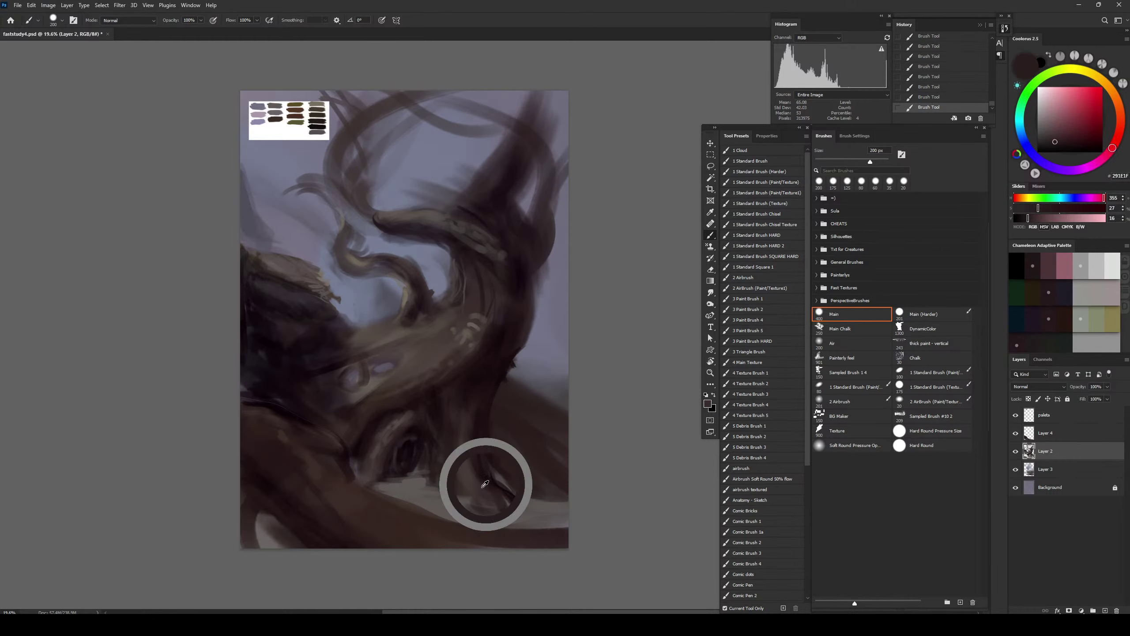
{"action": "left_click_drag", "start_coordinate": [505, 482], "coordinate": [519, 509]}
{"action": "left_click", "coordinate": [488, 447], "text": "alt"}
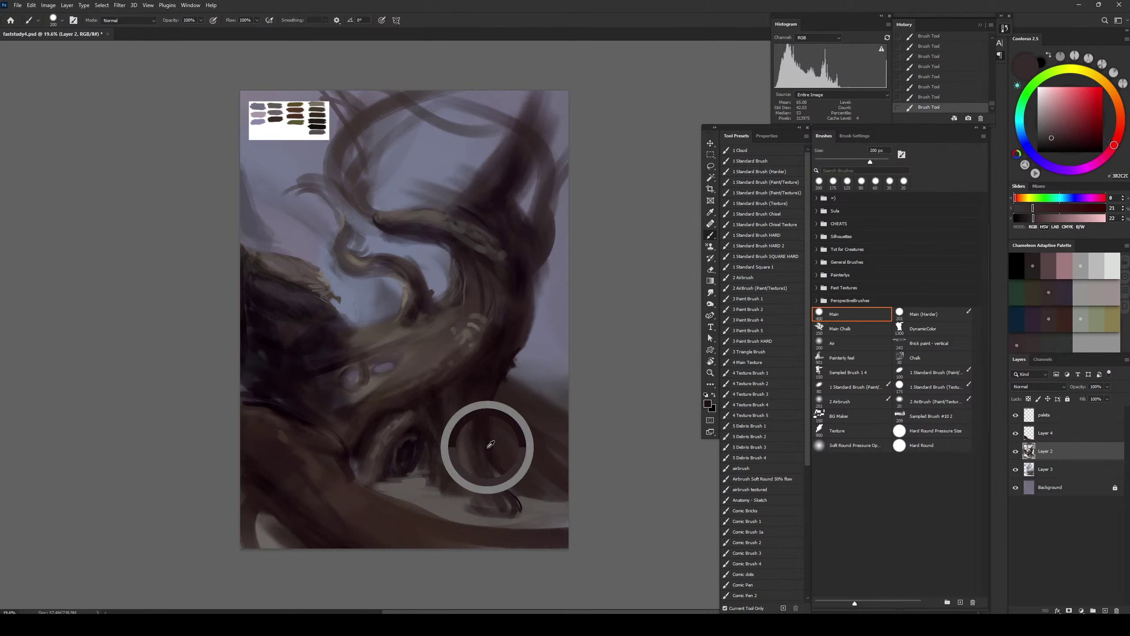
{"action": "left_click", "coordinate": [484, 410], "text": "alt"}
{"action": "key", "text": "bracketleft"}
{"action": "key", "text": "bracketleft"}
{"action": "key", "text": "bracketleft"}
{"action": "key", "text": "bracketleft"}
{"action": "left_click_drag", "start_coordinate": [485, 451], "coordinate": [525, 490]}
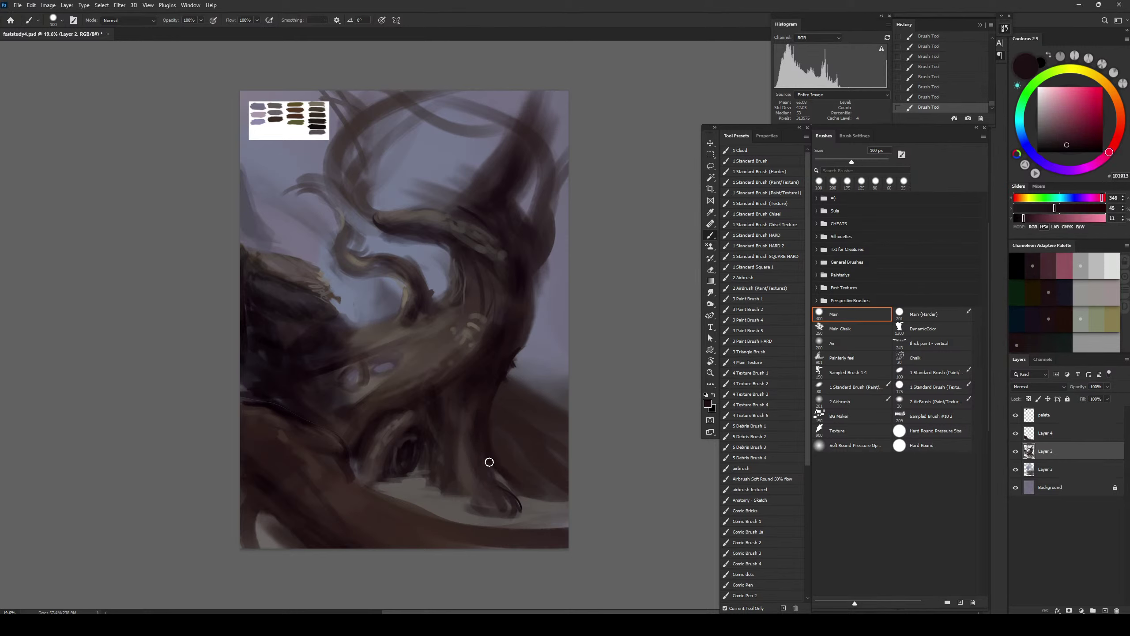
Erase along the top of the dark slope beside the trunk with the Main Chalk eraser to soften its edge
{"action": "key", "text": "bracketright"}
{"action": "key", "text": "bracketright"}
{"action": "left_click", "coordinate": [556, 378], "text": "alt"}
{"action": "key", "text": "e"}
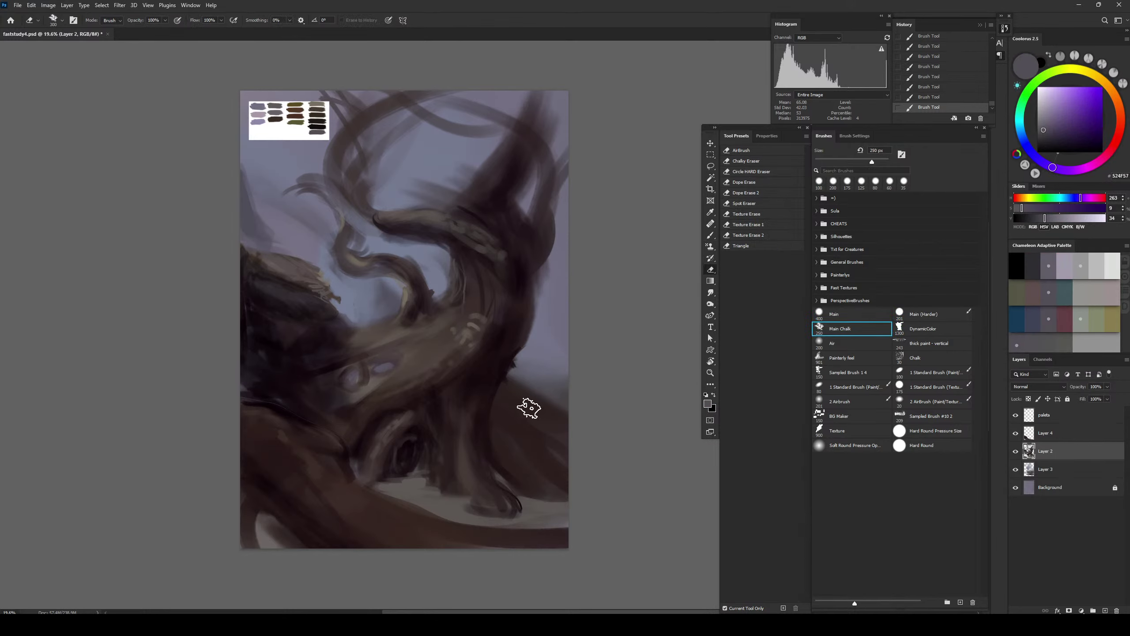
{"action": "key", "text": "bracketright"}
{"action": "mouse_move", "coordinate": [523, 398]}
{"action": "left_mouse_down"}
{"action": "mouse_move", "coordinate": [599, 411]}
{"action": "mouse_move", "coordinate": [620, 399]}
{"action": "mouse_move", "coordinate": [547, 390]}
{"action": "mouse_move", "coordinate": [575, 406]}
{"action": "mouse_move", "coordinate": [524, 386]}
{"action": "mouse_move", "coordinate": [565, 419]}
{"action": "left_mouse_up"}
{"action": "key", "text": "bracketleft"}
{"action": "key", "text": "bracketleft"}
{"action": "key", "text": "bracketleft"}
{"action": "left_click_drag", "start_coordinate": [565, 423], "coordinate": [573, 430]}
Return to the Brush tool, sample dark brown near the hollow and add a dark accent on the trunk with a 50 px brush
{"action": "key", "text": "b"}
{"action": "key", "text": "bracketleft"}
{"action": "key", "text": "bracketleft"}
{"action": "key", "text": "bracketleft"}
{"action": "key", "text": "bracketleft"}
{"action": "key", "text": "bracketleft"}
{"action": "key", "text": "bracketleft"}
{"action": "key", "text": "bracketleft"}
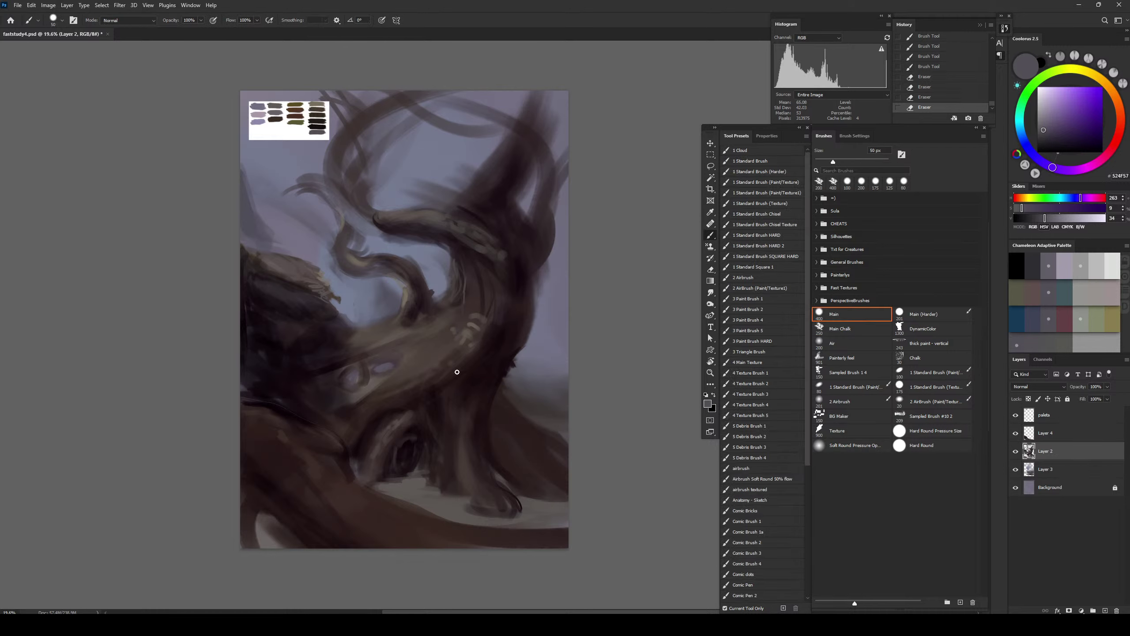
{"action": "left_click", "coordinate": [411, 406], "text": "alt"}
{"action": "left_click", "coordinate": [421, 343]}
{"action": "key", "text": "bracketleft"}
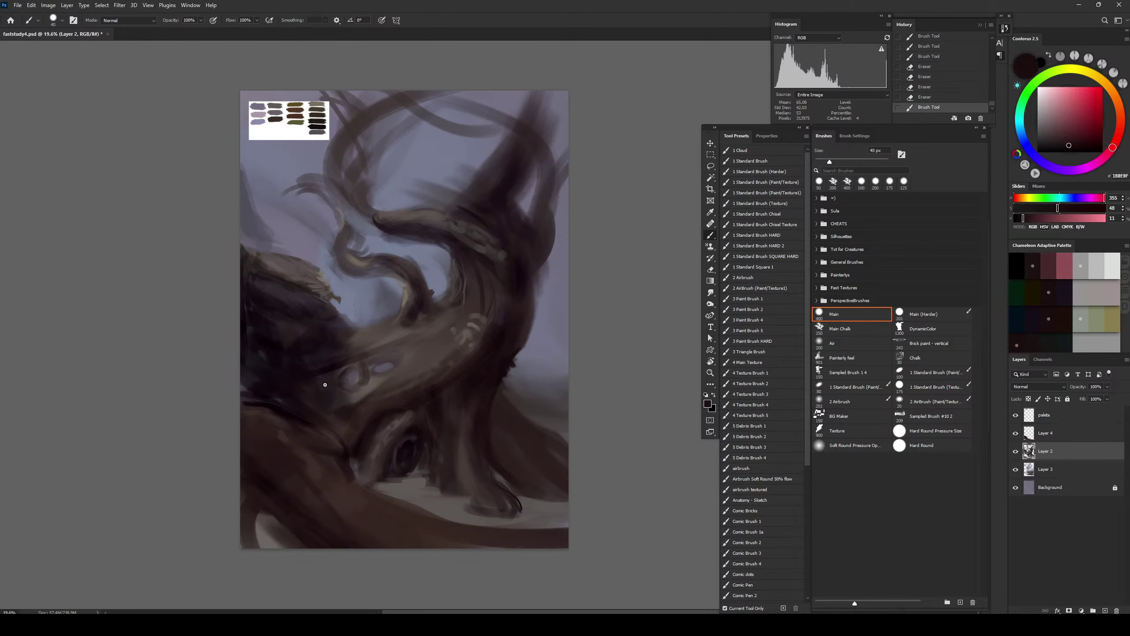
Sample near-black beneath the dark rocks and deepen the shadow between them and the foreground root with a 125 px brush
{"action": "left_click", "coordinate": [298, 413], "text": "alt"}
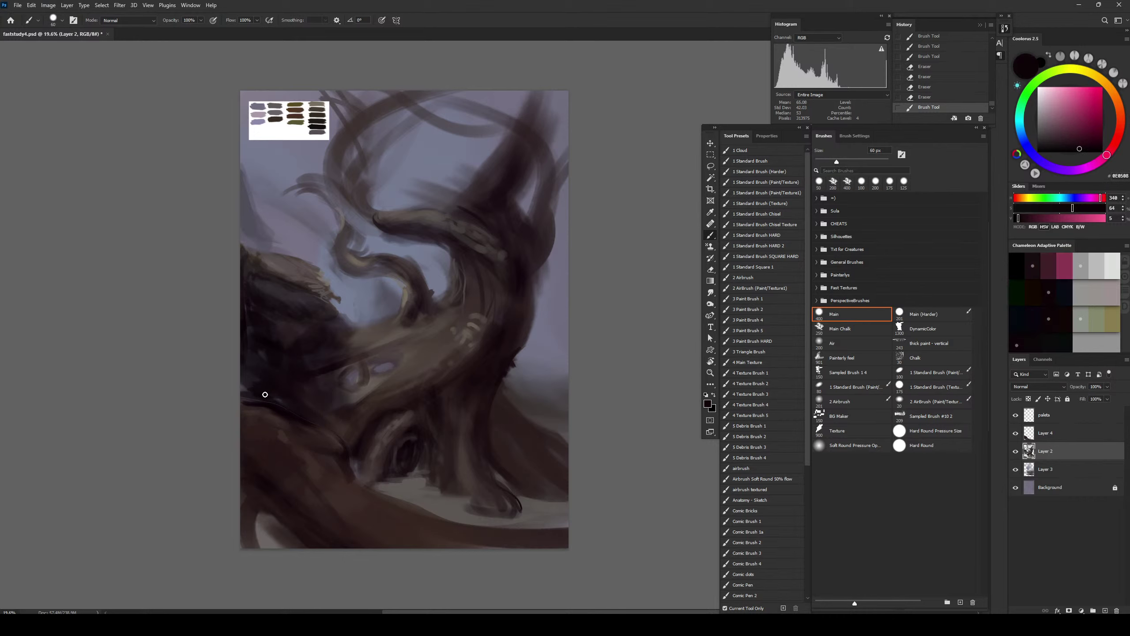
{"action": "key", "text": "bracketright"}
{"action": "key", "text": "bracketright"}
{"action": "key", "text": "bracketright"}
{"action": "key", "text": "bracketright"}
{"action": "key", "text": "bracketright"}
{"action": "mouse_move", "coordinate": [243, 399]}
{"action": "left_mouse_down"}
{"action": "mouse_move", "coordinate": [324, 427]}
{"action": "mouse_move", "coordinate": [240, 388]}
{"action": "mouse_move", "coordinate": [302, 430]}
{"action": "left_mouse_up"}
Reduce the brush to 50 px, sample the grey from the rocks' top ledge and lighten it to 52 brightness
{"action": "key", "text": "bracketleft"}
{"action": "key", "text": "bracketleft"}
{"action": "key", "text": "bracketleft"}
{"action": "key", "text": "bracketleft"}
{"action": "key", "text": "bracketleft"}
{"action": "key", "text": "bracketleft"}
{"action": "left_click", "coordinate": [298, 273], "text": "alt"}
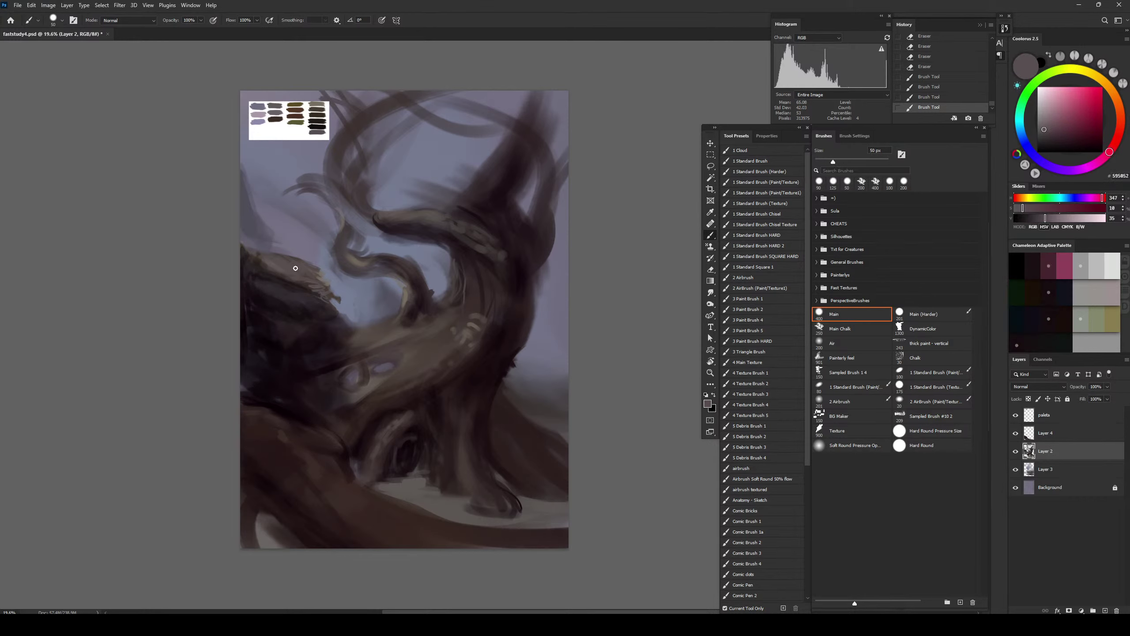
{"action": "left_click", "coordinate": [1042, 117]}
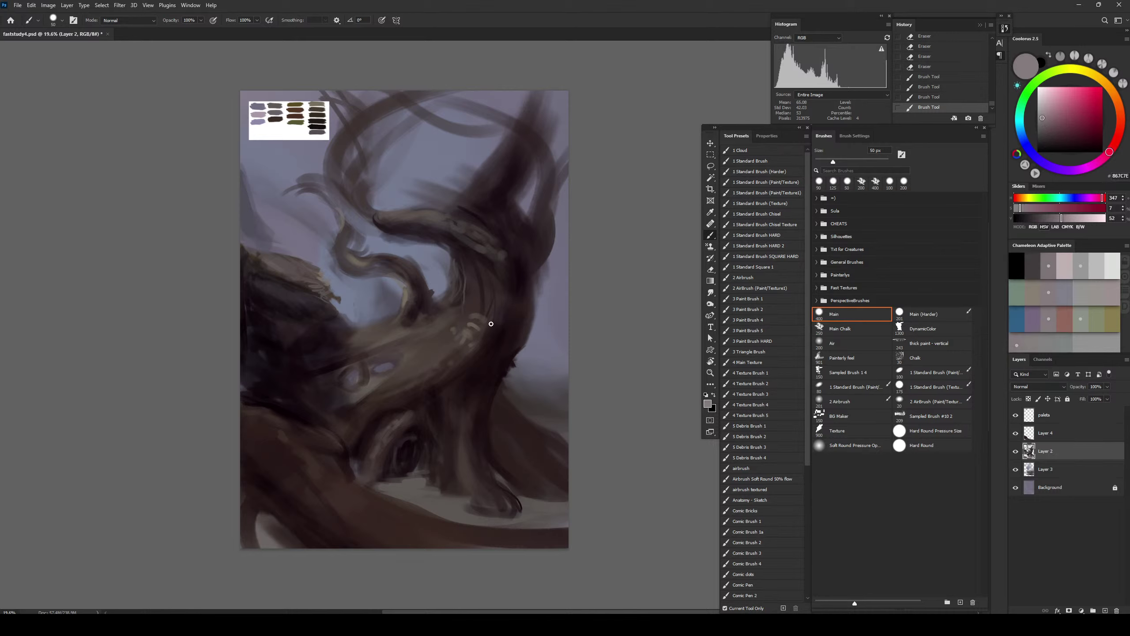
{"action": "left_click_drag", "start_coordinate": [256, 402], "coordinate": [313, 425]}
{"action": "left_click_drag", "start_coordinate": [243, 394], "coordinate": [309, 422]}
{"action": "key", "text": "ctrl+z"}
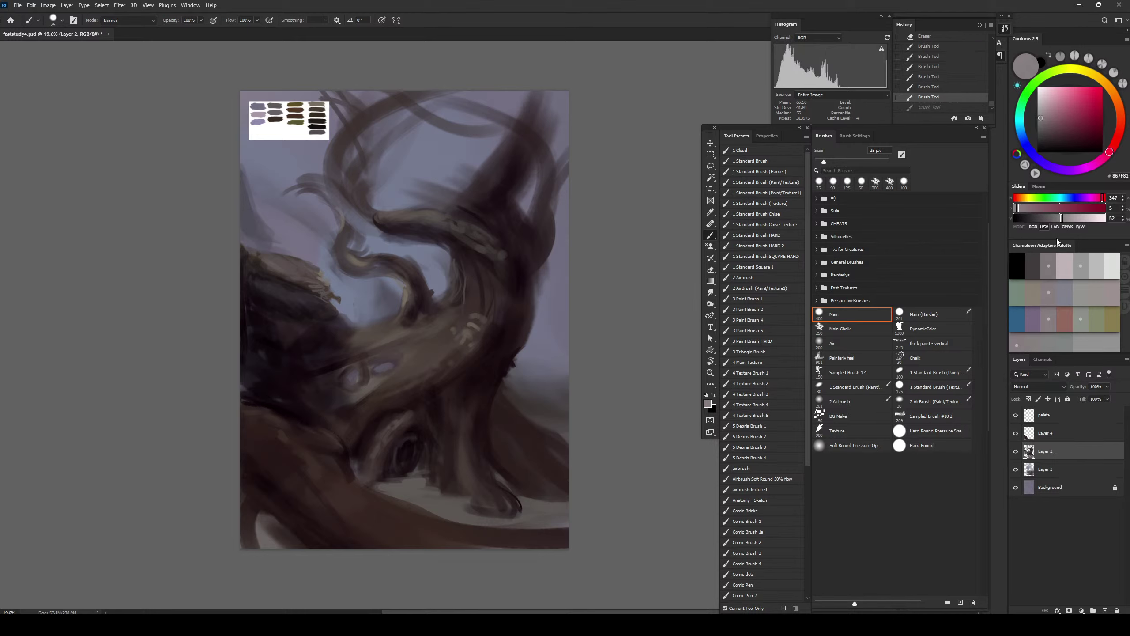
Shift the light grey's hue to 318 and paint pale mauve highlights along the base of the dark rocks
{"action": "left_click", "coordinate": [1096, 163]}
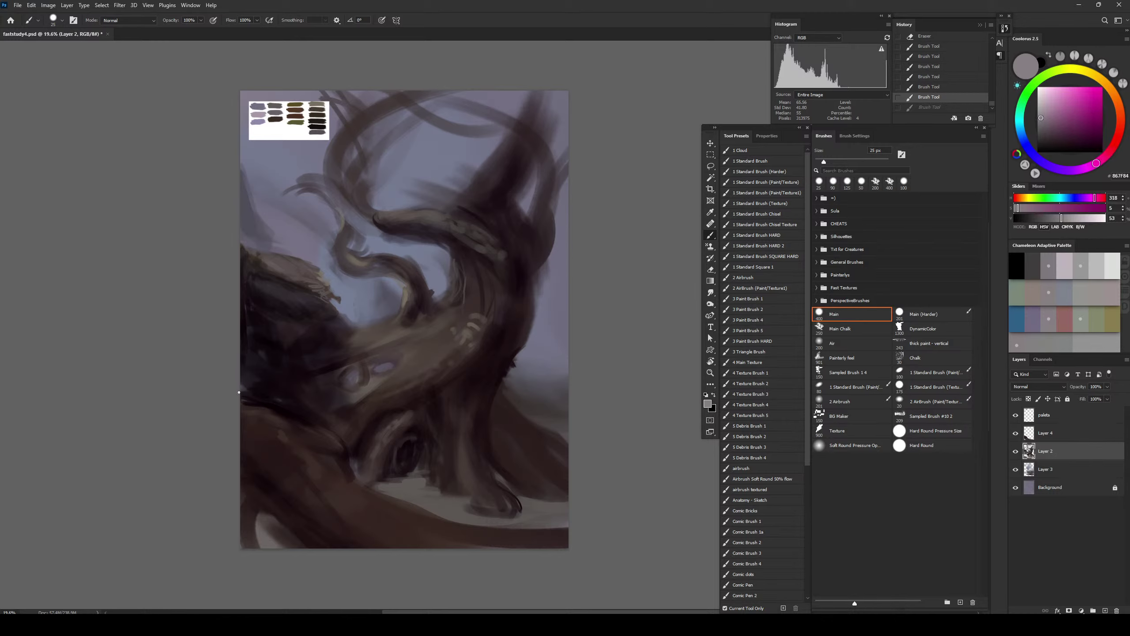
{"action": "left_click_drag", "start_coordinate": [239, 392], "coordinate": [280, 402]}
{"action": "key", "text": "ctrl+z"}
{"action": "key", "text": "ctrl+z"}
{"action": "key", "text": "bracketright"}
{"action": "key", "text": "bracketright"}
{"action": "key", "text": "bracketright"}
{"action": "key", "text": "bracketright"}
{"action": "key", "text": "bracketright"}
{"action": "left_click_drag", "start_coordinate": [241, 392], "coordinate": [274, 398]}
Extend the pale mauve highlights upward and across the rocks' base towards the trunk, enlarging the brush to 80 px
{"action": "key", "text": "bracketright"}
{"action": "key", "text": "bracketright"}
{"action": "key", "text": "bracketright"}
{"action": "key", "text": "bracketright"}
{"action": "key", "text": "bracketright"}
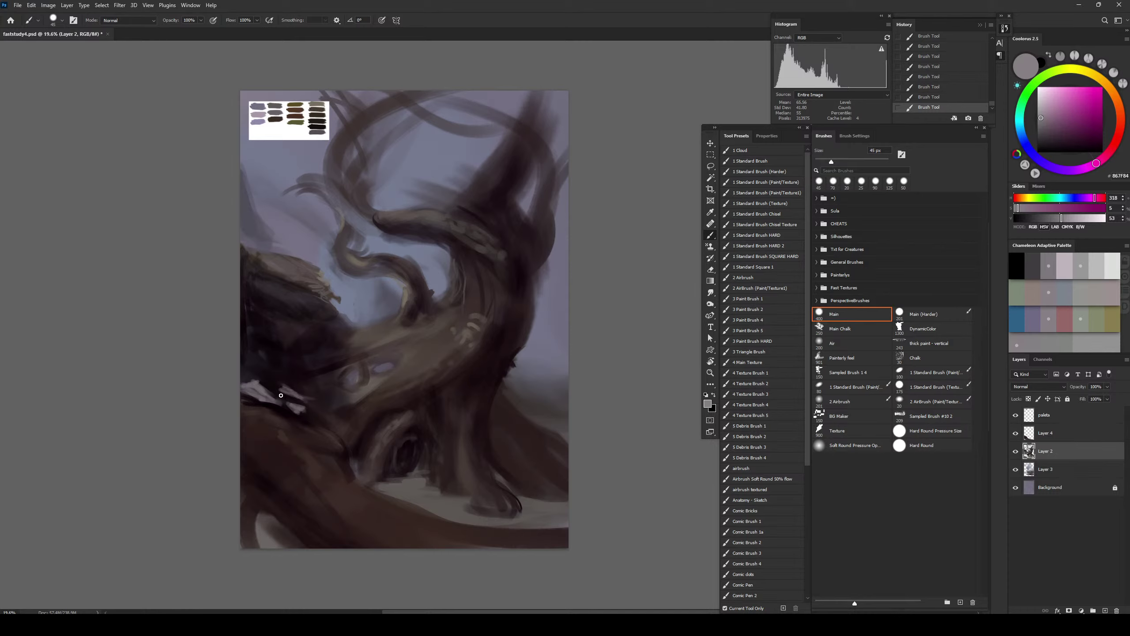
{"action": "left_click_drag", "start_coordinate": [242, 374], "coordinate": [273, 380]}
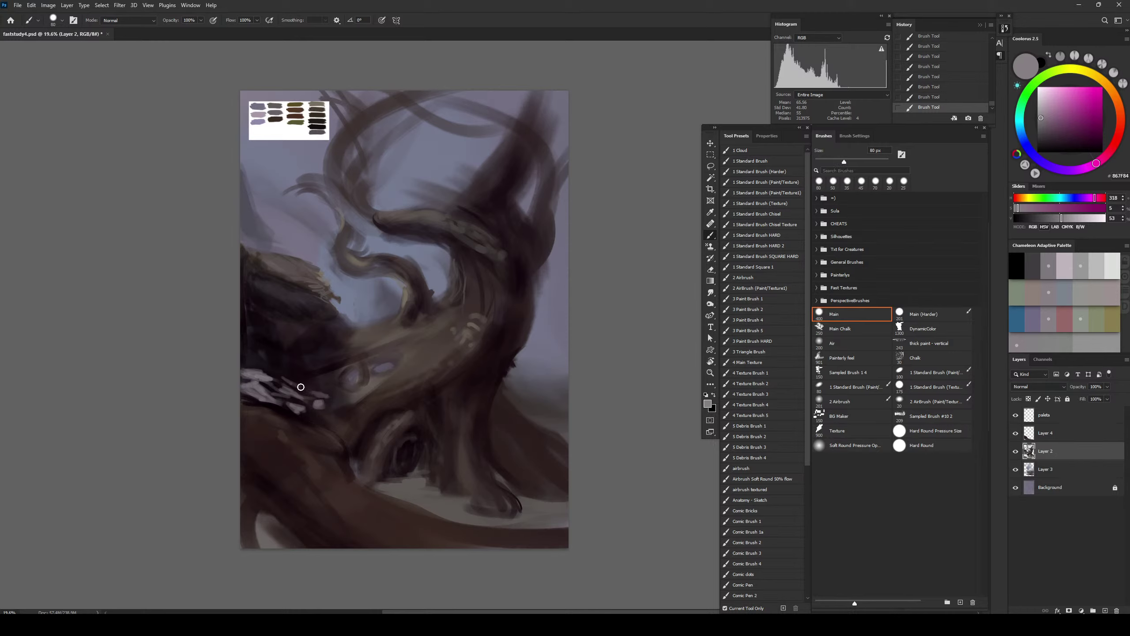
{"action": "left_click_drag", "start_coordinate": [325, 420], "coordinate": [333, 417]}
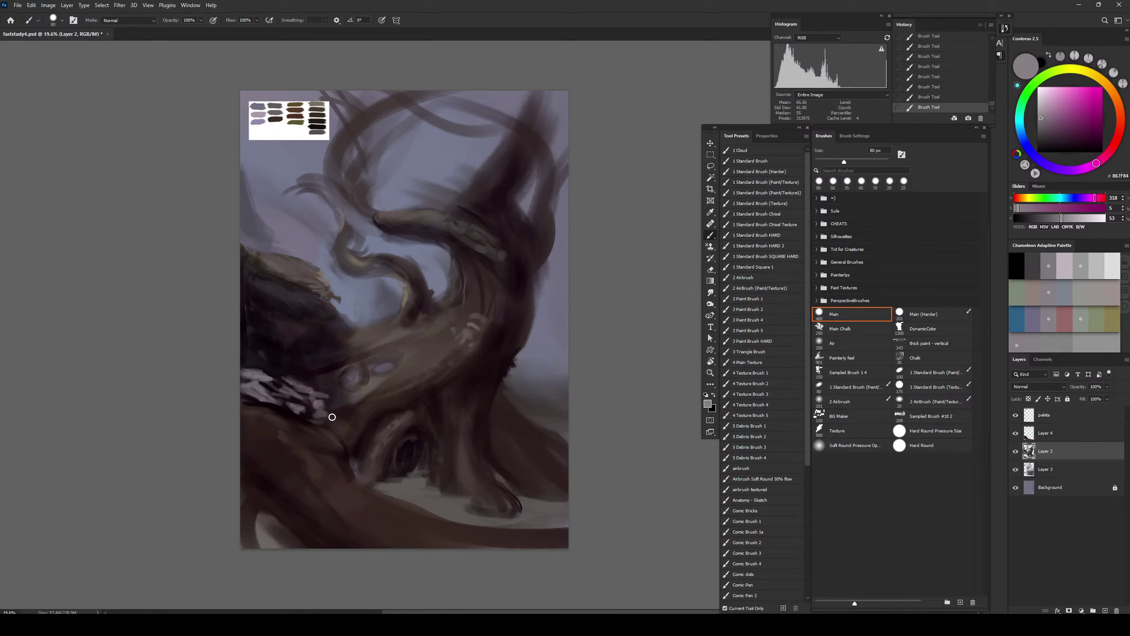
Sample dark mauve from the rock face and tone down the highlights at its base with a 175 px brush
{"action": "left_click", "coordinate": [296, 296], "text": "alt"}
{"action": "key", "text": "bracketright"}
{"action": "key", "text": "bracketright"}
{"action": "key", "text": "bracketright"}
{"action": "key", "text": "bracketright"}
{"action": "key", "text": "bracketright"}
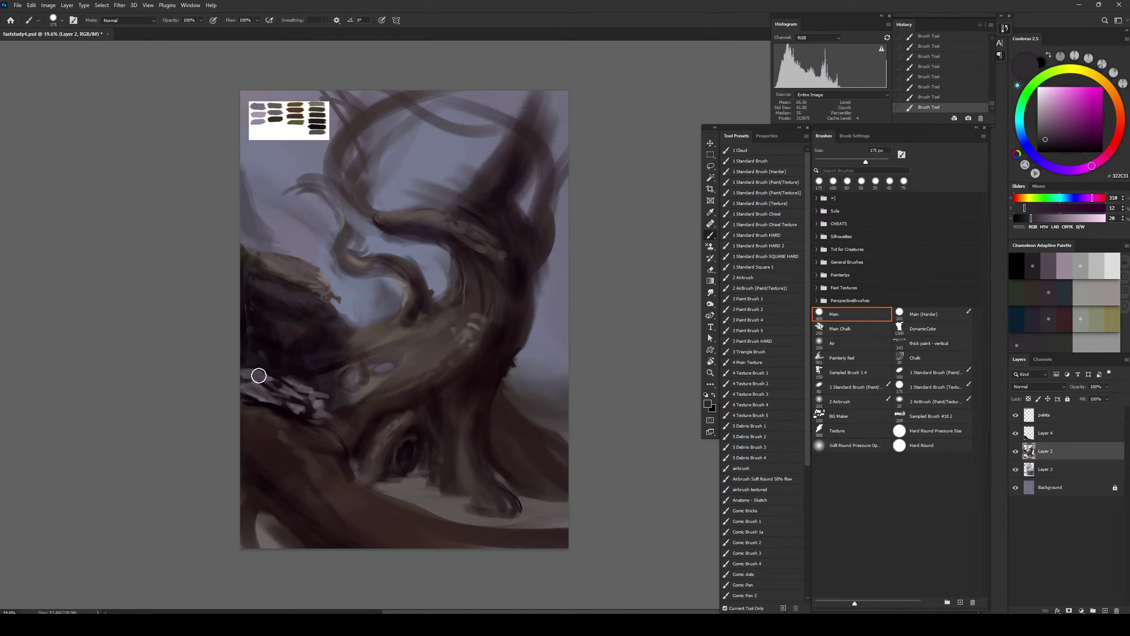
Sample tones from the rocks and break up the pale highlights at their base with a 70 px brush
{"action": "left_click", "coordinate": [269, 343], "text": "alt"}
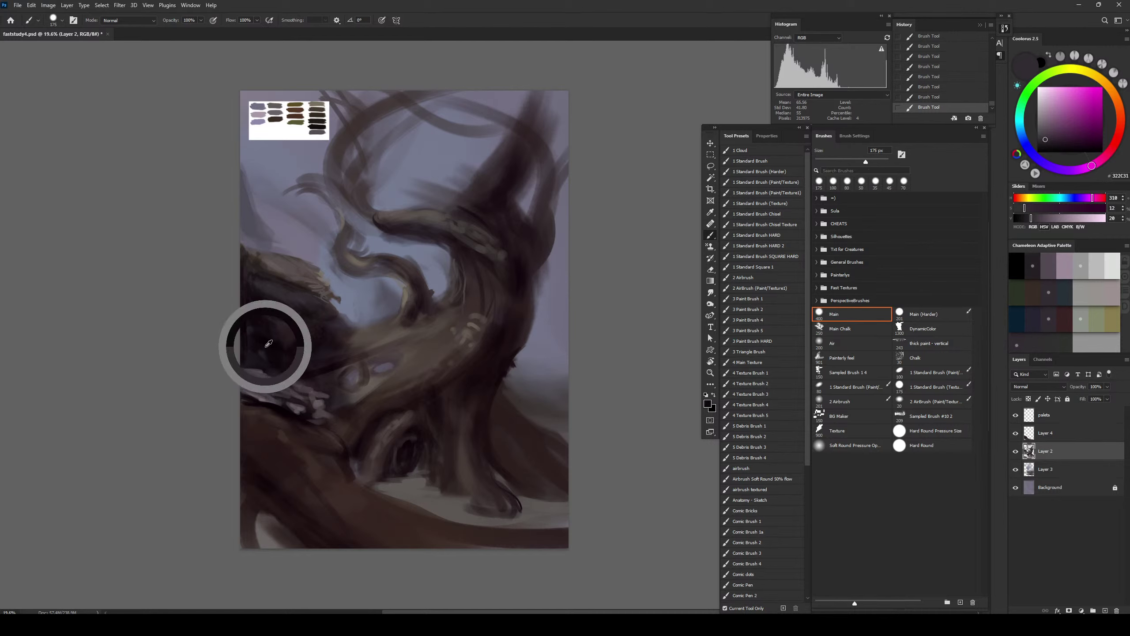
{"action": "key", "text": "bracketleft"}
{"action": "key", "text": "bracketleft"}
{"action": "key", "text": "bracketleft"}
{"action": "key", "text": "bracketleft"}
{"action": "key", "text": "bracketleft"}
{"action": "key", "text": "bracketleft"}
{"action": "left_click", "coordinate": [251, 393], "text": "alt"}
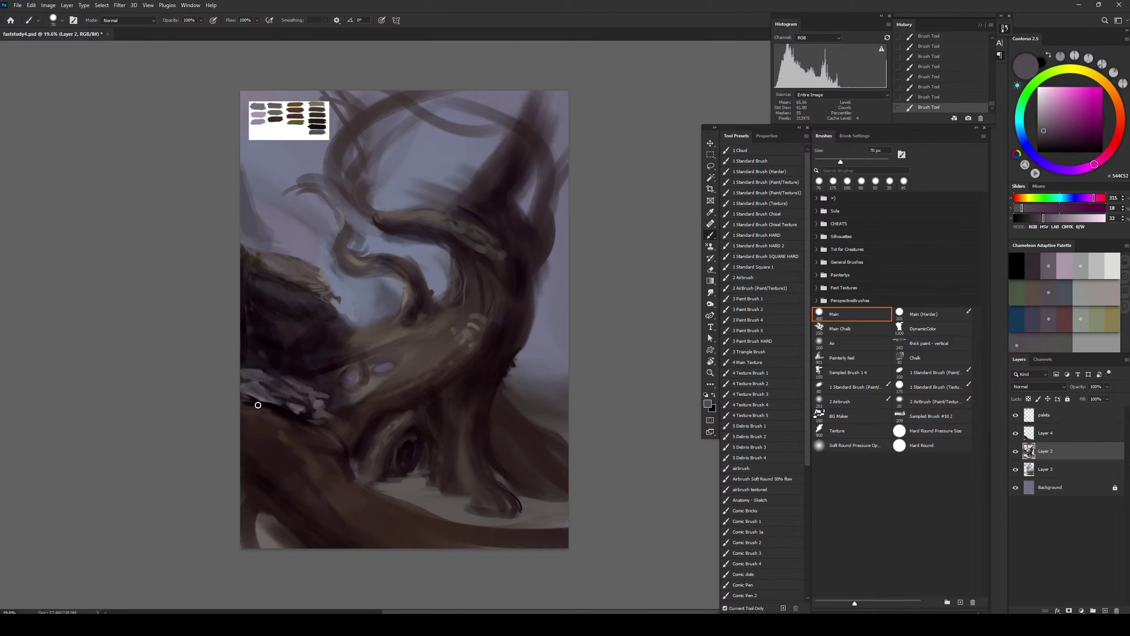
Sample near-black and dark purple and paint shadows around the rock-base highlights with 150 px and 80 px brushes
{"action": "left_click", "coordinate": [269, 350], "text": "alt"}
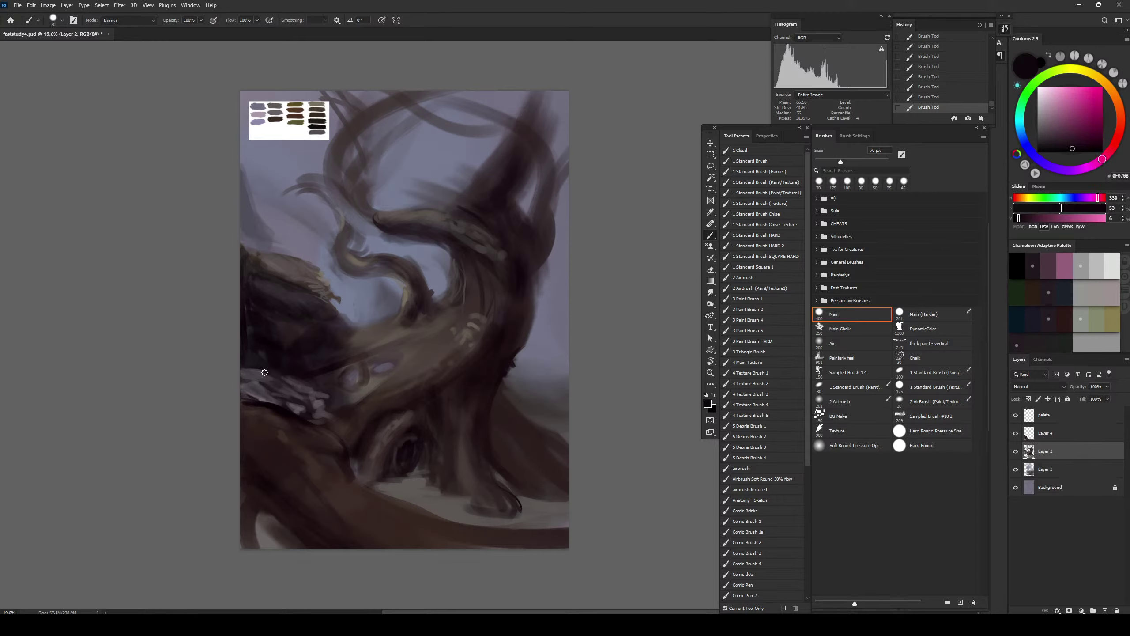
{"action": "key", "text": "bracketright"}
{"action": "key", "text": "bracketright"}
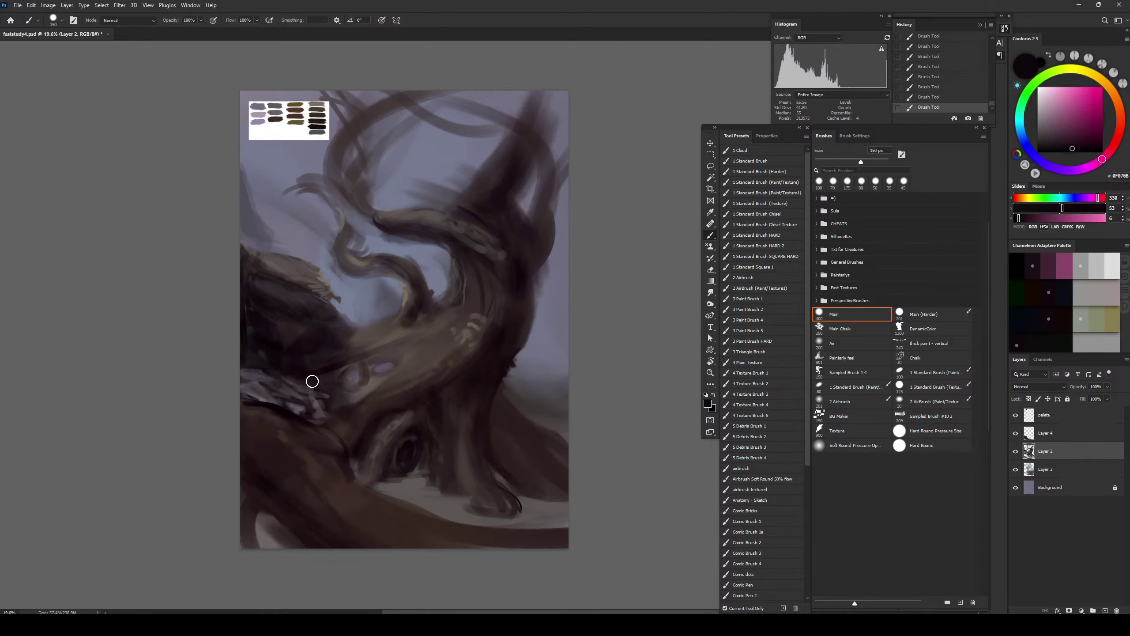
{"action": "left_click", "coordinate": [293, 417], "text": "alt"}
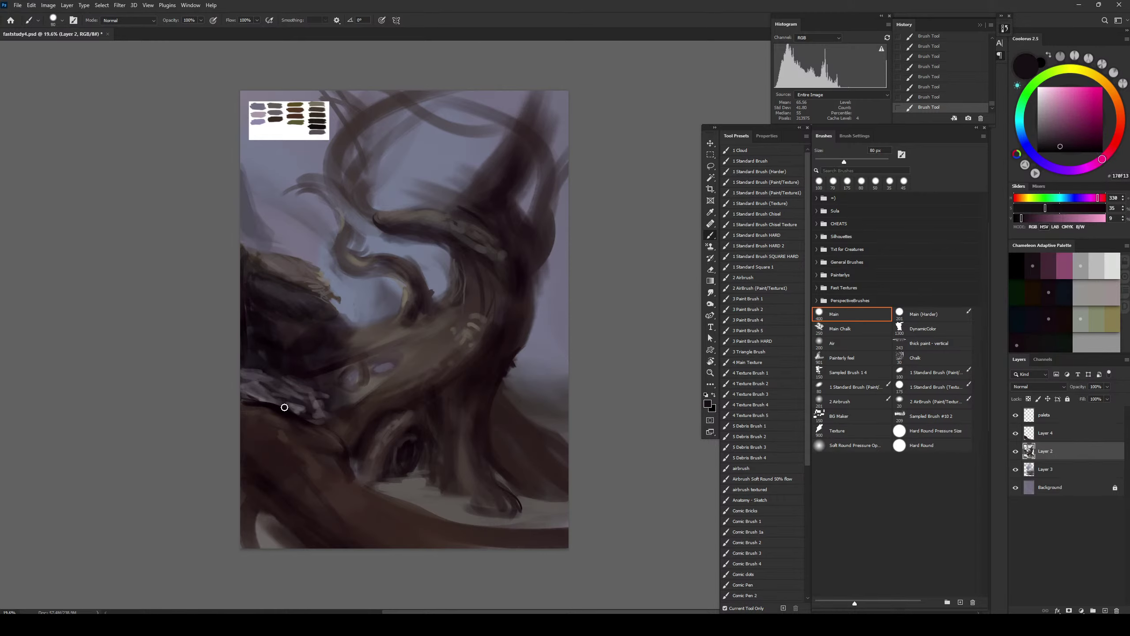
{"action": "key", "text": "bracketleft"}
{"action": "key", "text": "bracketleft"}
{"action": "key", "text": "bracketleft"}
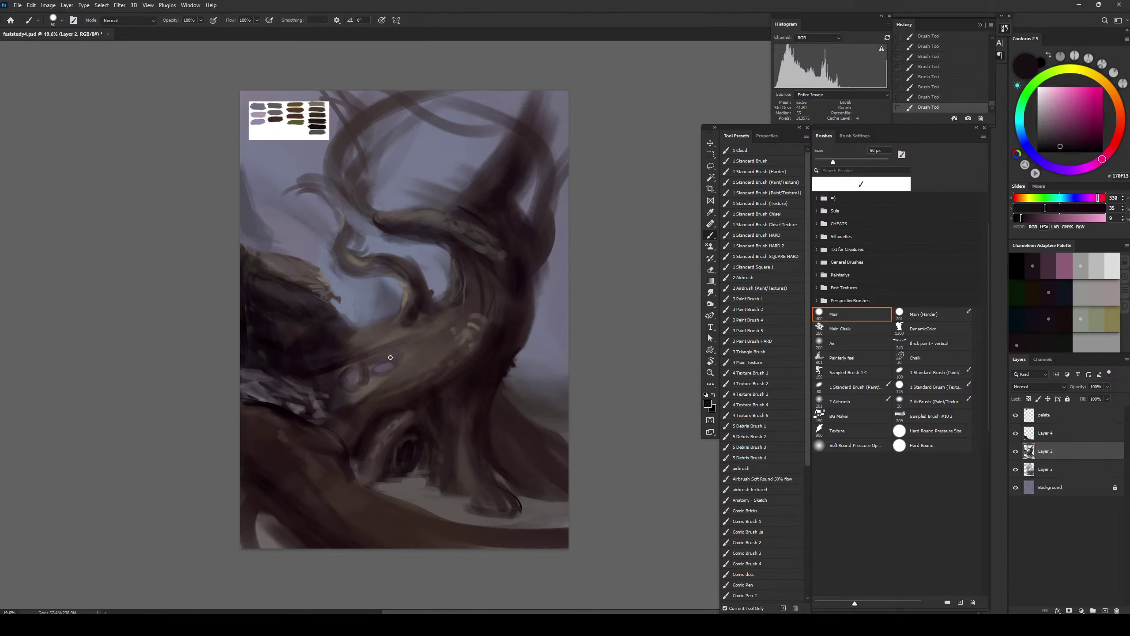
{"action": "mouse_move", "coordinate": [391, 358]}
{"action": "left_mouse_down"}
{"action": "mouse_move", "coordinate": [334, 405]}
{"action": "mouse_move", "coordinate": [375, 375]}
{"action": "mouse_move", "coordinate": [338, 407]}
{"action": "mouse_move", "coordinate": [383, 383]}
{"action": "left_mouse_up"}
{"action": "key", "text": "ctrl+z"}
Sample dark brown beside the hollow and paint over the pale holes and underside of the thick root with a 175 px brush
{"action": "key", "text": "bracketright"}
{"action": "key", "text": "bracketright"}
{"action": "key", "text": "bracketright"}
{"action": "key", "text": "bracketright"}
{"action": "key", "text": "bracketright"}
{"action": "left_click", "coordinate": [350, 420], "text": "alt"}
{"action": "key", "text": "bracketright"}
{"action": "key", "text": "bracketright"}
{"action": "key", "text": "bracketright"}
{"action": "left_click_drag", "start_coordinate": [348, 417], "coordinate": [365, 387]}
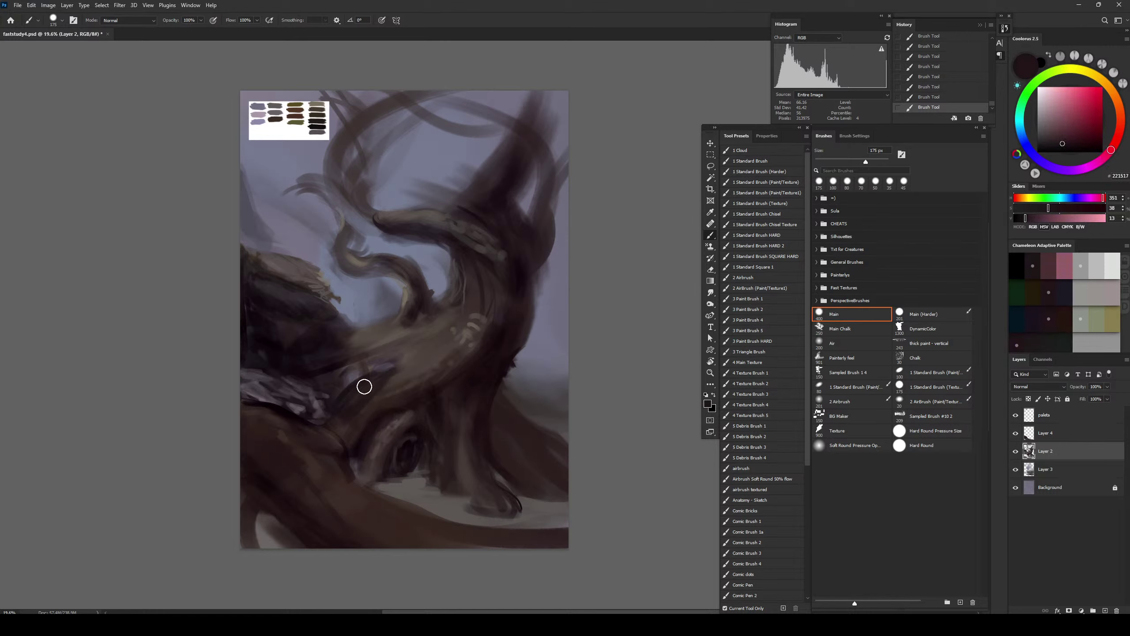
{"action": "left_click_drag", "start_coordinate": [426, 368], "coordinate": [414, 386]}
Sample muted brown from the upper branch and paint lighter strokes where the trunk meets the rocks with a 70 px brush
{"action": "left_click", "coordinate": [430, 362], "text": "alt"}
{"action": "left_click", "coordinate": [442, 218], "text": "alt"}
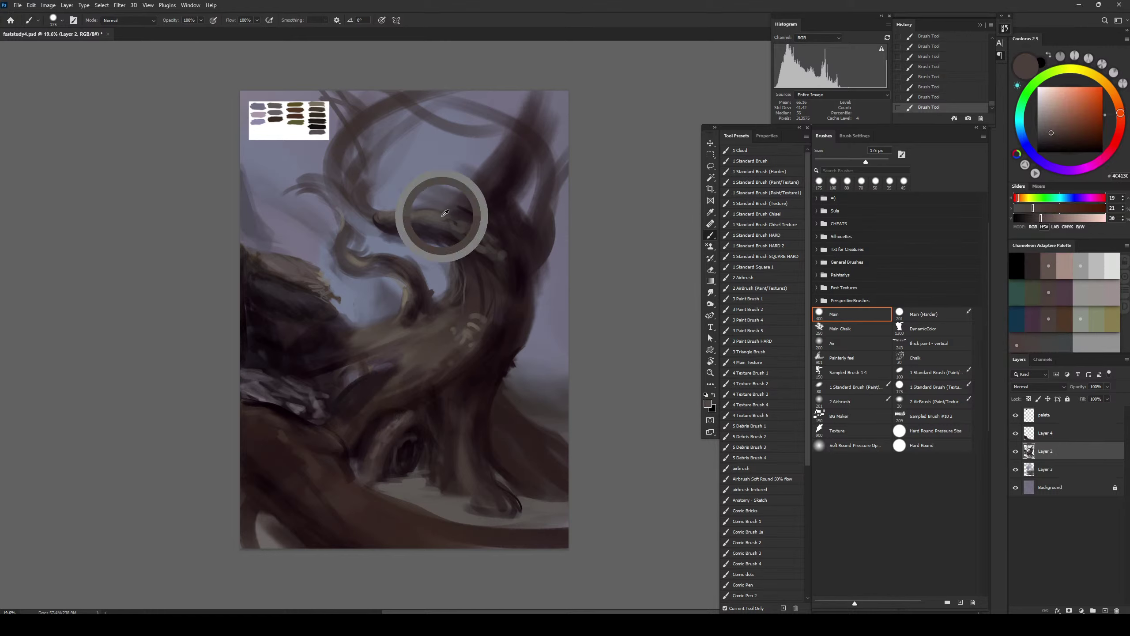
{"action": "key", "text": "bracketleft"}
{"action": "key", "text": "bracketleft"}
{"action": "key", "text": "bracketleft"}
{"action": "left_click_drag", "start_coordinate": [366, 384], "coordinate": [348, 402]}
{"action": "key", "text": "ctrl+z"}
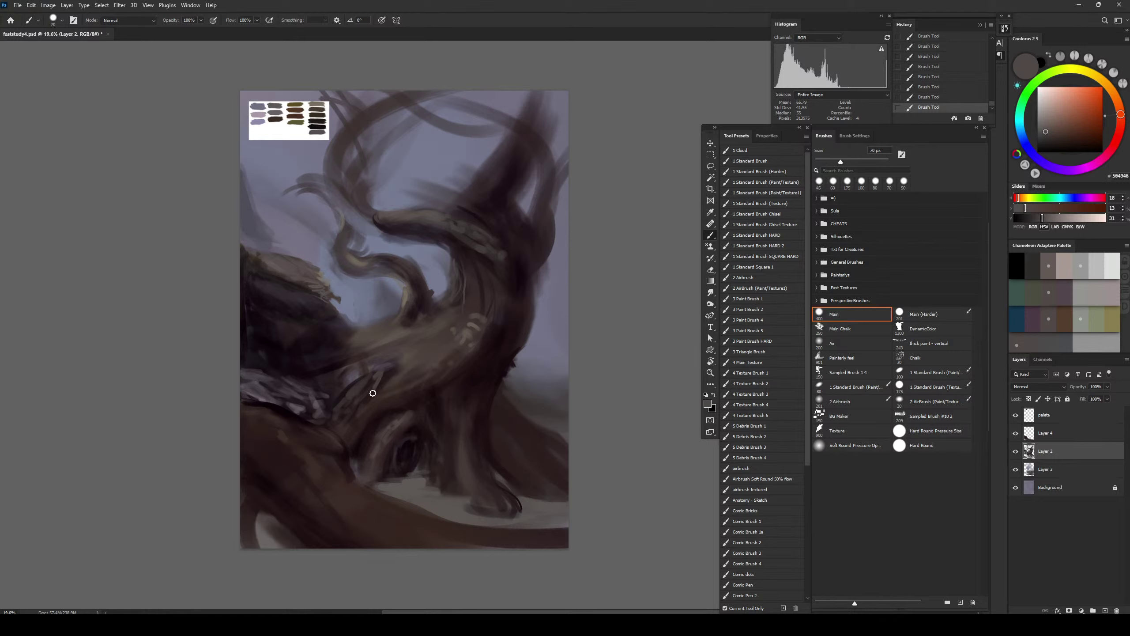
Sample dark purple and brown tones and model the folds between trunk and rocks with 100 px and 70 px brushes
{"action": "left_click", "coordinate": [372, 378], "text": "alt"}
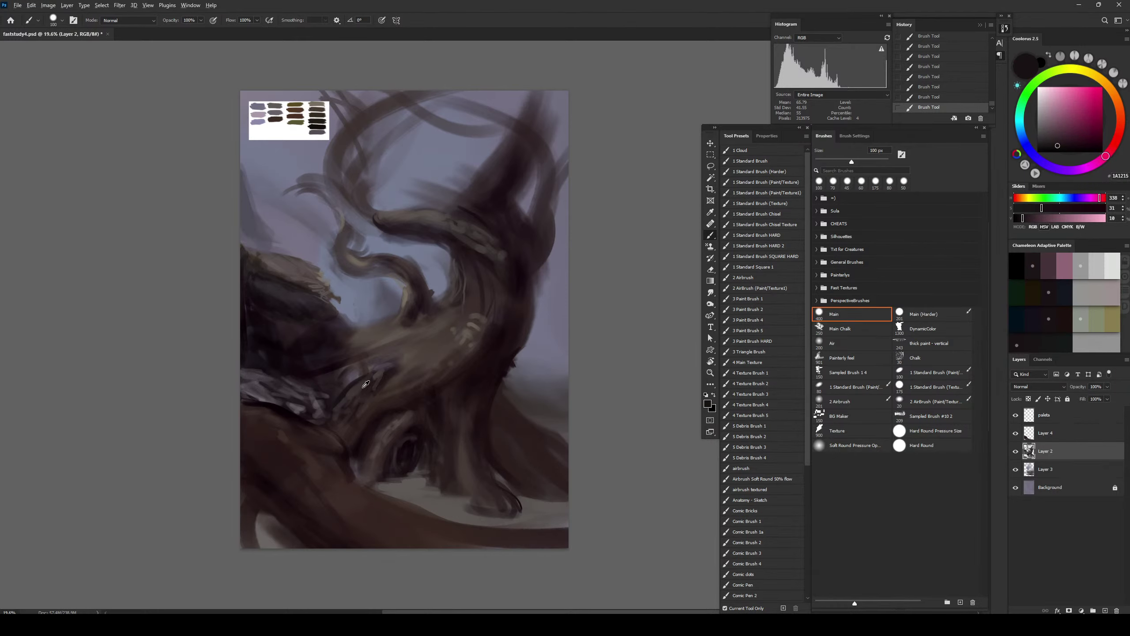
{"action": "left_click", "coordinate": [383, 372], "text": "alt"}
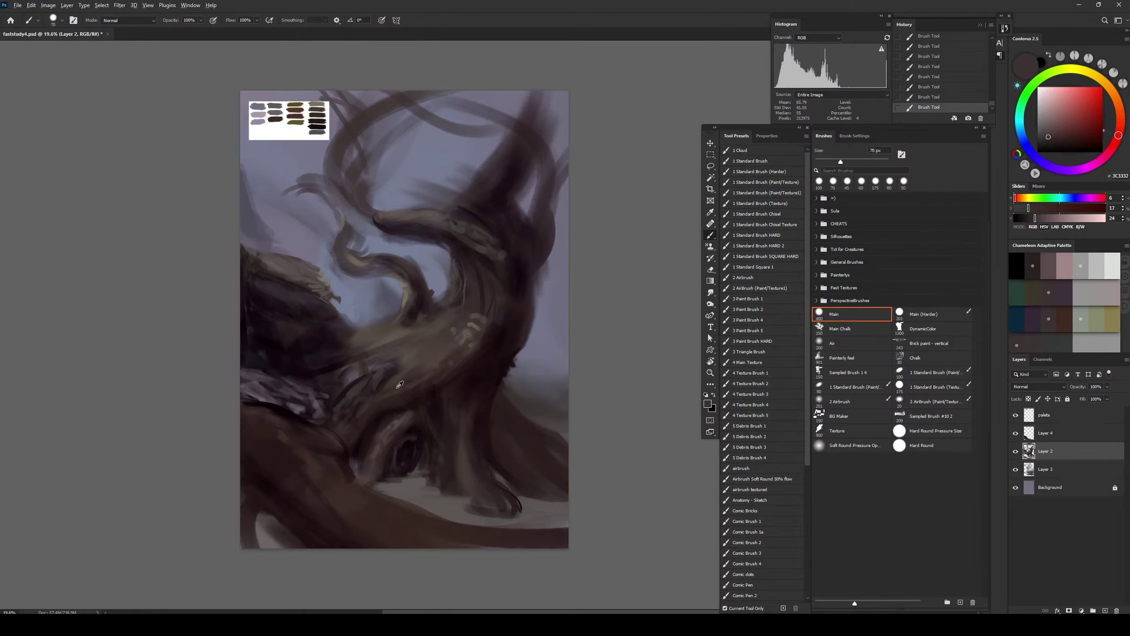
{"action": "left_click", "coordinate": [369, 403], "text": "alt"}
{"action": "left_click", "coordinate": [400, 375], "text": "alt"}
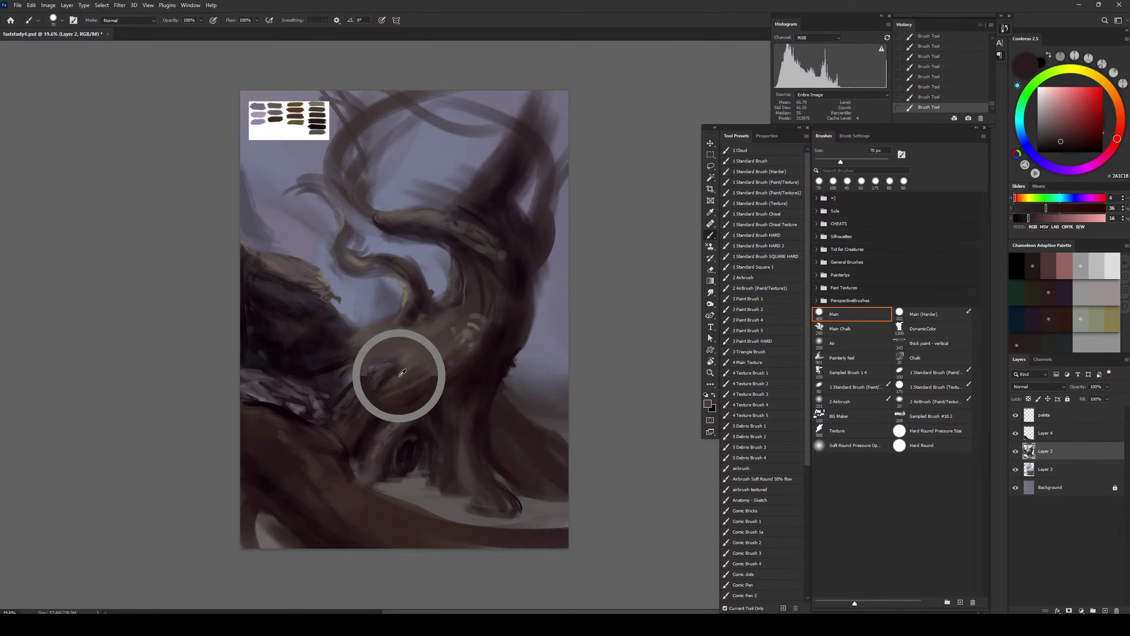
{"action": "left_click", "coordinate": [349, 388], "text": "alt"}
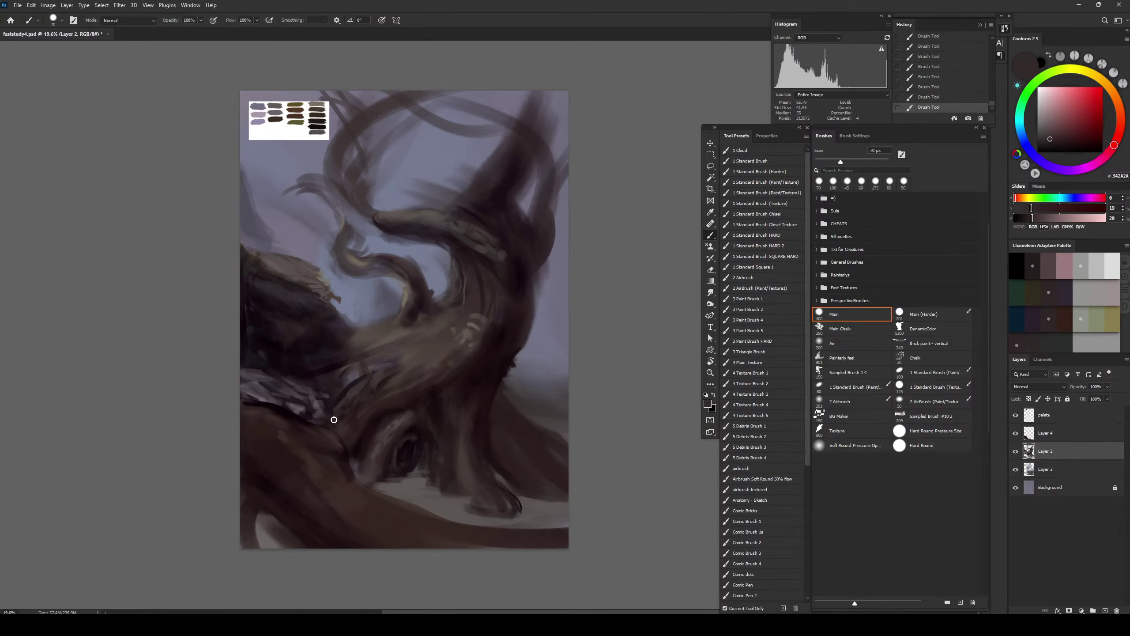
Sample the tone above the hollow's root and blend the strokes beside the rocks, enlarging the brush to 125 px
{"action": "left_click", "coordinate": [349, 416], "text": "alt"}
{"action": "key", "text": "bracketright"}
{"action": "key", "text": "bracketright"}
{"action": "mouse_move", "coordinate": [349, 416]}
{"action": "left_mouse_down"}
{"action": "mouse_move", "coordinate": [332, 428]}
{"action": "mouse_move", "coordinate": [353, 379]}
{"action": "left_mouse_up"}
{"action": "key", "text": "bracketright"}
{"action": "key", "text": "bracketright"}
Sample near-black and darken the rock-base highlights with the Air brush at 1000 px, reducing to 800 px with dark mauve
{"action": "left_click", "coordinate": [296, 416], "text": "alt"}
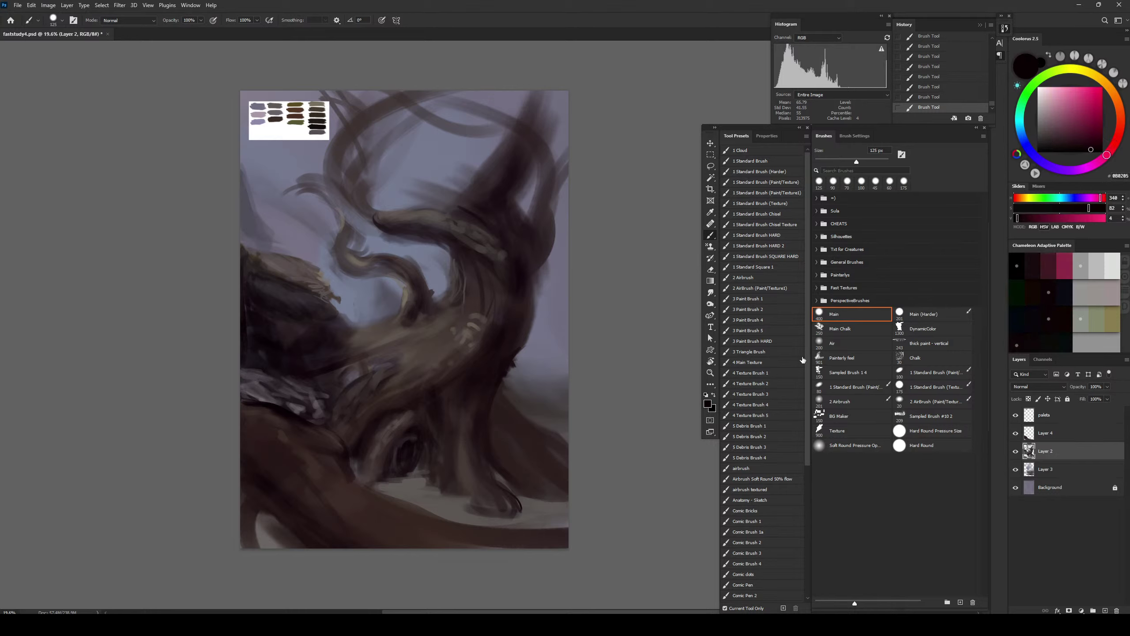
{"action": "left_click", "coordinate": [844, 343]}
{"action": "key", "text": "bracketright"}
{"action": "key", "text": "bracketright"}
{"action": "key", "text": "bracketright"}
{"action": "key", "text": "bracketright"}
{"action": "key", "text": "bracketright"}
{"action": "key", "text": "bracketright"}
{"action": "key", "text": "bracketright"}
{"action": "key", "text": "bracketright"}
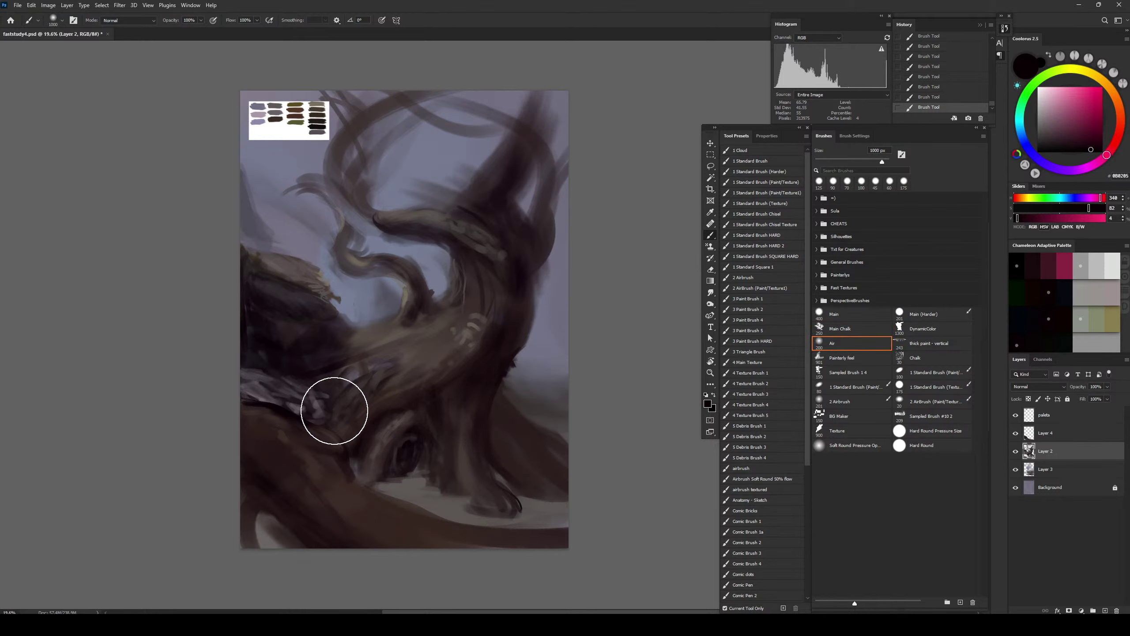
{"action": "mouse_move", "coordinate": [336, 412]}
{"action": "left_mouse_down"}
{"action": "mouse_move", "coordinate": [290, 388]}
{"action": "mouse_move", "coordinate": [313, 385]}
{"action": "left_mouse_up"}
{"action": "key", "text": "bracketleft"}
{"action": "key", "text": "bracketleft"}
{"action": "left_click", "coordinate": [287, 344], "text": "alt"}
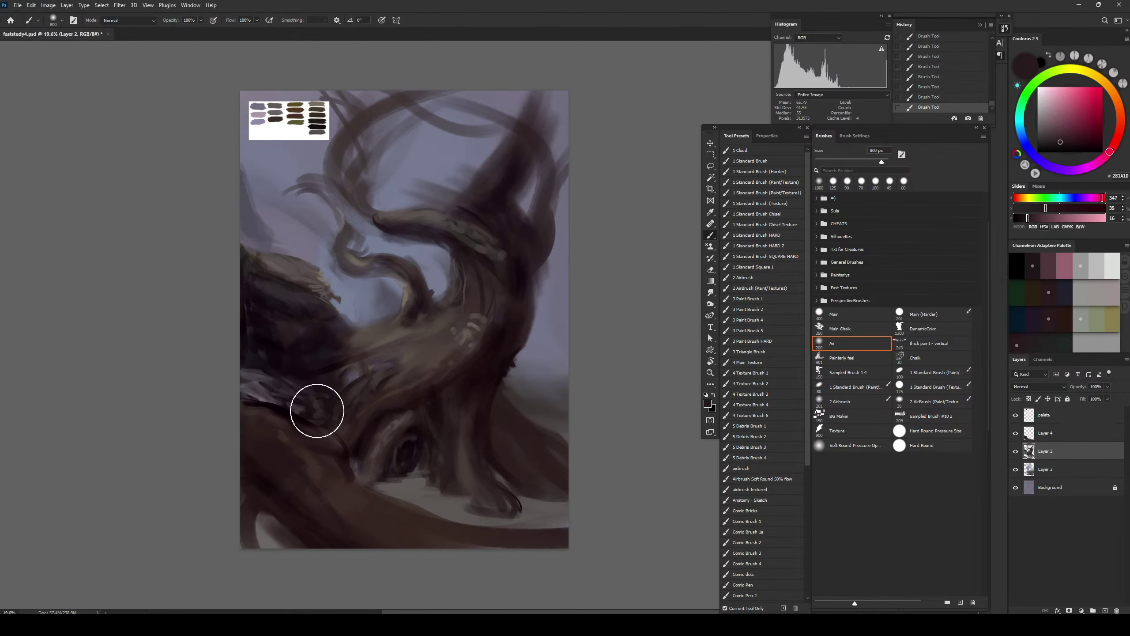
Sample brownish grey from the rock's top and paint a thin ledge highlight across the dark rock face with a 70 px Air brush
{"action": "left_click", "coordinate": [298, 274], "text": "alt"}
{"action": "key", "text": "bracketleft"}
{"action": "key", "text": "bracketleft"}
{"action": "key", "text": "bracketleft"}
{"action": "key", "text": "bracketleft"}
{"action": "key", "text": "bracketleft"}
{"action": "key", "text": "bracketleft"}
{"action": "key", "text": "bracketleft"}
{"action": "key", "text": "bracketleft"}
{"action": "key", "text": "bracketleft"}
{"action": "key", "text": "bracketleft"}
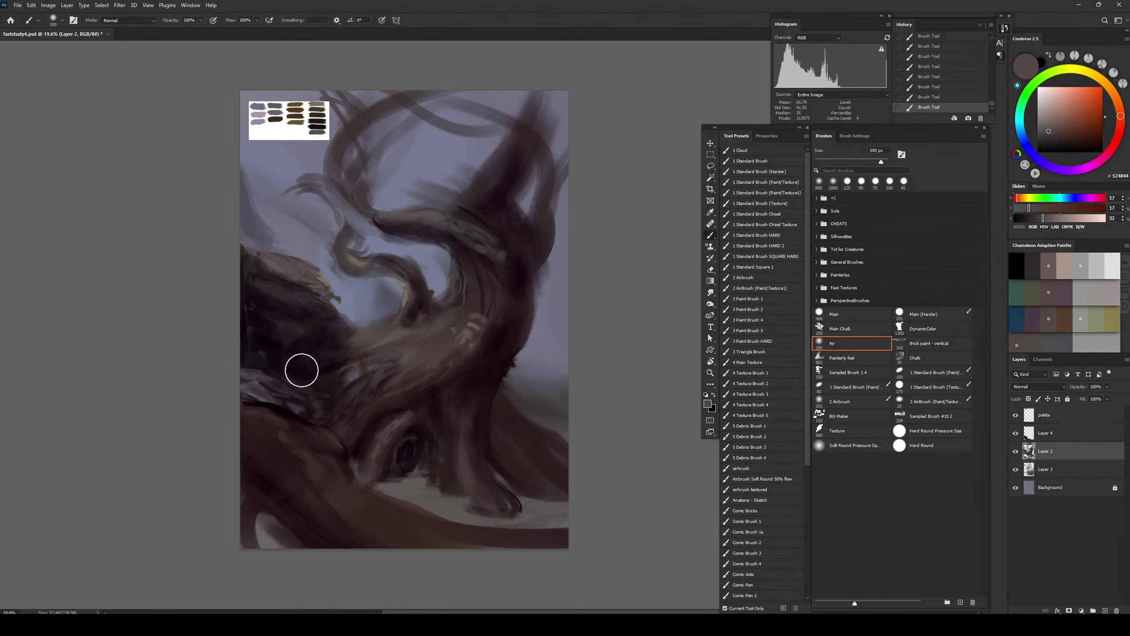
{"action": "key", "text": "bracketright"}
{"action": "key", "text": "bracketright"}
{"action": "left_click_drag", "start_coordinate": [257, 312], "coordinate": [280, 315]}
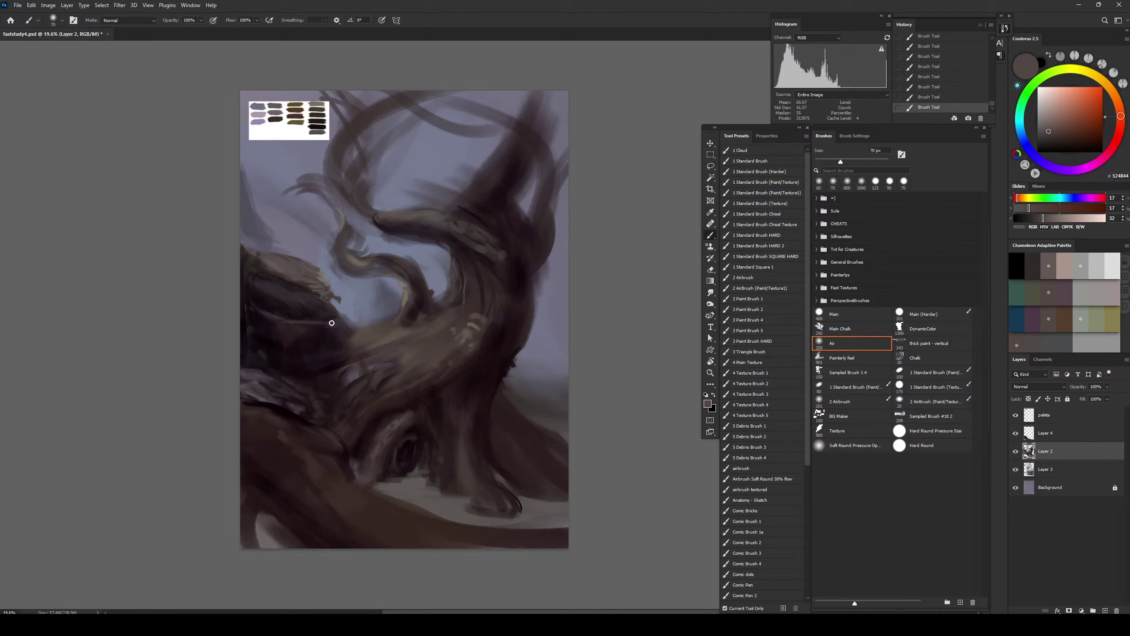
Sample mauve from the rock's top and near-black from its face, and shape the ledge's light and shadow with the Air brush at 100 px
{"action": "left_click", "coordinate": [284, 264], "text": "alt"}
{"action": "left_click_drag", "start_coordinate": [264, 311], "coordinate": [295, 326]}
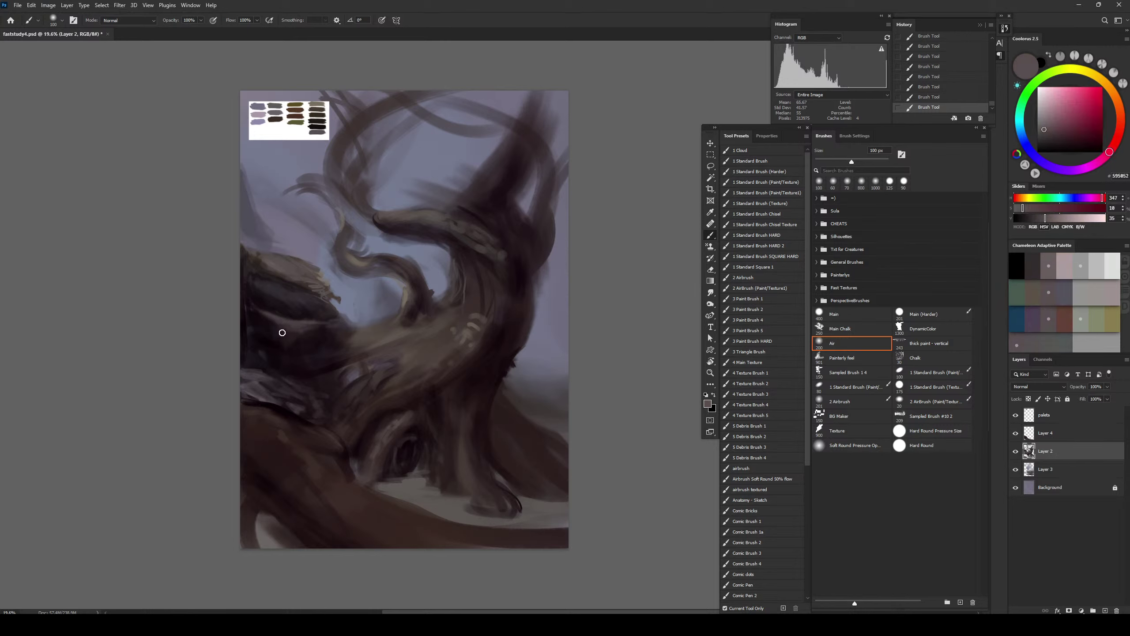
{"action": "left_click", "coordinate": [271, 323], "text": "alt"}
{"action": "left_click", "coordinate": [273, 301], "text": "alt"}
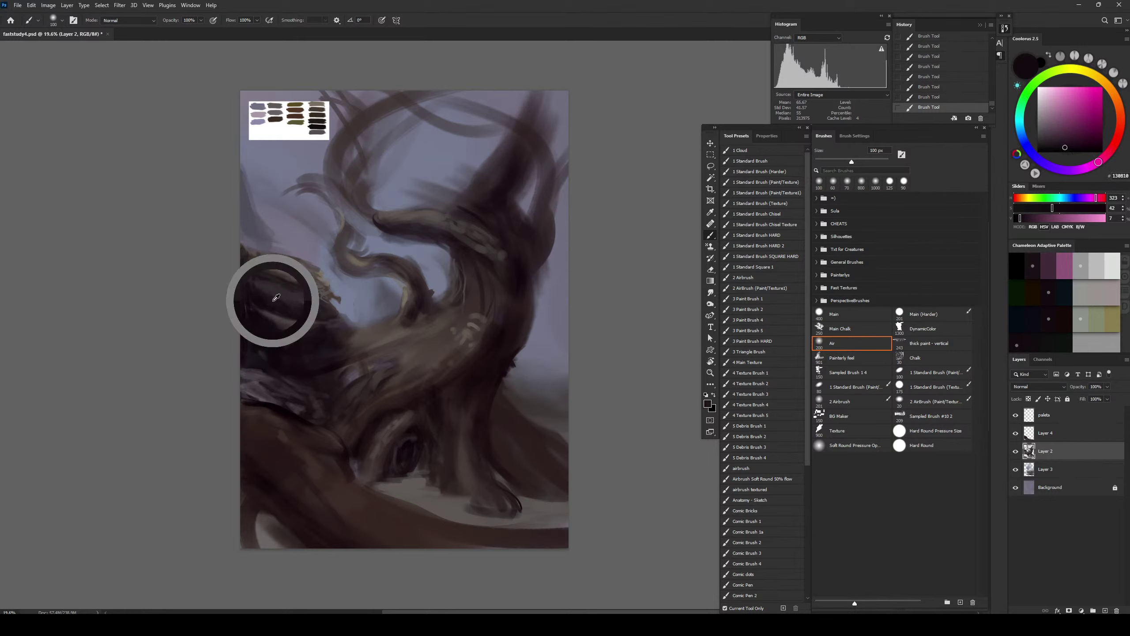
{"action": "key", "text": "bracketleft"}
{"action": "key", "text": "bracketleft"}
Sample grey-mauve and dark purple to refine the rock ledge with 70 px and 25 px strokes, and undo the last stroke
{"action": "left_click", "coordinate": [294, 326], "text": "alt"}
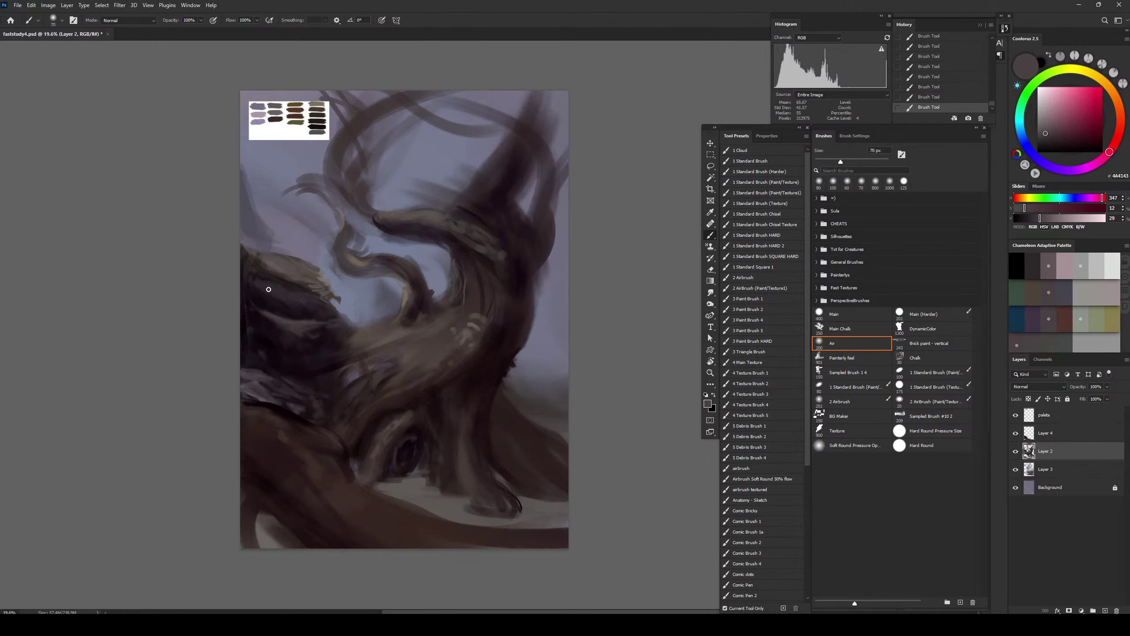
{"action": "left_click", "coordinate": [285, 405], "text": "alt"}
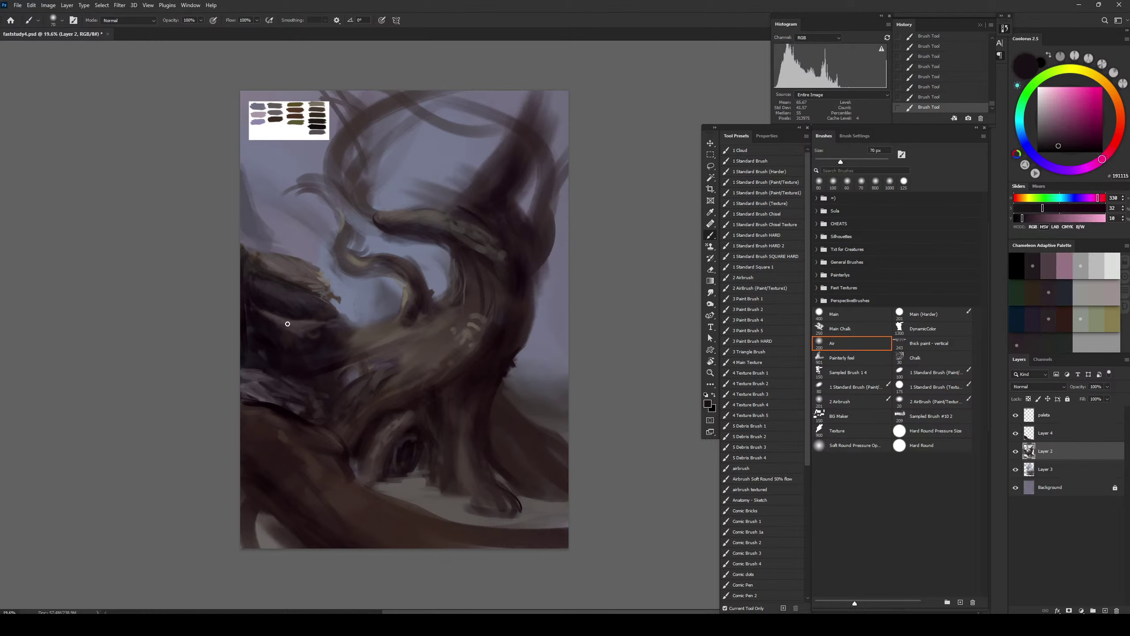
{"action": "key", "text": "bracketleft"}
{"action": "key", "text": "bracketleft"}
{"action": "key", "text": "bracketleft"}
{"action": "key", "text": "ctrl+z"}
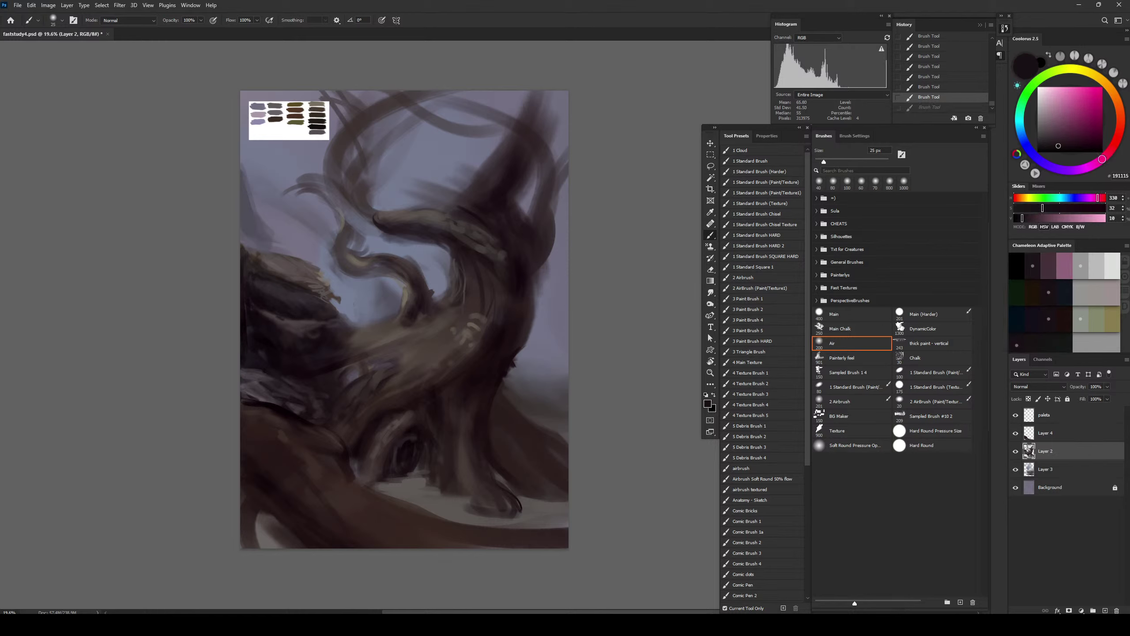
Switch to the Main (Harder) brush at 15 px and restore the undone strokes on the rock face
{"action": "left_click", "coordinate": [901, 329]}
{"action": "left_click", "coordinate": [900, 313]}
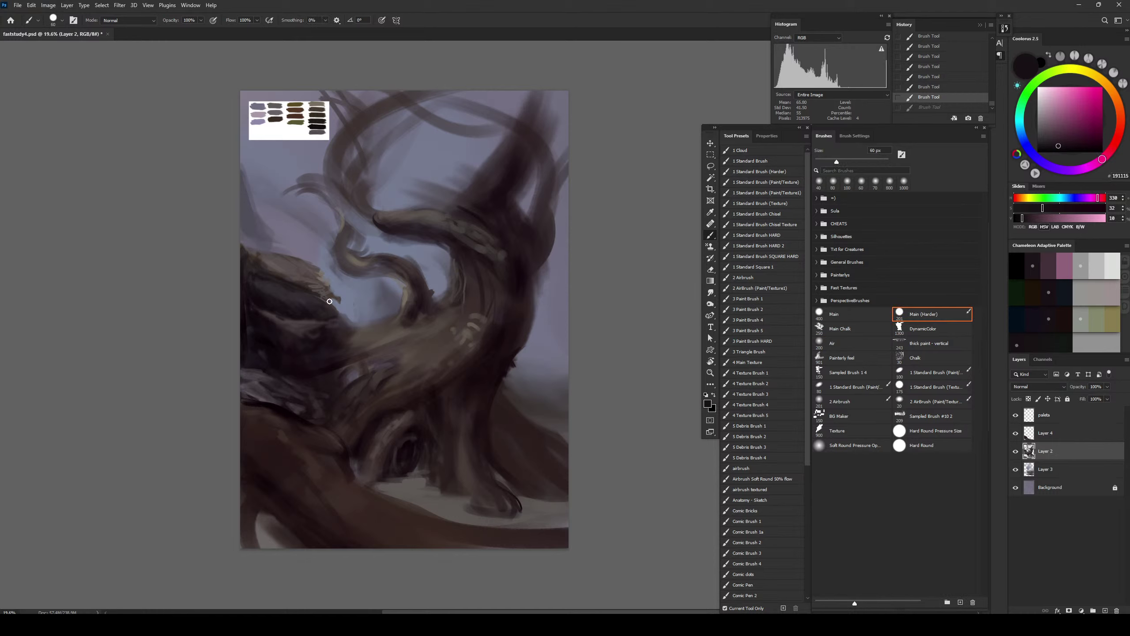
{"action": "key", "text": "bracketleft"}
{"action": "key", "text": "bracketleft"}
{"action": "key", "text": "bracketleft"}
{"action": "key", "text": "ctrl+z"}
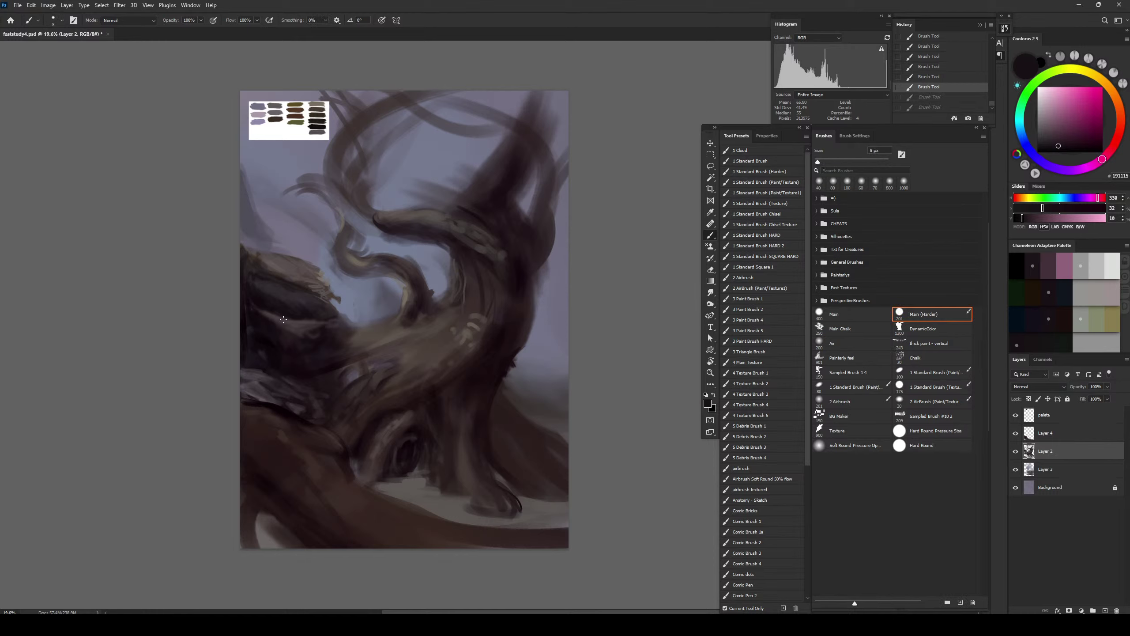
{"action": "key", "text": "ctrl+shift+z"}
{"action": "key", "text": "ctrl+shift+z"}
{"action": "key", "text": "bracketright"}
{"action": "key", "text": "bracketright"}
{"action": "key", "text": "bracketright"}
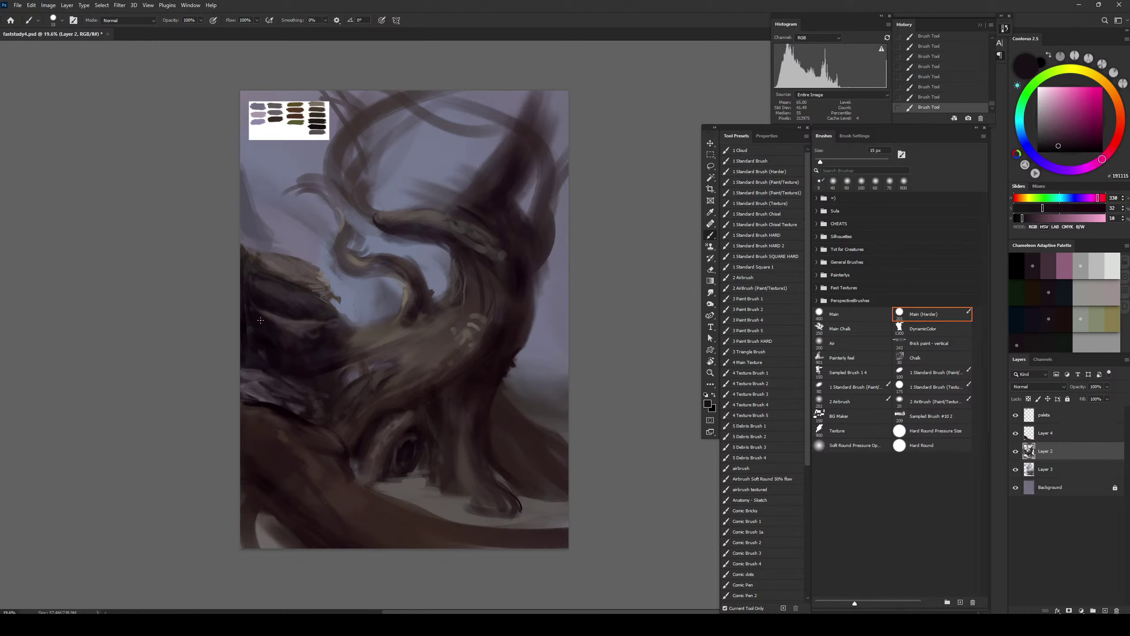
Sample near-black for cracks along the rock ledge with a 20 px brush, and muted brown for its edge at 35 px
{"action": "left_click", "coordinate": [274, 341], "text": "alt"}
{"action": "key", "text": "bracketright"}
{"action": "key", "text": "bracketright"}
{"action": "key", "text": "bracketright"}
{"action": "key", "text": "bracketright"}
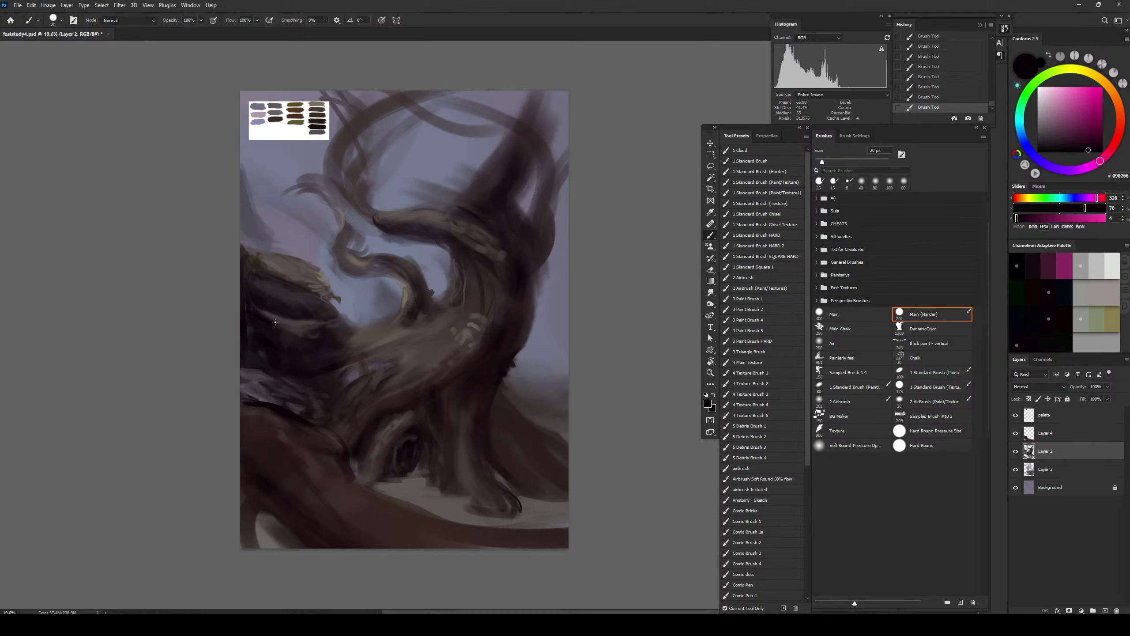
{"action": "left_click_drag", "start_coordinate": [280, 323], "coordinate": [280, 321]}
{"action": "left_click", "coordinate": [295, 267], "text": "alt"}
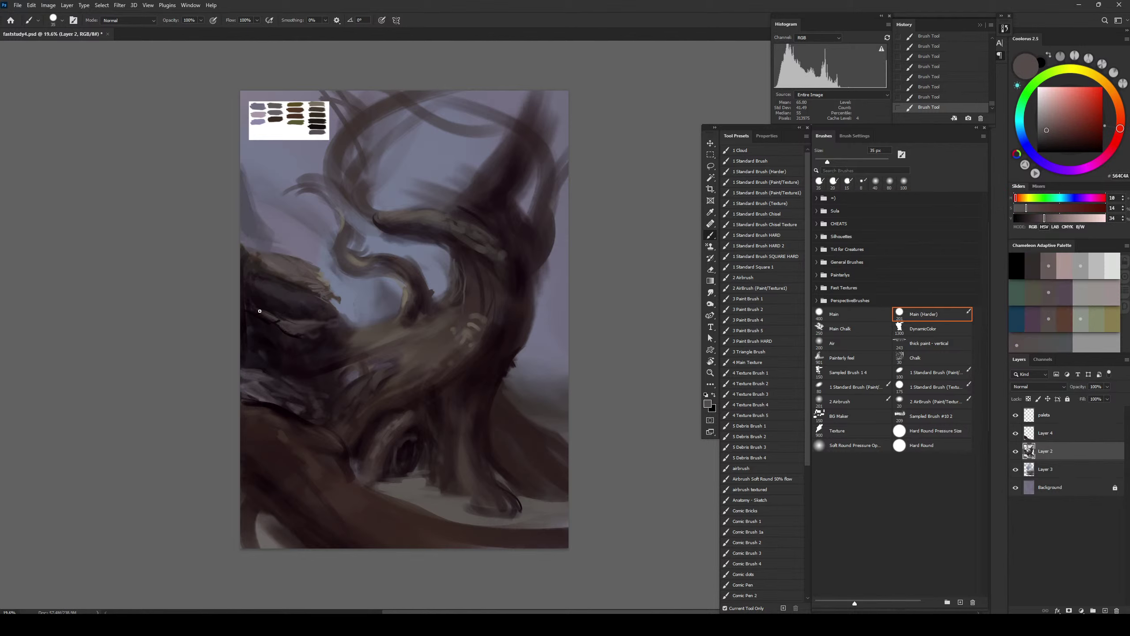
Flip the canvas horizontally and toggle the proof preview on and off to check the composition
{"action": "key", "text": "ctrl+shift+h"}
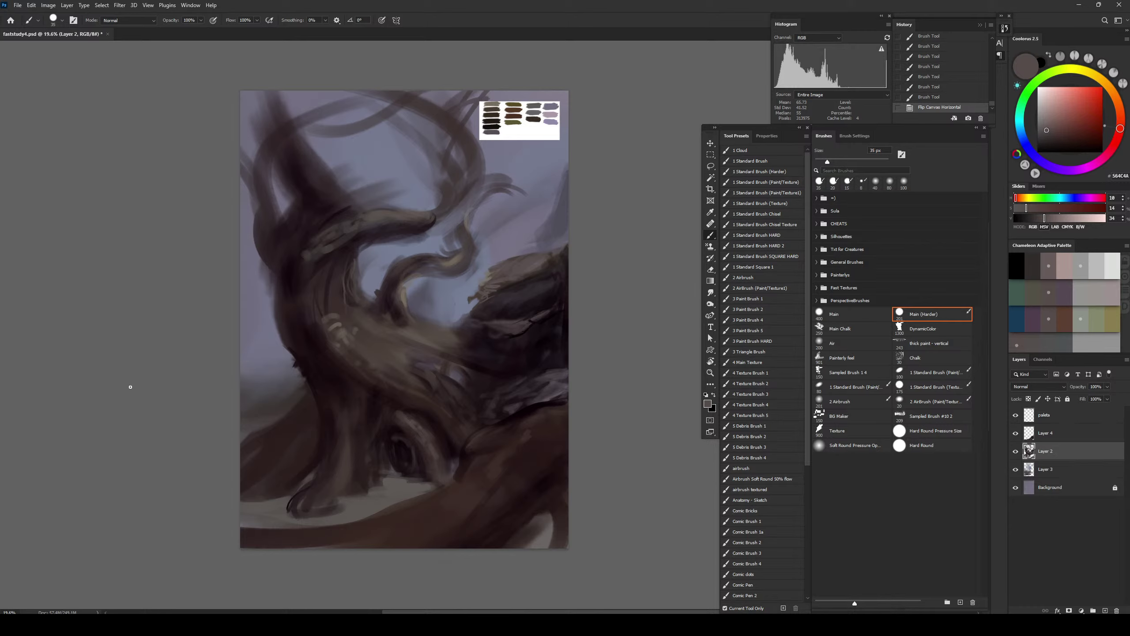
{"action": "key", "text": "ctrl+y"}
{"action": "key", "text": "ctrl+y"}
Hide Layer 4 and Layer 2 and select Layer 3 for painting the background
{"action": "left_click_drag", "start_coordinate": [1014, 434], "coordinate": [1012, 447]}
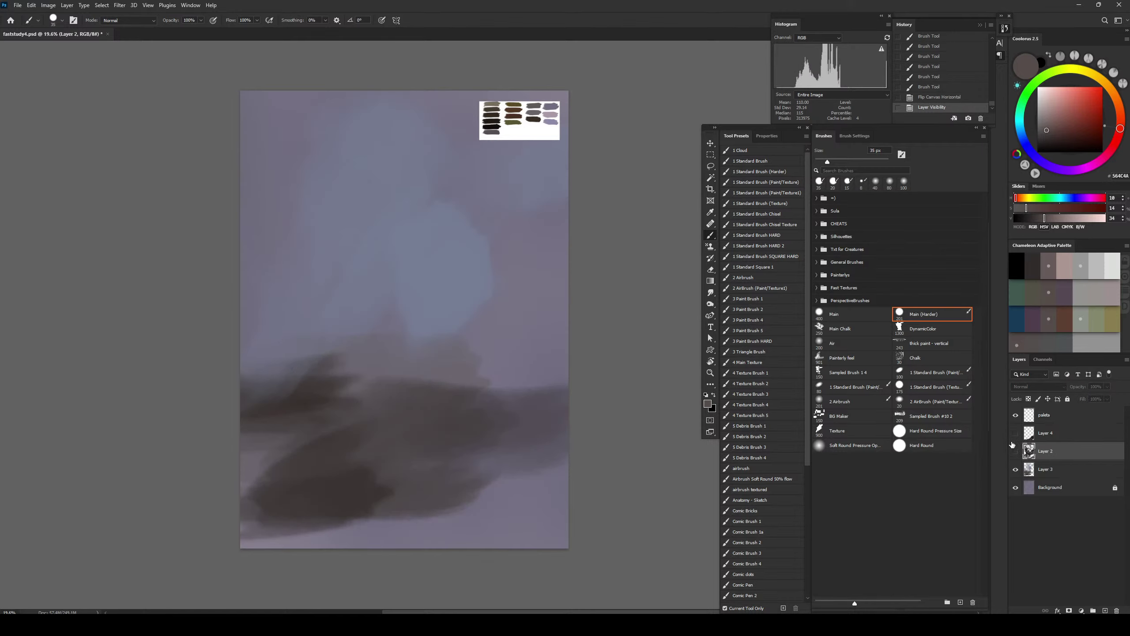
{"action": "left_click", "coordinate": [1059, 475]}
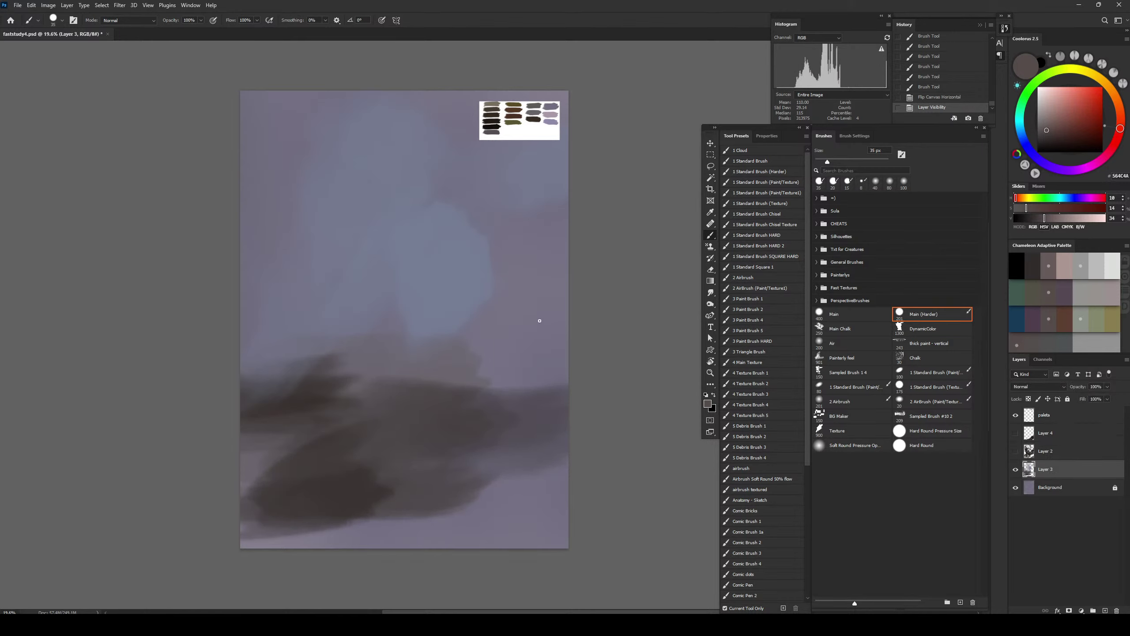
Sample and lighten the sky blue, hide the palette layer, and sweep the thick paint - vertical brush across the upper sky at 1500 px
{"action": "left_click", "coordinate": [456, 285], "text": "alt"}
{"action": "left_click_drag", "start_coordinate": [1052, 112], "coordinate": [1046, 105]}
{"action": "left_click", "coordinate": [917, 343]}
{"action": "key", "text": "bracketright"}
{"action": "key", "text": "bracketright"}
{"action": "key", "text": "bracketright"}
{"action": "key", "text": "bracketright"}
{"action": "key", "text": "bracketright"}
{"action": "key", "text": "bracketright"}
{"action": "key", "text": "bracketright"}
{"action": "key", "text": "bracketright"}
{"action": "key", "text": "bracketright"}
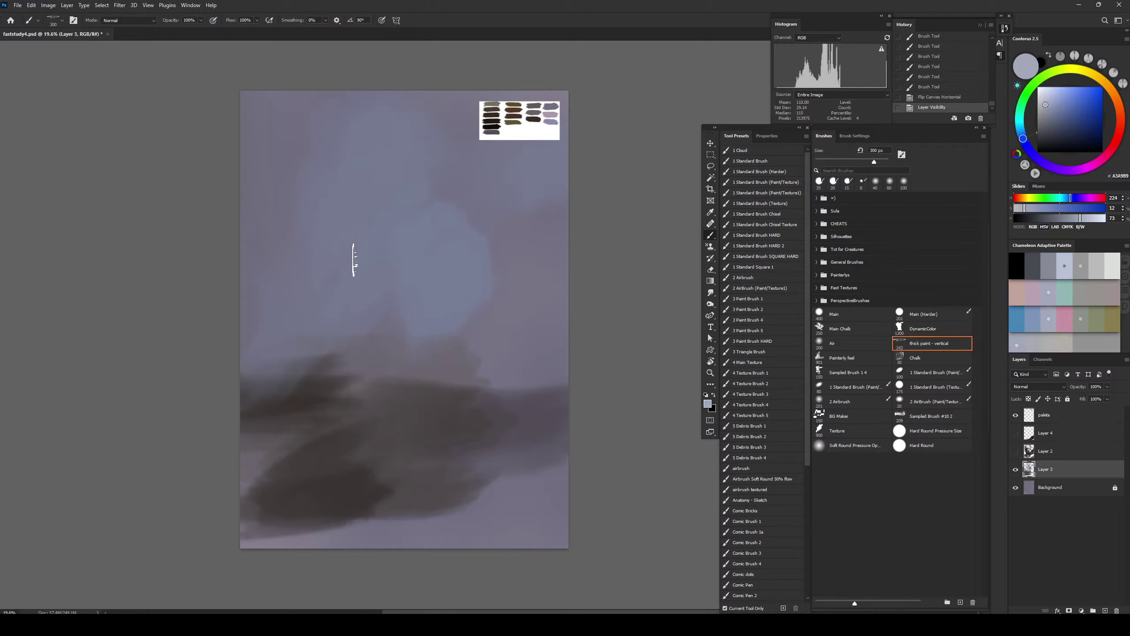
{"action": "left_click", "coordinate": [1018, 415]}
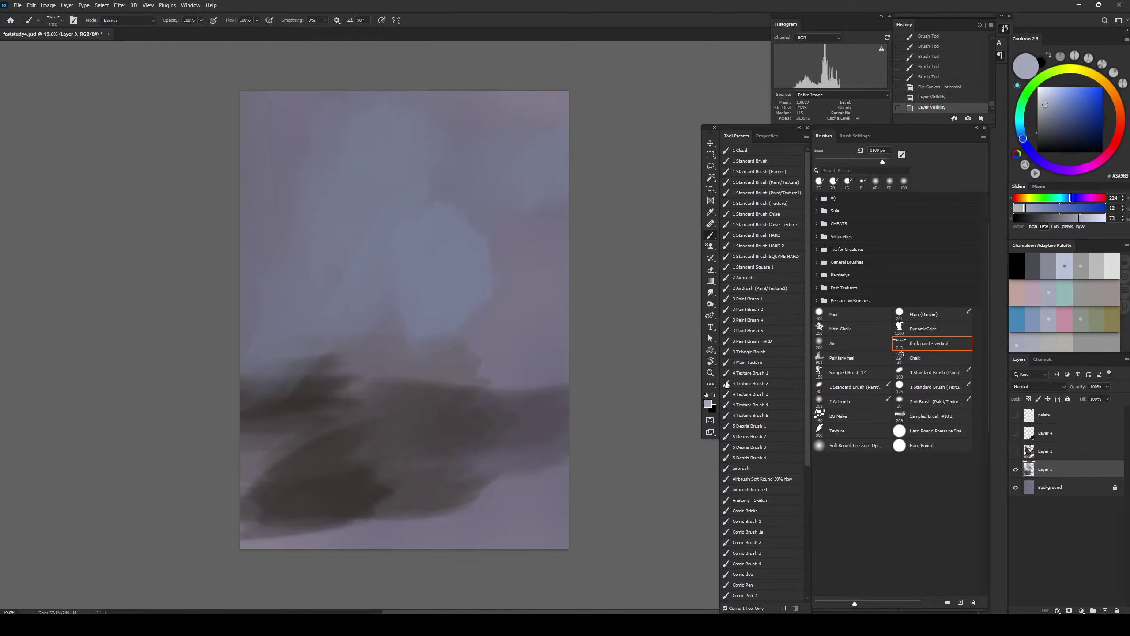
{"action": "key", "text": "bracketright"}
{"action": "key", "text": "bracketright"}
{"action": "key", "text": "bracketright"}
{"action": "key", "text": "bracketright"}
{"action": "left_click_drag", "start_coordinate": [395, 150], "coordinate": [588, 112]}
{"action": "key", "text": "ctrl+z"}
{"action": "left_click_drag", "start_coordinate": [406, 164], "coordinate": [592, 143]}
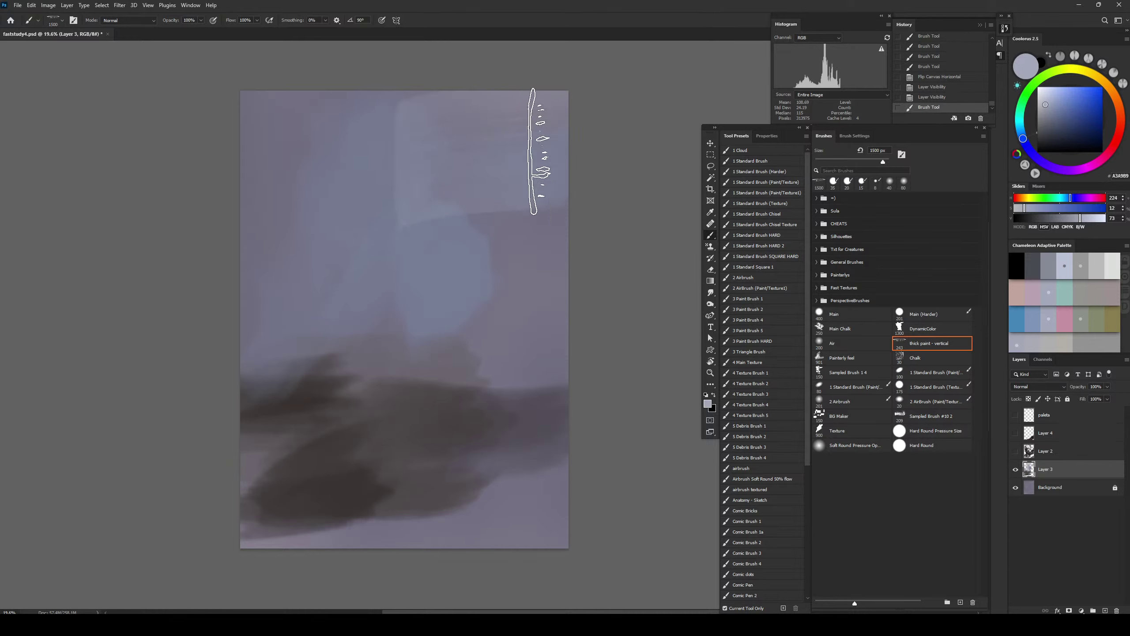
Sample blue and violet tones from the sky and blend its patches with broad 1500 px strokes
{"action": "left_click", "coordinate": [554, 174], "text": "alt"}
{"action": "mouse_move", "coordinate": [551, 203]}
{"action": "left_mouse_down"}
{"action": "mouse_move", "coordinate": [521, 214]}
{"action": "mouse_move", "coordinate": [390, 182]}
{"action": "mouse_move", "coordinate": [517, 267]}
{"action": "mouse_move", "coordinate": [447, 220]}
{"action": "mouse_move", "coordinate": [445, 202]}
{"action": "mouse_move", "coordinate": [548, 220]}
{"action": "mouse_move", "coordinate": [542, 276]}
{"action": "left_mouse_up"}
{"action": "left_click", "coordinate": [455, 259], "text": "alt"}
{"action": "mouse_move", "coordinate": [534, 267]}
{"action": "left_mouse_down"}
{"action": "mouse_move", "coordinate": [392, 206]}
{"action": "mouse_move", "coordinate": [445, 233]}
{"action": "left_mouse_up"}
{"action": "left_click_drag", "start_coordinate": [410, 121], "coordinate": [509, 223]}
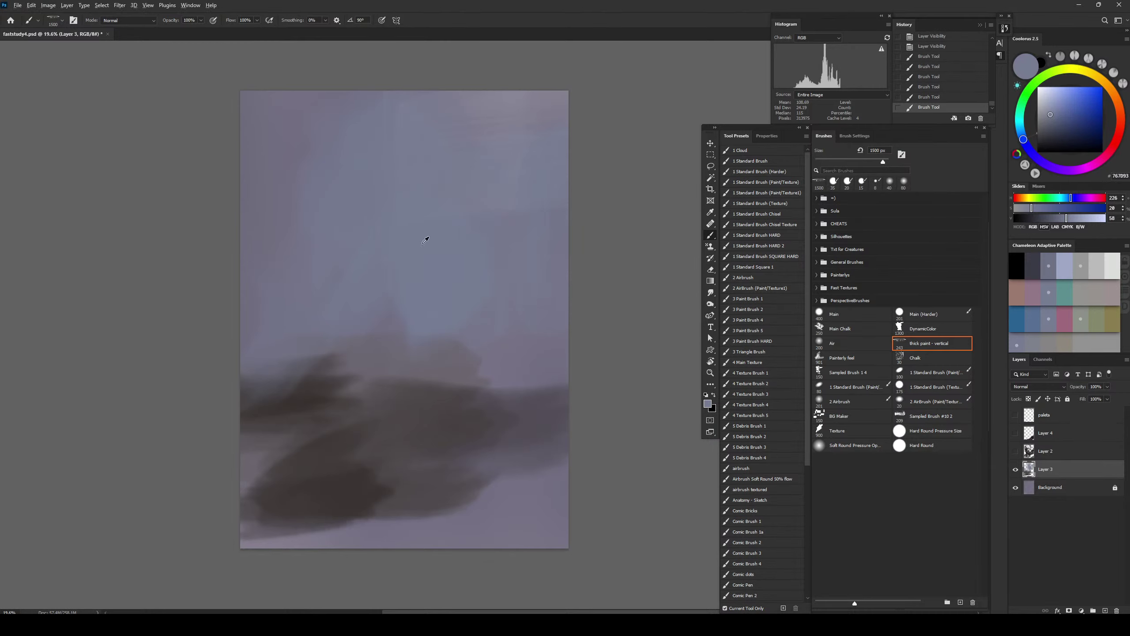
Show the palette layer, sample a greyish purple and paint over the lower-left ground with the brush at 400 px and 900 px
{"action": "left_click_drag", "start_coordinate": [366, 271], "coordinate": [279, 453]}
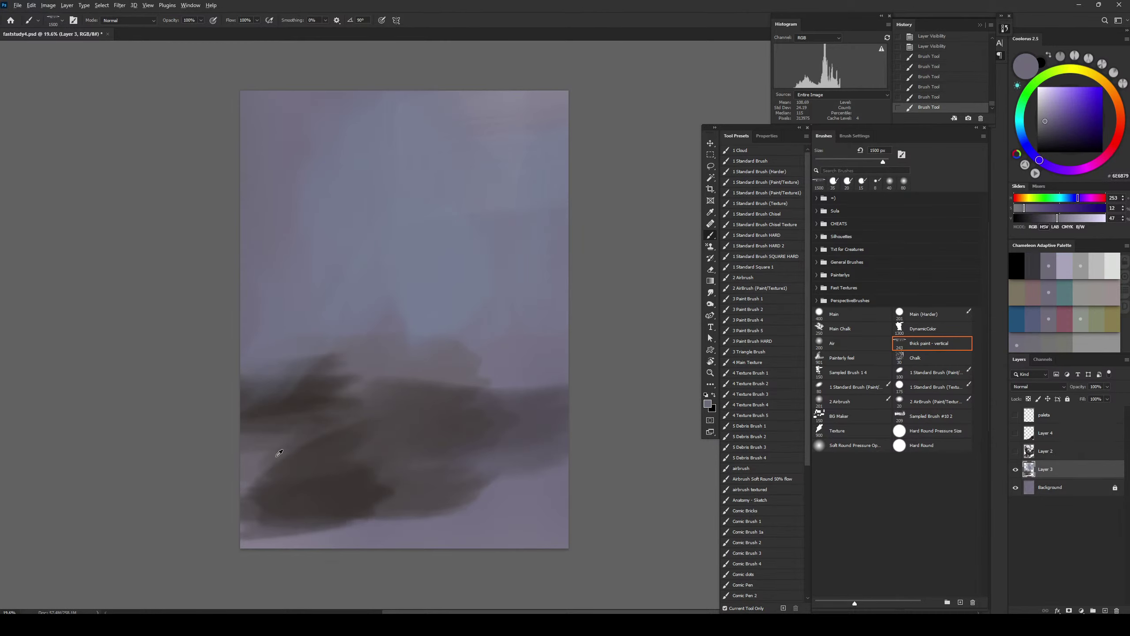
{"action": "left_click", "coordinate": [254, 462], "text": "alt"}
{"action": "left_click", "coordinate": [1015, 415]}
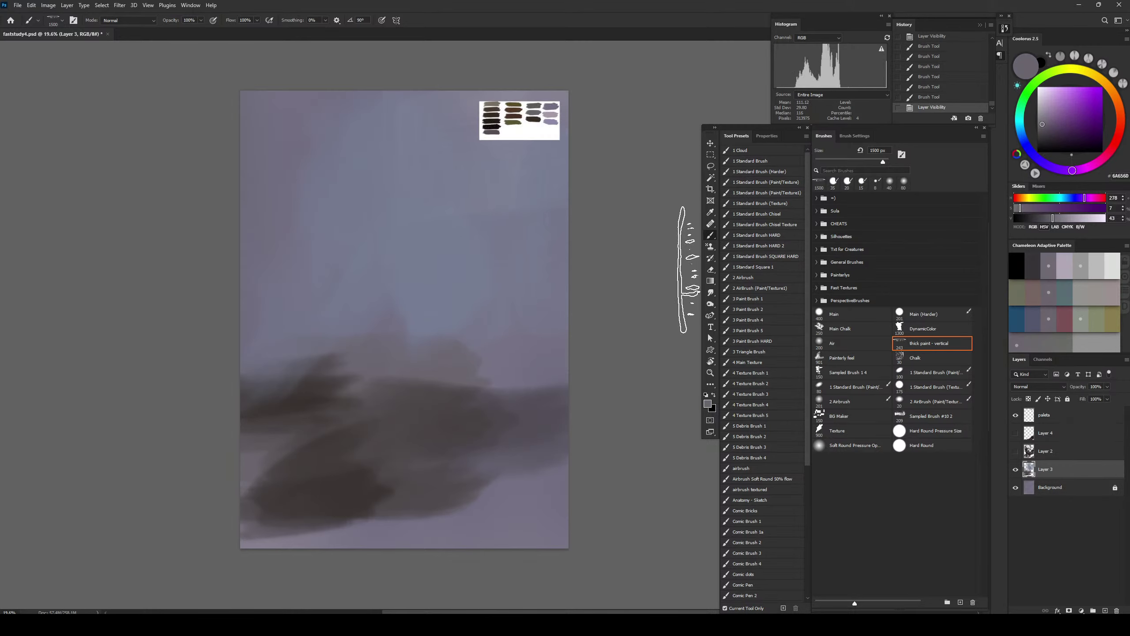
{"action": "left_click", "coordinate": [552, 105], "text": "alt"}
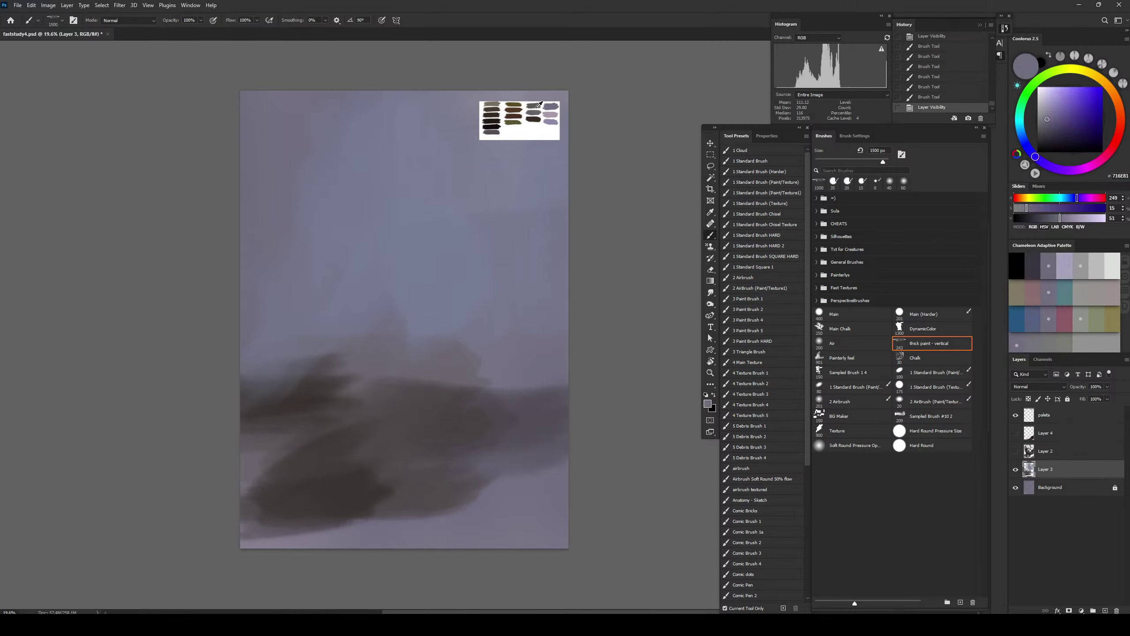
{"action": "key", "text": "bracketleft"}
{"action": "key", "text": "bracketleft"}
{"action": "key", "text": "bracketleft"}
{"action": "key", "text": "bracketleft"}
{"action": "key", "text": "bracketleft"}
{"action": "key", "text": "bracketleft"}
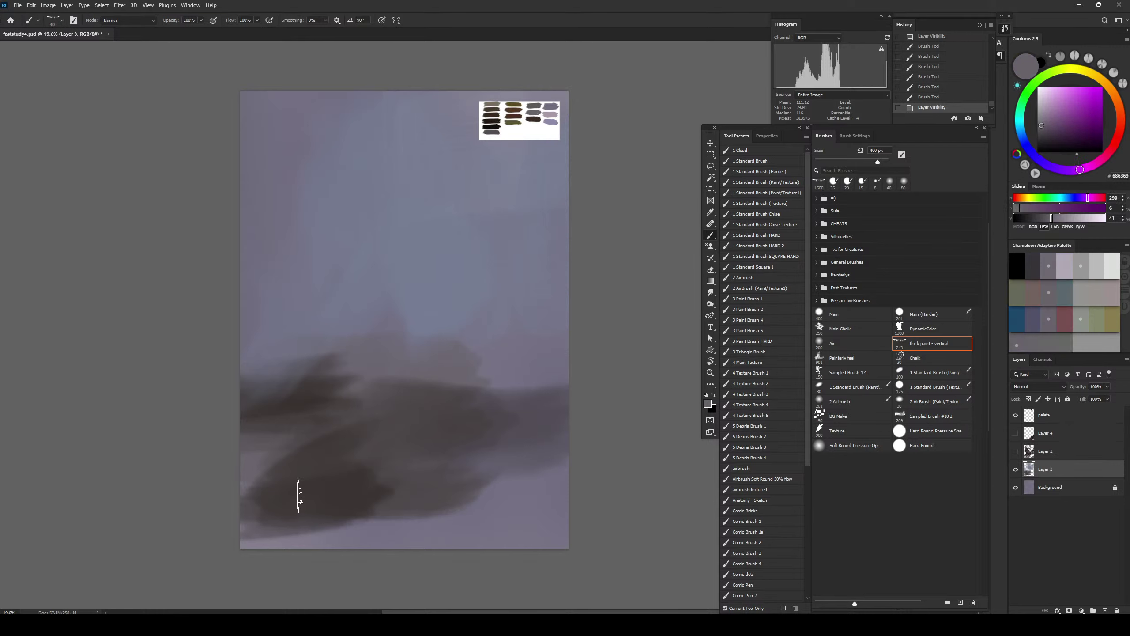
{"action": "mouse_move", "coordinate": [298, 497]}
{"action": "left_mouse_down"}
{"action": "mouse_move", "coordinate": [262, 495]}
{"action": "mouse_move", "coordinate": [295, 509]}
{"action": "mouse_move", "coordinate": [239, 519]}
{"action": "left_mouse_up"}
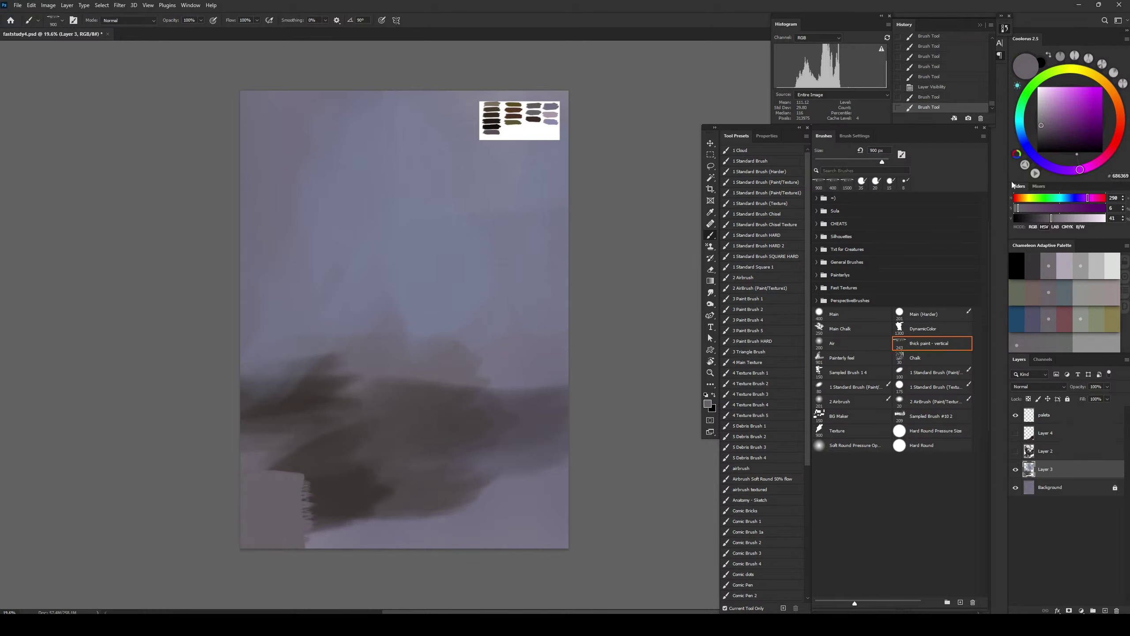
Lighten the greyish purple to #999298 and dab it with a smaller brush into the lower-left corner of the ground
{"action": "left_click_drag", "start_coordinate": [1052, 218], "coordinate": [1069, 217]}
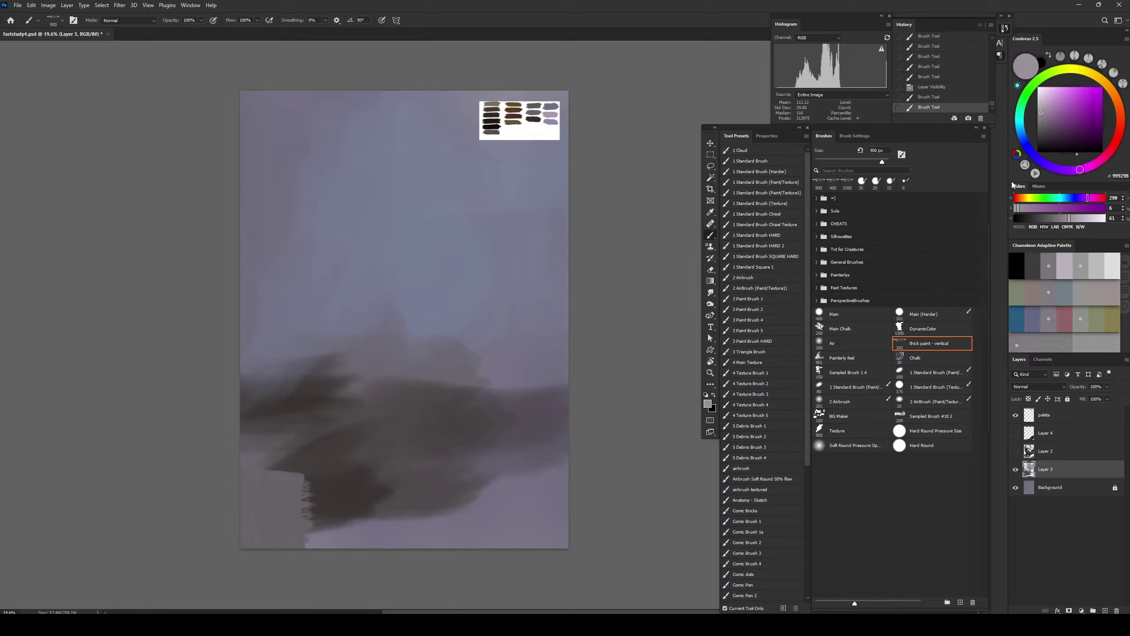
{"action": "mouse_move", "coordinate": [365, 519]}
{"action": "left_mouse_down"}
{"action": "mouse_move", "coordinate": [242, 510]}
{"action": "mouse_move", "coordinate": [438, 540]}
{"action": "left_mouse_up"}
{"action": "key", "text": "ctrl+z"}
{"action": "key", "text": "bracketleft"}
{"action": "key", "text": "bracketleft"}
{"action": "key", "text": "bracketleft"}
{"action": "key", "text": "bracketleft"}
{"action": "key", "text": "bracketleft"}
{"action": "mouse_move", "coordinate": [251, 535]}
{"action": "left_mouse_down"}
{"action": "mouse_move", "coordinate": [307, 526]}
{"action": "mouse_move", "coordinate": [278, 508]}
{"action": "left_mouse_up"}
Spread the light greyish purple over the lower-left ground and into the dark patch with broad strokes at 800 px
{"action": "key", "text": "bracketright"}
{"action": "key", "text": "bracketright"}
{"action": "key", "text": "bracketright"}
{"action": "key", "text": "bracketright"}
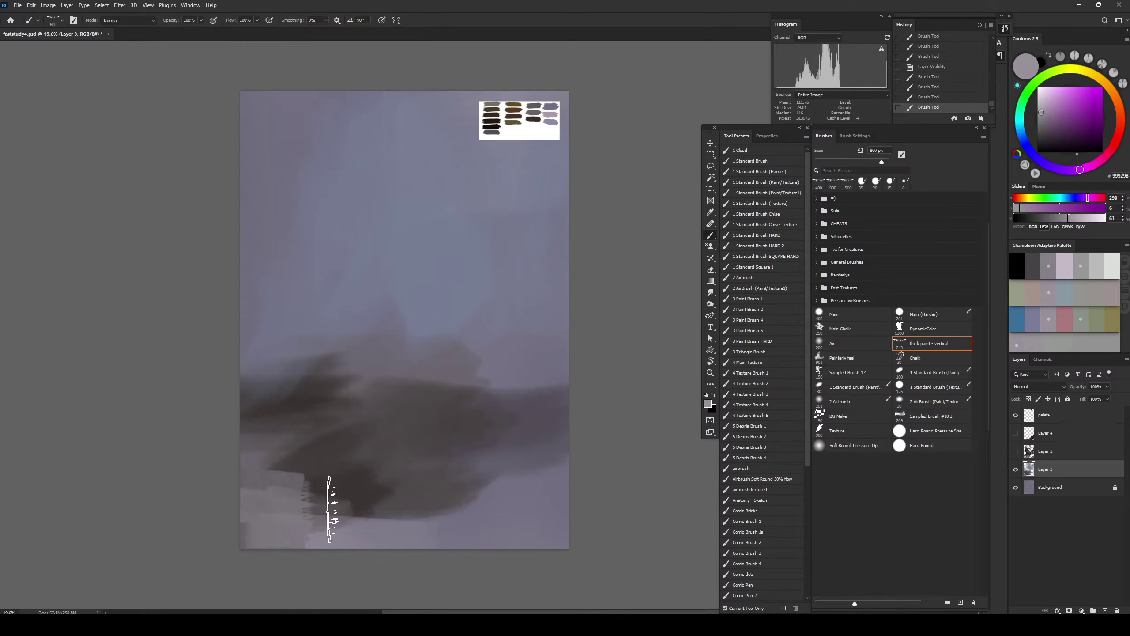
{"action": "left_click_drag", "start_coordinate": [351, 506], "coordinate": [283, 509]}
{"action": "key", "text": "bracketleft"}
{"action": "key", "text": "bracketleft"}
{"action": "mouse_move", "coordinate": [233, 477]}
{"action": "left_mouse_down"}
{"action": "mouse_move", "coordinate": [274, 494]}
{"action": "mouse_move", "coordinate": [343, 486]}
{"action": "mouse_move", "coordinate": [351, 450]}
{"action": "mouse_move", "coordinate": [359, 463]}
{"action": "mouse_move", "coordinate": [293, 460]}
{"action": "left_mouse_up"}
Sample the dark ground colour, raise its brightness to 43, and blend the left end of the dark band at 500 px
{"action": "key", "text": "bracketleft"}
{"action": "key", "text": "bracketleft"}
{"action": "key", "text": "bracketleft"}
{"action": "key", "text": "bracketleft"}
{"action": "key", "text": "bracketleft"}
{"action": "left_click", "coordinate": [290, 429], "text": "alt"}
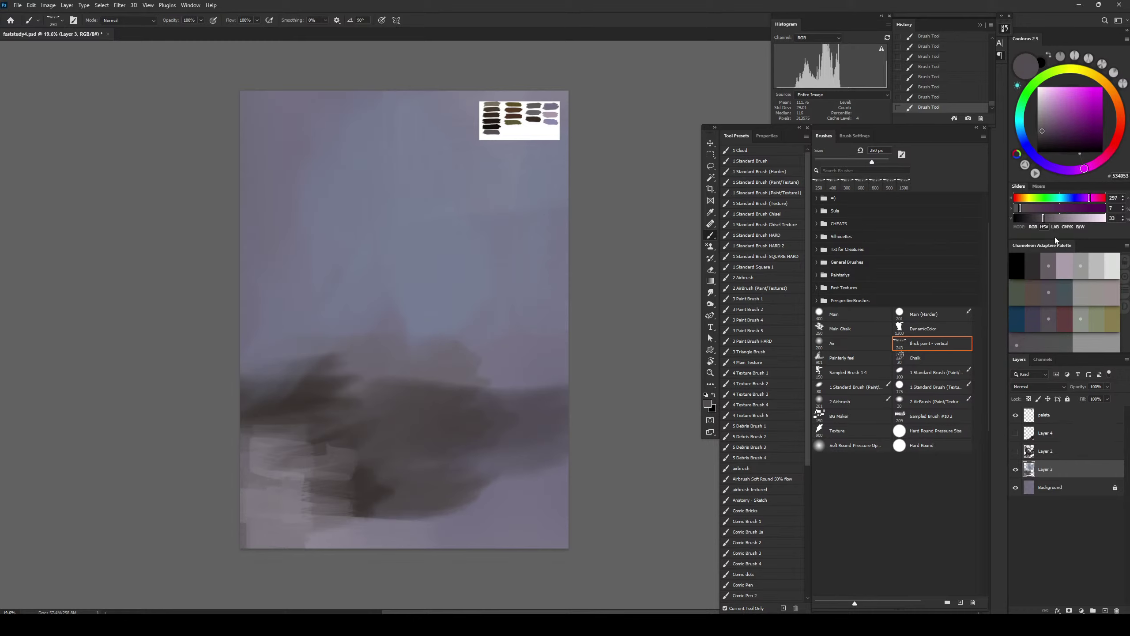
{"action": "left_click", "coordinate": [1054, 218]}
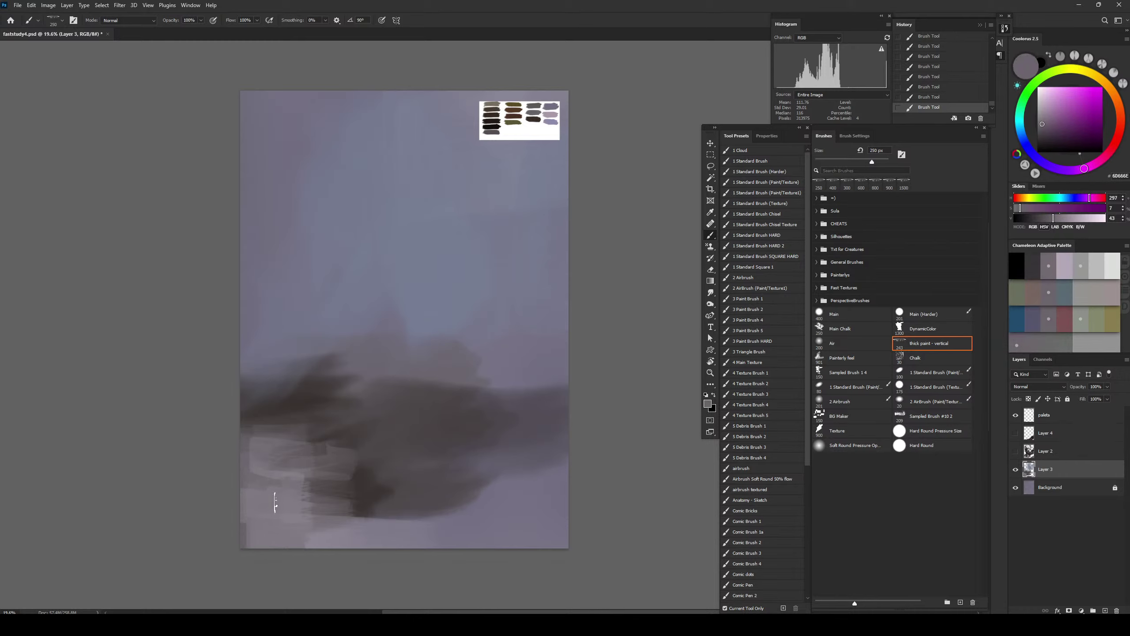
{"action": "key", "text": "bracketright"}
{"action": "key", "text": "bracketright"}
{"action": "key", "text": "bracketright"}
{"action": "mouse_move", "coordinate": [290, 449]}
{"action": "left_mouse_down"}
{"action": "mouse_move", "coordinate": [272, 423]}
{"action": "mouse_move", "coordinate": [248, 412]}
{"action": "left_mouse_up"}
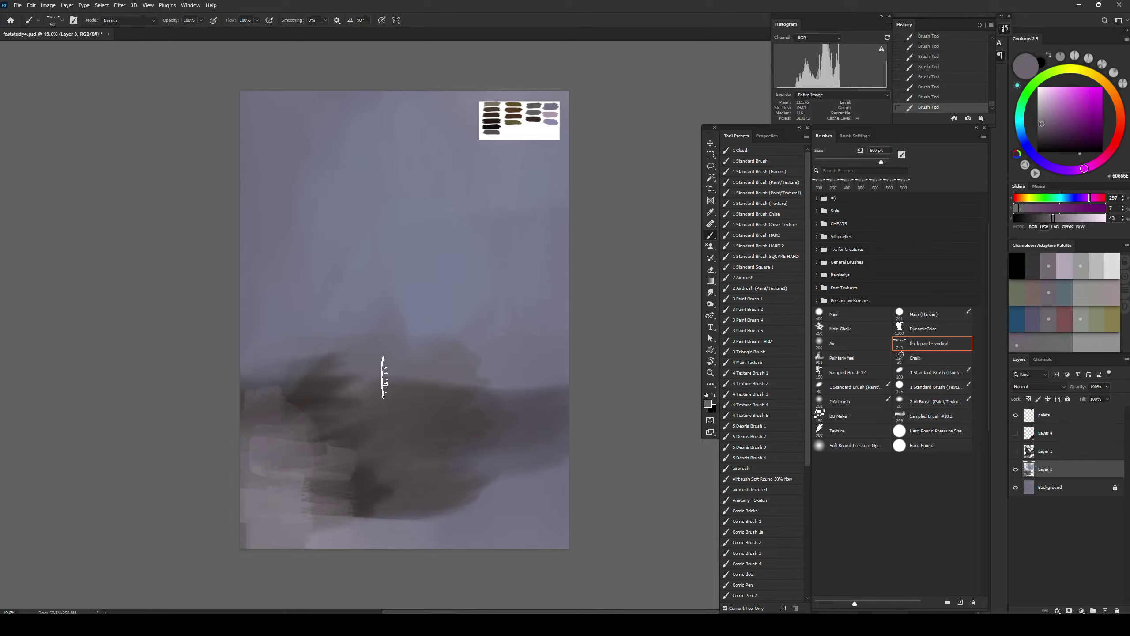
Sample the sky, shift it to a darker steel blue, and paint the left edge of the horizon at 800 px
{"action": "left_click", "coordinate": [329, 323], "text": "alt"}
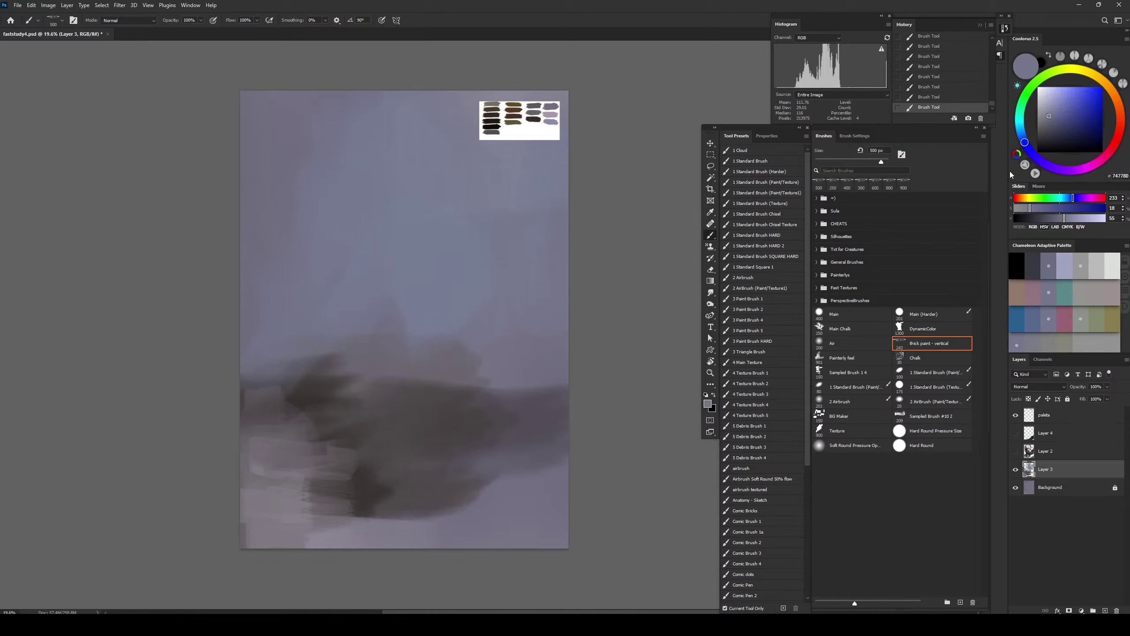
{"action": "left_click_drag", "start_coordinate": [1050, 118], "coordinate": [1061, 125]}
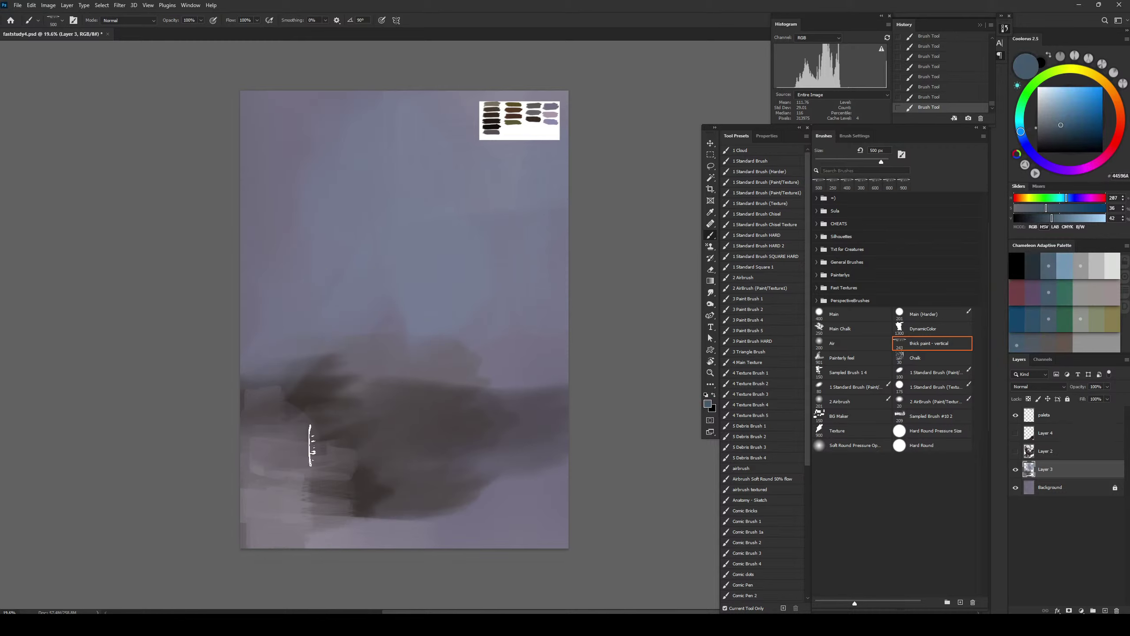
{"action": "key", "text": "bracketright"}
{"action": "key", "text": "bracketright"}
{"action": "key", "text": "bracketright"}
{"action": "mouse_move", "coordinate": [286, 413]}
{"action": "left_mouse_down"}
{"action": "mouse_move", "coordinate": [259, 405]}
{"action": "mouse_move", "coordinate": [320, 368]}
{"action": "left_mouse_up"}
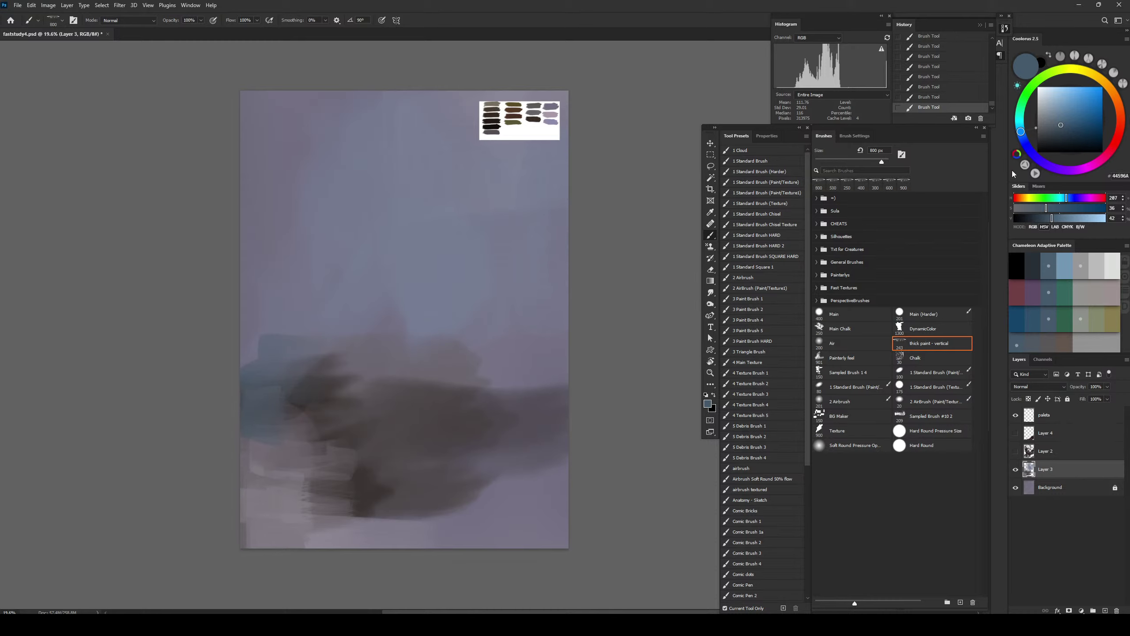
Sample the lavender swatch from the palette and paint it over the blue patch at the left horizon
{"action": "left_click_drag", "start_coordinate": [1054, 114], "coordinate": [1053, 110]}
{"action": "left_click", "coordinate": [550, 121], "text": "alt"}
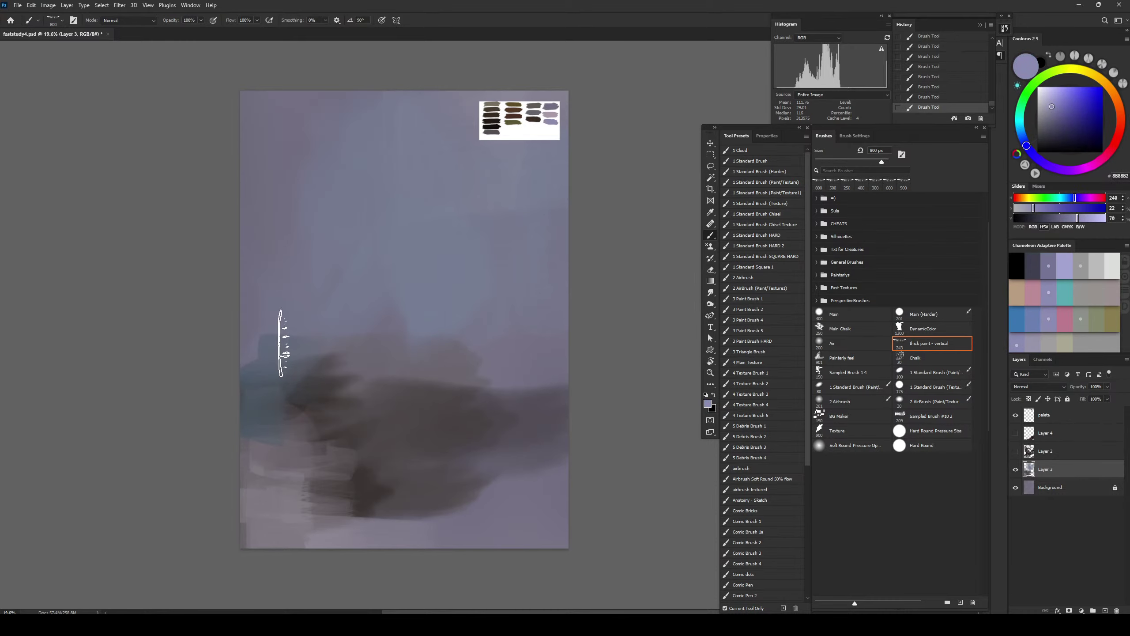
{"action": "mouse_move", "coordinate": [249, 363]}
{"action": "left_mouse_down"}
{"action": "mouse_move", "coordinate": [286, 388]}
{"action": "mouse_move", "coordinate": [222, 338]}
{"action": "left_mouse_up"}
Pick a paler lavender and sweep it over the left side and middle of the sky at 1100 px and 1400 px
{"action": "key", "text": "bracketright"}
{"action": "key", "text": "bracketright"}
{"action": "key", "text": "bracketright"}
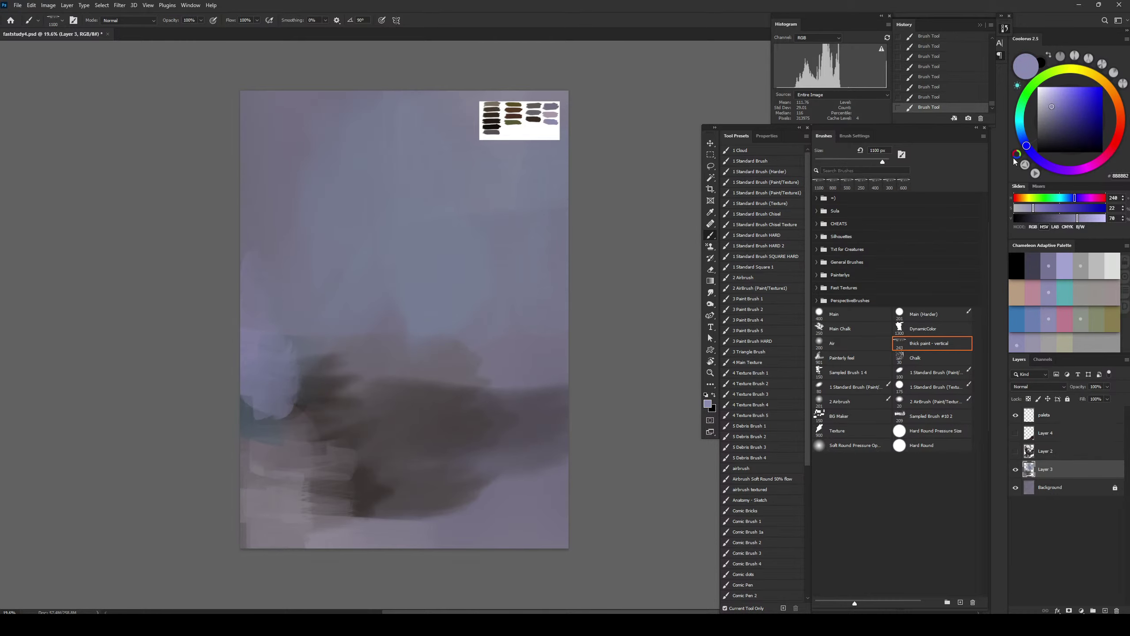
{"action": "left_click_drag", "start_coordinate": [1048, 109], "coordinate": [1043, 100]}
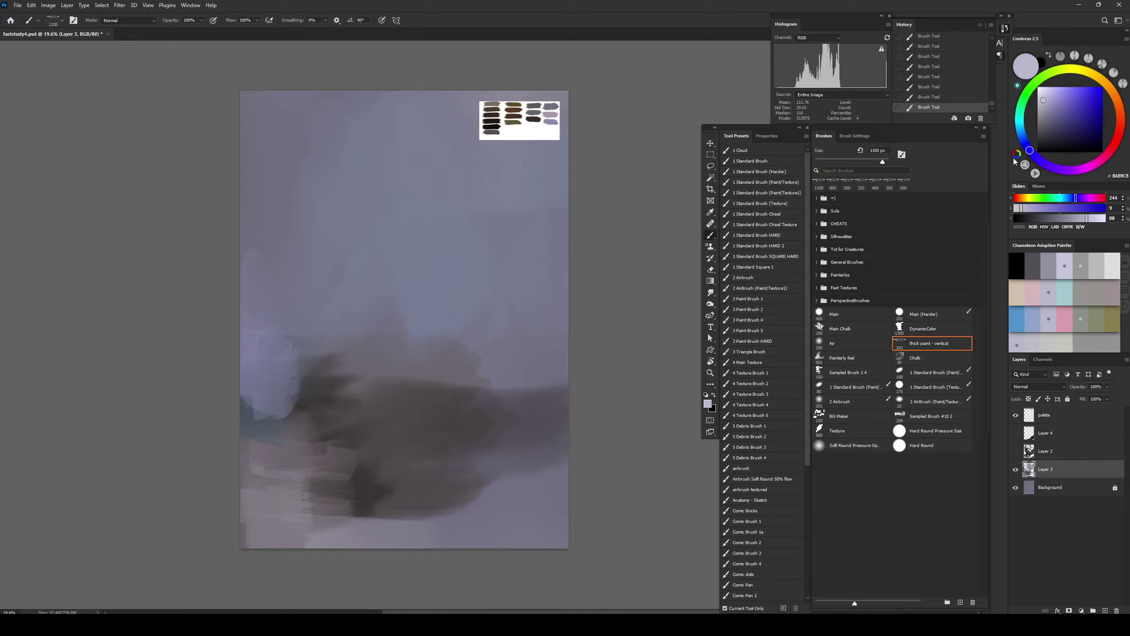
{"action": "mouse_move", "coordinate": [259, 330]}
{"action": "left_mouse_down"}
{"action": "mouse_move", "coordinate": [298, 321]}
{"action": "mouse_move", "coordinate": [311, 254]}
{"action": "mouse_move", "coordinate": [288, 296]}
{"action": "mouse_move", "coordinate": [276, 325]}
{"action": "left_mouse_up"}
{"action": "key", "text": "ctrl+z"}
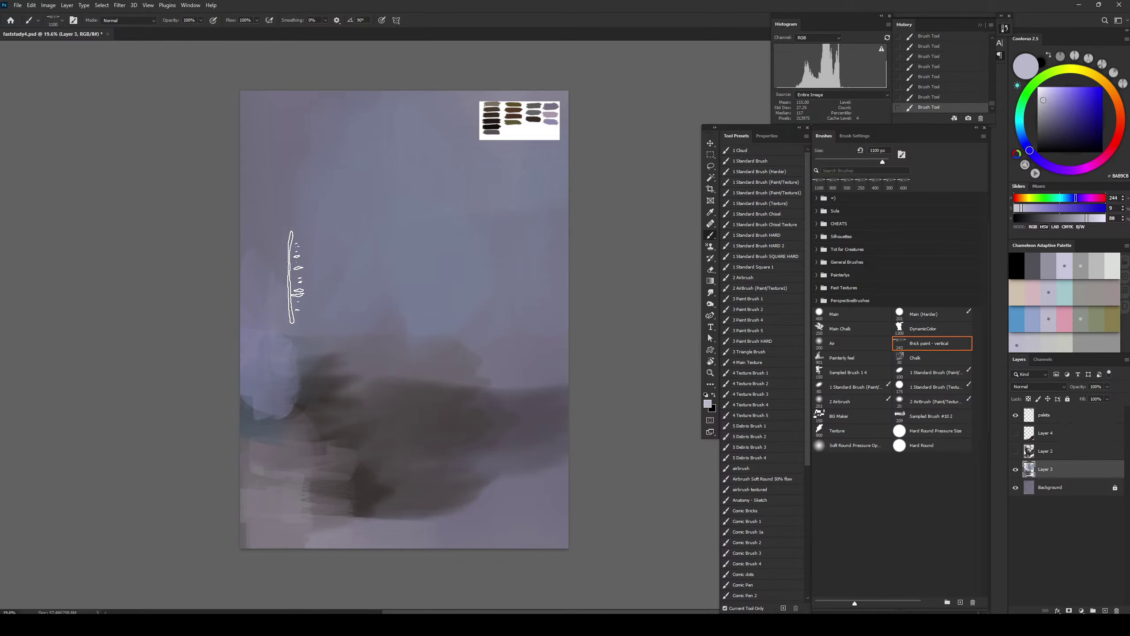
{"action": "left_click_drag", "start_coordinate": [270, 285], "coordinate": [271, 231]}
{"action": "key", "text": "bracketright"}
{"action": "left_click_drag", "start_coordinate": [275, 150], "coordinate": [301, 220]}
{"action": "left_click_drag", "start_coordinate": [351, 267], "coordinate": [411, 270]}
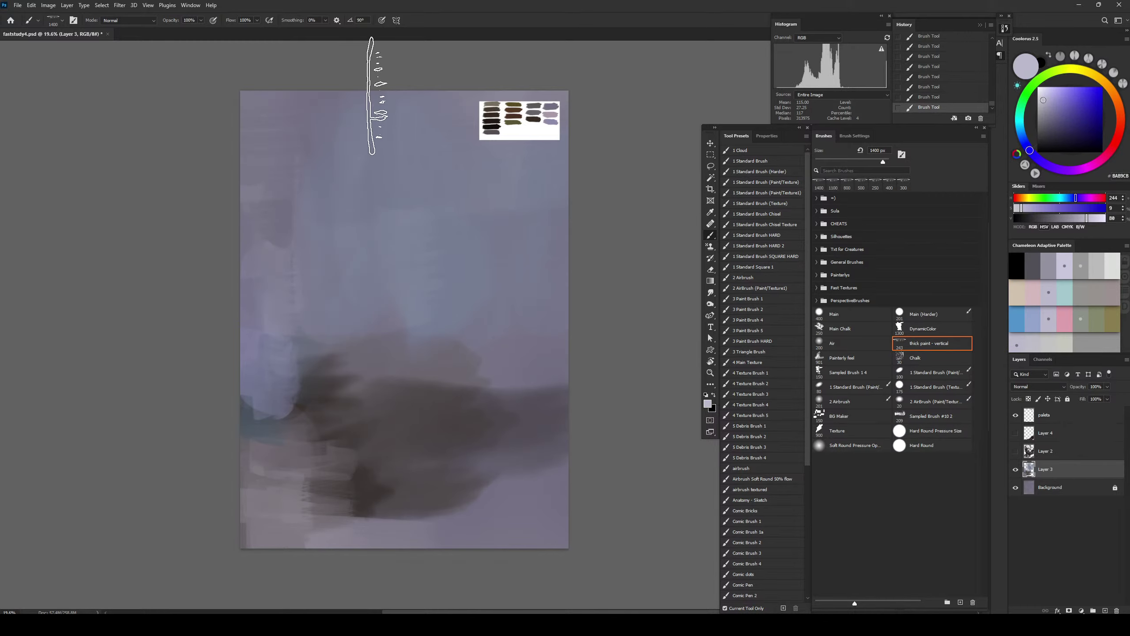
{"action": "mouse_move", "coordinate": [476, 200]}
{"action": "left_mouse_down"}
{"action": "mouse_move", "coordinate": [405, 283]}
{"action": "mouse_move", "coordinate": [496, 242]}
{"action": "left_mouse_up"}
{"action": "mouse_move", "coordinate": [328, 135]}
{"action": "left_mouse_down"}
{"action": "mouse_move", "coordinate": [424, 235]}
{"action": "mouse_move", "coordinate": [371, 248]}
{"action": "left_mouse_up"}
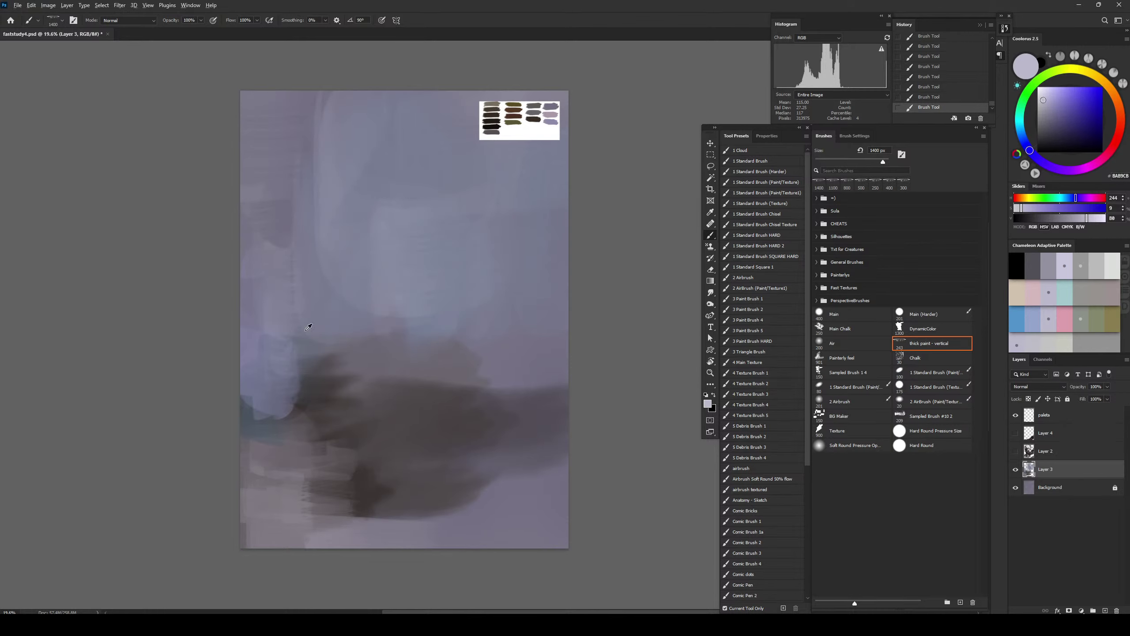
Switch to the DynamicCube brush, sample a greyish violet, and texture the dark ground area at 1300 px
{"action": "left_click", "coordinate": [298, 354], "text": "alt"}
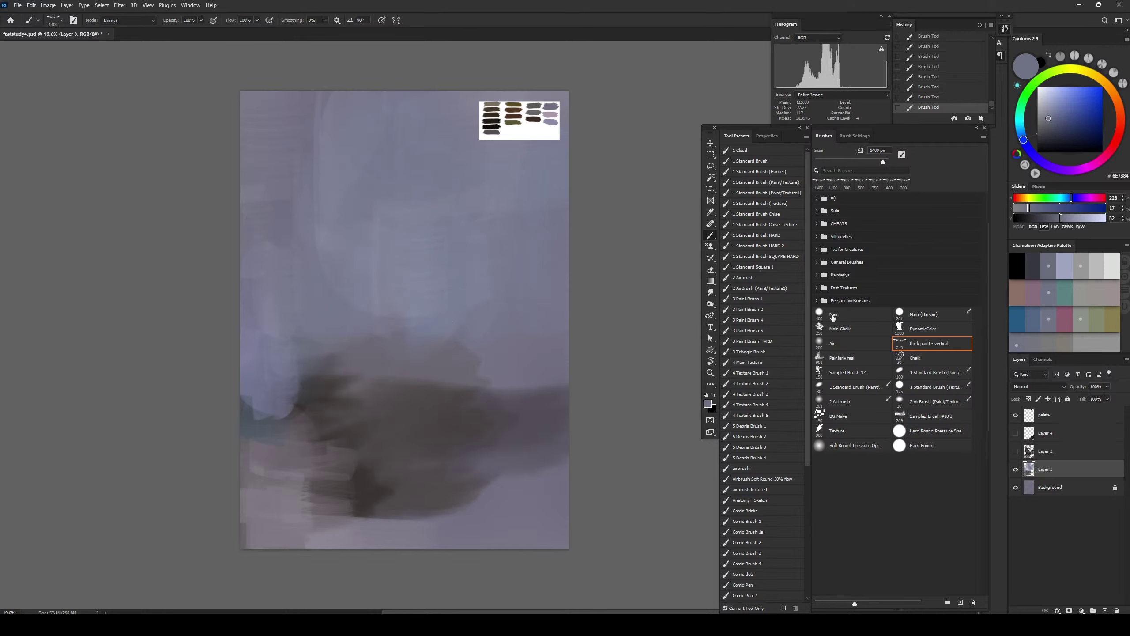
{"action": "left_click", "coordinate": [924, 330]}
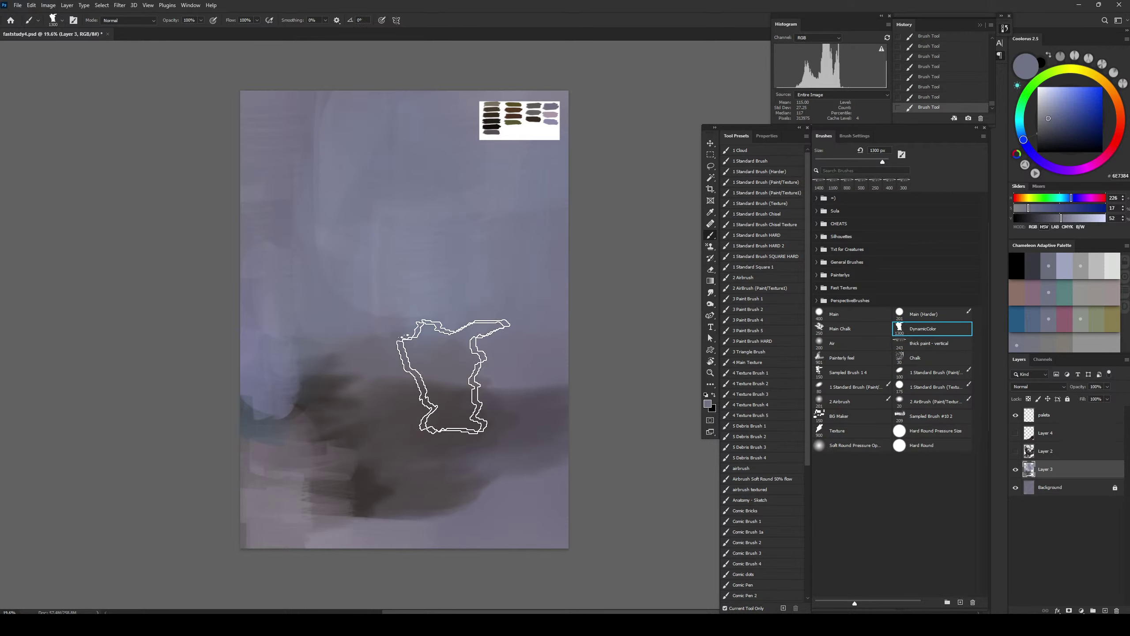
{"action": "left_click", "coordinate": [486, 352], "text": "alt"}
{"action": "left_click_drag", "start_coordinate": [375, 433], "coordinate": [361, 397]}
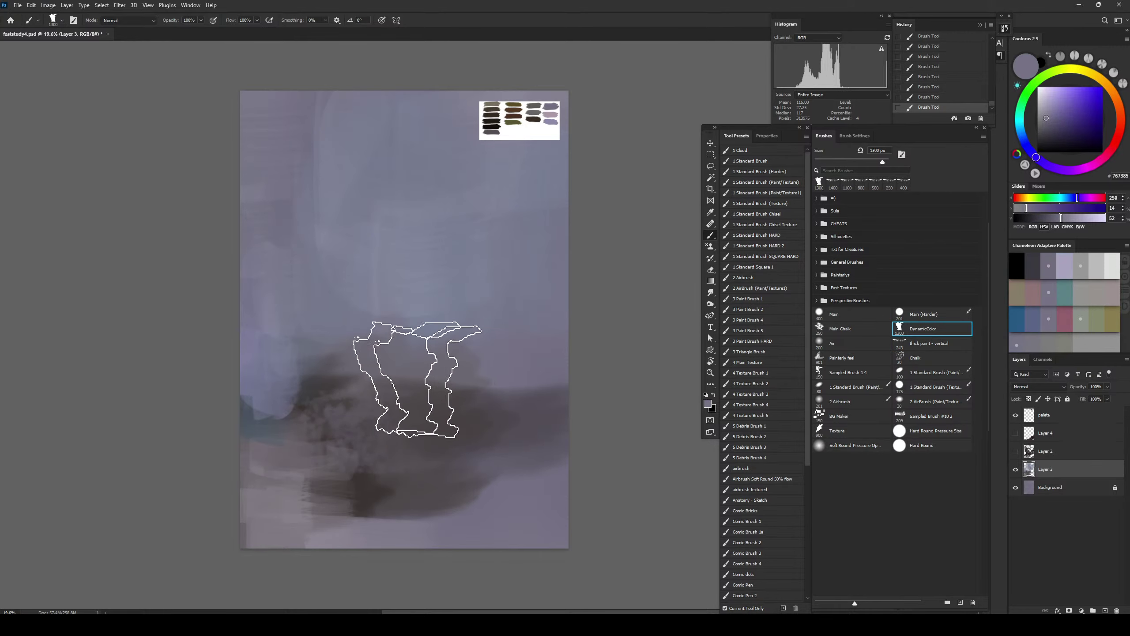
{"action": "left_click_drag", "start_coordinate": [449, 229], "coordinate": [438, 229]}
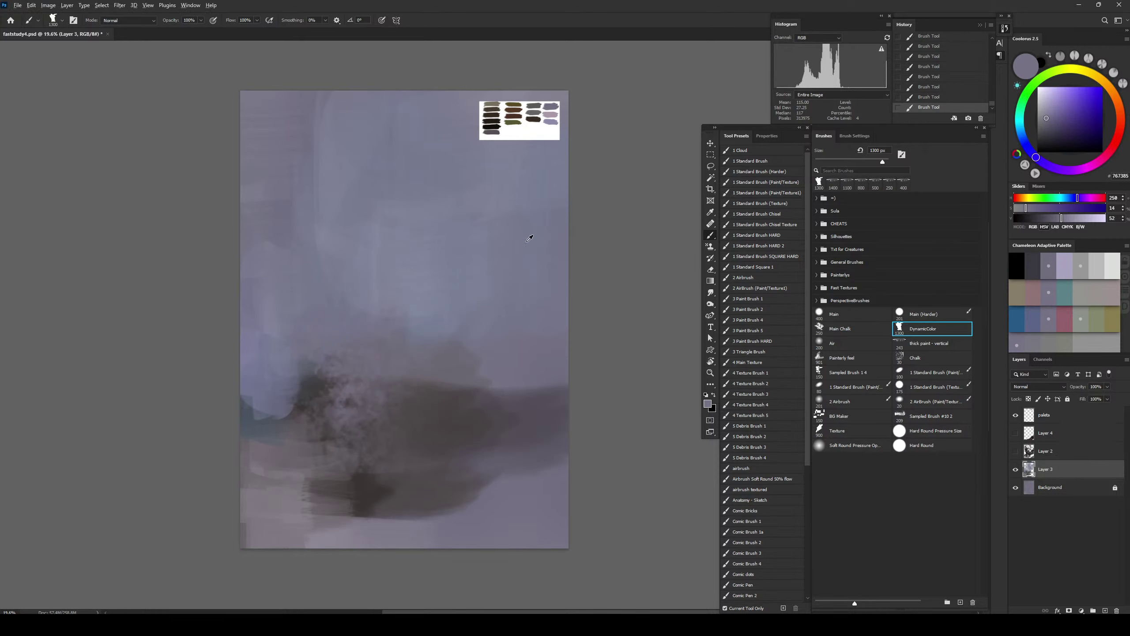
Sample violet and blue tones and texture the right side and centre of the sky with the brush at 1000 px
{"action": "left_click", "coordinate": [526, 242], "text": "alt"}
{"action": "key", "text": "bracketleft"}
{"action": "key", "text": "bracketleft"}
{"action": "key", "text": "bracketleft"}
{"action": "left_click", "coordinate": [526, 355], "text": "alt"}
{"action": "left_click_drag", "start_coordinate": [512, 308], "coordinate": [523, 75]}
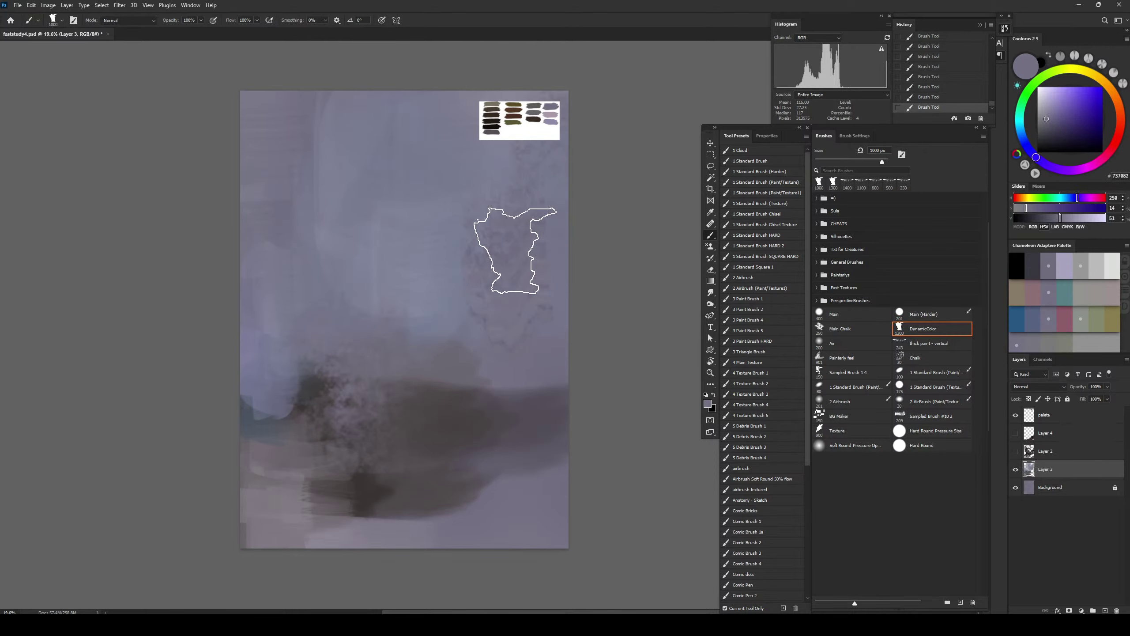
{"action": "left_click", "coordinate": [423, 247], "text": "alt"}
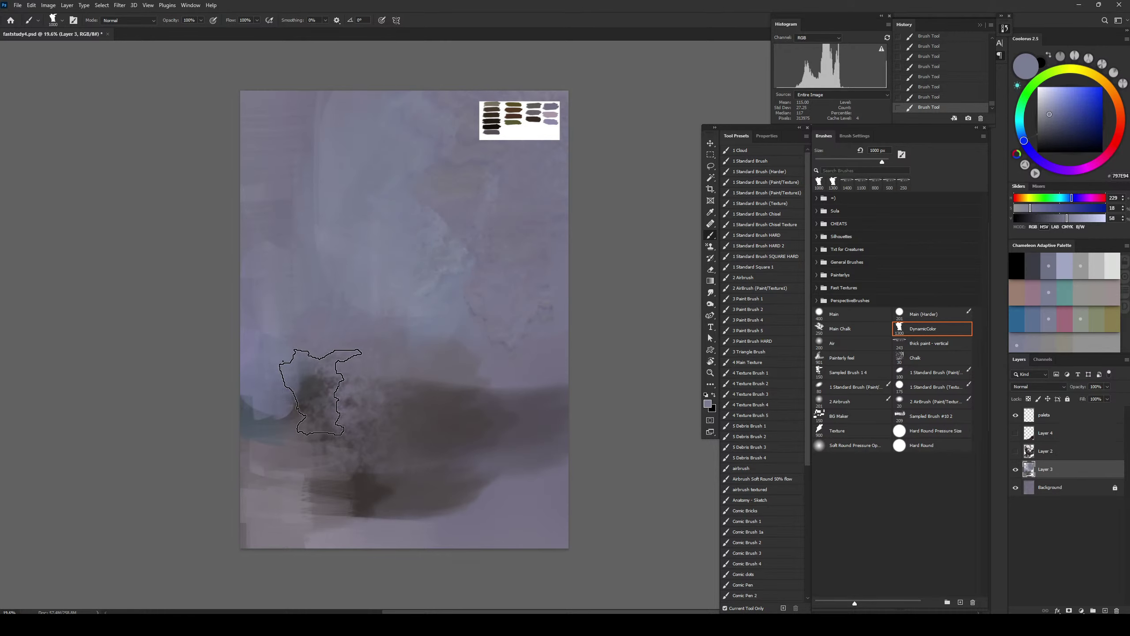
Sample the blue at the left horizon, lighten it, and dab a bright textured patch there with a much smaller brush
{"action": "left_click", "coordinate": [266, 390], "text": "alt"}
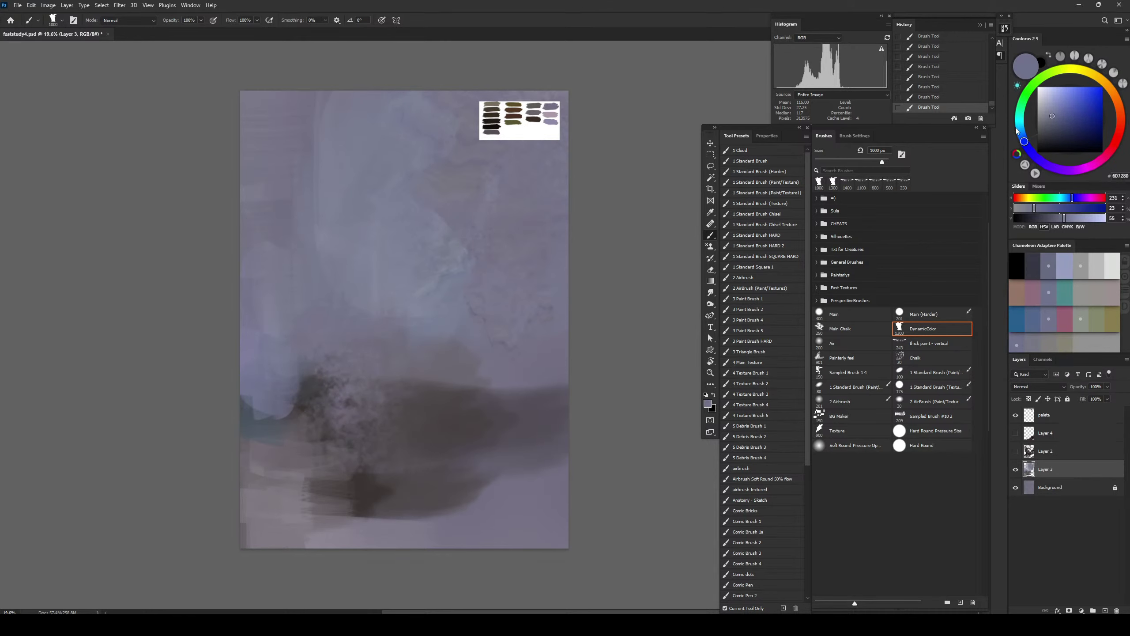
{"action": "left_click_drag", "start_coordinate": [1054, 112], "coordinate": [1058, 104]}
{"action": "key", "text": "bracketleft"}
{"action": "key", "text": "bracketleft"}
{"action": "key", "text": "bracketleft"}
{"action": "key", "text": "bracketleft"}
{"action": "key", "text": "bracketleft"}
{"action": "key", "text": "bracketleft"}
{"action": "key", "text": "bracketleft"}
{"action": "key", "text": "bracketleft"}
{"action": "key", "text": "bracketleft"}
{"action": "key", "text": "bracketleft"}
{"action": "key", "text": "bracketleft"}
{"action": "key", "text": "bracketleft"}
{"action": "key", "text": "bracketleft"}
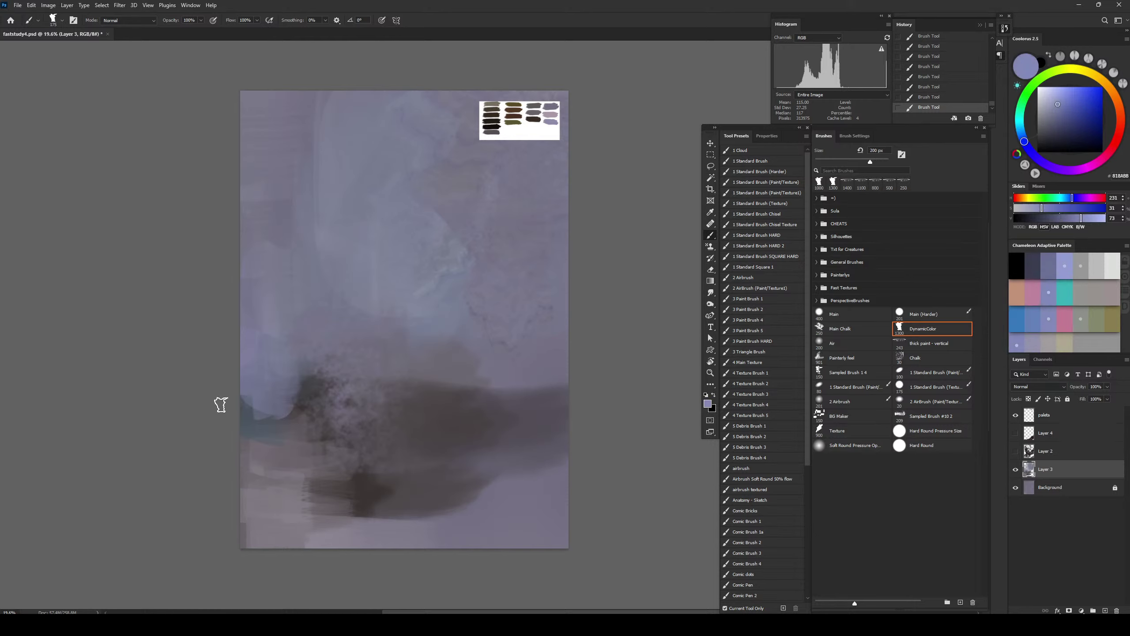
{"action": "mouse_move", "coordinate": [234, 378]}
{"action": "left_mouse_down"}
{"action": "mouse_move", "coordinate": [280, 423]}
{"action": "mouse_move", "coordinate": [249, 410]}
{"action": "mouse_move", "coordinate": [279, 397]}
{"action": "mouse_move", "coordinate": [280, 356]}
{"action": "mouse_move", "coordinate": [242, 391]}
{"action": "mouse_move", "coordinate": [280, 402]}
{"action": "mouse_move", "coordinate": [287, 376]}
{"action": "left_mouse_up"}
Darken the blue and stipple it above the bright patch at the left edge with the brush at 600 px
{"action": "key", "text": "bracketright"}
{"action": "key", "text": "bracketright"}
{"action": "key", "text": "bracketright"}
{"action": "key", "text": "bracketright"}
{"action": "key", "text": "bracketright"}
{"action": "key", "text": "bracketright"}
{"action": "key", "text": "bracketright"}
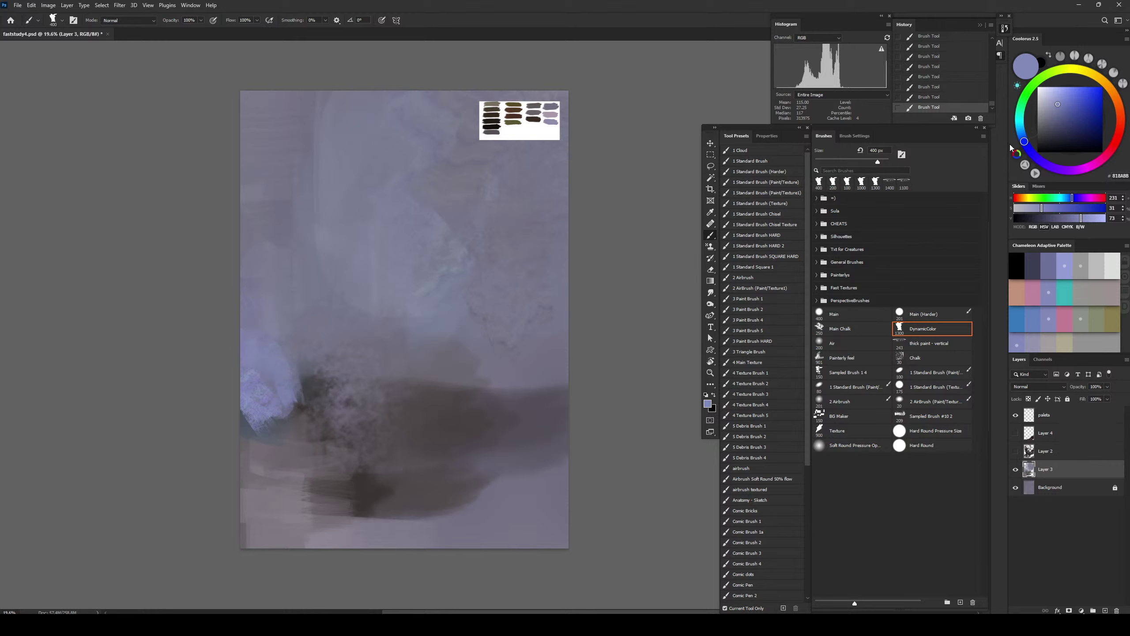
{"action": "left_click", "coordinate": [1058, 126]}
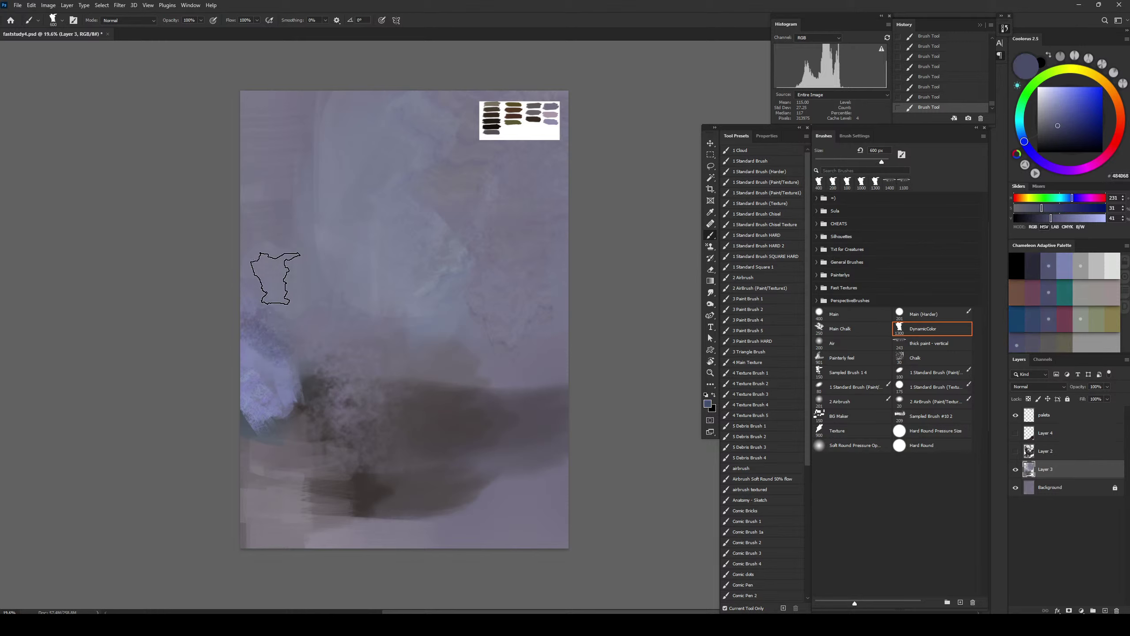
Smudge the stippled blue area at the left horizon and repaint over its edges with the brush to soften them
{"action": "key", "text": "r"}
{"action": "key", "text": "bracketright"}
{"action": "key", "text": "bracketright"}
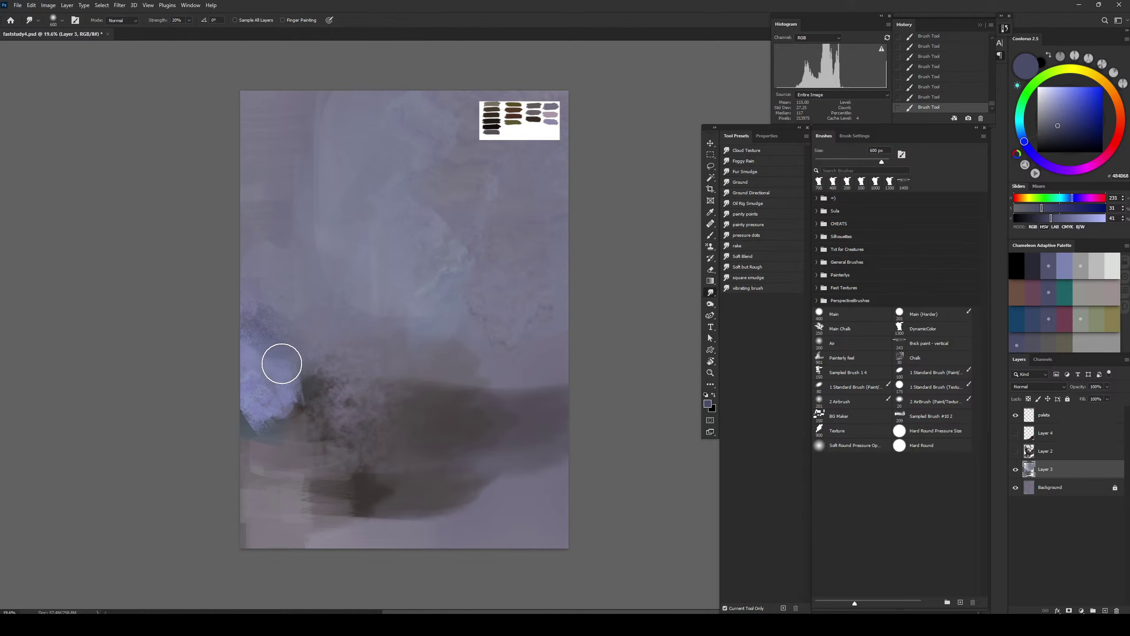
{"action": "mouse_move", "coordinate": [282, 364]}
{"action": "left_mouse_down"}
{"action": "mouse_move", "coordinate": [250, 335]}
{"action": "mouse_move", "coordinate": [272, 316]}
{"action": "mouse_move", "coordinate": [277, 368]}
{"action": "mouse_move", "coordinate": [263, 295]}
{"action": "left_mouse_up"}
{"action": "key", "text": "b"}
{"action": "key", "text": "bracketright"}
{"action": "key", "text": "bracketright"}
{"action": "left_click_drag", "start_coordinate": [285, 331], "coordinate": [273, 376]}
{"action": "left_click_drag", "start_coordinate": [278, 379], "coordinate": [290, 383]}
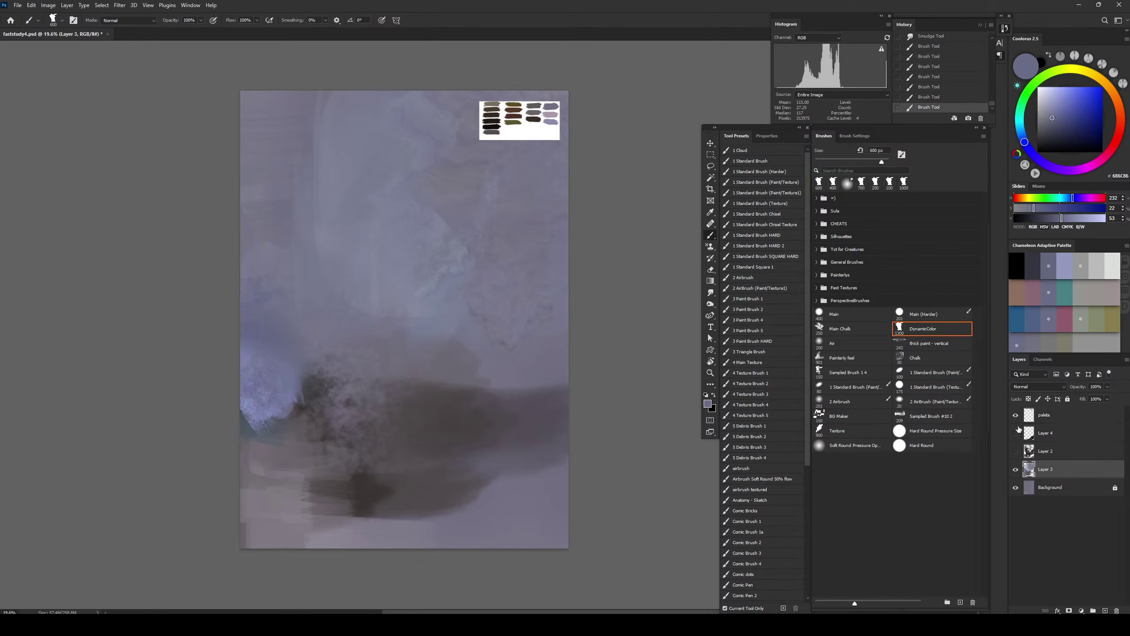
Show Layer 2 and Layer 4 again and flip the canvas horizontally
{"action": "left_click_drag", "start_coordinate": [1021, 450], "coordinate": [1015, 440]}
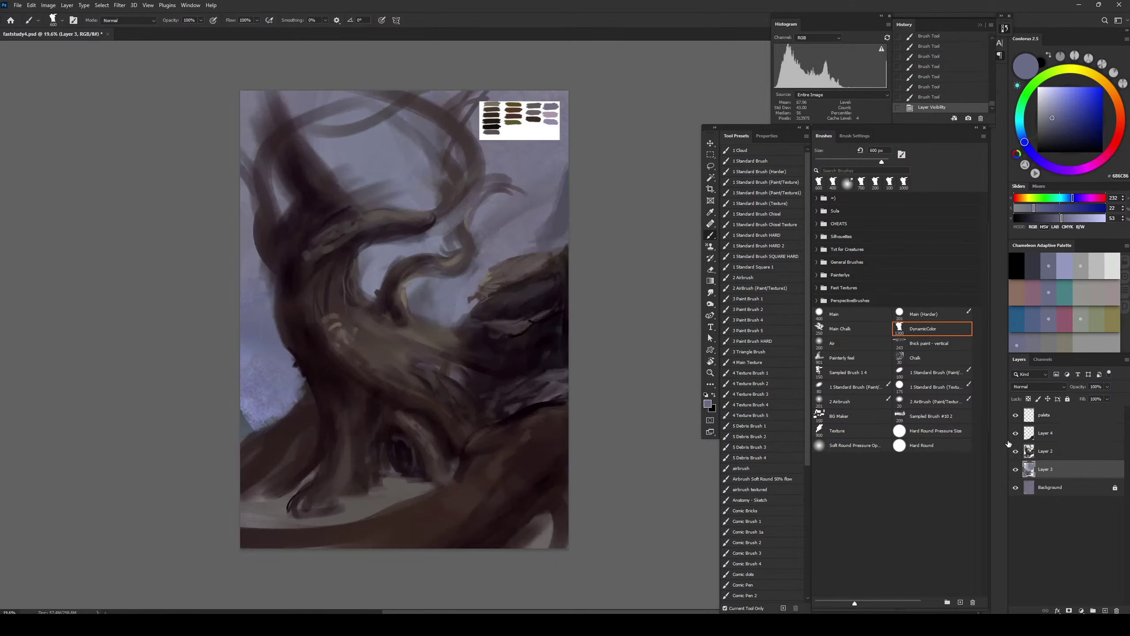
{"action": "key", "text": "ctrl+shift+h"}
Check the painting's values in a greyscale proof and add a new layer above Layer 3
{"action": "key", "text": "ctrl+y"}
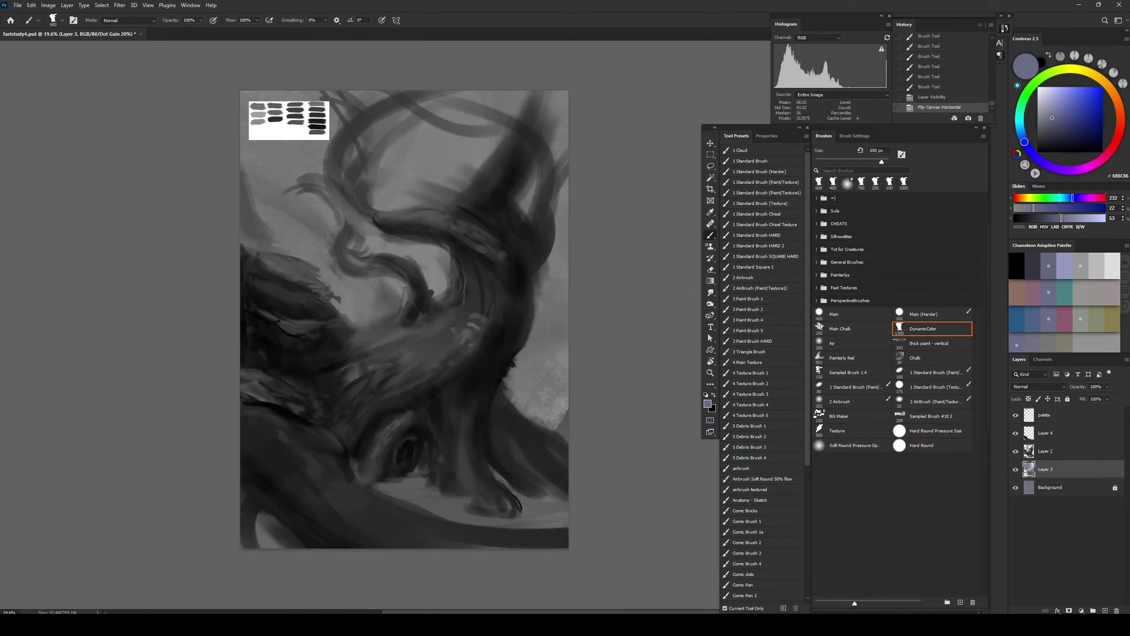
{"action": "left_click", "coordinate": [1106, 610]}
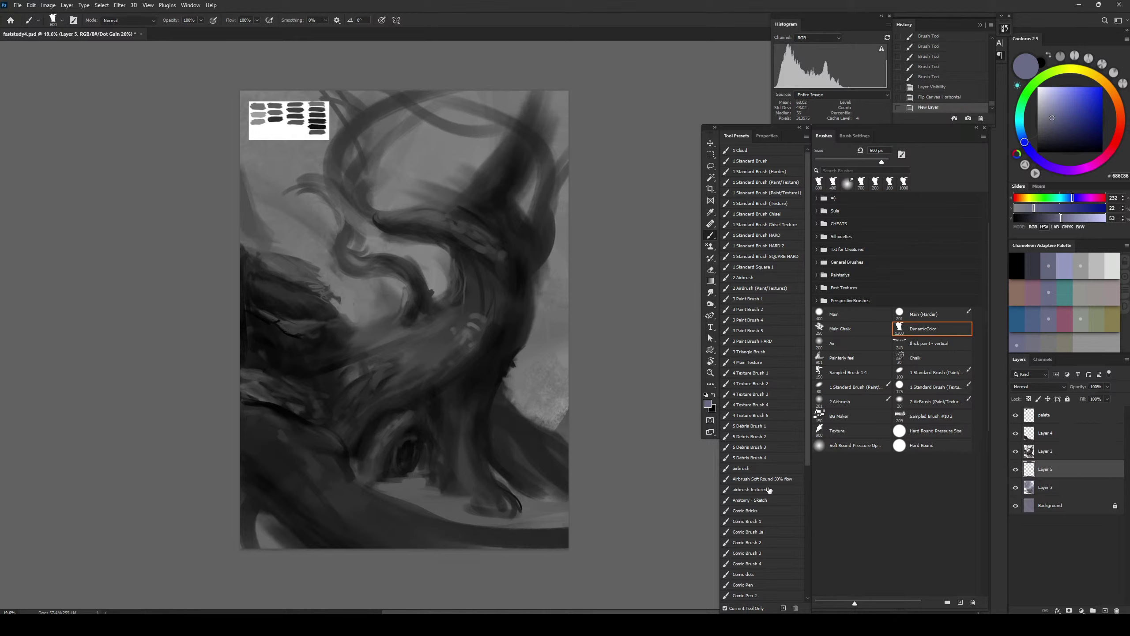
{"action": "key", "text": "ctrl+y"}
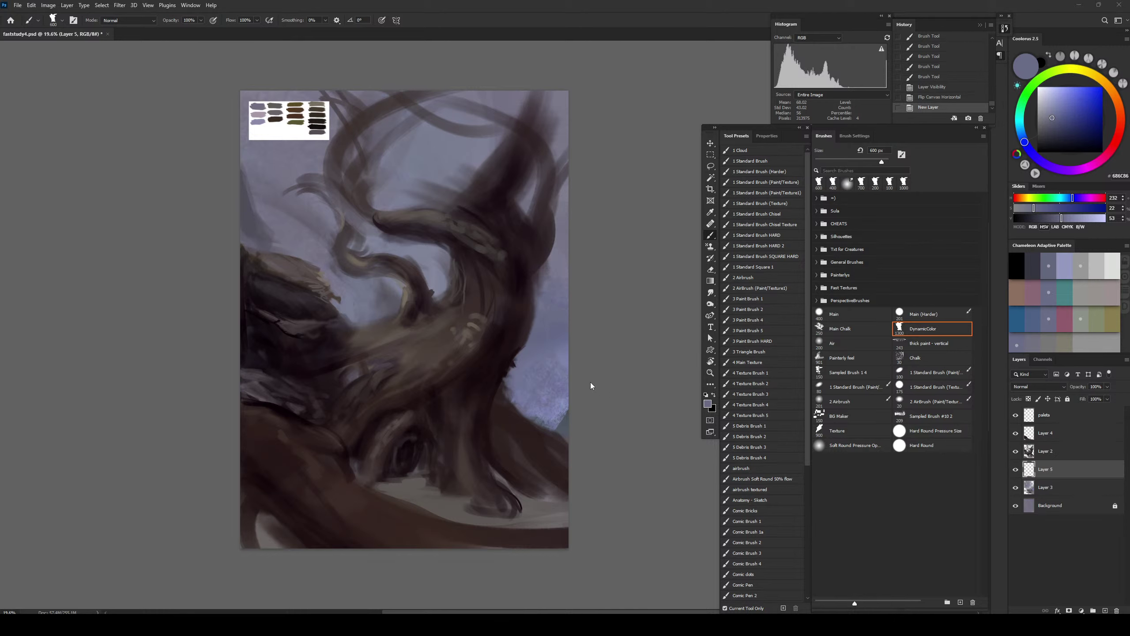
Select Layer 2 and erase along the trunk's upper contour beside the rocks with the Main Chalk eraser from 150 px
{"action": "key", "text": "z"}
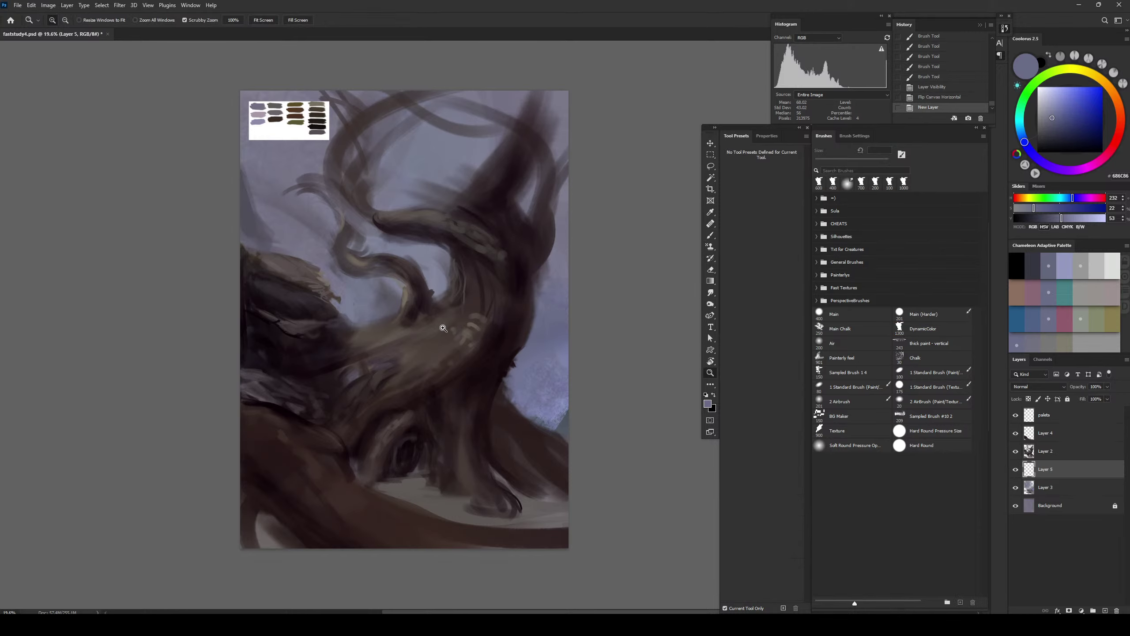
{"action": "left_click_drag", "start_coordinate": [440, 323], "coordinate": [464, 314]}
{"action": "left_click", "coordinate": [1040, 449]}
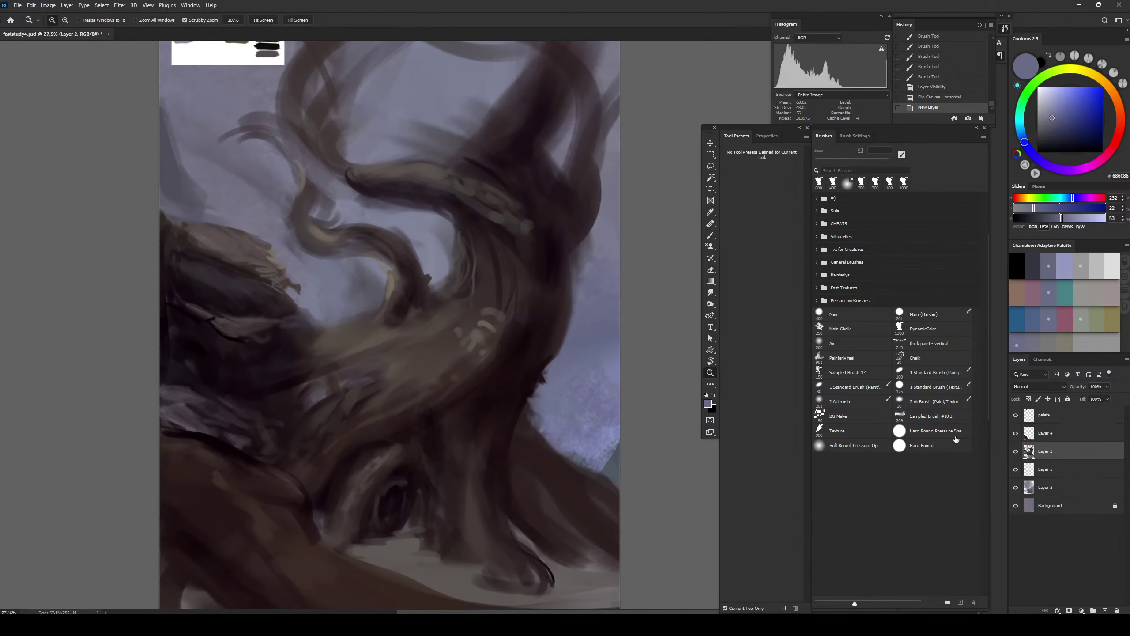
{"action": "key", "text": "e"}
{"action": "left_click_drag", "start_coordinate": [317, 336], "coordinate": [346, 328]}
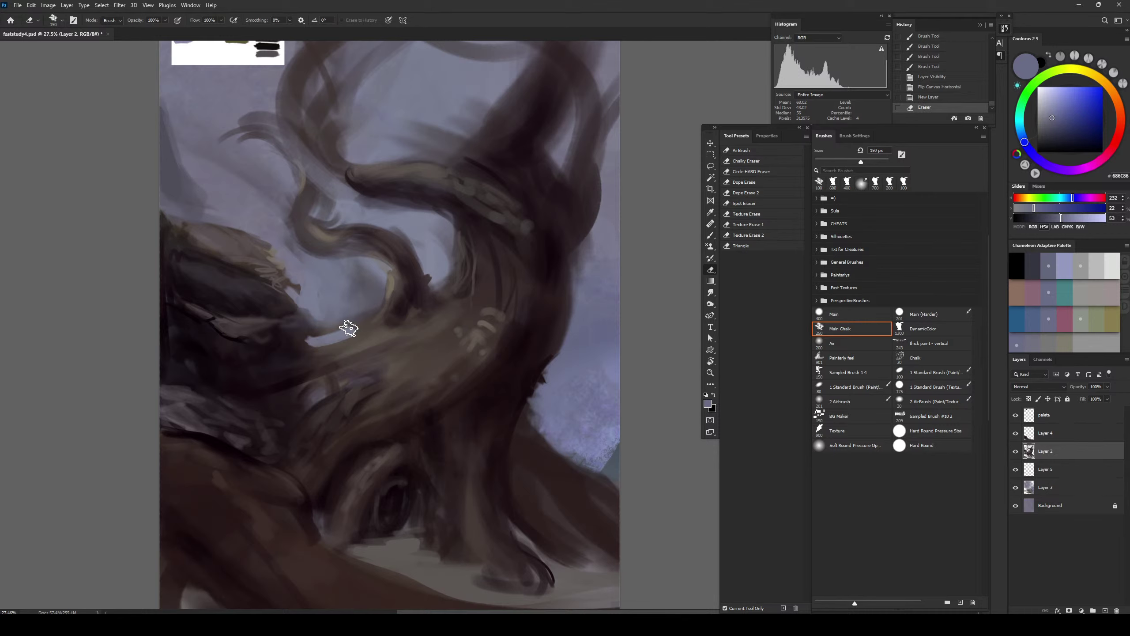
{"action": "key", "text": "bracketleft"}
{"action": "mouse_move", "coordinate": [383, 278]}
{"action": "left_mouse_down"}
{"action": "mouse_move", "coordinate": [370, 328]}
{"action": "mouse_move", "coordinate": [338, 333]}
{"action": "mouse_move", "coordinate": [372, 306]}
{"action": "mouse_move", "coordinate": [326, 291]}
{"action": "mouse_move", "coordinate": [314, 323]}
{"action": "left_mouse_up"}
Erase along the edge of the rocks down to where they meet the trunk to sharpen their silhouette
{"action": "key", "text": "bracketright"}
{"action": "key", "text": "bracketright"}
{"action": "key", "text": "bracketright"}
{"action": "key", "text": "bracketright"}
{"action": "key", "text": "bracketright"}
{"action": "key", "text": "bracketleft"}
{"action": "key", "text": "bracketleft"}
{"action": "key", "text": "bracketleft"}
{"action": "key", "text": "bracketleft"}
{"action": "key", "text": "bracketleft"}
{"action": "mouse_move", "coordinate": [268, 242]}
{"action": "left_mouse_down"}
{"action": "mouse_move", "coordinate": [300, 277]}
{"action": "mouse_move", "coordinate": [311, 344]}
{"action": "left_mouse_up"}
Erase the leftover strokes in the sky gap between the rocks and the lower curling branch
{"action": "key", "text": "bracketleft"}
{"action": "key", "text": "bracketright"}
{"action": "key", "text": "bracketright"}
{"action": "key", "text": "bracketright"}
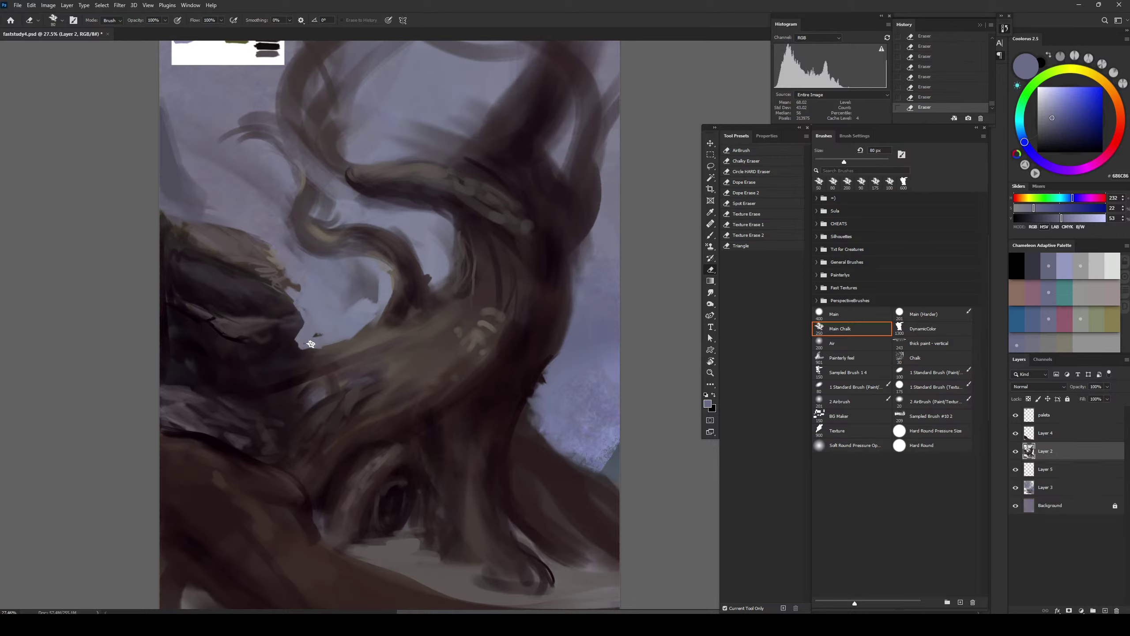
{"action": "key", "text": "bracketright"}
{"action": "key", "text": "bracketright"}
{"action": "key", "text": "bracketright"}
{"action": "key", "text": "bracketright"}
{"action": "mouse_move", "coordinate": [356, 310]}
{"action": "left_mouse_down"}
{"action": "mouse_move", "coordinate": [365, 275]}
{"action": "mouse_move", "coordinate": [373, 298]}
{"action": "mouse_move", "coordinate": [353, 288]}
{"action": "mouse_move", "coordinate": [355, 300]}
{"action": "mouse_move", "coordinate": [358, 275]}
{"action": "mouse_move", "coordinate": [322, 282]}
{"action": "mouse_move", "coordinate": [296, 257]}
{"action": "left_mouse_up"}
Erase stray paint around the lower curling branch with the eraser at 250 px
{"action": "key", "text": "bracketright"}
{"action": "key", "text": "bracketright"}
{"action": "key", "text": "bracketright"}
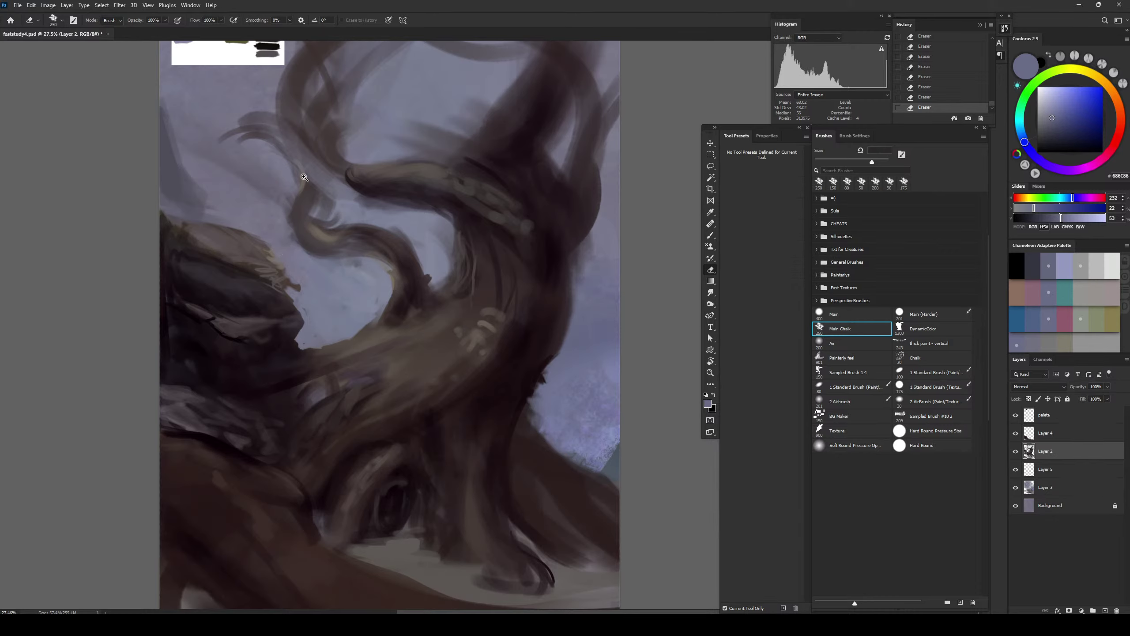
{"action": "left_click_drag", "start_coordinate": [327, 196], "coordinate": [253, 203]}
{"action": "left_click_drag", "start_coordinate": [302, 237], "coordinate": [264, 273]}
{"action": "left_click_drag", "start_coordinate": [319, 247], "coordinate": [378, 233]}
Sample dark browns from the tree and paint the upper branch's bend thicker with a reduced DynamicCube brush
{"action": "key", "text": "b"}
{"action": "left_click", "coordinate": [326, 221], "text": "alt"}
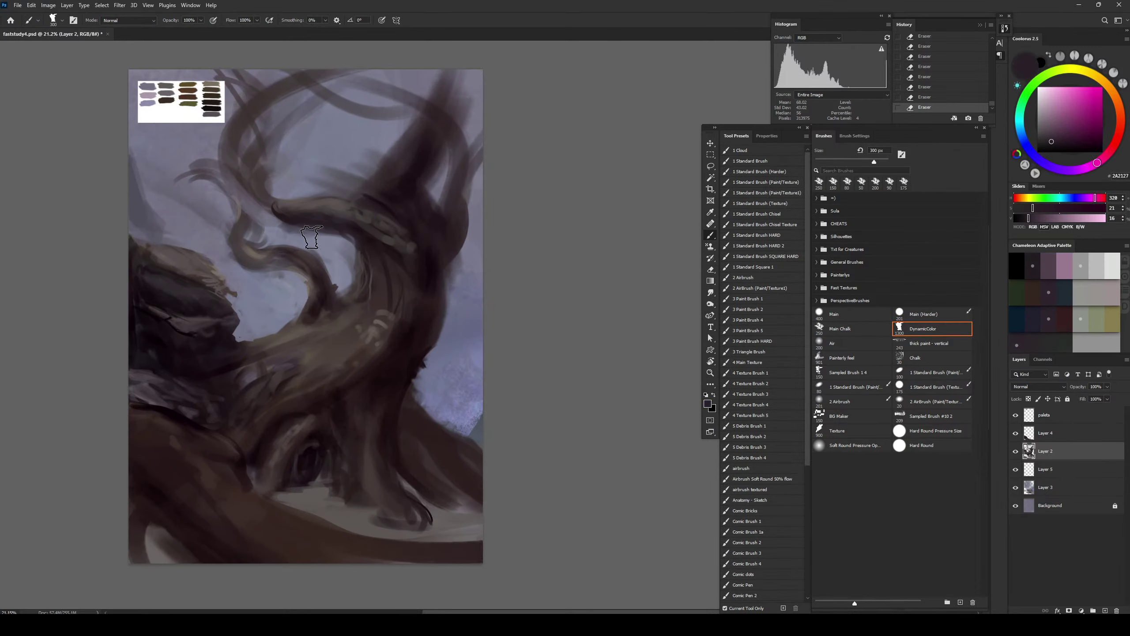
{"action": "key", "text": "bracketleft"}
{"action": "key", "text": "bracketleft"}
{"action": "key", "text": "bracketleft"}
{"action": "key", "text": "bracketleft"}
{"action": "key", "text": "bracketleft"}
{"action": "key", "text": "bracketleft"}
{"action": "key", "text": "bracketleft"}
{"action": "key", "text": "bracketleft"}
{"action": "mouse_move", "coordinate": [245, 177]}
{"action": "left_mouse_down"}
{"action": "mouse_move", "coordinate": [285, 220]}
{"action": "mouse_move", "coordinate": [277, 194]}
{"action": "mouse_move", "coordinate": [290, 199]}
{"action": "left_mouse_up"}
{"action": "left_click", "coordinate": [314, 200], "text": "alt"}
{"action": "left_click_drag", "start_coordinate": [285, 200], "coordinate": [310, 204]}
{"action": "left_click", "coordinate": [319, 217], "text": "alt"}
{"action": "left_click_drag", "start_coordinate": [243, 186], "coordinate": [290, 204]}
Hide the palette layer and extend the branch into a thin twig reaching the canvas's top edge, shrinking the brush to 30 px
{"action": "key", "text": "bracketleft"}
{"action": "key", "text": "bracketleft"}
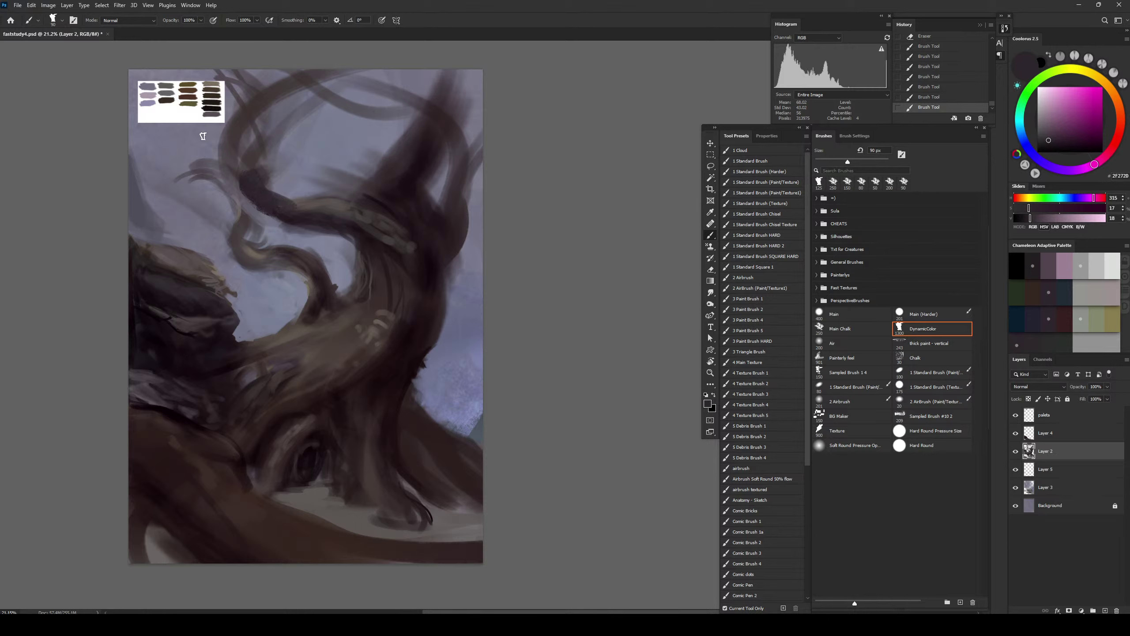
{"action": "mouse_move", "coordinate": [201, 134]}
{"action": "left_mouse_down"}
{"action": "mouse_move", "coordinate": [245, 178]}
{"action": "mouse_move", "coordinate": [228, 164]}
{"action": "left_mouse_up"}
{"action": "left_click", "coordinate": [1016, 416]}
{"action": "key", "text": "bracketleft"}
{"action": "left_click_drag", "start_coordinate": [201, 124], "coordinate": [199, 112]}
{"action": "key", "text": "bracketleft"}
{"action": "mouse_move", "coordinate": [198, 108]}
{"action": "left_mouse_down"}
{"action": "mouse_move", "coordinate": [194, 95]}
{"action": "mouse_move", "coordinate": [208, 168]}
{"action": "left_mouse_up"}
{"action": "key", "text": "bracketleft"}
{"action": "key", "text": "bracketleft"}
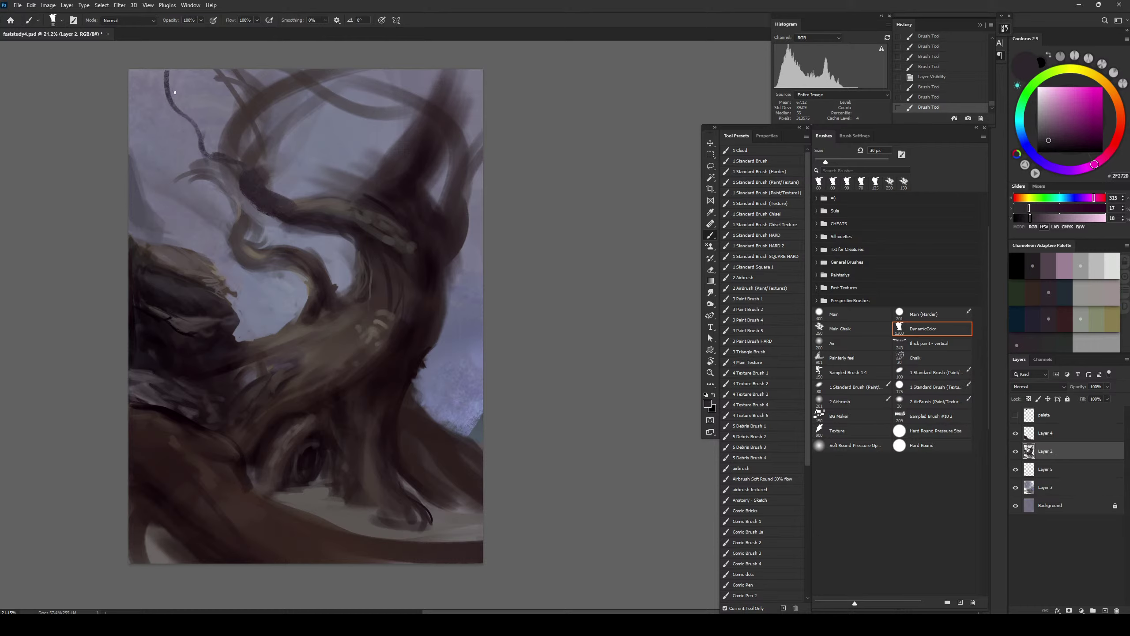
Undo the last branch stroke and paint thin dark forked twigs reaching toward the painting's upper-left corner
{"action": "key", "text": "ctrl+z"}
{"action": "key", "text": "bracketleft"}
{"action": "left_click_drag", "start_coordinate": [159, 76], "coordinate": [206, 145]}
{"action": "key", "text": "bracketright"}
{"action": "key", "text": "bracketright"}
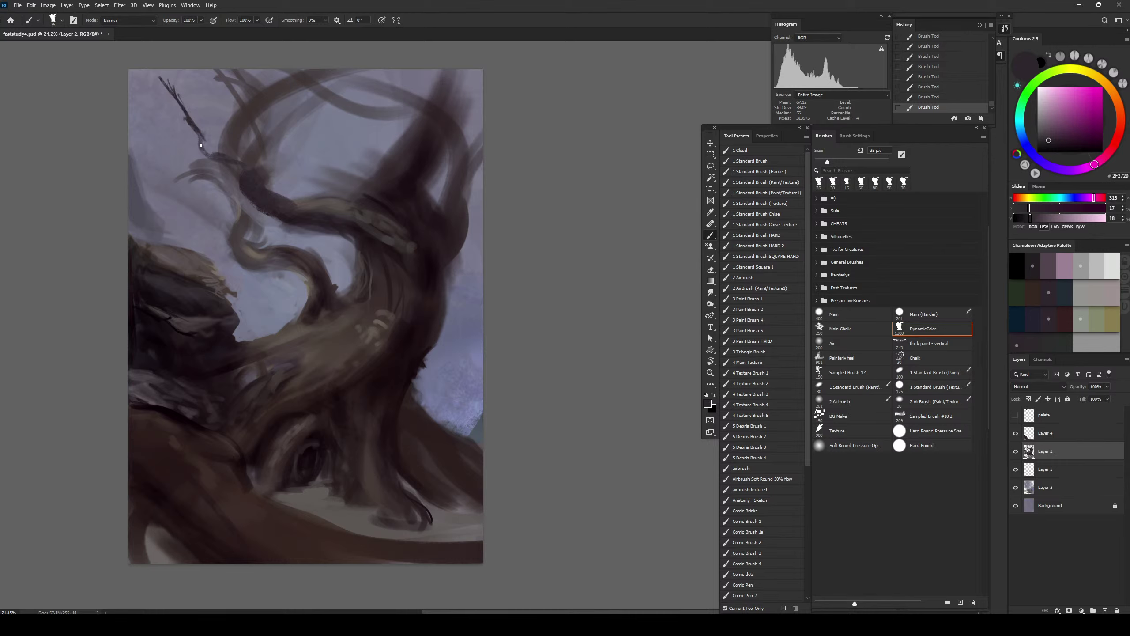
{"action": "left_click_drag", "start_coordinate": [207, 149], "coordinate": [200, 131]}
{"action": "left_click_drag", "start_coordinate": [194, 86], "coordinate": [199, 128]}
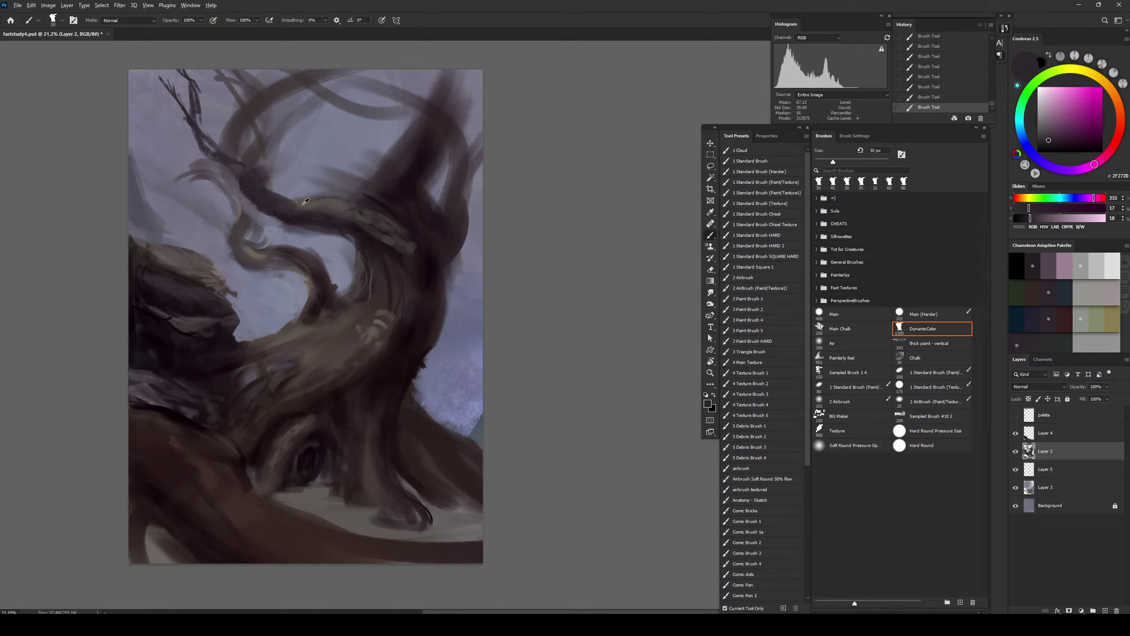
Sample the brown bark tone and paint a lighter stroke along the lower bend of the upper-left limb
{"action": "left_click", "coordinate": [319, 209], "text": "alt"}
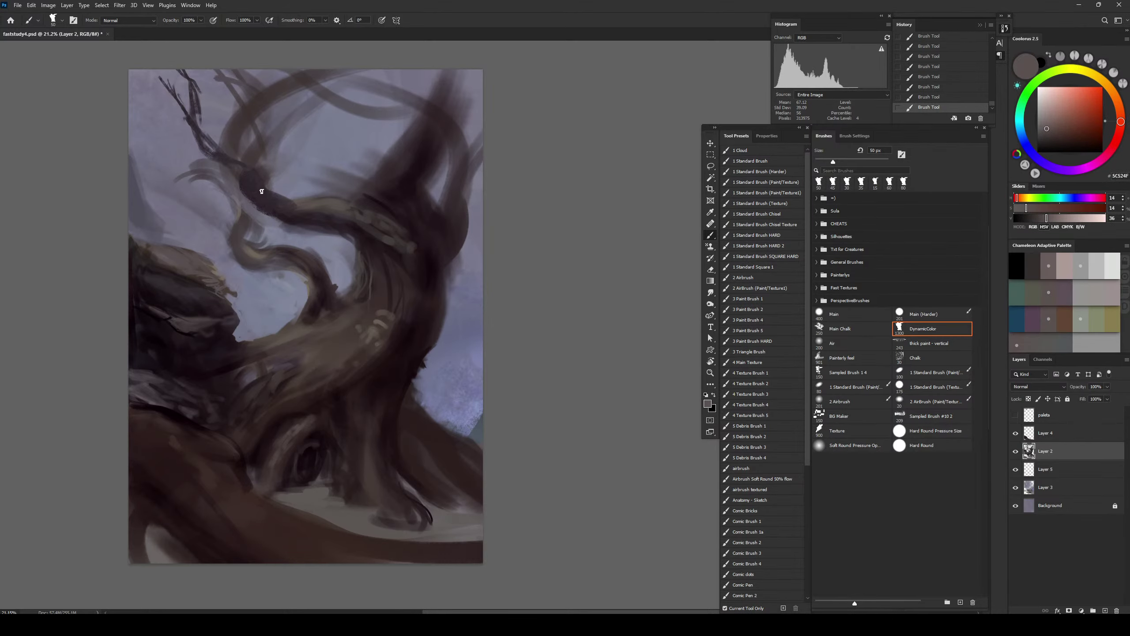
{"action": "mouse_move", "coordinate": [262, 192]}
{"action": "left_mouse_down"}
{"action": "mouse_move", "coordinate": [246, 181]}
{"action": "mouse_move", "coordinate": [285, 206]}
{"action": "left_mouse_up"}
{"action": "key", "text": "]"}
{"action": "key", "text": "]"}
Sample the limb's dark tone and thicken the narrow branch below the upper-left twigs
{"action": "left_click", "coordinate": [256, 186], "text": "alt"}
{"action": "key", "text": "bracketleft"}
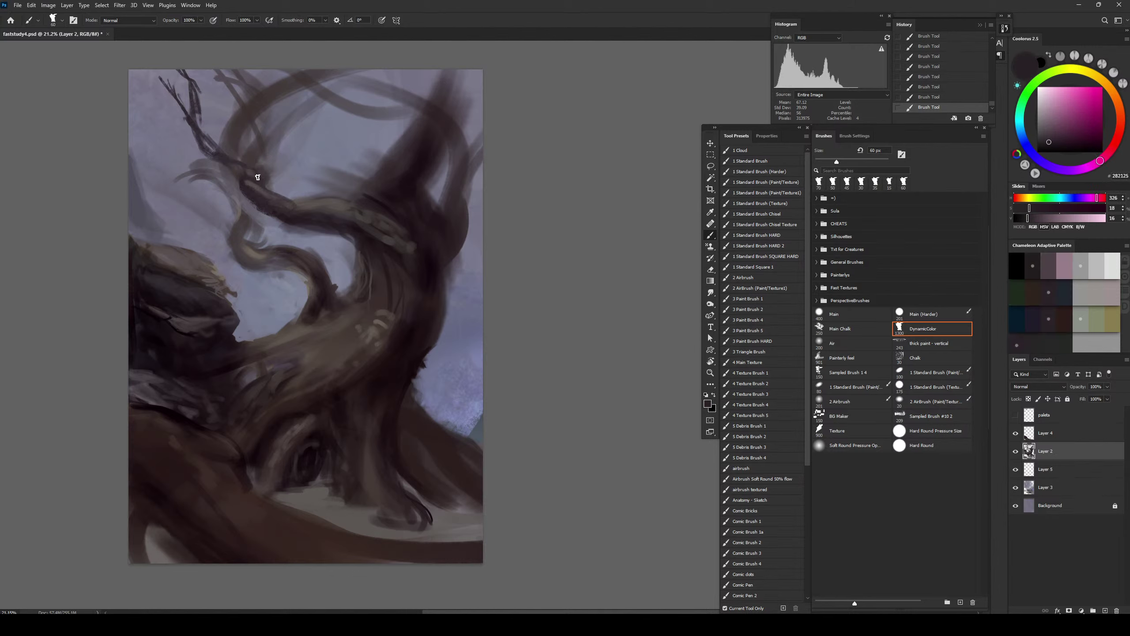
{"action": "key", "text": "bracketright"}
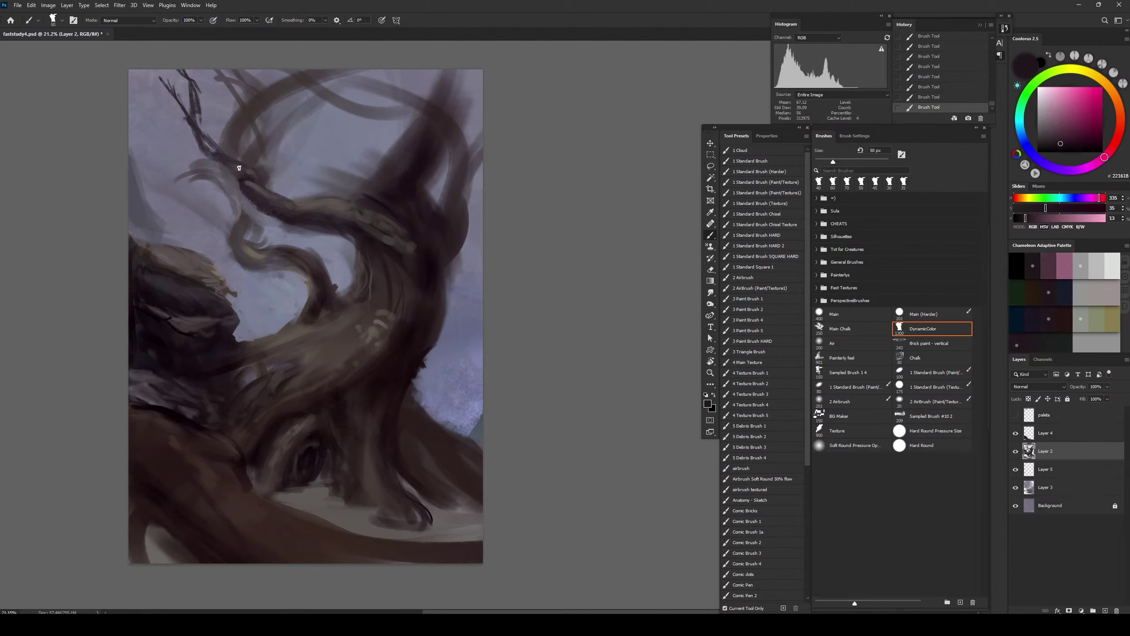
{"action": "key", "text": "bracketright"}
{"action": "key", "text": "bracketright"}
{"action": "left_click_drag", "start_coordinate": [203, 146], "coordinate": [216, 156]}
{"action": "key", "text": "bracketright"}
Add sampled brown to the upper-left twigs at 35 px and trim their edges with the Main Chalk eraser
{"action": "left_click", "coordinate": [261, 189], "text": "alt"}
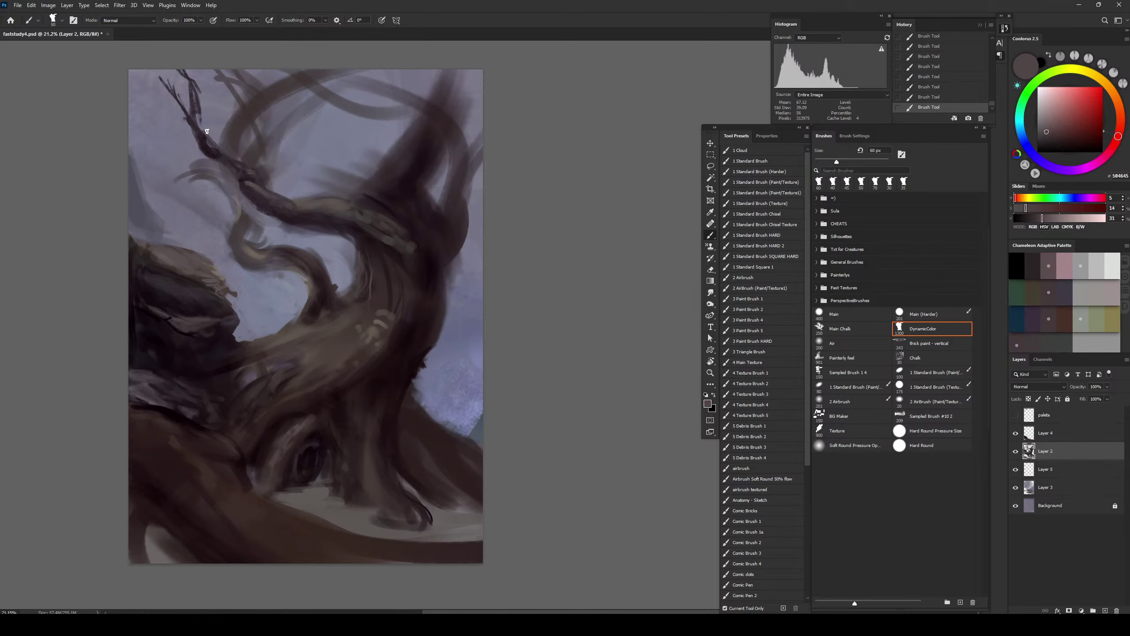
{"action": "key", "text": "bracketleft"}
{"action": "key", "text": "bracketleft"}
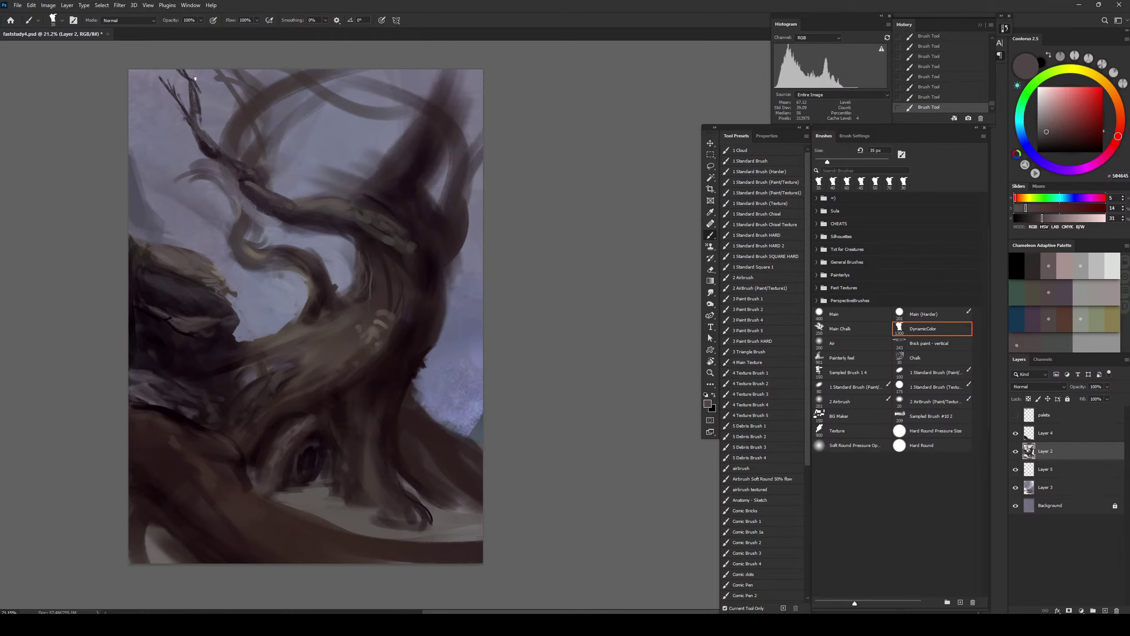
{"action": "key", "text": "e"}
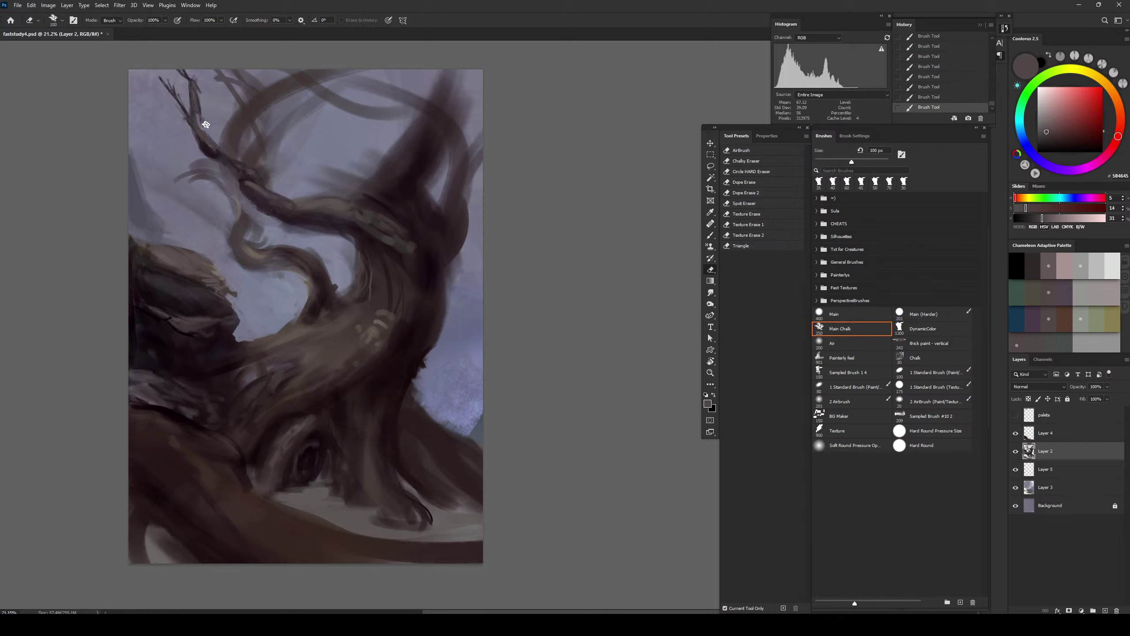
{"action": "left_click", "coordinate": [196, 84]}
Try dark DynamicCube strokes around the upper-left branch junction, undoing the unwanted ones
{"action": "key", "text": "b"}
{"action": "left_click", "coordinate": [248, 177], "text": "alt"}
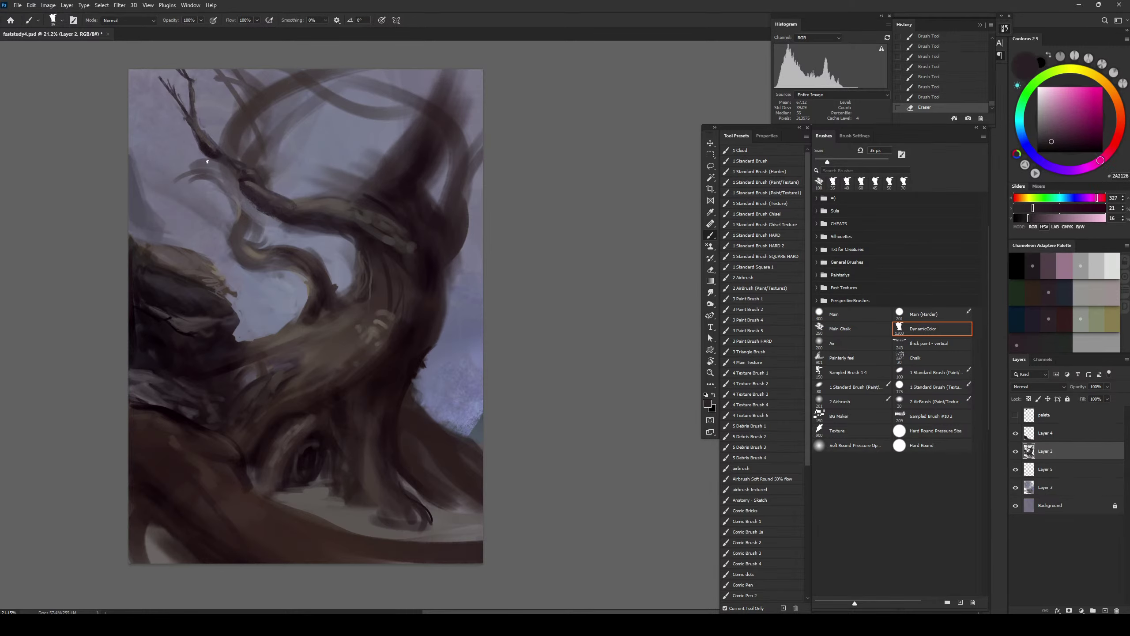
{"action": "left_click_drag", "start_coordinate": [243, 187], "coordinate": [212, 148]}
{"action": "key", "text": "ctrl+z"}
{"action": "key", "text": "bracketright"}
{"action": "key", "text": "bracketright"}
{"action": "key", "text": "ctrl+z"}
Rework the upper-left branch junction with alternating sampled bark and shadow tones, enlarging the brush to 70 px
{"action": "left_click", "coordinate": [249, 169], "text": "alt"}
{"action": "left_click", "coordinate": [258, 196], "text": "alt"}
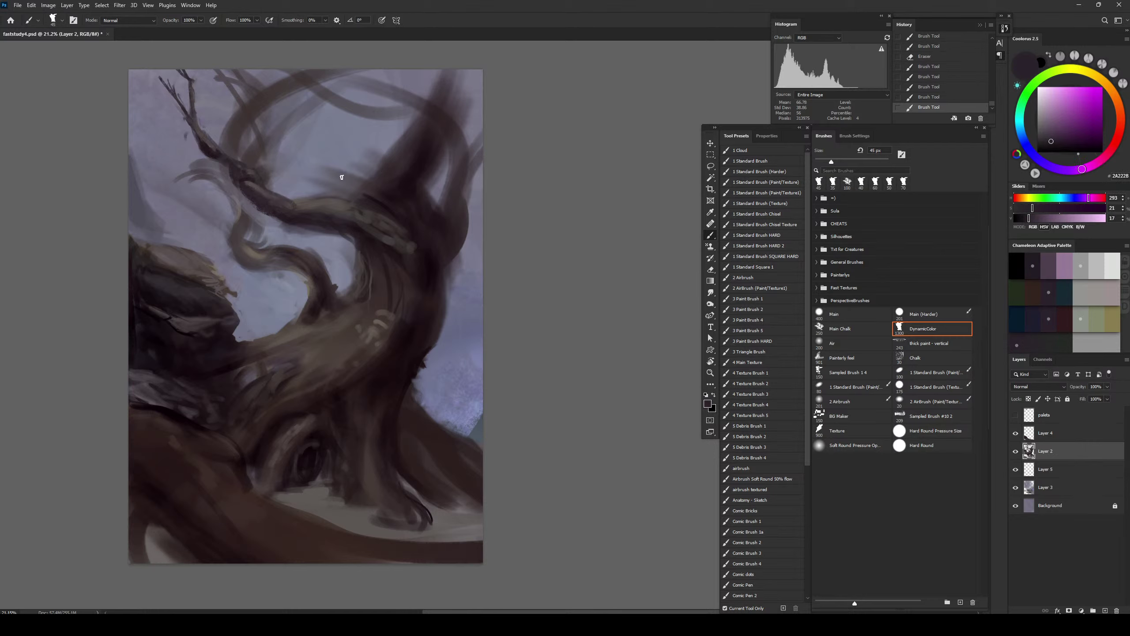
{"action": "left_click", "coordinate": [256, 168], "text": "alt"}
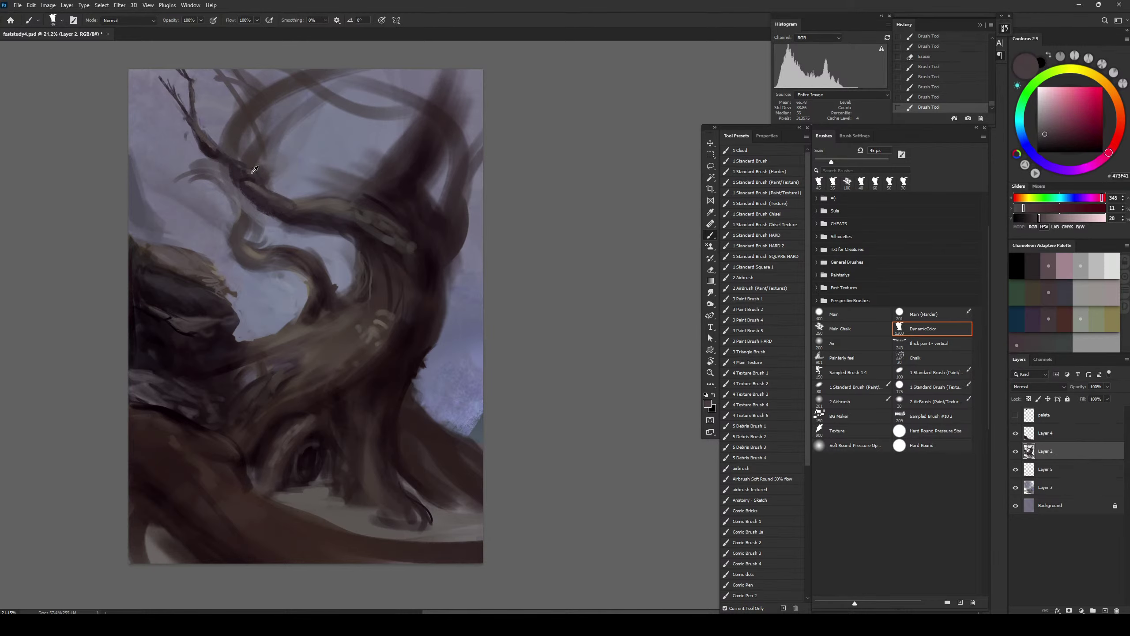
{"action": "mouse_move", "coordinate": [233, 163]}
{"action": "left_mouse_down"}
{"action": "mouse_move", "coordinate": [255, 173]}
{"action": "mouse_move", "coordinate": [242, 161]}
{"action": "left_mouse_up"}
{"action": "key", "text": "bracketright"}
{"action": "key", "text": "bracketright"}
{"action": "left_click", "coordinate": [216, 147], "text": "alt"}
{"action": "key", "text": "bracketright"}
{"action": "left_click", "coordinate": [240, 150], "text": "alt"}
{"action": "key", "text": "bracketright"}
{"action": "key", "text": "bracketright"}
{"action": "left_click", "coordinate": [231, 166], "text": "alt"}
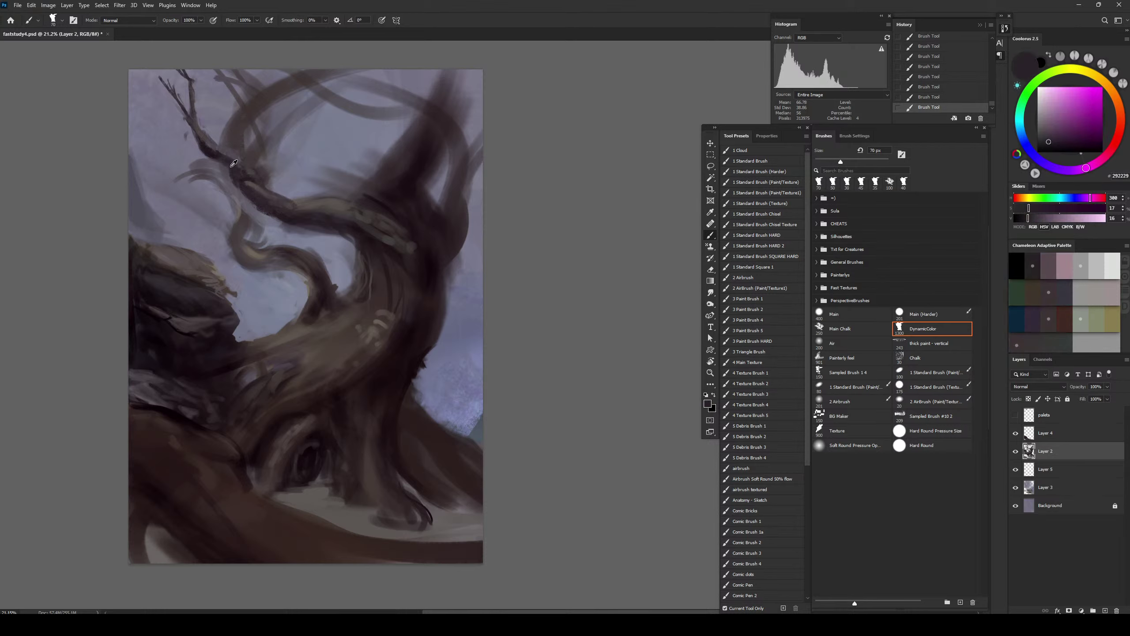
Sample brown from the trunk and block in the base of the curved upper branch at 90 px
{"action": "left_click", "coordinate": [344, 341], "text": "alt"}
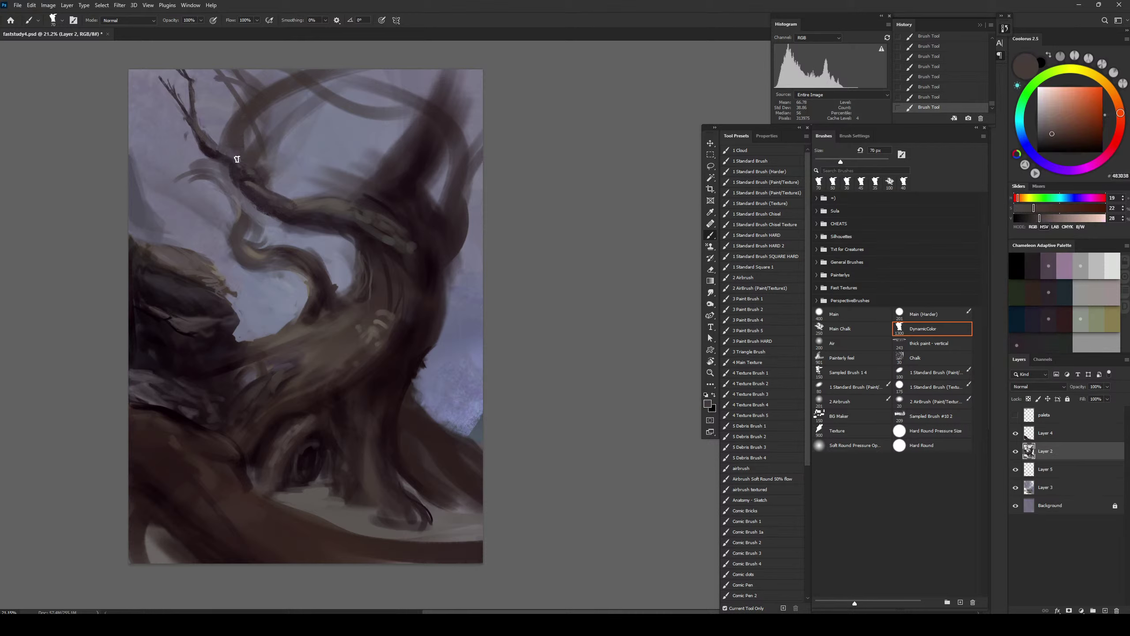
{"action": "key", "text": "bracketright"}
{"action": "key", "text": "bracketright"}
{"action": "mouse_move", "coordinate": [240, 113]}
{"action": "left_mouse_down"}
{"action": "mouse_move", "coordinate": [251, 154]}
{"action": "mouse_move", "coordinate": [237, 142]}
{"action": "left_mouse_up"}
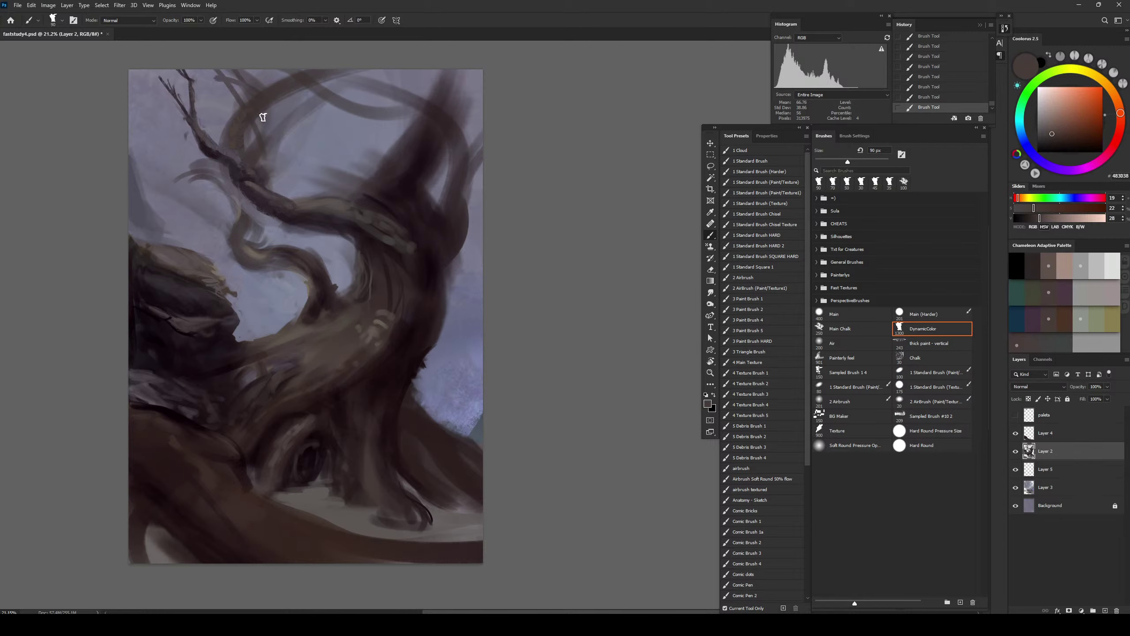
Paint tan highlights along the curved upper branch with a small brush, using colors sampled from the bark
{"action": "left_click", "coordinate": [253, 255], "text": "alt"}
{"action": "key", "text": "bracketleft"}
{"action": "key", "text": "bracketleft"}
{"action": "key", "text": "bracketleft"}
{"action": "key", "text": "bracketleft"}
{"action": "key", "text": "bracketleft"}
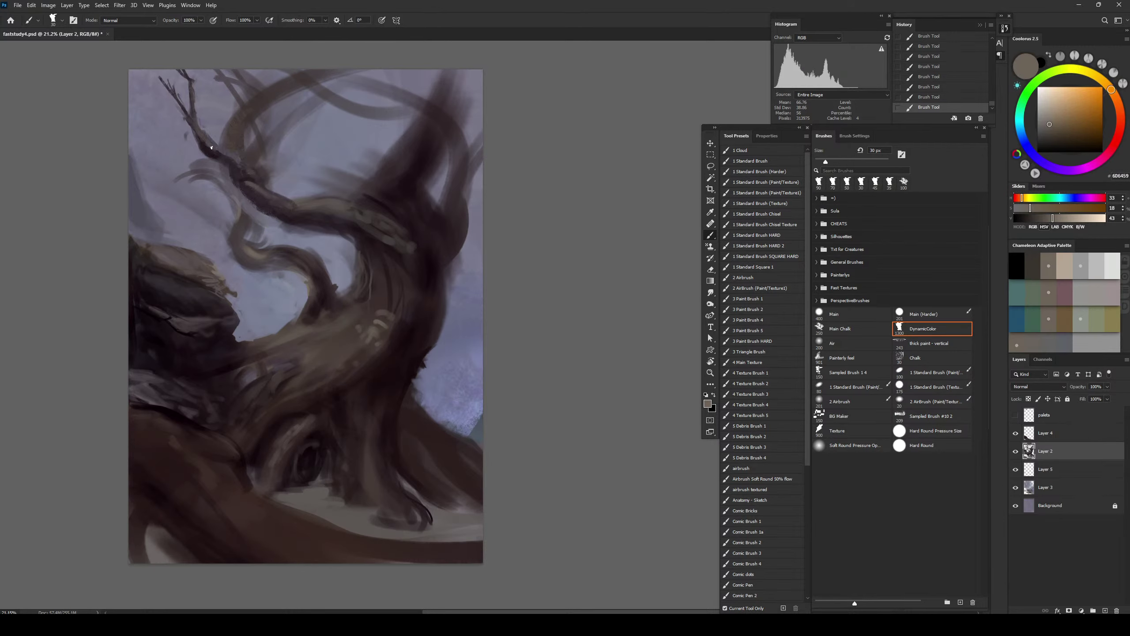
{"action": "left_click", "coordinate": [218, 154], "text": "alt"}
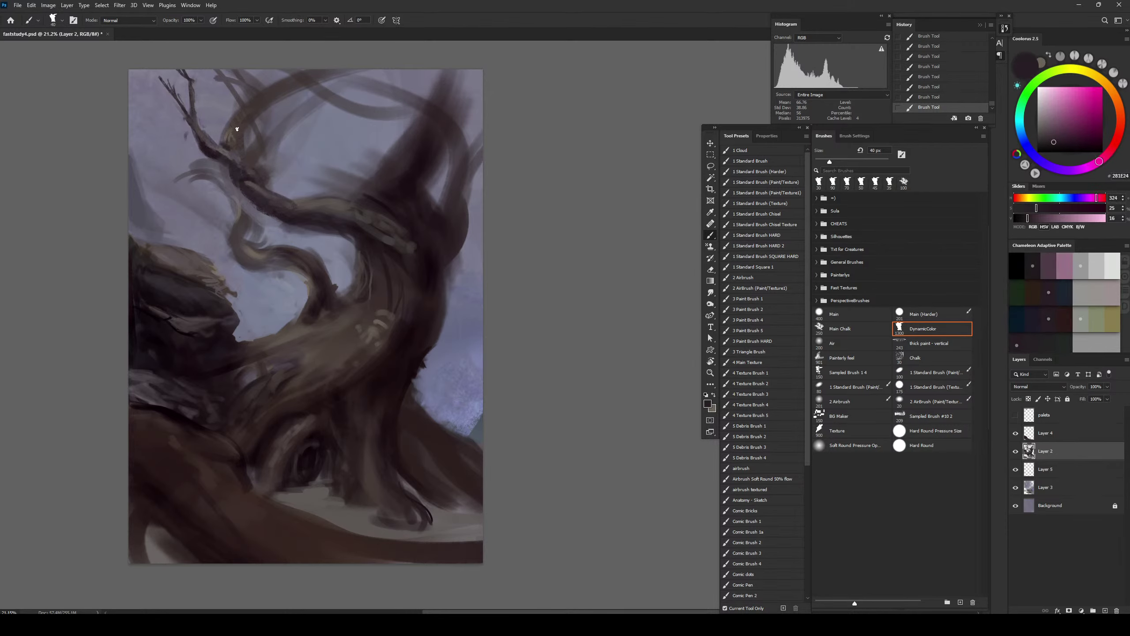
{"action": "left_click", "coordinate": [246, 108], "text": "alt"}
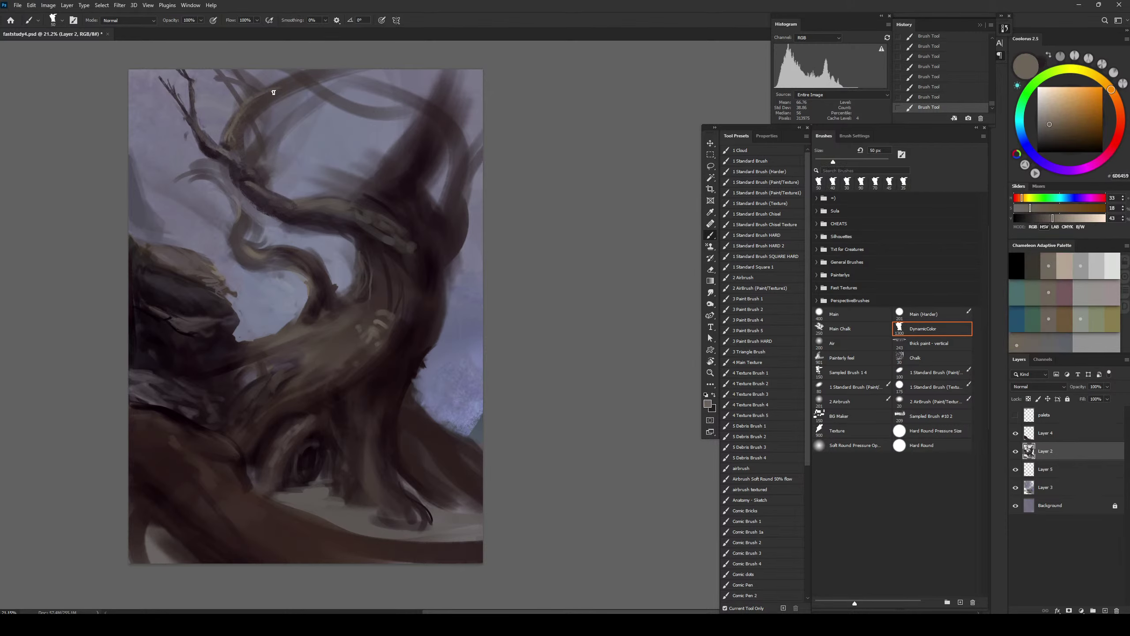
Shade the curved upper branch with a sampled dark purple-brown, varying the brush size down to 80 px
{"action": "left_click", "coordinate": [236, 143], "text": "alt"}
{"action": "key", "text": "bracketright"}
{"action": "key", "text": "bracketright"}
{"action": "key", "text": "bracketright"}
{"action": "key", "text": "bracketright"}
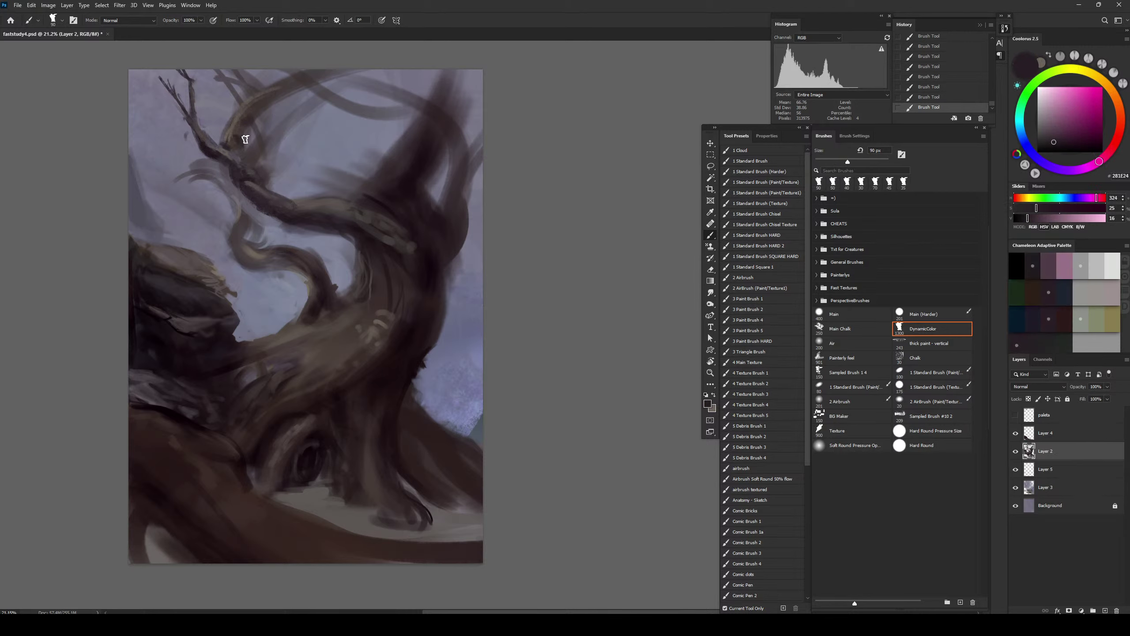
{"action": "key", "text": "bracketright"}
{"action": "key", "text": "bracketright"}
{"action": "mouse_move", "coordinate": [261, 117]}
{"action": "left_mouse_down"}
{"action": "mouse_move", "coordinate": [227, 144]}
{"action": "mouse_move", "coordinate": [227, 126]}
{"action": "left_mouse_up"}
{"action": "key", "text": "bracketleft"}
{"action": "key", "text": "bracketleft"}
{"action": "key", "text": "bracketleft"}
{"action": "key", "text": "bracketleft"}
{"action": "key", "text": "bracketleft"}
{"action": "key", "text": "bracketleft"}
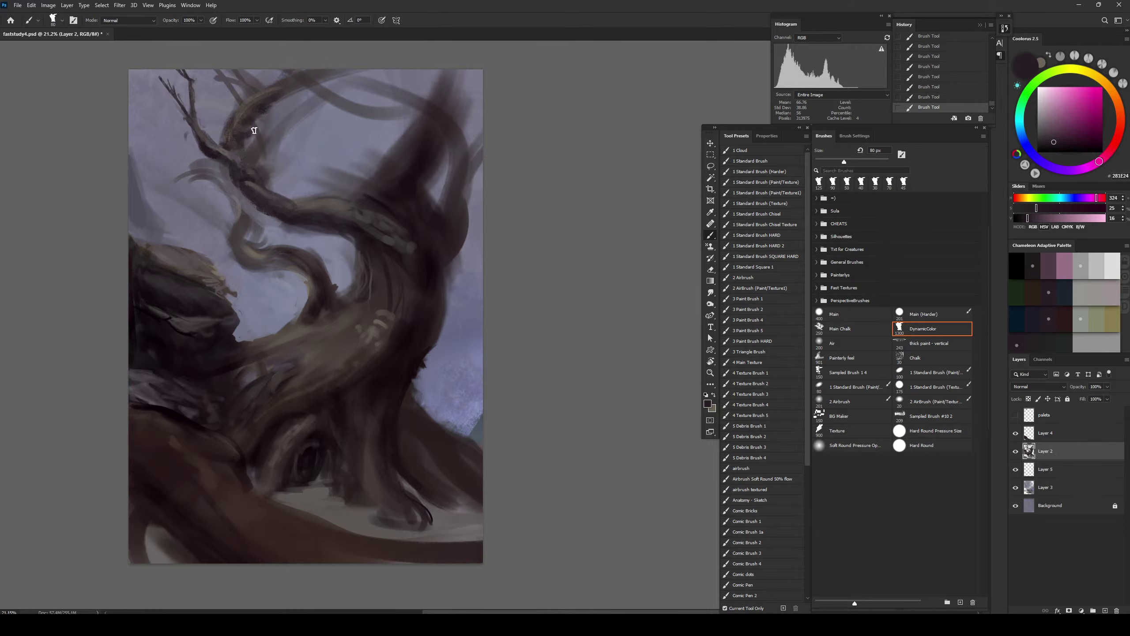
Erase stray paint around the curved upper branch with the Main Chalk eraser, enlarging it to 300 px
{"action": "key", "text": "alt"}
{"action": "key", "text": "e"}
{"action": "mouse_move", "coordinate": [232, 126]}
{"action": "left_mouse_down"}
{"action": "mouse_move", "coordinate": [233, 154]}
{"action": "mouse_move", "coordinate": [230, 94]}
{"action": "mouse_move", "coordinate": [253, 62]}
{"action": "left_mouse_up"}
{"action": "key", "text": "b"}
{"action": "key", "text": "ctrl+z"}
{"action": "key", "text": "e"}
{"action": "key", "text": "bracketright"}
{"action": "key", "text": "bracketright"}
{"action": "key", "text": "bracketright"}
{"action": "key", "text": "bracketright"}
{"action": "key", "text": "bracketright"}
{"action": "key", "text": "bracketright"}
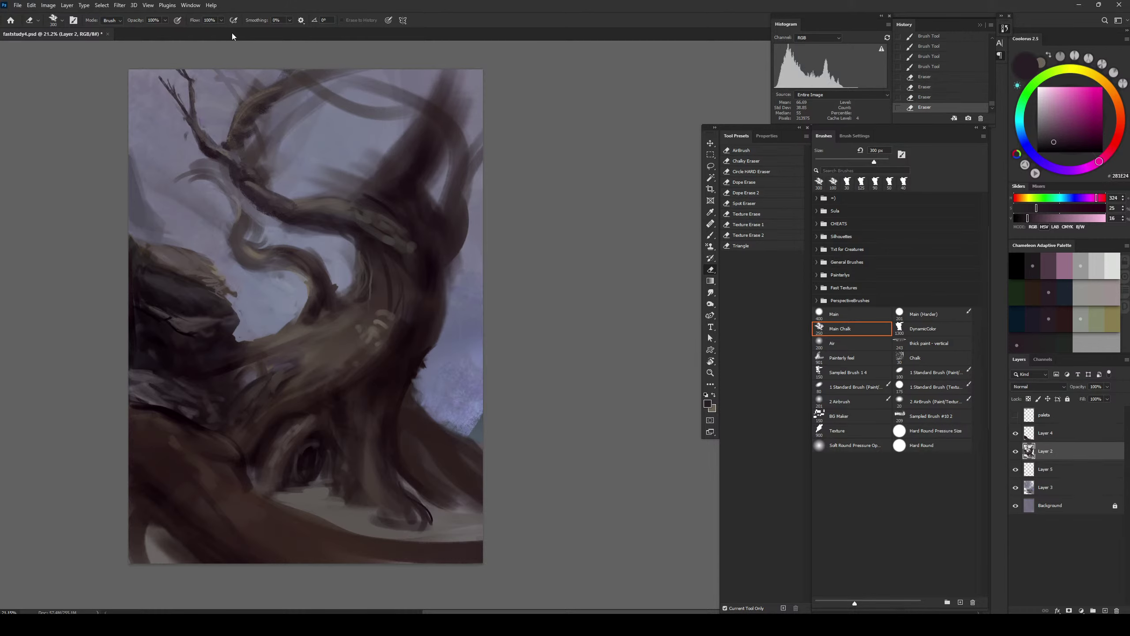
Flip the canvas horizontally and darken the curved upper branch where it joins the main limb
{"action": "key", "text": "ctrl+shift+h"}
{"action": "key", "text": "b"}
{"action": "left_click", "coordinate": [372, 138], "text": "alt"}
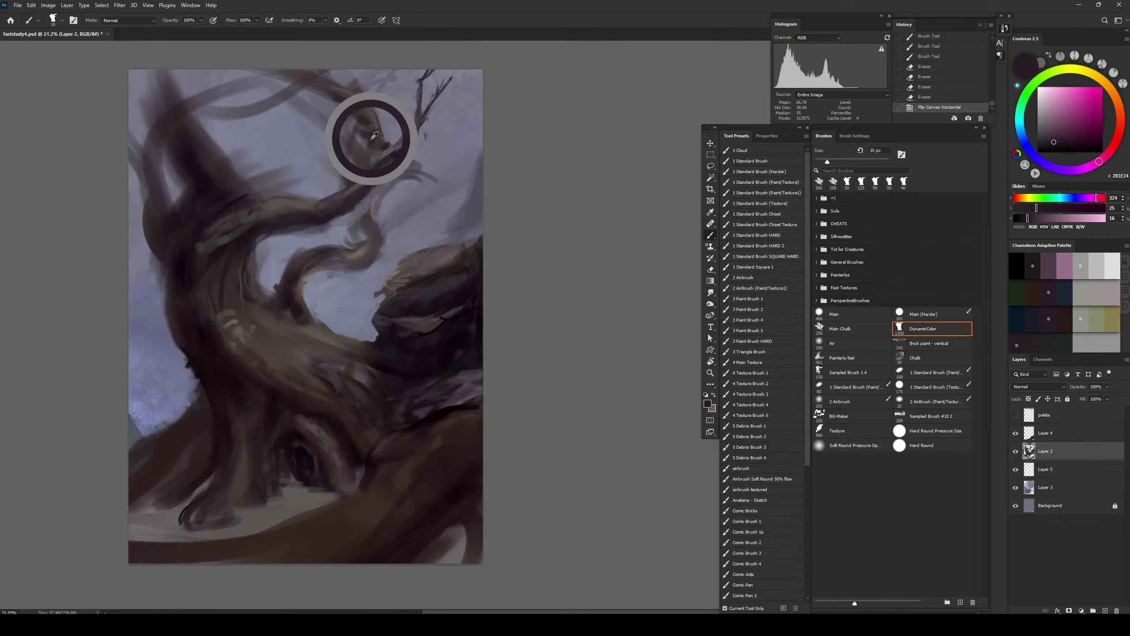
{"action": "key", "text": "bracketleft"}
{"action": "key", "text": "bracketleft"}
{"action": "key", "text": "bracketleft"}
{"action": "key", "text": "bracketright"}
{"action": "key", "text": "bracketright"}
{"action": "key", "text": "bracketright"}
{"action": "key", "text": "bracketright"}
{"action": "key", "text": "bracketright"}
{"action": "mouse_move", "coordinate": [377, 116]}
{"action": "left_mouse_down"}
{"action": "mouse_move", "coordinate": [383, 142]}
{"action": "mouse_move", "coordinate": [364, 175]}
{"action": "mouse_move", "coordinate": [369, 147]}
{"action": "left_mouse_up"}
{"action": "left_click_drag", "start_coordinate": [370, 146], "coordinate": [364, 161]}
Extend the curved branch to the canvas's top edge in dark paint, redoing the first stroke
{"action": "left_click_drag", "start_coordinate": [268, 68], "coordinate": [357, 86]}
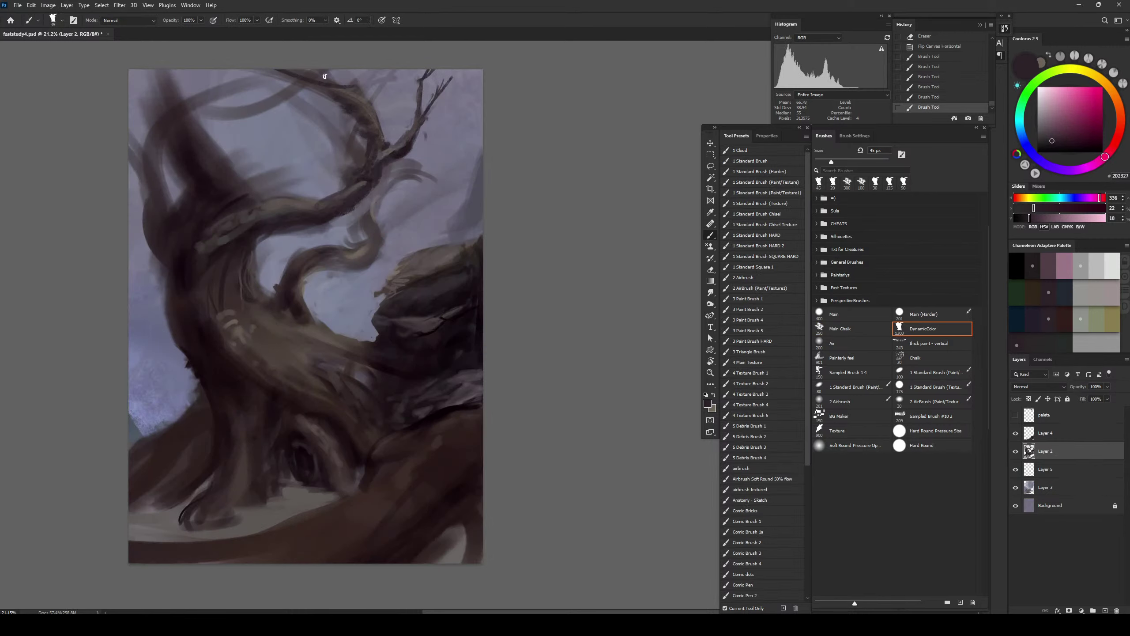
{"action": "key", "text": "ctrl+z"}
{"action": "mouse_move", "coordinate": [268, 68]}
{"action": "left_mouse_down"}
{"action": "mouse_move", "coordinate": [364, 131]}
{"action": "mouse_move", "coordinate": [312, 92]}
{"action": "mouse_move", "coordinate": [350, 112]}
{"action": "left_mouse_up"}
{"action": "left_click", "coordinate": [294, 207], "text": "alt"}
{"action": "key", "text": "["}
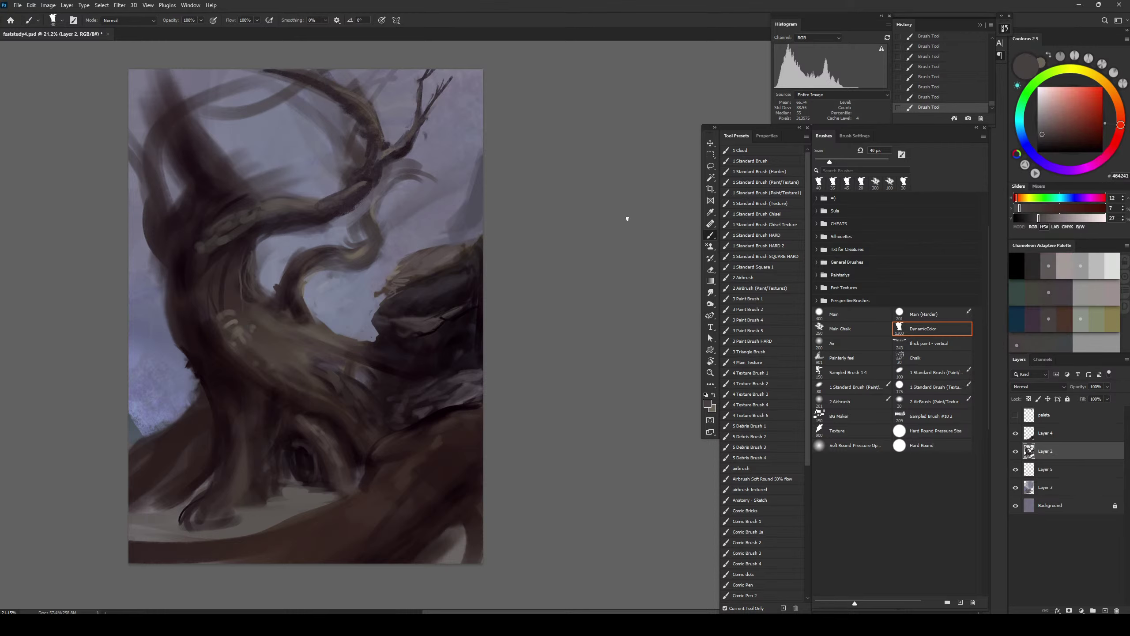
Switch to the Main brush at 25 px and refine the curved branch with a sampled dark purple
{"action": "left_click", "coordinate": [827, 314]}
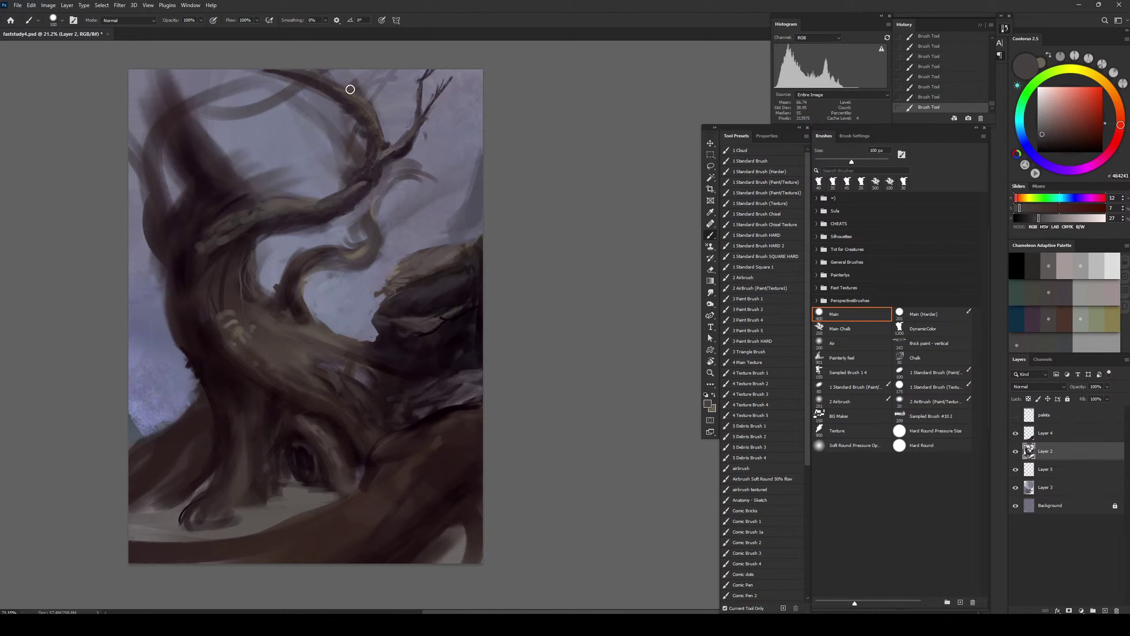
{"action": "left_click", "coordinate": [389, 134], "text": "alt"}
{"action": "key", "text": "["}
{"action": "key", "text": "["}
{"action": "key", "text": "["}
{"action": "key", "text": "["}
{"action": "key", "text": "["}
{"action": "key", "text": "["}
{"action": "key", "text": "["}
{"action": "key", "text": "["}
{"action": "key", "text": "["}
{"action": "key", "text": "["}
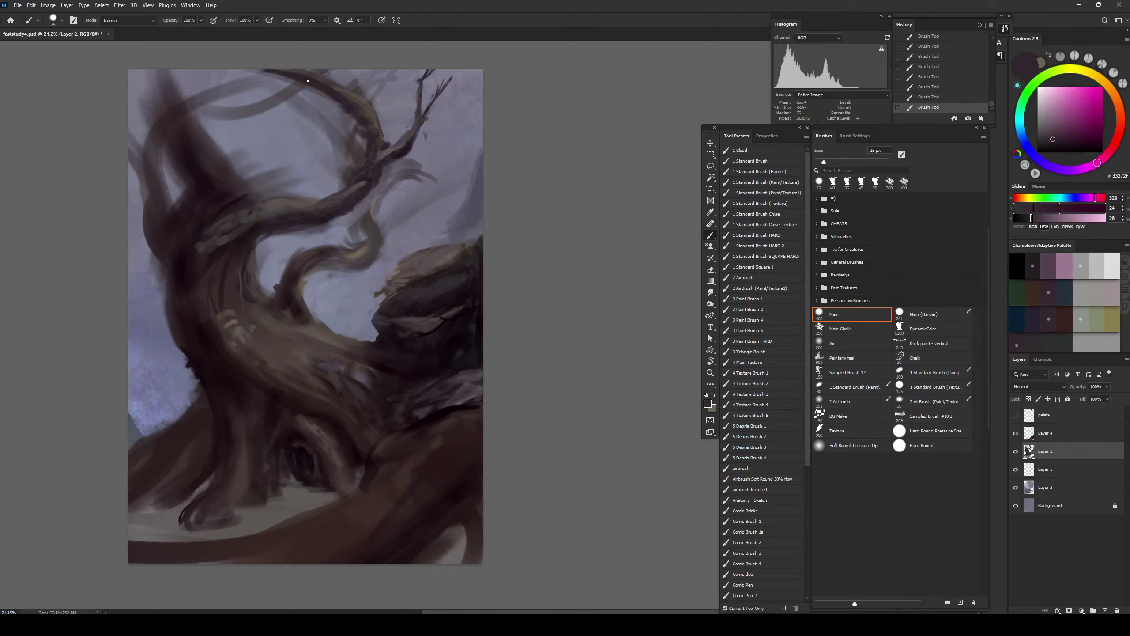
Sample near-black from the rock's shadow and paint dark bark accents along the curved upper branch
{"action": "left_click", "coordinate": [387, 359], "text": "alt"}
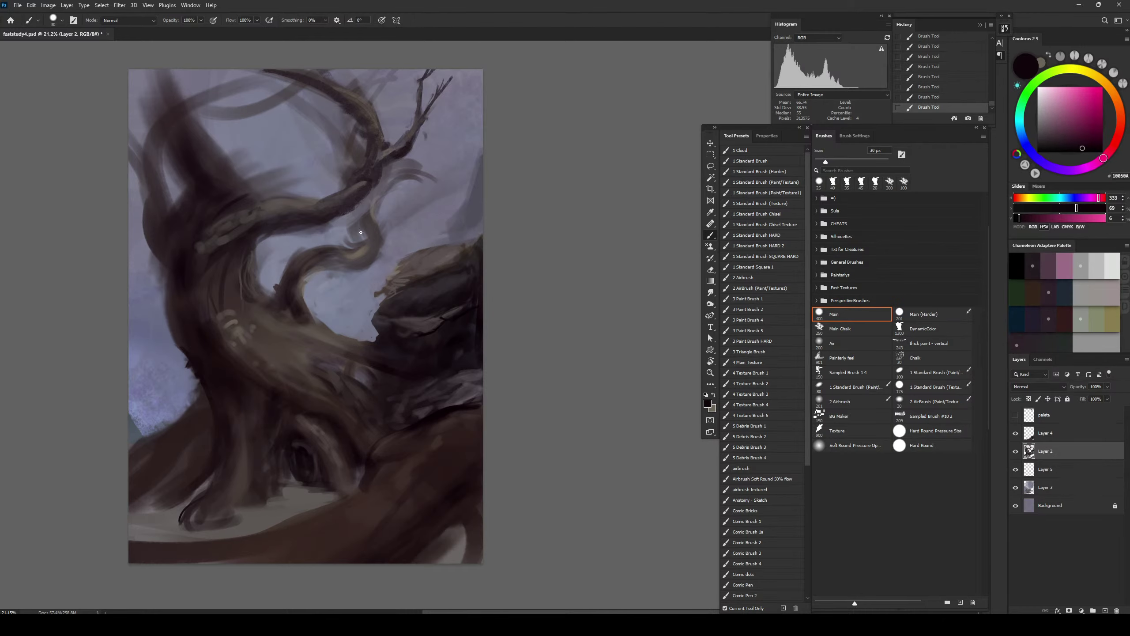
{"action": "key", "text": "]"}
{"action": "key", "text": "]"}
{"action": "key", "text": "]"}
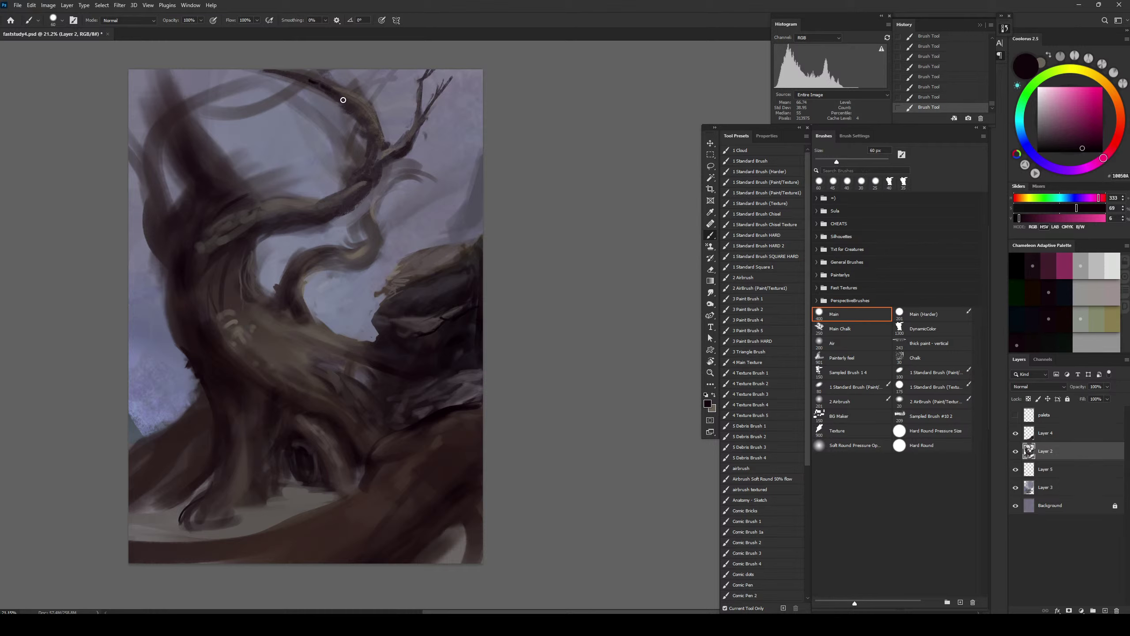
{"action": "key", "text": "["}
{"action": "key", "text": "["}
{"action": "key", "text": "bracketleft"}
{"action": "key", "text": "bracketright"}
Refine the bark on the main limb and upper trunk with sampled browns, using the Main brush at 45 to 50 px
{"action": "left_click", "coordinate": [328, 203], "text": "alt"}
{"action": "key", "text": "bracketright"}
{"action": "left_click", "coordinate": [292, 201], "text": "alt"}
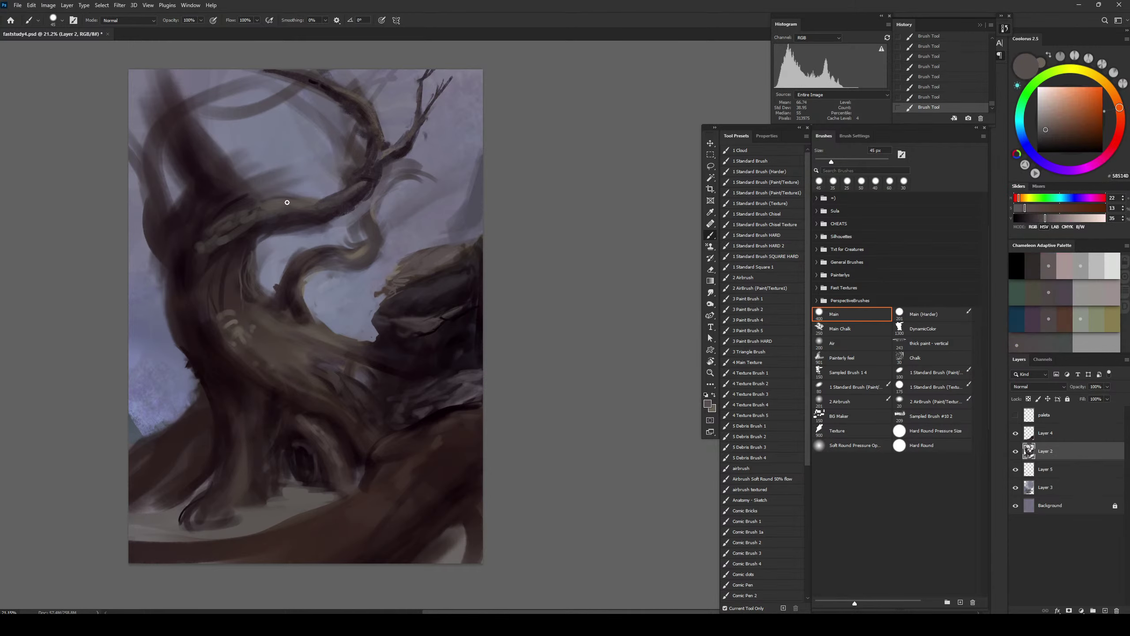
{"action": "left_click", "coordinate": [234, 230], "text": "alt"}
{"action": "left_click", "coordinate": [226, 240], "text": "alt"}
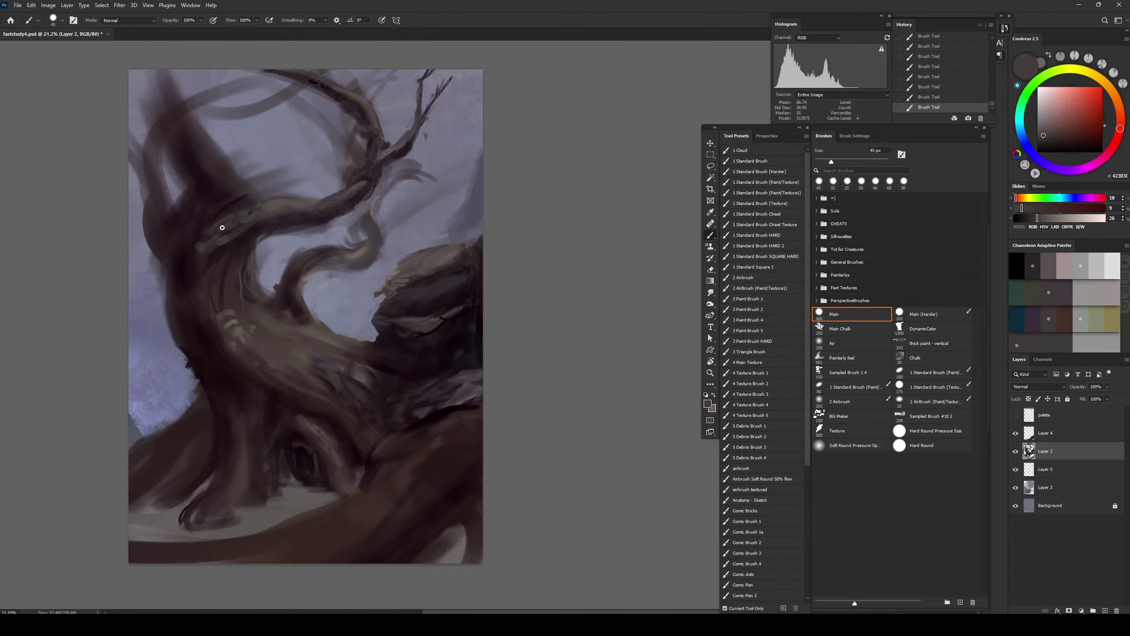
{"action": "key", "text": "bracketright"}
{"action": "key", "text": "bracketright"}
{"action": "left_click", "coordinate": [243, 331], "text": "alt"}
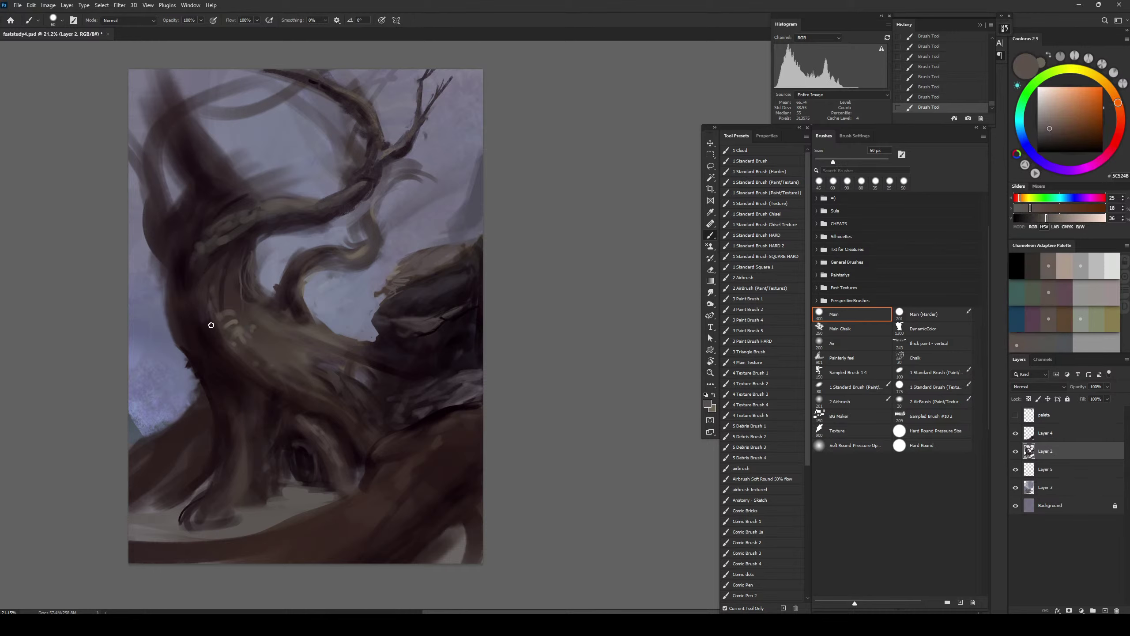
Shade the trunk's inner side below the main limb with sampled dark tones, using the Main brush from 250 px down to 70 px
{"action": "left_click", "coordinate": [287, 288], "text": "alt"}
{"action": "key", "text": "bracketright"}
{"action": "key", "text": "bracketright"}
{"action": "key", "text": "bracketright"}
{"action": "key", "text": "bracketright"}
{"action": "key", "text": "bracketright"}
{"action": "key", "text": "bracketright"}
{"action": "key", "text": "bracketright"}
{"action": "key", "text": "bracketright"}
{"action": "key", "text": "bracketright"}
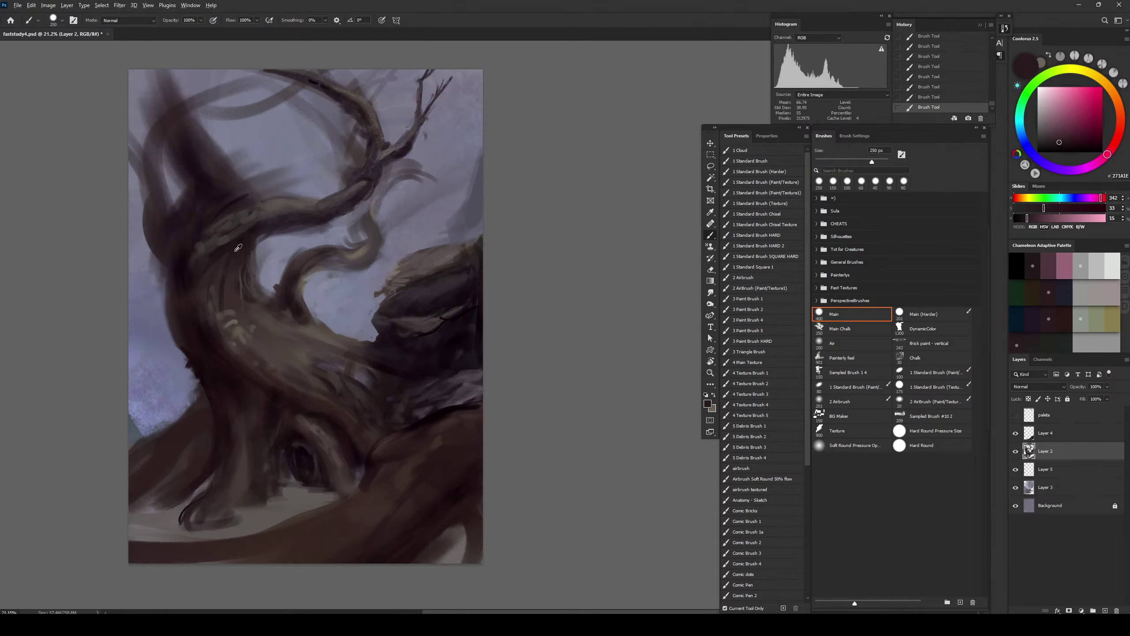
{"action": "left_click", "coordinate": [232, 250], "text": "alt"}
{"action": "left_click", "coordinate": [207, 263], "text": "alt"}
{"action": "key", "text": "bracketleft"}
{"action": "key", "text": "bracketleft"}
{"action": "left_click_drag", "start_coordinate": [247, 260], "coordinate": [249, 306]}
{"action": "key", "text": "bracketleft"}
{"action": "key", "text": "bracketleft"}
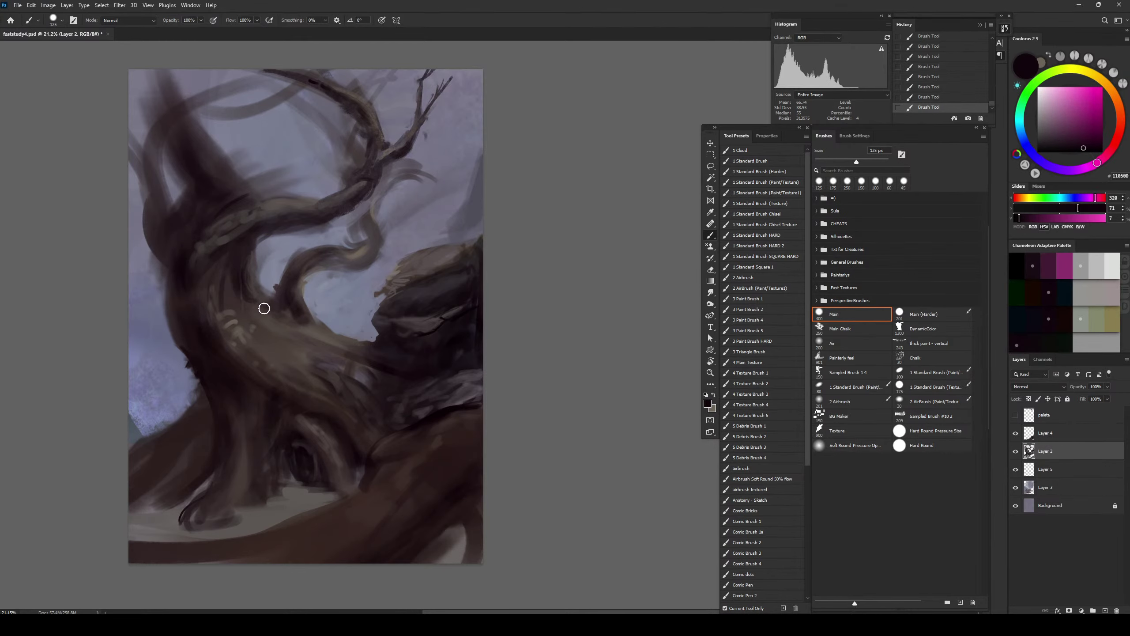
{"action": "key", "text": "bracketleft"}
{"action": "key", "text": "bracketleft"}
{"action": "key", "text": "bracketleft"}
{"action": "key", "text": "bracketleft"}
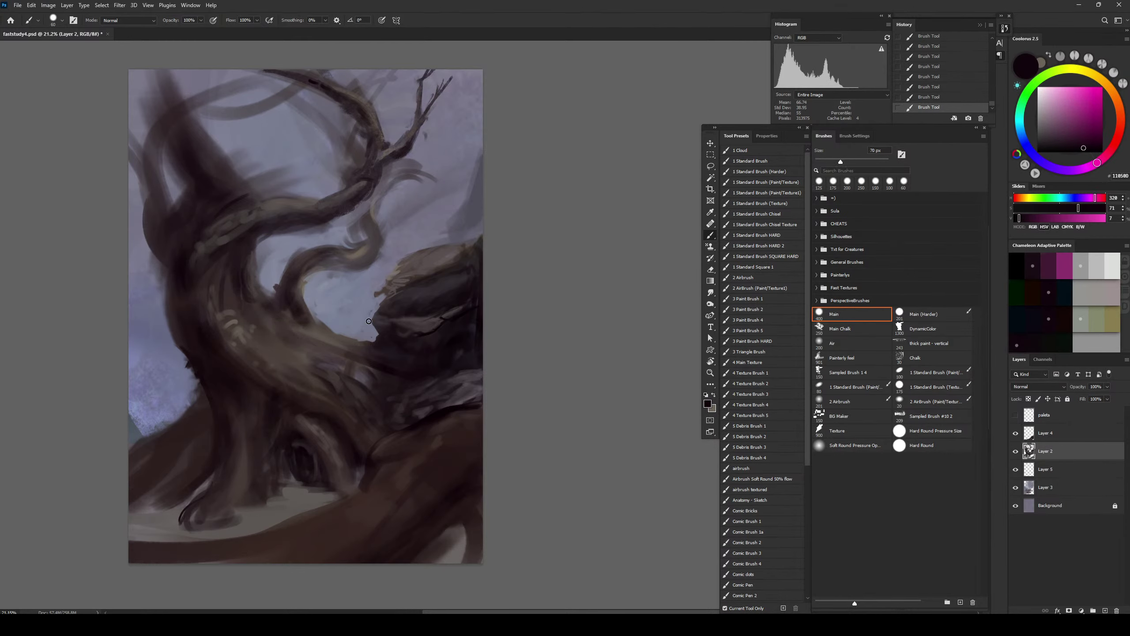
Flip the canvas horizontally and shade the lower trunk above the root hollow with a sampled dark reddish brown
{"action": "key", "text": "ctrl+shift+h"}
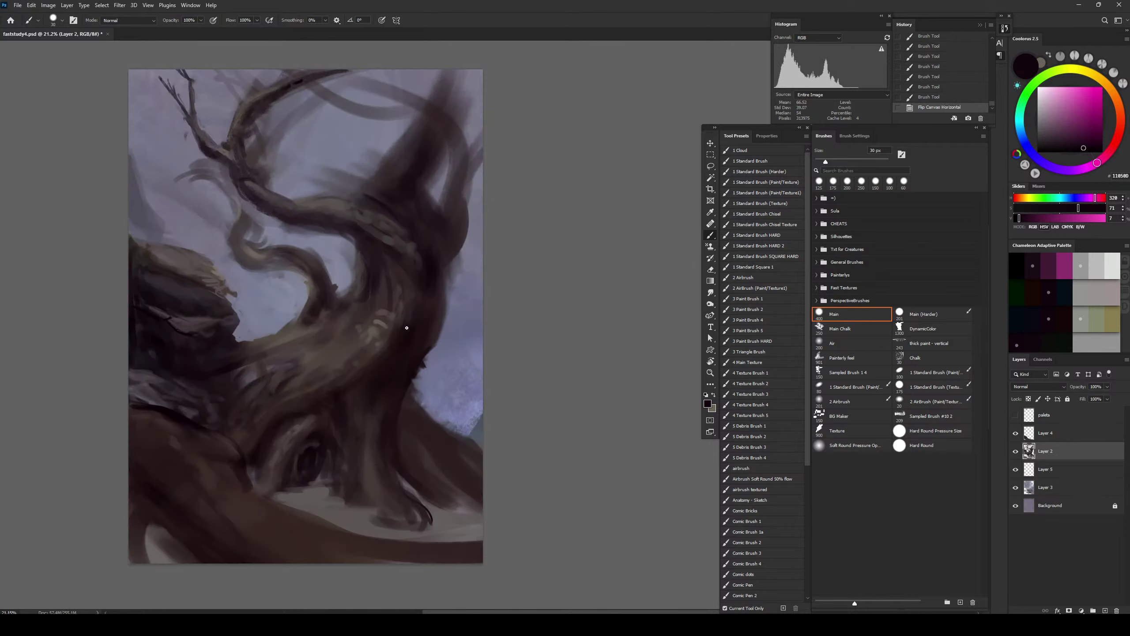
{"action": "left_click", "coordinate": [406, 336], "text": "alt"}
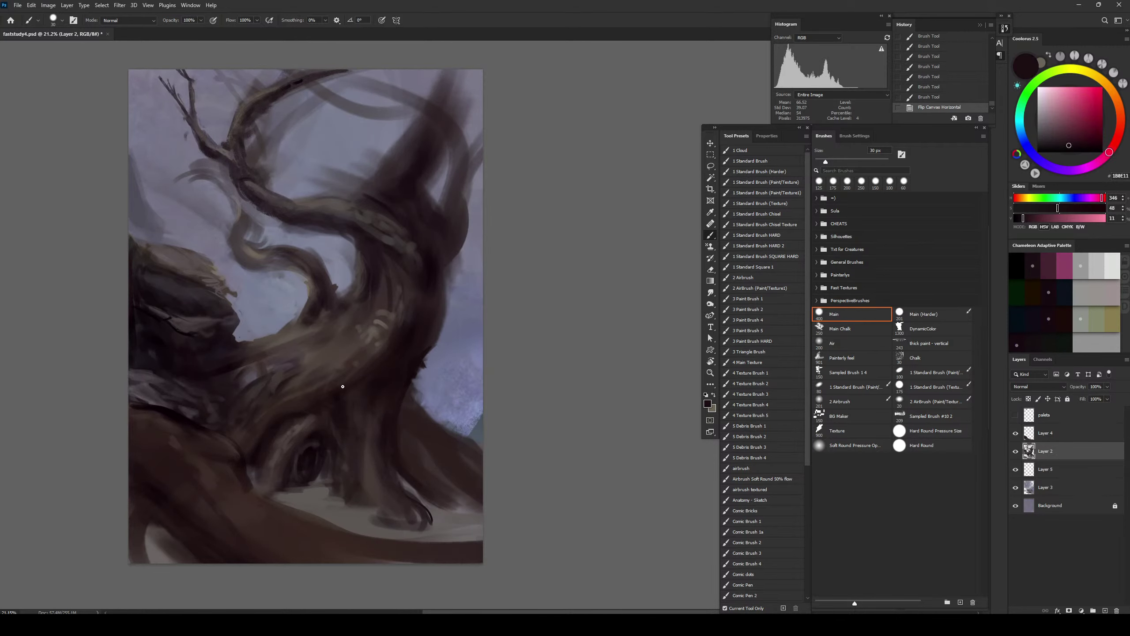
{"action": "key", "text": "bracketright"}
{"action": "key", "text": "bracketright"}
{"action": "key", "text": "bracketright"}
{"action": "mouse_move", "coordinate": [335, 375]}
{"action": "left_mouse_down"}
{"action": "mouse_move", "coordinate": [346, 347]}
{"action": "mouse_move", "coordinate": [334, 377]}
{"action": "left_mouse_up"}
{"action": "key", "text": "bracketright"}
{"action": "key", "text": "bracketright"}
{"action": "left_click_drag", "start_coordinate": [340, 370], "coordinate": [340, 392]}
{"action": "left_click_drag", "start_coordinate": [348, 386], "coordinate": [302, 428]}
Deepen the bark shadows around the arched root hollow with sampled dark browns, using the Main brush at 90 px
{"action": "left_click", "coordinate": [306, 411], "text": "alt"}
{"action": "key", "text": "bracketright"}
{"action": "key", "text": "bracketright"}
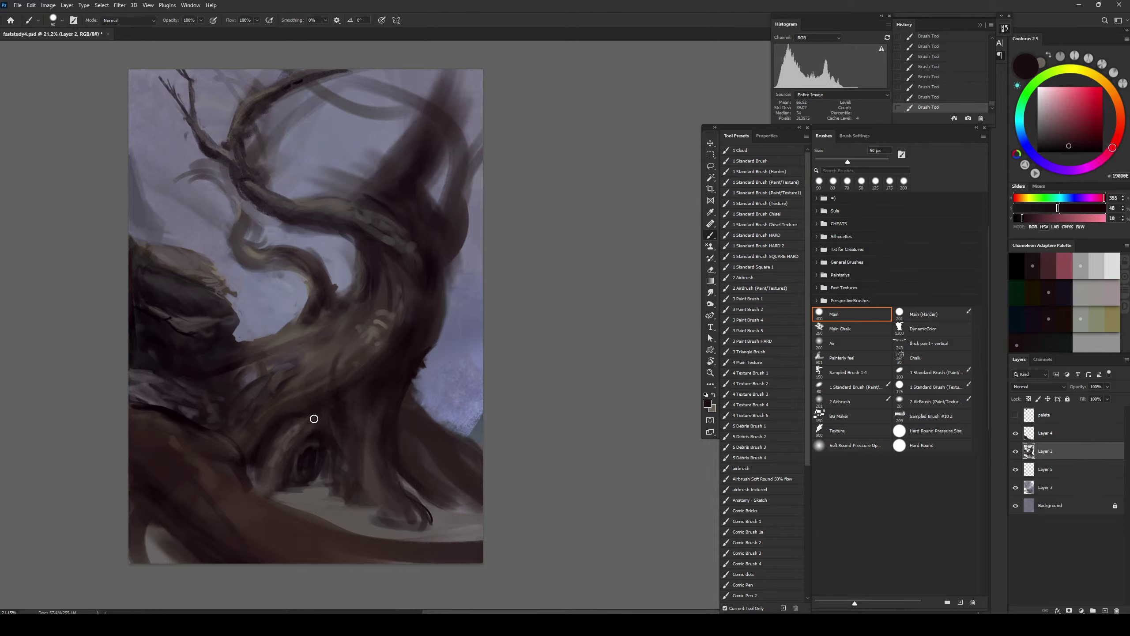
{"action": "left_click", "coordinate": [308, 436], "text": "alt"}
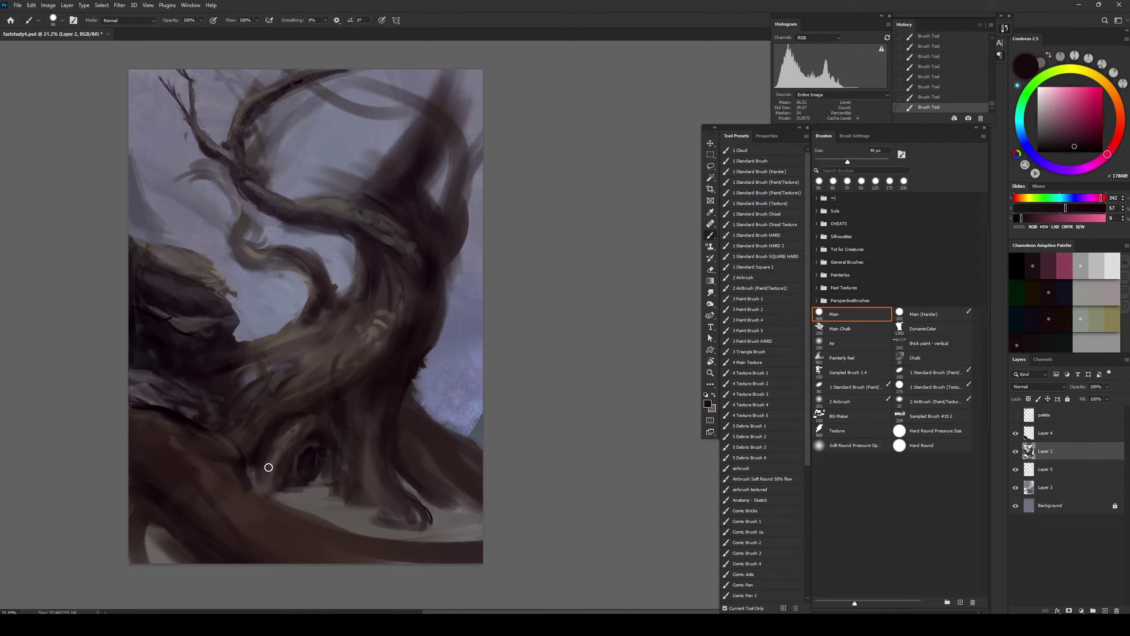
Mix a lighter warm grey from the sampled ground colour and test strokes on the ground around the tree's base
{"action": "left_click", "coordinate": [338, 506], "text": "alt"}
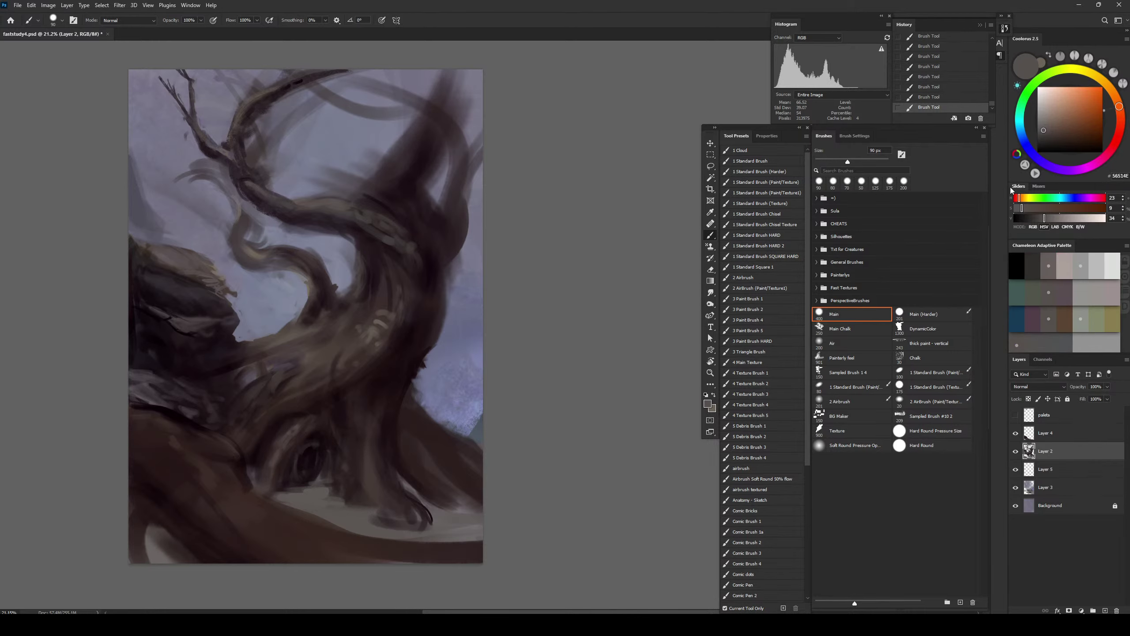
{"action": "left_click_drag", "start_coordinate": [1043, 129], "coordinate": [1041, 123]}
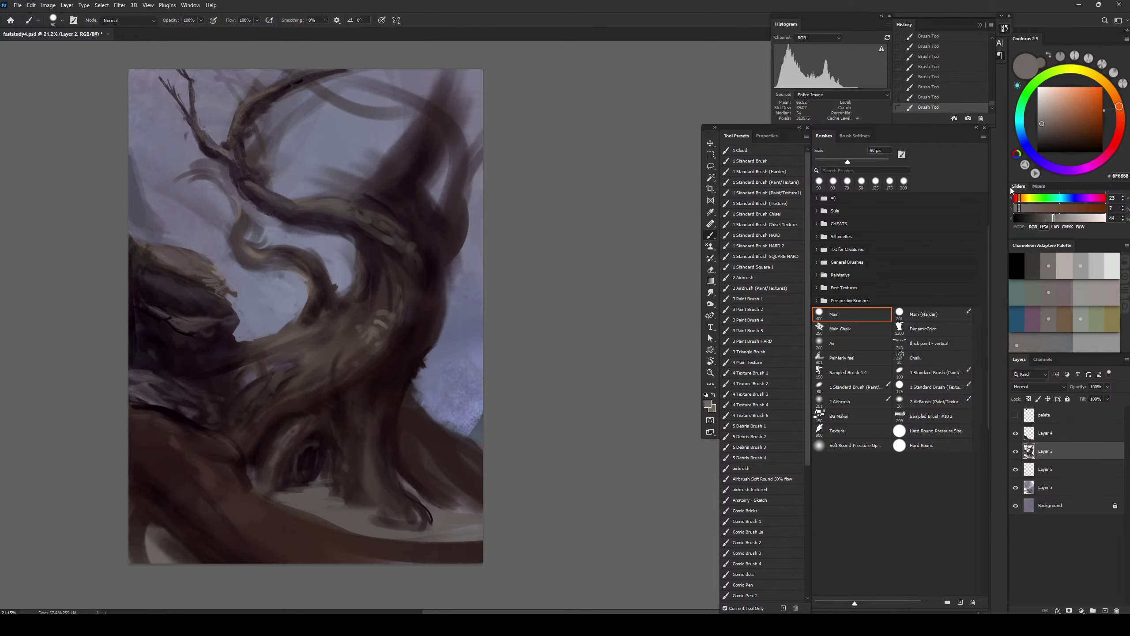
{"action": "left_click_drag", "start_coordinate": [1019, 198], "coordinate": [1024, 198]}
{"action": "left_click_drag", "start_coordinate": [342, 492], "coordinate": [303, 490]}
{"action": "key", "text": "ctrl+z"}
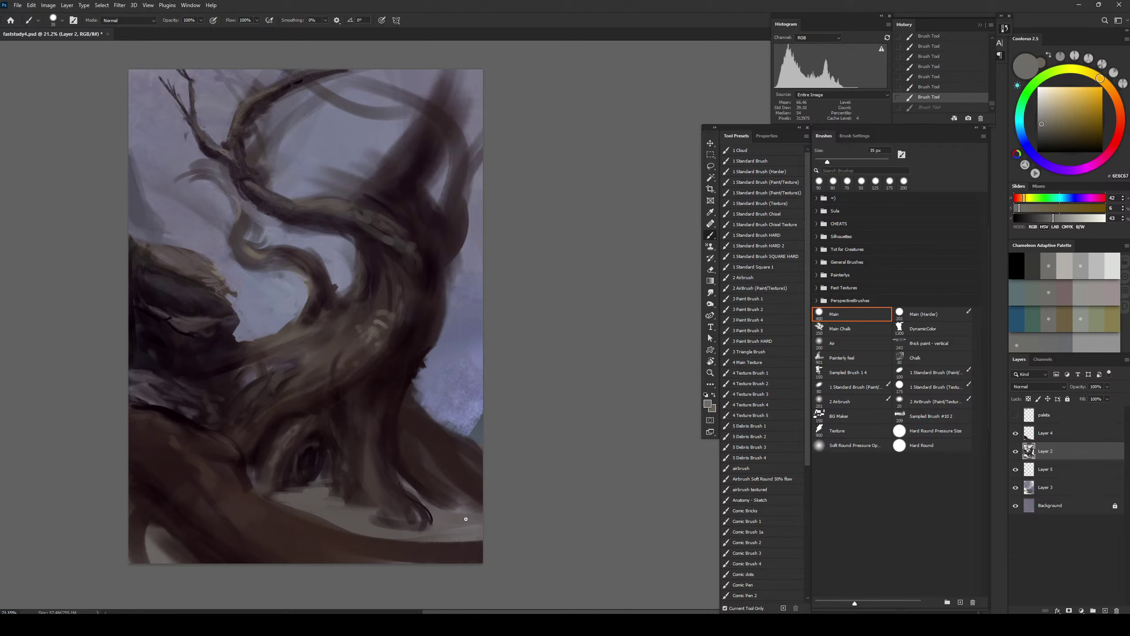
{"action": "left_click_drag", "start_coordinate": [466, 519], "coordinate": [446, 529]}
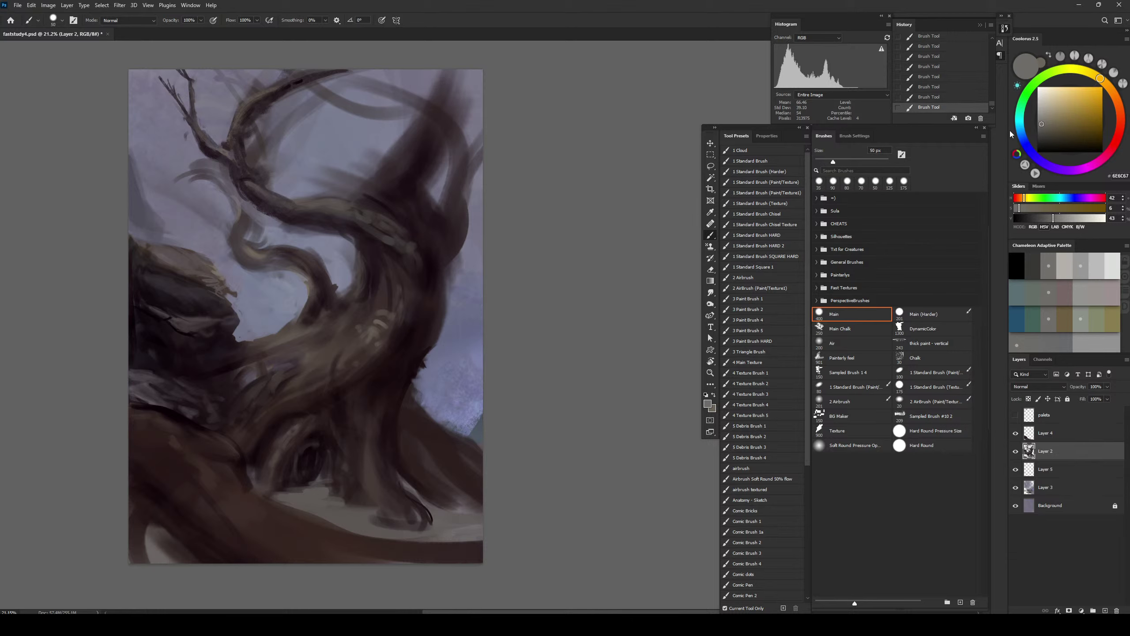
Lighten the warm grey further and paint highlights on the ground beside the outer root's tip, enlarging the brush to 70 px
{"action": "left_click", "coordinate": [1042, 117]}
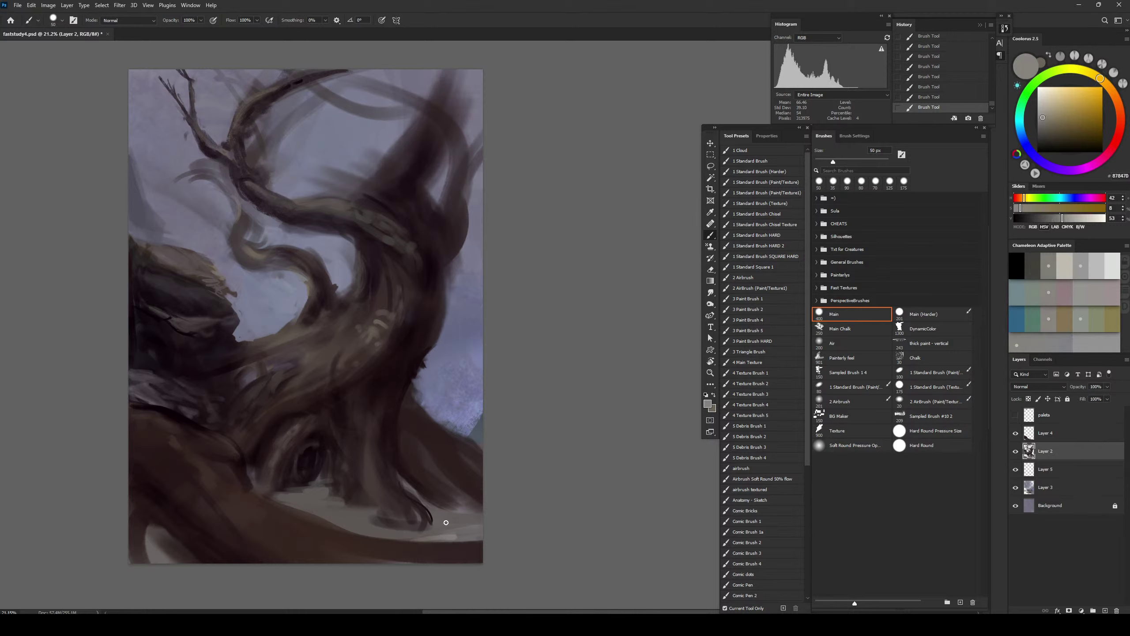
{"action": "key", "text": "ctrl+z"}
{"action": "mouse_move", "coordinate": [472, 536]}
{"action": "left_mouse_down"}
{"action": "mouse_move", "coordinate": [436, 536]}
{"action": "mouse_move", "coordinate": [461, 526]}
{"action": "left_mouse_up"}
{"action": "key", "text": "bracketright"}
{"action": "key", "text": "bracketright"}
{"action": "key", "text": "bracketright"}
{"action": "mouse_move", "coordinate": [445, 522]}
{"action": "left_mouse_down"}
{"action": "mouse_move", "coordinate": [463, 513]}
{"action": "mouse_move", "coordinate": [436, 509]}
{"action": "left_mouse_up"}
{"action": "mouse_move", "coordinate": [479, 519]}
{"action": "left_mouse_down"}
{"action": "mouse_move", "coordinate": [445, 519]}
{"action": "mouse_move", "coordinate": [482, 516]}
{"action": "left_mouse_up"}
{"action": "key", "text": "bracketright"}
{"action": "key", "text": "bracketright"}
{"action": "key", "text": "bracketright"}
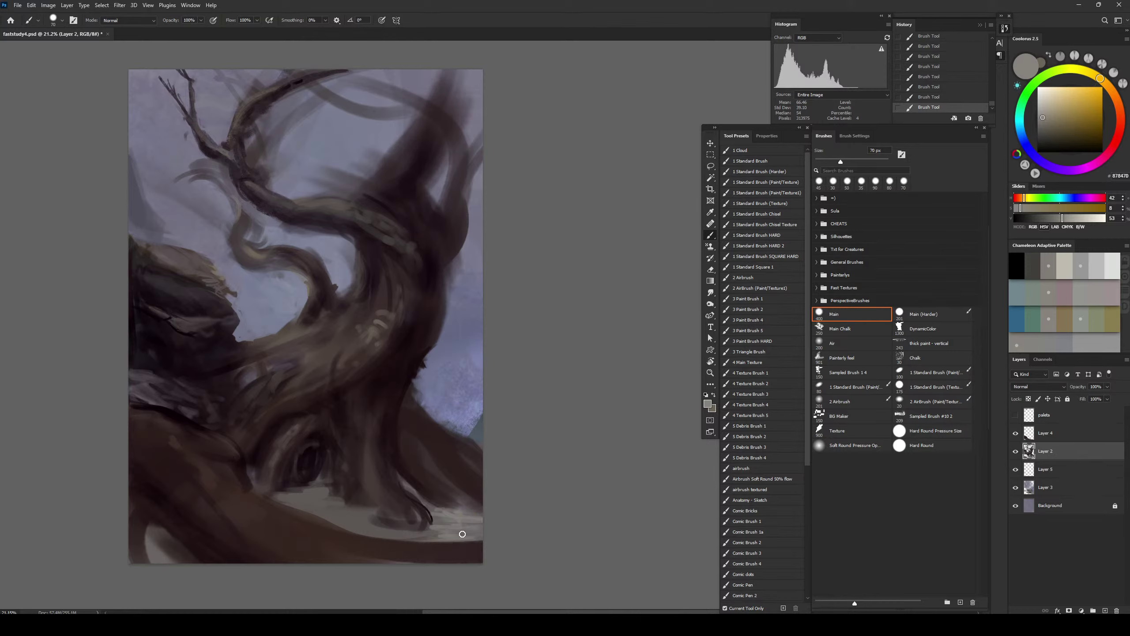
Sample a slate blue from the horizon and paint the distant background behind the outer root, reducing the brush to 90 px
{"action": "left_click", "coordinate": [479, 432], "text": "alt"}
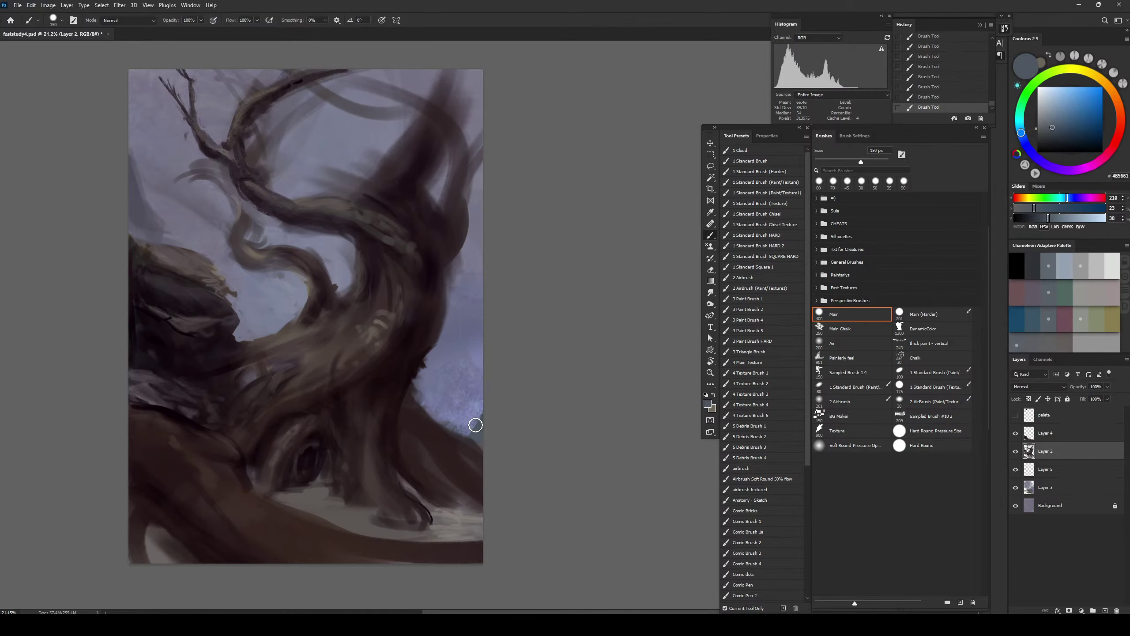
{"action": "key", "text": "bracketright"}
{"action": "key", "text": "bracketright"}
{"action": "key", "text": "bracketright"}
{"action": "key", "text": "bracketright"}
{"action": "key", "text": "bracketright"}
{"action": "key", "text": "bracketright"}
{"action": "key", "text": "bracketright"}
{"action": "key", "text": "bracketright"}
{"action": "key", "text": "bracketright"}
{"action": "key", "text": "bracketright"}
{"action": "left_click_drag", "start_coordinate": [463, 438], "coordinate": [461, 396]}
{"action": "key", "text": "bracketleft"}
{"action": "key", "text": "bracketleft"}
{"action": "mouse_move", "coordinate": [487, 439]}
{"action": "left_mouse_down"}
{"action": "mouse_move", "coordinate": [469, 414]}
{"action": "mouse_move", "coordinate": [465, 425]}
{"action": "left_mouse_up"}
{"action": "key", "text": "bracketleft"}
{"action": "key", "text": "bracketleft"}
{"action": "key", "text": "bracketleft"}
{"action": "key", "text": "bracketleft"}
{"action": "key", "text": "bracketleft"}
{"action": "key", "text": "bracketleft"}
{"action": "key", "text": "bracketleft"}
{"action": "key", "text": "ctrl+z"}
{"action": "key", "text": "bracketleft"}
{"action": "key", "text": "bracketleft"}
{"action": "key", "text": "bracketleft"}
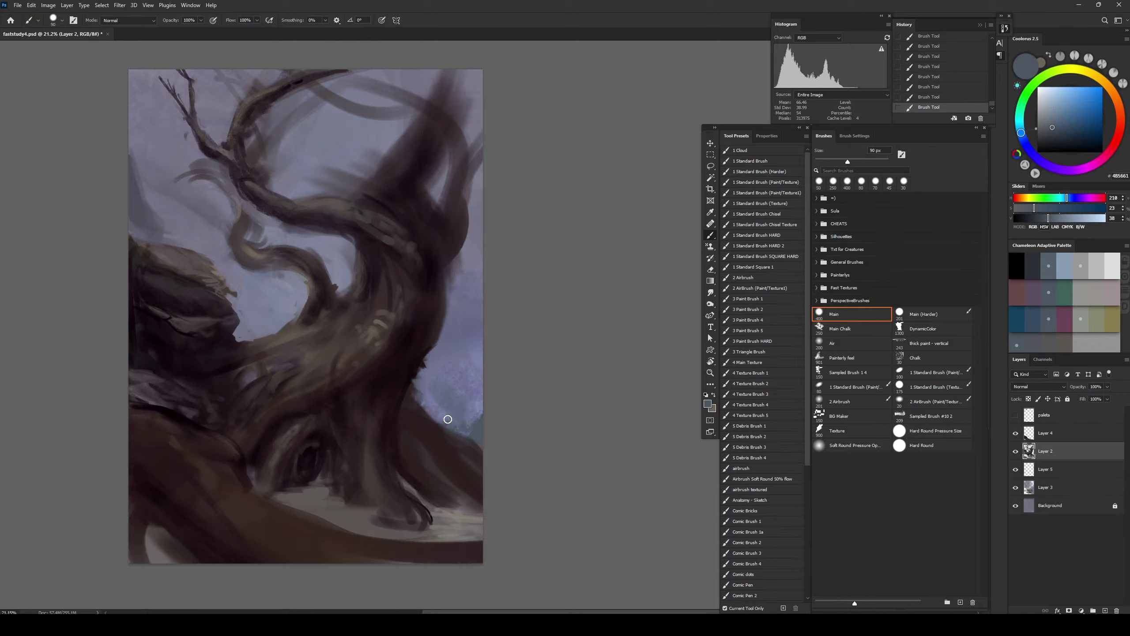
Darken the outer root with a sampled dark trunk colour and clean up the trunk's outer edge with the Eraser
{"action": "left_click", "coordinate": [394, 360], "text": "alt"}
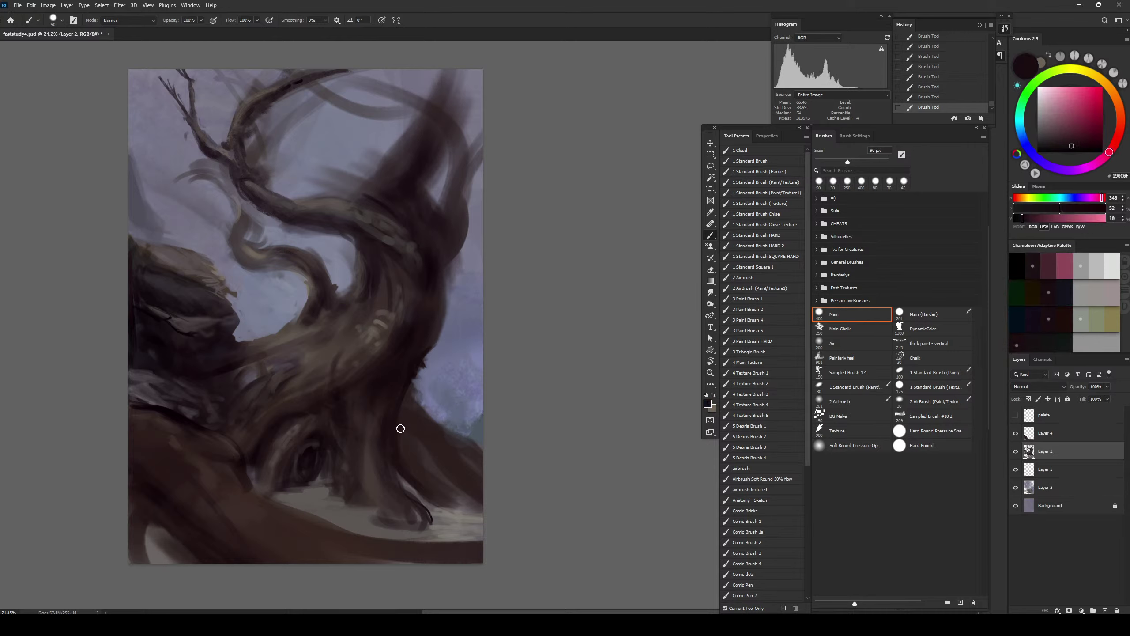
{"action": "mouse_move", "coordinate": [401, 428]}
{"action": "left_mouse_down"}
{"action": "mouse_move", "coordinate": [426, 430]}
{"action": "mouse_move", "coordinate": [431, 457]}
{"action": "mouse_move", "coordinate": [410, 401]}
{"action": "mouse_move", "coordinate": [425, 454]}
{"action": "mouse_move", "coordinate": [445, 476]}
{"action": "mouse_move", "coordinate": [414, 415]}
{"action": "mouse_move", "coordinate": [454, 478]}
{"action": "mouse_move", "coordinate": [448, 443]}
{"action": "left_mouse_up"}
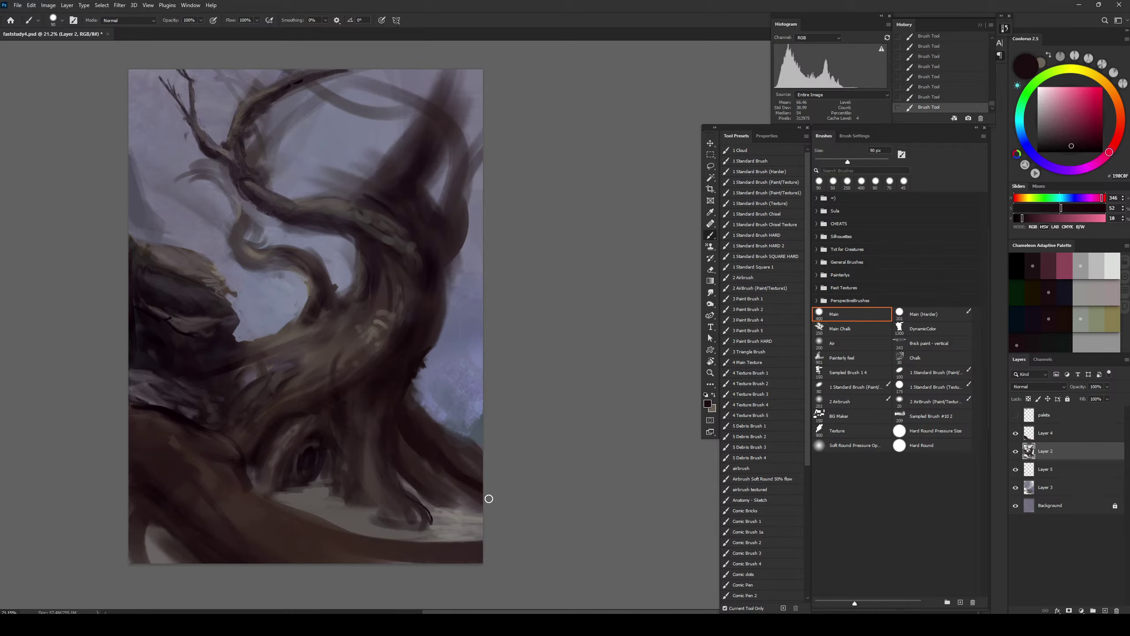
{"action": "key", "text": "e"}
{"action": "mouse_move", "coordinate": [429, 392]}
{"action": "left_mouse_down"}
{"action": "mouse_move", "coordinate": [477, 440]}
{"action": "mouse_move", "coordinate": [465, 406]}
{"action": "mouse_move", "coordinate": [444, 420]}
{"action": "mouse_move", "coordinate": [404, 356]}
{"action": "mouse_move", "coordinate": [417, 319]}
{"action": "mouse_move", "coordinate": [441, 355]}
{"action": "mouse_move", "coordinate": [430, 384]}
{"action": "mouse_move", "coordinate": [413, 391]}
{"action": "mouse_move", "coordinate": [451, 301]}
{"action": "mouse_move", "coordinate": [385, 349]}
{"action": "mouse_move", "coordinate": [438, 322]}
{"action": "left_mouse_up"}
{"action": "key", "text": "b"}
{"action": "key", "text": "e"}
{"action": "key", "text": "b"}
Rebuild the trunk's outer edge and shade its dark side down to the roots with a sampled trunk colour
{"action": "left_click", "coordinate": [391, 346], "text": "alt"}
{"action": "left_click_drag", "start_coordinate": [436, 323], "coordinate": [415, 346]}
{"action": "key", "text": "bracketright"}
{"action": "key", "text": "bracketright"}
{"action": "key", "text": "bracketright"}
{"action": "key", "text": "bracketright"}
{"action": "mouse_move", "coordinate": [438, 267]}
{"action": "left_mouse_down"}
{"action": "mouse_move", "coordinate": [432, 333]}
{"action": "mouse_move", "coordinate": [401, 383]}
{"action": "left_mouse_up"}
{"action": "mouse_move", "coordinate": [410, 363]}
{"action": "left_mouse_down"}
{"action": "mouse_move", "coordinate": [424, 388]}
{"action": "mouse_move", "coordinate": [407, 358]}
{"action": "mouse_move", "coordinate": [394, 410]}
{"action": "left_mouse_up"}
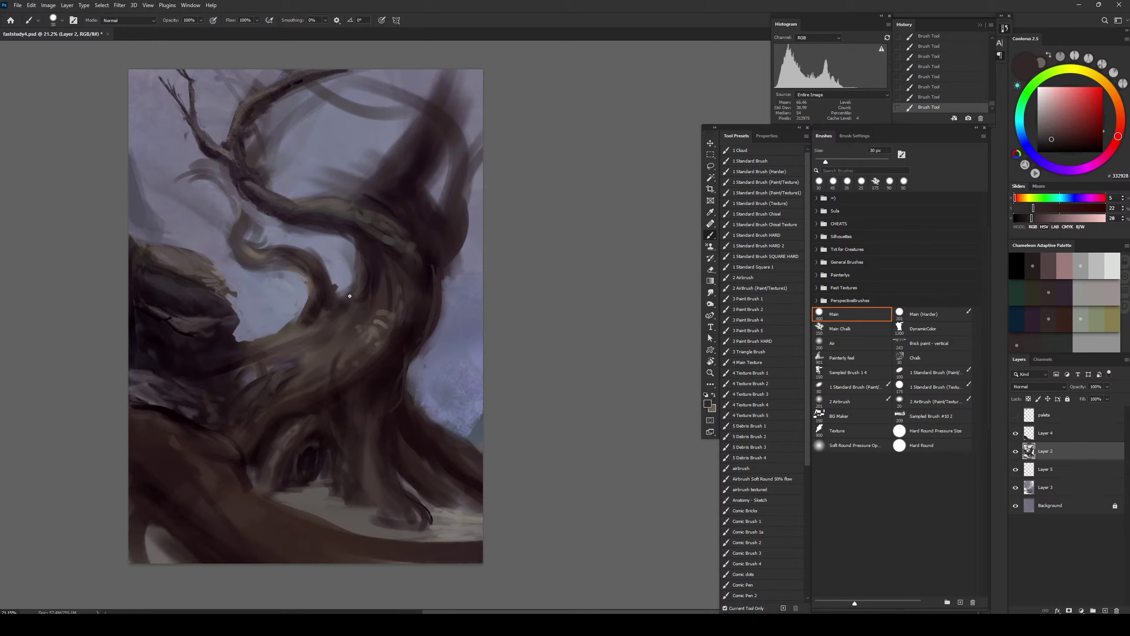
Deepen and soften the shadow inside the root hollow with sampled near-black tones, varying the Main brush from 40 px upward
{"action": "left_click", "coordinate": [313, 457], "text": "alt"}
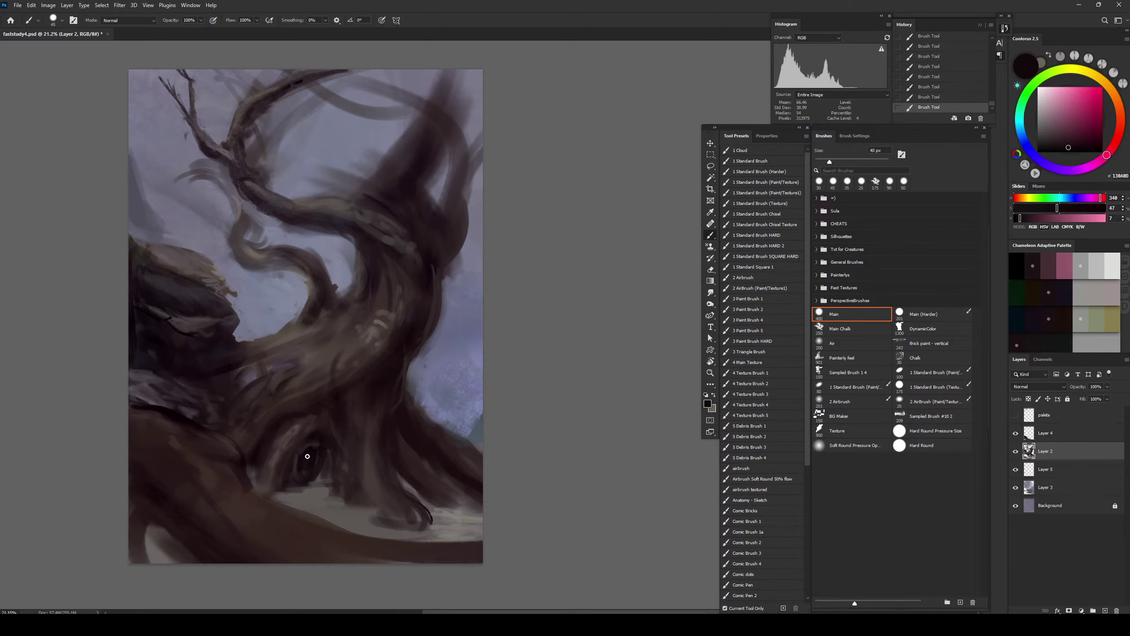
{"action": "key", "text": "bracketright"}
{"action": "key", "text": "bracketright"}
{"action": "key", "text": "bracketright"}
{"action": "key", "text": "bracketright"}
{"action": "key", "text": "bracketright"}
{"action": "key", "text": "bracketright"}
{"action": "key", "text": "bracketright"}
{"action": "key", "text": "bracketright"}
{"action": "key", "text": "bracketright"}
{"action": "key", "text": "bracketright"}
{"action": "key", "text": "bracketright"}
{"action": "key", "text": "bracketright"}
{"action": "left_click", "coordinate": [319, 472], "text": "alt"}
{"action": "key", "text": "bracketleft"}
{"action": "key", "text": "bracketleft"}
{"action": "key", "text": "bracketleft"}
{"action": "key", "text": "bracketleft"}
{"action": "key", "text": "bracketleft"}
{"action": "key", "text": "bracketleft"}
{"action": "key", "text": "bracketleft"}
{"action": "key", "text": "bracketleft"}
Mix a dark bluish grey and glaze it over the ground beneath the trunk as shadow, using the Main brush around 125 px
{"action": "left_click", "coordinate": [329, 508], "text": "alt"}
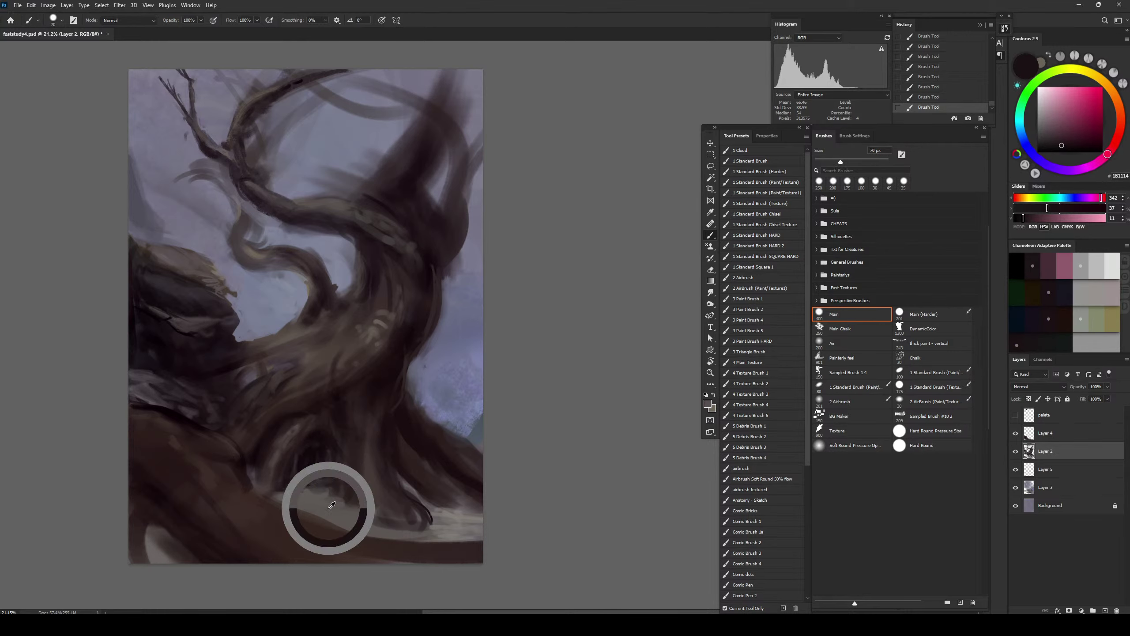
{"action": "left_click", "coordinate": [1048, 142]}
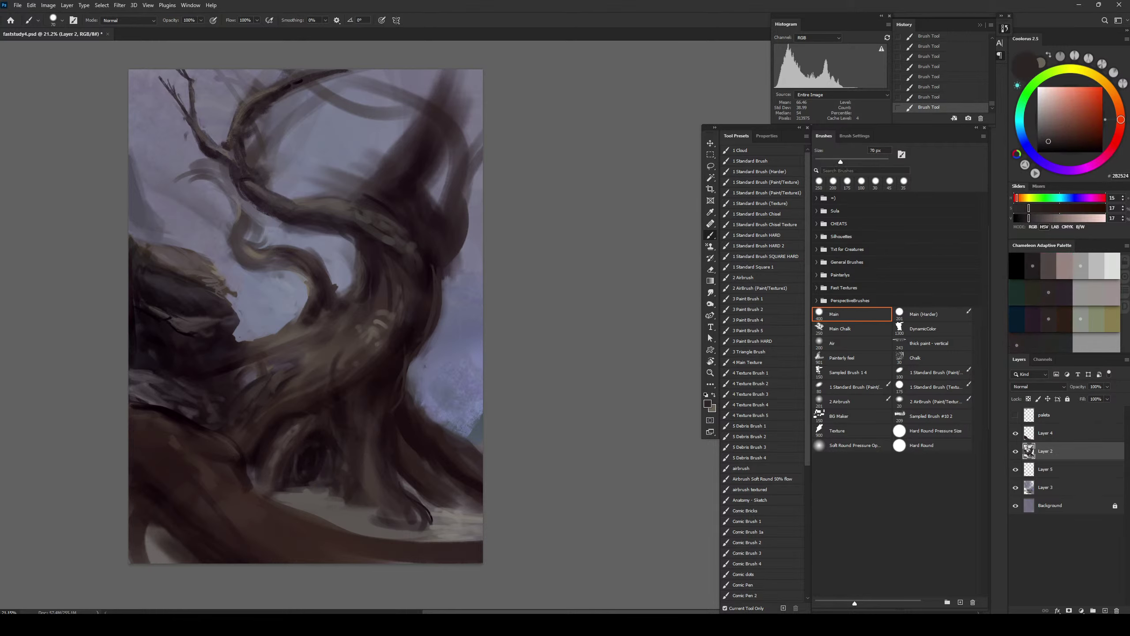
{"action": "left_click", "coordinate": [1023, 138]}
{"action": "key", "text": "bracketright"}
{"action": "key", "text": "bracketright"}
{"action": "key", "text": "bracketright"}
{"action": "key", "text": "bracketright"}
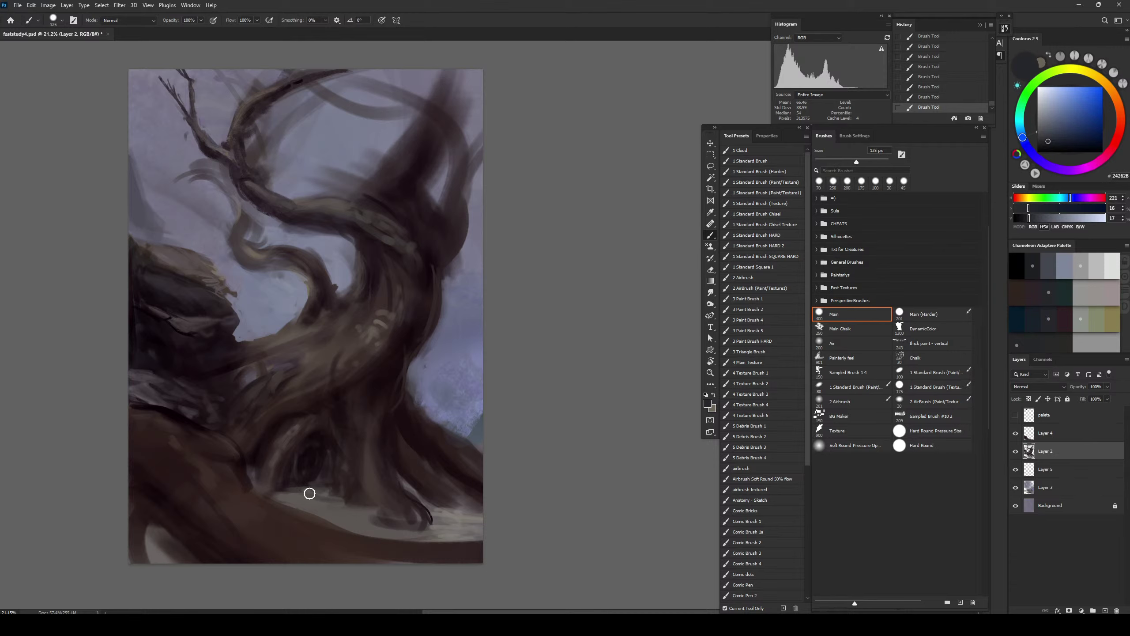
{"action": "key", "text": "ctrl+z"}
{"action": "key", "text": "bracketright"}
{"action": "mouse_move", "coordinate": [276, 499]}
{"action": "left_mouse_down"}
{"action": "mouse_move", "coordinate": [332, 503]}
{"action": "mouse_move", "coordinate": [258, 494]}
{"action": "mouse_move", "coordinate": [372, 520]}
{"action": "mouse_move", "coordinate": [307, 497]}
{"action": "mouse_move", "coordinate": [322, 526]}
{"action": "mouse_move", "coordinate": [367, 532]}
{"action": "mouse_move", "coordinate": [354, 542]}
{"action": "mouse_move", "coordinate": [407, 540]}
{"action": "mouse_move", "coordinate": [362, 520]}
{"action": "mouse_move", "coordinate": [371, 517]}
{"action": "mouse_move", "coordinate": [393, 534]}
{"action": "left_mouse_up"}
{"action": "key", "text": "bracketleft"}
{"action": "key", "text": "bracketleft"}
{"action": "key", "text": "bracketleft"}
{"action": "key", "text": "bracketright"}
{"action": "key", "text": "bracketright"}
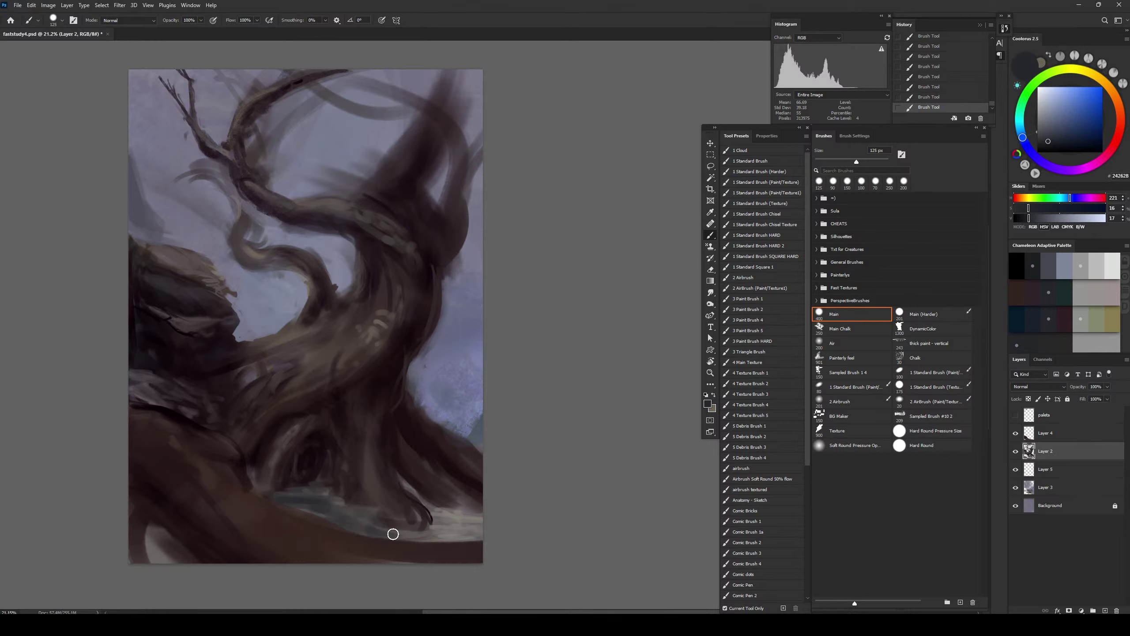
Show the palette layer, sample its dark brown and paint earthy patches over the ground between the roots at 80 to 150 px
{"action": "left_click", "coordinate": [462, 477], "text": "alt"}
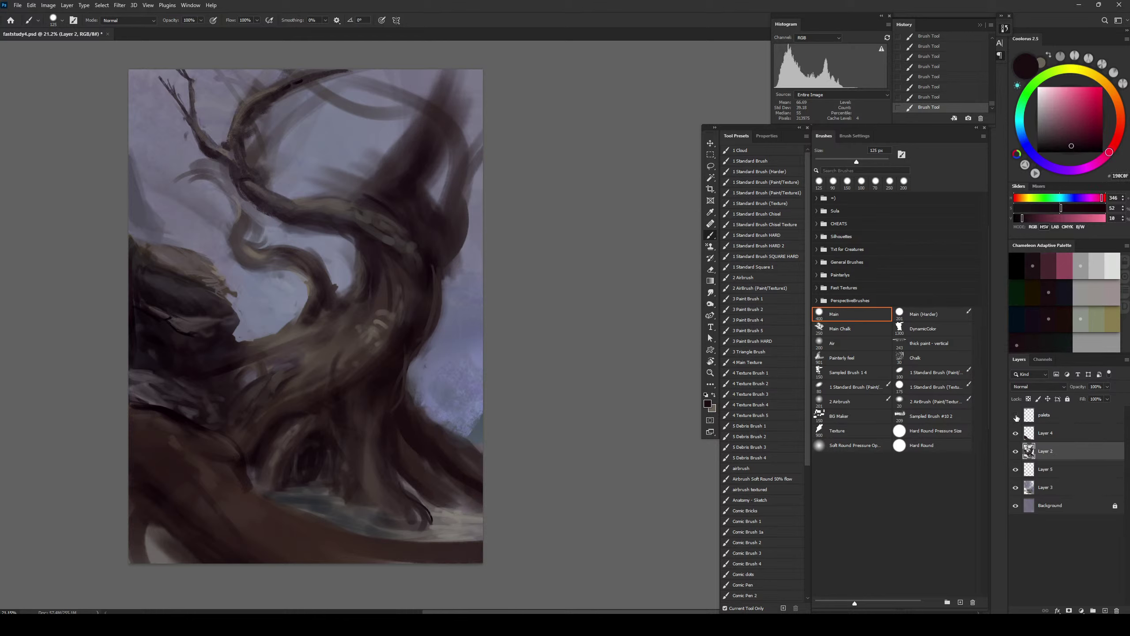
{"action": "left_click", "coordinate": [1016, 416]}
{"action": "left_click", "coordinate": [174, 99], "text": "alt"}
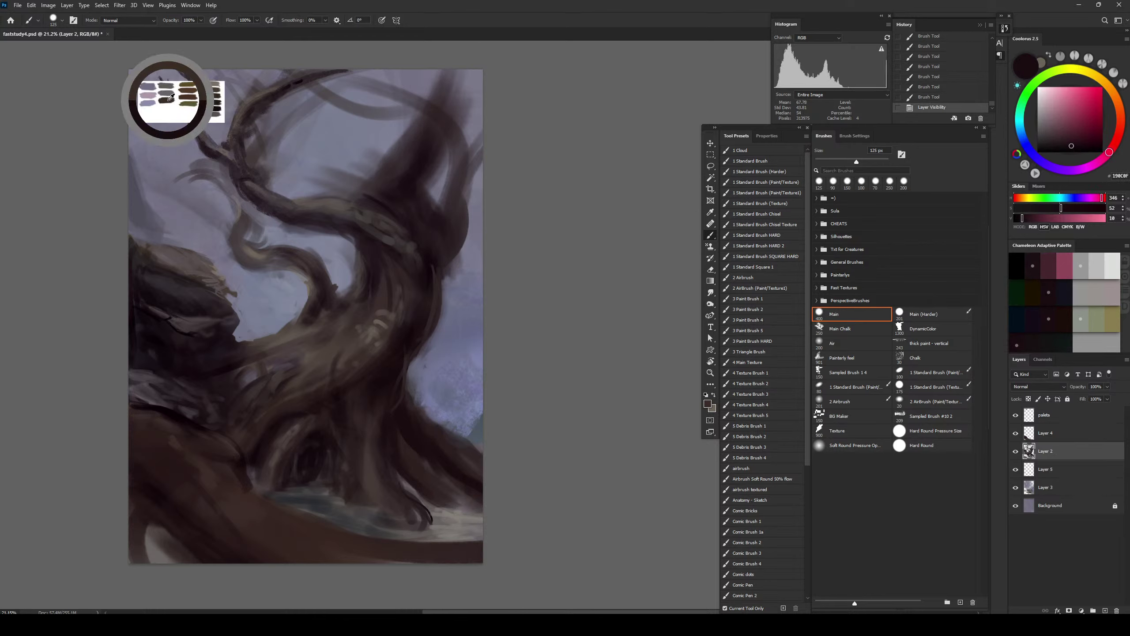
{"action": "key", "text": "bracketleft"}
{"action": "key", "text": "bracketleft"}
{"action": "key", "text": "bracketleft"}
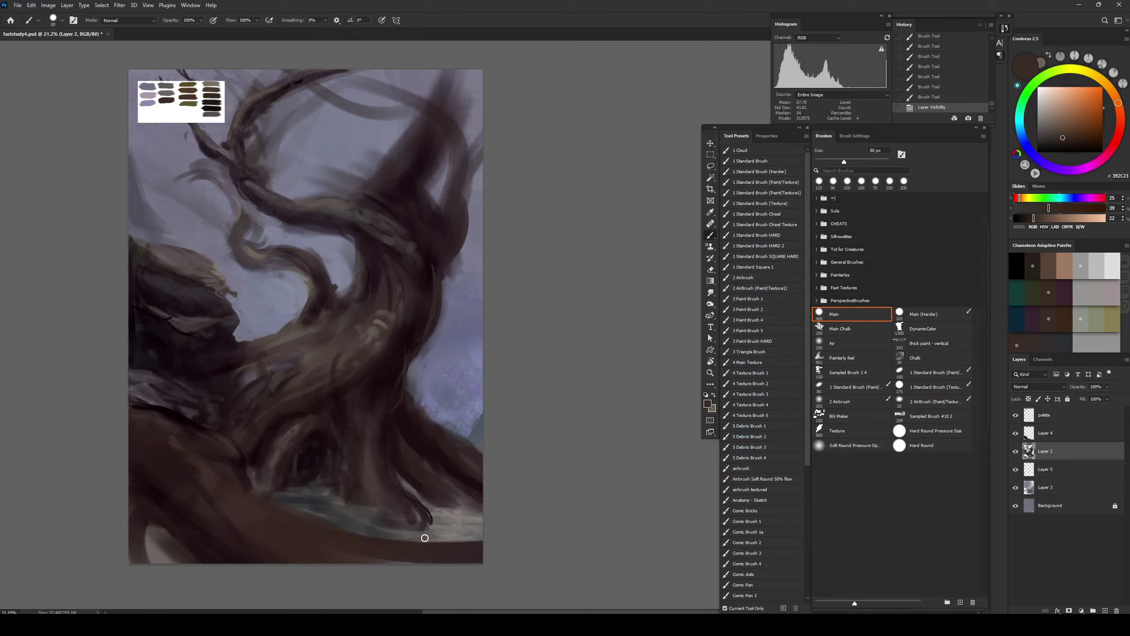
{"action": "key", "text": "bracketright"}
{"action": "key", "text": "bracketright"}
{"action": "key", "text": "bracketright"}
{"action": "mouse_move", "coordinate": [469, 518]}
{"action": "left_mouse_down"}
{"action": "mouse_move", "coordinate": [429, 534]}
{"action": "mouse_move", "coordinate": [478, 518]}
{"action": "mouse_move", "coordinate": [450, 525]}
{"action": "mouse_move", "coordinate": [458, 519]}
{"action": "mouse_move", "coordinate": [441, 513]}
{"action": "mouse_move", "coordinate": [465, 516]}
{"action": "mouse_move", "coordinate": [434, 530]}
{"action": "mouse_move", "coordinate": [431, 520]}
{"action": "mouse_move", "coordinate": [469, 522]}
{"action": "mouse_move", "coordinate": [398, 533]}
{"action": "mouse_move", "coordinate": [366, 561]}
{"action": "mouse_move", "coordinate": [382, 516]}
{"action": "mouse_move", "coordinate": [449, 511]}
{"action": "mouse_move", "coordinate": [448, 531]}
{"action": "mouse_move", "coordinate": [405, 541]}
{"action": "mouse_move", "coordinate": [300, 511]}
{"action": "mouse_move", "coordinate": [350, 531]}
{"action": "mouse_move", "coordinate": [316, 513]}
{"action": "left_mouse_up"}
{"action": "key", "text": "bracketright"}
{"action": "key", "text": "bracketright"}
{"action": "key", "text": "bracketright"}
{"action": "key", "text": "bracketright"}
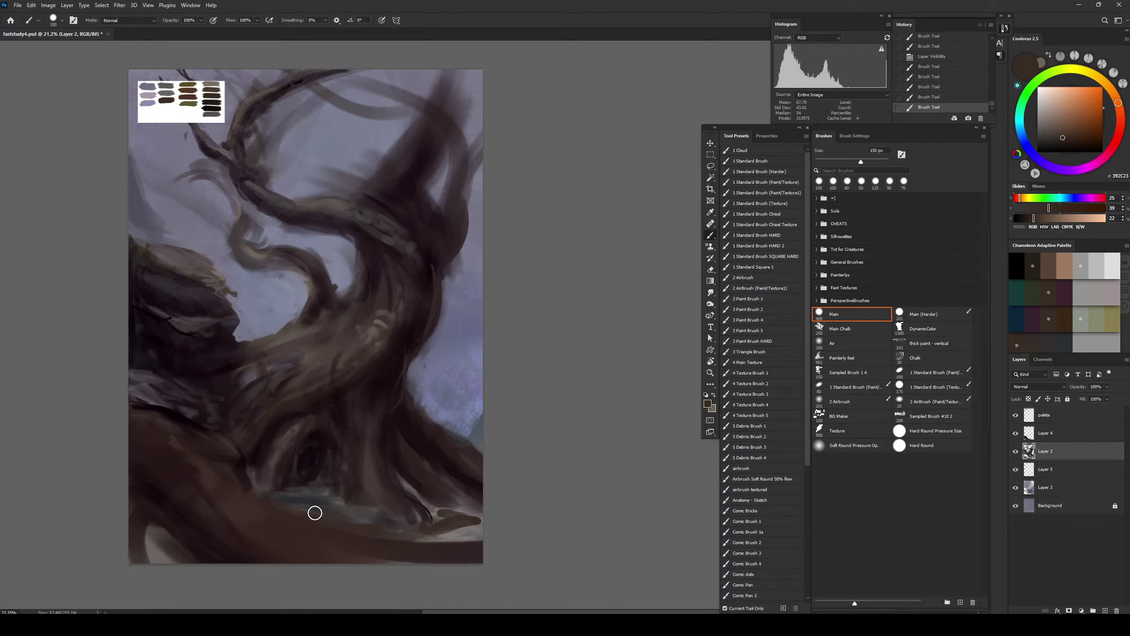
Sample near-black from the root hollow and darken the ground along the foreground root, using the Main brush from 300 px down to 125 px
{"action": "key", "text": "bracketleft"}
{"action": "key", "text": "bracketleft"}
{"action": "key", "text": "bracketleft"}
{"action": "left_click", "coordinate": [313, 463], "text": "alt"}
{"action": "key", "text": "bracketright"}
{"action": "key", "text": "bracketright"}
{"action": "key", "text": "bracketright"}
{"action": "key", "text": "bracketright"}
{"action": "key", "text": "bracketright"}
{"action": "left_click_drag", "start_coordinate": [419, 535], "coordinate": [408, 538]}
{"action": "key", "text": "bracketright"}
{"action": "key", "text": "bracketright"}
{"action": "mouse_move", "coordinate": [407, 537]}
{"action": "left_mouse_down"}
{"action": "mouse_move", "coordinate": [335, 530]}
{"action": "mouse_move", "coordinate": [351, 520]}
{"action": "left_mouse_up"}
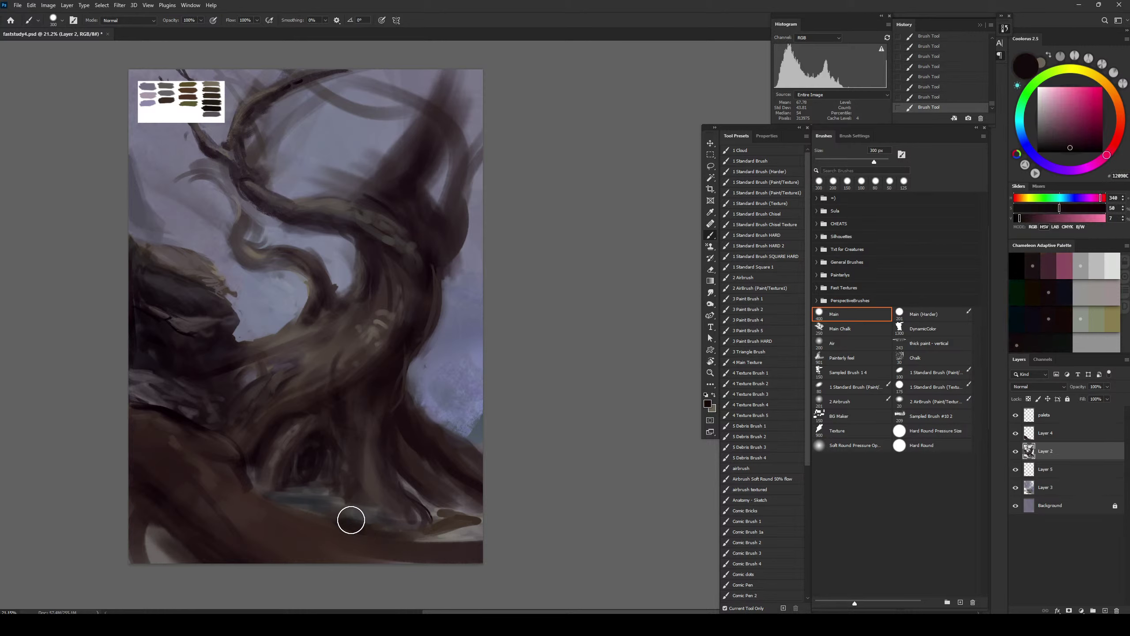
{"action": "key", "text": "bracketleft"}
{"action": "key", "text": "bracketleft"}
{"action": "key", "text": "bracketleft"}
{"action": "key", "text": "bracketleft"}
{"action": "key", "text": "bracketleft"}
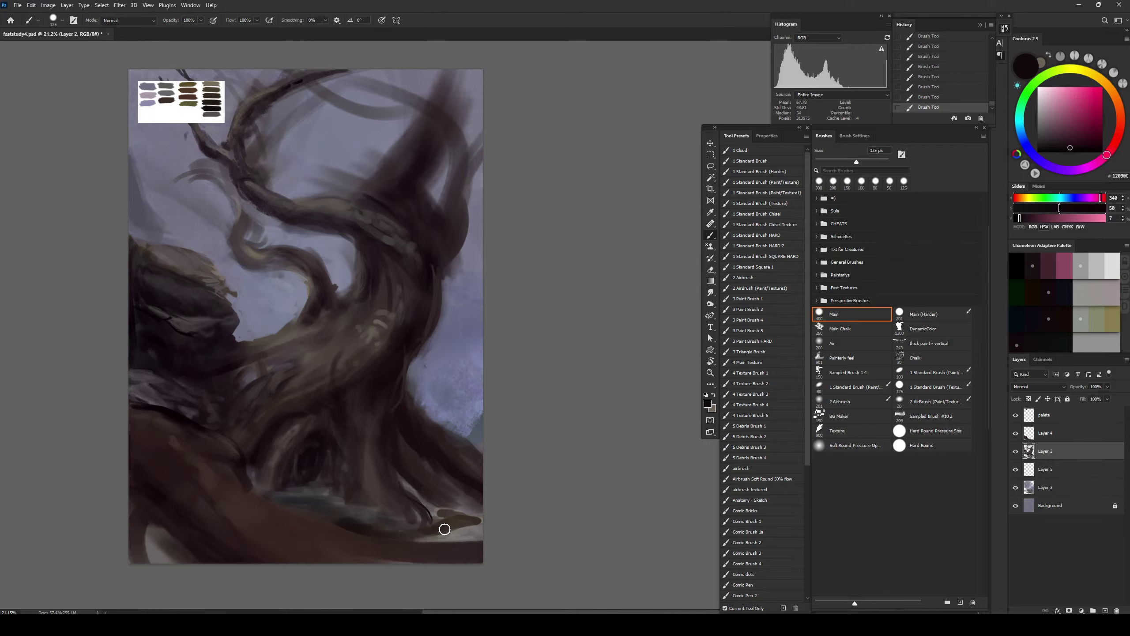
Shrink the brush to 45 px and refine the light gaps around the brown ground patch with a sampled mauve grey
{"action": "key", "text": "bracketleft"}
{"action": "key", "text": "bracketleft"}
{"action": "key", "text": "bracketleft"}
{"action": "key", "text": "bracketleft"}
{"action": "left_click", "coordinate": [468, 508], "text": "alt"}
{"action": "key", "text": "bracketleft"}
{"action": "key", "text": "bracketleft"}
{"action": "key", "text": "bracketleft"}
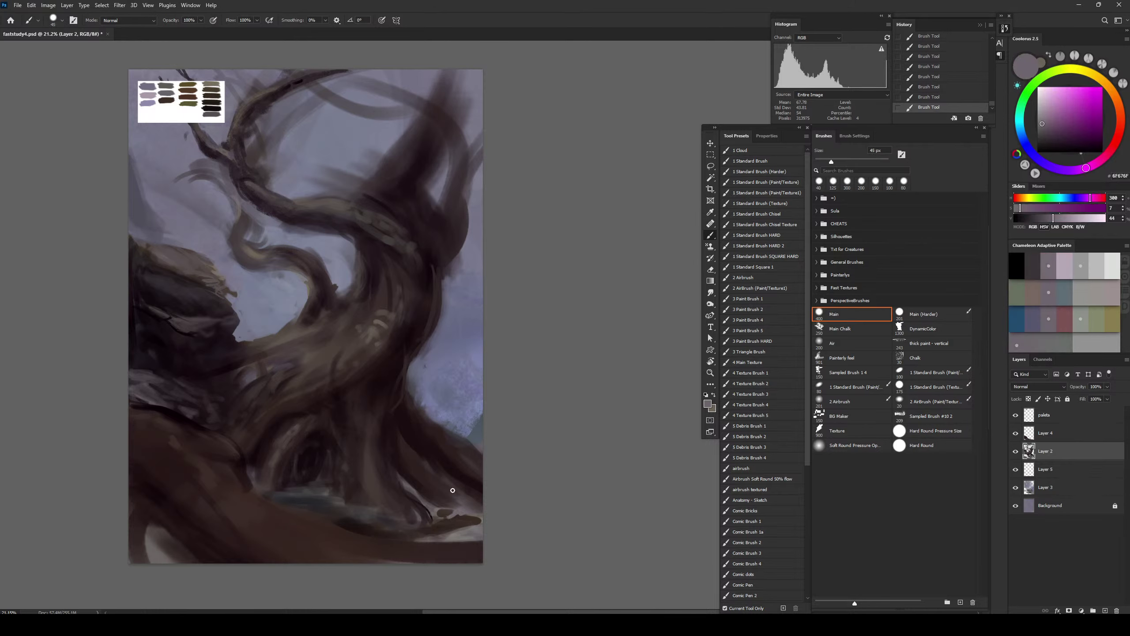
Add bark detail to the outer root with sampled dark and light browns, reducing the Main brush from 70 px to 25 px
{"action": "left_click", "coordinate": [416, 449], "text": "alt"}
{"action": "key", "text": "bracketright"}
{"action": "key", "text": "bracketright"}
{"action": "key", "text": "bracketright"}
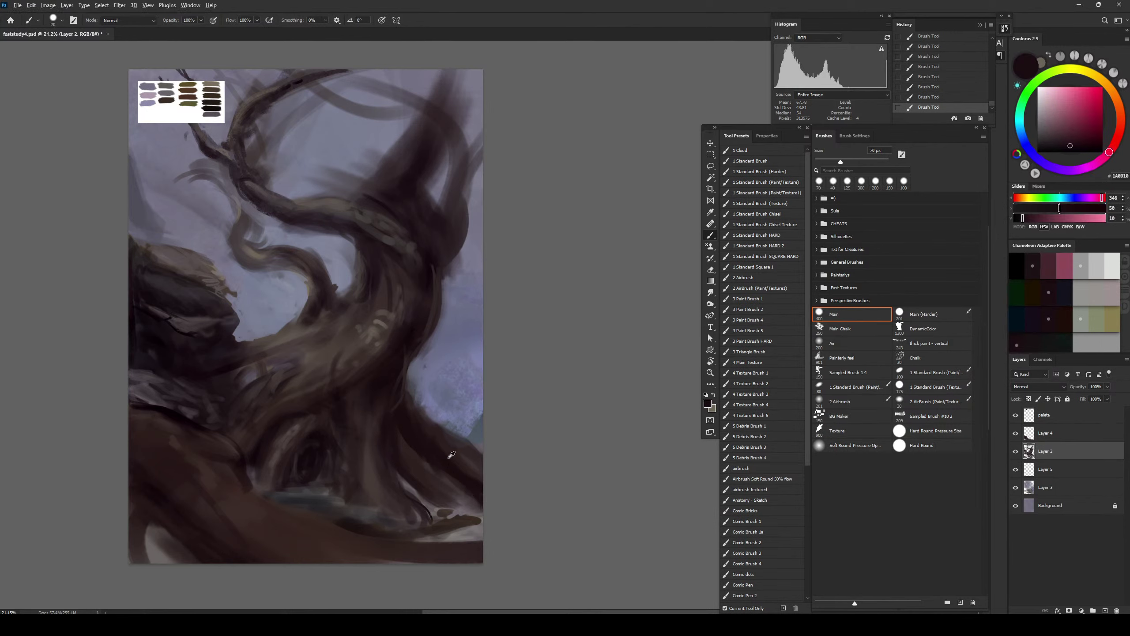
{"action": "left_click", "coordinate": [450, 456], "text": "alt"}
{"action": "key", "text": "bracketleft"}
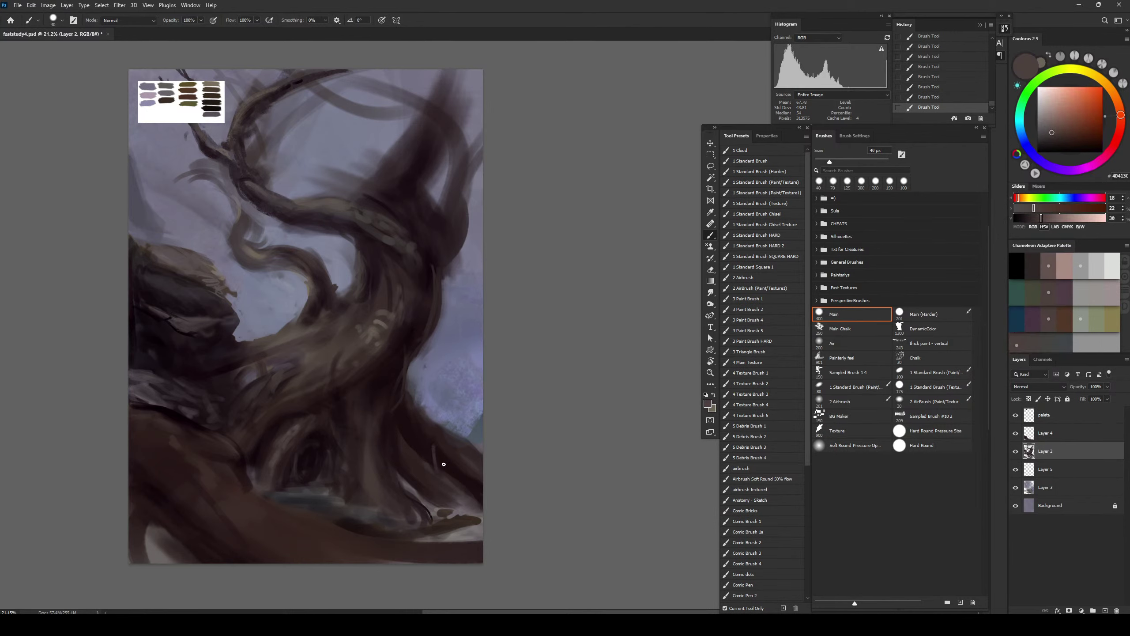
{"action": "left_click", "coordinate": [471, 496], "text": "alt"}
{"action": "key", "text": "bracketleft"}
{"action": "key", "text": "bracketleft"}
{"action": "key", "text": "bracketleft"}
{"action": "left_click", "coordinate": [472, 480], "text": "alt"}
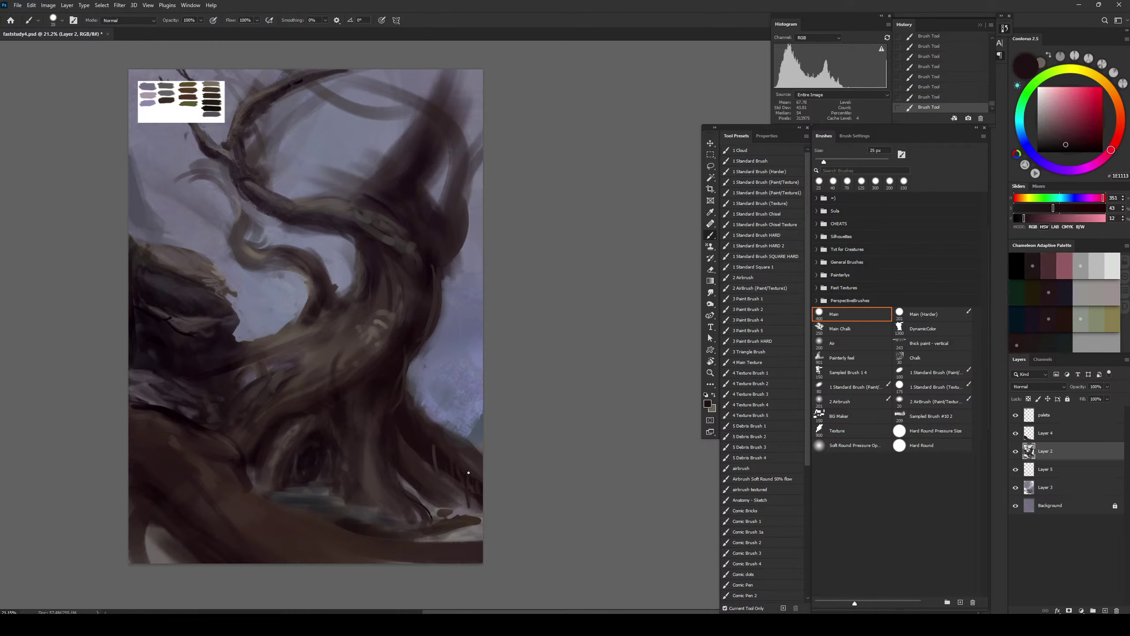
Blend dark browns sampled from the outer root over its upper edge, enlarging the Main brush from 30 px to 80 px
{"action": "left_click", "coordinate": [442, 434], "text": "alt"}
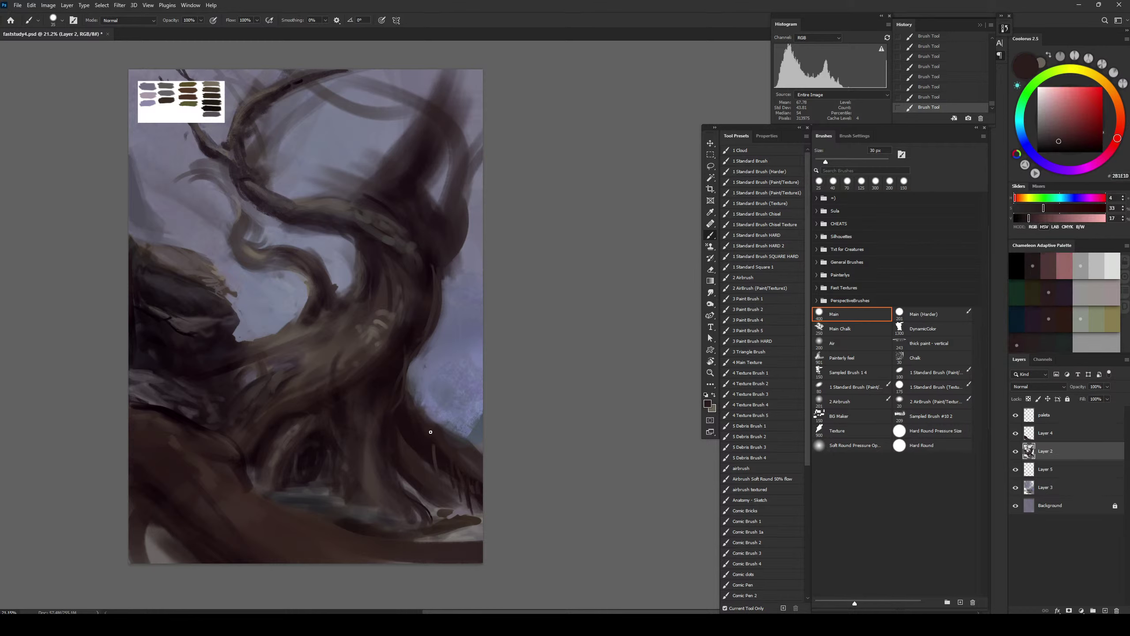
{"action": "key", "text": "bracketright"}
{"action": "key", "text": "bracketright"}
{"action": "key", "text": "bracketright"}
{"action": "left_click", "coordinate": [432, 434], "text": "alt"}
{"action": "key", "text": "bracketright"}
{"action": "key", "text": "bracketright"}
{"action": "key", "text": "bracketright"}
{"action": "key", "text": "bracketright"}
{"action": "mouse_move", "coordinate": [432, 434]}
{"action": "left_mouse_down"}
{"action": "mouse_move", "coordinate": [420, 437]}
{"action": "mouse_move", "coordinate": [442, 445]}
{"action": "left_mouse_up"}
{"action": "left_click", "coordinate": [443, 441], "text": "alt"}
{"action": "key", "text": "bracketleft"}
{"action": "key", "text": "bracketleft"}
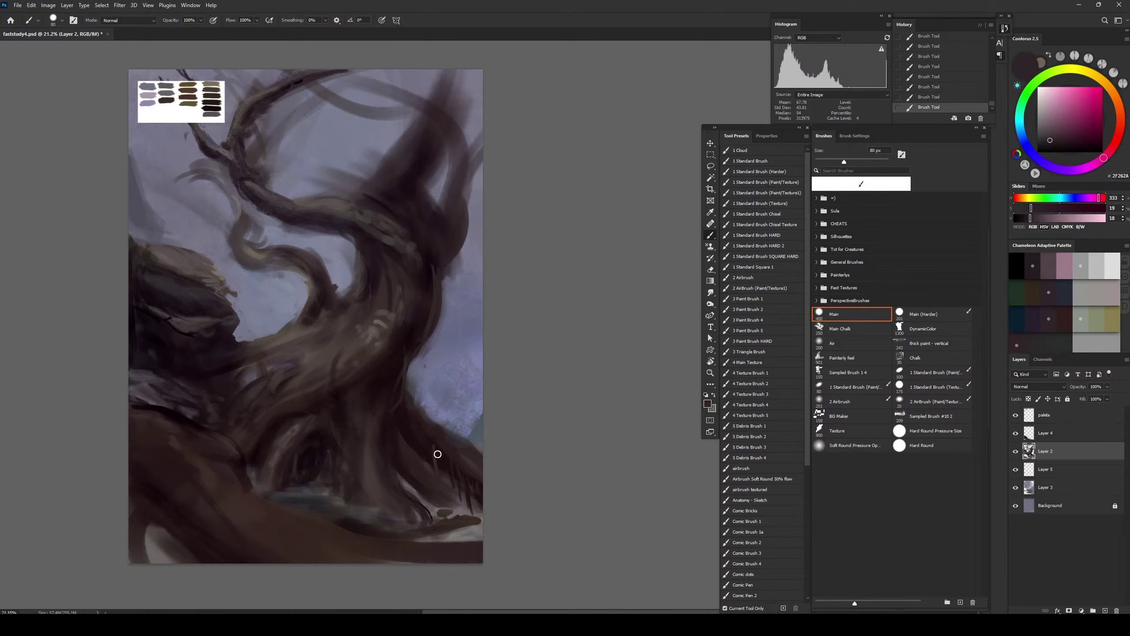
Sample near-black and paint shadow lines down the outer roots and their base, using the Main brush from 45 px up to 200 px
{"action": "left_click", "coordinate": [406, 420], "text": "alt"}
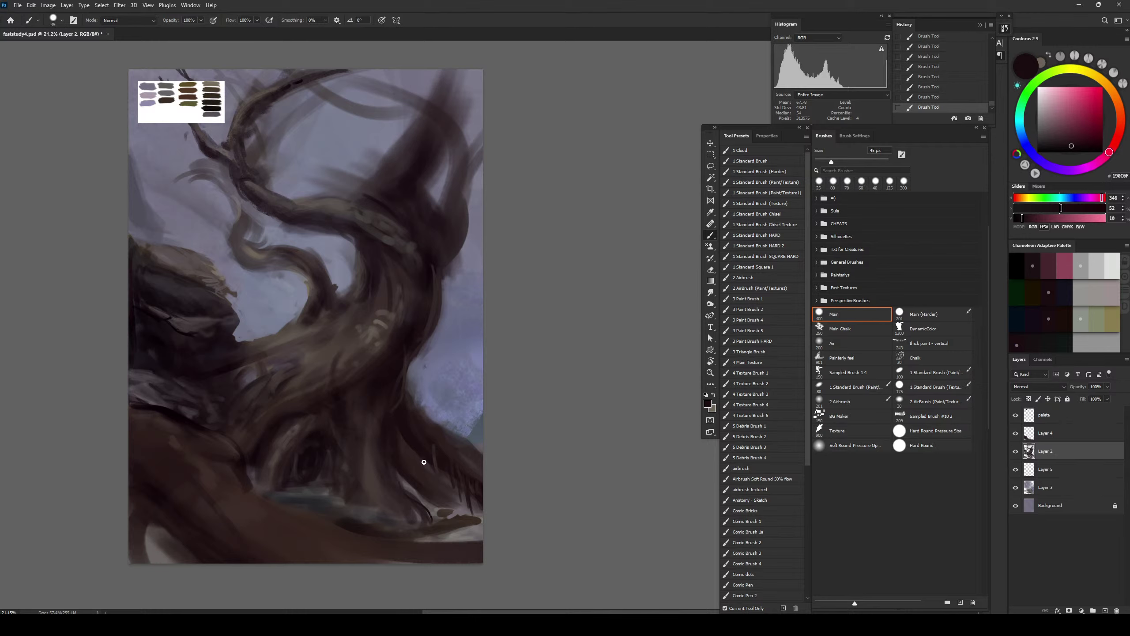
{"action": "left_click_drag", "start_coordinate": [428, 471], "coordinate": [422, 459]}
{"action": "mouse_move", "coordinate": [462, 503]}
{"action": "left_mouse_down"}
{"action": "mouse_move", "coordinate": [436, 474]}
{"action": "mouse_move", "coordinate": [453, 513]}
{"action": "mouse_move", "coordinate": [423, 486]}
{"action": "mouse_move", "coordinate": [440, 515]}
{"action": "mouse_move", "coordinate": [414, 490]}
{"action": "left_mouse_up"}
{"action": "key", "text": "bracketright"}
{"action": "key", "text": "bracketright"}
{"action": "left_click", "coordinate": [413, 441], "text": "alt"}
{"action": "key", "text": "bracketright"}
{"action": "key", "text": "bracketright"}
{"action": "key", "text": "bracketright"}
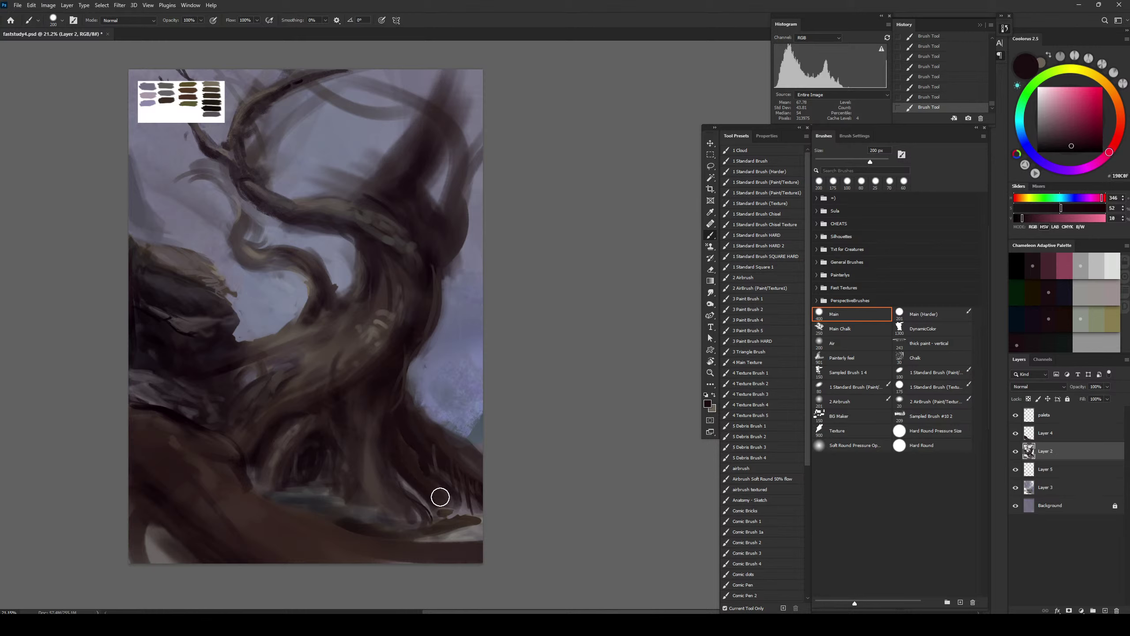
Sample the central root's mid brown and add lighter bark strokes to the root beside it at about 60 px
{"action": "key", "text": "bracketleft"}
{"action": "key", "text": "bracketleft"}
{"action": "key", "text": "bracketleft"}
{"action": "key", "text": "bracketleft"}
{"action": "key", "text": "bracketleft"}
{"action": "key", "text": "bracketleft"}
{"action": "key", "text": "bracketleft"}
{"action": "left_click", "coordinate": [371, 453], "text": "alt"}
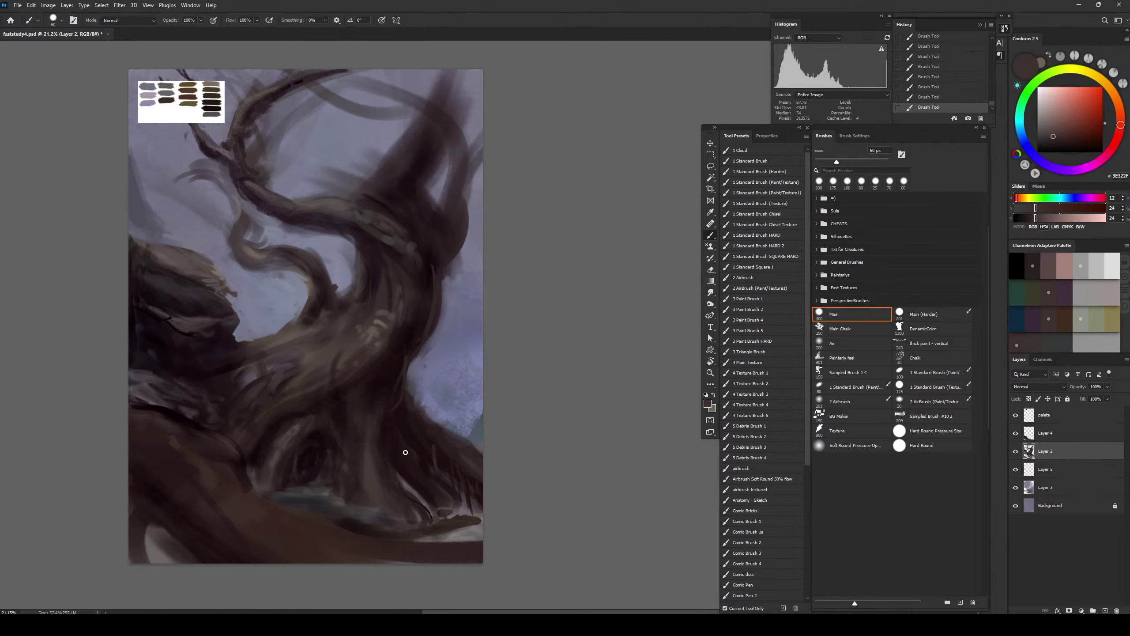
{"action": "key", "text": "bracketleft"}
{"action": "key", "text": "bracketleft"}
{"action": "left_click_drag", "start_coordinate": [406, 452], "coordinate": [419, 459]}
Deepen and blend the shadows between the outer roots with sampled dark browns at 70 to 90 px
{"action": "left_click", "coordinate": [438, 482], "text": "alt"}
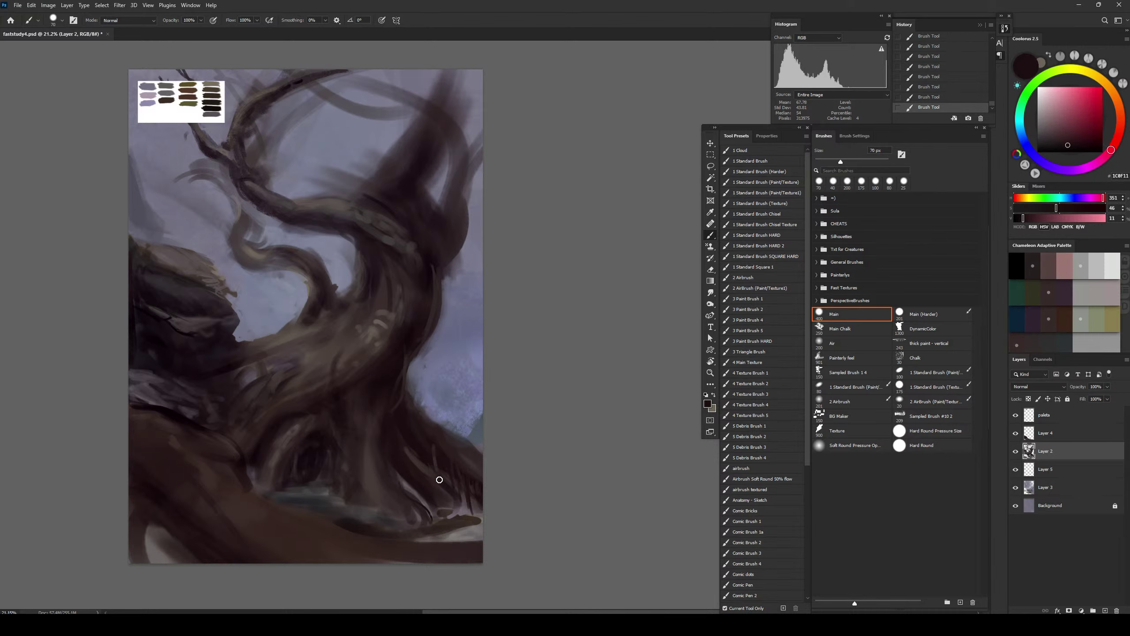
{"action": "key", "text": "bracketright"}
{"action": "key", "text": "bracketright"}
{"action": "left_click", "coordinate": [421, 463], "text": "alt"}
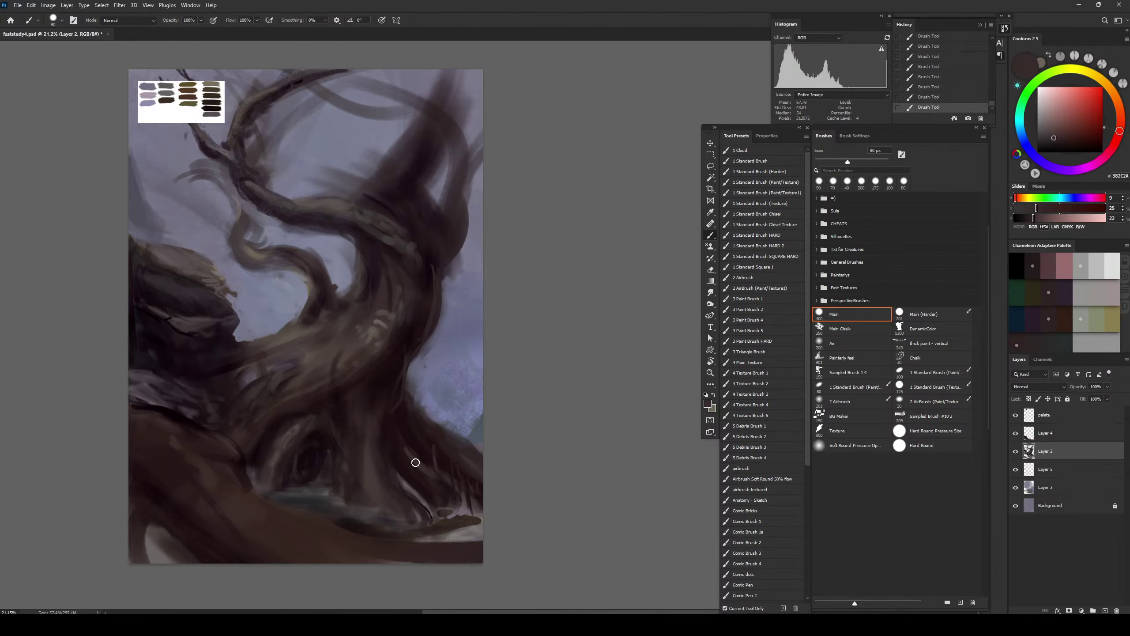
{"action": "left_click", "coordinate": [408, 468], "text": "alt"}
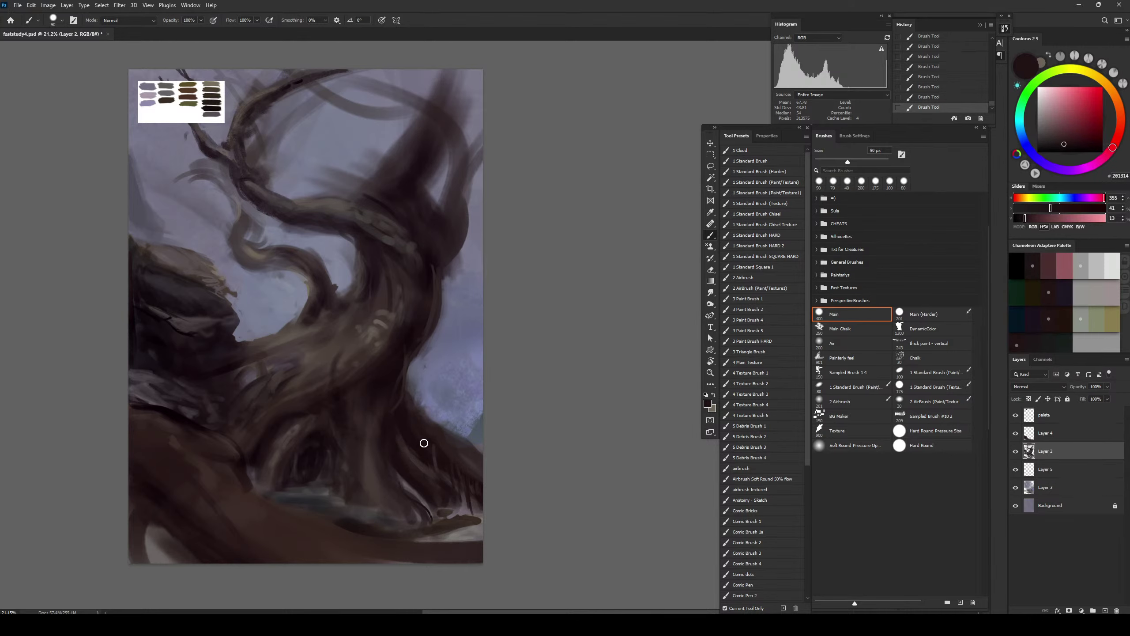
Sample a lighter brown from the central root and stroke it along the lower trunk's outer edge at 60 px
{"action": "left_click", "coordinate": [371, 462], "text": "alt"}
{"action": "key", "text": "bracketleft"}
{"action": "key", "text": "bracketleft"}
{"action": "key", "text": "bracketleft"}
{"action": "key", "text": "bracketleft"}
{"action": "key", "text": "bracketleft"}
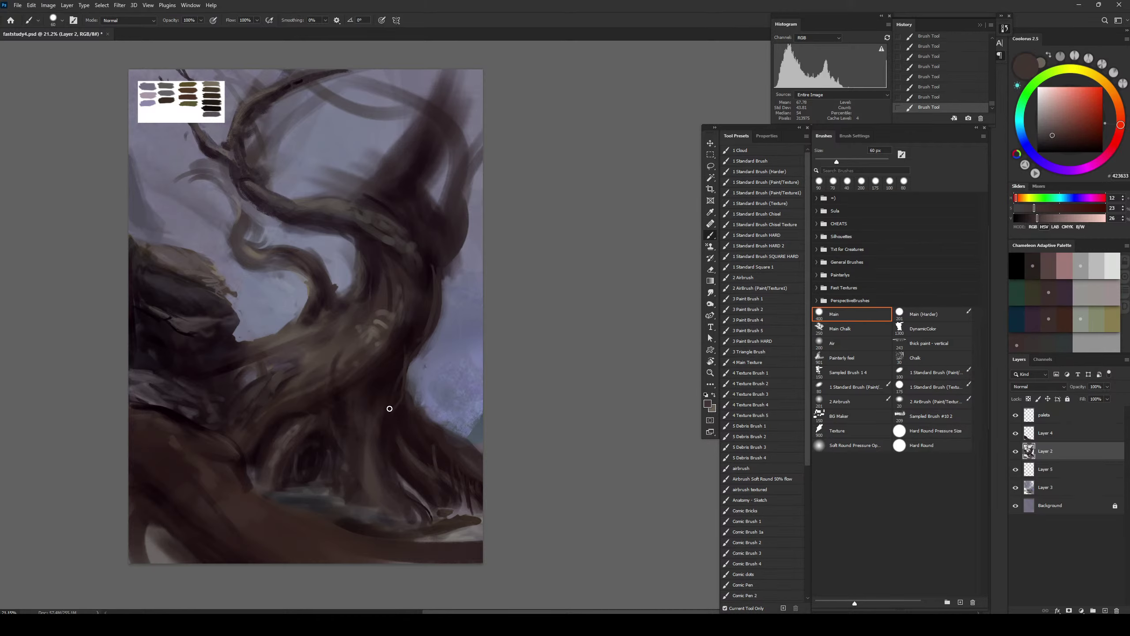
{"action": "left_click_drag", "start_coordinate": [404, 376], "coordinate": [402, 387]}
Paint a near-black crevice above the central root at 45 px and brush sampled browns around it at 50 to 80 px
{"action": "left_click", "coordinate": [374, 430], "text": "alt"}
{"action": "left_click", "coordinate": [383, 382], "text": "alt"}
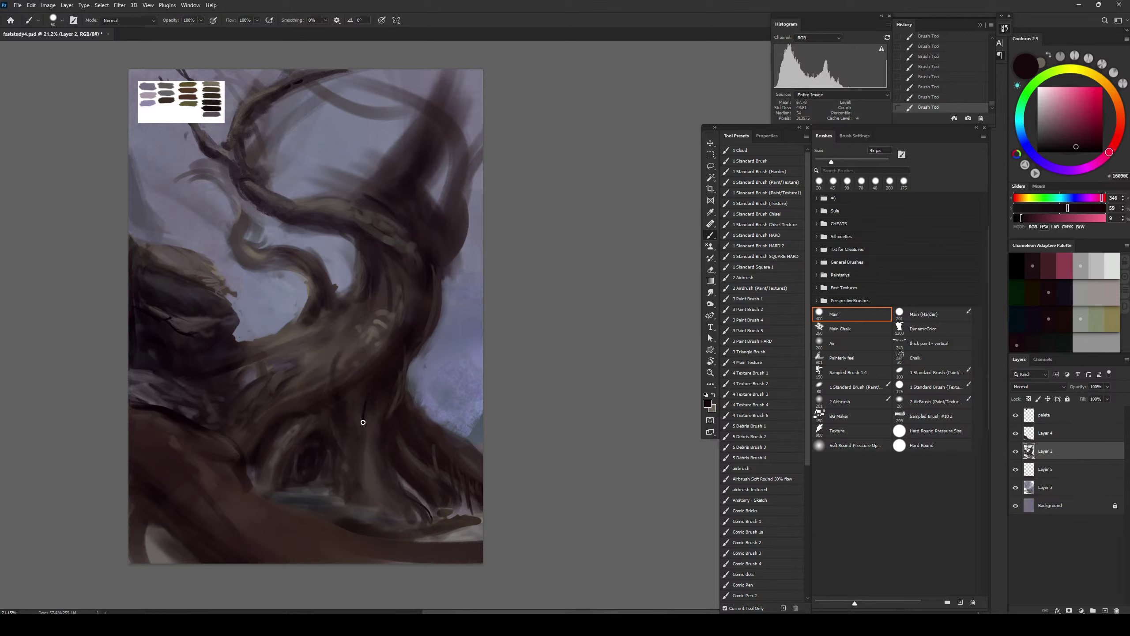
{"action": "left_click", "coordinate": [366, 431], "text": "alt"}
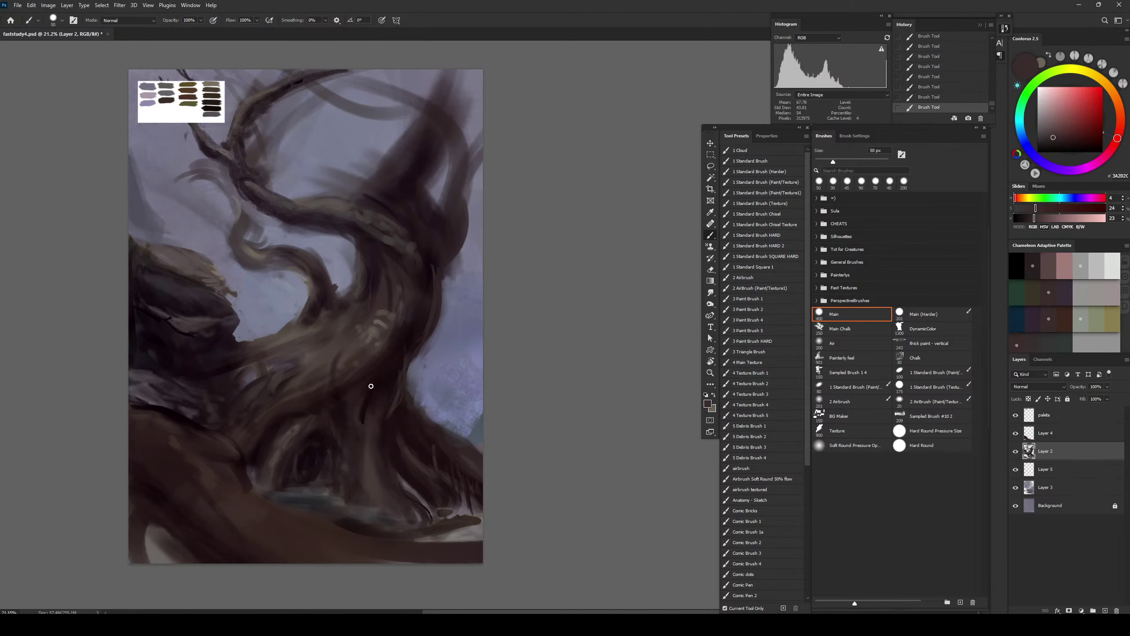
{"action": "left_click", "coordinate": [376, 353], "text": "alt"}
{"action": "key", "text": "bracketright"}
{"action": "key", "text": "bracketright"}
{"action": "key", "text": "bracketright"}
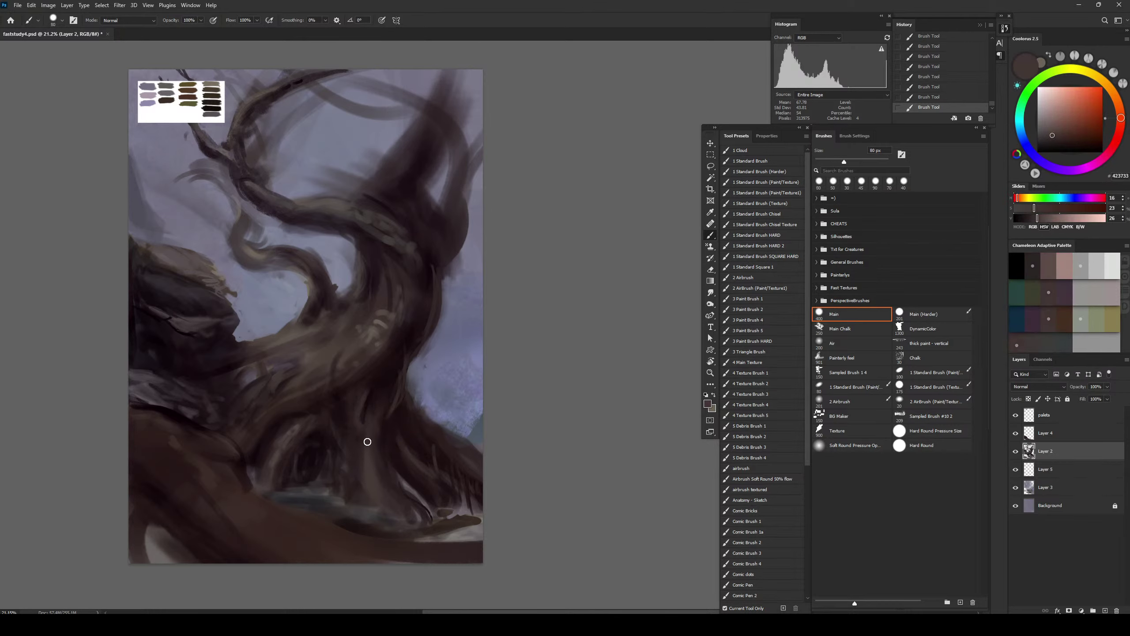
Darken the trunk above the root hollow with sampled near-black at 80 px and soften it with brown at 125 px
{"action": "left_click", "coordinate": [380, 381], "text": "alt"}
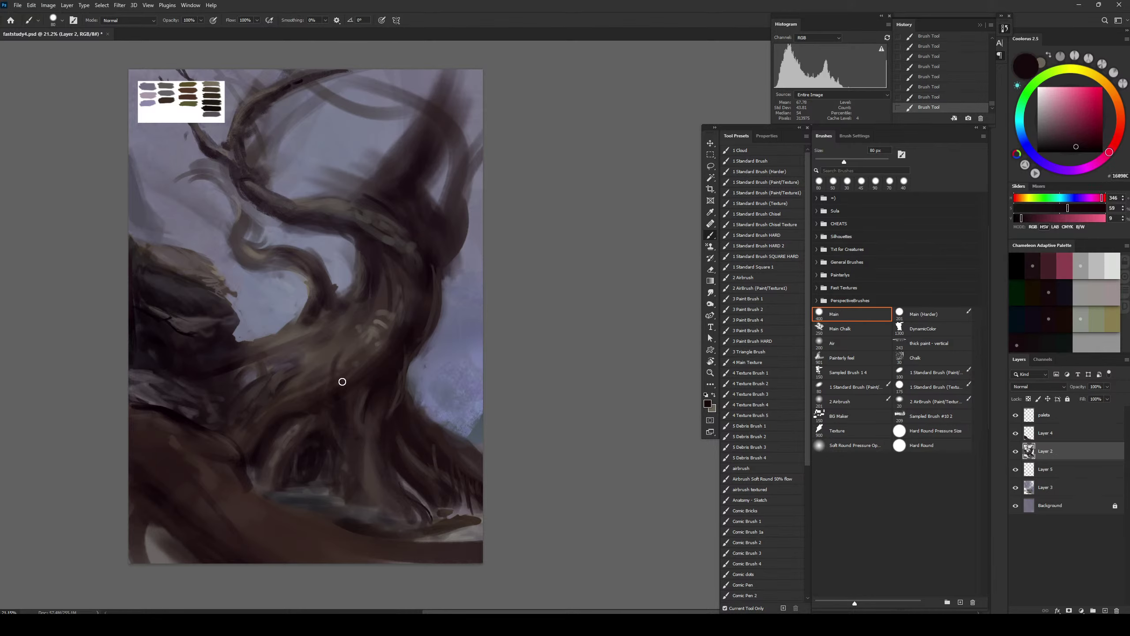
{"action": "left_click", "coordinate": [384, 372], "text": "alt"}
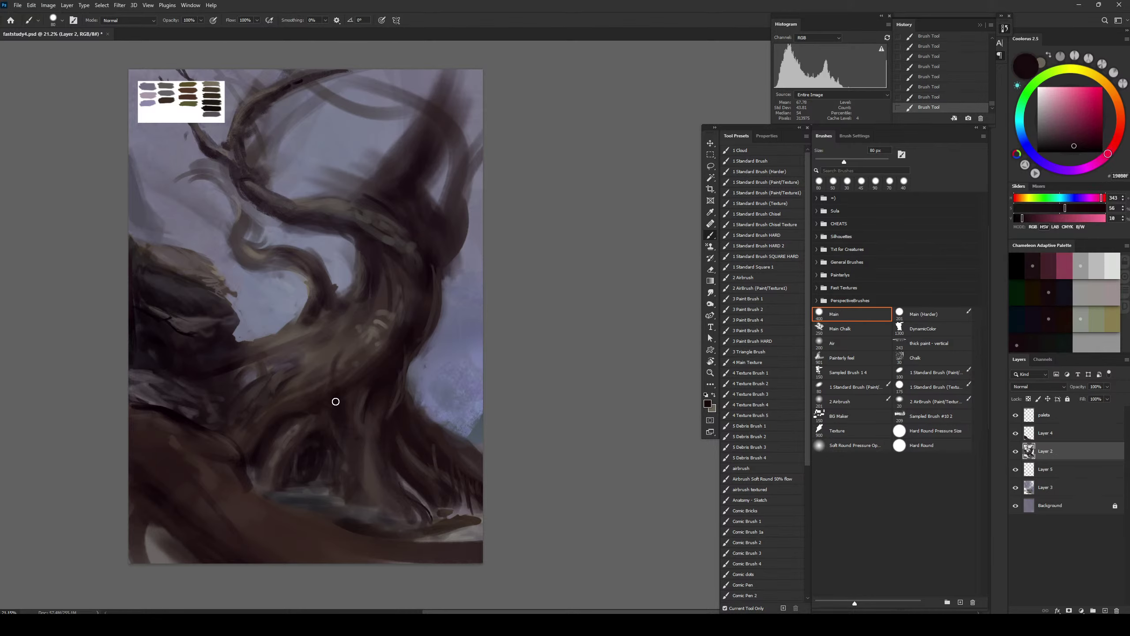
{"action": "left_click", "coordinate": [372, 357], "text": "alt"}
{"action": "key", "text": "bracketright"}
{"action": "key", "text": "bracketright"}
{"action": "key", "text": "bracketright"}
{"action": "key", "text": "bracketright"}
{"action": "key", "text": "bracketright"}
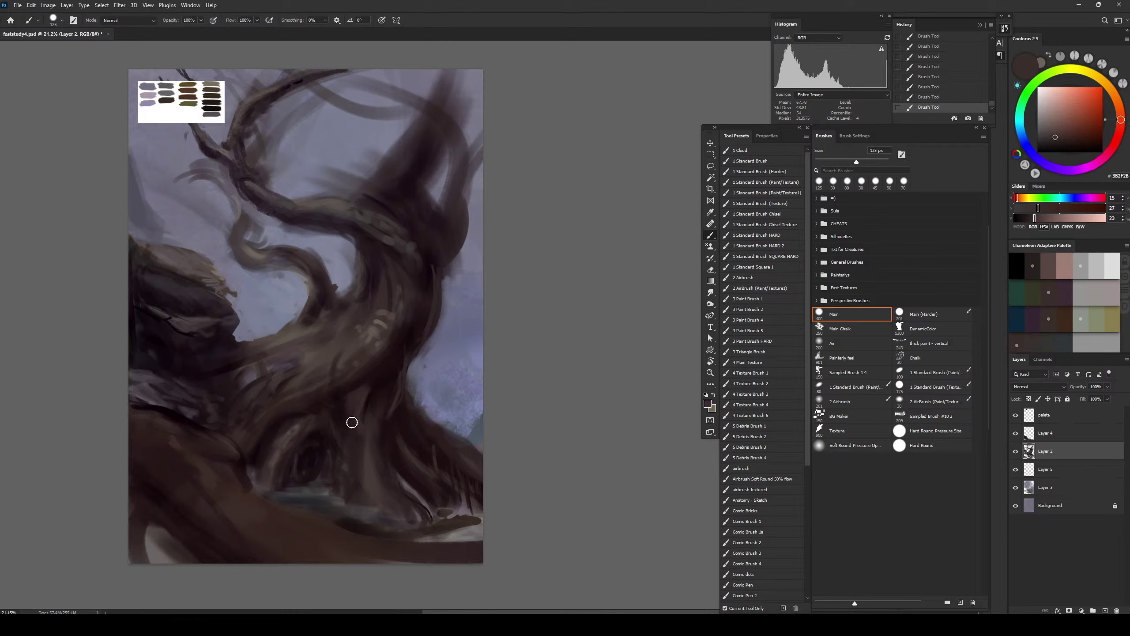
{"action": "left_click", "coordinate": [364, 429], "text": "alt"}
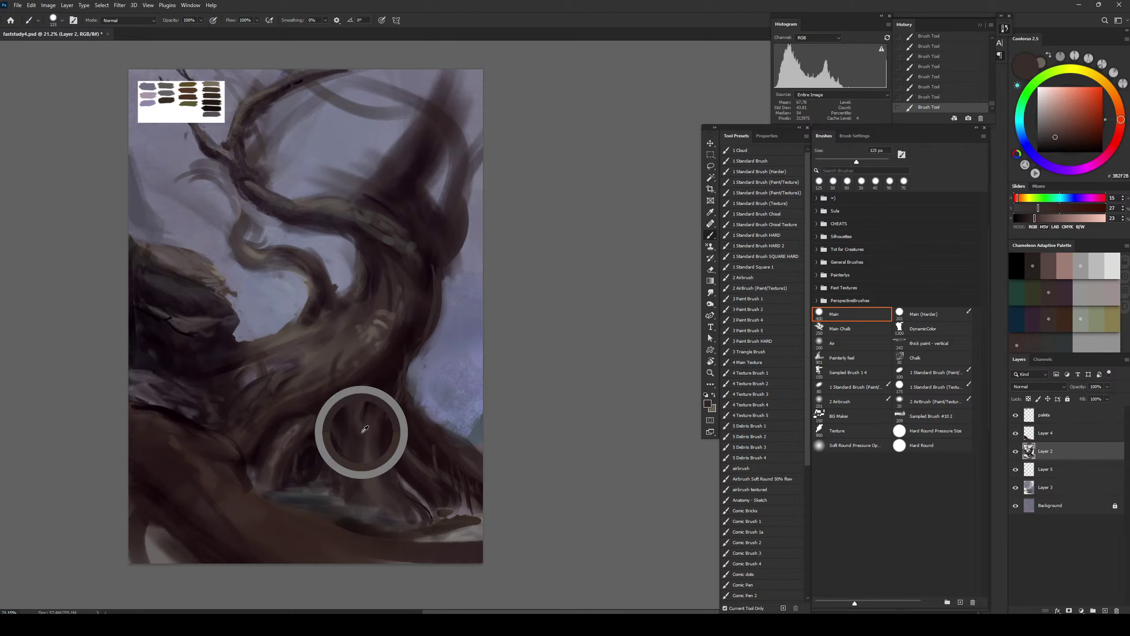
Sample the dark root shadow and add fine bark lines between the hollow and the central root at 45 px
{"action": "left_click", "coordinate": [396, 431], "text": "alt"}
{"action": "key", "text": "bracketleft"}
{"action": "key", "text": "bracketleft"}
{"action": "key", "text": "bracketleft"}
{"action": "key", "text": "bracketleft"}
{"action": "key", "text": "bracketleft"}
{"action": "key", "text": "bracketleft"}
{"action": "key", "text": "bracketleft"}
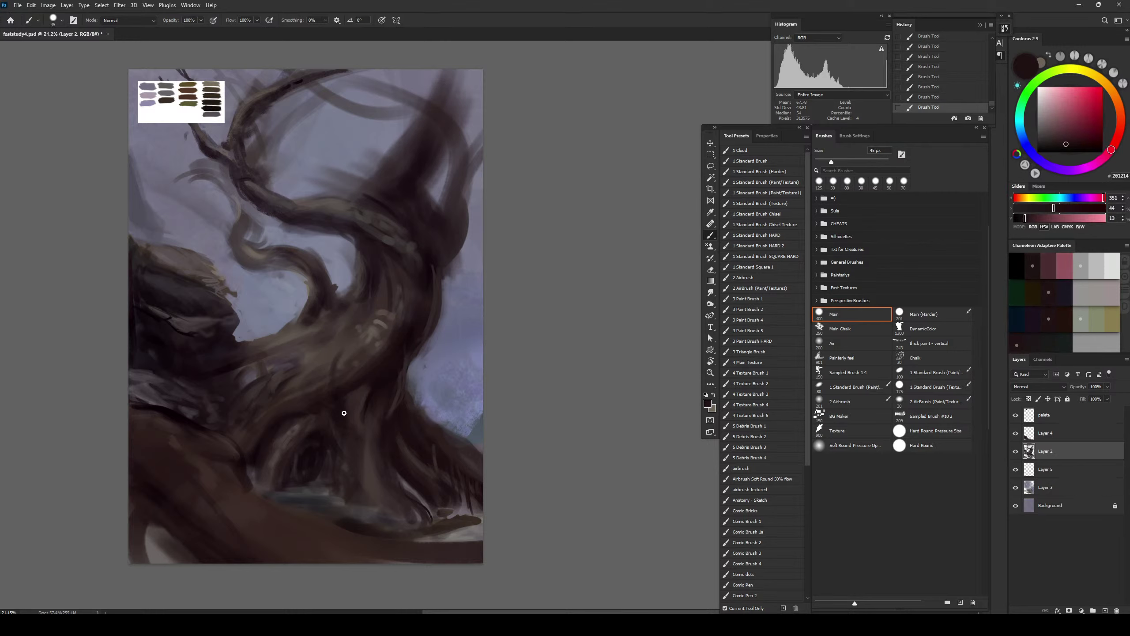
Sample near-black from the lower trunk and define the central root's edges down to the ground at 70 px
{"action": "left_click", "coordinate": [381, 391], "text": "alt"}
{"action": "key", "text": "bracketright"}
{"action": "key", "text": "bracketright"}
{"action": "key", "text": "bracketright"}
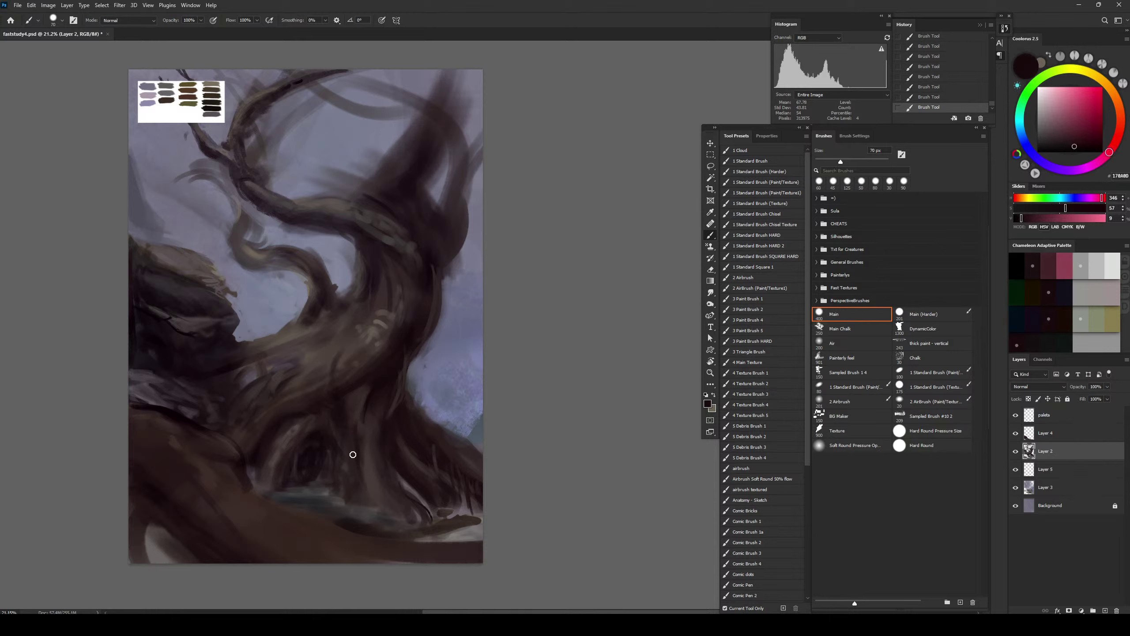
{"action": "left_click_drag", "start_coordinate": [366, 434], "coordinate": [388, 498]}
Add lighter bark streaks along the central root with its sampled warm brown at 45 px
{"action": "left_click", "coordinate": [373, 467], "text": "alt"}
{"action": "key", "text": "bracketleft"}
{"action": "key", "text": "bracketleft"}
{"action": "key", "text": "bracketleft"}
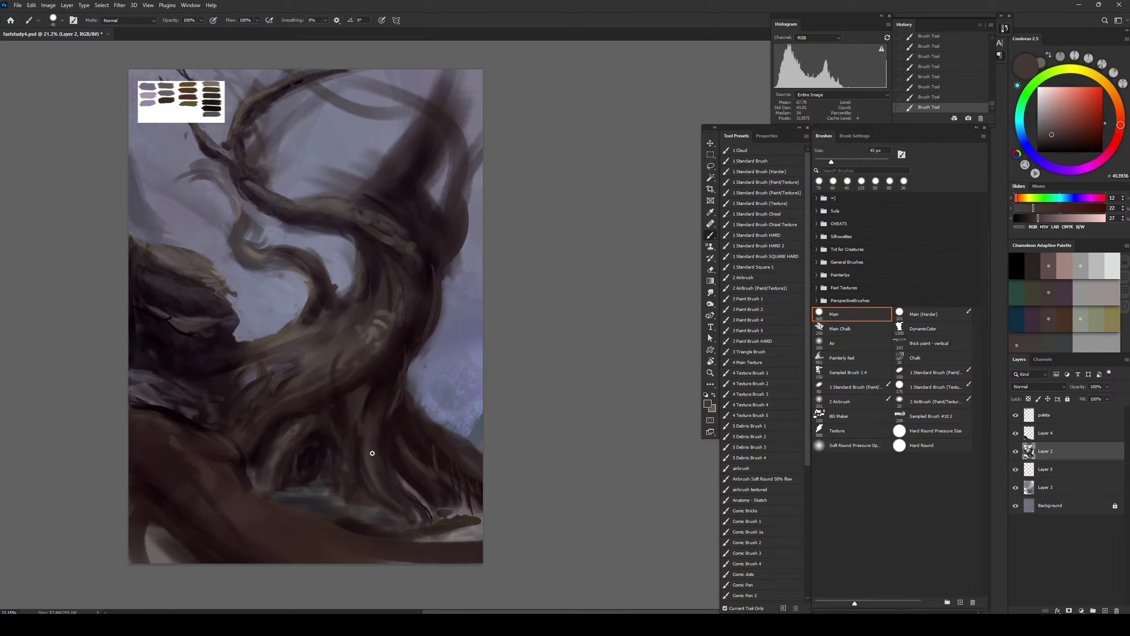
Blend the bases of the central roots with sampled dark browns at 70 to 90 px
{"action": "left_click", "coordinate": [390, 495], "text": "alt"}
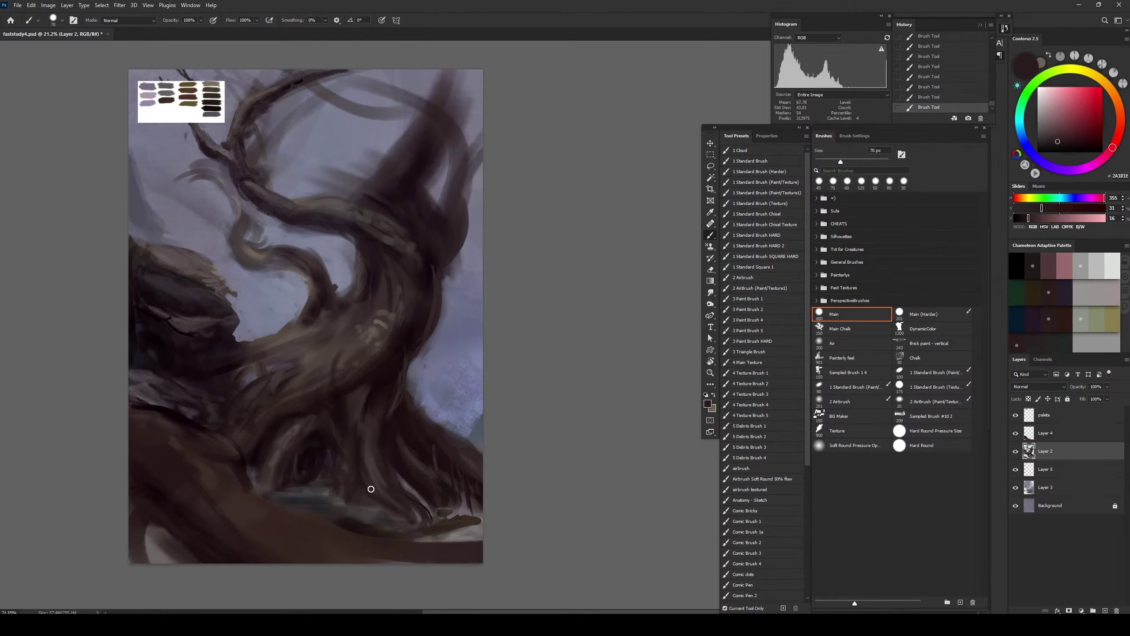
{"action": "key", "text": "bracketright"}
{"action": "key", "text": "bracketright"}
{"action": "key", "text": "bracketright"}
{"action": "key", "text": "bracketright"}
{"action": "key", "text": "bracketright"}
{"action": "left_click", "coordinate": [404, 500], "text": "alt"}
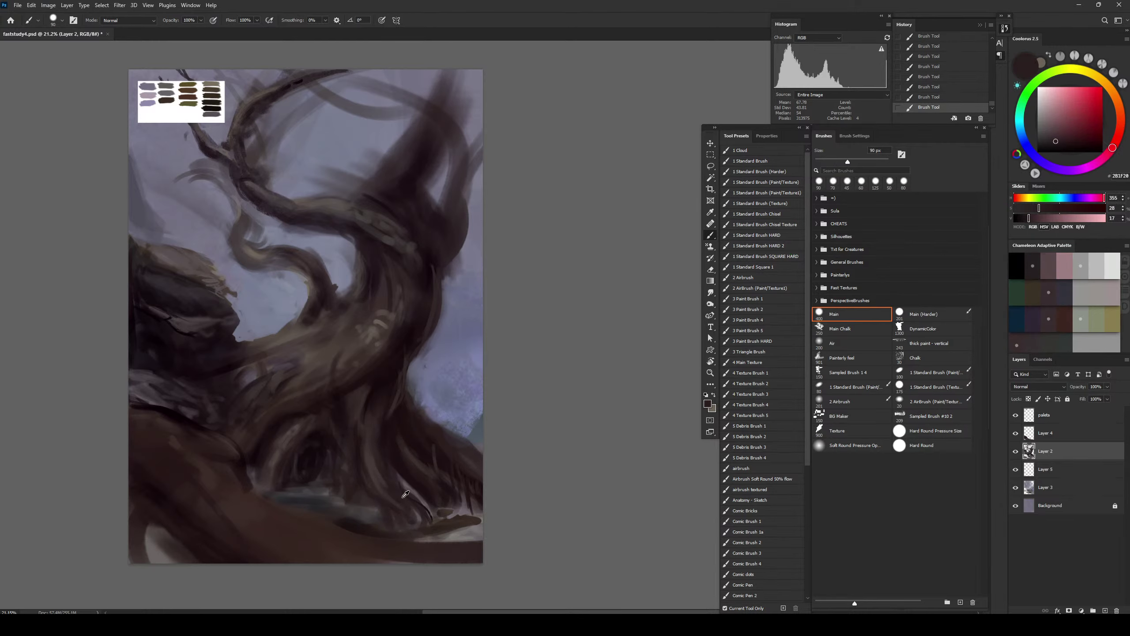
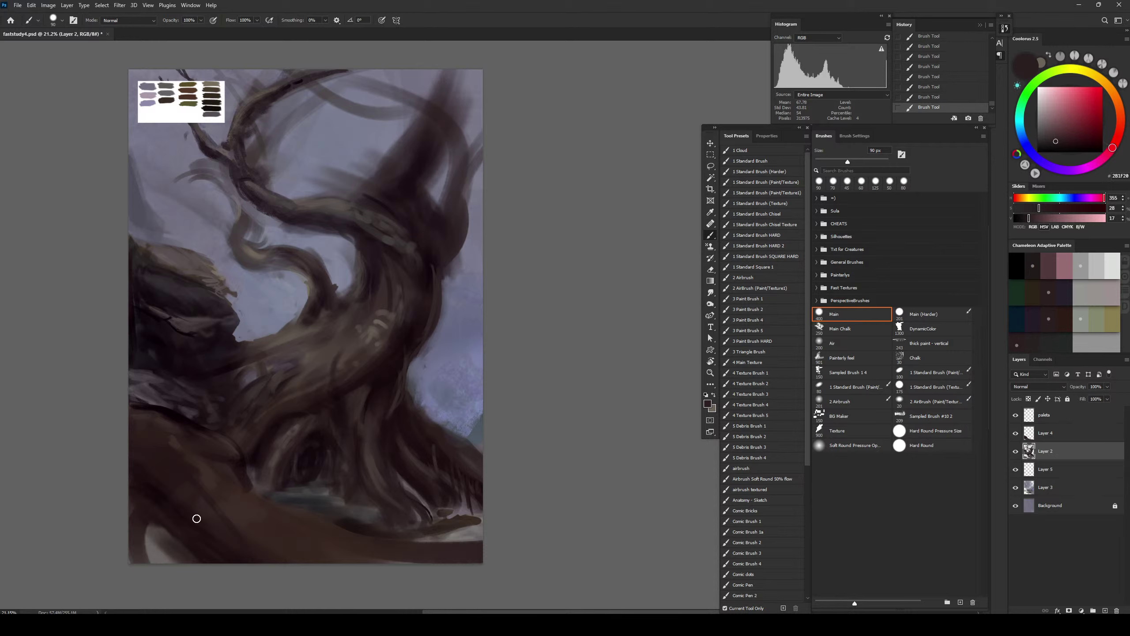
Flip the canvas horizontally and darken the upper trunk with a sampled near-black brown at 90 px
{"action": "key", "text": "h"}
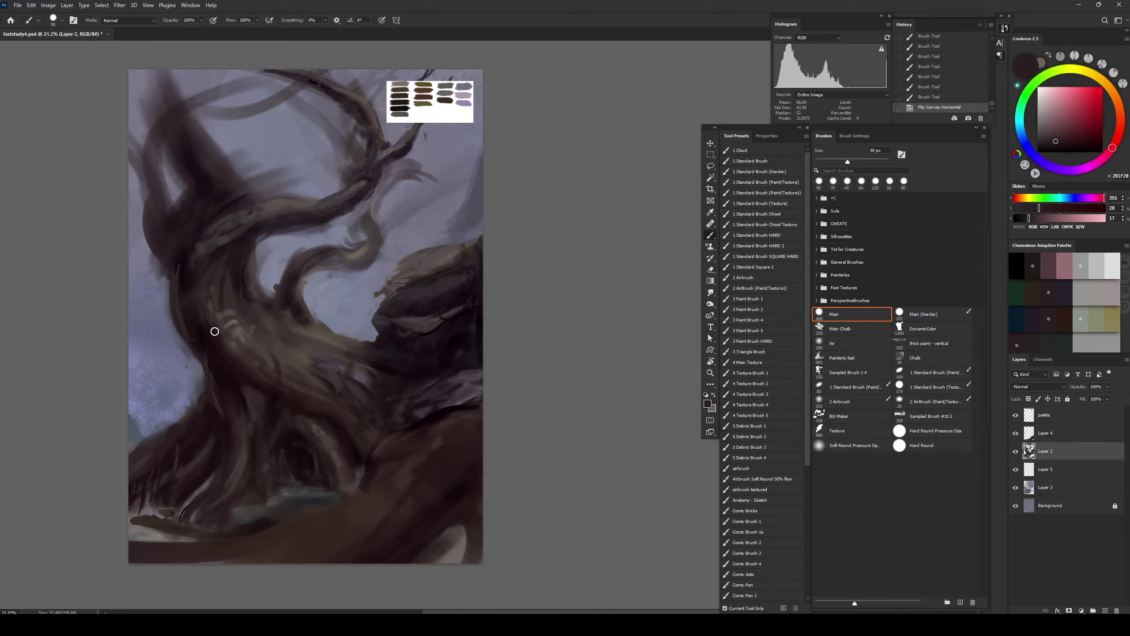
{"action": "left_click", "coordinate": [217, 363], "text": "alt"}
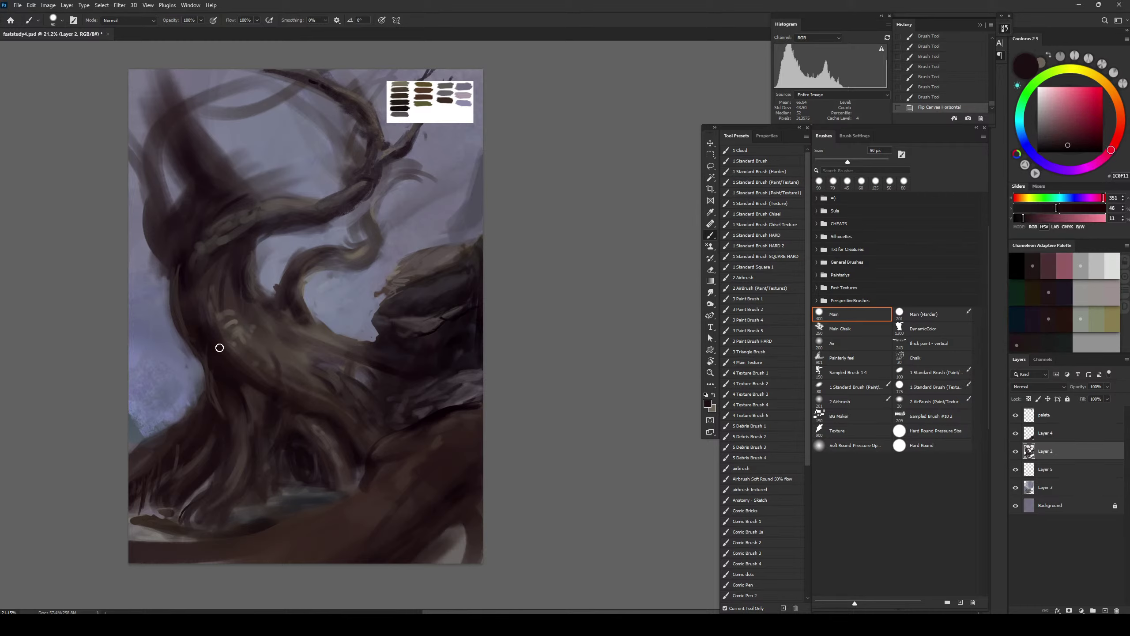
{"action": "mouse_move", "coordinate": [194, 248]}
{"action": "left_mouse_down"}
{"action": "mouse_move", "coordinate": [200, 193]}
{"action": "mouse_move", "coordinate": [181, 259]}
{"action": "left_mouse_up"}
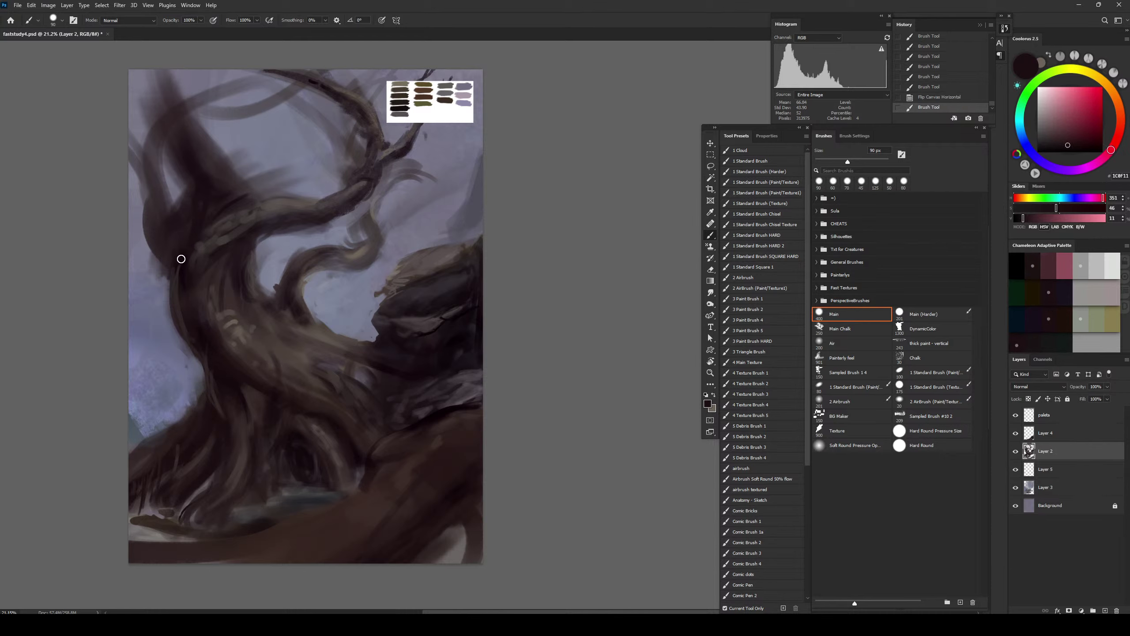
Shape the bark around the trunk's upper fork with sampled dark browns, using the Main brush at about 60 px
{"action": "left_click", "coordinate": [185, 257], "text": "alt"}
{"action": "key", "text": "bracketleft"}
{"action": "key", "text": "bracketleft"}
{"action": "key", "text": "bracketleft"}
{"action": "left_click", "coordinate": [172, 286], "text": "alt"}
{"action": "left_click", "coordinate": [171, 264], "text": "alt"}
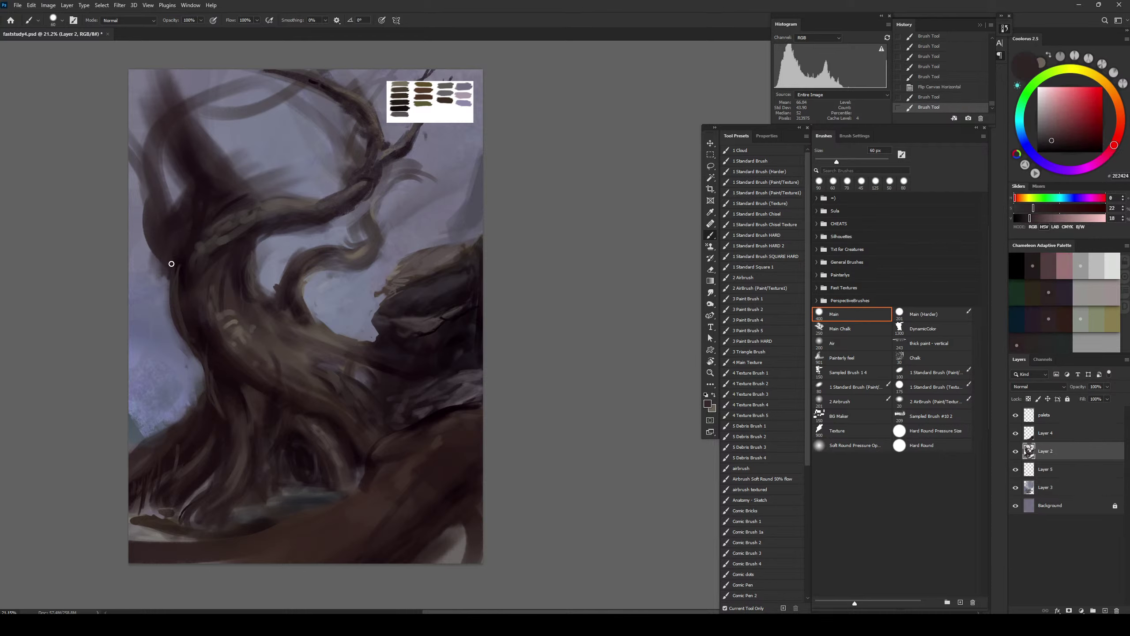
{"action": "left_click_drag", "start_coordinate": [183, 231], "coordinate": [192, 214]}
{"action": "key", "text": "bracketright"}
{"action": "key", "text": "bracketright"}
{"action": "left_click_drag", "start_coordinate": [194, 231], "coordinate": [200, 219]}
Set the brush colour to the muted mauve grey 483F42
{"action": "left_click", "coordinate": [1046, 134]}
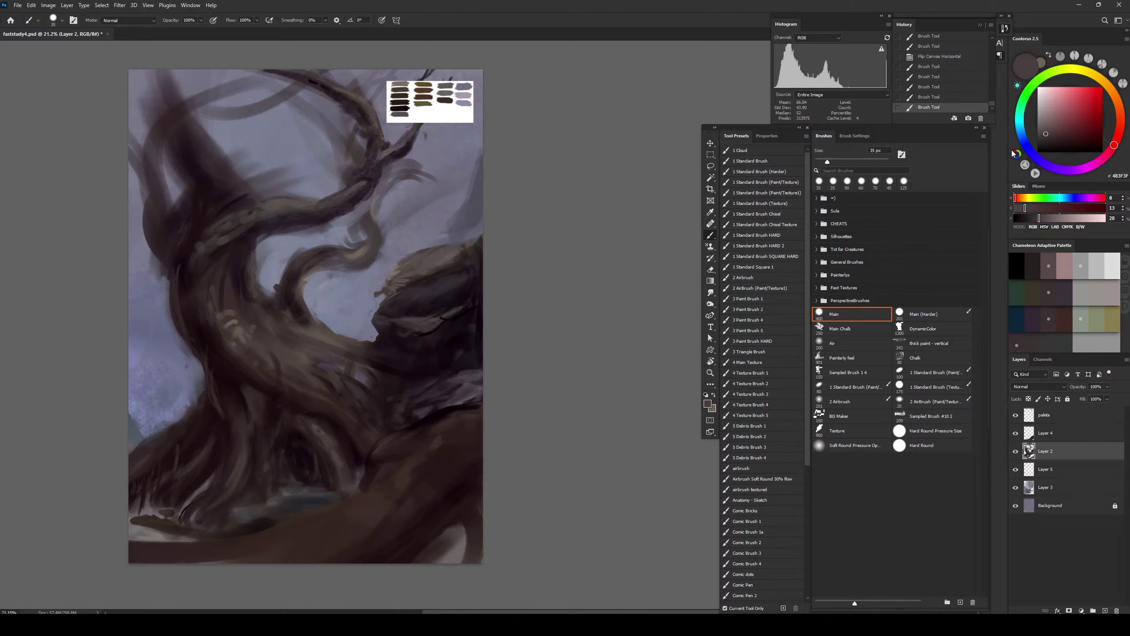
{"action": "left_click", "coordinate": [1108, 154]}
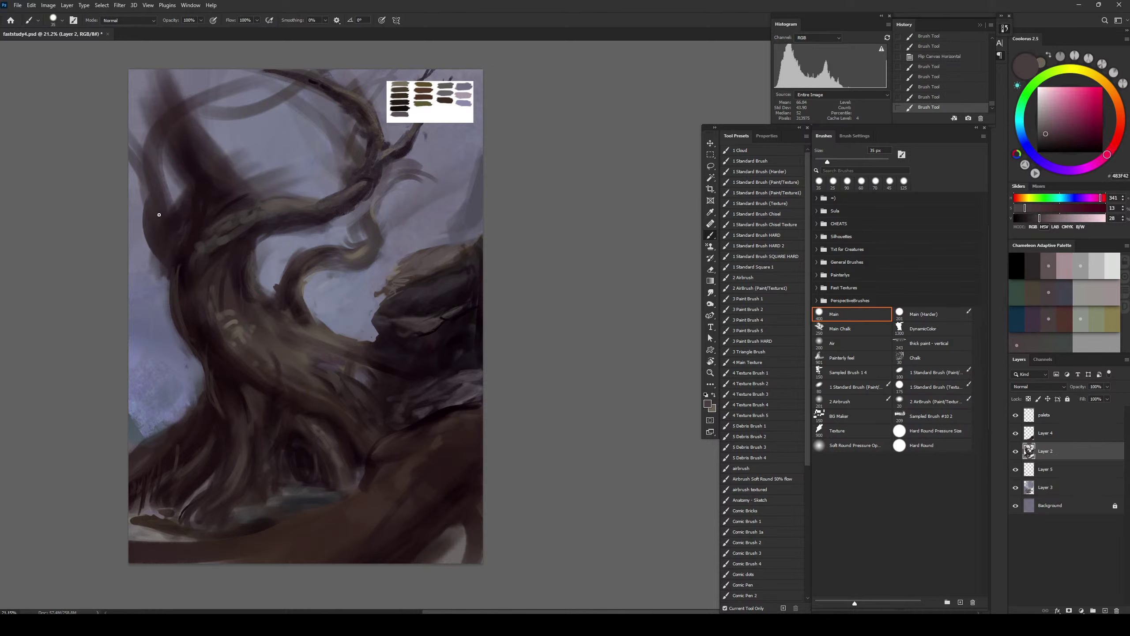
{"action": "left_click_drag", "start_coordinate": [151, 206], "coordinate": [152, 234]}
{"action": "key", "text": "ctrl+z"}
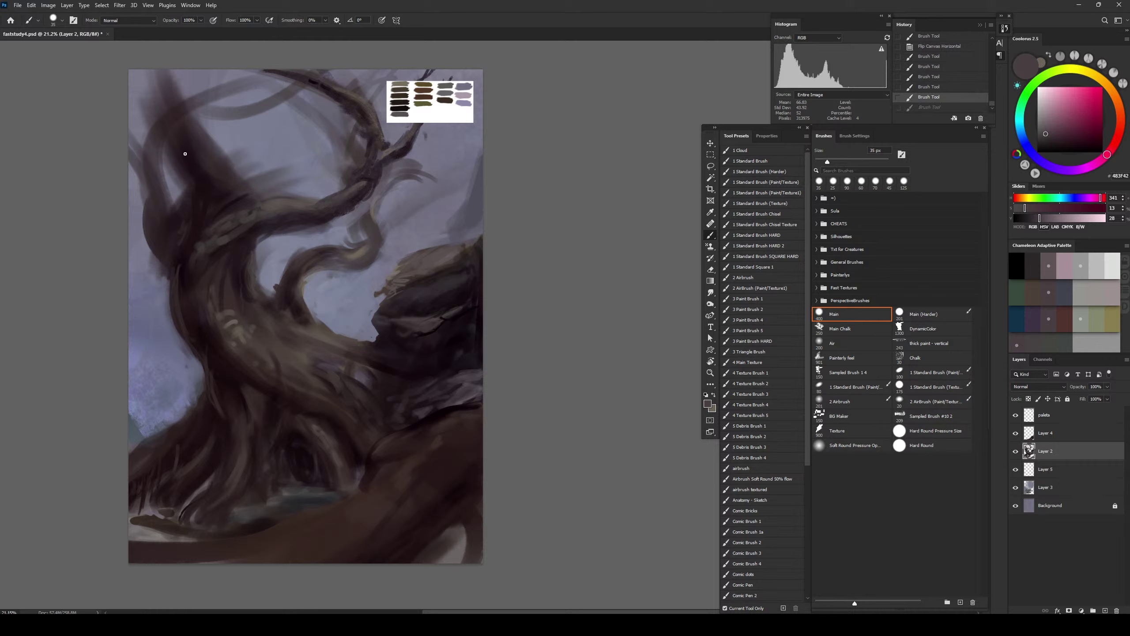
{"action": "mouse_move", "coordinate": [185, 154]}
{"action": "left_mouse_down"}
{"action": "mouse_move", "coordinate": [202, 184]}
{"action": "mouse_move", "coordinate": [175, 150]}
{"action": "mouse_move", "coordinate": [176, 159]}
{"action": "left_mouse_up"}
{"action": "key", "text": "ctrl+z"}
Paint mauve-grey strokes along the upper trunk and the branch beside it, using the Main brush from 35 px up to 80 px
{"action": "key", "text": "bracketleft"}
{"action": "key", "text": "bracketleft"}
{"action": "key", "text": "bracketleft"}
{"action": "left_click_drag", "start_coordinate": [175, 153], "coordinate": [180, 169]}
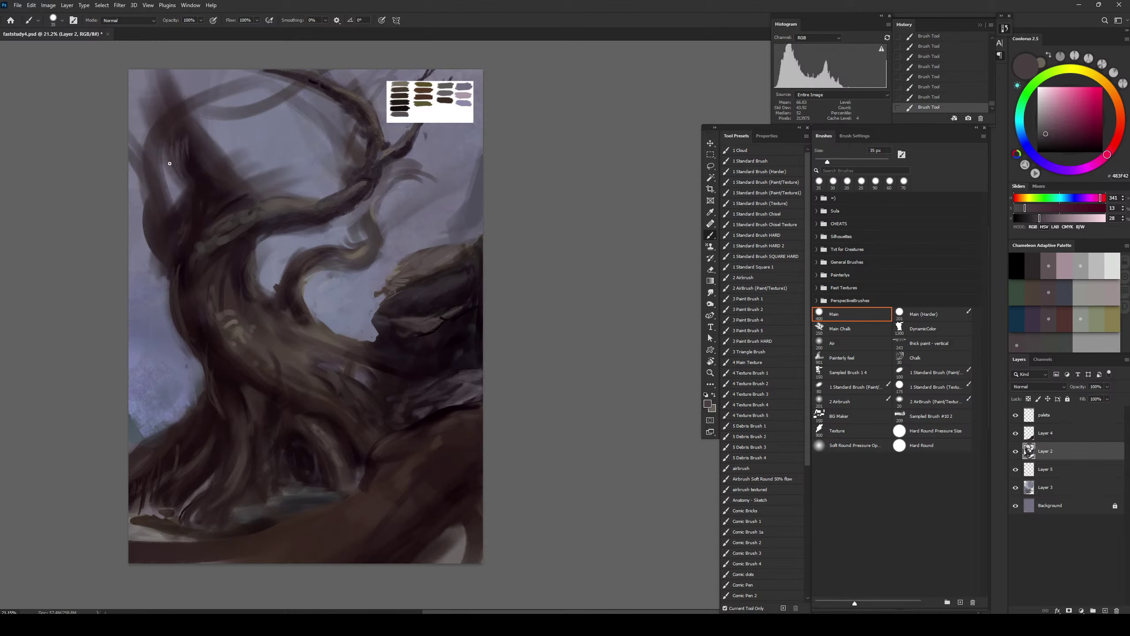
{"action": "left_click_drag", "start_coordinate": [172, 141], "coordinate": [170, 126]}
{"action": "left_click_drag", "start_coordinate": [150, 72], "coordinate": [156, 104]}
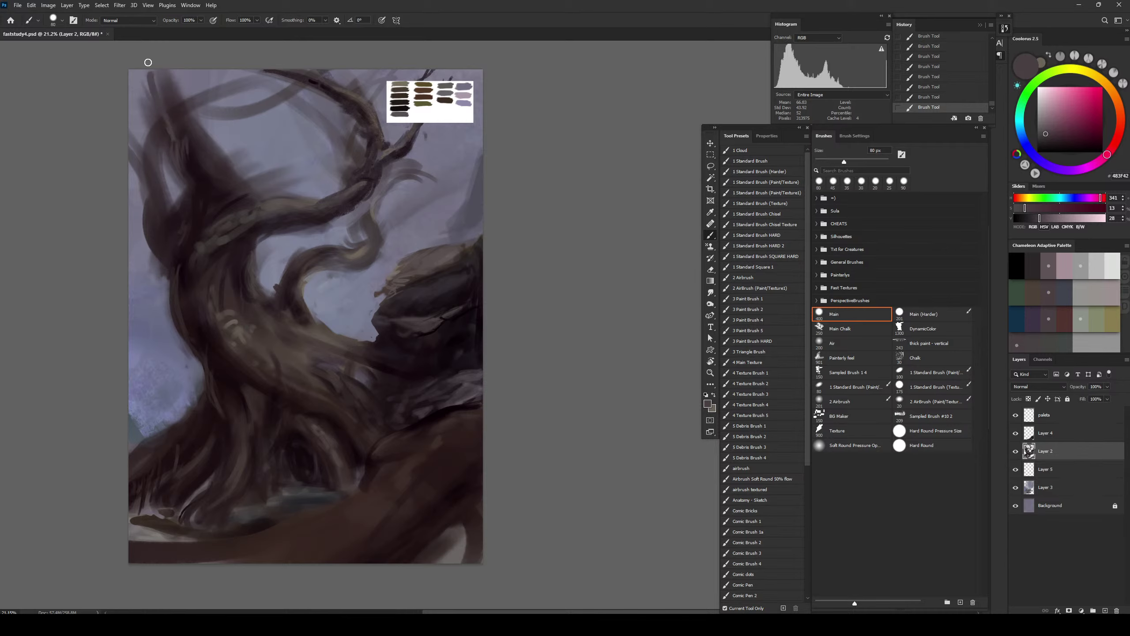
Sample the dark purple of the upper trunk and strengthen the tapering upper trunk with it at 100 px or larger
{"action": "left_click", "coordinate": [196, 168], "text": "alt"}
{"action": "key", "text": "bracketright"}
{"action": "key", "text": "bracketright"}
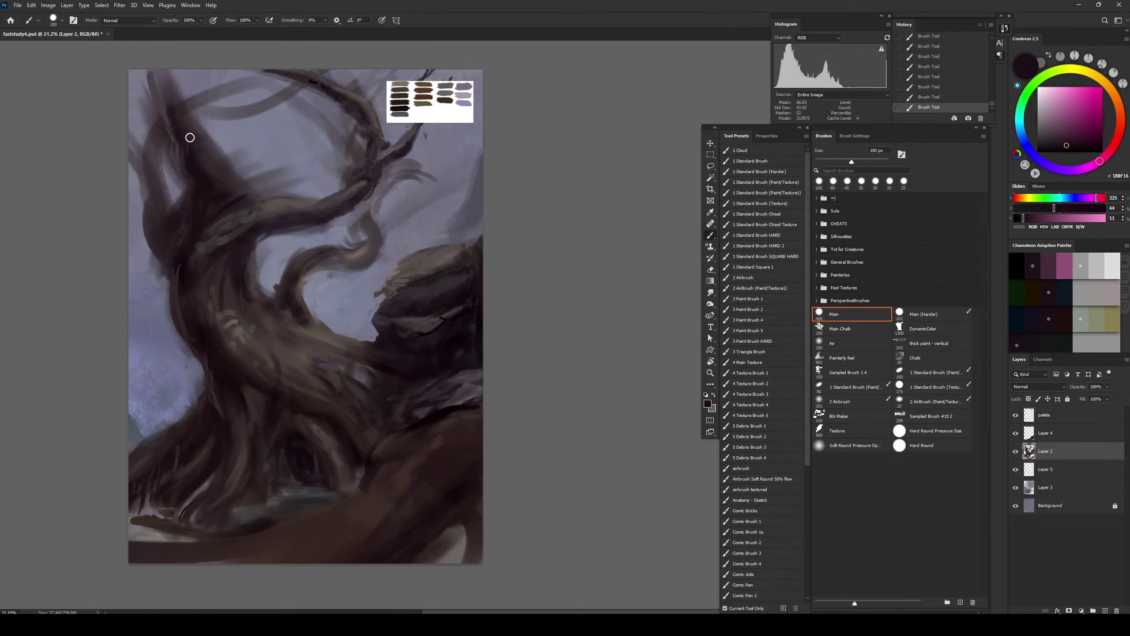
{"action": "key", "text": "bracketright"}
{"action": "key", "text": "bracketright"}
Sample a dark mauve brown near the main branch and add fine bark detail along the trunk's outer edge at 30 px
{"action": "left_click", "coordinate": [234, 234], "text": "alt"}
{"action": "key", "text": "bracketleft"}
{"action": "key", "text": "bracketleft"}
{"action": "key", "text": "bracketleft"}
{"action": "key", "text": "bracketleft"}
{"action": "key", "text": "bracketleft"}
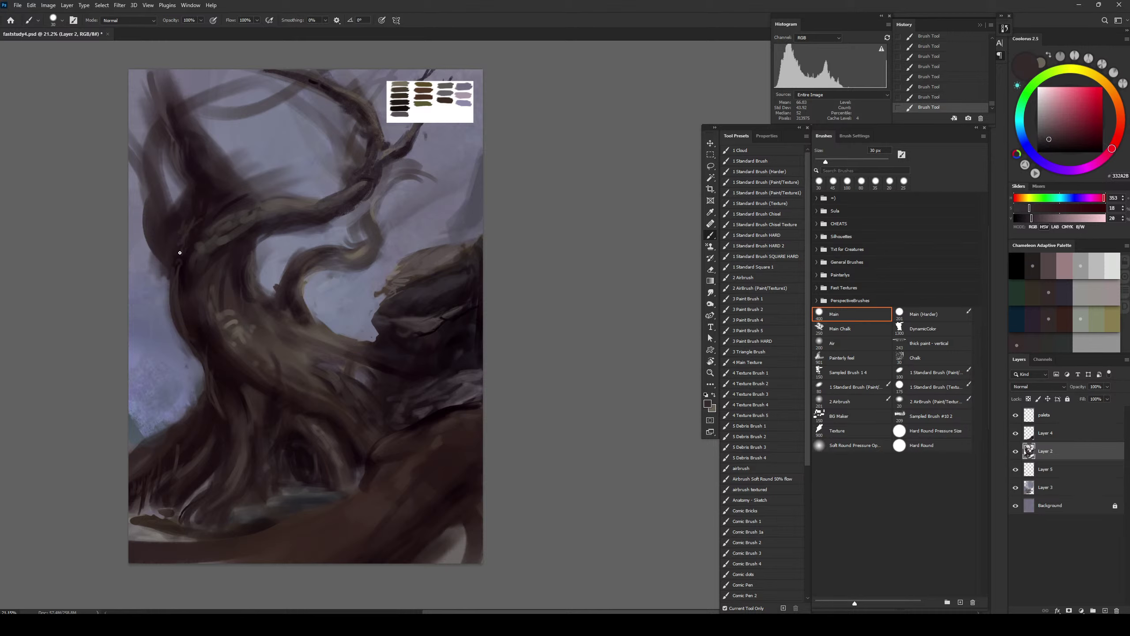
Deepen the trunk's outer edge with sampled near-black at 40 px and darken the curling branch's base with a much larger brush
{"action": "left_click", "coordinate": [196, 323], "text": "alt"}
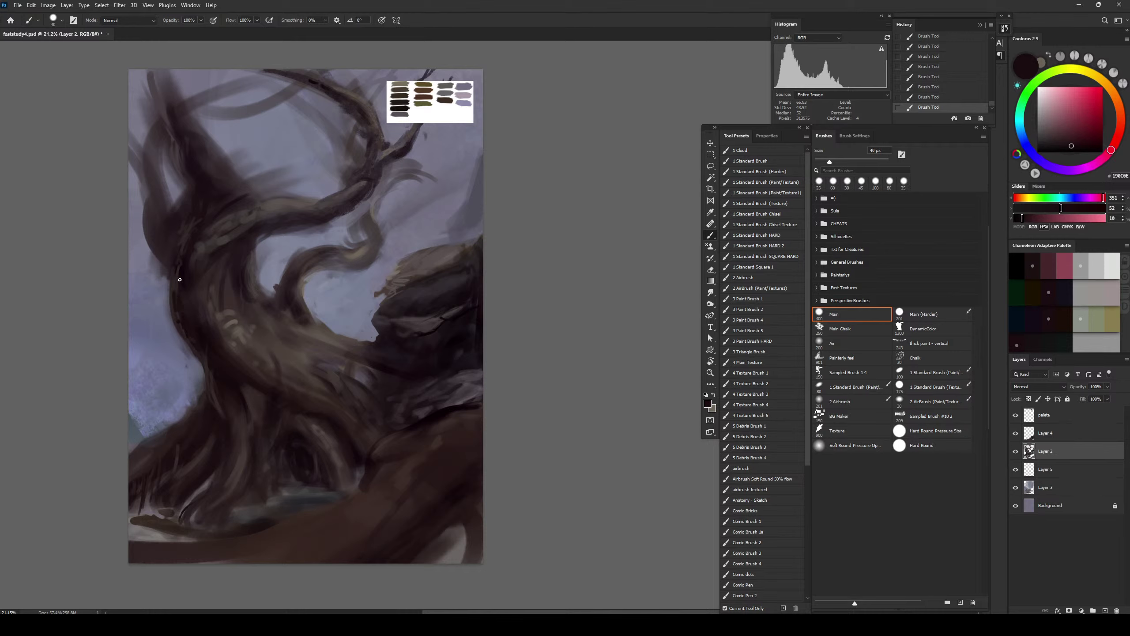
{"action": "key", "text": "bracketright"}
{"action": "key", "text": "bracketright"}
{"action": "key", "text": "bracketright"}
{"action": "key", "text": "bracketright"}
{"action": "key", "text": "bracketright"}
{"action": "key", "text": "bracketright"}
{"action": "key", "text": "bracketright"}
{"action": "key", "text": "bracketright"}
{"action": "key", "text": "bracketright"}
{"action": "key", "text": "bracketright"}
{"action": "left_click_drag", "start_coordinate": [277, 303], "coordinate": [286, 305]}
Sample the grey-brown at the trunk's edge beside the sky opening and soften the bark there with the brush at 90 px
{"action": "key", "text": "bracketleft"}
{"action": "key", "text": "bracketleft"}
{"action": "key", "text": "bracketleft"}
{"action": "key", "text": "bracketleft"}
{"action": "left_click", "coordinate": [319, 329], "text": "alt"}
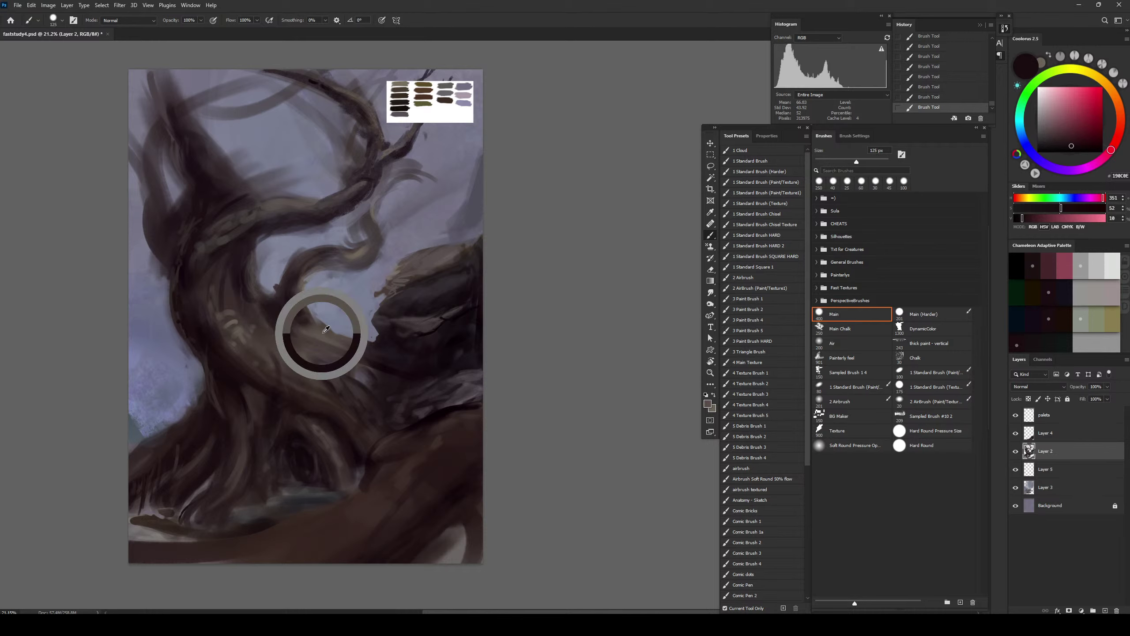
{"action": "key", "text": "bracketleft"}
{"action": "key", "text": "bracketleft"}
{"action": "key", "text": "bracketleft"}
{"action": "key", "text": "bracketleft"}
{"action": "key", "text": "bracketleft"}
{"action": "key", "text": "bracketleft"}
{"action": "key", "text": "bracketright"}
{"action": "key", "text": "bracketright"}
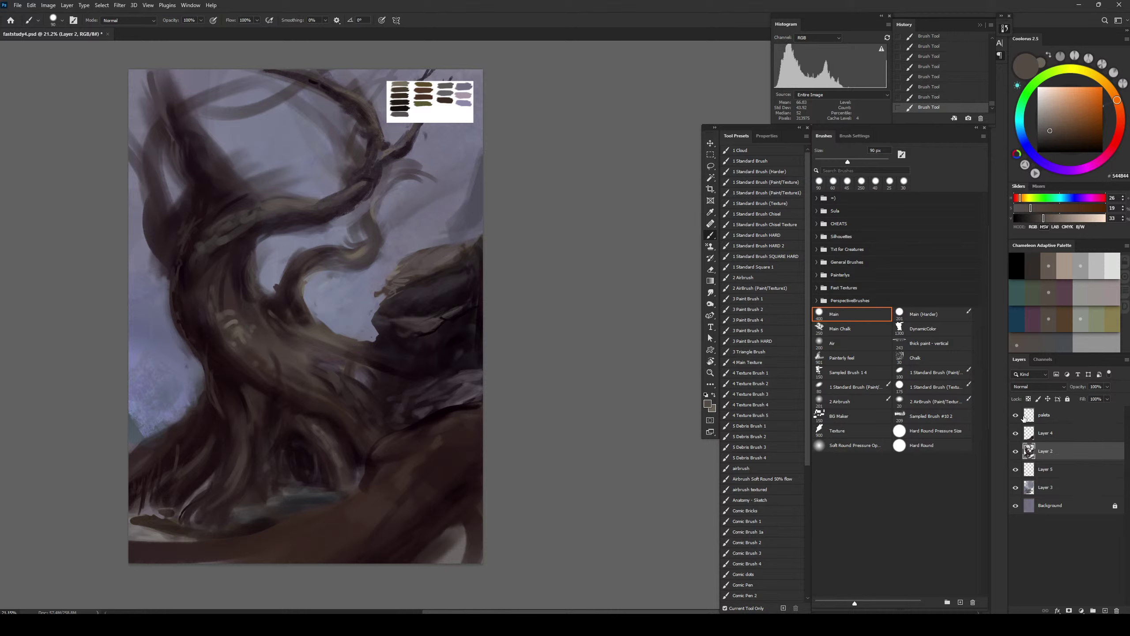
Erase the foreground ground's far lower edge on Layer 4 to expose the paler ground beneath the roots
{"action": "left_click", "coordinate": [1051, 433]}
{"action": "key", "text": "e"}
{"action": "left_click_drag", "start_coordinate": [333, 480], "coordinate": [310, 513]}
{"action": "mouse_move", "coordinate": [240, 555]}
{"action": "left_mouse_down"}
{"action": "mouse_move", "coordinate": [196, 584]}
{"action": "mouse_move", "coordinate": [213, 580]}
{"action": "mouse_move", "coordinate": [173, 559]}
{"action": "mouse_move", "coordinate": [189, 555]}
{"action": "mouse_move", "coordinate": [156, 570]}
{"action": "mouse_move", "coordinate": [202, 554]}
{"action": "mouse_move", "coordinate": [125, 553]}
{"action": "mouse_move", "coordinate": [160, 552]}
{"action": "left_mouse_up"}
{"action": "key", "text": "bracketright"}
{"action": "key", "text": "bracketright"}
{"action": "key", "text": "bracketright"}
{"action": "key", "text": "bracketleft"}
{"action": "key", "text": "bracketleft"}
{"action": "key", "text": "bracketleft"}
{"action": "mouse_move", "coordinate": [256, 526]}
{"action": "left_mouse_down"}
{"action": "mouse_move", "coordinate": [239, 546]}
{"action": "mouse_move", "coordinate": [174, 548]}
{"action": "left_mouse_up"}
Sample the pale mauve grey of the exposed ground and paint it below the roots on Layer 2 at 150 px
{"action": "key", "text": "b"}
{"action": "left_click", "coordinate": [203, 543], "text": "alt"}
{"action": "left_click", "coordinate": [1072, 471]}
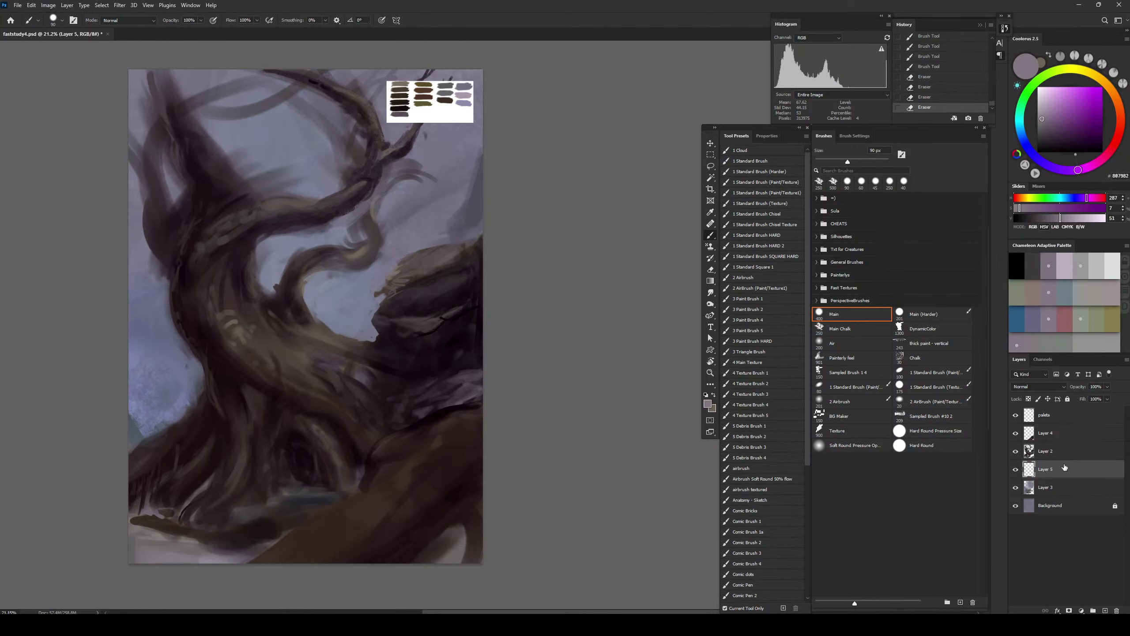
{"action": "left_click", "coordinate": [1061, 455]}
{"action": "key", "text": "bracketright"}
{"action": "key", "text": "bracketright"}
{"action": "key", "text": "bracketright"}
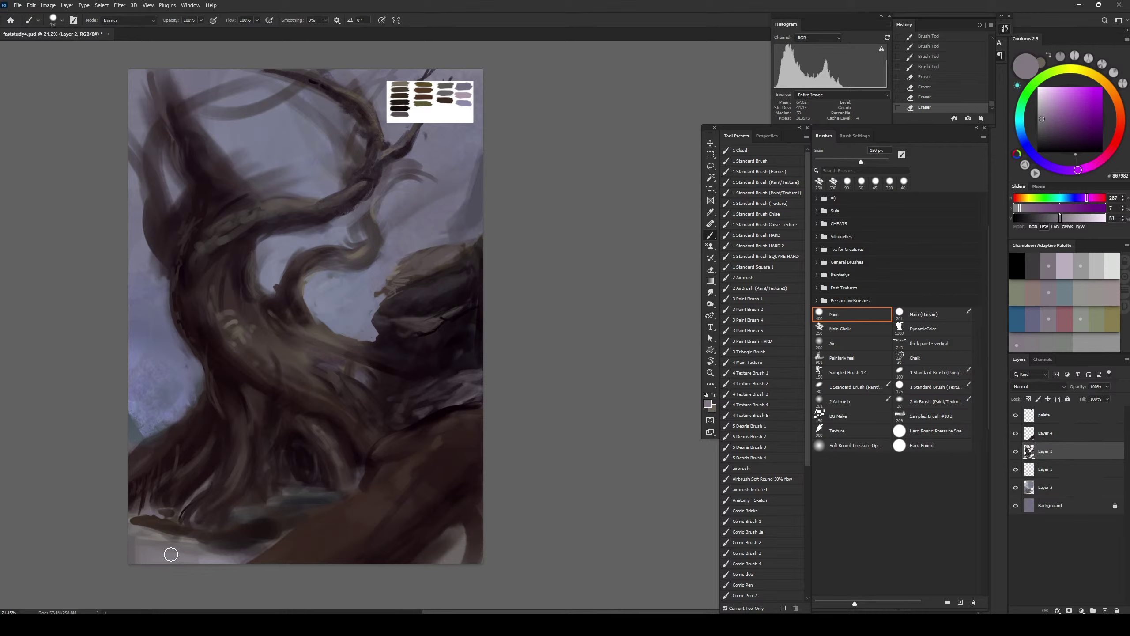
{"action": "left_click_drag", "start_coordinate": [126, 522], "coordinate": [208, 548]}
Sample the roots' dark brown and extend the dark bank along the pale ground with a smaller brush
{"action": "key", "text": "bracketleft"}
{"action": "key", "text": "bracketleft"}
{"action": "left_click", "coordinate": [169, 523], "text": "alt"}
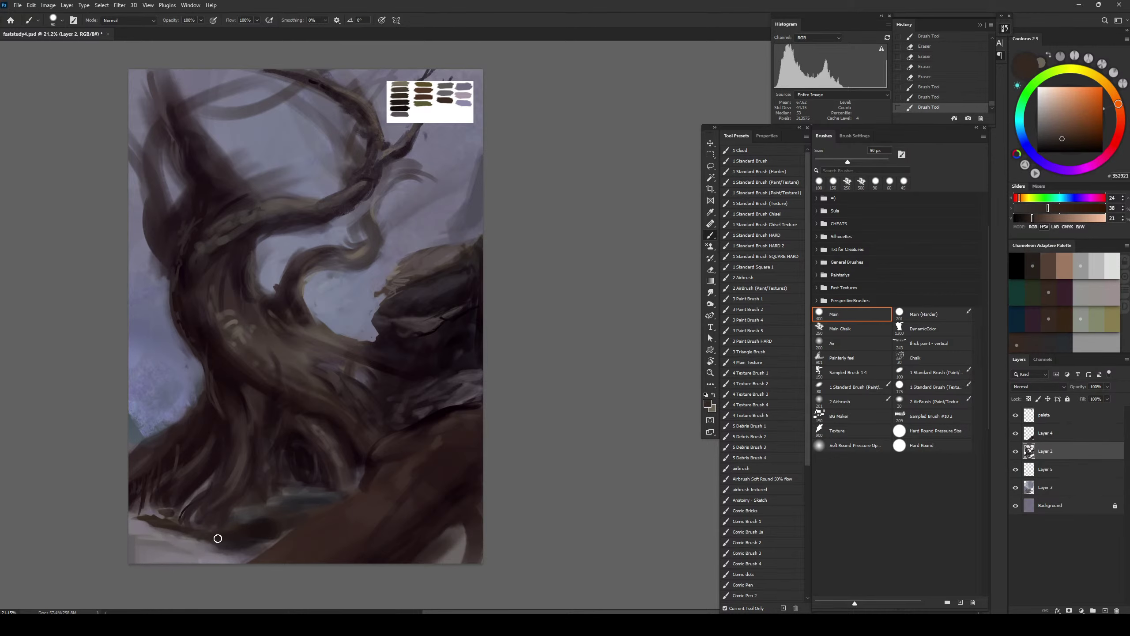
{"action": "key", "text": "bracketleft"}
{"action": "key", "text": "bracketleft"}
{"action": "key", "text": "bracketleft"}
{"action": "left_click_drag", "start_coordinate": [212, 542], "coordinate": [272, 555]}
Sample a dark tone from the bank beneath the roots and broaden the shaded ground with the brush at 125 px
{"action": "key", "text": "bracketright"}
{"action": "key", "text": "bracketright"}
{"action": "left_click", "coordinate": [252, 531], "text": "alt"}
{"action": "key", "text": "bracketright"}
{"action": "key", "text": "bracketright"}
{"action": "key", "text": "bracketright"}
{"action": "key", "text": "bracketright"}
{"action": "key", "text": "bracketright"}
{"action": "key", "text": "bracketright"}
{"action": "key", "text": "bracketright"}
{"action": "left_click_drag", "start_coordinate": [273, 551], "coordinate": [272, 530]}
Refine the pool and its bank below the roots with sampled dark tones, using the brush at 60 to 80 px
{"action": "left_click", "coordinate": [245, 510], "text": "alt"}
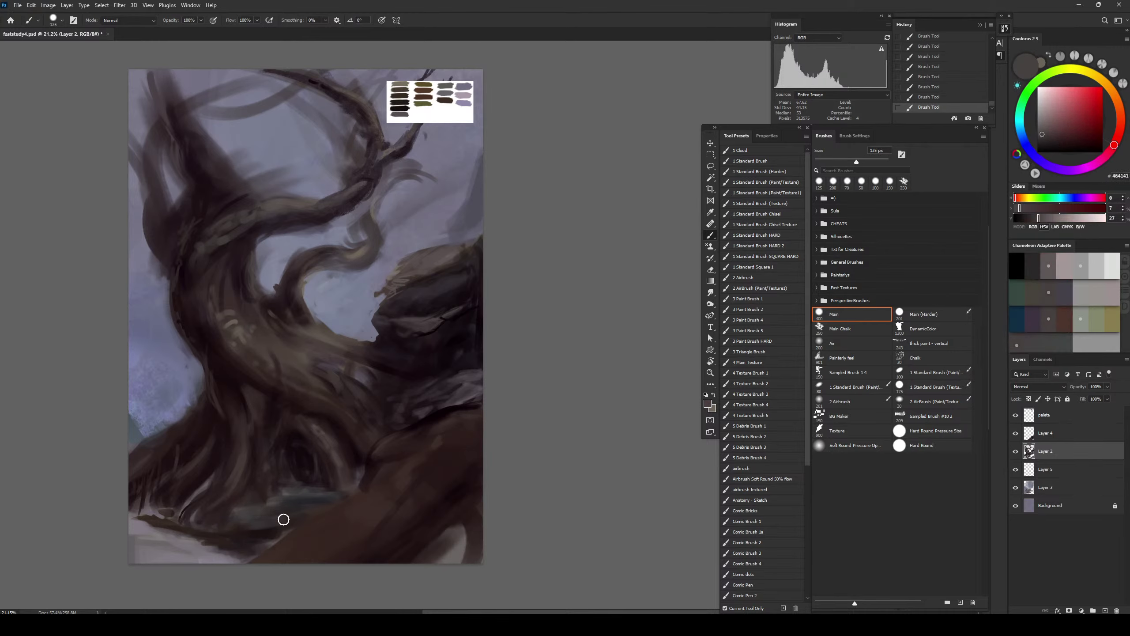
{"action": "left_click", "coordinate": [295, 512], "text": "alt"}
{"action": "key", "text": "bracketleft"}
{"action": "key", "text": "bracketleft"}
{"action": "key", "text": "bracketleft"}
{"action": "key", "text": "bracketleft"}
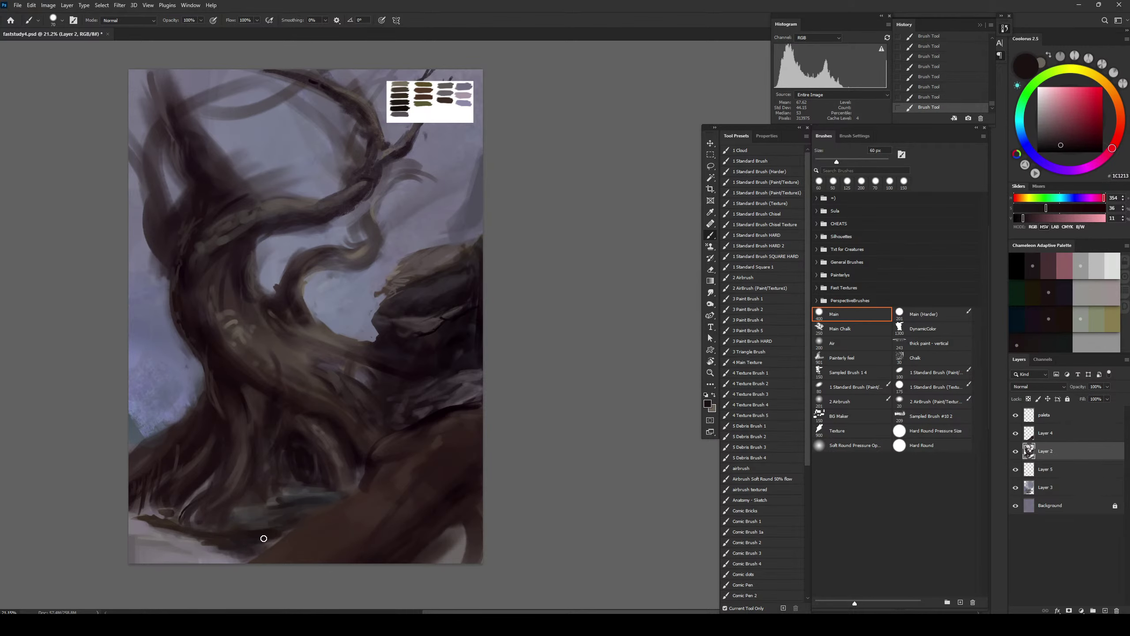
{"action": "key", "text": "bracketright"}
{"action": "key", "text": "bracketright"}
{"action": "left_click", "coordinate": [250, 548], "text": "alt"}
{"action": "left_click", "coordinate": [323, 507], "text": "alt"}
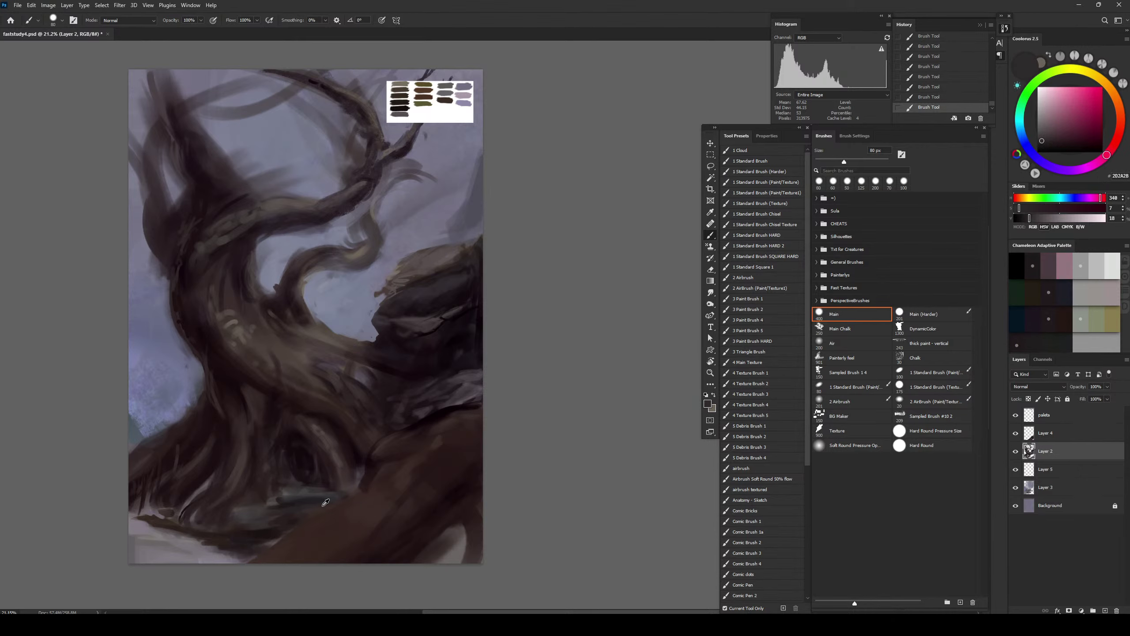
Erase the foreground slope's upper edge on Layer 4 with the Main Chalk eraser, from the rocks down to the pool
{"action": "left_click", "coordinate": [1066, 441]}
{"action": "key", "text": "e"}
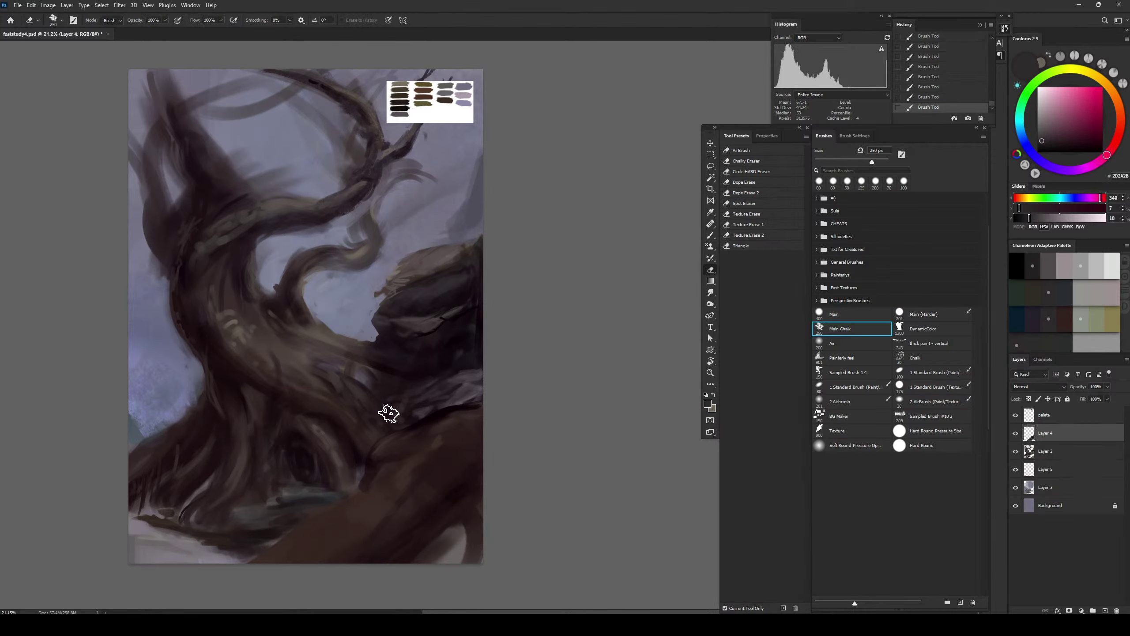
{"action": "mouse_move", "coordinate": [391, 412]}
{"action": "left_mouse_down"}
{"action": "mouse_move", "coordinate": [376, 458]}
{"action": "mouse_move", "coordinate": [401, 431]}
{"action": "mouse_move", "coordinate": [391, 464]}
{"action": "mouse_move", "coordinate": [382, 489]}
{"action": "mouse_move", "coordinate": [366, 489]}
{"action": "mouse_move", "coordinate": [373, 447]}
{"action": "mouse_move", "coordinate": [460, 397]}
{"action": "mouse_move", "coordinate": [441, 409]}
{"action": "mouse_move", "coordinate": [494, 396]}
{"action": "left_mouse_up"}
{"action": "key", "text": "bracketright"}
{"action": "key", "text": "bracketright"}
{"action": "key", "text": "bracketright"}
{"action": "mouse_move", "coordinate": [433, 426]}
{"action": "left_mouse_down"}
{"action": "mouse_move", "coordinate": [365, 453]}
{"action": "mouse_move", "coordinate": [348, 487]}
{"action": "mouse_move", "coordinate": [365, 475]}
{"action": "mouse_move", "coordinate": [270, 565]}
{"action": "left_mouse_up"}
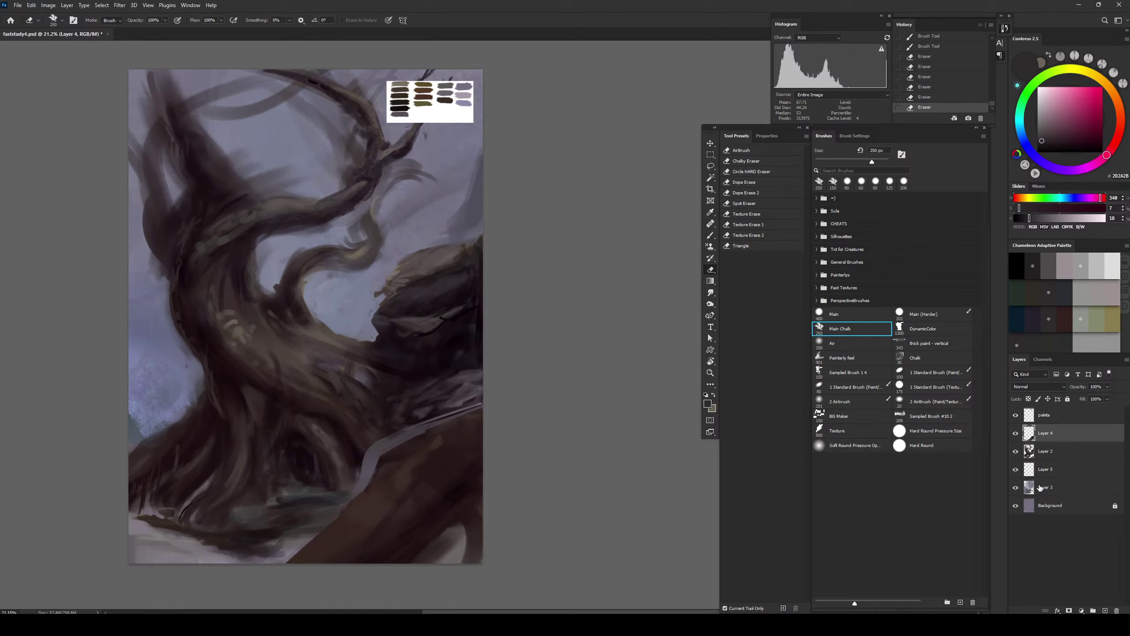
Fill the exposed gap beside the arched root on Layer 2 with sampled dark brown, enlarging the brush from 80 px to 125 px
{"action": "left_click", "coordinate": [1046, 449]}
{"action": "key", "text": "b"}
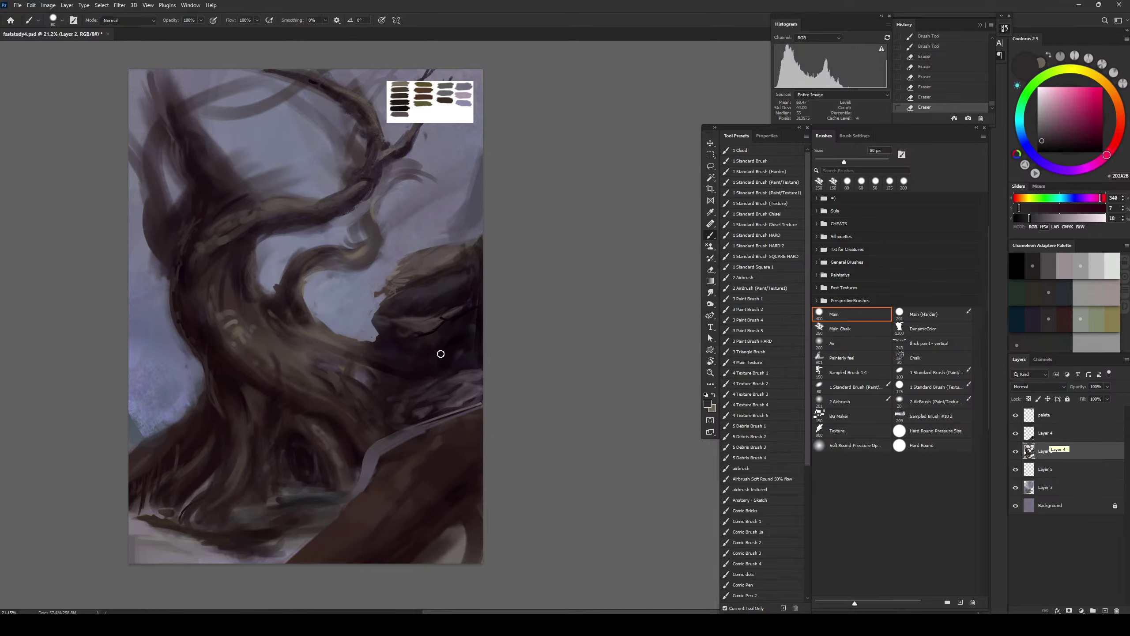
{"action": "left_click", "coordinate": [358, 446], "text": "alt"}
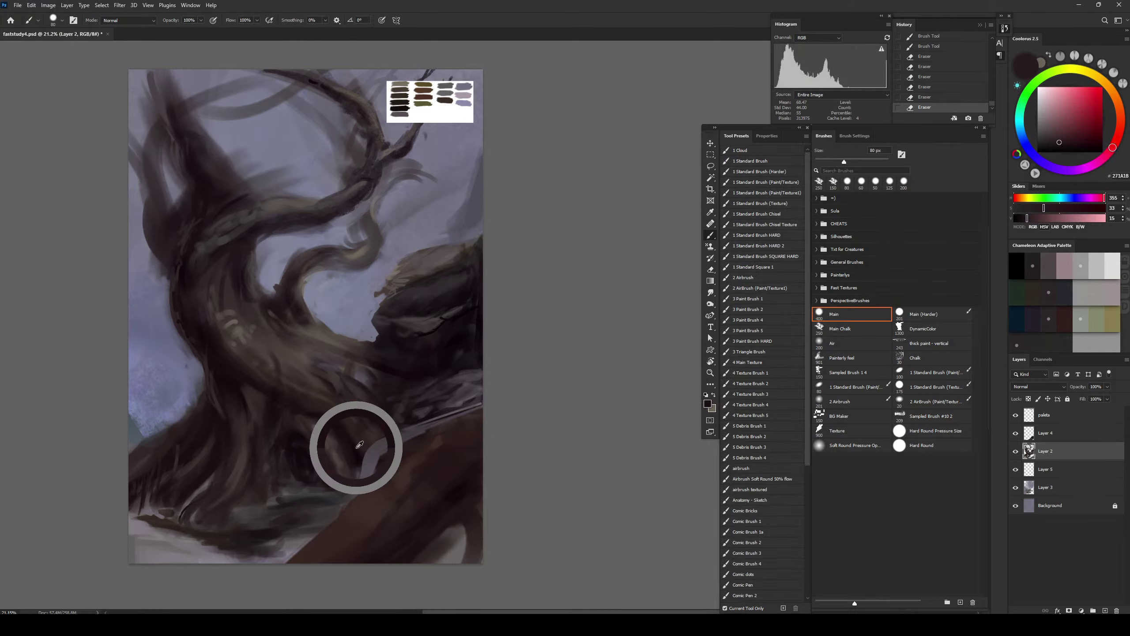
{"action": "mouse_move", "coordinate": [363, 463]}
{"action": "left_mouse_down"}
{"action": "mouse_move", "coordinate": [383, 487]}
{"action": "mouse_move", "coordinate": [356, 451]}
{"action": "mouse_move", "coordinate": [401, 485]}
{"action": "mouse_move", "coordinate": [372, 458]}
{"action": "mouse_move", "coordinate": [394, 440]}
{"action": "left_mouse_up"}
{"action": "key", "text": "bracketright"}
{"action": "key", "text": "bracketright"}
{"action": "key", "text": "bracketright"}
{"action": "left_click", "coordinate": [354, 424], "text": "alt"}
{"action": "left_click", "coordinate": [437, 346], "text": "alt"}
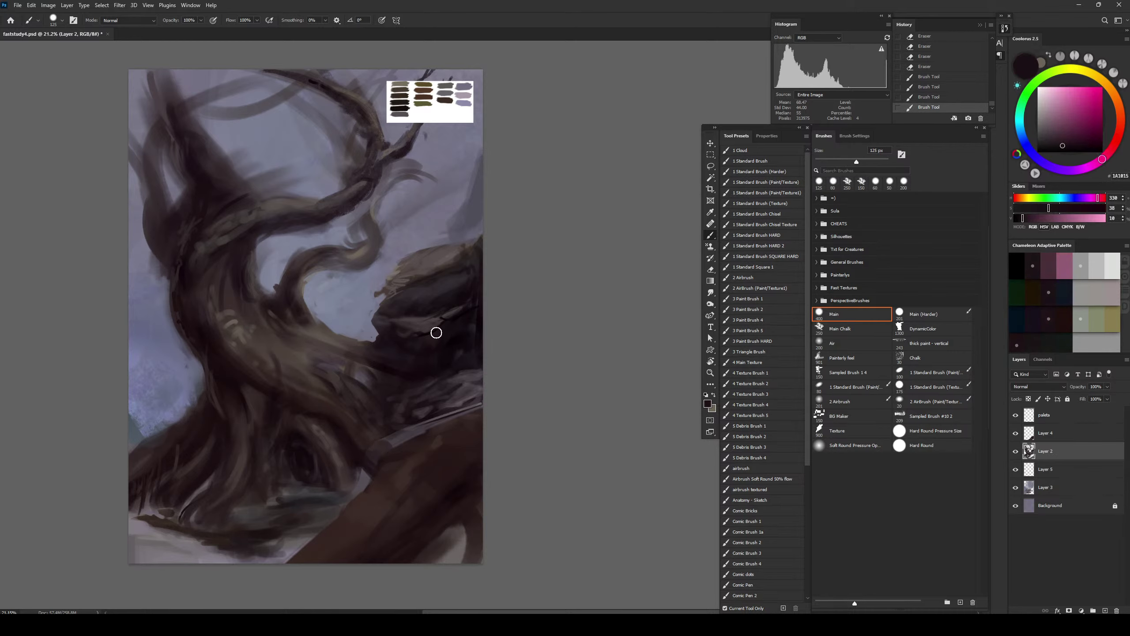
Sample near-black from the rock face and paint a thin shadow along the gap above the foreground slope
{"action": "left_click", "coordinate": [433, 329], "text": "alt"}
{"action": "left_click", "coordinate": [434, 330], "text": "alt"}
{"action": "key", "text": "bracketleft"}
{"action": "key", "text": "bracketleft"}
{"action": "key", "text": "bracketleft"}
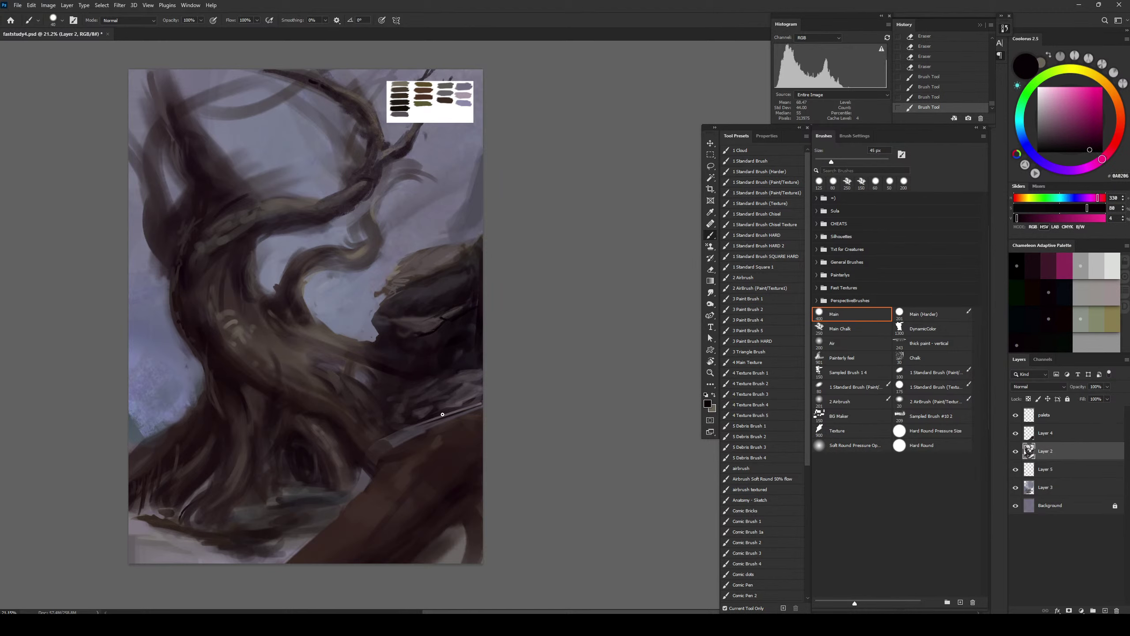
{"action": "key", "text": "bracketright"}
{"action": "mouse_move", "coordinate": [401, 459]}
{"action": "left_mouse_down"}
{"action": "mouse_move", "coordinate": [452, 422]}
{"action": "mouse_move", "coordinate": [419, 432]}
{"action": "mouse_move", "coordinate": [471, 415]}
{"action": "left_mouse_up"}
Cover the remaining pale gap at the arched root's outer end with sampled dark browns at 125 px
{"action": "key", "text": "bracketright"}
{"action": "key", "text": "bracketright"}
{"action": "key", "text": "bracketright"}
{"action": "key", "text": "bracketright"}
{"action": "key", "text": "bracketright"}
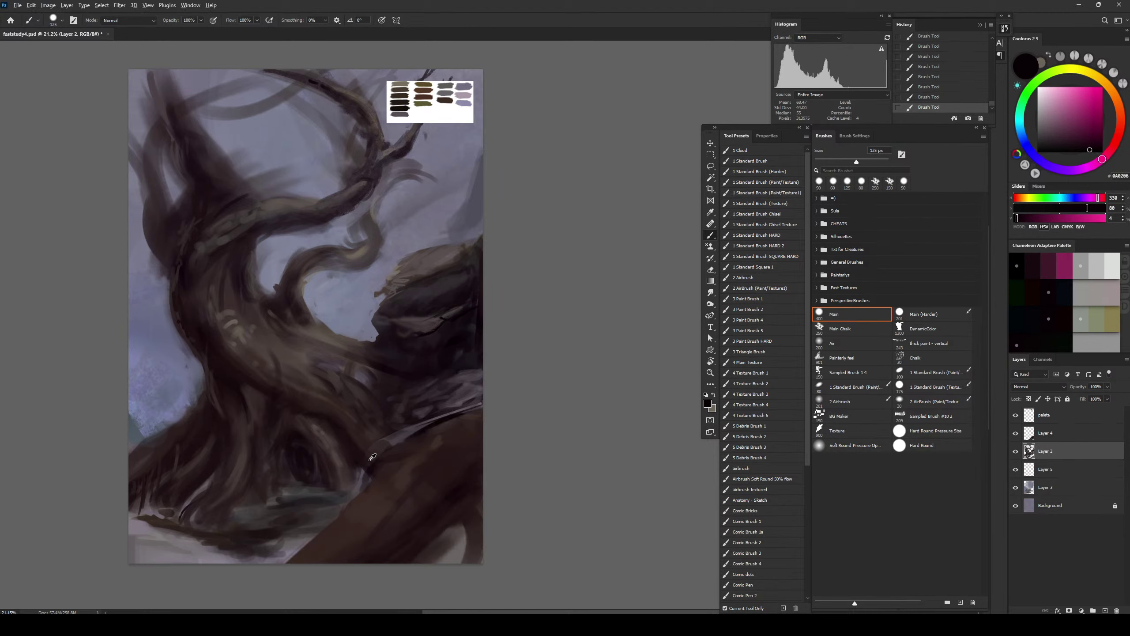
{"action": "left_click", "coordinate": [371, 459], "text": "alt"}
{"action": "left_click", "coordinate": [373, 437], "text": "alt"}
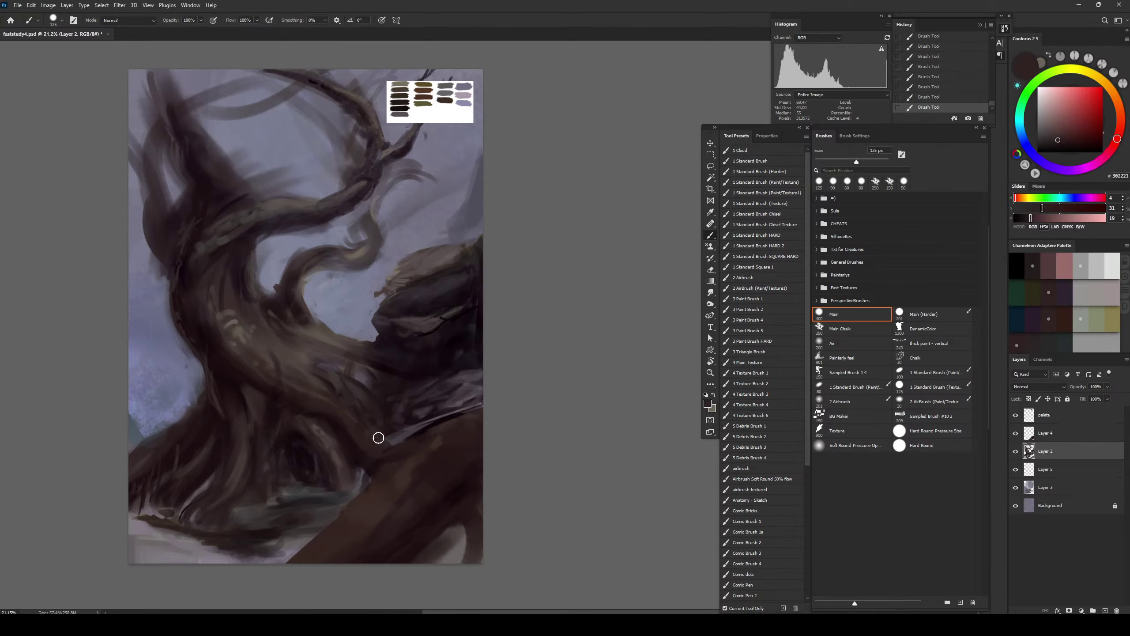
{"action": "left_click", "coordinate": [393, 429], "text": "alt"}
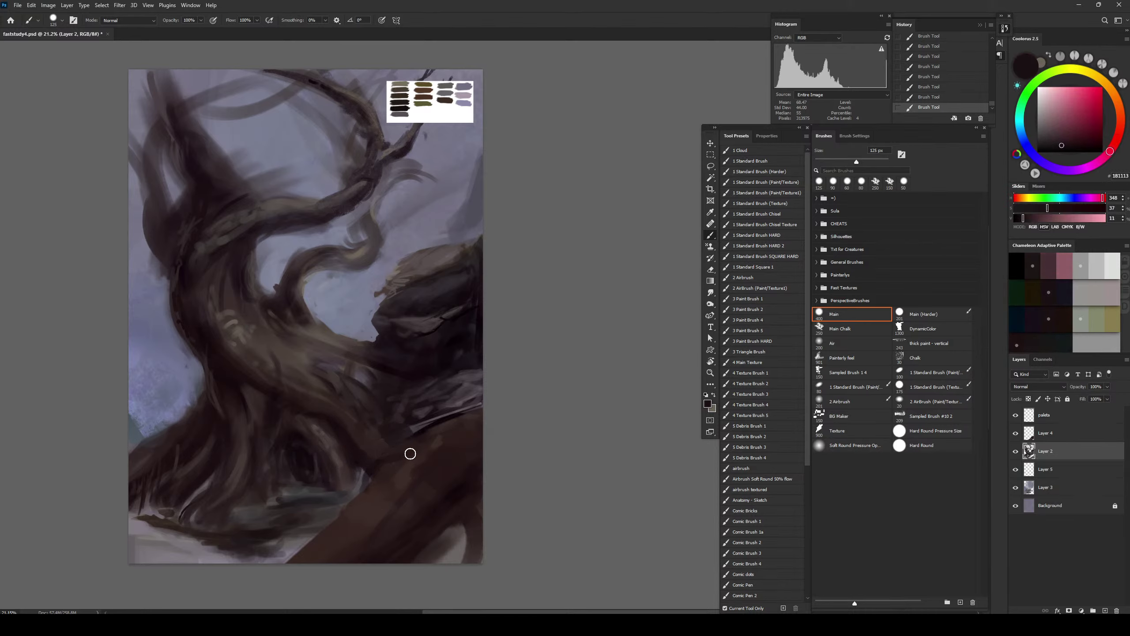
Sample the dark purple between the trunk and the rocks and deepen the nearby bark grooves with the brush around 70 px
{"action": "left_click", "coordinate": [414, 375], "text": "alt"}
{"action": "key", "text": "bracketleft"}
{"action": "key", "text": "bracketleft"}
{"action": "key", "text": "bracketleft"}
{"action": "key", "text": "bracketleft"}
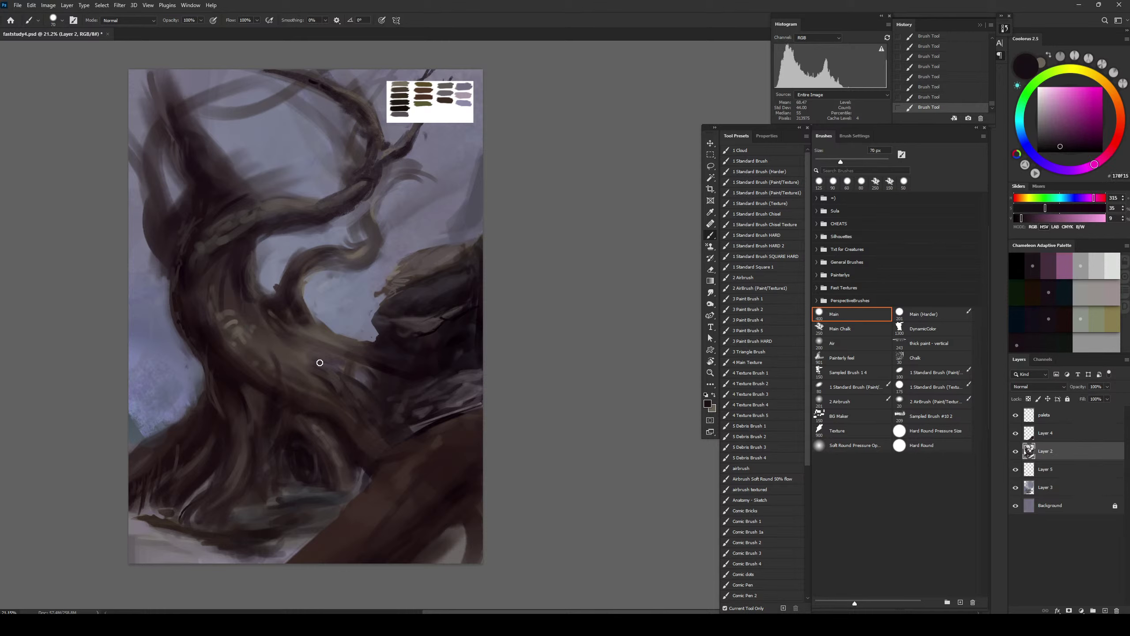
{"action": "key", "text": "bracketright"}
{"action": "key", "text": "bracketright"}
{"action": "key", "text": "bracketright"}
{"action": "key", "text": "bracketleft"}
{"action": "key", "text": "bracketleft"}
{"action": "key", "text": "bracketleft"}
{"action": "key", "text": "bracketleft"}
Sample a dark mauve below the rocks and paint it over the end of the large root at 175 px
{"action": "key", "text": "]"}
{"action": "key", "text": "]"}
{"action": "key", "text": "]"}
{"action": "key", "text": "]"}
{"action": "key", "text": "]"}
{"action": "key", "text": "]"}
{"action": "key", "text": "]"}
{"action": "left_click", "coordinate": [437, 419], "text": "alt"}
{"action": "key", "text": "]"}
{"action": "key", "text": "]"}
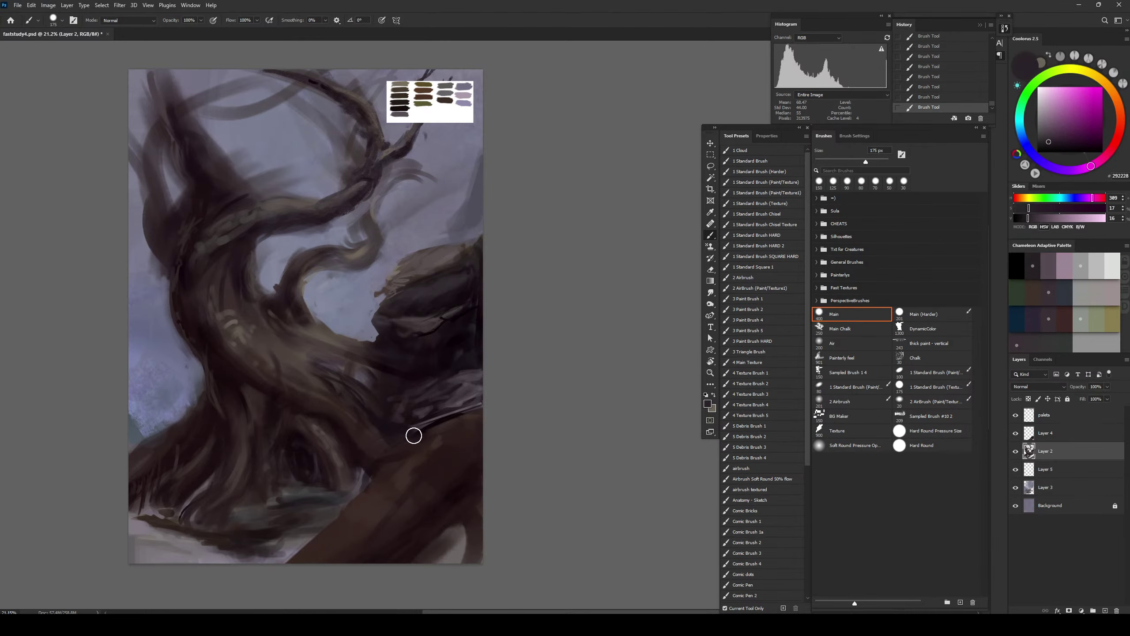
{"action": "mouse_move", "coordinate": [414, 434]}
{"action": "left_mouse_down"}
{"action": "mouse_move", "coordinate": [419, 418]}
{"action": "mouse_move", "coordinate": [409, 427]}
{"action": "left_mouse_up"}
Sample near-black beneath the rocks and darken the junction of the large root and the foreground slope at 175 px
{"action": "key", "text": "["}
{"action": "key", "text": "["}
{"action": "key", "text": "["}
{"action": "left_click", "coordinate": [439, 422], "text": "alt"}
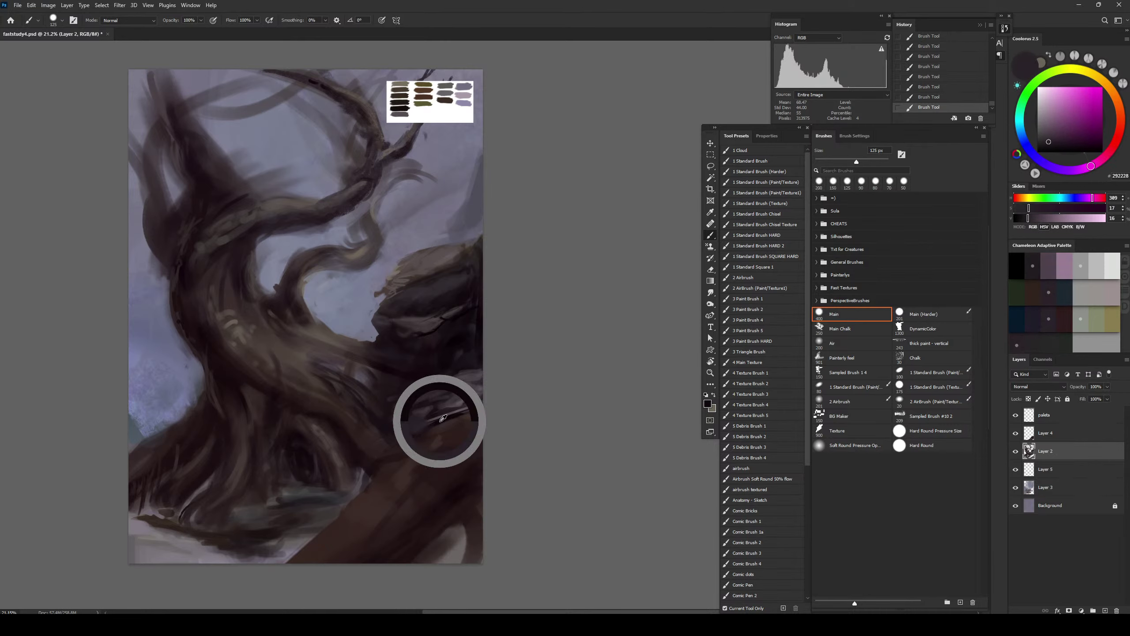
{"action": "key", "text": "]"}
{"action": "key", "text": "]"}
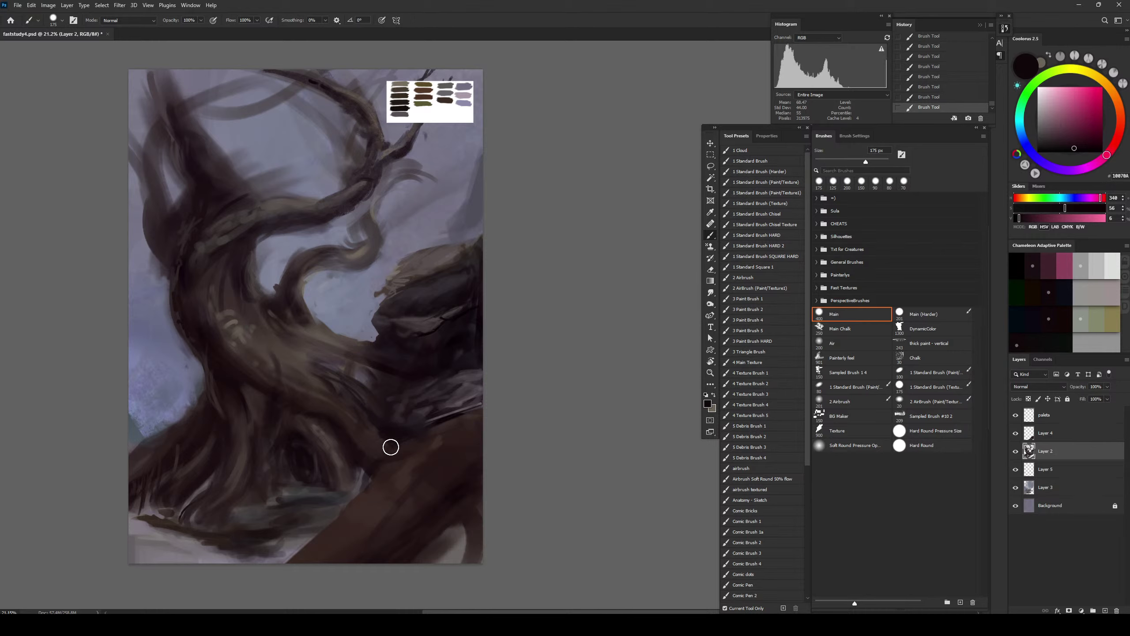
Paint dark bark creases on the trunk below the curling branch in near-black, varying the brush size up to 100 px
{"action": "key", "text": "["}
{"action": "key", "text": "["}
{"action": "key", "text": "["}
{"action": "key", "text": "["}
{"action": "key", "text": "["}
{"action": "key", "text": "["}
{"action": "key", "text": "["}
{"action": "key", "text": "["}
{"action": "key", "text": "["}
{"action": "key", "text": "bracketright"}
{"action": "key", "text": "bracketright"}
{"action": "key", "text": "bracketright"}
{"action": "key", "text": "bracketright"}
{"action": "key", "text": "bracketright"}
{"action": "key", "text": "bracketright"}
{"action": "key", "text": "bracketright"}
{"action": "key", "text": "bracketright"}
{"action": "left_click_drag", "start_coordinate": [310, 355], "coordinate": [316, 356]}
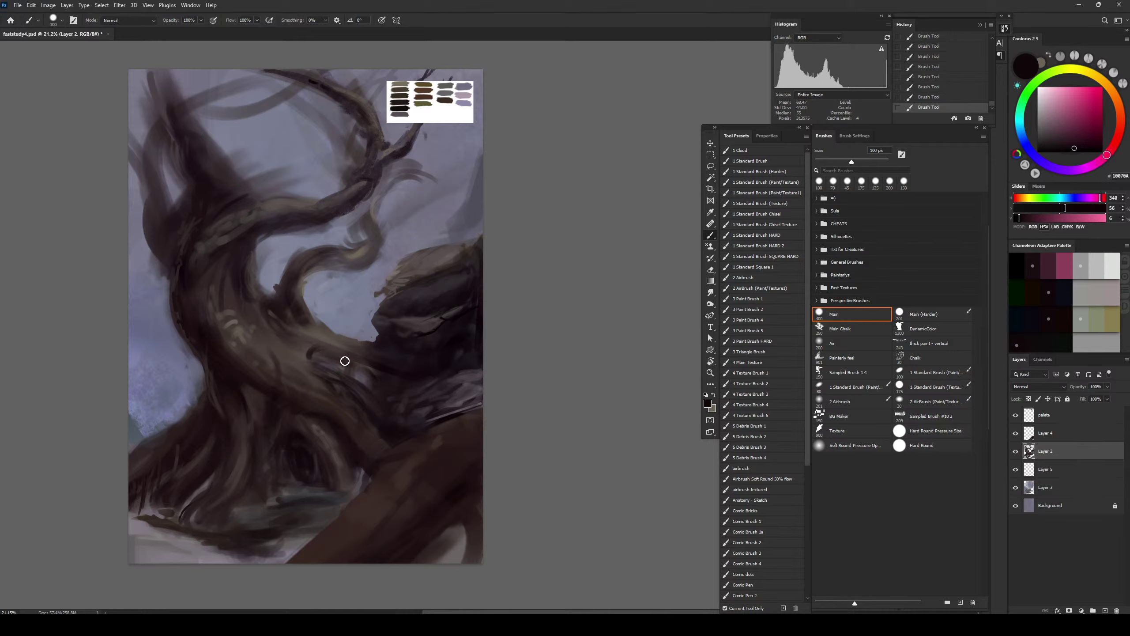
Darken the shadowed area beneath the rocks in near-black, enlarging the Main brush to 400 px
{"action": "key", "text": "bracketleft"}
{"action": "key", "text": "bracketleft"}
{"action": "key", "text": "bracketleft"}
{"action": "key", "text": "bracketleft"}
{"action": "key", "text": "bracketleft"}
{"action": "key", "text": "bracketleft"}
{"action": "key", "text": "bracketright"}
{"action": "key", "text": "bracketright"}
{"action": "key", "text": "bracketright"}
{"action": "key", "text": "bracketright"}
{"action": "key", "text": "bracketright"}
{"action": "key", "text": "bracketright"}
{"action": "key", "text": "bracketright"}
{"action": "key", "text": "bracketright"}
{"action": "key", "text": "bracketright"}
{"action": "key", "text": "bracketright"}
{"action": "key", "text": "bracketright"}
{"action": "key", "text": "bracketright"}
{"action": "left_click_drag", "start_coordinate": [403, 391], "coordinate": [468, 372]}
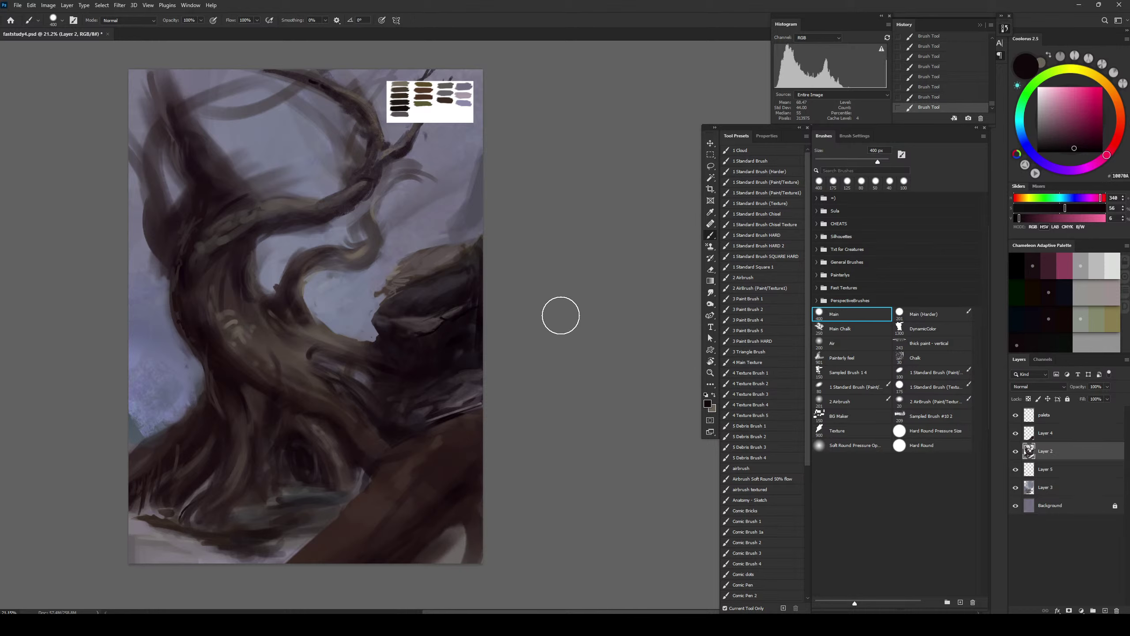
Trim the rocks' upper edge with a 125 px eraser and repaint it in sampled dark brown with Main Chalk at 45 px
{"action": "key", "text": "e"}
{"action": "mouse_move", "coordinate": [372, 298]}
{"action": "left_mouse_down"}
{"action": "mouse_move", "coordinate": [385, 281]}
{"action": "mouse_move", "coordinate": [374, 286]}
{"action": "left_mouse_up"}
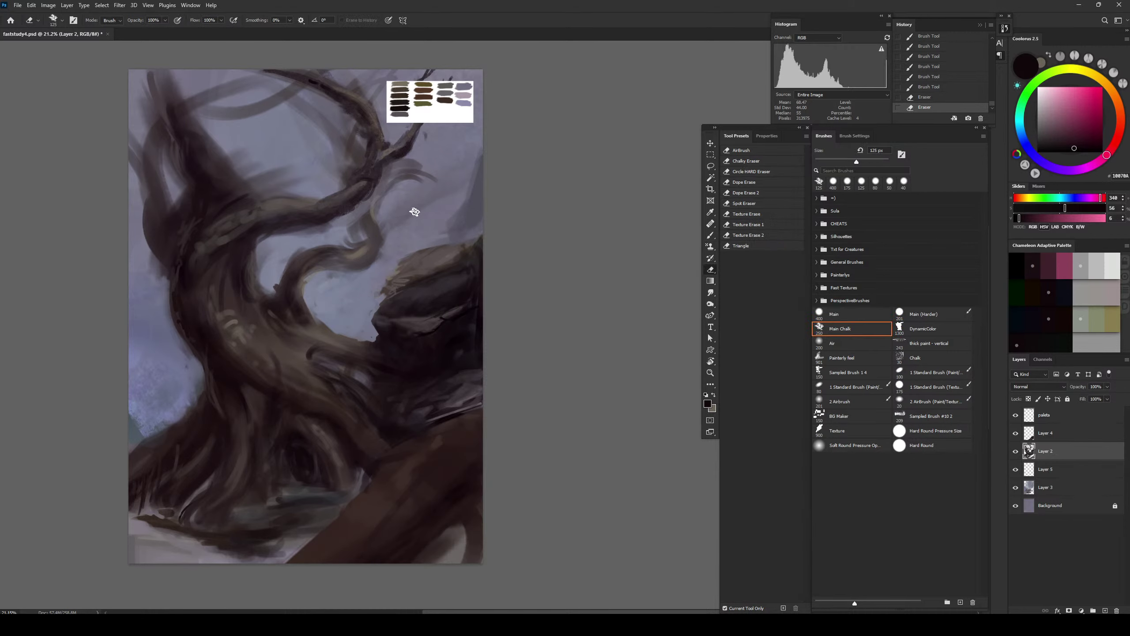
{"action": "key", "text": "b"}
{"action": "left_click", "coordinate": [435, 271], "text": "alt"}
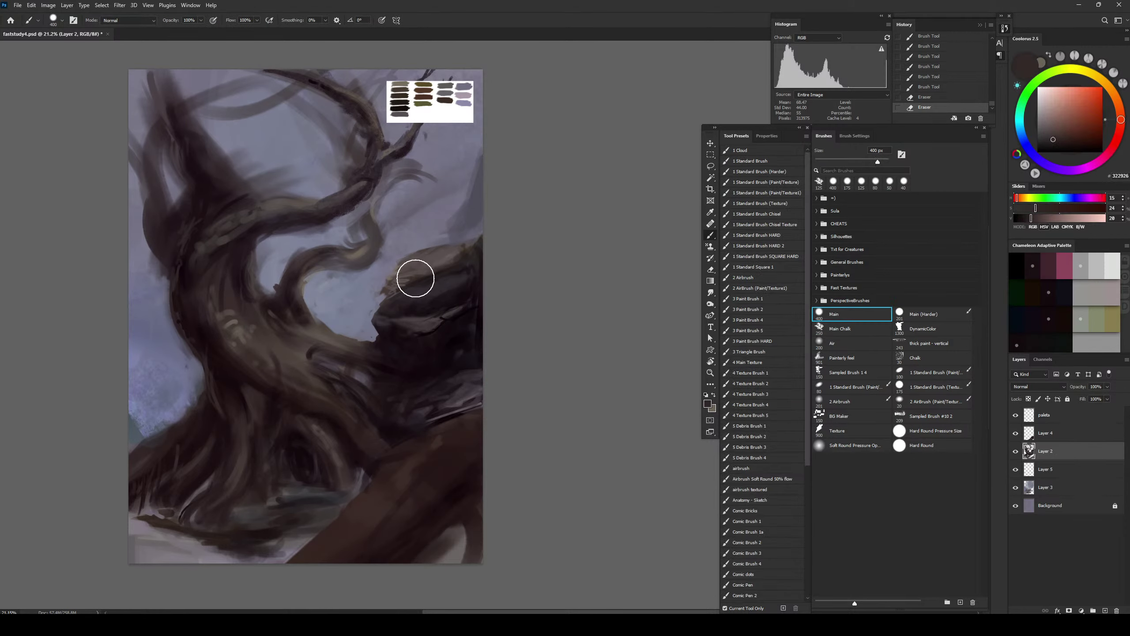
{"action": "left_click", "coordinate": [855, 333]}
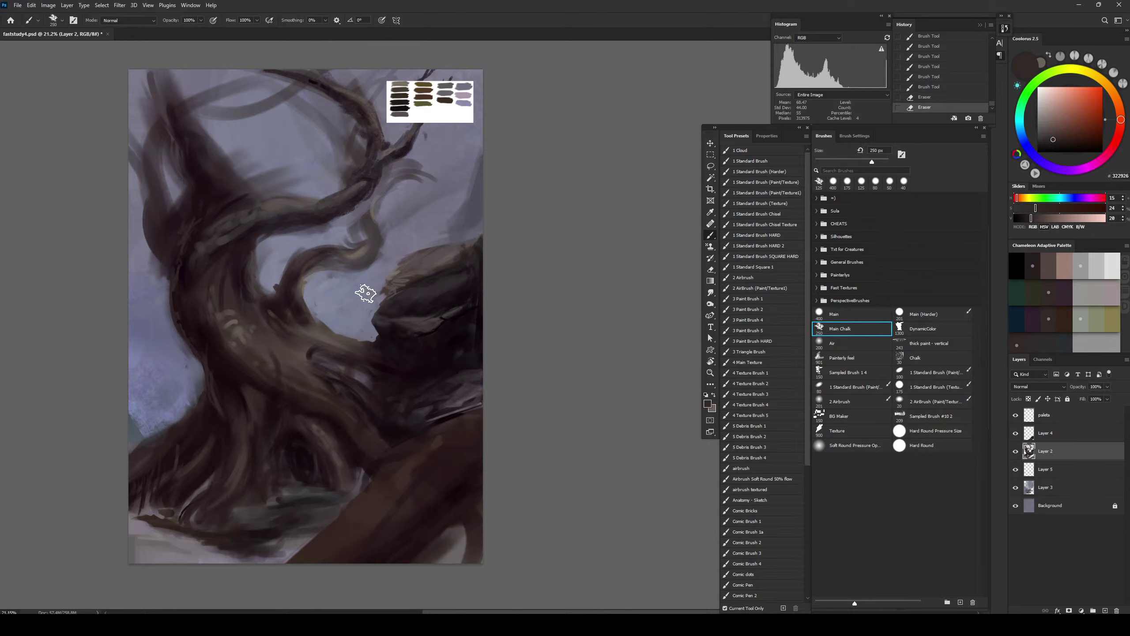
{"action": "key", "text": "bracketleft"}
{"action": "key", "text": "bracketleft"}
{"action": "key", "text": "bracketleft"}
{"action": "key", "text": "bracketleft"}
{"action": "key", "text": "bracketleft"}
{"action": "key", "text": "bracketleft"}
{"action": "key", "text": "bracketleft"}
{"action": "key", "text": "bracketleft"}
{"action": "key", "text": "bracketleft"}
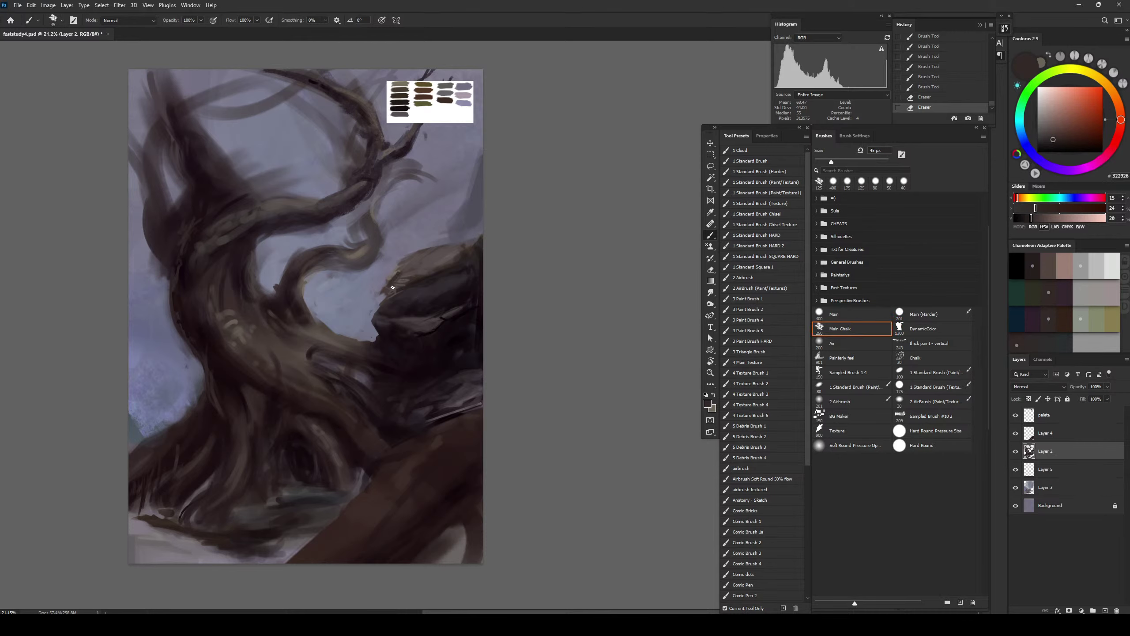
{"action": "left_click_drag", "start_coordinate": [393, 288], "coordinate": [389, 288]}
Sample gray-brown tones from the rocks and chisel their jagged tip with the Main Chalk brush at 35 px
{"action": "left_click", "coordinate": [386, 293], "text": "alt"}
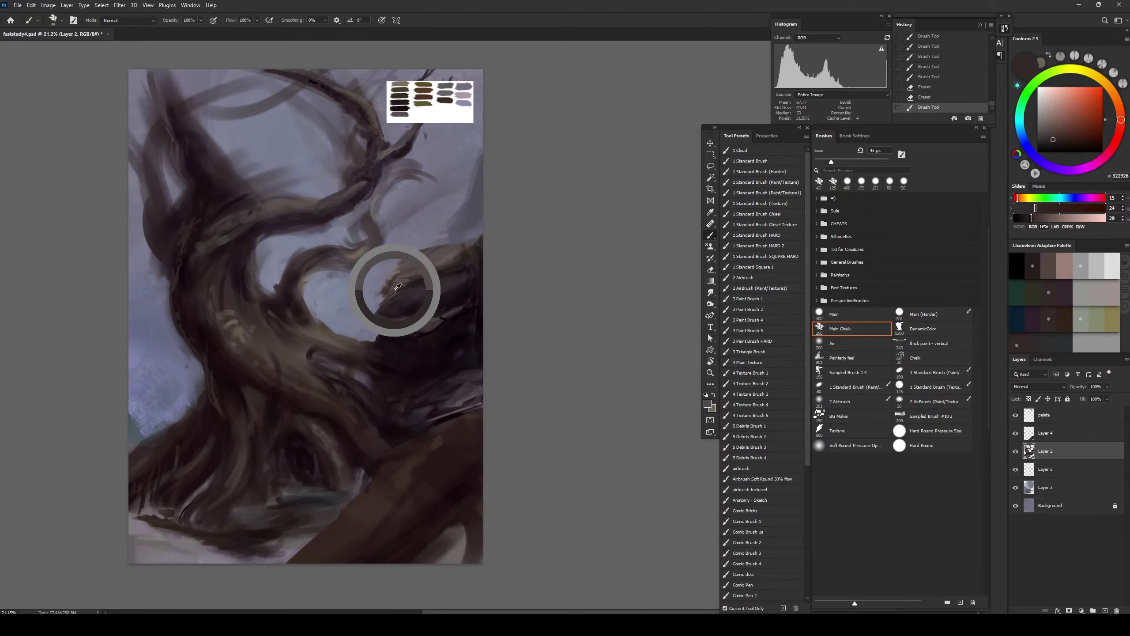
{"action": "key", "text": "bracketleft"}
{"action": "left_click", "coordinate": [393, 286]}
{"action": "left_click", "coordinate": [389, 288], "text": "alt"}
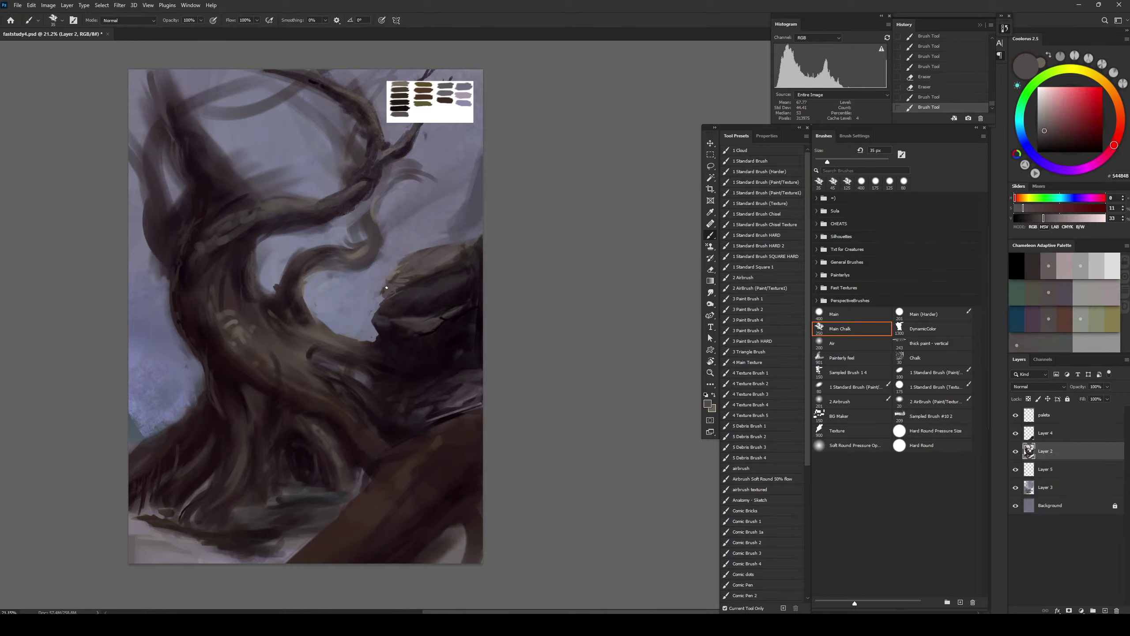
{"action": "left_click", "coordinate": [402, 264]}
{"action": "left_click", "coordinate": [403, 261], "text": "alt"}
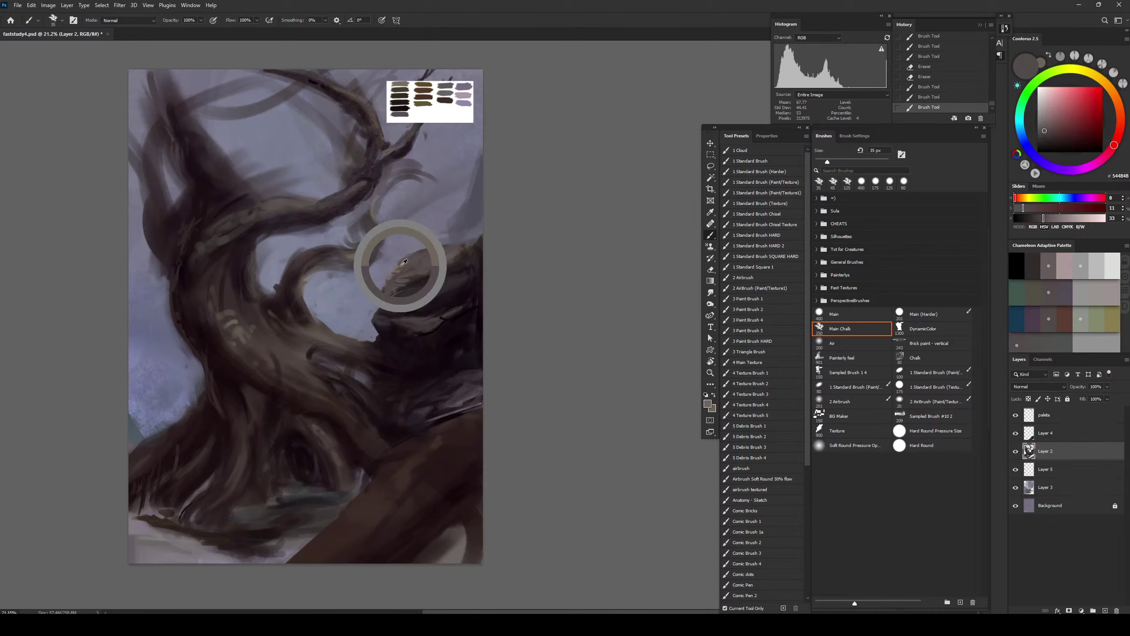
Sample olive from the palette, dab moss along the rocks' upper tip around 50 px and save the file
{"action": "left_click", "coordinate": [426, 83], "text": "alt"}
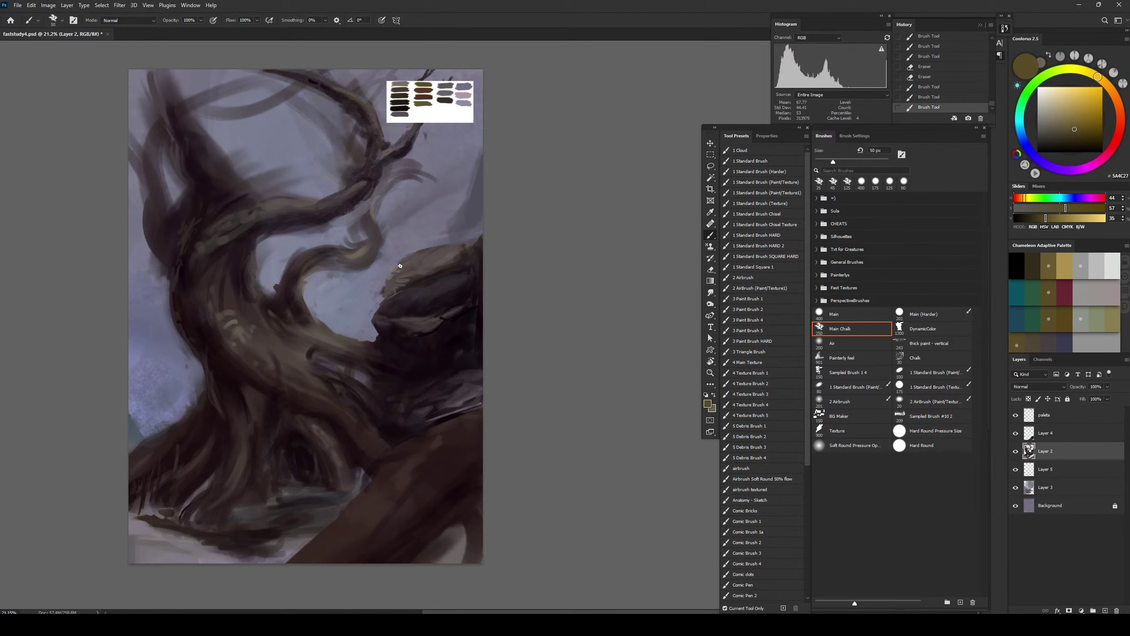
{"action": "left_click_drag", "start_coordinate": [400, 264], "coordinate": [401, 267]}
{"action": "mouse_move", "coordinate": [395, 268]}
{"action": "left_mouse_down"}
{"action": "mouse_move", "coordinate": [384, 290]}
{"action": "mouse_move", "coordinate": [407, 285]}
{"action": "left_mouse_up"}
{"action": "key", "text": "bracketleft"}
{"action": "key", "text": "bracketleft"}
{"action": "key", "text": "bracketright"}
{"action": "key", "text": "bracketright"}
{"action": "key", "text": "bracketright"}
{"action": "key", "text": "ctrl+s"}
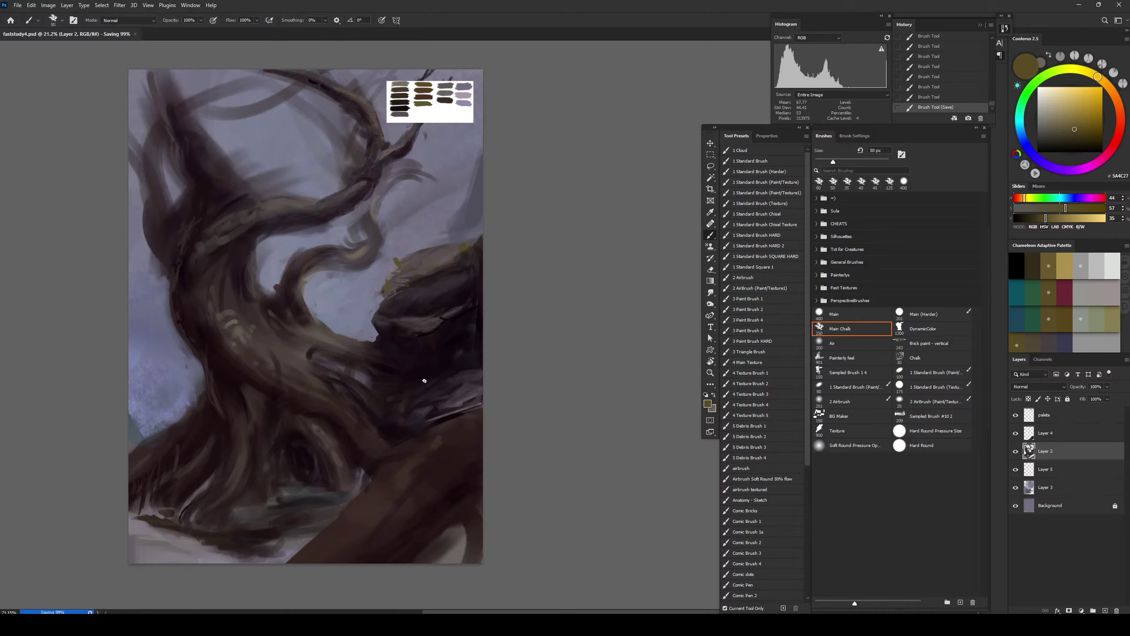
On Layer 2, sample dark purple beside the large root and paint grooves into the lower trunk above the hollow
{"action": "left_click", "coordinate": [1054, 441]}
{"action": "left_click", "coordinate": [1024, 453]}
{"action": "left_click", "coordinate": [380, 423], "text": "alt"}
{"action": "key", "text": "bracketright"}
{"action": "key", "text": "bracketright"}
{"action": "key", "text": "bracketright"}
{"action": "key", "text": "bracketright"}
{"action": "key", "text": "bracketright"}
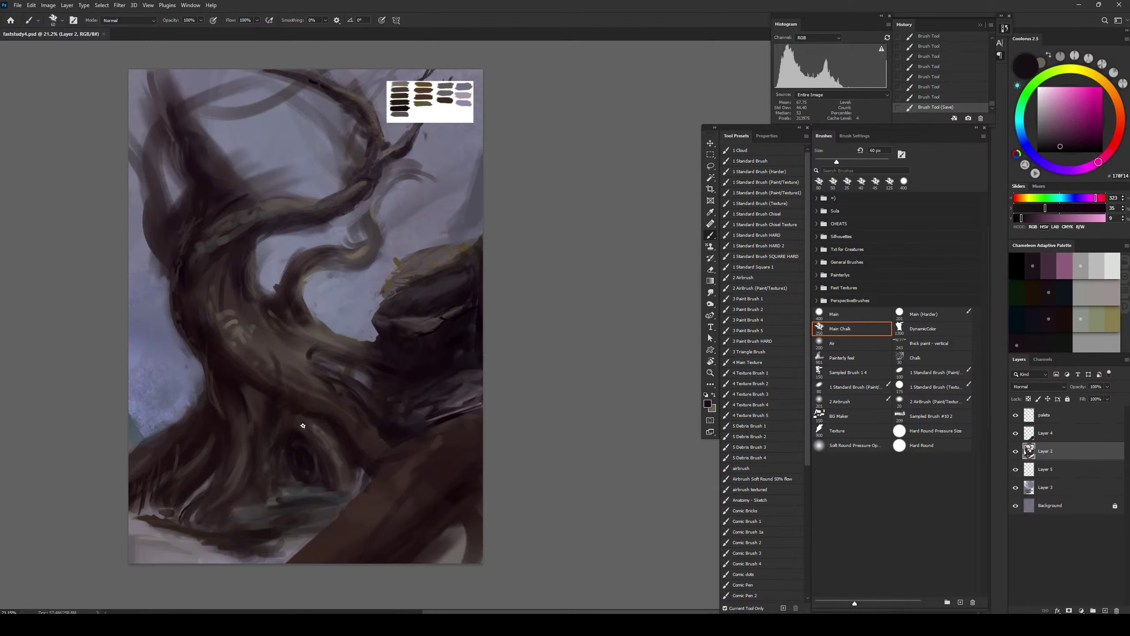
{"action": "key", "text": "bracketleft"}
{"action": "key", "text": "bracketleft"}
{"action": "key", "text": "bracketleft"}
{"action": "left_click_drag", "start_coordinate": [239, 387], "coordinate": [259, 403]}
{"action": "left_click_drag", "start_coordinate": [243, 378], "coordinate": [262, 396]}
{"action": "mouse_move", "coordinate": [273, 394]}
{"action": "left_mouse_down"}
{"action": "mouse_move", "coordinate": [296, 412]}
{"action": "mouse_move", "coordinate": [272, 384]}
{"action": "mouse_move", "coordinate": [330, 438]}
{"action": "left_mouse_up"}
Sample dark browns around the large root and build up its bark strokes with the chalk brush at 70 to 100 px
{"action": "left_click", "coordinate": [320, 399], "text": "alt"}
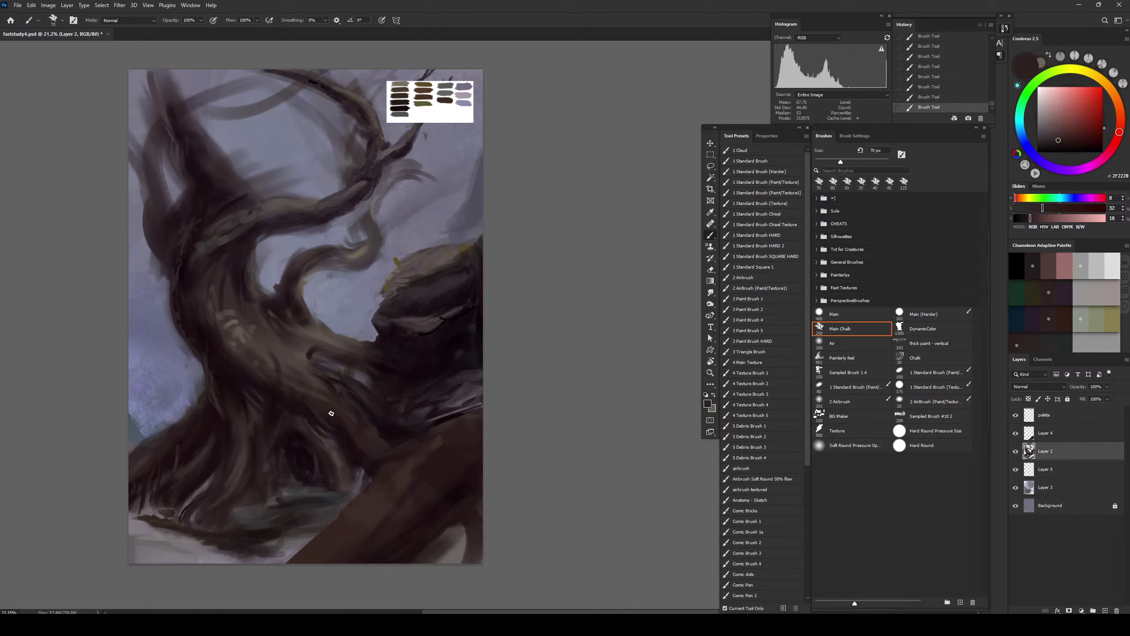
{"action": "key", "text": "bracketright"}
{"action": "key", "text": "bracketright"}
{"action": "key", "text": "bracketright"}
{"action": "left_click", "coordinate": [366, 459], "text": "alt"}
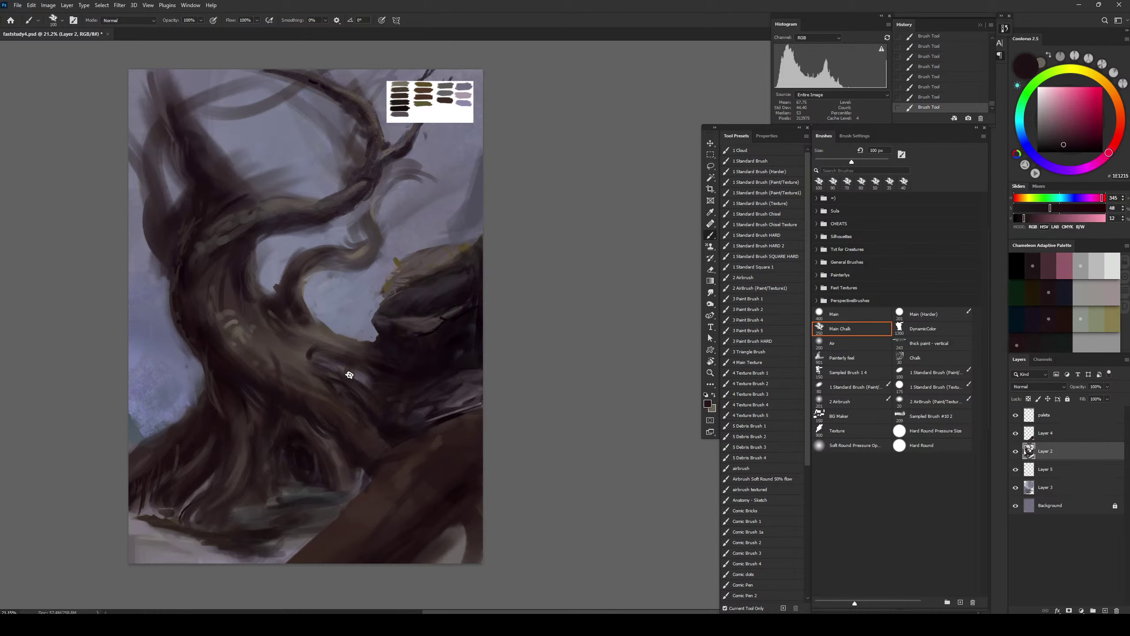
Sample gray-brown from the lower trunk and stroke lighter bark ridges down toward the large root, starting at 60 px
{"action": "left_click", "coordinate": [314, 371], "text": "alt"}
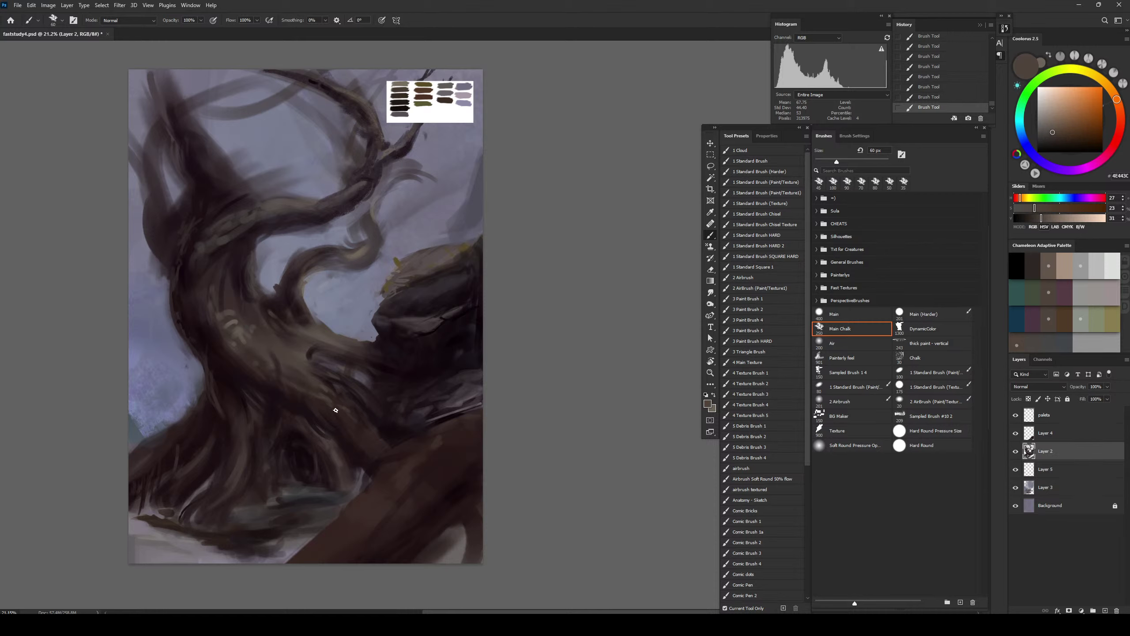
{"action": "key", "text": "bracketright"}
{"action": "key", "text": "bracketright"}
{"action": "key", "text": "bracketright"}
Sample browns from the lower trunk and paint bark strokes across its middle below the curling branch at 70 px
{"action": "left_click", "coordinate": [338, 381], "text": "alt"}
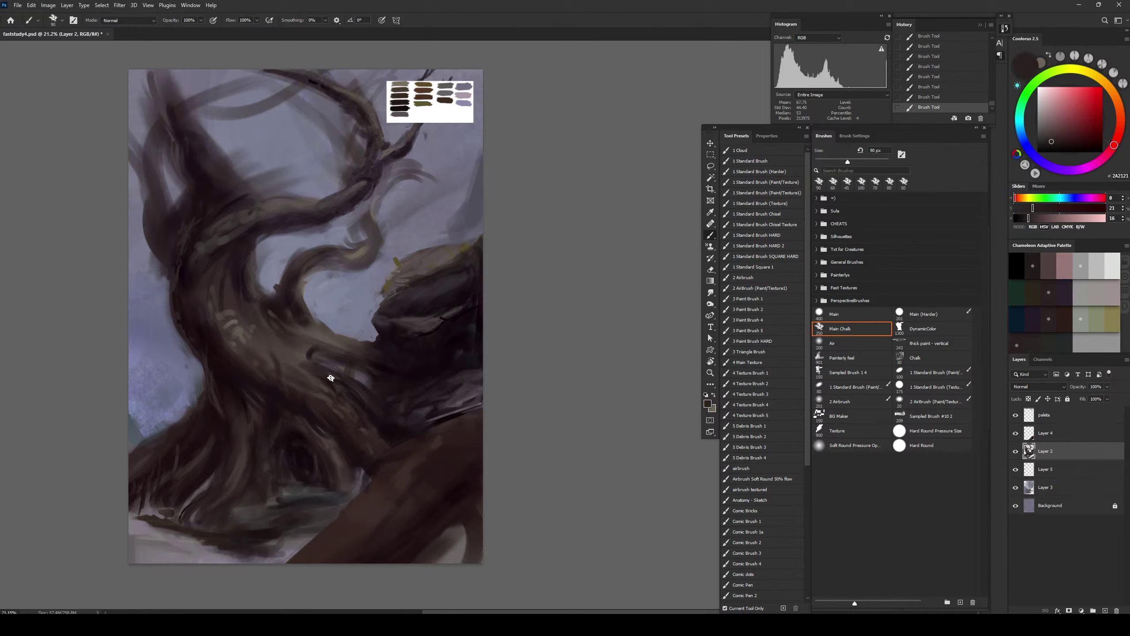
{"action": "left_click", "coordinate": [317, 364], "text": "alt"}
{"action": "key", "text": "bracketleft"}
{"action": "key", "text": "bracketleft"}
{"action": "left_click_drag", "start_coordinate": [265, 316], "coordinate": [317, 355]}
Sample warm gray from the palette and dab bark highlights on the trunk just below the curling branch, up to 70 px
{"action": "left_click", "coordinate": [364, 248], "text": "alt"}
{"action": "left_click", "coordinate": [402, 80], "text": "alt"}
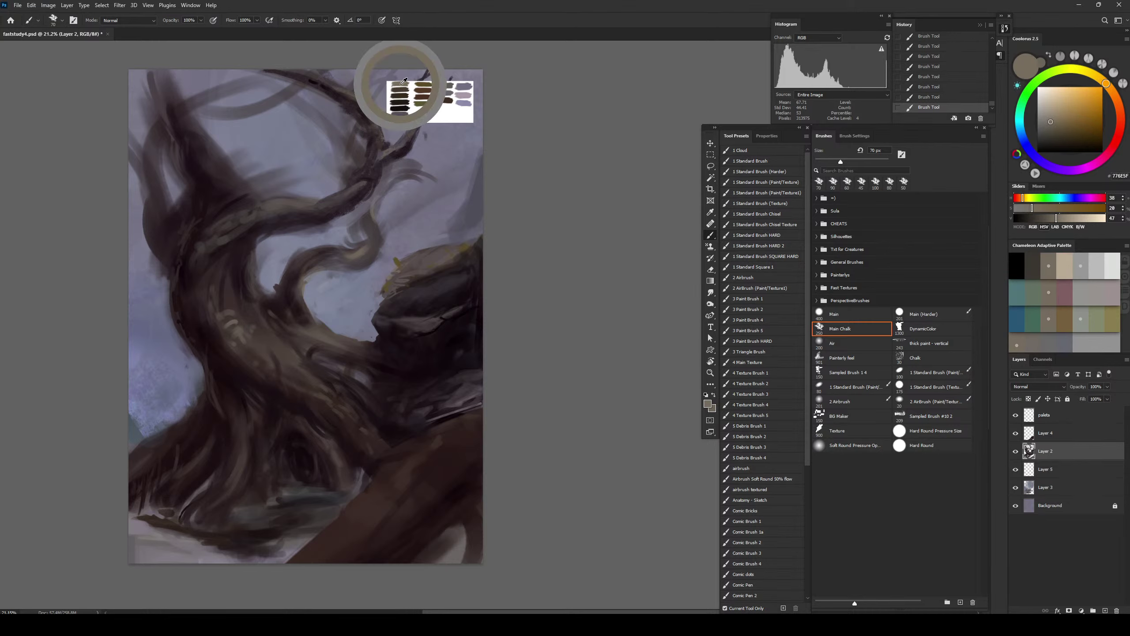
{"action": "key", "text": "bracketleft"}
{"action": "key", "text": "bracketleft"}
{"action": "key", "text": "ctrl+z"}
{"action": "left_click_drag", "start_coordinate": [313, 341], "coordinate": [292, 342]}
{"action": "key", "text": "bracketright"}
{"action": "key", "text": "bracketright"}
{"action": "key", "text": "bracketright"}
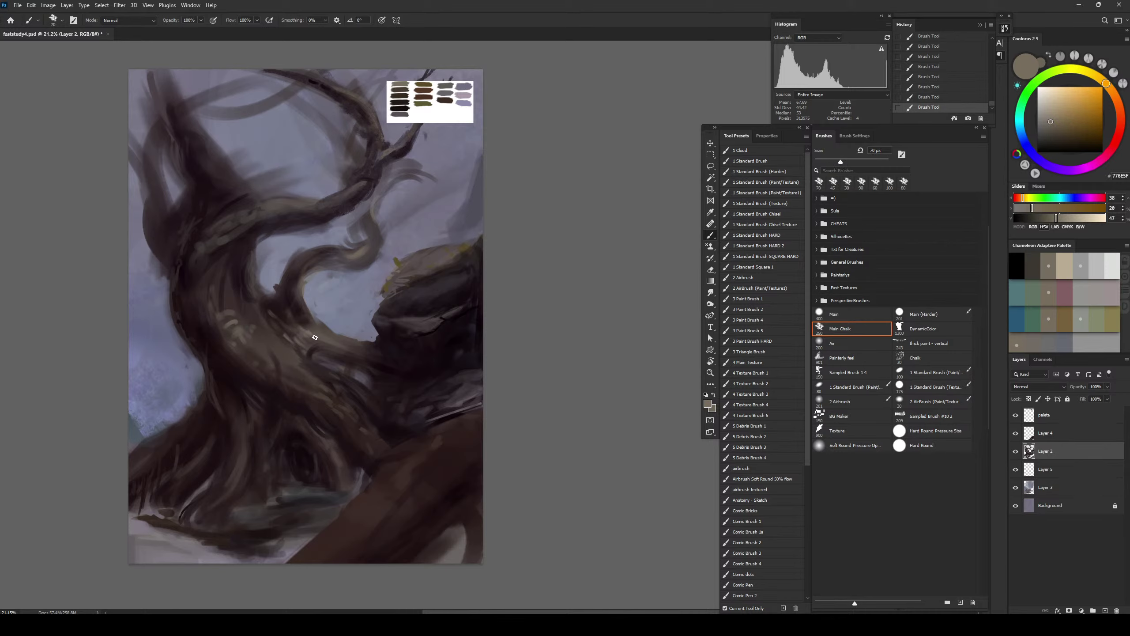
Extend the warm gray bark highlights across the middle of the trunk with the chalk brush up to 90 px
{"action": "key", "text": "bracketright"}
{"action": "key", "text": "bracketright"}
{"action": "key", "text": "bracketright"}
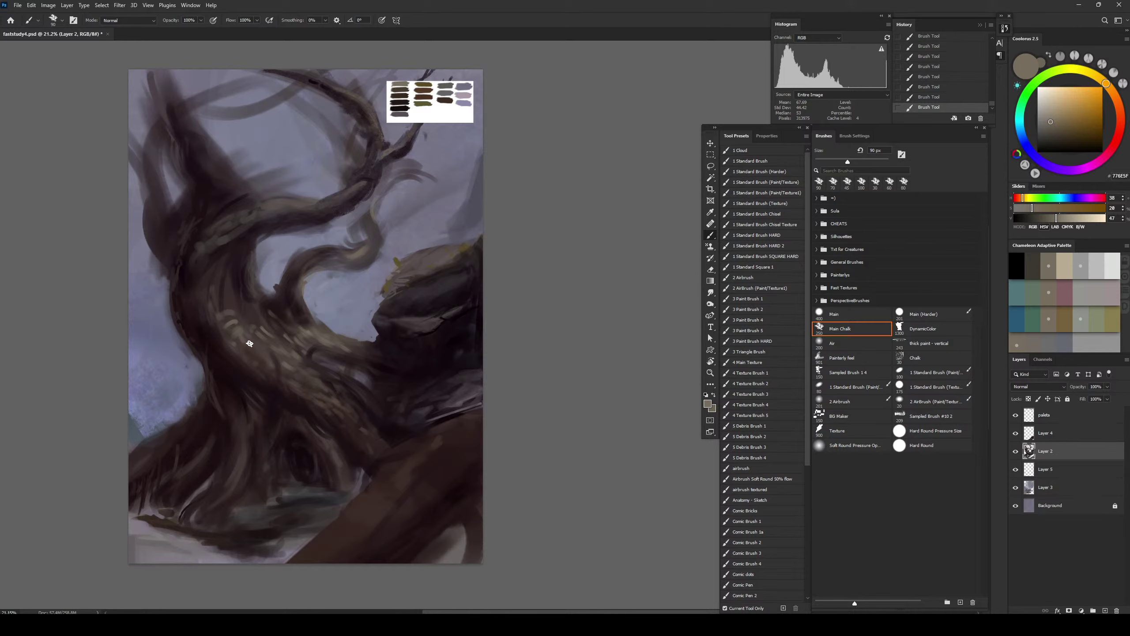
Sample dark purple at the base of the curling branch and break up the mid-trunk highlights with it at 60 px
{"action": "key", "text": "bracketleft"}
{"action": "key", "text": "bracketleft"}
{"action": "key", "text": "bracketleft"}
{"action": "left_click", "coordinate": [273, 305], "text": "alt"}
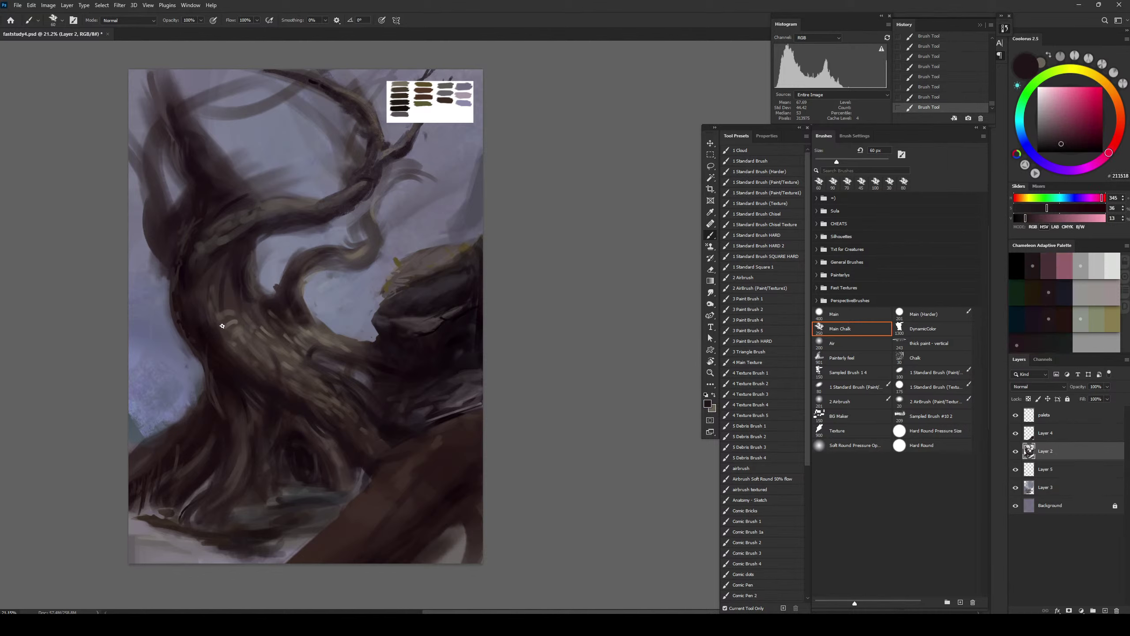
{"action": "left_click_drag", "start_coordinate": [233, 311], "coordinate": [226, 326]}
Sample dark and gray bark tones and define the crook and top edge where the large branch leaves the upper trunk
{"action": "left_click", "coordinate": [232, 290], "text": "alt"}
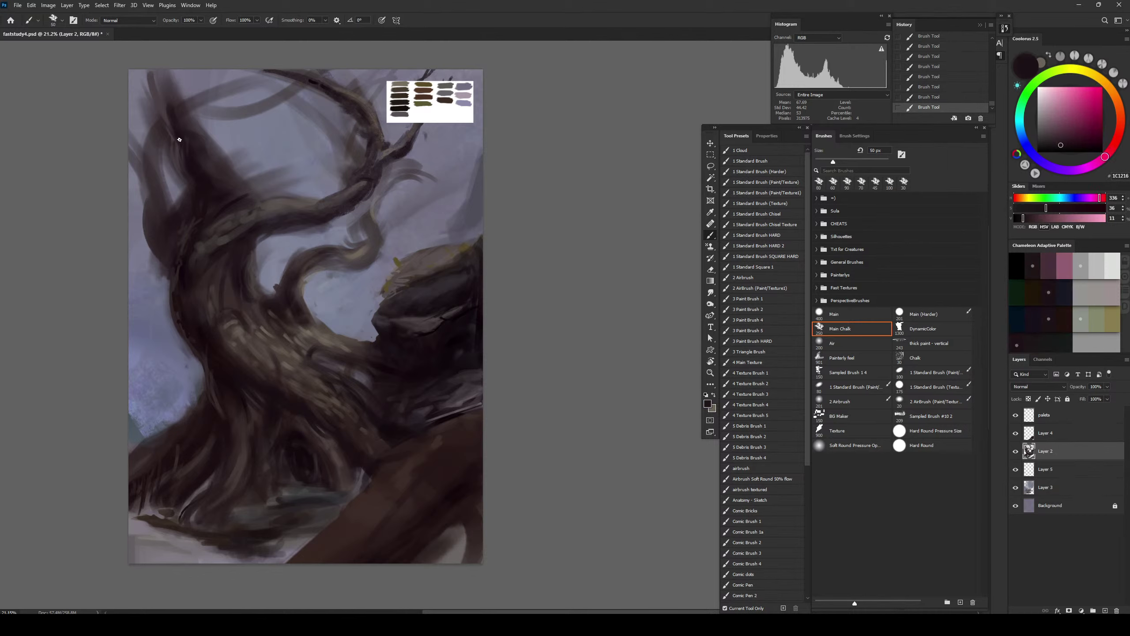
{"action": "left_click", "coordinate": [228, 204], "text": "alt"}
{"action": "left_click", "coordinate": [307, 203], "text": "alt"}
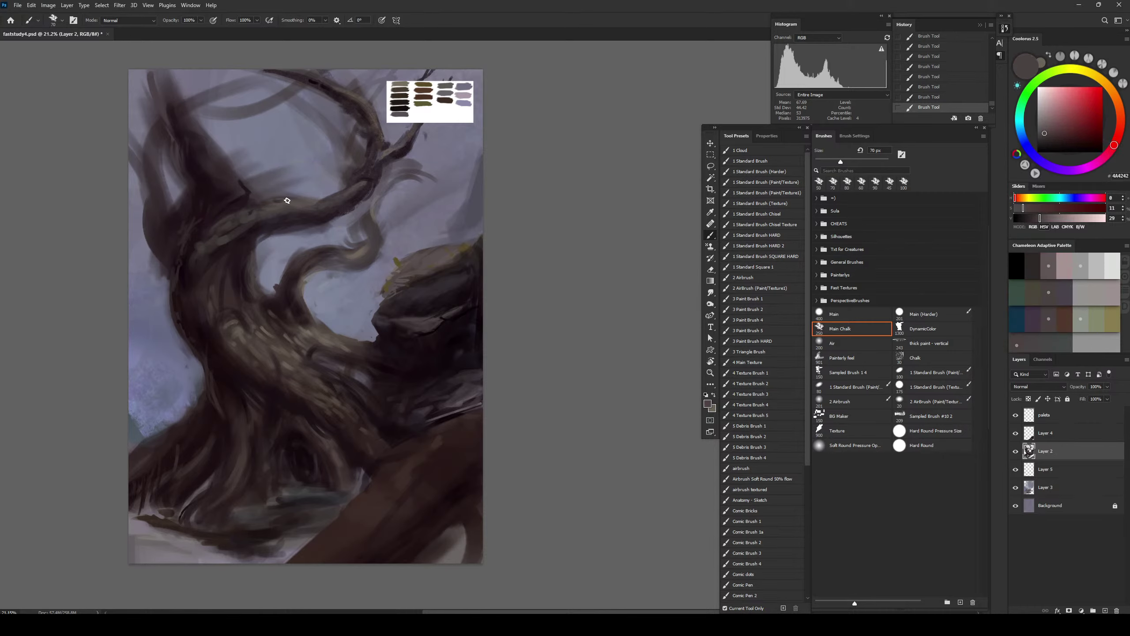
{"action": "key", "text": "bracketright"}
{"action": "key", "text": "bracketright"}
{"action": "key", "text": "bracketright"}
Sample near-black from the arching upper branch and redraw its inner edge with the chalk brush at 50 px
{"action": "left_click", "coordinate": [362, 178], "text": "alt"}
{"action": "left_click_drag", "start_coordinate": [331, 106], "coordinate": [361, 139]}
{"action": "left_click", "coordinate": [334, 95], "text": "alt"}
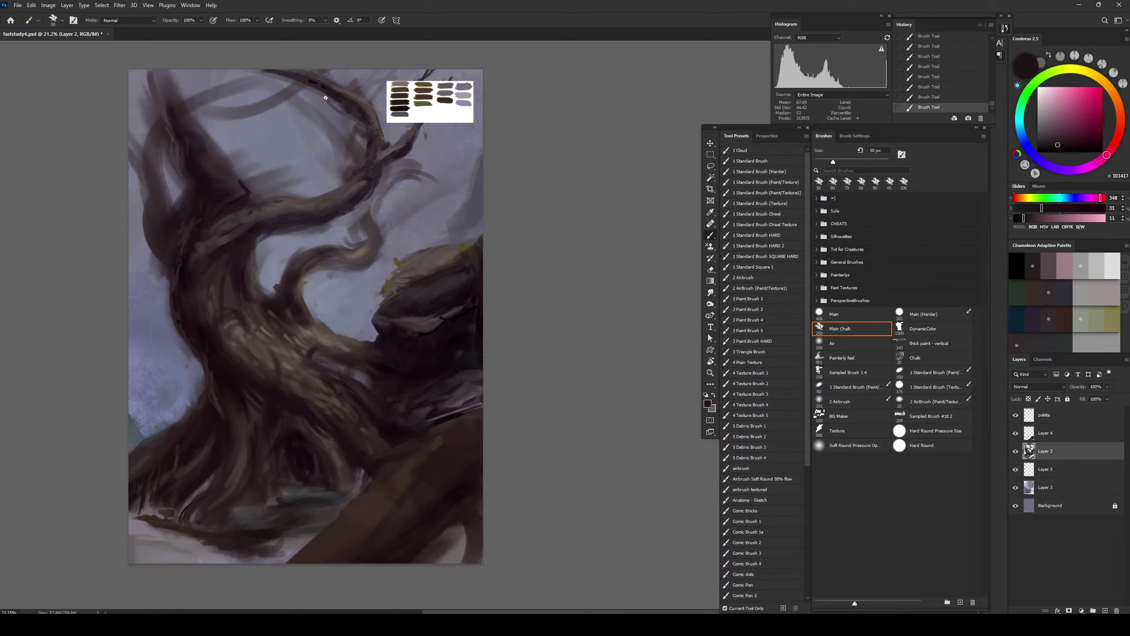
{"action": "left_click_drag", "start_coordinate": [326, 99], "coordinate": [360, 130]}
{"action": "key", "text": "ctrl+z"}
{"action": "mouse_move", "coordinate": [326, 95]}
{"action": "left_mouse_down"}
{"action": "mouse_move", "coordinate": [367, 143]}
{"action": "mouse_move", "coordinate": [357, 166]}
{"action": "left_mouse_up"}
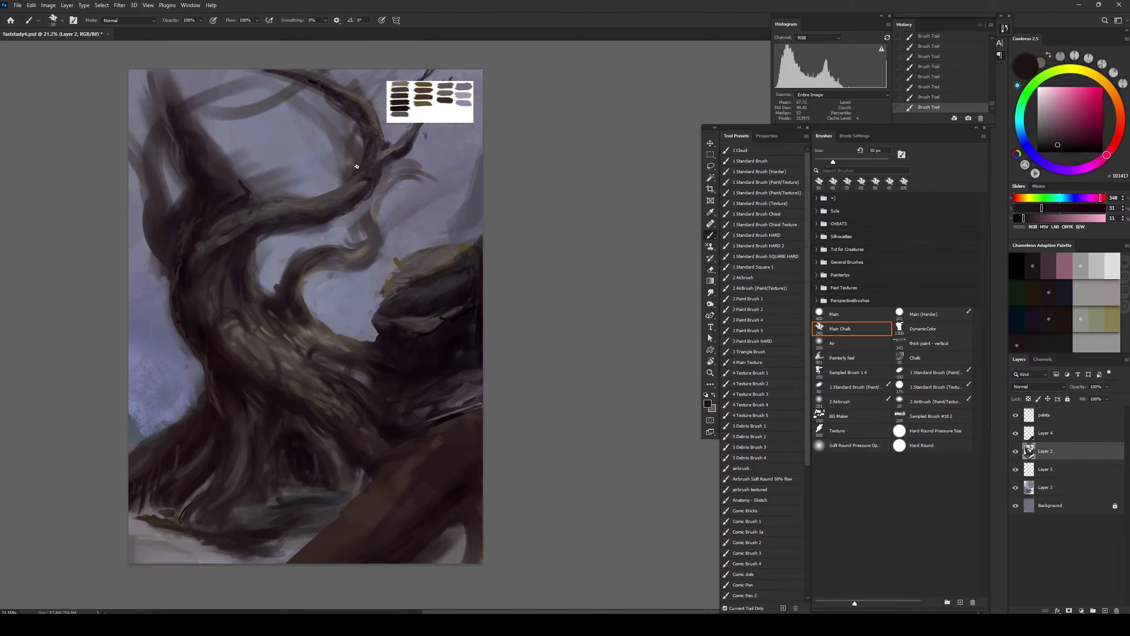
Reshape the upper end of the arching branch with near-black strokes, erasing the excess paint along the canvas's upper edge
{"action": "left_click_drag", "start_coordinate": [350, 233], "coordinate": [306, 261]}
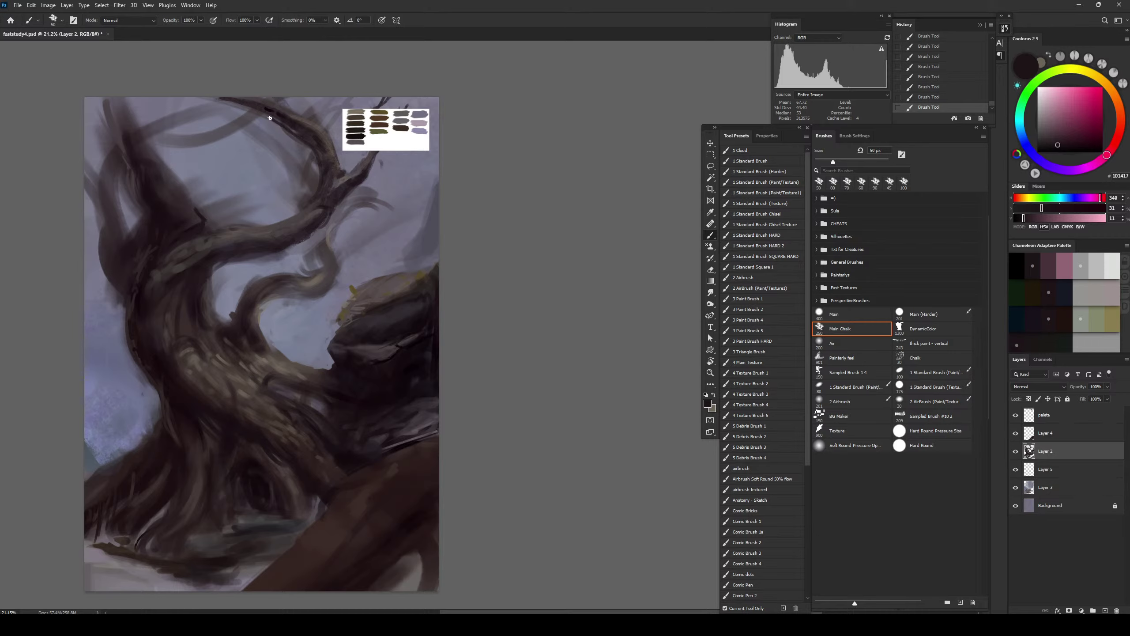
{"action": "left_click_drag", "start_coordinate": [267, 105], "coordinate": [287, 124]}
{"action": "key", "text": "e"}
{"action": "mouse_move", "coordinate": [227, 96]}
{"action": "left_mouse_down"}
{"action": "mouse_move", "coordinate": [246, 131]}
{"action": "mouse_move", "coordinate": [240, 93]}
{"action": "mouse_move", "coordinate": [241, 106]}
{"action": "mouse_move", "coordinate": [219, 88]}
{"action": "mouse_move", "coordinate": [253, 118]}
{"action": "mouse_move", "coordinate": [291, 126]}
{"action": "mouse_move", "coordinate": [247, 96]}
{"action": "left_mouse_up"}
{"action": "key", "text": "b"}
{"action": "mouse_move", "coordinate": [248, 103]}
{"action": "left_mouse_down"}
{"action": "mouse_move", "coordinate": [247, 93]}
{"action": "mouse_move", "coordinate": [266, 114]}
{"action": "left_mouse_up"}
{"action": "key", "text": "bracketright"}
{"action": "key", "text": "bracketright"}
{"action": "key", "text": "bracketright"}
{"action": "key", "text": "bracketright"}
{"action": "mouse_move", "coordinate": [268, 113]}
{"action": "left_mouse_down"}
{"action": "mouse_move", "coordinate": [308, 125]}
{"action": "mouse_move", "coordinate": [269, 103]}
{"action": "left_mouse_up"}
Sample gray from the arching branch and add fine lighter bark strokes with the chalk brush at 40 px
{"action": "left_click", "coordinate": [307, 123], "text": "alt"}
{"action": "key", "text": "bracketleft"}
{"action": "key", "text": "bracketleft"}
{"action": "key", "text": "bracketleft"}
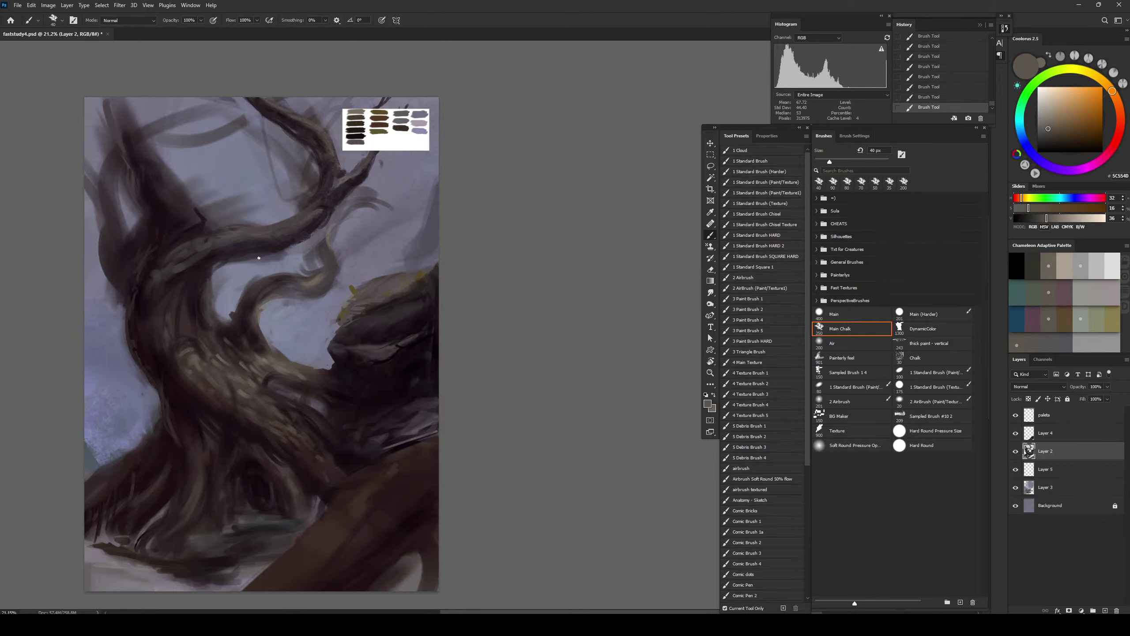
Sample dark purple from the upper trunk, sharpen its inner edge and draw a thin branch growing from it at 35 px
{"action": "left_click", "coordinate": [178, 196], "text": "alt"}
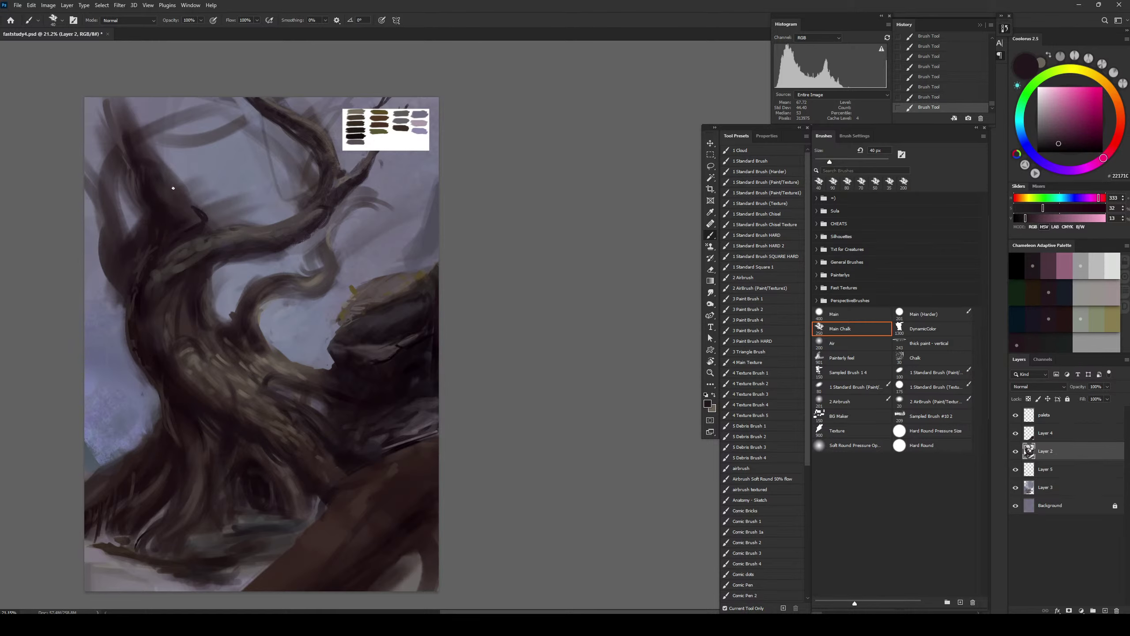
{"action": "key", "text": "bracketright"}
{"action": "mouse_move", "coordinate": [173, 179]}
{"action": "left_mouse_down"}
{"action": "mouse_move", "coordinate": [191, 211]}
{"action": "mouse_move", "coordinate": [170, 174]}
{"action": "left_mouse_up"}
{"action": "mouse_move", "coordinate": [164, 150]}
{"action": "left_mouse_down"}
{"action": "mouse_move", "coordinate": [200, 103]}
{"action": "mouse_move", "coordinate": [208, 142]}
{"action": "mouse_move", "coordinate": [180, 144]}
{"action": "left_mouse_up"}
{"action": "key", "text": "bracketleft"}
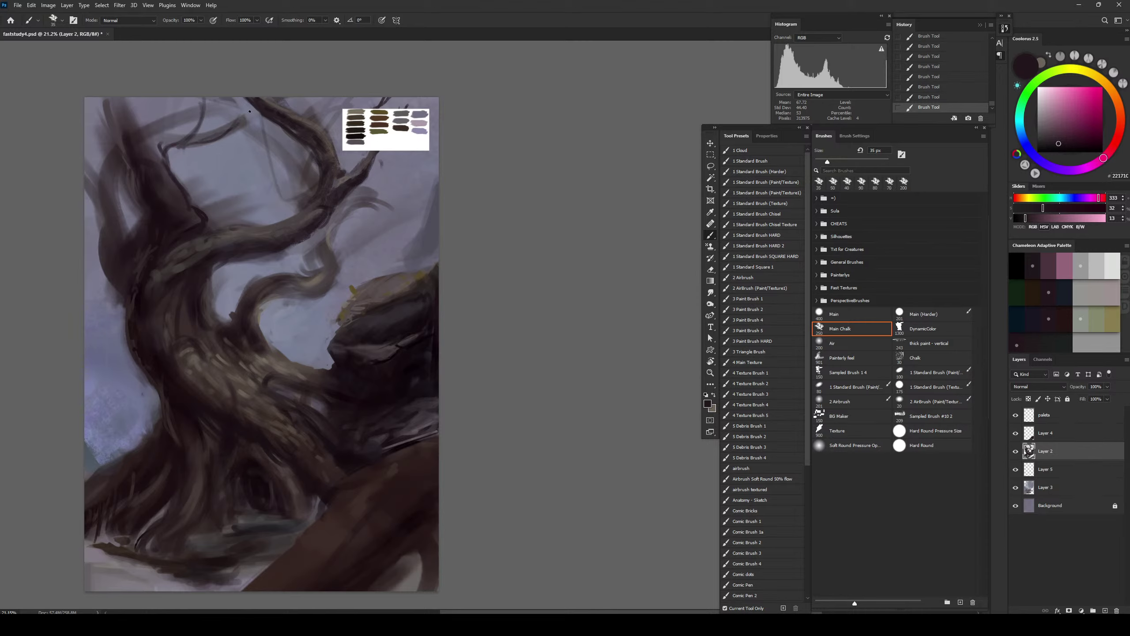
Thicken the thin branch with varied brush sizes and erase the excess paint above it with a 150 px eraser
{"action": "key", "text": "bracketright"}
{"action": "key", "text": "bracketright"}
{"action": "key", "text": "bracketright"}
{"action": "key", "text": "bracketright"}
{"action": "key", "text": "bracketright"}
{"action": "key", "text": "bracketleft"}
{"action": "key", "text": "bracketleft"}
{"action": "key", "text": "bracketleft"}
{"action": "key", "text": "bracketleft"}
{"action": "key", "text": "e"}
{"action": "left_click_drag", "start_coordinate": [192, 99], "coordinate": [175, 131]}
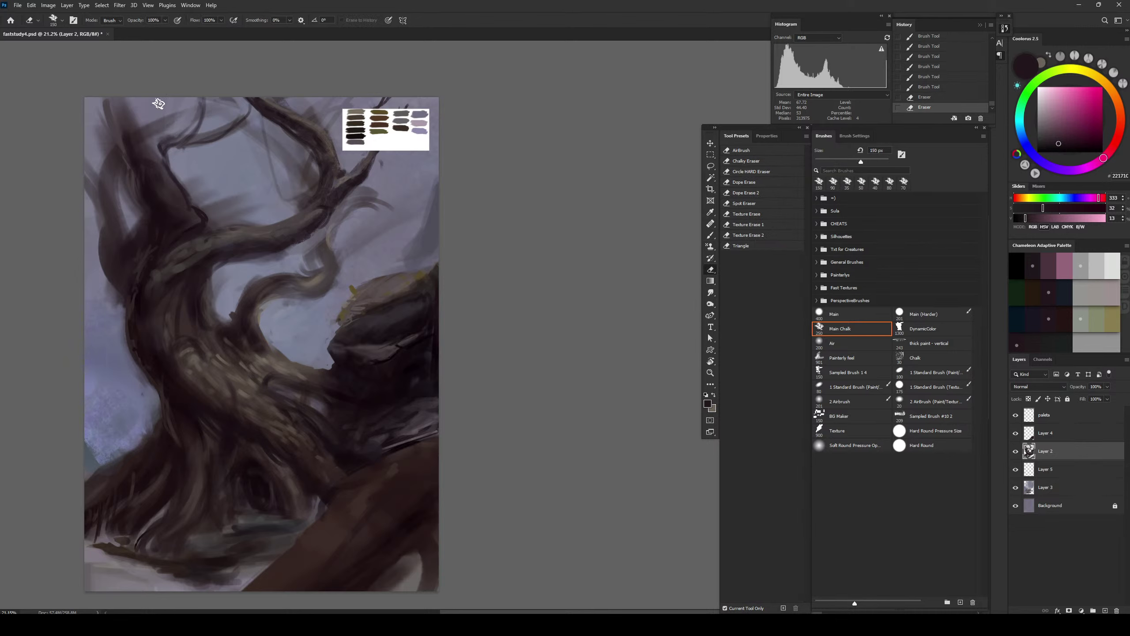
Sample dark purples from the thin branch's base and blend its joint with the upper trunk at up to 90 px
{"action": "key", "text": "b"}
{"action": "left_click", "coordinate": [167, 167], "text": "alt"}
{"action": "left_click", "coordinate": [165, 148], "text": "alt"}
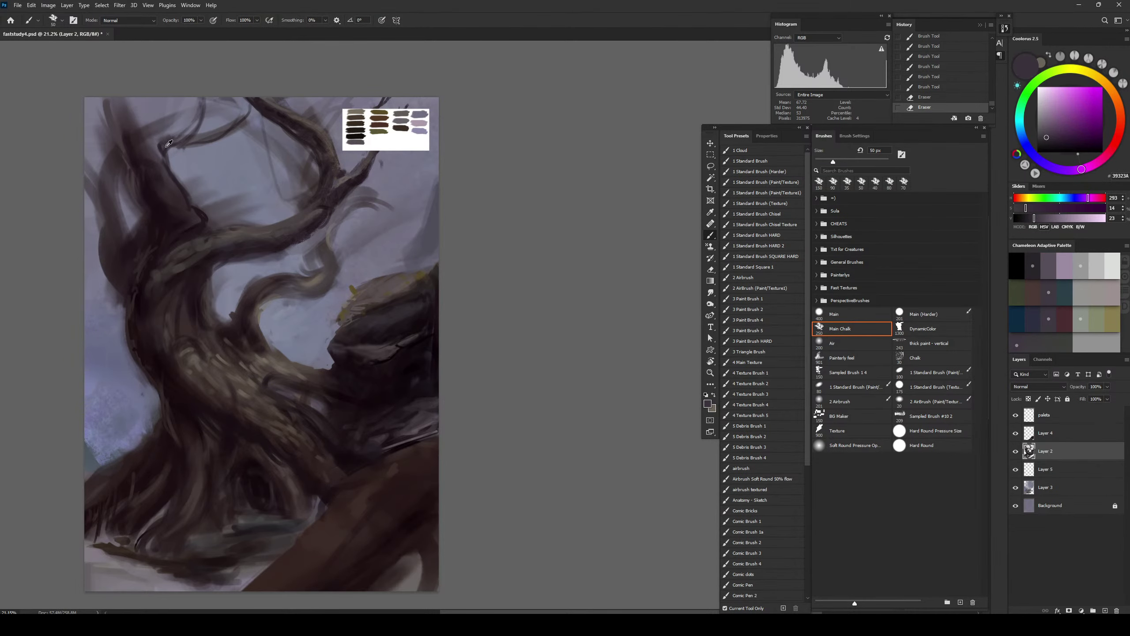
{"action": "left_click", "coordinate": [163, 147], "text": "alt"}
{"action": "key", "text": "bracketright"}
{"action": "key", "text": "bracketright"}
{"action": "key", "text": "bracketright"}
{"action": "key", "text": "bracketright"}
{"action": "mouse_move", "coordinate": [157, 142]}
{"action": "left_mouse_down"}
{"action": "mouse_move", "coordinate": [167, 165]}
{"action": "mouse_move", "coordinate": [159, 138]}
{"action": "left_mouse_up"}
{"action": "left_click_drag", "start_coordinate": [162, 139], "coordinate": [181, 127]}
{"action": "mouse_move", "coordinate": [176, 137]}
{"action": "left_mouse_down"}
{"action": "mouse_move", "coordinate": [202, 106]}
{"action": "mouse_move", "coordinate": [189, 138]}
{"action": "left_mouse_up"}
{"action": "key", "text": "bracketleft"}
{"action": "key", "text": "bracketleft"}
{"action": "key", "text": "bracketleft"}
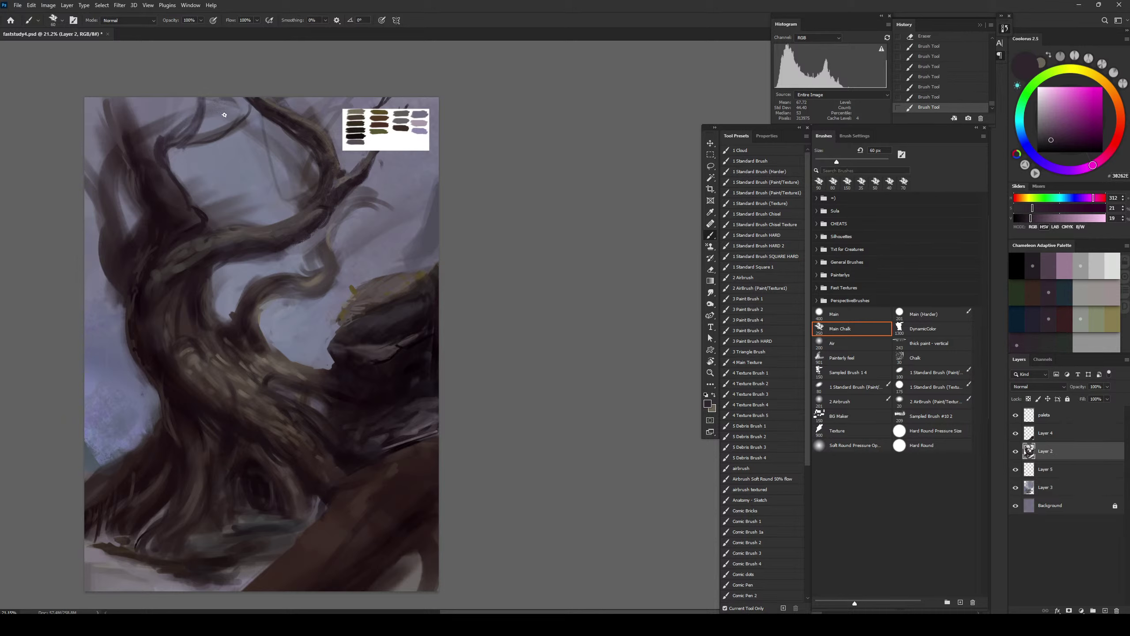
Sample muted purples from the thin branch and refine its underside and the upper trunk at 60 to 80 px
{"action": "left_click", "coordinate": [217, 135], "text": "alt"}
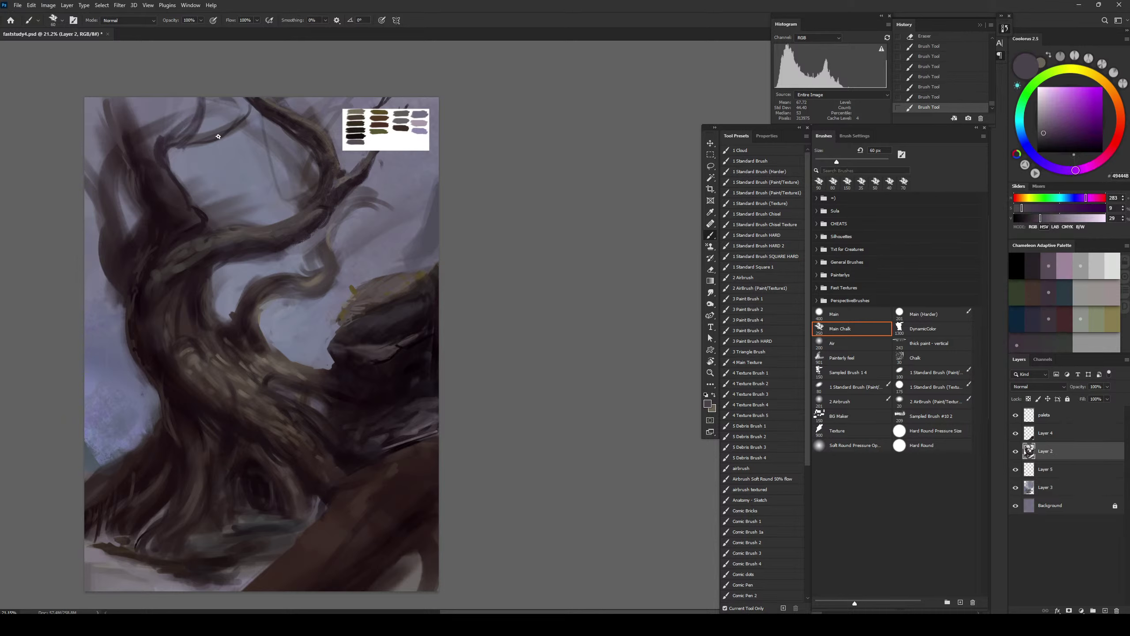
{"action": "mouse_move", "coordinate": [219, 135]}
{"action": "left_mouse_down"}
{"action": "mouse_move", "coordinate": [246, 110]}
{"action": "mouse_move", "coordinate": [229, 141]}
{"action": "left_mouse_up"}
{"action": "left_click", "coordinate": [244, 118], "text": "alt"}
{"action": "key", "text": "bracketright"}
{"action": "key", "text": "bracketright"}
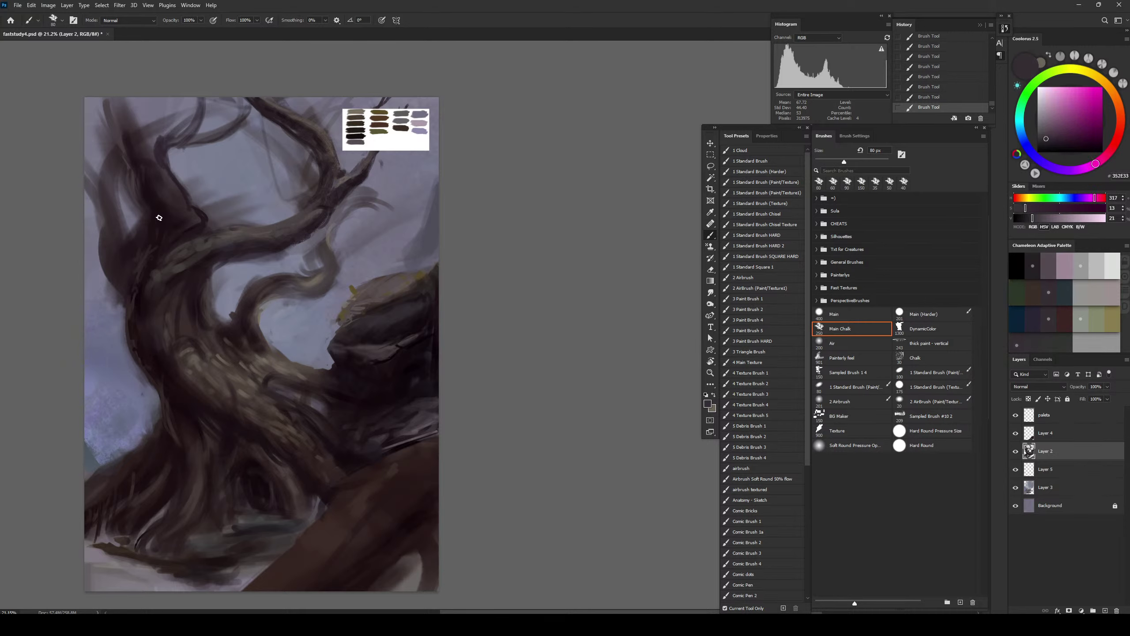
Flip the canvas horizontally and save the file
{"action": "key", "text": "ctrl+shift+h"}
{"action": "key", "text": "ctrl+s"}
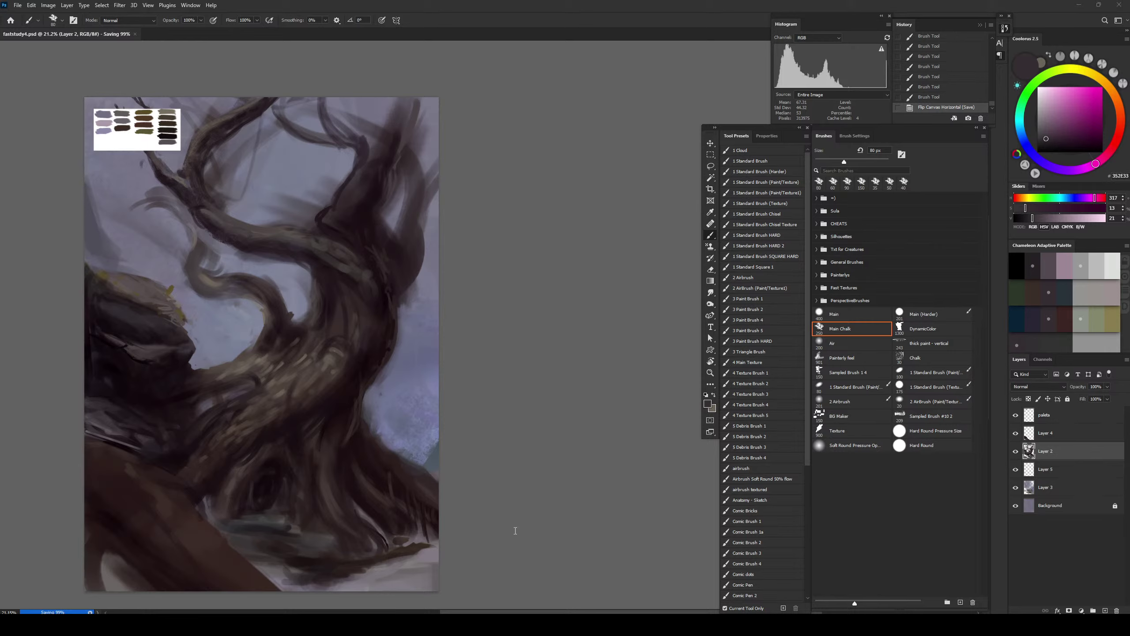
Sample a dark blue-grey from the ground beneath the roots and darken the pale ground beside them with the Air brush at 500 px
{"action": "left_click", "coordinate": [866, 344]}
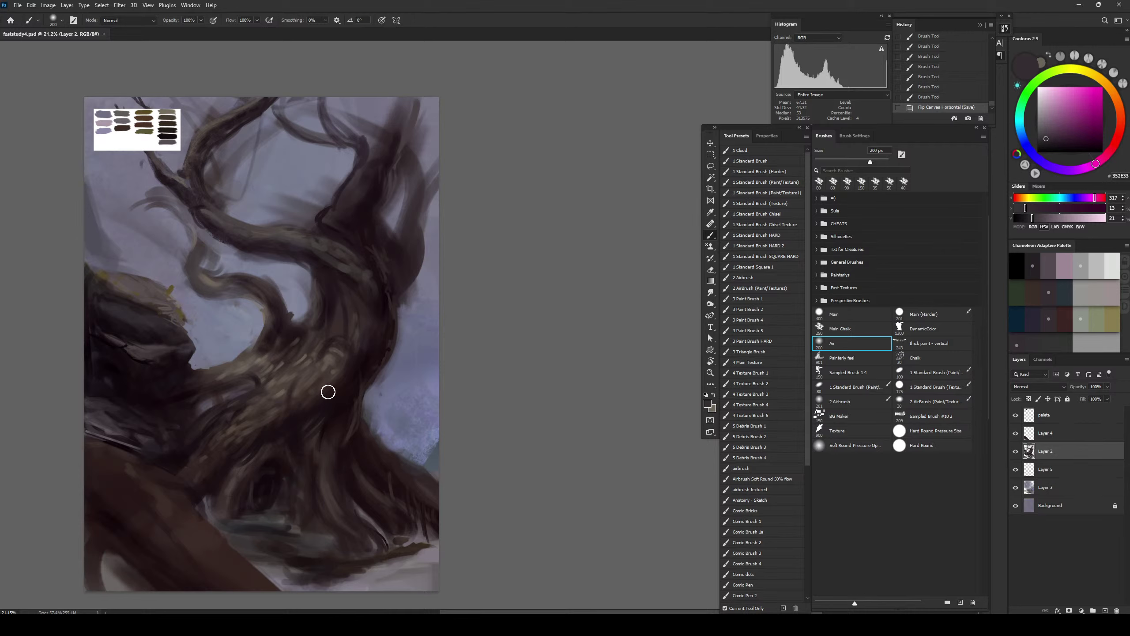
{"action": "key", "text": "bracketright"}
{"action": "key", "text": "bracketright"}
{"action": "key", "text": "bracketright"}
{"action": "key", "text": "bracketright"}
{"action": "key", "text": "bracketright"}
{"action": "key", "text": "bracketright"}
{"action": "key", "text": "bracketright"}
{"action": "key", "text": "bracketright"}
{"action": "key", "text": "bracketright"}
{"action": "key", "text": "bracketright"}
{"action": "key", "text": "bracketright"}
{"action": "key", "text": "bracketright"}
{"action": "key", "text": "bracketright"}
{"action": "left_click", "coordinate": [243, 528], "text": "alt"}
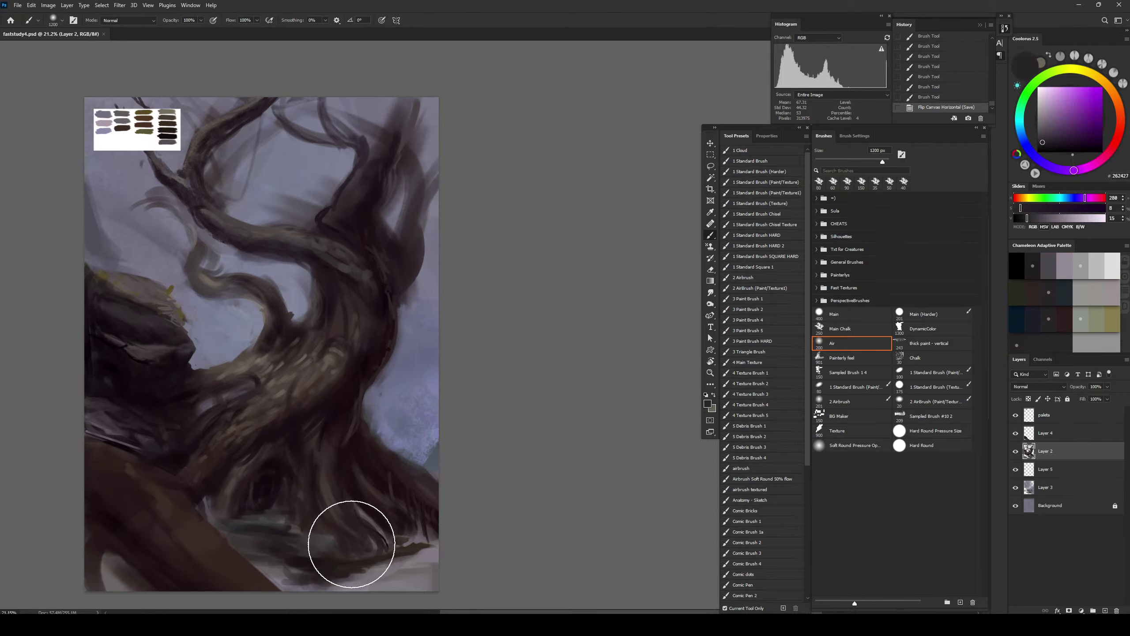
{"action": "left_click", "coordinate": [235, 529], "text": "alt"}
{"action": "key", "text": "bracketleft"}
{"action": "key", "text": "bracketleft"}
{"action": "key", "text": "bracketleft"}
{"action": "key", "text": "bracketleft"}
{"action": "key", "text": "bracketleft"}
{"action": "key", "text": "bracketleft"}
{"action": "key", "text": "bracketleft"}
{"action": "left_click_drag", "start_coordinate": [385, 570], "coordinate": [433, 568]}
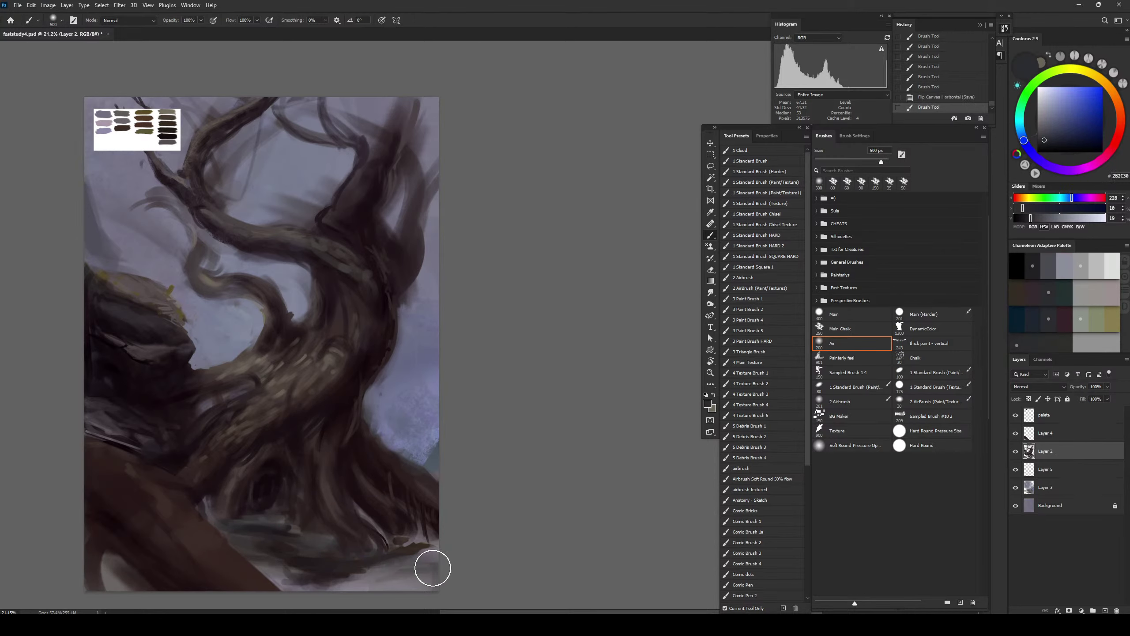
Airbrush the dark blue-grey across the rest of the ground below the roots at 600 to 800 px
{"action": "key", "text": "bracketright"}
{"action": "key", "text": "bracketright"}
{"action": "key", "text": "bracketright"}
{"action": "mouse_move", "coordinate": [307, 589]}
{"action": "left_mouse_down"}
{"action": "mouse_move", "coordinate": [400, 595]}
{"action": "mouse_move", "coordinate": [434, 583]}
{"action": "left_mouse_up"}
{"action": "mouse_move", "coordinate": [432, 579]}
{"action": "left_mouse_down"}
{"action": "mouse_move", "coordinate": [402, 556]}
{"action": "mouse_move", "coordinate": [452, 558]}
{"action": "left_mouse_up"}
{"action": "left_click_drag", "start_coordinate": [450, 559], "coordinate": [383, 569]}
{"action": "mouse_move", "coordinate": [358, 577]}
{"action": "left_mouse_down"}
{"action": "mouse_move", "coordinate": [282, 572]}
{"action": "mouse_move", "coordinate": [332, 577]}
{"action": "left_mouse_up"}
{"action": "key", "text": "bracketleft"}
{"action": "key", "text": "bracketleft"}
{"action": "left_click_drag", "start_coordinate": [306, 537], "coordinate": [312, 552]}
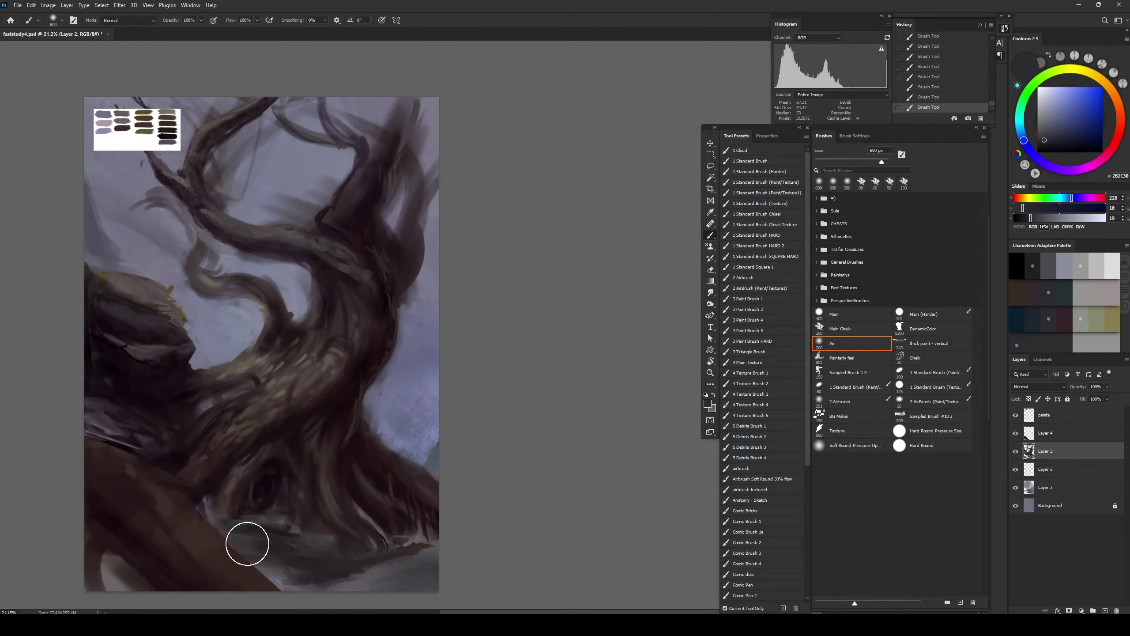
Darken the pale patch in the painting's lower-left corner at up to 900 px and undo the last sweep across the foreground
{"action": "key", "text": "bracketleft"}
{"action": "key", "text": "bracketleft"}
{"action": "key", "text": "bracketleft"}
{"action": "key", "text": "bracketleft"}
{"action": "key", "text": "bracketleft"}
{"action": "key", "text": "bracketright"}
{"action": "key", "text": "bracketright"}
{"action": "key", "text": "bracketright"}
{"action": "key", "text": "bracketright"}
{"action": "key", "text": "bracketright"}
{"action": "key", "text": "bracketright"}
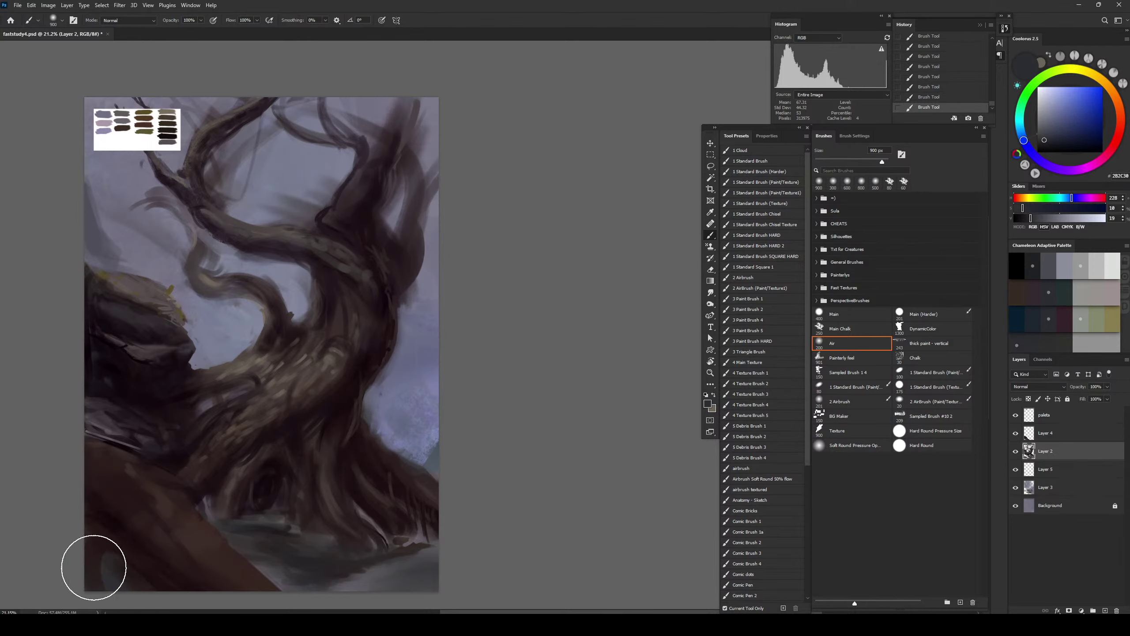
{"action": "mouse_move", "coordinate": [93, 566]}
{"action": "left_mouse_down"}
{"action": "mouse_move", "coordinate": [264, 554]}
{"action": "mouse_move", "coordinate": [253, 581]}
{"action": "mouse_move", "coordinate": [325, 582]}
{"action": "mouse_move", "coordinate": [461, 566]}
{"action": "mouse_move", "coordinate": [446, 560]}
{"action": "mouse_move", "coordinate": [325, 597]}
{"action": "mouse_move", "coordinate": [355, 595]}
{"action": "left_mouse_up"}
{"action": "key", "text": "ctrl+z"}
Sample the ground colour, darken it to #191A1D and airbrush a shadow where the ground meets the foreground slope at 175 px
{"action": "left_click", "coordinate": [264, 541], "text": "alt"}
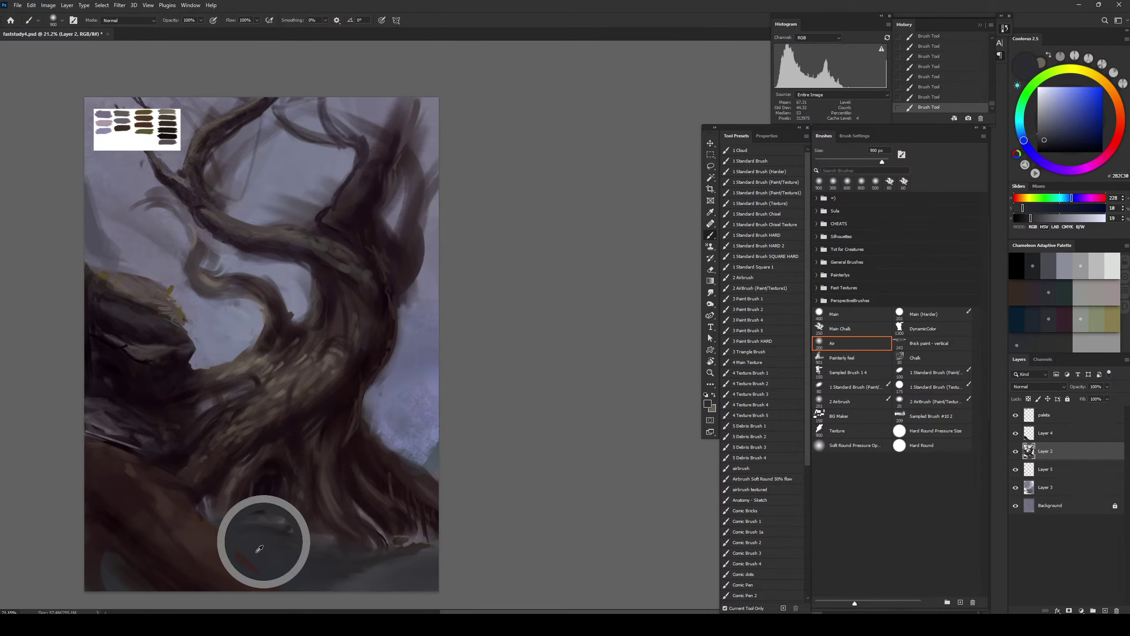
{"action": "left_click", "coordinate": [1047, 145]}
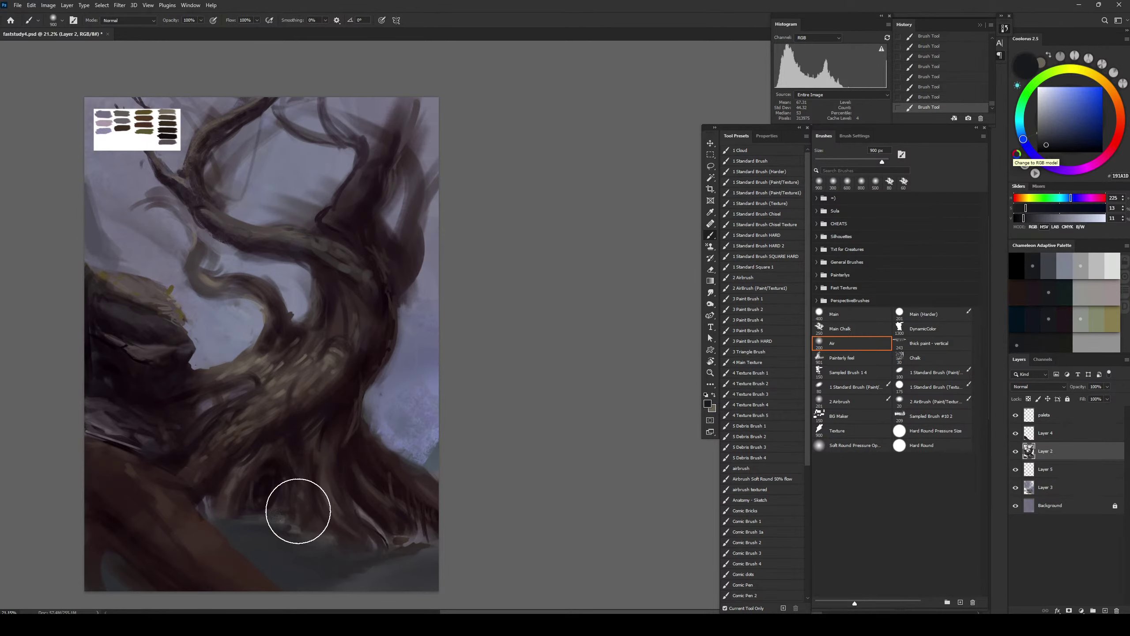
{"action": "key", "text": "bracketleft"}
{"action": "key", "text": "bracketleft"}
{"action": "key", "text": "bracketleft"}
{"action": "key", "text": "bracketleft"}
{"action": "key", "text": "bracketleft"}
{"action": "key", "text": "bracketleft"}
{"action": "key", "text": "bracketleft"}
{"action": "key", "text": "bracketleft"}
{"action": "key", "text": "bracketleft"}
{"action": "mouse_move", "coordinate": [246, 561]}
{"action": "left_mouse_down"}
{"action": "mouse_move", "coordinate": [276, 545]}
{"action": "mouse_move", "coordinate": [237, 540]}
{"action": "left_mouse_up"}
{"action": "key", "text": "bracketright"}
{"action": "key", "text": "bracketright"}
{"action": "key", "text": "bracketright"}
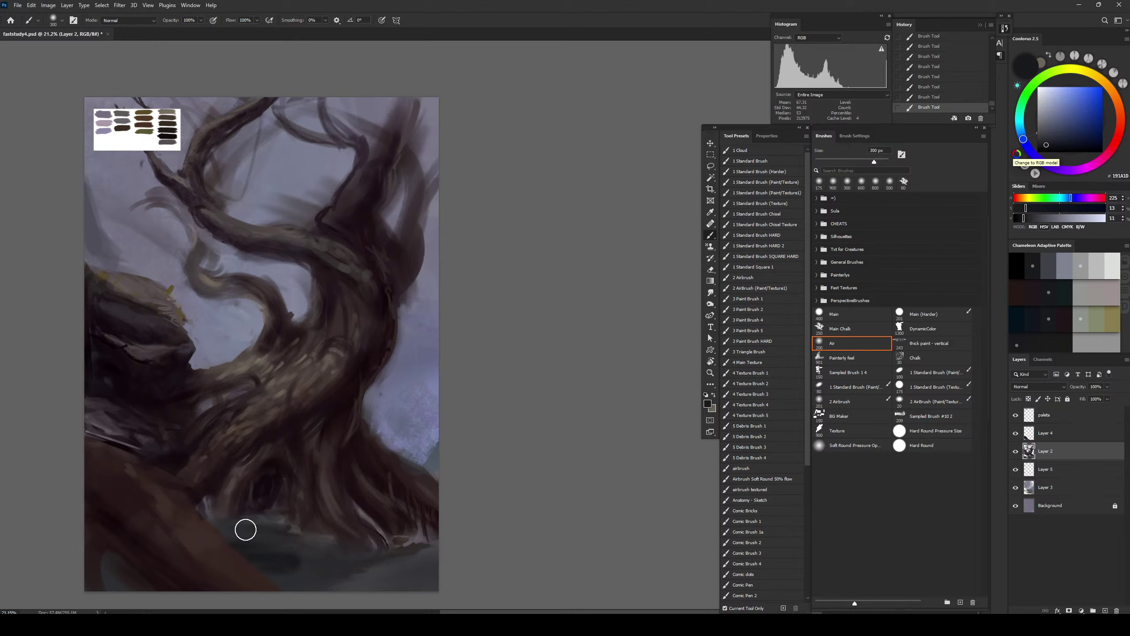
Deepen the ground shadow directly beneath the roots at 150 px and shade the surrounding ground at up to 600 px
{"action": "key", "text": "bracketleft"}
{"action": "key", "text": "bracketleft"}
{"action": "key", "text": "bracketleft"}
{"action": "key", "text": "bracketleft"}
{"action": "left_click_drag", "start_coordinate": [316, 535], "coordinate": [278, 527]}
{"action": "key", "text": "bracketright"}
{"action": "key", "text": "bracketright"}
{"action": "key", "text": "bracketright"}
{"action": "key", "text": "bracketright"}
{"action": "key", "text": "bracketright"}
{"action": "key", "text": "bracketright"}
{"action": "key", "text": "bracketright"}
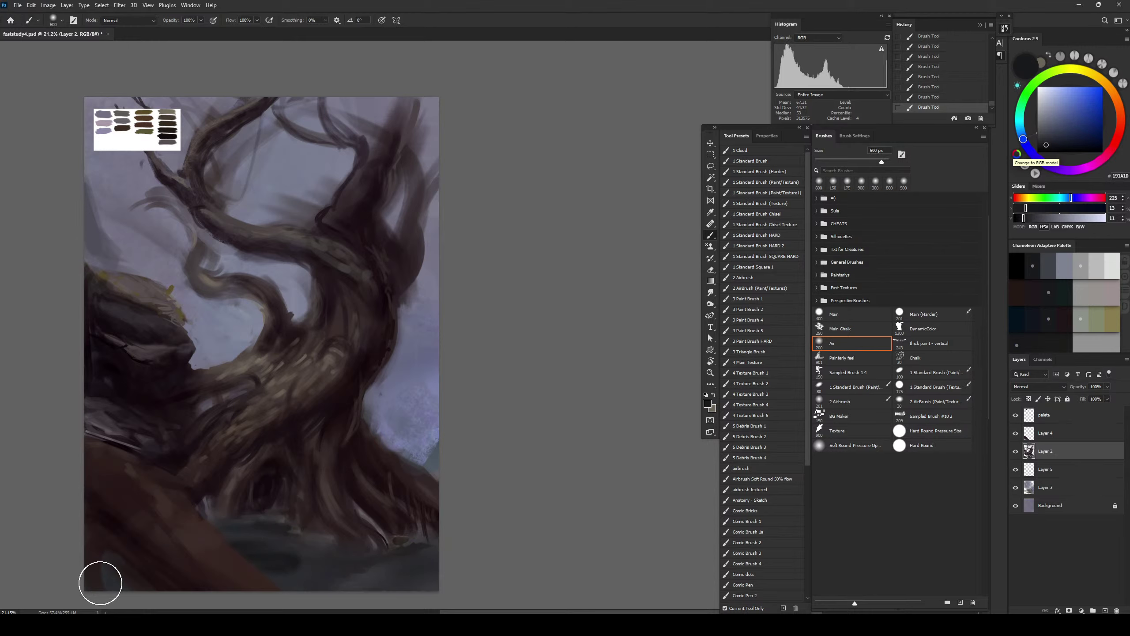
Create a new layer directly above Layer 5 and choose the 1 Cloud brush preset
{"action": "left_click", "coordinate": [1065, 471]}
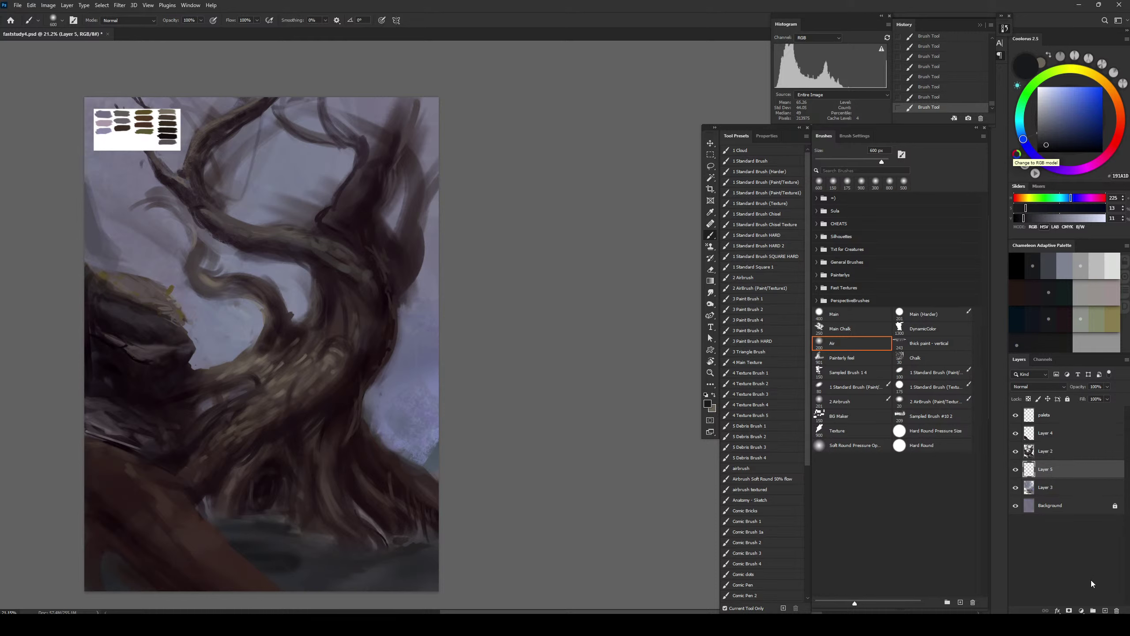
{"action": "left_click", "coordinate": [1104, 610]}
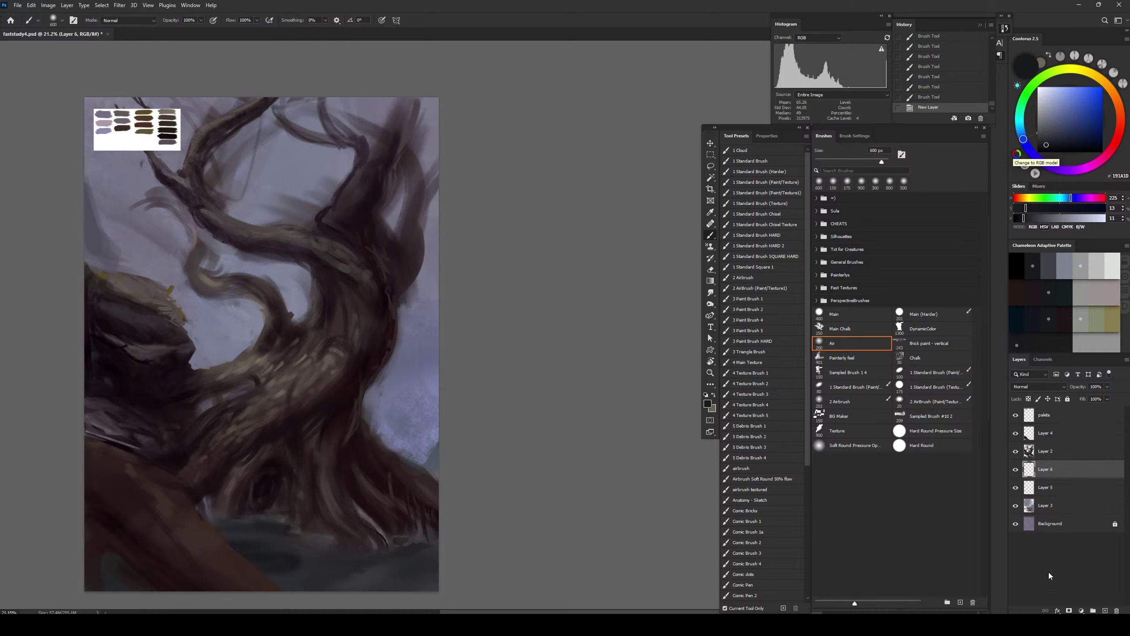
{"action": "left_click", "coordinate": [765, 152]}
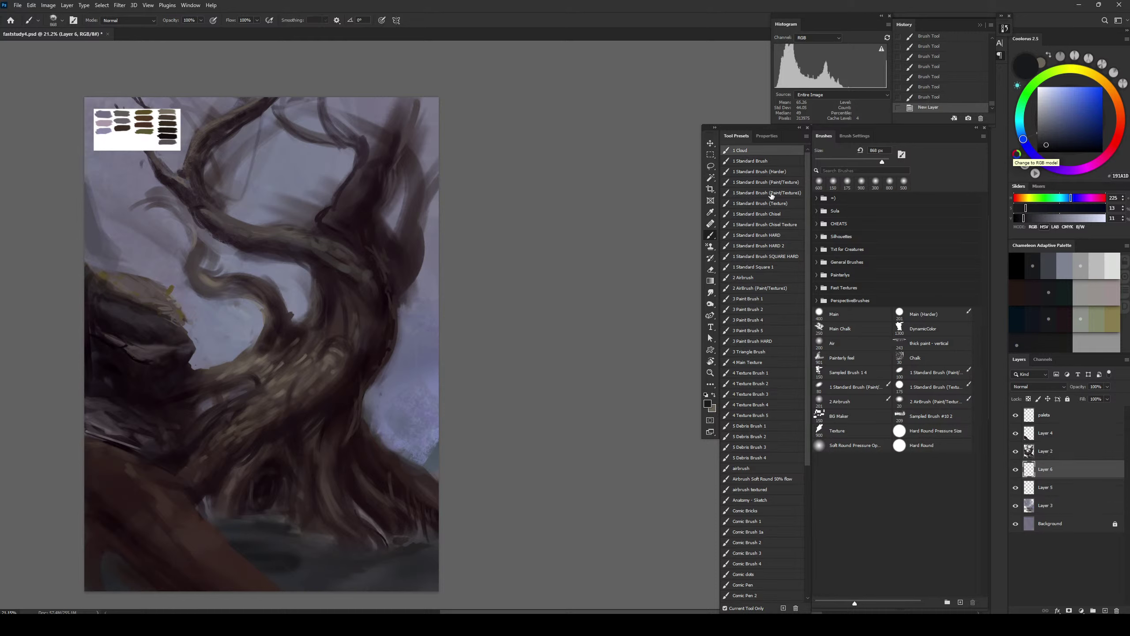
Sample the sky beside the trunk's base, shift it to a blue with hue 213 and paint mist there at up to 1300 px
{"action": "left_click", "coordinate": [418, 440], "text": "alt"}
{"action": "left_click", "coordinate": [1055, 106]}
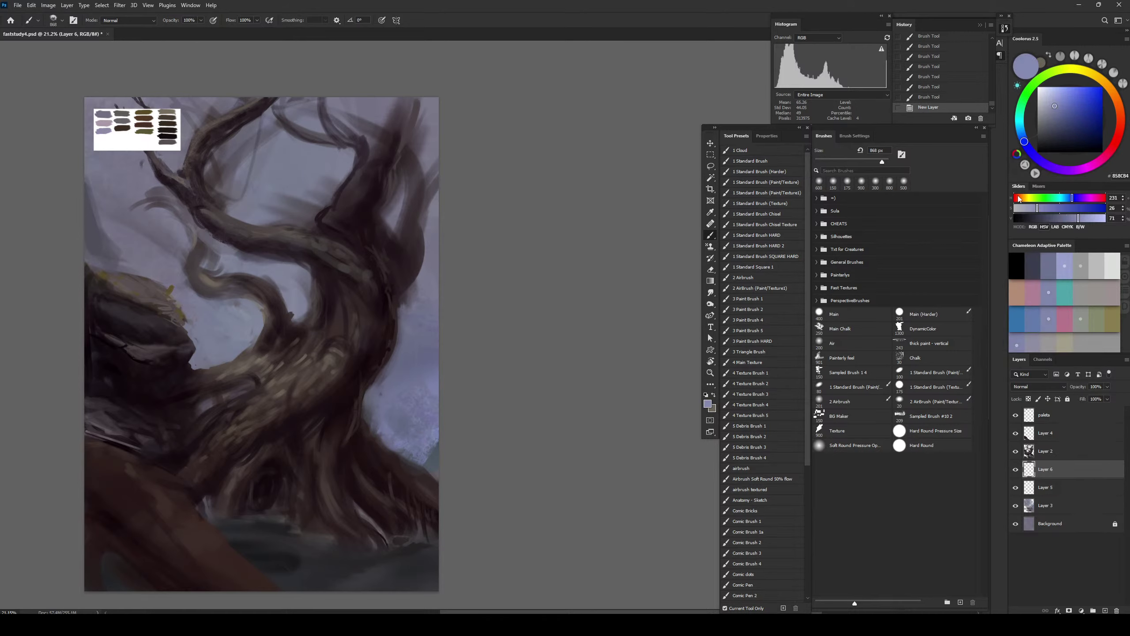
{"action": "left_click", "coordinate": [1022, 134]}
{"action": "key", "text": "bracketright"}
{"action": "key", "text": "bracketright"}
{"action": "key", "text": "bracketright"}
{"action": "key", "text": "bracketright"}
{"action": "key", "text": "bracketright"}
{"action": "key", "text": "bracketright"}
{"action": "key", "text": "bracketright"}
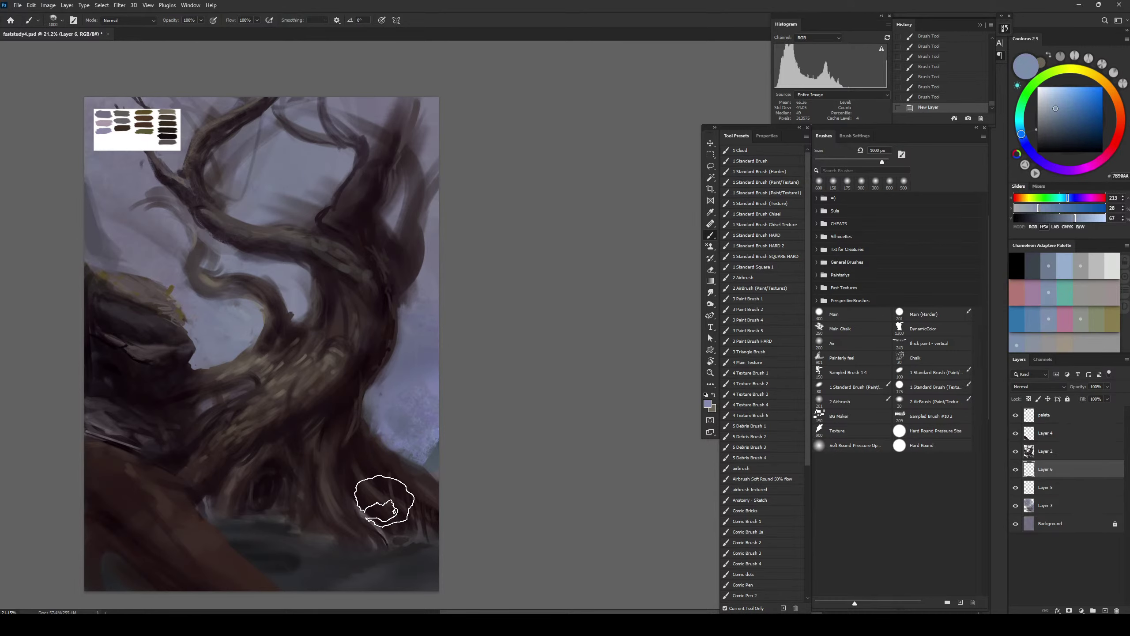
{"action": "mouse_move", "coordinate": [471, 512]}
{"action": "left_mouse_down"}
{"action": "mouse_move", "coordinate": [452, 492]}
{"action": "mouse_move", "coordinate": [482, 505]}
{"action": "mouse_move", "coordinate": [468, 517]}
{"action": "mouse_move", "coordinate": [444, 463]}
{"action": "left_mouse_up"}
{"action": "mouse_move", "coordinate": [441, 468]}
{"action": "left_mouse_down"}
{"action": "mouse_move", "coordinate": [407, 502]}
{"action": "mouse_move", "coordinate": [435, 428]}
{"action": "mouse_move", "coordinate": [382, 470]}
{"action": "left_mouse_up"}
{"action": "left_click_drag", "start_coordinate": [387, 472], "coordinate": [421, 485]}
Paint blue mist into the gaps between the trunk and the curved branches at 1200 to 1300 px
{"action": "key", "text": "bracketleft"}
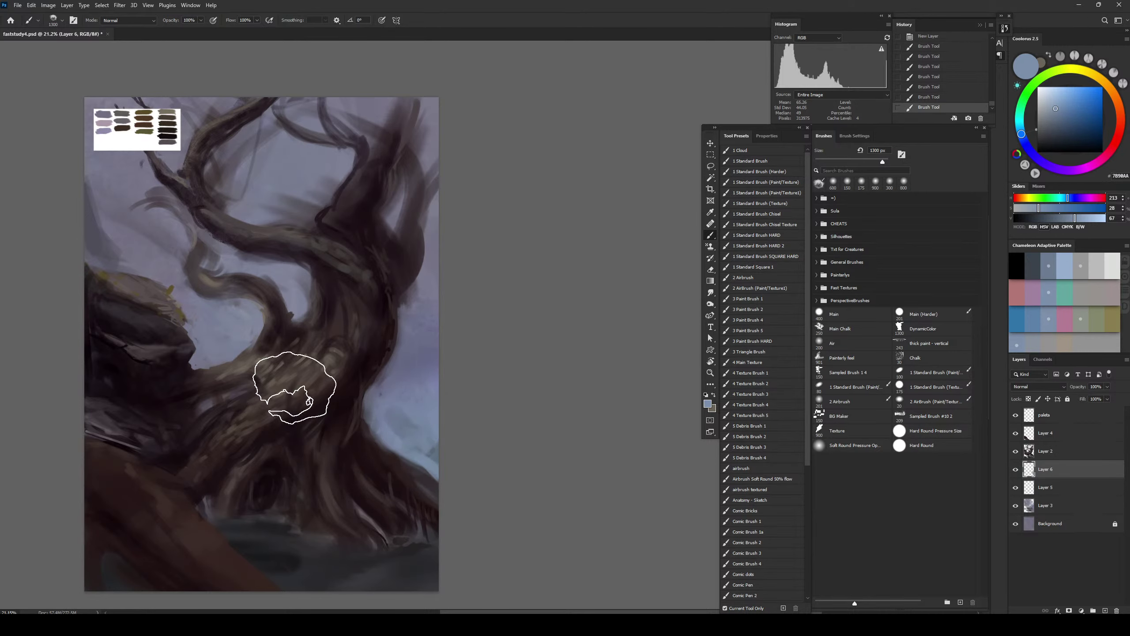
{"action": "mouse_move", "coordinate": [285, 381]}
{"action": "left_mouse_down"}
{"action": "mouse_move", "coordinate": [240, 361]}
{"action": "mouse_move", "coordinate": [221, 328]}
{"action": "left_mouse_up"}
{"action": "key", "text": "bracketleft"}
{"action": "key", "text": "bracketleft"}
{"action": "mouse_move", "coordinate": [304, 298]}
{"action": "left_mouse_down"}
{"action": "mouse_move", "coordinate": [295, 317]}
{"action": "mouse_move", "coordinate": [298, 276]}
{"action": "left_mouse_up"}
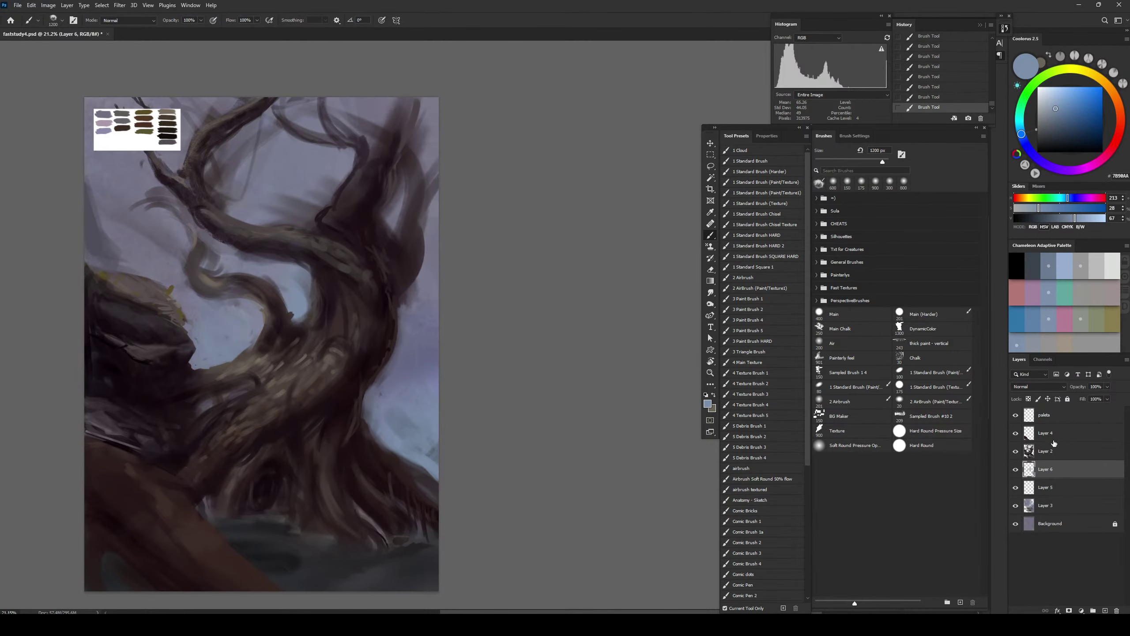
Erase excess tree paint on Layer 2 inside the gap between the trunk and the curved branch at 200 px
{"action": "left_click", "coordinate": [1050, 451]}
{"action": "key", "text": "e"}
{"action": "key", "text": "bracketright"}
{"action": "key", "text": "bracketright"}
{"action": "key", "text": "bracketright"}
{"action": "key", "text": "bracketright"}
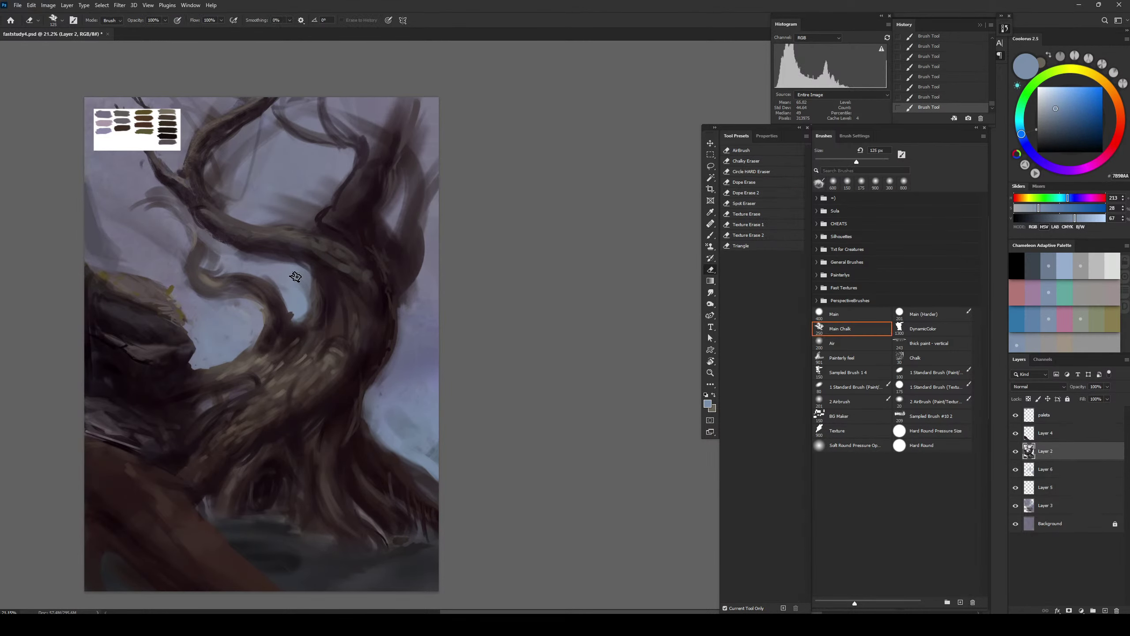
{"action": "left_click_drag", "start_coordinate": [300, 298], "coordinate": [302, 296]}
{"action": "left_click_drag", "start_coordinate": [302, 296], "coordinate": [301, 291]}
Trim the underside of the long branch and the edges of the curved branch below it with the eraser at 90 to 150 px
{"action": "key", "text": "bracketleft"}
{"action": "key", "text": "bracketleft"}
{"action": "key", "text": "bracketleft"}
{"action": "key", "text": "bracketleft"}
{"action": "key", "text": "bracketleft"}
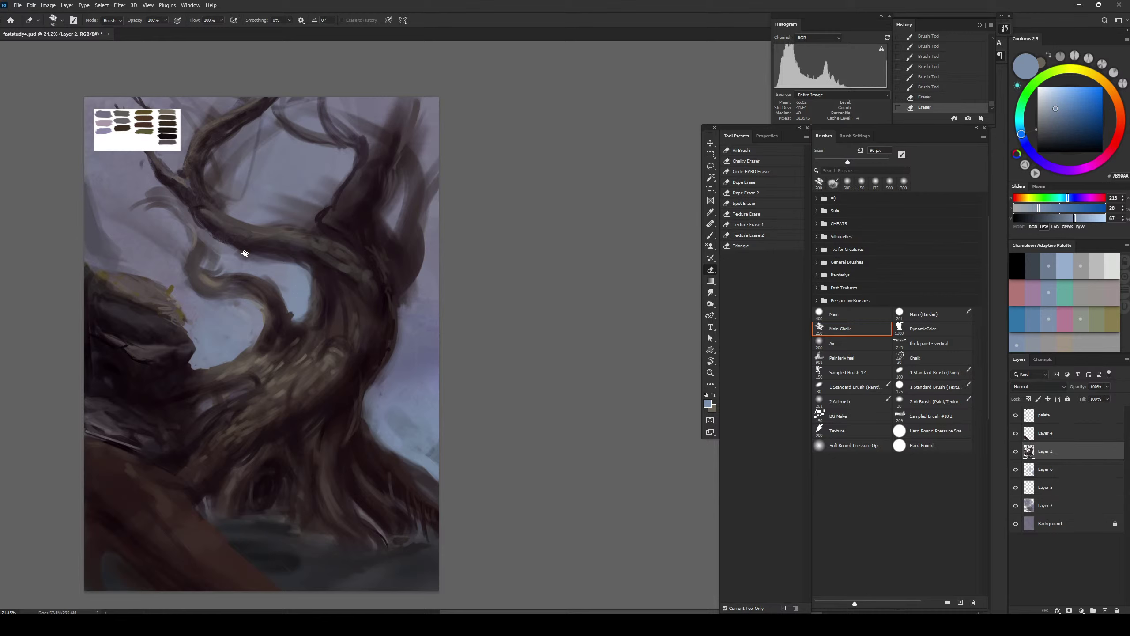
{"action": "mouse_move", "coordinate": [245, 253]}
{"action": "left_mouse_down"}
{"action": "mouse_move", "coordinate": [279, 255]}
{"action": "mouse_move", "coordinate": [249, 257]}
{"action": "mouse_move", "coordinate": [278, 260]}
{"action": "mouse_move", "coordinate": [292, 272]}
{"action": "mouse_move", "coordinate": [281, 278]}
{"action": "left_mouse_up"}
{"action": "key", "text": "bracketright"}
{"action": "key", "text": "bracketright"}
{"action": "key", "text": "bracketright"}
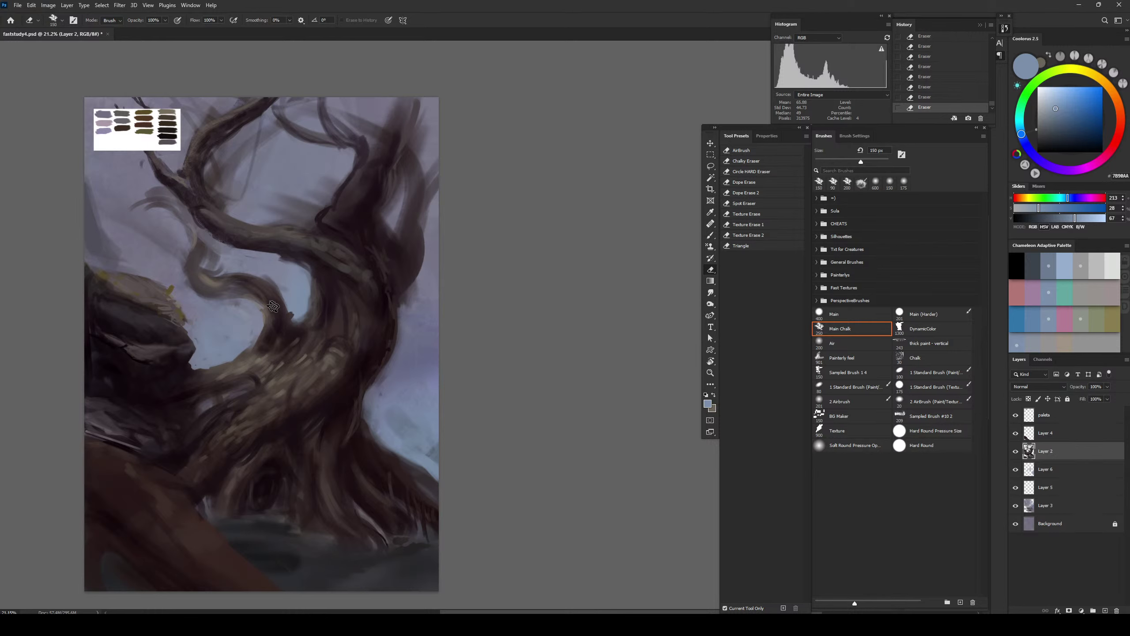
Sample a dark reddish brown from the upper trunk and reinforce the long branch with the Main Chalk brush at 60 to 80 px
{"action": "key", "text": "b"}
{"action": "left_click", "coordinate": [315, 247], "text": "alt"}
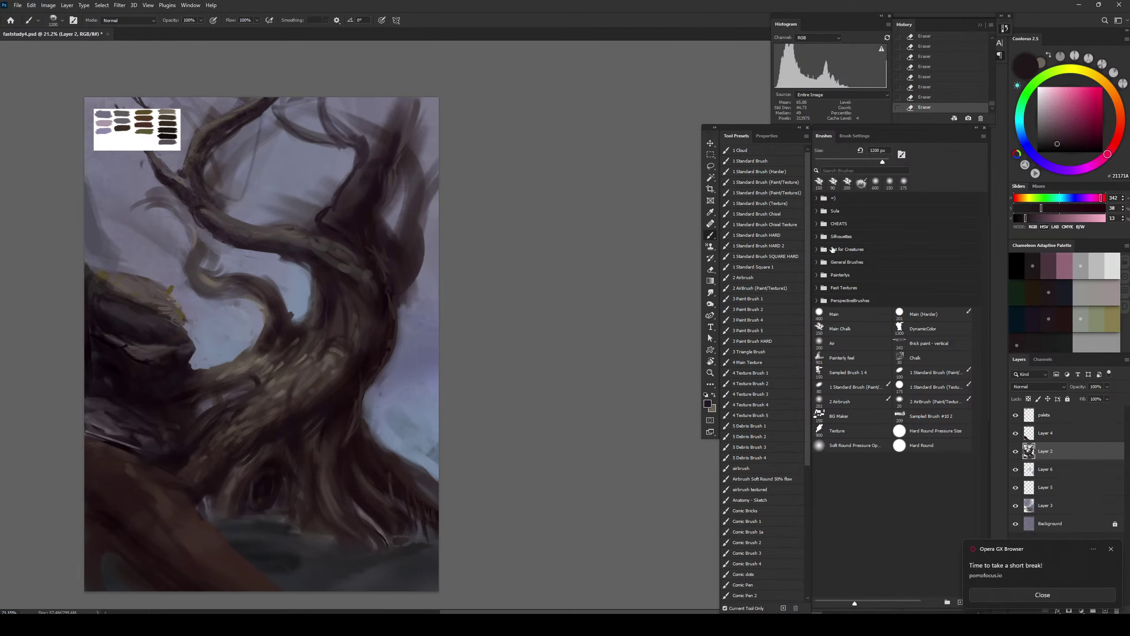
{"action": "left_click", "coordinate": [843, 330]}
{"action": "key", "text": "bracketleft"}
{"action": "key", "text": "bracketleft"}
{"action": "key", "text": "bracketleft"}
{"action": "key", "text": "bracketleft"}
{"action": "key", "text": "bracketleft"}
{"action": "key", "text": "bracketleft"}
{"action": "key", "text": "bracketleft"}
{"action": "key", "text": "bracketright"}
{"action": "key", "text": "bracketright"}
{"action": "left_click_drag", "start_coordinate": [218, 225], "coordinate": [264, 241]}
{"action": "key", "text": "bracketright"}
{"action": "key", "text": "bracketright"}
{"action": "mouse_move", "coordinate": [263, 241]}
{"action": "left_mouse_down"}
{"action": "mouse_move", "coordinate": [252, 239]}
{"action": "mouse_move", "coordinate": [271, 242]}
{"action": "left_mouse_up"}
{"action": "left_click_drag", "start_coordinate": [265, 240], "coordinate": [283, 242]}
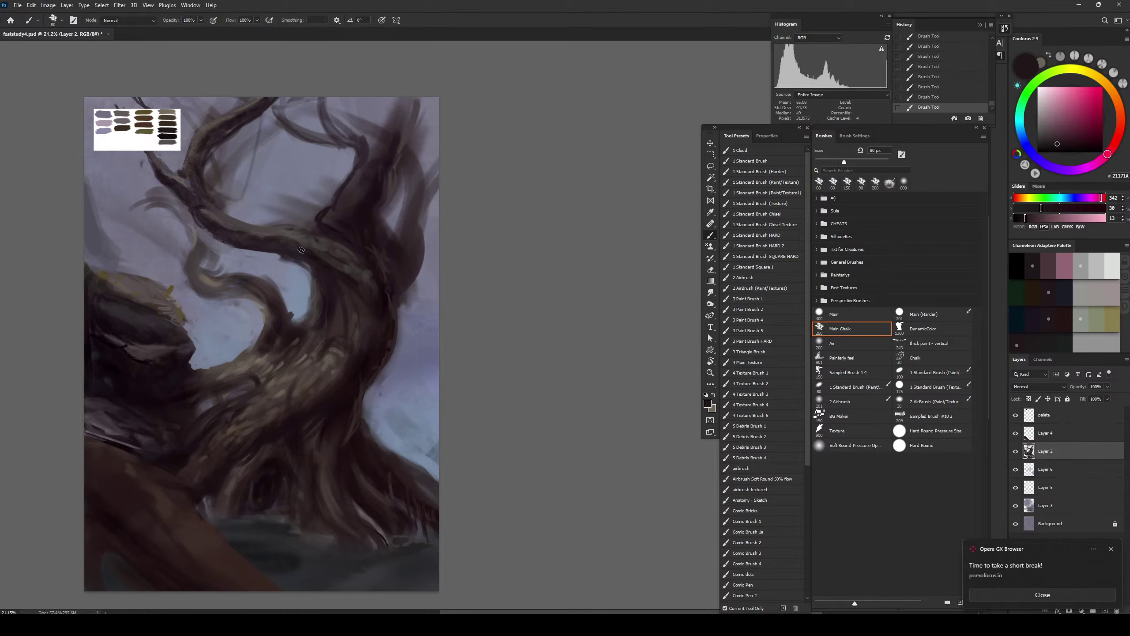
Sample a near-black purple and define the long branch's upper edge at 20 to 40 px, undoing stray strokes, and save the file
{"action": "left_click", "coordinate": [338, 232], "text": "alt"}
{"action": "key", "text": "bracketleft"}
{"action": "key", "text": "bracketleft"}
{"action": "key", "text": "bracketleft"}
{"action": "key", "text": "bracketleft"}
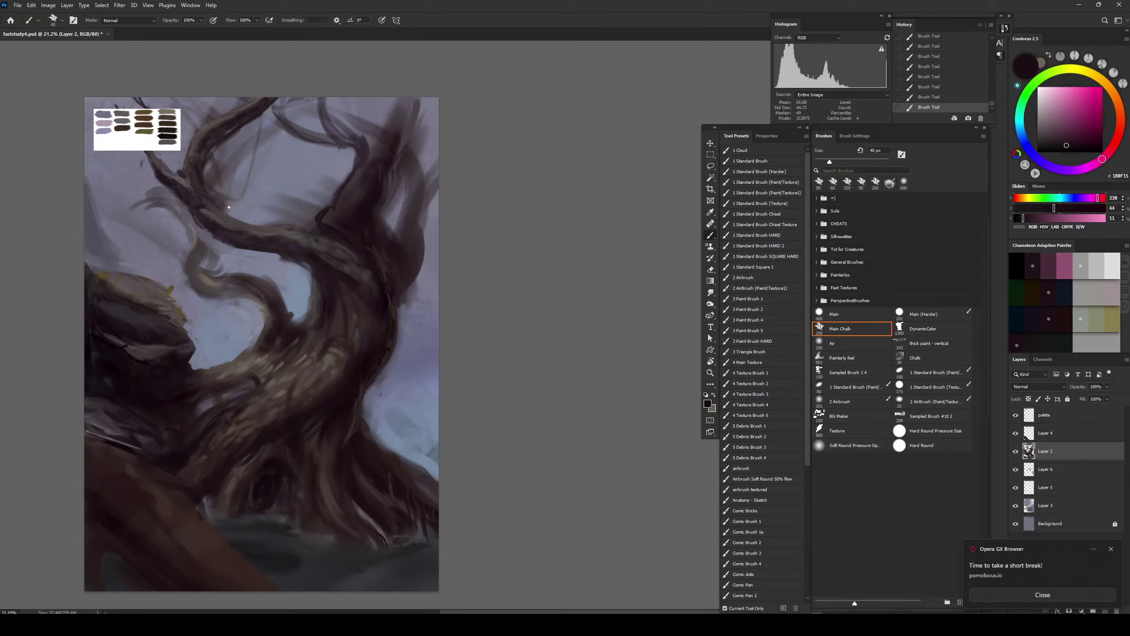
{"action": "mouse_move", "coordinate": [201, 207]}
{"action": "left_mouse_down"}
{"action": "mouse_move", "coordinate": [301, 223]}
{"action": "mouse_move", "coordinate": [307, 236]}
{"action": "left_mouse_up"}
{"action": "key", "text": "ctrl+z"}
{"action": "key", "text": "bracketleft"}
{"action": "key", "text": "bracketleft"}
{"action": "key", "text": "bracketleft"}
{"action": "key", "text": "ctrl+z"}
{"action": "key", "text": "ctrl+z"}
{"action": "key", "text": "ctrl+s"}
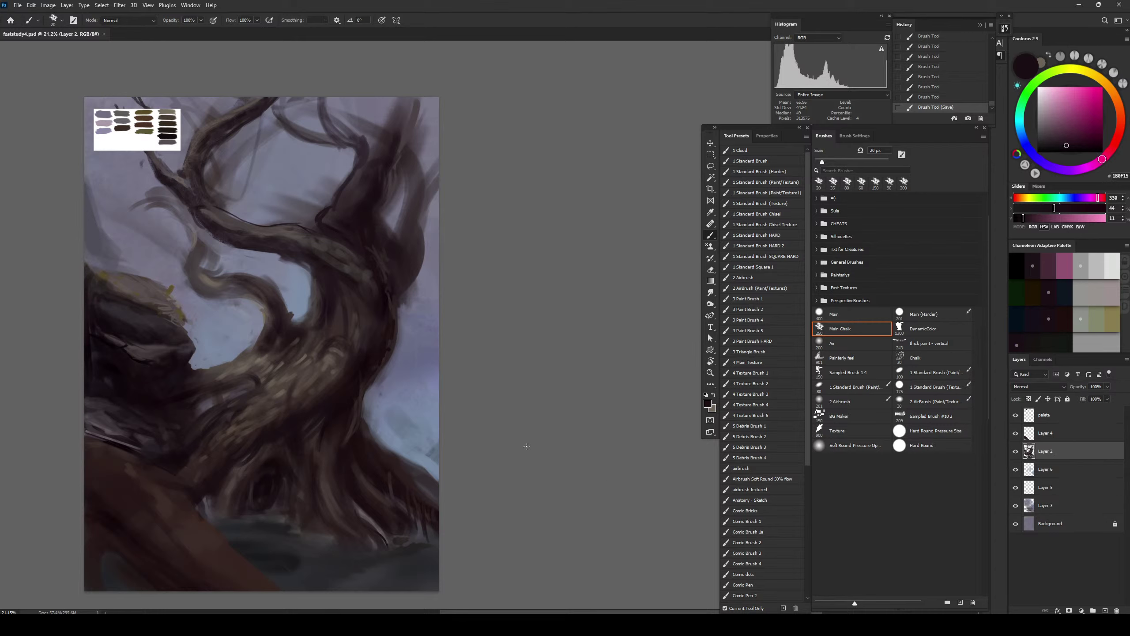
On Layer 6, sample the sky colour, shift it to a lighter grey-blue and brush it over the sky between the branches at 1400 px
{"action": "left_click", "coordinate": [521, 379]}
{"action": "left_click", "coordinate": [1047, 474]}
{"action": "left_click", "coordinate": [291, 153], "text": "alt"}
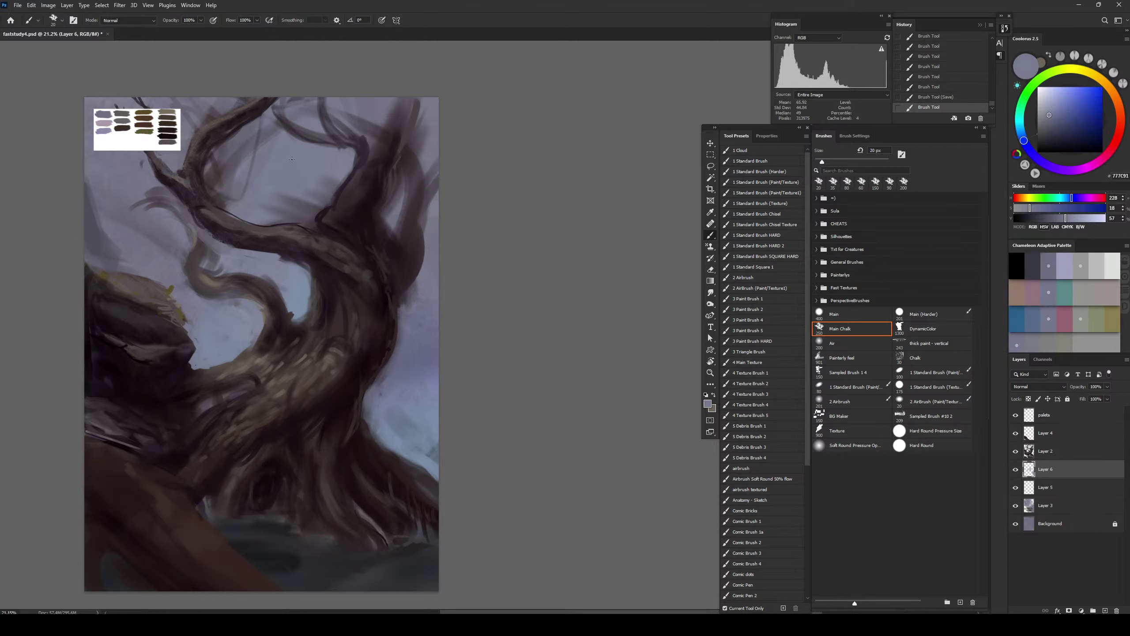
{"action": "left_click_drag", "start_coordinate": [1042, 99], "coordinate": [1049, 103]}
{"action": "left_click", "coordinate": [1020, 131]}
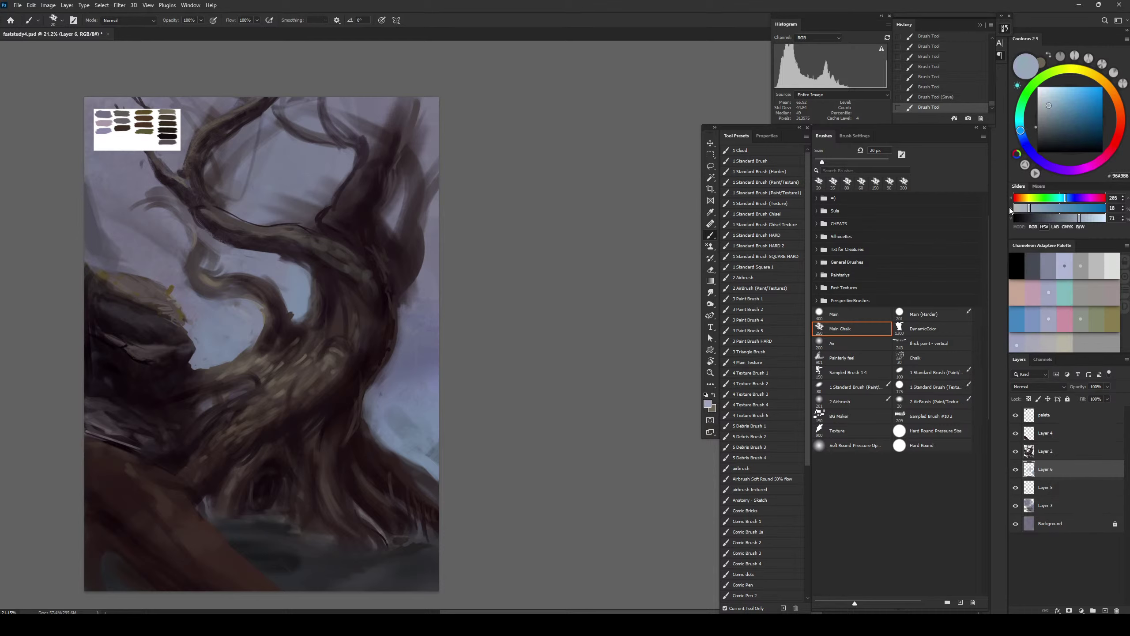
{"action": "key", "text": "bracketright"}
{"action": "key", "text": "bracketright"}
{"action": "key", "text": "bracketright"}
{"action": "key", "text": "bracketright"}
{"action": "key", "text": "bracketright"}
{"action": "key", "text": "bracketright"}
{"action": "key", "text": "bracketright"}
{"action": "key", "text": "bracketright"}
{"action": "key", "text": "bracketright"}
{"action": "key", "text": "bracketright"}
{"action": "key", "text": "bracketright"}
{"action": "key", "text": "bracketright"}
{"action": "key", "text": "bracketright"}
{"action": "key", "text": "bracketright"}
{"action": "key", "text": "bracketright"}
{"action": "key", "text": "bracketright"}
{"action": "key", "text": "bracketright"}
{"action": "key", "text": "bracketright"}
{"action": "key", "text": "bracketright"}
{"action": "key", "text": "bracketright"}
{"action": "key", "text": "bracketright"}
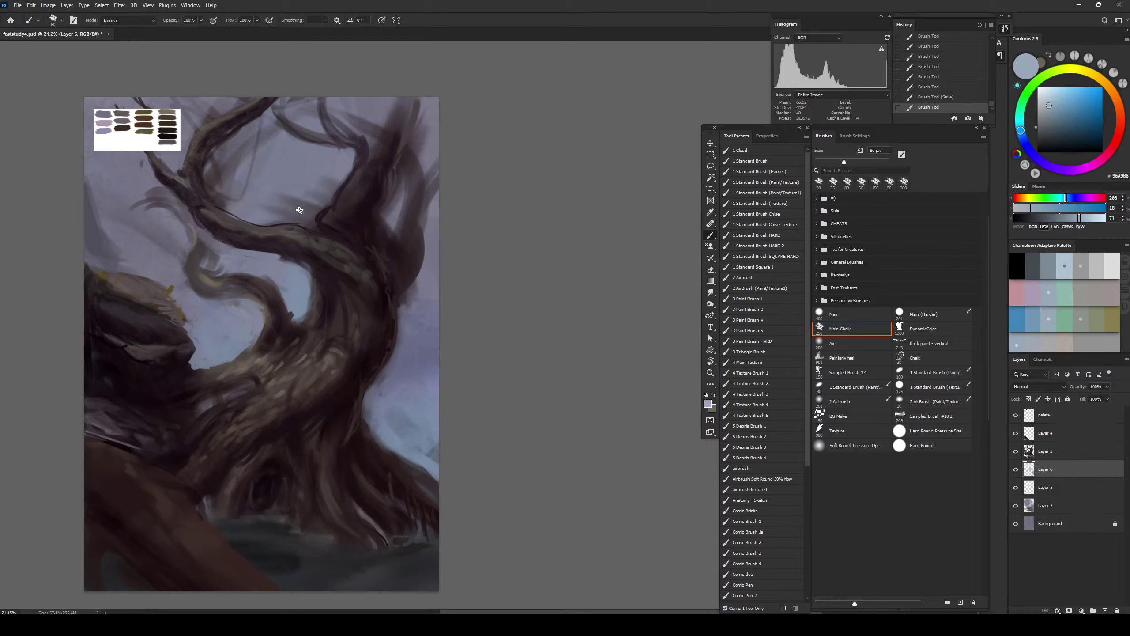
{"action": "mouse_move", "coordinate": [305, 306]}
{"action": "left_mouse_down"}
{"action": "mouse_move", "coordinate": [329, 324]}
{"action": "mouse_move", "coordinate": [244, 121]}
{"action": "left_mouse_up"}
{"action": "mouse_move", "coordinate": [193, 297]}
{"action": "left_mouse_down"}
{"action": "mouse_move", "coordinate": [241, 286]}
{"action": "mouse_move", "coordinate": [266, 223]}
{"action": "mouse_move", "coordinate": [235, 283]}
{"action": "mouse_move", "coordinate": [129, 222]}
{"action": "mouse_move", "coordinate": [127, 142]}
{"action": "mouse_move", "coordinate": [145, 121]}
{"action": "left_mouse_up"}
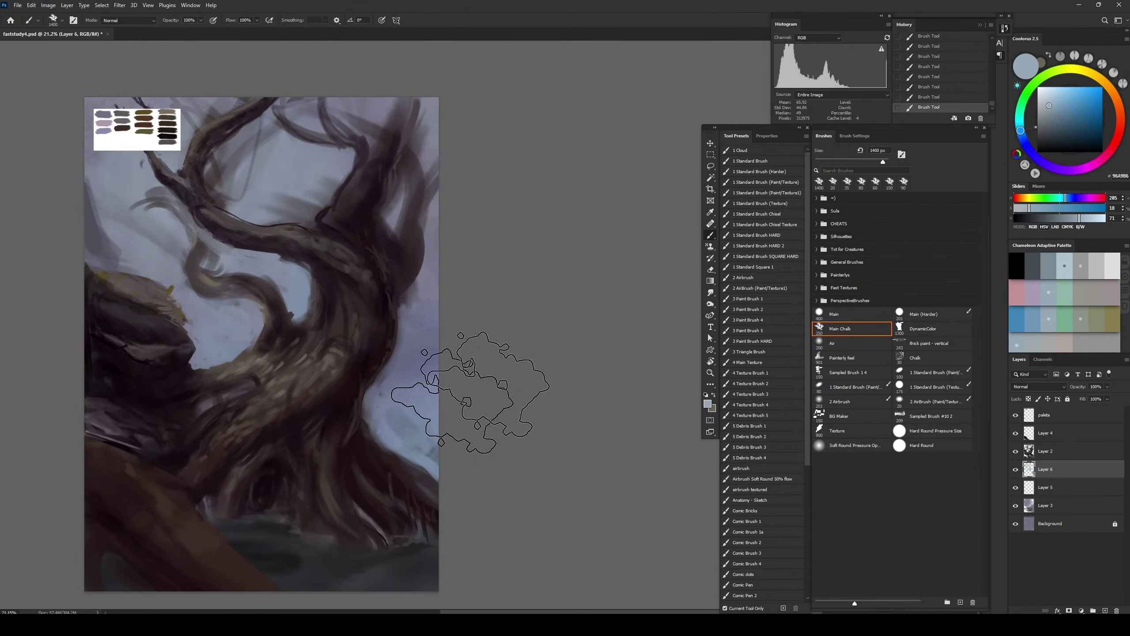
Choose a dark grey-blue and darken the lower sky to the right of the trunk at 1400 px
{"action": "left_click", "coordinate": [1039, 174]}
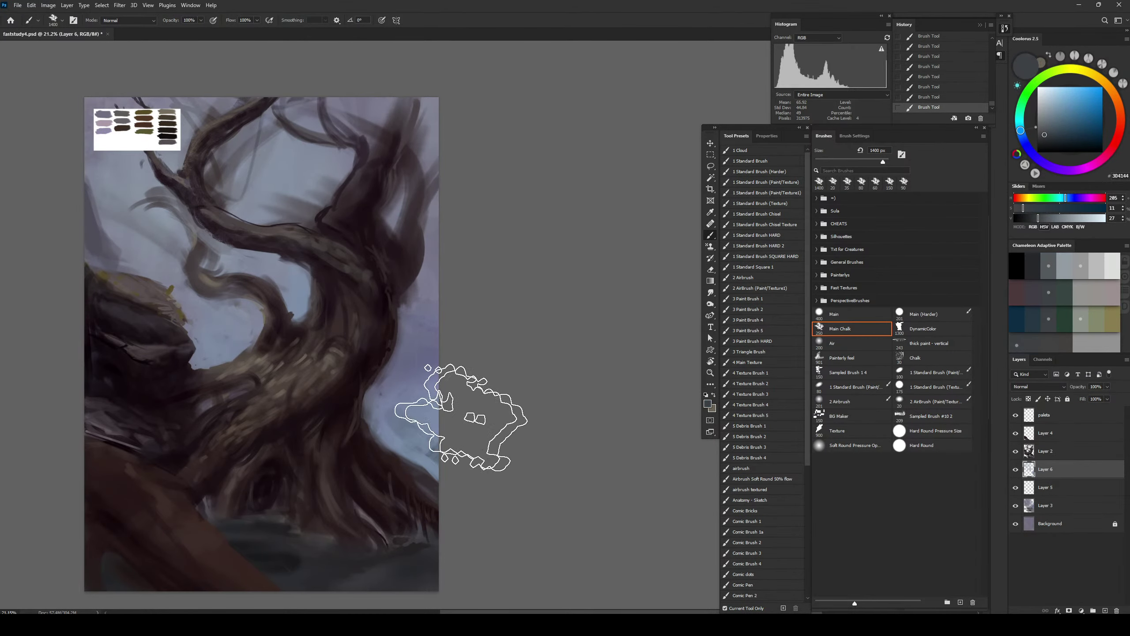
{"action": "key", "text": "ctrl+z"}
{"action": "mouse_move", "coordinate": [404, 376]}
{"action": "left_mouse_down"}
{"action": "mouse_move", "coordinate": [405, 484]}
{"action": "mouse_move", "coordinate": [418, 416]}
{"action": "mouse_move", "coordinate": [462, 458]}
{"action": "left_mouse_up"}
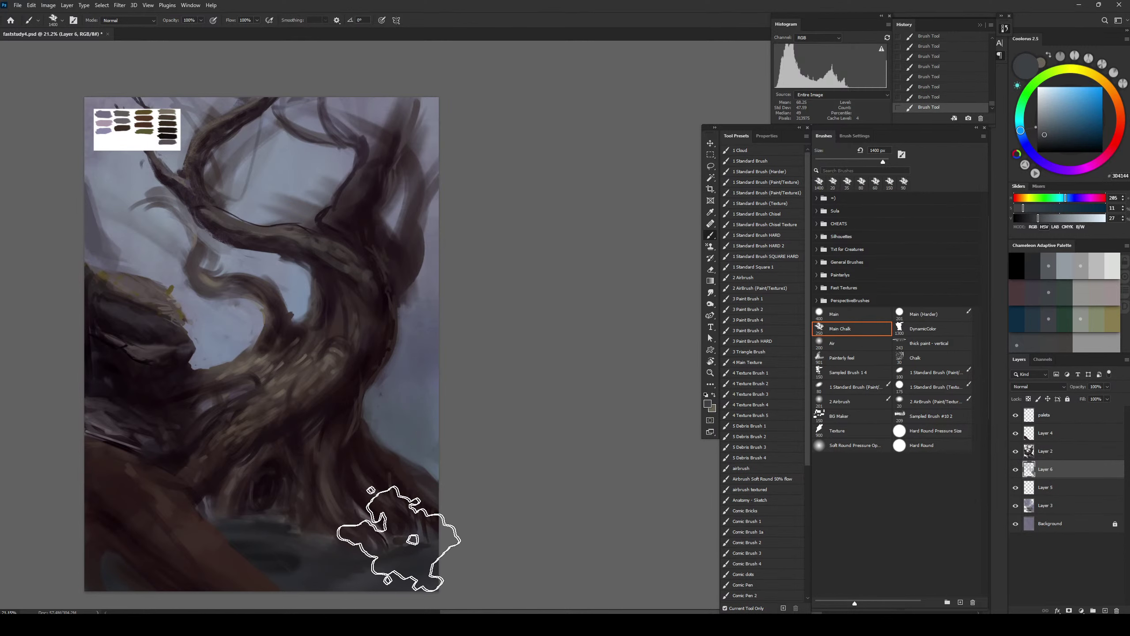
Sample a near-black grey from the ground and dab dark distant shapes above the right-hand roots at 175 px
{"action": "left_click", "coordinate": [396, 553], "text": "alt"}
{"action": "key", "text": "bracketleft"}
{"action": "key", "text": "bracketleft"}
{"action": "key", "text": "bracketleft"}
{"action": "key", "text": "bracketleft"}
{"action": "key", "text": "bracketleft"}
{"action": "key", "text": "bracketleft"}
{"action": "key", "text": "bracketleft"}
{"action": "key", "text": "bracketleft"}
{"action": "key", "text": "bracketleft"}
{"action": "key", "text": "bracketleft"}
{"action": "key", "text": "bracketleft"}
{"action": "key", "text": "bracketleft"}
{"action": "key", "text": "bracketleft"}
{"action": "key", "text": "bracketleft"}
{"action": "key", "text": "bracketleft"}
{"action": "key", "text": "bracketleft"}
{"action": "key", "text": "bracketleft"}
{"action": "key", "text": "bracketleft"}
{"action": "key", "text": "bracketleft"}
{"action": "key", "text": "bracketleft"}
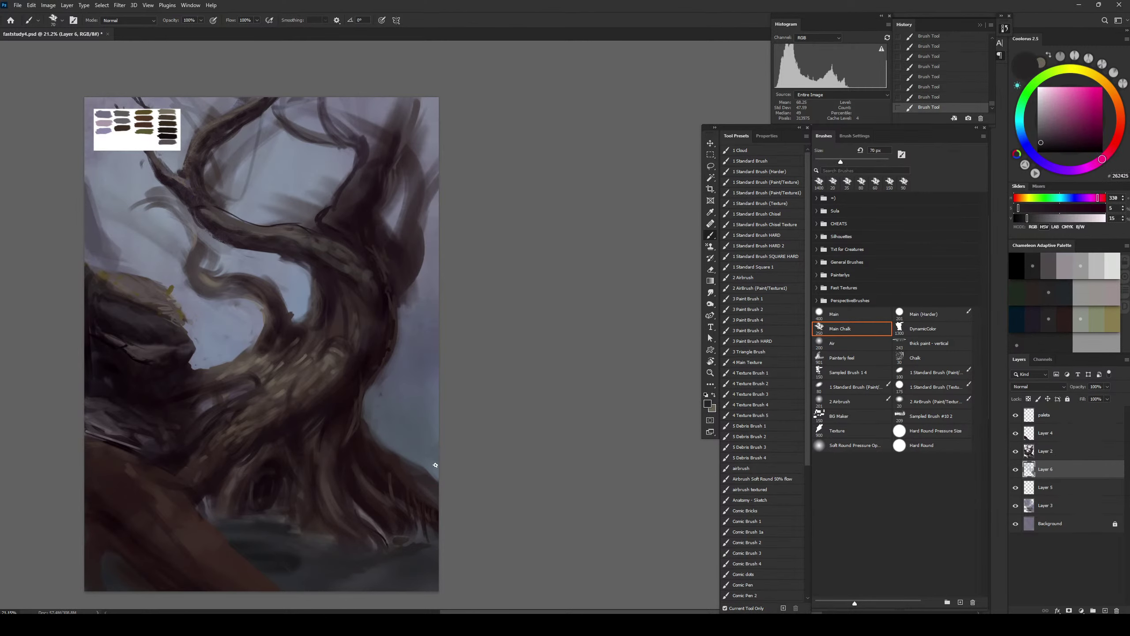
{"action": "key", "text": "bracketright"}
{"action": "key", "text": "bracketright"}
{"action": "key", "text": "ctrl+z"}
{"action": "mouse_move", "coordinate": [449, 459]}
{"action": "left_mouse_down"}
{"action": "mouse_move", "coordinate": [420, 462]}
{"action": "mouse_move", "coordinate": [396, 447]}
{"action": "mouse_move", "coordinate": [389, 426]}
{"action": "mouse_move", "coordinate": [415, 430]}
{"action": "left_mouse_up"}
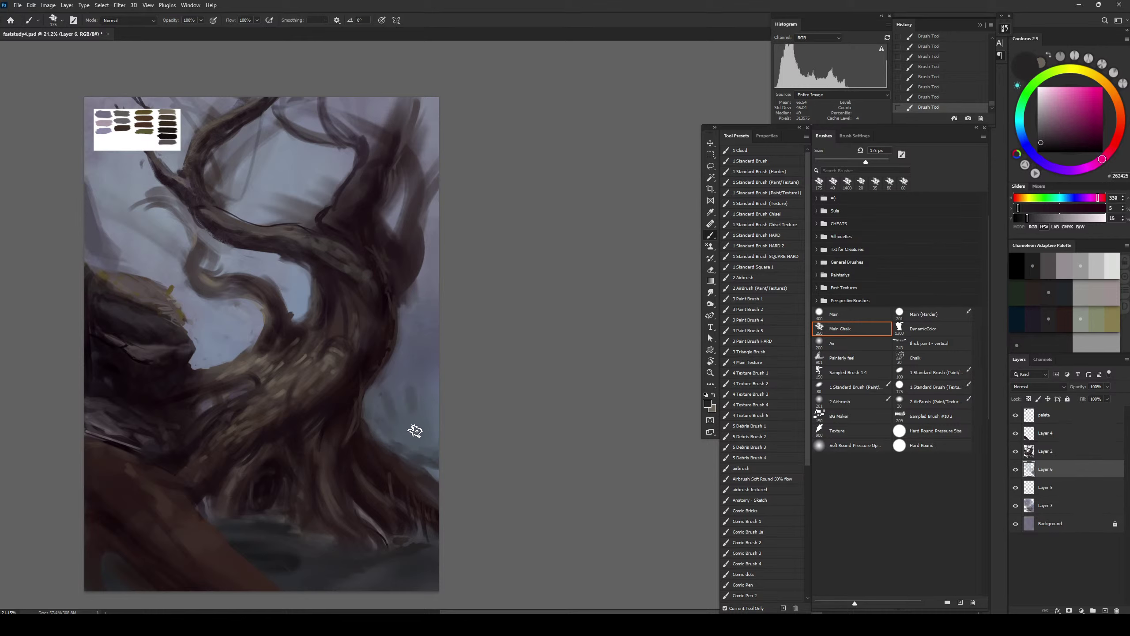
Soften the distant shapes above the right-hand roots with a violet-grey and sampled blue-grey tones at 150 to 250 px
{"action": "left_click", "coordinate": [1053, 167]}
{"action": "left_click", "coordinate": [1042, 135]}
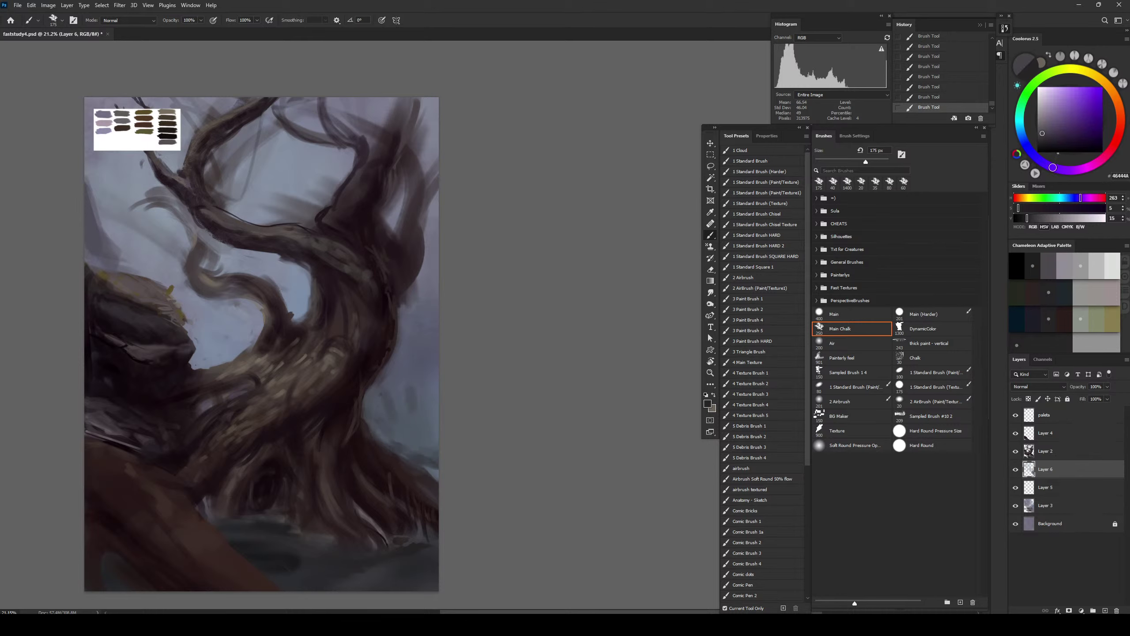
{"action": "key", "text": "bracketright"}
{"action": "key", "text": "bracketright"}
{"action": "left_click_drag", "start_coordinate": [441, 451], "coordinate": [408, 446]}
{"action": "left_click", "coordinate": [417, 375], "text": "alt"}
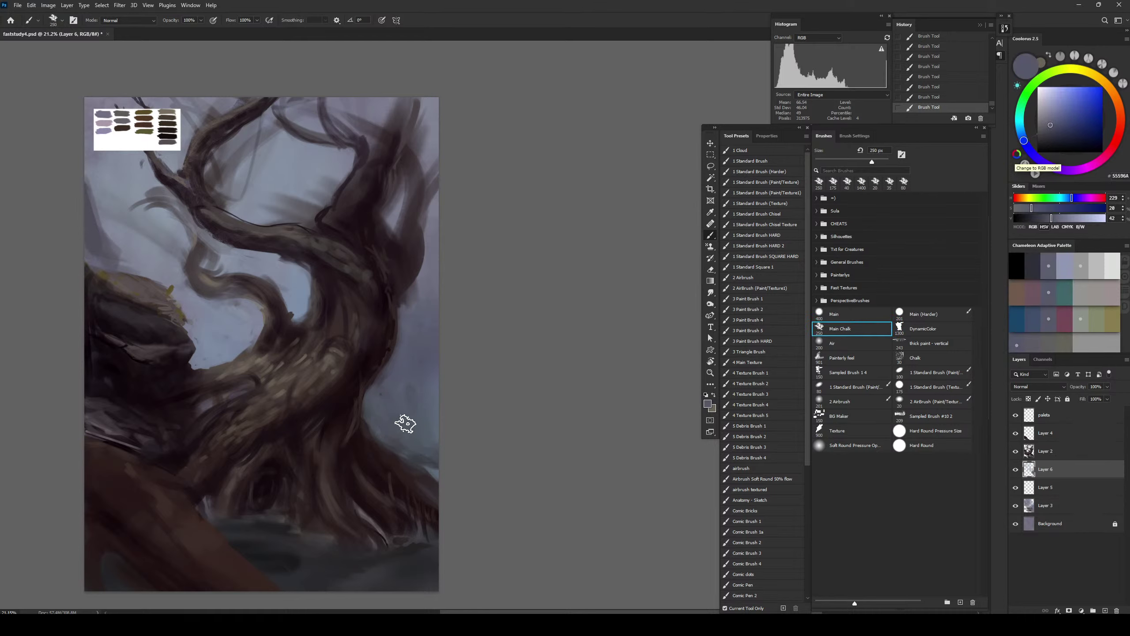
{"action": "left_click", "coordinate": [414, 431], "text": "alt"}
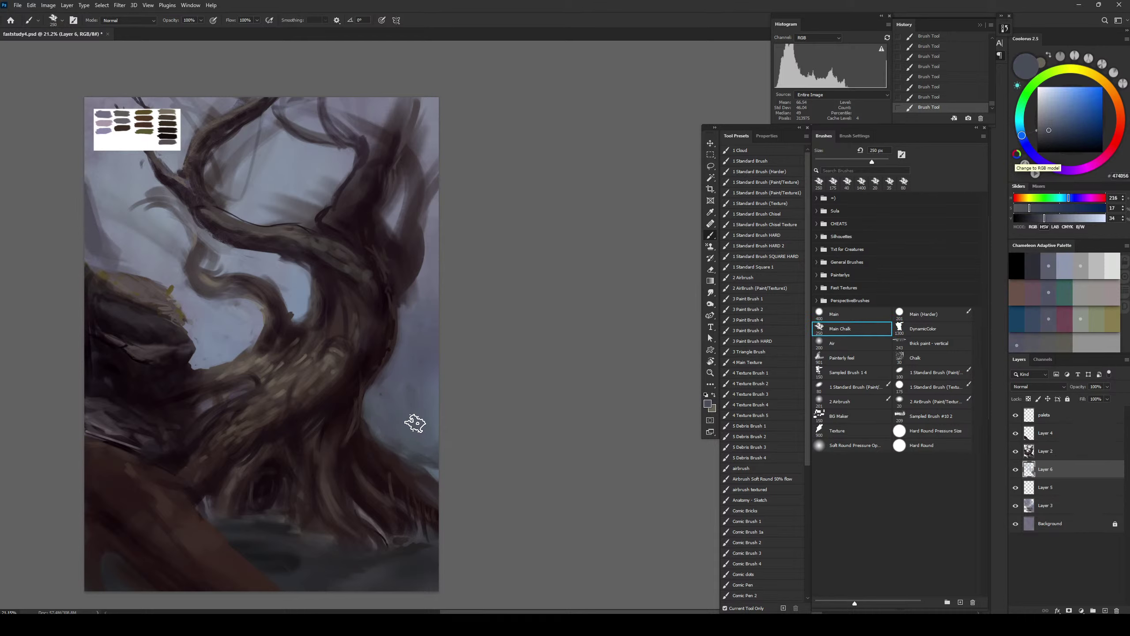
{"action": "key", "text": "bracketleft"}
{"action": "key", "text": "bracketleft"}
{"action": "key", "text": "bracketleft"}
{"action": "mouse_move", "coordinate": [402, 388]}
{"action": "left_mouse_down"}
{"action": "mouse_move", "coordinate": [386, 423]}
{"action": "mouse_move", "coordinate": [409, 397]}
{"action": "mouse_move", "coordinate": [406, 423]}
{"action": "mouse_move", "coordinate": [396, 399]}
{"action": "left_mouse_up"}
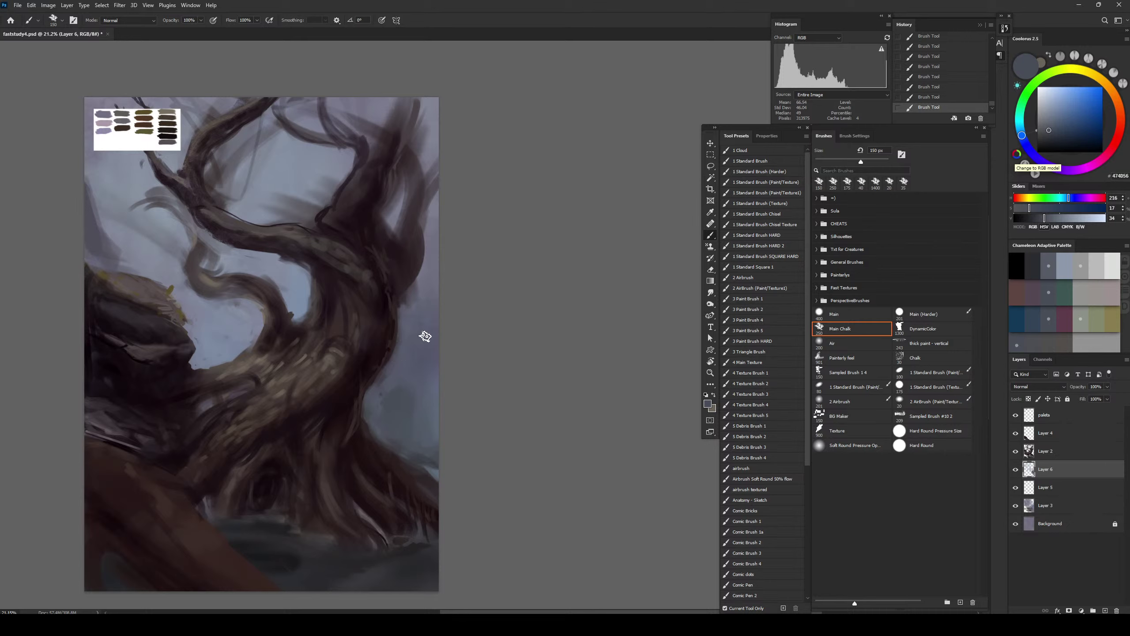
Create a new layer above Layer 6, try a muted violet-grey stroke in the sky right of the trunk, and undo it
{"action": "left_click", "coordinate": [1106, 611]}
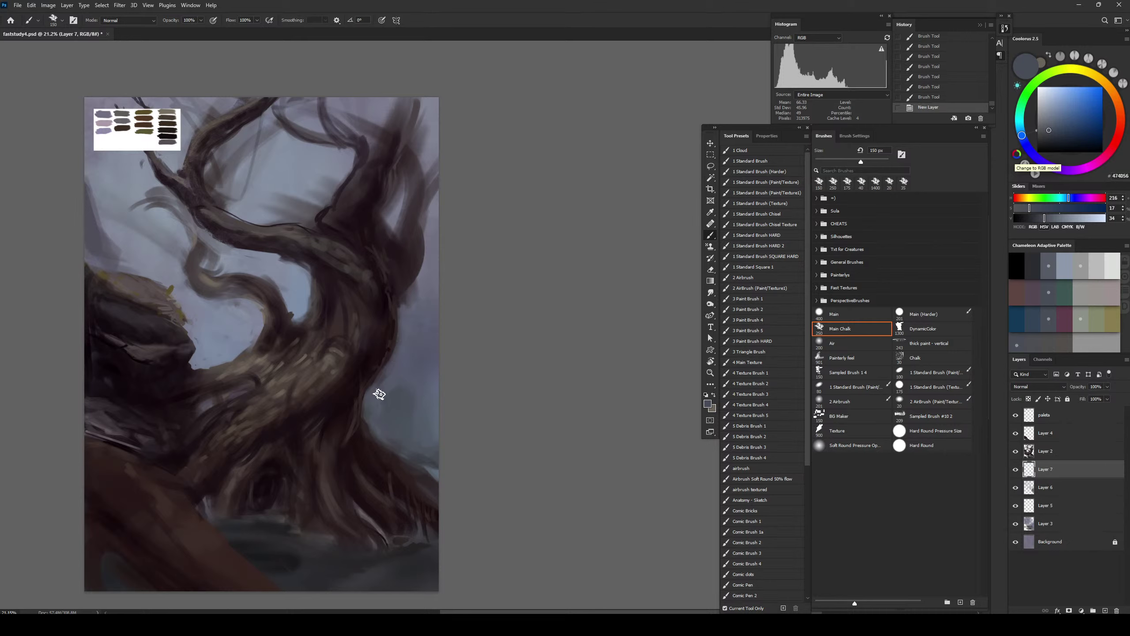
{"action": "left_click", "coordinate": [432, 196], "text": "alt"}
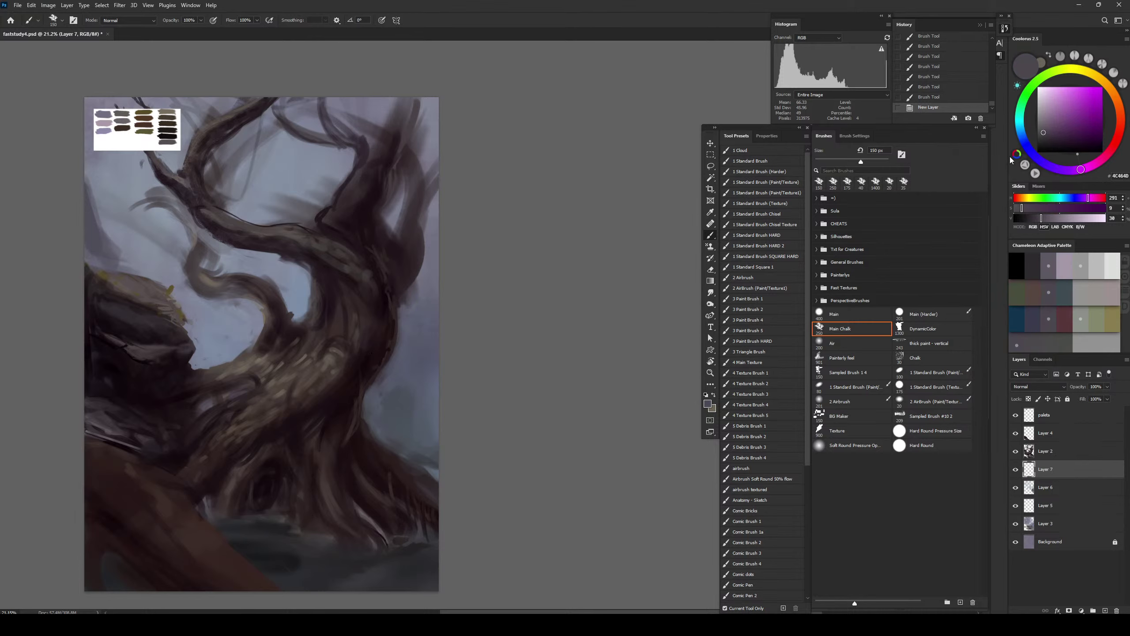
{"action": "left_click_drag", "start_coordinate": [1082, 170], "coordinate": [1062, 171]}
{"action": "left_click", "coordinate": [1043, 128]}
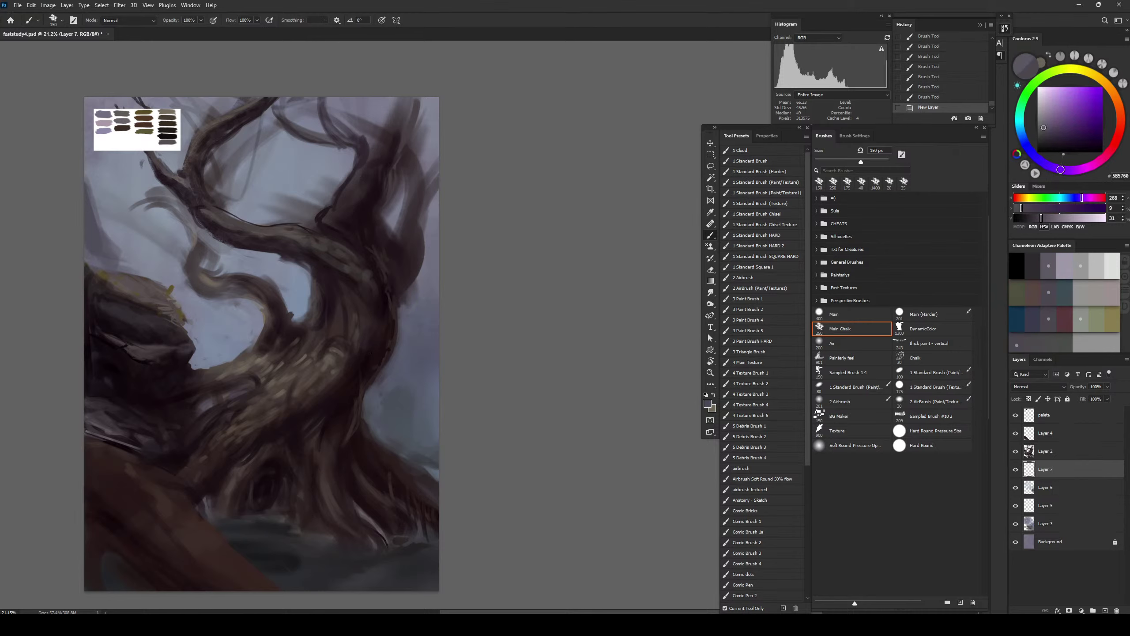
{"action": "left_click_drag", "start_coordinate": [404, 446], "coordinate": [445, 313]}
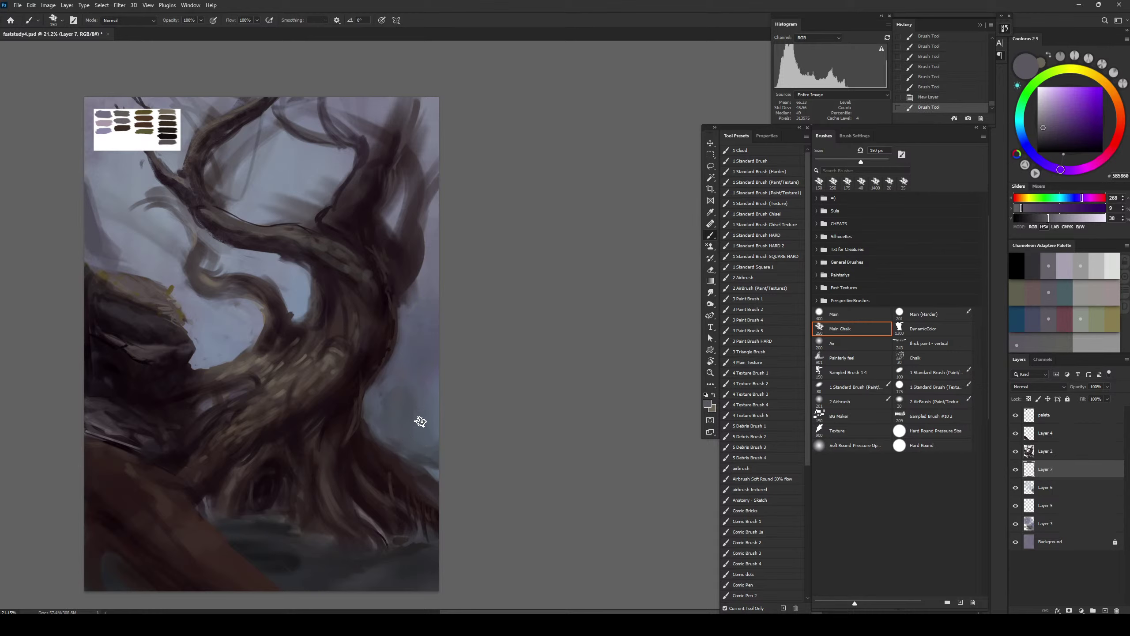
{"action": "key", "text": "ctrl+z"}
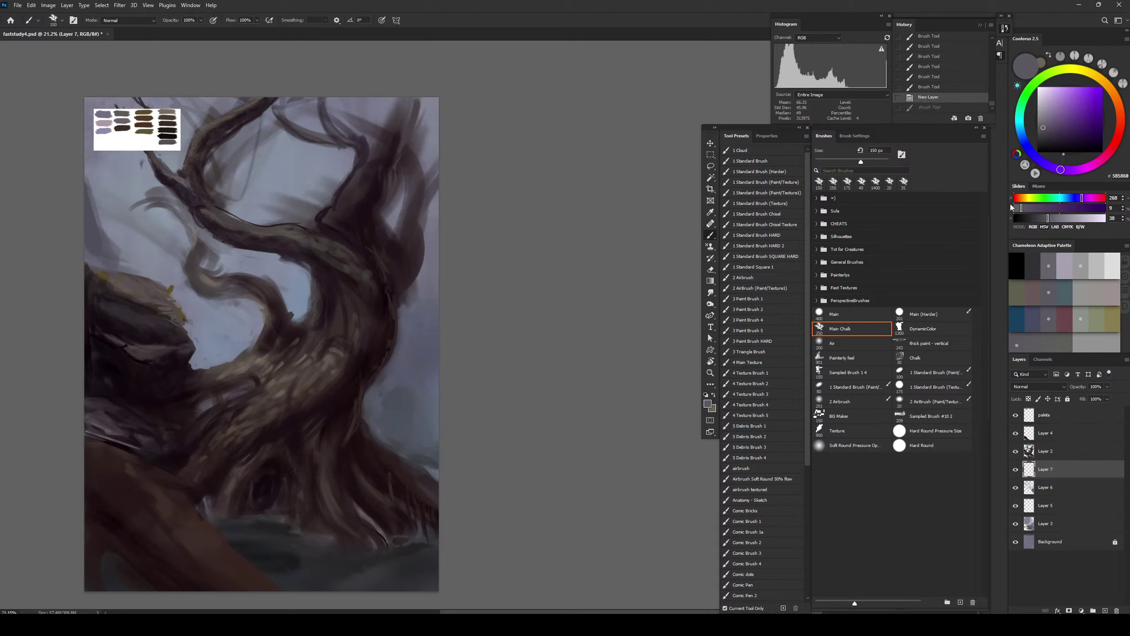
Sample a dark purple from the right-hand branch, lighten it, reduce its saturation to 12, and paint a faint distant trunk in the mist
{"action": "left_click", "coordinate": [414, 243], "text": "alt"}
{"action": "left_click", "coordinate": [419, 195], "text": "alt"}
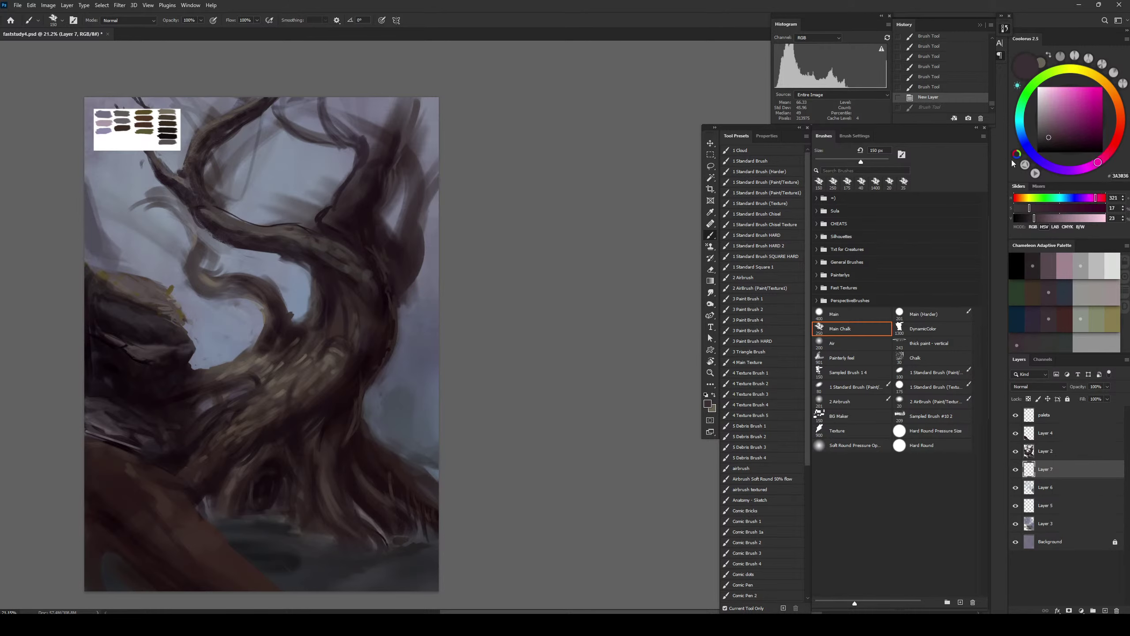
{"action": "left_click", "coordinate": [1049, 130]}
{"action": "left_click_drag", "start_coordinate": [397, 404], "coordinate": [442, 469]}
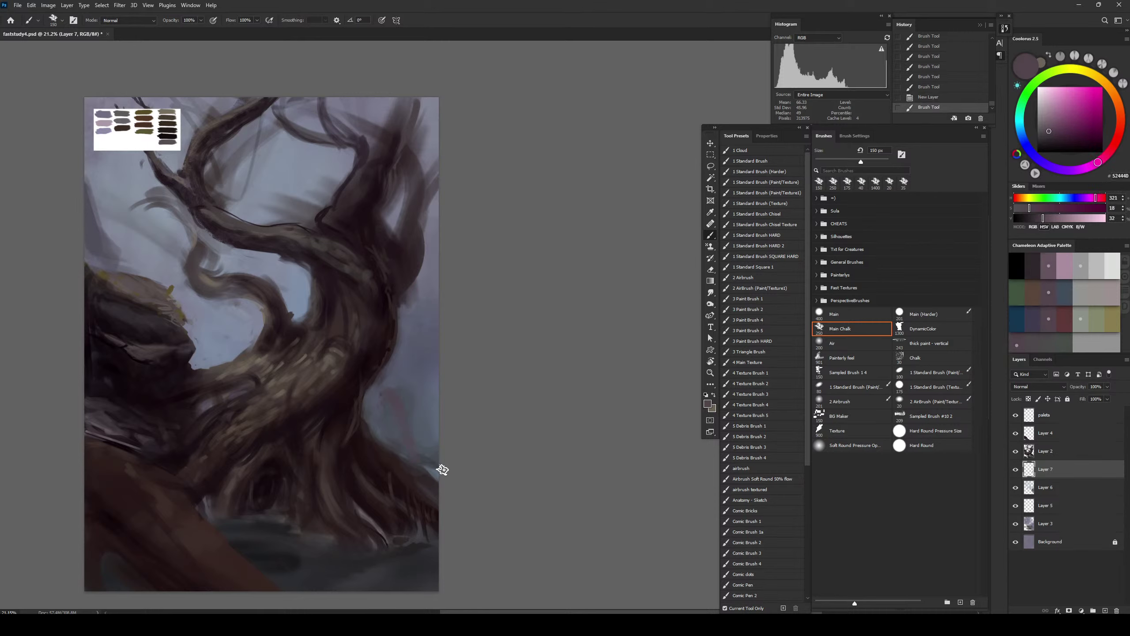
{"action": "key", "text": "ctrl+z"}
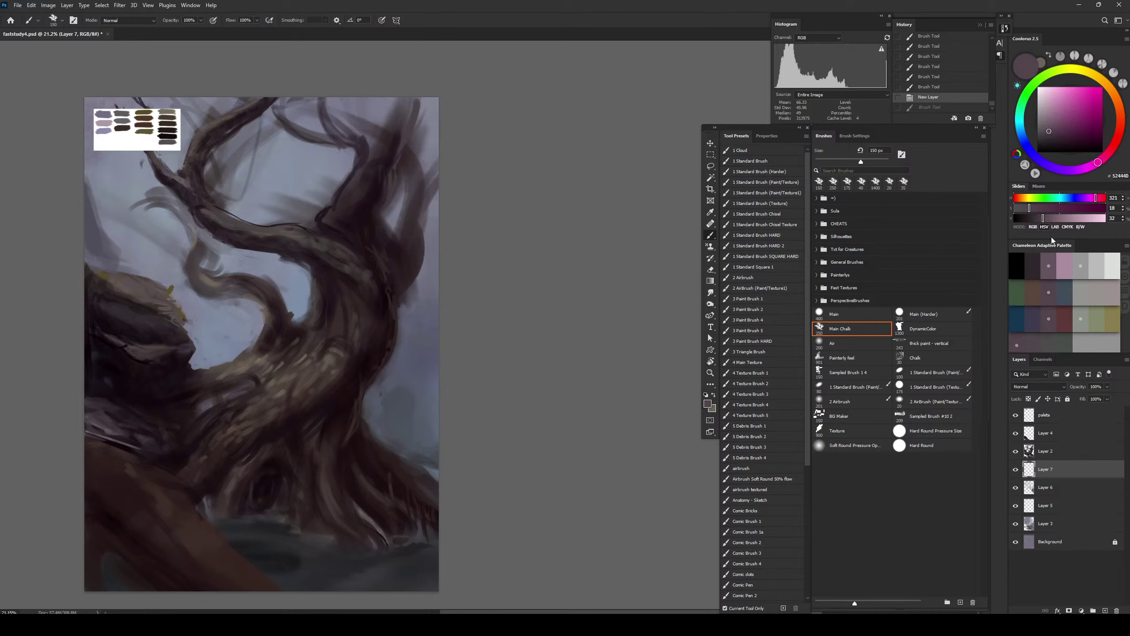
{"action": "left_click_drag", "start_coordinate": [1029, 208], "coordinate": [1024, 208]}
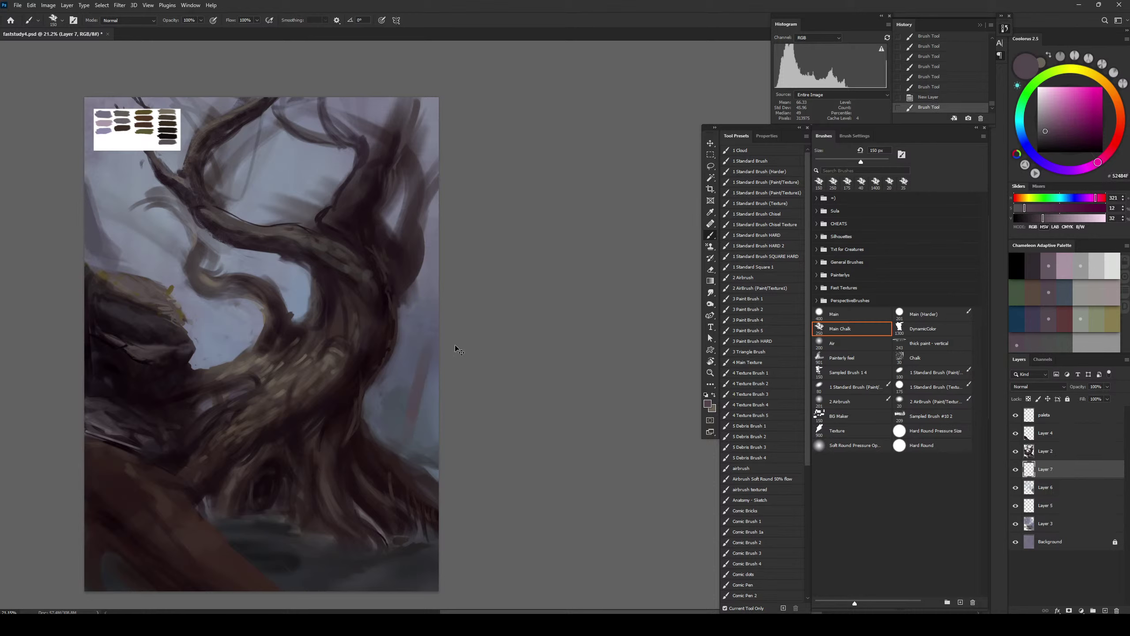
{"action": "key", "text": "bracketright"}
{"action": "key", "text": "bracketright"}
{"action": "key", "text": "bracketright"}
{"action": "key", "text": "bracketright"}
{"action": "left_click_drag", "start_coordinate": [392, 413], "coordinate": [403, 458]}
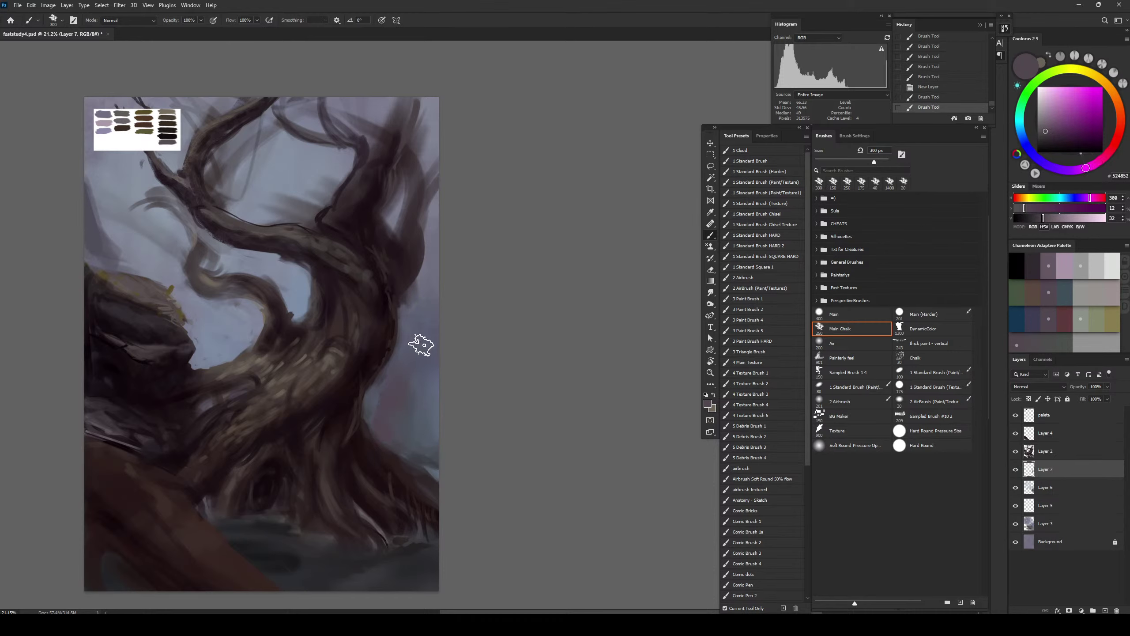
{"action": "key", "text": "ctrl+z"}
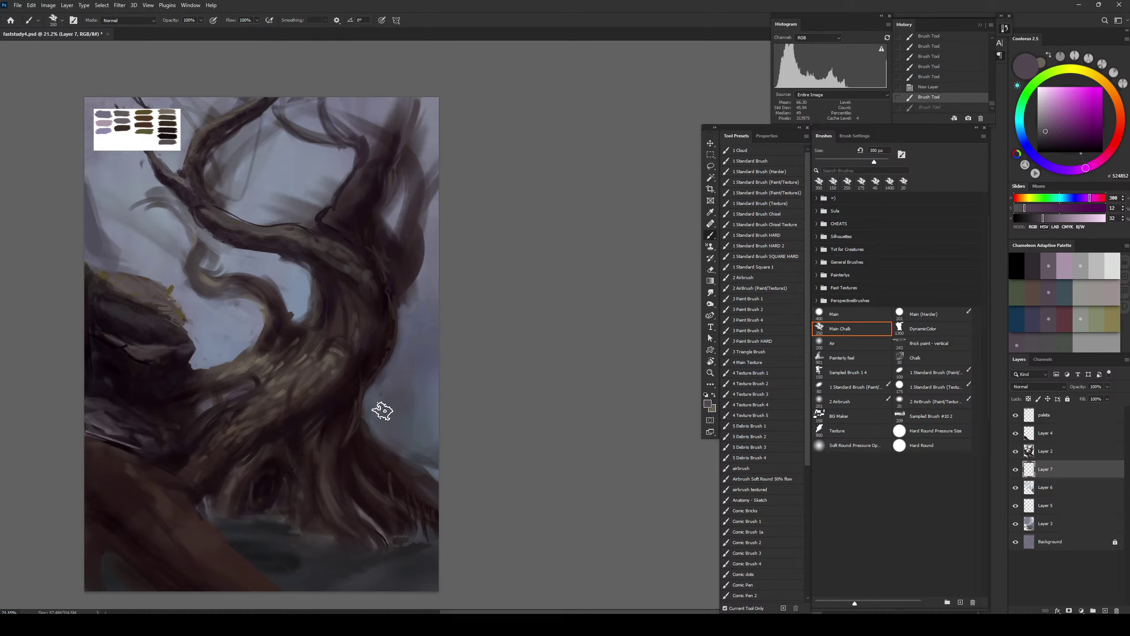
Paint faint mauve distant trunks and branches in the mist right of the tree on the new layer at 90 to 175 px
{"action": "key", "text": "bracketleft"}
{"action": "key", "text": "bracketleft"}
{"action": "key", "text": "bracketleft"}
{"action": "key", "text": "bracketleft"}
{"action": "mouse_move", "coordinate": [377, 416]}
{"action": "left_mouse_down"}
{"action": "mouse_move", "coordinate": [389, 440]}
{"action": "mouse_move", "coordinate": [399, 401]}
{"action": "left_mouse_up"}
{"action": "key", "text": "bracketright"}
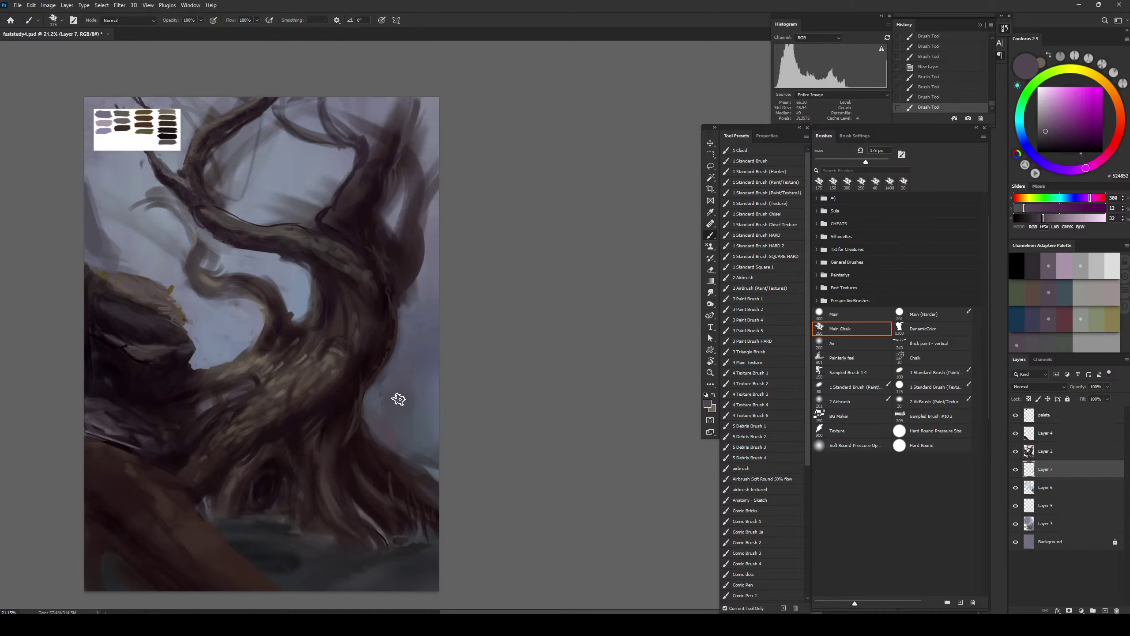
{"action": "mouse_move", "coordinate": [397, 356]}
{"action": "left_mouse_down"}
{"action": "mouse_move", "coordinate": [436, 320]}
{"action": "mouse_move", "coordinate": [445, 240]}
{"action": "mouse_move", "coordinate": [415, 340]}
{"action": "mouse_move", "coordinate": [442, 233]}
{"action": "left_mouse_up"}
{"action": "key", "text": "bracketleft"}
{"action": "key", "text": "bracketleft"}
{"action": "key", "text": "bracketleft"}
{"action": "key", "text": "bracketleft"}
{"action": "key", "text": "bracketleft"}
{"action": "key", "text": "bracketleft"}
{"action": "key", "text": "bracketleft"}
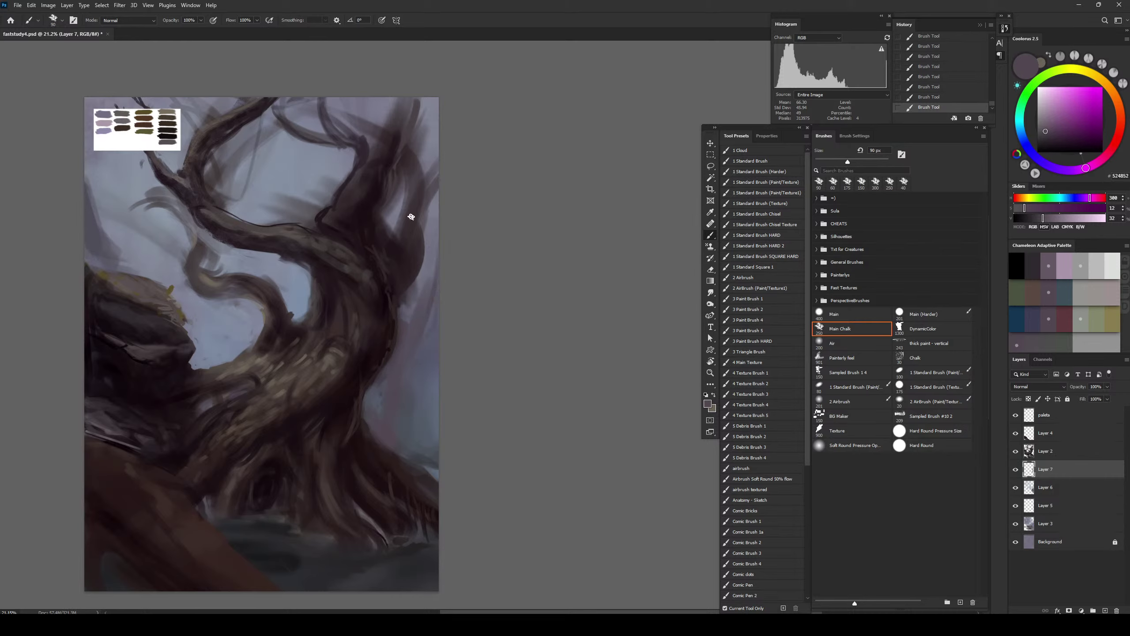
Erase the loose outer edge of the right-hand branch on Layer 2 with the eraser at 150 to 250 px
{"action": "left_click", "coordinate": [1052, 454]}
{"action": "key", "text": "e"}
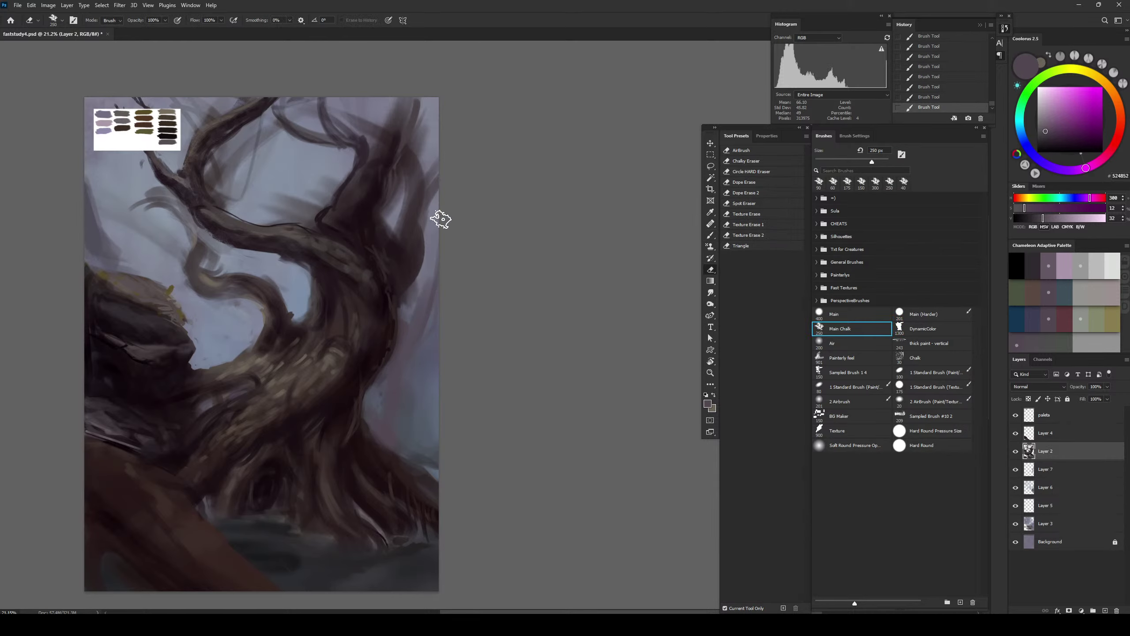
{"action": "mouse_move", "coordinate": [428, 236]}
{"action": "left_mouse_down"}
{"action": "mouse_move", "coordinate": [432, 290]}
{"action": "mouse_move", "coordinate": [420, 279]}
{"action": "mouse_move", "coordinate": [421, 205]}
{"action": "left_mouse_up"}
{"action": "left_click_drag", "start_coordinate": [419, 266], "coordinate": [410, 301]}
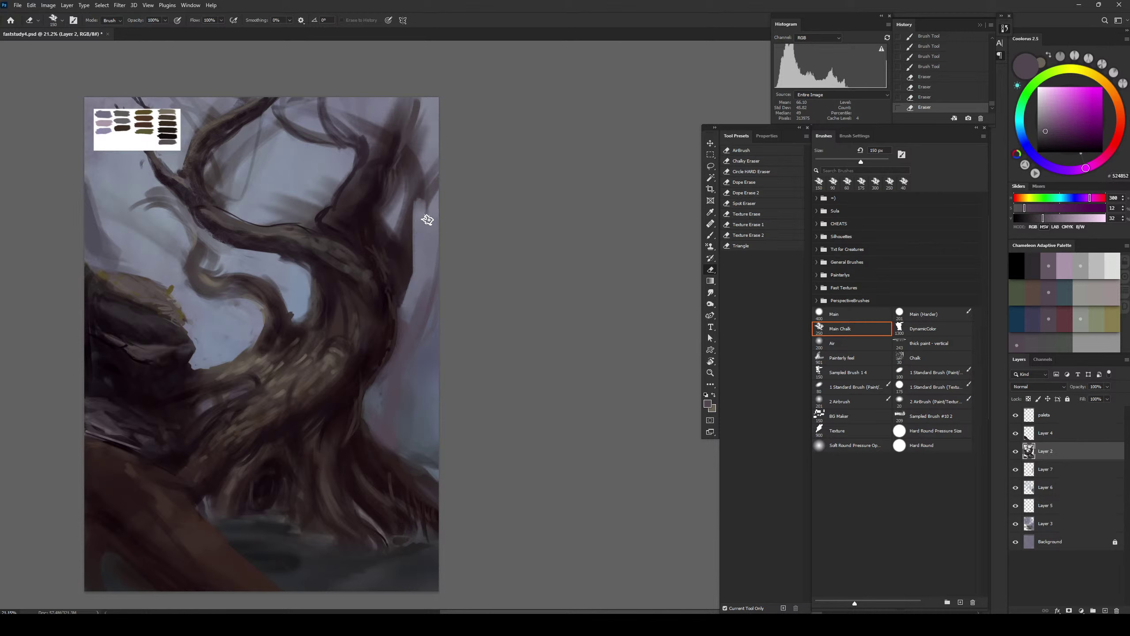
{"action": "mouse_move", "coordinate": [428, 219]}
{"action": "left_mouse_down"}
{"action": "mouse_move", "coordinate": [459, 165]}
{"action": "mouse_move", "coordinate": [472, 94]}
{"action": "left_mouse_up"}
{"action": "mouse_move", "coordinate": [419, 146]}
{"action": "left_mouse_down"}
{"action": "mouse_move", "coordinate": [429, 96]}
{"action": "mouse_move", "coordinate": [422, 223]}
{"action": "mouse_move", "coordinate": [421, 167]}
{"action": "mouse_move", "coordinate": [415, 219]}
{"action": "mouse_move", "coordinate": [434, 142]}
{"action": "mouse_move", "coordinate": [446, 138]}
{"action": "mouse_move", "coordinate": [441, 186]}
{"action": "left_mouse_up"}
Sample a dark reddish brown from the right-hand branch and carve a gap between that branch and the trunk with a 70 px eraser
{"action": "key", "text": "b"}
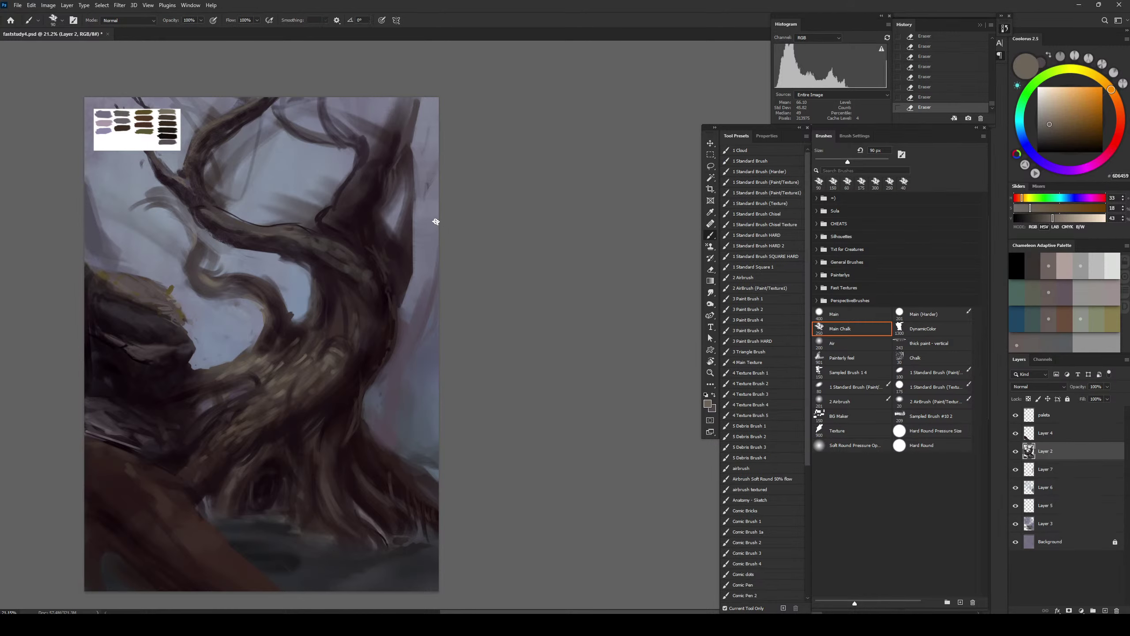
{"action": "left_click", "coordinate": [408, 242], "text": "alt"}
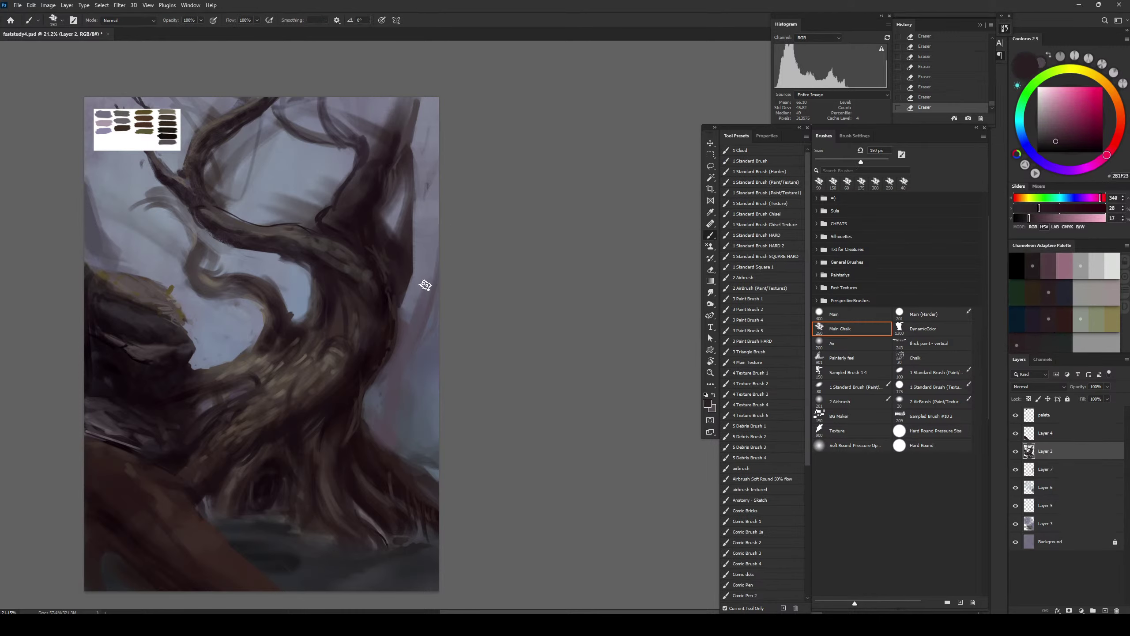
{"action": "key", "text": "e"}
{"action": "key", "text": "bracketleft"}
{"action": "key", "text": "bracketleft"}
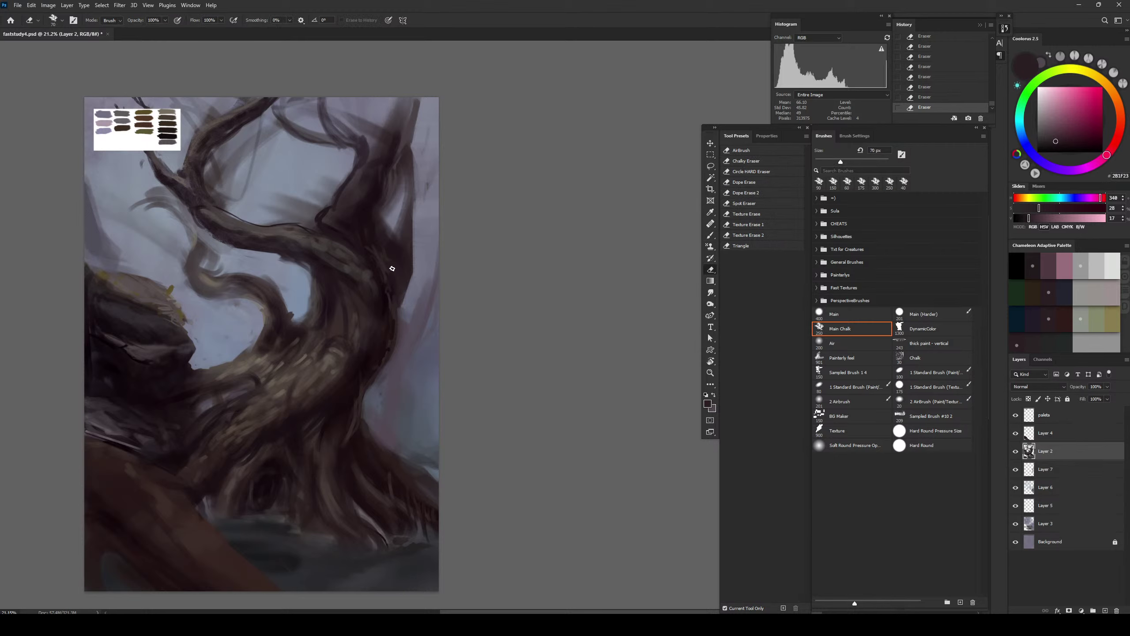
{"action": "mouse_move", "coordinate": [391, 269]}
{"action": "left_mouse_down"}
{"action": "mouse_move", "coordinate": [383, 242]}
{"action": "mouse_move", "coordinate": [390, 261]}
{"action": "mouse_move", "coordinate": [395, 238]}
{"action": "mouse_move", "coordinate": [395, 285]}
{"action": "mouse_move", "coordinate": [409, 242]}
{"action": "left_mouse_up"}
Reinforce the edges of the trunk and right-hand branch around the gap in dark reddish brown at 90 to 125 px
{"action": "key", "text": "b"}
{"action": "mouse_move", "coordinate": [409, 242]}
{"action": "left_mouse_down"}
{"action": "mouse_move", "coordinate": [393, 277]}
{"action": "mouse_move", "coordinate": [399, 262]}
{"action": "left_mouse_up"}
{"action": "mouse_move", "coordinate": [399, 263]}
{"action": "left_mouse_down"}
{"action": "mouse_move", "coordinate": [402, 297]}
{"action": "mouse_move", "coordinate": [393, 295]}
{"action": "left_mouse_up"}
{"action": "key", "text": "bracketleft"}
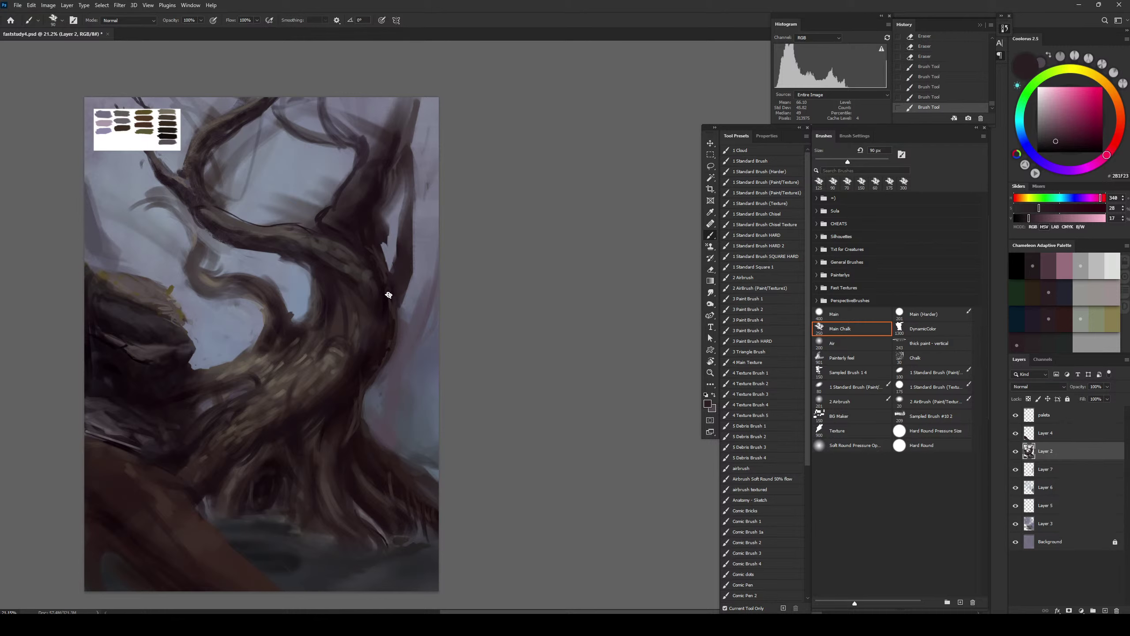
Sample near-black reds from the trunk and deepen the shadow along its right edge below the fork at 60 px
{"action": "left_click", "coordinate": [376, 361], "text": "alt"}
{"action": "key", "text": "bracketleft"}
{"action": "key", "text": "bracketleft"}
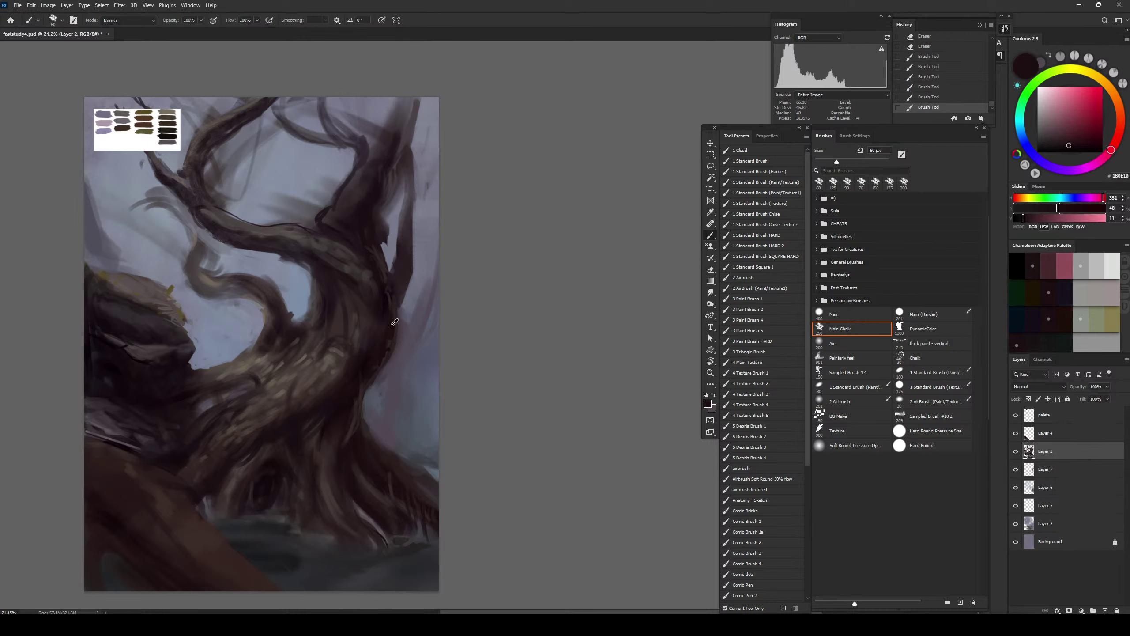
{"action": "left_click", "coordinate": [389, 296], "text": "alt"}
{"action": "left_click", "coordinate": [380, 363], "text": "alt"}
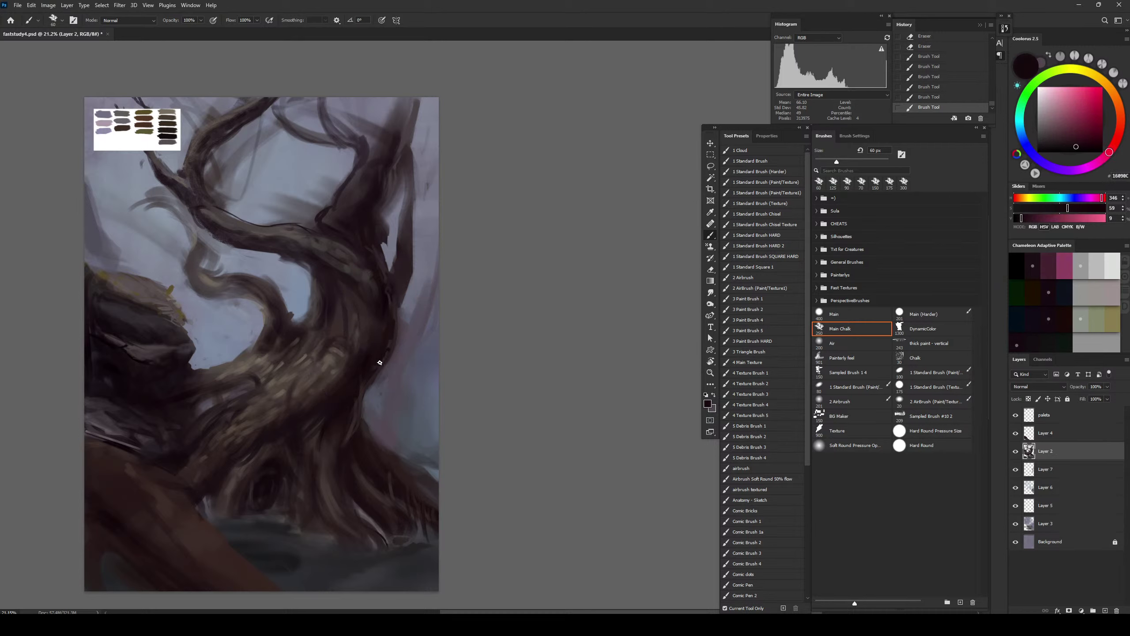
{"action": "left_click_drag", "start_coordinate": [388, 308], "coordinate": [387, 292]}
Sample dark brown and near-black plum from the trunk and darken the base of the right-hand branch at 60 px
{"action": "left_click", "coordinate": [361, 273], "text": "alt"}
{"action": "key", "text": "bracketleft"}
{"action": "key", "text": "bracketleft"}
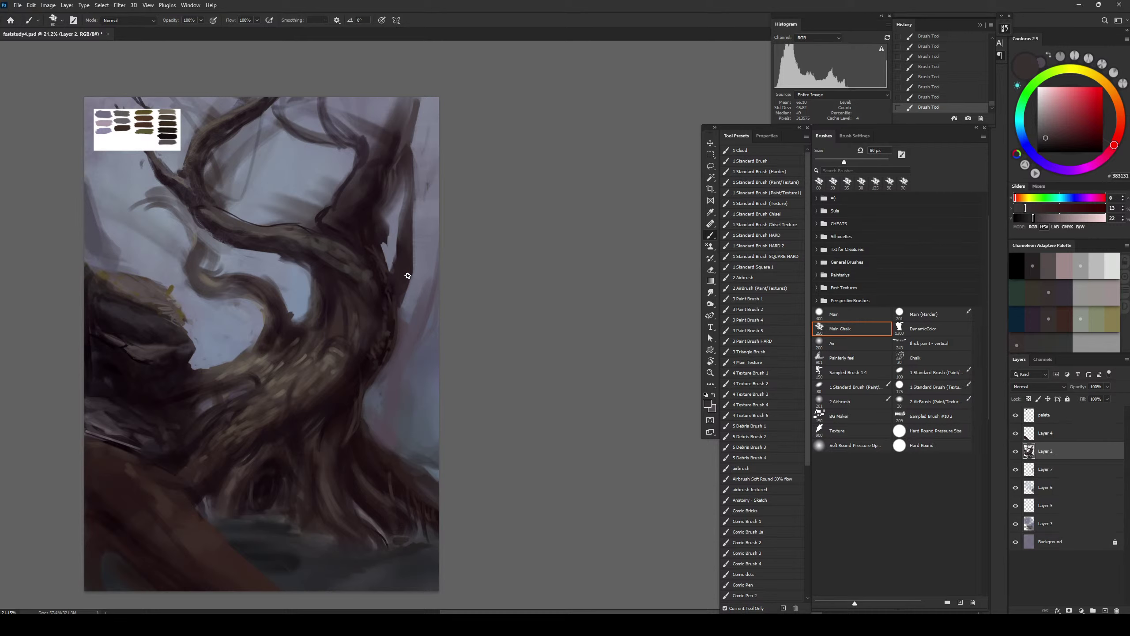
{"action": "left_click", "coordinate": [384, 290], "text": "alt"}
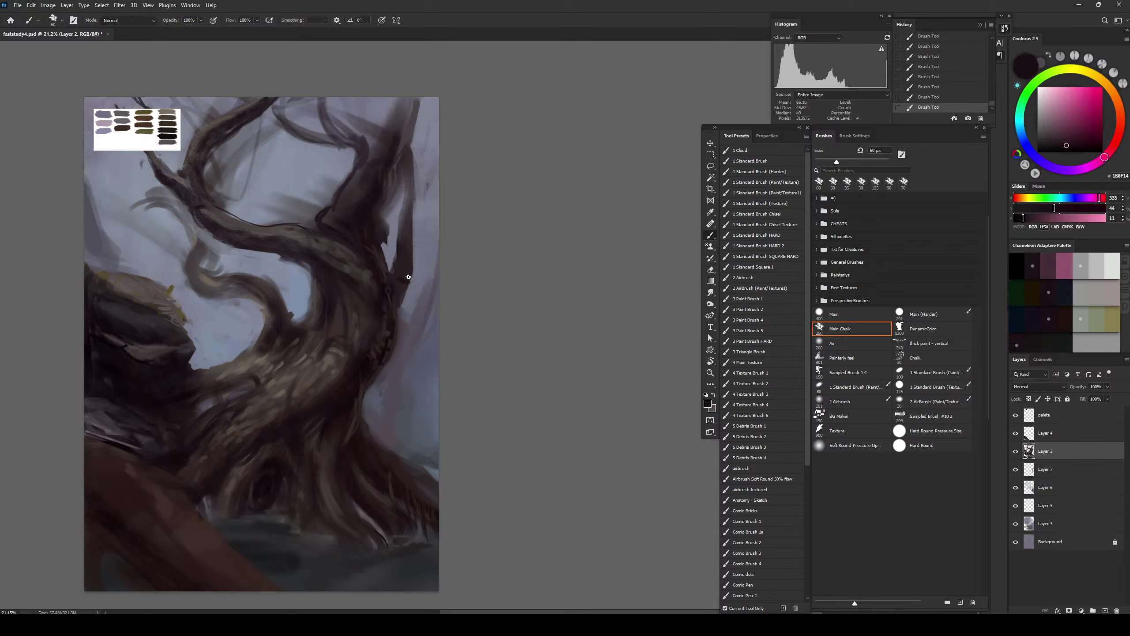
{"action": "left_click_drag", "start_coordinate": [403, 285], "coordinate": [400, 302]}
Model the lower right-hand branch with muted mauve-grey and sampled dark browns at 60 to 90 px
{"action": "key", "text": "x"}
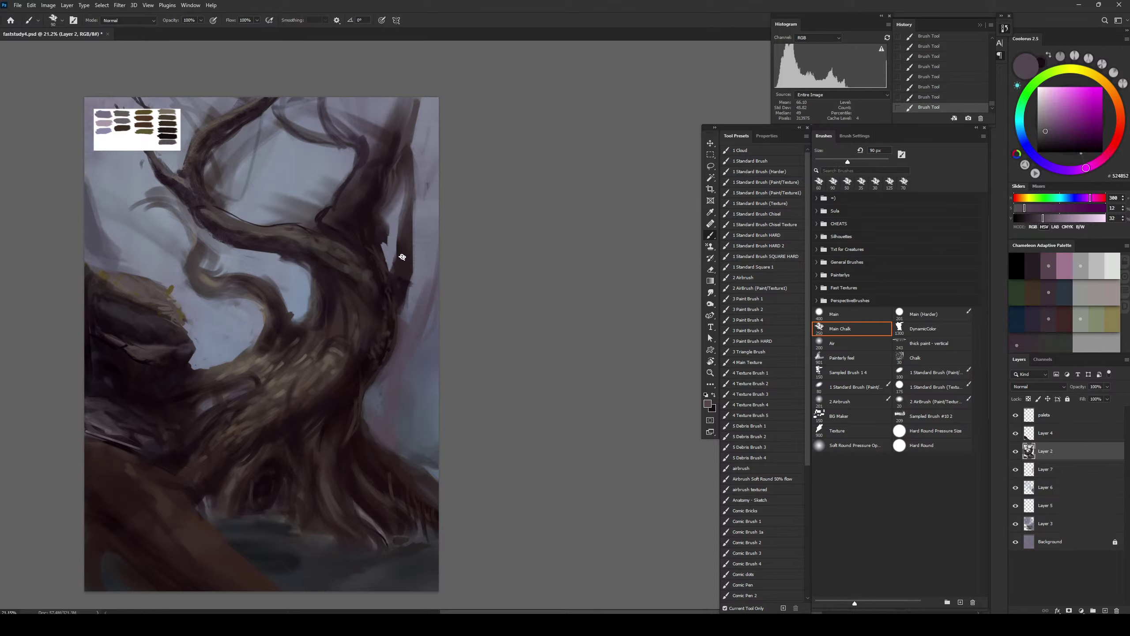
{"action": "mouse_move", "coordinate": [402, 251]}
{"action": "left_mouse_down"}
{"action": "mouse_move", "coordinate": [406, 276]}
{"action": "mouse_move", "coordinate": [401, 241]}
{"action": "left_mouse_up"}
{"action": "key", "text": "["}
{"action": "key", "text": "["}
{"action": "key", "text": "["}
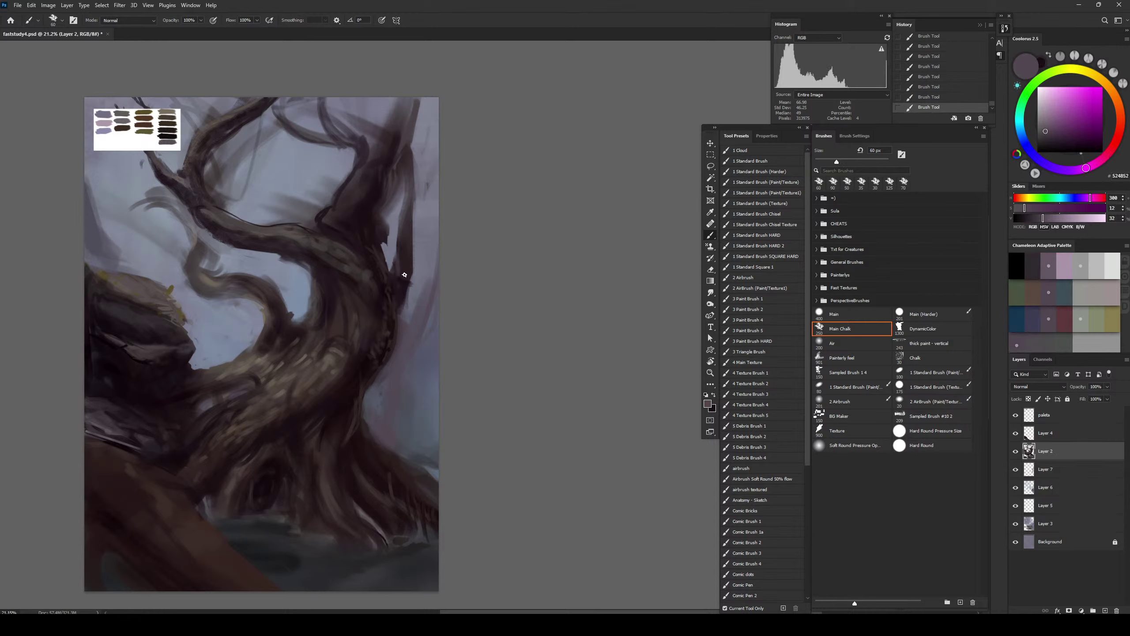
{"action": "left_click", "coordinate": [370, 285], "text": "alt"}
{"action": "left_click", "coordinate": [370, 278], "text": "alt"}
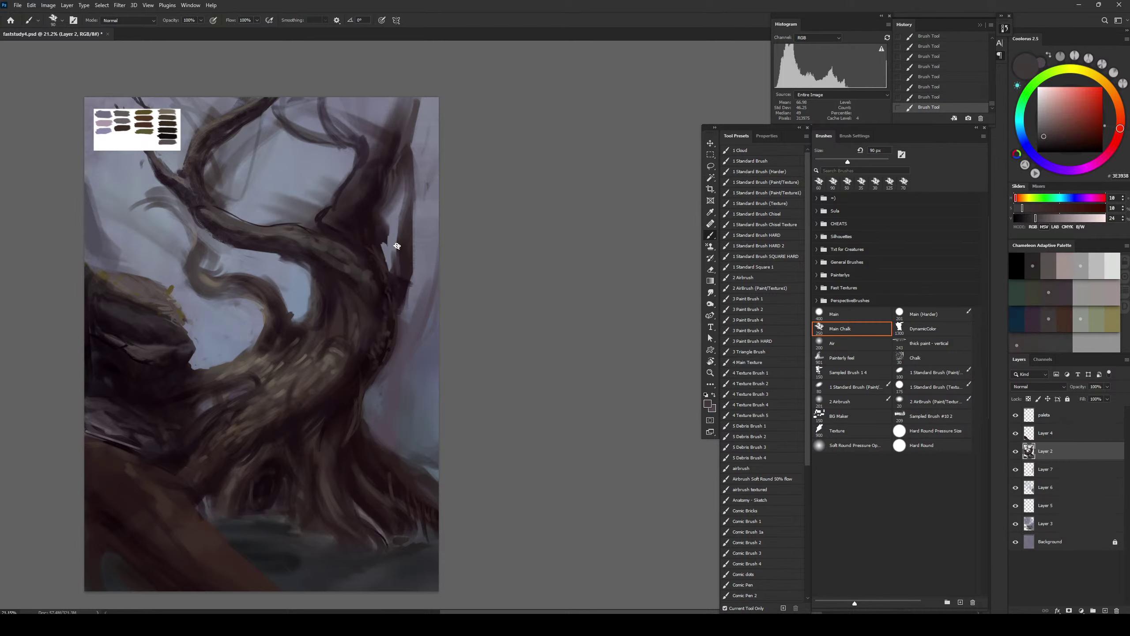
{"action": "left_click_drag", "start_coordinate": [403, 243], "coordinate": [411, 266]}
{"action": "left_click", "coordinate": [404, 276], "text": "alt"}
{"action": "left_click", "coordinate": [405, 254], "text": "alt"}
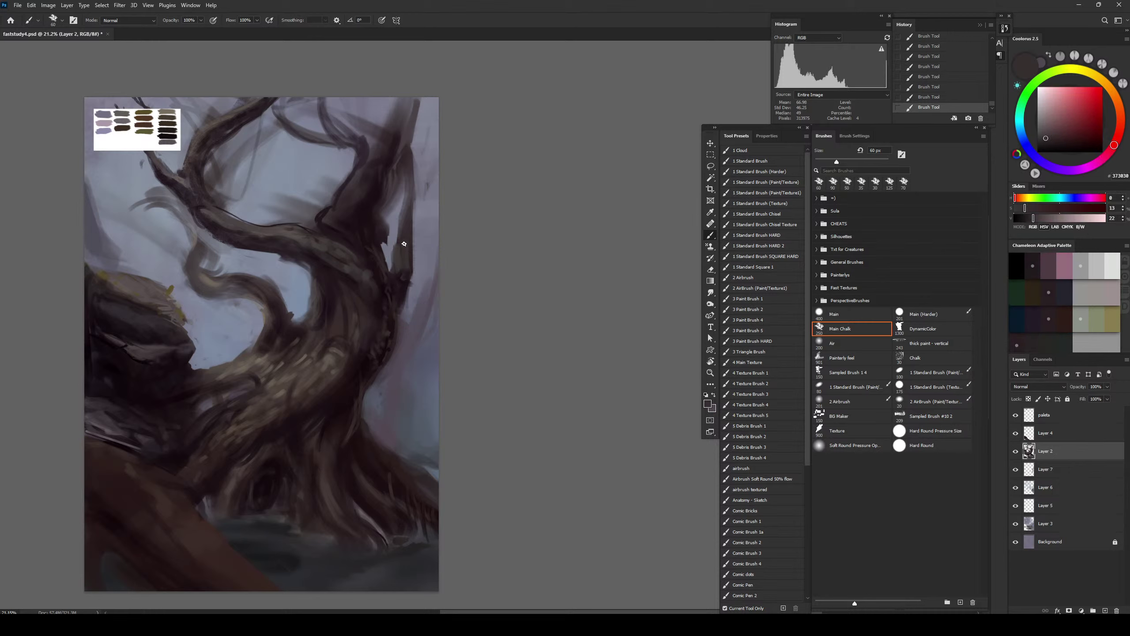
Paint a forked offshoot rising from the right-hand branch to the canvas edge in dark brown at 80 to 90 px
{"action": "key", "text": "bracketright"}
{"action": "key", "text": "bracketright"}
{"action": "left_click_drag", "start_coordinate": [419, 191], "coordinate": [407, 208]}
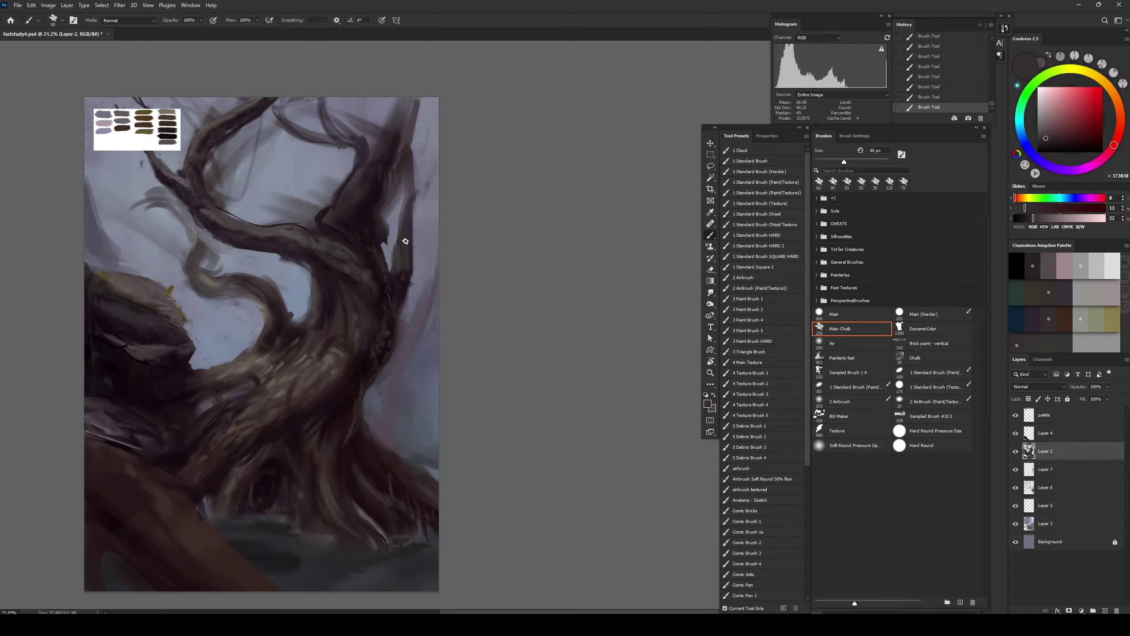
{"action": "left_click_drag", "start_coordinate": [439, 160], "coordinate": [419, 194]}
{"action": "left_click_drag", "start_coordinate": [438, 124], "coordinate": [415, 188]}
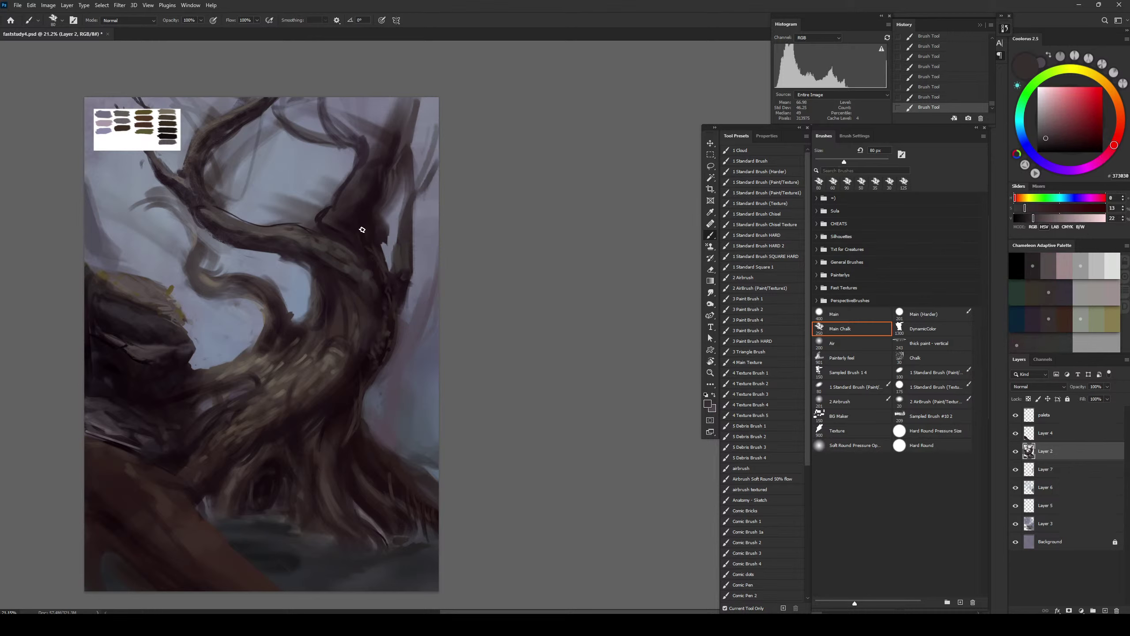
{"action": "key", "text": "ctrl+z"}
{"action": "left_click_drag", "start_coordinate": [437, 123], "coordinate": [414, 191]}
{"action": "key", "text": "bracketright"}
{"action": "key", "text": "ctrl+z"}
{"action": "mouse_move", "coordinate": [439, 151]}
{"action": "left_mouse_down"}
{"action": "mouse_move", "coordinate": [417, 190]}
{"action": "mouse_move", "coordinate": [427, 170]}
{"action": "left_mouse_up"}
{"action": "key", "text": "bracketright"}
{"action": "left_click_drag", "start_coordinate": [398, 172], "coordinate": [414, 226]}
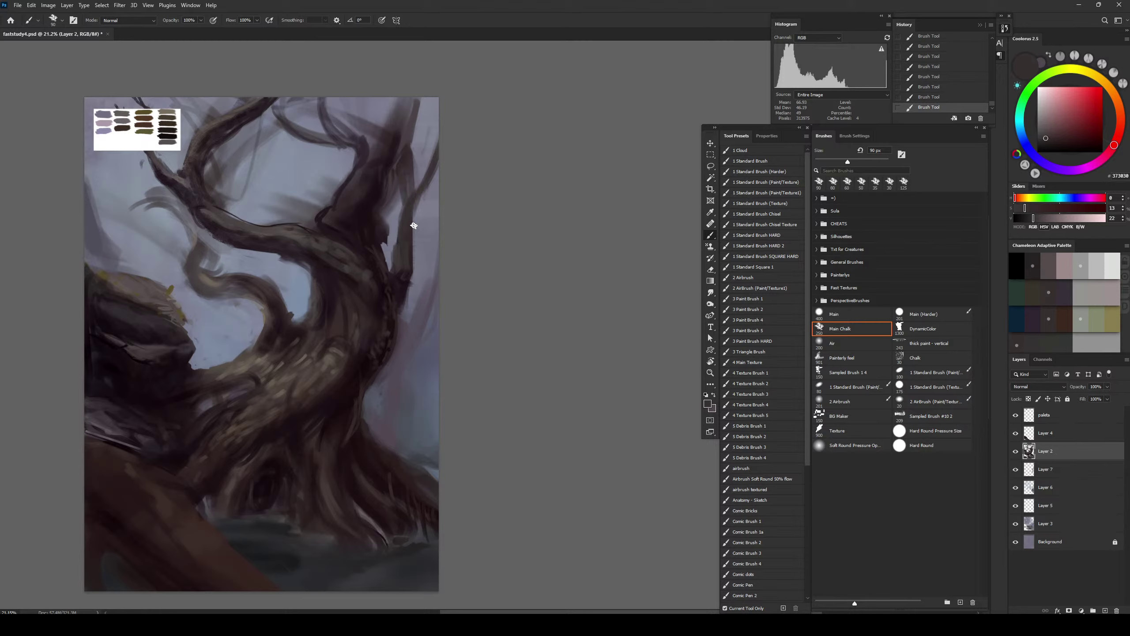
Erase the loose paint beside the upper right-hand branch with a 90 px eraser
{"action": "key", "text": "e"}
{"action": "left_click_drag", "start_coordinate": [414, 181], "coordinate": [431, 120]}
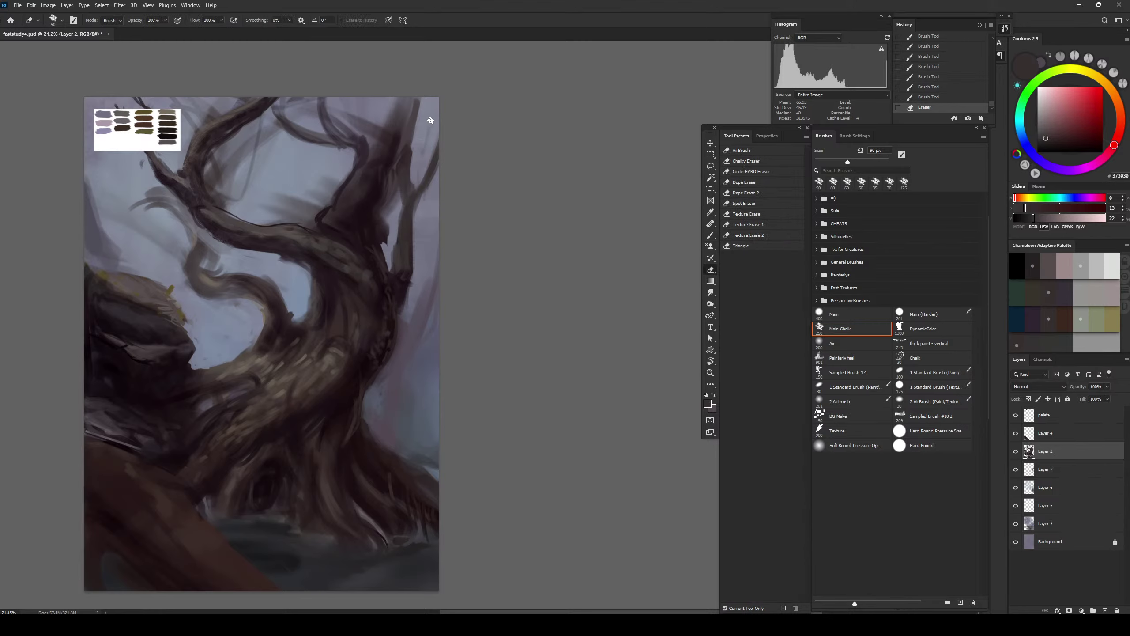
{"action": "key", "text": "ctrl+z"}
{"action": "left_click_drag", "start_coordinate": [413, 185], "coordinate": [418, 107]}
{"action": "key", "text": "x"}
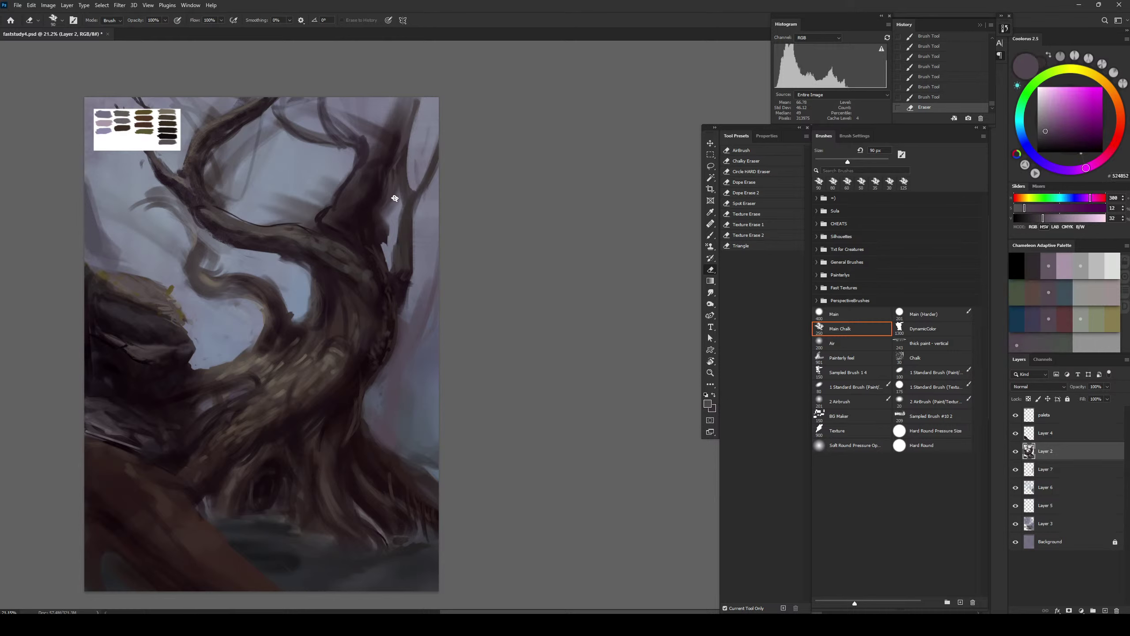
Sample dark browns from the trunk and build up the main trunk's upper end at 150 px
{"action": "key", "text": "b"}
{"action": "left_click", "coordinate": [348, 259], "text": "alt"}
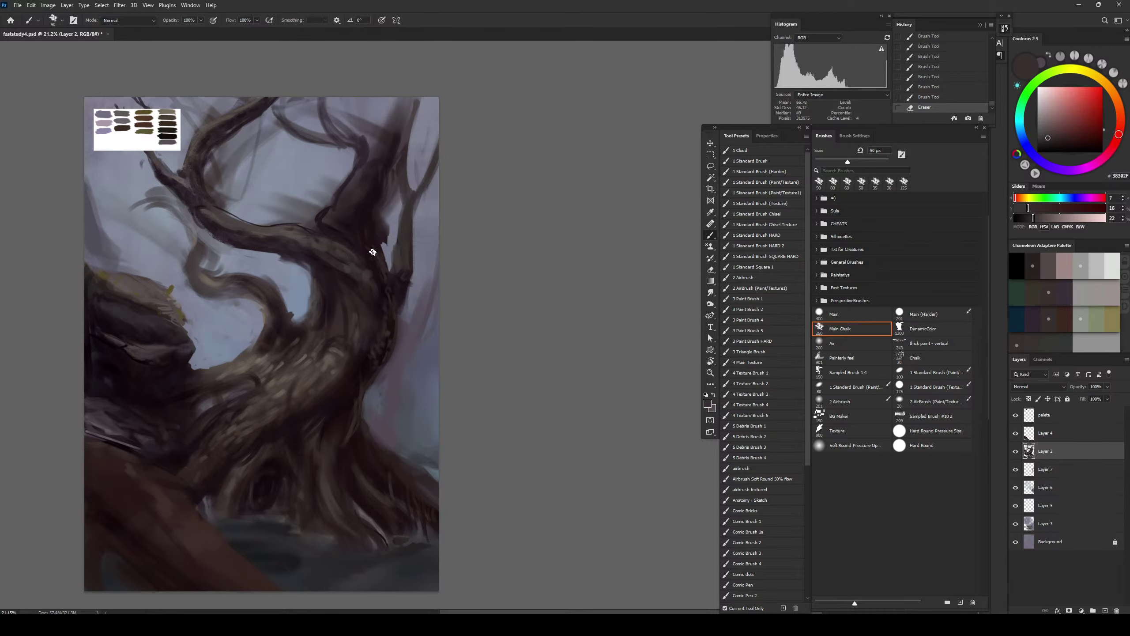
{"action": "left_click", "coordinate": [318, 243], "text": "alt"}
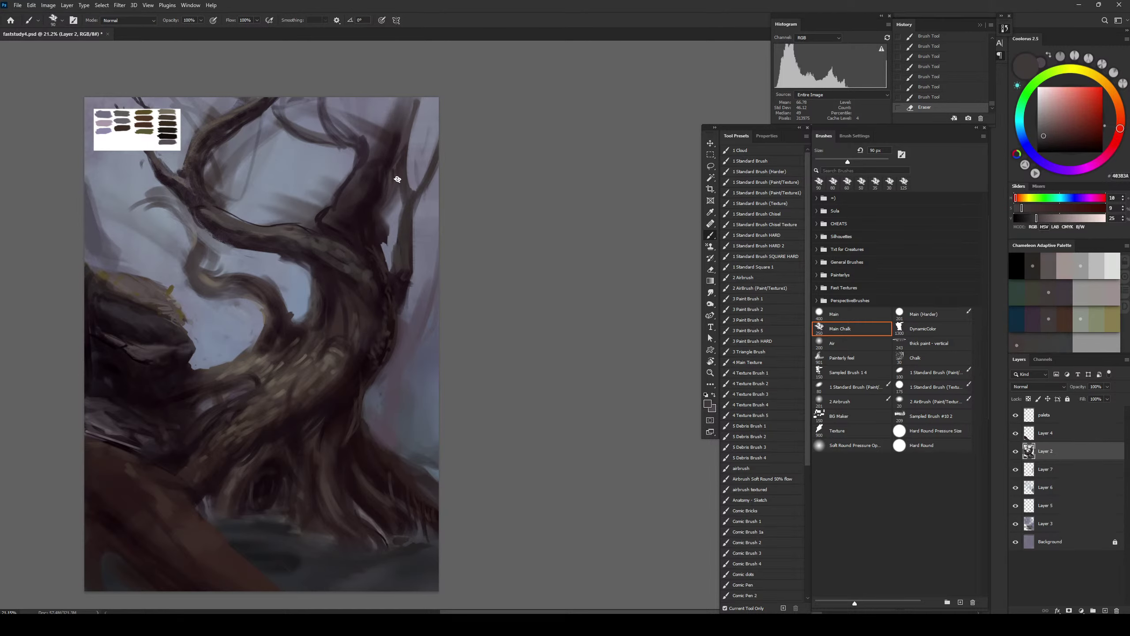
{"action": "key", "text": "bracketright"}
{"action": "key", "text": "bracketright"}
{"action": "key", "text": "bracketright"}
{"action": "left_click_drag", "start_coordinate": [404, 113], "coordinate": [411, 131]}
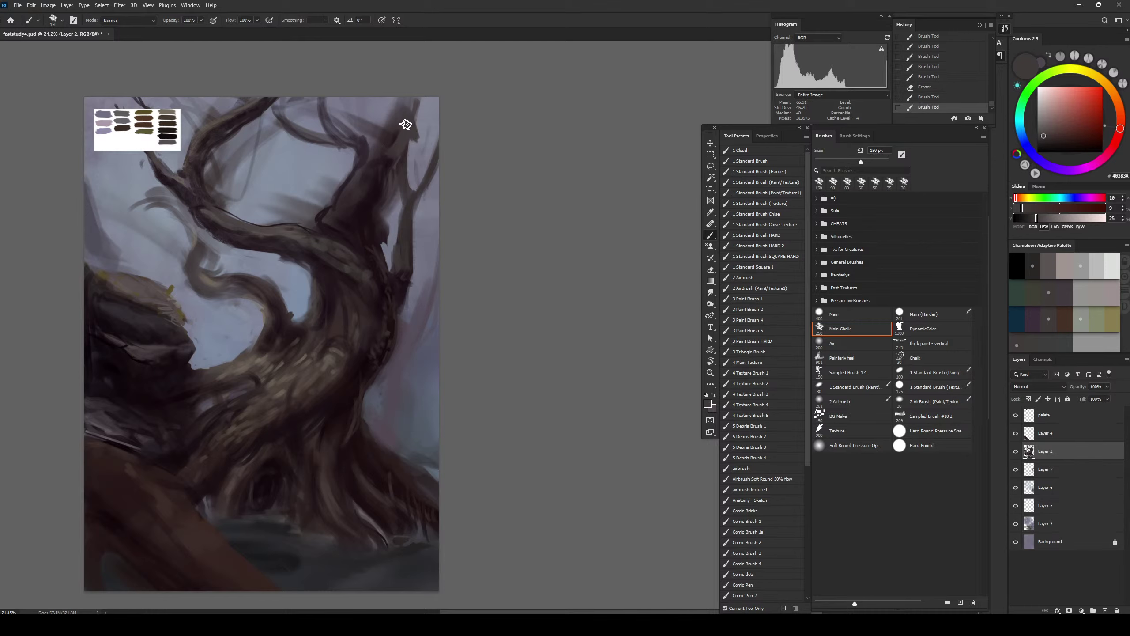
{"action": "left_click_drag", "start_coordinate": [382, 166], "coordinate": [411, 111]}
Try painting an arching branch across the top of Layer 2 in a sampled dark plum at 125 px
{"action": "key", "text": "bracketleft"}
{"action": "key", "text": "bracketleft"}
{"action": "left_click", "coordinate": [366, 134], "text": "alt"}
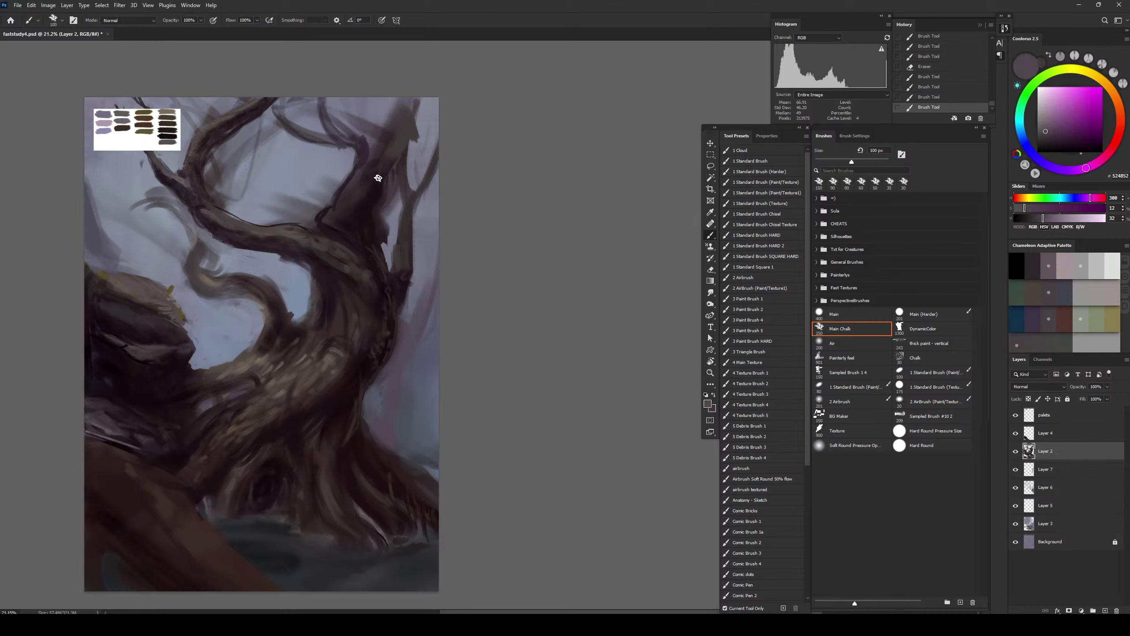
{"action": "left_click", "coordinate": [307, 245], "text": "alt"}
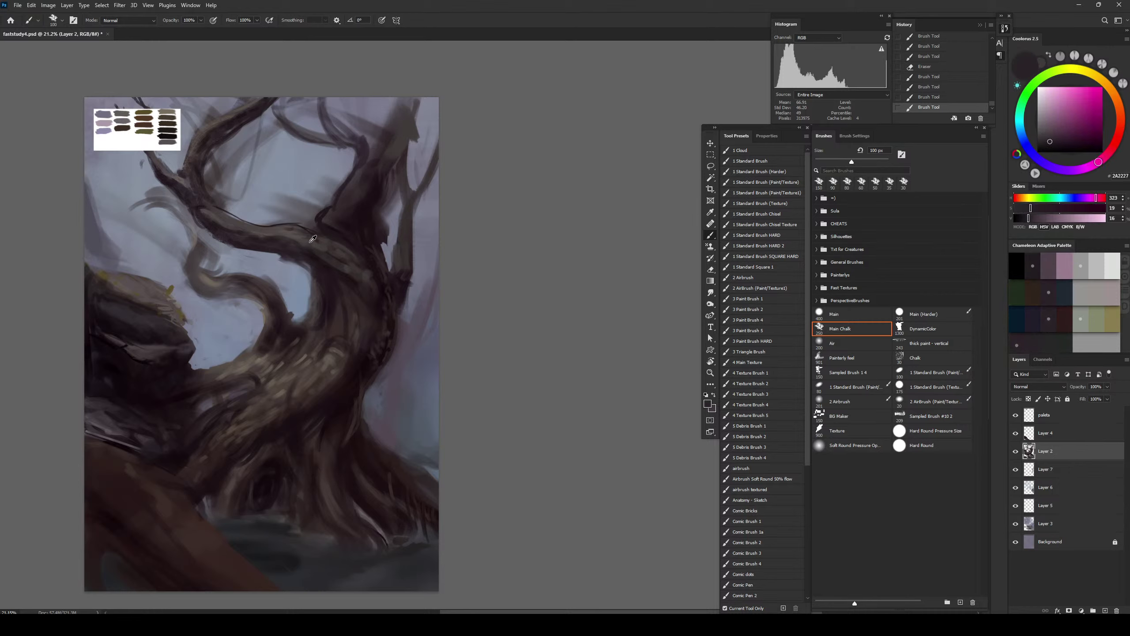
{"action": "key", "text": "bracketright"}
{"action": "mouse_move", "coordinate": [322, 118]}
{"action": "left_mouse_down"}
{"action": "mouse_move", "coordinate": [344, 131]}
{"action": "mouse_move", "coordinate": [388, 126]}
{"action": "mouse_move", "coordinate": [338, 128]}
{"action": "left_mouse_up"}
{"action": "key", "text": "ctrl+z"}
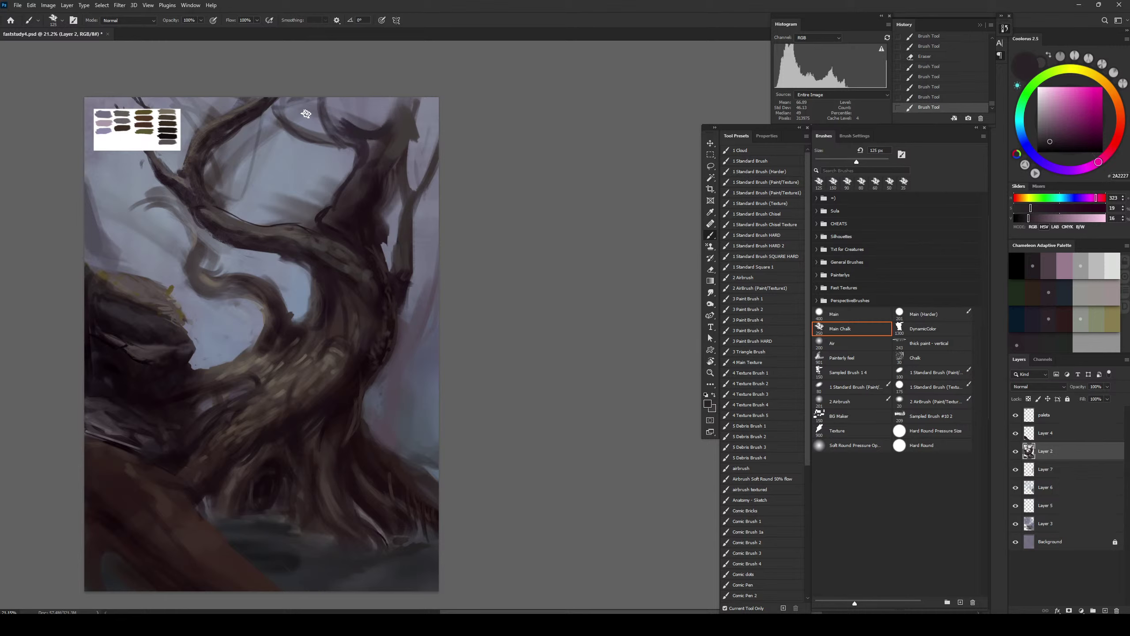
{"action": "mouse_move", "coordinate": [221, 108]}
{"action": "left_mouse_down"}
{"action": "mouse_move", "coordinate": [285, 111]}
{"action": "mouse_move", "coordinate": [321, 129]}
{"action": "left_mouse_up"}
{"action": "key", "text": "ctrl+z"}
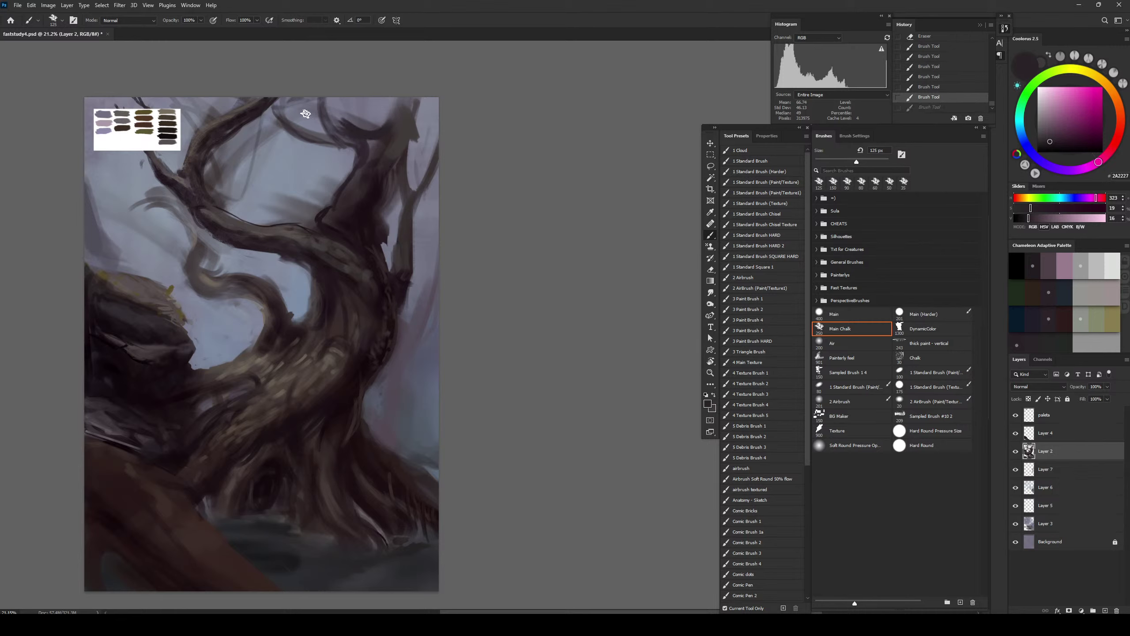
Add a new layer above Layer 2 and paint an arching branch across the top in dark plum at 125 to 200 px
{"action": "key", "text": "ctrl+alt+shift+n"}
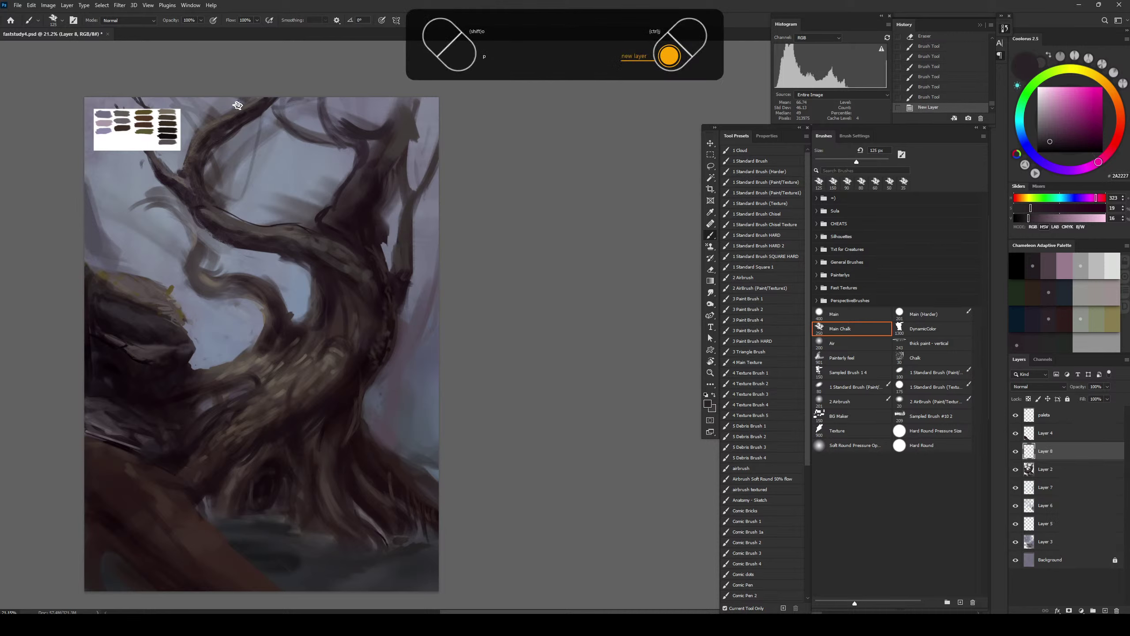
{"action": "left_click_drag", "start_coordinate": [238, 106], "coordinate": [330, 137]}
{"action": "key", "text": "ctrl+z"}
{"action": "left_click_drag", "start_coordinate": [229, 99], "coordinate": [354, 130]}
{"action": "left_click_drag", "start_coordinate": [332, 118], "coordinate": [368, 134]}
{"action": "left_click_drag", "start_coordinate": [313, 108], "coordinate": [326, 116]}
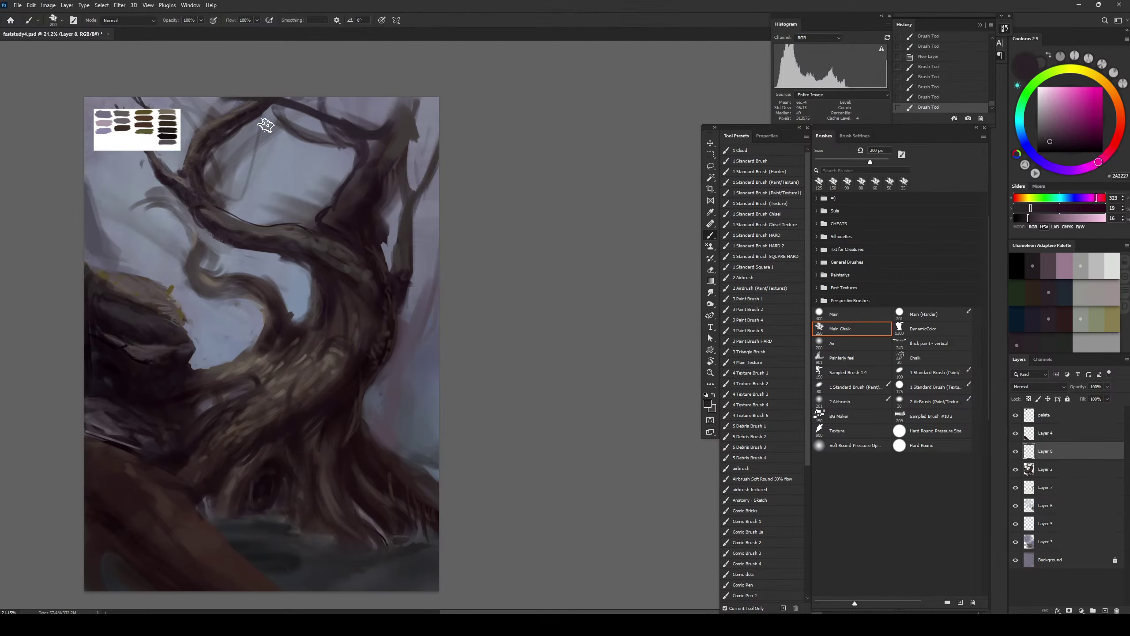
{"action": "mouse_move", "coordinate": [221, 95]}
{"action": "left_mouse_down"}
{"action": "mouse_move", "coordinate": [266, 94]}
{"action": "mouse_move", "coordinate": [243, 104]}
{"action": "mouse_move", "coordinate": [259, 100]}
{"action": "left_mouse_up"}
Sample a warm dark brown near the branch junction and stroke it along the top of the arching branch at 125 px
{"action": "left_click", "coordinate": [375, 120], "text": "alt"}
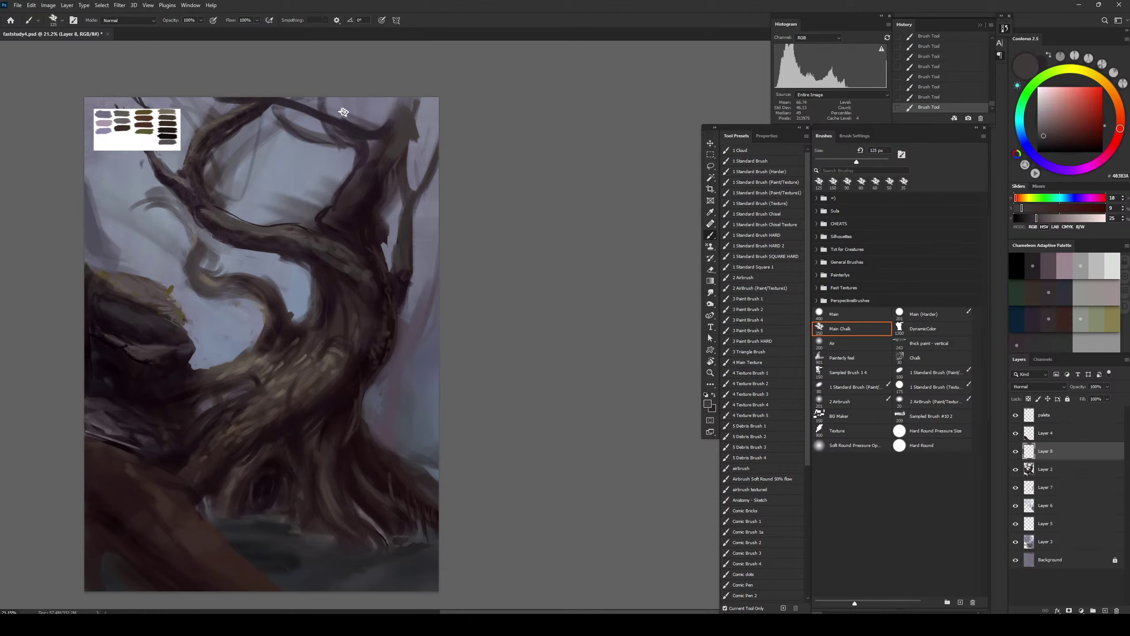
{"action": "left_click_drag", "start_coordinate": [267, 95], "coordinate": [329, 114]}
{"action": "key", "text": "bracketright"}
{"action": "key", "text": "bracketright"}
{"action": "key", "text": "bracketright"}
{"action": "key", "text": "x"}
{"action": "key", "text": "bracketleft"}
{"action": "key", "text": "bracketleft"}
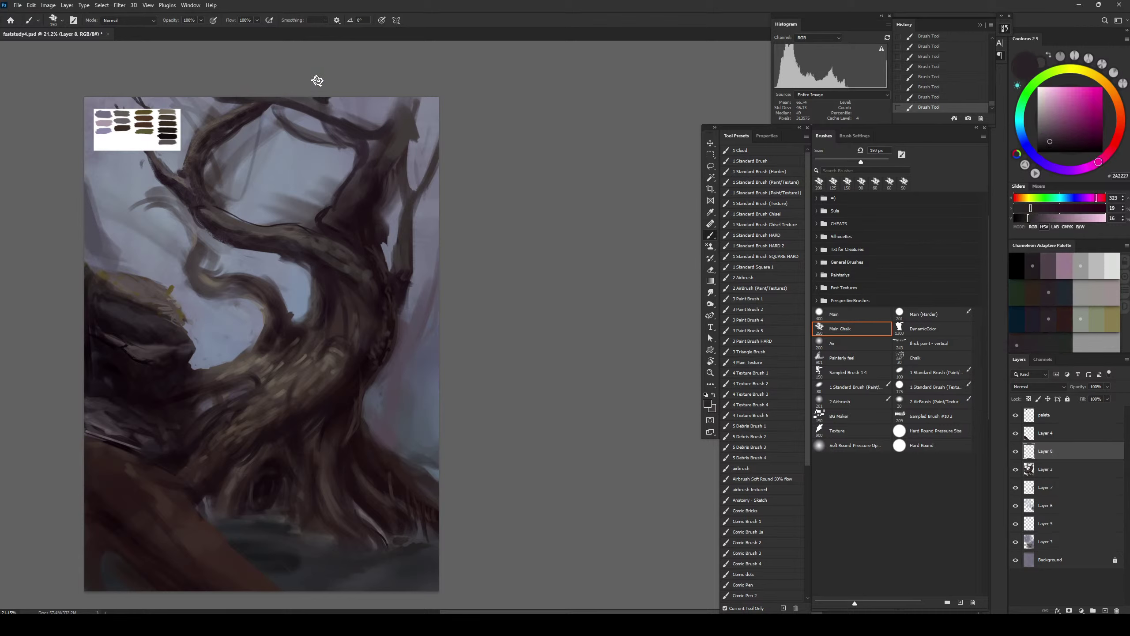
Erase the upper edge of the arching branch to thin its silhouette
{"action": "left_click", "coordinate": [314, 89], "text": "alt"}
{"action": "key", "text": "e"}
{"action": "key", "text": "bracketright"}
{"action": "key", "text": "bracketright"}
{"action": "mouse_move", "coordinate": [312, 98]}
{"action": "left_mouse_down"}
{"action": "mouse_move", "coordinate": [303, 93]}
{"action": "mouse_move", "coordinate": [354, 118]}
{"action": "left_mouse_up"}
Paint a short offshoot on top of the arching branch and refine it with sampled dark browns at 90 px
{"action": "key", "text": "x"}
{"action": "key", "text": "bracketleft"}
{"action": "key", "text": "bracketleft"}
{"action": "key", "text": "bracketleft"}
{"action": "key", "text": "b"}
{"action": "key", "text": "bracketleft"}
{"action": "mouse_move", "coordinate": [336, 105]}
{"action": "left_mouse_down"}
{"action": "mouse_move", "coordinate": [366, 118]}
{"action": "mouse_move", "coordinate": [337, 105]}
{"action": "left_mouse_up"}
{"action": "left_click_drag", "start_coordinate": [334, 98], "coordinate": [341, 109]}
{"action": "left_click", "coordinate": [331, 117], "text": "alt"}
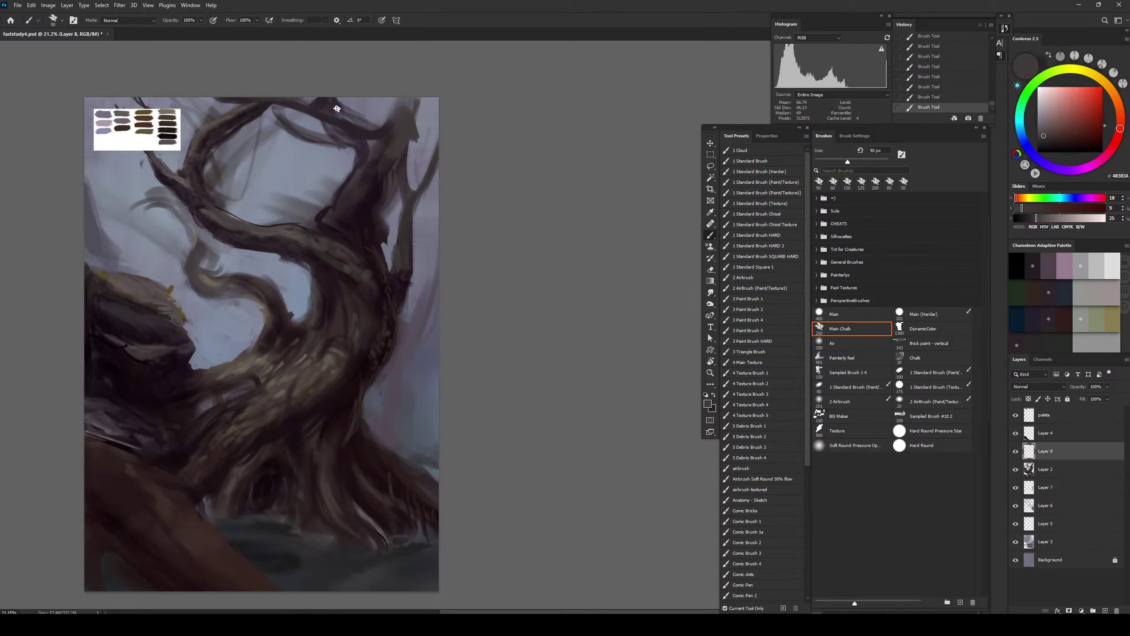
{"action": "left_click", "coordinate": [344, 112], "text": "alt"}
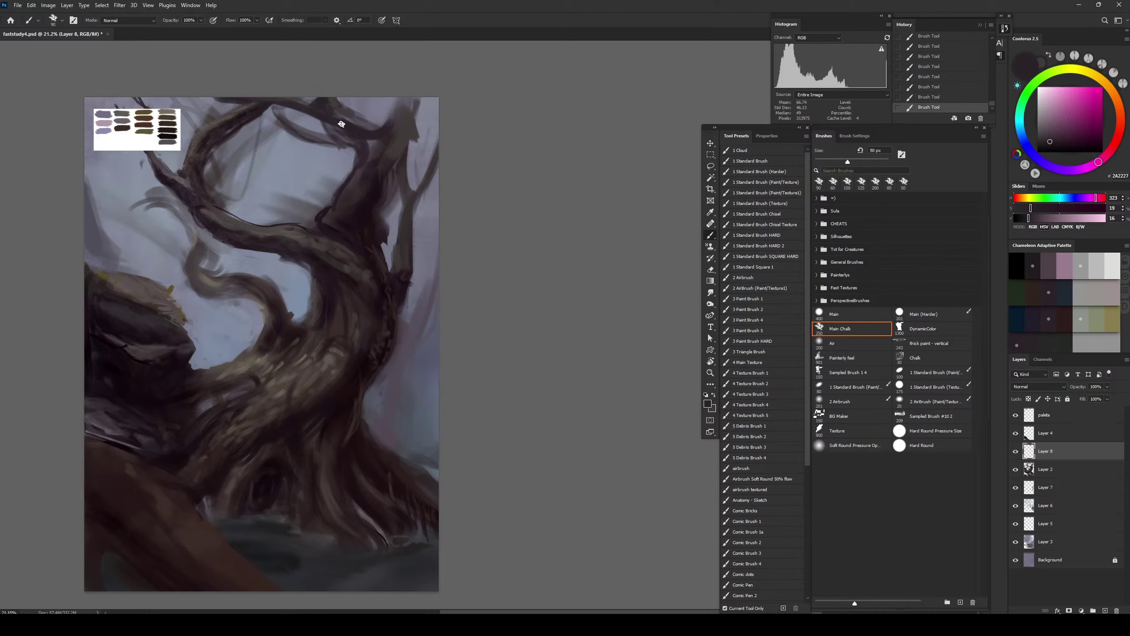
{"action": "left_click", "coordinate": [361, 127], "text": "alt"}
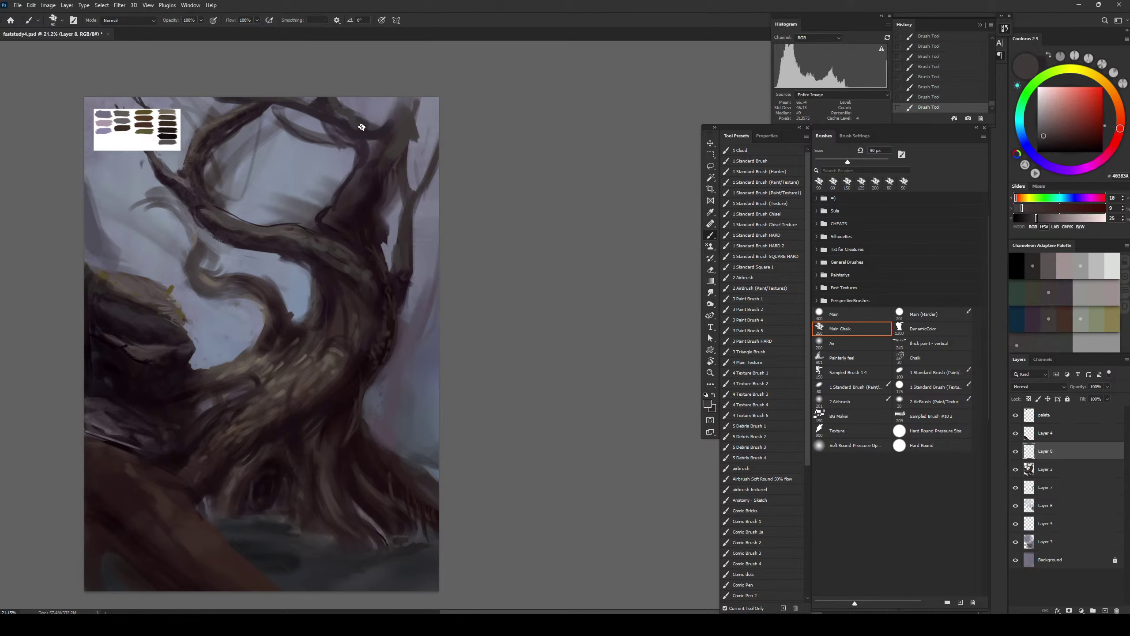
Sample the brown at the trunk's upper end and touch up the small fork at its tip with a smaller brush
{"action": "left_click", "coordinate": [394, 119], "text": "alt"}
{"action": "key", "text": "bracketleft"}
{"action": "key", "text": "bracketleft"}
{"action": "key", "text": "bracketleft"}
{"action": "left_click", "coordinate": [400, 108]}
Erase along the outer edge of the trunk's upper end with the eraser at 80 to 100 px
{"action": "key", "text": "e"}
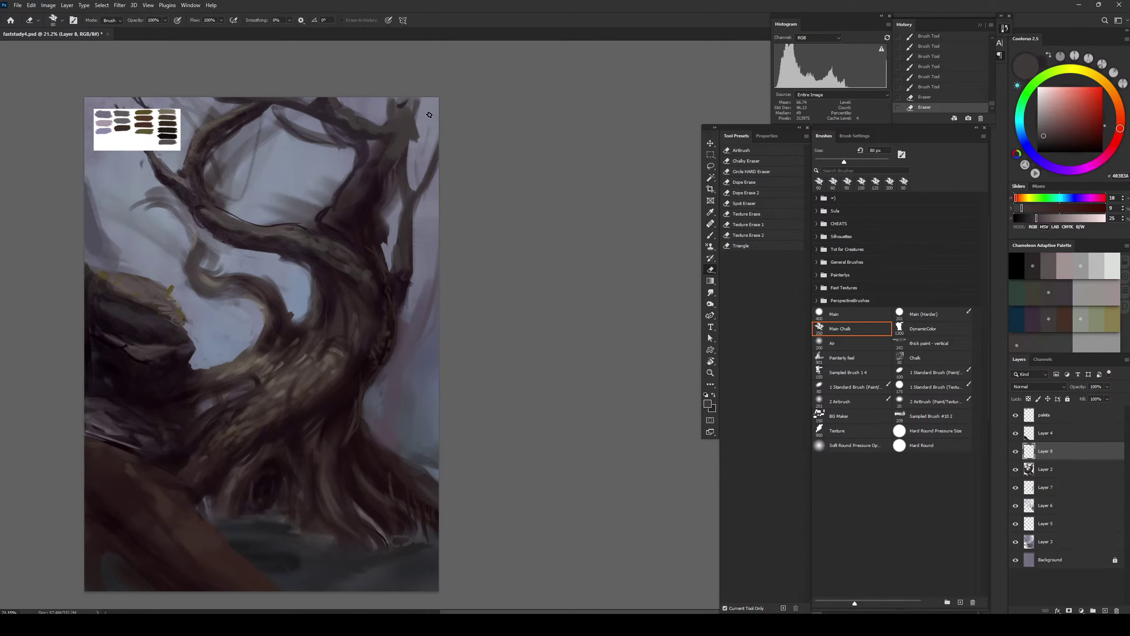
{"action": "key", "text": "bracketright"}
{"action": "key", "text": "bracketright"}
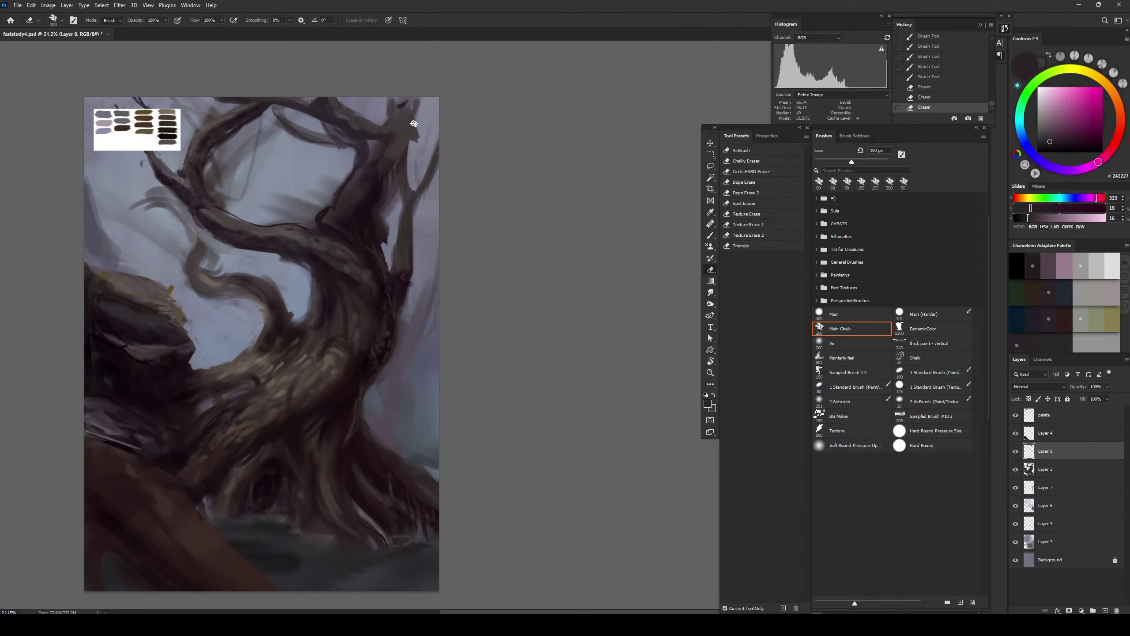
{"action": "left_click_drag", "start_coordinate": [415, 123], "coordinate": [417, 139]}
Sample the adjacent dark tone and repaint the outer edge of the trunk's upper end with the brush
{"action": "key", "text": "b"}
{"action": "left_click", "coordinate": [411, 123], "text": "alt"}
{"action": "mouse_move", "coordinate": [417, 124]}
{"action": "left_mouse_down"}
{"action": "mouse_move", "coordinate": [399, 156]}
{"action": "mouse_move", "coordinate": [414, 113]}
{"action": "mouse_move", "coordinate": [396, 155]}
{"action": "mouse_move", "coordinate": [415, 128]}
{"action": "left_mouse_up"}
{"action": "key", "text": "bracketright"}
{"action": "key", "text": "bracketright"}
Sample a lighter brown from the lower trunk and add bark strokes to the upper trunk at 80 px
{"action": "left_click", "coordinate": [397, 153], "text": "alt"}
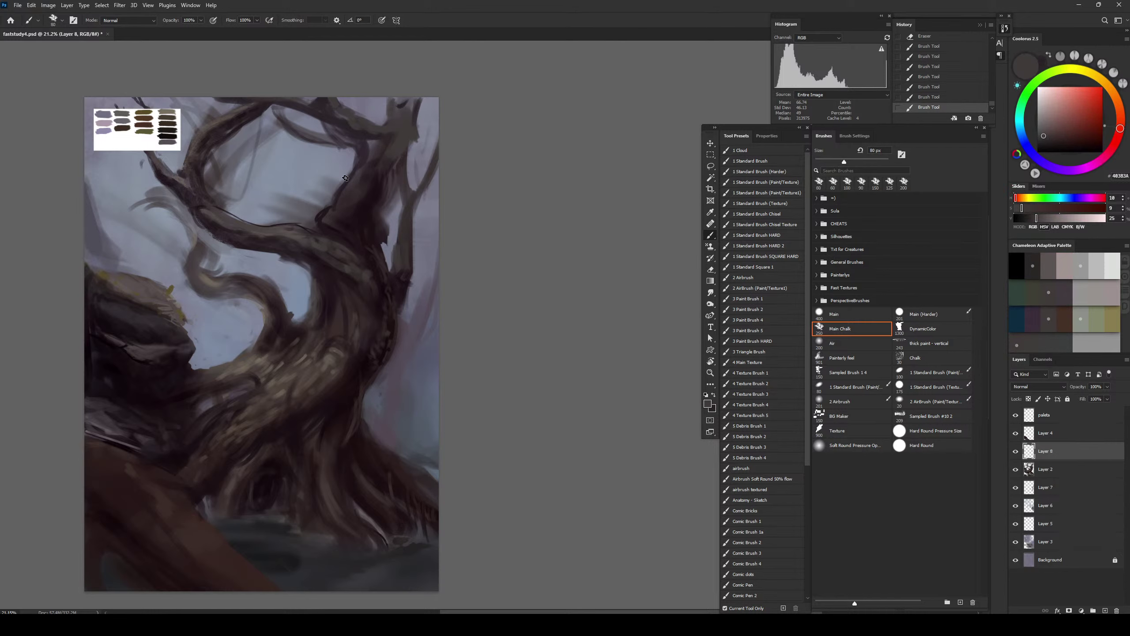
{"action": "left_click", "coordinate": [337, 362], "text": "alt"}
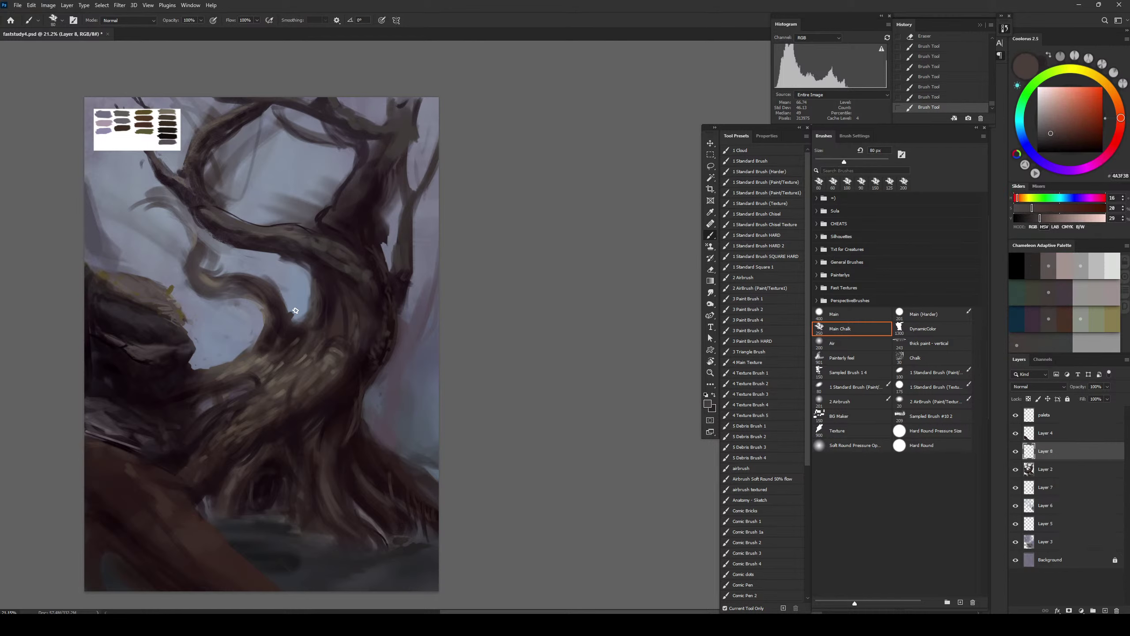
{"action": "left_click_drag", "start_coordinate": [347, 194], "coordinate": [352, 212]}
Add a new layer above Layer 2 and spray sampled blue-grey mist over the upper branches with the Air brush
{"action": "left_click", "coordinate": [867, 347]}
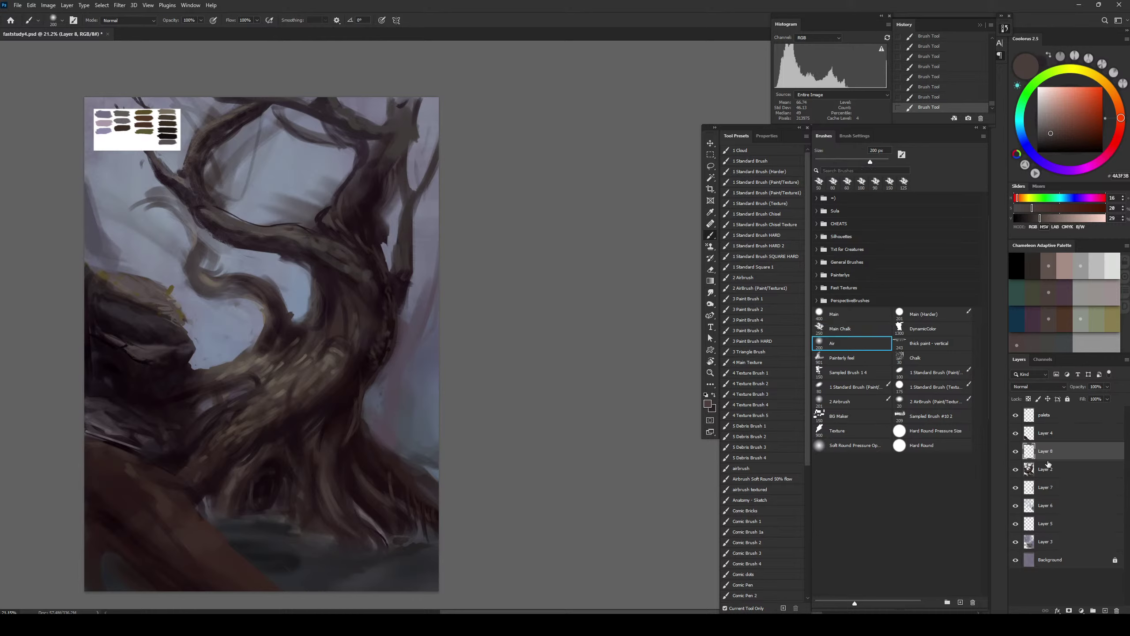
{"action": "left_click", "coordinate": [1062, 471]}
{"action": "left_click", "coordinate": [300, 164], "text": "alt"}
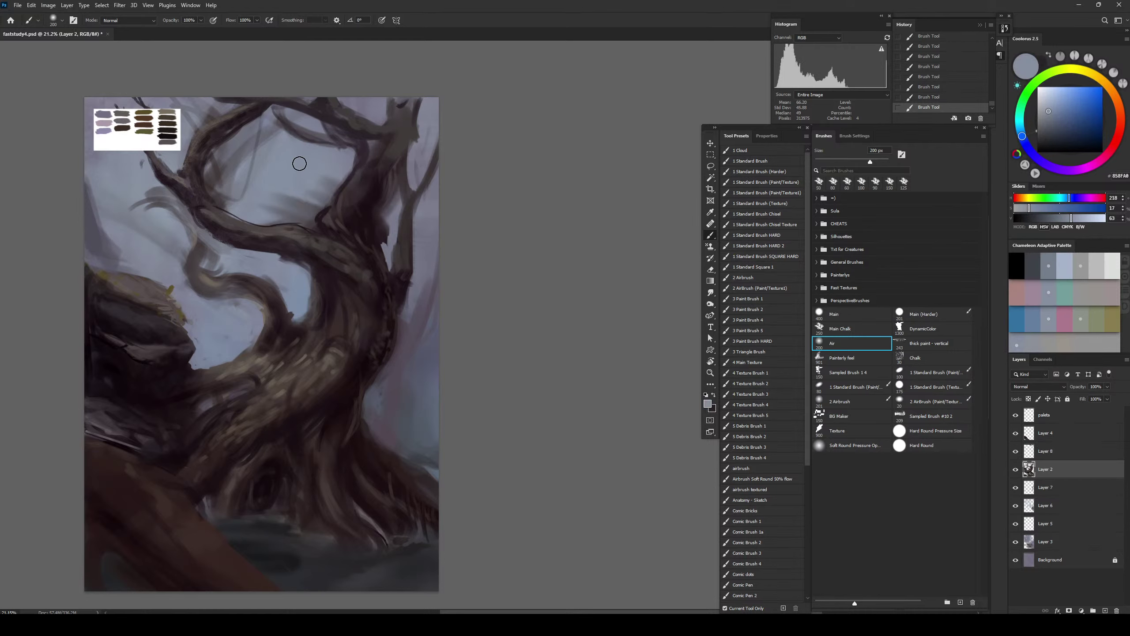
{"action": "key", "text": "ctrl+alt+shift+n"}
{"action": "key", "text": "bracketright"}
{"action": "key", "text": "bracketright"}
{"action": "key", "text": "bracketright"}
{"action": "key", "text": "bracketright"}
{"action": "key", "text": "bracketright"}
{"action": "mouse_move", "coordinate": [307, 133]}
{"action": "left_mouse_down"}
{"action": "mouse_move", "coordinate": [268, 129]}
{"action": "mouse_move", "coordinate": [303, 102]}
{"action": "mouse_move", "coordinate": [185, 87]}
{"action": "left_mouse_up"}
Extend the blue-grey mist across the full top of the canvas with the Air brush at 1200 px
{"action": "key", "text": "bracketright"}
{"action": "key", "text": "bracketright"}
{"action": "key", "text": "bracketright"}
{"action": "key", "text": "bracketright"}
{"action": "key", "text": "bracketright"}
{"action": "key", "text": "bracketright"}
{"action": "mouse_move", "coordinate": [427, 113]}
{"action": "left_mouse_down"}
{"action": "mouse_move", "coordinate": [195, 99]}
{"action": "mouse_move", "coordinate": [22, 105]}
{"action": "left_mouse_up"}
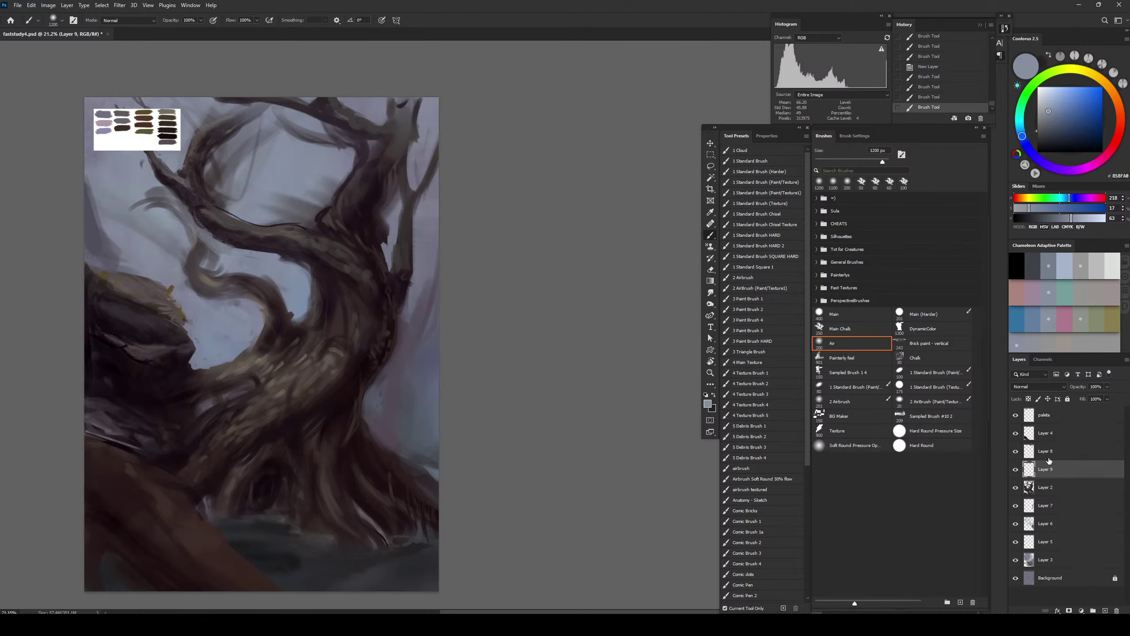
Erase the stray sketch strokes inside the branch loop on Layer 2 with the Main Chalk eraser at up to 250 px
{"action": "left_click", "coordinate": [1052, 489]}
{"action": "key", "text": "e"}
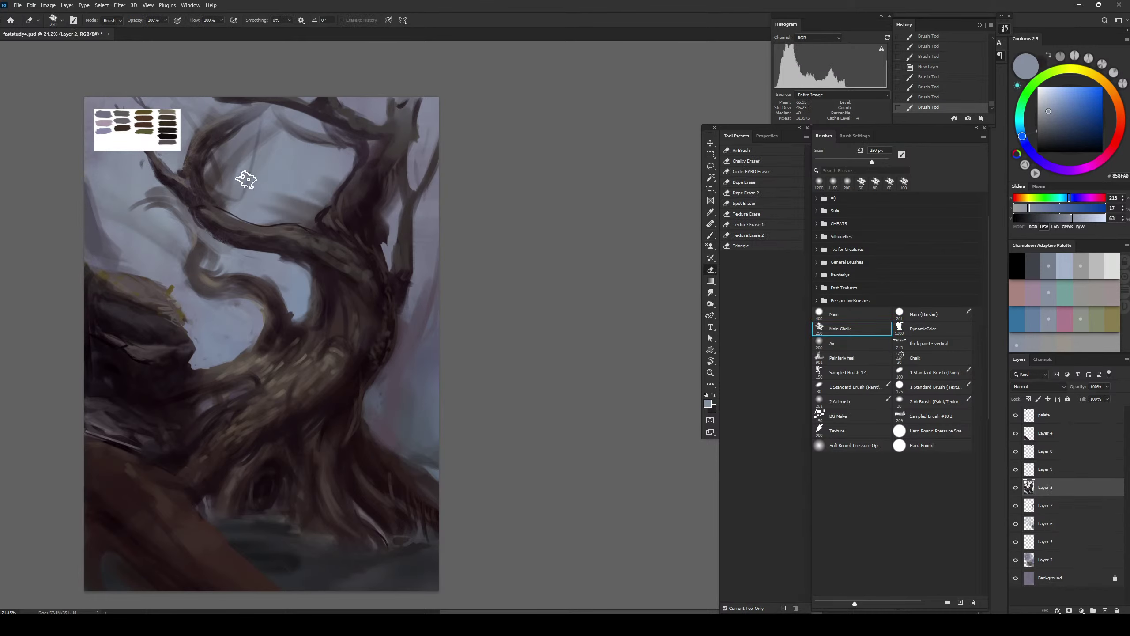
{"action": "mouse_move", "coordinate": [230, 200]}
{"action": "left_mouse_down"}
{"action": "mouse_move", "coordinate": [228, 158]}
{"action": "mouse_move", "coordinate": [217, 172]}
{"action": "mouse_move", "coordinate": [248, 154]}
{"action": "mouse_move", "coordinate": [219, 180]}
{"action": "mouse_move", "coordinate": [246, 200]}
{"action": "mouse_move", "coordinate": [256, 136]}
{"action": "mouse_move", "coordinate": [230, 173]}
{"action": "mouse_move", "coordinate": [254, 142]}
{"action": "mouse_move", "coordinate": [229, 158]}
{"action": "mouse_move", "coordinate": [255, 146]}
{"action": "mouse_move", "coordinate": [267, 184]}
{"action": "mouse_move", "coordinate": [232, 203]}
{"action": "mouse_move", "coordinate": [238, 212]}
{"action": "mouse_move", "coordinate": [214, 192]}
{"action": "left_mouse_up"}
{"action": "key", "text": "ctrl+z"}
{"action": "key", "text": "bracketleft"}
{"action": "key", "text": "bracketleft"}
{"action": "key", "text": "bracketleft"}
{"action": "key", "text": "bracketleft"}
{"action": "key", "text": "bracketleft"}
{"action": "key", "text": "bracketleft"}
{"action": "key", "text": "bracketright"}
{"action": "key", "text": "bracketright"}
{"action": "key", "text": "bracketright"}
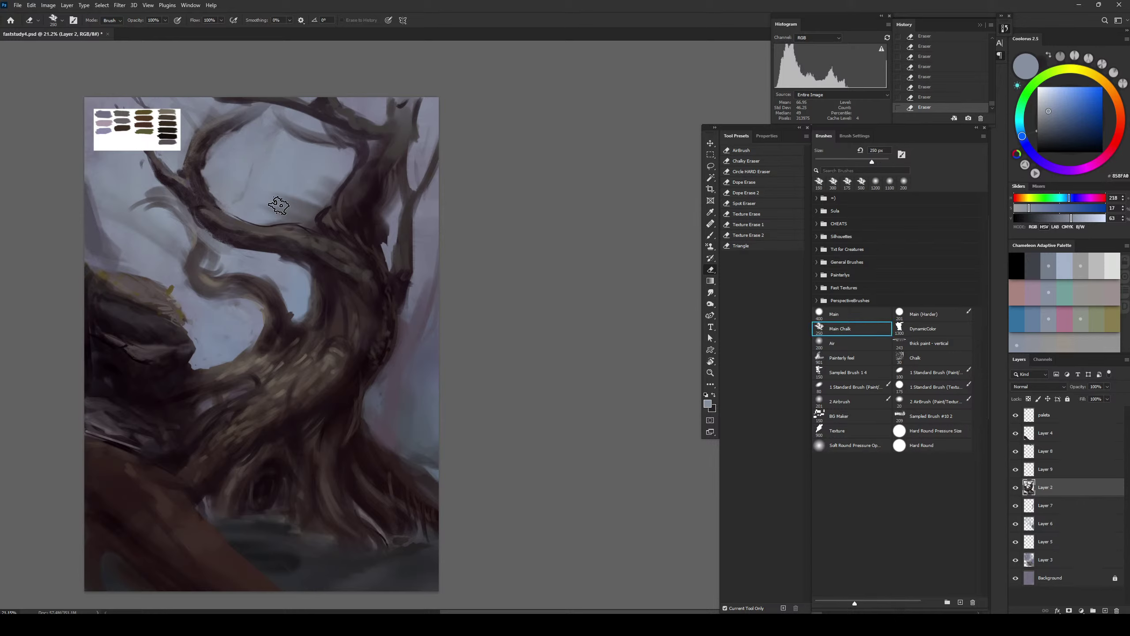
Erase the dark smudges above the long horizontal branch on Layer 2, and reduce the eraser to 150 px
{"action": "mouse_move", "coordinate": [280, 206]}
{"action": "left_mouse_down"}
{"action": "mouse_move", "coordinate": [308, 188]}
{"action": "mouse_move", "coordinate": [308, 207]}
{"action": "mouse_move", "coordinate": [300, 194]}
{"action": "left_mouse_up"}
{"action": "key", "text": "bracketright"}
{"action": "key", "text": "bracketleft"}
{"action": "key", "text": "bracketleft"}
{"action": "key", "text": "bracketleft"}
{"action": "key", "text": "bracketleft"}
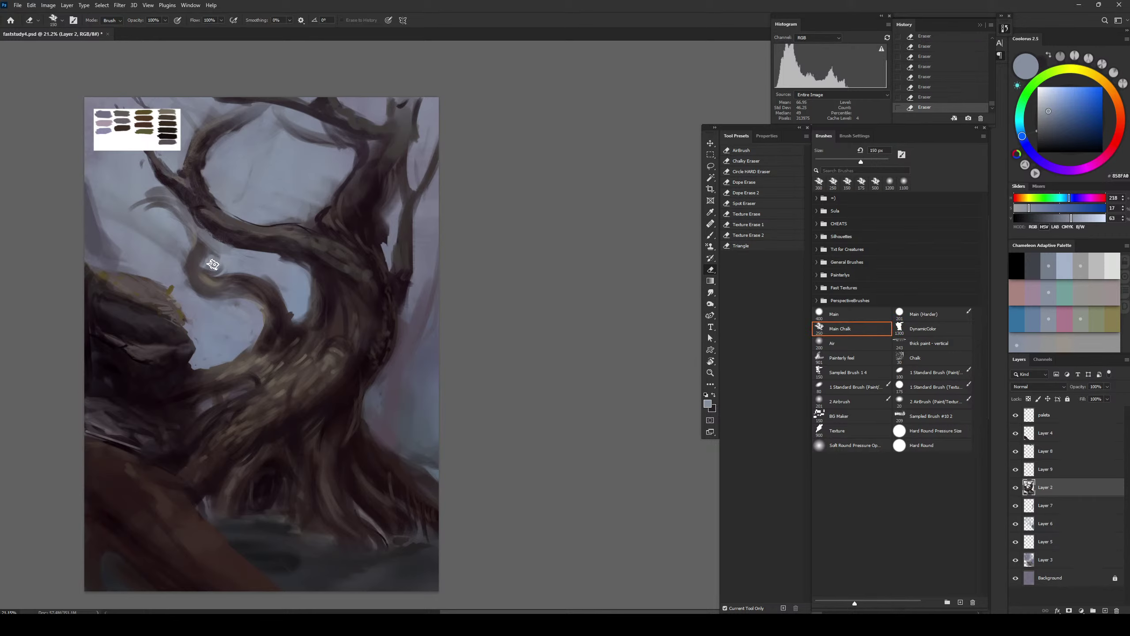
Erase the smudges around the hooked tip of the small curling branch on Layer 2 with the Main Chalk eraser
{"action": "mouse_move", "coordinate": [215, 264]}
{"action": "left_mouse_down"}
{"action": "mouse_move", "coordinate": [211, 251]}
{"action": "mouse_move", "coordinate": [213, 265]}
{"action": "left_mouse_up"}
{"action": "key", "text": "bracketright"}
{"action": "key", "text": "bracketright"}
{"action": "key", "text": "bracketright"}
{"action": "mouse_move", "coordinate": [133, 217]}
{"action": "left_mouse_down"}
{"action": "mouse_move", "coordinate": [159, 218]}
{"action": "mouse_move", "coordinate": [172, 258]}
{"action": "mouse_move", "coordinate": [172, 232]}
{"action": "mouse_move", "coordinate": [177, 268]}
{"action": "mouse_move", "coordinate": [180, 238]}
{"action": "mouse_move", "coordinate": [204, 298]}
{"action": "left_mouse_up"}
{"action": "key", "text": "bracketleft"}
{"action": "key", "text": "bracketleft"}
{"action": "key", "text": "bracketleft"}
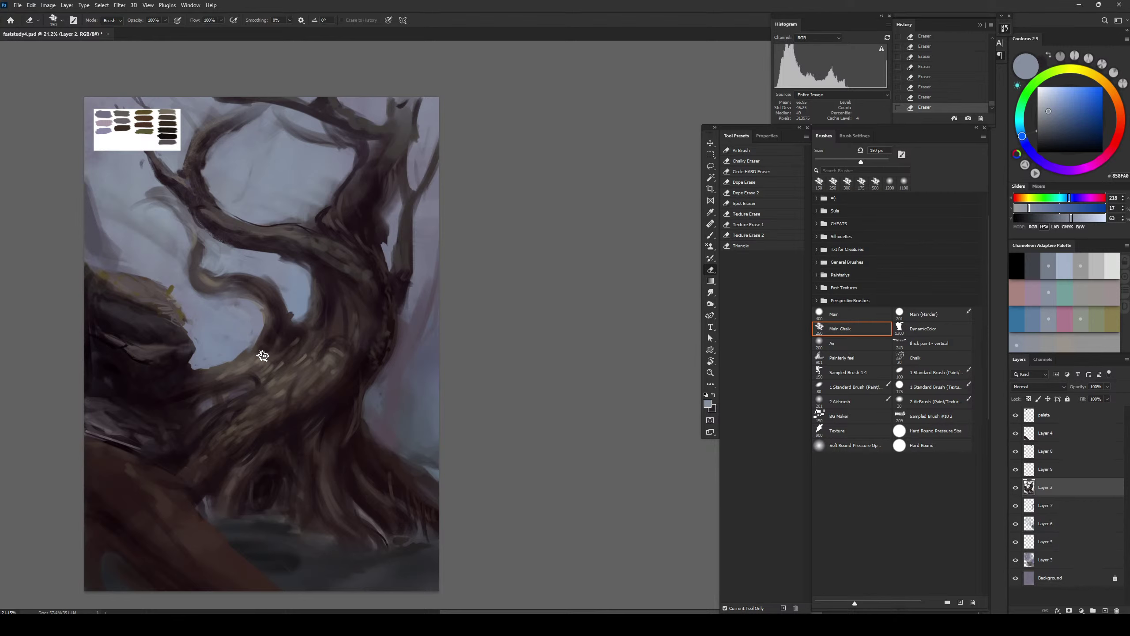
Paint sampled grey-brown along the trunk's upper edge beside the rock on Layer 2 with the Main Chalk brush at 45 px
{"action": "key", "text": "b"}
{"action": "key", "text": "bracketleft"}
{"action": "key", "text": "bracketleft"}
{"action": "key", "text": "bracketleft"}
{"action": "key", "text": "bracketleft"}
{"action": "key", "text": "bracketleft"}
{"action": "key", "text": "bracketleft"}
{"action": "key", "text": "bracketleft"}
{"action": "key", "text": "bracketleft"}
{"action": "key", "text": "bracketleft"}
{"action": "key", "text": "bracketleft"}
{"action": "key", "text": "bracketleft"}
{"action": "key", "text": "bracketleft"}
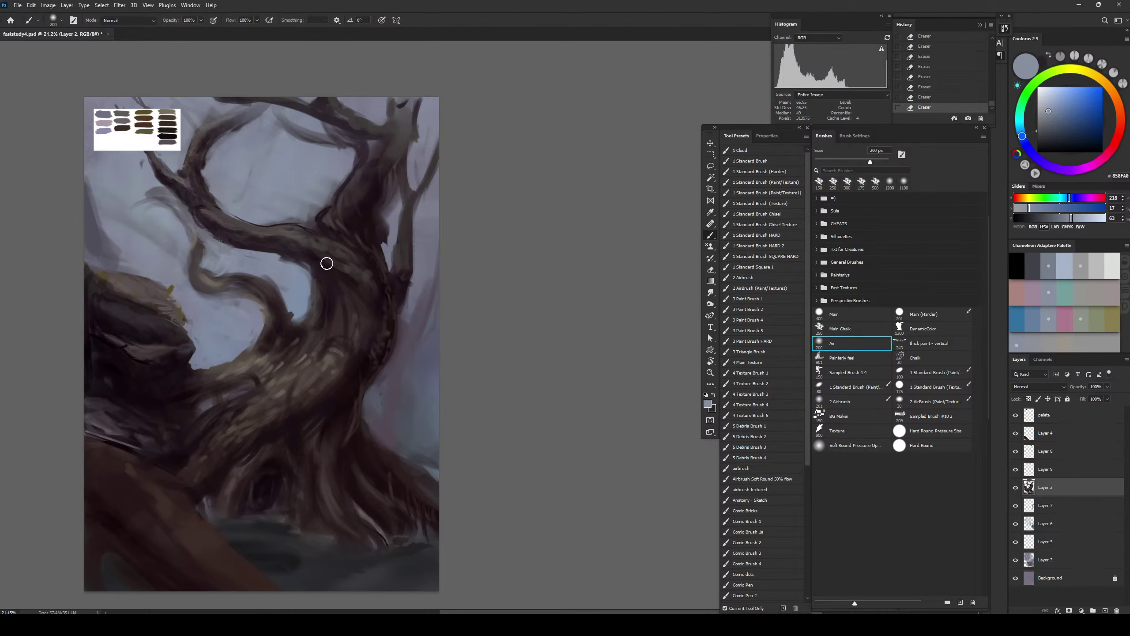
{"action": "left_click", "coordinate": [852, 326]}
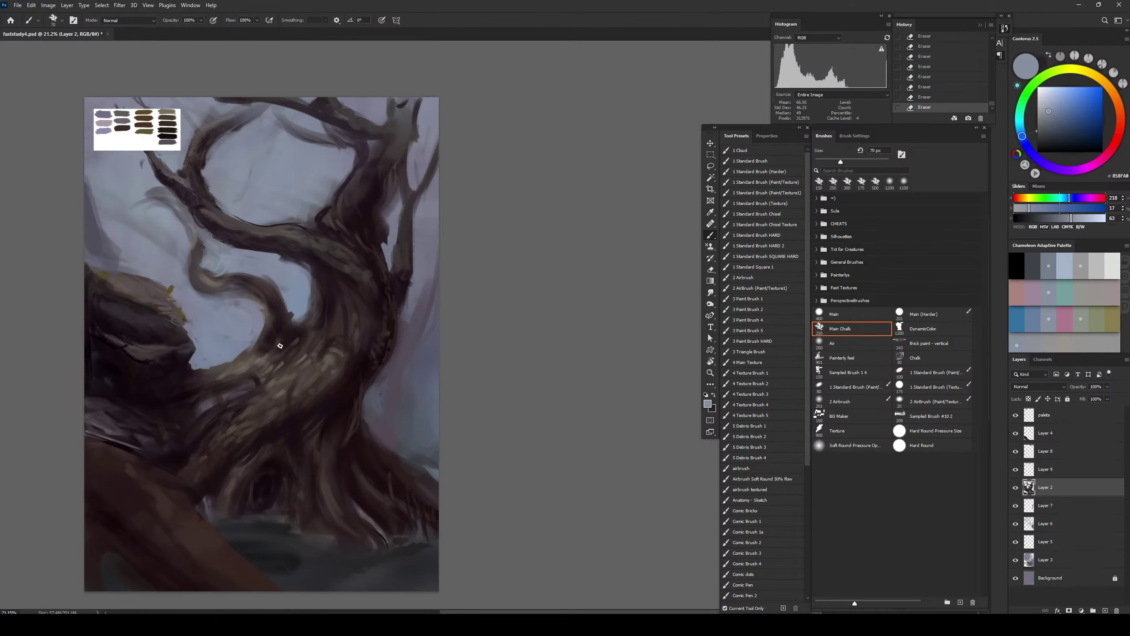
{"action": "left_click", "coordinate": [284, 381], "text": "alt"}
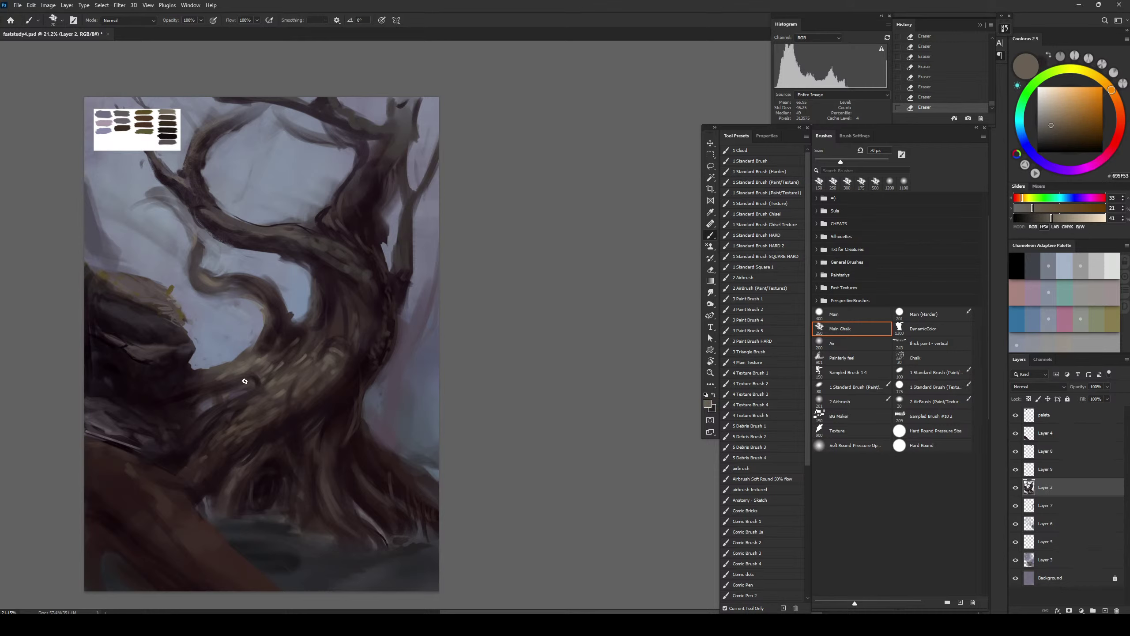
{"action": "key", "text": "bracketleft"}
{"action": "left_click_drag", "start_coordinate": [204, 376], "coordinate": [213, 372]}
{"action": "key", "text": "ctrl+z"}
{"action": "left_click_drag", "start_coordinate": [220, 374], "coordinate": [228, 368]}
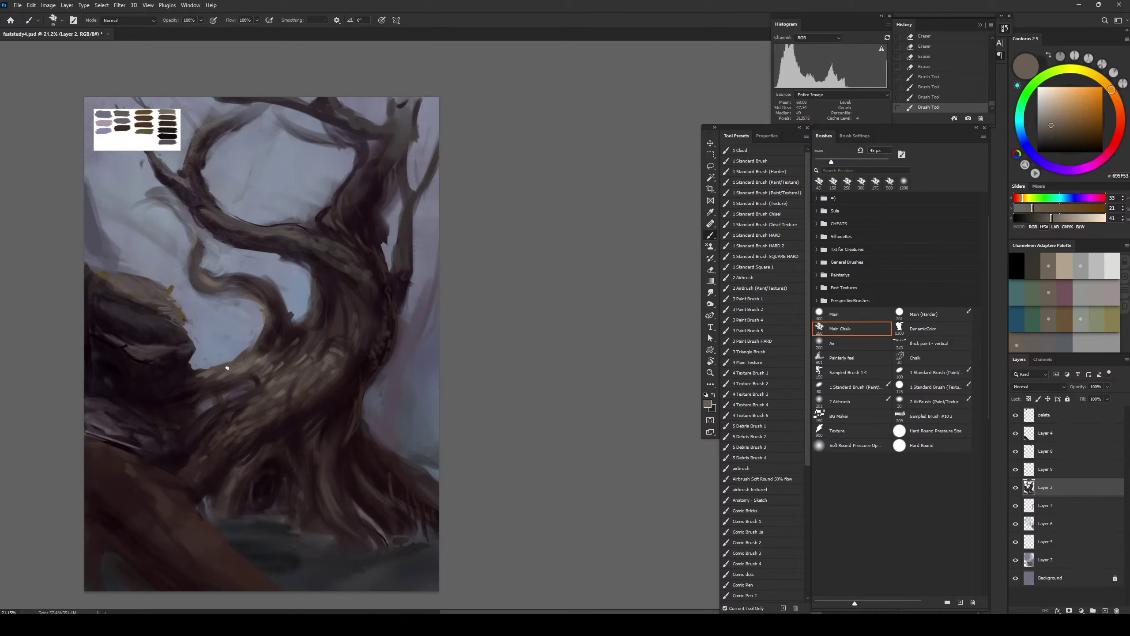
Paint a short upright twig on the trunk's upper edge and a small hooked stub under the curling branch in sampled tones
{"action": "left_click", "coordinate": [261, 343], "text": "alt"}
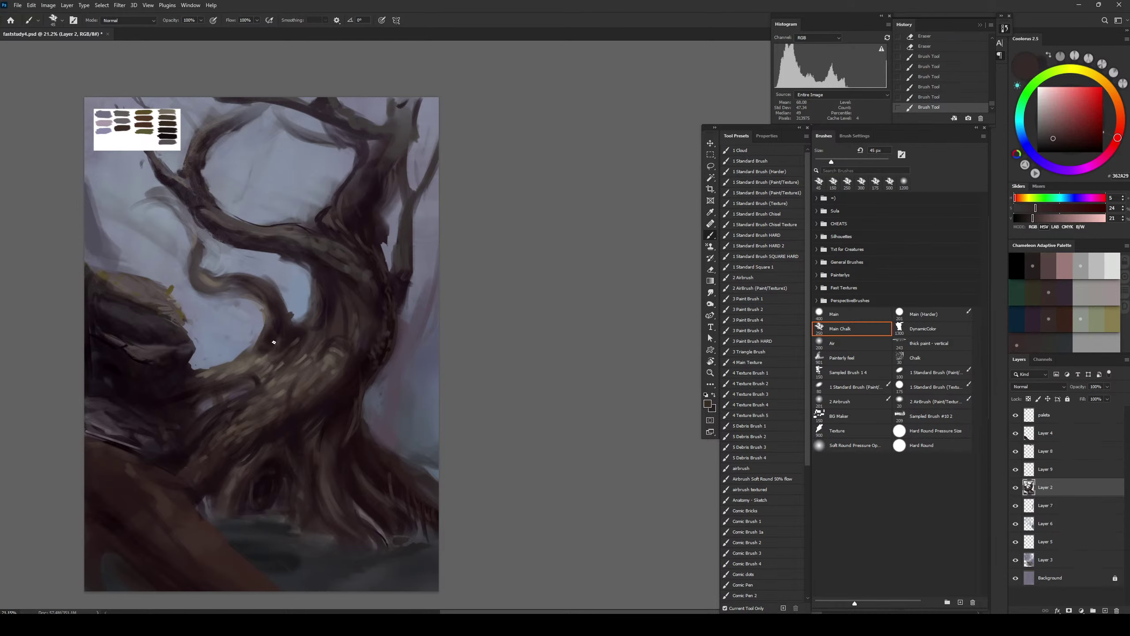
{"action": "left_click", "coordinate": [252, 359], "text": "alt"}
{"action": "key", "text": "bracketleft"}
{"action": "key", "text": "bracketleft"}
{"action": "key", "text": "bracketright"}
{"action": "left_click_drag", "start_coordinate": [236, 330], "coordinate": [236, 344]}
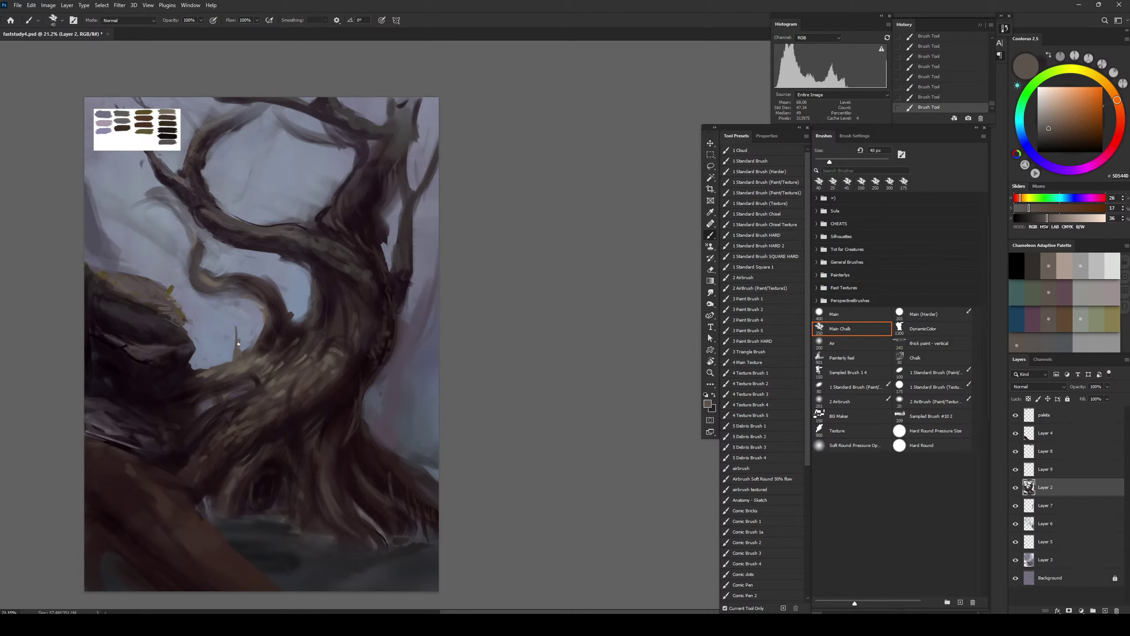
{"action": "left_click", "coordinate": [243, 281], "text": "alt"}
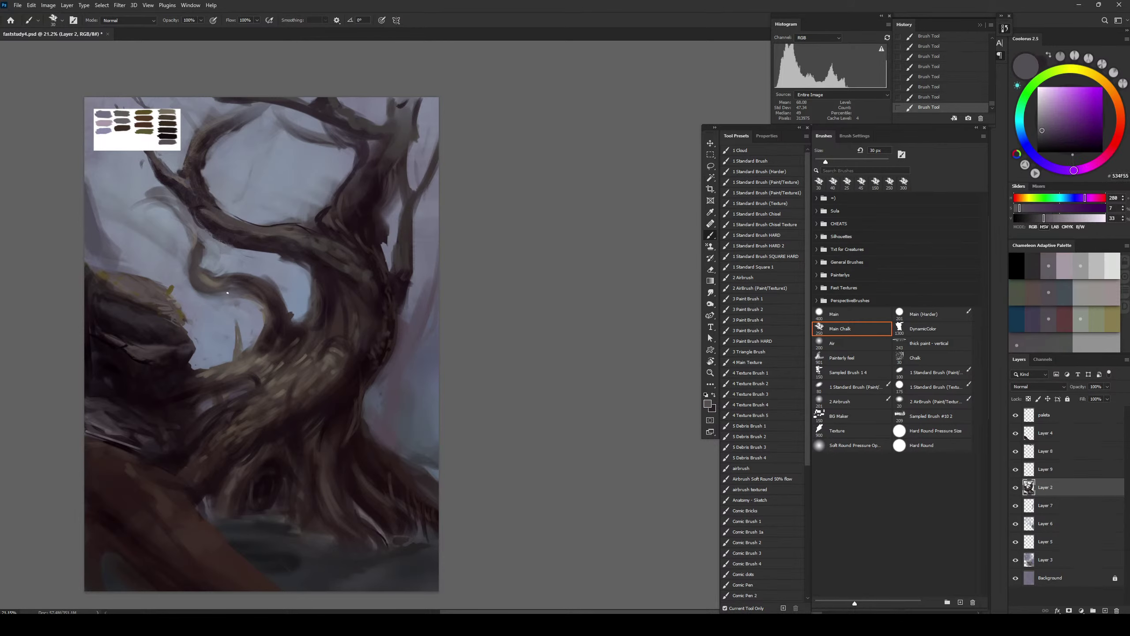
{"action": "left_click", "coordinate": [245, 273], "text": "alt"}
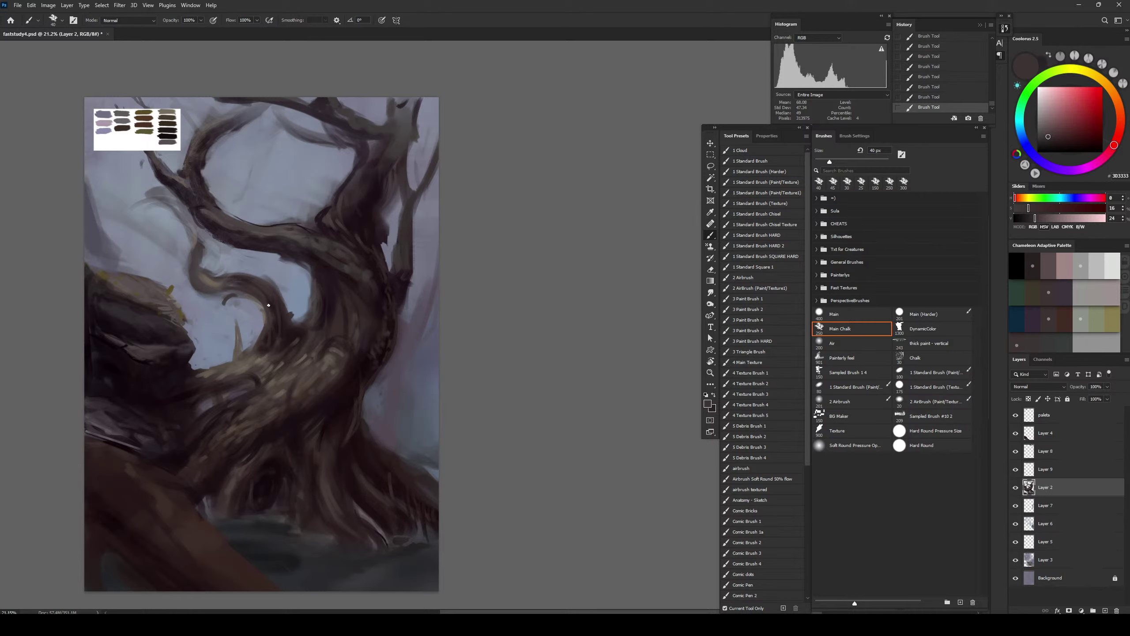
Reshape the upright twig by erasing its edge and repainting it with sampled brown, reducing the brush to 25 px
{"action": "left_click", "coordinate": [250, 346], "text": "alt"}
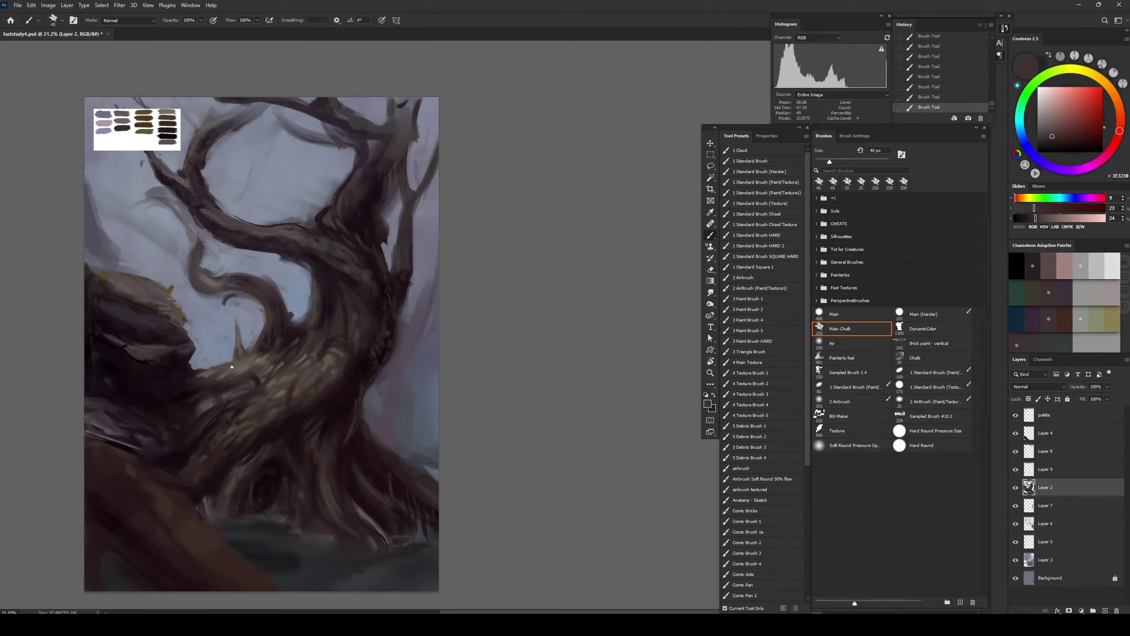
{"action": "key", "text": "e"}
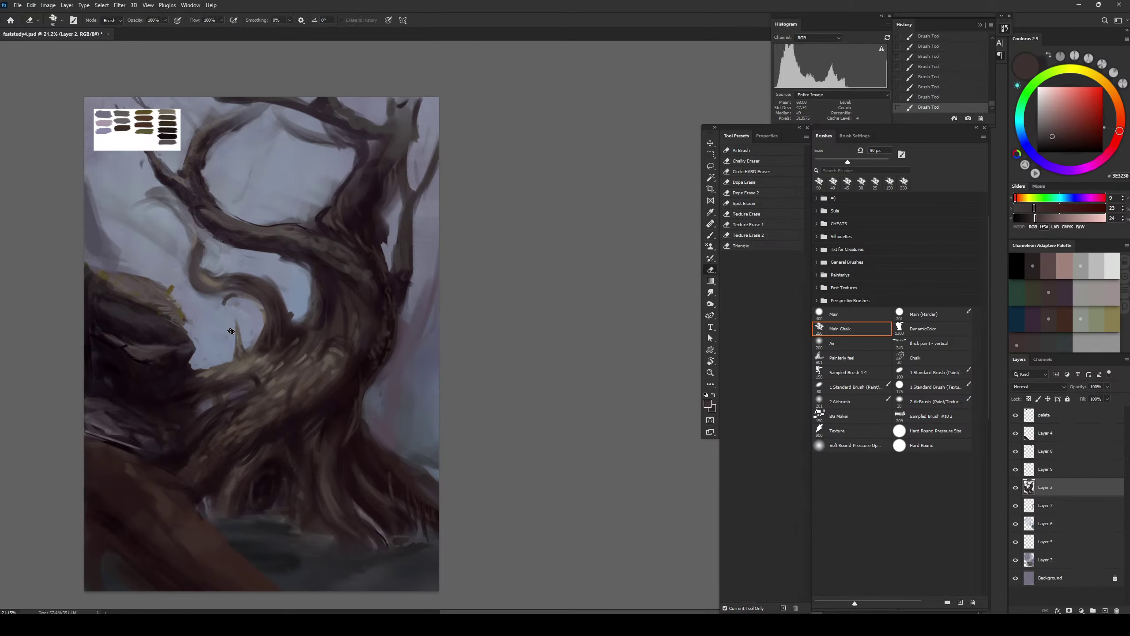
{"action": "mouse_move", "coordinate": [231, 331]}
{"action": "left_mouse_down"}
{"action": "mouse_move", "coordinate": [248, 347]}
{"action": "mouse_move", "coordinate": [237, 324]}
{"action": "left_mouse_up"}
{"action": "key", "text": "b"}
{"action": "left_click", "coordinate": [239, 347], "text": "alt"}
{"action": "left_click_drag", "start_coordinate": [237, 323], "coordinate": [239, 347]}
{"action": "key", "text": "bracketleft"}
{"action": "key", "text": "bracketleft"}
{"action": "key", "text": "bracketleft"}
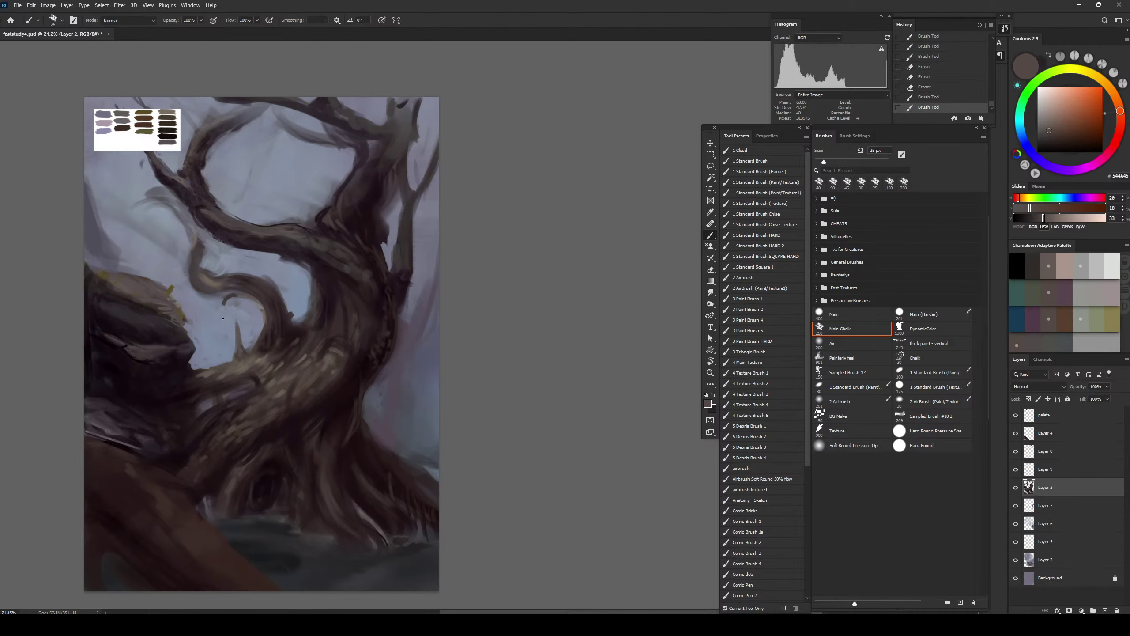
Undo the last stroke and paint thin dark offshoots reaching from the twig's tip towards the rock with a 15 px brush
{"action": "key", "text": "ctrl+z"}
{"action": "left_click", "coordinate": [230, 297], "text": "alt"}
{"action": "mouse_move", "coordinate": [235, 325]}
{"action": "left_mouse_down"}
{"action": "mouse_move", "coordinate": [210, 307]}
{"action": "mouse_move", "coordinate": [235, 324]}
{"action": "mouse_move", "coordinate": [226, 315]}
{"action": "left_mouse_up"}
{"action": "key", "text": "bracketleft"}
{"action": "key", "text": "bracketleft"}
{"action": "key", "text": "e"}
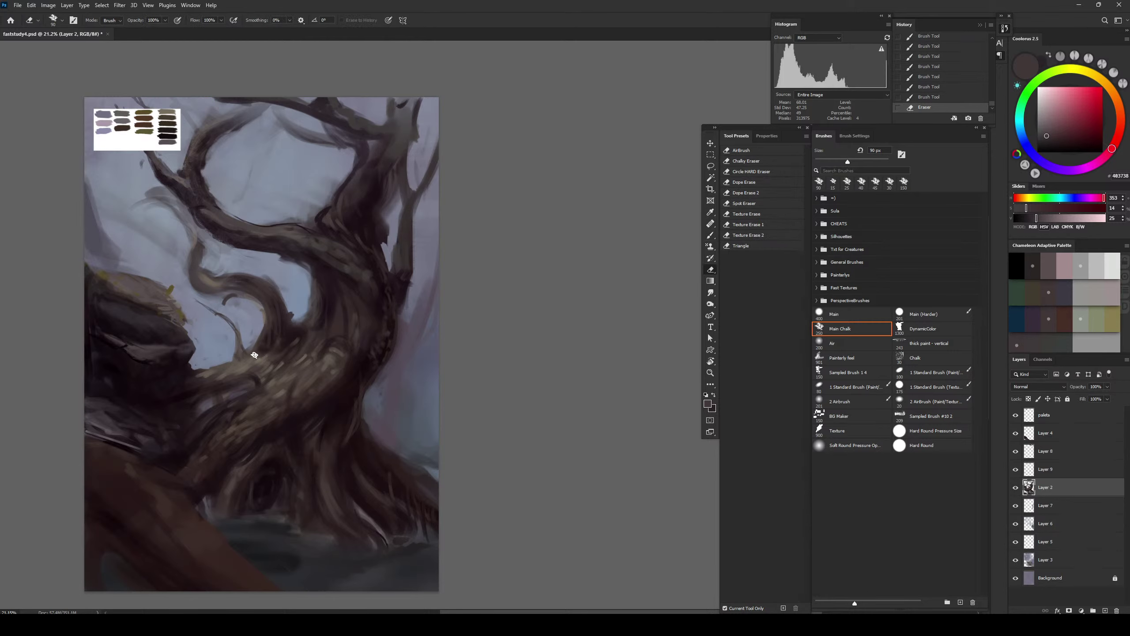
{"action": "key", "text": "b"}
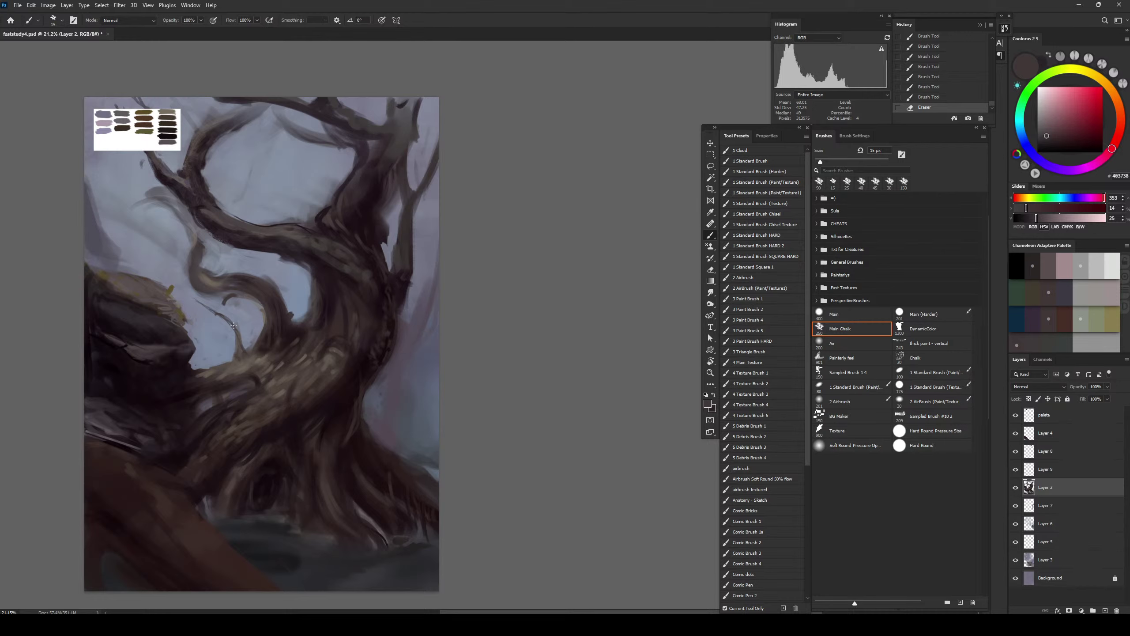
{"action": "left_click_drag", "start_coordinate": [236, 322], "coordinate": [234, 316]}
Lasso the curling branch on Layer 2, distort it with Free Transform to stretch it up and outward, and deselect
{"action": "key", "text": "l"}
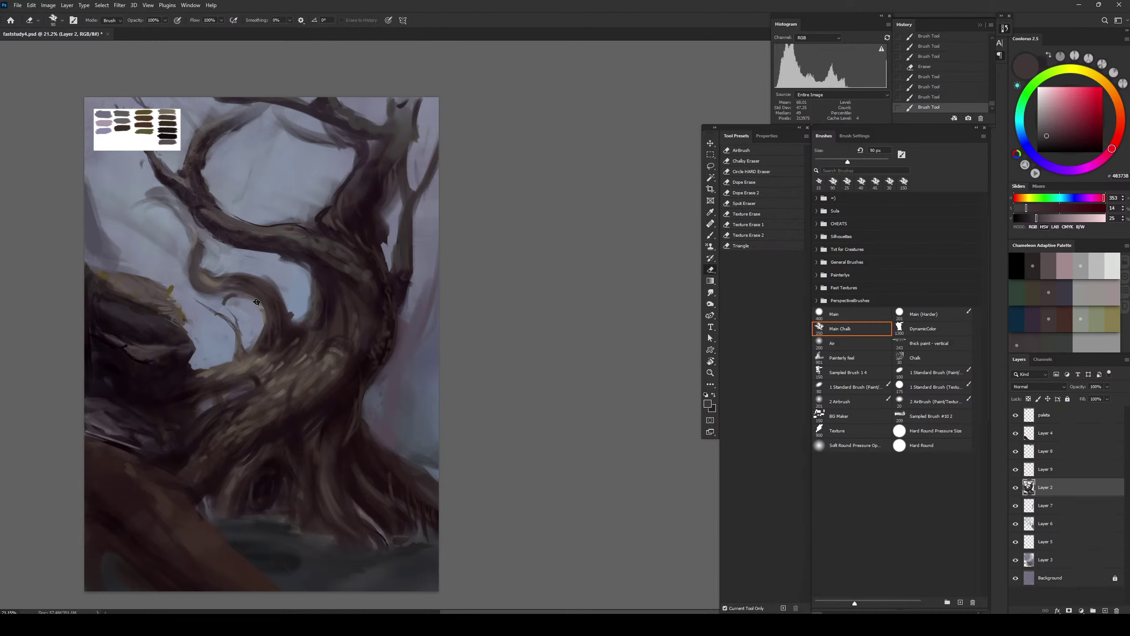
{"action": "mouse_move", "coordinate": [297, 316]}
{"action": "left_mouse_down"}
{"action": "mouse_move", "coordinate": [264, 349]}
{"action": "mouse_move", "coordinate": [233, 305]}
{"action": "mouse_move", "coordinate": [186, 292]}
{"action": "mouse_move", "coordinate": [168, 253]}
{"action": "mouse_move", "coordinate": [193, 235]}
{"action": "mouse_move", "coordinate": [297, 298]}
{"action": "left_mouse_up"}
{"action": "left_click_drag", "start_coordinate": [217, 266], "coordinate": [263, 330]}
{"action": "key", "text": "ctrl+t"}
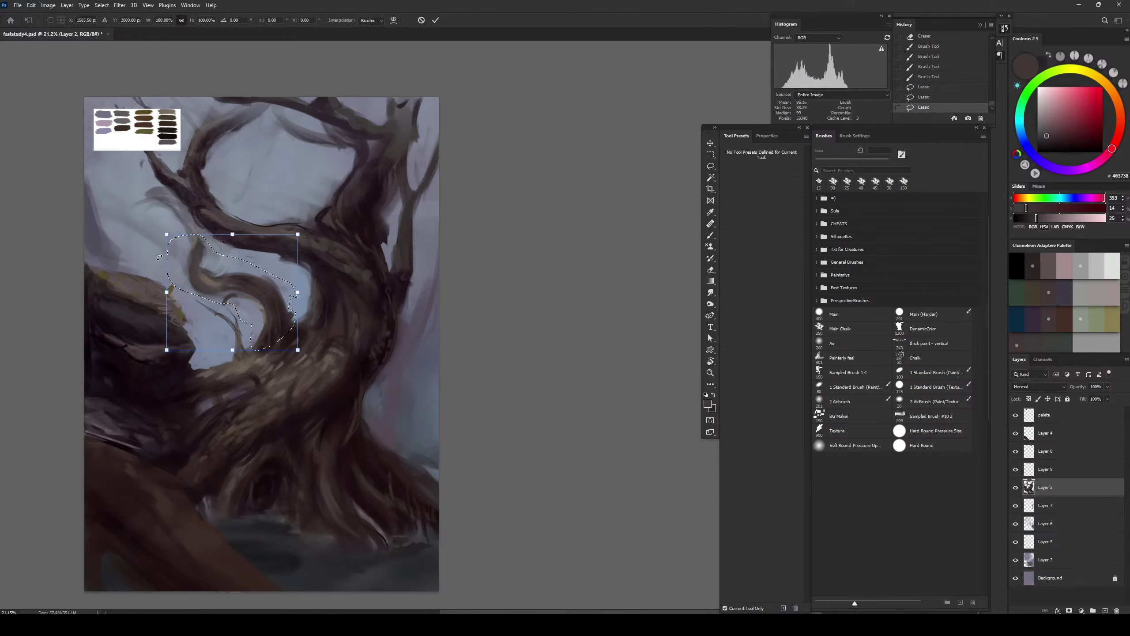
{"action": "left_click_drag", "start_coordinate": [167, 234], "coordinate": [155, 218]}
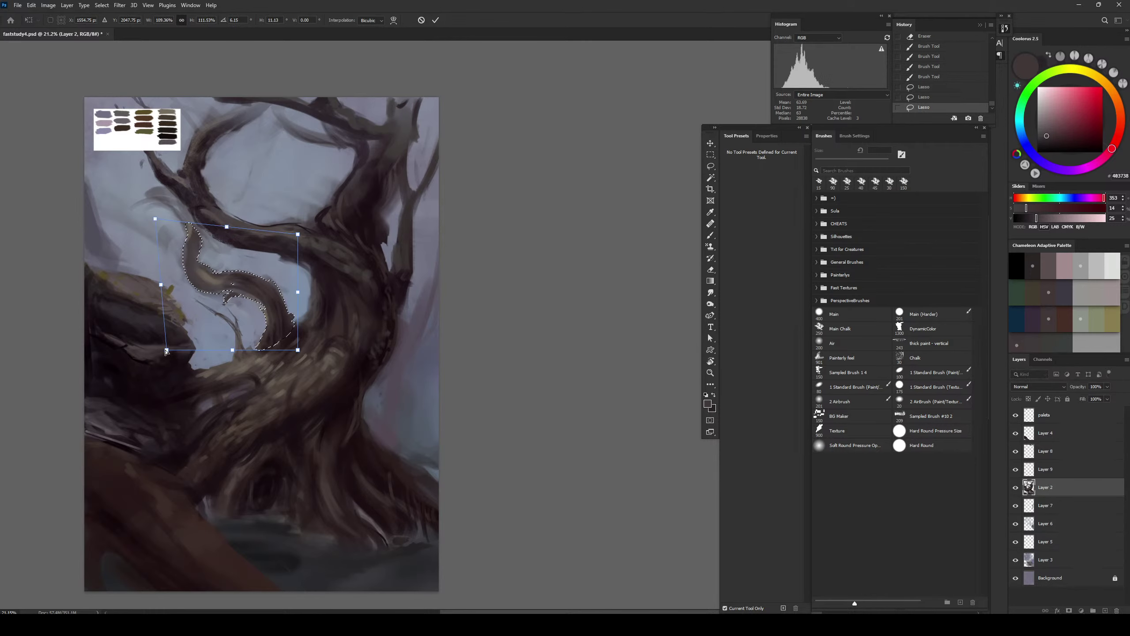
{"action": "mouse_move", "coordinate": [166, 351]}
{"action": "left_mouse_down"}
{"action": "mouse_move", "coordinate": [174, 330]}
{"action": "mouse_move", "coordinate": [247, 342]}
{"action": "left_mouse_up"}
{"action": "key", "text": "Return"}
{"action": "key", "text": "ctrl+d"}
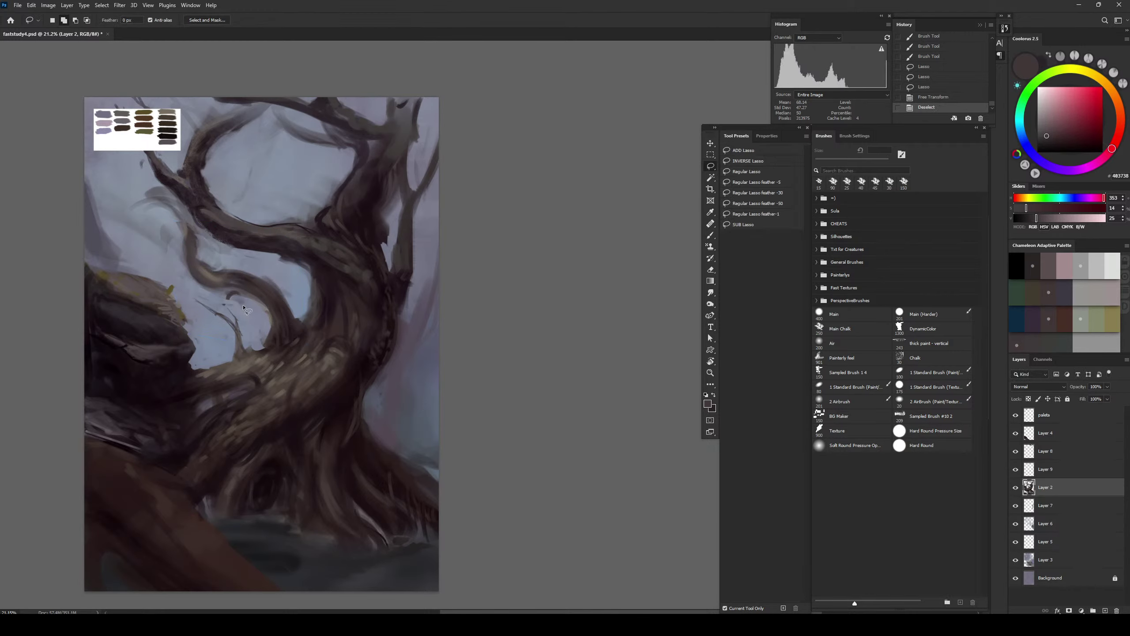
Erase the hooked stub and excess paint along both edges of the transformed branch to slim it
{"action": "key", "text": "e"}
{"action": "mouse_move", "coordinate": [218, 295]}
{"action": "left_mouse_down"}
{"action": "mouse_move", "coordinate": [217, 305]}
{"action": "mouse_move", "coordinate": [227, 295]}
{"action": "mouse_move", "coordinate": [216, 298]}
{"action": "left_mouse_up"}
{"action": "left_click_drag", "start_coordinate": [222, 297], "coordinate": [268, 311]}
{"action": "key", "text": "bracketleft"}
{"action": "key", "text": "bracketleft"}
{"action": "key", "text": "bracketleft"}
{"action": "left_click_drag", "start_coordinate": [222, 270], "coordinate": [249, 274]}
{"action": "left_click_drag", "start_coordinate": [247, 274], "coordinate": [276, 289]}
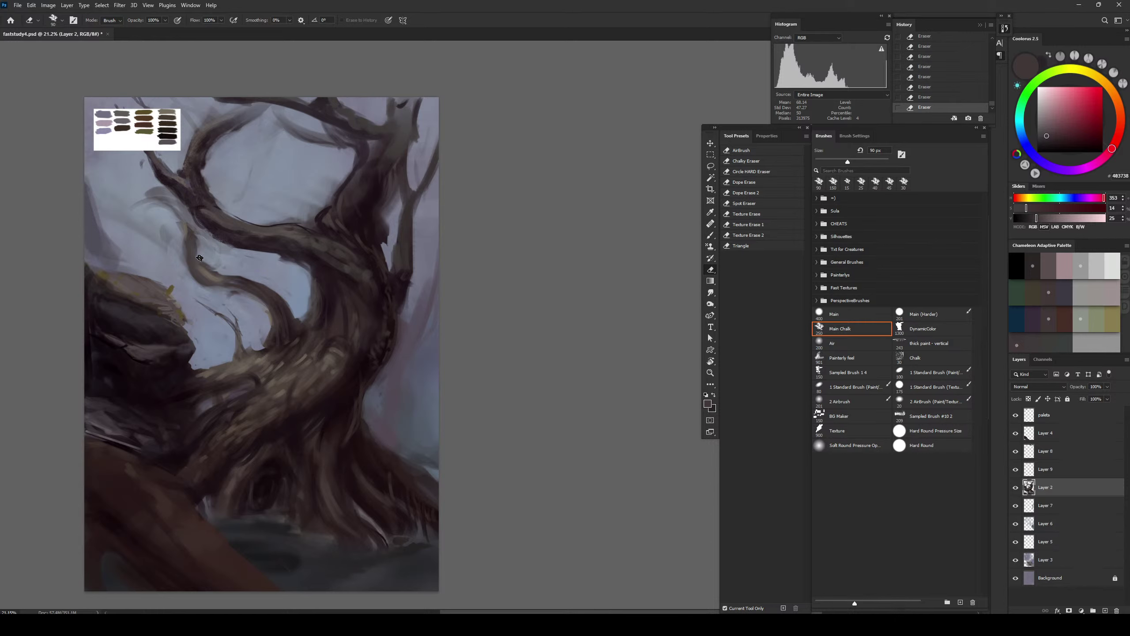
Repaint the lower bend of the curling branch with sampled browns using the Main Chalk brush at up to 35 px
{"action": "key", "text": "b"}
{"action": "left_click", "coordinate": [204, 274], "text": "alt"}
{"action": "key", "text": "bracketleft"}
{"action": "mouse_move", "coordinate": [207, 286]}
{"action": "left_mouse_down"}
{"action": "mouse_move", "coordinate": [237, 279]}
{"action": "mouse_move", "coordinate": [261, 297]}
{"action": "mouse_move", "coordinate": [199, 281]}
{"action": "mouse_move", "coordinate": [224, 283]}
{"action": "left_mouse_up"}
{"action": "left_click", "coordinate": [260, 294], "text": "alt"}
{"action": "key", "text": "bracketright"}
{"action": "key", "text": "bracketright"}
{"action": "key", "text": "bracketright"}
{"action": "key", "text": "bracketright"}
{"action": "key", "text": "bracketright"}
{"action": "mouse_move", "coordinate": [215, 280]}
{"action": "left_mouse_down"}
{"action": "mouse_move", "coordinate": [239, 285]}
{"action": "mouse_move", "coordinate": [222, 280]}
{"action": "left_mouse_up"}
{"action": "left_click_drag", "start_coordinate": [231, 282], "coordinate": [223, 282]}
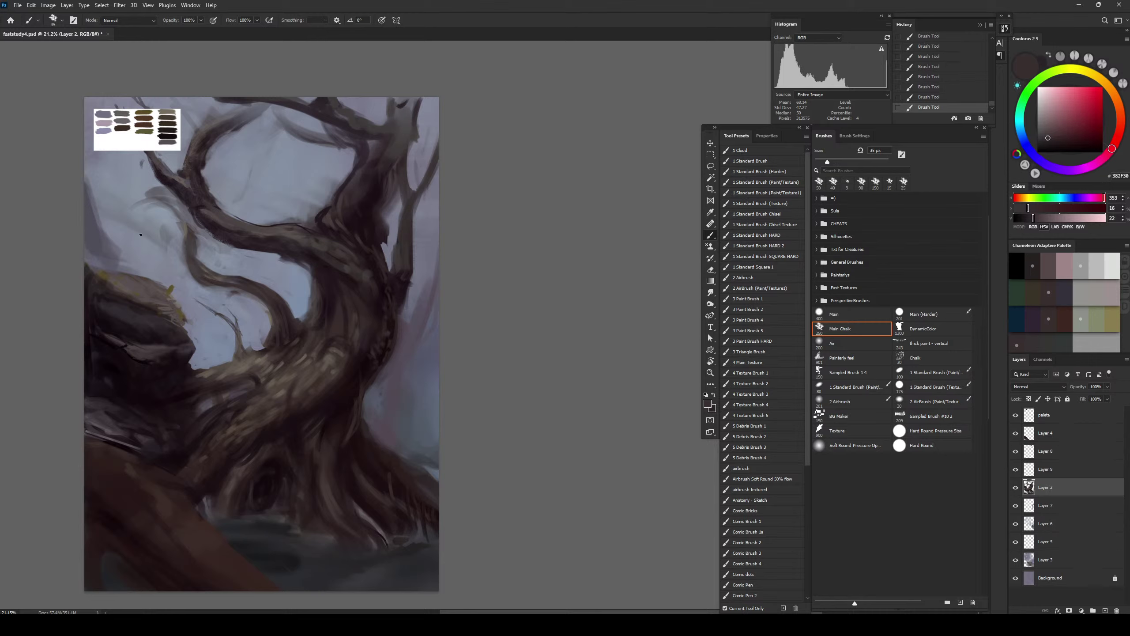
Extend the curling branch into a long arching tip towards the canvas edge with sampled dark brown, and sample its blue-grey tone
{"action": "left_click", "coordinate": [250, 284], "text": "alt"}
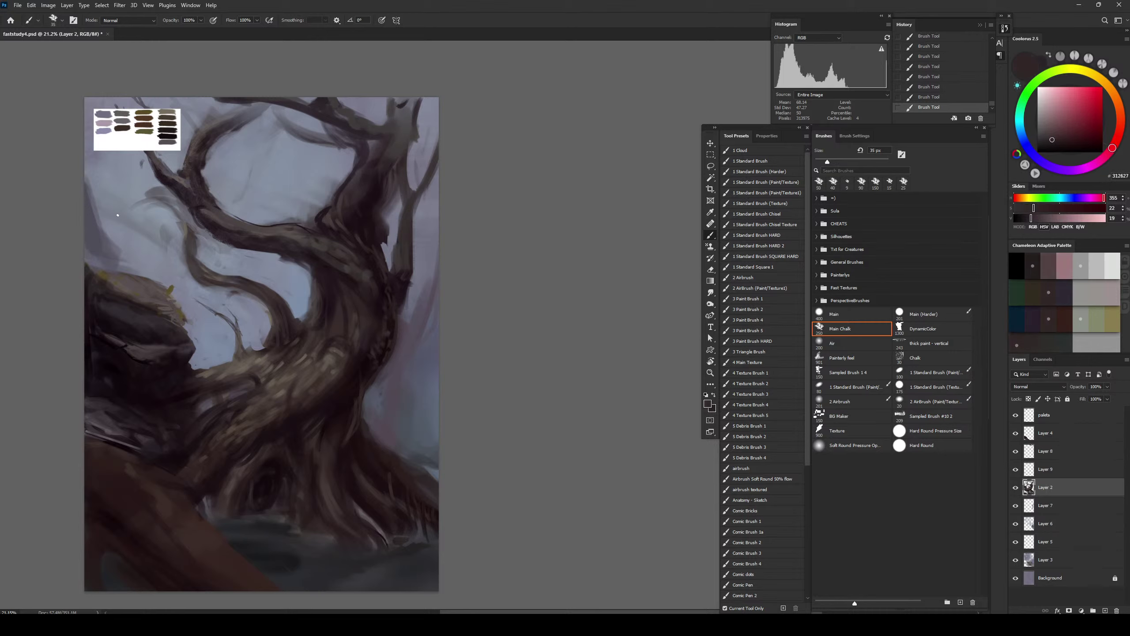
{"action": "mouse_move", "coordinate": [114, 208]}
{"action": "left_mouse_down"}
{"action": "mouse_move", "coordinate": [153, 222]}
{"action": "mouse_move", "coordinate": [119, 204]}
{"action": "mouse_move", "coordinate": [187, 229]}
{"action": "mouse_move", "coordinate": [130, 204]}
{"action": "mouse_move", "coordinate": [173, 234]}
{"action": "mouse_move", "coordinate": [166, 202]}
{"action": "mouse_move", "coordinate": [122, 204]}
{"action": "mouse_move", "coordinate": [198, 230]}
{"action": "mouse_move", "coordinate": [149, 189]}
{"action": "mouse_move", "coordinate": [195, 226]}
{"action": "left_mouse_up"}
{"action": "key", "text": "bracketright"}
{"action": "key", "text": "bracketright"}
{"action": "key", "text": "bracketright"}
{"action": "key", "text": "bracketright"}
{"action": "key", "text": "bracketright"}
{"action": "left_click", "coordinate": [162, 194], "text": "alt"}
Erase the smudges beneath and beside the arching branch on Layer 2 with the Main Chalk eraser at 100 to 150 px
{"action": "key", "text": "e"}
{"action": "key", "text": "bracketright"}
{"action": "key", "text": "bracketright"}
{"action": "key", "text": "bracketright"}
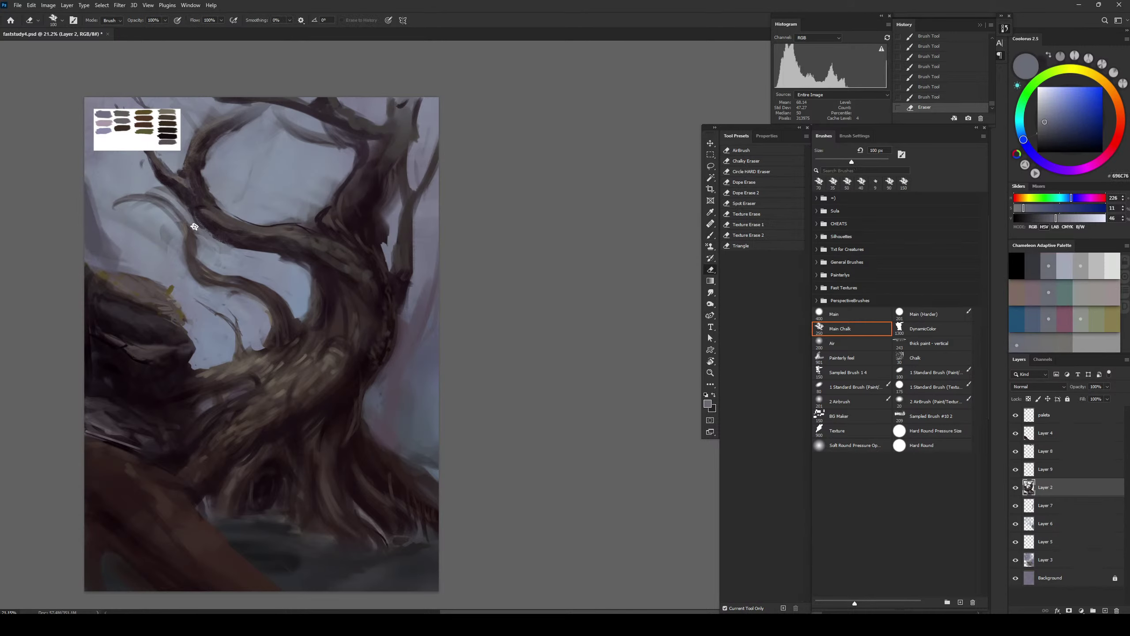
{"action": "mouse_move", "coordinate": [157, 192]}
{"action": "left_mouse_down"}
{"action": "mouse_move", "coordinate": [199, 228]}
{"action": "mouse_move", "coordinate": [159, 191]}
{"action": "mouse_move", "coordinate": [156, 214]}
{"action": "mouse_move", "coordinate": [179, 226]}
{"action": "mouse_move", "coordinate": [196, 286]}
{"action": "left_mouse_up"}
{"action": "key", "text": "b"}
{"action": "left_click", "coordinate": [159, 202], "text": "alt"}
{"action": "key", "text": "e"}
{"action": "key", "text": "bracketright"}
{"action": "key", "text": "bracketright"}
{"action": "left_click_drag", "start_coordinate": [182, 246], "coordinate": [192, 269]}
{"action": "key", "text": "bracketright"}
{"action": "left_click_drag", "start_coordinate": [187, 271], "coordinate": [191, 281]}
{"action": "key", "text": "bracketright"}
{"action": "key", "text": "bracketright"}
{"action": "mouse_move", "coordinate": [169, 232]}
{"action": "left_mouse_down"}
{"action": "mouse_move", "coordinate": [168, 259]}
{"action": "mouse_move", "coordinate": [142, 225]}
{"action": "left_mouse_up"}
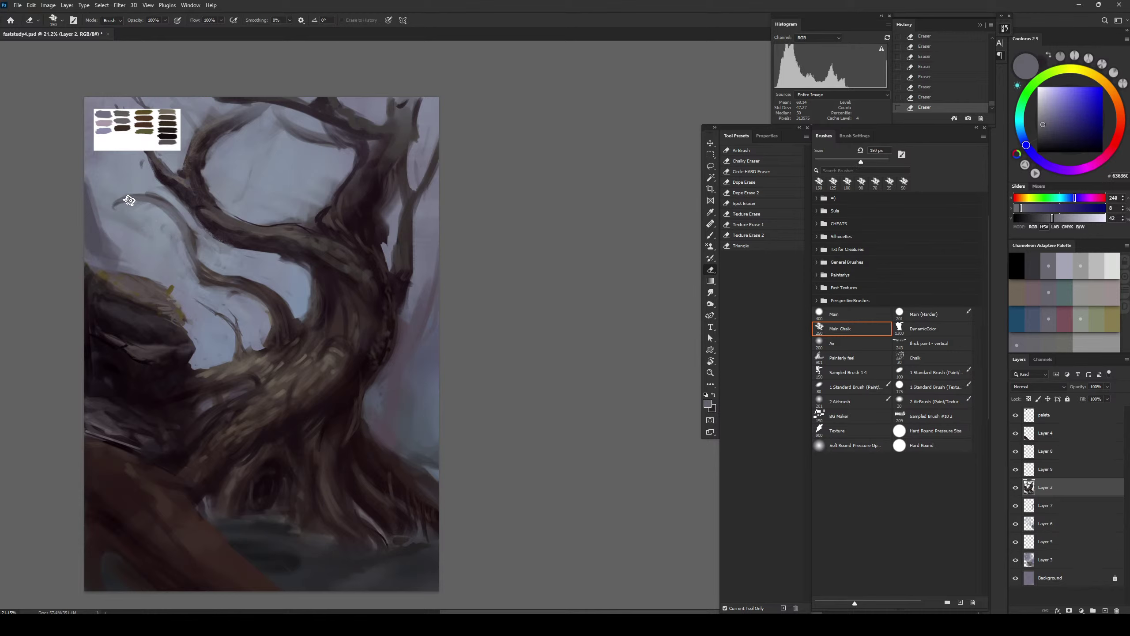
Flip the canvas horizontally, hide the palette layer, check Layer 2 by toggling its visibility, and save the file
{"action": "key", "text": "b"}
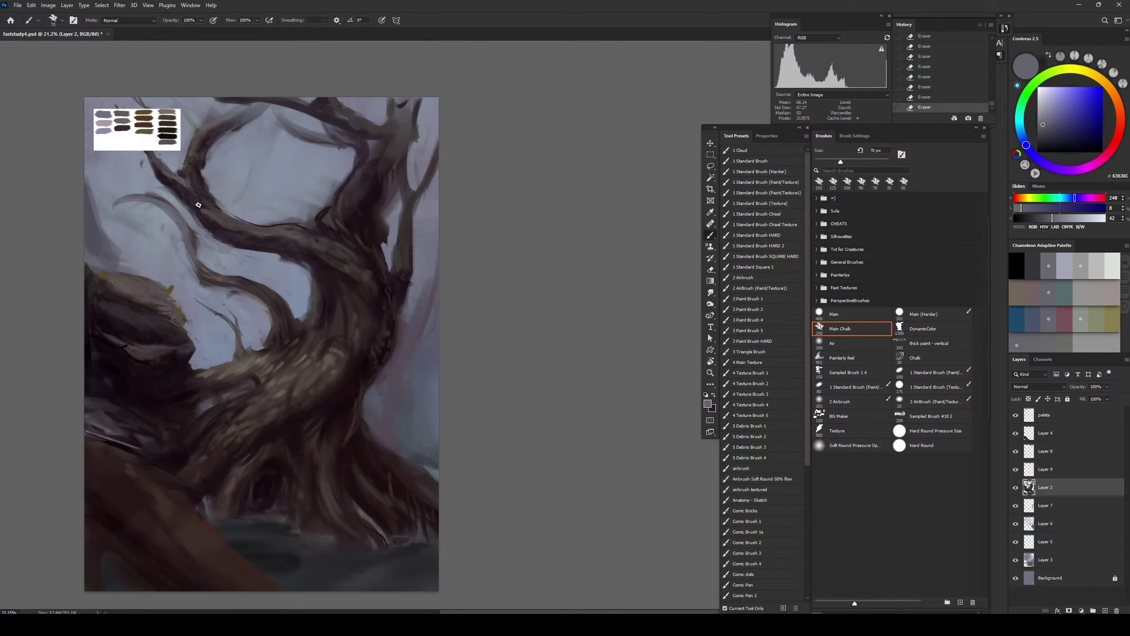
{"action": "key", "text": "h"}
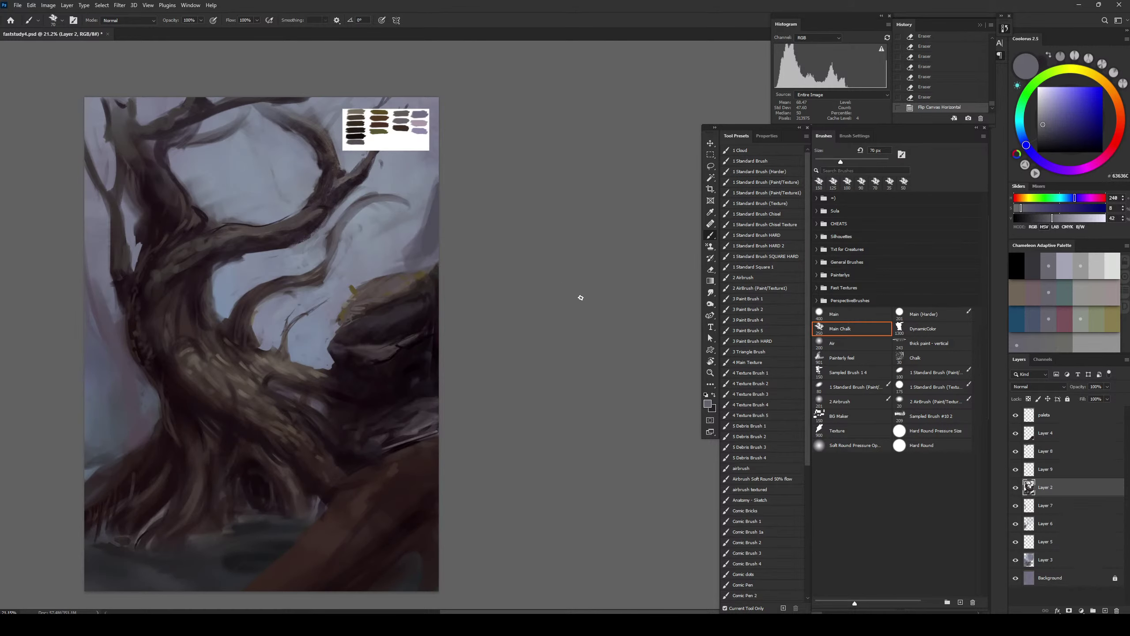
{"action": "left_click", "coordinate": [1015, 416]}
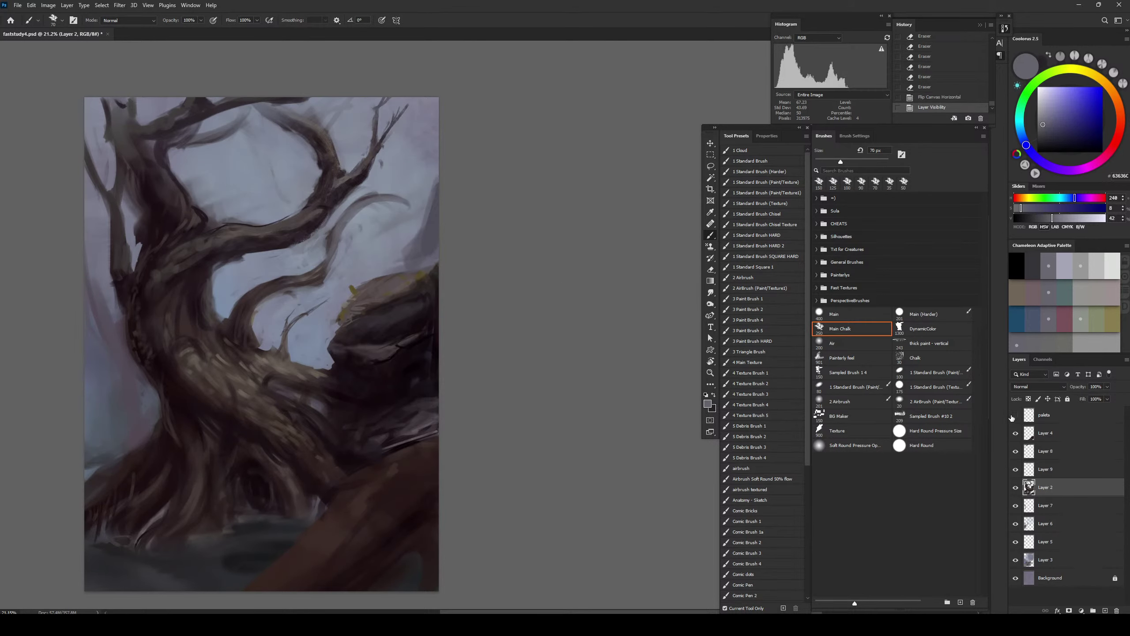
{"action": "left_click", "coordinate": [1017, 488]}
{"action": "left_click", "coordinate": [1017, 490]}
{"action": "key", "text": "ctrl+s"}
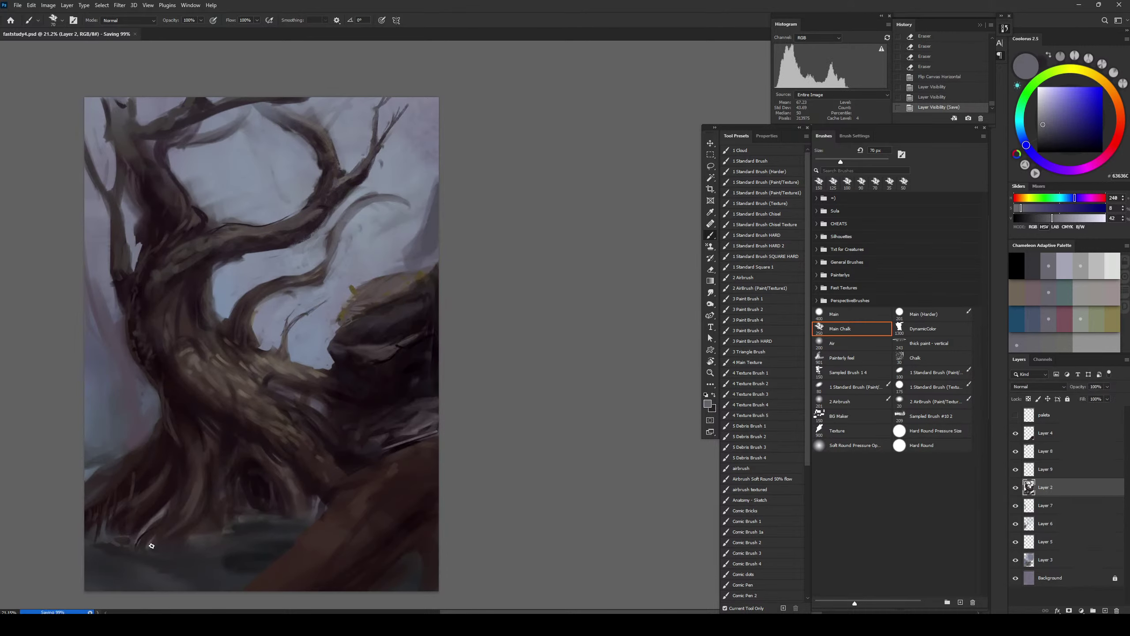
Paint sampled blue-grey strokes over the dark ground below the roots in the canvas corner with the Main Chalk brush
{"action": "left_click", "coordinate": [267, 329], "text": "alt"}
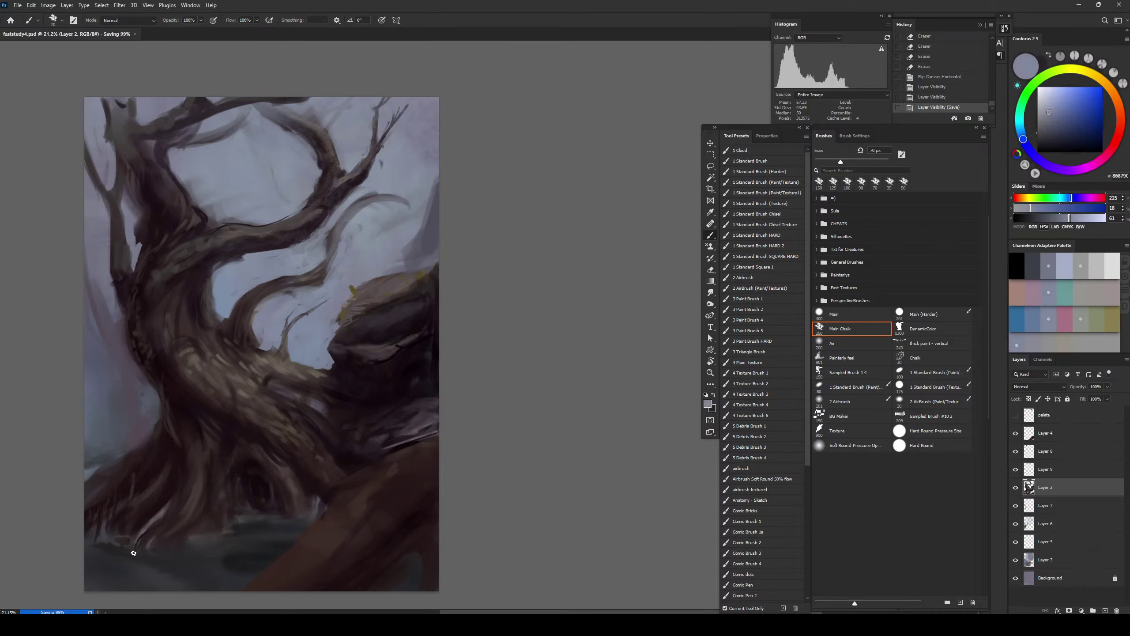
{"action": "left_click_drag", "start_coordinate": [92, 574], "coordinate": [141, 586]}
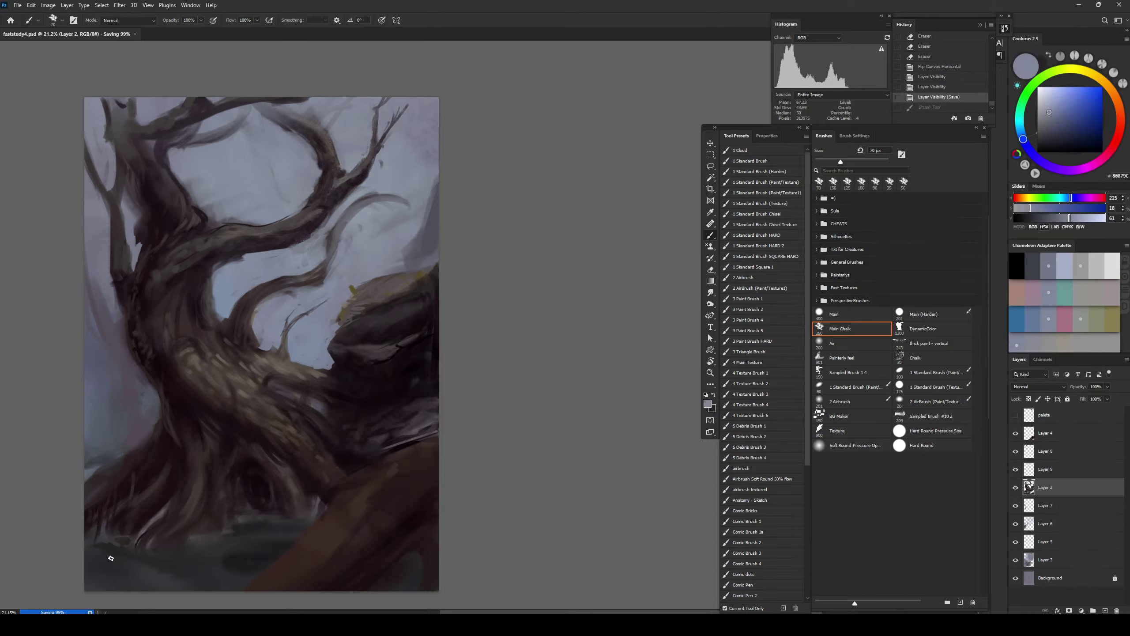
{"action": "mouse_move", "coordinate": [87, 540]}
{"action": "left_mouse_down"}
{"action": "mouse_move", "coordinate": [106, 555]}
{"action": "mouse_move", "coordinate": [82, 562]}
{"action": "mouse_move", "coordinate": [123, 555]}
{"action": "mouse_move", "coordinate": [85, 549]}
{"action": "mouse_move", "coordinate": [97, 539]}
{"action": "mouse_move", "coordinate": [83, 544]}
{"action": "mouse_move", "coordinate": [140, 575]}
{"action": "mouse_move", "coordinate": [104, 570]}
{"action": "mouse_move", "coordinate": [150, 573]}
{"action": "mouse_move", "coordinate": [127, 571]}
{"action": "mouse_move", "coordinate": [154, 588]}
{"action": "left_mouse_up"}
{"action": "key", "text": "bracketright"}
{"action": "key", "text": "bracketright"}
{"action": "key", "text": "bracketright"}
{"action": "key", "text": "bracketright"}
{"action": "key", "text": "bracketright"}
{"action": "key", "text": "bracketright"}
{"action": "left_click", "coordinate": [88, 550], "text": "alt"}
{"action": "key", "text": "bracketright"}
{"action": "key", "text": "bracketright"}
{"action": "key", "text": "bracketright"}
{"action": "key", "text": "bracketright"}
{"action": "key", "text": "bracketright"}
{"action": "key", "text": "bracketright"}
{"action": "key", "text": "bracketleft"}
{"action": "key", "text": "bracketleft"}
{"action": "key", "text": "bracketleft"}
{"action": "key", "text": "bracketleft"}
{"action": "key", "text": "bracketleft"}
{"action": "key", "text": "bracketleft"}
{"action": "key", "text": "bracketleft"}
{"action": "key", "text": "bracketleft"}
{"action": "key", "text": "bracketleft"}
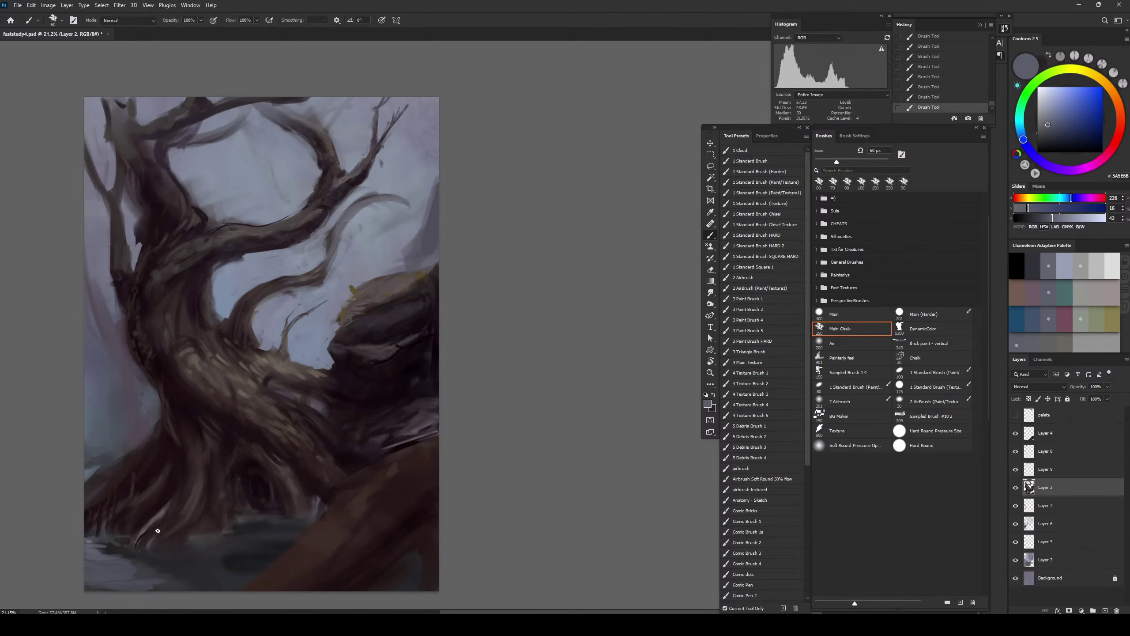
Blend the blue-grey ground strokes with the Smudge tool's Soft but Rough preset at 80 px
{"action": "key", "text": "r"}
{"action": "left_click", "coordinate": [768, 266]}
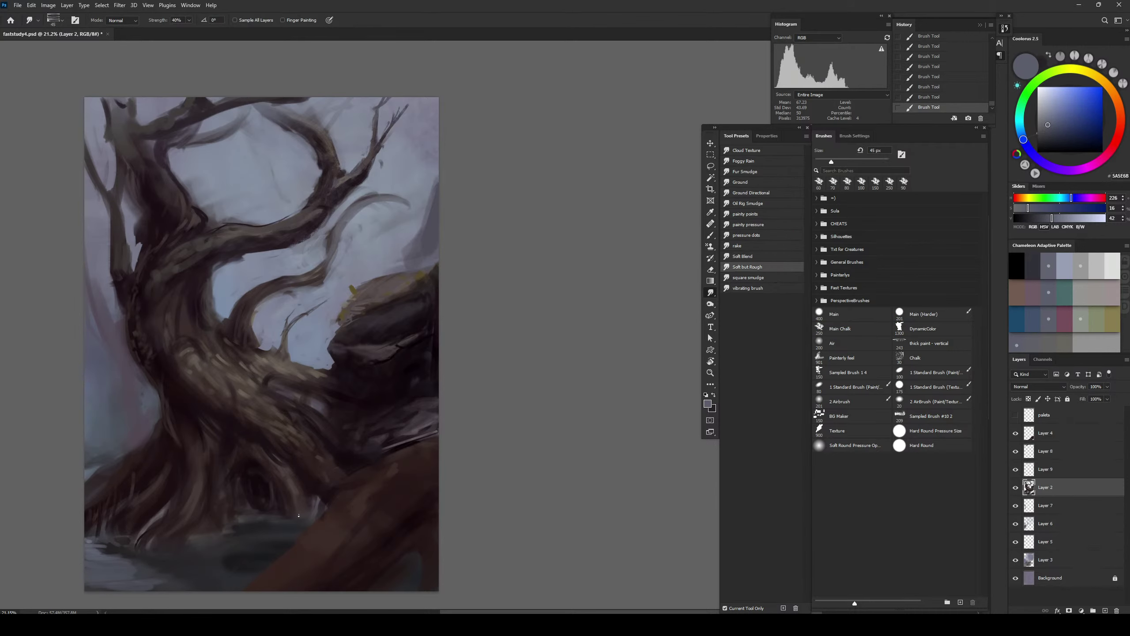
{"action": "key", "text": "bracketright"}
{"action": "key", "text": "bracketright"}
{"action": "key", "text": "bracketright"}
{"action": "left_click_drag", "start_coordinate": [178, 577], "coordinate": [111, 572]}
{"action": "mouse_move", "coordinate": [143, 581]}
{"action": "left_mouse_down"}
{"action": "mouse_move", "coordinate": [129, 576]}
{"action": "mouse_move", "coordinate": [132, 560]}
{"action": "left_mouse_up"}
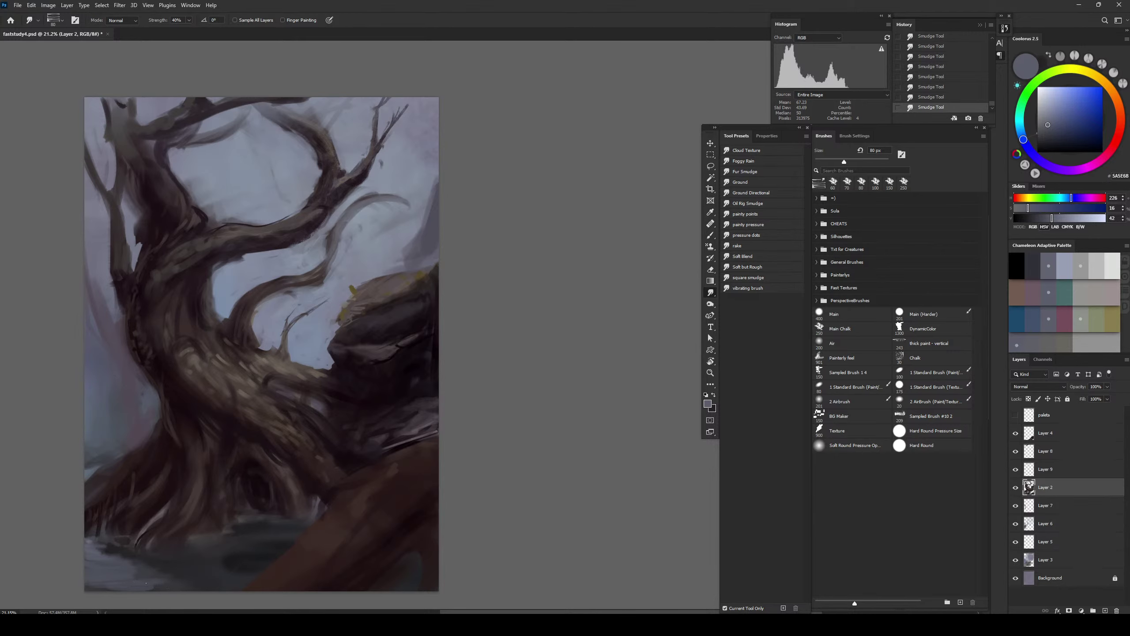
Refine the root bases and the ground edge beneath them with sampled dark tones, using the Main Chalk brush at varying sizes
{"action": "key", "text": "b"}
{"action": "left_click", "coordinate": [212, 497], "text": "alt"}
{"action": "key", "text": "bracketright"}
{"action": "key", "text": "bracketright"}
{"action": "mouse_move", "coordinate": [155, 545]}
{"action": "left_mouse_down"}
{"action": "mouse_move", "coordinate": [172, 585]}
{"action": "mouse_move", "coordinate": [138, 545]}
{"action": "mouse_move", "coordinate": [180, 582]}
{"action": "mouse_move", "coordinate": [202, 583]}
{"action": "mouse_move", "coordinate": [174, 575]}
{"action": "mouse_move", "coordinate": [174, 588]}
{"action": "mouse_move", "coordinate": [208, 557]}
{"action": "left_mouse_up"}
{"action": "left_click", "coordinate": [136, 544], "text": "alt"}
{"action": "left_click", "coordinate": [152, 523], "text": "alt"}
{"action": "key", "text": "bracketleft"}
{"action": "left_click", "coordinate": [254, 476], "text": "alt"}
{"action": "key", "text": "bracketleft"}
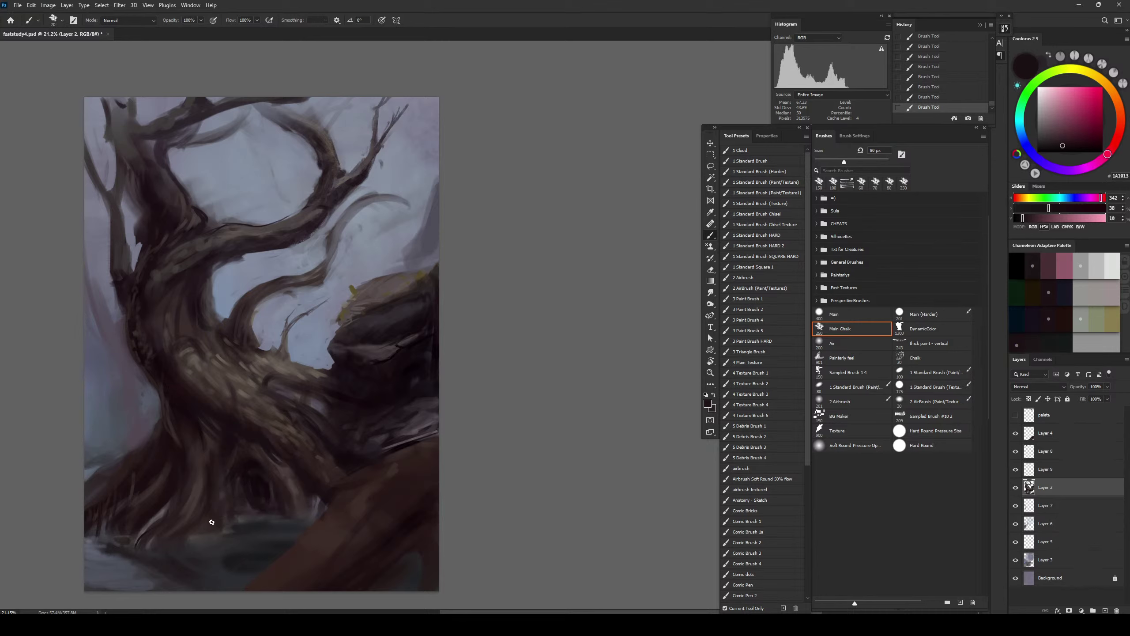
{"action": "left_click", "coordinate": [198, 539], "text": "alt"}
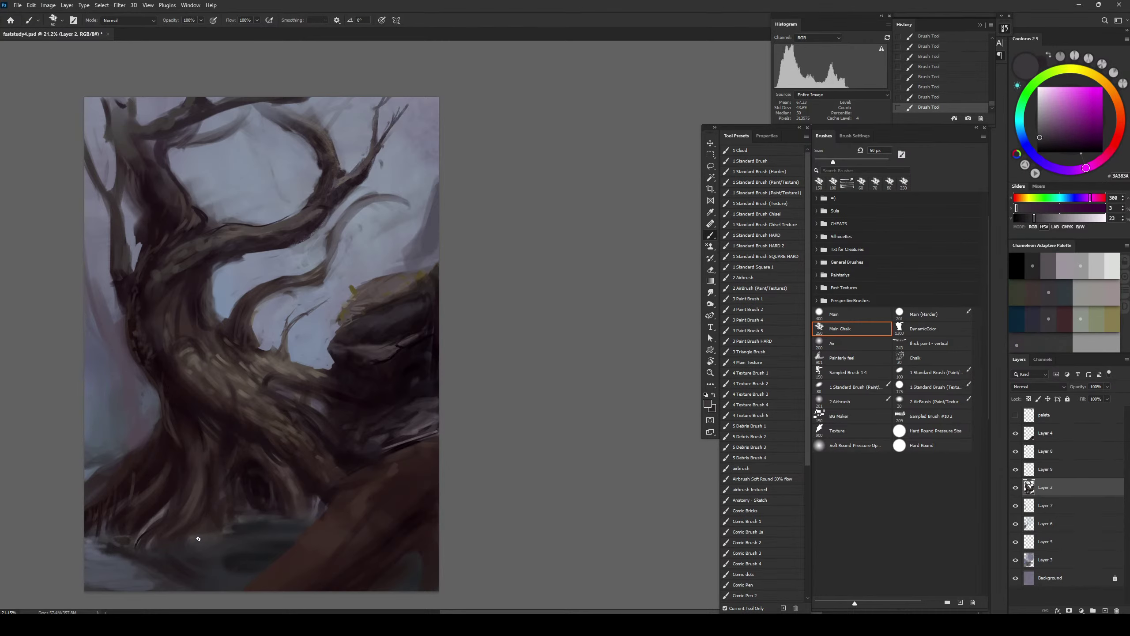
{"action": "key", "text": "bracketright"}
{"action": "left_click", "coordinate": [228, 537], "text": "alt"}
{"action": "left_click", "coordinate": [244, 525], "text": "alt"}
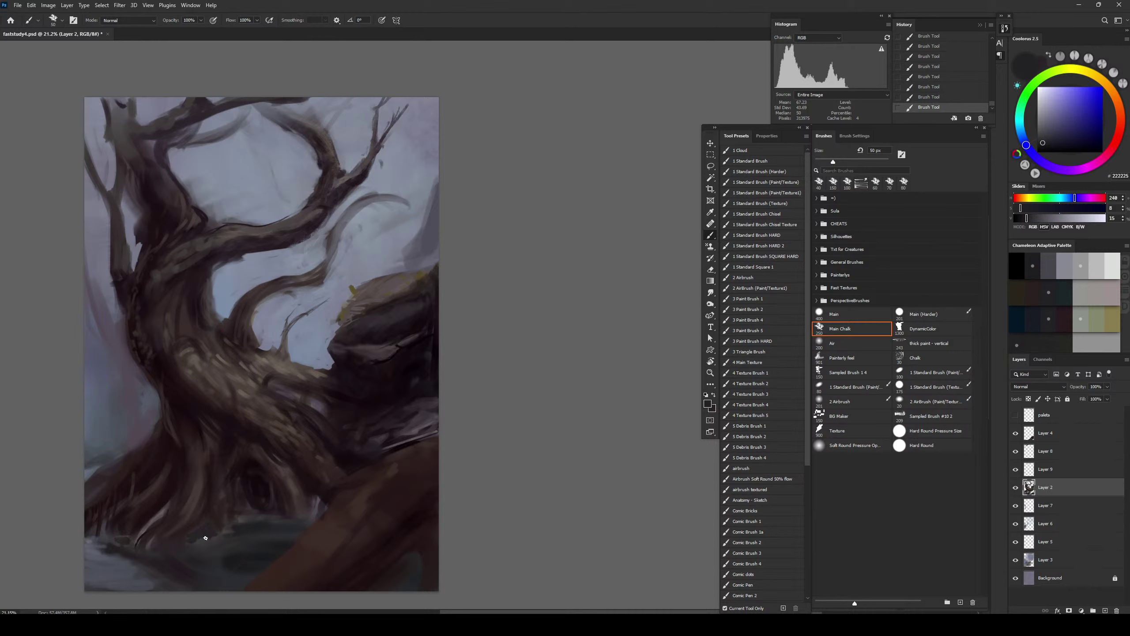
Paint a dark Main Chalk stroke on the ground just below the roots and smudge it at 125 px with 40% strength
{"action": "key", "text": "bracketright"}
{"action": "key", "text": "bracketright"}
{"action": "key", "text": "bracketright"}
{"action": "key", "text": "bracketright"}
{"action": "left_click_drag", "start_coordinate": [199, 541], "coordinate": [213, 538]}
{"action": "key", "text": "r"}
{"action": "left_click_drag", "start_coordinate": [212, 535], "coordinate": [209, 540]}
{"action": "left_click_drag", "start_coordinate": [209, 535], "coordinate": [203, 547]}
{"action": "left_click_drag", "start_coordinate": [202, 548], "coordinate": [205, 543]}
{"action": "left_click", "coordinate": [204, 542]}
{"action": "left_click", "coordinate": [203, 540]}
{"action": "left_click", "coordinate": [202, 538]}
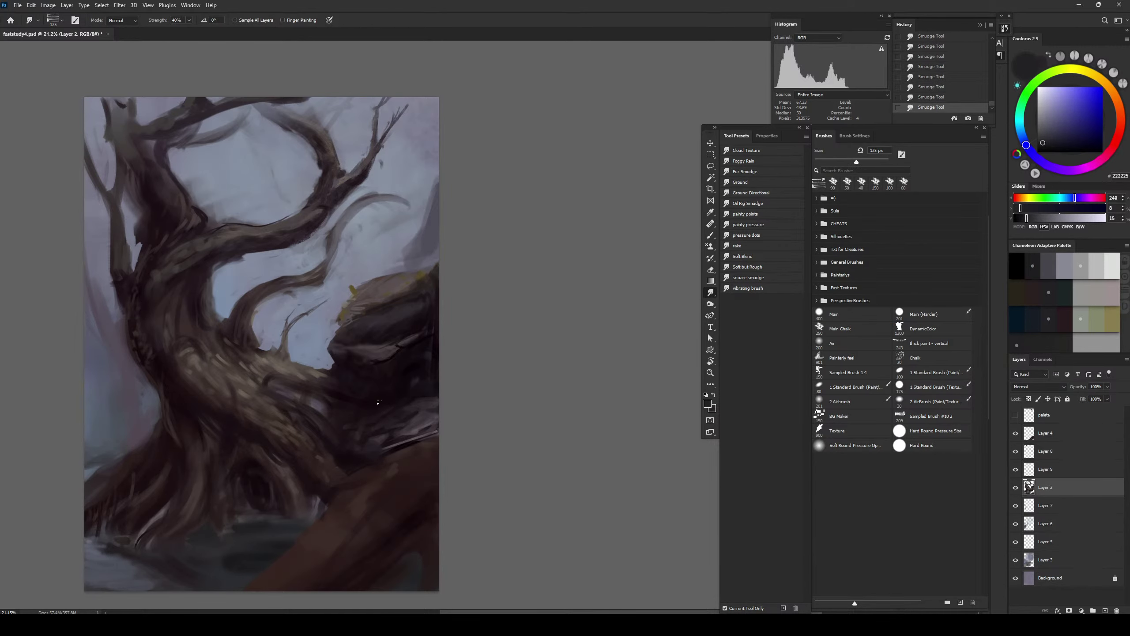
Load the Smudge tool's vibrating brush preset
{"action": "left_click", "coordinate": [784, 290]}
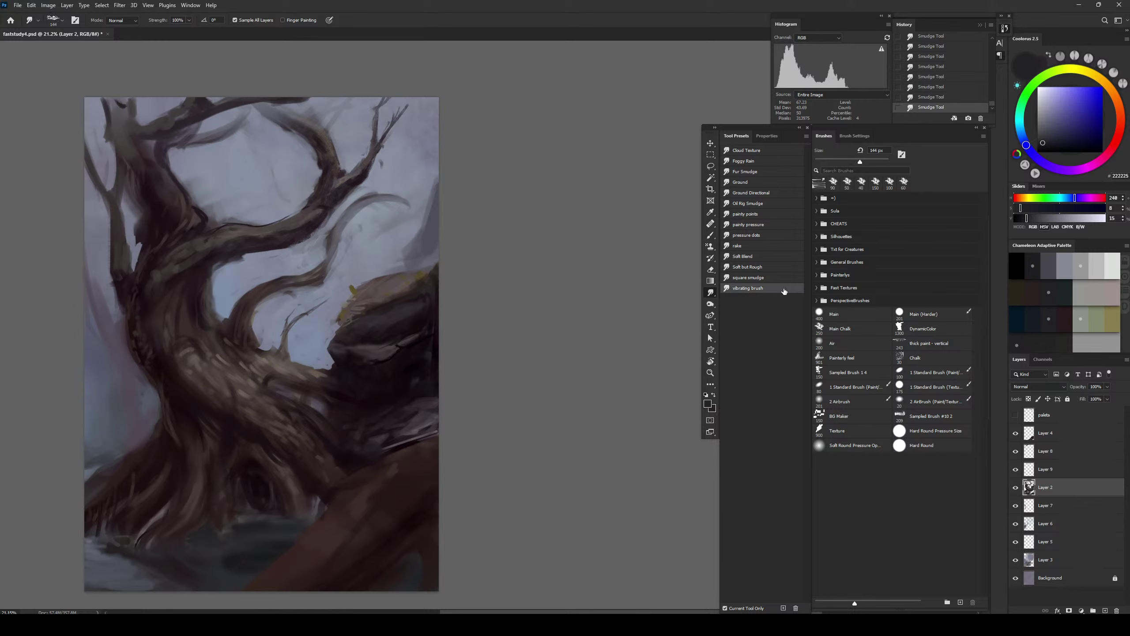
{"action": "left_click", "coordinate": [1047, 416]}
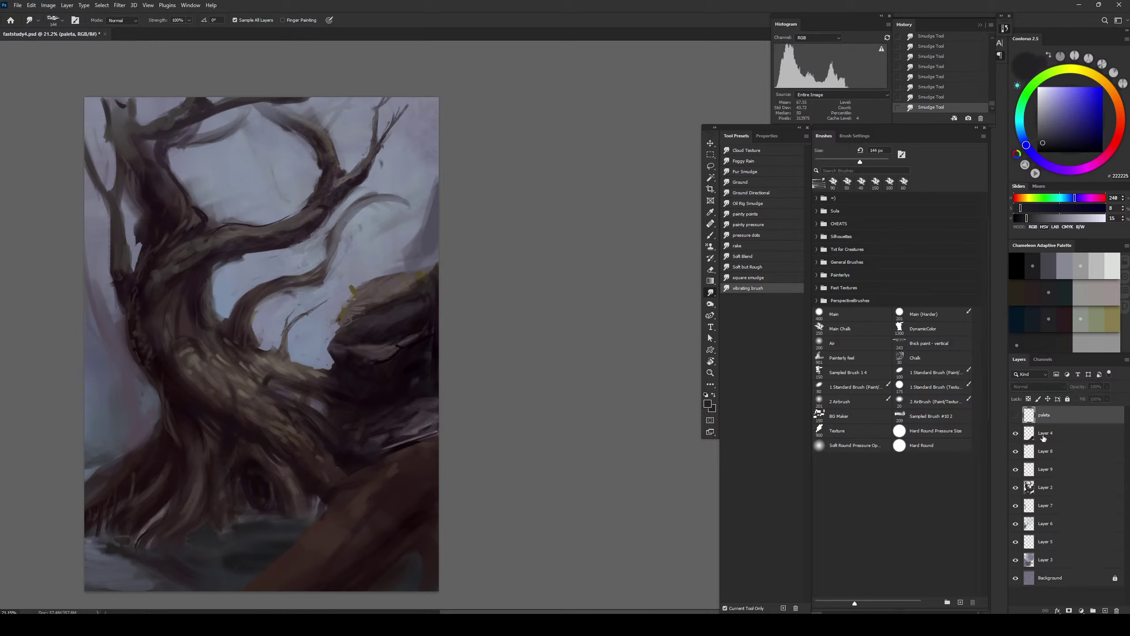
{"action": "key", "text": "ctrl+shift+alt+e"}
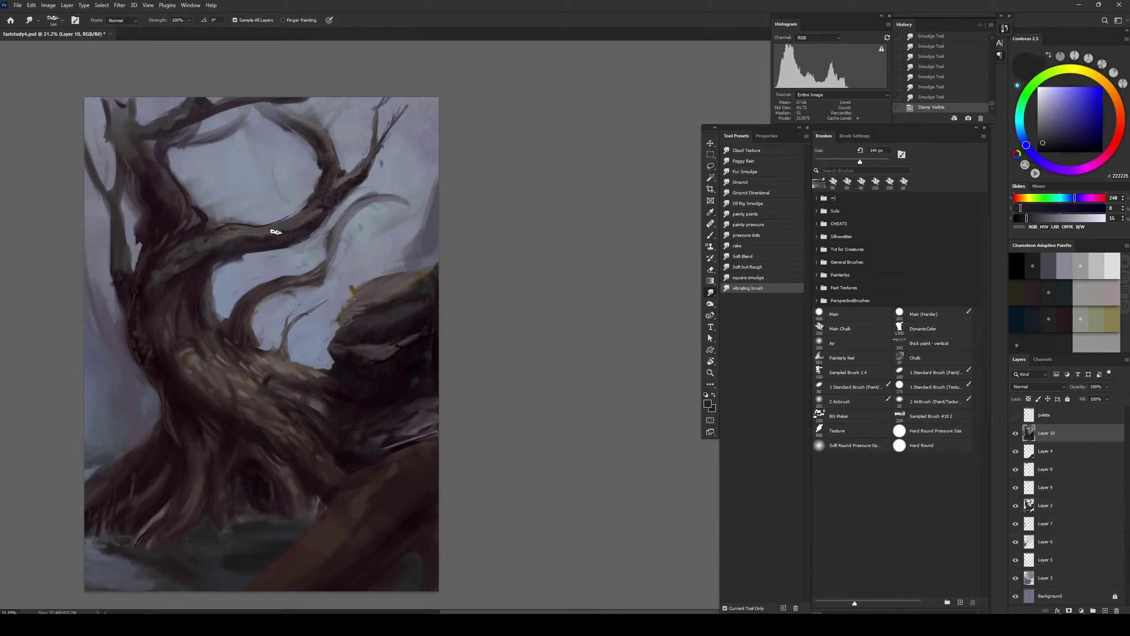
{"action": "left_click_drag", "start_coordinate": [276, 231], "coordinate": [299, 210]}
{"action": "key", "text": "ctrl+z"}
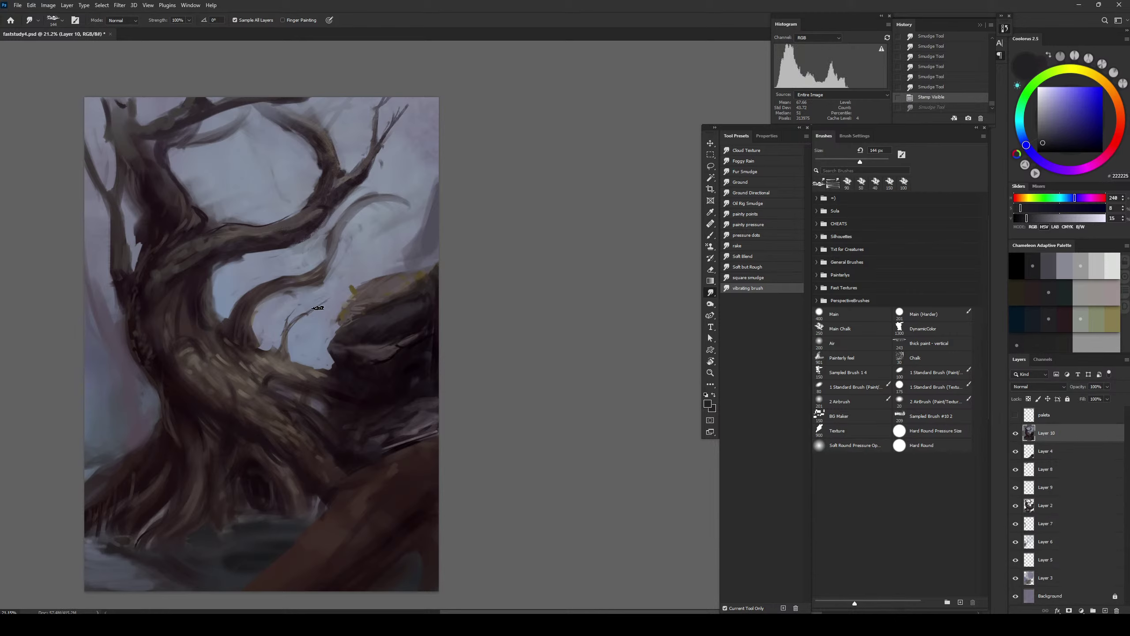
{"action": "key", "text": "ctrl+z"}
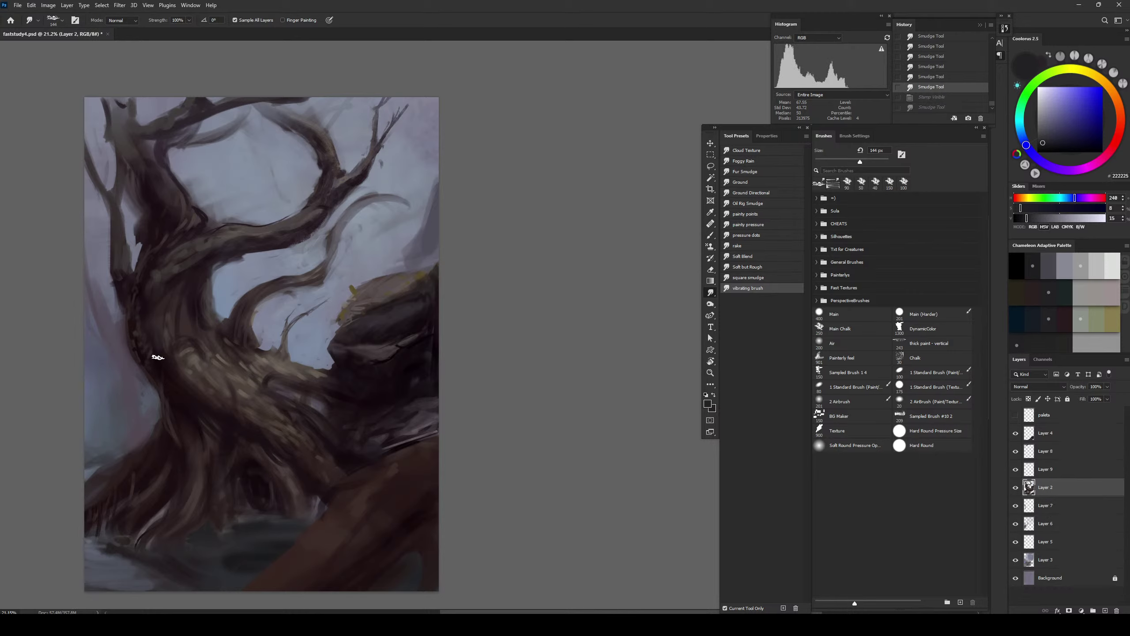
Smudge the thin branch tips, the arching branch and the upper trunk on Layer 2 with the vibrating brush at 144 px, undoing unwanted strokes
{"action": "mouse_move", "coordinate": [378, 150]}
{"action": "left_mouse_down"}
{"action": "mouse_move", "coordinate": [414, 82]}
{"action": "mouse_move", "coordinate": [372, 149]}
{"action": "mouse_move", "coordinate": [379, 95]}
{"action": "left_mouse_up"}
{"action": "key", "text": "ctrl+z"}
{"action": "key", "text": "ctrl+z"}
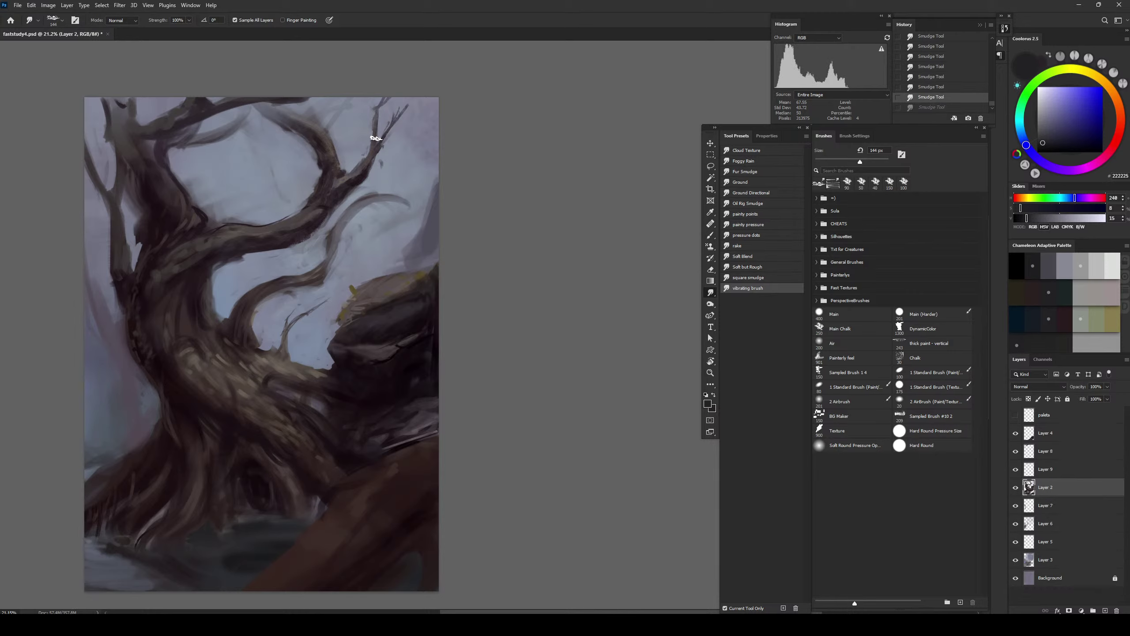
{"action": "left_click_drag", "start_coordinate": [378, 134], "coordinate": [387, 95]}
{"action": "mouse_move", "coordinate": [351, 189]}
{"action": "left_mouse_down"}
{"action": "mouse_move", "coordinate": [370, 147]}
{"action": "mouse_move", "coordinate": [375, 106]}
{"action": "mouse_move", "coordinate": [372, 164]}
{"action": "mouse_move", "coordinate": [363, 169]}
{"action": "mouse_move", "coordinate": [369, 149]}
{"action": "mouse_move", "coordinate": [334, 196]}
{"action": "mouse_move", "coordinate": [374, 152]}
{"action": "left_mouse_up"}
{"action": "key", "text": "ctrl+z"}
{"action": "key", "text": "ctrl+z"}
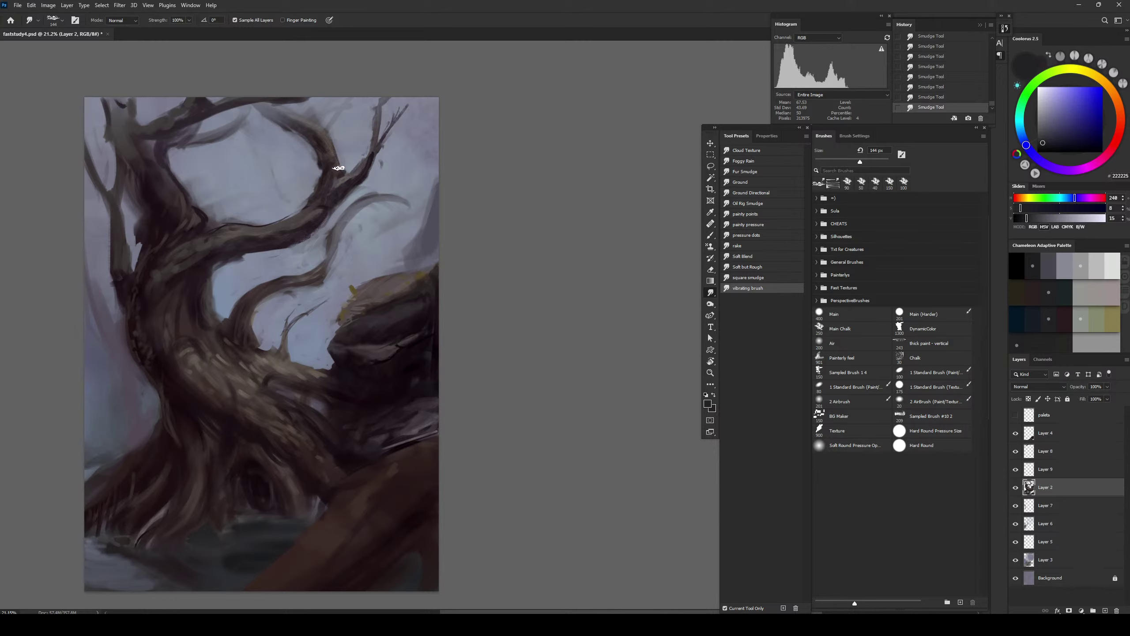
{"action": "mouse_move", "coordinate": [340, 164]}
{"action": "left_mouse_down"}
{"action": "mouse_move", "coordinate": [313, 125]}
{"action": "mouse_move", "coordinate": [280, 131]}
{"action": "mouse_move", "coordinate": [288, 116]}
{"action": "mouse_move", "coordinate": [282, 125]}
{"action": "mouse_move", "coordinate": [251, 89]}
{"action": "mouse_move", "coordinate": [311, 129]}
{"action": "mouse_move", "coordinate": [250, 91]}
{"action": "left_mouse_up"}
{"action": "left_click_drag", "start_coordinate": [299, 128], "coordinate": [245, 90]}
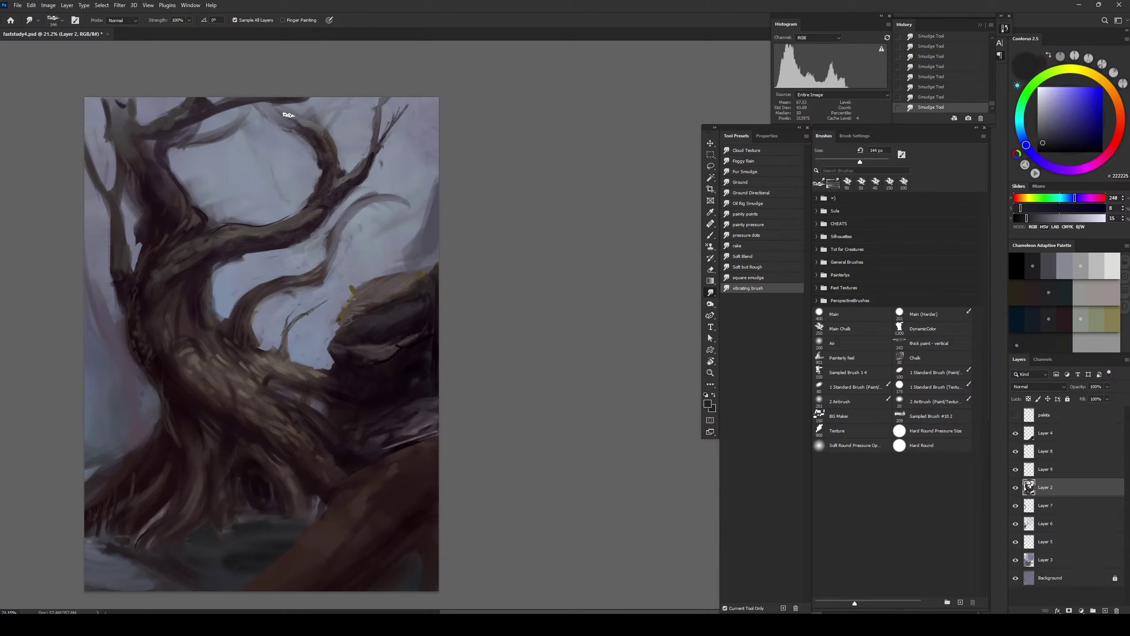
{"action": "mouse_move", "coordinate": [166, 131]}
{"action": "left_mouse_down"}
{"action": "mouse_move", "coordinate": [152, 153]}
{"action": "mouse_move", "coordinate": [158, 120]}
{"action": "mouse_move", "coordinate": [138, 146]}
{"action": "mouse_move", "coordinate": [132, 124]}
{"action": "mouse_move", "coordinate": [155, 149]}
{"action": "mouse_move", "coordinate": [140, 125]}
{"action": "left_mouse_up"}
Erase stray paint along the outer edge of the upper trunk near the top of the canvas
{"action": "key", "text": "e"}
{"action": "mouse_move", "coordinate": [107, 163]}
{"action": "left_mouse_down"}
{"action": "mouse_move", "coordinate": [122, 207]}
{"action": "mouse_move", "coordinate": [101, 148]}
{"action": "left_mouse_up"}
{"action": "mouse_move", "coordinate": [99, 147]}
{"action": "left_mouse_down"}
{"action": "mouse_move", "coordinate": [115, 167]}
{"action": "mouse_move", "coordinate": [111, 99]}
{"action": "mouse_move", "coordinate": [126, 97]}
{"action": "left_mouse_up"}
{"action": "key", "text": "r"}
{"action": "key", "text": "e"}
{"action": "left_click_drag", "start_coordinate": [124, 99], "coordinate": [129, 93]}
Repaint the upper trunk with a sampled dark trunk tone, using the Main Chalk brush at 125 px
{"action": "key", "text": "b"}
{"action": "left_click", "coordinate": [152, 190], "text": "alt"}
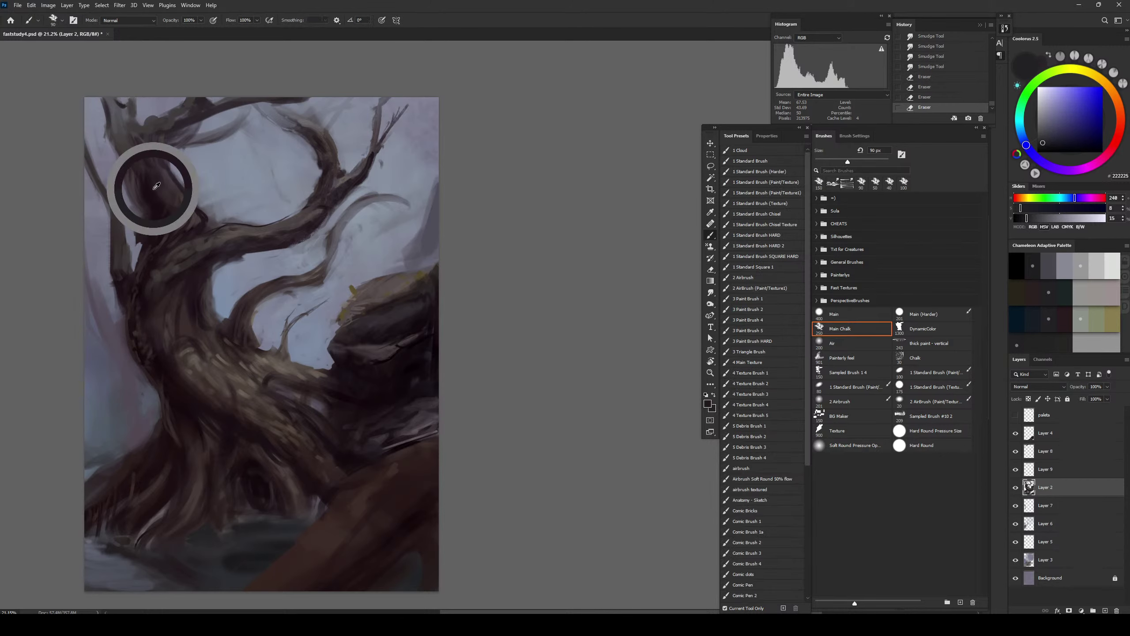
{"action": "key", "text": "bracketright"}
{"action": "key", "text": "bracketright"}
{"action": "left_click_drag", "start_coordinate": [143, 181], "coordinate": [143, 175]}
{"action": "mouse_move", "coordinate": [141, 173]}
{"action": "left_mouse_down"}
{"action": "mouse_move", "coordinate": [106, 114]}
{"action": "mouse_move", "coordinate": [119, 107]}
{"action": "left_mouse_up"}
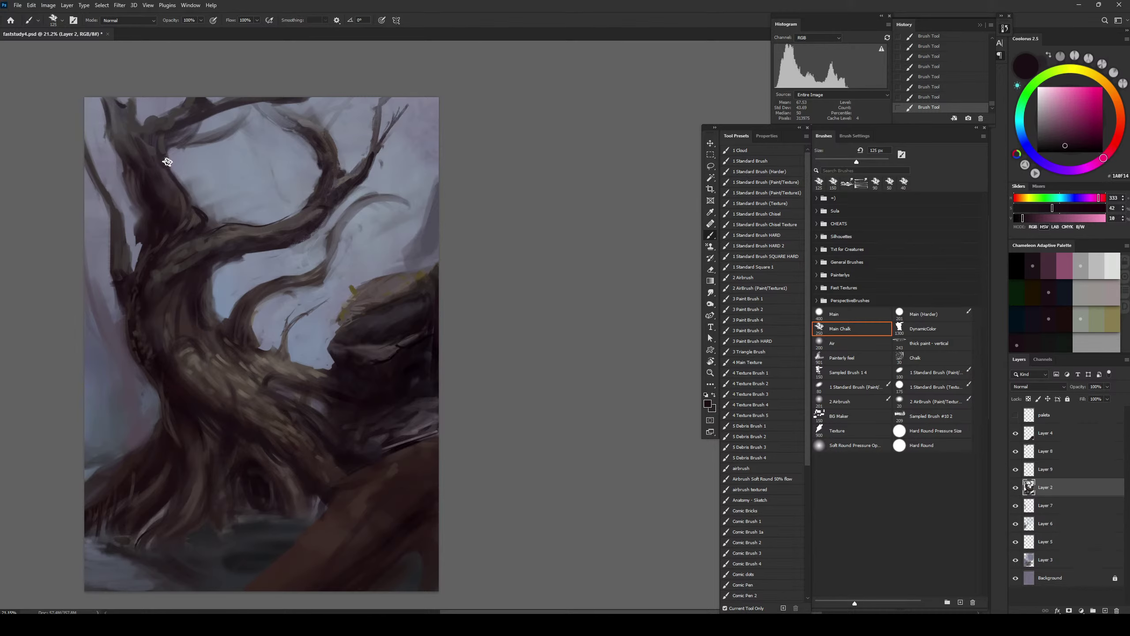
Flip the canvas horizontally and add a new layer above Layer 4
{"action": "key", "text": "h"}
{"action": "left_click", "coordinate": [1058, 435]}
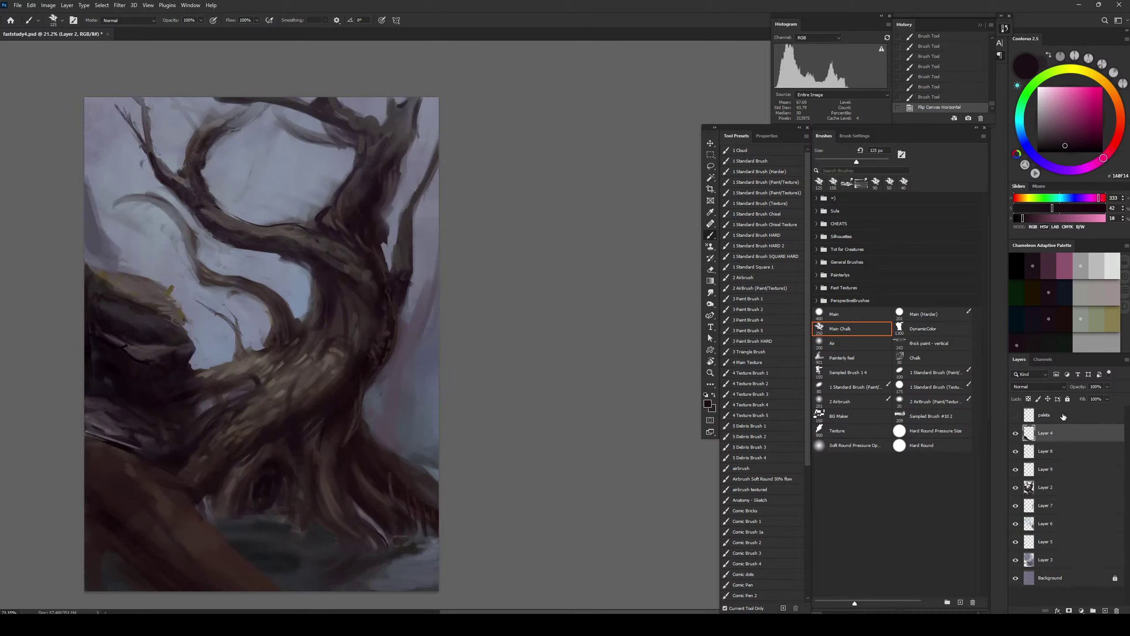
{"action": "key", "text": "ctrl+shift+alt+n"}
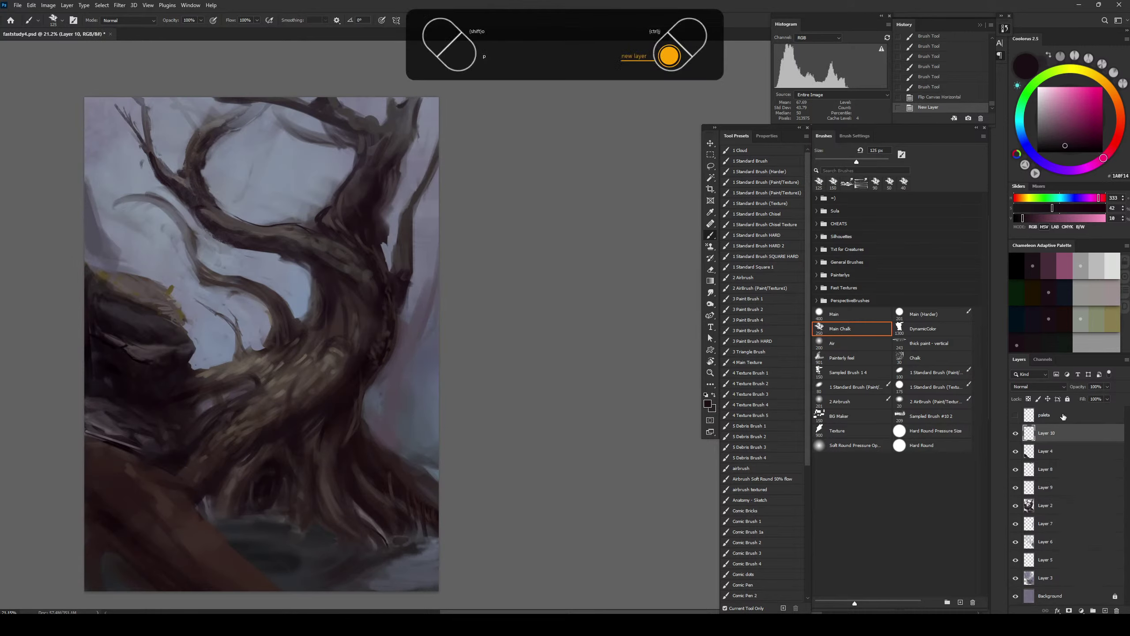
Paint a brown stroke, sampled from the lower trunk (#473836), along the upper edge of the foreground root
{"action": "left_click", "coordinate": [273, 400], "text": "alt"}
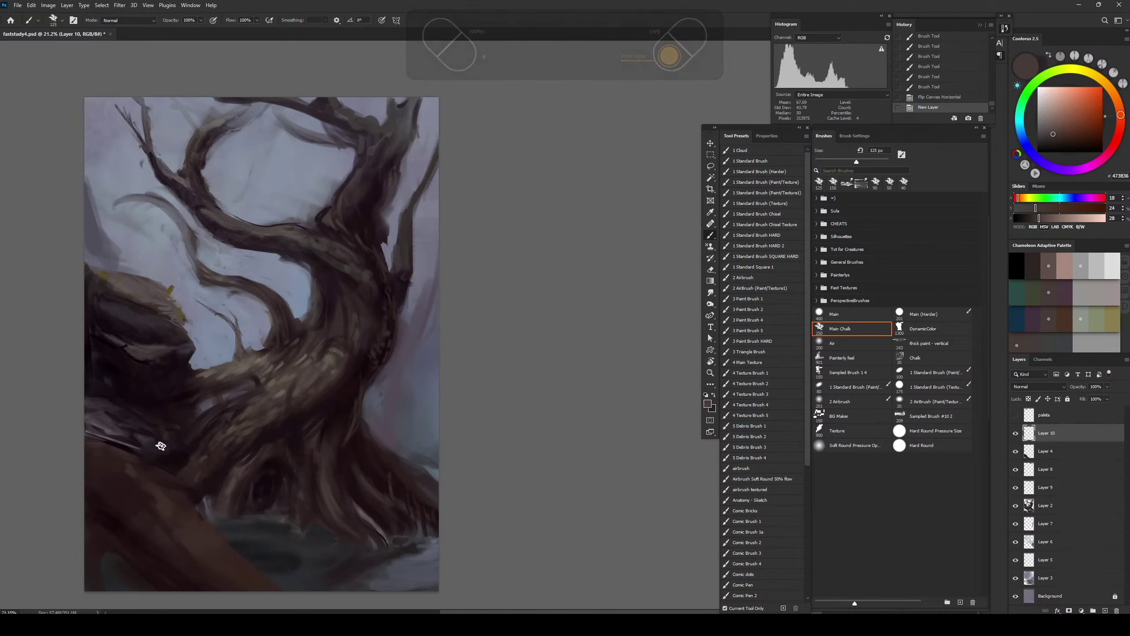
{"action": "key", "text": "bracketleft"}
{"action": "key", "text": "bracketleft"}
{"action": "key", "text": "bracketleft"}
{"action": "key", "text": "bracketleft"}
{"action": "key", "text": "bracketright"}
{"action": "key", "text": "bracketright"}
{"action": "mouse_move", "coordinate": [91, 448]}
{"action": "left_mouse_down"}
{"action": "mouse_move", "coordinate": [152, 478]}
{"action": "mouse_move", "coordinate": [169, 505]}
{"action": "mouse_move", "coordinate": [160, 494]}
{"action": "mouse_move", "coordinate": [170, 489]}
{"action": "left_mouse_up"}
Add small strokes in sampled dark reddish tones to the upper part of the foreground root with Main Chalk at 50 px
{"action": "key", "text": "bracketright"}
{"action": "key", "text": "bracketright"}
{"action": "key", "text": "bracketleft"}
{"action": "key", "text": "bracketleft"}
{"action": "left_click", "coordinate": [162, 493], "text": "alt"}
{"action": "left_click", "coordinate": [183, 489], "text": "alt"}
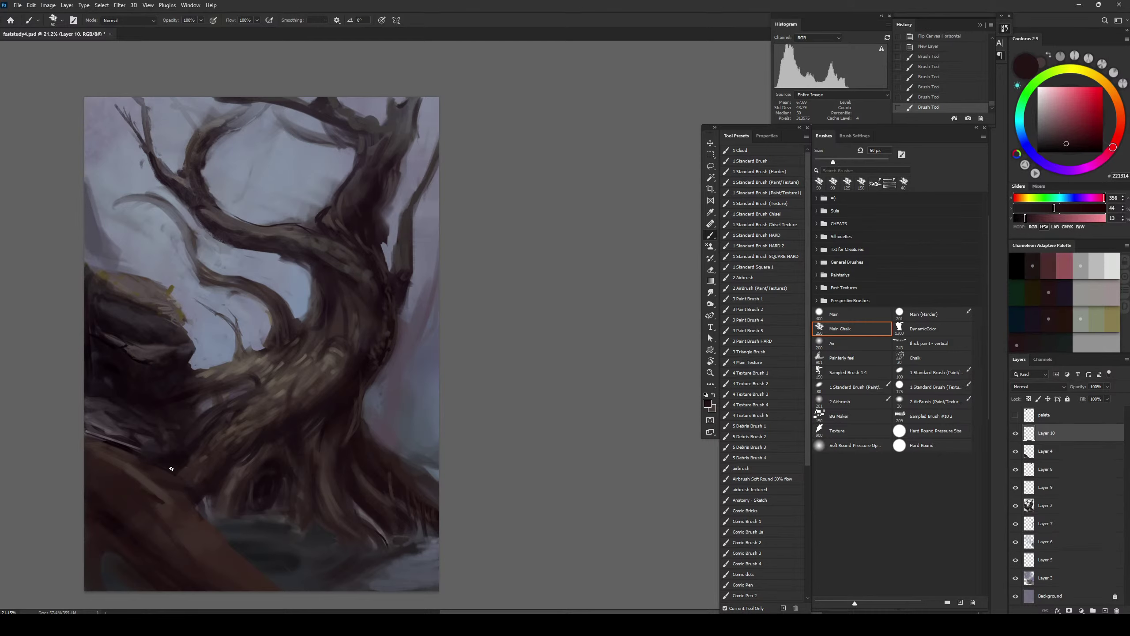
{"action": "left_click", "coordinate": [172, 469], "text": "alt"}
{"action": "left_click", "coordinate": [165, 503]}
{"action": "left_click", "coordinate": [163, 503]}
{"action": "left_click", "coordinate": [159, 502], "text": "alt"}
{"action": "left_click_drag", "start_coordinate": [168, 504], "coordinate": [157, 490]}
{"action": "left_click", "coordinate": [174, 495]}
{"action": "key", "text": "bracketright"}
{"action": "key", "text": "bracketright"}
{"action": "key", "text": "bracketright"}
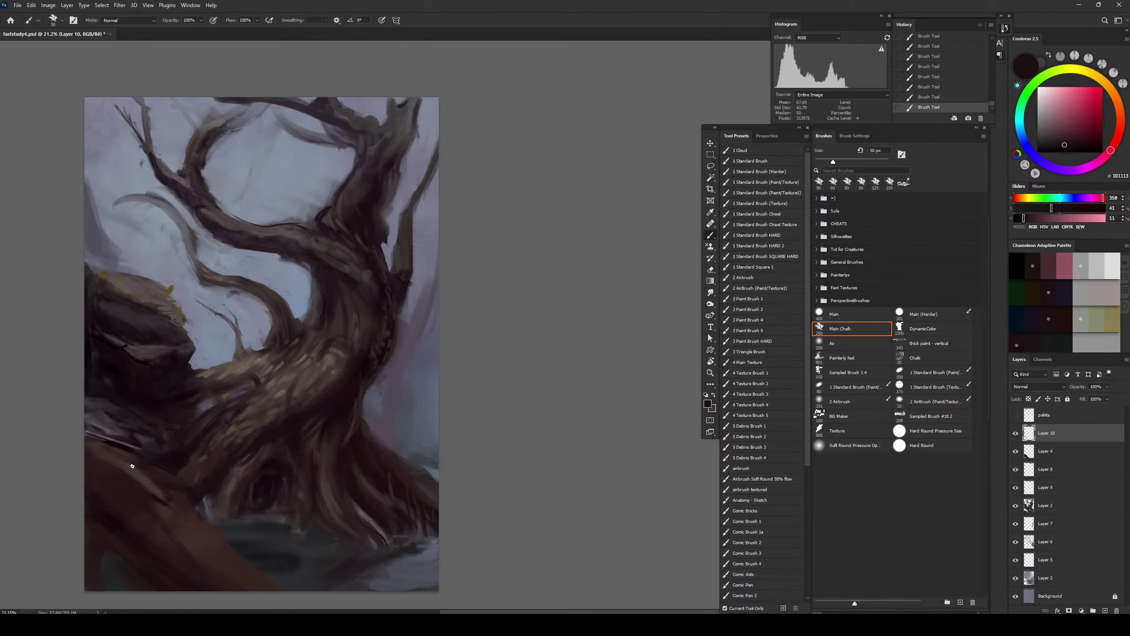
Paint brown strokes and thin near-black bark grooves along the foreground root, varying Main Chalk between 150 and 35 px
{"action": "left_click", "coordinate": [160, 490], "text": "alt"}
{"action": "key", "text": "bracketright"}
{"action": "key", "text": "bracketright"}
{"action": "key", "text": "bracketright"}
{"action": "key", "text": "bracketright"}
{"action": "key", "text": "bracketright"}
{"action": "key", "text": "bracketright"}
{"action": "key", "text": "bracketright"}
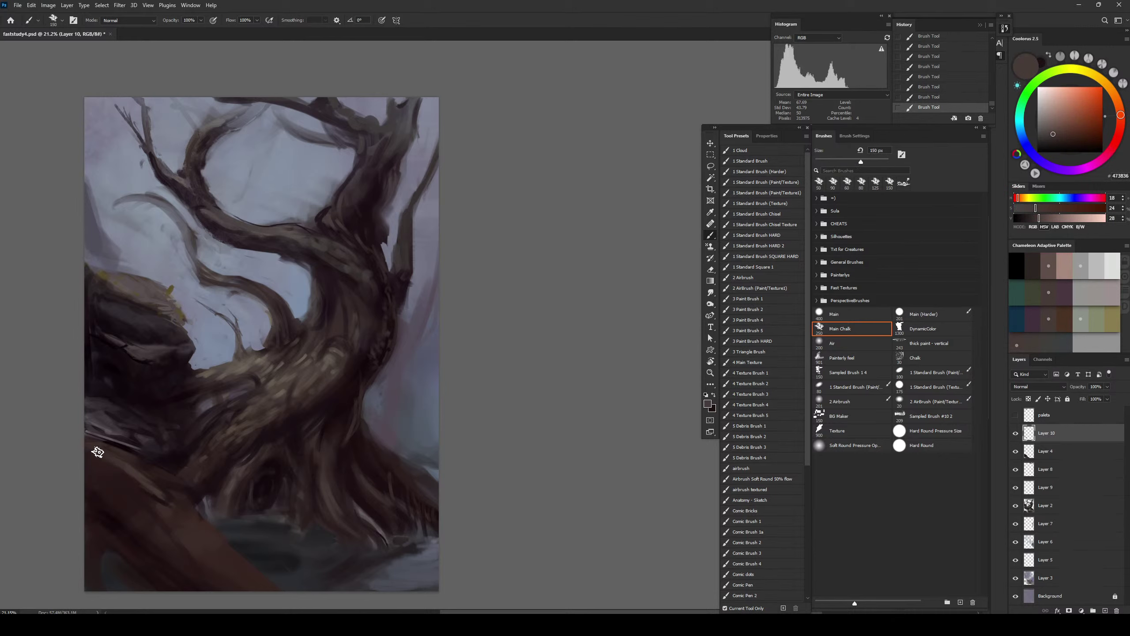
{"action": "left_click", "coordinate": [150, 494], "text": "alt"}
{"action": "key", "text": "bracketleft"}
{"action": "key", "text": "bracketleft"}
{"action": "key", "text": "bracketleft"}
{"action": "key", "text": "bracketleft"}
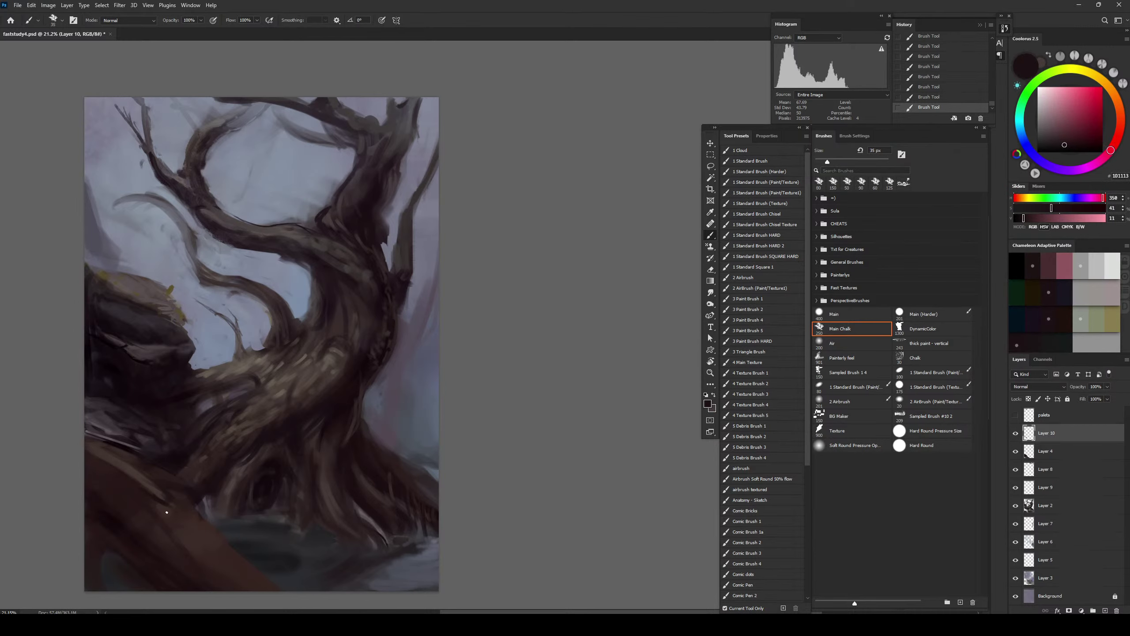
{"action": "left_click_drag", "start_coordinate": [184, 513], "coordinate": [208, 552]}
{"action": "left_click_drag", "start_coordinate": [124, 461], "coordinate": [160, 480]}
{"action": "left_click", "coordinate": [197, 493], "text": "alt"}
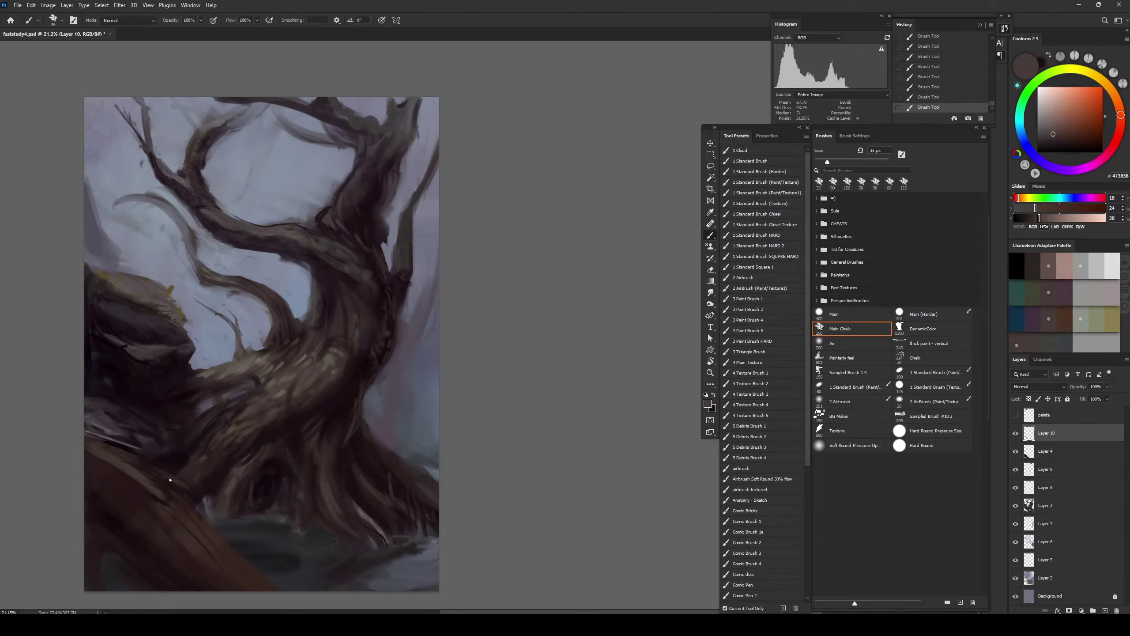
Model the bark of the foreground root by alternating dark (#1B1113) and brown (#473836) tones, enlarging Main Chalk from 80 to 250 px
{"action": "key", "text": "x"}
{"action": "key", "text": "bracketright"}
{"action": "key", "text": "bracketright"}
{"action": "key", "text": "bracketright"}
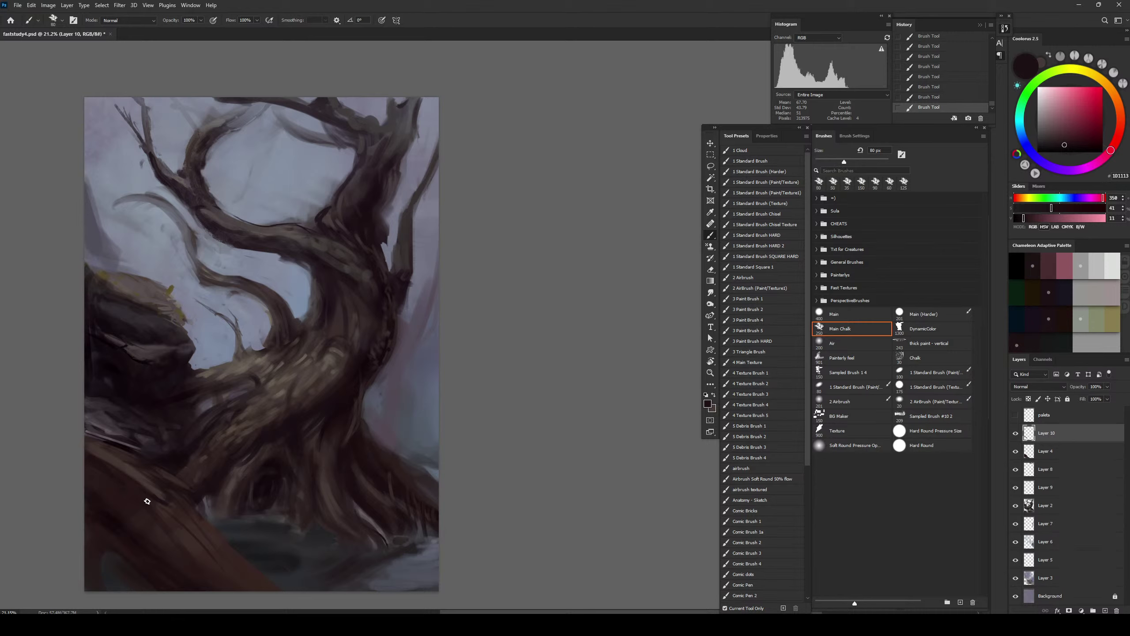
{"action": "left_click", "coordinate": [107, 490], "text": "alt"}
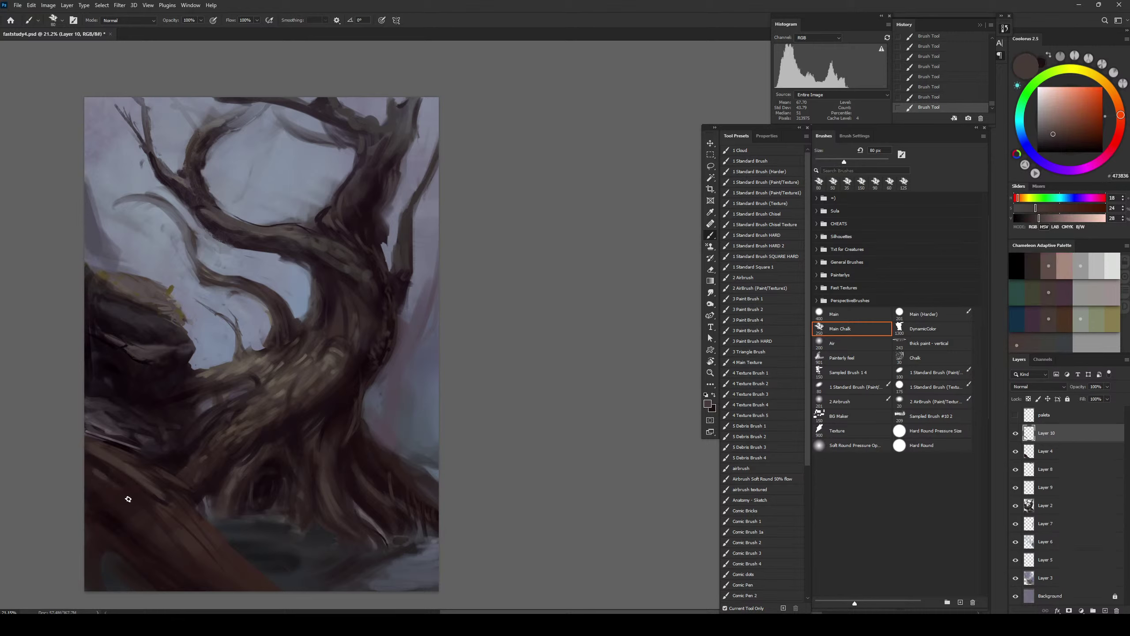
{"action": "left_click", "coordinate": [131, 514], "text": "alt"}
{"action": "key", "text": "bracketright"}
{"action": "key", "text": "bracketright"}
{"action": "key", "text": "bracketright"}
{"action": "key", "text": "bracketright"}
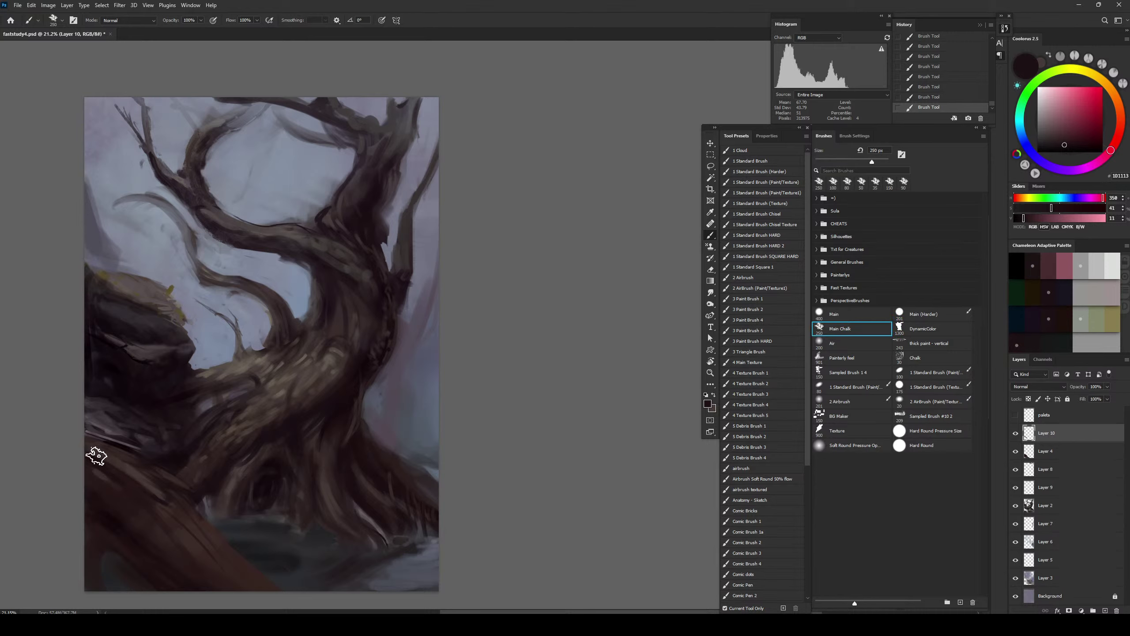
{"action": "key", "text": "bracketleft"}
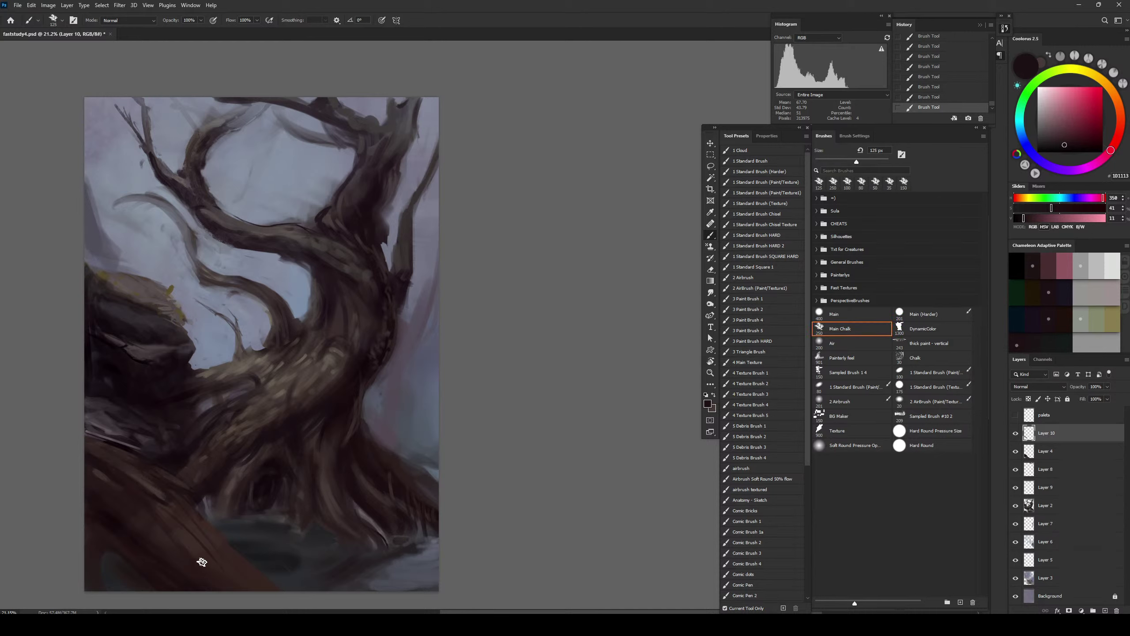
Refine the foreground root's upper edge with a sampled brown at 90 px and a sampled dark purple tone at 150 px
{"action": "left_click", "coordinate": [166, 486], "text": "alt"}
{"action": "key", "text": "bracketleft"}
{"action": "key", "text": "bracketleft"}
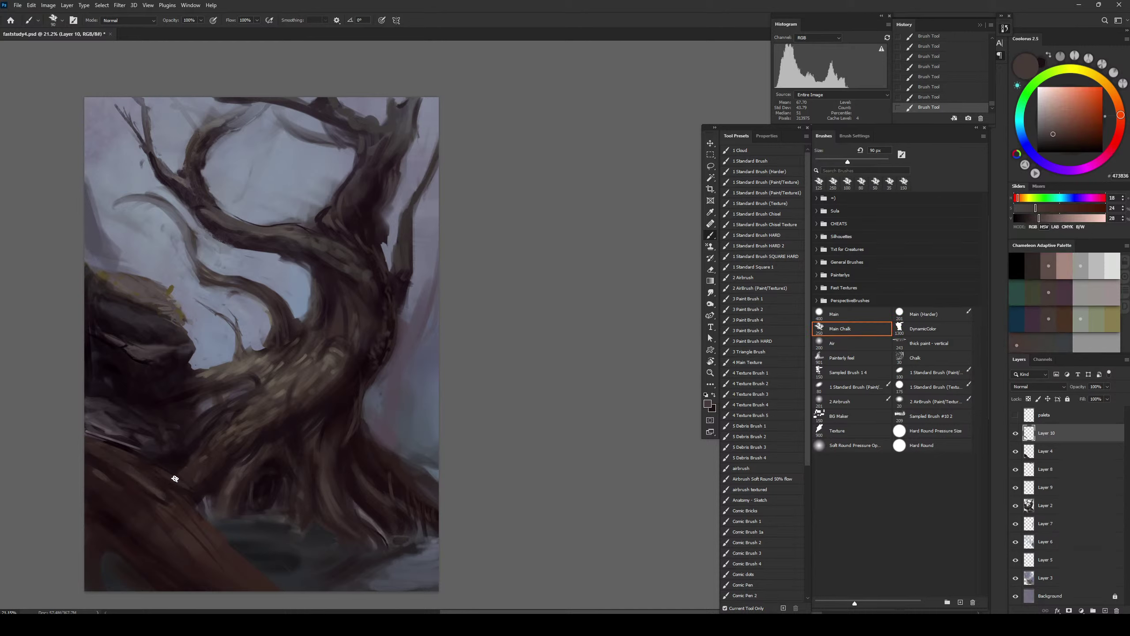
{"action": "left_click", "coordinate": [172, 479], "text": "alt"}
{"action": "key", "text": "bracketright"}
{"action": "key", "text": "bracketright"}
{"action": "key", "text": "bracketright"}
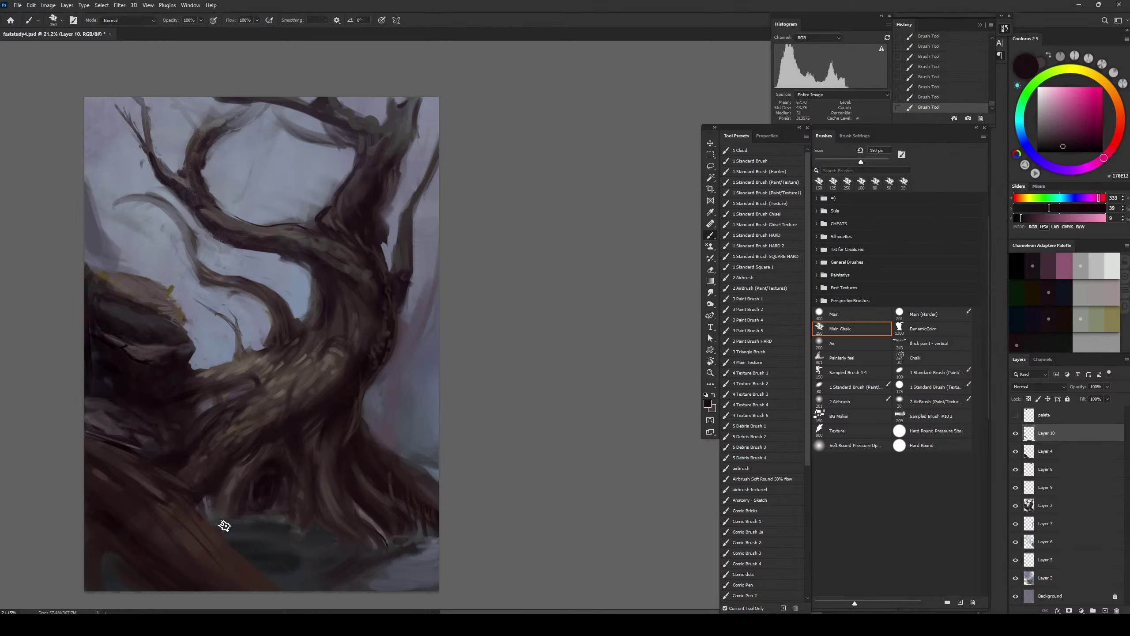
Paint sampled purple-grey (#544F5A) highlights across the base of the dark rocks with Main Chalk at 60 to 90 px
{"action": "key", "text": "bracketleft"}
{"action": "key", "text": "bracketleft"}
{"action": "key", "text": "bracketleft"}
{"action": "key", "text": "bracketleft"}
{"action": "key", "text": "bracketleft"}
{"action": "key", "text": "bracketleft"}
{"action": "left_click", "coordinate": [212, 407], "text": "alt"}
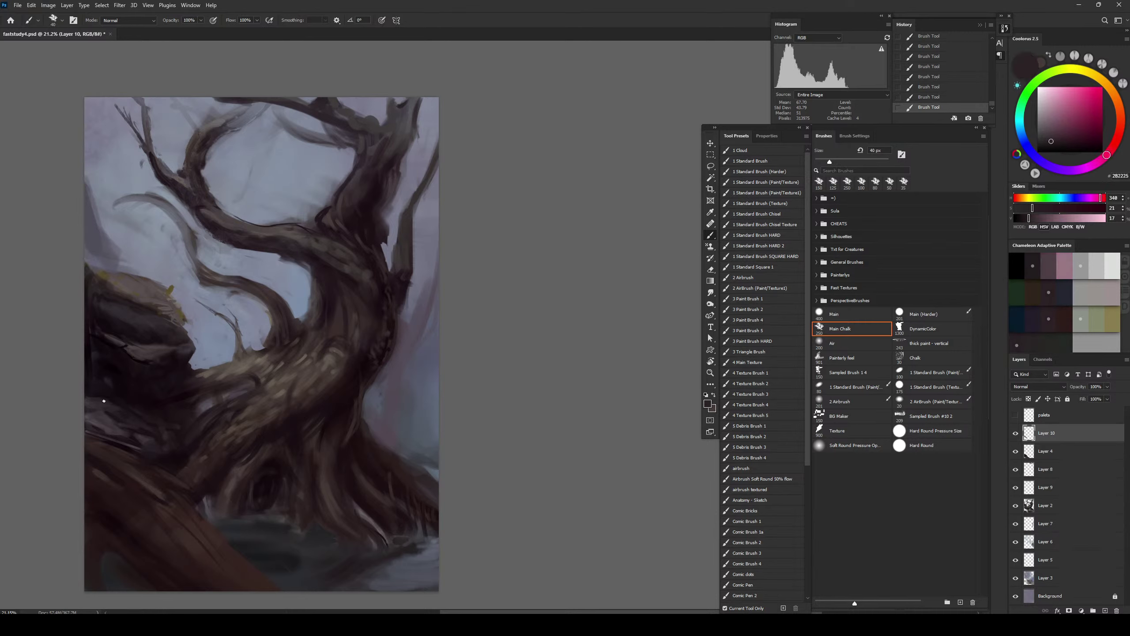
{"action": "left_click", "coordinate": [209, 402], "text": "alt"}
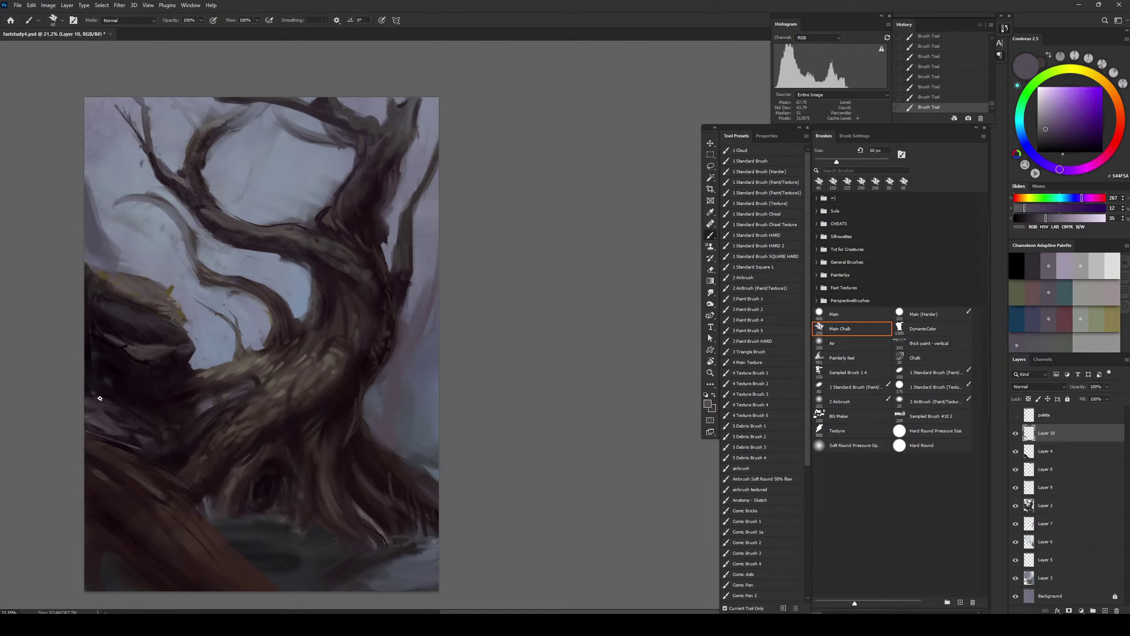
{"action": "mouse_move", "coordinate": [94, 393]}
{"action": "left_mouse_down"}
{"action": "mouse_move", "coordinate": [165, 408]}
{"action": "mouse_move", "coordinate": [109, 403]}
{"action": "left_mouse_up"}
{"action": "key", "text": "ctrl+z"}
{"action": "left_click_drag", "start_coordinate": [156, 405], "coordinate": [159, 407]}
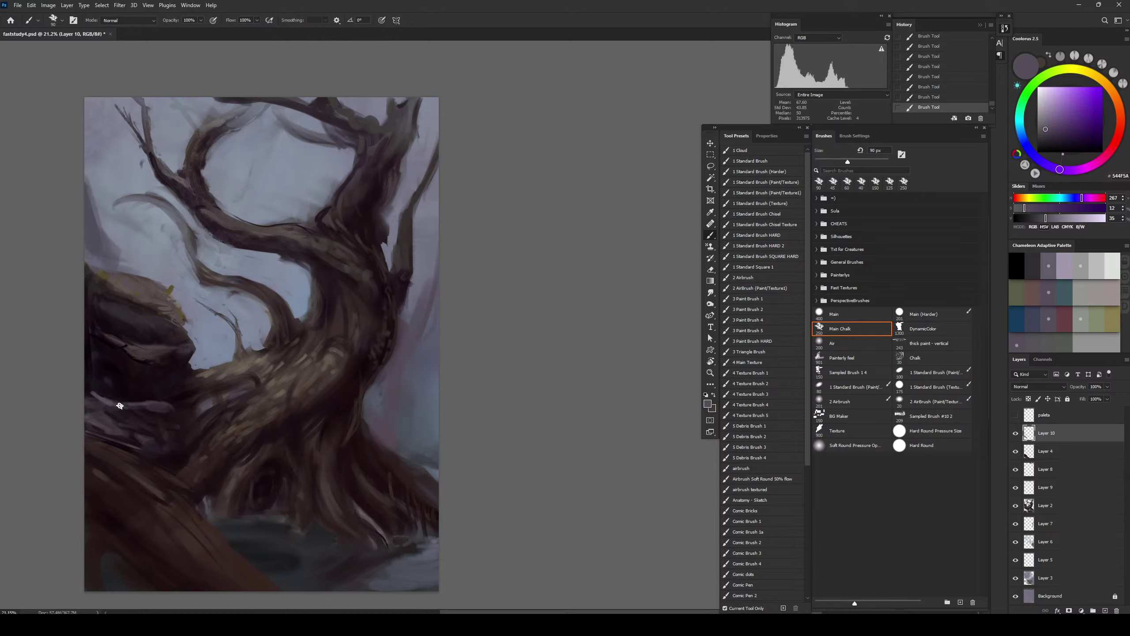
Shape the lower rocks with sampled near-black and grey tones, using Main Chalk from 60 to 175 px, and save the file
{"action": "left_click", "coordinate": [117, 392], "text": "alt"}
{"action": "key", "text": "bracketleft"}
{"action": "key", "text": "bracketleft"}
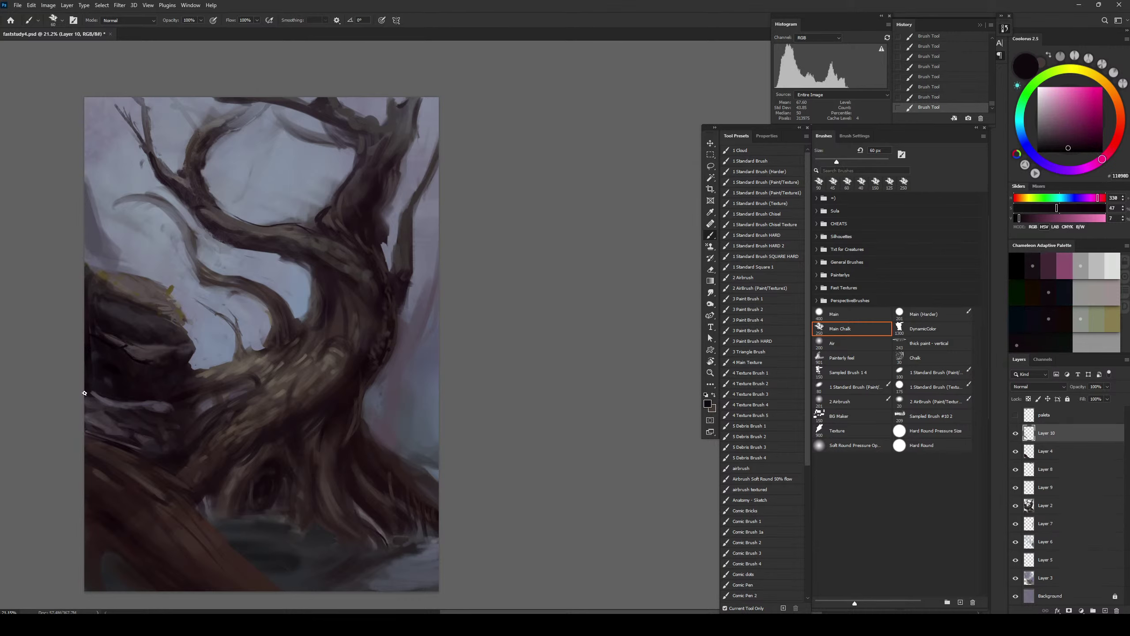
{"action": "left_click_drag", "start_coordinate": [89, 394], "coordinate": [135, 401]}
{"action": "left_click", "coordinate": [148, 410], "text": "alt"}
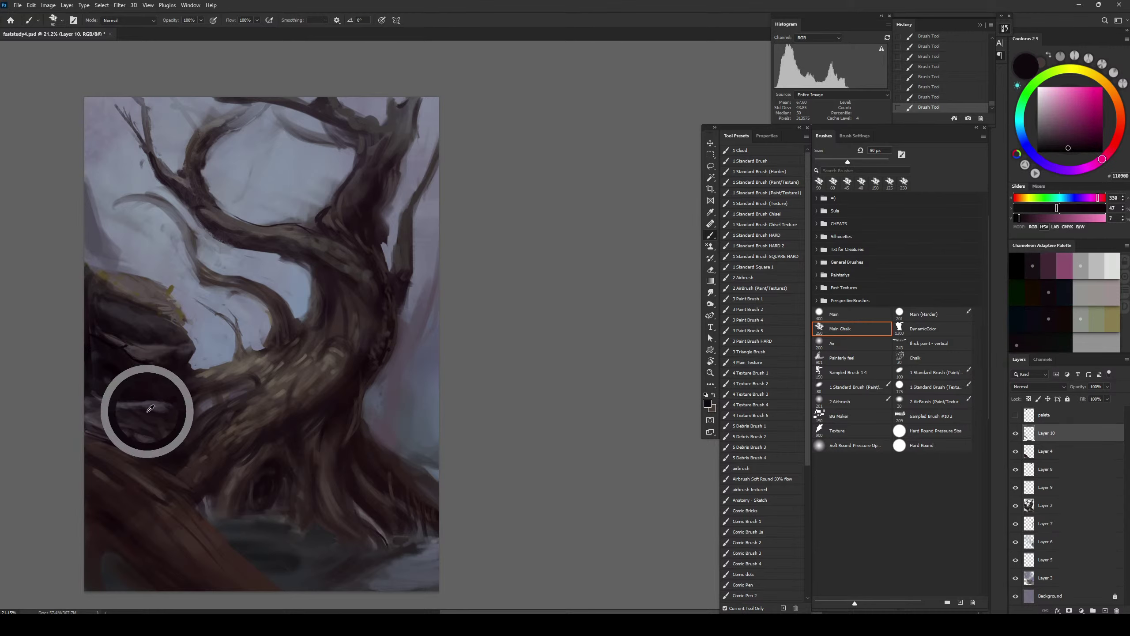
{"action": "key", "text": "bracketright"}
{"action": "key", "text": "bracketright"}
{"action": "key", "text": "bracketright"}
{"action": "key", "text": "bracketright"}
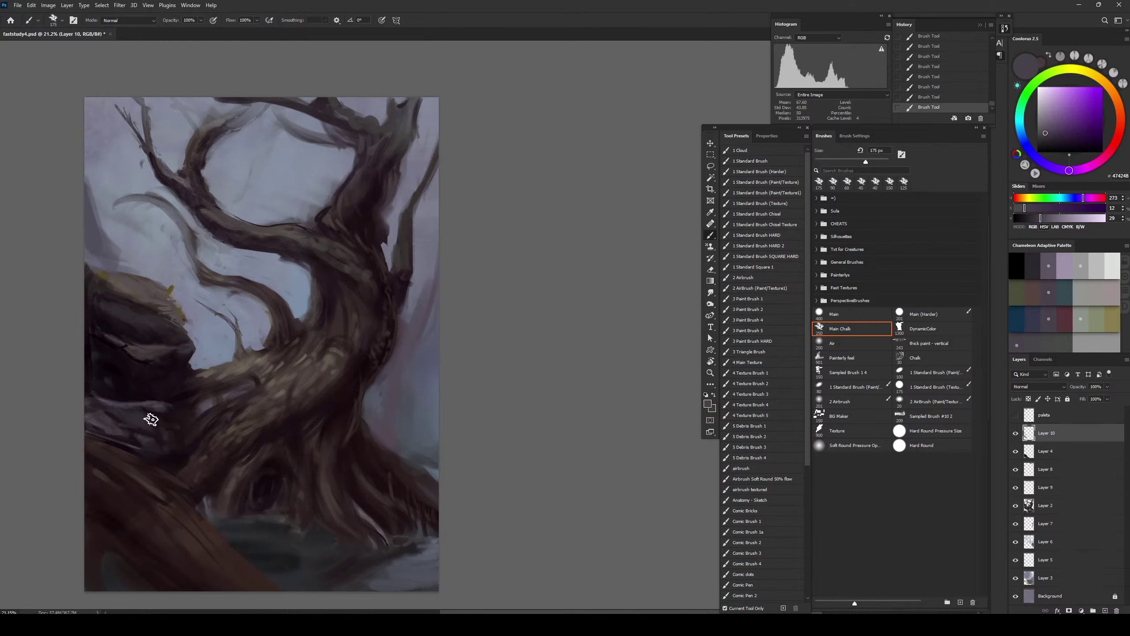
{"action": "left_click", "coordinate": [112, 410], "text": "alt"}
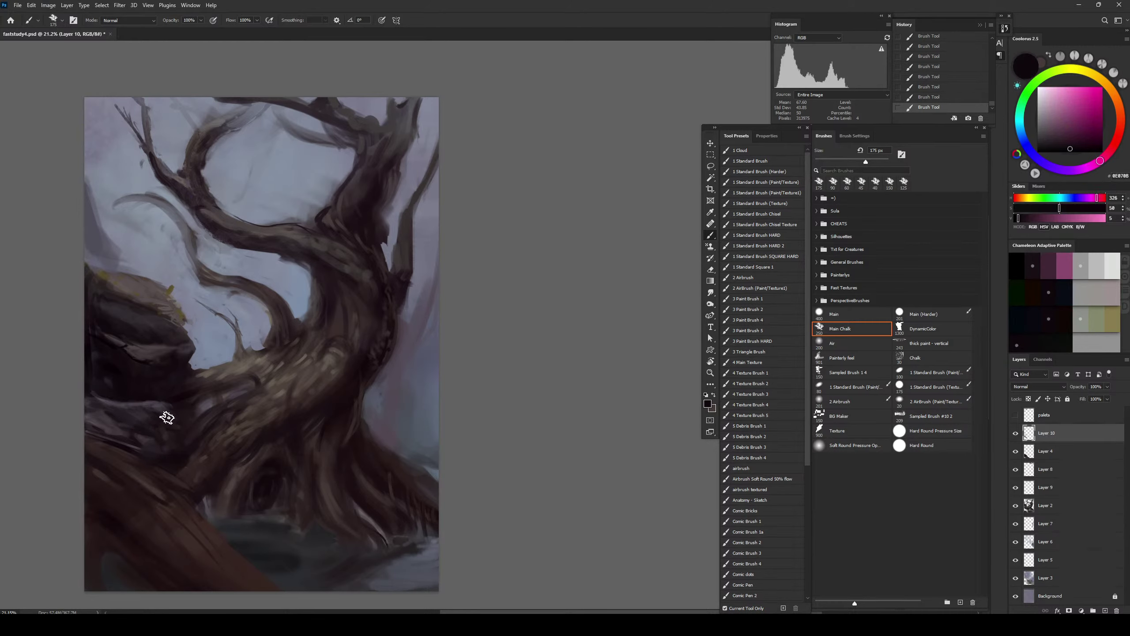
{"action": "key", "text": "ctrl+s"}
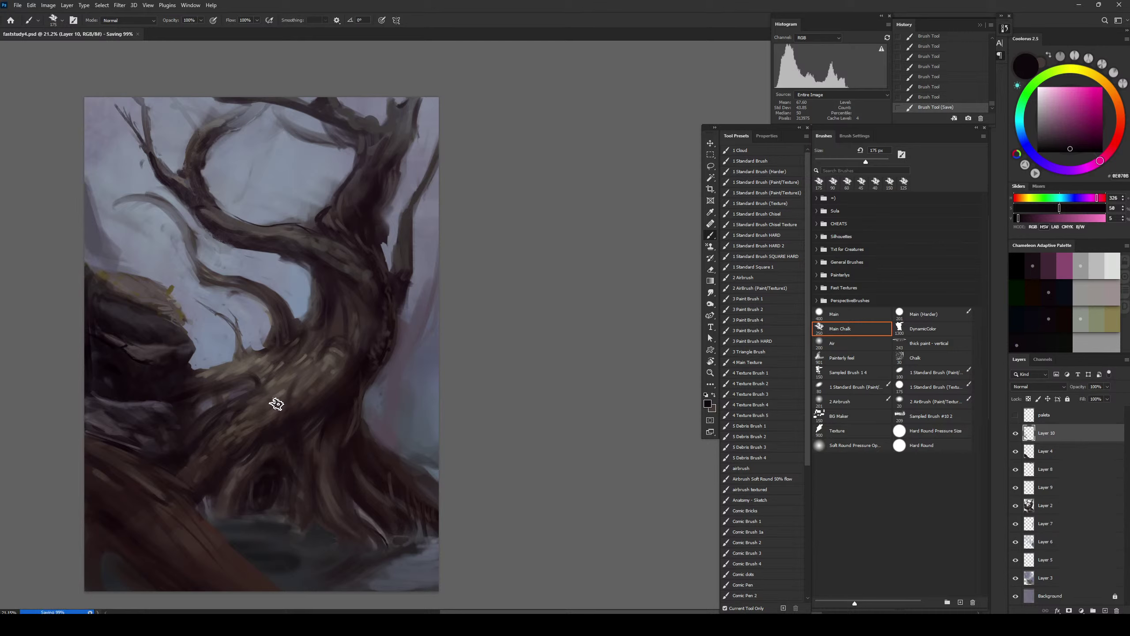
Paint the upper ledges of the dark rocks with a sampled purple-grey lightened to #62585F, using Main Chalk at 90 px
{"action": "left_click", "coordinate": [136, 320], "text": "alt"}
{"action": "left_click", "coordinate": [1044, 127]}
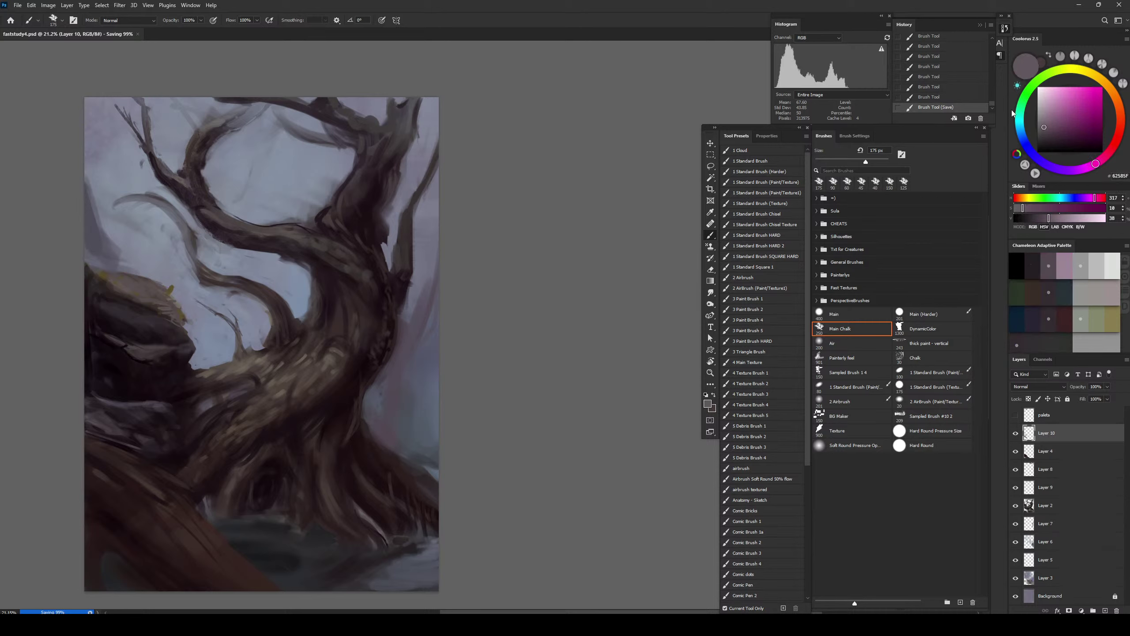
{"action": "key", "text": "bracketleft"}
{"action": "key", "text": "bracketleft"}
{"action": "key", "text": "bracketleft"}
{"action": "key", "text": "bracketleft"}
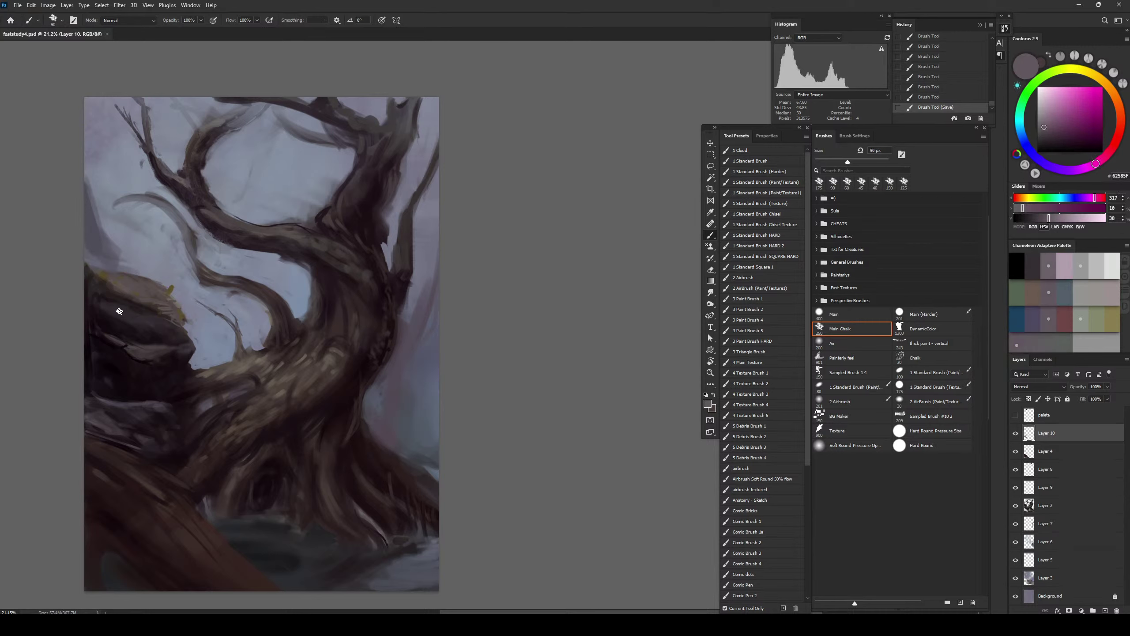
{"action": "mouse_move", "coordinate": [119, 311]}
{"action": "left_mouse_down"}
{"action": "mouse_move", "coordinate": [153, 330]}
{"action": "mouse_move", "coordinate": [168, 319]}
{"action": "left_mouse_up"}
Carve fine cracks and edges into the middle rocks with sampled near-black (#0C0408), using Main Chalk at 9 to 30 px and undoing unwanted strokes
{"action": "left_click", "coordinate": [150, 362], "text": "alt"}
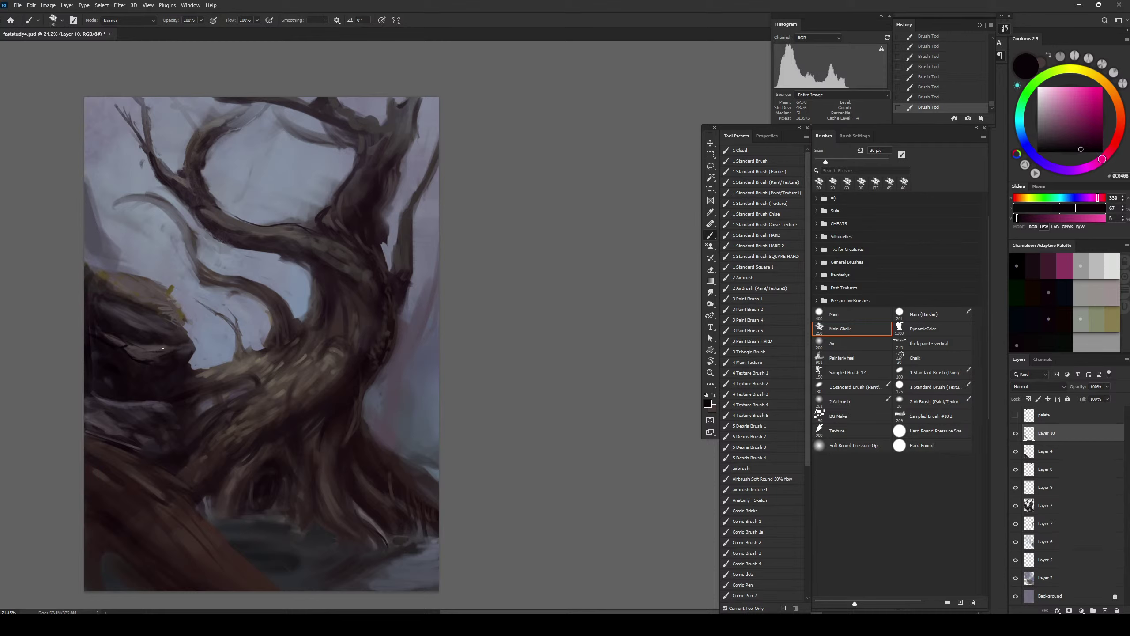
{"action": "key", "text": "bracketleft"}
{"action": "key", "text": "bracketleft"}
{"action": "key", "text": "bracketleft"}
{"action": "key", "text": "ctrl+z"}
{"action": "key", "text": "ctrl+z"}
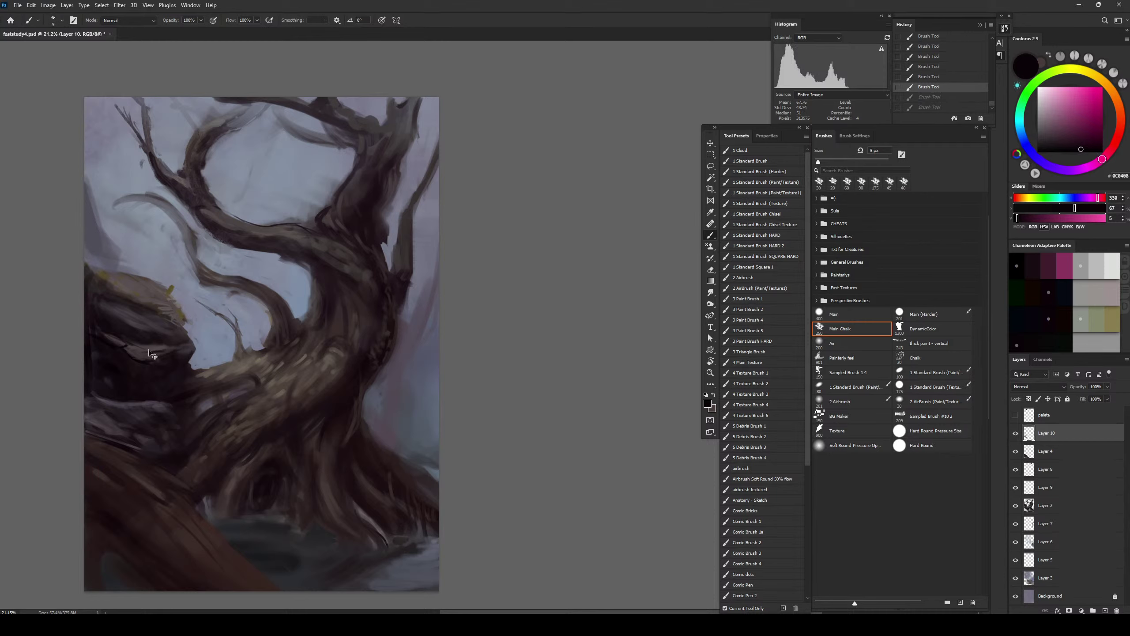
{"action": "key", "text": "ctrl+z"}
{"action": "key", "text": "bracketleft"}
{"action": "key", "text": "bracketleft"}
{"action": "key", "text": "bracketleft"}
{"action": "left_click_drag", "start_coordinate": [151, 359], "coordinate": [179, 348]}
{"action": "key", "text": "ctrl+z"}
{"action": "key", "text": "ctrl+z"}
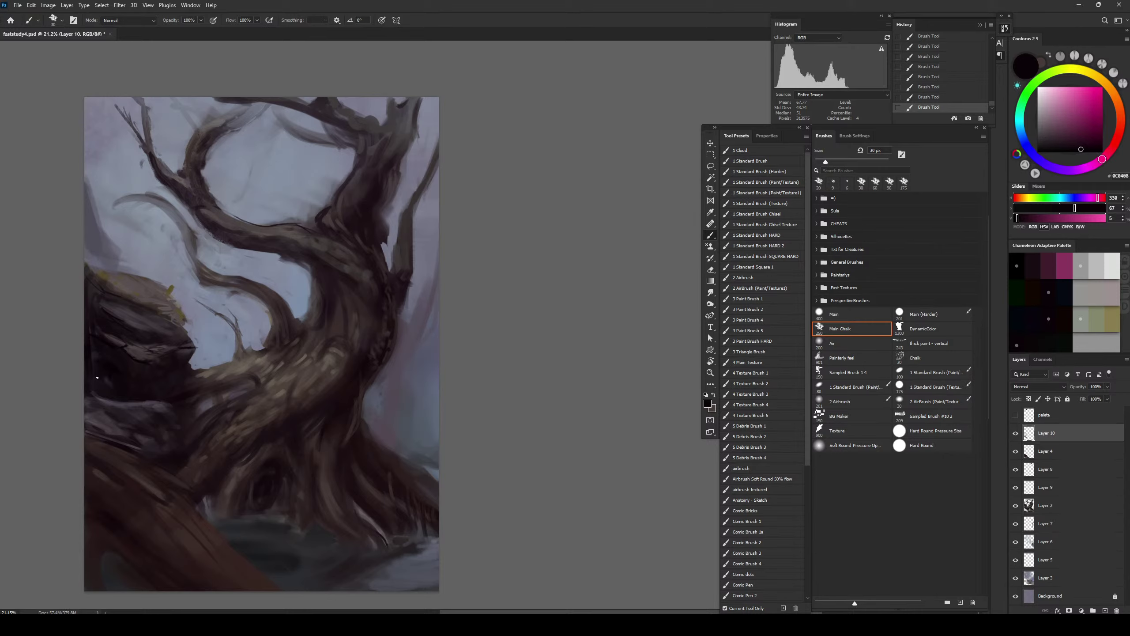
Deepen the recesses of the dark rocks with the near-black tone, enlarging Main Chalk to 175 px, and save the file
{"action": "key", "text": "bracketright"}
{"action": "key", "text": "bracketright"}
{"action": "key", "text": "bracketright"}
{"action": "key", "text": "bracketright"}
{"action": "key", "text": "bracketright"}
{"action": "key", "text": "bracketright"}
{"action": "key", "text": "bracketright"}
{"action": "key", "text": "bracketright"}
{"action": "key", "text": "bracketright"}
{"action": "key", "text": "bracketright"}
{"action": "key", "text": "ctrl+s"}
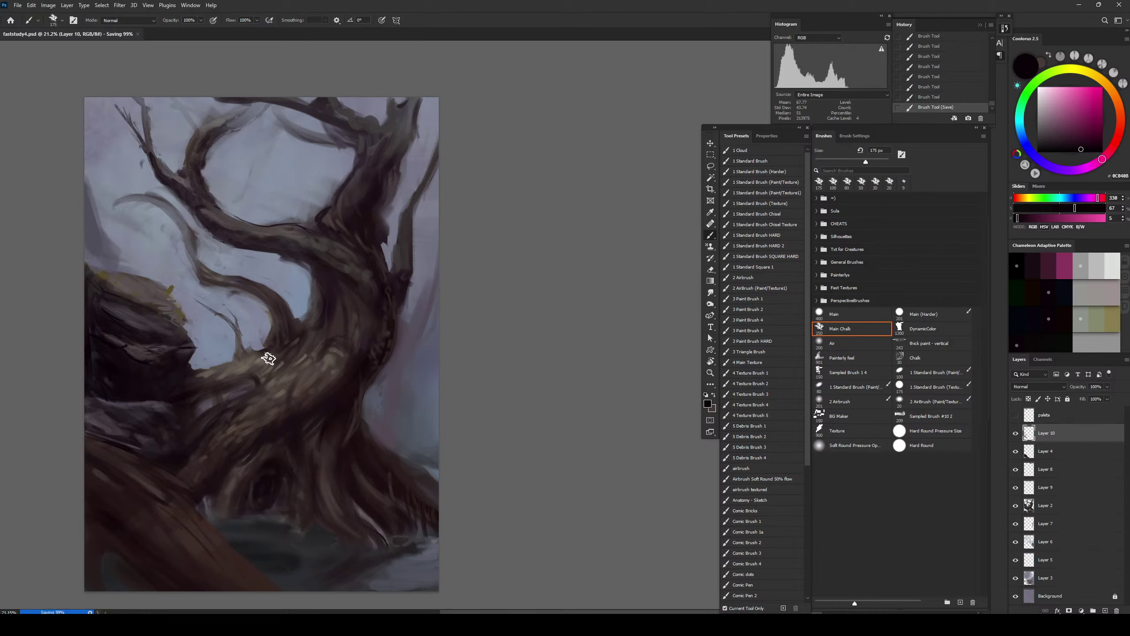
Sample a dark brown from the trunk, switch to the Air brush, and add a new layer above Layer 10
{"action": "left_click", "coordinate": [327, 285], "text": "alt"}
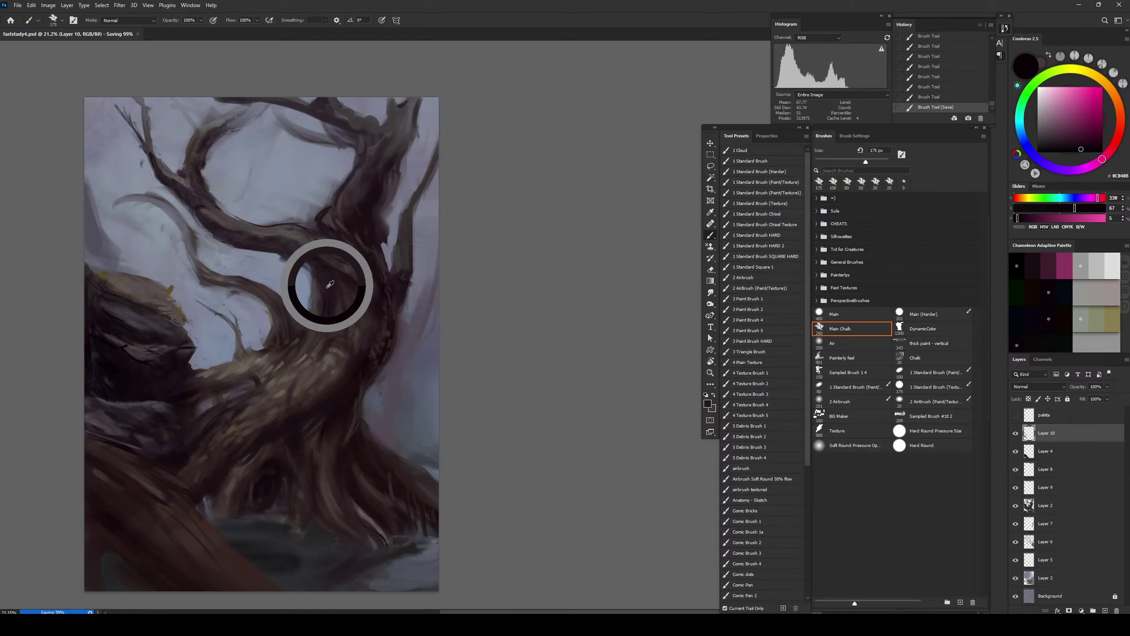
{"action": "left_click", "coordinate": [836, 339]}
{"action": "key", "text": "ctrl+shift+alt+n"}
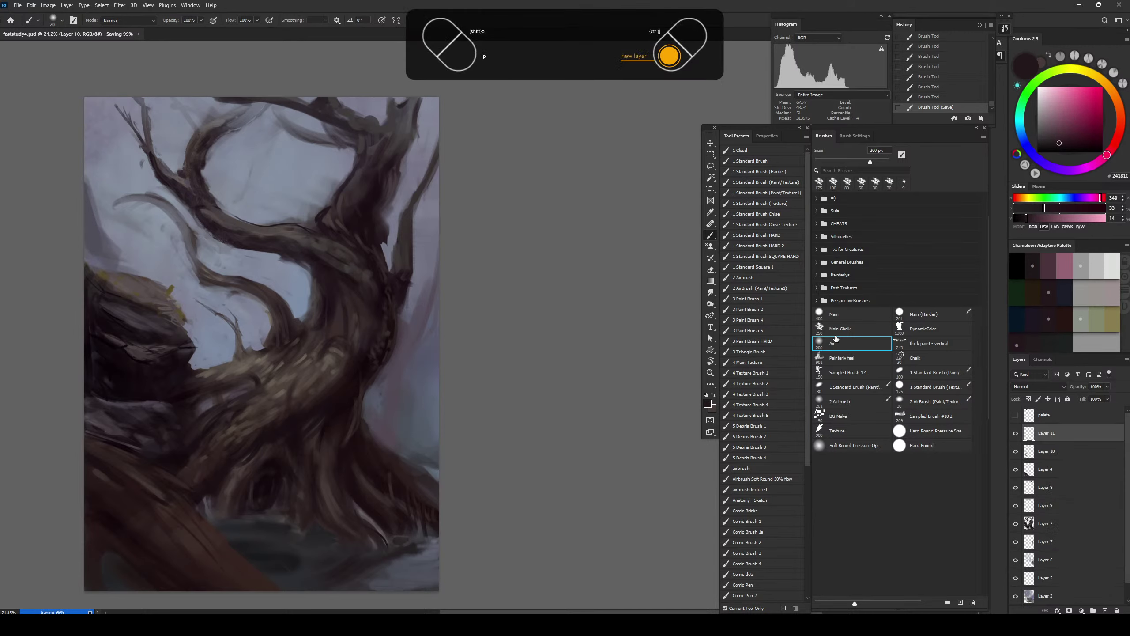
{"action": "key", "text": "ctrl+shift+alt+e"}
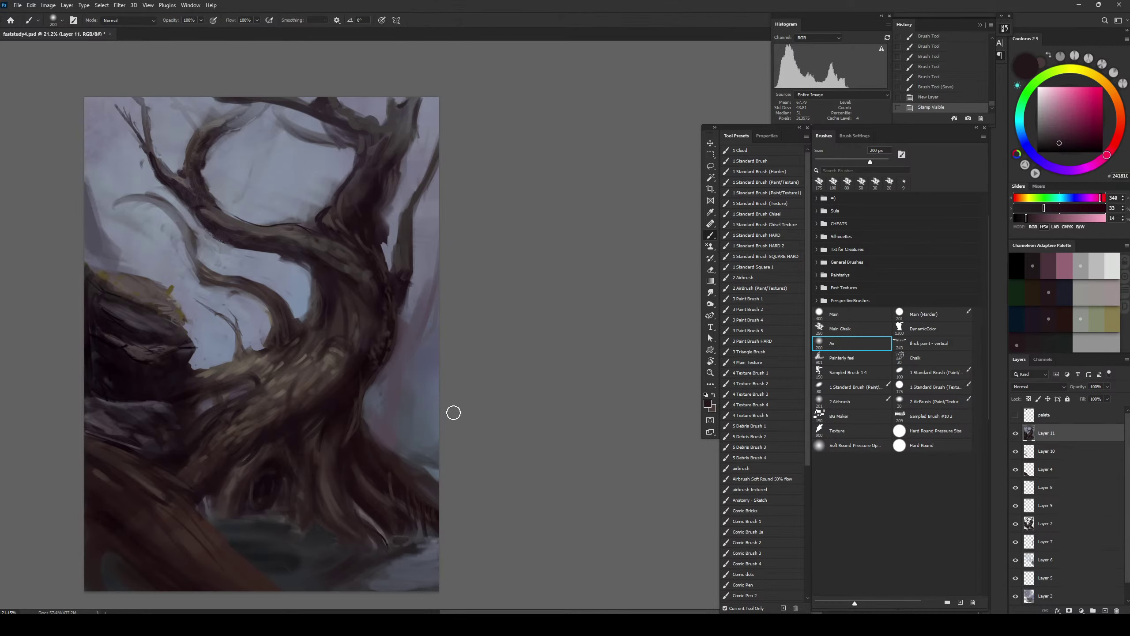
{"action": "key", "text": "ctrl+z"}
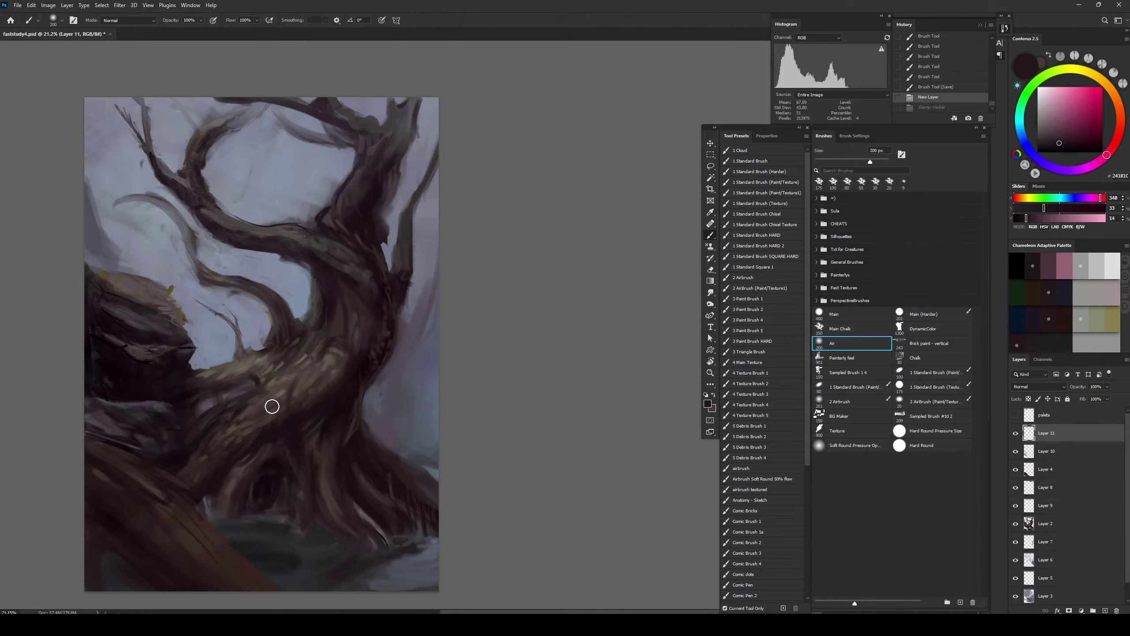
{"action": "left_click_drag", "start_coordinate": [265, 371], "coordinate": [239, 368]}
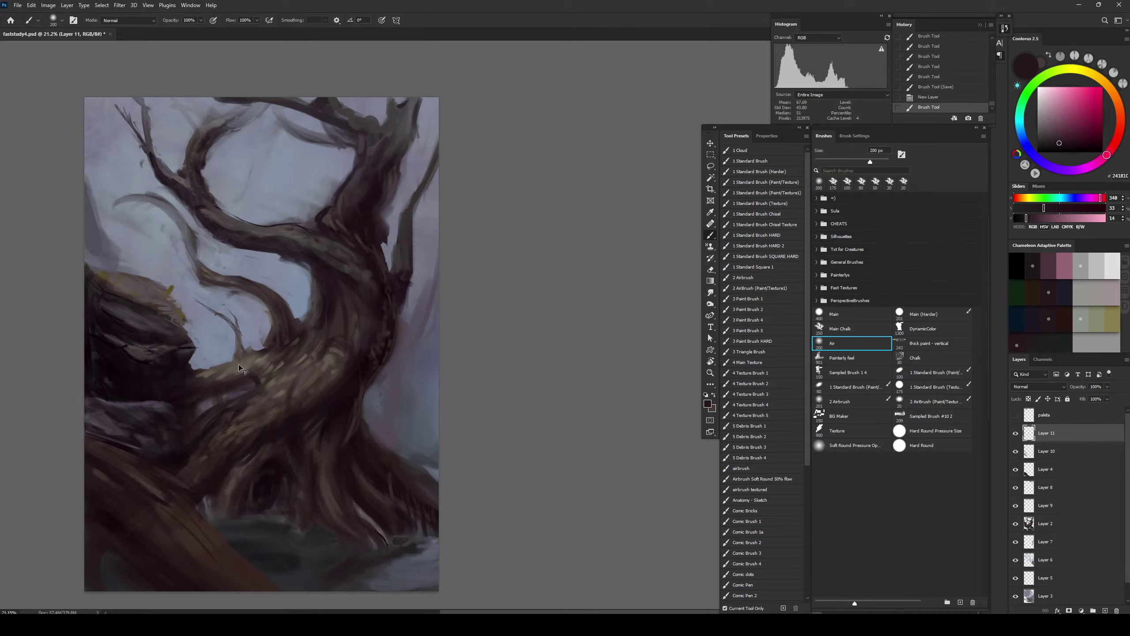
{"action": "key", "text": "ctrl+z"}
Sample the brown-grey of the root's upper edge, lighten it, and try a large soft Air brush stroke over that edge
{"action": "left_click", "coordinate": [246, 364], "text": "alt"}
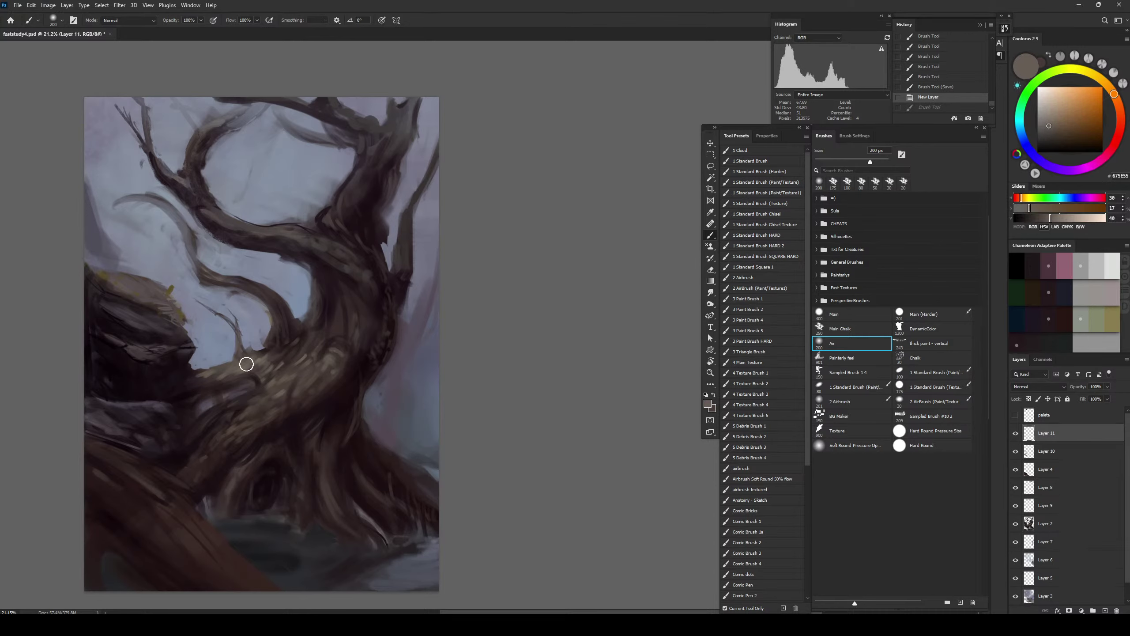
{"action": "left_click", "coordinate": [1043, 119]}
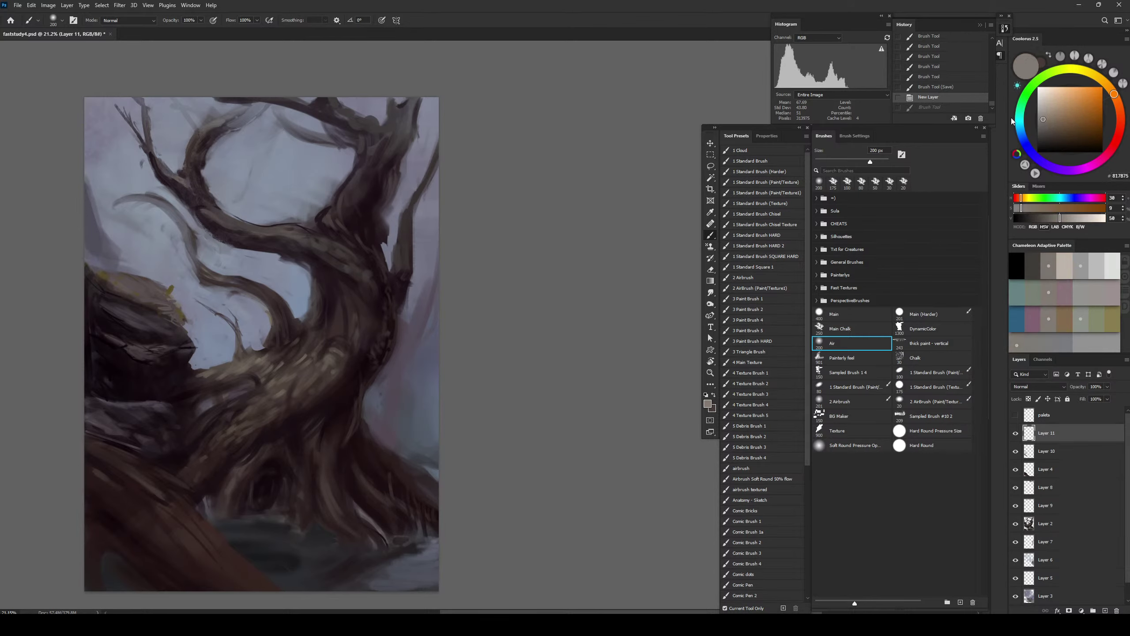
{"action": "key", "text": "bracketright"}
{"action": "key", "text": "bracketright"}
{"action": "key", "text": "bracketright"}
{"action": "key", "text": "bracketright"}
{"action": "left_click_drag", "start_coordinate": [224, 379], "coordinate": [263, 376]}
{"action": "key", "text": "ctrl+z"}
Airbrush a light warm-grey haze along the root's upper edge and the thin curved branch above it at 150 px
{"action": "key", "text": "bracketleft"}
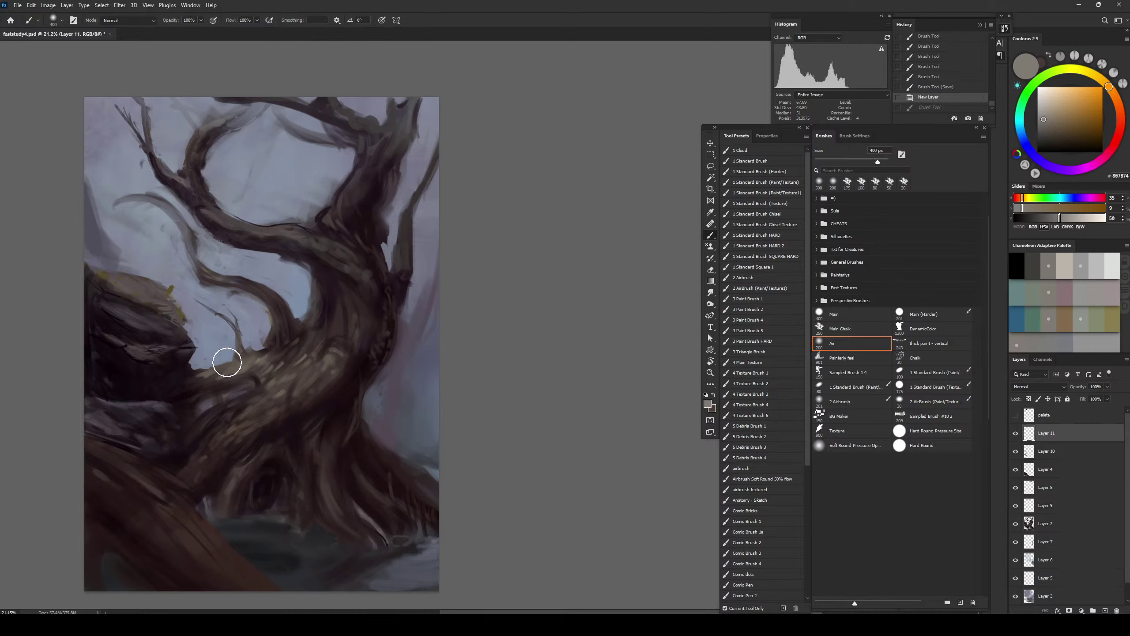
{"action": "key", "text": "bracketleft"}
{"action": "key", "text": "bracketleft"}
{"action": "key", "text": "bracketleft"}
{"action": "key", "text": "bracketleft"}
{"action": "key", "text": "bracketleft"}
{"action": "left_click_drag", "start_coordinate": [213, 377], "coordinate": [293, 336]}
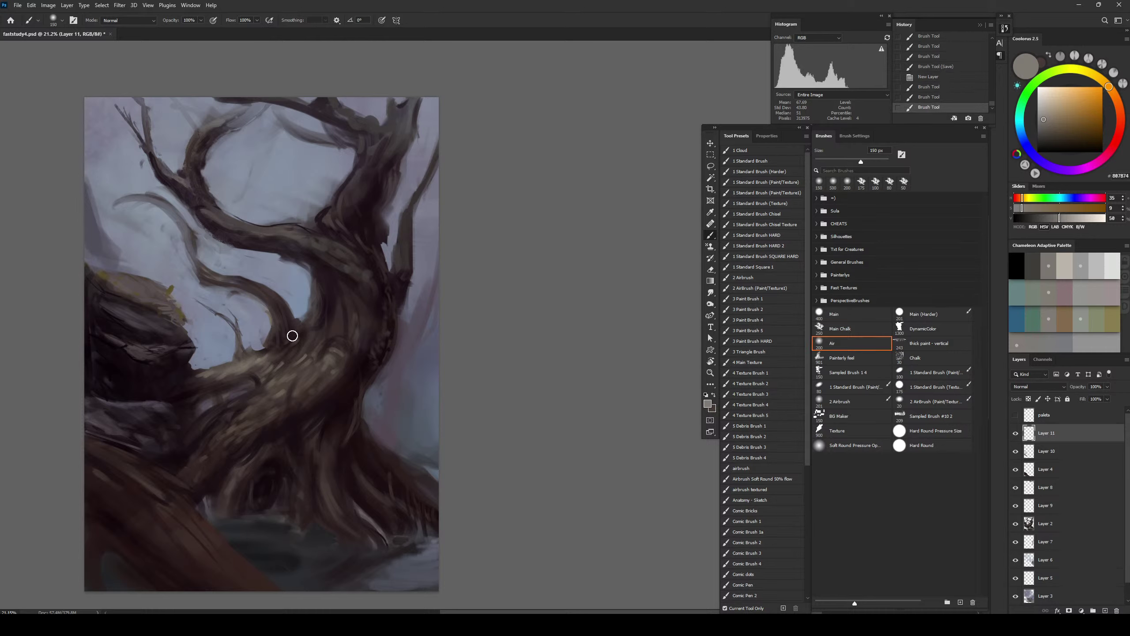
{"action": "left_click_drag", "start_coordinate": [204, 276], "coordinate": [269, 291]}
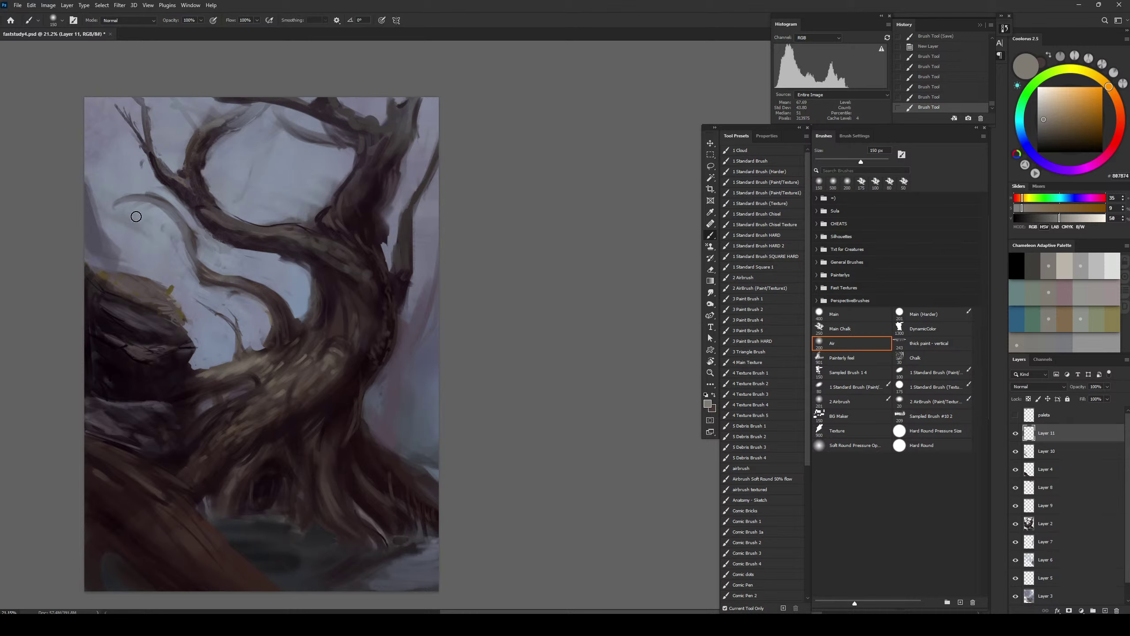
Sample a tone from the edge of the thick branch and retouch the thin curved branch with a smaller Air brush
{"action": "left_click", "coordinate": [213, 222], "text": "alt"}
{"action": "key", "text": "["}
{"action": "key", "text": "["}
{"action": "key", "text": "["}
{"action": "key", "text": "["}
{"action": "key", "text": "["}
{"action": "key", "text": "["}
{"action": "left_click_drag", "start_coordinate": [173, 222], "coordinate": [196, 271]}
Soften the thin curved branch with a grey-brown sampled from its lower bend, setting the Air brush to 100 px
{"action": "key", "text": "]"}
{"action": "key", "text": "]"}
{"action": "key", "text": "]"}
{"action": "key", "text": "]"}
{"action": "key", "text": "]"}
{"action": "left_click", "coordinate": [208, 279], "text": "alt"}
{"action": "key", "text": "]"}
{"action": "key", "text": "]"}
{"action": "key", "text": "bracketleft"}
{"action": "key", "text": "bracketleft"}
{"action": "key", "text": "bracketleft"}
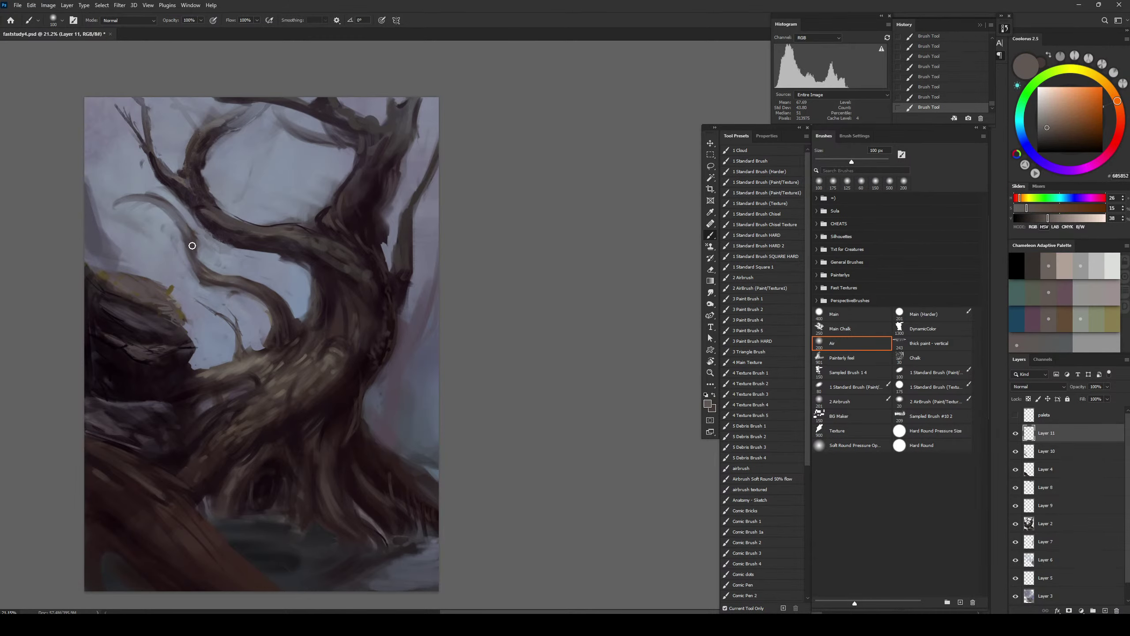
Paint sampled sky colour over the tip of the thin curling branch with the Air brush at 400 px to soften it
{"action": "left_click", "coordinate": [162, 196], "text": "alt"}
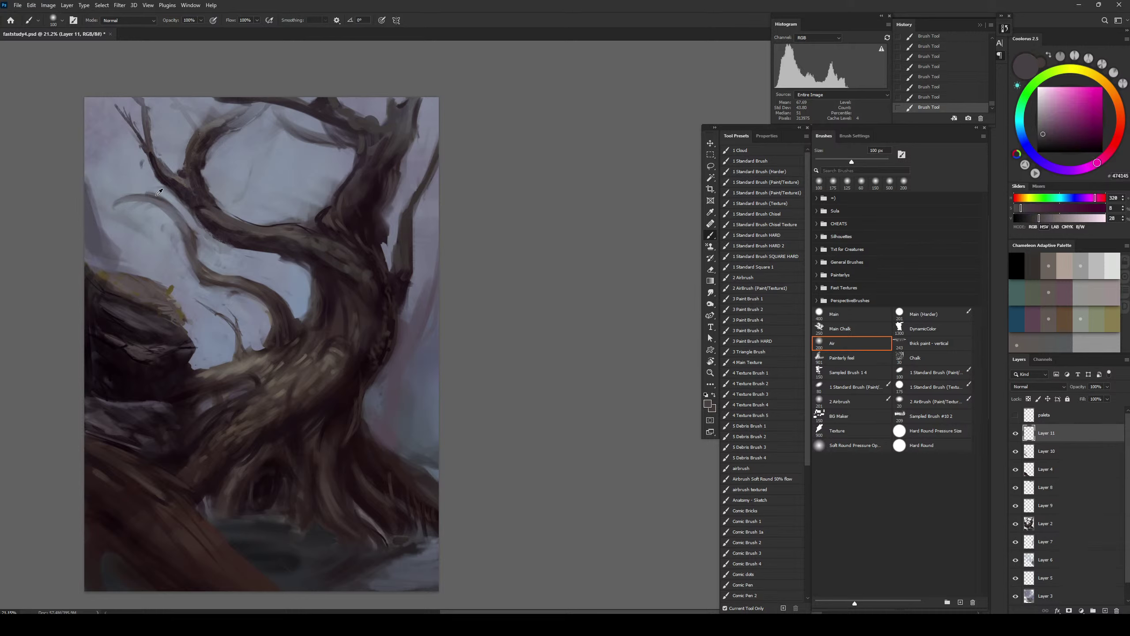
{"action": "key", "text": "bracketright"}
{"action": "key", "text": "bracketright"}
{"action": "key", "text": "bracketright"}
{"action": "key", "text": "bracketright"}
{"action": "key", "text": "bracketright"}
{"action": "key", "text": "bracketright"}
{"action": "key", "text": "bracketright"}
{"action": "mouse_move", "coordinate": [140, 196]}
{"action": "left_mouse_down"}
{"action": "mouse_move", "coordinate": [116, 206]}
{"action": "mouse_move", "coordinate": [136, 185]}
{"action": "left_mouse_up"}
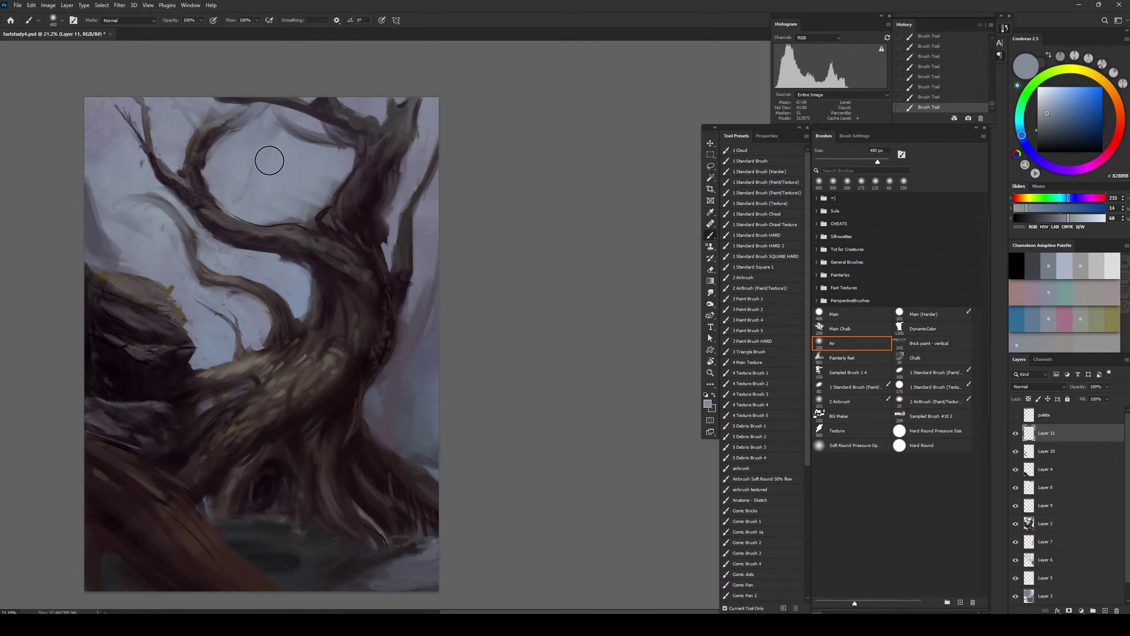
Enlarge the Air brush to 600 px and blend the sky in the canvas's upper-left corner and beside the curling branch
{"action": "key", "text": "bracketright"}
{"action": "key", "text": "bracketright"}
{"action": "left_click_drag", "start_coordinate": [157, 105], "coordinate": [118, 111]}
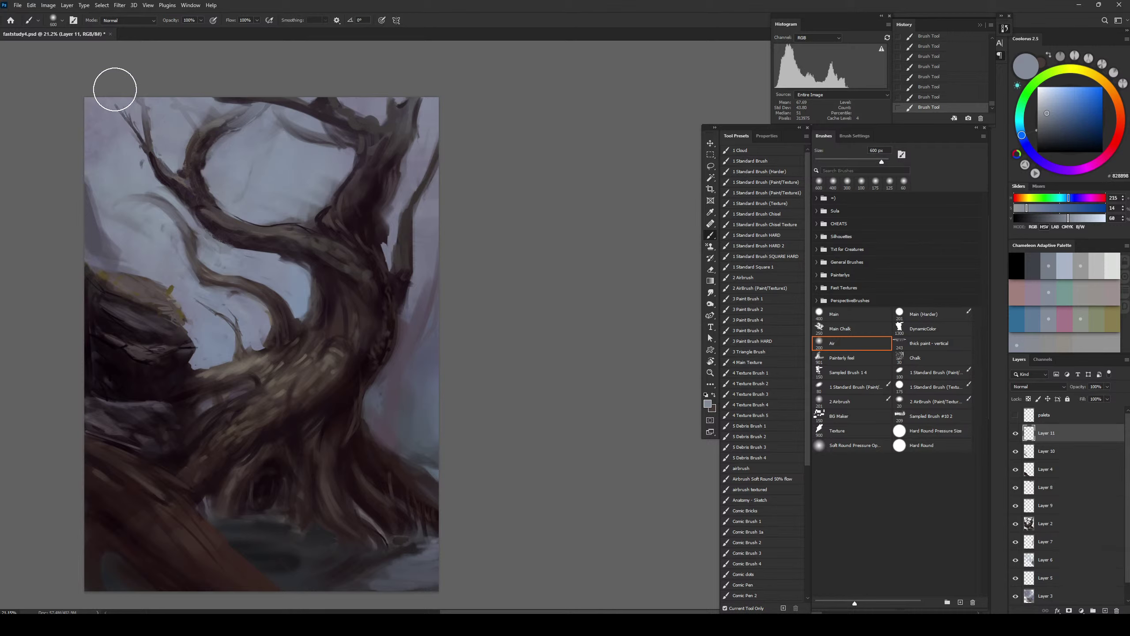
{"action": "left_click_drag", "start_coordinate": [121, 246], "coordinate": [139, 218]}
Sample the blue-grey sky and smooth the sky along the canvas's left edge with a 300 px brush
{"action": "left_click", "coordinate": [111, 241], "text": "alt"}
{"action": "key", "text": "bracketleft"}
{"action": "key", "text": "bracketleft"}
{"action": "key", "text": "bracketleft"}
{"action": "left_click_drag", "start_coordinate": [86, 184], "coordinate": [111, 214]}
Retouch the sky between the distant purple silhouette and the curling branch at 175 px, using colours sampled from both areas
{"action": "left_click", "coordinate": [96, 239], "text": "alt"}
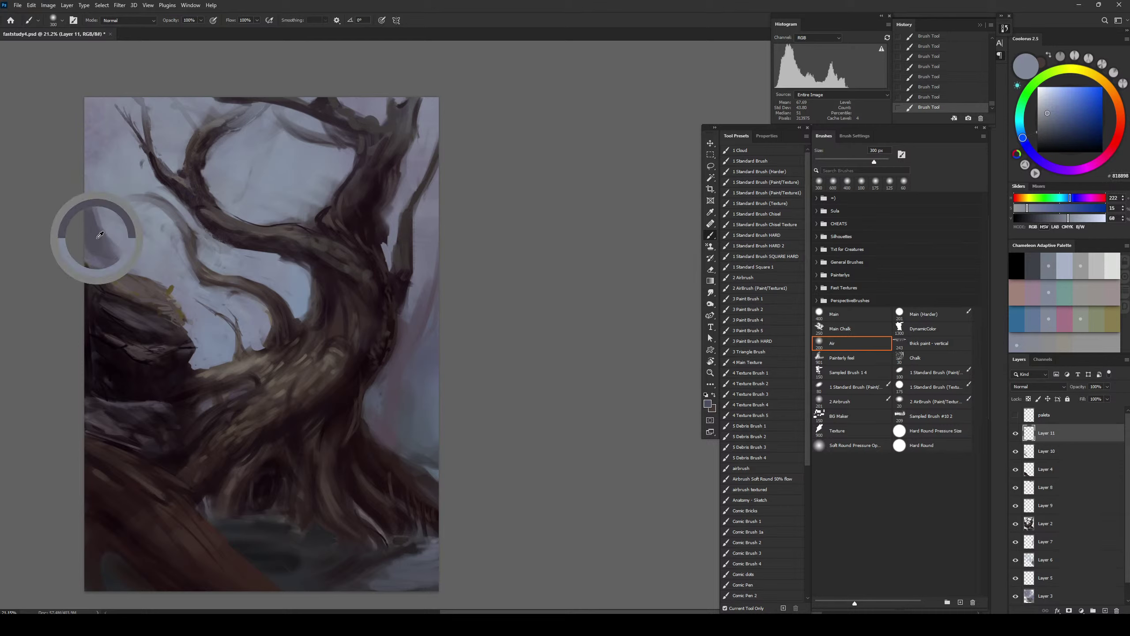
{"action": "key", "text": "bracketleft"}
{"action": "key", "text": "bracketleft"}
{"action": "key", "text": "bracketleft"}
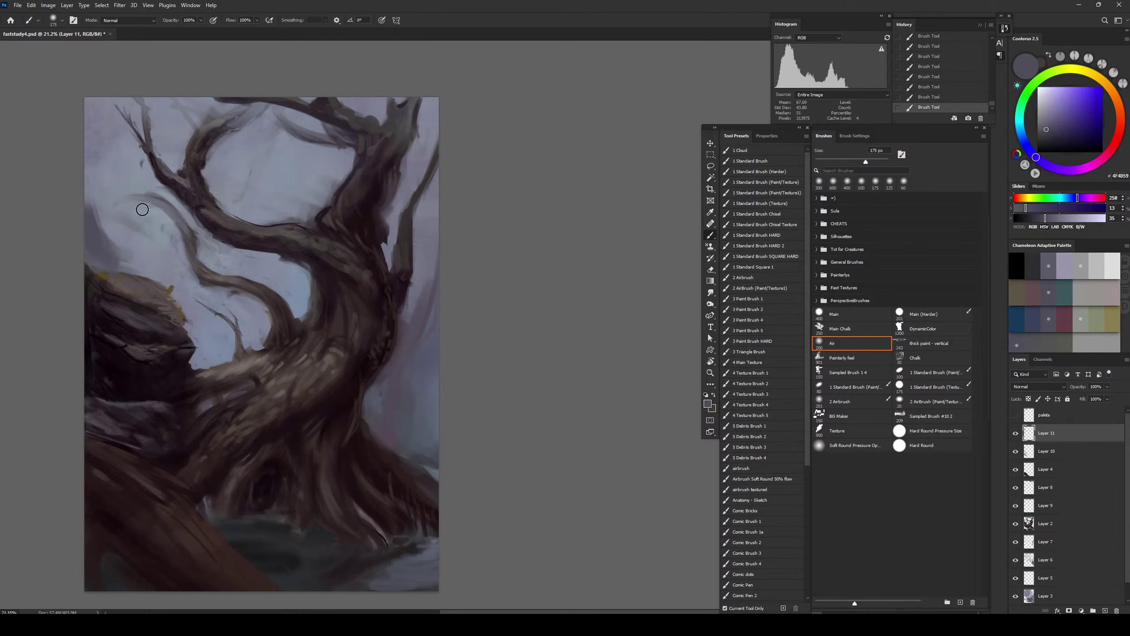
{"action": "left_click", "coordinate": [141, 209], "text": "alt"}
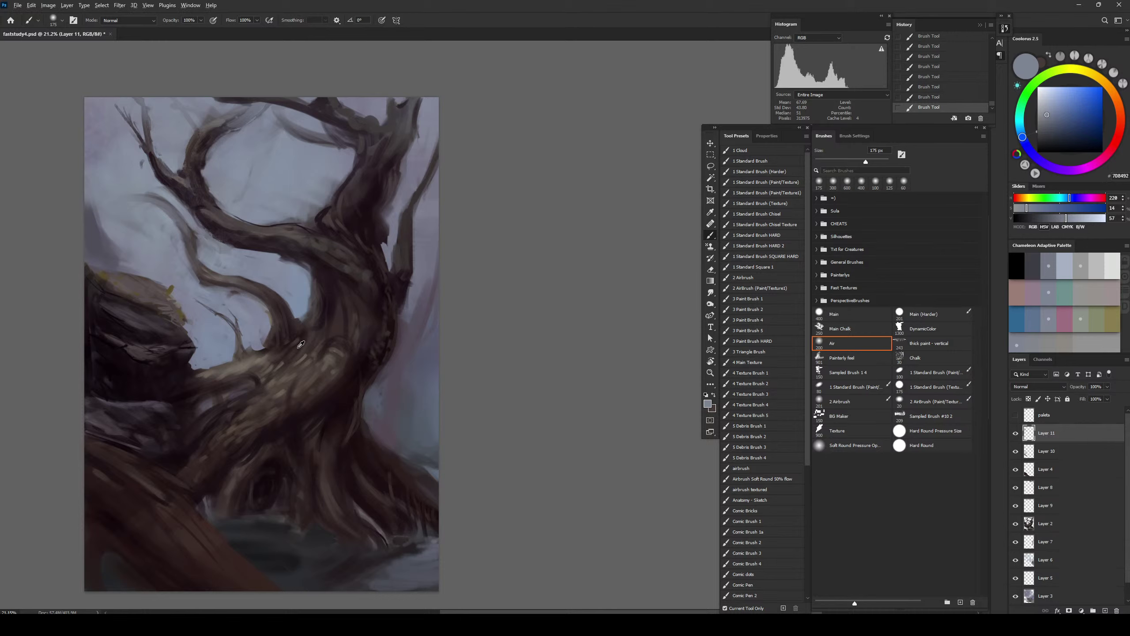
Sample the dark brown where the curling branch joins the trunk and paint small shadows around that junction
{"action": "left_click", "coordinate": [299, 330], "text": "alt"}
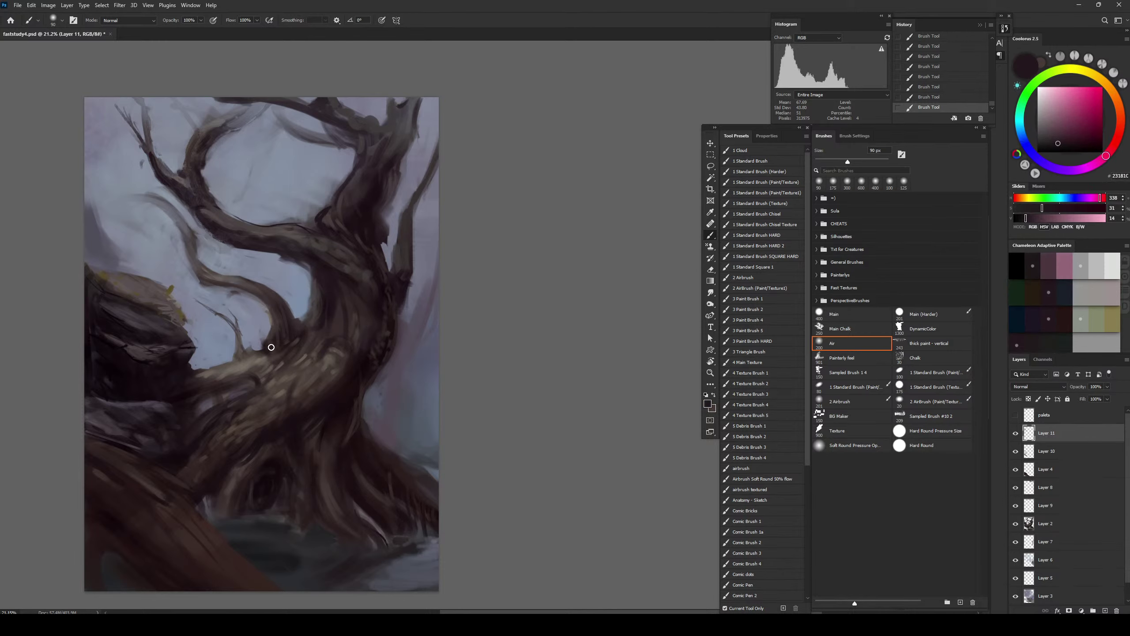
{"action": "key", "text": "bracketleft"}
{"action": "key", "text": "bracketleft"}
{"action": "key", "text": "bracketleft"}
{"action": "key", "text": "bracketleft"}
{"action": "key", "text": "bracketright"}
{"action": "key", "text": "bracketright"}
{"action": "key", "text": "bracketright"}
Darken the trunk beside the sky gap with dark reddish brown sampled from the branch base, using up to a 125 px brush
{"action": "left_click", "coordinate": [298, 338], "text": "alt"}
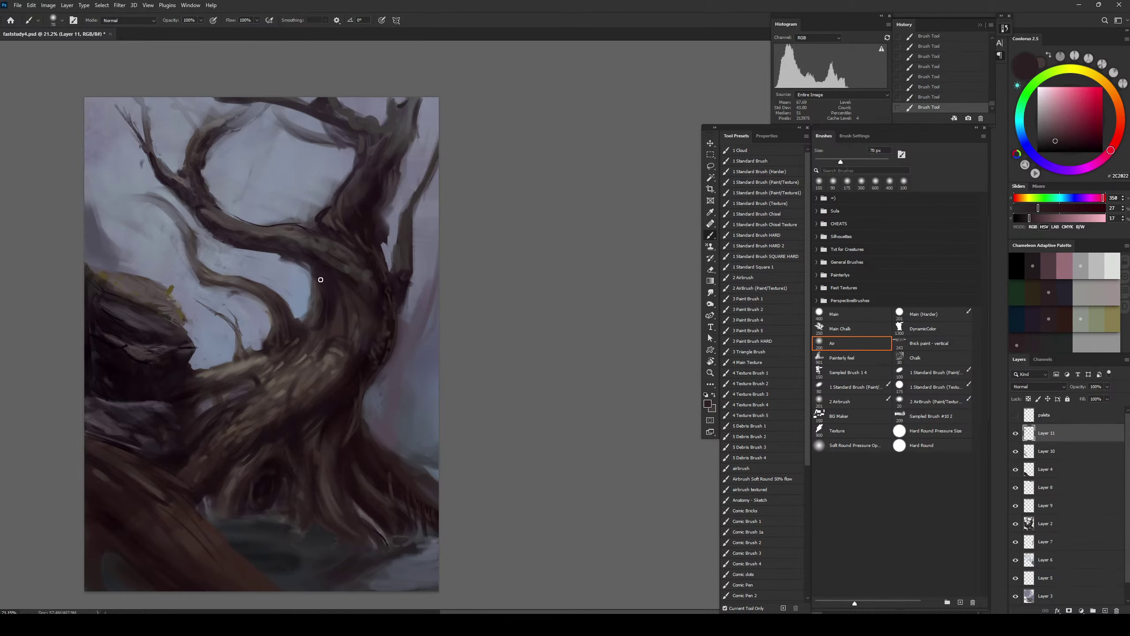
{"action": "key", "text": "bracketright"}
{"action": "key", "text": "bracketright"}
{"action": "key", "text": "bracketright"}
{"action": "key", "text": "bracketright"}
{"action": "key", "text": "bracketright"}
Refine the mid-trunk bark above the knot with brown and near-black tones sampled from the trunk, using a small Air brush
{"action": "left_click", "coordinate": [326, 352], "text": "alt"}
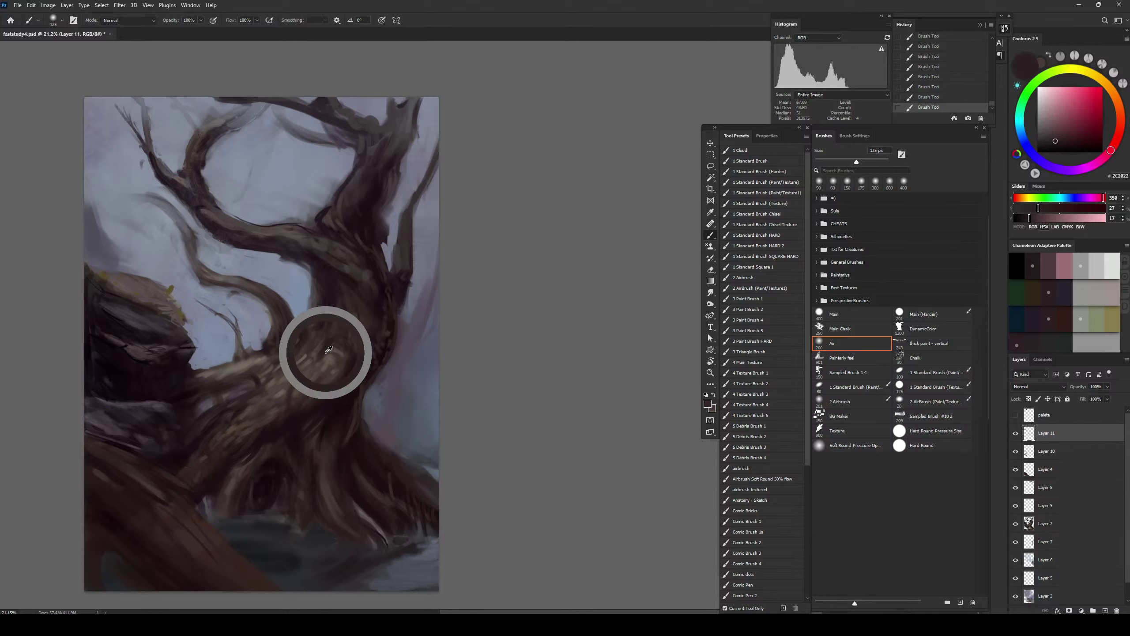
{"action": "key", "text": "bracketleft"}
{"action": "key", "text": "bracketleft"}
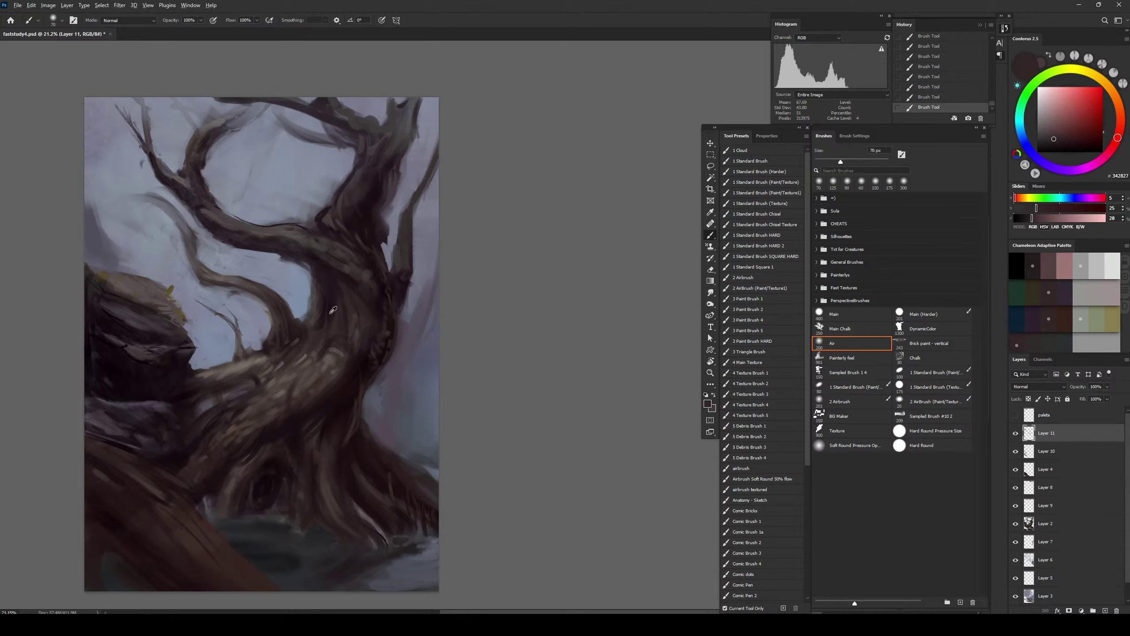
{"action": "left_click", "coordinate": [331, 311], "text": "alt"}
{"action": "key", "text": "bracketleft"}
{"action": "key", "text": "bracketleft"}
{"action": "key", "text": "bracketleft"}
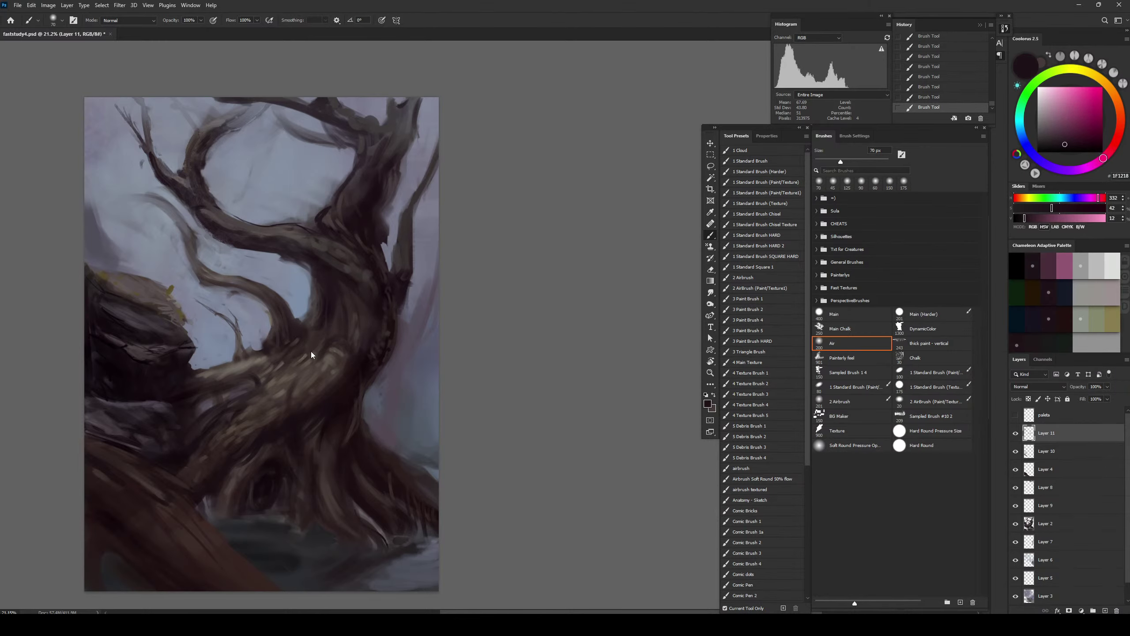
Enlarge the brush to 125 px and try darkening the bark around the trunk's knot
{"action": "key", "text": "bracketright"}
{"action": "key", "text": "bracketright"}
{"action": "key", "text": "bracketright"}
{"action": "key", "text": "bracketright"}
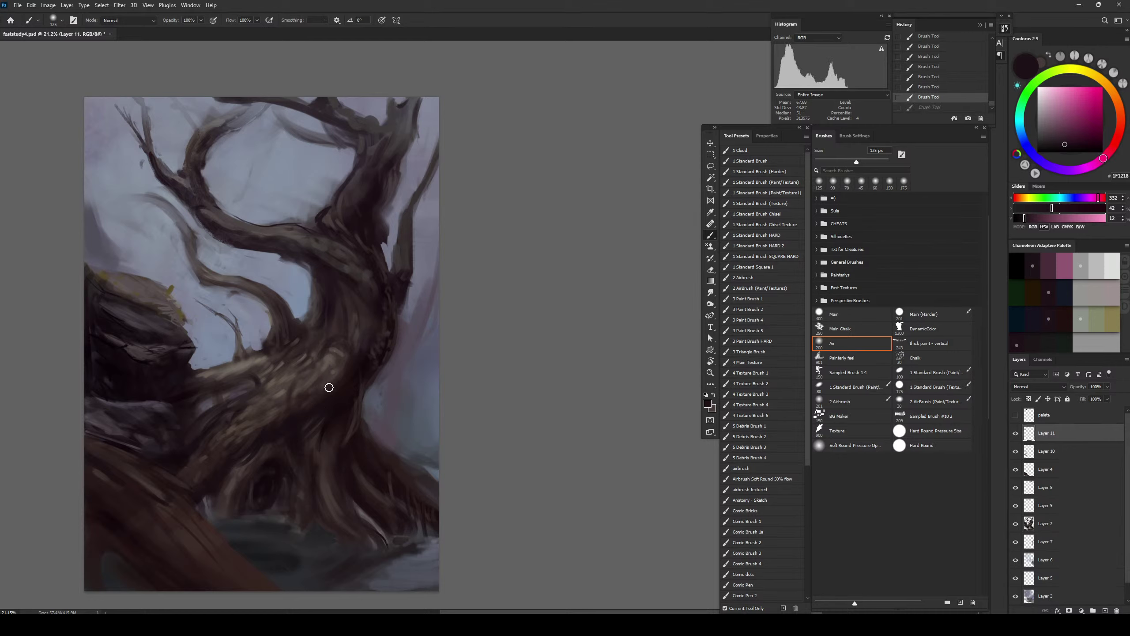
Sample the mid brown by the knot and add fine bark strokes to the lower trunk with a 50 px brush
{"action": "left_click", "coordinate": [344, 356], "text": "alt"}
{"action": "key", "text": "bracketleft"}
{"action": "key", "text": "bracketleft"}
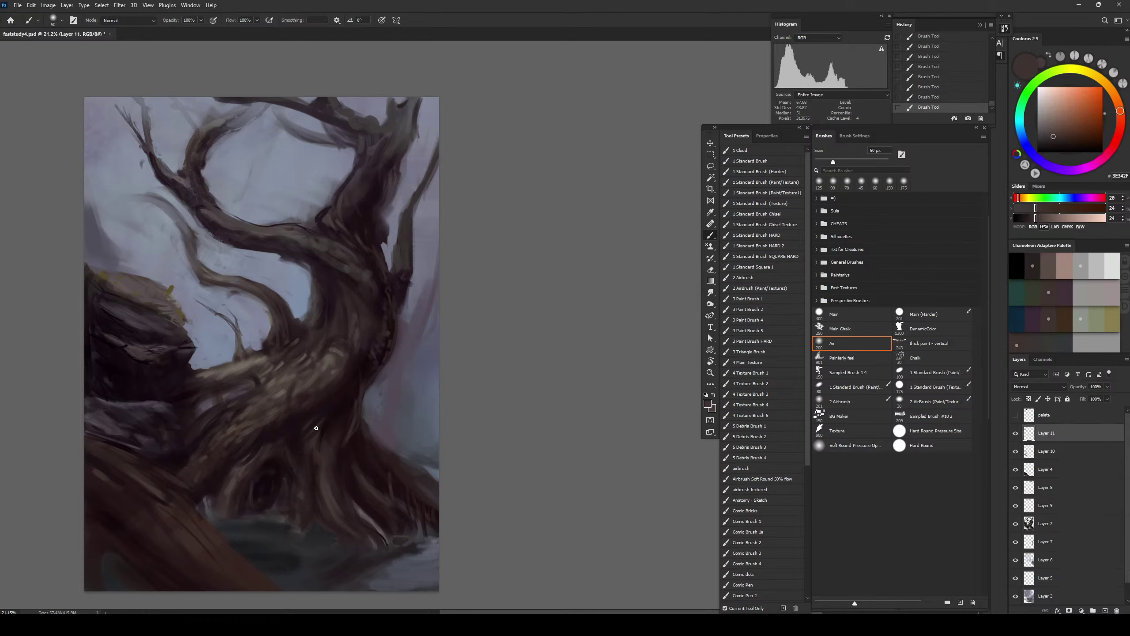
Shade the lower trunk and the area around the knot with sampled dark browns, using a soft brush reduced to 175 px
{"action": "key", "text": "bracketright"}
{"action": "key", "text": "bracketright"}
{"action": "key", "text": "bracketright"}
{"action": "key", "text": "bracketright"}
{"action": "key", "text": "bracketright"}
{"action": "key", "text": "bracketright"}
{"action": "key", "text": "bracketright"}
{"action": "key", "text": "bracketright"}
{"action": "key", "text": "bracketright"}
{"action": "key", "text": "bracketright"}
{"action": "key", "text": "bracketright"}
{"action": "left_click", "coordinate": [327, 406], "text": "alt"}
{"action": "key", "text": "bracketleft"}
{"action": "key", "text": "bracketleft"}
{"action": "key", "text": "bracketleft"}
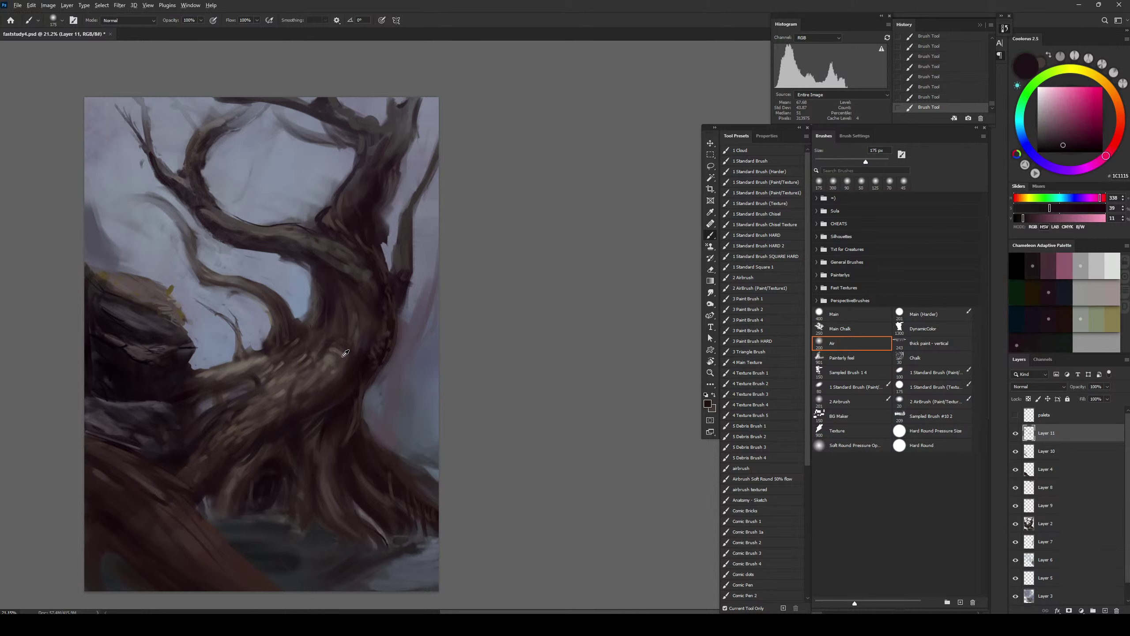
{"action": "left_click", "coordinate": [358, 359], "text": "alt"}
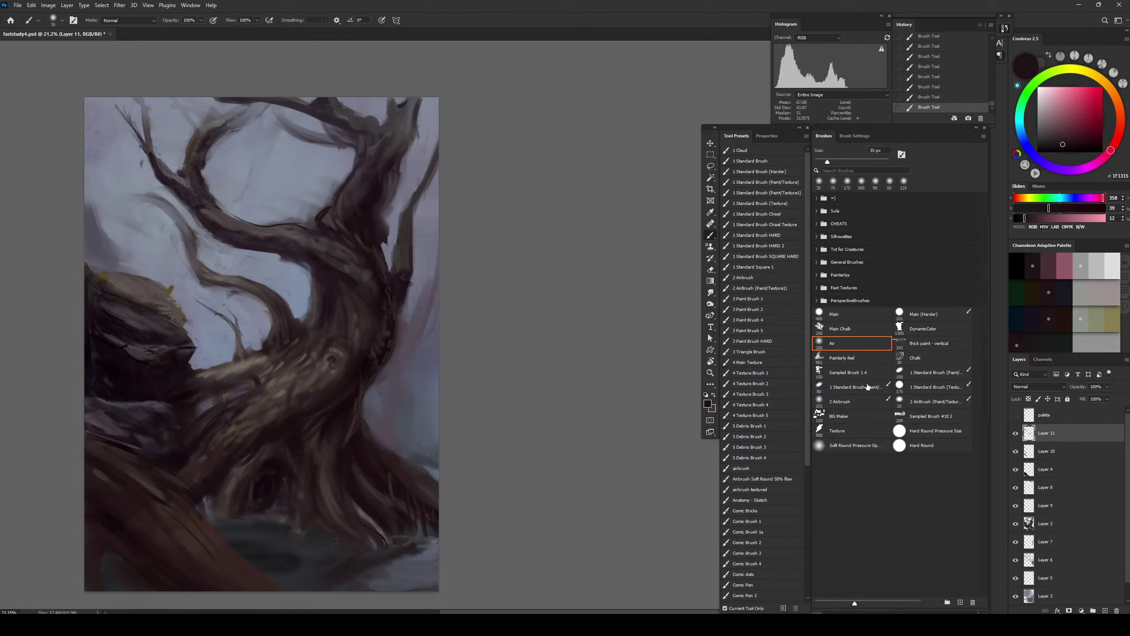
Choose the Splatter brush from the Fast Textures group, undo the last stroke and set the size to 100 px
{"action": "left_click", "coordinate": [817, 287]}
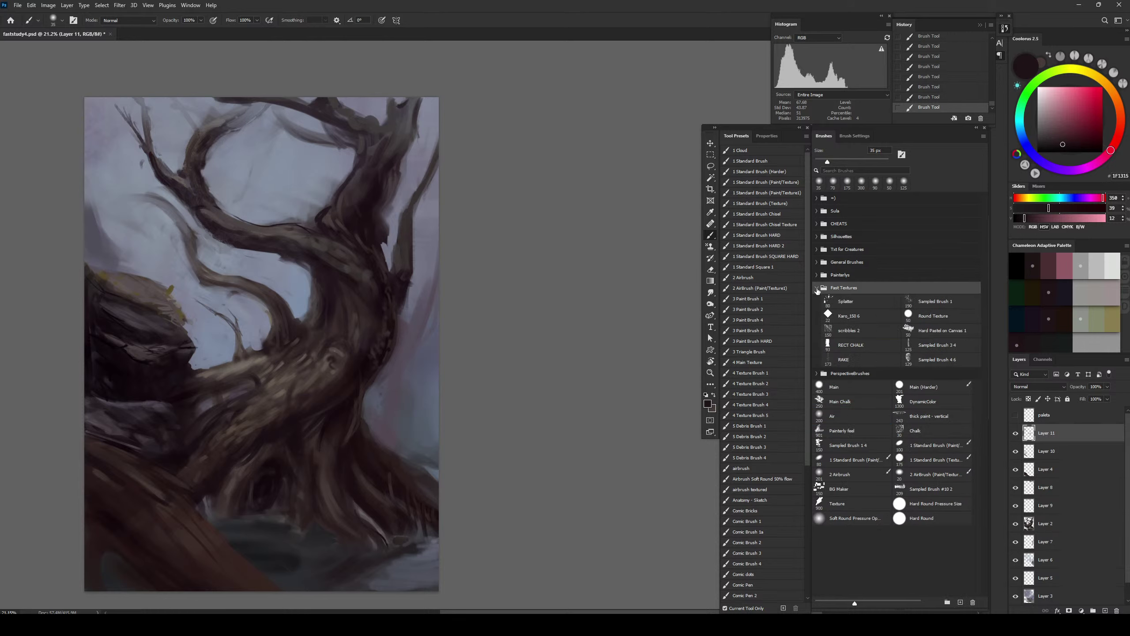
{"action": "left_click", "coordinate": [860, 306]}
{"action": "key", "text": "ctrl+z"}
{"action": "key", "text": "]"}
{"action": "key", "text": "]"}
{"action": "key", "text": "]"}
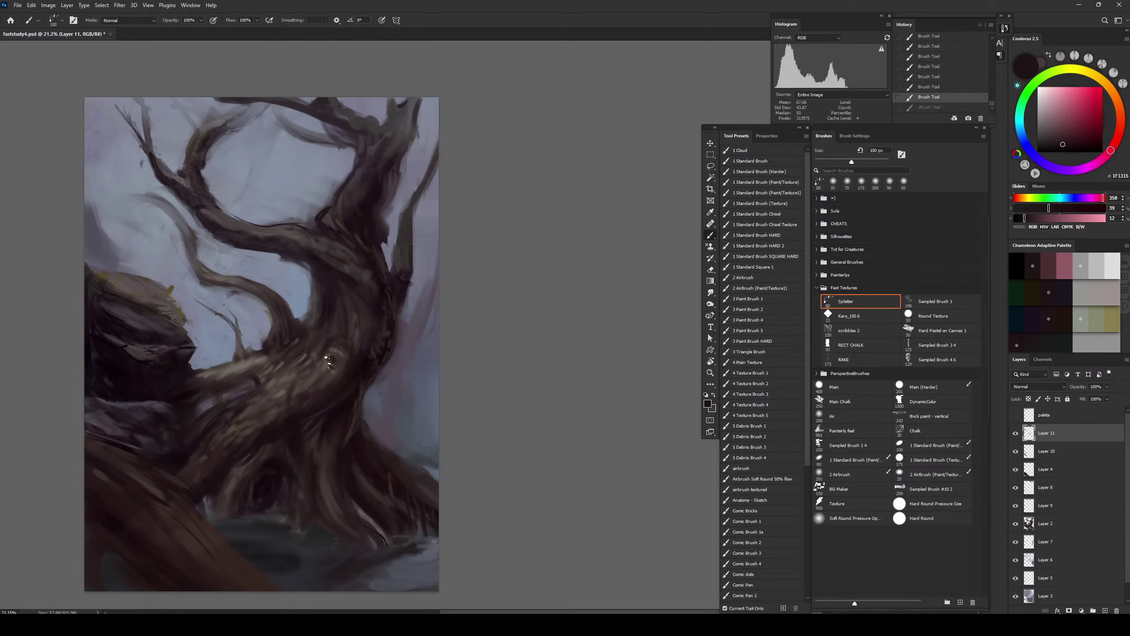
Stamp Splatter bark texture around the trunk's knot with sampled browns at up to 150 px, undoing the stroke on the roots
{"action": "left_click_drag", "start_coordinate": [328, 359], "coordinate": [332, 379]}
{"action": "key", "text": "]"}
{"action": "left_click_drag", "start_coordinate": [329, 509], "coordinate": [337, 534]}
{"action": "key", "text": "ctrl+z"}
{"action": "left_click", "coordinate": [312, 379], "text": "alt"}
{"action": "left_click", "coordinate": [347, 343]}
{"action": "left_click", "coordinate": [336, 356], "text": "alt"}
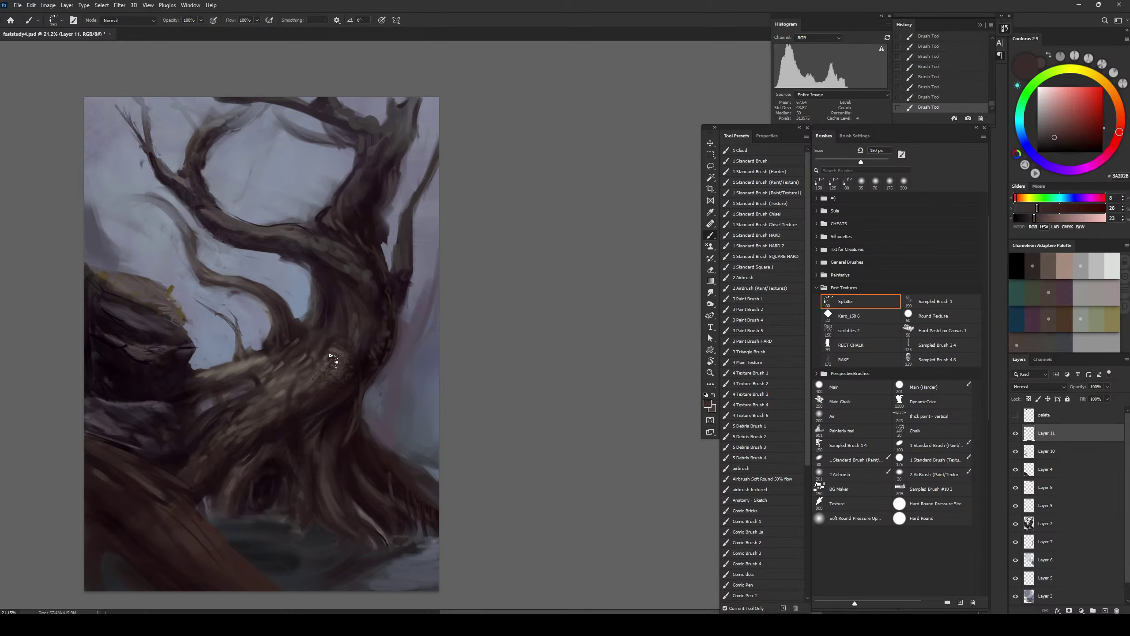
Switch to Sampled Brush 1 at 190 px and add speckled bark texture to the middle of the trunk with sampled dark browns
{"action": "left_click", "coordinate": [937, 305]}
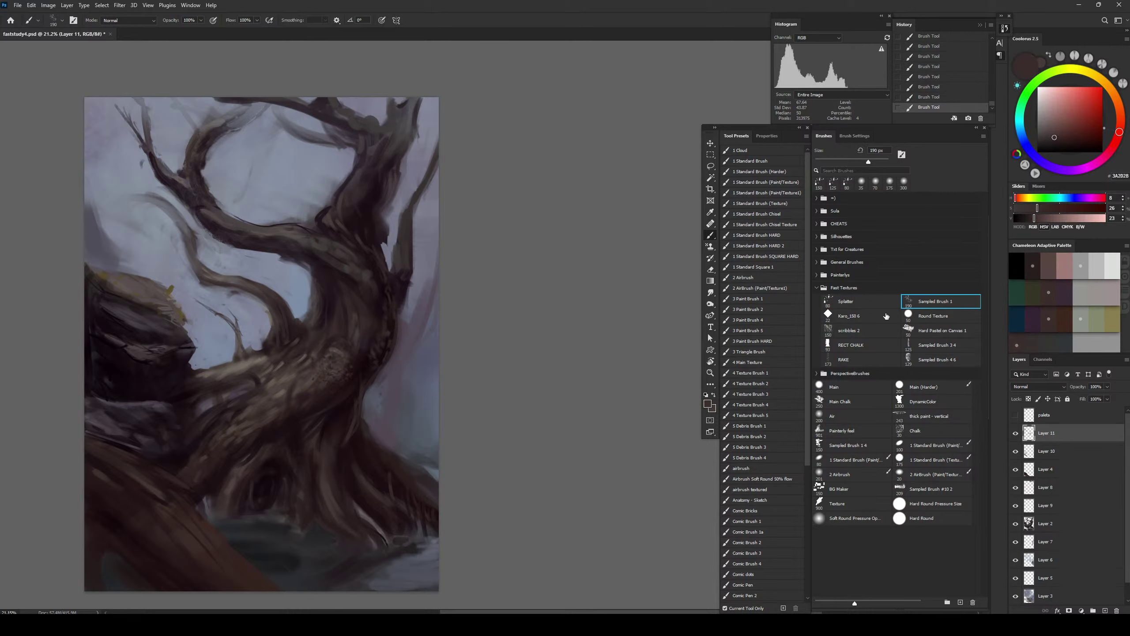
{"action": "left_click_drag", "start_coordinate": [334, 379], "coordinate": [336, 387]}
{"action": "left_click", "coordinate": [345, 385], "text": "alt"}
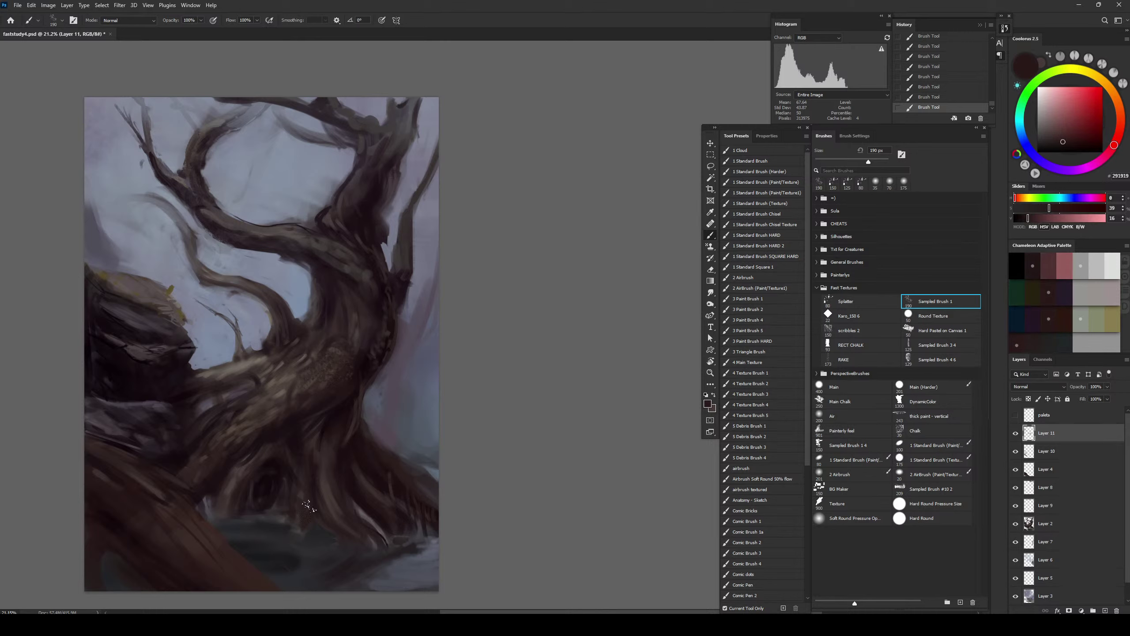
{"action": "left_click", "coordinate": [357, 278], "text": "alt"}
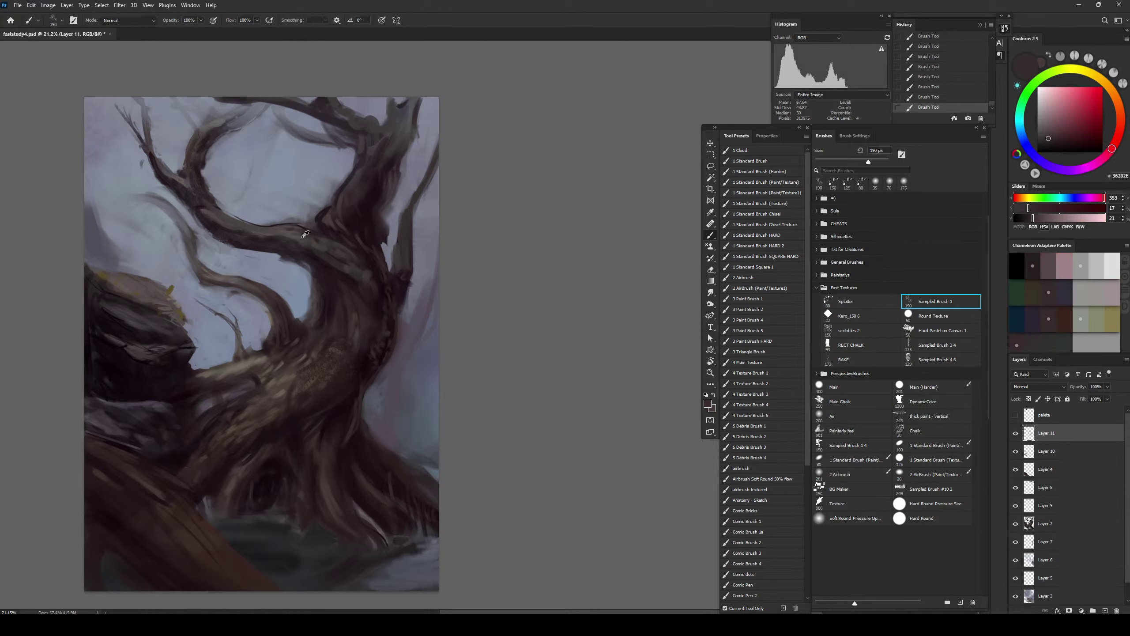
Select the Round Texture brush and paint sampled sky blue along the trunk's edge at the sky gap at 40 px
{"action": "left_click", "coordinate": [299, 238], "text": "alt"}
{"action": "left_click", "coordinate": [943, 317]}
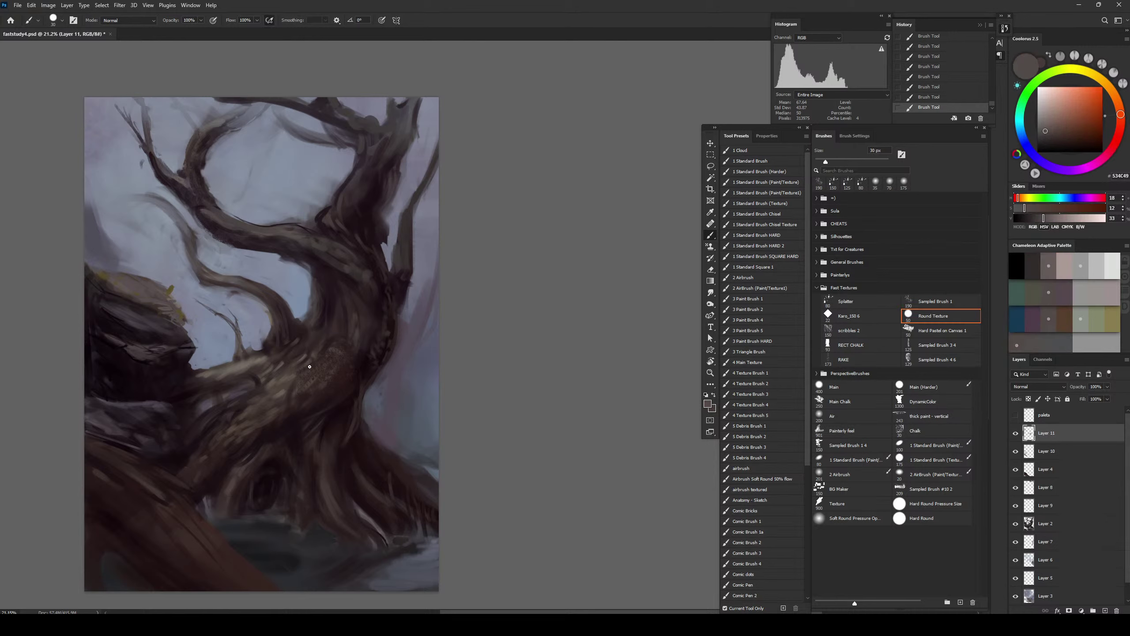
{"action": "mouse_move", "coordinate": [315, 300]}
{"action": "left_mouse_down"}
{"action": "mouse_move", "coordinate": [316, 318]}
{"action": "mouse_move", "coordinate": [316, 289]}
{"action": "left_mouse_up"}
{"action": "key", "text": "bracketright"}
{"action": "key", "text": "bracketright"}
{"action": "key", "text": "bracketright"}
{"action": "key", "text": "ctrl+z"}
{"action": "left_click", "coordinate": [303, 284], "text": "alt"}
{"action": "key", "text": "bracketright"}
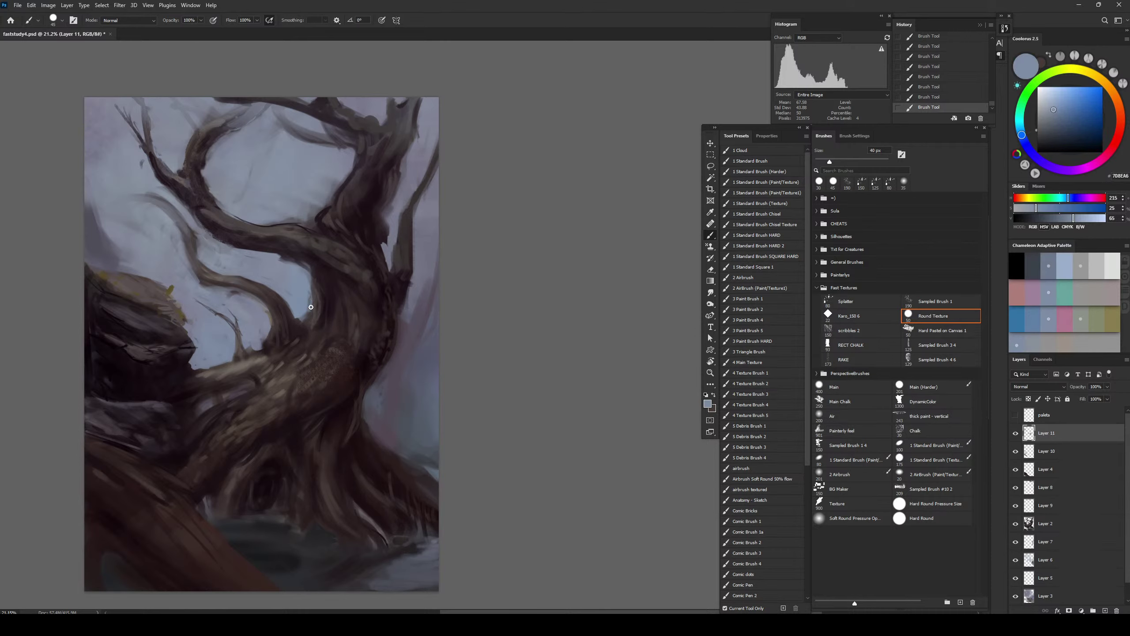
Paint textured tan highlights on the trunk with the Round Texture brush in a sampled bark colour, undoing the last stroke
{"action": "left_click", "coordinate": [291, 384], "text": "alt"}
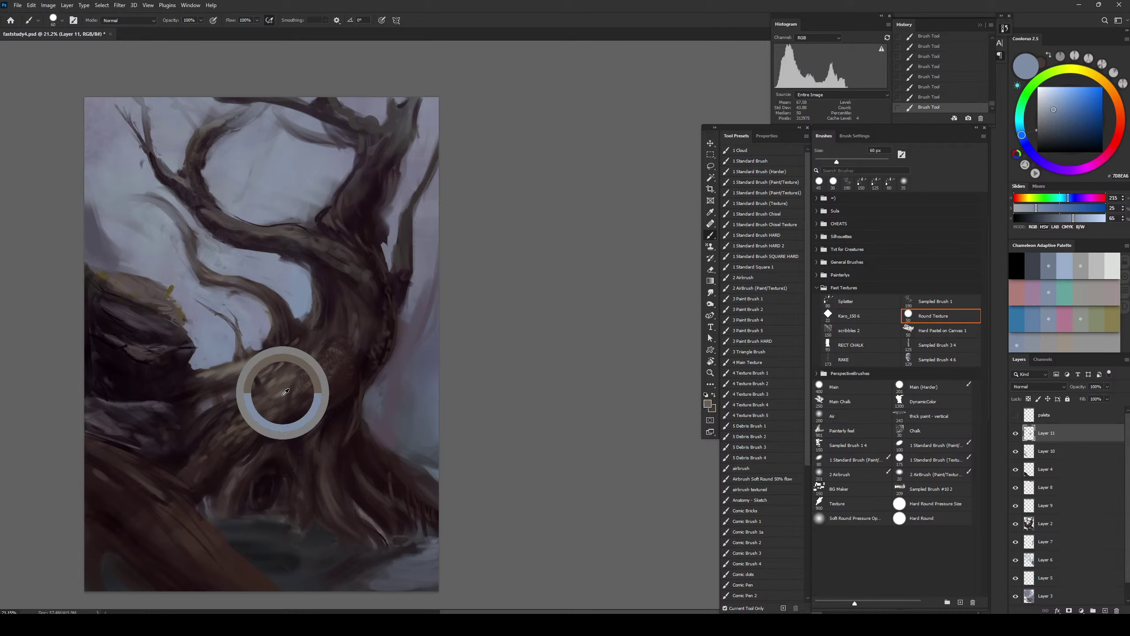
{"action": "left_click_drag", "start_coordinate": [326, 329], "coordinate": [331, 314]}
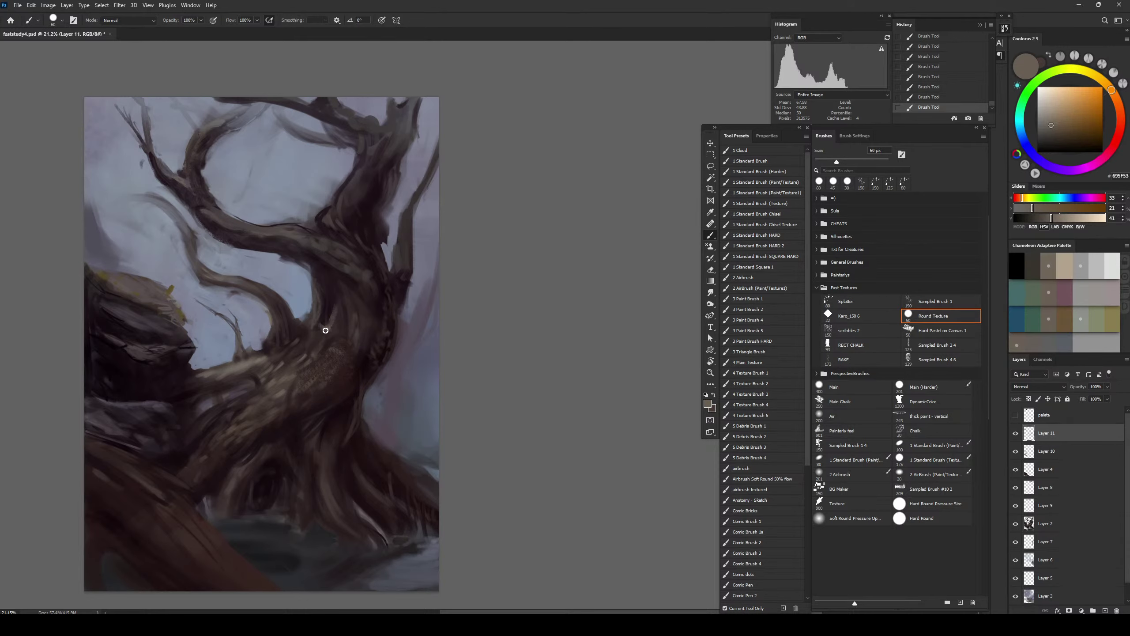
{"action": "key", "text": "bracketright"}
{"action": "key", "text": "bracketright"}
{"action": "key", "text": "bracketright"}
{"action": "key", "text": "bracketright"}
{"action": "key", "text": "bracketright"}
{"action": "key", "text": "bracketleft"}
{"action": "key", "text": "bracketleft"}
{"action": "key", "text": "bracketleft"}
{"action": "key", "text": "bracketleft"}
{"action": "key", "text": "bracketleft"}
{"action": "key", "text": "bracketleft"}
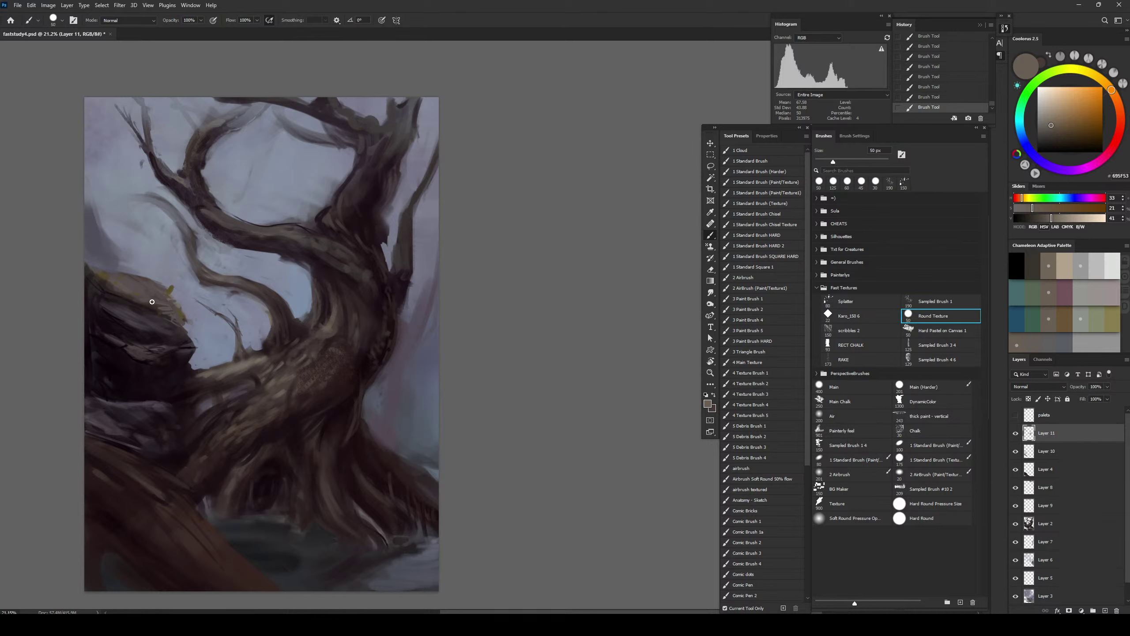
{"action": "key", "text": "ctrl+z"}
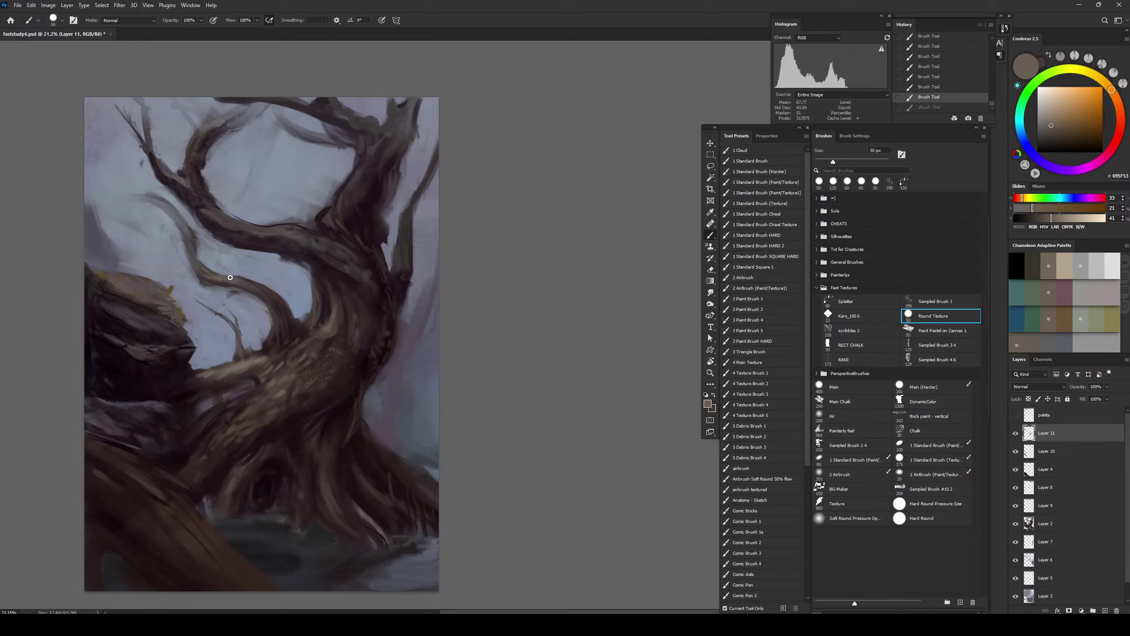
Lighten the brown sampled from the large upper branch and paint highlights along the branches with a 35 to 50 px brush
{"action": "left_click", "coordinate": [289, 230], "text": "alt"}
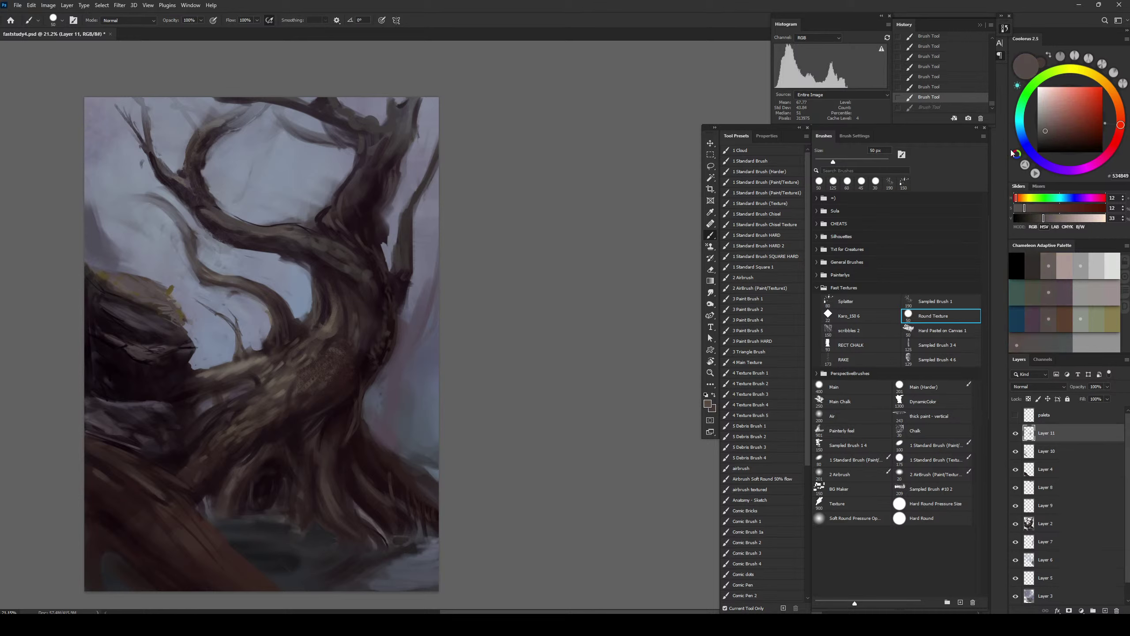
{"action": "left_click_drag", "start_coordinate": [1043, 219], "coordinate": [1058, 218]}
{"action": "left_click_drag", "start_coordinate": [265, 231], "coordinate": [283, 232]}
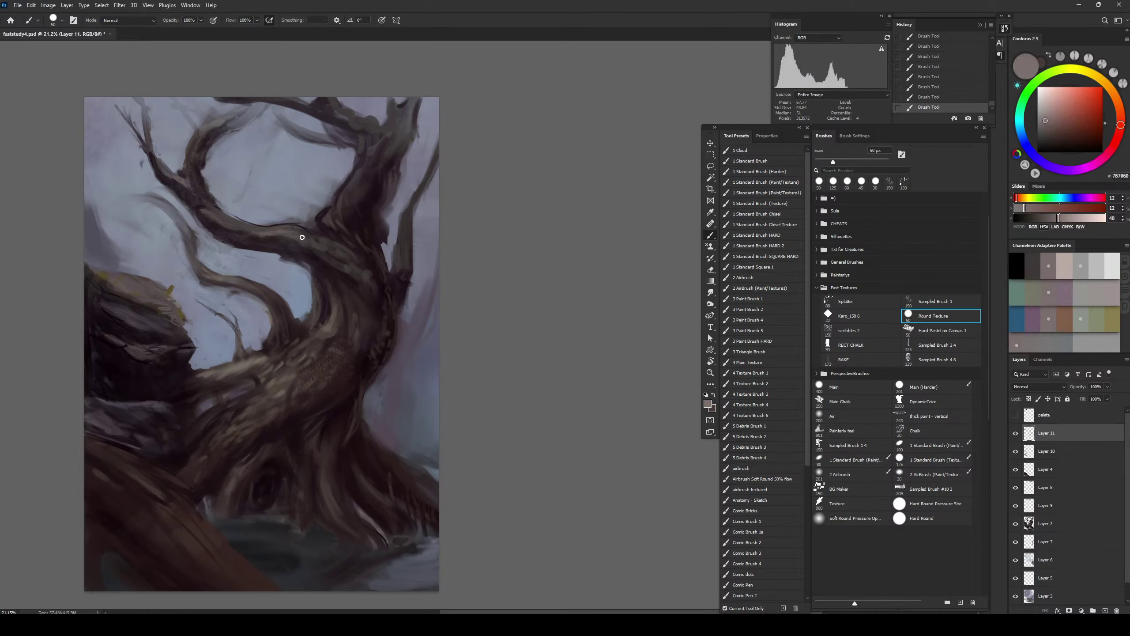
{"action": "key", "text": "ctrl+z"}
{"action": "key", "text": "bracketleft"}
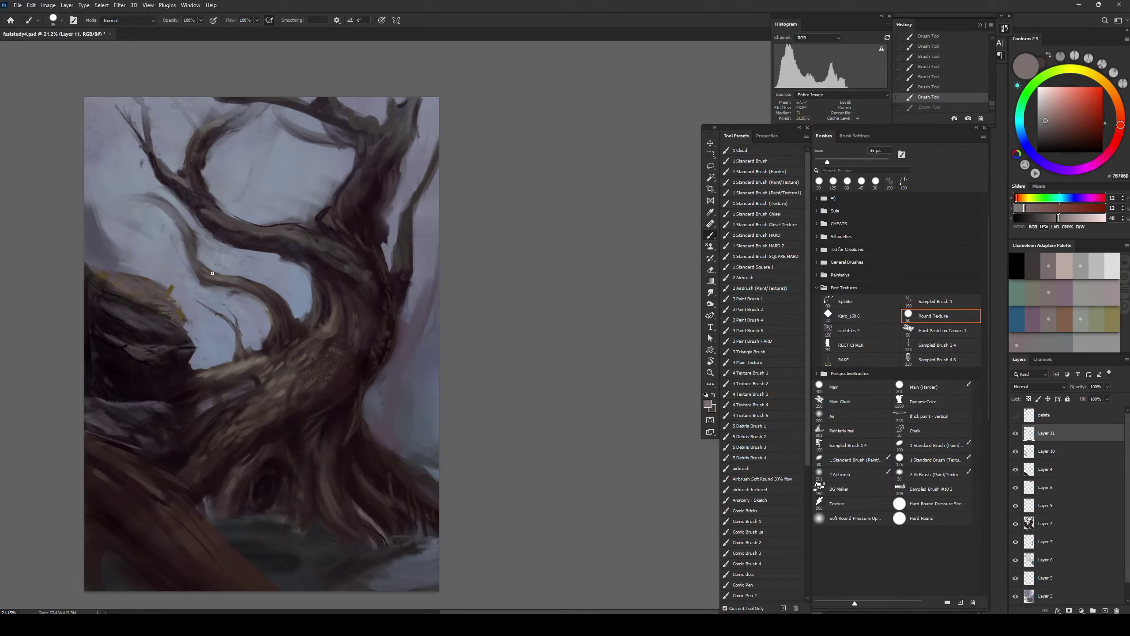
{"action": "left_click_drag", "start_coordinate": [227, 279], "coordinate": [241, 281]}
{"action": "key", "text": "bracketright"}
{"action": "key", "text": "bracketright"}
{"action": "key", "text": "bracketright"}
{"action": "key", "text": "bracketright"}
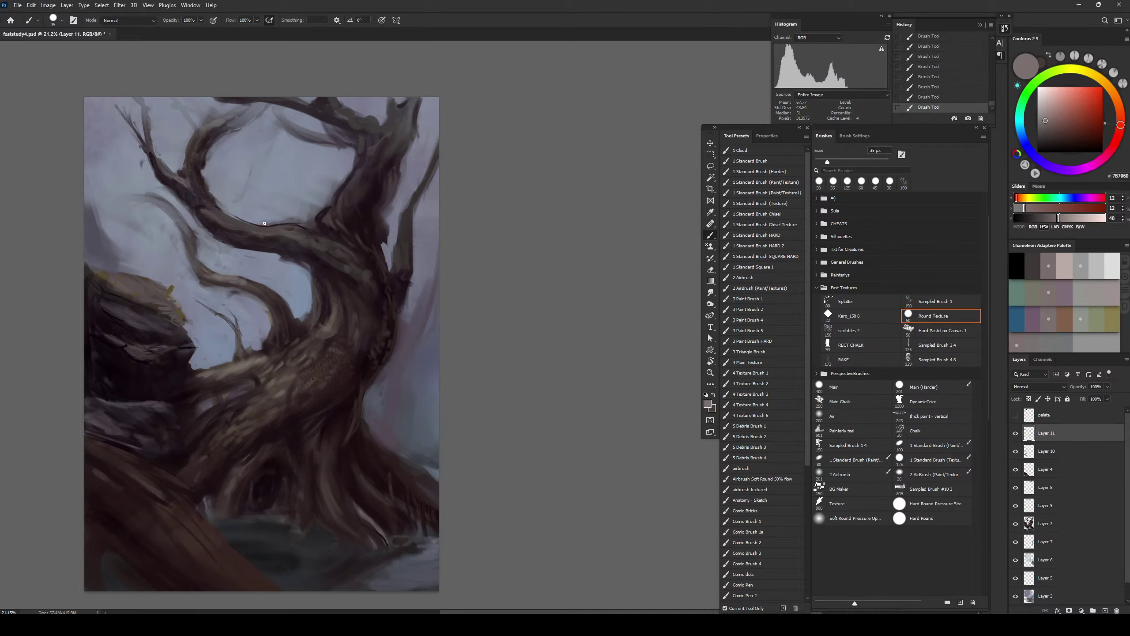
{"action": "key", "text": "bracketleft"}
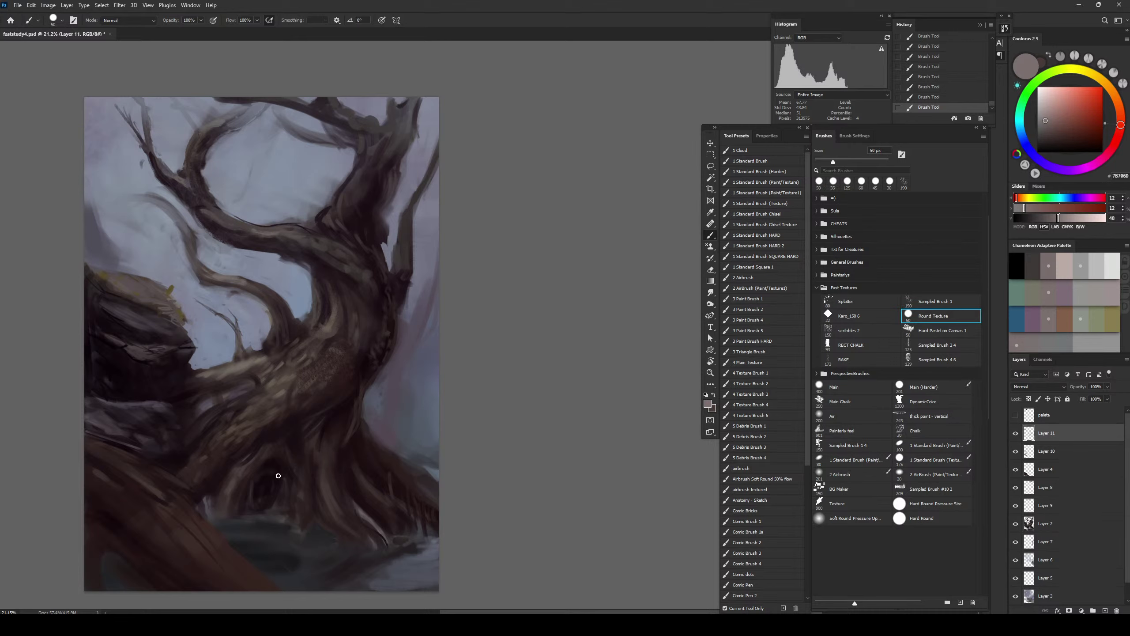
Sample the dark brown beside the root hollow and paint over the roots next to it with a 300 px Round Texture brush
{"action": "left_click", "coordinate": [249, 478], "text": "alt"}
{"action": "left_click", "coordinate": [249, 484], "text": "alt"}
{"action": "key", "text": "bracketright"}
{"action": "key", "text": "bracketright"}
{"action": "key", "text": "bracketright"}
{"action": "key", "text": "bracketright"}
{"action": "key", "text": "bracketright"}
{"action": "key", "text": "bracketright"}
{"action": "key", "text": "bracketright"}
{"action": "key", "text": "bracketright"}
{"action": "key", "text": "bracketright"}
{"action": "key", "text": "bracketright"}
{"action": "key", "text": "bracketright"}
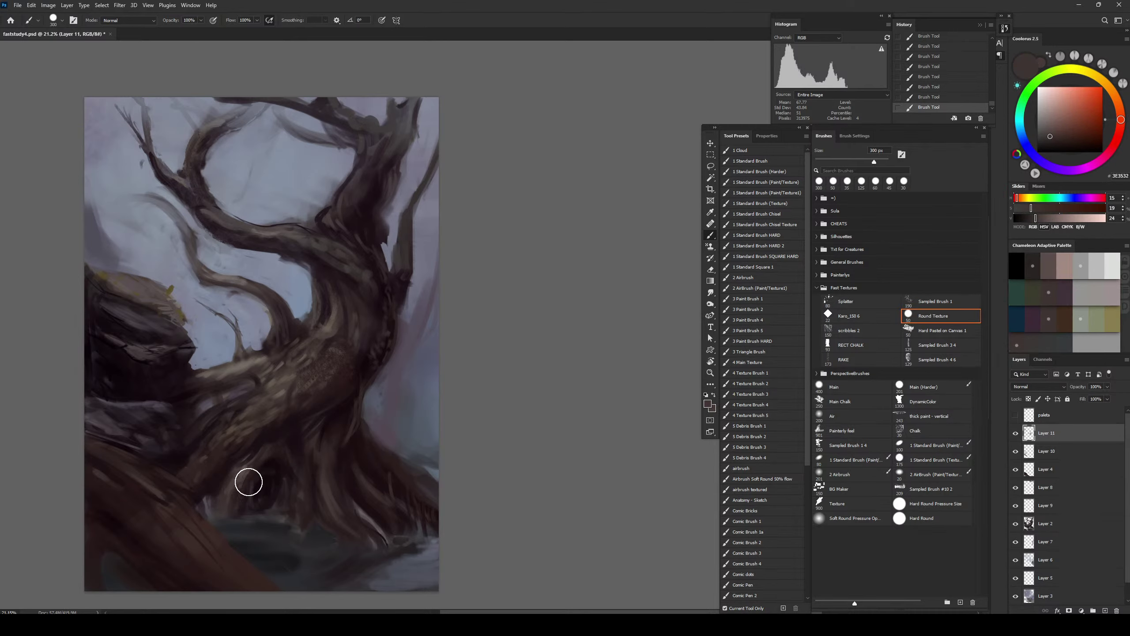
Touch up the roots around the hollow with a sampled purplish grey and the hollow's dark tone at 200 px
{"action": "left_click", "coordinate": [207, 501], "text": "alt"}
{"action": "key", "text": "bracketleft"}
{"action": "key", "text": "bracketleft"}
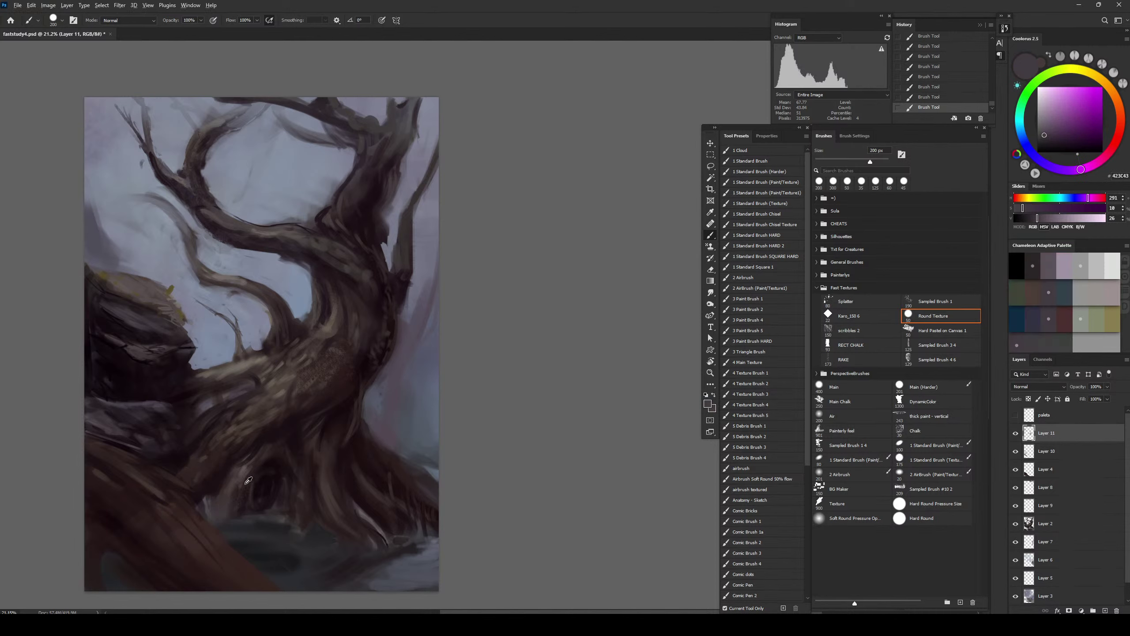
{"action": "left_click", "coordinate": [246, 489], "text": "alt"}
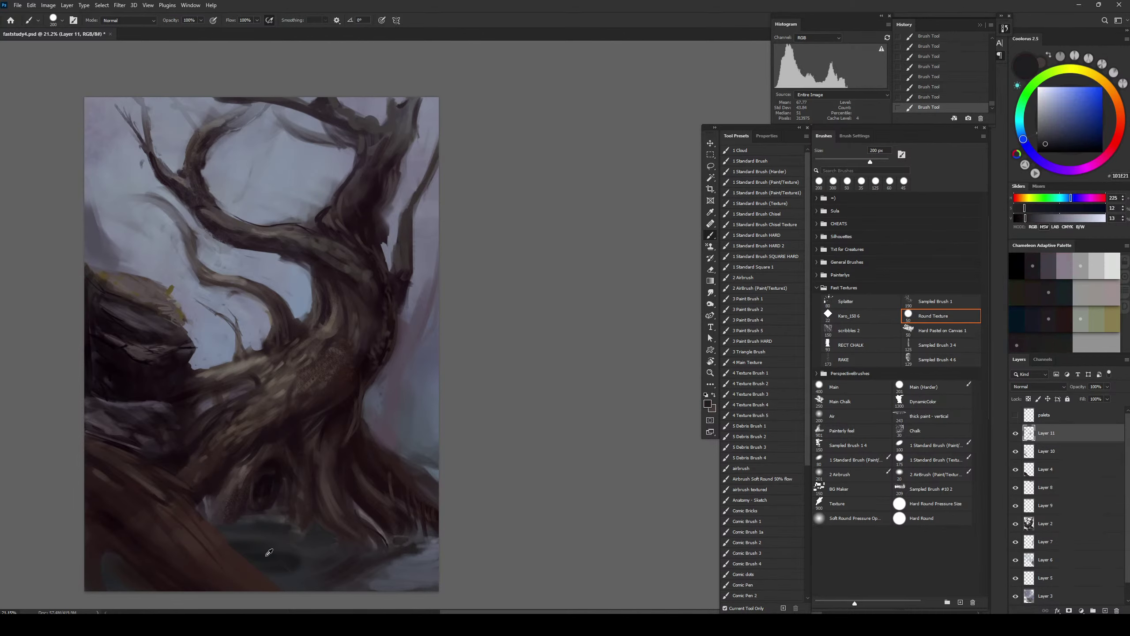
Sample the dark tones of the water below the roots and paint over the water with a 500 px brush
{"action": "key", "text": "bracketright"}
{"action": "key", "text": "bracketright"}
{"action": "key", "text": "bracketright"}
{"action": "key", "text": "bracketright"}
{"action": "left_click", "coordinate": [298, 566], "text": "alt"}
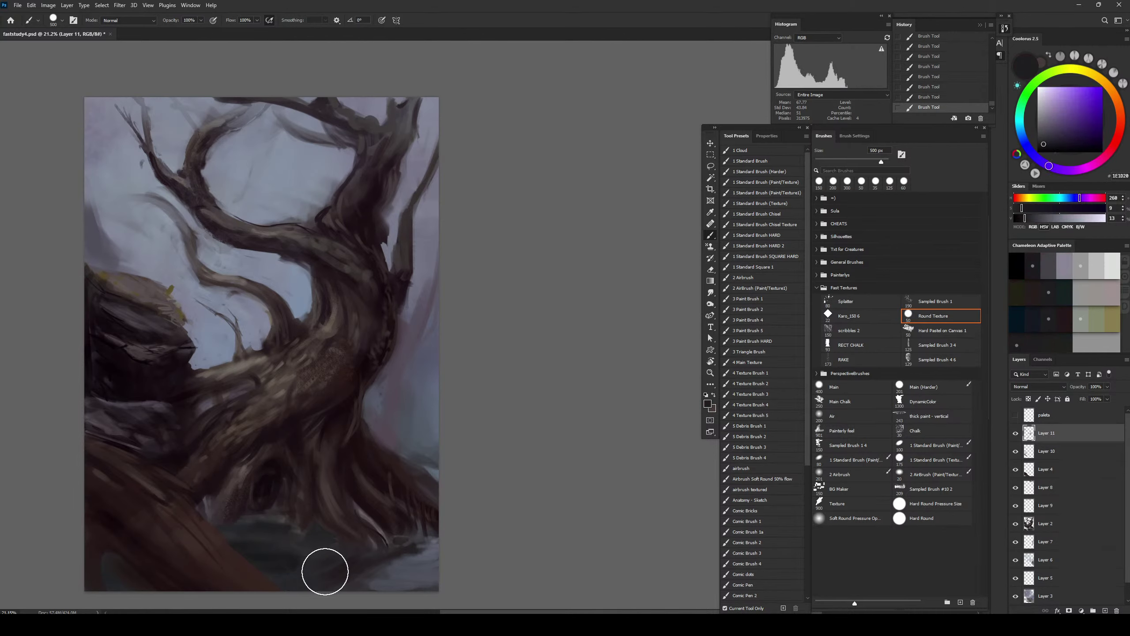
Shift the sampled water colour to a dark reddish brown and paint it across the water below the hollow at 200 px
{"action": "left_click", "coordinate": [303, 562], "text": "alt"}
{"action": "key", "text": "bracketleft"}
{"action": "key", "text": "bracketleft"}
{"action": "key", "text": "bracketleft"}
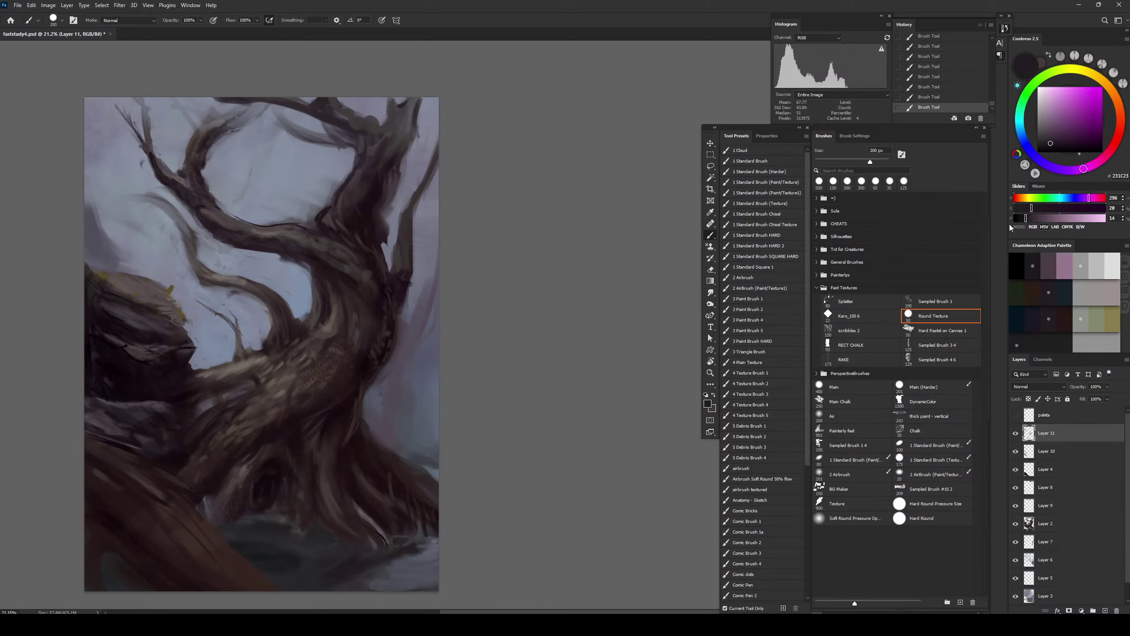
{"action": "left_click", "coordinate": [1120, 115]}
{"action": "left_click", "coordinate": [1058, 136]}
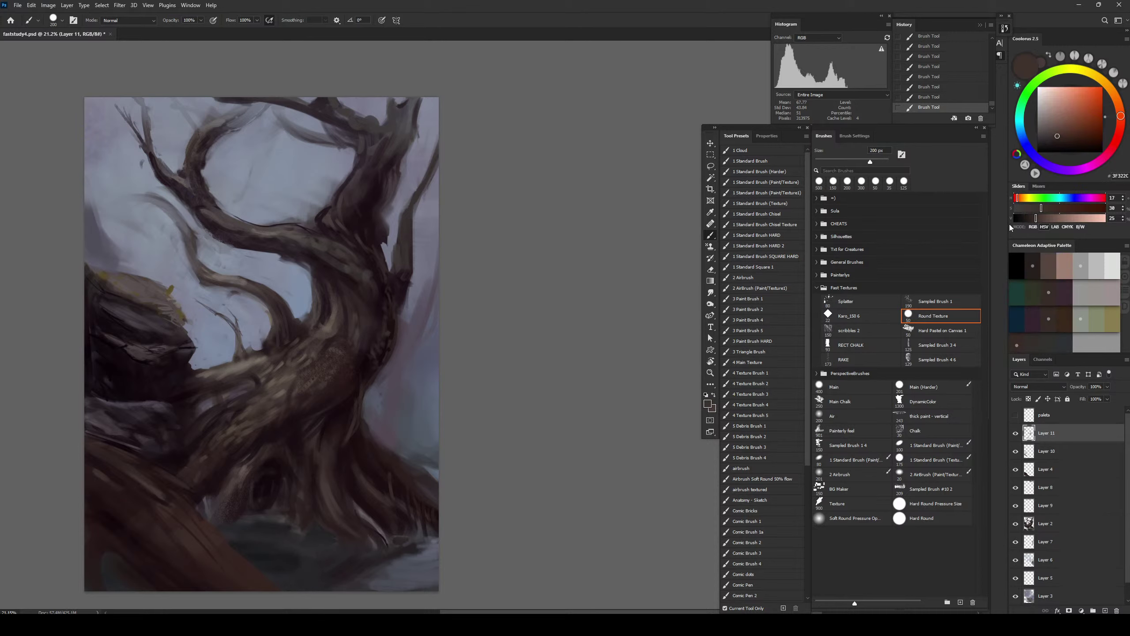
{"action": "mouse_move", "coordinate": [261, 548]}
{"action": "left_mouse_down"}
{"action": "mouse_move", "coordinate": [347, 570]}
{"action": "mouse_move", "coordinate": [307, 578]}
{"action": "mouse_move", "coordinate": [291, 555]}
{"action": "mouse_move", "coordinate": [276, 567]}
{"action": "mouse_move", "coordinate": [243, 547]}
{"action": "mouse_move", "coordinate": [314, 571]}
{"action": "mouse_move", "coordinate": [278, 544]}
{"action": "mouse_move", "coordinate": [323, 544]}
{"action": "left_mouse_up"}
Sample dark tones from the trunk and roots and deepen the lower roots and waterline with a 175 to 300 px brush
{"action": "left_click", "coordinate": [334, 409], "text": "alt"}
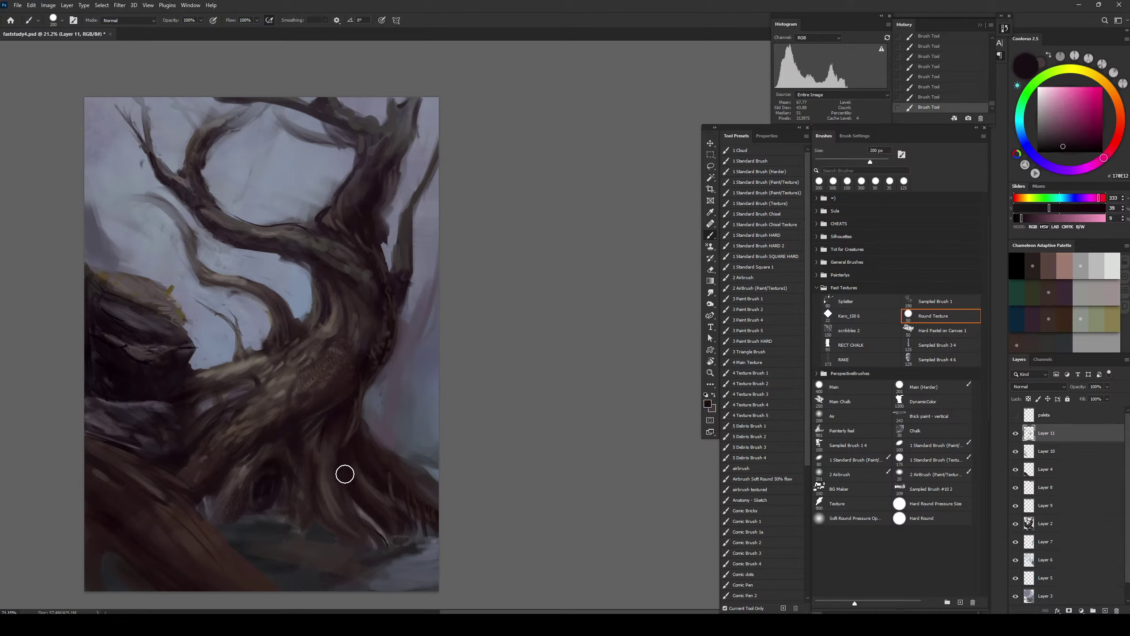
{"action": "key", "text": "bracketright"}
{"action": "key", "text": "bracketright"}
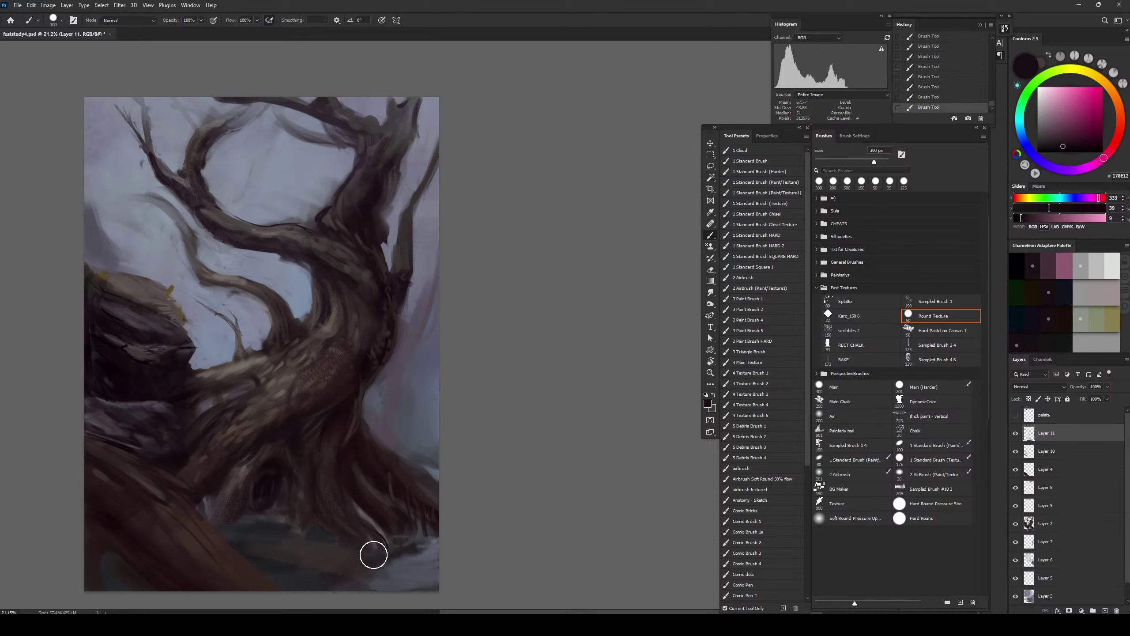
{"action": "left_click", "coordinate": [381, 480], "text": "alt"}
{"action": "key", "text": "bracketleft"}
{"action": "key", "text": "bracketleft"}
{"action": "key", "text": "bracketleft"}
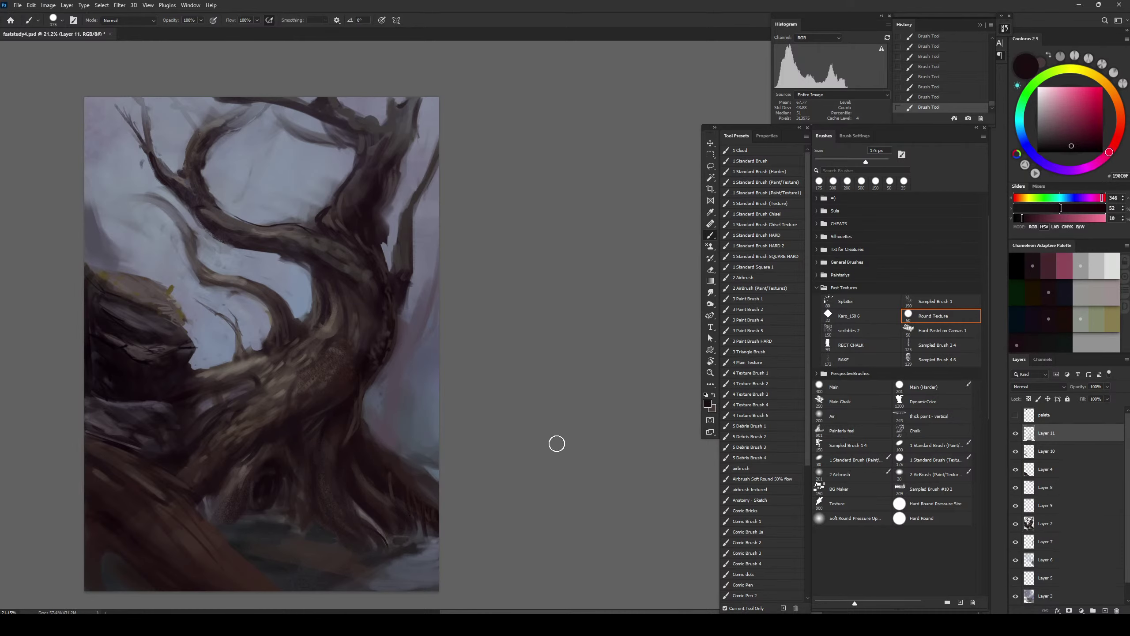
Merge the layers from Layer 11 down to Layer 2 and toggle the merged layer's visibility to check it
{"action": "left_click", "coordinate": [1053, 525], "text": "shift"}
{"action": "key", "text": "ctrl+e"}
{"action": "left_click", "coordinate": [1016, 434]}
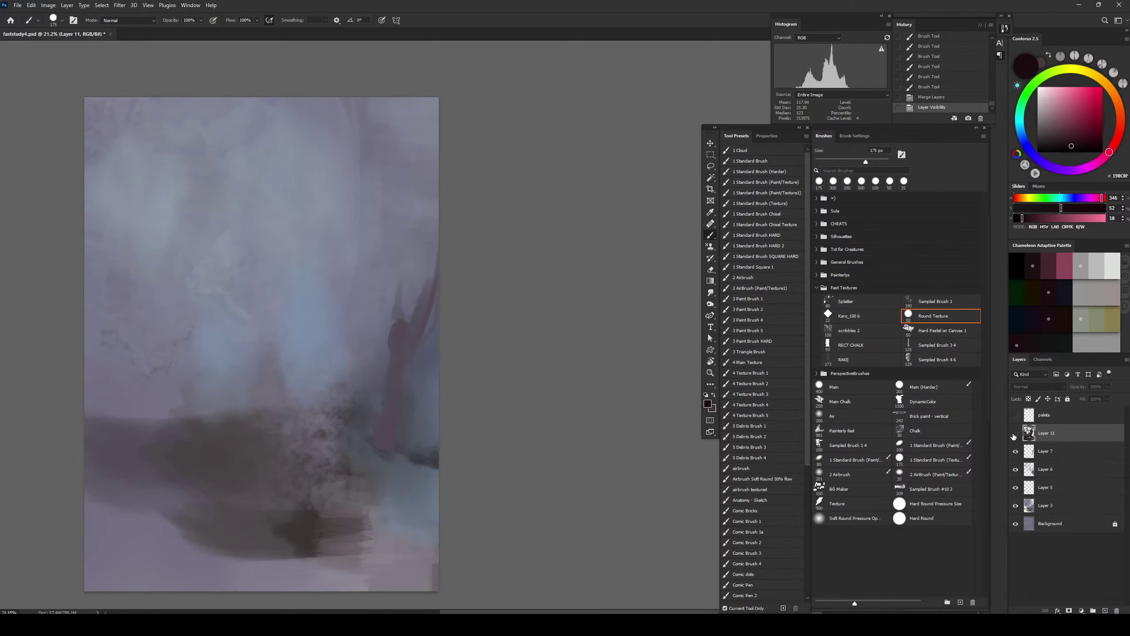
{"action": "left_click", "coordinate": [1016, 435]}
Erase paint along the trunk's base and the outer slope of the root beside the sky with the Main Chalk eraser
{"action": "key", "text": "e"}
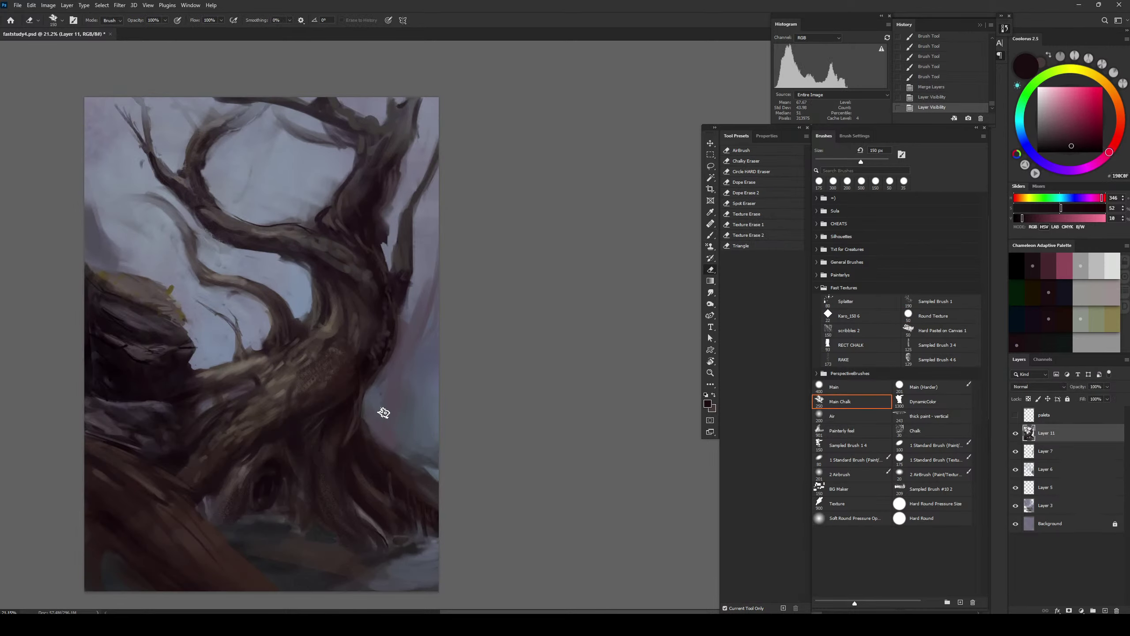
{"action": "left_click_drag", "start_coordinate": [364, 418], "coordinate": [449, 491]}
{"action": "key", "text": "bracketleft"}
{"action": "key", "text": "bracketleft"}
Paint a dark tone sampled from the trunk over the outer root with the Round Texture brush at 90 px
{"action": "key", "text": "b"}
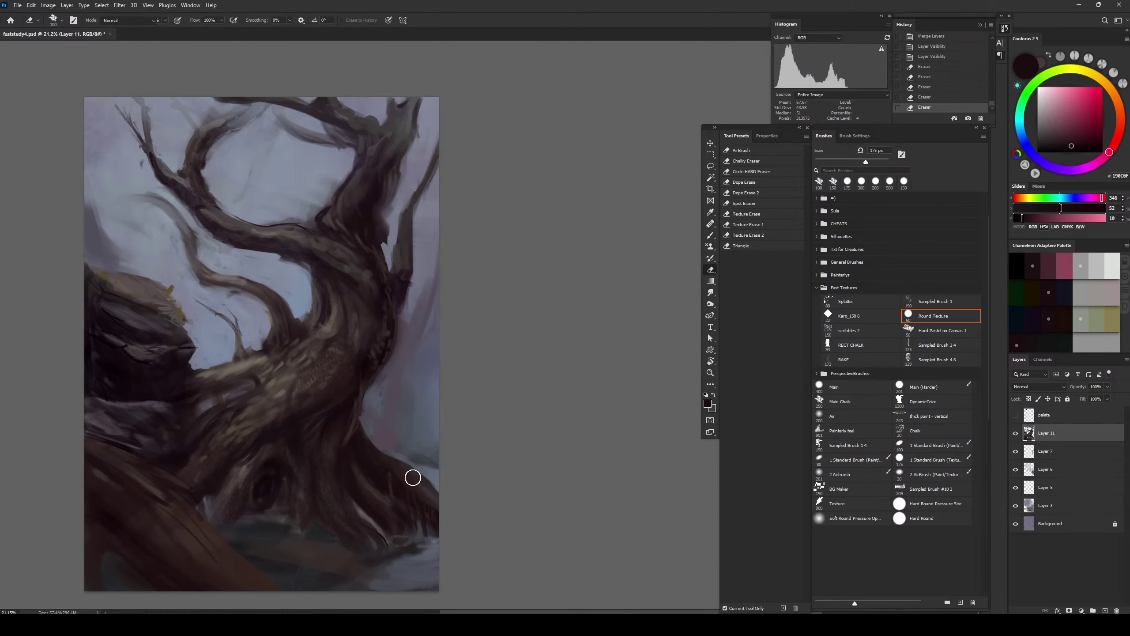
{"action": "left_click", "coordinate": [379, 281], "text": "alt"}
{"action": "key", "text": "bracketleft"}
{"action": "key", "text": "bracketleft"}
{"action": "key", "text": "bracketleft"}
{"action": "key", "text": "bracketleft"}
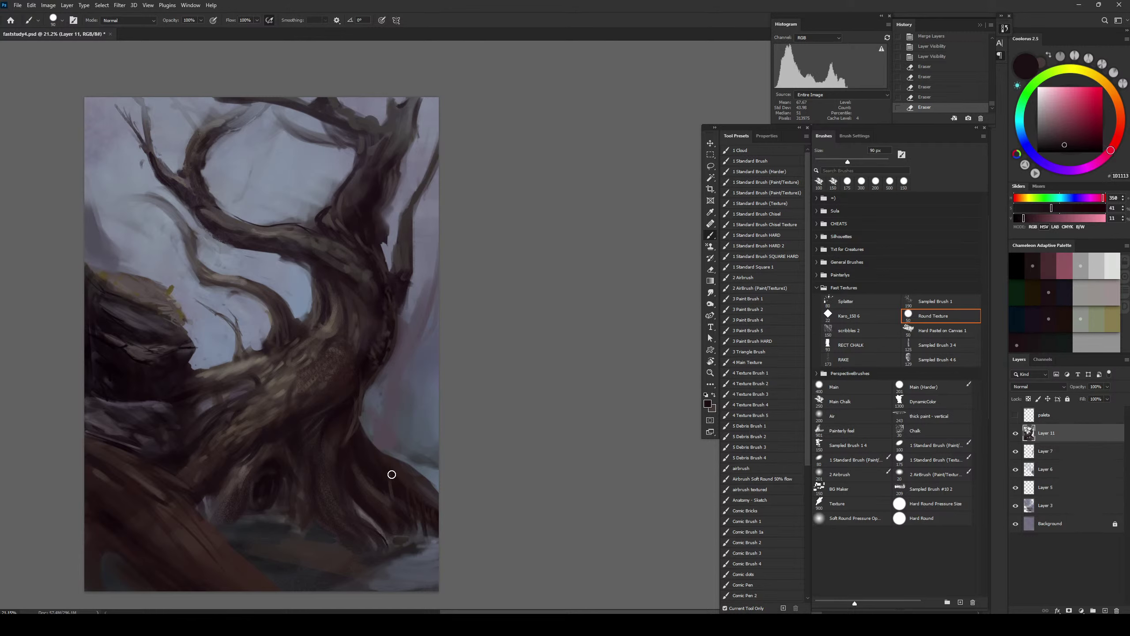
{"action": "mouse_move", "coordinate": [392, 475]}
{"action": "left_mouse_down"}
{"action": "mouse_move", "coordinate": [425, 513]}
{"action": "mouse_move", "coordinate": [379, 469]}
{"action": "mouse_move", "coordinate": [400, 495]}
{"action": "mouse_move", "coordinate": [384, 487]}
{"action": "mouse_move", "coordinate": [392, 503]}
{"action": "left_mouse_up"}
Sample the darkest tone at the trunk's shaded edge and paint shadow strokes down the outer root at 50 px
{"action": "left_click", "coordinate": [390, 343], "text": "alt"}
{"action": "key", "text": "bracketleft"}
{"action": "key", "text": "bracketleft"}
{"action": "key", "text": "bracketleft"}
{"action": "key", "text": "bracketleft"}
{"action": "left_click_drag", "start_coordinate": [414, 493], "coordinate": [428, 513]}
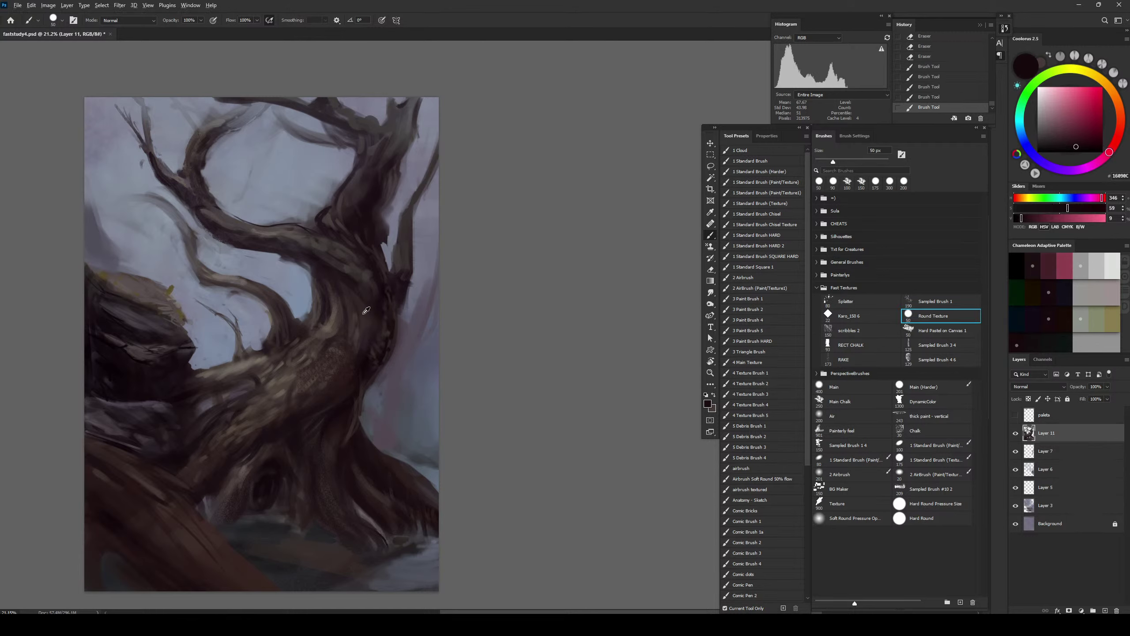
Sample a lighter brown from the upper trunk and paint a fine highlight along the outer root's slope
{"action": "left_click", "coordinate": [361, 274], "text": "alt"}
{"action": "key", "text": "bracketleft"}
{"action": "key", "text": "bracketleft"}
{"action": "key", "text": "bracketleft"}
{"action": "left_click_drag", "start_coordinate": [363, 445], "coordinate": [391, 474]}
{"action": "key", "text": "bracketright"}
{"action": "key", "text": "bracketright"}
{"action": "key", "text": "bracketright"}
{"action": "right_click", "coordinate": [409, 482]}
{"action": "right_click", "coordinate": [408, 489]}
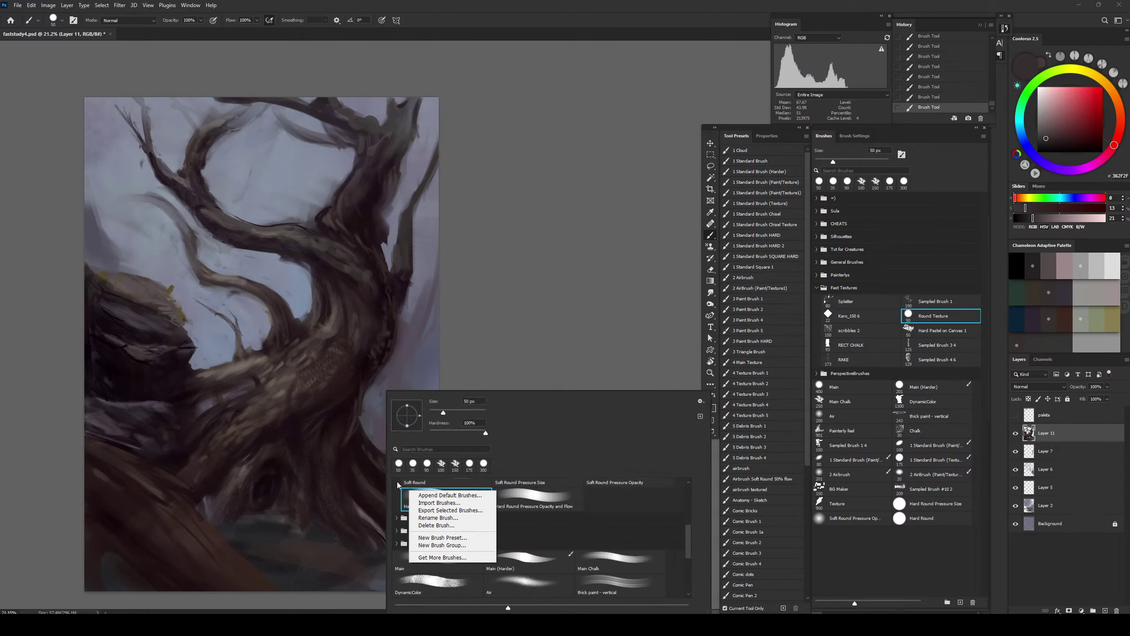
{"action": "left_click", "coordinate": [355, 471]}
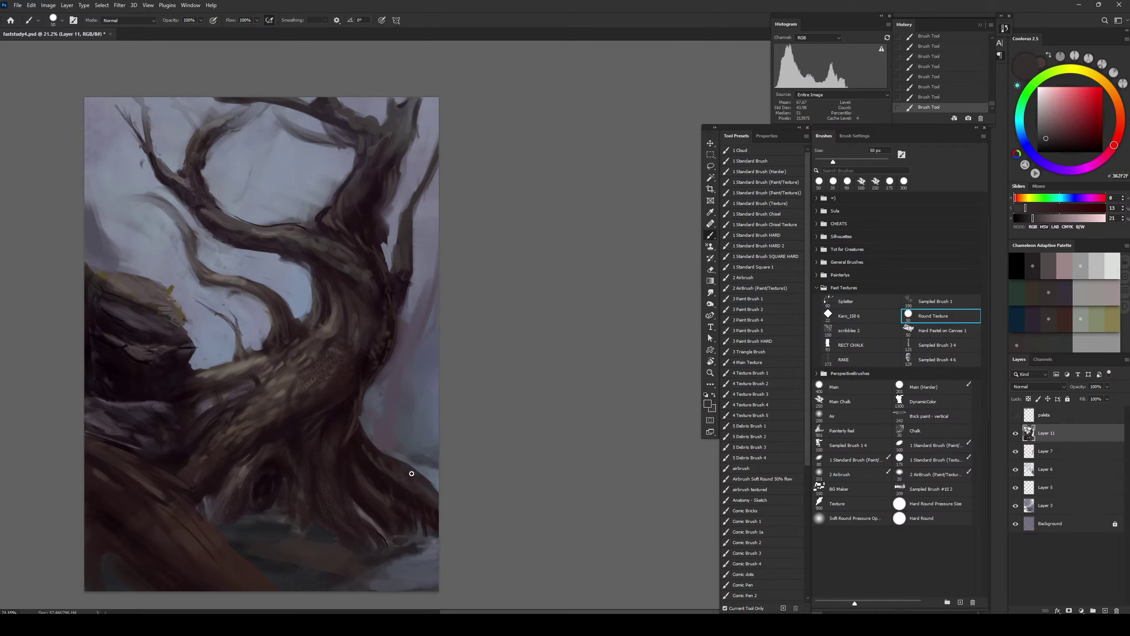
Trim the upper edge of the outer root with the Main Chalk eraser, enlarging it to 125 px
{"action": "key", "text": "e"}
{"action": "left_click_drag", "start_coordinate": [395, 459], "coordinate": [420, 471]}
{"action": "left_click_drag", "start_coordinate": [407, 463], "coordinate": [435, 487]}
{"action": "key", "text": "bracketright"}
{"action": "key", "text": "bracketright"}
{"action": "key", "text": "bracketright"}
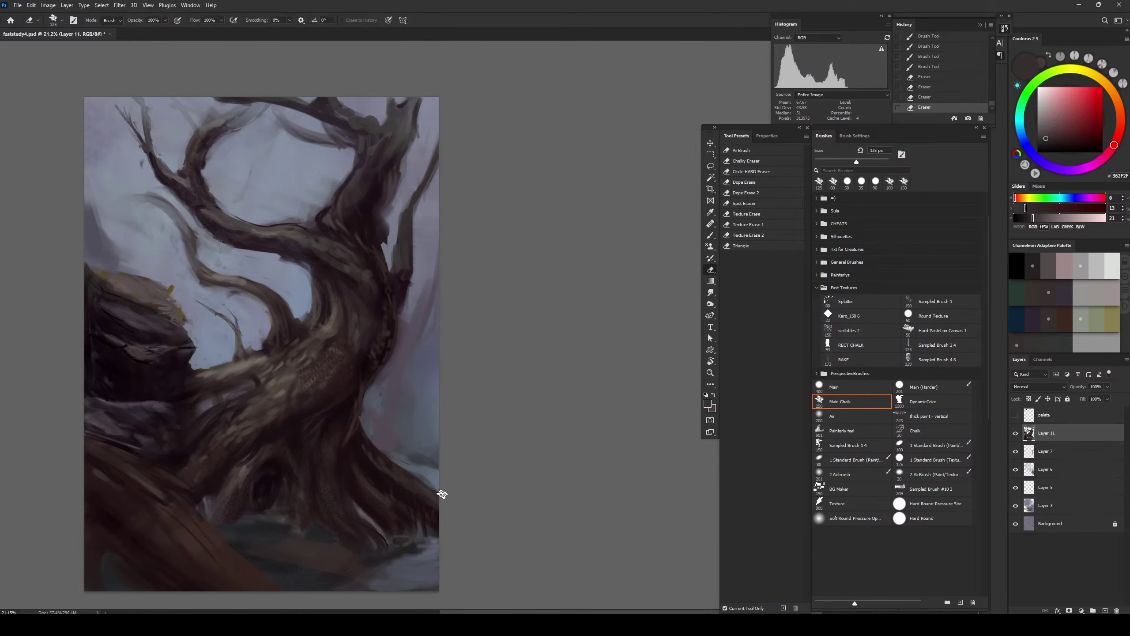
Paint a thin upturned root at the canvas edge with the Main brush in a sampled dark tone, reducing it to 25 px
{"action": "key", "text": "b"}
{"action": "left_click", "coordinate": [366, 210], "text": "alt"}
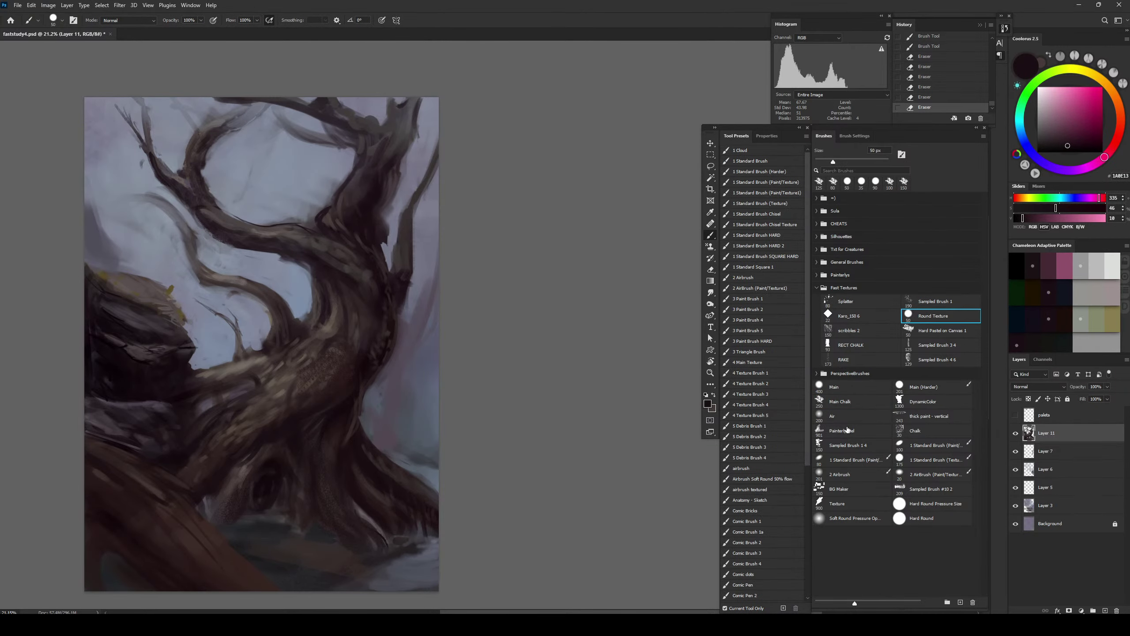
{"action": "left_click", "coordinate": [846, 387]}
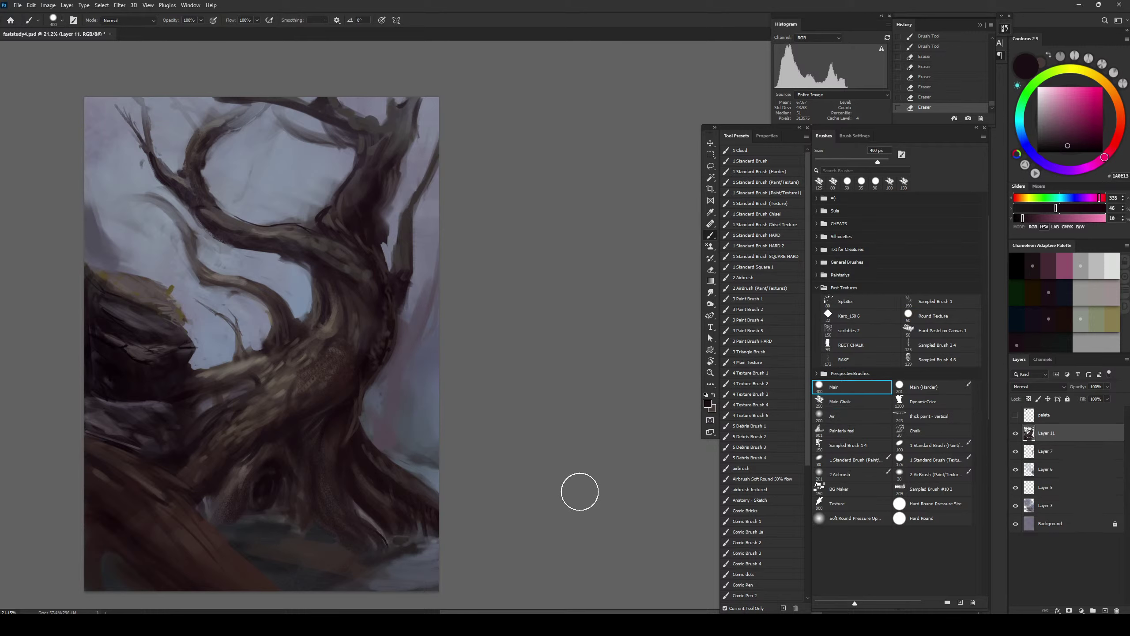
{"action": "key", "text": "bracketleft"}
{"action": "key", "text": "bracketleft"}
{"action": "key", "text": "bracketleft"}
{"action": "key", "text": "bracketleft"}
{"action": "key", "text": "bracketleft"}
{"action": "key", "text": "bracketleft"}
{"action": "key", "text": "bracketleft"}
{"action": "key", "text": "bracketleft"}
{"action": "key", "text": "bracketleft"}
{"action": "key", "text": "bracketleft"}
{"action": "key", "text": "bracketleft"}
{"action": "key", "text": "bracketleft"}
{"action": "key", "text": "bracketleft"}
{"action": "key", "text": "bracketleft"}
{"action": "key", "text": "bracketleft"}
{"action": "key", "text": "bracketleft"}
{"action": "mouse_move", "coordinate": [413, 474]}
{"action": "left_mouse_down"}
{"action": "mouse_move", "coordinate": [430, 483]}
{"action": "mouse_move", "coordinate": [434, 462]}
{"action": "mouse_move", "coordinate": [426, 466]}
{"action": "left_mouse_up"}
{"action": "key", "text": "bracketleft"}
{"action": "key", "text": "bracketleft"}
{"action": "key", "text": "bracketleft"}
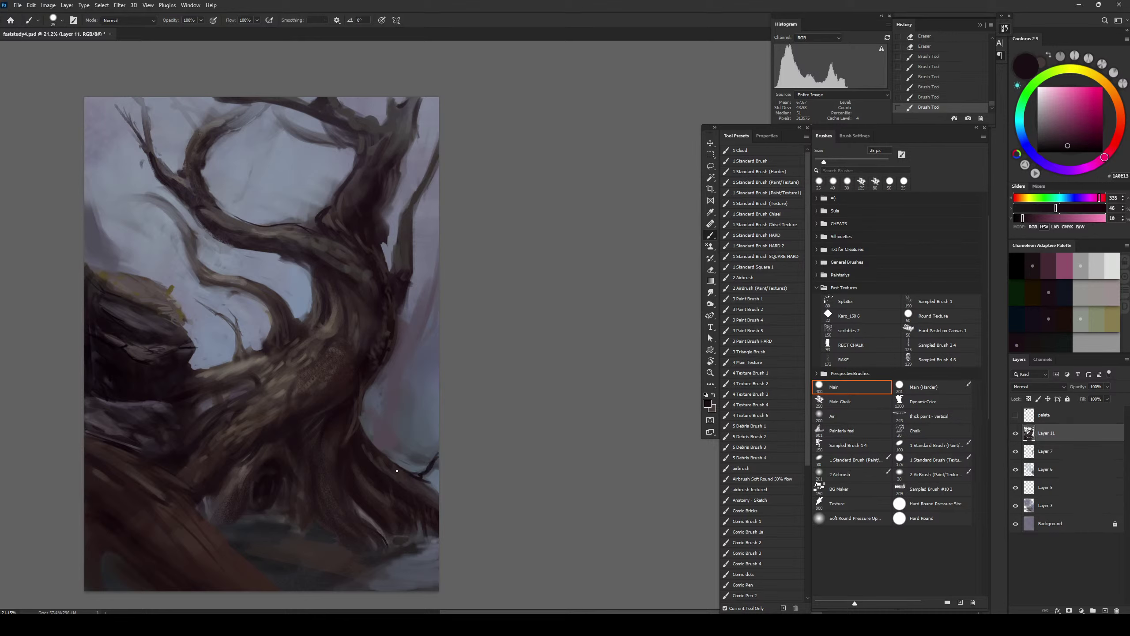
Sample a greyish brown from the trunk and paint a highlight along the outer root's upper edge at 40 px
{"action": "left_click", "coordinate": [370, 273], "text": "alt"}
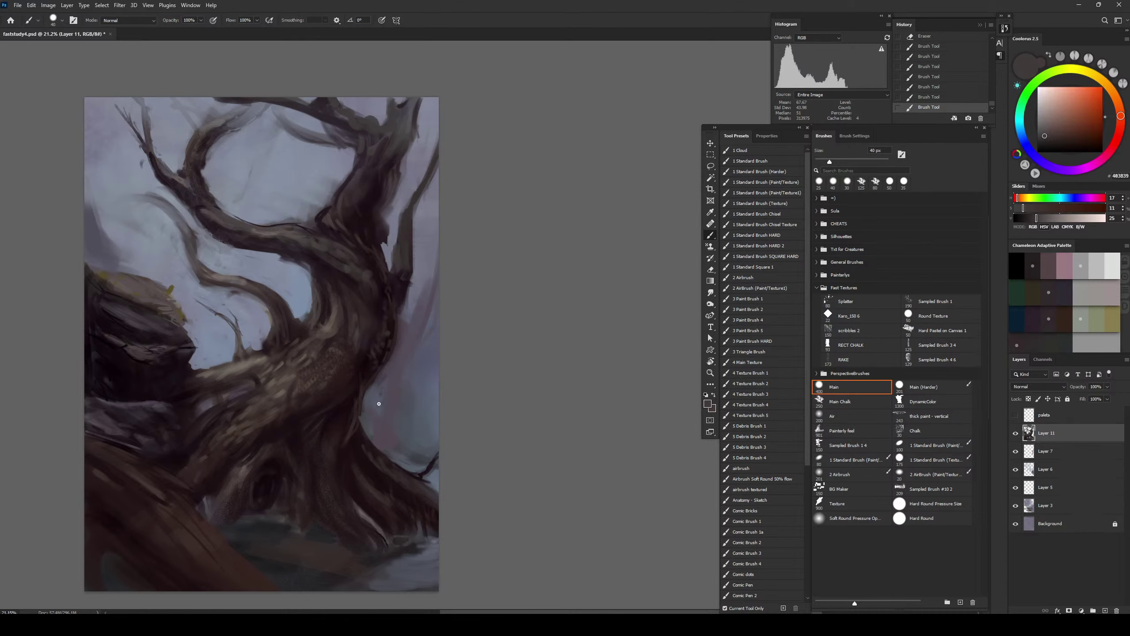
{"action": "left_click_drag", "start_coordinate": [402, 467], "coordinate": [392, 462]}
{"action": "left_click", "coordinate": [401, 469], "text": "alt"}
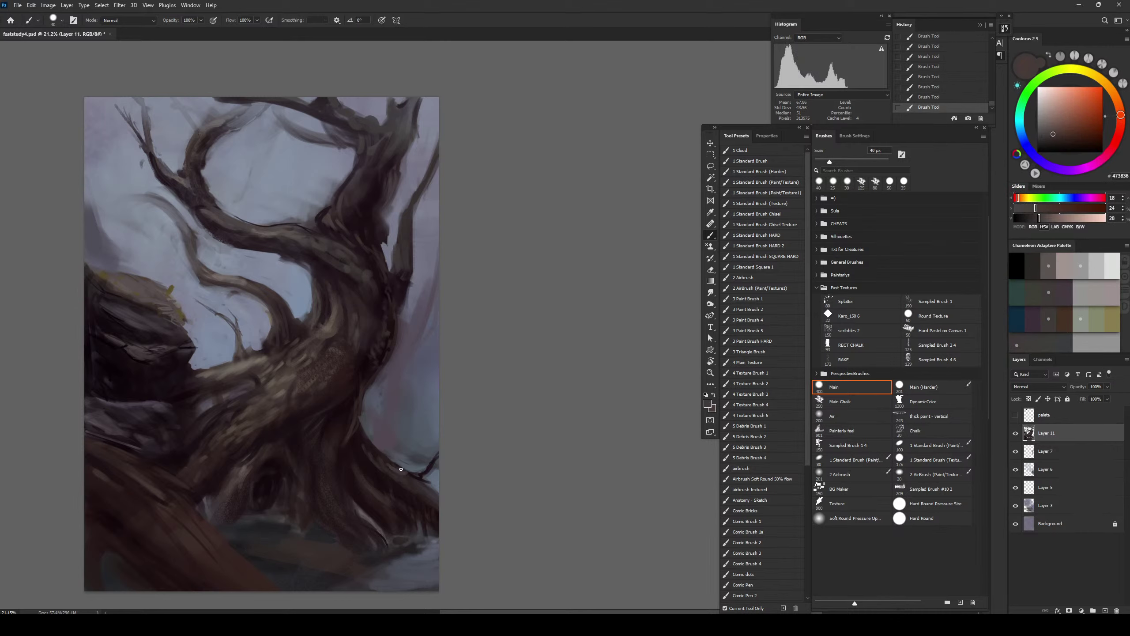
Sample the dark shadow tone within the outer root and paint over its body with a brush enlarged to 90 px
{"action": "left_click", "coordinate": [384, 480], "text": "alt"}
{"action": "key", "text": "bracketright"}
{"action": "key", "text": "bracketright"}
{"action": "key", "text": "bracketright"}
{"action": "key", "text": "bracketright"}
{"action": "key", "text": "bracketright"}
{"action": "key", "text": "bracketright"}
{"action": "key", "text": "bracketright"}
{"action": "key", "text": "bracketright"}
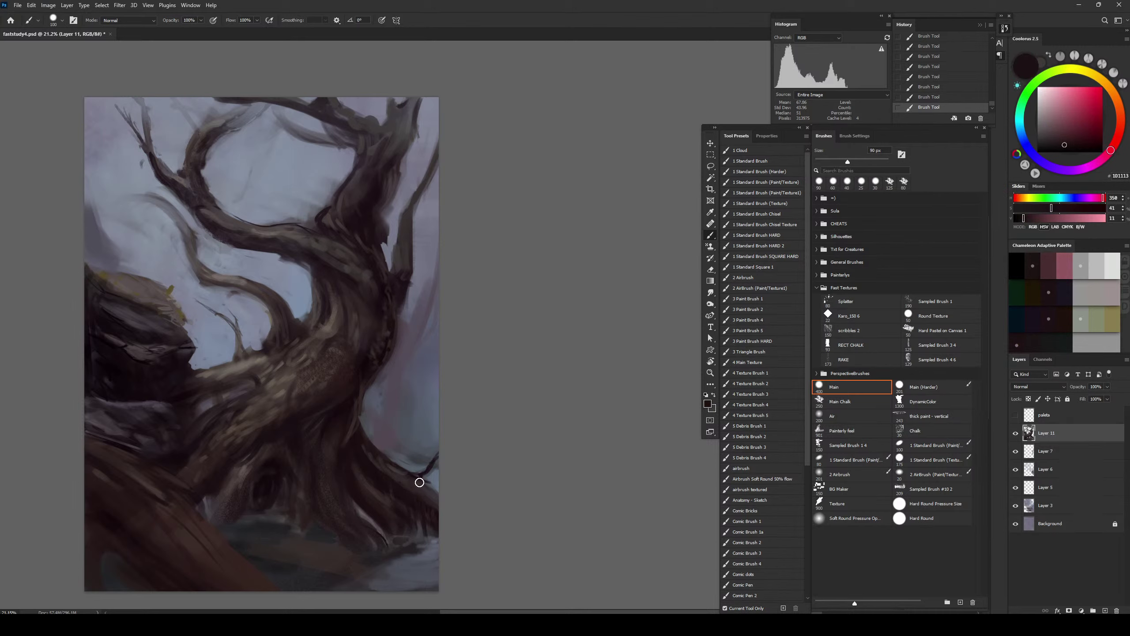
Resample the greyish brown highlight, undo the last stroke and repaint the highlight along the outer root's slope
{"action": "left_click", "coordinate": [400, 470], "text": "alt"}
{"action": "key", "text": "bracketleft"}
{"action": "key", "text": "bracketleft"}
{"action": "key", "text": "bracketleft"}
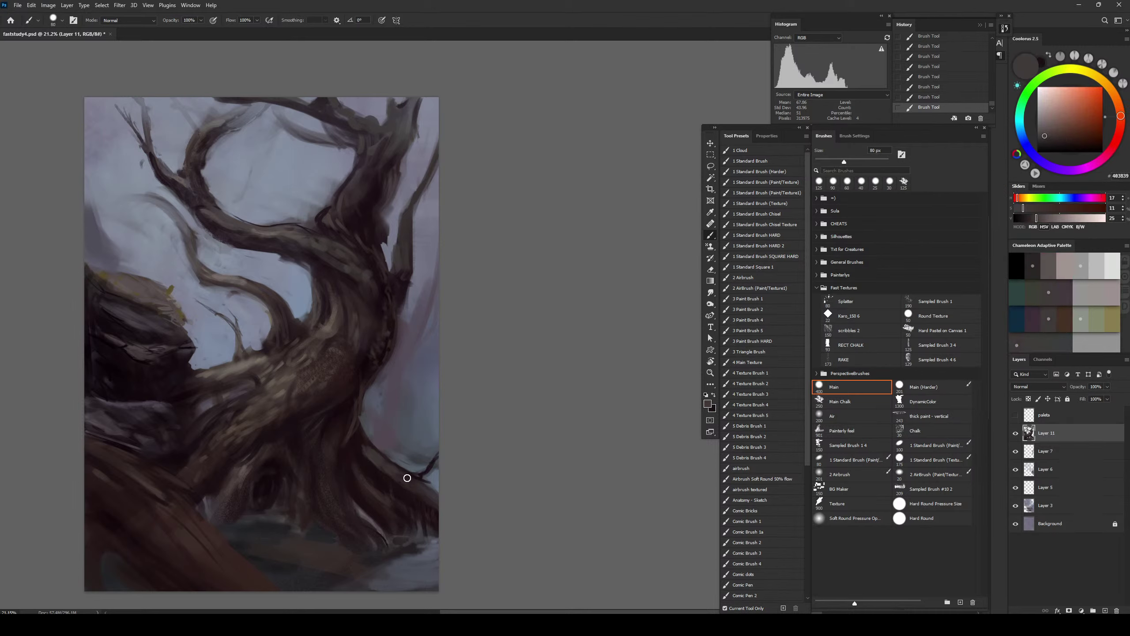
{"action": "key", "text": "ctrl+z"}
{"action": "left_click_drag", "start_coordinate": [377, 457], "coordinate": [392, 471]}
Refine the outer root's form by alternating sampled dark and greyish brown tones with a 30 to 50 px brush
{"action": "left_click", "coordinate": [427, 469], "text": "alt"}
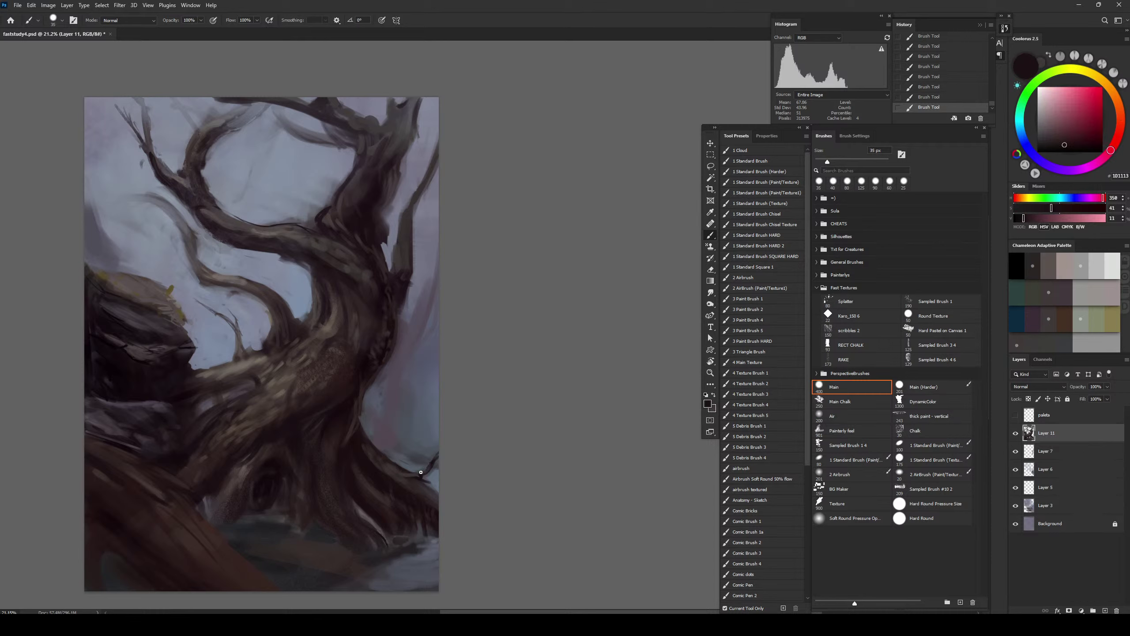
{"action": "key", "text": "bracketleft"}
{"action": "left_click", "coordinate": [393, 477], "text": "alt"}
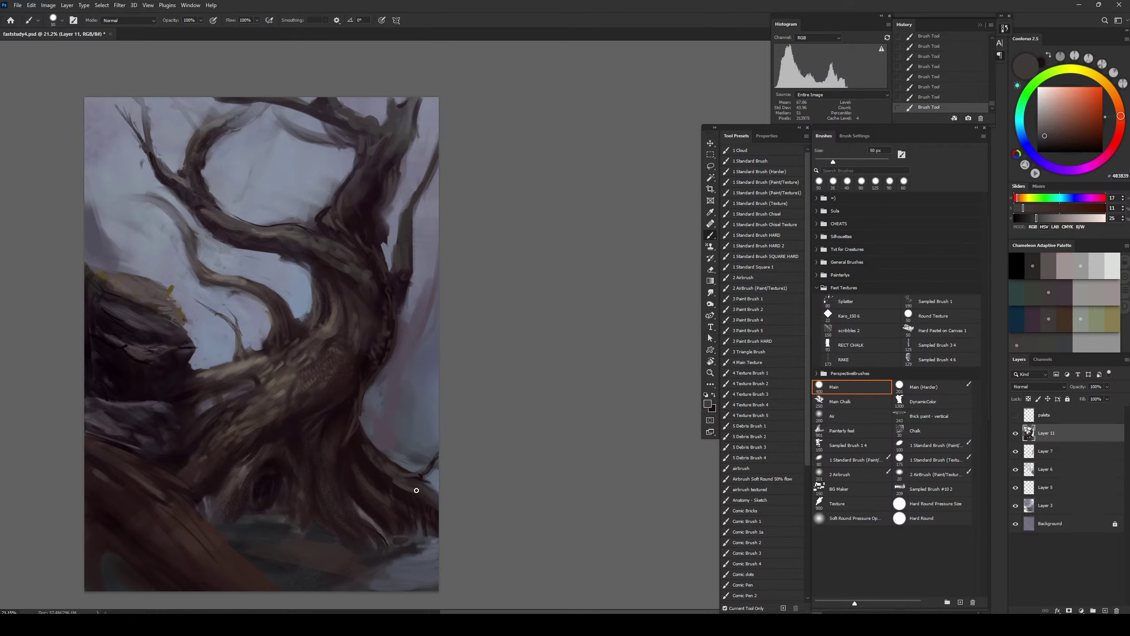
{"action": "left_click", "coordinate": [413, 480], "text": "alt"}
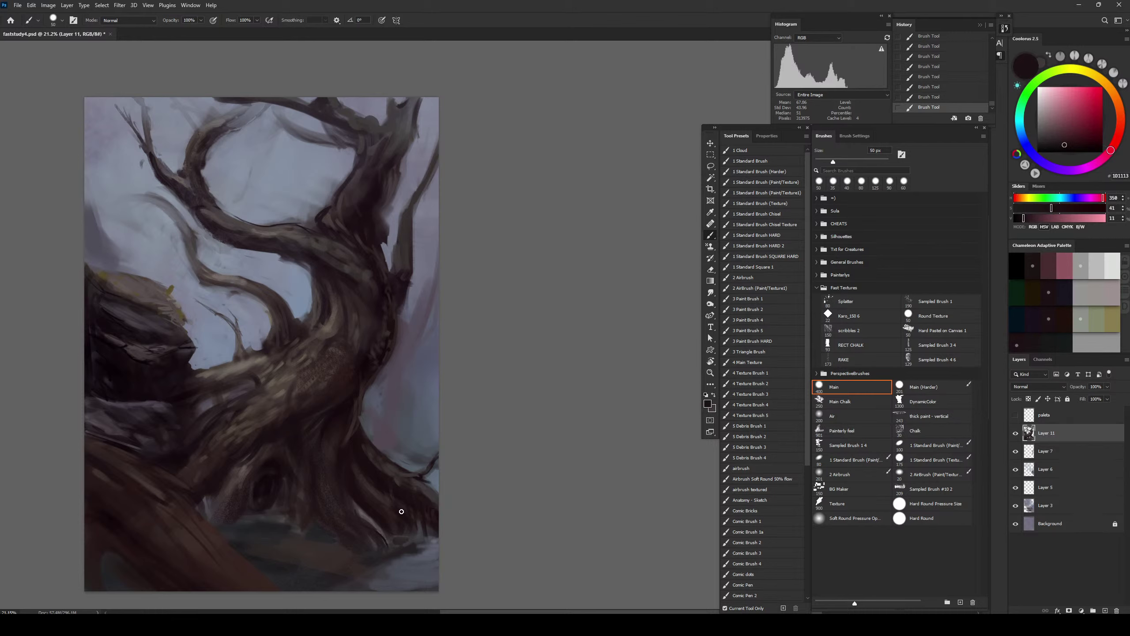
{"action": "left_click", "coordinate": [375, 458], "text": "alt"}
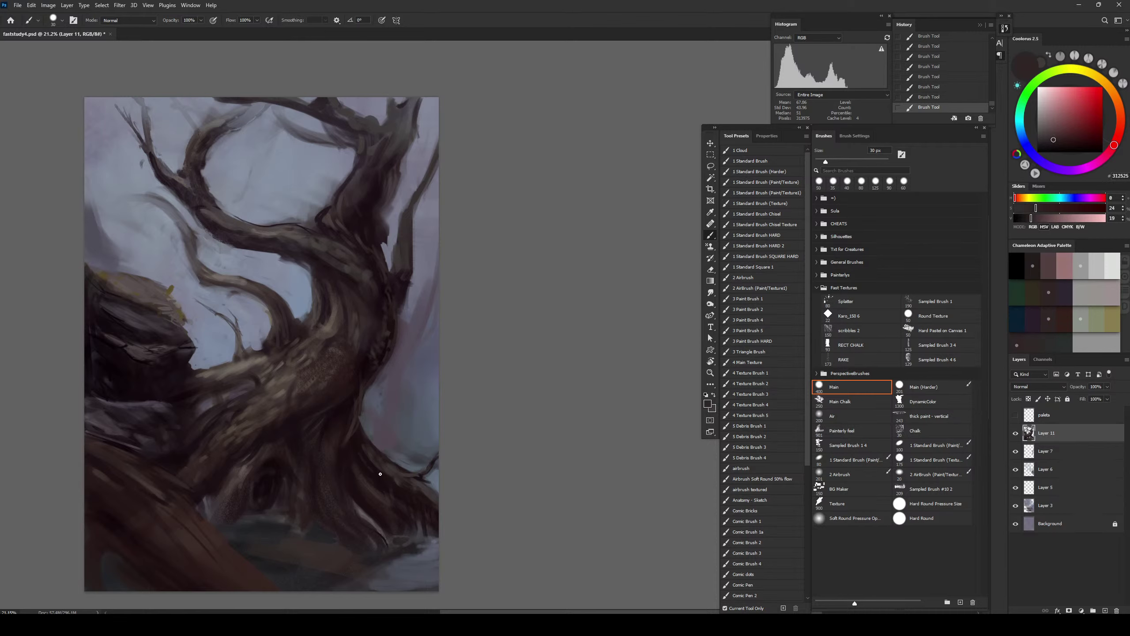
{"action": "left_click_drag", "start_coordinate": [379, 471], "coordinate": [364, 456]}
Flip the canvas horizontally and save the painting
{"action": "key", "text": "ctrl+shift+h"}
{"action": "key", "text": "ctrl+s"}
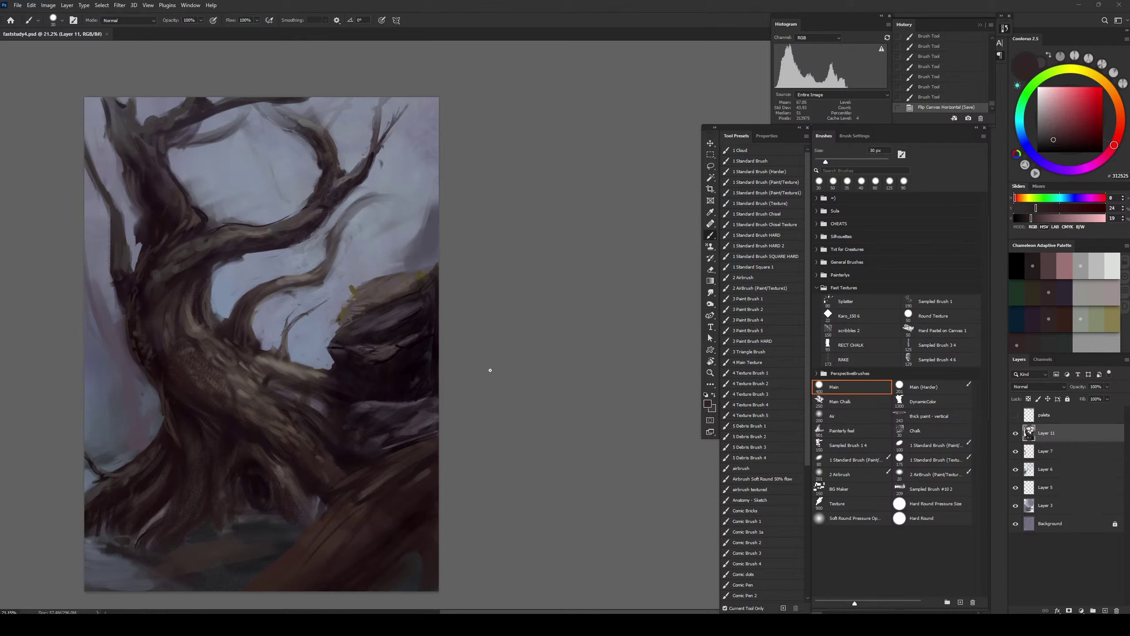
Add a new layer directly above Layer 7 and switch to the grayscale proof view
{"action": "left_click", "coordinate": [1054, 452]}
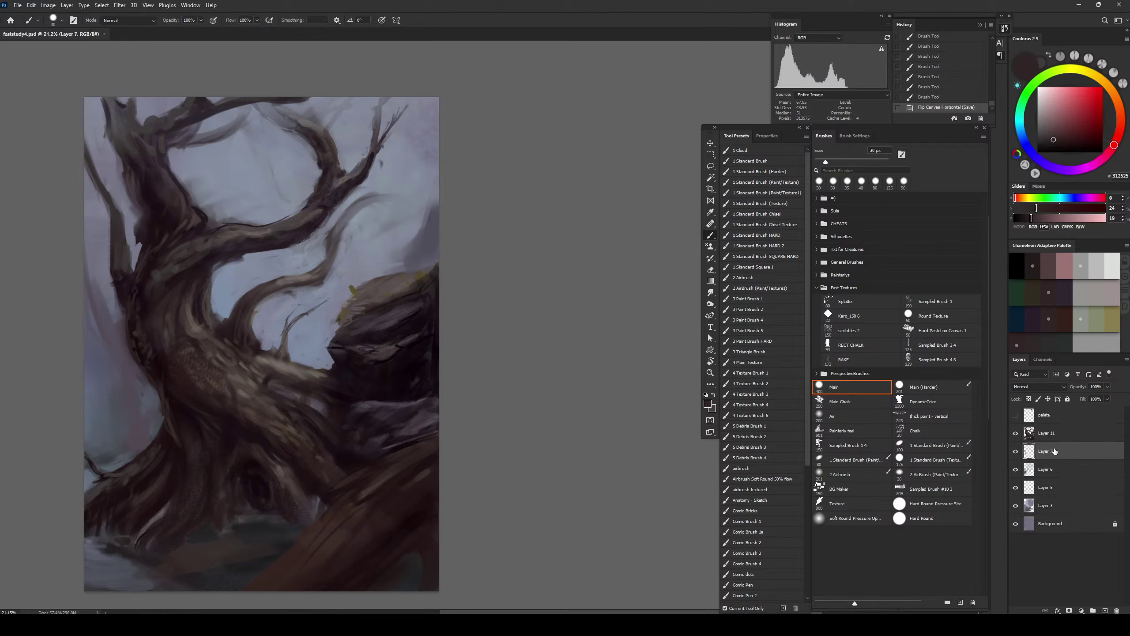
{"action": "key", "text": "ctrl+j"}
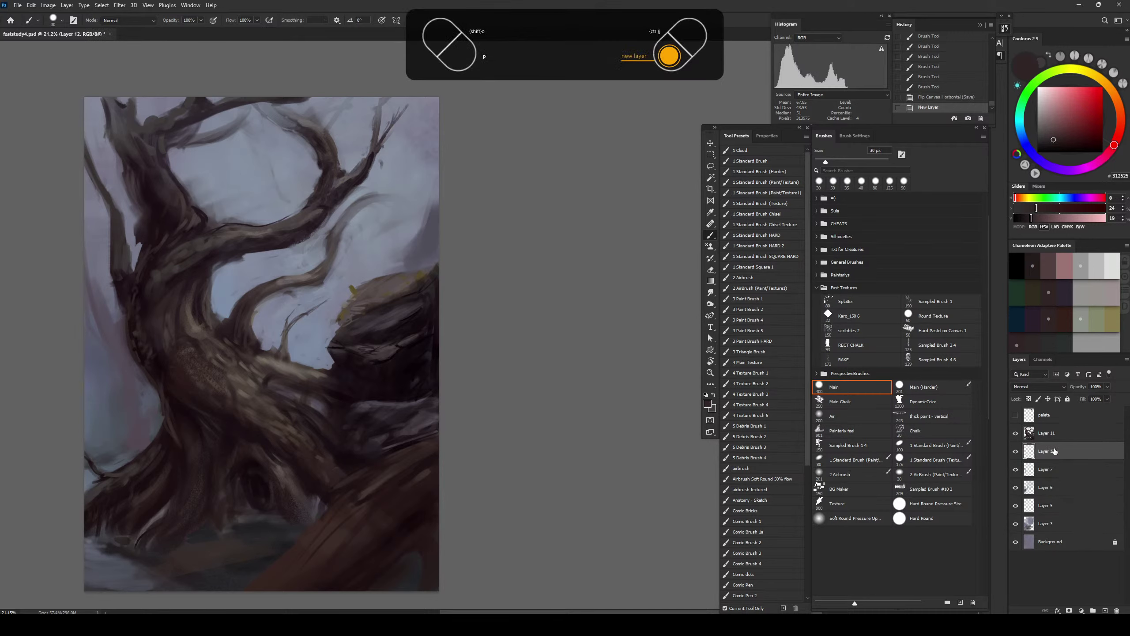
{"action": "key", "text": "ctrl+y"}
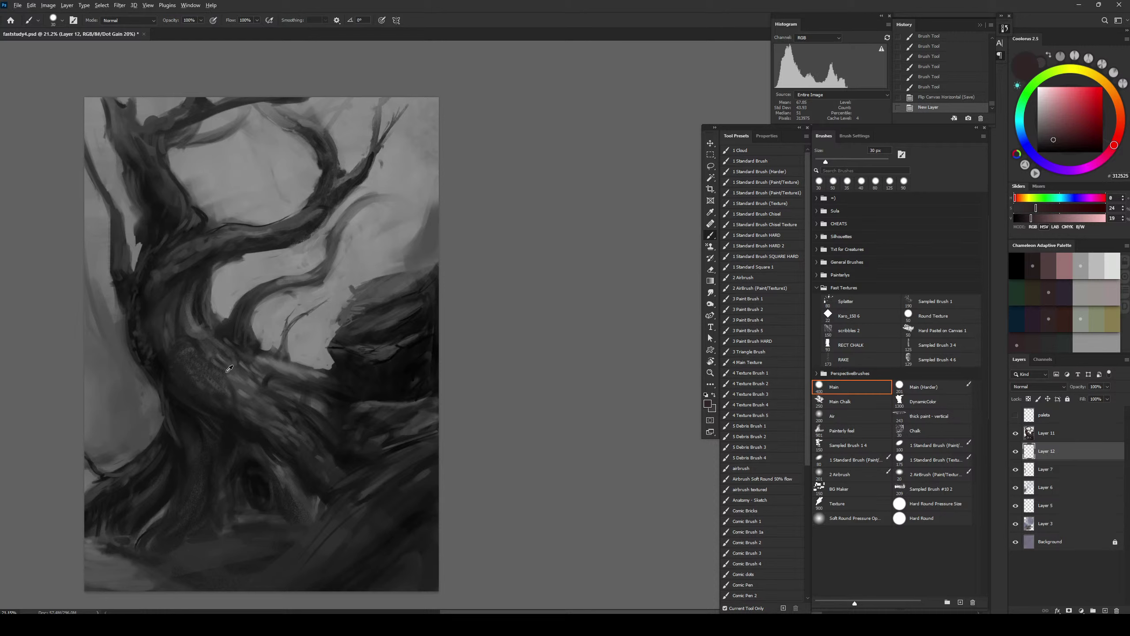
Sample a dark tone from the trunk, lower its saturation and shift its hue to 341
{"action": "left_click", "coordinate": [161, 299], "text": "alt"}
{"action": "left_click_drag", "start_coordinate": [1038, 208], "coordinate": [1033, 208]}
{"action": "left_click_drag", "start_coordinate": [1112, 148], "coordinate": [1108, 154]}
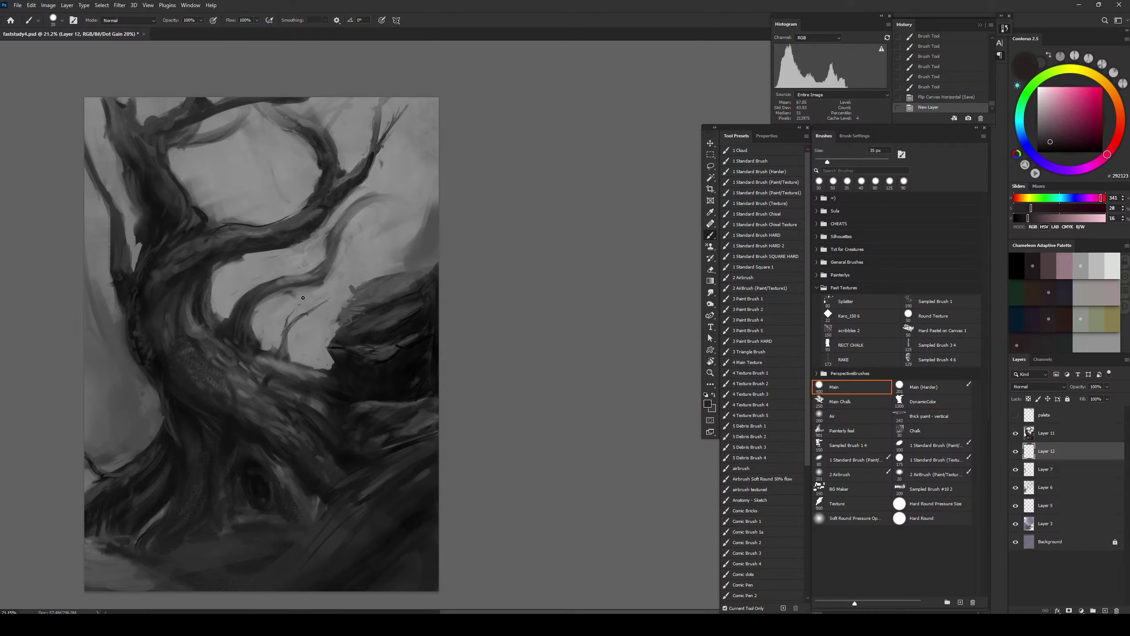
Paint a straight diagonal background trunk through the sky gap with a 200 px brush and return to the colour view
{"action": "key", "text": "bracketright"}
{"action": "key", "text": "bracketright"}
{"action": "key", "text": "bracketright"}
{"action": "key", "text": "bracketright"}
{"action": "key", "text": "bracketright"}
{"action": "key", "text": "bracketright"}
{"action": "key", "text": "bracketright"}
{"action": "key", "text": "bracketright"}
{"action": "key", "text": "bracketright"}
{"action": "key", "text": "bracketright"}
{"action": "key", "text": "bracketright"}
{"action": "key", "text": "bracketright"}
{"action": "left_click_drag", "start_coordinate": [244, 260], "coordinate": [307, 407]}
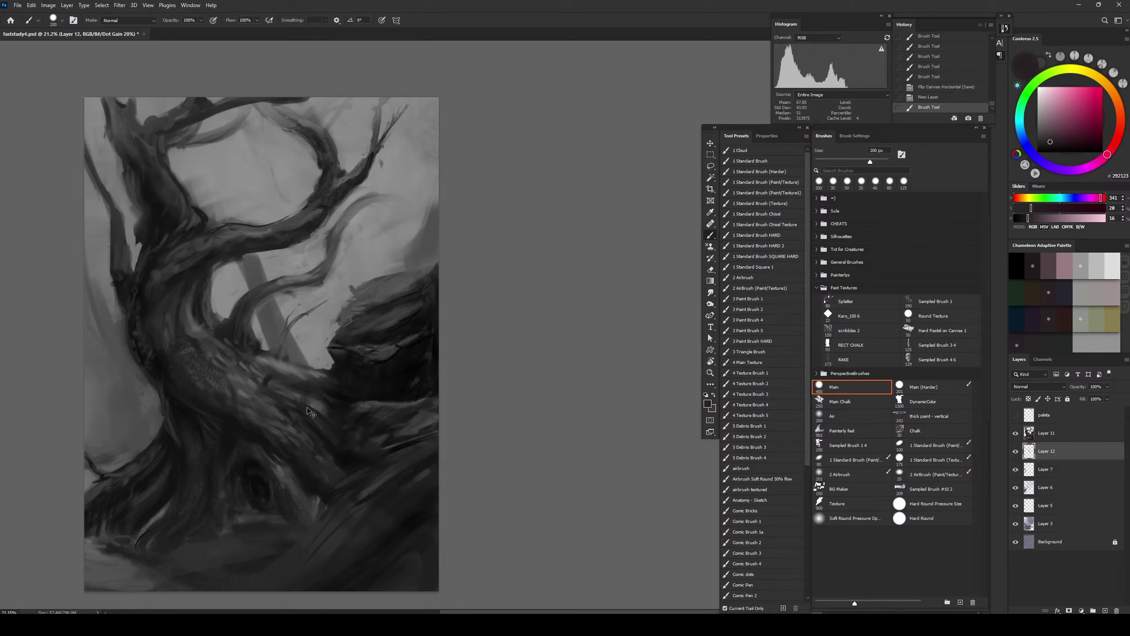
{"action": "key", "text": "ctrl+y"}
Enlarge the Main brush to 300 px and widen the background trunk near the main trunk's bend
{"action": "key", "text": "bracketright"}
{"action": "key", "text": "bracketright"}
{"action": "key", "text": "bracketright"}
{"action": "key", "text": "bracketright"}
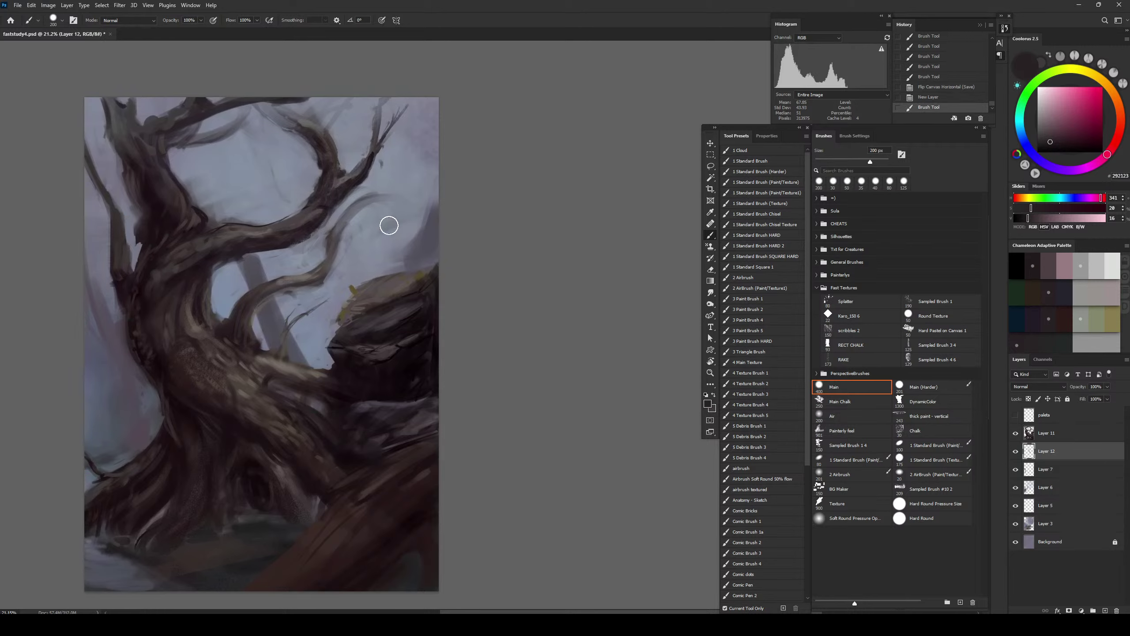
{"action": "mouse_move", "coordinate": [223, 236]}
{"action": "left_mouse_down"}
{"action": "mouse_move", "coordinate": [315, 375]}
{"action": "mouse_move", "coordinate": [228, 236]}
{"action": "left_mouse_up"}
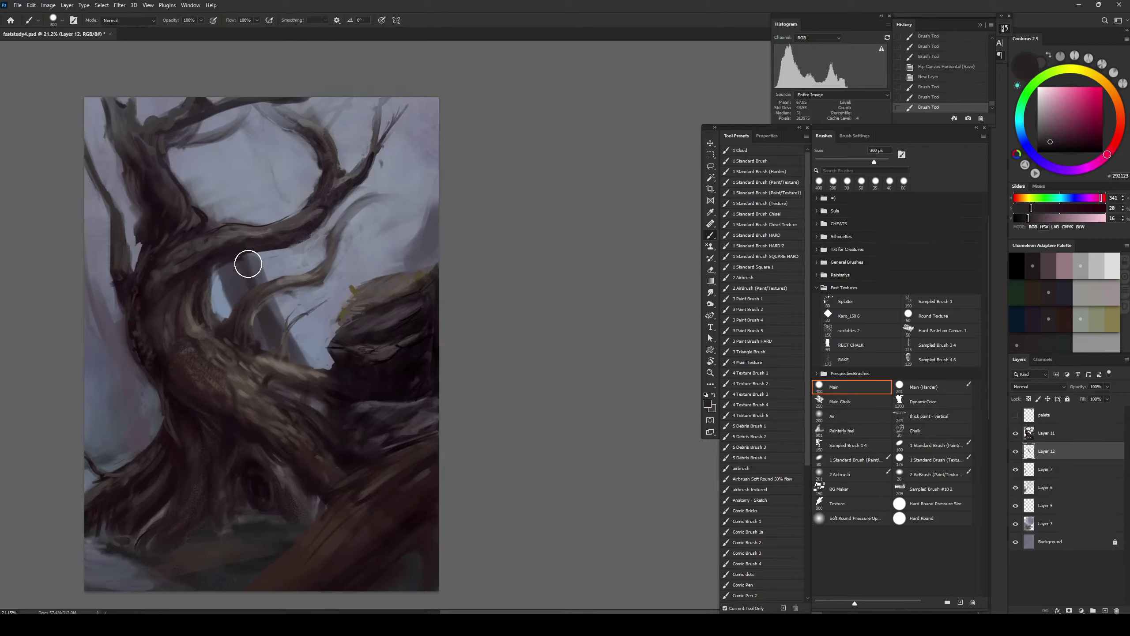
Undo the last two background trunk strokes, sample the trunk's grey-blue and repaint the diagonal trunk with a 250 px brush
{"action": "key", "text": "ctrl+z"}
{"action": "key", "text": "ctrl+z"}
{"action": "key", "text": "bracketleft"}
{"action": "left_click", "coordinate": [270, 328], "text": "alt"}
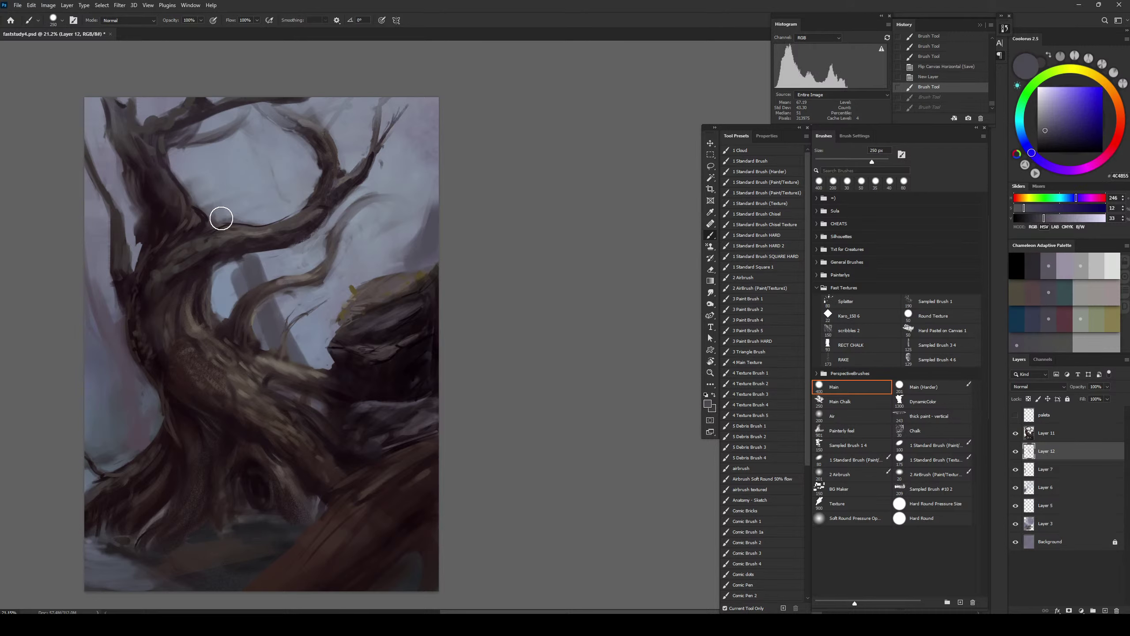
{"action": "left_click_drag", "start_coordinate": [224, 189], "coordinate": [284, 356]}
Extend the background trunk upward through the sky gap above the main trunk's bend, using a 100 px brush and finer sizes
{"action": "key", "text": "bracketleft"}
{"action": "key", "text": "bracketleft"}
{"action": "key", "text": "bracketleft"}
{"action": "key", "text": "bracketleft"}
{"action": "key", "text": "bracketleft"}
{"action": "key", "text": "bracketleft"}
{"action": "key", "text": "bracketleft"}
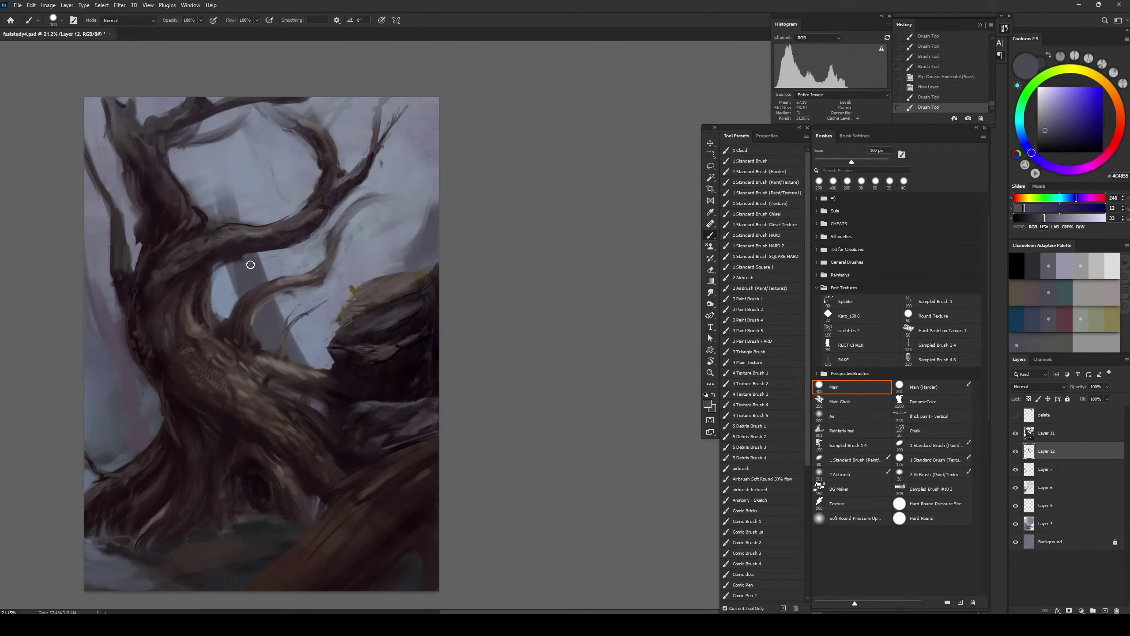
{"action": "left_click_drag", "start_coordinate": [209, 147], "coordinate": [229, 243]}
{"action": "key", "text": "bracketleft"}
{"action": "key", "text": "bracketleft"}
{"action": "key", "text": "bracketleft"}
{"action": "key", "text": "bracketleft"}
{"action": "left_click_drag", "start_coordinate": [222, 186], "coordinate": [230, 217]}
{"action": "key", "text": "bracketleft"}
{"action": "key", "text": "bracketleft"}
{"action": "key", "text": "bracketleft"}
{"action": "mouse_move", "coordinate": [202, 154]}
{"action": "left_mouse_down"}
{"action": "mouse_move", "coordinate": [217, 180]}
{"action": "mouse_move", "coordinate": [209, 169]}
{"action": "left_mouse_up"}
Thicken the upper part of the background trunk inside the looping branch with a 90 px brush
{"action": "key", "text": "bracketright"}
{"action": "key", "text": "bracketright"}
{"action": "key", "text": "bracketright"}
{"action": "key", "text": "bracketright"}
{"action": "key", "text": "bracketright"}
{"action": "key", "text": "bracketright"}
{"action": "key", "text": "bracketright"}
{"action": "key", "text": "bracketright"}
{"action": "mouse_move", "coordinate": [191, 150]}
{"action": "left_mouse_down"}
{"action": "mouse_move", "coordinate": [222, 182]}
{"action": "mouse_move", "coordinate": [222, 208]}
{"action": "left_mouse_up"}
{"action": "key", "text": "bracketleft"}
{"action": "key", "text": "bracketleft"}
{"action": "key", "text": "bracketleft"}
{"action": "key", "text": "bracketright"}
{"action": "key", "text": "bracketright"}
{"action": "key", "text": "bracketright"}
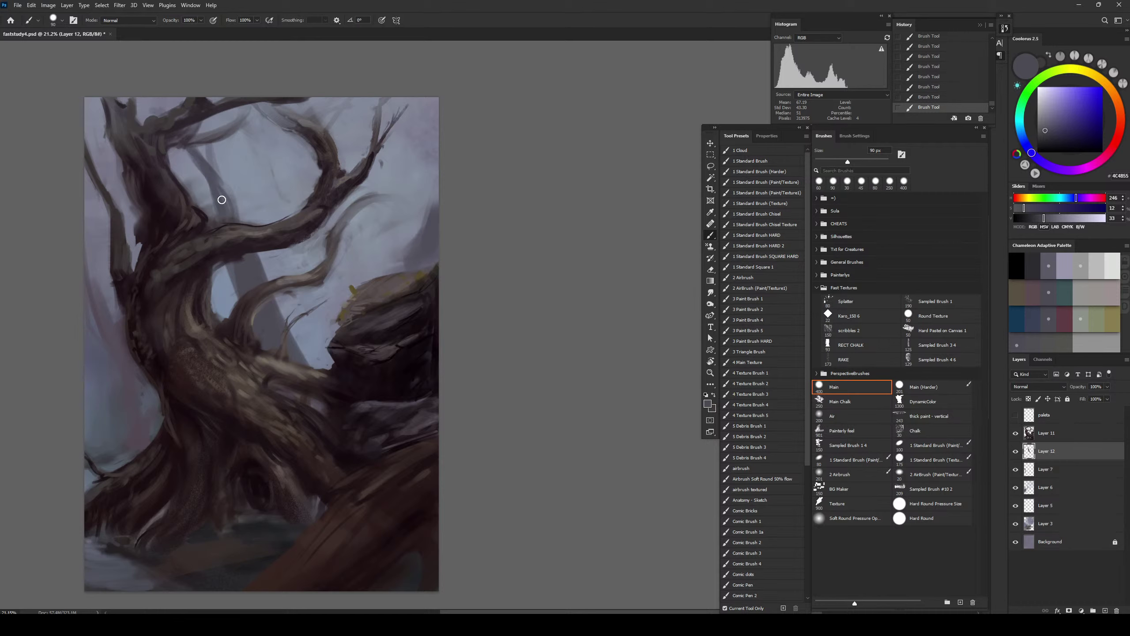
Paint forking background branches from the upper trunk toward the canvas's top edge with a brush of about 60 px and smaller
{"action": "key", "text": "bracketleft"}
{"action": "key", "text": "bracketleft"}
{"action": "mouse_move", "coordinate": [152, 96]}
{"action": "left_mouse_down"}
{"action": "mouse_move", "coordinate": [195, 176]}
{"action": "mouse_move", "coordinate": [216, 180]}
{"action": "left_mouse_up"}
{"action": "key", "text": "bracketleft"}
{"action": "key", "text": "bracketright"}
{"action": "key", "text": "bracketright"}
{"action": "key", "text": "bracketright"}
{"action": "left_click_drag", "start_coordinate": [210, 117], "coordinate": [215, 173]}
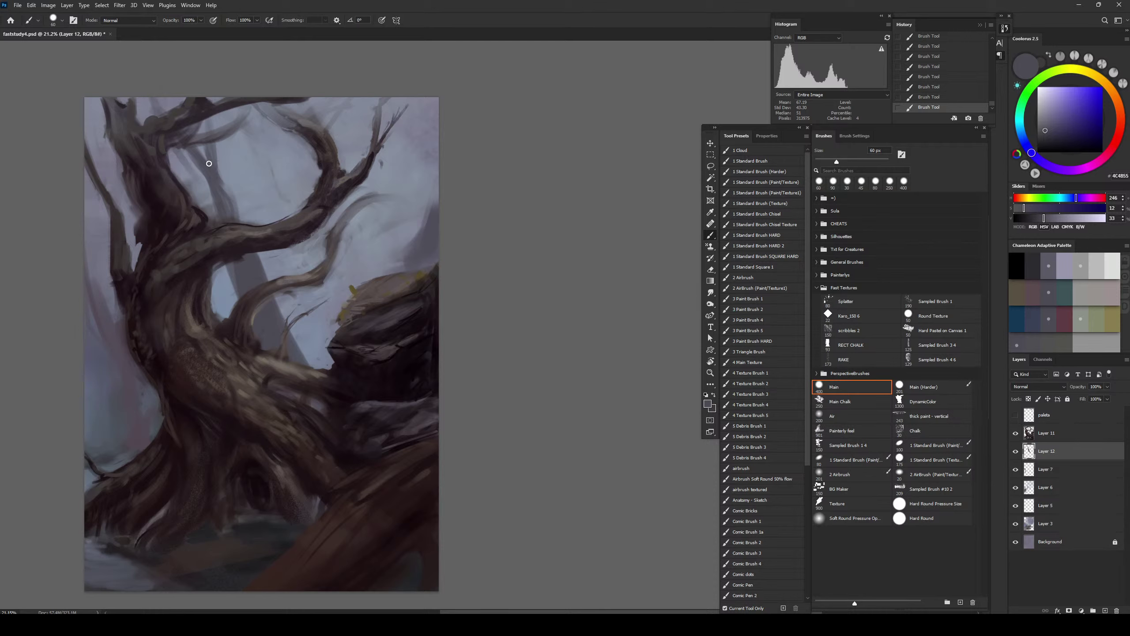
{"action": "key", "text": "bracketleft"}
{"action": "key", "text": "bracketleft"}
{"action": "left_click_drag", "start_coordinate": [209, 124], "coordinate": [215, 140]}
Paint a thin, distant tree through the sky gap and add fine twigs above the looping branch with a 25 px brush
{"action": "key", "text": "bracketright"}
{"action": "mouse_move", "coordinate": [256, 256]}
{"action": "left_mouse_down"}
{"action": "mouse_move", "coordinate": [268, 288]}
{"action": "mouse_move", "coordinate": [244, 306]}
{"action": "mouse_move", "coordinate": [234, 299]}
{"action": "mouse_move", "coordinate": [273, 369]}
{"action": "mouse_move", "coordinate": [283, 252]}
{"action": "mouse_move", "coordinate": [285, 275]}
{"action": "left_mouse_up"}
{"action": "key", "text": "bracketright"}
{"action": "mouse_move", "coordinate": [274, 212]}
{"action": "left_mouse_down"}
{"action": "mouse_move", "coordinate": [277, 239]}
{"action": "mouse_move", "coordinate": [271, 221]}
{"action": "left_mouse_up"}
{"action": "key", "text": "bracketleft"}
{"action": "key", "text": "bracketleft"}
{"action": "key", "text": "bracketleft"}
{"action": "key", "text": "bracketleft"}
{"action": "key", "text": "bracketleft"}
{"action": "key", "text": "bracketleft"}
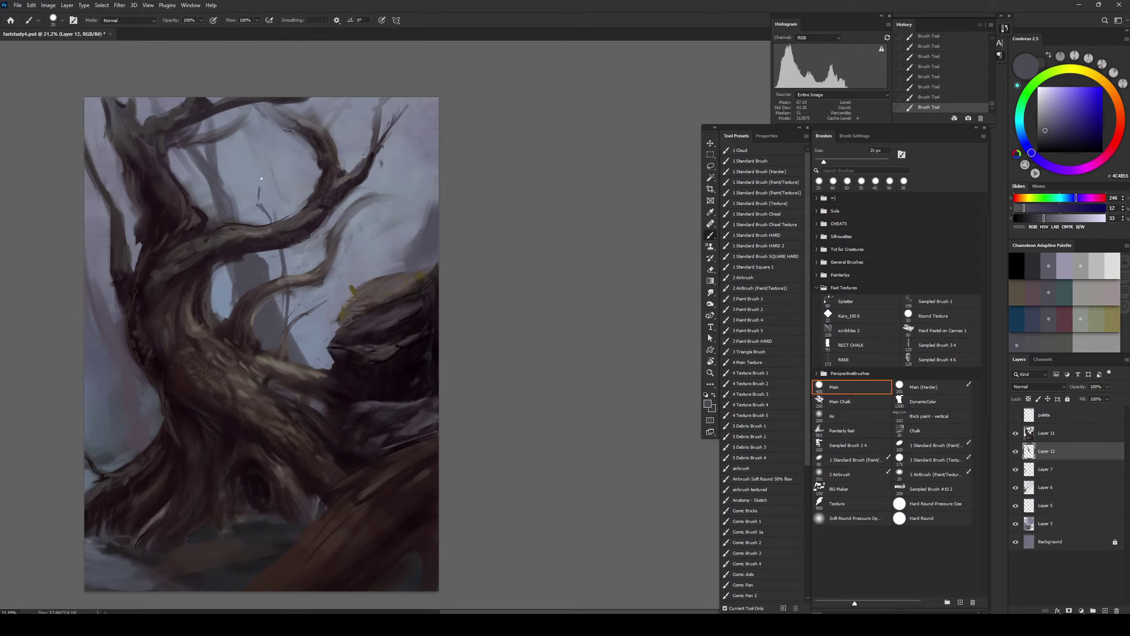
{"action": "mouse_move", "coordinate": [262, 178]}
{"action": "left_mouse_down"}
{"action": "mouse_move", "coordinate": [258, 203]}
{"action": "mouse_move", "coordinate": [271, 223]}
{"action": "left_mouse_up"}
Add fine, distant twigs in the sky gap beside the mossy rock with progressively smaller brush sizes
{"action": "left_click_drag", "start_coordinate": [301, 354], "coordinate": [313, 310]}
{"action": "key", "text": "bracketleft"}
{"action": "key", "text": "bracketleft"}
{"action": "key", "text": "bracketleft"}
{"action": "key", "text": "bracketleft"}
{"action": "left_click_drag", "start_coordinate": [313, 352], "coordinate": [306, 338]}
{"action": "key", "text": "bracketleft"}
{"action": "key", "text": "bracketleft"}
{"action": "key", "text": "bracketleft"}
{"action": "left_click", "coordinate": [322, 294]}
{"action": "key", "text": "bracketright"}
{"action": "key", "text": "bracketright"}
{"action": "key", "text": "bracketright"}
{"action": "key", "text": "bracketleft"}
{"action": "key", "text": "bracketleft"}
{"action": "key", "text": "bracketleft"}
{"action": "key", "text": "bracketleft"}
{"action": "key", "text": "bracketleft"}
{"action": "key", "text": "bracketleft"}
{"action": "mouse_move", "coordinate": [244, 263]}
{"action": "left_mouse_down"}
{"action": "mouse_move", "coordinate": [249, 274]}
{"action": "mouse_move", "coordinate": [229, 282]}
{"action": "mouse_move", "coordinate": [232, 296]}
{"action": "left_mouse_up"}
{"action": "key", "text": "bracketright"}
{"action": "key", "text": "bracketright"}
{"action": "key", "text": "bracketright"}
{"action": "key", "text": "bracketleft"}
{"action": "key", "text": "ctrl+z"}
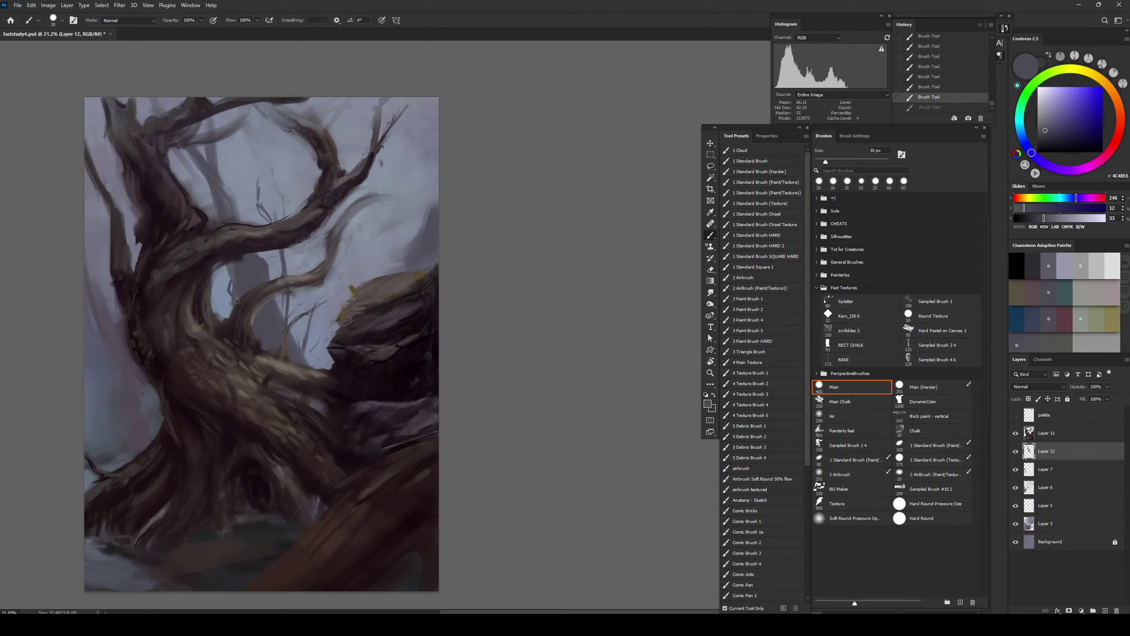
Erase stray paint near the main trunk's bend and reinforce the background trunk's upper edge with a 45 px brush
{"action": "key", "text": "e"}
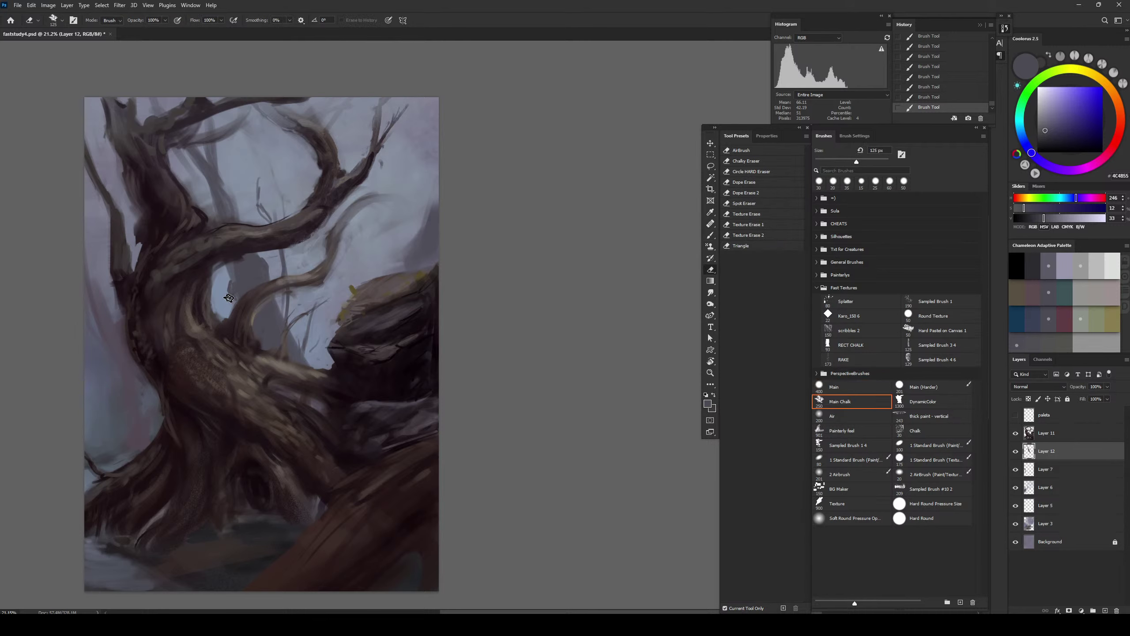
{"action": "left_click", "coordinate": [238, 224]}
{"action": "key", "text": "b"}
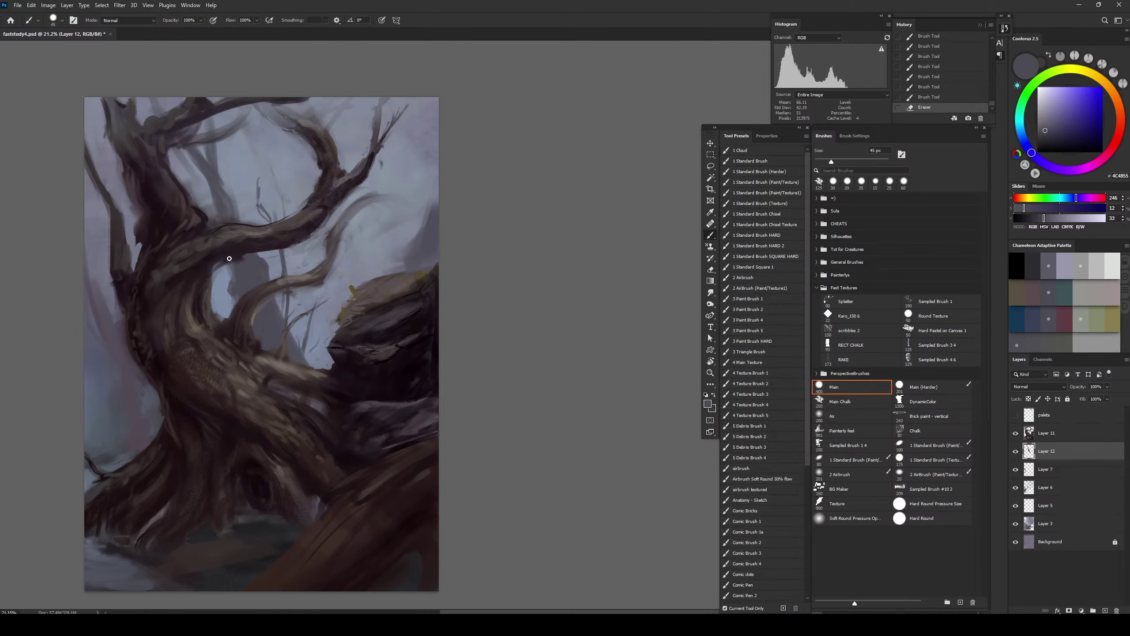
{"action": "left_click_drag", "start_coordinate": [210, 189], "coordinate": [233, 198]}
{"action": "left_click_drag", "start_coordinate": [223, 177], "coordinate": [228, 190]}
{"action": "mouse_move", "coordinate": [219, 171]}
{"action": "left_mouse_down"}
{"action": "mouse_move", "coordinate": [222, 184]}
{"action": "mouse_move", "coordinate": [216, 142]}
{"action": "mouse_move", "coordinate": [221, 165]}
{"action": "left_mouse_up"}
Paint a faint background trunk in the upper-left gap of the canvas, undoing the first stroke and repainting it longer
{"action": "key", "text": "["}
{"action": "left_click_drag", "start_coordinate": [82, 123], "coordinate": [106, 165]}
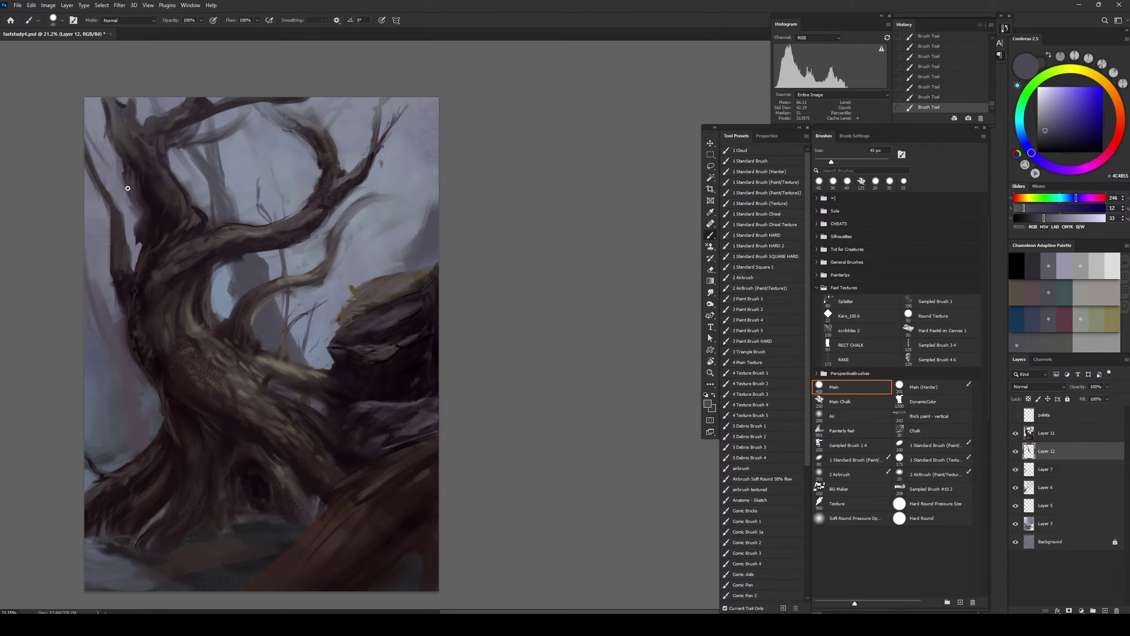
{"action": "key", "text": "ctrl+z"}
{"action": "left_click_drag", "start_coordinate": [88, 121], "coordinate": [138, 229]}
Darken the paint colour to a brightness of 25 and add a new layer directly below Layer 12
{"action": "key", "text": "bracketright"}
{"action": "key", "text": "bracketright"}
{"action": "key", "text": "bracketright"}
{"action": "left_click", "coordinate": [1011, 219]}
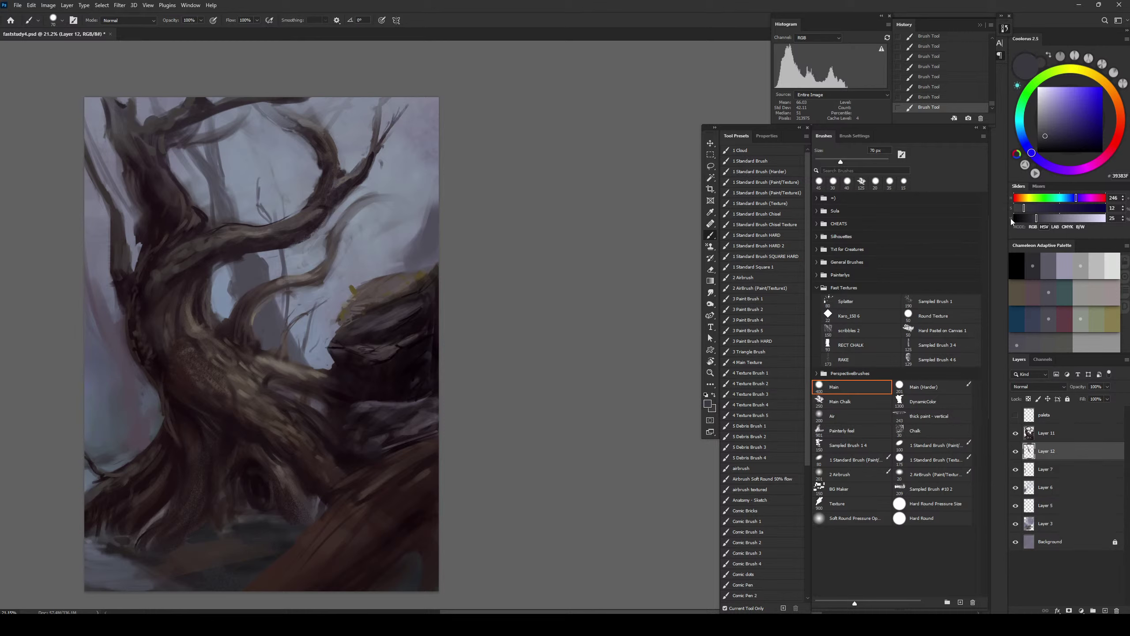
{"action": "left_click", "coordinate": [1104, 609]}
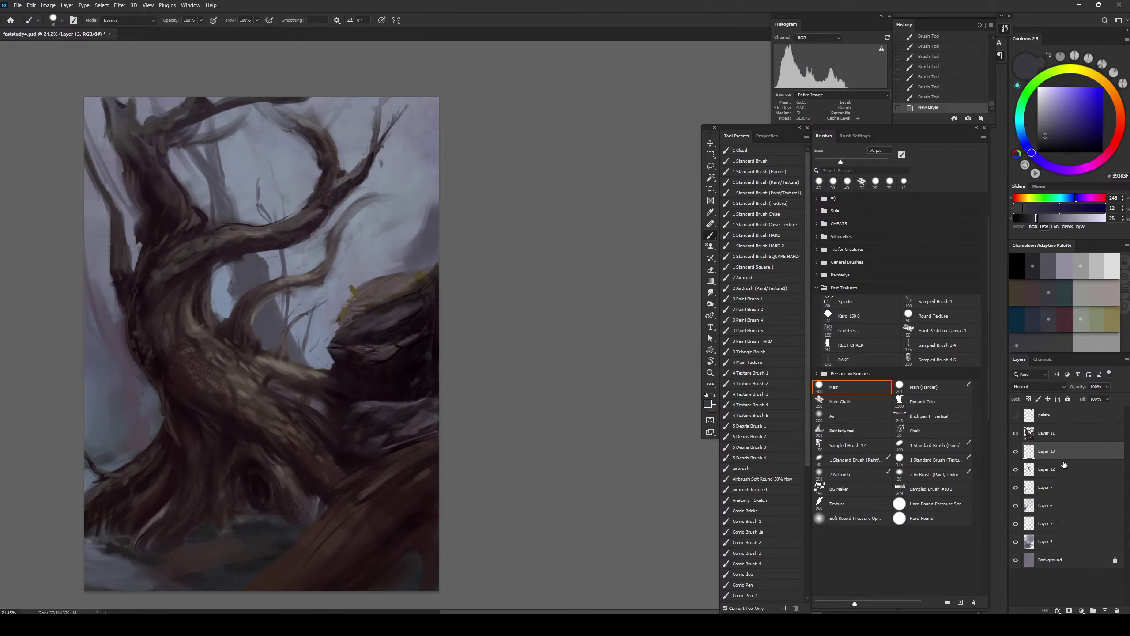
{"action": "left_click_drag", "start_coordinate": [1063, 452], "coordinate": [1008, 486]}
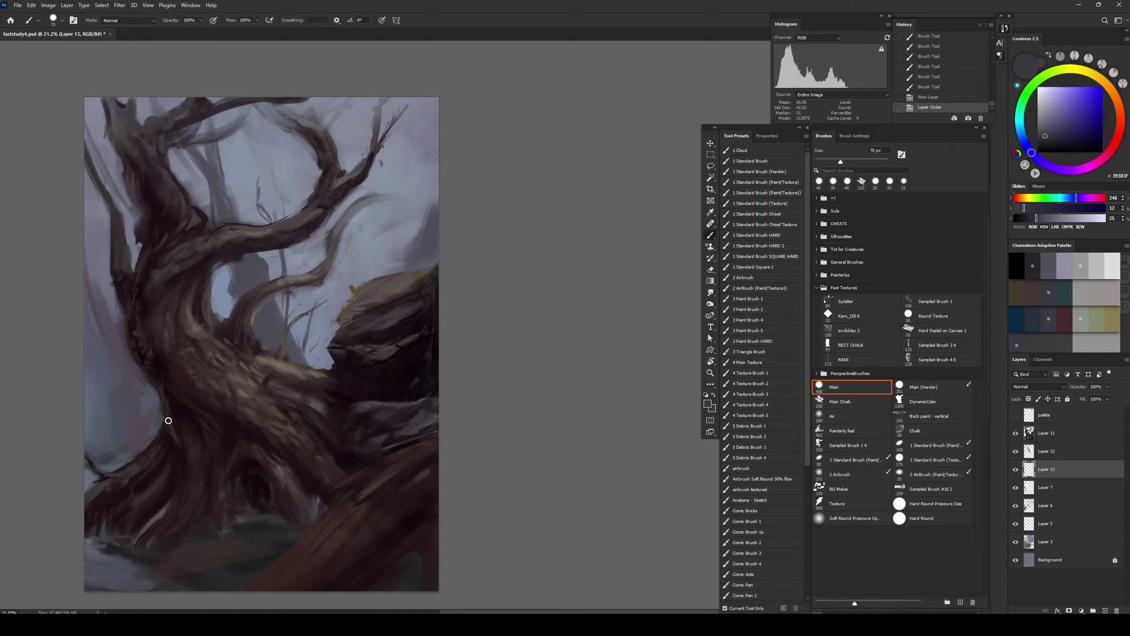
Paint darker background trunk shapes in the lower-left gap beside the main tree's base with an enlarged brush
{"action": "key", "text": "bracketright"}
{"action": "key", "text": "bracketright"}
{"action": "key", "text": "bracketright"}
{"action": "key", "text": "bracketright"}
{"action": "key", "text": "bracketright"}
{"action": "mouse_move", "coordinate": [157, 452]}
{"action": "left_mouse_down"}
{"action": "mouse_move", "coordinate": [138, 375]}
{"action": "mouse_move", "coordinate": [129, 391]}
{"action": "left_mouse_up"}
{"action": "left_click_drag", "start_coordinate": [125, 399], "coordinate": [140, 450]}
{"action": "mouse_move", "coordinate": [134, 379]}
{"action": "left_mouse_down"}
{"action": "mouse_move", "coordinate": [157, 449]}
{"action": "mouse_move", "coordinate": [143, 411]}
{"action": "left_mouse_up"}
Paint a slanting background trunk down the canvas's left edge, starting with a 45 px brush and widening it downward
{"action": "key", "text": "bracketleft"}
{"action": "key", "text": "bracketleft"}
{"action": "key", "text": "bracketleft"}
{"action": "key", "text": "bracketleft"}
{"action": "key", "text": "bracketleft"}
{"action": "key", "text": "bracketleft"}
{"action": "key", "text": "bracketleft"}
{"action": "key", "text": "bracketleft"}
{"action": "key", "text": "bracketleft"}
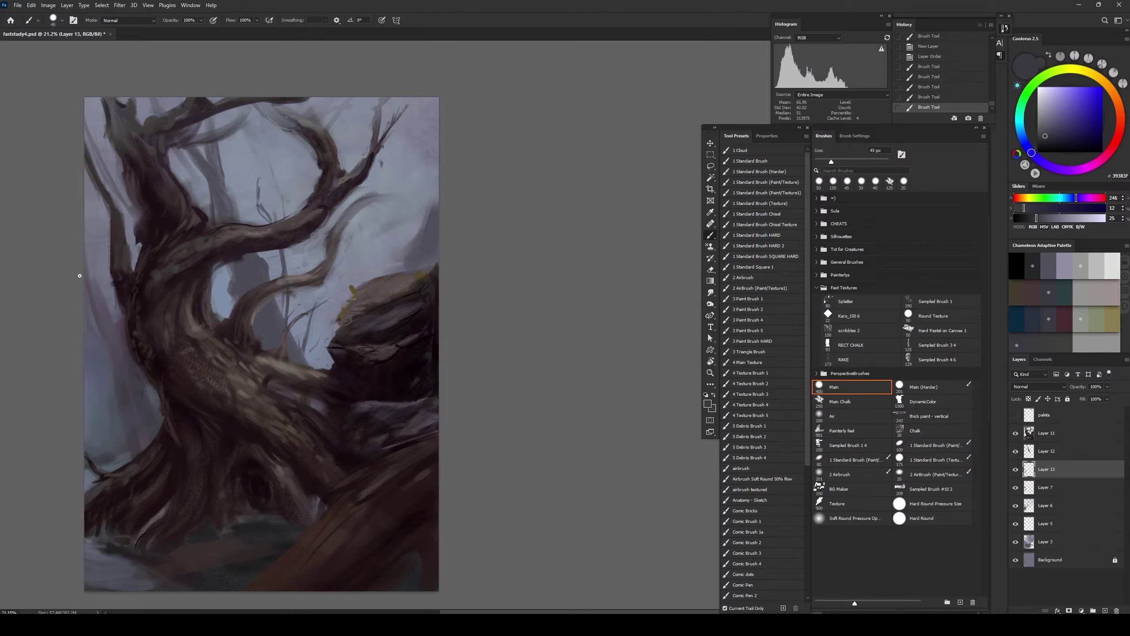
{"action": "left_click_drag", "start_coordinate": [86, 266], "coordinate": [102, 314]}
{"action": "key", "text": "bracketright"}
{"action": "key", "text": "bracketright"}
{"action": "left_click_drag", "start_coordinate": [92, 290], "coordinate": [102, 330]}
{"action": "mouse_move", "coordinate": [105, 341]}
{"action": "left_mouse_down"}
{"action": "mouse_move", "coordinate": [112, 386]}
{"action": "mouse_move", "coordinate": [116, 369]}
{"action": "left_mouse_up"}
Add a short side stroke beside the left-edge background trunk and trim it with the 125 px chalk eraser
{"action": "key", "text": "bracketright"}
{"action": "key", "text": "bracketright"}
{"action": "key", "text": "bracketleft"}
{"action": "key", "text": "bracketleft"}
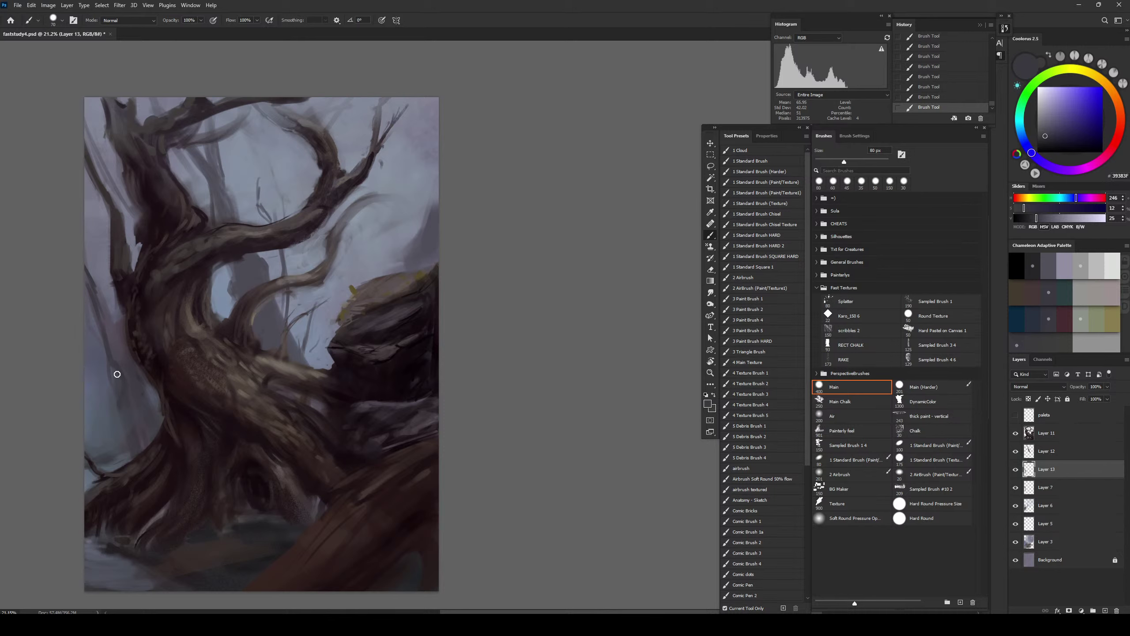
{"action": "left_click_drag", "start_coordinate": [92, 382], "coordinate": [108, 396]}
{"action": "key", "text": "e"}
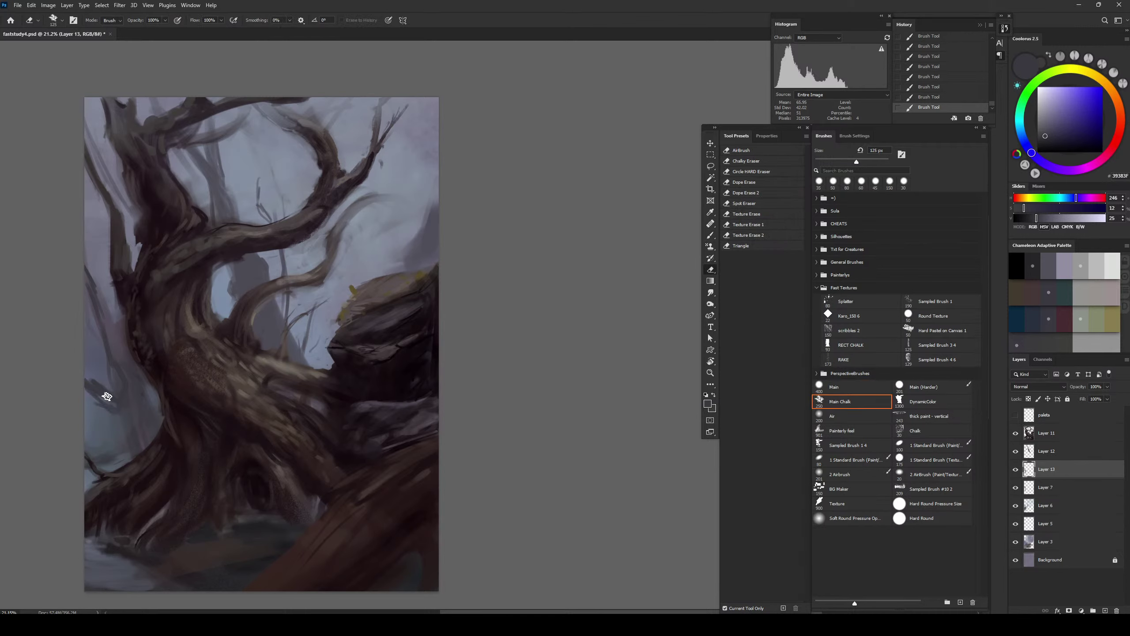
{"action": "left_click_drag", "start_coordinate": [106, 391], "coordinate": [89, 371]}
Paint thin crossing branches in the lower-left gap beside the main tree's base with a 35 px brush
{"action": "key", "text": "b"}
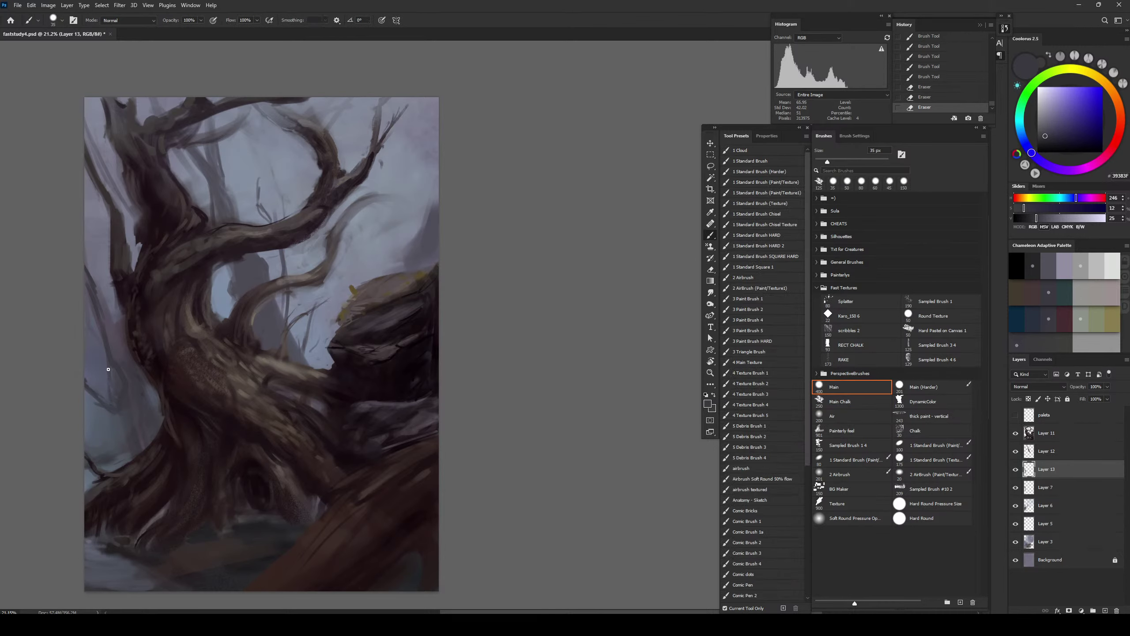
{"action": "left_click_drag", "start_coordinate": [121, 411], "coordinate": [144, 446]}
{"action": "left_click_drag", "start_coordinate": [138, 454], "coordinate": [151, 416]}
{"action": "key", "text": "bracketright"}
{"action": "key", "text": "bracketright"}
{"action": "key", "text": "bracketright"}
{"action": "key", "text": "bracketright"}
{"action": "key", "text": "bracketright"}
{"action": "key", "text": "bracketright"}
{"action": "mouse_move", "coordinate": [94, 300]}
{"action": "left_mouse_down"}
{"action": "mouse_move", "coordinate": [116, 330]}
{"action": "mouse_move", "coordinate": [93, 282]}
{"action": "mouse_move", "coordinate": [118, 329]}
{"action": "mouse_move", "coordinate": [106, 291]}
{"action": "mouse_move", "coordinate": [121, 348]}
{"action": "mouse_move", "coordinate": [89, 244]}
{"action": "left_mouse_up"}
{"action": "key", "text": "e"}
{"action": "key", "text": "b"}
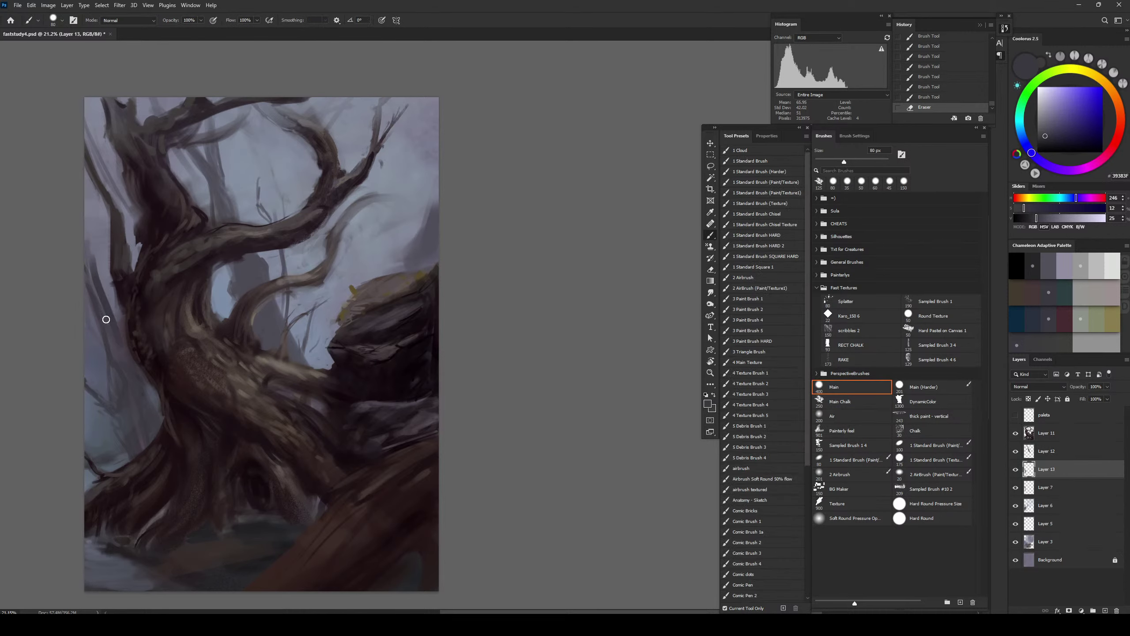
{"action": "key", "text": "ctrl+z"}
{"action": "key", "text": "ctrl+z"}
Touch up the left-edge background trunk and trim its upper and lower edges with the 125 px chalk eraser
{"action": "mouse_move", "coordinate": [105, 315]}
{"action": "left_mouse_down"}
{"action": "mouse_move", "coordinate": [89, 252]}
{"action": "mouse_move", "coordinate": [110, 313]}
{"action": "left_mouse_up"}
{"action": "key", "text": "bracketleft"}
{"action": "key", "text": "bracketleft"}
{"action": "key", "text": "bracketleft"}
{"action": "key", "text": "bracketleft"}
{"action": "key", "text": "e"}
{"action": "left_click_drag", "start_coordinate": [92, 265], "coordinate": [100, 287]}
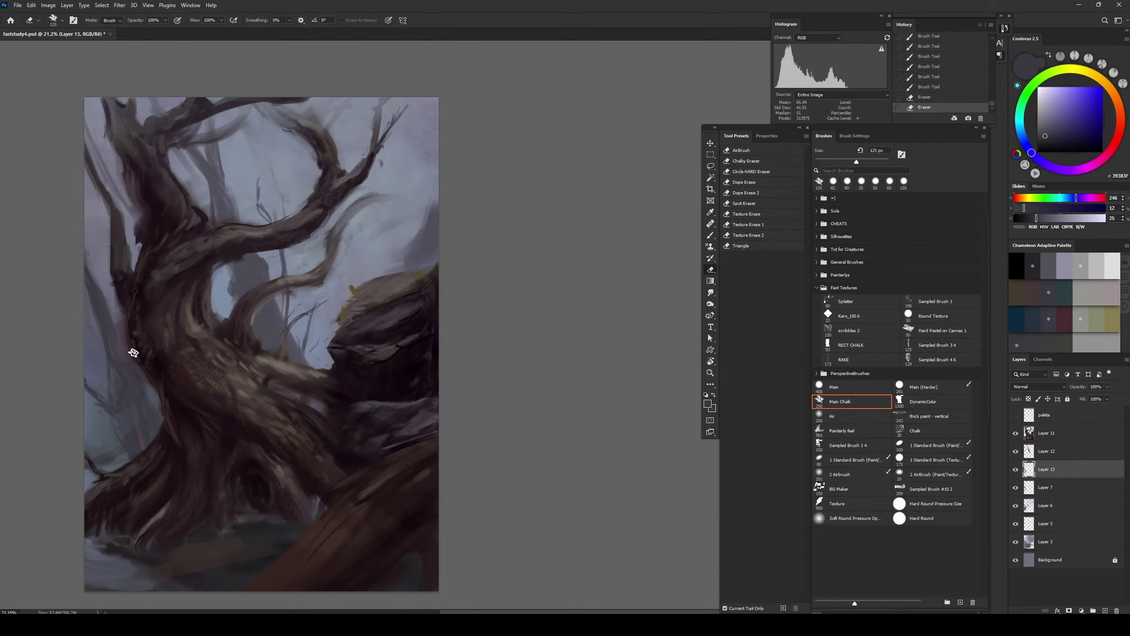
{"action": "left_click_drag", "start_coordinate": [133, 354], "coordinate": [128, 342]}
Paint narrow slanting trunks along the canvas's left side and into the lower-left gap with a 45 px brush
{"action": "key", "text": "b"}
{"action": "left_click_drag", "start_coordinate": [107, 306], "coordinate": [122, 338]}
{"action": "left_click_drag", "start_coordinate": [99, 274], "coordinate": [111, 296]}
{"action": "left_click_drag", "start_coordinate": [100, 275], "coordinate": [116, 311]}
{"action": "left_click_drag", "start_coordinate": [136, 399], "coordinate": [145, 423]}
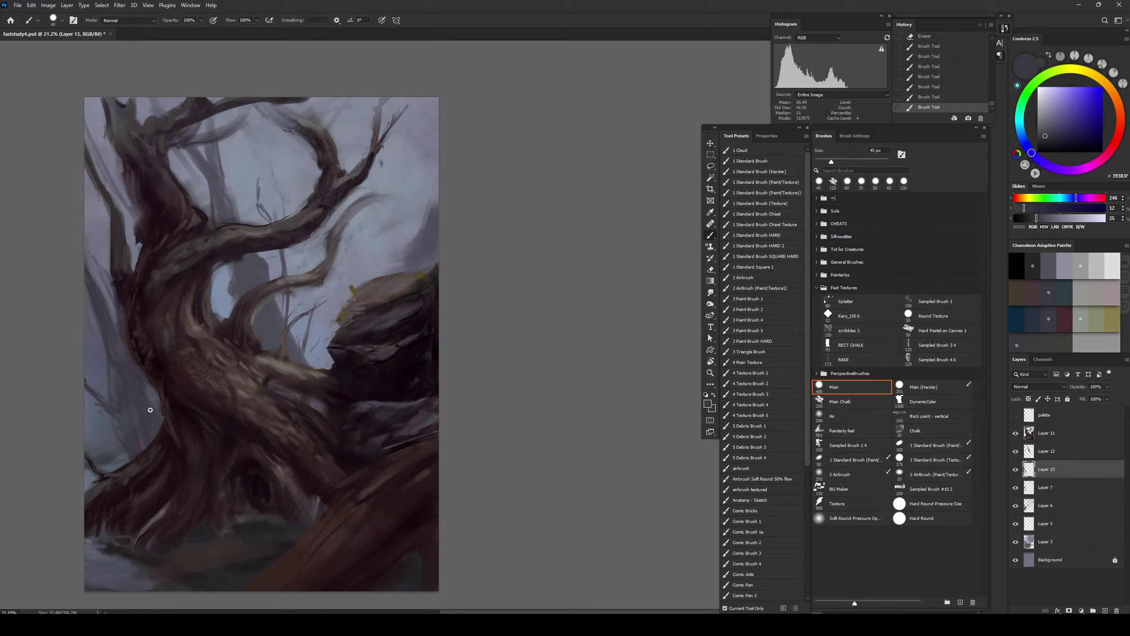
Paint a thin branch across the lower-left background trunks with a 30 px brush and lower the paint colour's brightness to 19%
{"action": "key", "text": "bracketleft"}
{"action": "key", "text": "bracketleft"}
{"action": "key", "text": "bracketleft"}
{"action": "left_click_drag", "start_coordinate": [120, 382], "coordinate": [199, 393]}
{"action": "left_click", "coordinate": [1031, 218]}
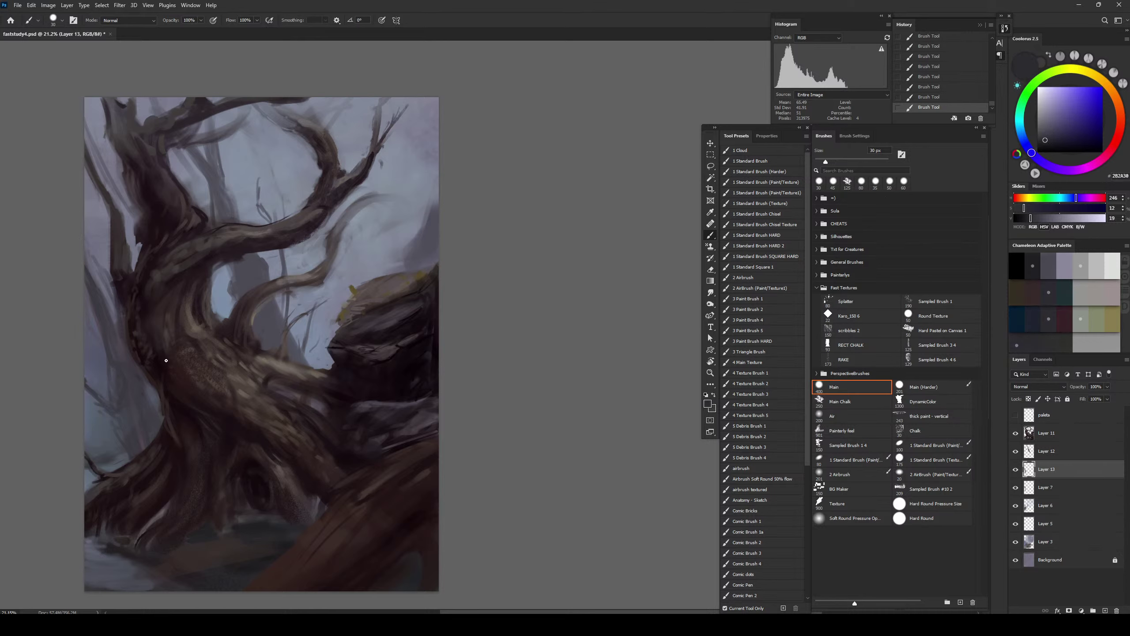
Darken the lower-left background trunk with a 45 px brush and trim it beside the main tree with the eraser
{"action": "key", "text": "bracketright"}
{"action": "key", "text": "bracketright"}
{"action": "key", "text": "bracketright"}
{"action": "key", "text": "bracketright"}
{"action": "left_click_drag", "start_coordinate": [118, 374], "coordinate": [129, 394]}
{"action": "key", "text": "bracketright"}
{"action": "key", "text": "bracketright"}
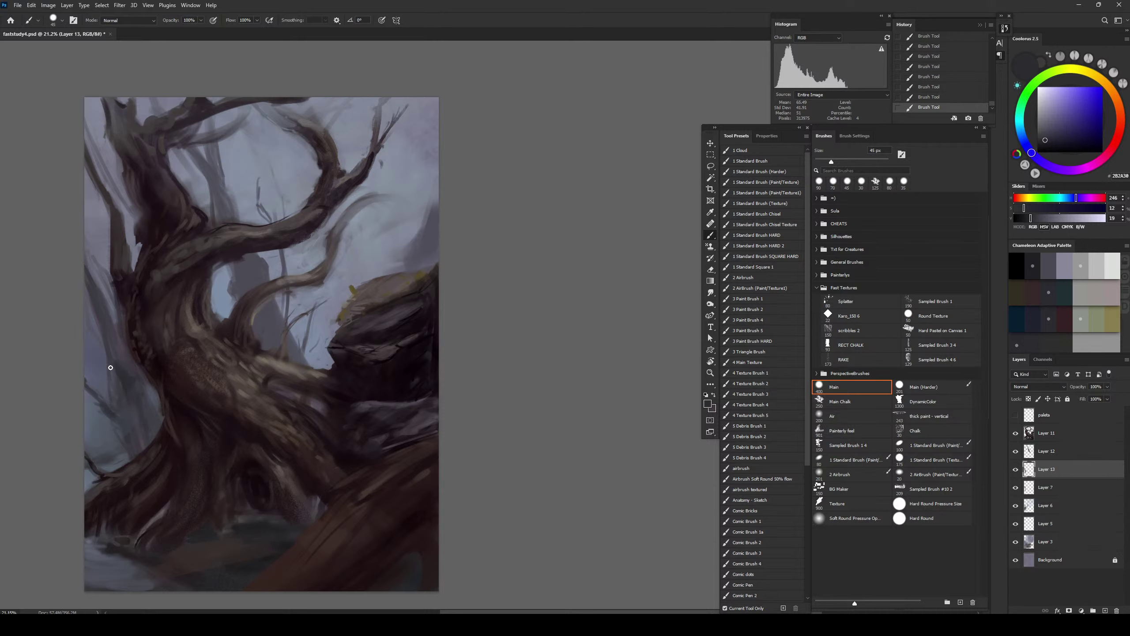
{"action": "key", "text": "e"}
{"action": "mouse_move", "coordinate": [110, 392]}
{"action": "left_mouse_down"}
{"action": "mouse_move", "coordinate": [102, 362]}
{"action": "mouse_move", "coordinate": [148, 431]}
{"action": "mouse_move", "coordinate": [144, 421]}
{"action": "left_mouse_up"}
Extend the slanting background trunk at the left edge upward with slim dark brush strokes
{"action": "key", "text": "b"}
{"action": "key", "text": "bracketright"}
{"action": "key", "text": "bracketright"}
{"action": "left_click_drag", "start_coordinate": [133, 391], "coordinate": [126, 367]}
{"action": "mouse_move", "coordinate": [106, 315]}
{"action": "left_mouse_down"}
{"action": "mouse_move", "coordinate": [95, 307]}
{"action": "mouse_move", "coordinate": [124, 361]}
{"action": "left_mouse_up"}
Shade the lower-left gap beside the main tree's base with broad dark strokes from an enlarged brush
{"action": "key", "text": "bracketright"}
{"action": "key", "text": "bracketright"}
{"action": "key", "text": "bracketright"}
{"action": "key", "text": "bracketright"}
{"action": "key", "text": "bracketright"}
{"action": "key", "text": "bracketright"}
{"action": "key", "text": "bracketright"}
{"action": "key", "text": "bracketright"}
{"action": "mouse_move", "coordinate": [152, 396]}
{"action": "left_mouse_down"}
{"action": "mouse_move", "coordinate": [143, 459]}
{"action": "mouse_move", "coordinate": [132, 455]}
{"action": "left_mouse_up"}
{"action": "key", "text": "bracketleft"}
{"action": "key", "text": "bracketleft"}
{"action": "key", "text": "bracketleft"}
{"action": "key", "text": "bracketleft"}
{"action": "key", "text": "bracketright"}
{"action": "key", "text": "bracketright"}
{"action": "key", "text": "bracketright"}
{"action": "key", "text": "bracketright"}
{"action": "key", "text": "bracketright"}
{"action": "left_click_drag", "start_coordinate": [136, 400], "coordinate": [153, 424]}
{"action": "key", "text": "bracketleft"}
{"action": "key", "text": "bracketleft"}
{"action": "key", "text": "bracketleft"}
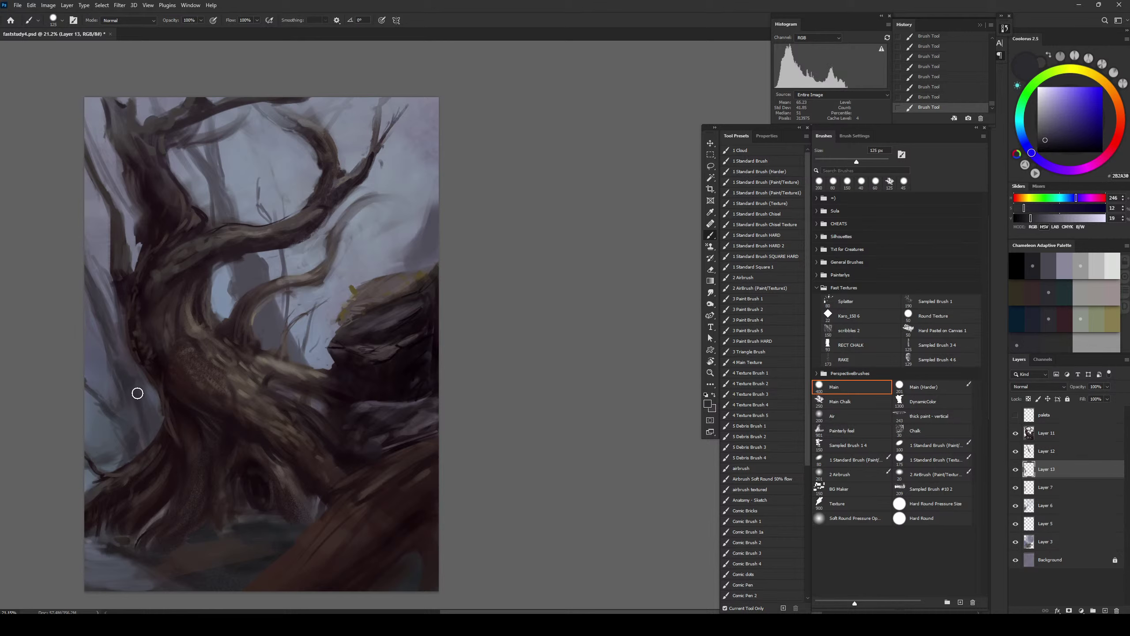
Paint a slanting background trunk up to the canvas's upper-left edge in a sampled greyish purple with a 70 px brush
{"action": "key", "text": "bracketleft"}
{"action": "key", "text": "bracketleft"}
{"action": "key", "text": "bracketleft"}
{"action": "key", "text": "bracketleft"}
{"action": "key", "text": "bracketleft"}
{"action": "key", "text": "bracketleft"}
{"action": "key", "text": "bracketleft"}
{"action": "left_click_drag", "start_coordinate": [117, 315], "coordinate": [105, 232]}
{"action": "left_click", "coordinate": [121, 351], "text": "alt"}
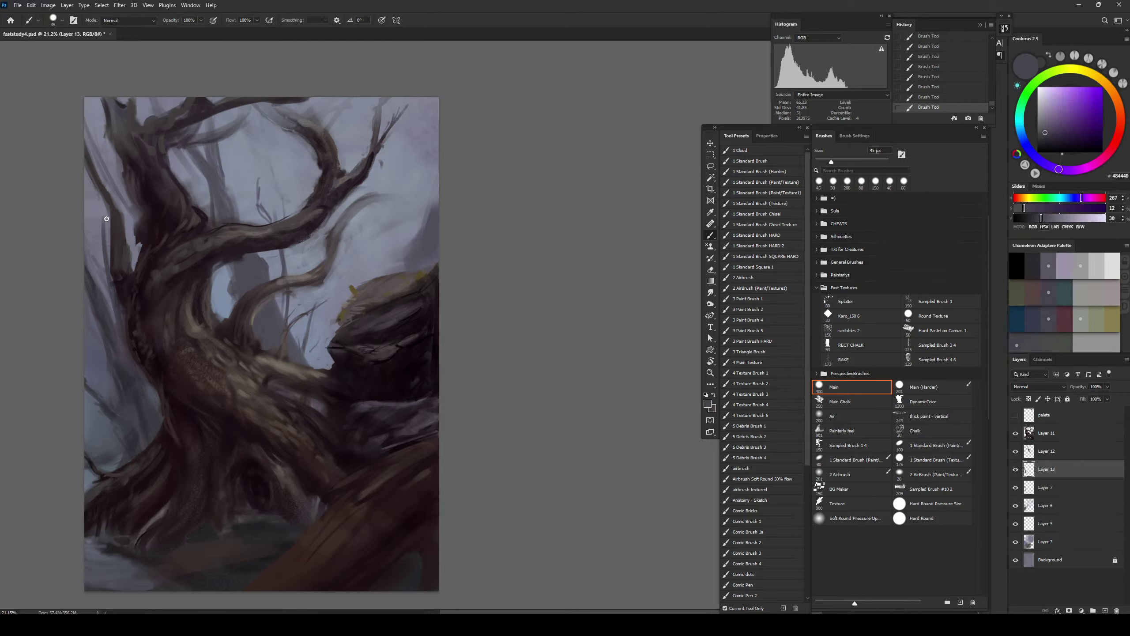
{"action": "key", "text": "ctrl+z"}
{"action": "key", "text": "bracketright"}
{"action": "key", "text": "bracketright"}
{"action": "key", "text": "bracketright"}
{"action": "mouse_move", "coordinate": [125, 251]}
{"action": "left_mouse_down"}
{"action": "mouse_move", "coordinate": [126, 213]}
{"action": "mouse_move", "coordinate": [109, 184]}
{"action": "mouse_move", "coordinate": [126, 235]}
{"action": "mouse_move", "coordinate": [82, 132]}
{"action": "left_mouse_up"}
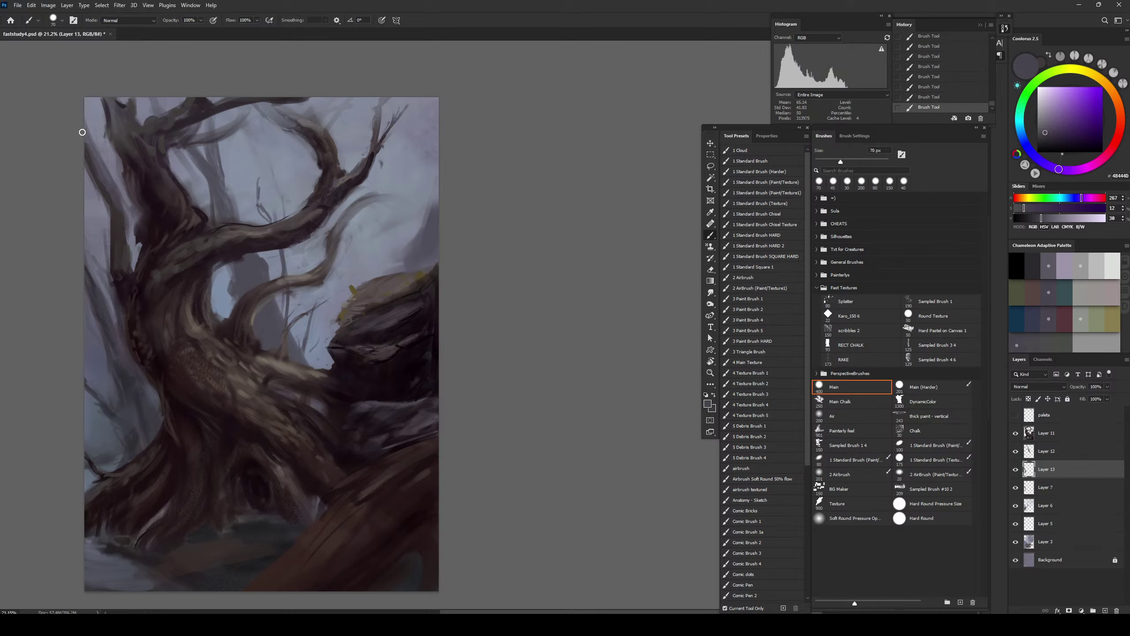
Make Layer 11 active and sample a dark bark colour from the main trunk for a 30 px brush
{"action": "key", "text": "bracketleft"}
{"action": "key", "text": "bracketleft"}
{"action": "key", "text": "bracketleft"}
{"action": "left_click", "coordinate": [1041, 432]}
{"action": "left_click", "coordinate": [143, 282], "text": "alt"}
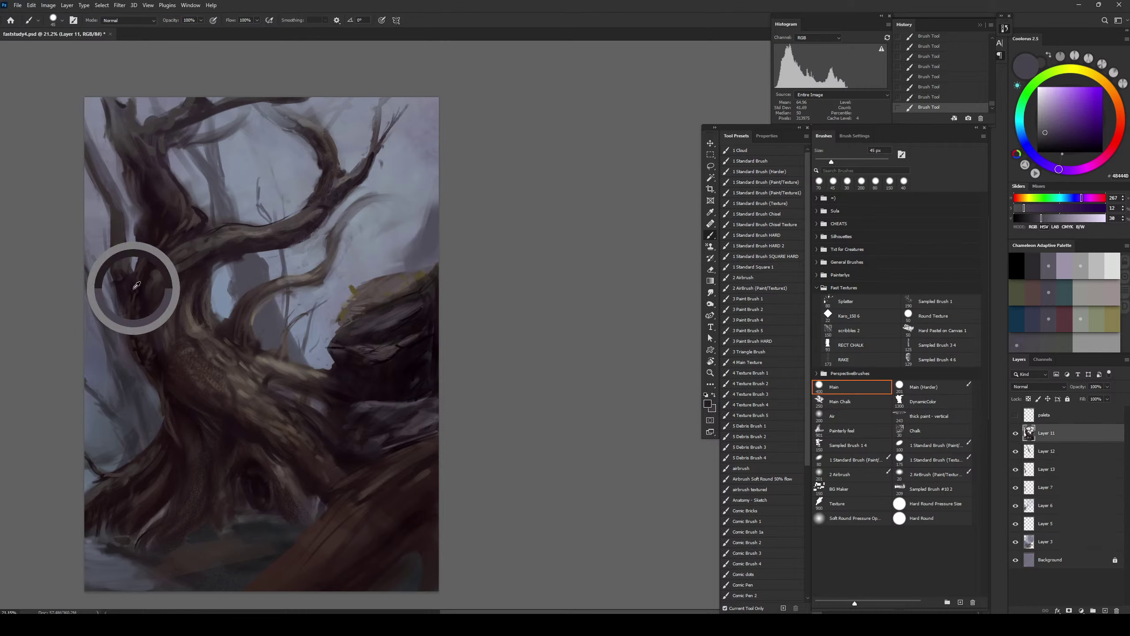
{"action": "left_click", "coordinate": [140, 287], "text": "alt"}
{"action": "key", "text": "bracketleft"}
{"action": "key", "text": "bracketleft"}
{"action": "key", "text": "bracketleft"}
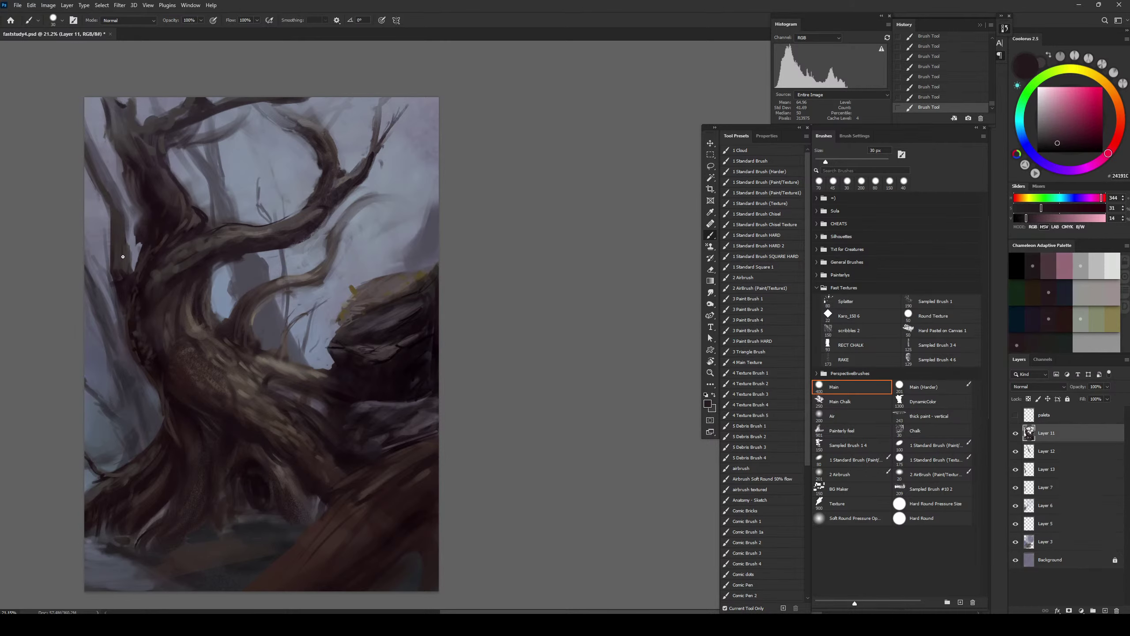
{"action": "left_click_drag", "start_coordinate": [86, 166], "coordinate": [113, 218]}
{"action": "key", "text": "ctrl+z"}
{"action": "key", "text": "bracketright"}
{"action": "key", "text": "bracketright"}
{"action": "key", "text": "bracketright"}
{"action": "left_click", "coordinate": [123, 220], "text": "alt"}
{"action": "mouse_move", "coordinate": [125, 229]}
{"action": "left_mouse_down"}
{"action": "mouse_move", "coordinate": [125, 195]}
{"action": "mouse_move", "coordinate": [111, 152]}
{"action": "left_mouse_up"}
{"action": "key", "text": "ctrl+z"}
{"action": "key", "text": "ctrl+z"}
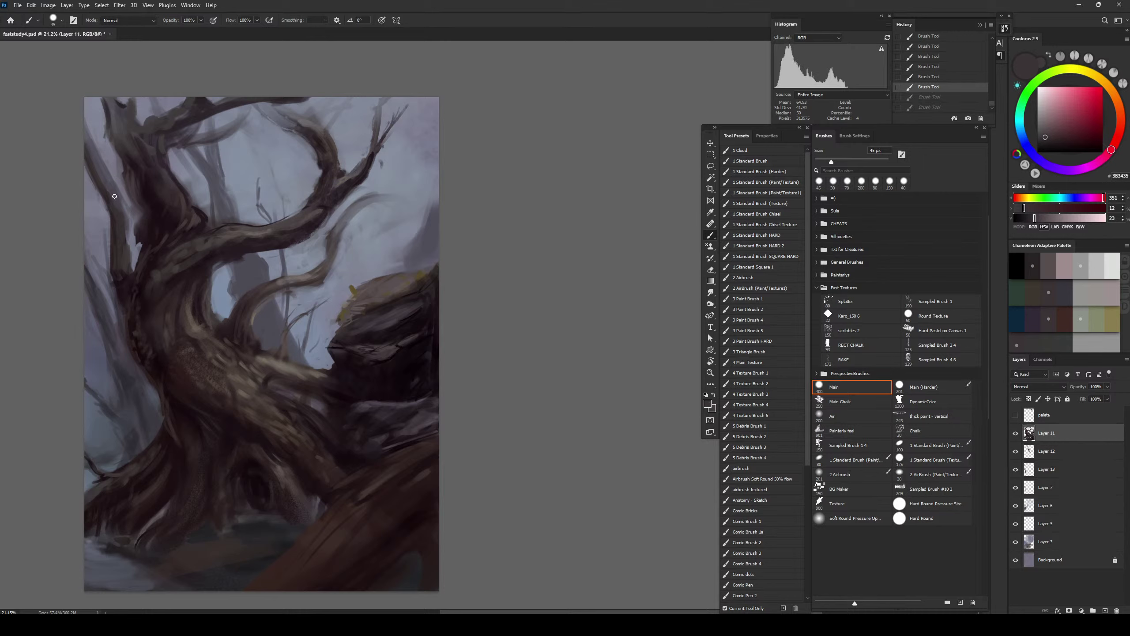
Paint a dark branch on Layer 11 along the upper-left edge beside the main trunk with a 45 px brush
{"action": "left_click", "coordinate": [117, 236], "text": "alt"}
{"action": "mouse_move", "coordinate": [116, 216]}
{"action": "left_mouse_down"}
{"action": "mouse_move", "coordinate": [93, 135]}
{"action": "mouse_move", "coordinate": [111, 182]}
{"action": "left_mouse_up"}
{"action": "mouse_move", "coordinate": [90, 132]}
{"action": "left_mouse_down"}
{"action": "mouse_move", "coordinate": [108, 177]}
{"action": "mouse_move", "coordinate": [90, 105]}
{"action": "mouse_move", "coordinate": [91, 129]}
{"action": "left_mouse_up"}
{"action": "mouse_move", "coordinate": [110, 170]}
{"action": "left_mouse_down"}
{"action": "mouse_move", "coordinate": [121, 209]}
{"action": "mouse_move", "coordinate": [104, 158]}
{"action": "mouse_move", "coordinate": [115, 210]}
{"action": "mouse_move", "coordinate": [88, 157]}
{"action": "mouse_move", "coordinate": [107, 216]}
{"action": "left_mouse_up"}
{"action": "left_click", "coordinate": [188, 242], "text": "alt"}
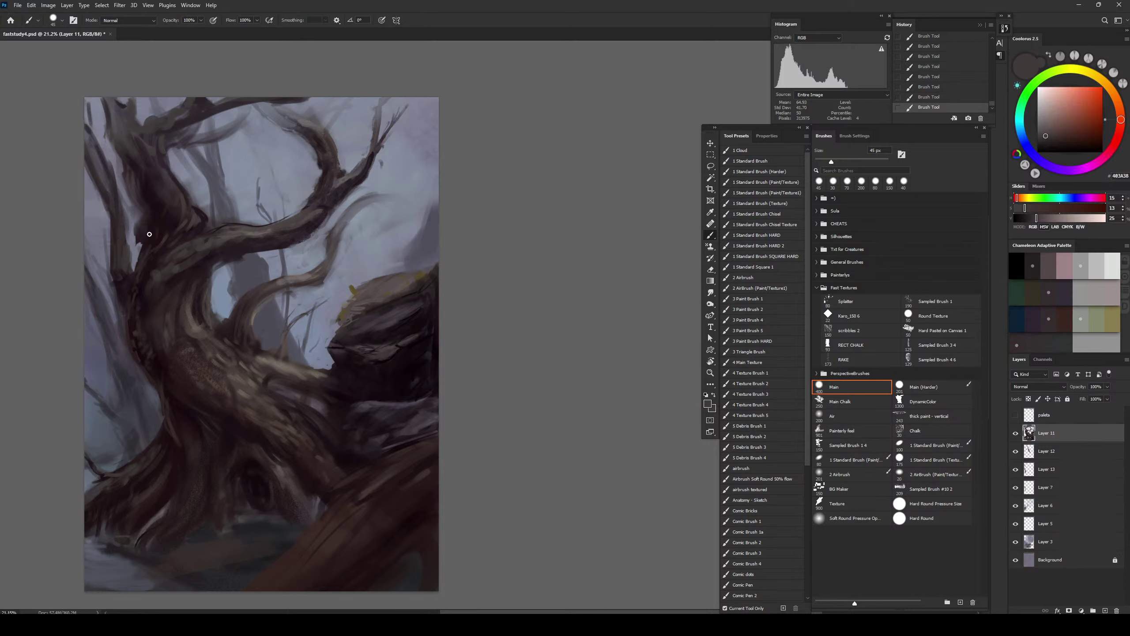
{"action": "left_click_drag", "start_coordinate": [88, 162], "coordinate": [108, 200]}
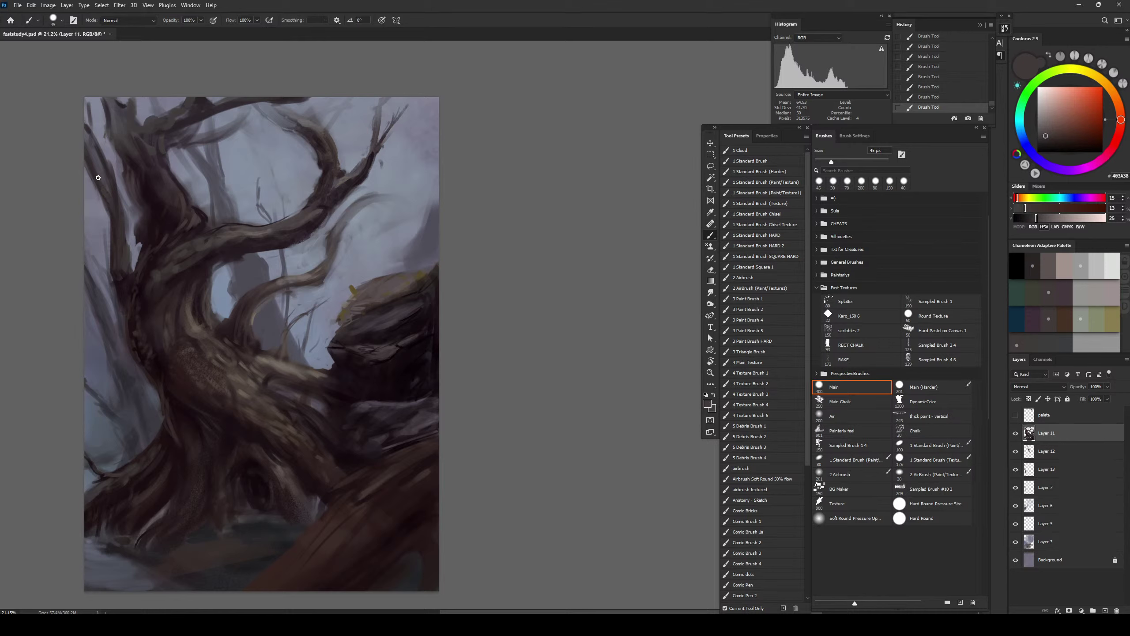
Define the left-edge branch with thin strokes in a near-black sampled bark colour, using a 25 px brush
{"action": "left_click", "coordinate": [131, 232], "text": "alt"}
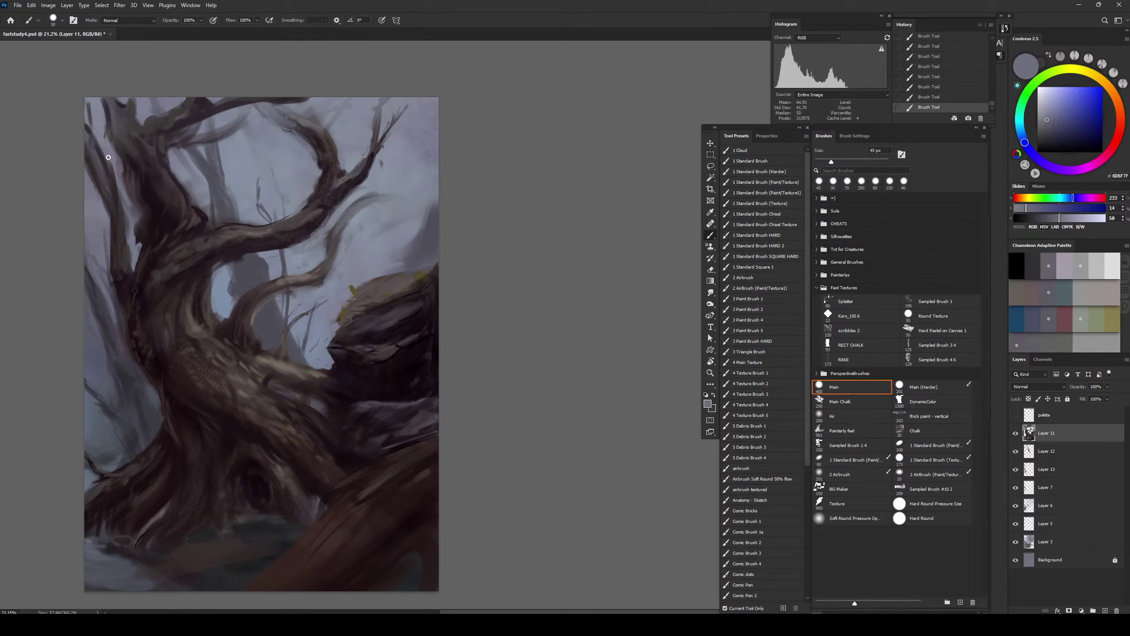
{"action": "left_click", "coordinate": [120, 201], "text": "alt"}
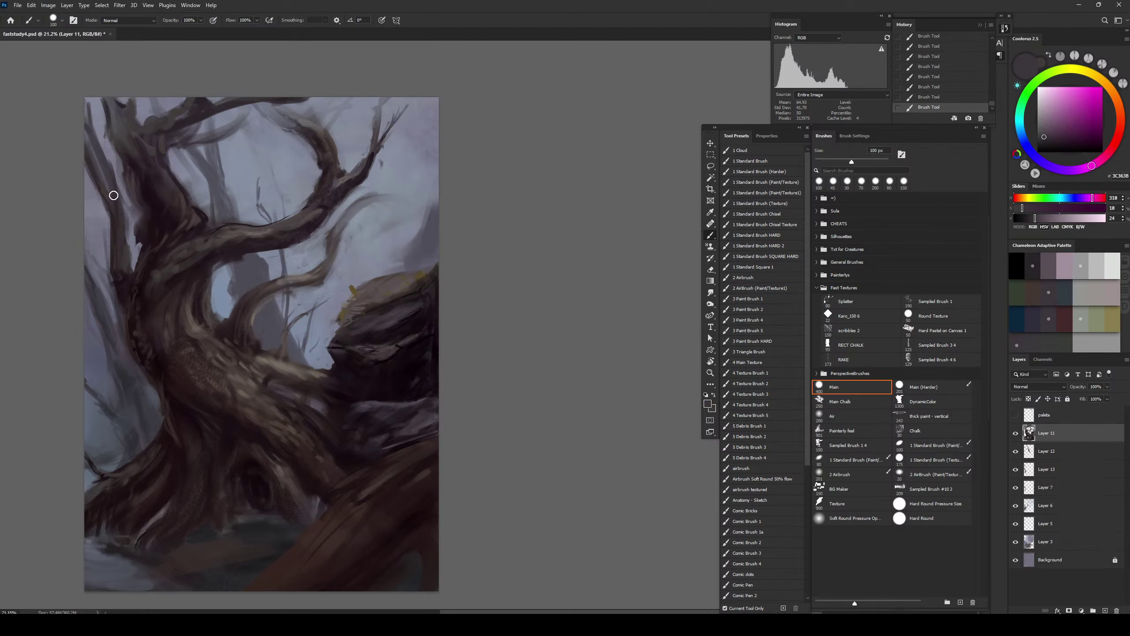
{"action": "key", "text": "bracketleft"}
{"action": "key", "text": "bracketleft"}
{"action": "key", "text": "bracketleft"}
{"action": "key", "text": "bracketleft"}
{"action": "left_click", "coordinate": [128, 182], "text": "alt"}
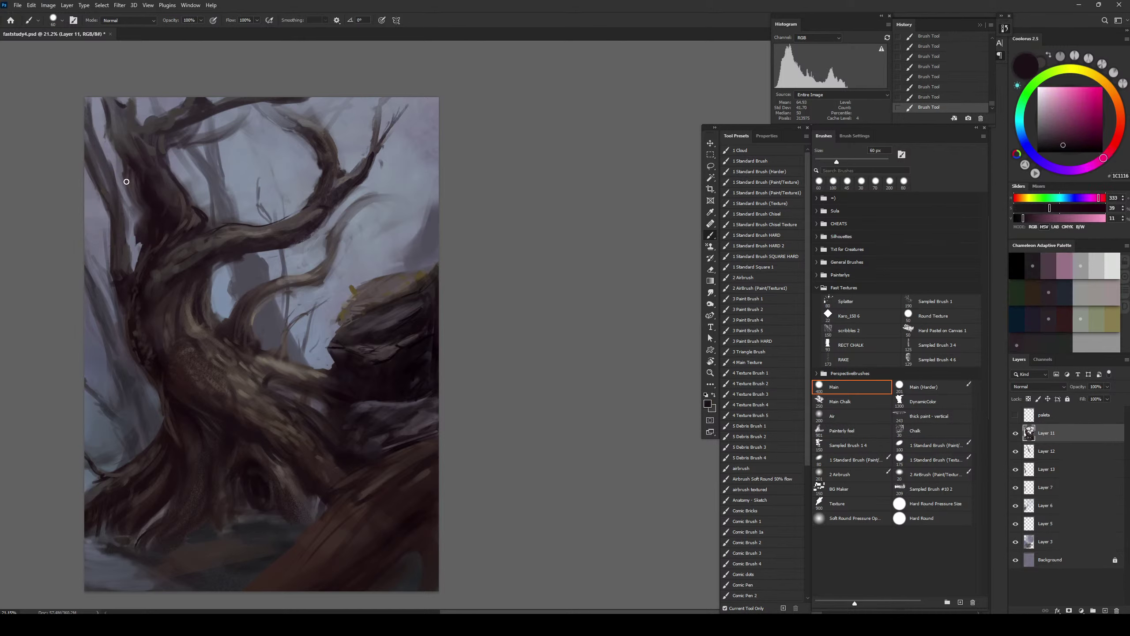
{"action": "key", "text": "bracketleft"}
{"action": "key", "text": "bracketleft"}
{"action": "key", "text": "bracketleft"}
{"action": "key", "text": "bracketleft"}
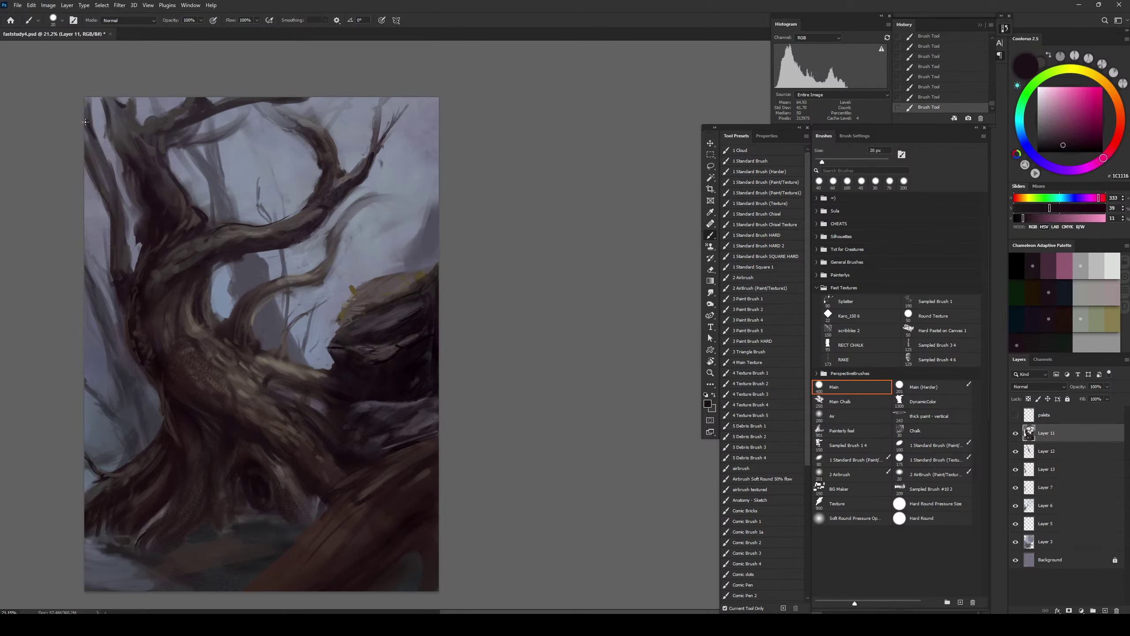
{"action": "key", "text": "ctrl+z"}
{"action": "key", "text": "bracketright"}
{"action": "left_click_drag", "start_coordinate": [90, 134], "coordinate": [117, 208]}
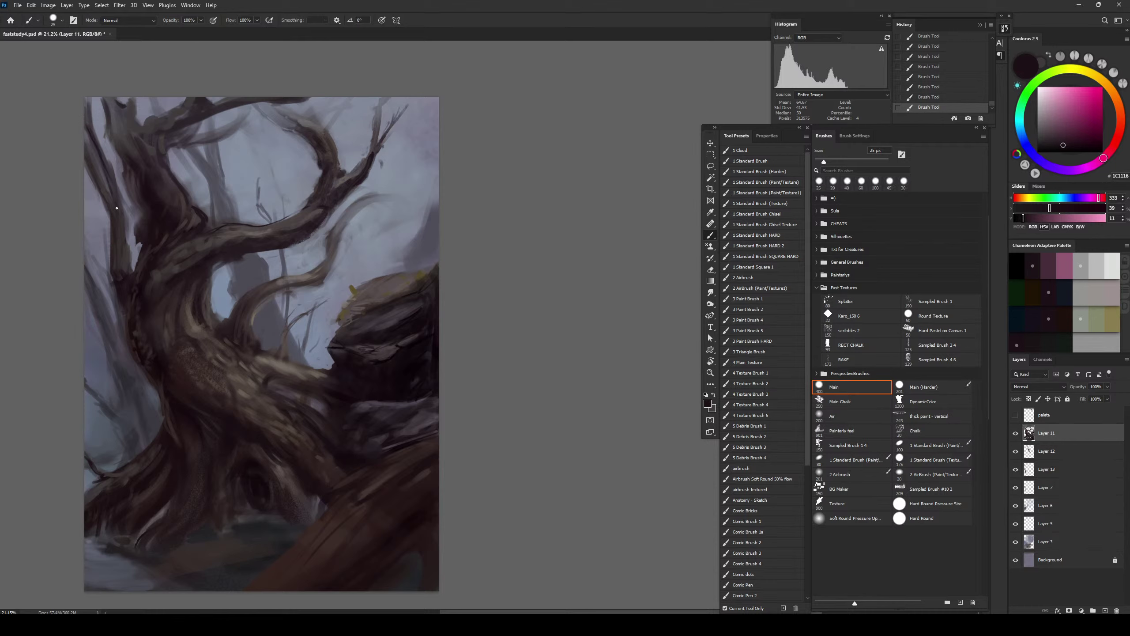
Add a thin twig rising from the left-edge branch to the canvas's upper edge and sample the misty background colour
{"action": "left_click_drag", "start_coordinate": [92, 126], "coordinate": [99, 96]}
{"action": "key", "text": "bracketleft"}
{"action": "key", "text": "bracketleft"}
{"action": "key", "text": "bracketleft"}
{"action": "key", "text": "ctrl+z"}
{"action": "left_click", "coordinate": [98, 114], "text": "alt"}
{"action": "key", "text": "bracketright"}
{"action": "key", "text": "bracketright"}
{"action": "key", "text": "bracketright"}
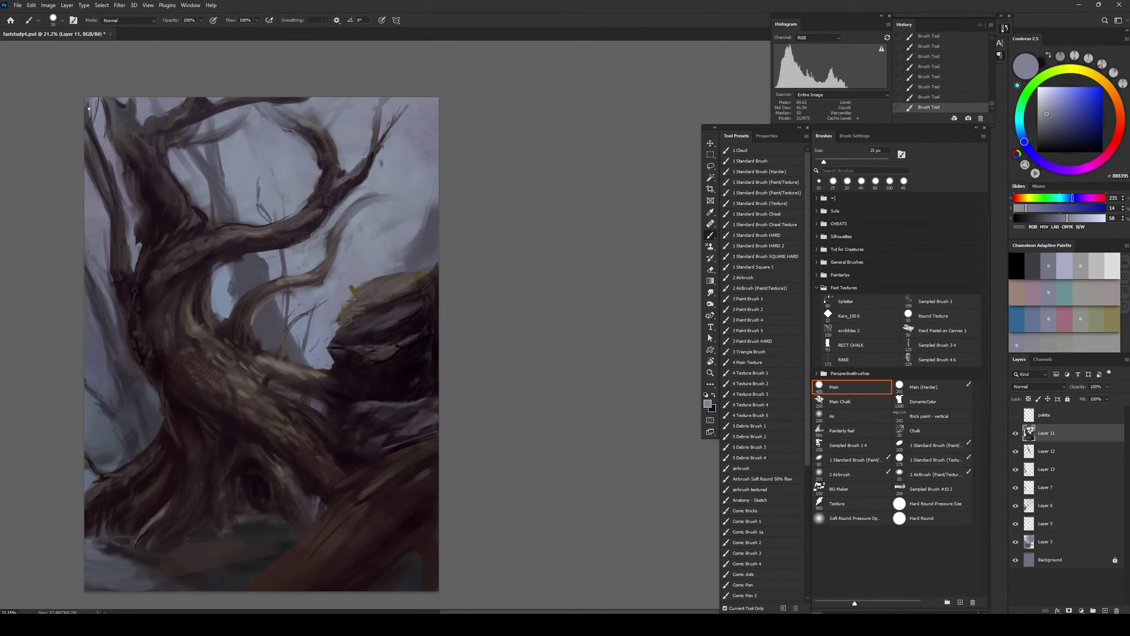
Thicken the upper part of the left-edge branch in near-black with a 40 px brush and sample a dark bark colour
{"action": "key", "text": "x"}
{"action": "key", "text": "bracketright"}
{"action": "key", "text": "bracketright"}
{"action": "key", "text": "bracketright"}
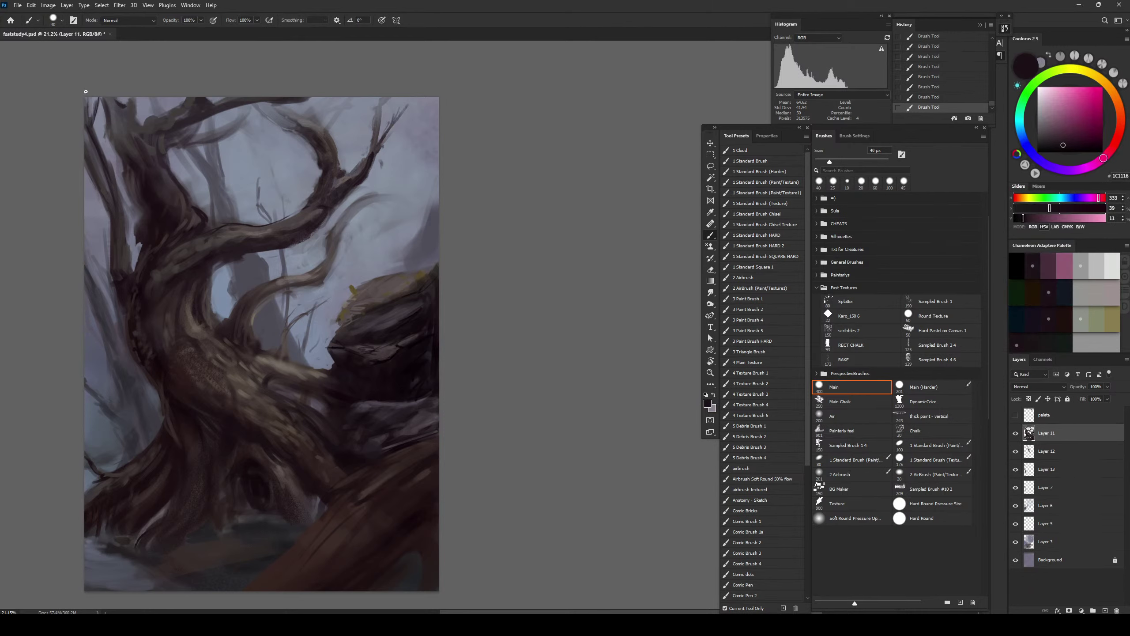
{"action": "left_click_drag", "start_coordinate": [91, 123], "coordinate": [107, 155]}
{"action": "key", "text": "bracketleft"}
{"action": "key", "text": "bracketleft"}
{"action": "key", "text": "bracketleft"}
{"action": "key", "text": "bracketright"}
{"action": "key", "text": "bracketright"}
{"action": "key", "text": "bracketright"}
{"action": "key", "text": "bracketright"}
{"action": "key", "text": "bracketright"}
{"action": "key", "text": "bracketright"}
{"action": "key", "text": "bracketright"}
{"action": "key", "text": "bracketright"}
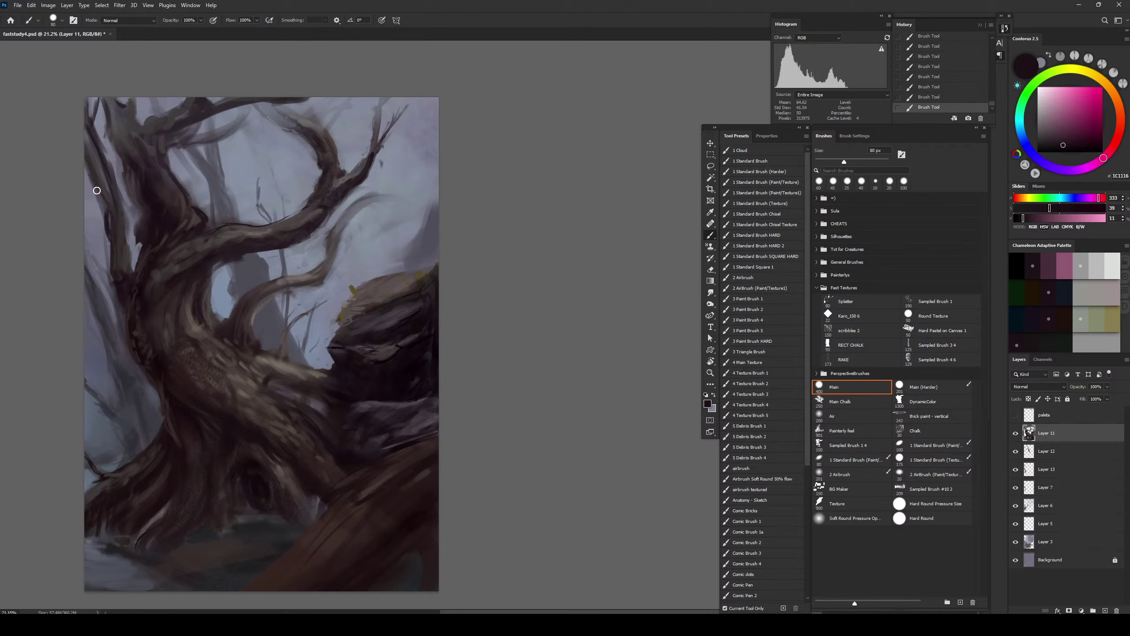
{"action": "key", "text": "bracketleft"}
{"action": "key", "text": "bracketleft"}
{"action": "key", "text": "bracketleft"}
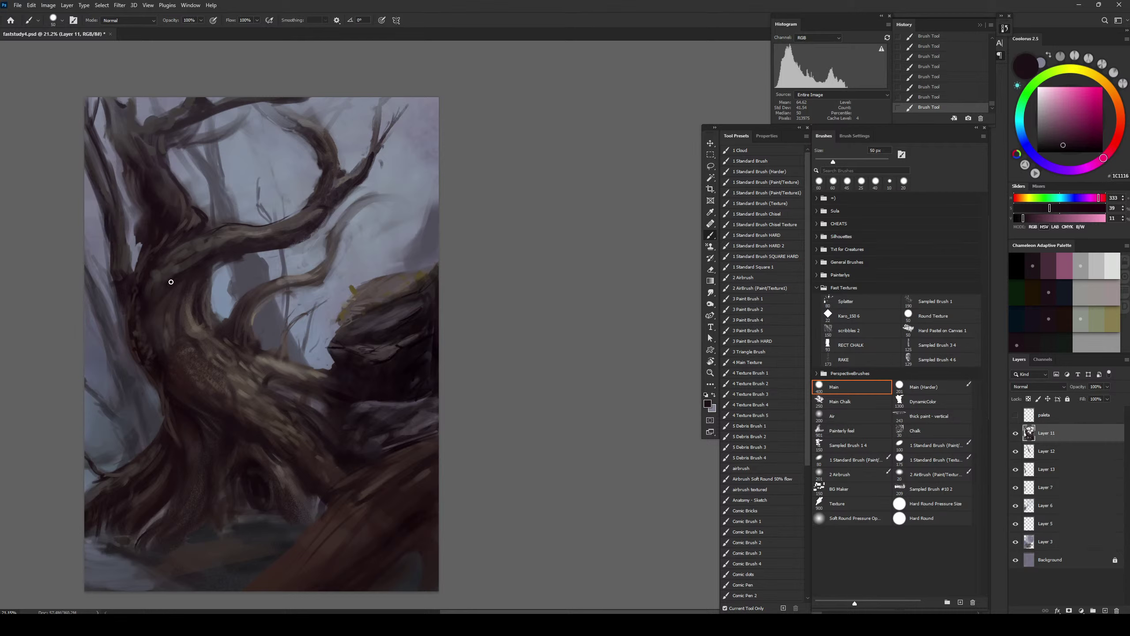
{"action": "left_click", "coordinate": [127, 275], "text": "alt"}
Cut the lassoed left-edge branches out of Layer 11 and paste them in place on a new layer
{"action": "key", "text": "l"}
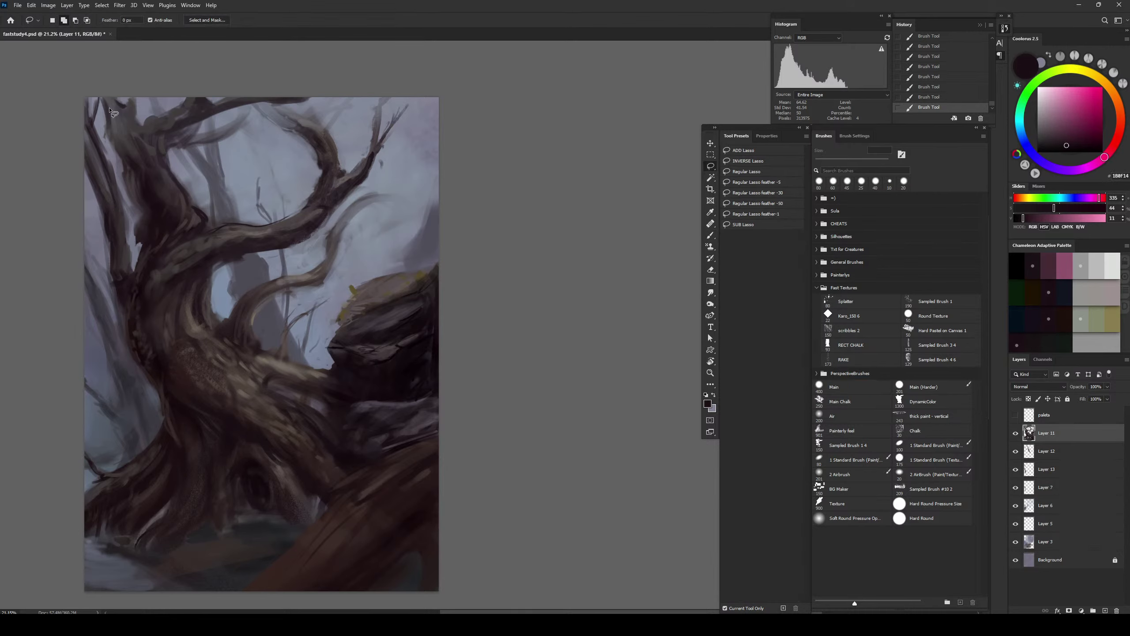
{"action": "mouse_move", "coordinate": [99, 97]}
{"action": "left_mouse_down"}
{"action": "mouse_move", "coordinate": [129, 207]}
{"action": "mouse_move", "coordinate": [134, 287]}
{"action": "mouse_move", "coordinate": [124, 306]}
{"action": "mouse_move", "coordinate": [58, 146]}
{"action": "mouse_move", "coordinate": [98, 104]}
{"action": "mouse_move", "coordinate": [70, 86]}
{"action": "mouse_move", "coordinate": [81, 276]}
{"action": "left_mouse_up"}
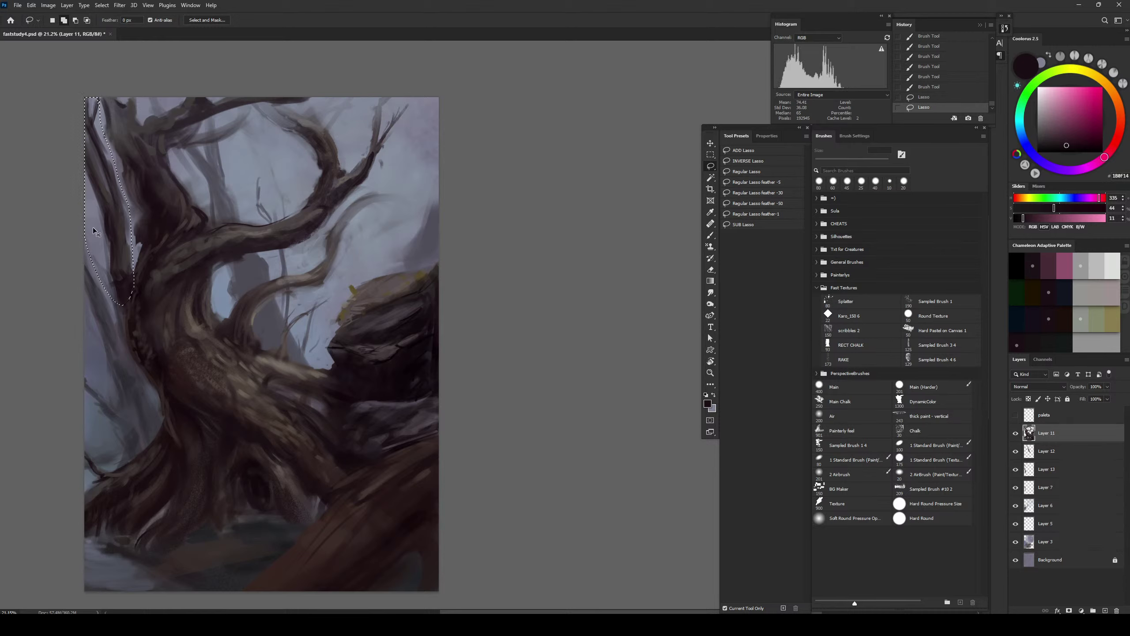
{"action": "key", "text": "ctrl+x"}
{"action": "key", "text": "ctrl+shift+v"}
Widen, skew and slightly rotate the pasted branches so they lean outward past the canvas's left edge
{"action": "key", "text": "ctrl+t"}
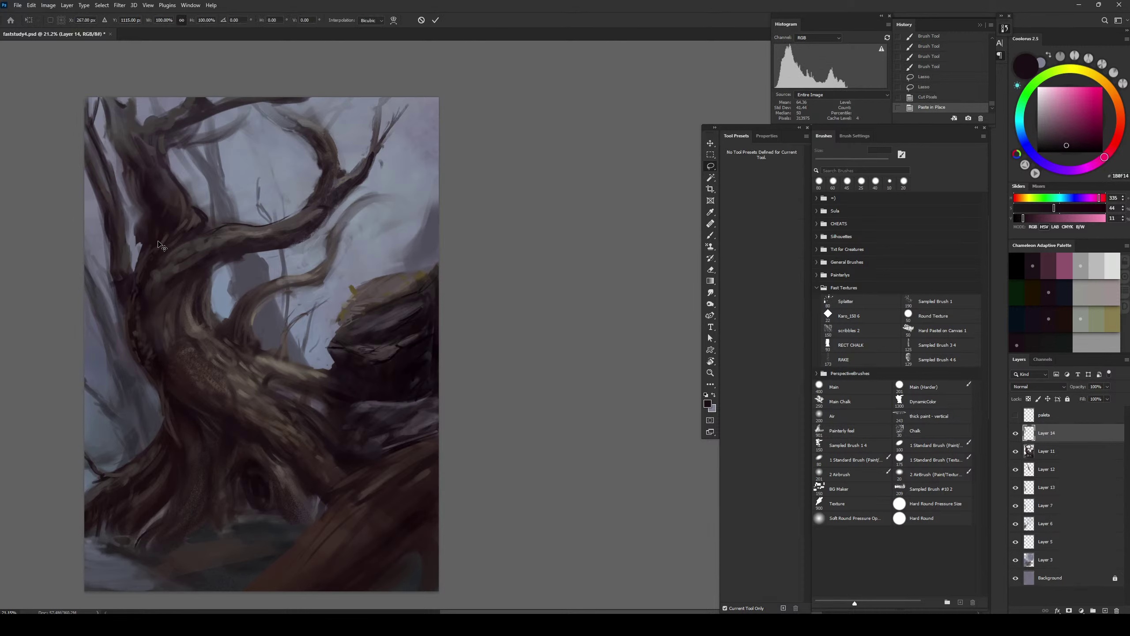
{"action": "left_click_drag", "start_coordinate": [109, 100], "coordinate": [90, 100]}
{"action": "left_click_drag", "start_coordinate": [143, 306], "coordinate": [143, 304]}
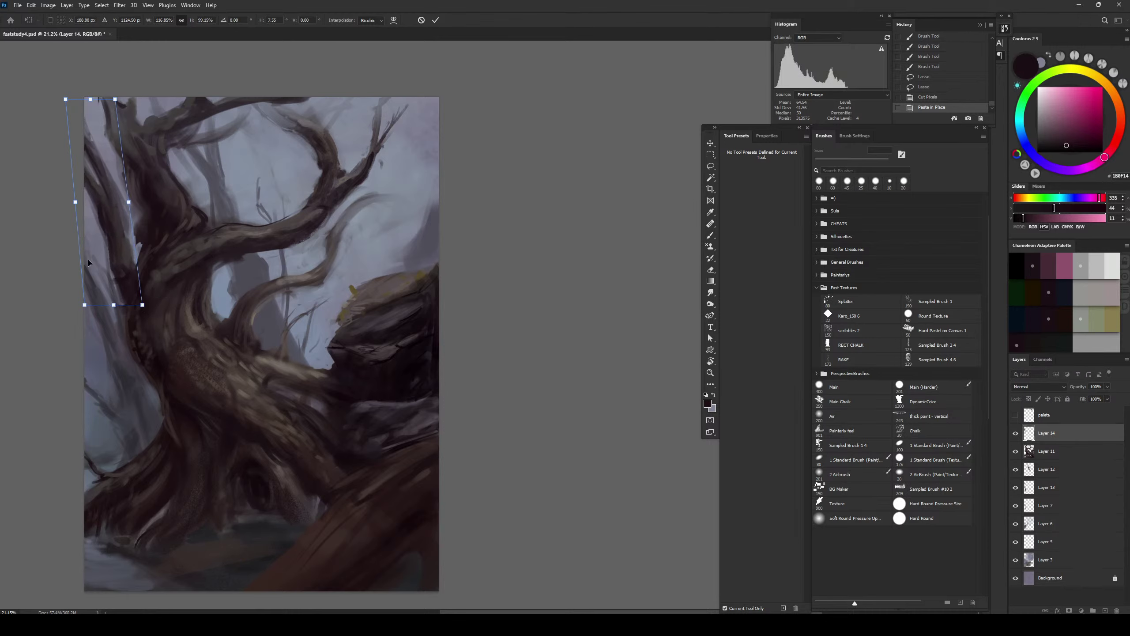
{"action": "left_click_drag", "start_coordinate": [75, 204], "coordinate": [69, 217]}
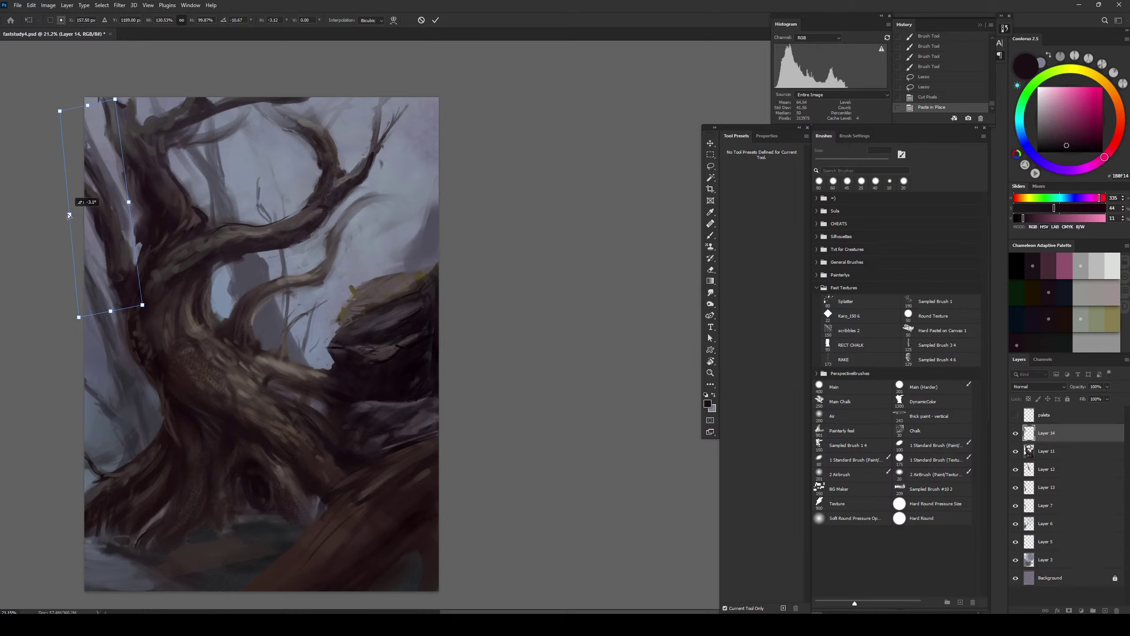
{"action": "key", "text": "Return"}
Trim the pasted branches' base with the 80 px chalk eraser and blend them into the main trunk with dark brush strokes
{"action": "key", "text": "e"}
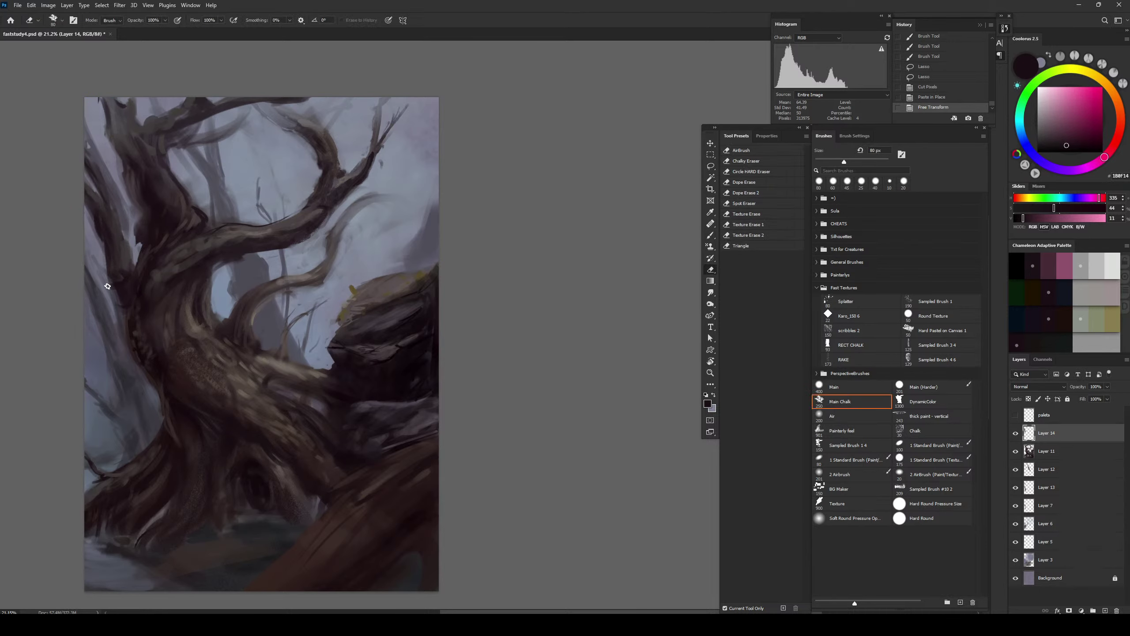
{"action": "left_click_drag", "start_coordinate": [119, 314], "coordinate": [119, 293]}
{"action": "key", "text": "b"}
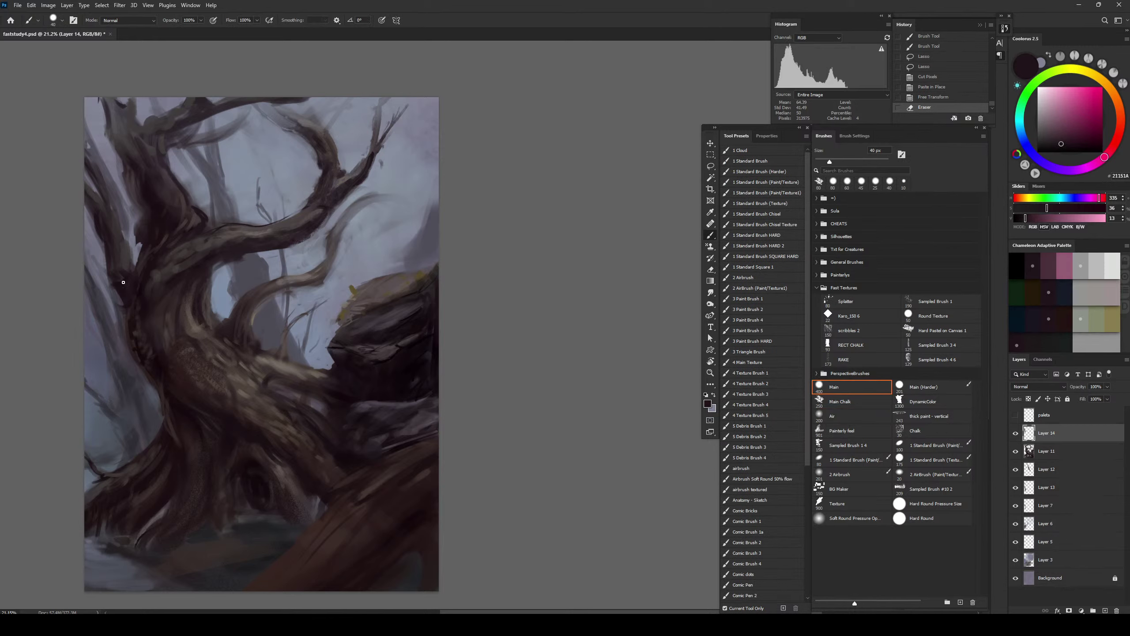
{"action": "left_click", "coordinate": [127, 325], "text": "alt"}
{"action": "mouse_move", "coordinate": [121, 304]}
{"action": "left_mouse_down"}
{"action": "mouse_move", "coordinate": [116, 283]}
{"action": "mouse_move", "coordinate": [117, 294]}
{"action": "left_mouse_up"}
{"action": "mouse_move", "coordinate": [126, 310]}
{"action": "left_mouse_down"}
{"action": "mouse_move", "coordinate": [79, 251]}
{"action": "mouse_move", "coordinate": [114, 304]}
{"action": "left_mouse_up"}
{"action": "key", "text": "ctrl+z"}
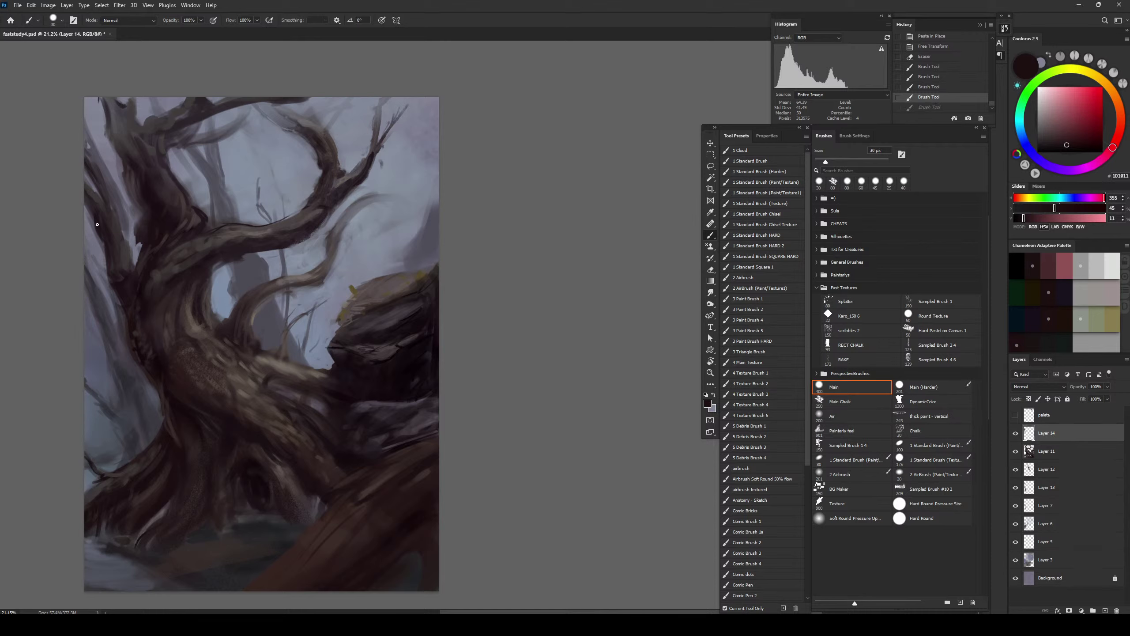
{"action": "left_click_drag", "start_coordinate": [96, 170], "coordinate": [117, 230]}
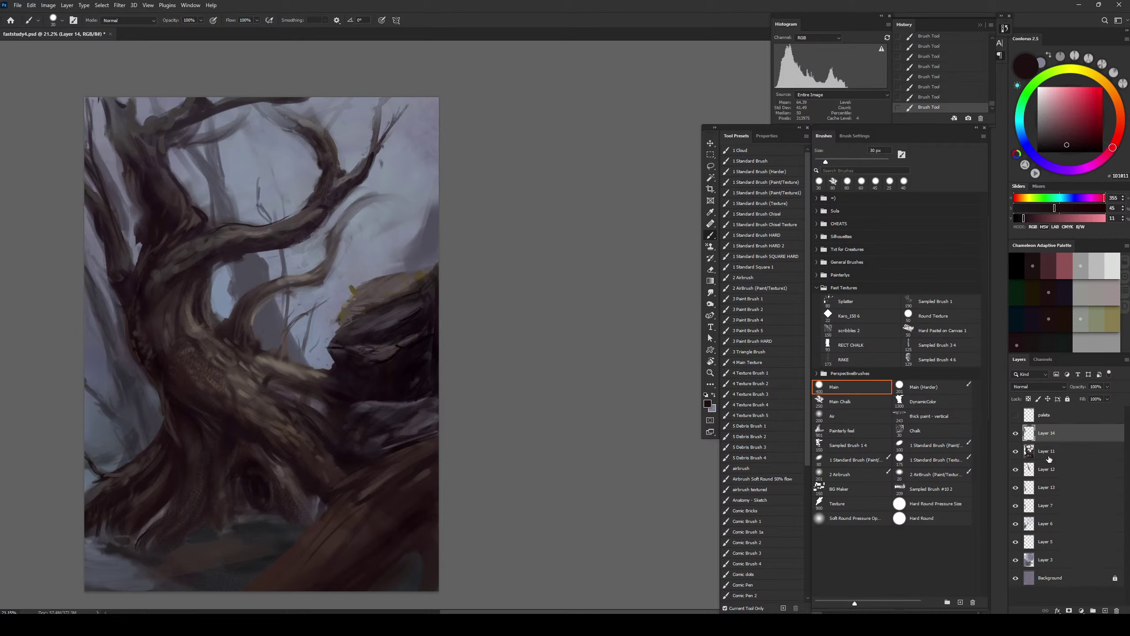
Compare Layers 12 and 13, and erase the background trunks behind the left-edge branches on Layer 13 with a 175 px chalk eraser
{"action": "left_click", "coordinate": [1052, 471]}
{"action": "left_click", "coordinate": [1016, 472]}
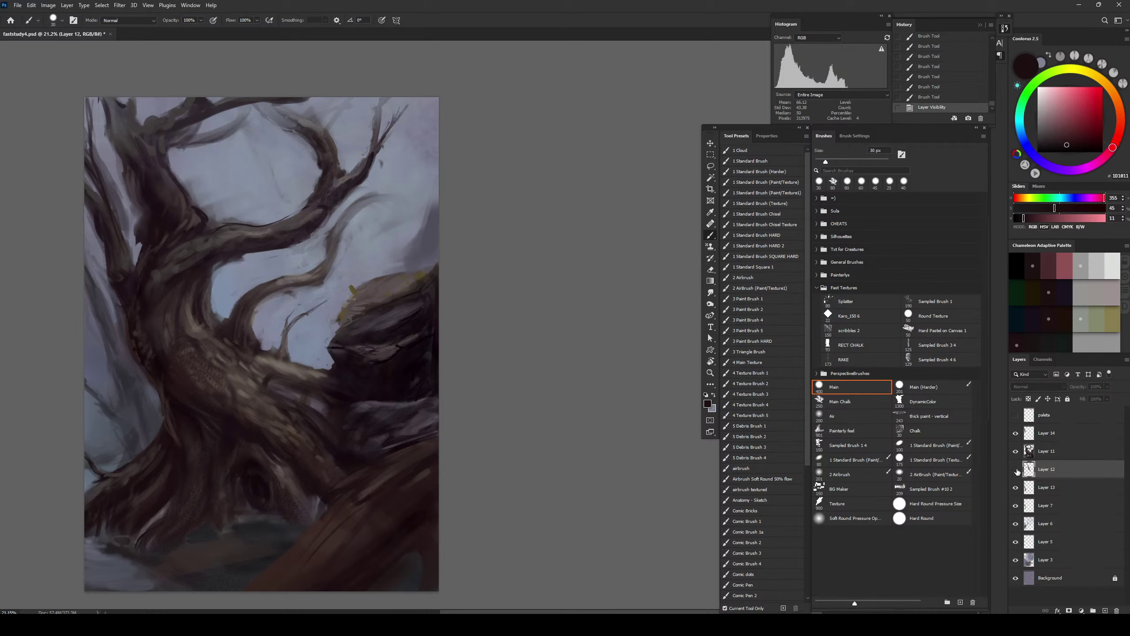
{"action": "left_click", "coordinate": [1016, 471]}
{"action": "left_click", "coordinate": [1016, 487]}
{"action": "left_click", "coordinate": [1016, 488]}
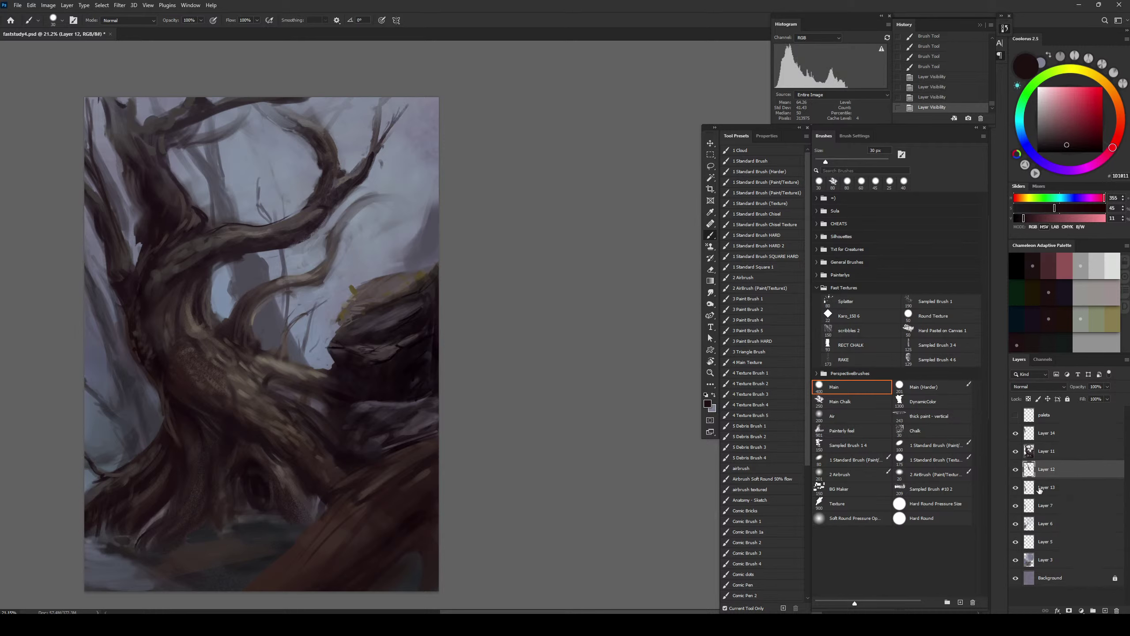
{"action": "left_click", "coordinate": [1047, 487]}
{"action": "key", "text": "e"}
{"action": "key", "text": "bracketright"}
{"action": "key", "text": "bracketright"}
{"action": "key", "text": "bracketright"}
{"action": "key", "text": "bracketright"}
{"action": "left_click_drag", "start_coordinate": [131, 240], "coordinate": [108, 154]}
{"action": "left_click_drag", "start_coordinate": [126, 214], "coordinate": [96, 149]}
{"action": "left_click_drag", "start_coordinate": [116, 210], "coordinate": [104, 163]}
{"action": "left_click_drag", "start_coordinate": [161, 296], "coordinate": [168, 315]}
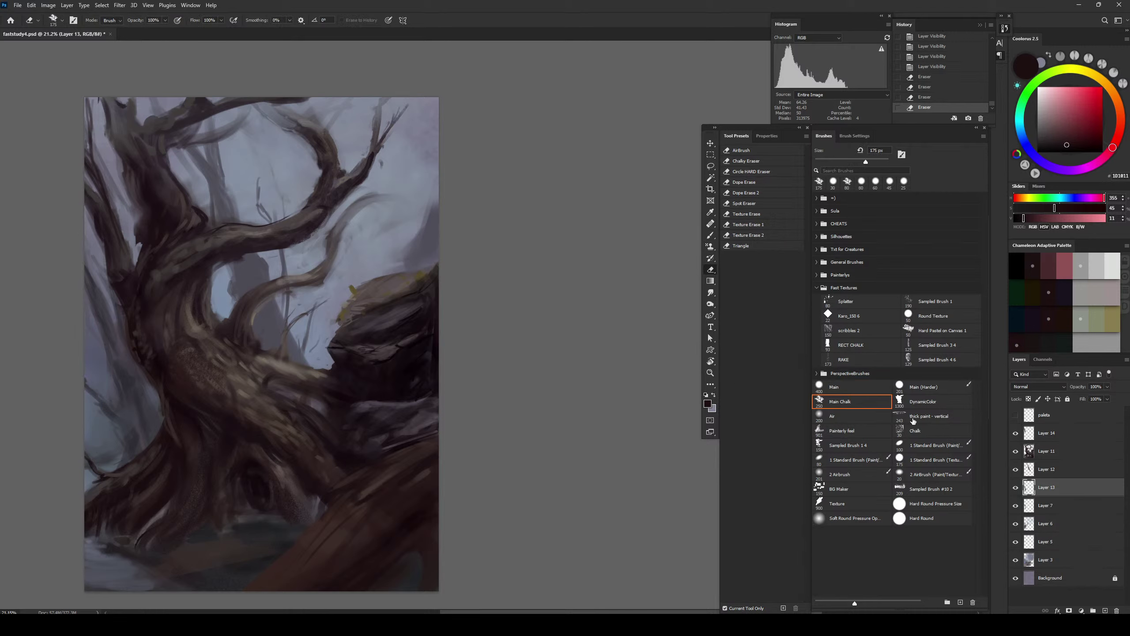
Erase the background strokes on Layer 12 between the upper-left branches with the 175 px chalk eraser
{"action": "left_click", "coordinate": [1016, 469]}
{"action": "left_click", "coordinate": [1016, 469]}
{"action": "left_click", "coordinate": [1048, 469]}
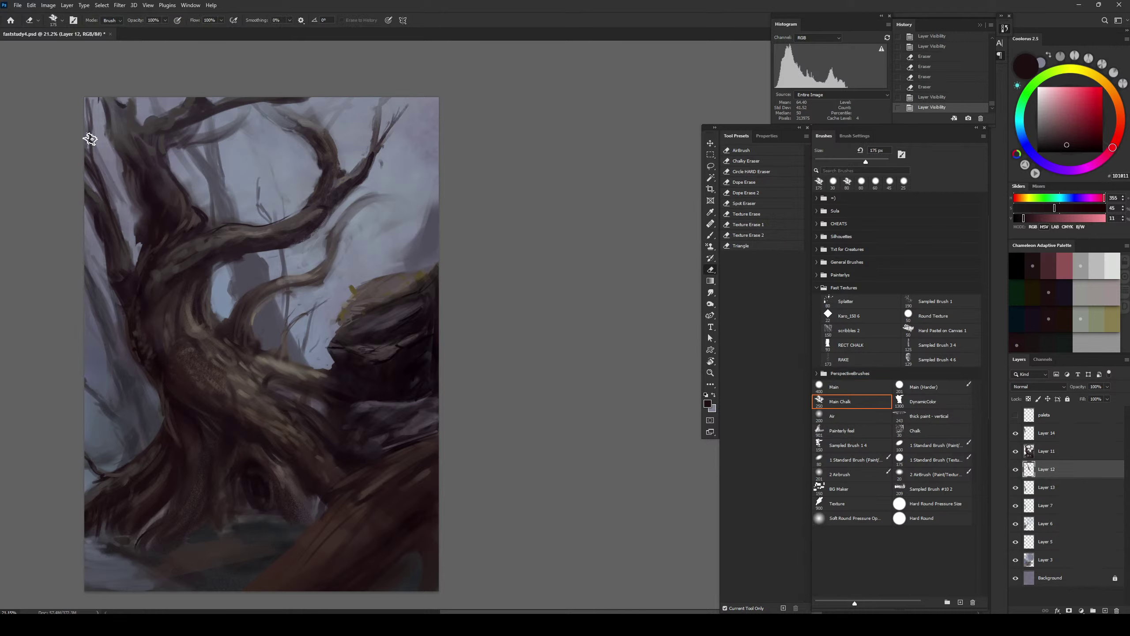
{"action": "left_click_drag", "start_coordinate": [90, 139], "coordinate": [107, 171]}
{"action": "left_click_drag", "start_coordinate": [109, 174], "coordinate": [126, 202]}
{"action": "key", "text": "b"}
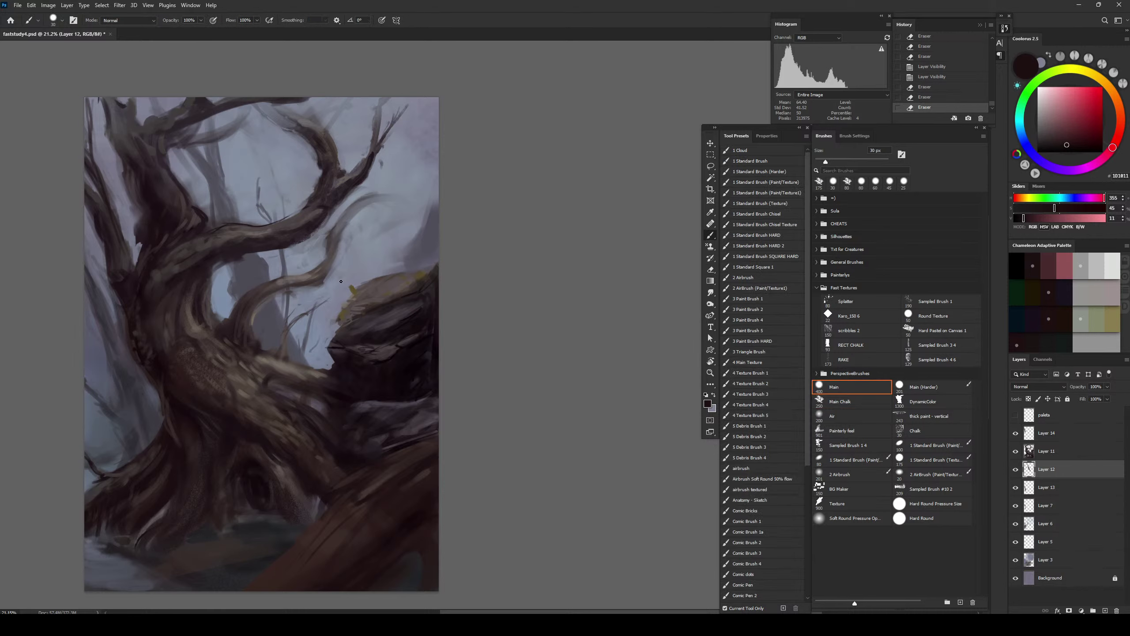
Sample a grey from the background trunk, lighten it to 6F6E75, and add a new layer above Layer 12
{"action": "left_click", "coordinate": [275, 325], "text": "alt"}
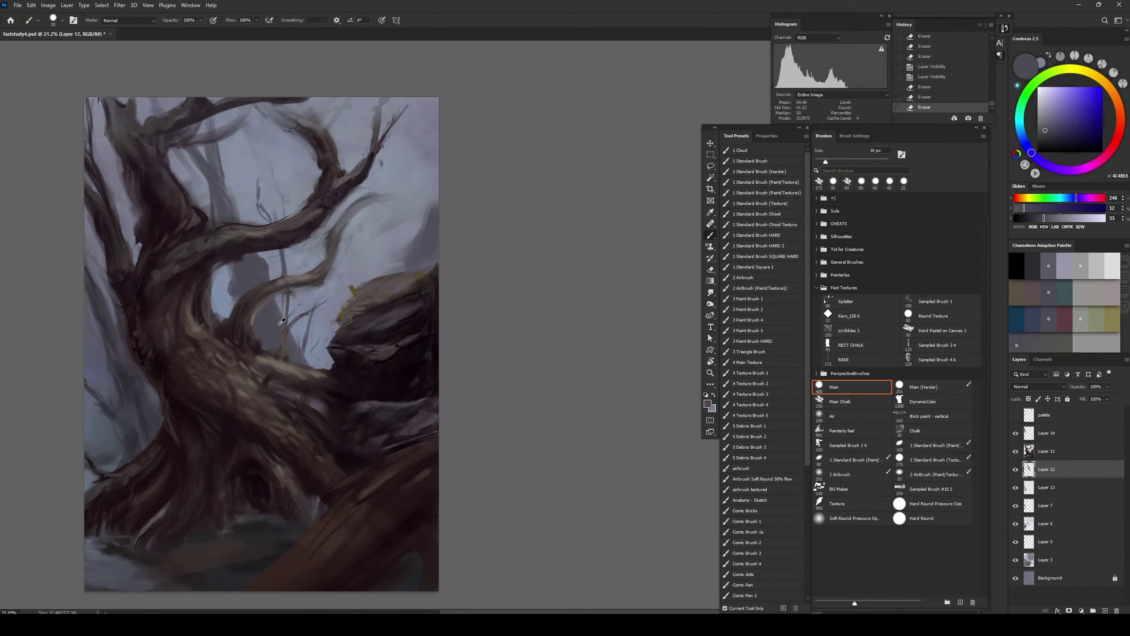
{"action": "left_click", "coordinate": [1042, 125]}
{"action": "left_click_drag", "start_coordinate": [1041, 124], "coordinate": [1041, 122]}
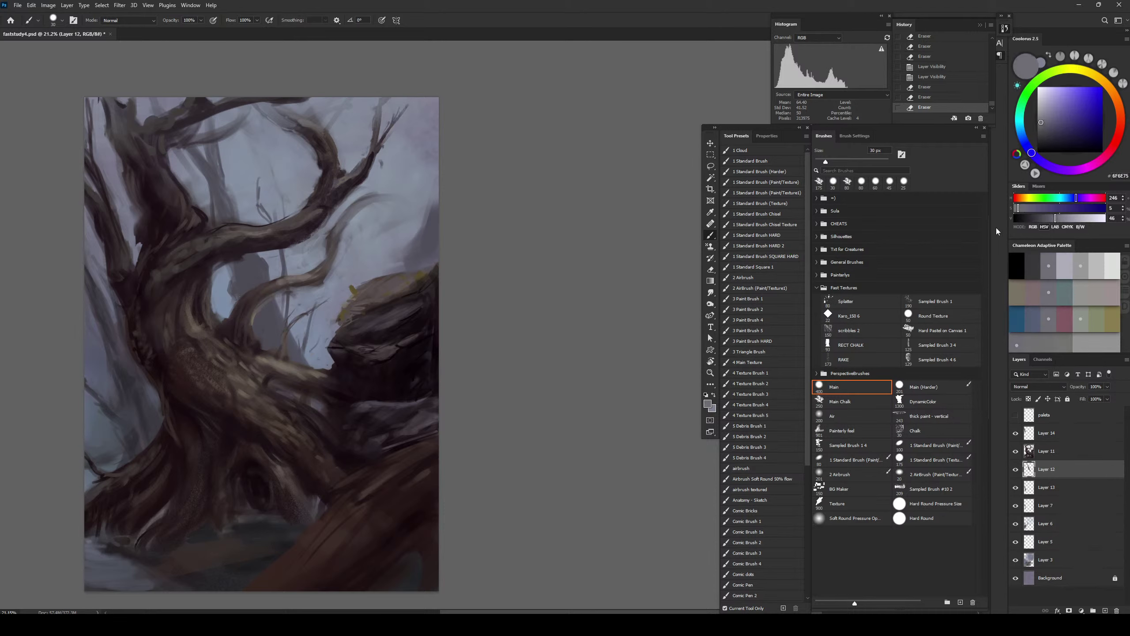
{"action": "key", "text": "ctrl+shift+alt+n"}
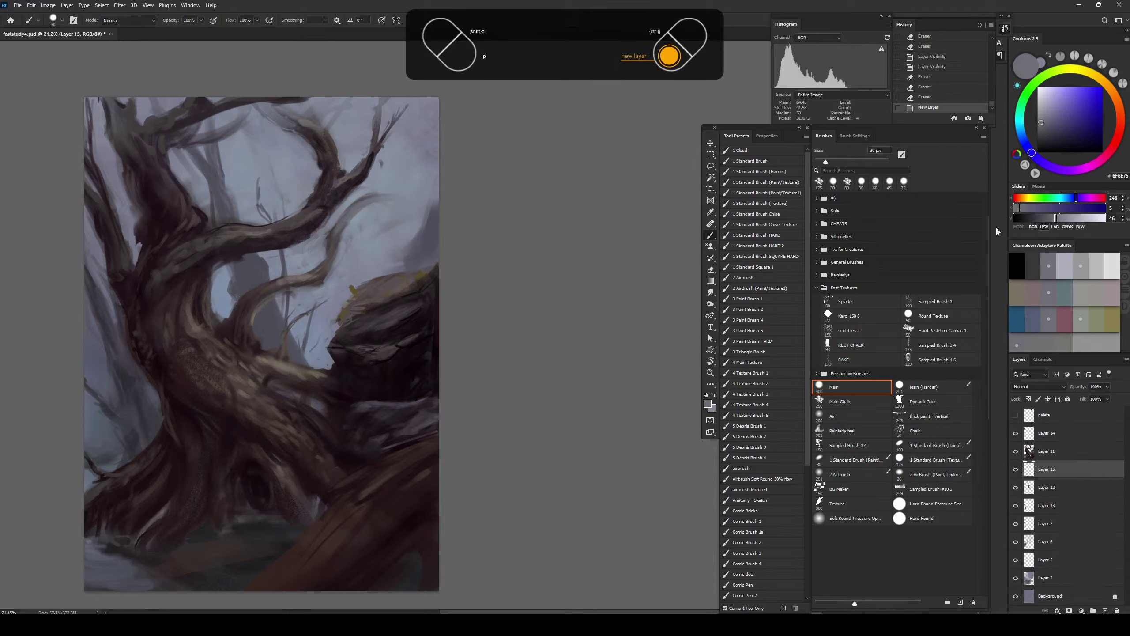
Paint faint grey background trunks between the curved right branch and the rock, using the Main brush at 60 px
{"action": "left_click_drag", "start_coordinate": [313, 333], "coordinate": [320, 307]}
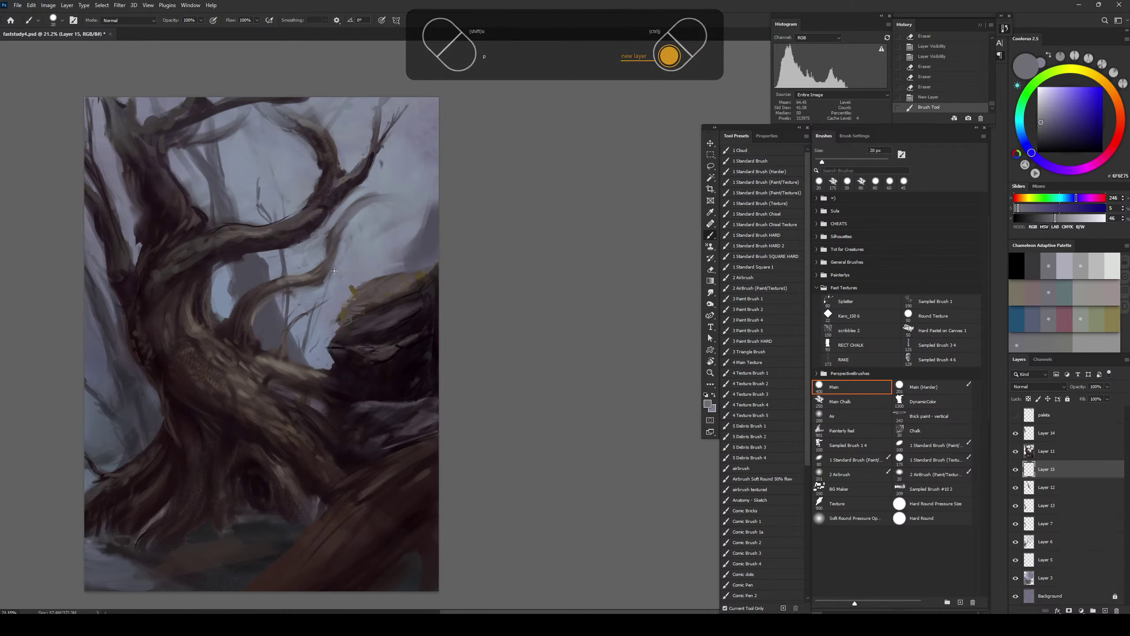
{"action": "key", "text": "ctrl+z"}
{"action": "key", "text": "]"}
{"action": "key", "text": "]"}
{"action": "key", "text": "]"}
{"action": "key", "text": "]"}
{"action": "key", "text": "]"}
{"action": "key", "text": "]"}
{"action": "key", "text": "]"}
{"action": "left_click_drag", "start_coordinate": [312, 363], "coordinate": [334, 287]}
{"action": "left_click", "coordinate": [327, 347]}
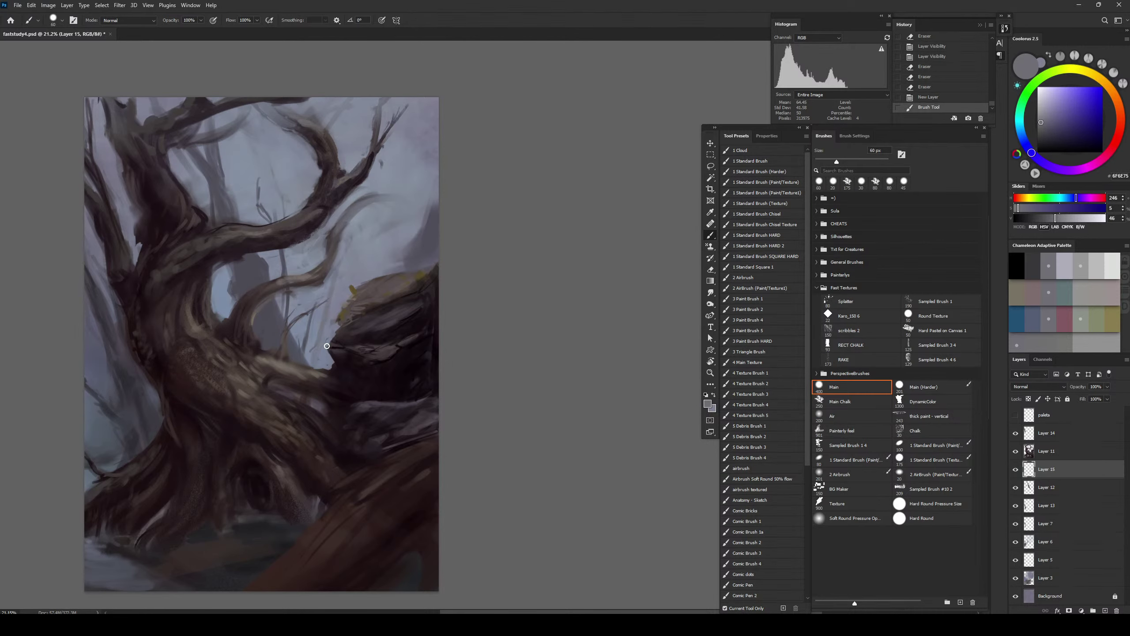
{"action": "left_click_drag", "start_coordinate": [322, 355], "coordinate": [365, 265]}
Add broader grey strokes behind the rock's upper edge with the brush at 100, 175 and 300 px
{"action": "key", "text": "]"}
{"action": "key", "text": "]"}
{"action": "key", "text": "]"}
{"action": "key", "text": "]"}
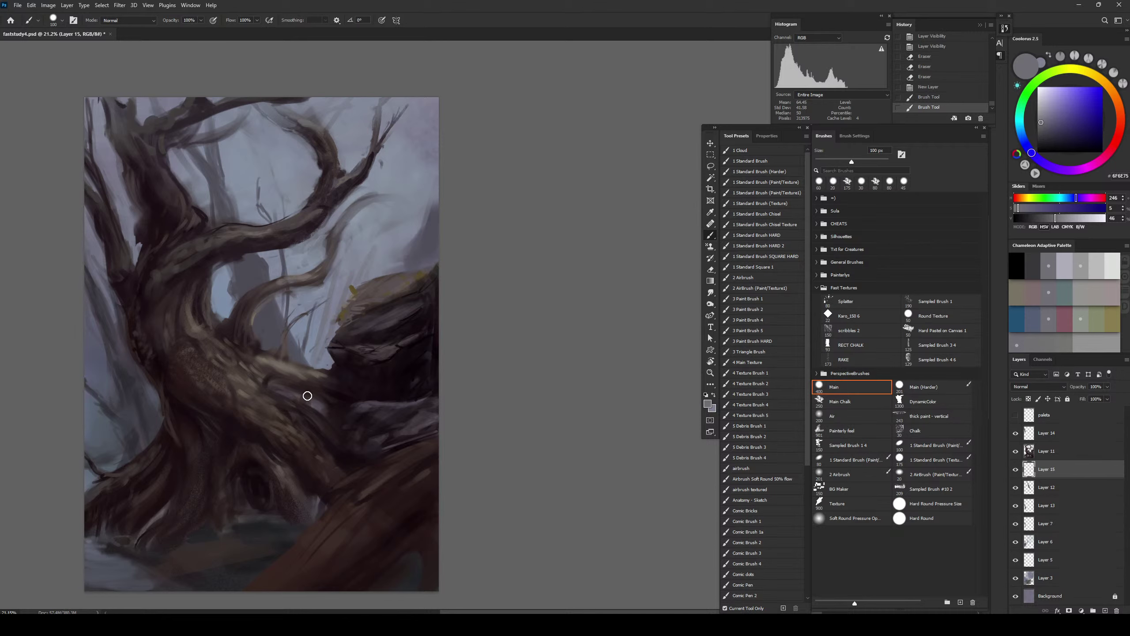
{"action": "mouse_move", "coordinate": [307, 395]}
{"action": "left_mouse_down"}
{"action": "mouse_move", "coordinate": [325, 429]}
{"action": "mouse_move", "coordinate": [341, 302]}
{"action": "left_mouse_up"}
{"action": "key", "text": "]"}
{"action": "key", "text": "]"}
{"action": "key", "text": "]"}
{"action": "mouse_move", "coordinate": [326, 372]}
{"action": "left_mouse_down"}
{"action": "mouse_move", "coordinate": [337, 309]}
{"action": "mouse_move", "coordinate": [366, 283]}
{"action": "mouse_move", "coordinate": [343, 285]}
{"action": "left_mouse_up"}
{"action": "key", "text": "]"}
{"action": "key", "text": "]"}
{"action": "key", "text": "]"}
{"action": "left_click_drag", "start_coordinate": [323, 346], "coordinate": [312, 307]}
{"action": "left_click_drag", "start_coordinate": [376, 260], "coordinate": [377, 236]}
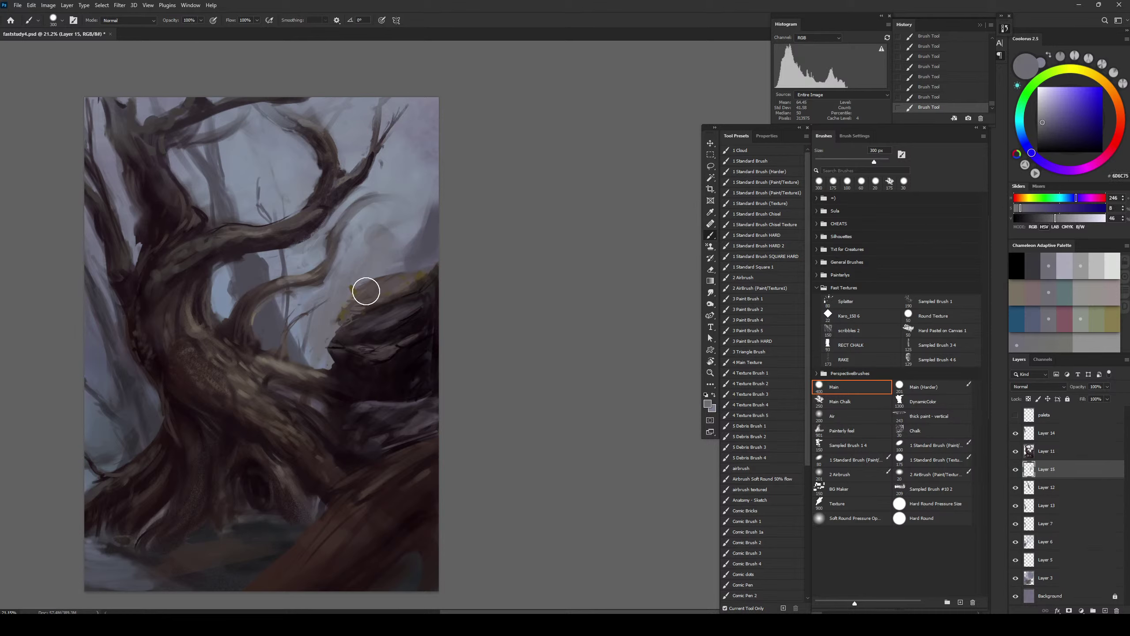
Undo the last large stroke above the rock and touch up the gap beside the rock with the brush at 175 px
{"action": "left_click_drag", "start_coordinate": [359, 250], "coordinate": [377, 236]}
{"action": "key", "text": "ctrl+z"}
{"action": "key", "text": "["}
{"action": "key", "text": "["}
{"action": "key", "text": "["}
{"action": "left_click_drag", "start_coordinate": [326, 373], "coordinate": [322, 365]}
Sample the blue-grey sky colour, switch to the 1 Cloud brush preset, and flip the canvas horizontally
{"action": "left_click", "coordinate": [407, 202], "text": "alt"}
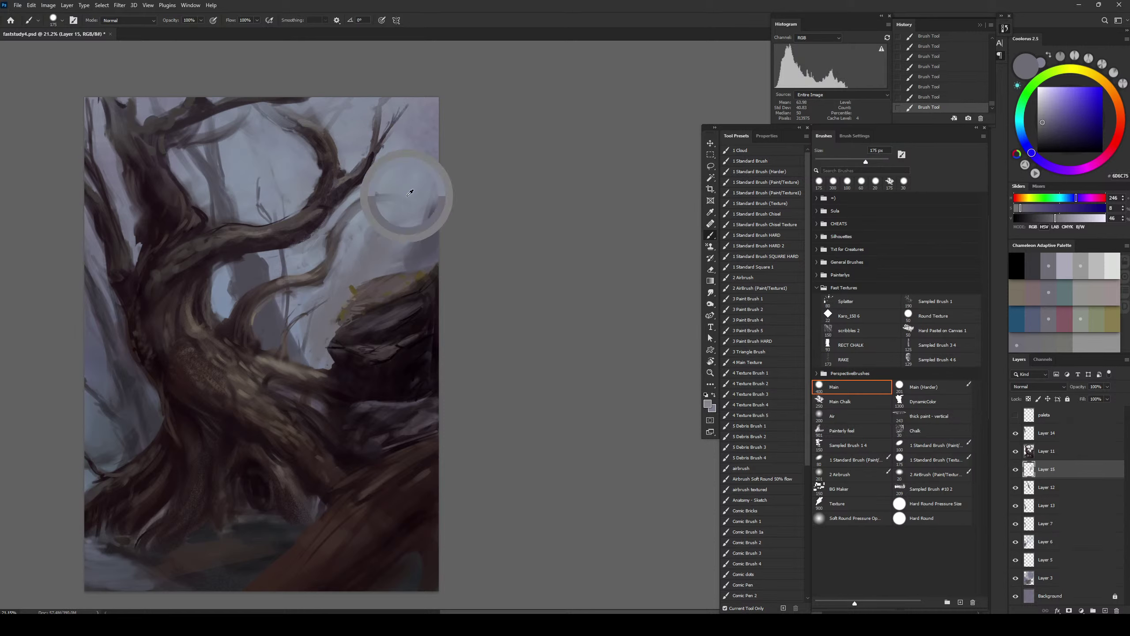
{"action": "left_click", "coordinate": [769, 152]}
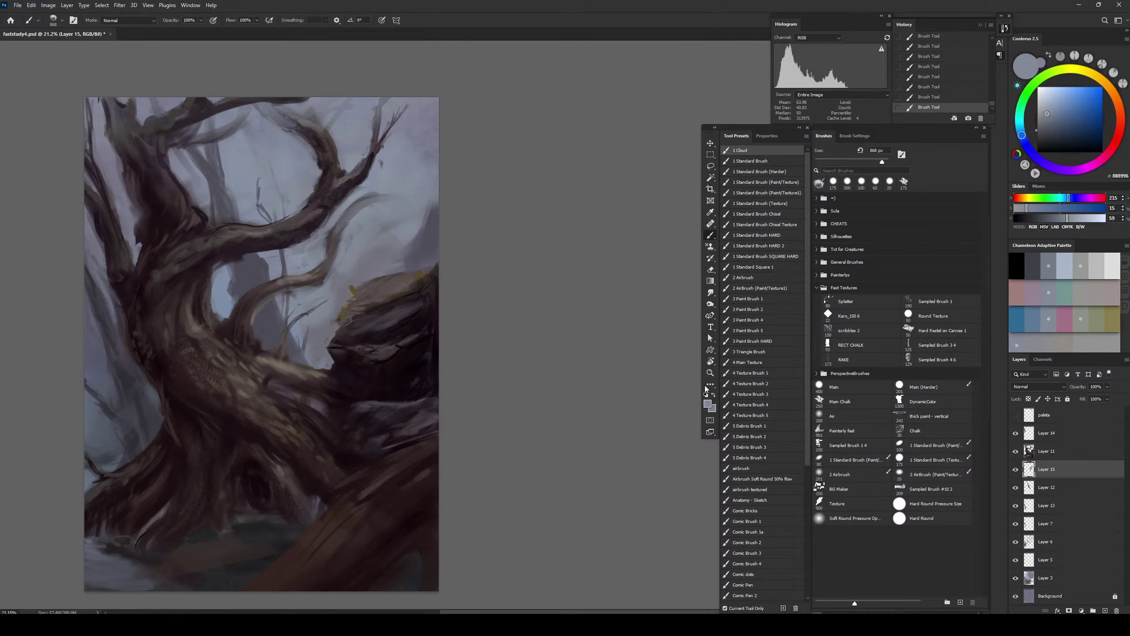
{"action": "key", "text": "ctrl+shift+h"}
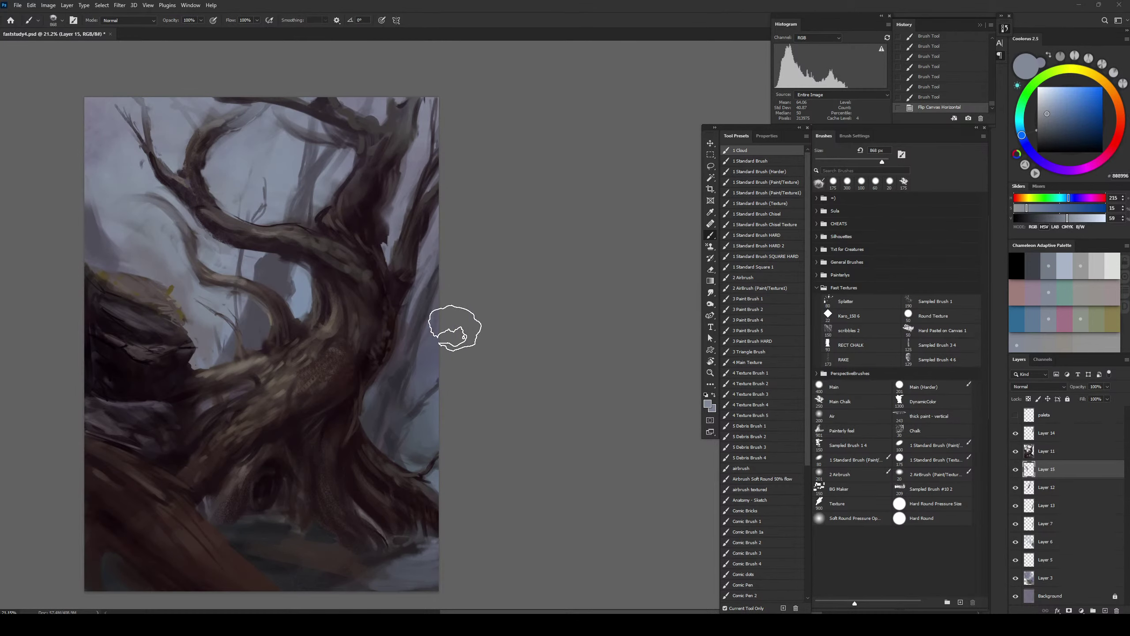
Stamp the visible artwork above Layer 14, merge it with the painting layers down to Layer 3, and save the file
{"action": "left_click", "coordinate": [1043, 432]}
{"action": "key", "text": "ctrl+shift+alt+e"}
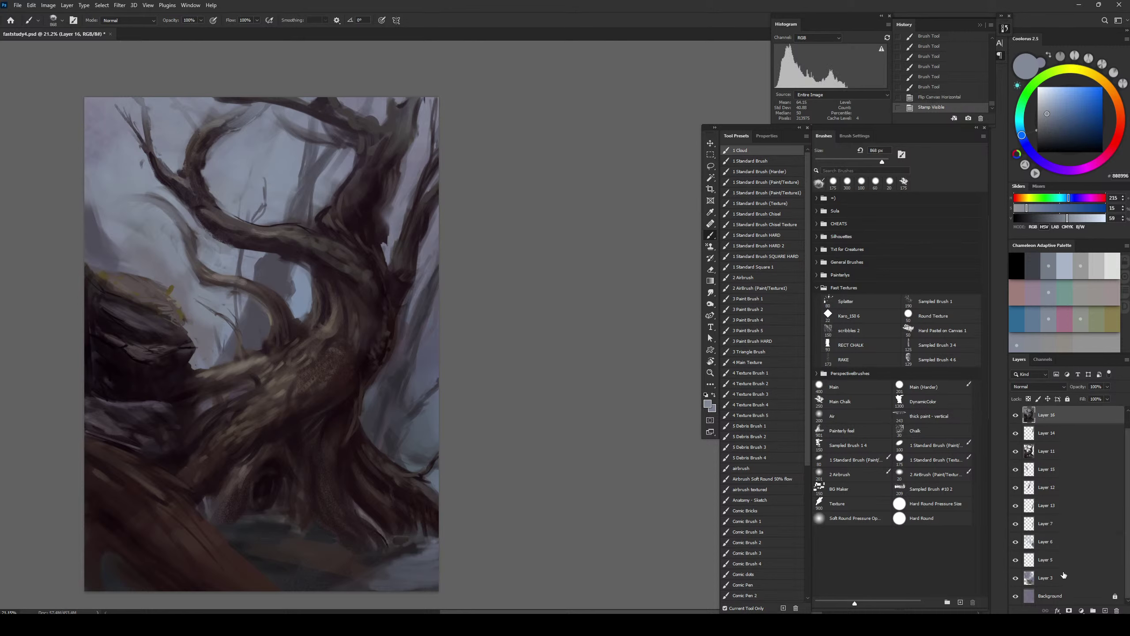
{"action": "left_click", "coordinate": [1050, 585], "text": "shift"}
{"action": "key", "text": "ctrl+e"}
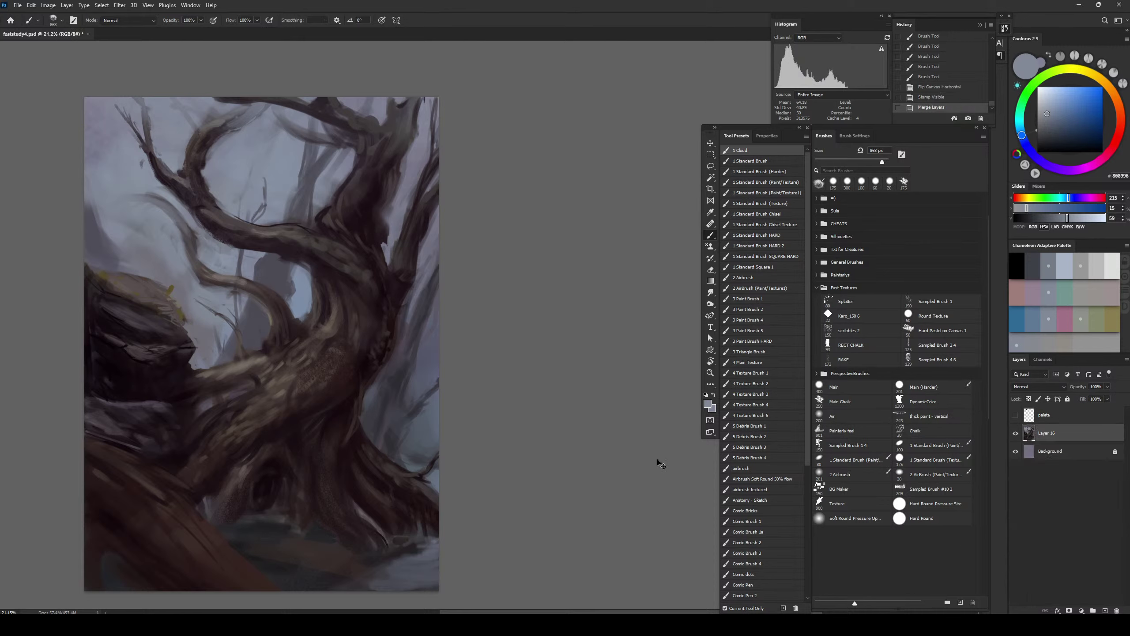
{"action": "key", "text": "ctrl+s"}
Duplicate the merged layer and darken the copy with Levels by lowering the output white, judging it in a greyscale proof
{"action": "key", "text": "ctrl+j"}
{"action": "key", "text": "ctrl+l"}
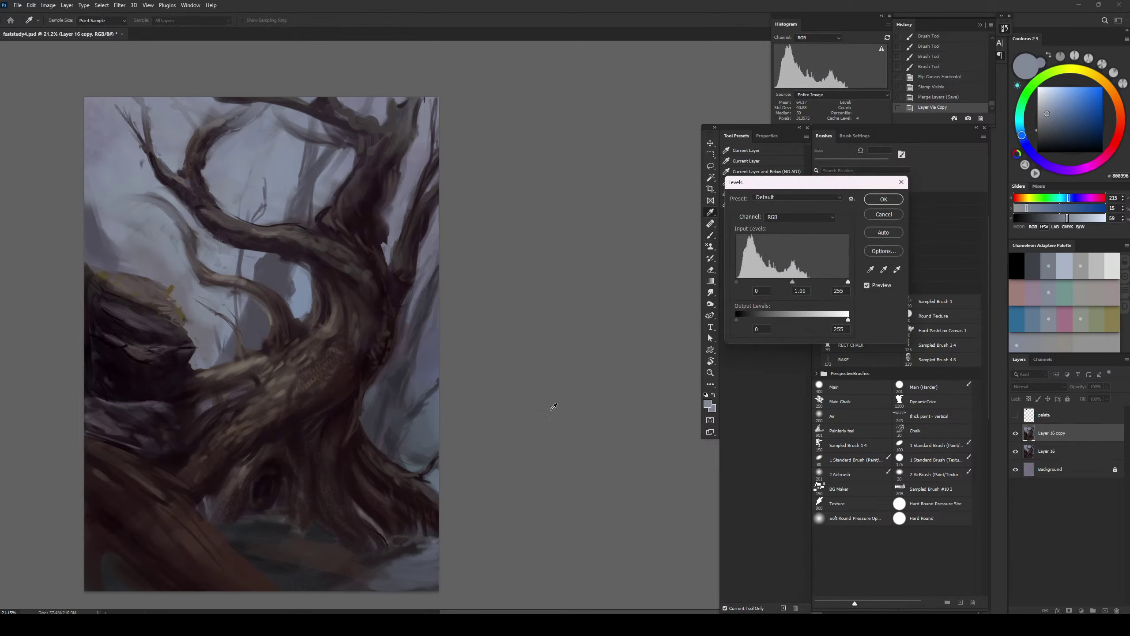
{"action": "key", "text": "ctrl+y"}
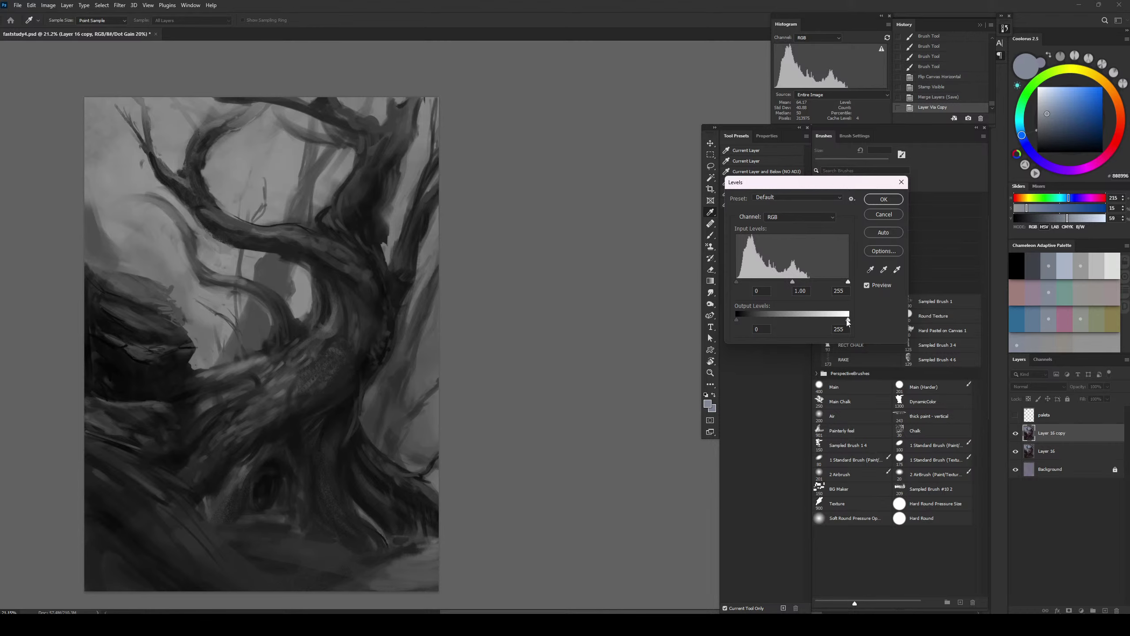
{"action": "left_click_drag", "start_coordinate": [847, 322], "coordinate": [810, 324]}
{"action": "key", "text": "Return"}
{"action": "key", "text": "b"}
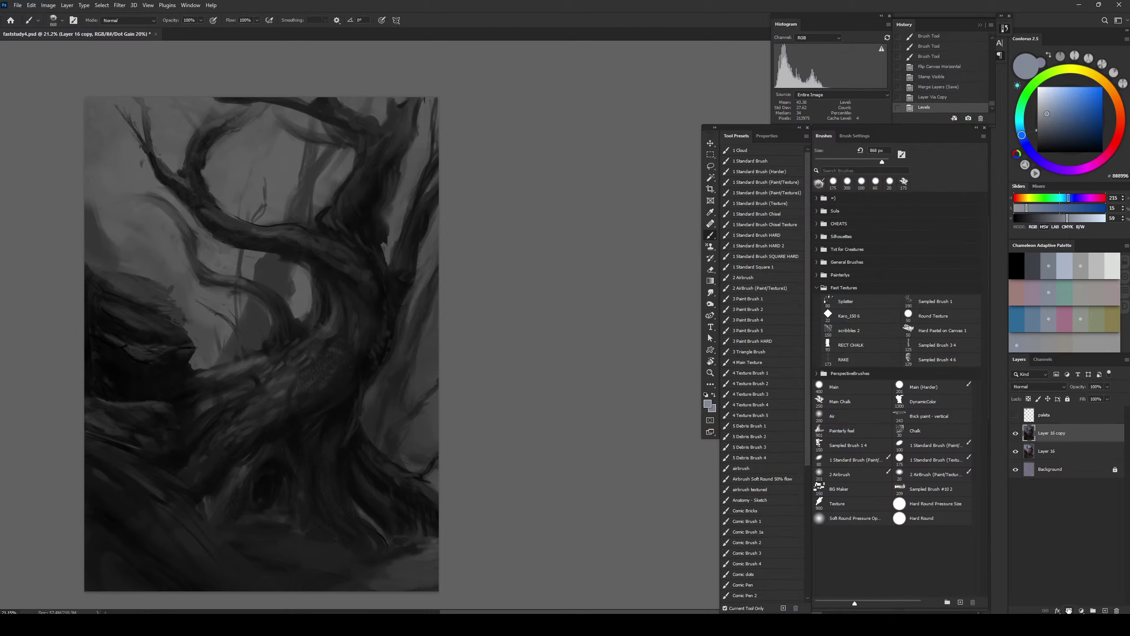
{"action": "key", "text": "ctrl+y"}
Shift the darkened copy's hue to about -24 with Hue/Saturation
{"action": "key", "text": "ctrl+u"}
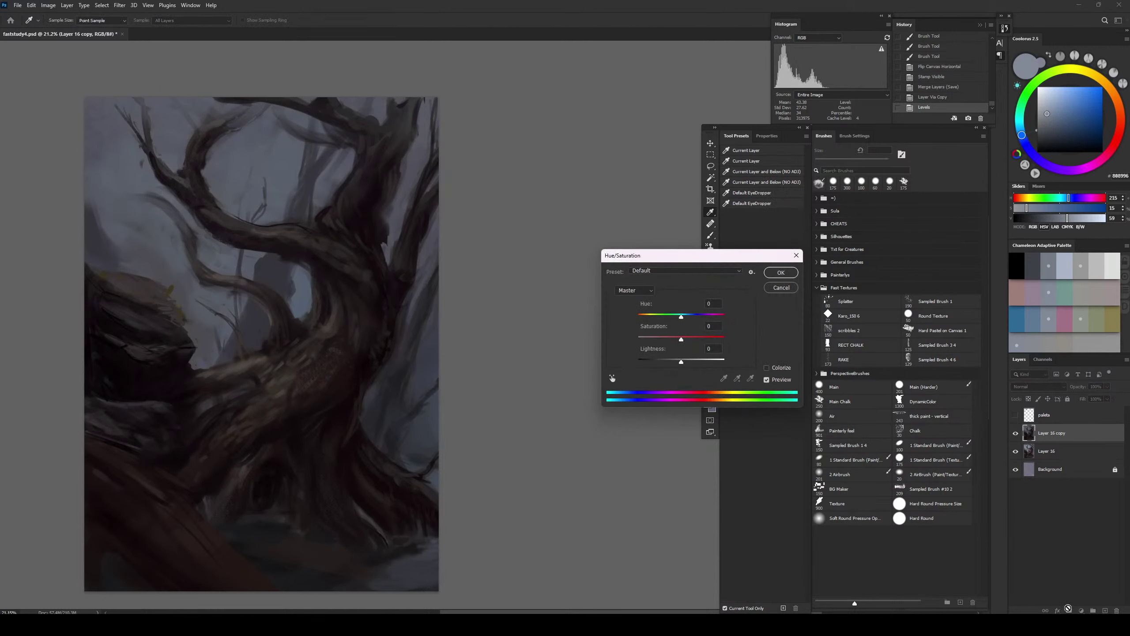
{"action": "left_click_drag", "start_coordinate": [683, 317], "coordinate": [672, 325]}
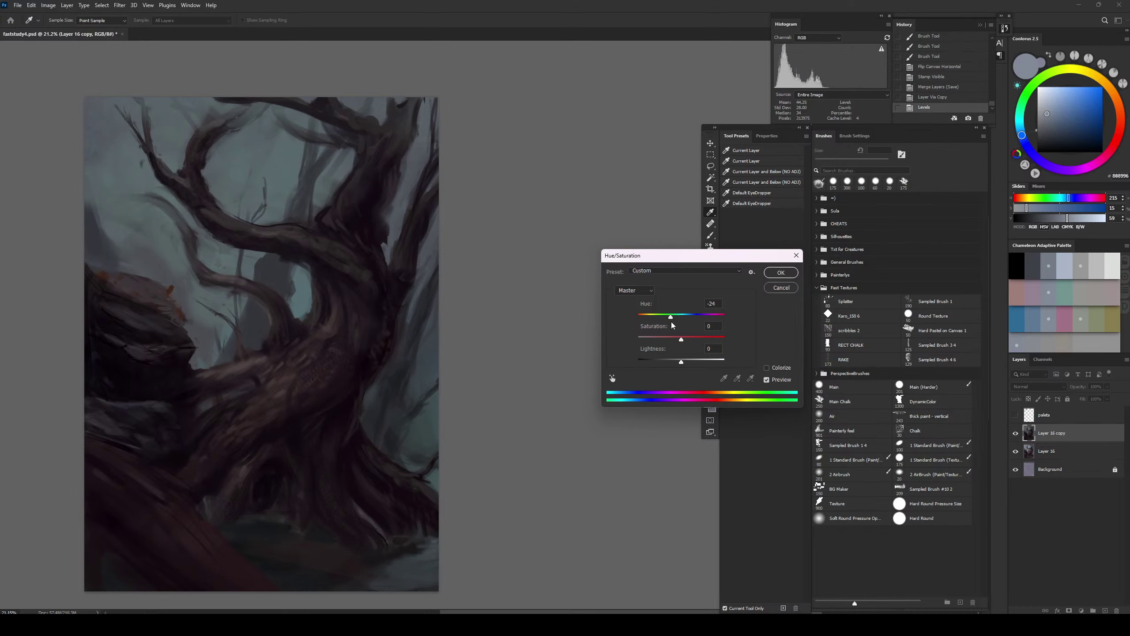
{"action": "key", "text": "Return"}
{"action": "key", "text": "b"}
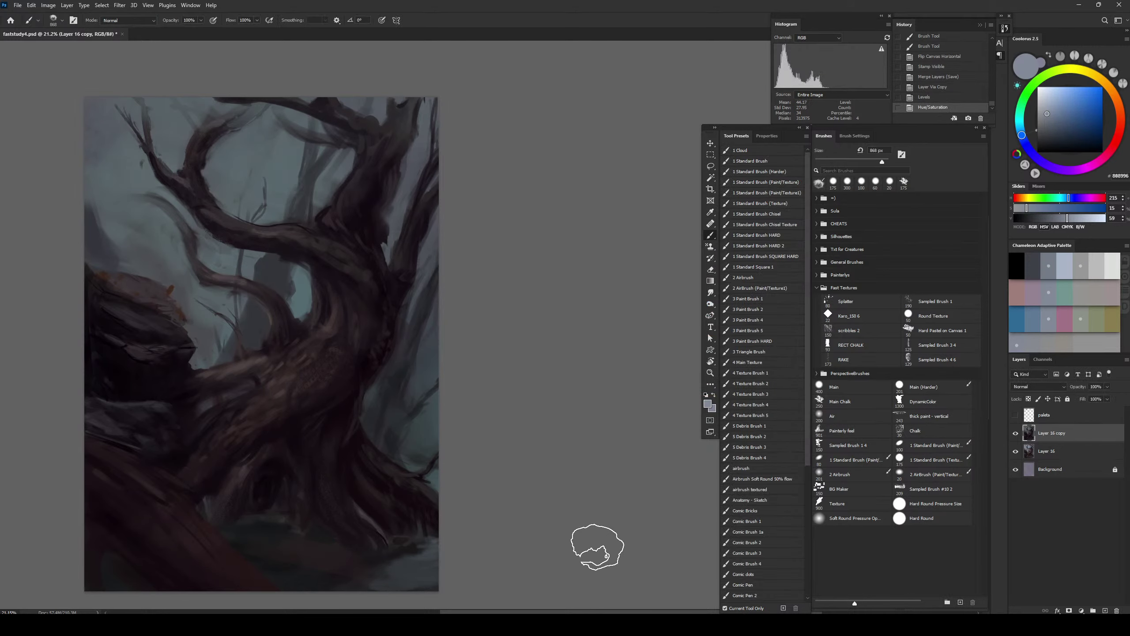
Add a black-filled layer mask to the darkened copy and choose the Air brush with white as foreground
{"action": "left_click", "coordinate": [1069, 609]}
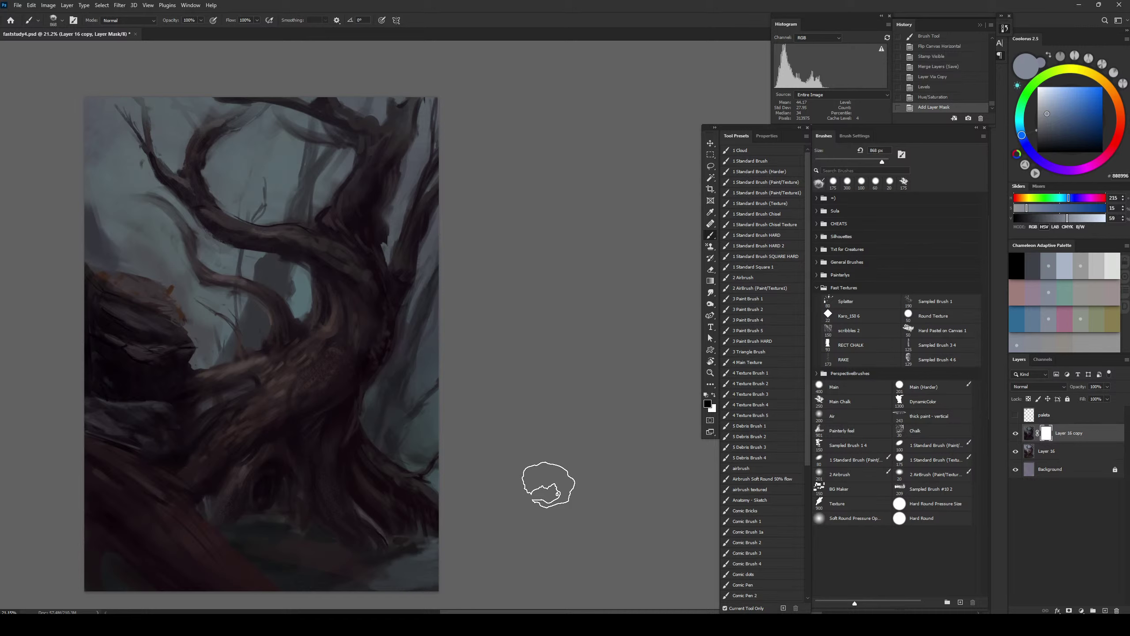
{"action": "key", "text": "alt+BackSpace"}
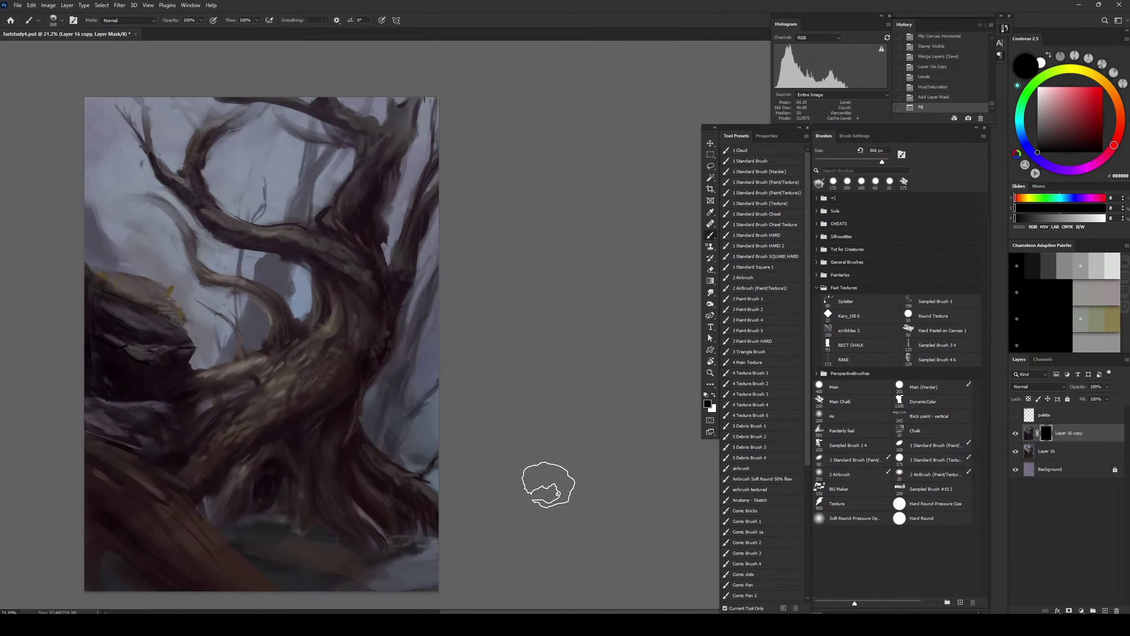
{"action": "left_click", "coordinate": [866, 416]}
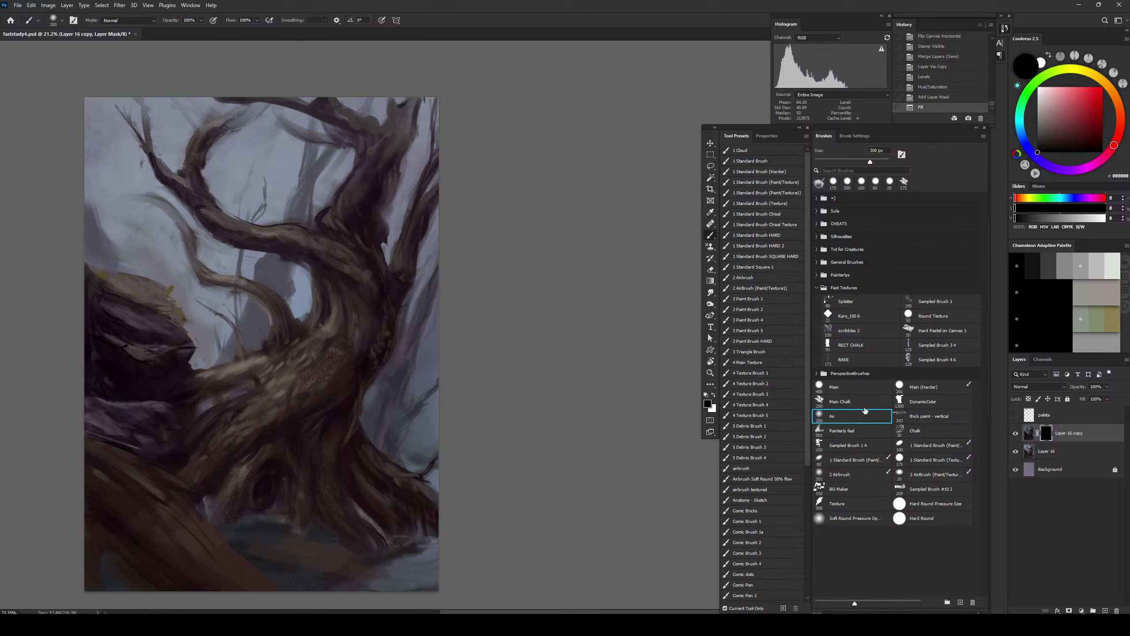
{"action": "key", "text": "x"}
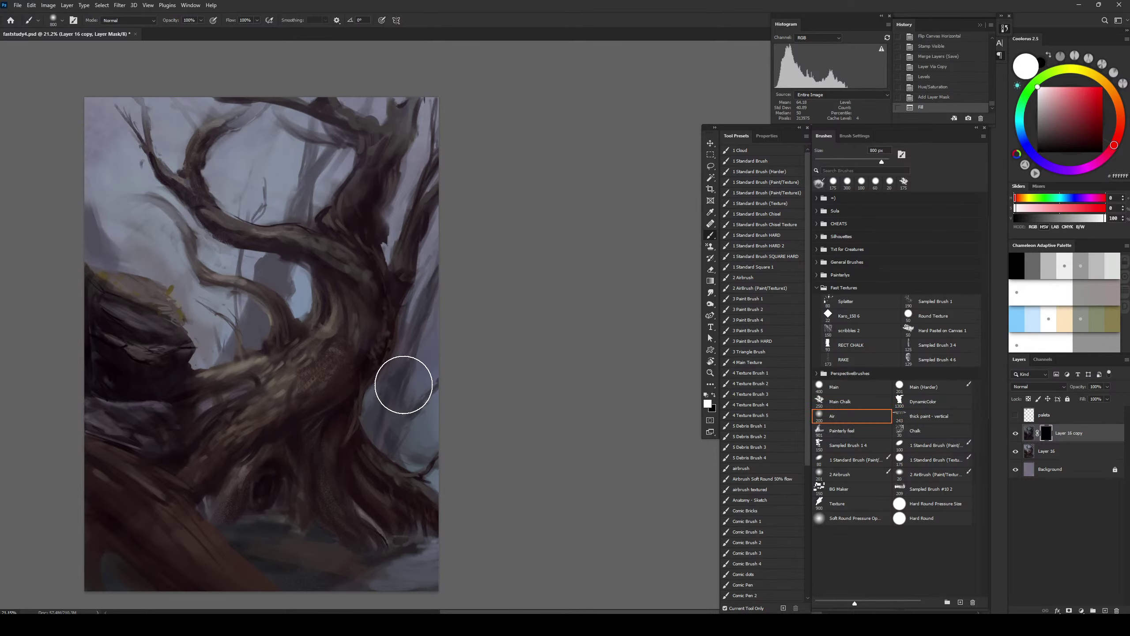
Paint white on the mask with the large Air brush to darken the lower trunk and the hollow at its base
{"action": "key", "text": "bracketleft"}
{"action": "key", "text": "bracketleft"}
{"action": "key", "text": "bracketleft"}
{"action": "key", "text": "bracketleft"}
{"action": "key", "text": "bracketright"}
{"action": "key", "text": "bracketright"}
{"action": "key", "text": "bracketright"}
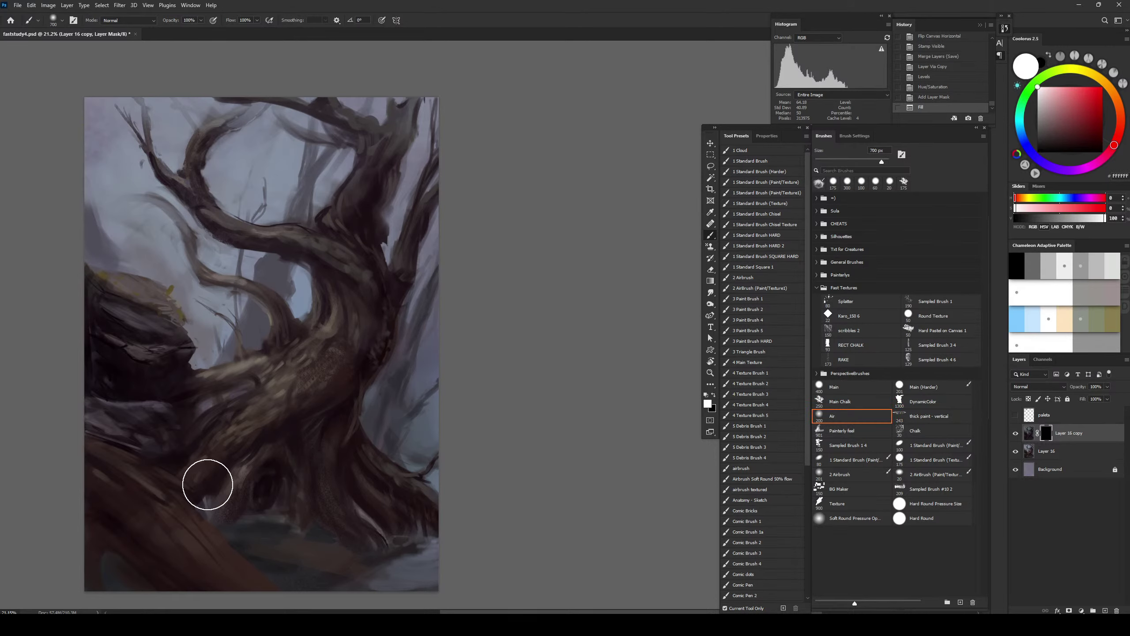
{"action": "left_click_drag", "start_coordinate": [208, 479], "coordinate": [329, 391]}
{"action": "mouse_move", "coordinate": [285, 498]}
{"action": "left_mouse_down"}
{"action": "mouse_move", "coordinate": [271, 523]}
{"action": "mouse_move", "coordinate": [281, 495]}
{"action": "mouse_move", "coordinate": [294, 518]}
{"action": "left_mouse_up"}
{"action": "key", "text": "bracketleft"}
{"action": "key", "text": "bracketleft"}
{"action": "key", "text": "bracketleft"}
{"action": "left_click_drag", "start_coordinate": [302, 457], "coordinate": [297, 499]}
{"action": "left_click_drag", "start_coordinate": [296, 505], "coordinate": [291, 533]}
Paint white on the mask over the roots on the trunk's right side to darken them, varying the Air brush size
{"action": "key", "text": "bracketright"}
{"action": "key", "text": "bracketright"}
{"action": "key", "text": "bracketright"}
{"action": "key", "text": "bracketleft"}
{"action": "key", "text": "bracketleft"}
{"action": "key", "text": "bracketleft"}
{"action": "key", "text": "bracketleft"}
{"action": "key", "text": "bracketleft"}
{"action": "key", "text": "bracketleft"}
{"action": "key", "text": "bracketright"}
{"action": "key", "text": "bracketright"}
{"action": "key", "text": "bracketright"}
{"action": "mouse_move", "coordinate": [307, 483]}
{"action": "left_mouse_down"}
{"action": "mouse_move", "coordinate": [315, 469]}
{"action": "mouse_move", "coordinate": [351, 552]}
{"action": "mouse_move", "coordinate": [391, 552]}
{"action": "mouse_move", "coordinate": [380, 538]}
{"action": "left_mouse_up"}
{"action": "key", "text": "bracketright"}
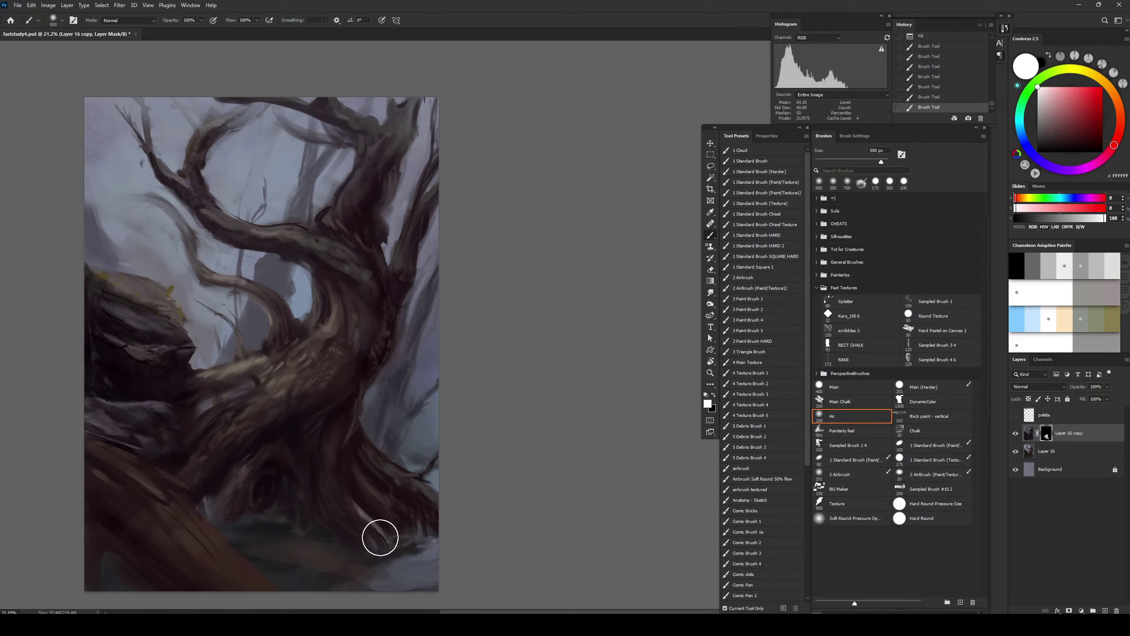
{"action": "key", "text": "bracketleft"}
{"action": "left_click_drag", "start_coordinate": [354, 474], "coordinate": [373, 529]}
{"action": "key", "text": "bracketright"}
{"action": "key", "text": "bracketright"}
{"action": "key", "text": "bracketright"}
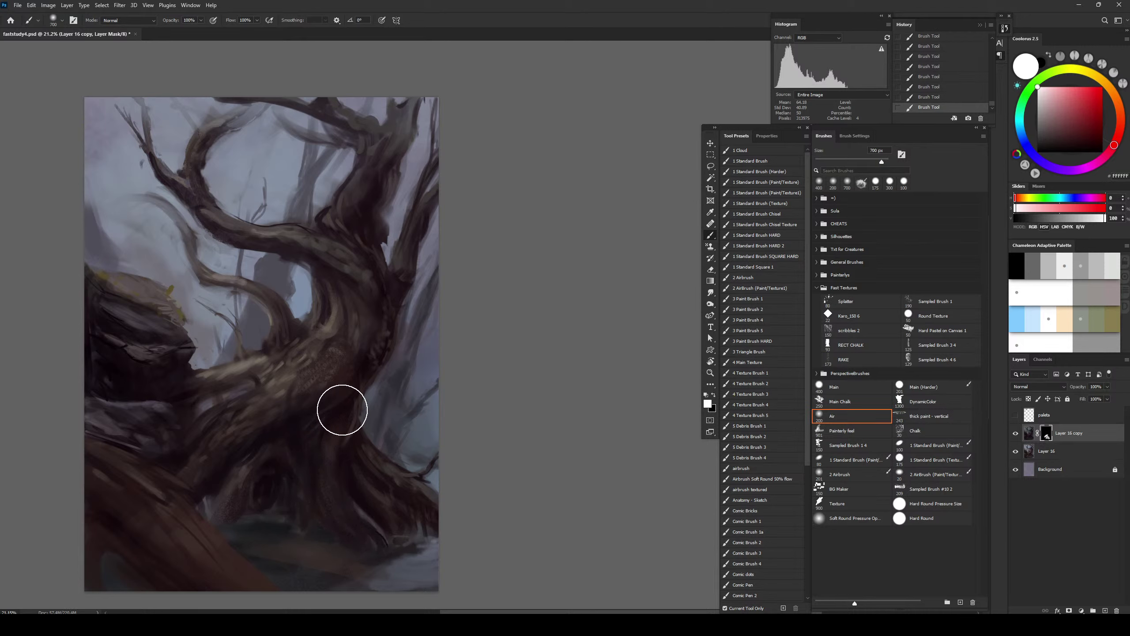
Undo and restore the last mask stroke to compare the trunk with and without it
{"action": "key", "text": "ctrl+z"}
{"action": "key", "text": "bracketleft"}
{"action": "key", "text": "bracketleft"}
{"action": "key", "text": "bracketleft"}
{"action": "key", "text": "bracketleft"}
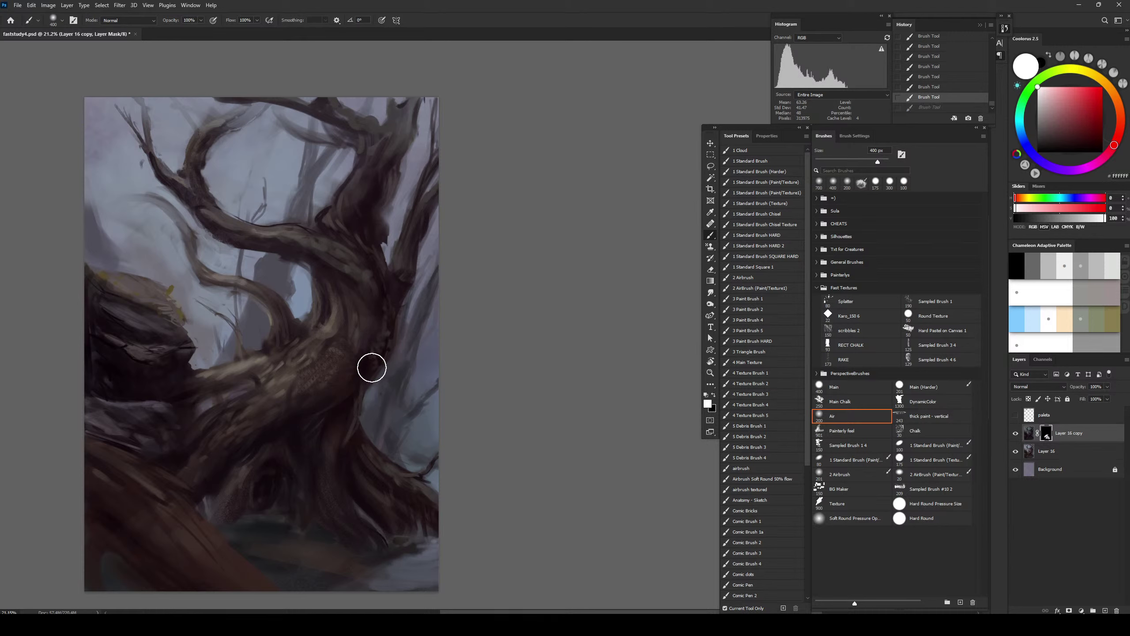
{"action": "key", "text": "ctrl+shift+z"}
Darken the trunk's right side and upper fork by painting white on the mask with the Air brush at up to 500 px
{"action": "key", "text": "bracketleft"}
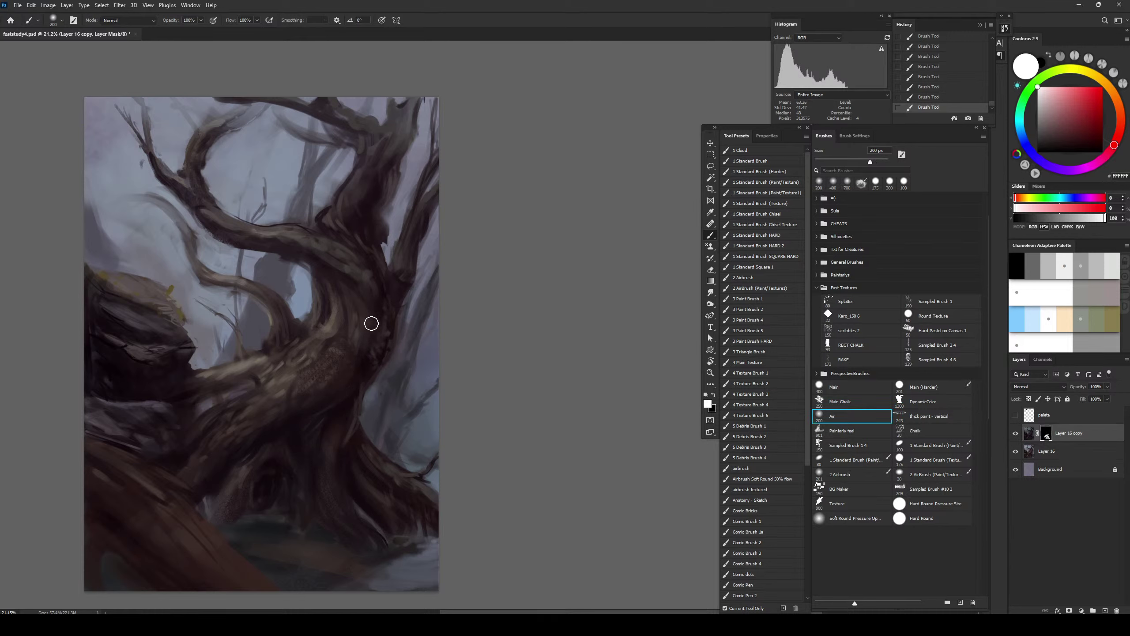
{"action": "key", "text": "bracketright"}
{"action": "key", "text": "bracketright"}
{"action": "key", "text": "bracketright"}
{"action": "key", "text": "bracketright"}
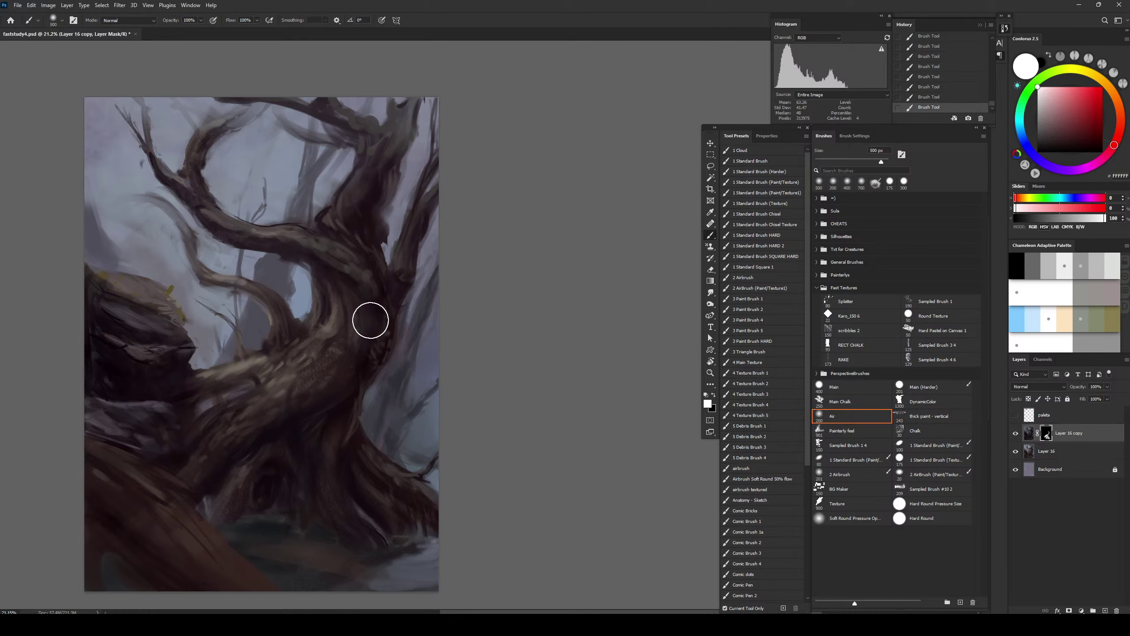
{"action": "key", "text": "bracketleft"}
{"action": "key", "text": "bracketleft"}
{"action": "key", "text": "bracketright"}
{"action": "key", "text": "bracketright"}
{"action": "key", "text": "bracketright"}
{"action": "key", "text": "bracketright"}
{"action": "key", "text": "bracketright"}
{"action": "key", "text": "bracketright"}
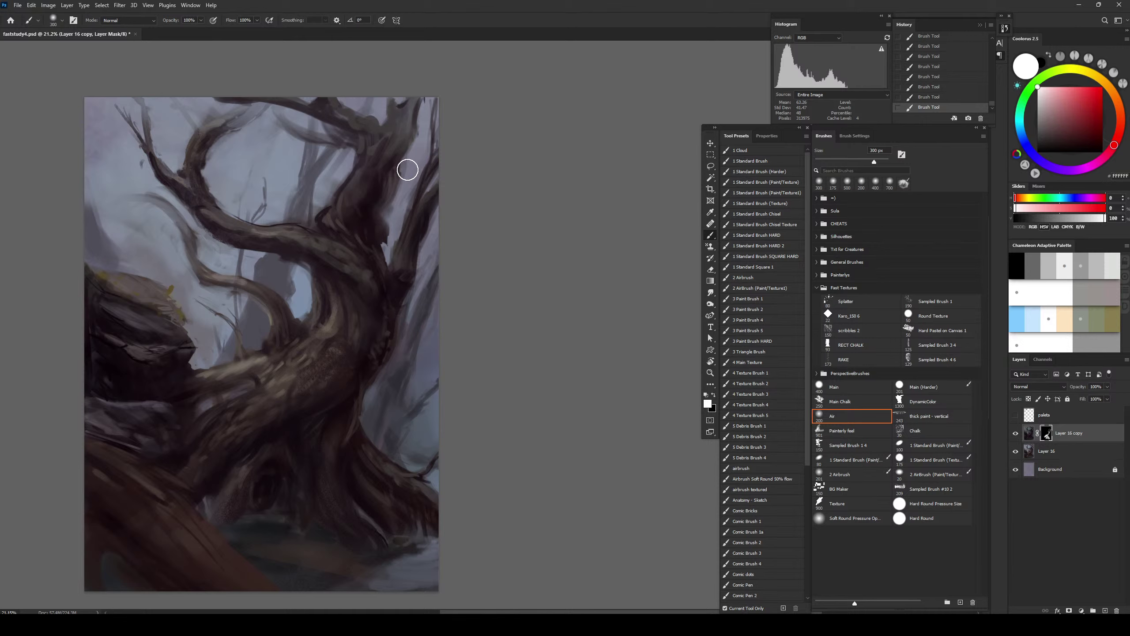
{"action": "mouse_move", "coordinate": [382, 179]}
{"action": "left_mouse_down"}
{"action": "mouse_move", "coordinate": [391, 138]}
{"action": "mouse_move", "coordinate": [392, 148]}
{"action": "mouse_move", "coordinate": [402, 143]}
{"action": "mouse_move", "coordinate": [407, 113]}
{"action": "left_mouse_up"}
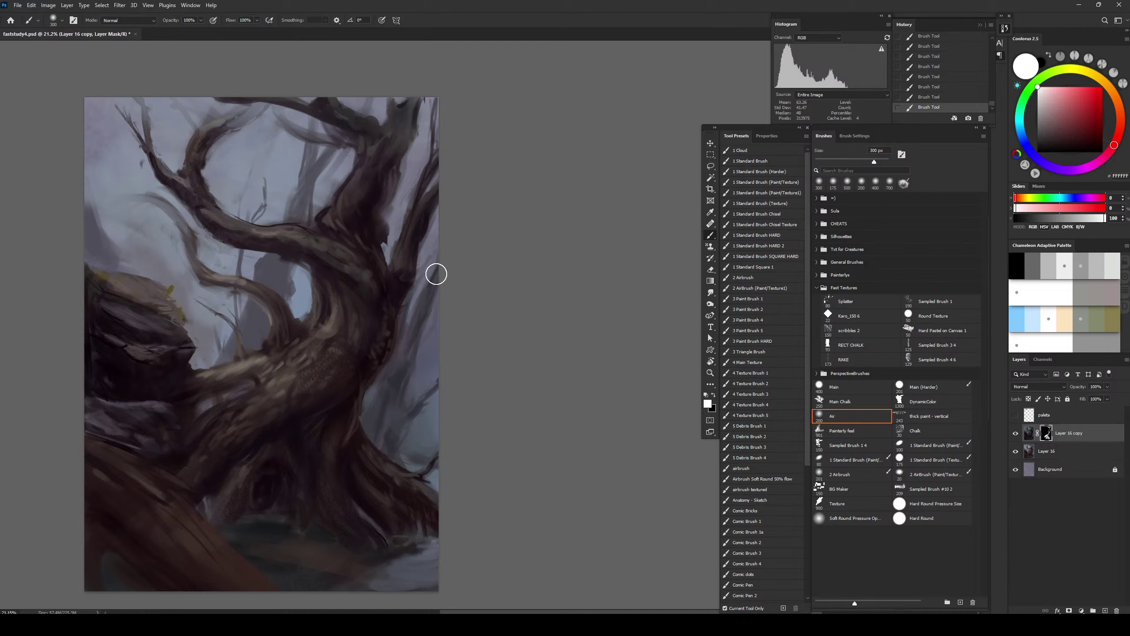
Compare the darkened copy on and off, and paint white on its mask along the top branches with the 300 px Air brush
{"action": "left_click", "coordinate": [1014, 434]}
{"action": "mouse_move", "coordinate": [236, 100]}
{"action": "left_mouse_down"}
{"action": "mouse_move", "coordinate": [305, 102]}
{"action": "mouse_move", "coordinate": [342, 128]}
{"action": "left_mouse_up"}
{"action": "key", "text": "]"}
{"action": "key", "text": "]"}
{"action": "key", "text": "]"}
{"action": "key", "text": "bracketleft"}
{"action": "key", "text": "bracketleft"}
{"action": "key", "text": "bracketleft"}
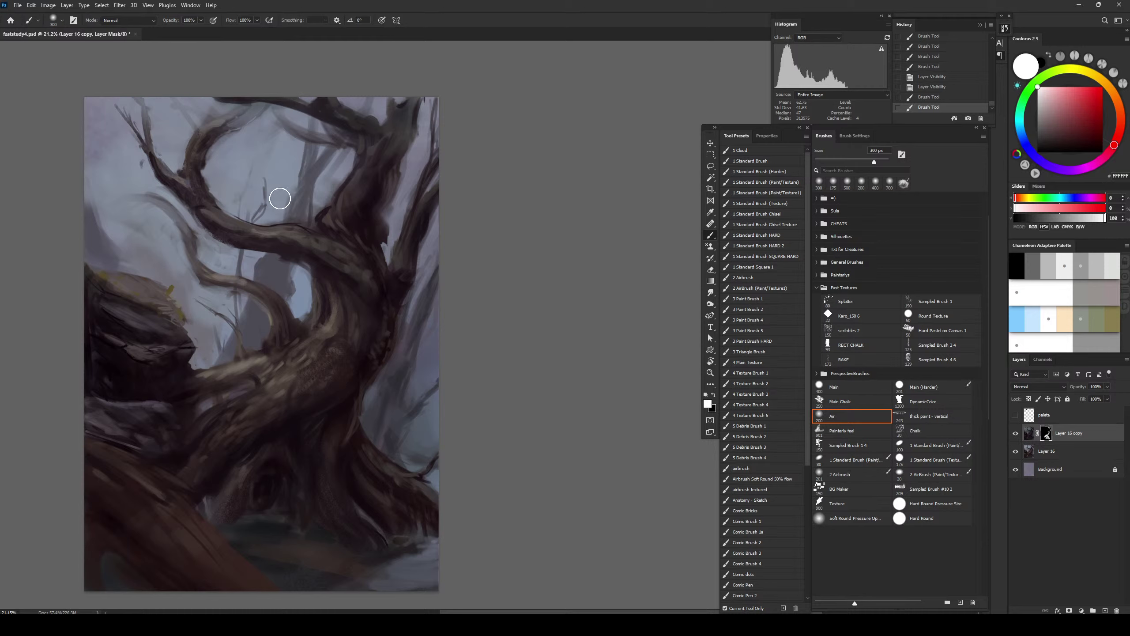
{"action": "left_click_drag", "start_coordinate": [346, 144], "coordinate": [330, 137]}
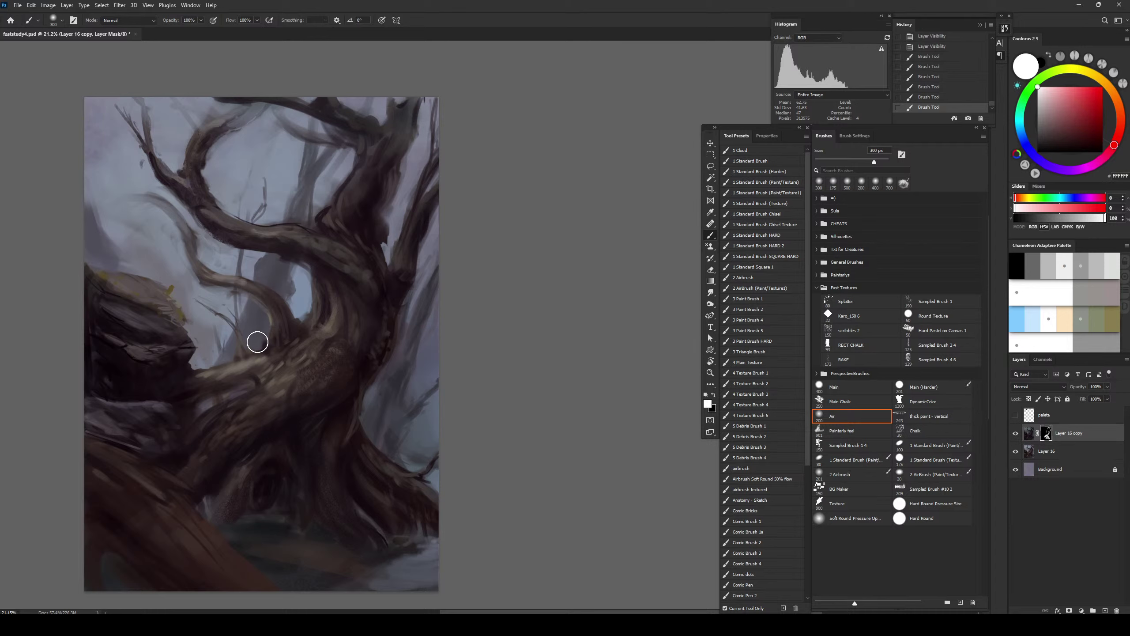
Paint white on the mask across the middle of the trunk and down its left side beside the rock
{"action": "key", "text": "bracketright"}
{"action": "key", "text": "bracketright"}
{"action": "key", "text": "bracketright"}
{"action": "mouse_move", "coordinate": [295, 377]}
{"action": "left_mouse_down"}
{"action": "mouse_move", "coordinate": [288, 310]}
{"action": "mouse_move", "coordinate": [285, 335]}
{"action": "left_mouse_up"}
{"action": "key", "text": "bracketleft"}
{"action": "key", "text": "bracketleft"}
{"action": "key", "text": "bracketleft"}
{"action": "mouse_move", "coordinate": [273, 373]}
{"action": "left_mouse_down"}
{"action": "mouse_move", "coordinate": [198, 408]}
{"action": "mouse_move", "coordinate": [149, 392]}
{"action": "mouse_move", "coordinate": [89, 398]}
{"action": "mouse_move", "coordinate": [87, 420]}
{"action": "mouse_move", "coordinate": [127, 446]}
{"action": "mouse_move", "coordinate": [108, 440]}
{"action": "mouse_move", "coordinate": [166, 451]}
{"action": "left_mouse_up"}
Darken the lower trunk above the hollow through the mask with the Air brush, adjusting its size between 200 and 500 px
{"action": "key", "text": "bracketright"}
{"action": "key", "text": "bracketright"}
{"action": "key", "text": "bracketright"}
{"action": "key", "text": "bracketright"}
{"action": "key", "text": "bracketright"}
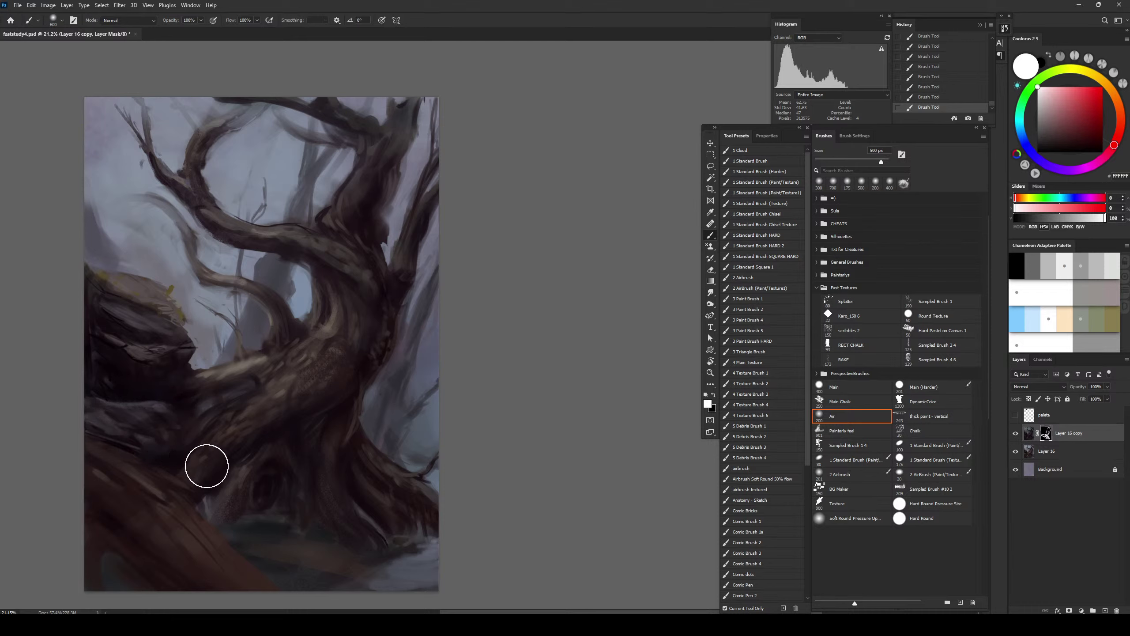
{"action": "mouse_move", "coordinate": [207, 485]}
{"action": "left_mouse_down"}
{"action": "mouse_move", "coordinate": [258, 527]}
{"action": "mouse_move", "coordinate": [227, 519]}
{"action": "mouse_move", "coordinate": [246, 504]}
{"action": "mouse_move", "coordinate": [260, 461]}
{"action": "mouse_move", "coordinate": [314, 463]}
{"action": "left_mouse_up"}
{"action": "key", "text": "bracketleft"}
{"action": "key", "text": "bracketleft"}
{"action": "key", "text": "bracketleft"}
{"action": "key", "text": "bracketleft"}
{"action": "key", "text": "bracketleft"}
{"action": "key", "text": "bracketleft"}
{"action": "key", "text": "bracketleft"}
{"action": "key", "text": "bracketleft"}
{"action": "key", "text": "bracketright"}
{"action": "key", "text": "bracketright"}
{"action": "key", "text": "bracketleft"}
{"action": "key", "text": "bracketleft"}
{"action": "key", "text": "bracketleft"}
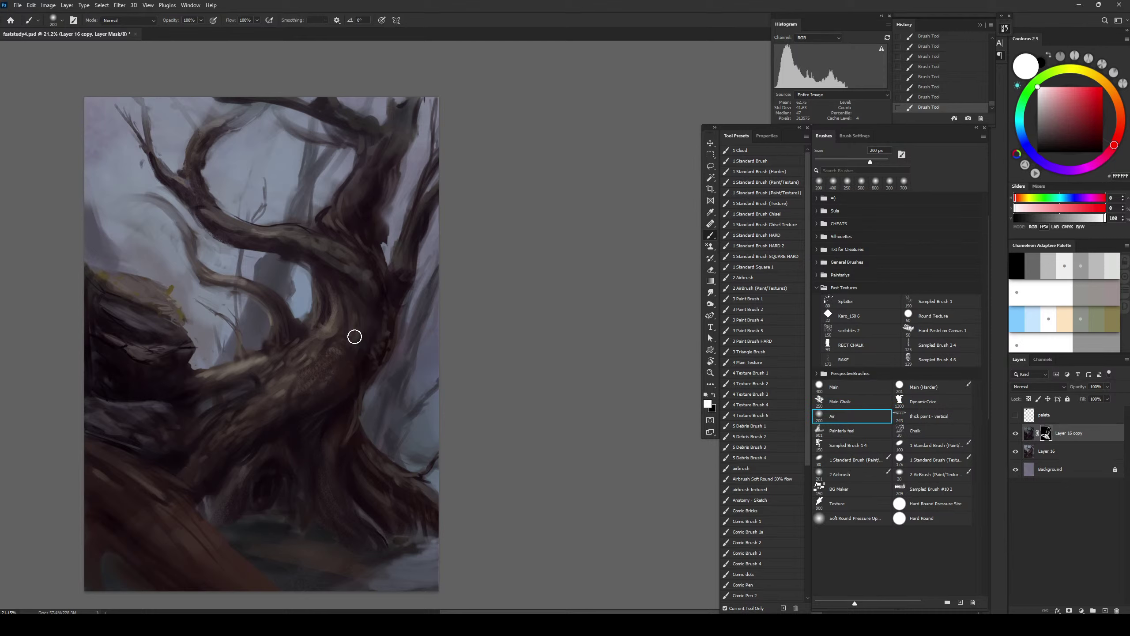
{"action": "key", "text": "bracketright"}
{"action": "key", "text": "bracketright"}
{"action": "key", "text": "bracketright"}
{"action": "key", "text": "bracketleft"}
{"action": "key", "text": "bracketleft"}
{"action": "key", "text": "bracketleft"}
{"action": "key", "text": "bracketright"}
{"action": "key", "text": "bracketright"}
{"action": "key", "text": "bracketright"}
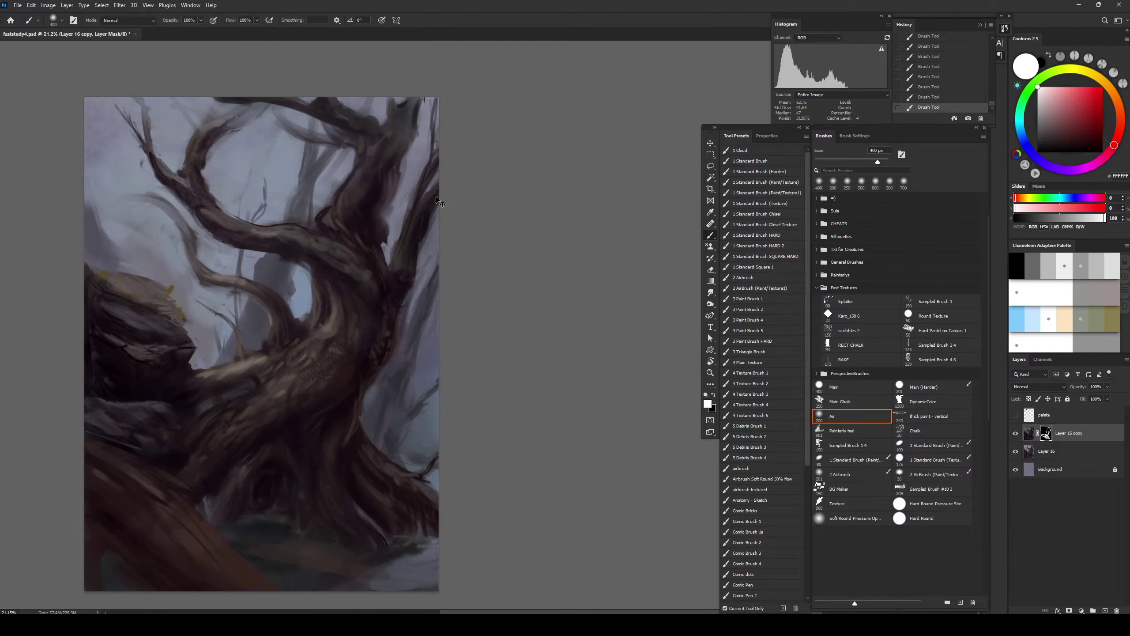
Try to darken the middle of the trunk through the mask with the Air brush at 700 px
{"action": "key", "text": "bracketleft"}
{"action": "key", "text": "bracketleft"}
{"action": "key", "text": "bracketleft"}
{"action": "key", "text": "bracketleft"}
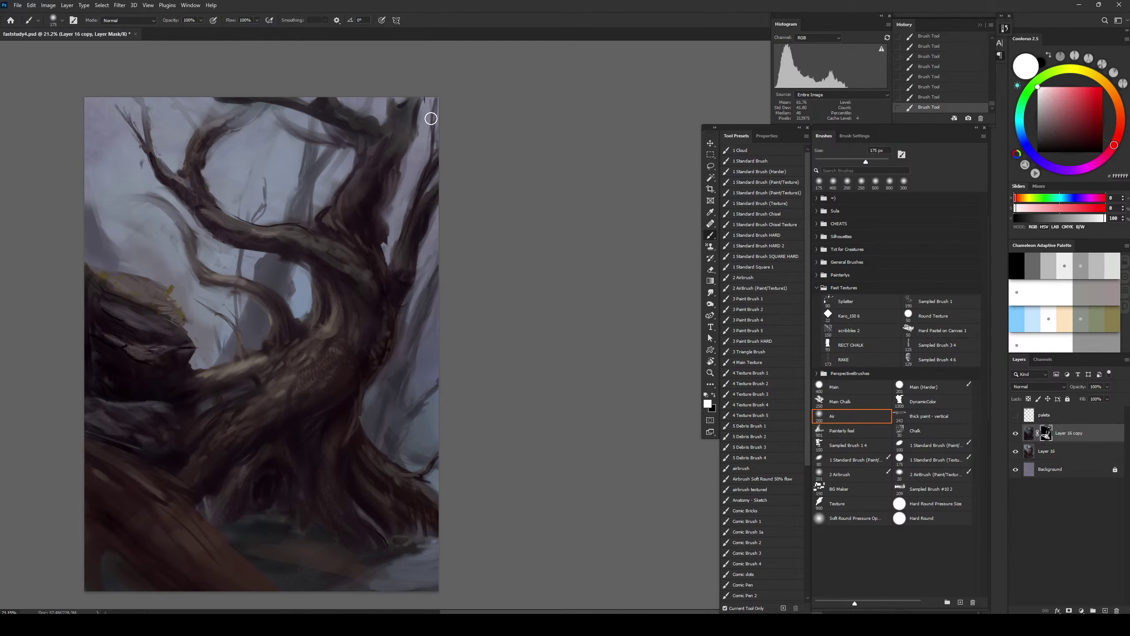
{"action": "key", "text": "bracketright"}
{"action": "key", "text": "bracketright"}
{"action": "key", "text": "bracketright"}
{"action": "key", "text": "bracketright"}
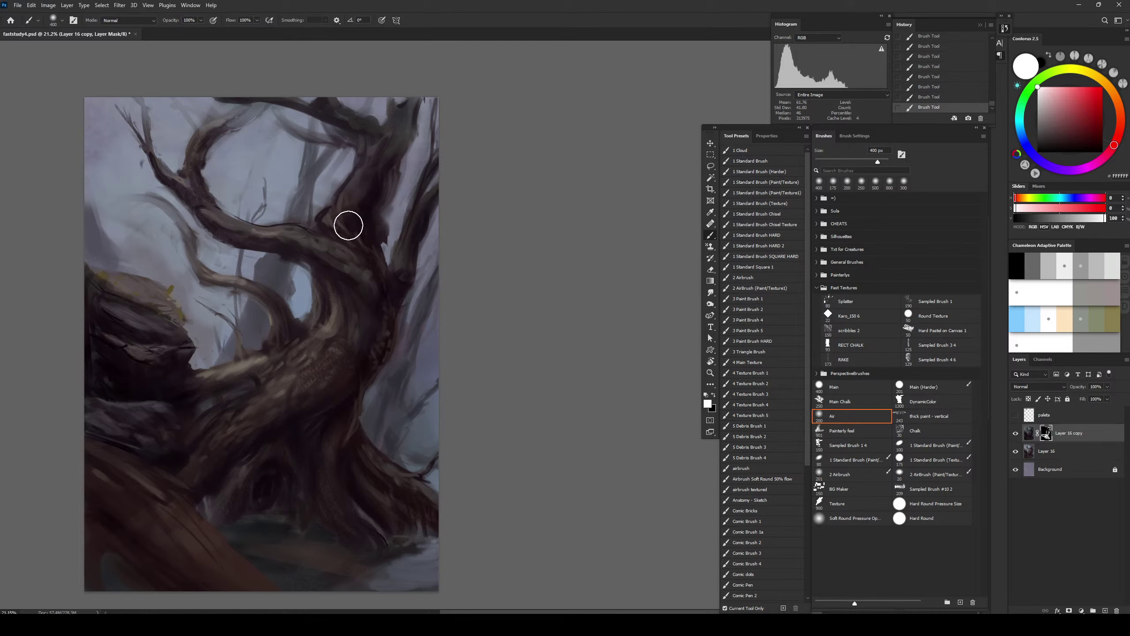
{"action": "key", "text": "bracketright"}
{"action": "key", "text": "bracketright"}
{"action": "key", "text": "bracketright"}
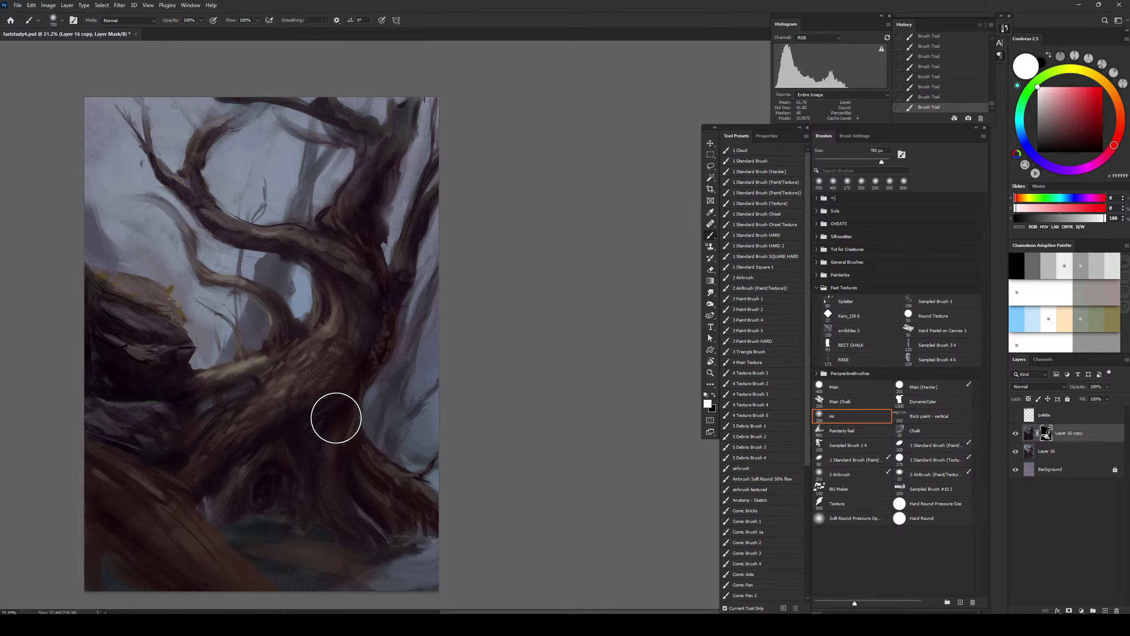
{"action": "left_click_drag", "start_coordinate": [323, 280], "coordinate": [353, 362]}
{"action": "key", "text": "ctrl+z"}
{"action": "key", "text": "ctrl+z"}
{"action": "key", "text": "bracketleft"}
{"action": "key", "text": "bracketleft"}
{"action": "key", "text": "bracketleft"}
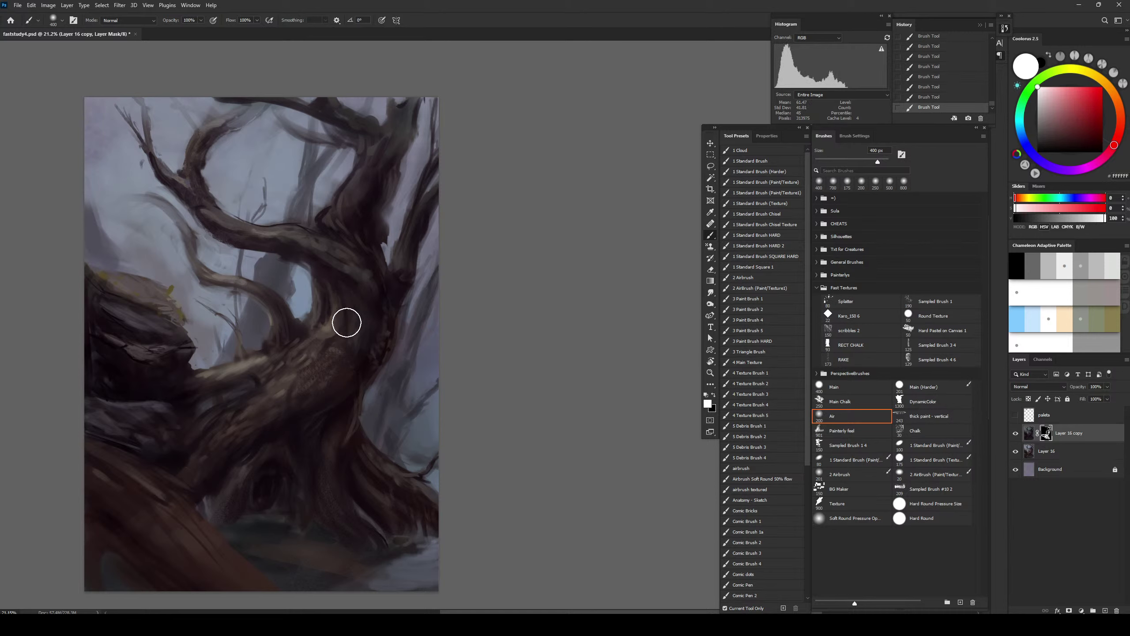
Paint white on the mask with the 900 px Air brush to darken the foreground root and the ground
{"action": "key", "text": "bracketright"}
{"action": "key", "text": "bracketright"}
{"action": "key", "text": "bracketright"}
{"action": "mouse_move", "coordinate": [116, 496]}
{"action": "left_mouse_down"}
{"action": "mouse_move", "coordinate": [195, 599]}
{"action": "mouse_move", "coordinate": [238, 597]}
{"action": "left_mouse_up"}
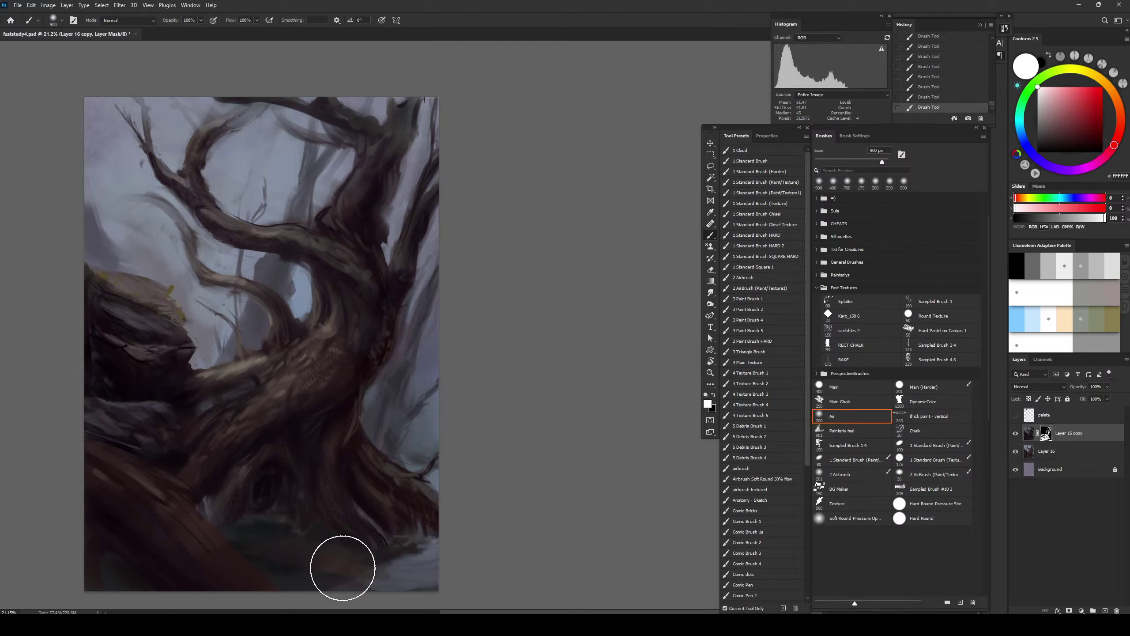
{"action": "key", "text": "bracketleft"}
{"action": "key", "text": "bracketleft"}
{"action": "key", "text": "bracketleft"}
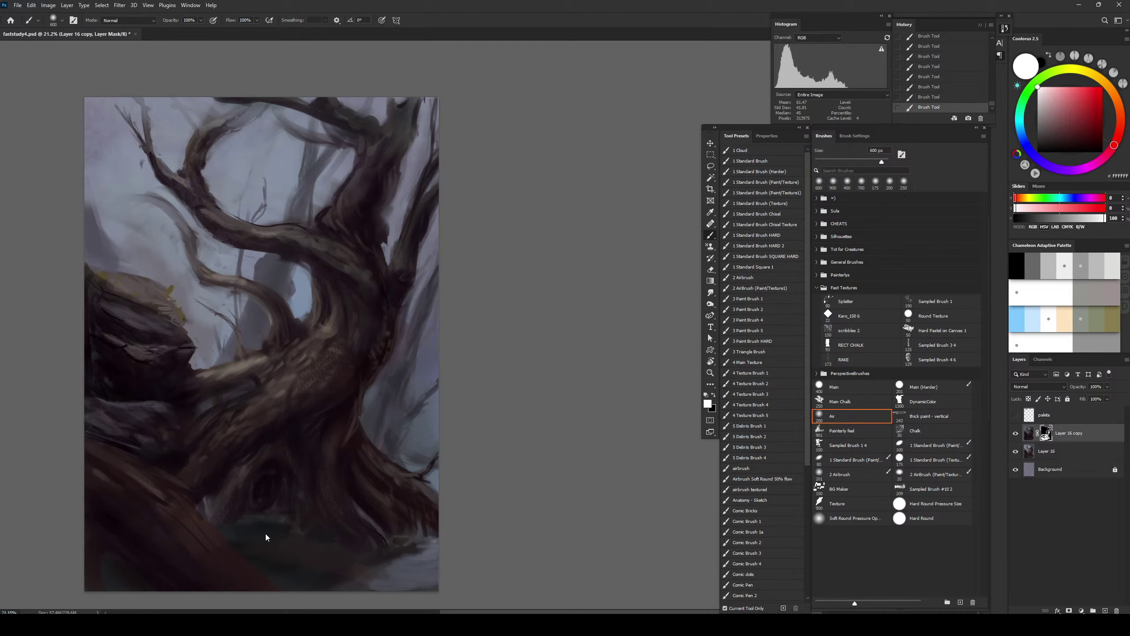
Darken the root on the right and the trunk's right edge through the mask, varying the Air brush up to 600 px
{"action": "left_click_drag", "start_coordinate": [439, 465], "coordinate": [404, 472]}
{"action": "key", "text": "bracketleft"}
{"action": "key", "text": "bracketleft"}
{"action": "key", "text": "bracketleft"}
{"action": "left_click_drag", "start_coordinate": [380, 411], "coordinate": [419, 303]}
{"action": "key", "text": "bracketright"}
{"action": "key", "text": "bracketright"}
{"action": "key", "text": "bracketright"}
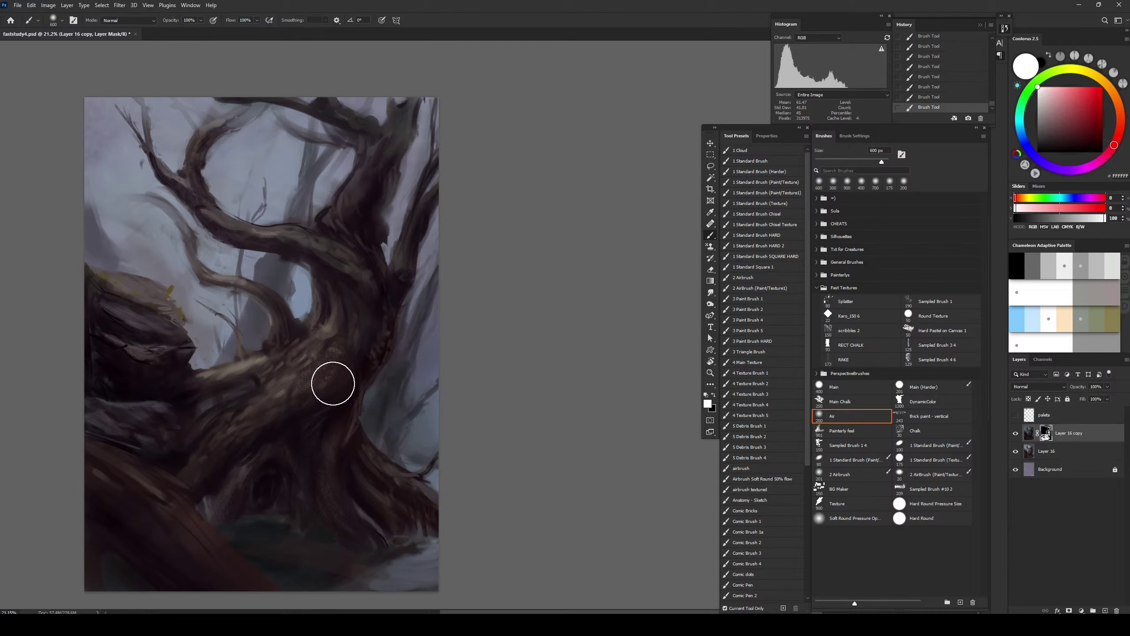
Darken the rock ledge through the mask with the 600 px Air brush, redoing the first stroke, and enlarge the brush to 1000 px
{"action": "mouse_move", "coordinate": [107, 285]}
{"action": "left_mouse_down"}
{"action": "mouse_move", "coordinate": [168, 318]}
{"action": "mouse_move", "coordinate": [163, 308]}
{"action": "left_mouse_up"}
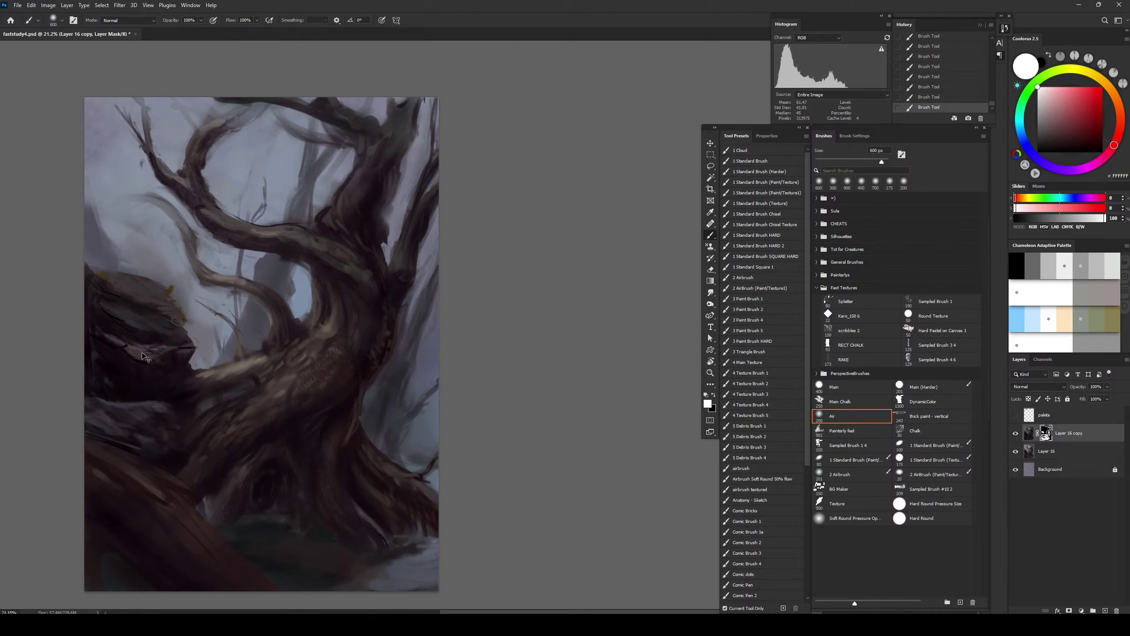
{"action": "key", "text": "ctrl+z"}
{"action": "mouse_move", "coordinate": [84, 288]}
{"action": "left_mouse_down"}
{"action": "mouse_move", "coordinate": [128, 338]}
{"action": "mouse_move", "coordinate": [131, 331]}
{"action": "left_mouse_up"}
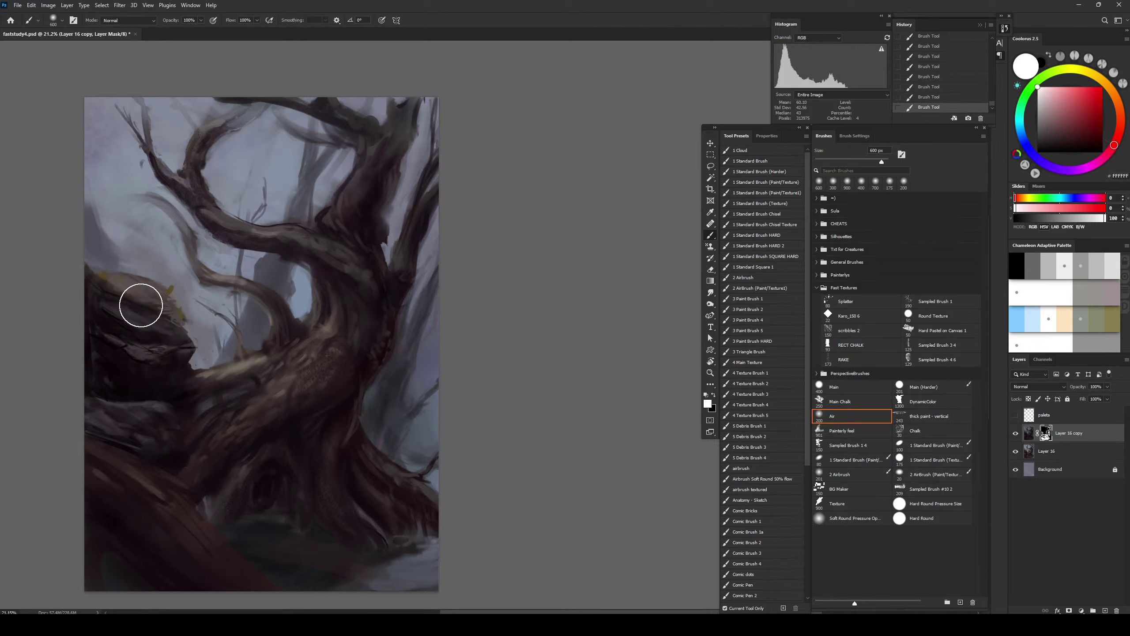
{"action": "key", "text": "bracketright"}
{"action": "key", "text": "bracketright"}
{"action": "key", "text": "bracketright"}
{"action": "key", "text": "bracketright"}
Invert the mask of Layer 16 copy and flip the canvas horizontally to compare the layer on and off
{"action": "key", "text": "ctrl+i"}
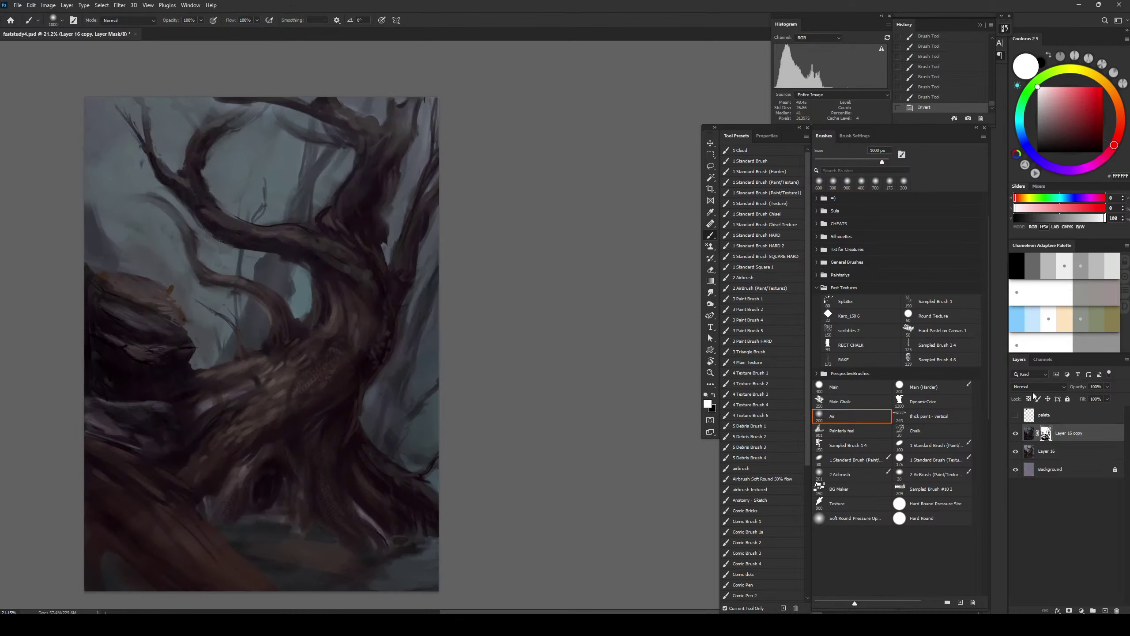
{"action": "key", "text": "ctrl+i"}
{"action": "key", "text": "ctrl+shift+h"}
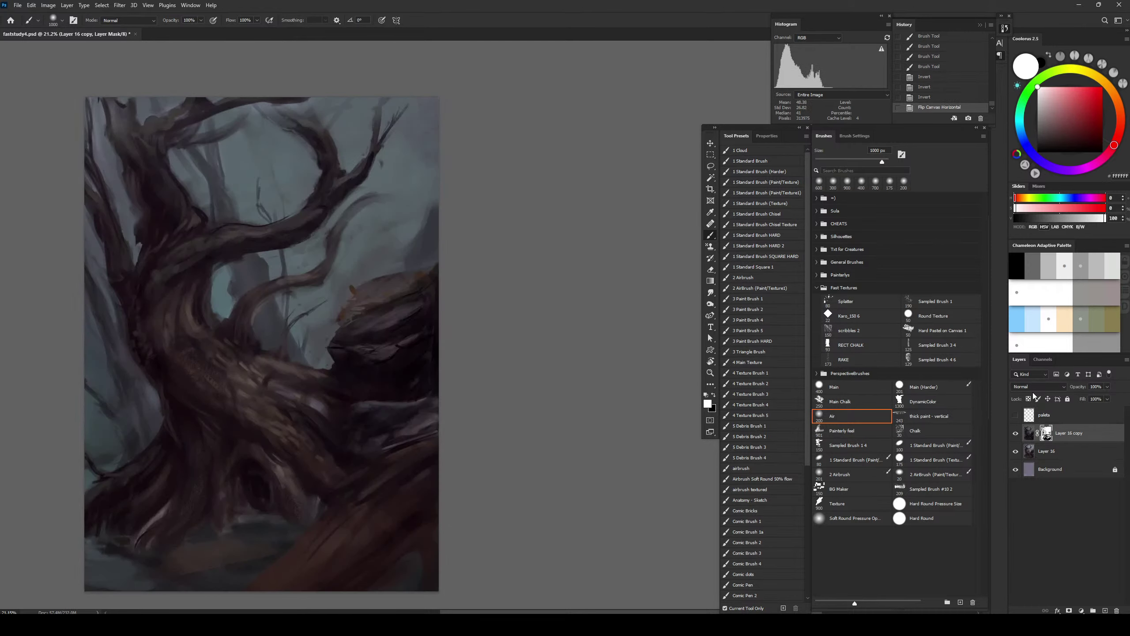
{"action": "left_click", "coordinate": [1016, 434]}
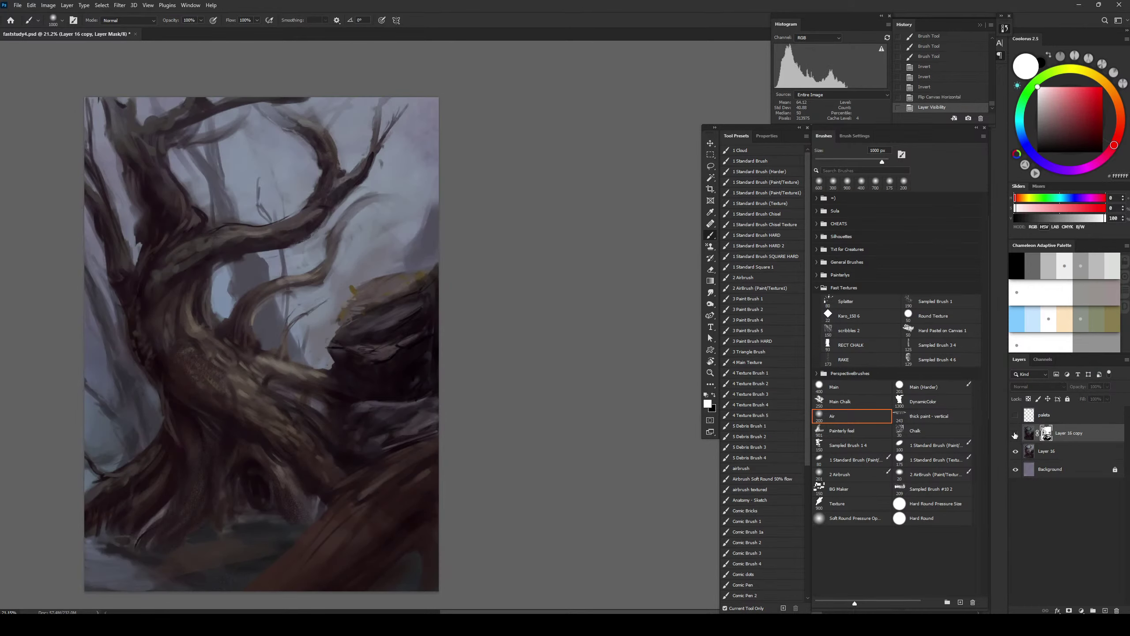
{"action": "left_click", "coordinate": [1015, 434]}
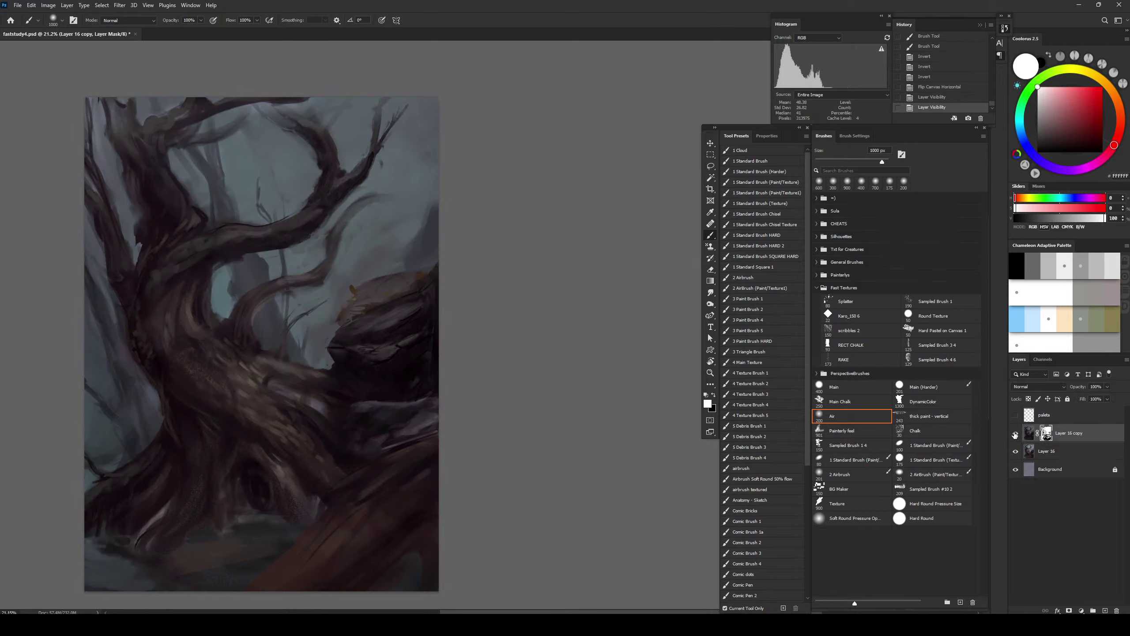
Duplicate Layer 16 copy and invert the duplicate's layer mask
{"action": "key", "text": "ctrl+j"}
{"action": "key", "text": "ctrl+i"}
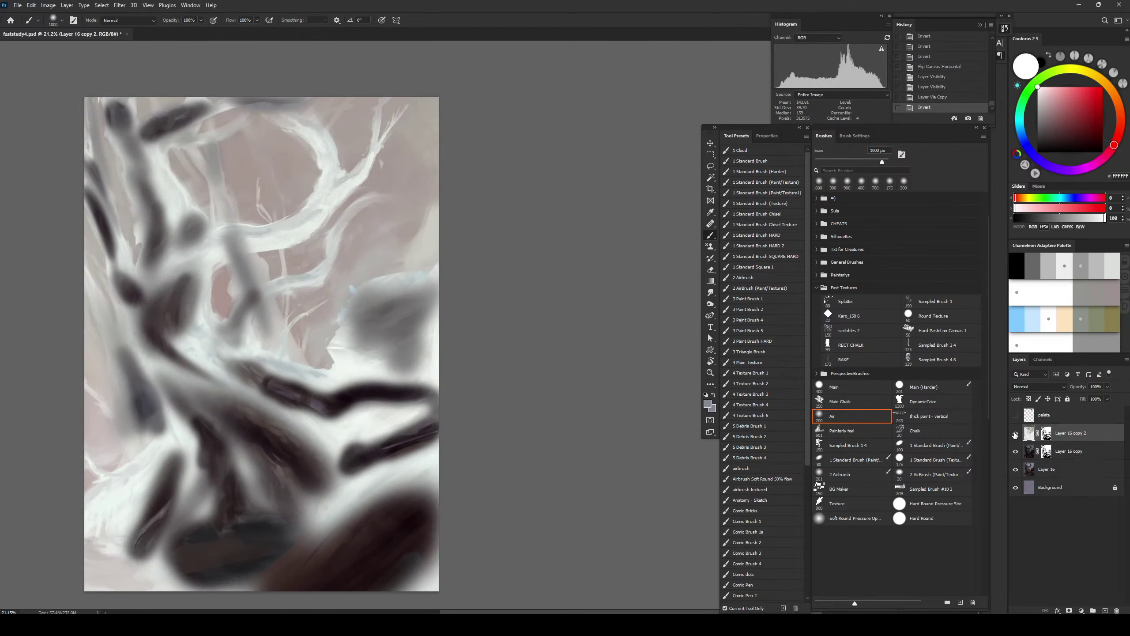
{"action": "key", "text": "ctrl+z"}
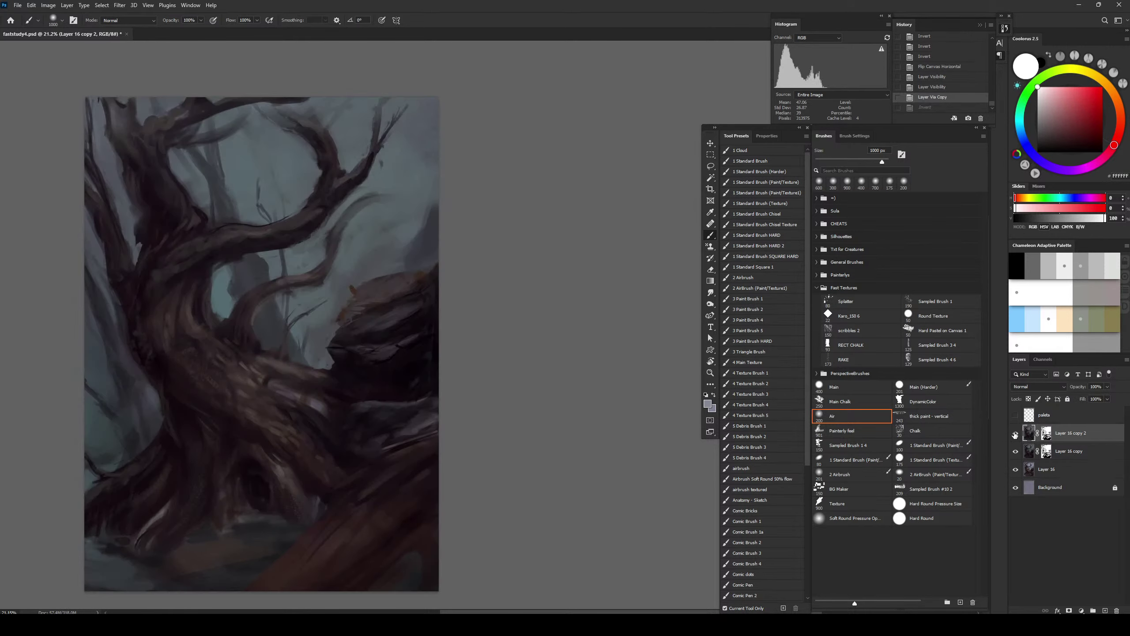
{"action": "left_click", "coordinate": [1046, 434]}
{"action": "key", "text": "ctrl+i"}
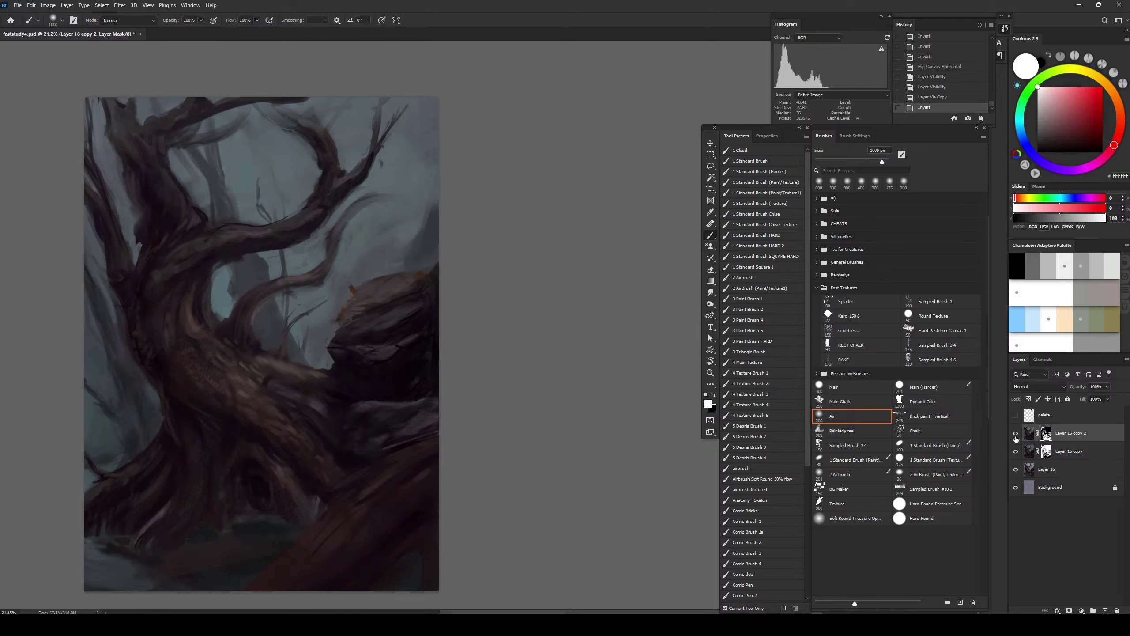
Compare both masked copies on and off, and lower the opacity of Layer 16 copy
{"action": "left_click", "coordinate": [1016, 435]}
{"action": "left_click", "coordinate": [1016, 436]}
{"action": "left_click", "coordinate": [1016, 436]}
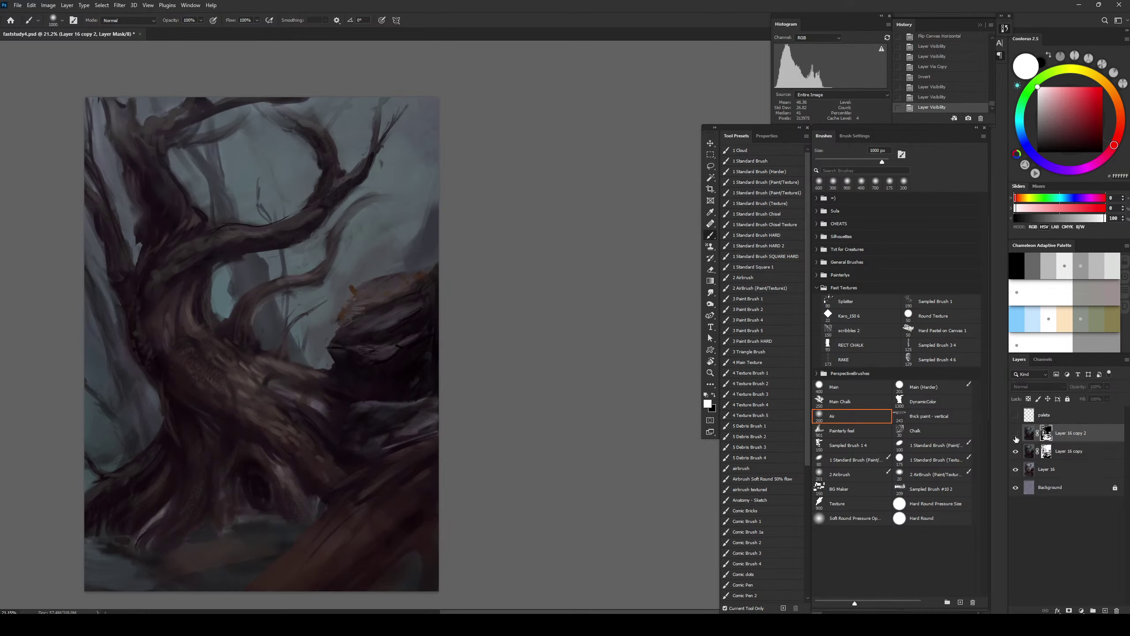
{"action": "left_click", "coordinate": [1016, 434]}
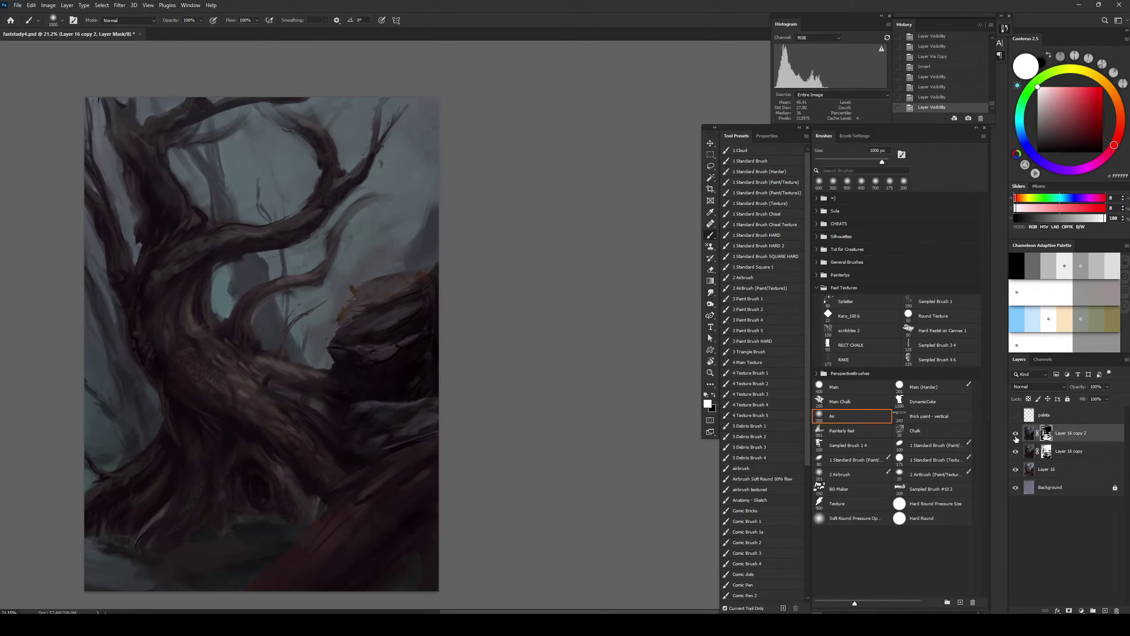
{"action": "left_click", "coordinate": [1018, 448]}
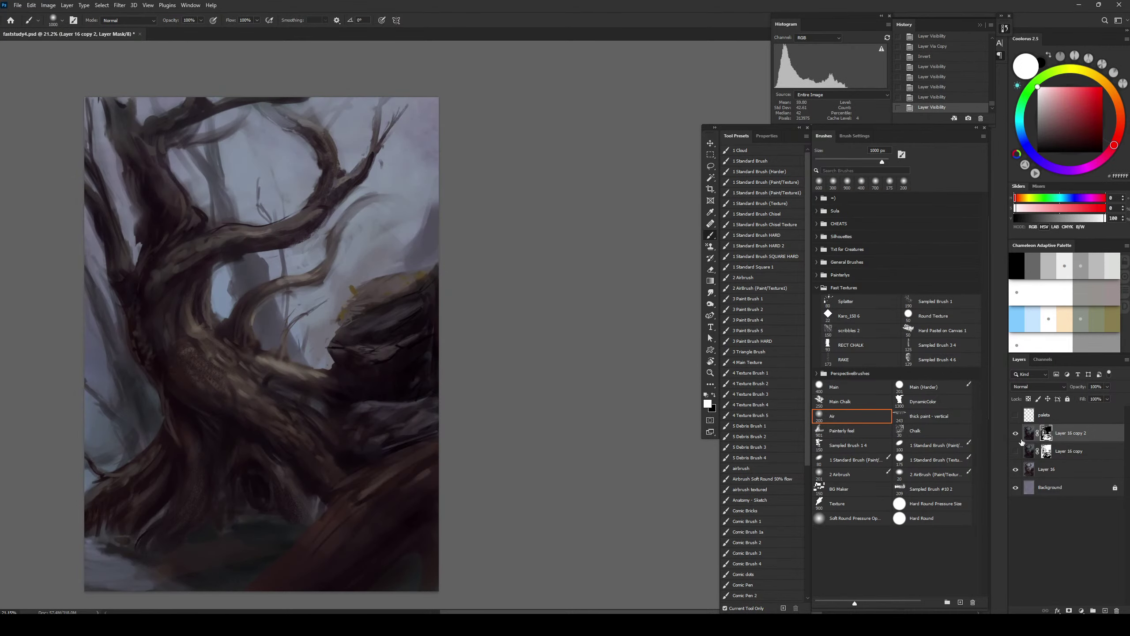
{"action": "left_click", "coordinate": [1017, 434]}
{"action": "left_click", "coordinate": [1016, 434]}
{"action": "left_click", "coordinate": [1016, 451]}
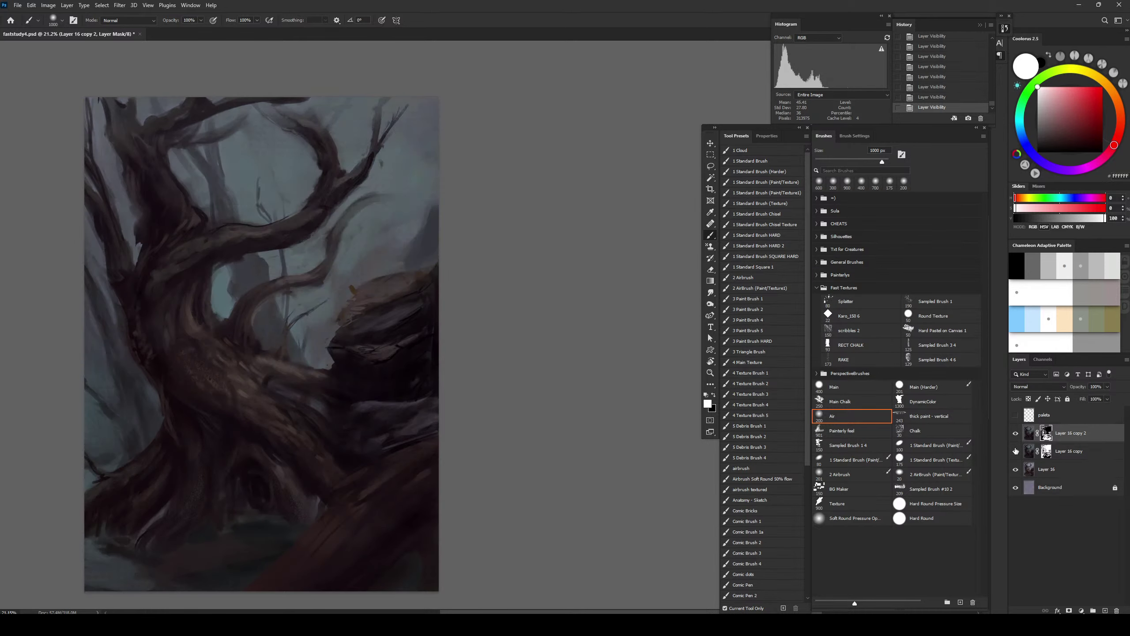
{"action": "left_click", "coordinate": [1113, 451]}
{"action": "left_click_drag", "start_coordinate": [1080, 390], "coordinate": [1056, 389]}
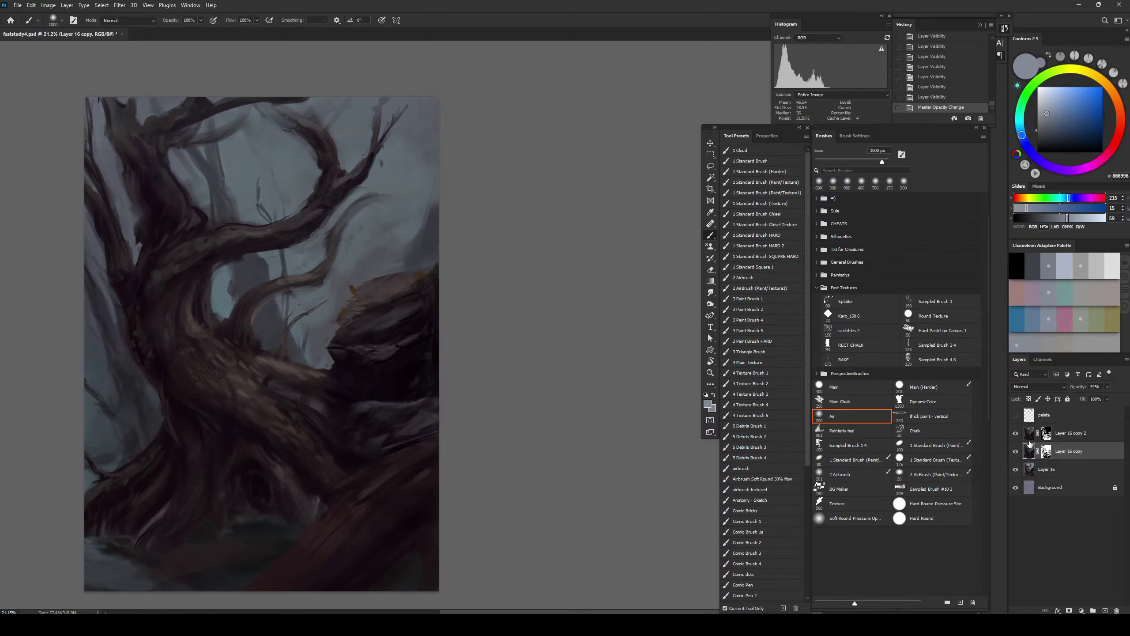
Compare Layer 16 copy 2 on and off, and flip the canvas horizontally back to its original orientation
{"action": "left_click", "coordinate": [1011, 438]}
{"action": "left_click", "coordinate": [1012, 438]}
{"action": "left_click", "coordinate": [1013, 439]}
{"action": "left_click", "coordinate": [1018, 433]}
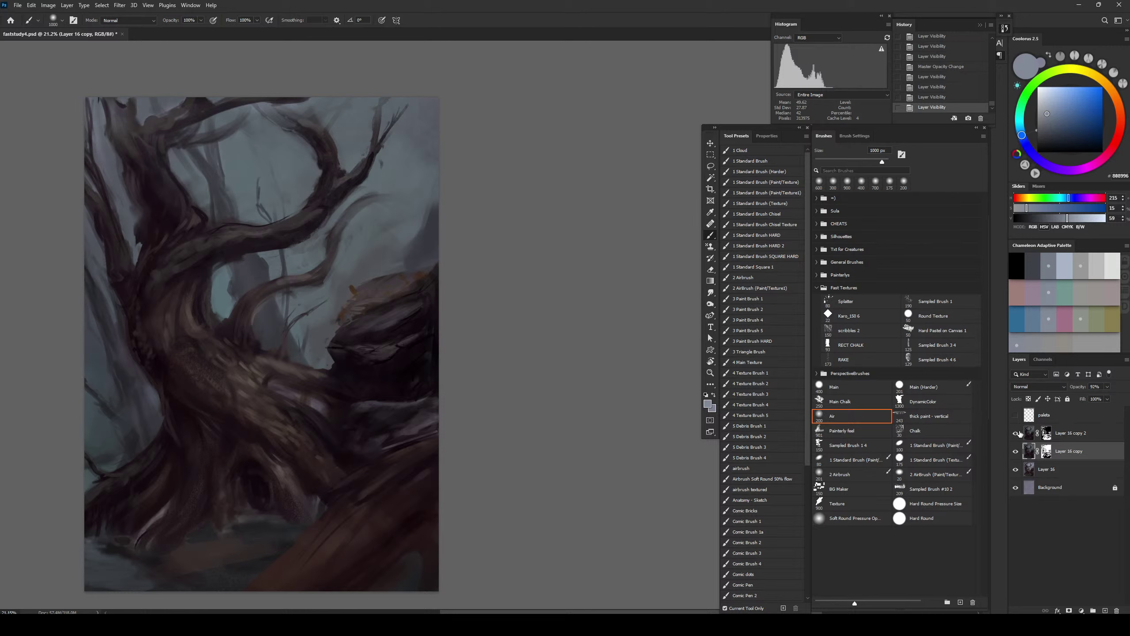
{"action": "key", "text": "ctrl+shift+h"}
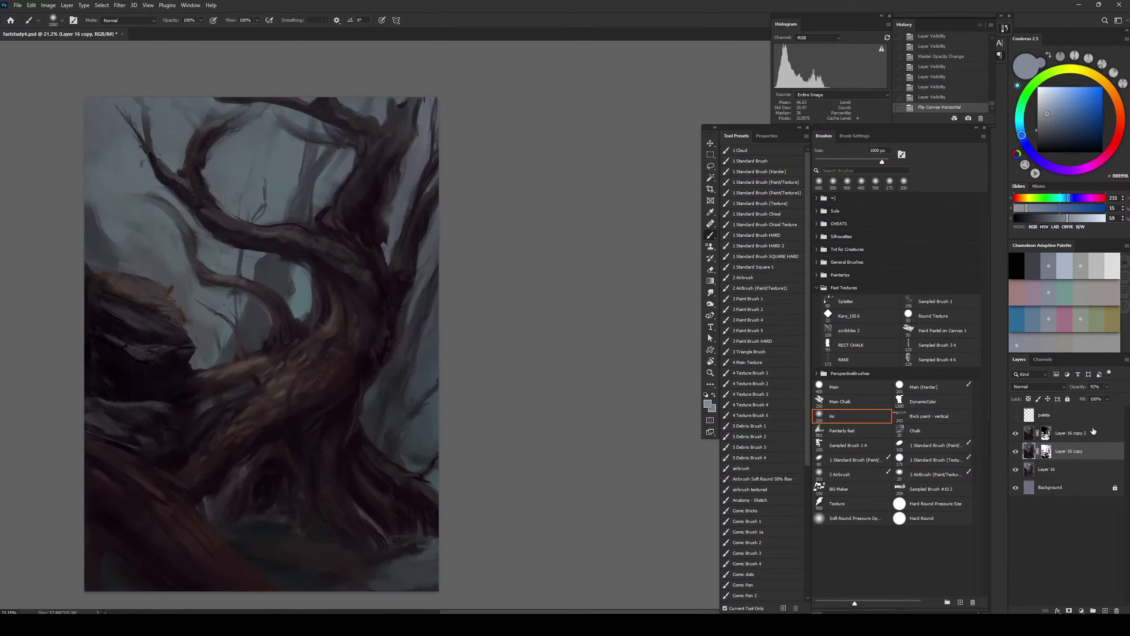
Stamp all visible layers onto a new layer and brighten it with Levels, setting the white input level to 194
{"action": "key", "text": "ctrl+shift+alt+e"}
{"action": "key", "text": "ctrl+l"}
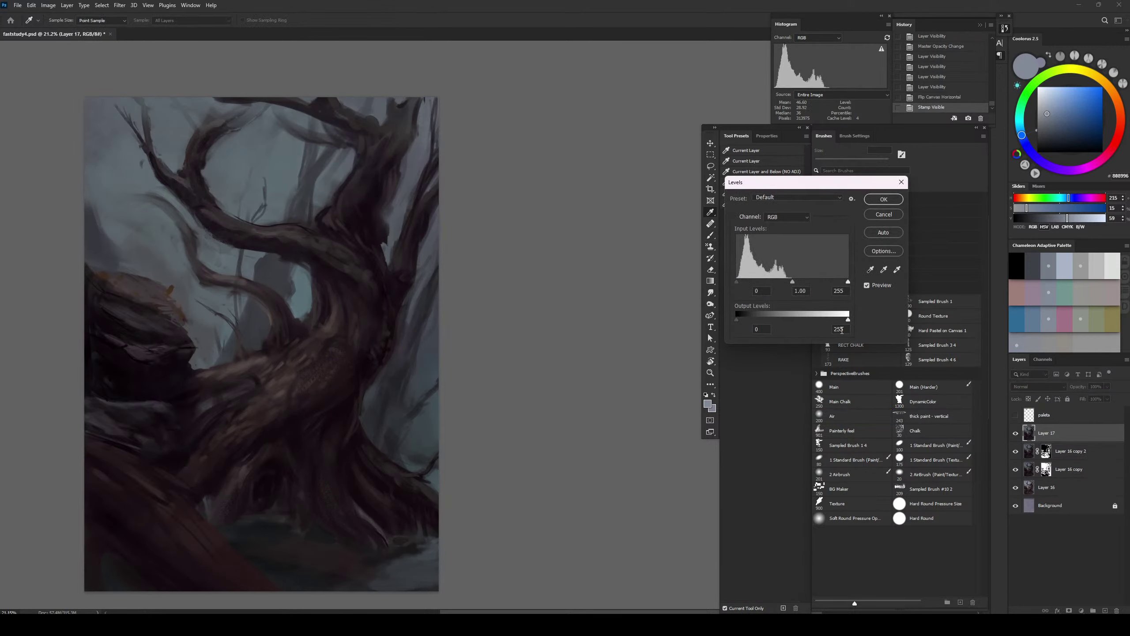
{"action": "left_click_drag", "start_coordinate": [850, 284], "coordinate": [814, 291]}
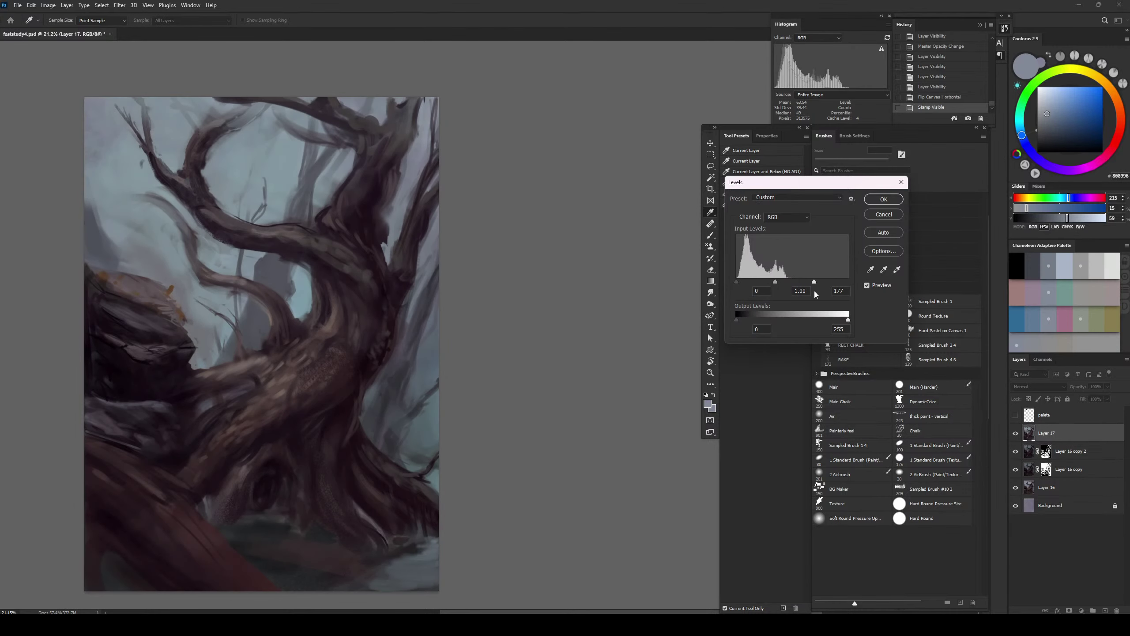
{"action": "key", "text": "Return"}
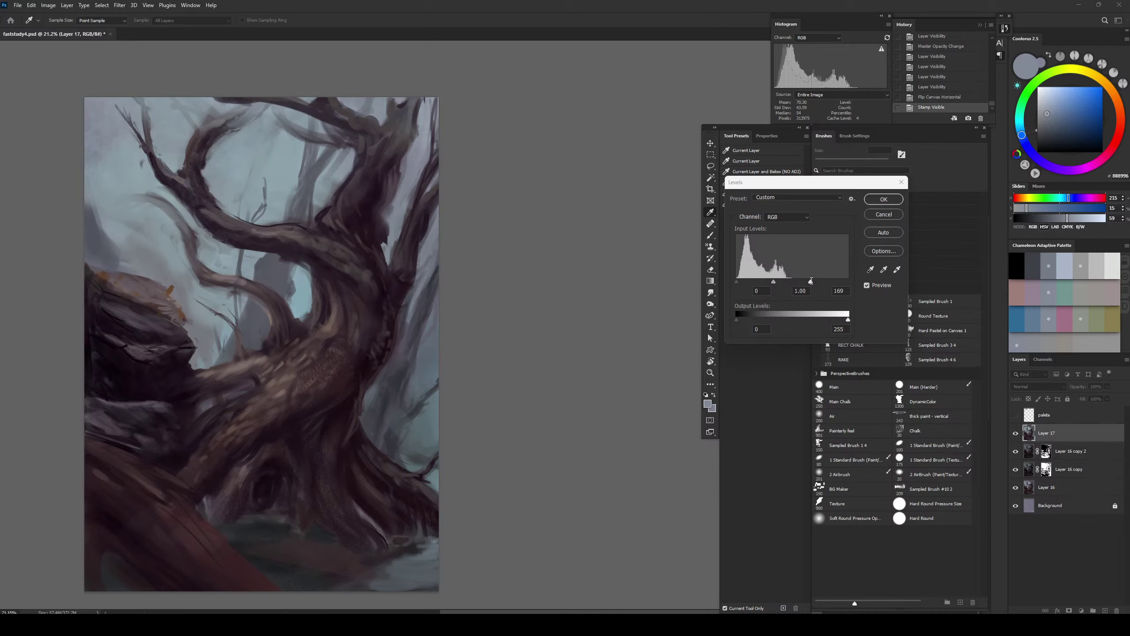
{"action": "left_click_drag", "start_coordinate": [811, 281], "coordinate": [822, 285]}
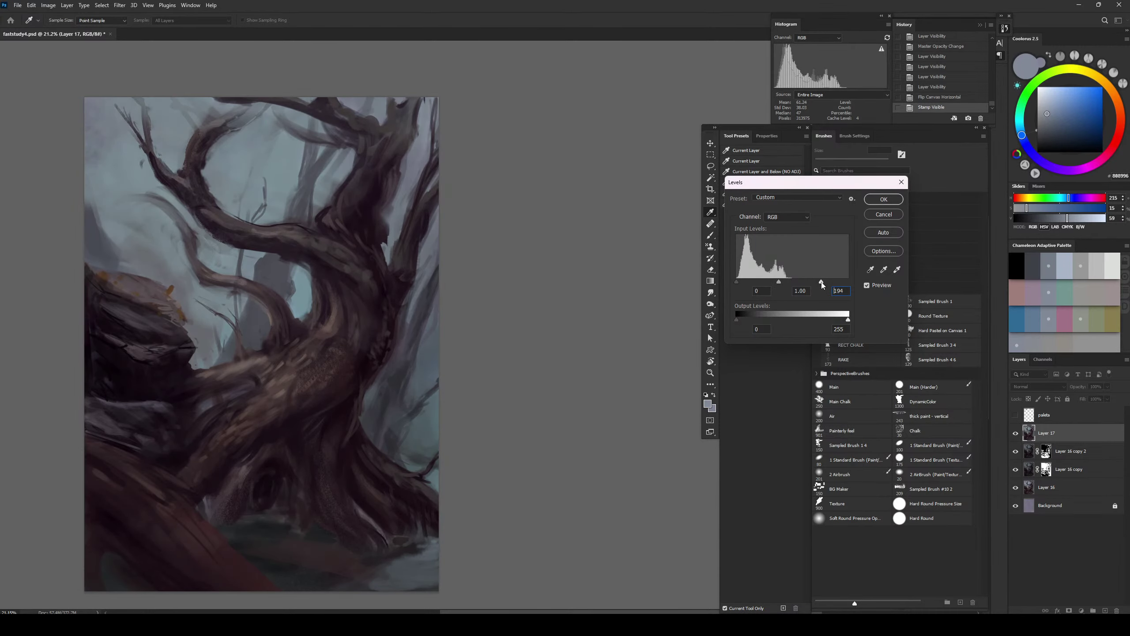
{"action": "key", "text": "Return"}
Add a layer mask to the brightened layer and fill it with black
{"action": "key", "text": "b"}
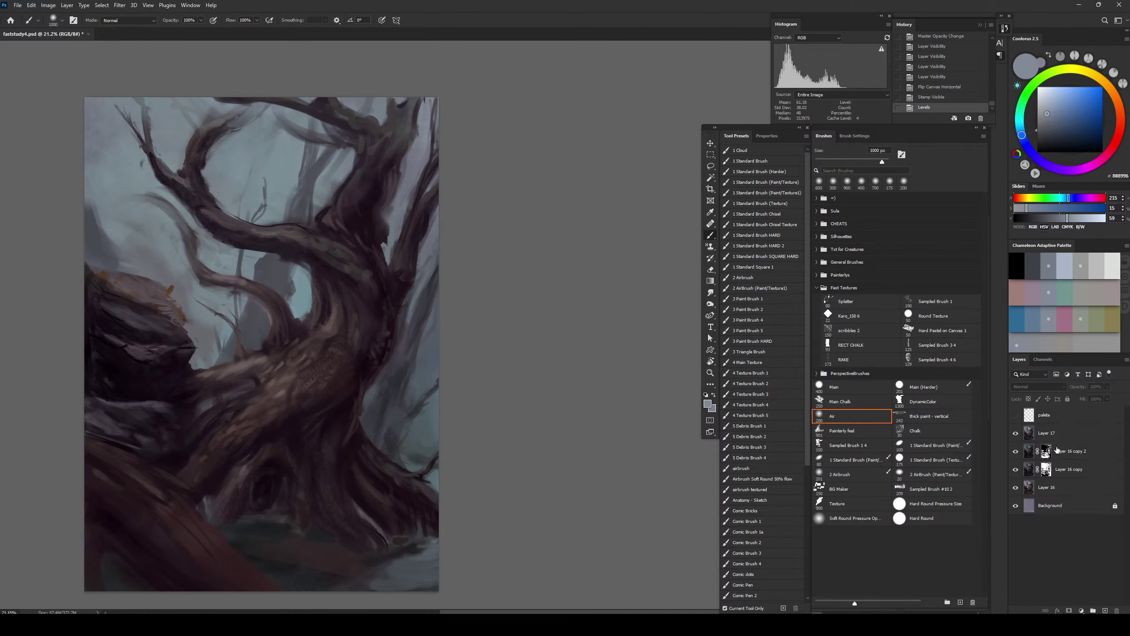
{"action": "left_click", "coordinate": [1069, 609]}
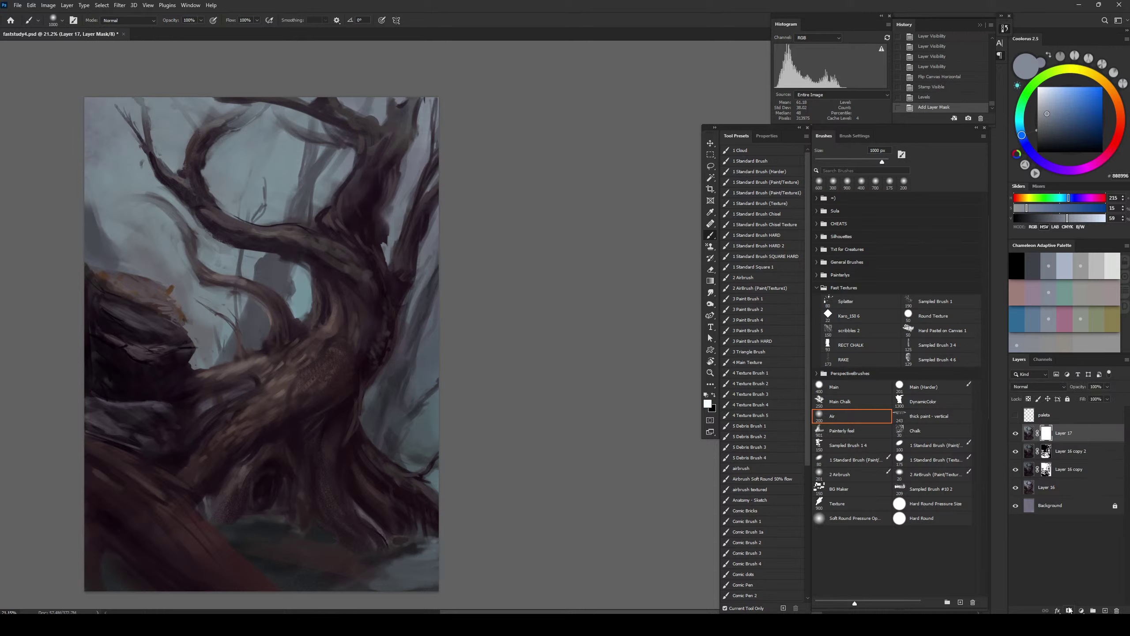
{"action": "key", "text": "x"}
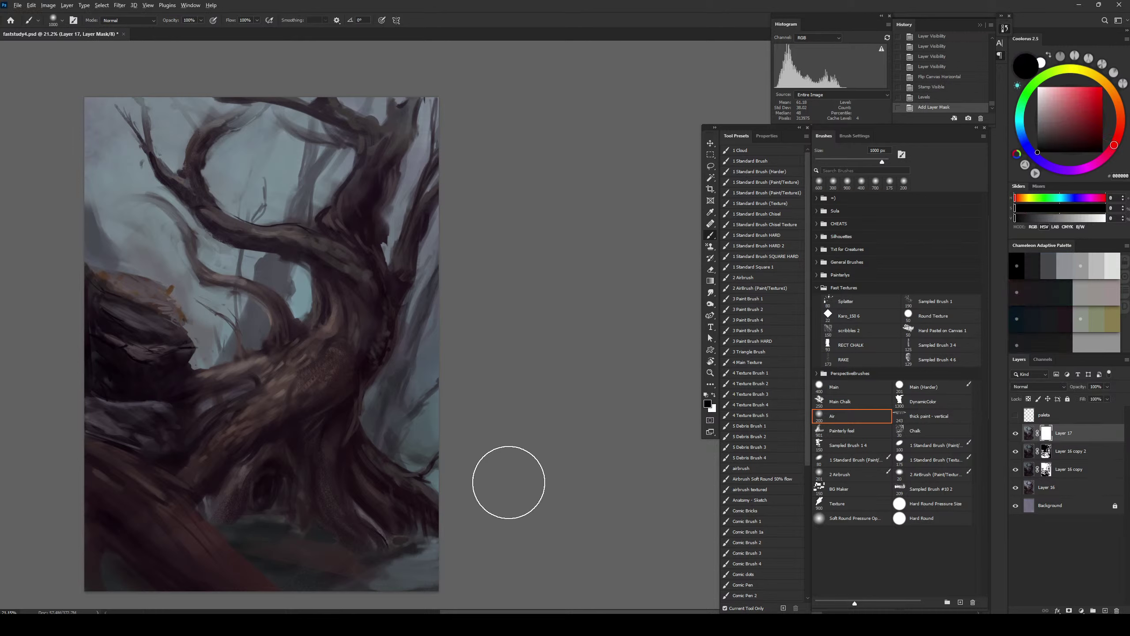
{"action": "key", "text": "alt+BackSpace"}
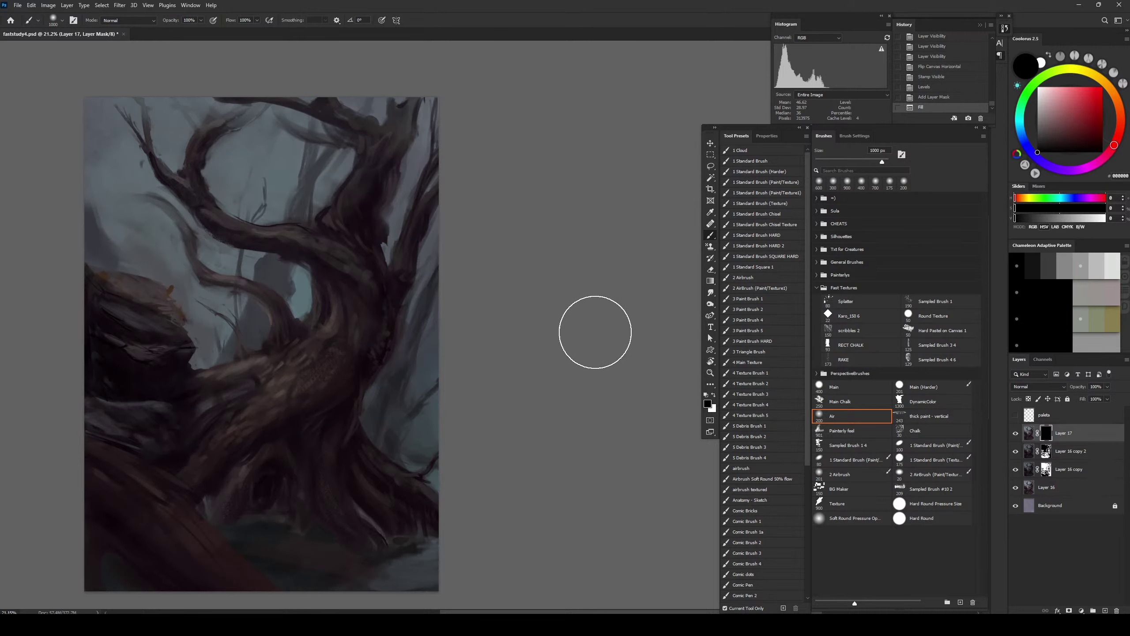
Paint white on the mask with a smaller Air brush to bring out highlights in the middle of the trunk
{"action": "key", "text": "x"}
{"action": "key", "text": "bracketleft"}
{"action": "key", "text": "bracketleft"}
{"action": "key", "text": "bracketleft"}
{"action": "key", "text": "bracketleft"}
{"action": "key", "text": "bracketleft"}
{"action": "key", "text": "bracketleft"}
{"action": "key", "text": "bracketleft"}
{"action": "mouse_move", "coordinate": [297, 334]}
{"action": "left_mouse_down"}
{"action": "mouse_move", "coordinate": [298, 356]}
{"action": "mouse_move", "coordinate": [266, 391]}
{"action": "mouse_move", "coordinate": [275, 399]}
{"action": "mouse_move", "coordinate": [261, 396]}
{"action": "left_mouse_up"}
{"action": "key", "text": "bracketleft"}
{"action": "key", "text": "bracketleft"}
{"action": "key", "text": "bracketleft"}
{"action": "key", "text": "bracketleft"}
{"action": "key", "text": "bracketleft"}
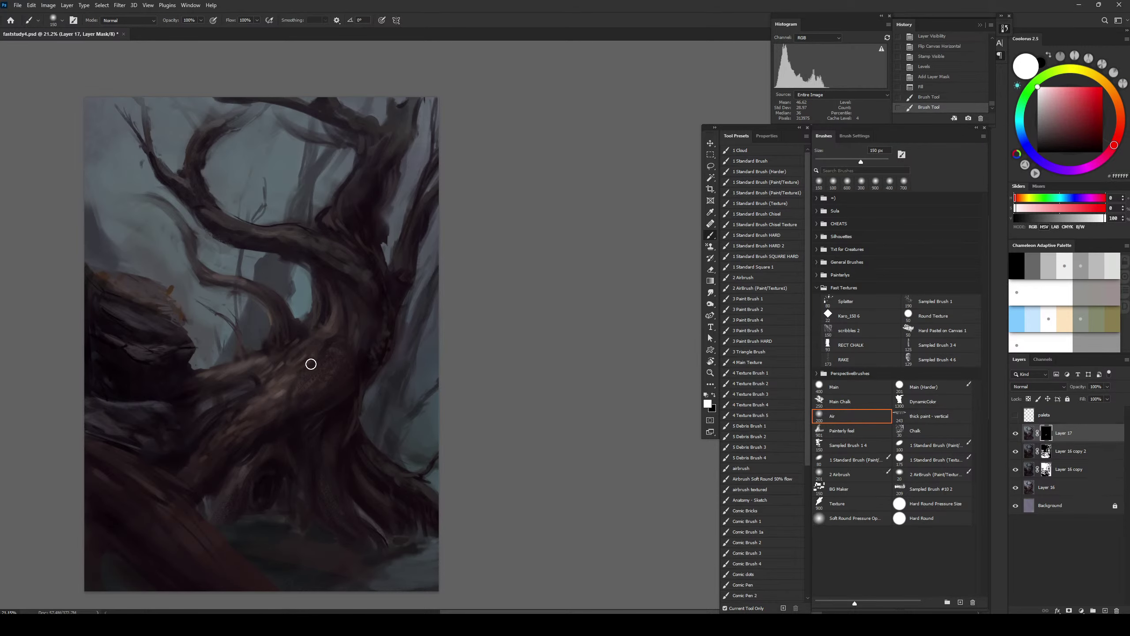
Brighten the trunk's bend, its left limb by the rock and the thin curved branch through the mask, resizing the Air brush
{"action": "key", "text": "bracketright"}
{"action": "key", "text": "bracketright"}
{"action": "key", "text": "bracketright"}
{"action": "key", "text": "bracketright"}
{"action": "key", "text": "bracketright"}
{"action": "left_click_drag", "start_coordinate": [328, 335], "coordinate": [334, 327]}
{"action": "key", "text": "bracketleft"}
{"action": "key", "text": "bracketleft"}
{"action": "key", "text": "bracketleft"}
{"action": "mouse_move", "coordinate": [211, 378]}
{"action": "left_mouse_down"}
{"action": "mouse_move", "coordinate": [266, 364]}
{"action": "mouse_move", "coordinate": [250, 364]}
{"action": "left_mouse_up"}
{"action": "key", "text": "bracketleft"}
{"action": "key", "text": "bracketleft"}
{"action": "key", "text": "bracketleft"}
{"action": "left_click_drag", "start_coordinate": [252, 279], "coordinate": [265, 273]}
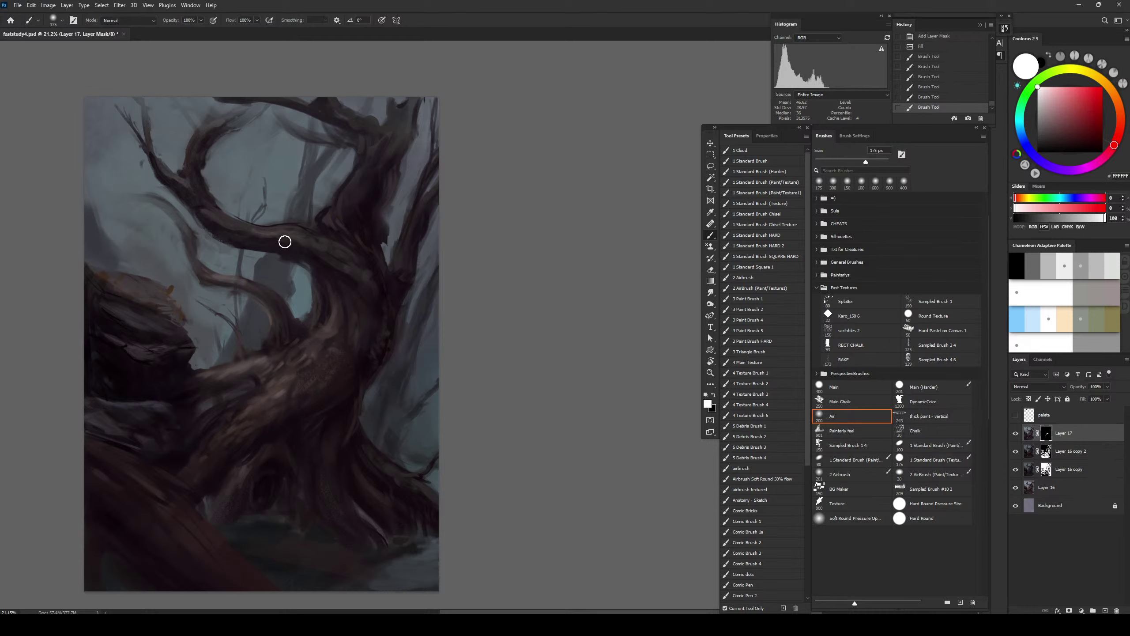
Brighten the main branch where it joins the upper trunk through the mask, adjusting the Air brush size as needed
{"action": "key", "text": "bracketright"}
{"action": "key", "text": "bracketright"}
{"action": "key", "text": "bracketright"}
{"action": "key", "text": "bracketright"}
{"action": "key", "text": "bracketright"}
{"action": "key", "text": "bracketright"}
{"action": "mouse_move", "coordinate": [308, 230]}
{"action": "left_mouse_down"}
{"action": "mouse_move", "coordinate": [282, 232]}
{"action": "mouse_move", "coordinate": [387, 289]}
{"action": "left_mouse_up"}
{"action": "key", "text": "bracketleft"}
{"action": "key", "text": "bracketleft"}
{"action": "key", "text": "bracketleft"}
{"action": "key", "text": "bracketleft"}
{"action": "key", "text": "bracketleft"}
{"action": "key", "text": "bracketleft"}
{"action": "key", "text": "bracketright"}
{"action": "key", "text": "bracketright"}
{"action": "key", "text": "bracketright"}
{"action": "key", "text": "bracketright"}
{"action": "key", "text": "bracketright"}
{"action": "key", "text": "bracketright"}
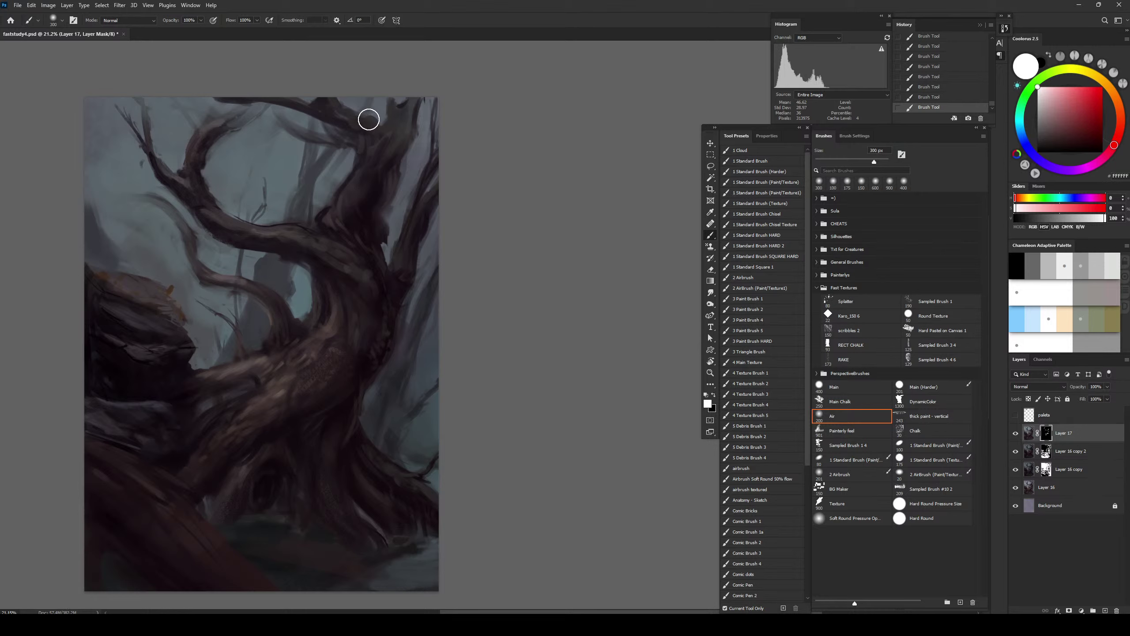
Paint white on the mask to brighten the roots left of the hollow and the large foreground root, finishing with the Air brush at 200 px
{"action": "key", "text": "bracketright"}
{"action": "key", "text": "bracketright"}
{"action": "key", "text": "bracketright"}
{"action": "key", "text": "bracketleft"}
{"action": "key", "text": "bracketleft"}
{"action": "key", "text": "bracketleft"}
{"action": "key", "text": "bracketleft"}
{"action": "mouse_move", "coordinate": [200, 453]}
{"action": "left_mouse_down"}
{"action": "mouse_move", "coordinate": [229, 425]}
{"action": "mouse_move", "coordinate": [216, 435]}
{"action": "left_mouse_up"}
{"action": "left_click_drag", "start_coordinate": [228, 490], "coordinate": [209, 518]}
{"action": "key", "text": "bracketleft"}
{"action": "key", "text": "bracketleft"}
{"action": "key", "text": "bracketleft"}
{"action": "mouse_move", "coordinate": [112, 447]}
{"action": "left_mouse_down"}
{"action": "mouse_move", "coordinate": [174, 477]}
{"action": "mouse_move", "coordinate": [140, 475]}
{"action": "mouse_move", "coordinate": [145, 492]}
{"action": "mouse_move", "coordinate": [263, 579]}
{"action": "left_mouse_up"}
{"action": "key", "text": "bracketright"}
{"action": "key", "text": "bracketright"}
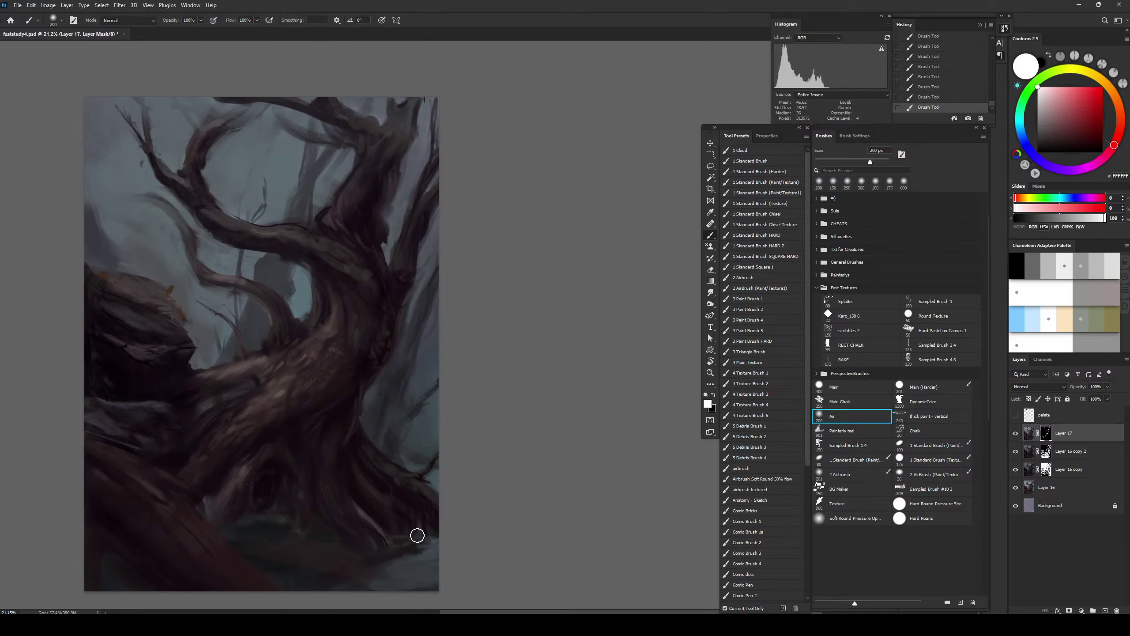
Brighten the pale ground below the right-hand roots by painting white on the mask with the Air brush at 1100 px
{"action": "key", "text": "bracketright"}
{"action": "key", "text": "bracketright"}
{"action": "key", "text": "bracketright"}
{"action": "key", "text": "bracketright"}
{"action": "key", "text": "bracketright"}
{"action": "key", "text": "bracketright"}
{"action": "key", "text": "bracketright"}
{"action": "key", "text": "bracketright"}
{"action": "key", "text": "bracketright"}
{"action": "key", "text": "bracketright"}
{"action": "mouse_move", "coordinate": [402, 570]}
{"action": "left_mouse_down"}
{"action": "mouse_move", "coordinate": [386, 575]}
{"action": "mouse_move", "coordinate": [386, 564]}
{"action": "left_mouse_up"}
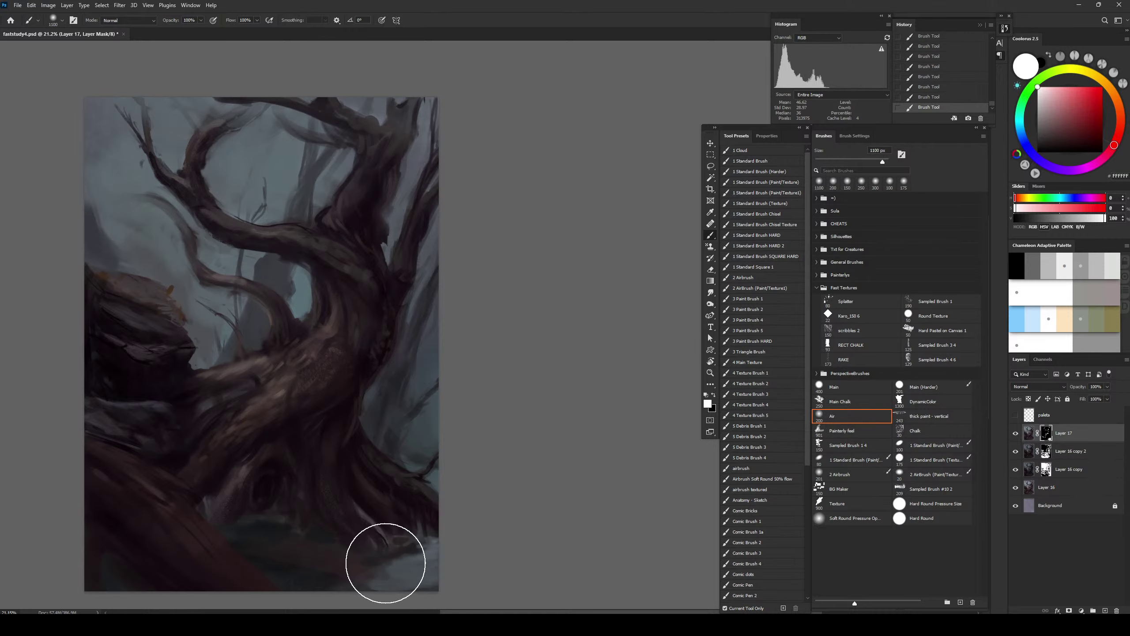
Bring out highlights on the root tips near the painting's right edge through the mask, using the Air brush at 100 px
{"action": "key", "text": "bracketleft"}
{"action": "key", "text": "bracketleft"}
{"action": "key", "text": "bracketleft"}
{"action": "key", "text": "bracketleft"}
{"action": "key", "text": "bracketleft"}
{"action": "key", "text": "bracketleft"}
{"action": "key", "text": "bracketleft"}
{"action": "key", "text": "bracketleft"}
{"action": "key", "text": "bracketleft"}
{"action": "key", "text": "bracketleft"}
{"action": "key", "text": "bracketleft"}
{"action": "key", "text": "bracketleft"}
{"action": "key", "text": "bracketleft"}
{"action": "key", "text": "bracketleft"}
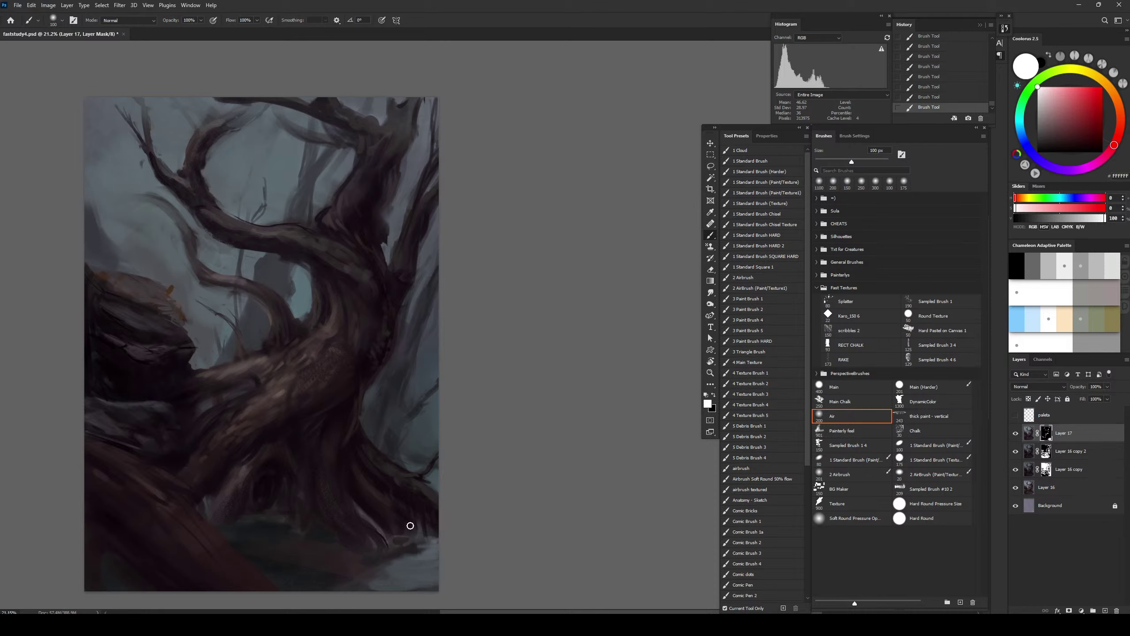
{"action": "left_click_drag", "start_coordinate": [417, 532], "coordinate": [425, 535]}
Brighten the misty background beside the lower right trunk through the mask, enlarging the Air brush between strokes
{"action": "key", "text": "bracketright"}
{"action": "key", "text": "bracketright"}
{"action": "left_click_drag", "start_coordinate": [434, 483], "coordinate": [440, 480]}
{"action": "key", "text": "bracketright"}
{"action": "key", "text": "bracketright"}
{"action": "key", "text": "bracketright"}
{"action": "key", "text": "bracketright"}
{"action": "key", "text": "bracketright"}
{"action": "key", "text": "bracketright"}
{"action": "left_click_drag", "start_coordinate": [447, 411], "coordinate": [414, 431]}
Undo the last mask stroke and brighten the haze beside the rock with the Air brush at 1100 px, finishing at 700 px
{"action": "key", "text": "bracketright"}
{"action": "key", "text": "bracketright"}
{"action": "key", "text": "bracketright"}
{"action": "key", "text": "bracketright"}
{"action": "key", "text": "bracketright"}
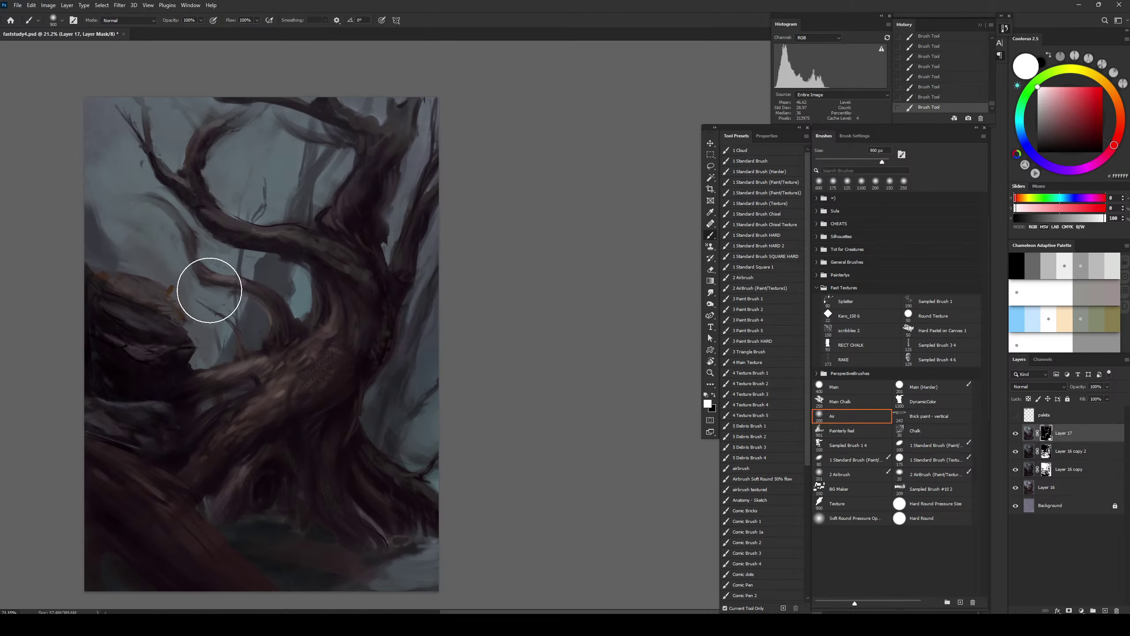
{"action": "key", "text": "ctrl+z"}
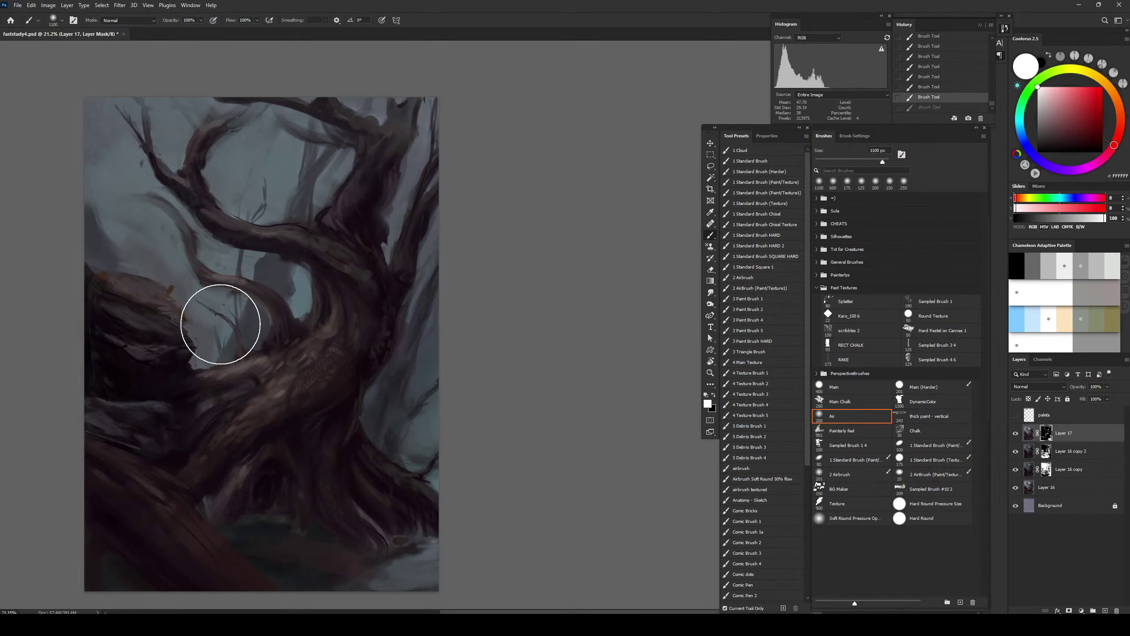
{"action": "left_click_drag", "start_coordinate": [218, 325], "coordinate": [194, 295]}
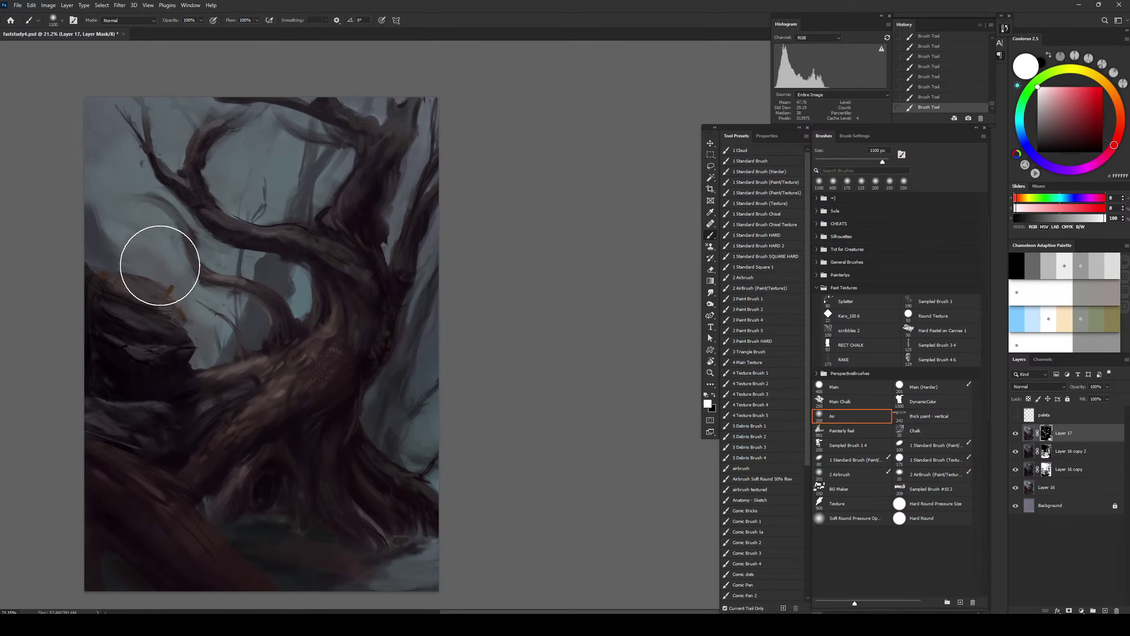
{"action": "key", "text": "bracketleft"}
{"action": "key", "text": "bracketleft"}
{"action": "key", "text": "bracketleft"}
{"action": "key", "text": "bracketleft"}
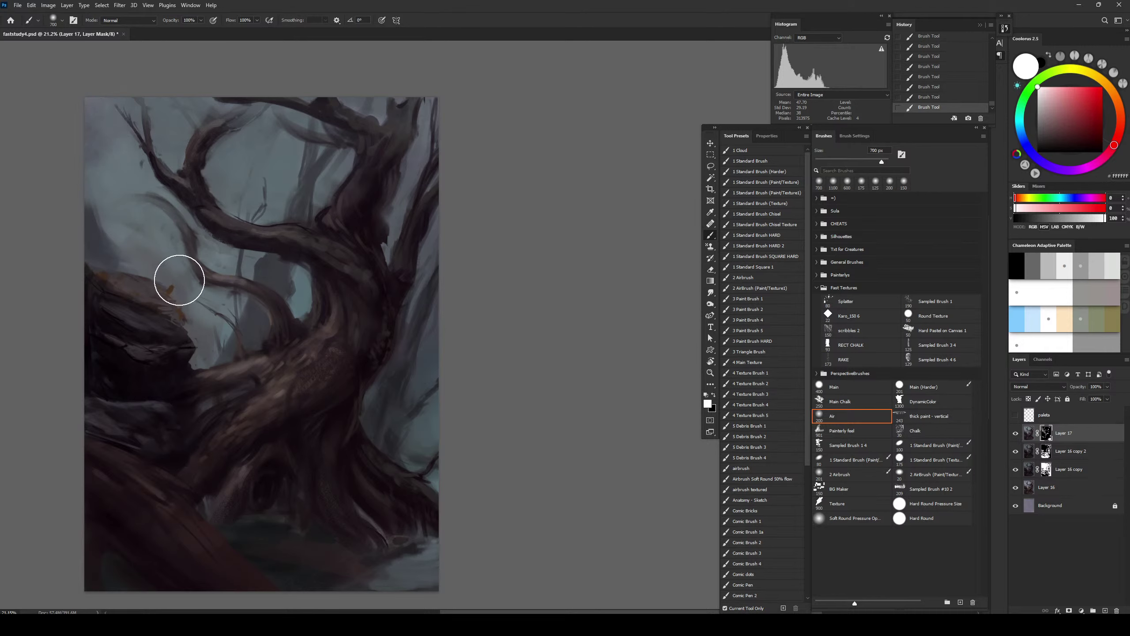
Group Layer 17 with the two Layer 16 copies and toggle the group's visibility to compare the painting before and after
{"action": "left_click", "coordinate": [1071, 471]}
{"action": "left_click", "coordinate": [1079, 439], "text": "shift"}
{"action": "key", "text": "ctrl+g"}
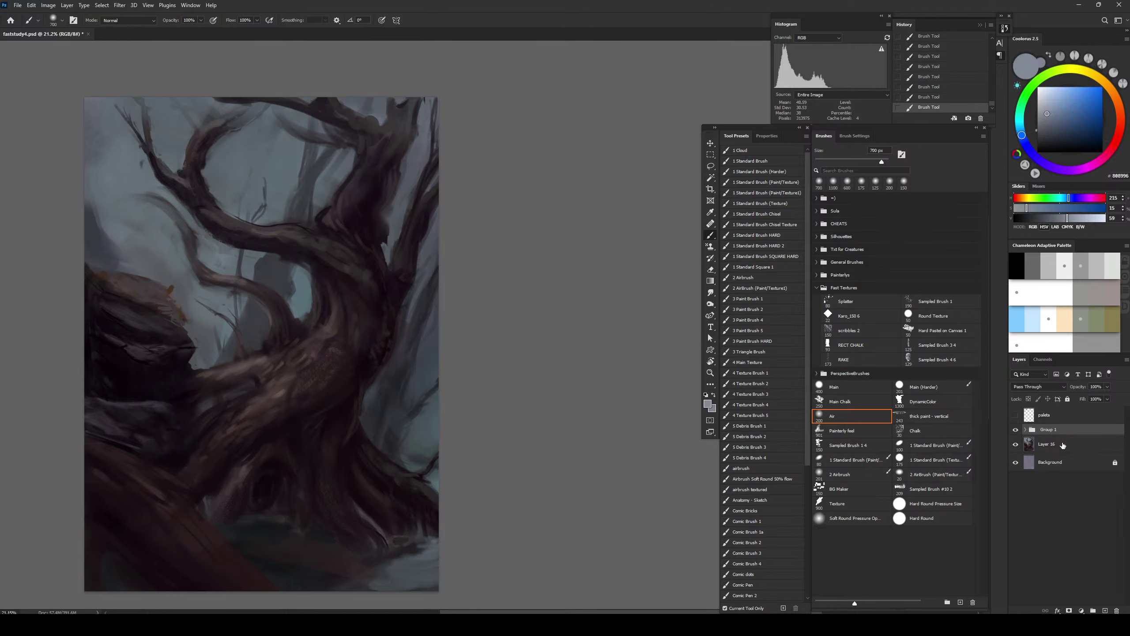
{"action": "left_click", "coordinate": [1015, 430]}
{"action": "left_click", "coordinate": [1015, 430]}
Check the composition mirrored horizontally, flip it back, and switch to the grayscale proof view to judge values
{"action": "key", "text": "shift+h"}
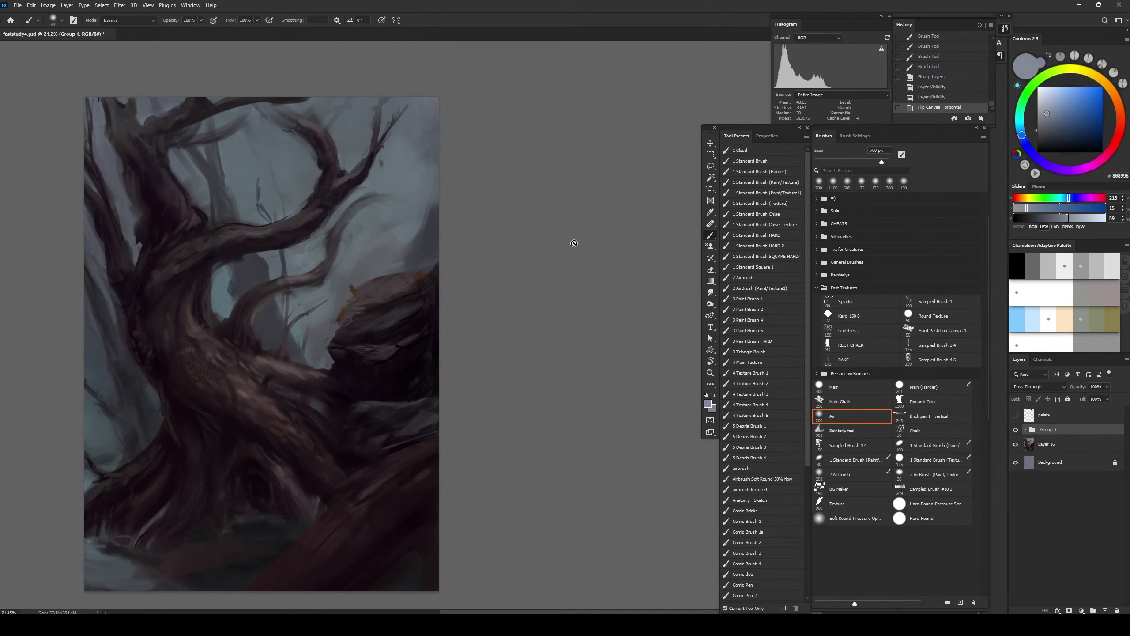
{"action": "key", "text": "shift+h"}
{"action": "key", "text": "ctrl+y"}
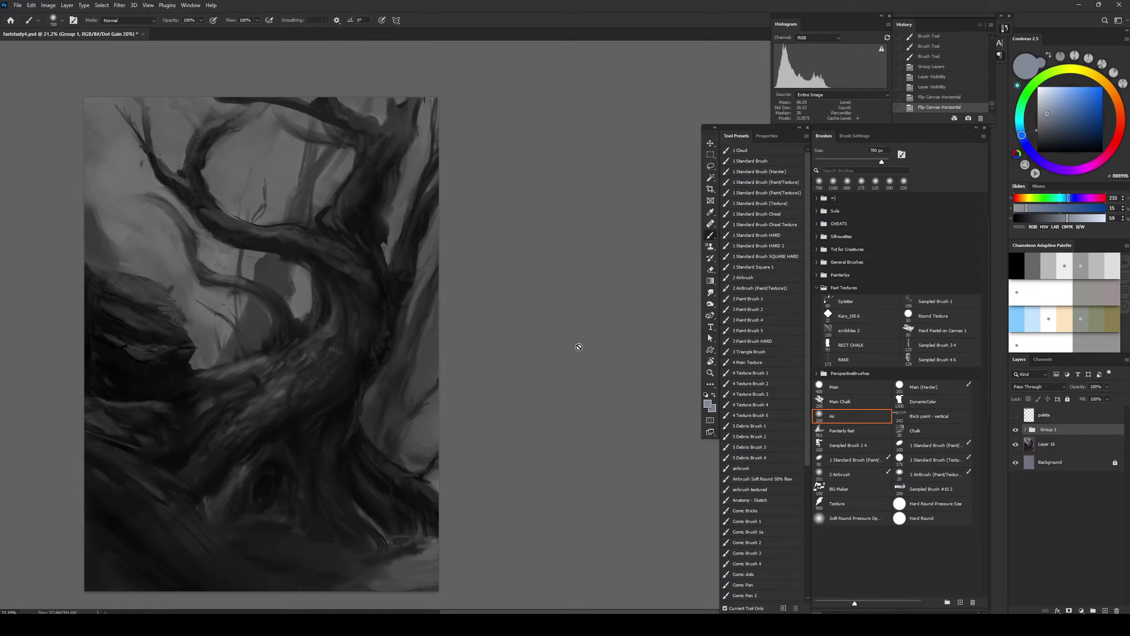
Create a new layer above the group and shift a dark colour sampled from the trunk to a red hue of 351, with the Air brush at 200 px
{"action": "key", "text": "ctrl+j"}
{"action": "key", "text": "bracketleft"}
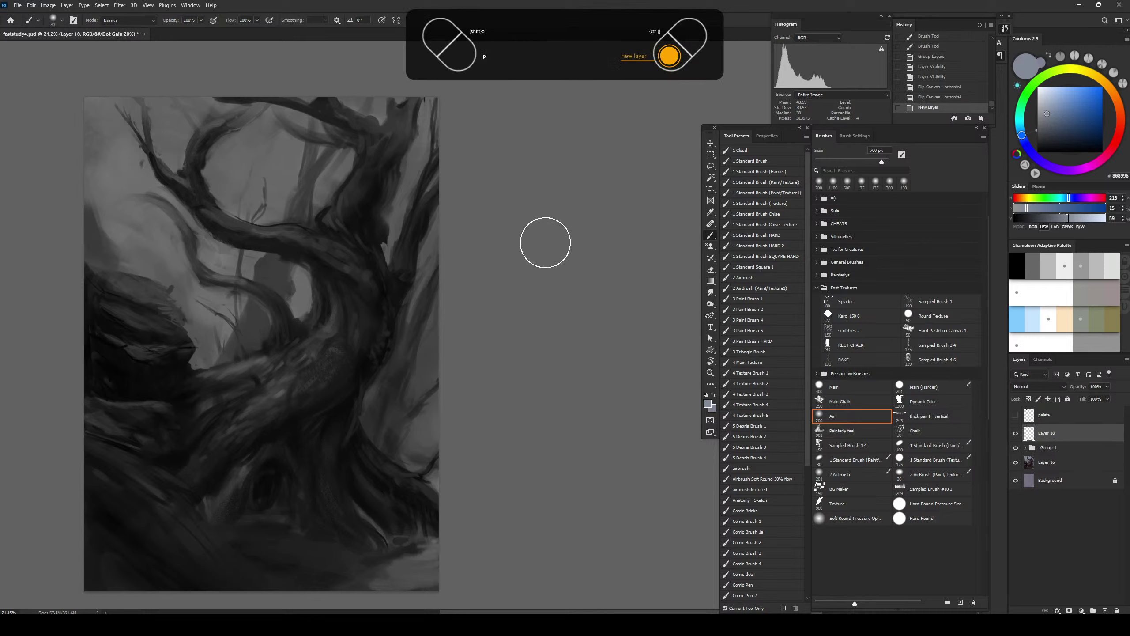
{"action": "key", "text": "bracketleft"}
{"action": "key", "text": "bracketleft"}
{"action": "key", "text": "bracketleft"}
{"action": "key", "text": "bracketleft"}
{"action": "left_click", "coordinate": [313, 257], "text": "alt"}
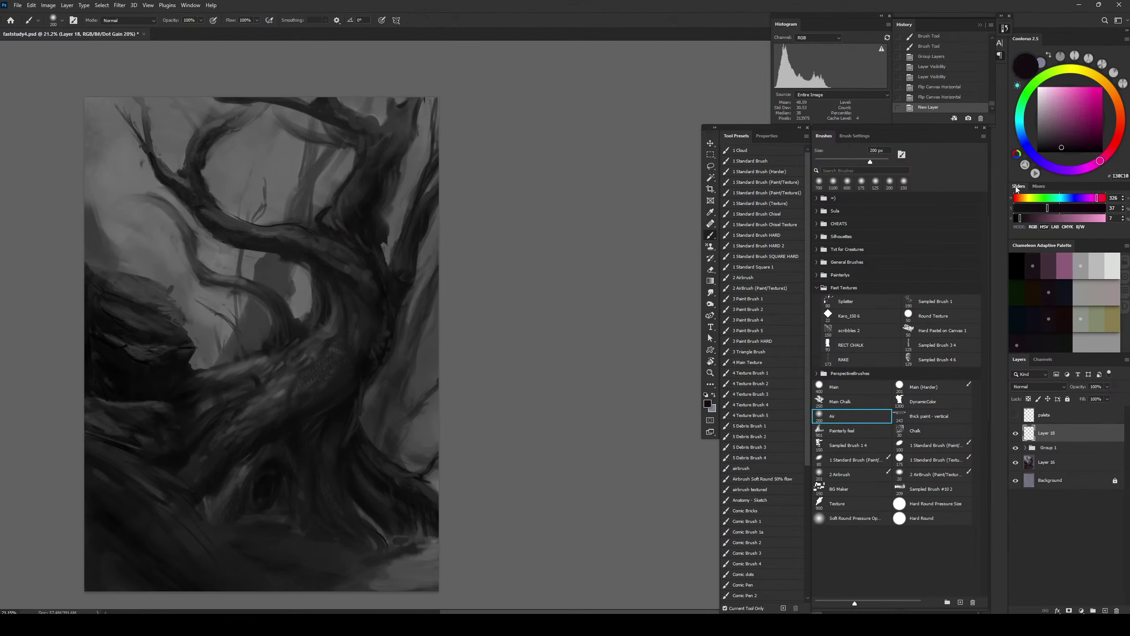
{"action": "left_click", "coordinate": [1112, 150]}
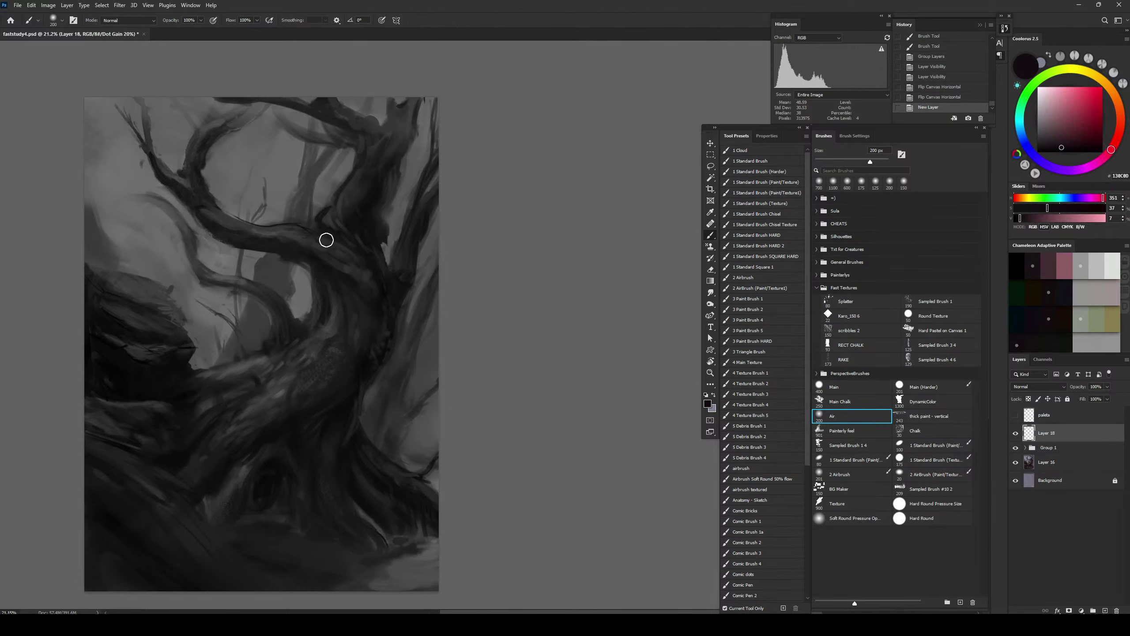
Paint dark shadow on the trunk where the main branch joins it, enlarging the Air brush to 500 px
{"action": "key", "text": "bracketright"}
{"action": "key", "text": "bracketright"}
{"action": "key", "text": "bracketleft"}
{"action": "key", "text": "bracketleft"}
{"action": "mouse_move", "coordinate": [354, 267]}
{"action": "left_mouse_down"}
{"action": "mouse_move", "coordinate": [374, 279]}
{"action": "mouse_move", "coordinate": [347, 286]}
{"action": "mouse_move", "coordinate": [361, 305]}
{"action": "mouse_move", "coordinate": [351, 294]}
{"action": "mouse_move", "coordinate": [375, 276]}
{"action": "mouse_move", "coordinate": [331, 275]}
{"action": "left_mouse_up"}
{"action": "key", "text": "bracketright"}
{"action": "key", "text": "bracketright"}
{"action": "key", "text": "bracketright"}
{"action": "left_click_drag", "start_coordinate": [329, 274], "coordinate": [347, 307]}
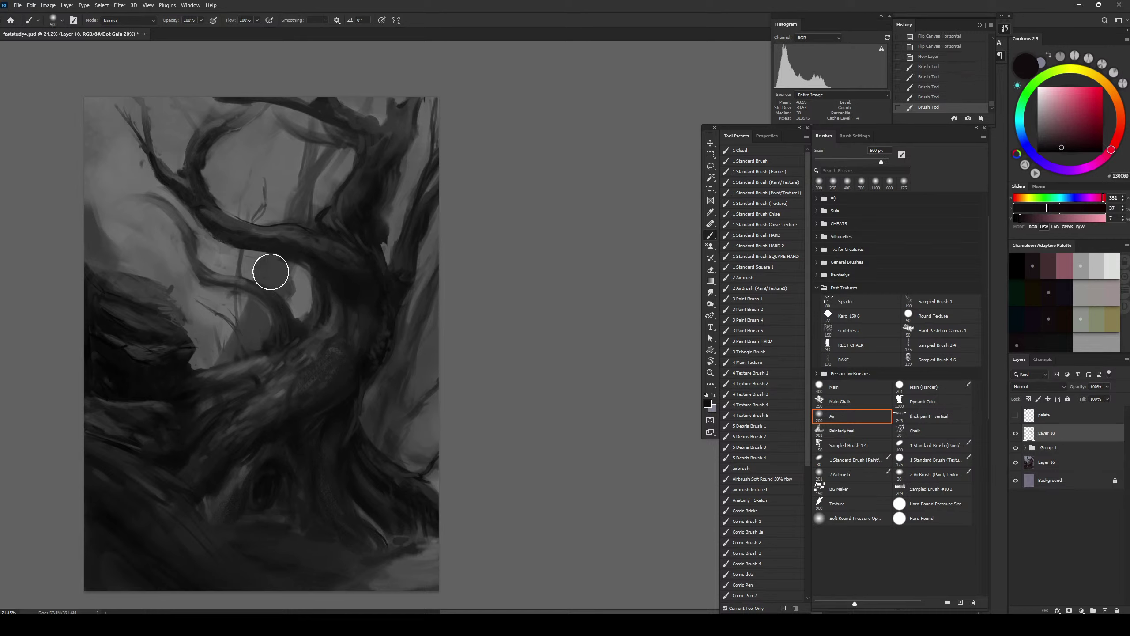
Darken the underside of the main branch with the Air brush at 250 px
{"action": "key", "text": "bracketleft"}
{"action": "key", "text": "bracketleft"}
{"action": "key", "text": "bracketleft"}
{"action": "left_click_drag", "start_coordinate": [245, 234], "coordinate": [304, 225]}
Sample the main branch's colour, lighten it to a muted reddish grey, and try a highlight stroke with the Air brush at 90 px
{"action": "left_click", "coordinate": [271, 233], "text": "alt"}
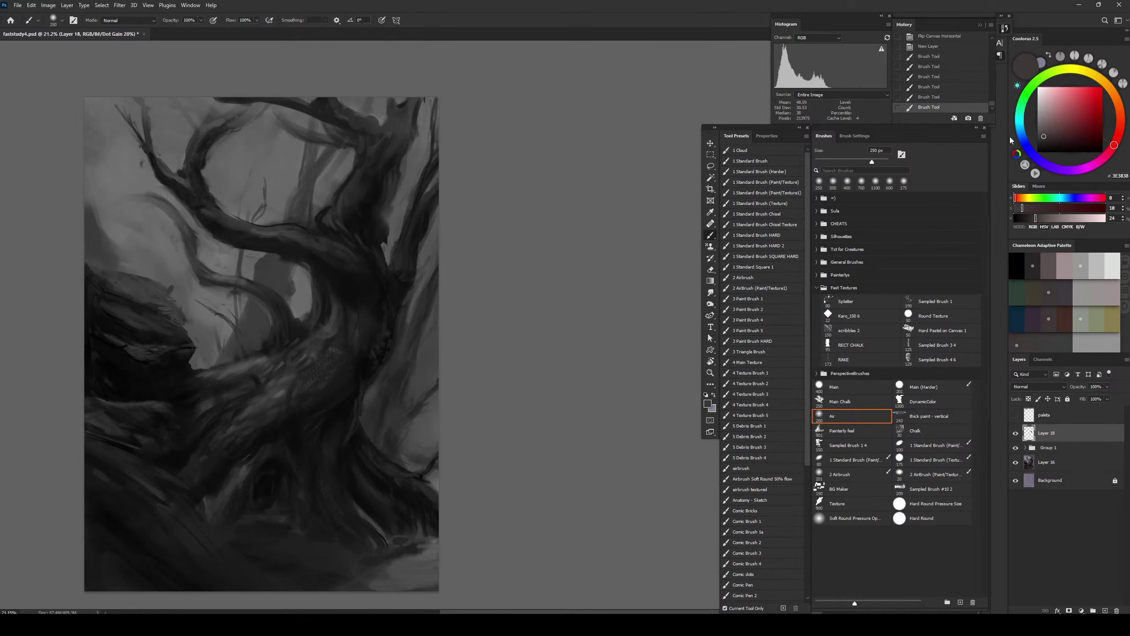
{"action": "left_click", "coordinate": [1046, 129]}
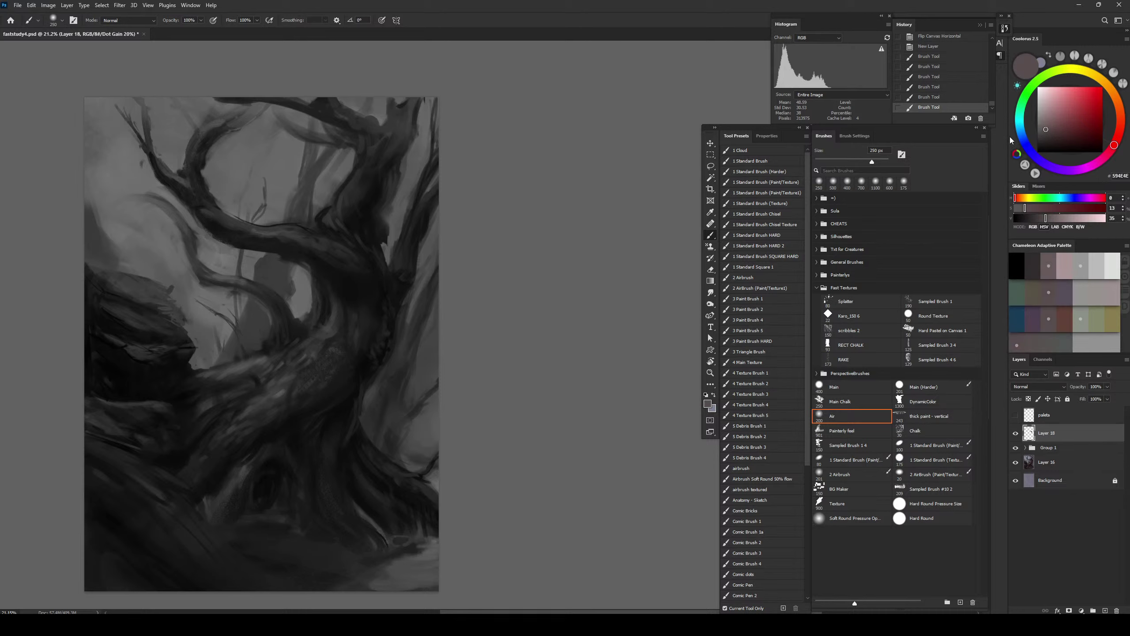
{"action": "key", "text": "bracketleft"}
{"action": "key", "text": "bracketleft"}
{"action": "key", "text": "bracketleft"}
{"action": "key", "text": "bracketleft"}
{"action": "key", "text": "bracketleft"}
{"action": "key", "text": "bracketleft"}
{"action": "left_click_drag", "start_coordinate": [225, 210], "coordinate": [252, 231]}
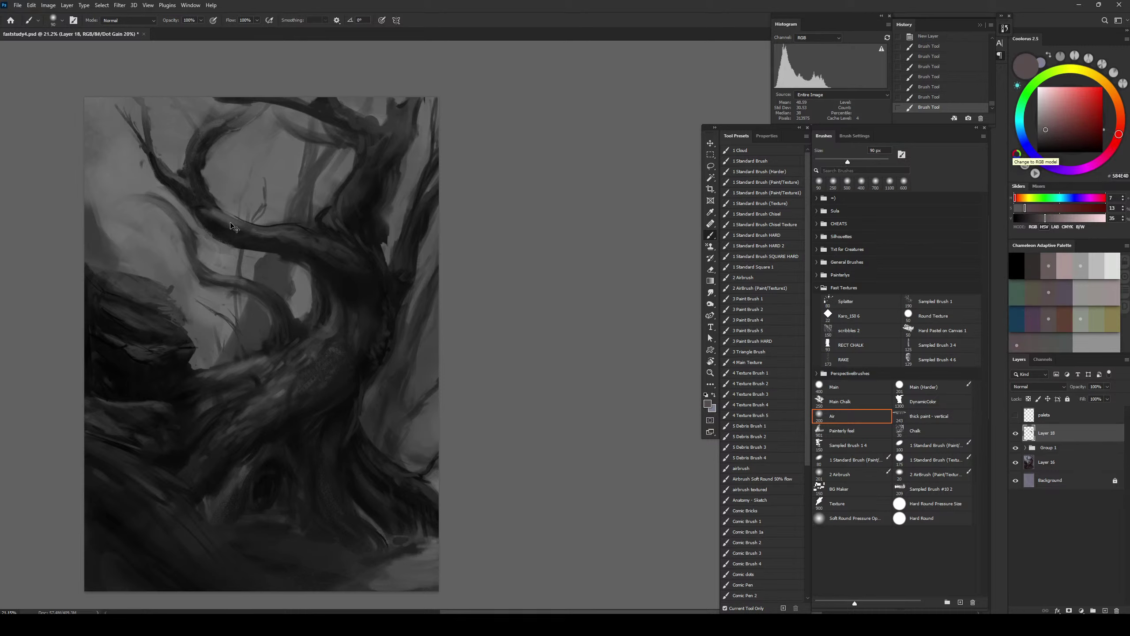
{"action": "key", "text": "ctrl+z"}
Paint a lighter highlight along the main branch toward its fork with the Air brush at 50 px, undoing a stray stroke
{"action": "key", "text": "bracketleft"}
{"action": "key", "text": "bracketleft"}
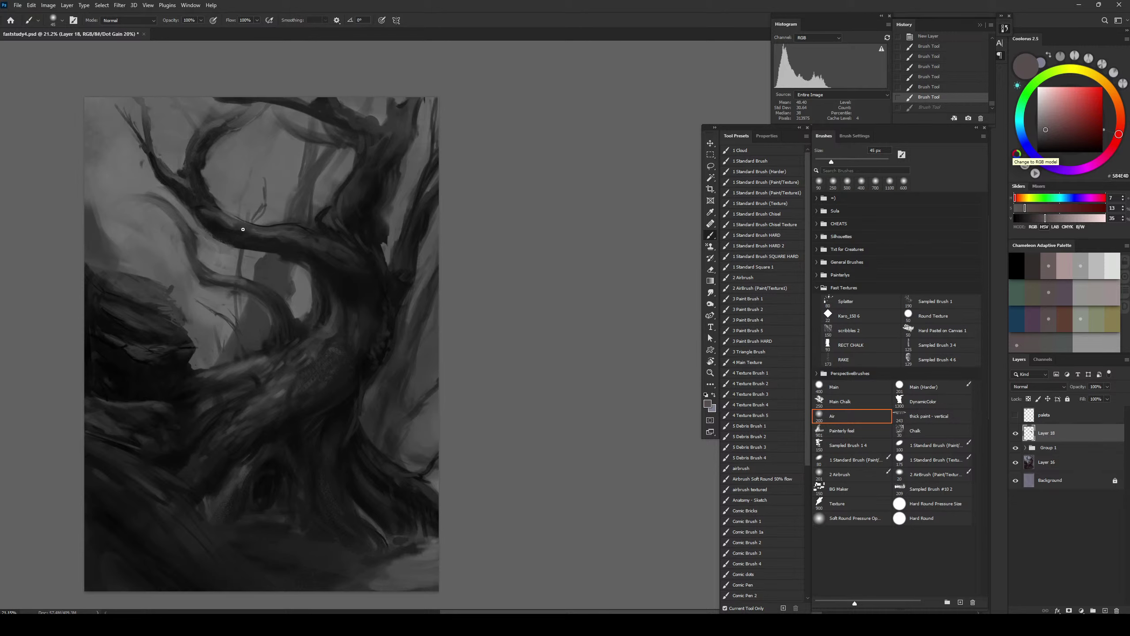
{"action": "key", "text": "bracketright"}
{"action": "key", "text": "bracketright"}
{"action": "key", "text": "bracketright"}
{"action": "left_click_drag", "start_coordinate": [243, 229], "coordinate": [192, 184]}
{"action": "key", "text": "ctrl+z"}
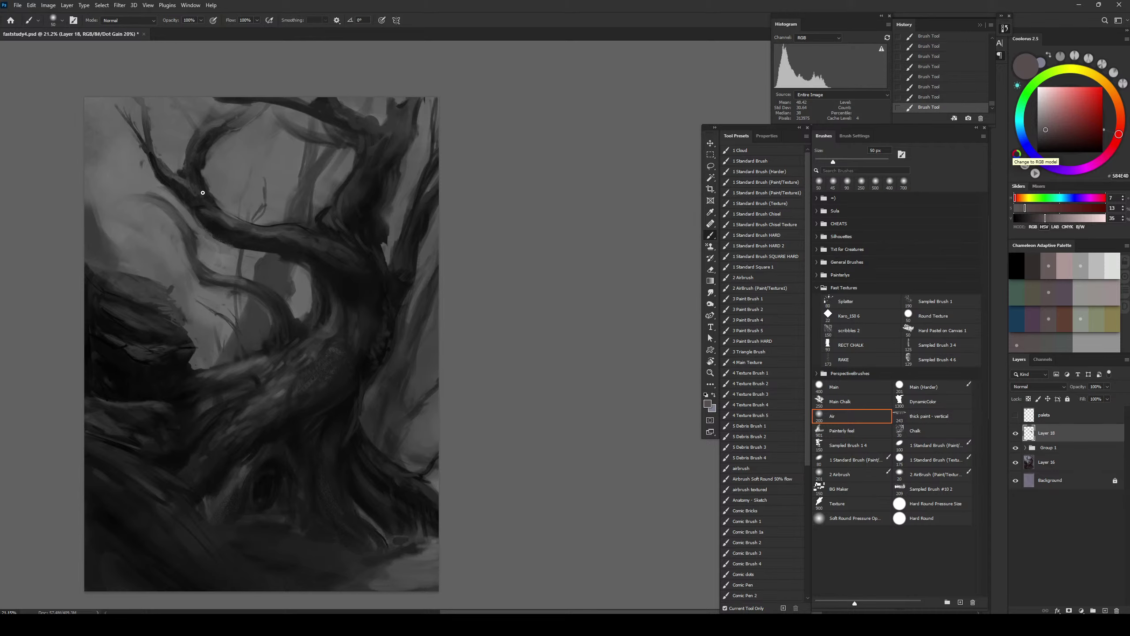
Sample dark and light bark tones and rework the knot where the main branch meets the upper trunk with a small Air brush
{"action": "left_click", "coordinate": [248, 240], "text": "alt"}
{"action": "left_click", "coordinate": [316, 216], "text": "alt"}
{"action": "left_click", "coordinate": [329, 227], "text": "alt"}
{"action": "left_click", "coordinate": [326, 225], "text": "alt"}
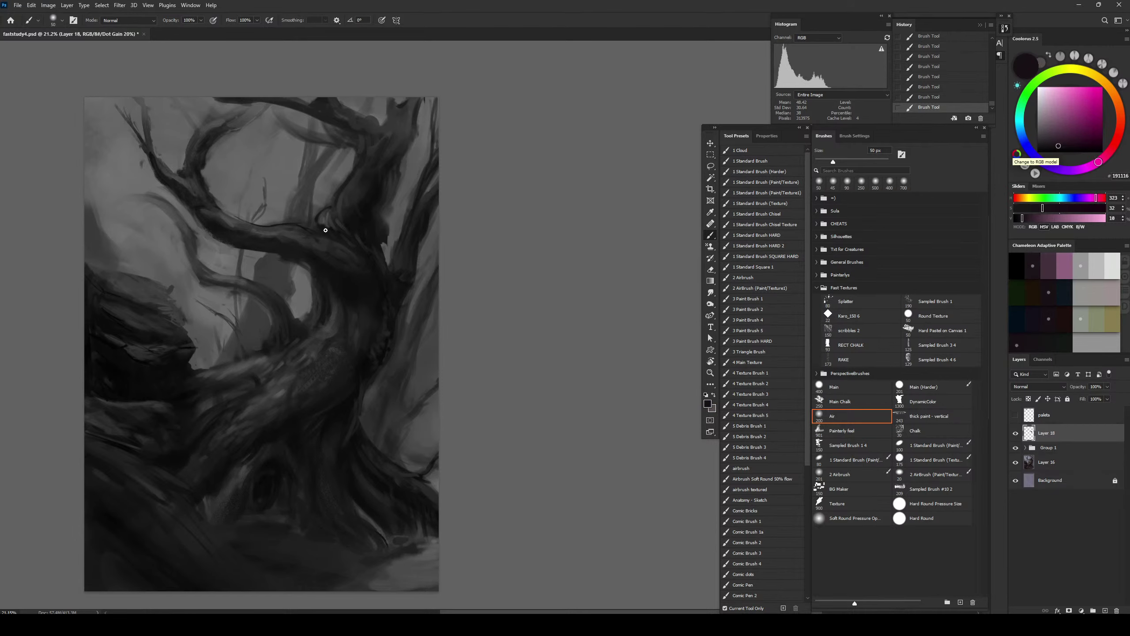
{"action": "left_click", "coordinate": [355, 194], "text": "alt"}
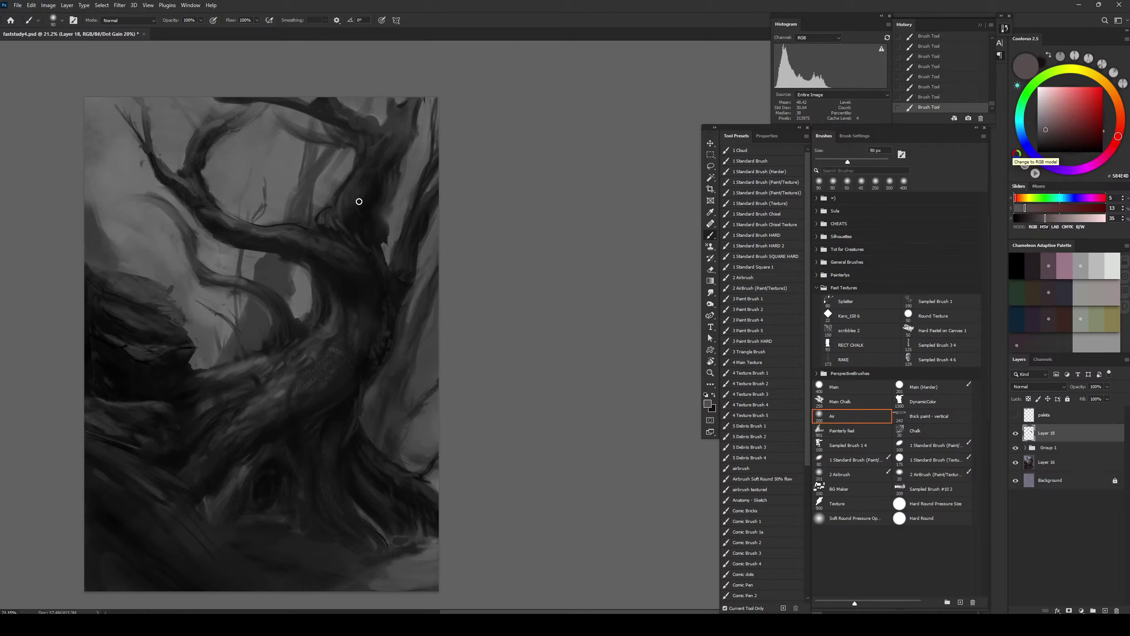
{"action": "left_click_drag", "start_coordinate": [338, 222], "coordinate": [344, 191]}
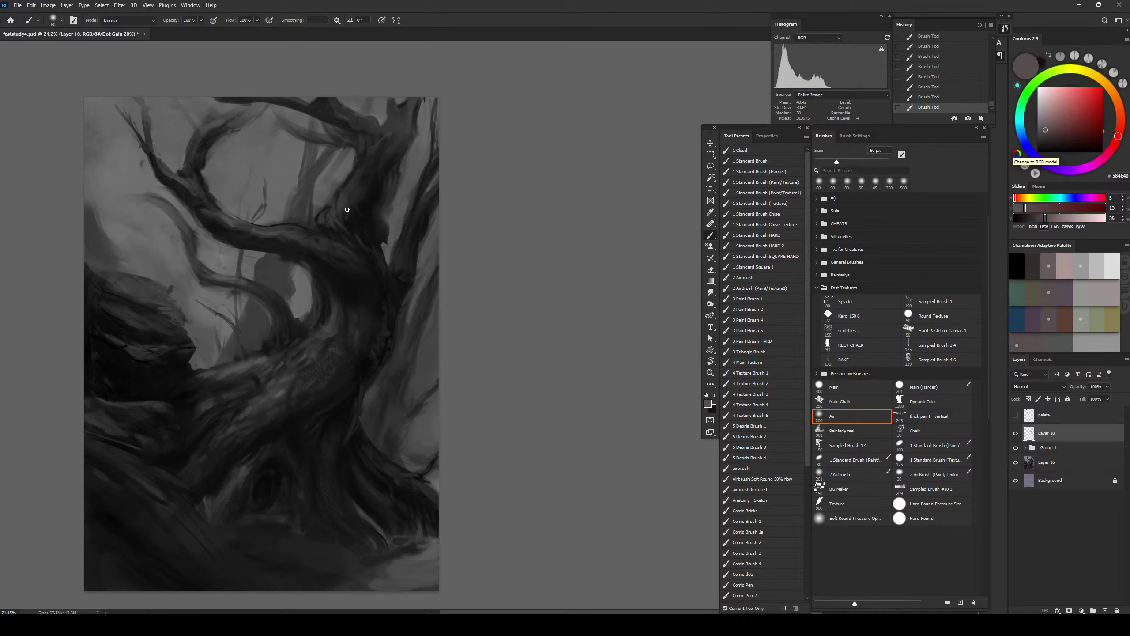
Undo the last strokes and darken the top branch with a sampled dark bark tone, using the Air brush at 60 px
{"action": "left_click", "coordinate": [342, 184], "text": "alt"}
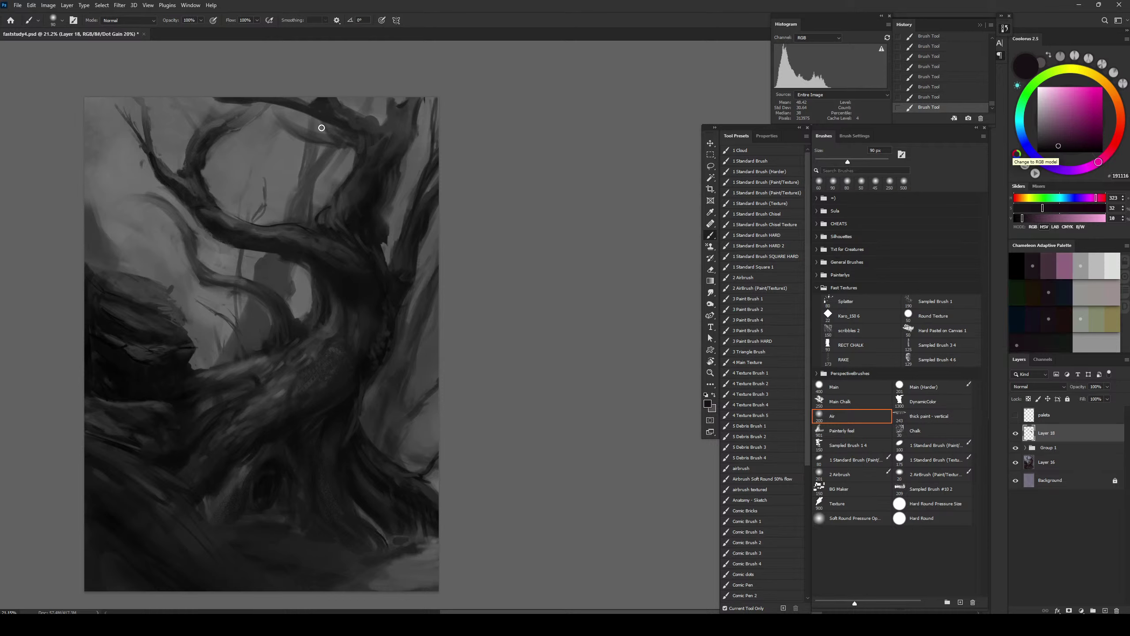
{"action": "key", "text": "ctrl+z"}
{"action": "key", "text": "bracketleft"}
{"action": "key", "text": "bracketleft"}
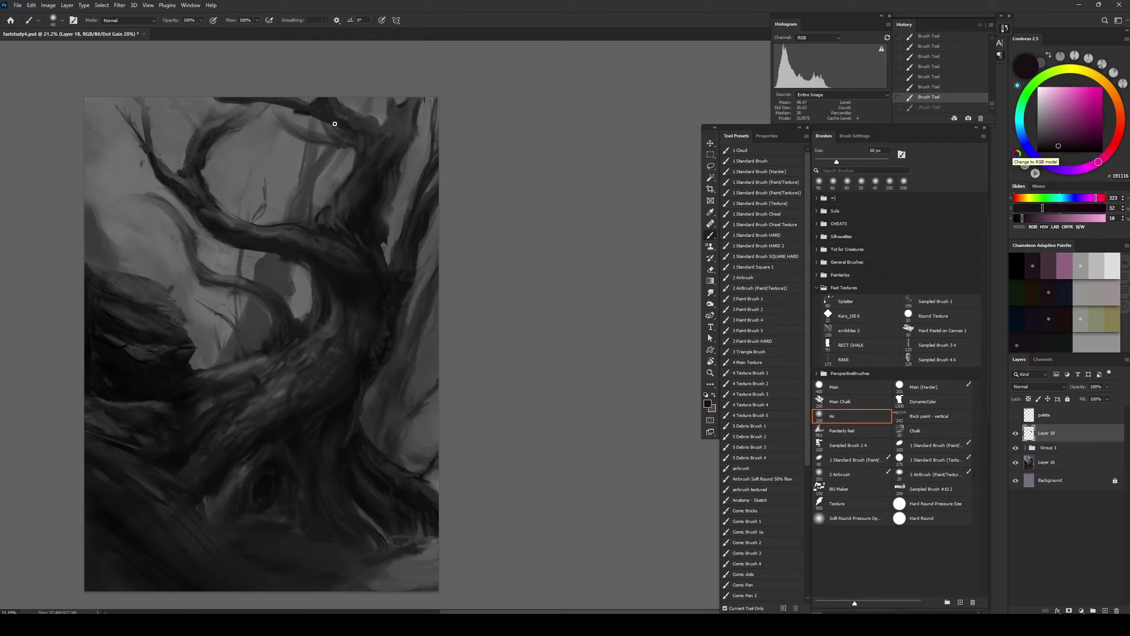
{"action": "key", "text": "ctrl+z"}
{"action": "left_click_drag", "start_coordinate": [335, 124], "coordinate": [315, 108]}
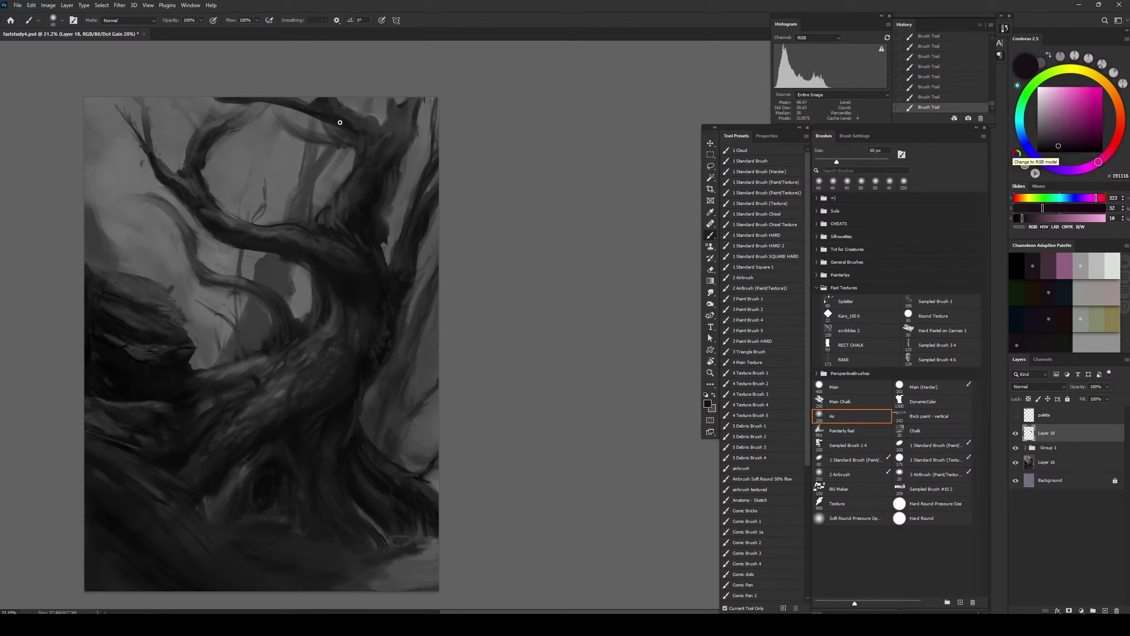
Rework the gap above the top branch's junction with sampled background blue-grey and bark tones, varying the Air brush size
{"action": "left_click", "coordinate": [381, 116], "text": "alt"}
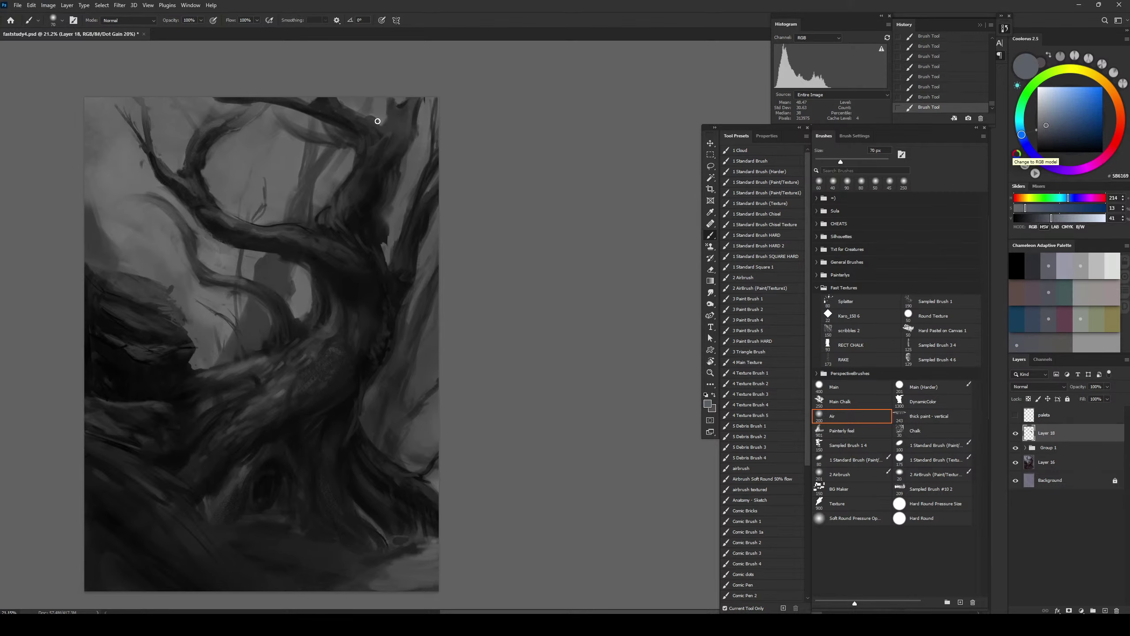
{"action": "key", "text": "bracketright"}
{"action": "key", "text": "bracketright"}
{"action": "key", "text": "bracketright"}
{"action": "key", "text": "bracketright"}
{"action": "key", "text": "bracketright"}
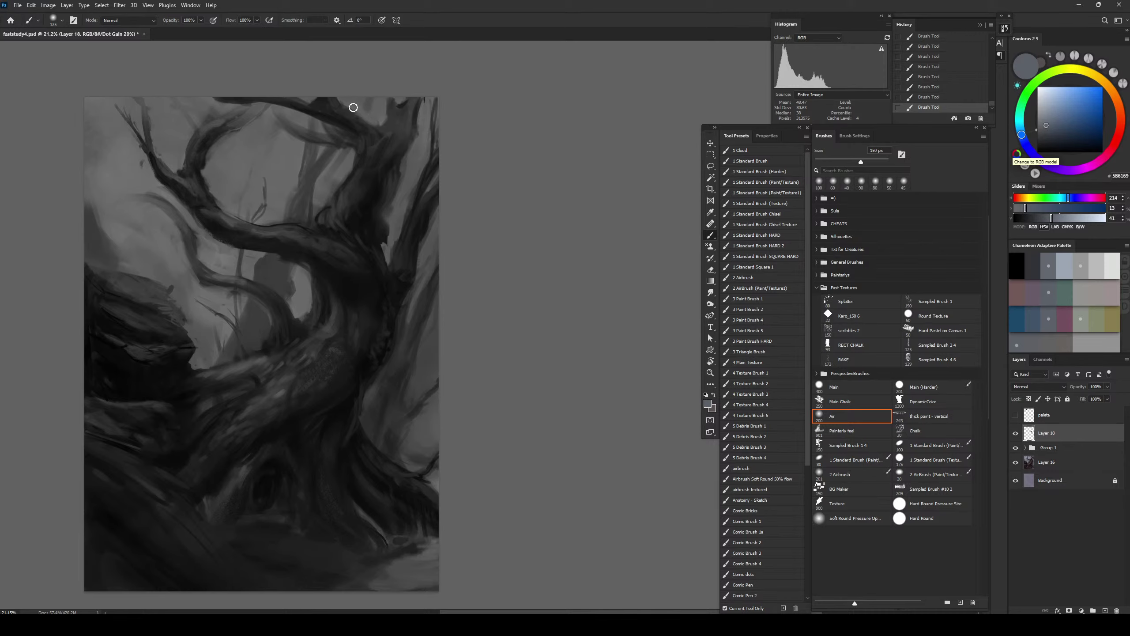
{"action": "left_click", "coordinate": [376, 135], "text": "alt"}
{"action": "left_click", "coordinate": [395, 125], "text": "alt"}
{"action": "key", "text": "bracketleft"}
{"action": "key", "text": "bracketleft"}
{"action": "key", "text": "bracketleft"}
{"action": "key", "text": "bracketleft"}
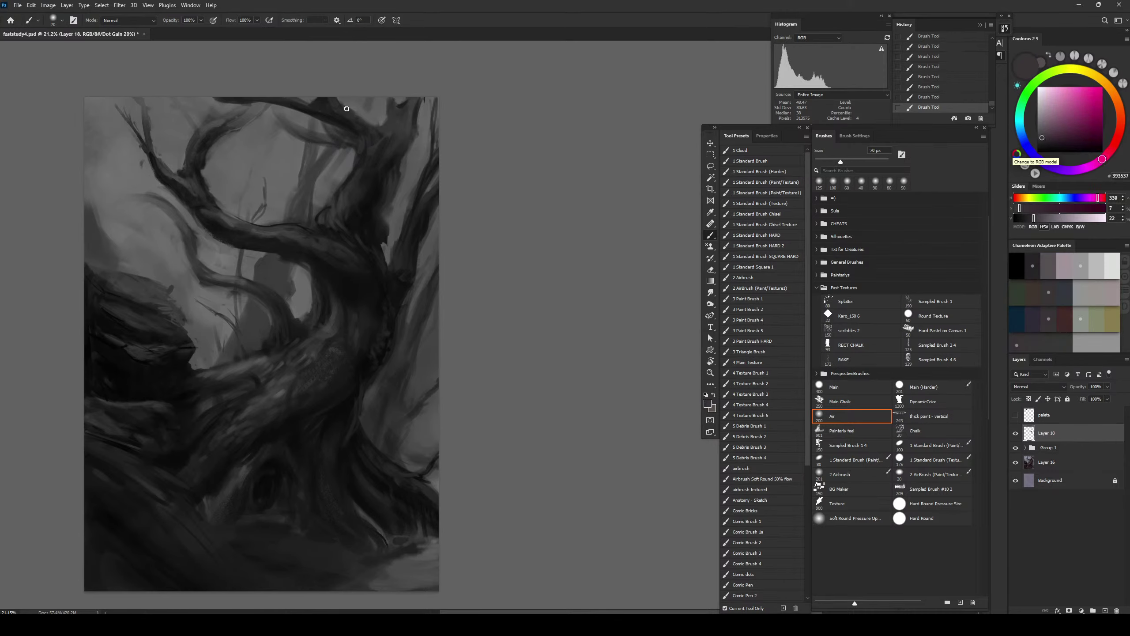
Switch to the Main brush at 25 to 40 px and refine the top branch's upper edge near the trunk with sampled bark tones
{"action": "left_click", "coordinate": [852, 387]}
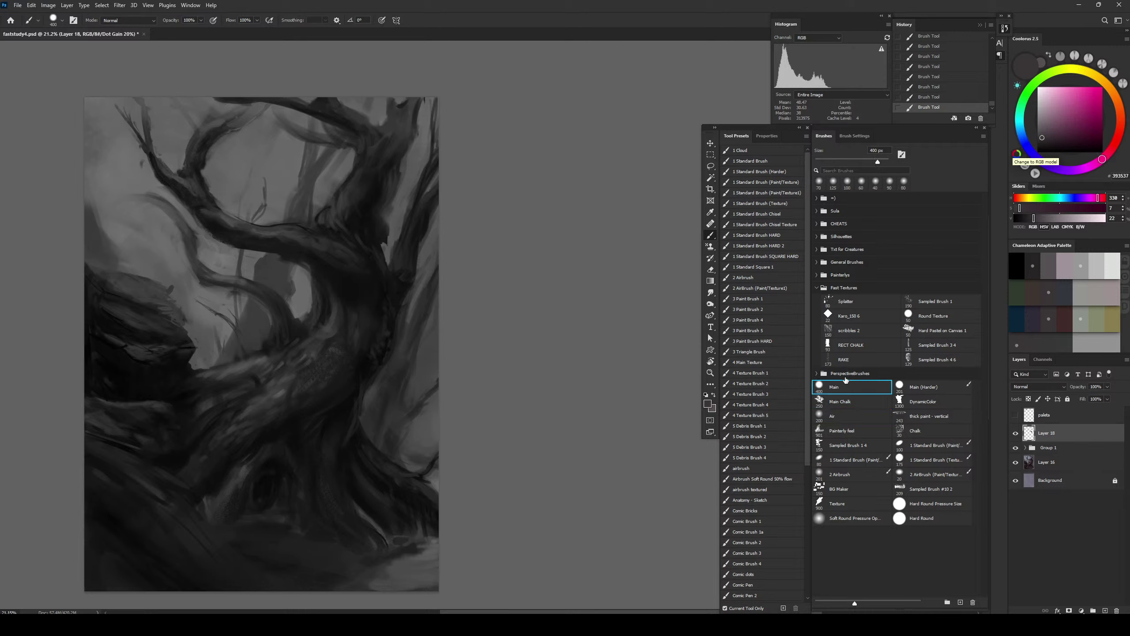
{"action": "left_click", "coordinate": [338, 99], "text": "alt"}
{"action": "key", "text": "bracketleft"}
{"action": "key", "text": "bracketleft"}
{"action": "key", "text": "bracketleft"}
{"action": "key", "text": "bracketleft"}
{"action": "key", "text": "bracketleft"}
{"action": "key", "text": "bracketleft"}
{"action": "key", "text": "bracketleft"}
{"action": "key", "text": "bracketleft"}
{"action": "key", "text": "bracketleft"}
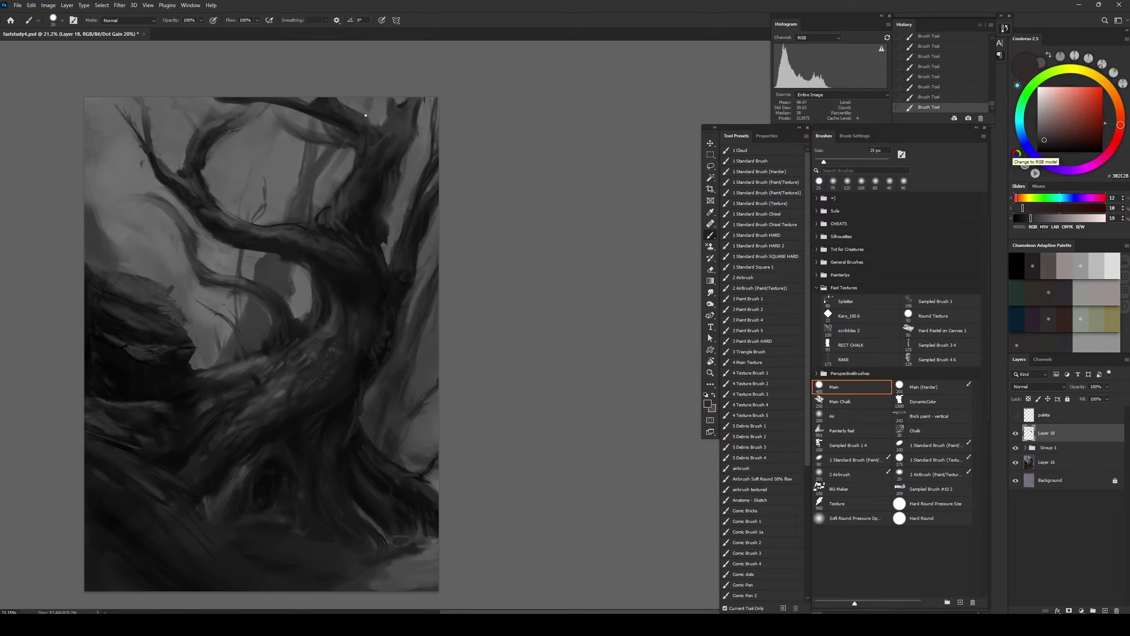
{"action": "left_click", "coordinate": [370, 125], "text": "alt"}
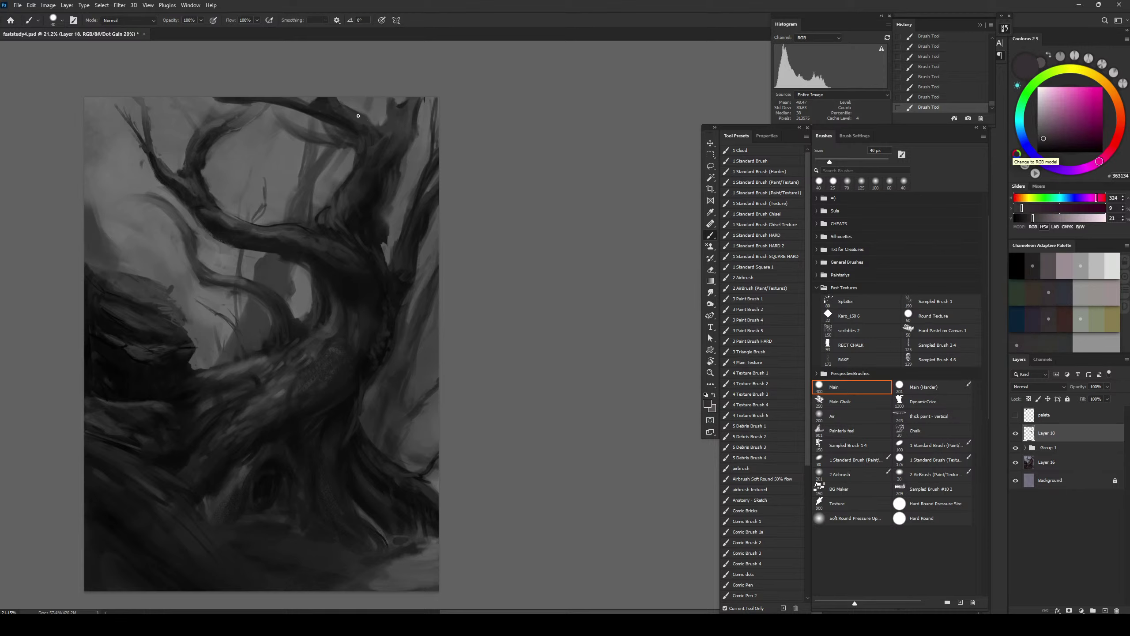
Reshape the top branch along the canvas edge with sampled background blue-grey and dark bark tones, using the Main brush at about 40 px
{"action": "left_click", "coordinate": [320, 99], "text": "alt"}
{"action": "left_click", "coordinate": [309, 98], "text": "alt"}
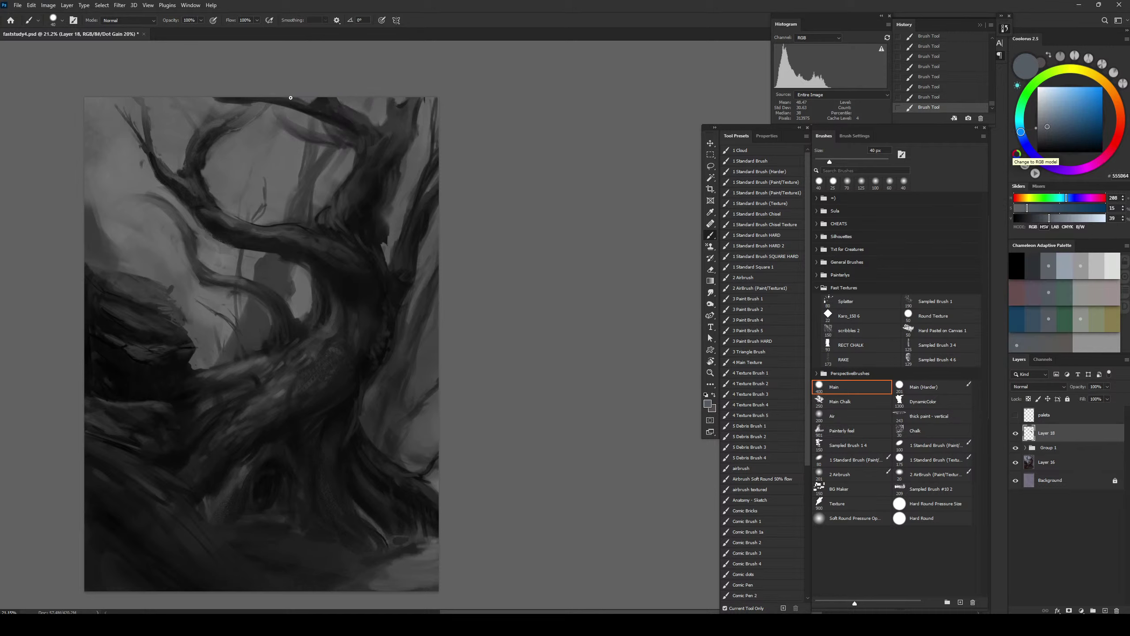
{"action": "left_click_drag", "start_coordinate": [303, 100], "coordinate": [283, 101]}
{"action": "left_click", "coordinate": [311, 102], "text": "alt"}
{"action": "key", "text": "]"}
{"action": "key", "text": "bracketright"}
{"action": "key", "text": "bracketleft"}
{"action": "key", "text": "bracketleft"}
{"action": "left_click", "coordinate": [324, 106], "text": "alt"}
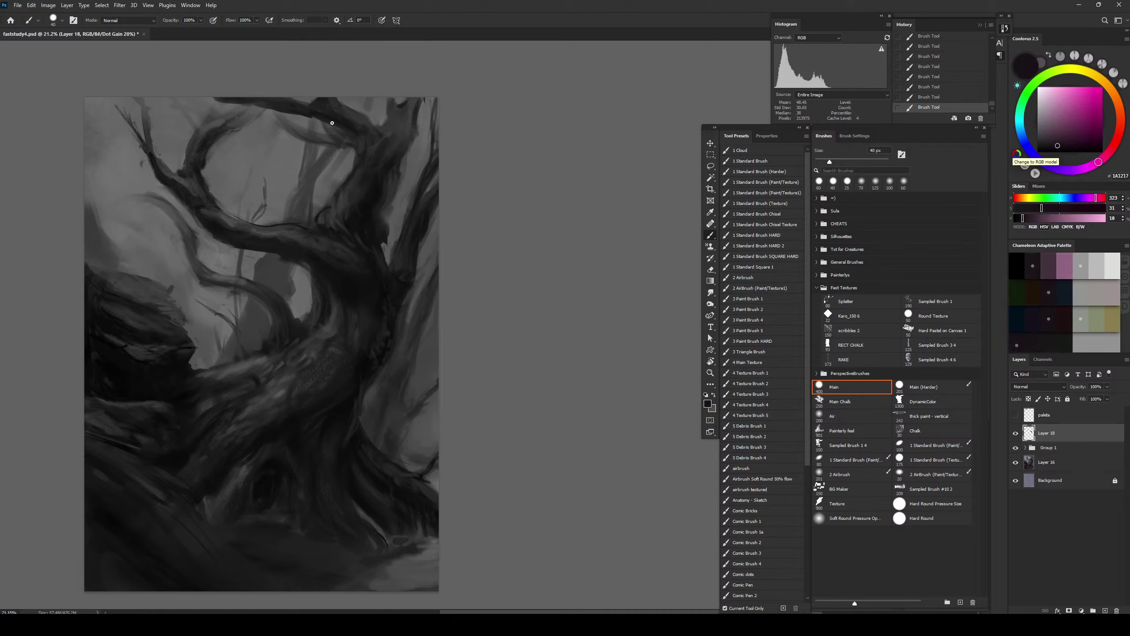
Trim the far end of the top branch with sampled background blue-grey, enlarging the Main brush to 90 px
{"action": "left_click", "coordinate": [227, 104], "text": "alt"}
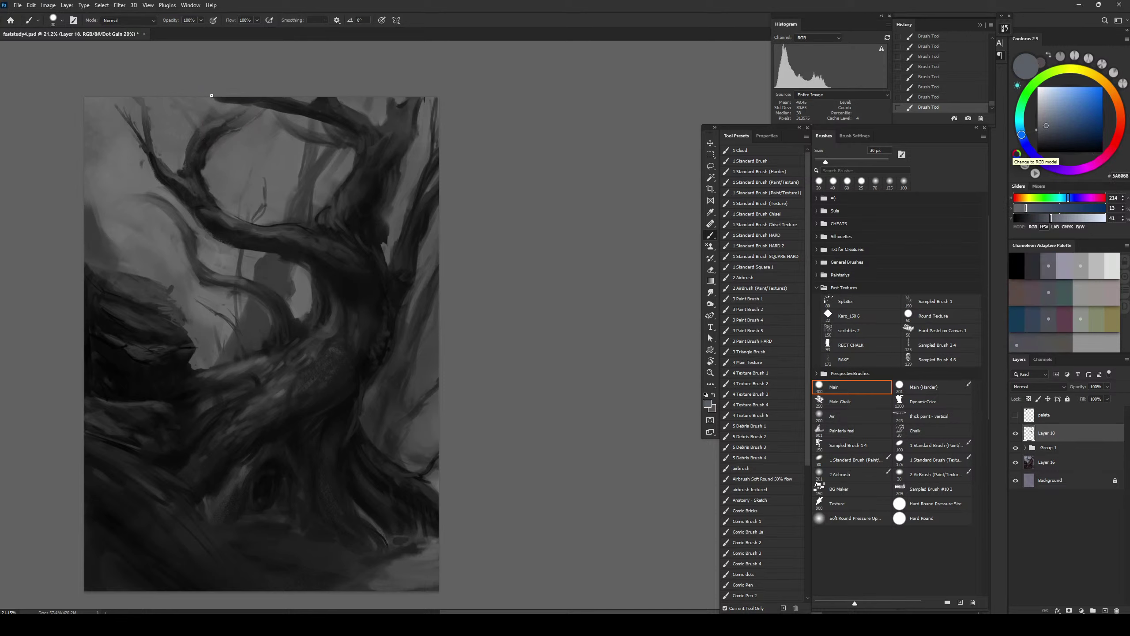
{"action": "key", "text": "bracketright"}
{"action": "key", "text": "bracketright"}
{"action": "key", "text": "bracketright"}
{"action": "key", "text": "bracketright"}
{"action": "key", "text": "bracketright"}
{"action": "key", "text": "bracketright"}
{"action": "key", "text": "bracketright"}
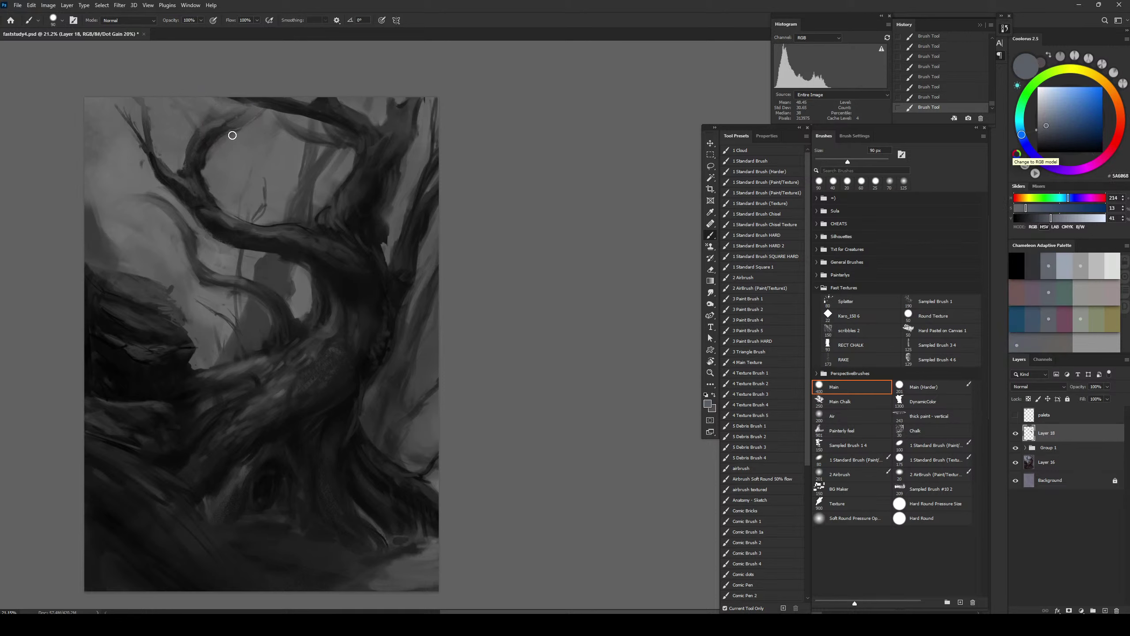
Sample the background blue-grey and trim the outer side of the upper curling branch with the resized Main brush
{"action": "left_click", "coordinate": [229, 107], "text": "alt"}
{"action": "key", "text": "bracketleft"}
{"action": "key", "text": "bracketleft"}
{"action": "key", "text": "bracketleft"}
{"action": "key", "text": "bracketright"}
{"action": "key", "text": "bracketright"}
{"action": "key", "text": "bracketright"}
{"action": "key", "text": "bracketright"}
{"action": "mouse_move", "coordinate": [216, 117]}
{"action": "left_mouse_down"}
{"action": "mouse_move", "coordinate": [178, 128]}
{"action": "mouse_move", "coordinate": [182, 103]}
{"action": "left_mouse_up"}
Refine the curling branch's upper bend with sampled dark bark tones, using the Main brush at 40 to 60 px
{"action": "left_click", "coordinate": [201, 140], "text": "alt"}
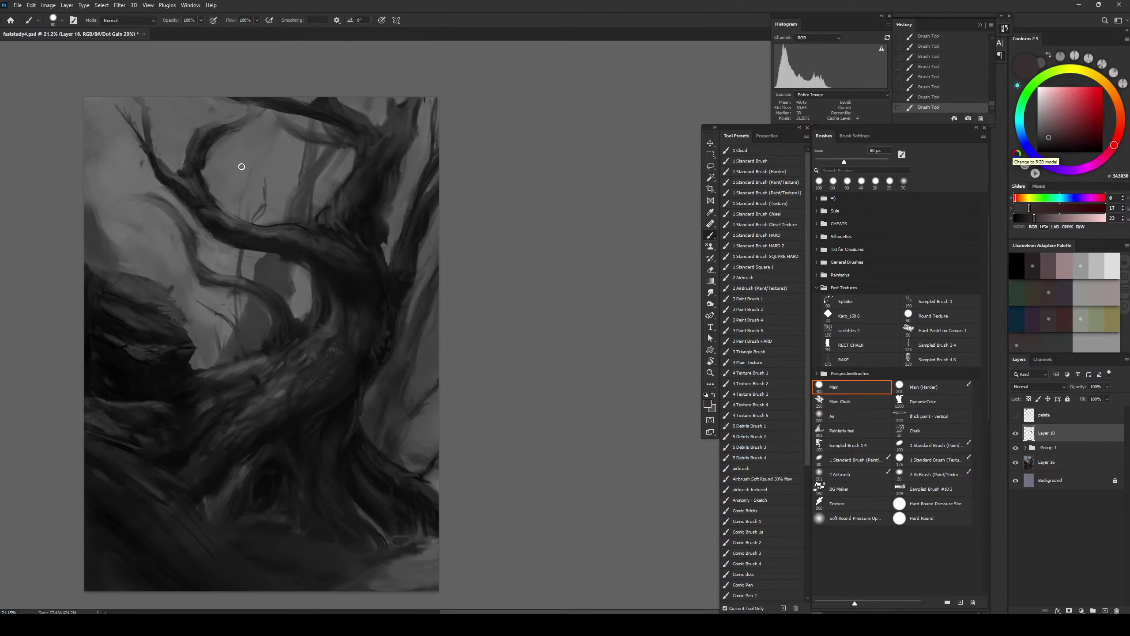
{"action": "key", "text": "bracketleft"}
{"action": "key", "text": "bracketleft"}
{"action": "key", "text": "bracketleft"}
{"action": "left_click", "coordinate": [216, 154], "text": "alt"}
{"action": "key", "text": "bracketleft"}
{"action": "key", "text": "bracketleft"}
{"action": "key", "text": "bracketleft"}
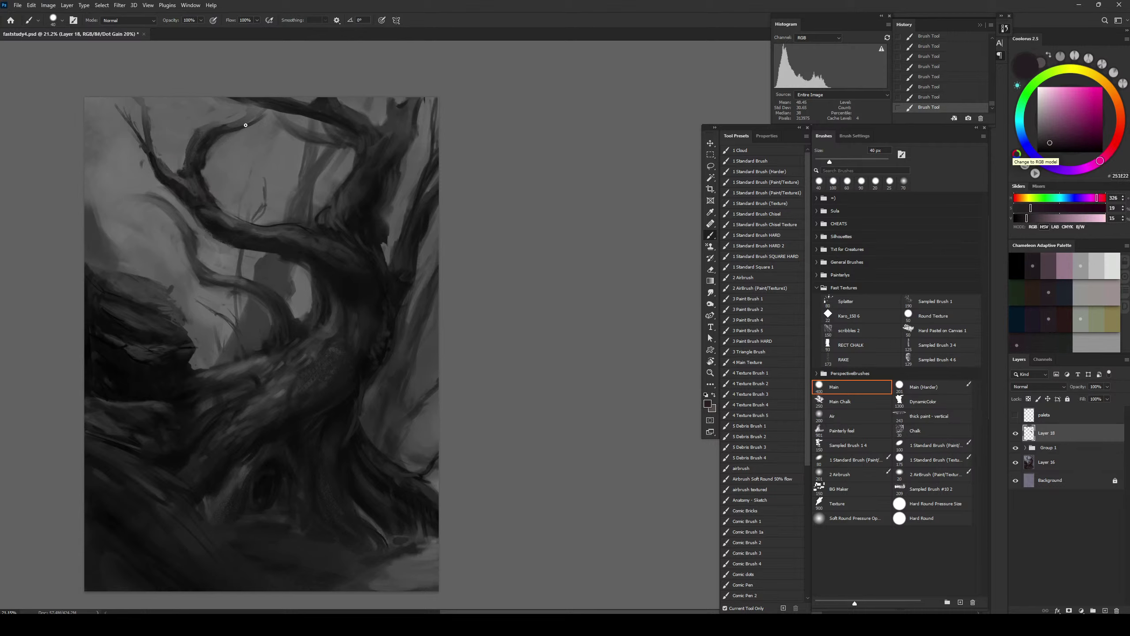
{"action": "key", "text": "ctrl+z"}
{"action": "key", "text": "bracketright"}
{"action": "key", "text": "bracketright"}
{"action": "mouse_move", "coordinate": [225, 132]}
{"action": "left_mouse_down"}
{"action": "mouse_move", "coordinate": [254, 116]}
{"action": "mouse_move", "coordinate": [224, 131]}
{"action": "left_mouse_up"}
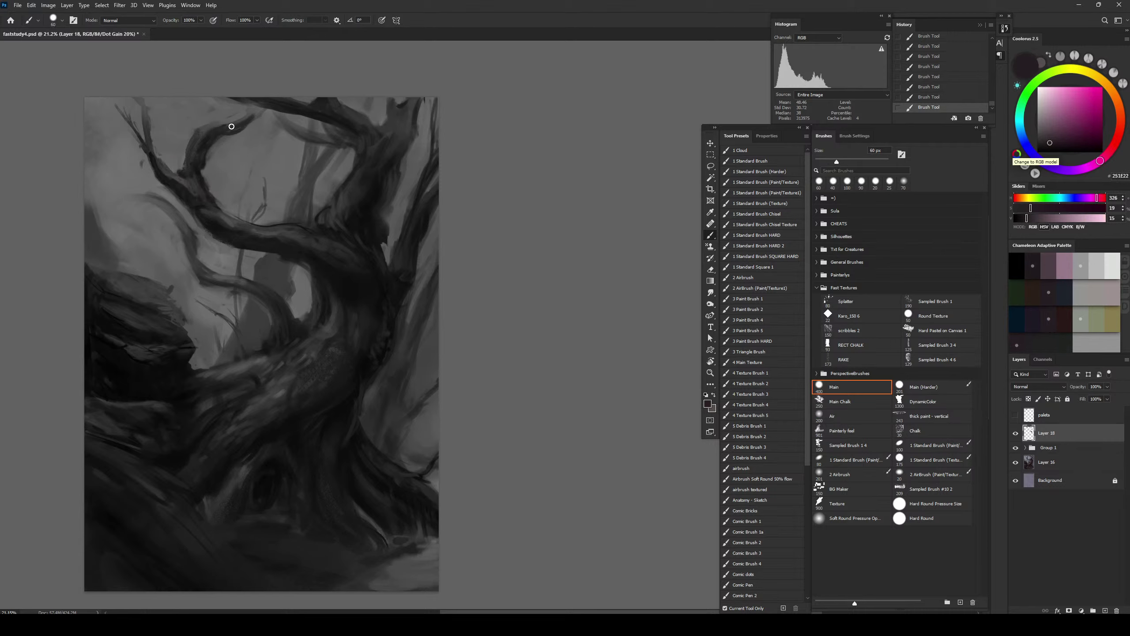
Deepen the curling branch with a darker sampled bark tone, compare the last strokes, and touch up its tip with sampled blue-grey
{"action": "left_click", "coordinate": [206, 128], "text": "alt"}
{"action": "left_click", "coordinate": [203, 139], "text": "alt"}
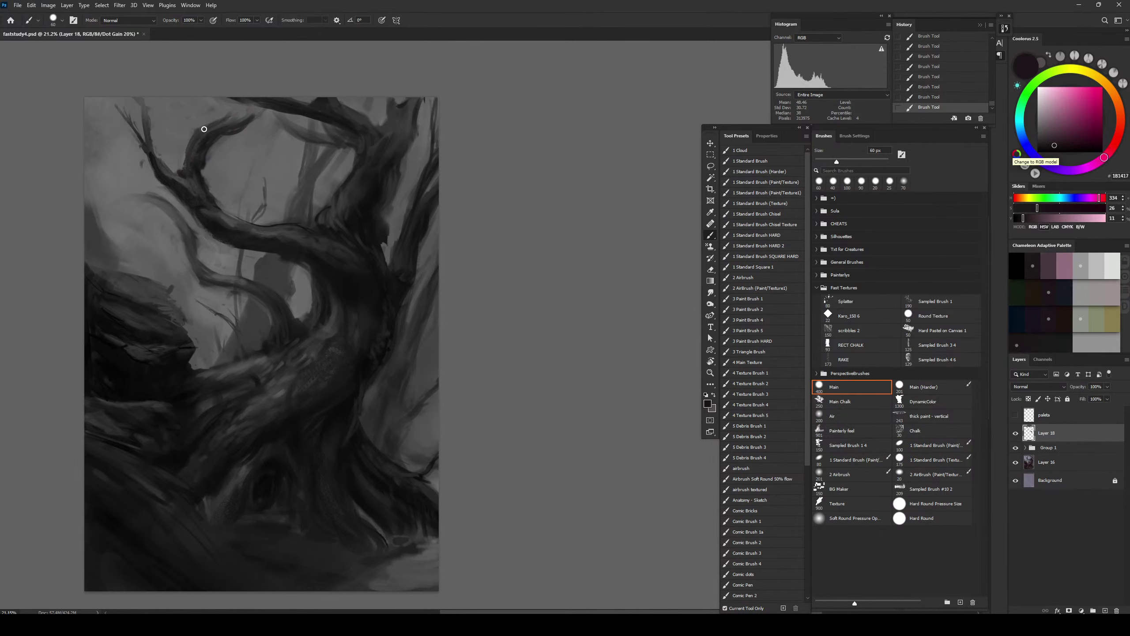
{"action": "key", "text": "ctrl+z"}
{"action": "key", "text": "ctrl+z"}
{"action": "key", "text": "ctrl+shift+z"}
{"action": "key", "text": "ctrl+shift+z"}
{"action": "left_click", "coordinate": [252, 120], "text": "alt"}
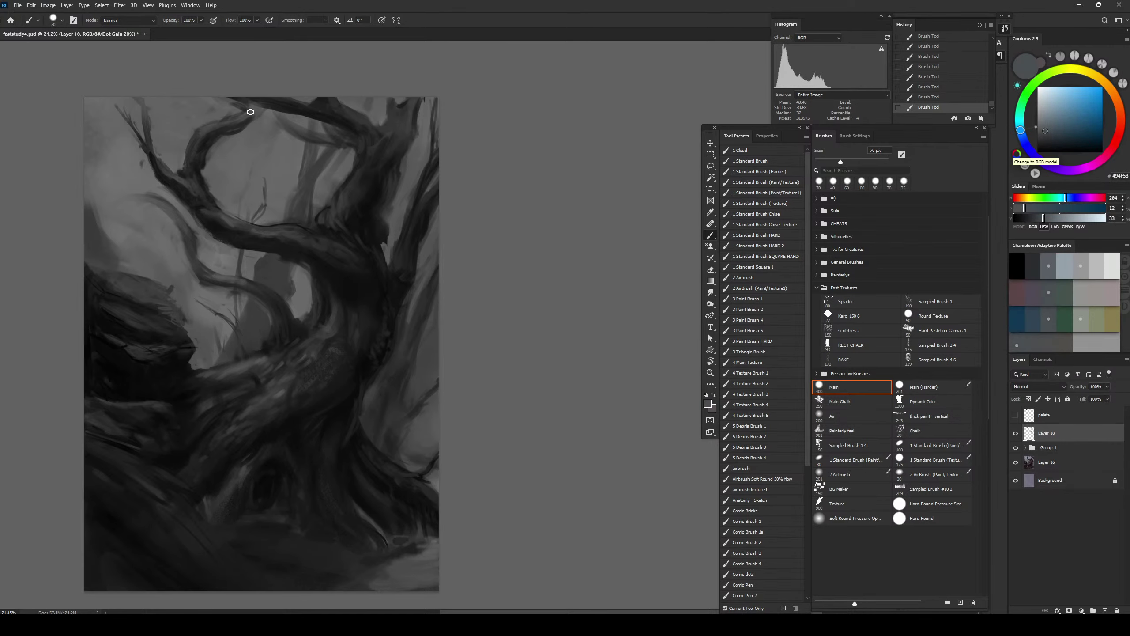
Flip the canvas horizontally and turn off the grayscale proof view
{"action": "key", "text": "ctrl+shift+h"}
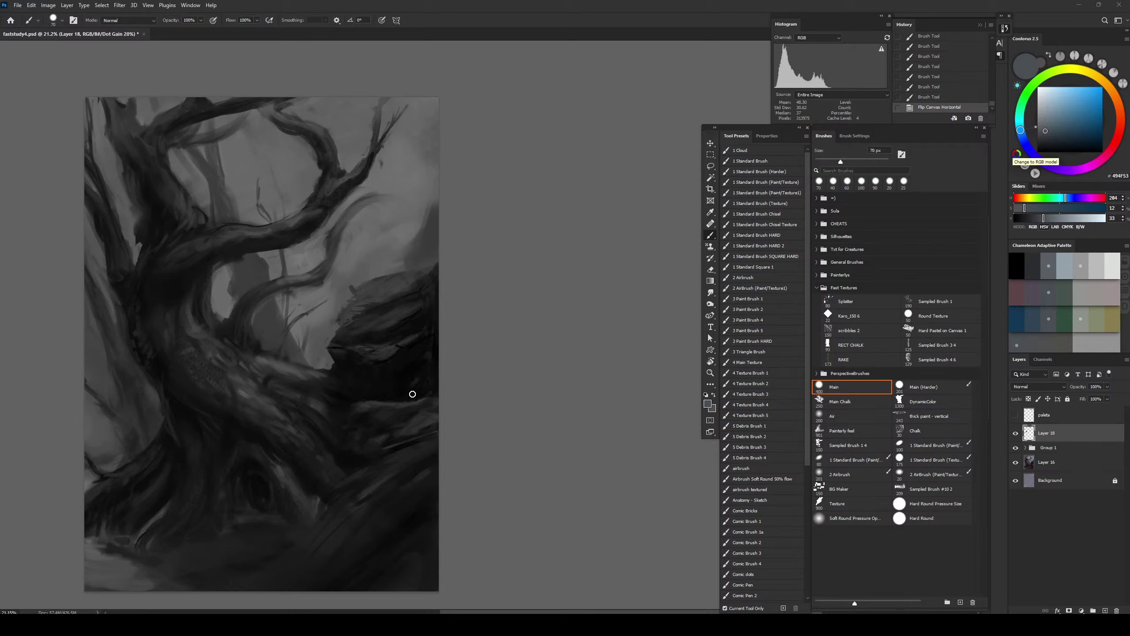
{"action": "key", "text": "ctrl+y"}
Stamp all visible layers to a new layer and start a Selective Color correction, raising yellow and lowering magenta in the Reds
{"action": "key", "text": "ctrl+shift+alt+e"}
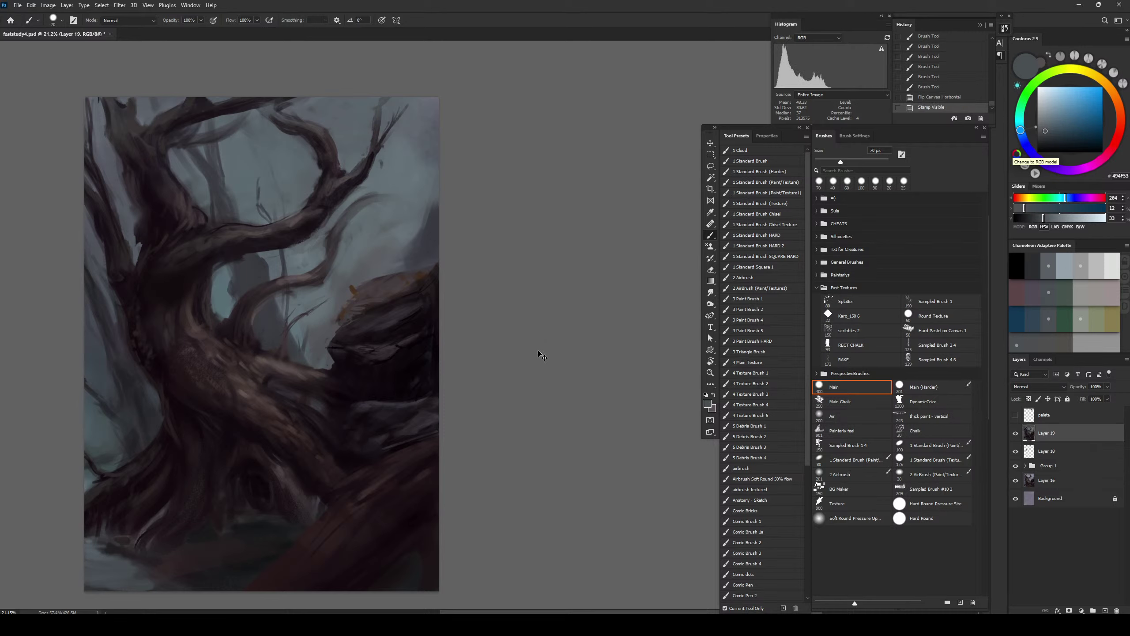
{"action": "key", "text": "ctrl+alt+s"}
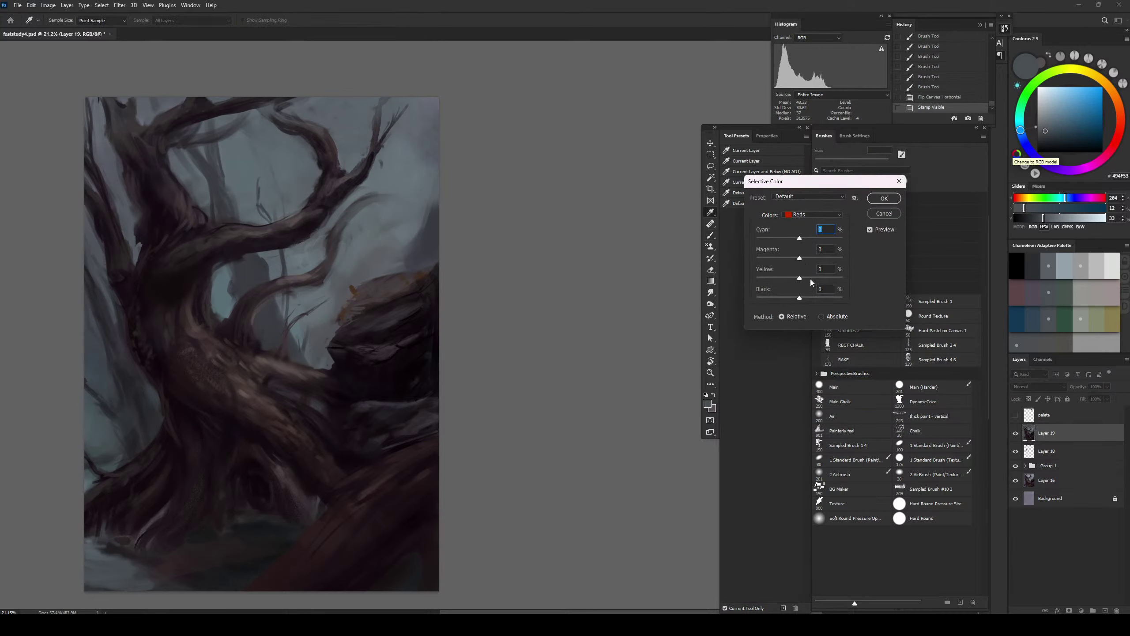
{"action": "left_click_drag", "start_coordinate": [799, 278], "coordinate": [814, 279]}
{"action": "left_click", "coordinate": [807, 281]}
{"action": "left_click_drag", "start_coordinate": [800, 259], "coordinate": [790, 259]}
In the Selective Color Yellows, set cyan to +32% and reduce the yellow
{"action": "left_click", "coordinate": [801, 215]}
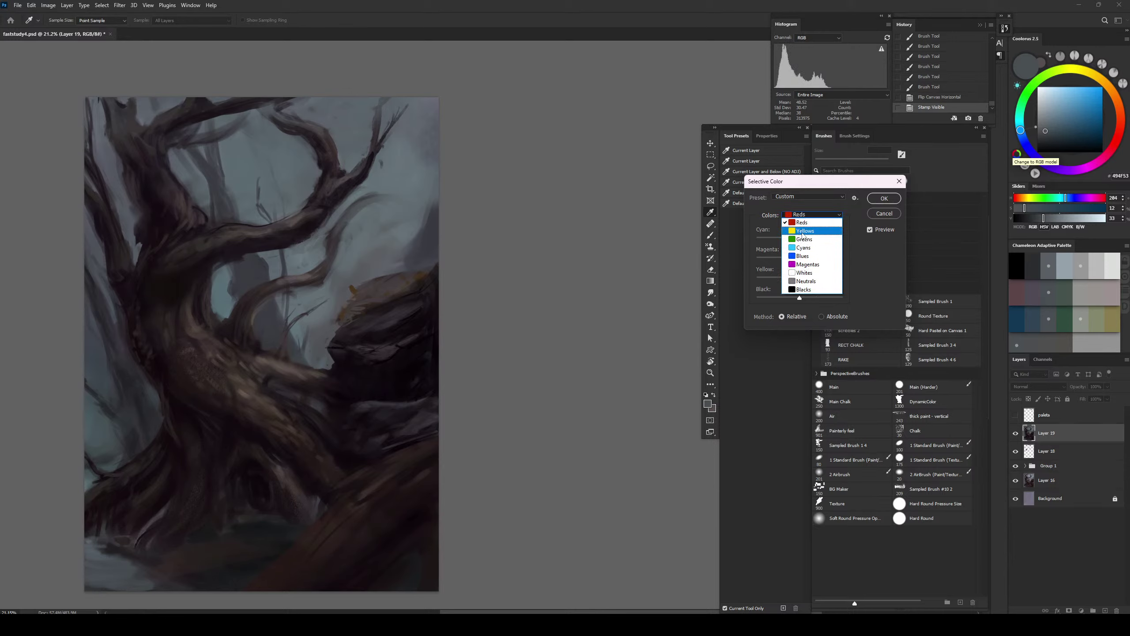
{"action": "left_click", "coordinate": [803, 231]}
{"action": "left_click_drag", "start_coordinate": [800, 239], "coordinate": [818, 240]}
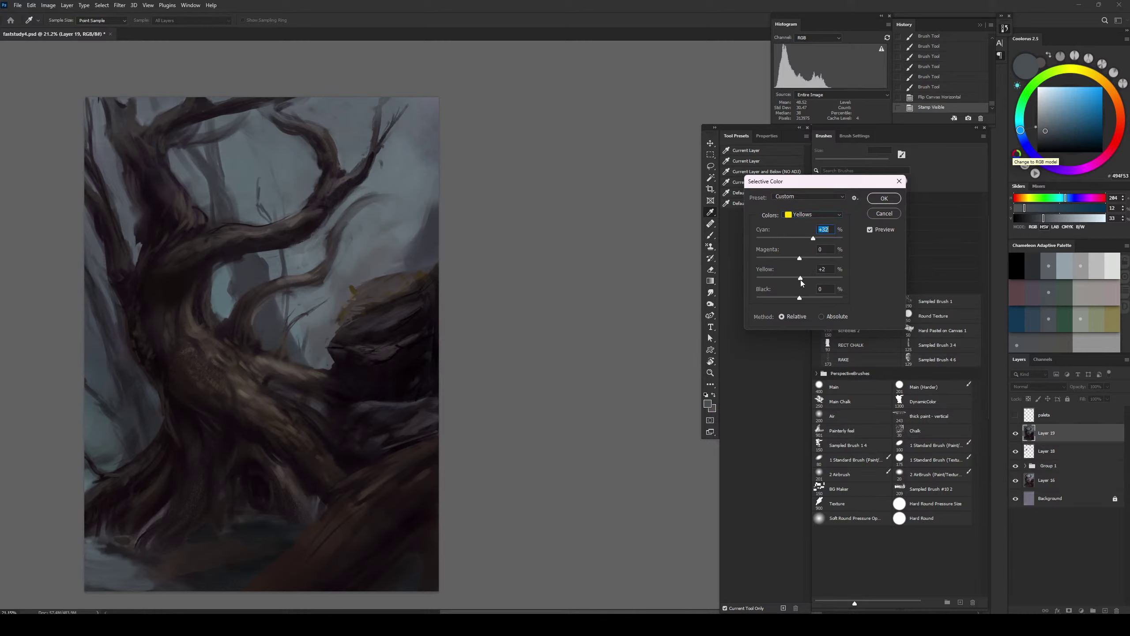
{"action": "mouse_move", "coordinate": [800, 279]}
{"action": "left_mouse_down"}
{"action": "mouse_move", "coordinate": [782, 279]}
{"action": "mouse_move", "coordinate": [774, 260]}
{"action": "mouse_move", "coordinate": [800, 260]}
{"action": "mouse_move", "coordinate": [788, 261]}
{"action": "left_mouse_up"}
Adjust the Neutrals and the Whites in Selective Color and apply the correction to the stamped layer
{"action": "left_click", "coordinate": [801, 215]}
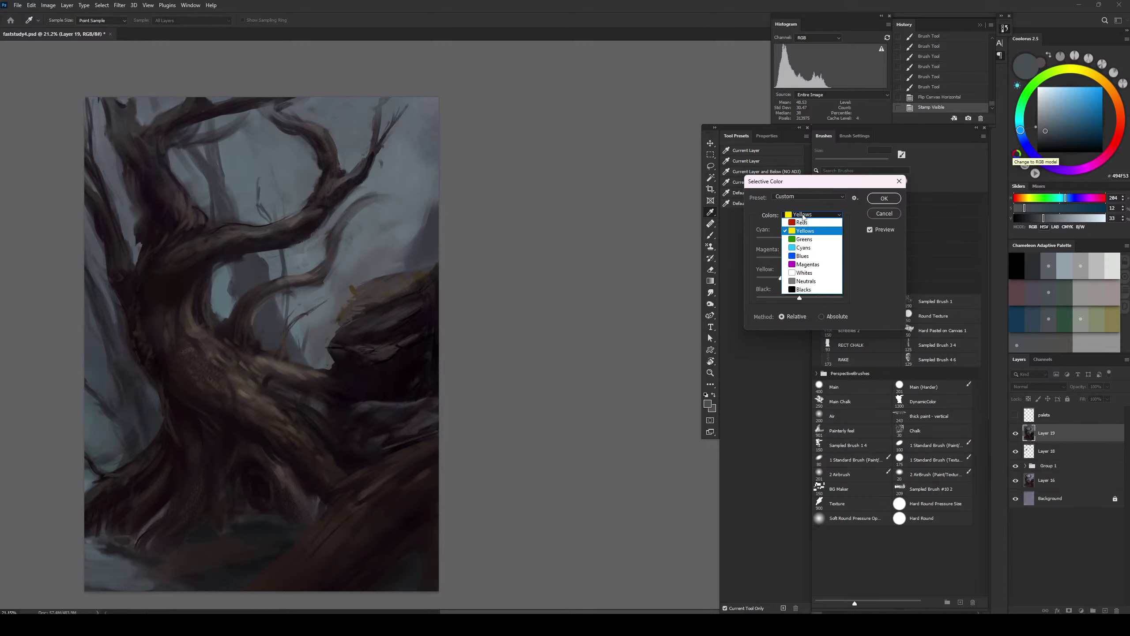
{"action": "left_click", "coordinate": [805, 281]}
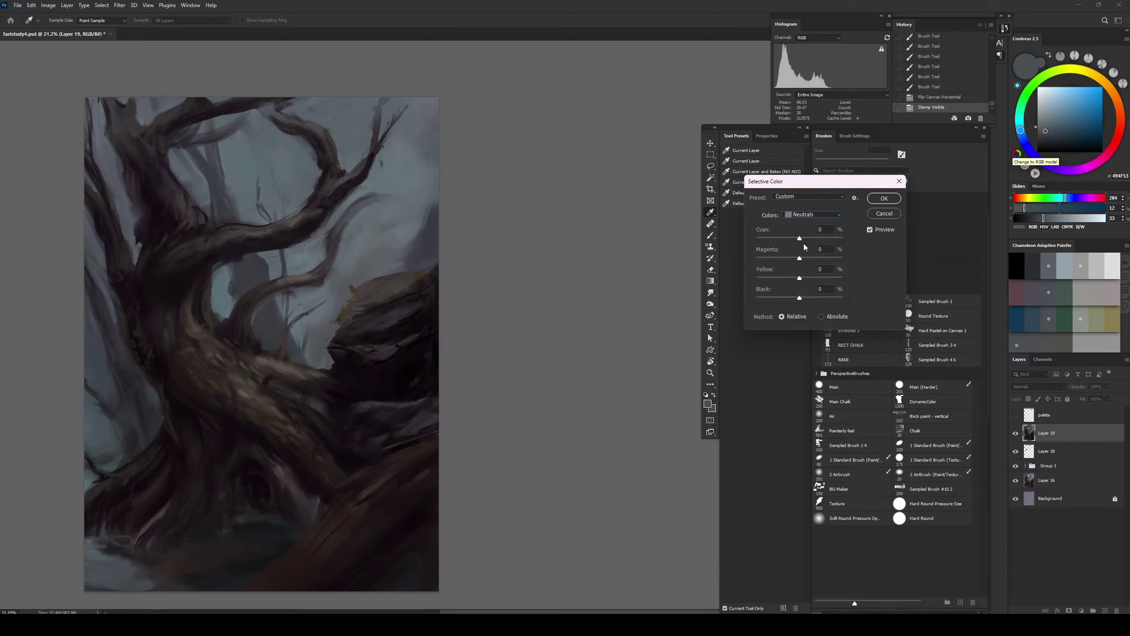
{"action": "left_click_drag", "start_coordinate": [800, 239], "coordinate": [800, 279]}
{"action": "left_click", "coordinate": [806, 217]}
{"action": "left_click", "coordinate": [814, 272]}
{"action": "left_click_drag", "start_coordinate": [800, 238], "coordinate": [778, 239]}
{"action": "left_click", "coordinate": [882, 235]}
{"action": "key", "text": "Return"}
Erase the color correction softly over the main trunk and its roots with an enlarged Air brush eraser
{"action": "key", "text": "b"}
{"action": "key", "text": "e"}
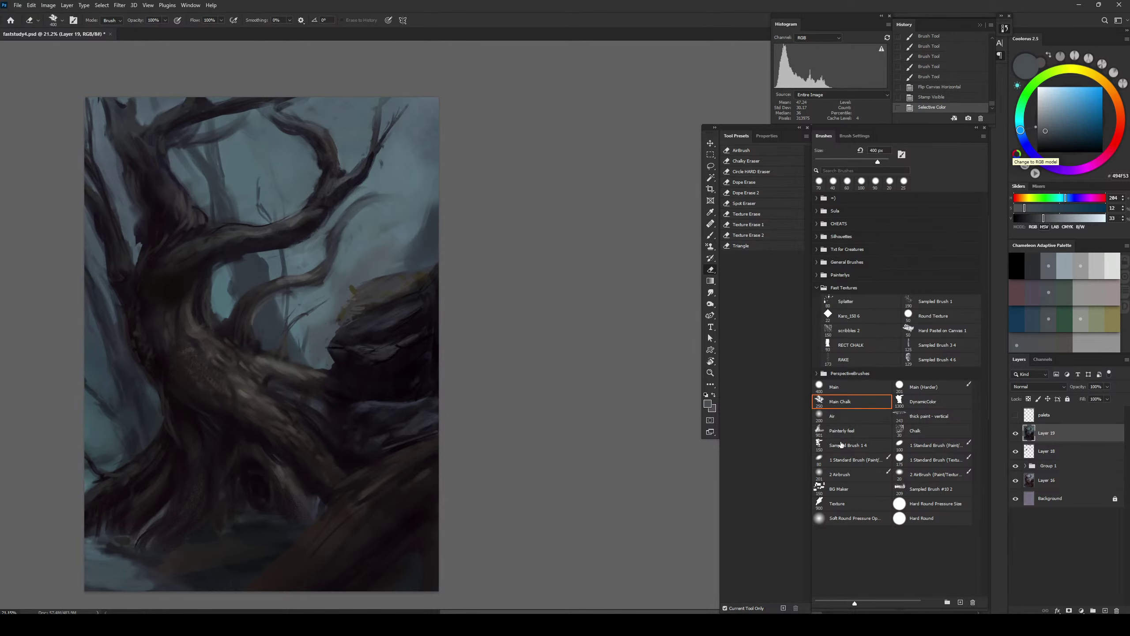
{"action": "left_click", "coordinate": [833, 417]}
{"action": "key", "text": "bracketright"}
{"action": "key", "text": "bracketright"}
{"action": "key", "text": "bracketright"}
{"action": "left_click_drag", "start_coordinate": [166, 357], "coordinate": [213, 413]}
{"action": "key", "text": "bracketright"}
{"action": "key", "text": "bracketright"}
{"action": "left_click_drag", "start_coordinate": [160, 361], "coordinate": [144, 346]}
{"action": "mouse_move", "coordinate": [144, 346]}
{"action": "left_mouse_down"}
{"action": "mouse_move", "coordinate": [183, 297]}
{"action": "mouse_move", "coordinate": [241, 268]}
{"action": "left_mouse_up"}
{"action": "mouse_move", "coordinate": [241, 267]}
{"action": "left_mouse_down"}
{"action": "mouse_move", "coordinate": [186, 285]}
{"action": "mouse_move", "coordinate": [166, 307]}
{"action": "mouse_move", "coordinate": [207, 233]}
{"action": "mouse_move", "coordinate": [177, 308]}
{"action": "left_mouse_up"}
{"action": "left_click_drag", "start_coordinate": [178, 308], "coordinate": [189, 386]}
Erase the color correction softly along the upper trunk and the top branches, varying the Air eraser size
{"action": "mouse_move", "coordinate": [150, 328]}
{"action": "left_mouse_down"}
{"action": "mouse_move", "coordinate": [173, 287]}
{"action": "mouse_move", "coordinate": [123, 138]}
{"action": "mouse_move", "coordinate": [120, 159]}
{"action": "left_mouse_up"}
{"action": "key", "text": "bracketright"}
{"action": "key", "text": "bracketright"}
{"action": "key", "text": "bracketleft"}
{"action": "left_click_drag", "start_coordinate": [197, 134], "coordinate": [223, 109]}
{"action": "key", "text": "bracketleft"}
{"action": "left_click_drag", "start_coordinate": [301, 70], "coordinate": [299, 144]}
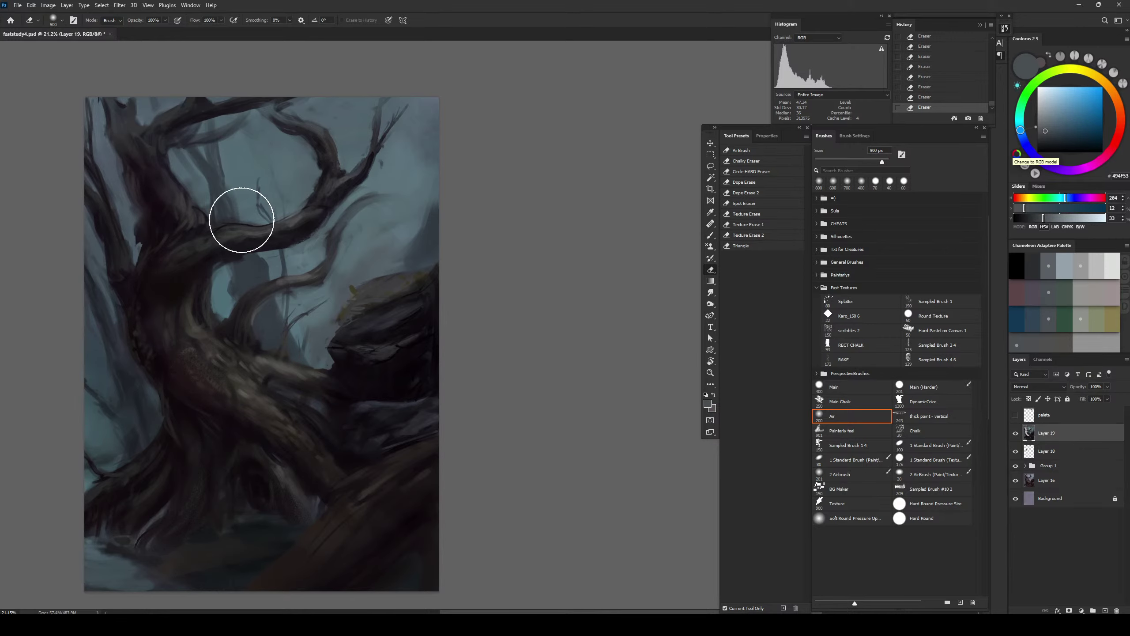
Enlarge the Air eraser to 1500 px and erase the color correction over the large foreground root
{"action": "key", "text": "bracketright"}
{"action": "key", "text": "bracketright"}
{"action": "key", "text": "bracketright"}
{"action": "key", "text": "bracketright"}
{"action": "key", "text": "bracketright"}
{"action": "key", "text": "bracketright"}
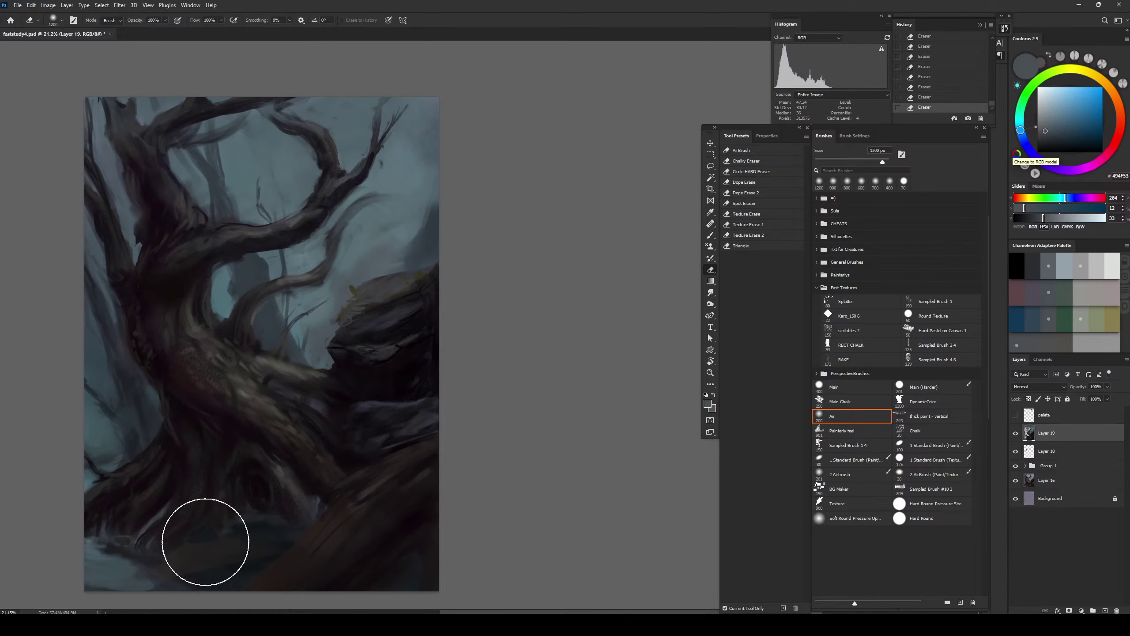
{"action": "key", "text": "bracketright"}
{"action": "key", "text": "bracketright"}
{"action": "key", "text": "bracketright"}
{"action": "mouse_move", "coordinate": [311, 516]}
{"action": "left_mouse_down"}
{"action": "mouse_move", "coordinate": [281, 552]}
{"action": "mouse_move", "coordinate": [353, 494]}
{"action": "left_mouse_up"}
Flip the canvas horizontally and, after comparing the color-corrected layer on and off, lower its opacity to about 41%
{"action": "key", "text": "ctrl+shift+h"}
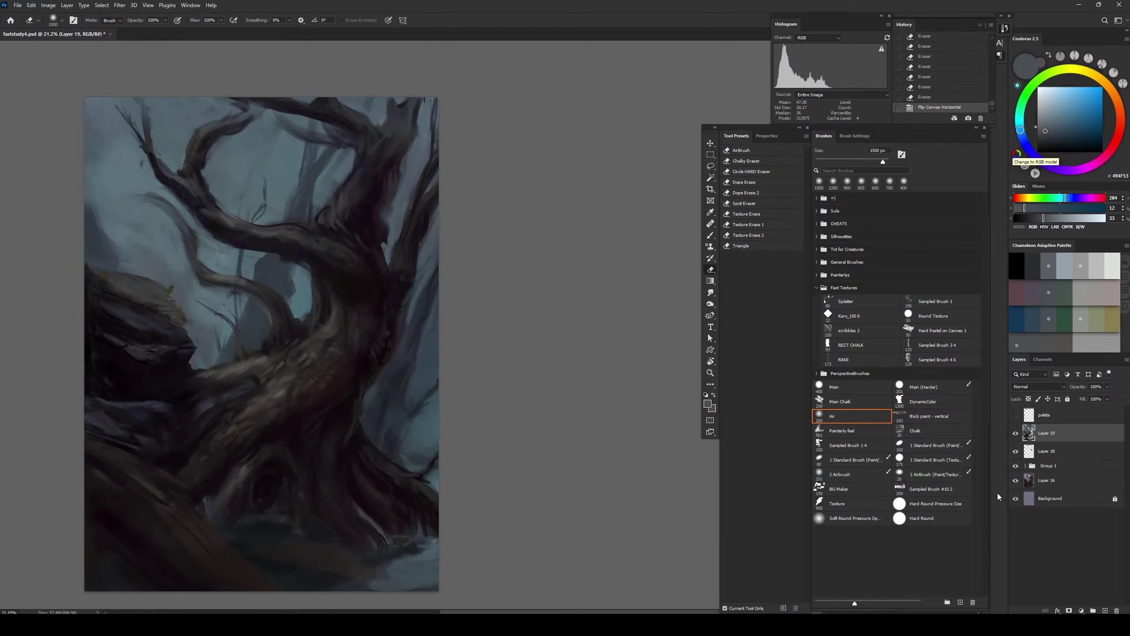
{"action": "left_click", "coordinate": [1015, 436]}
{"action": "left_click", "coordinate": [1016, 431]}
{"action": "left_click_drag", "start_coordinate": [1085, 390], "coordinate": [1065, 392]}
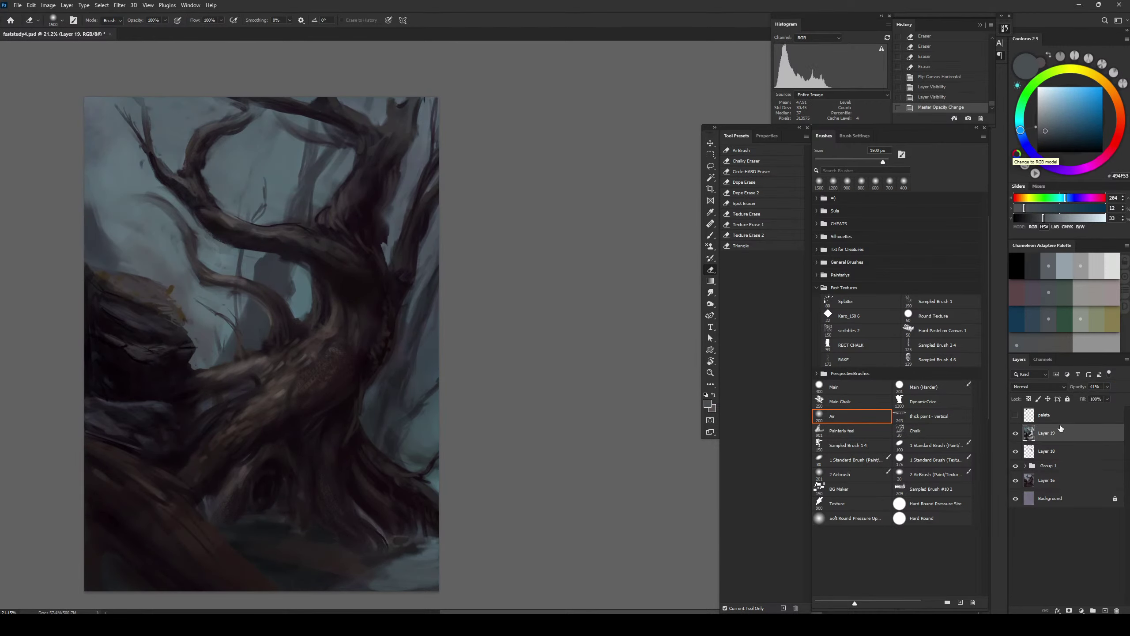
Stamp the visible layers to a new layer, apply Auto Contrast, and reduce its fill to about 42%
{"action": "key", "text": "ctrl+shift+alt+e"}
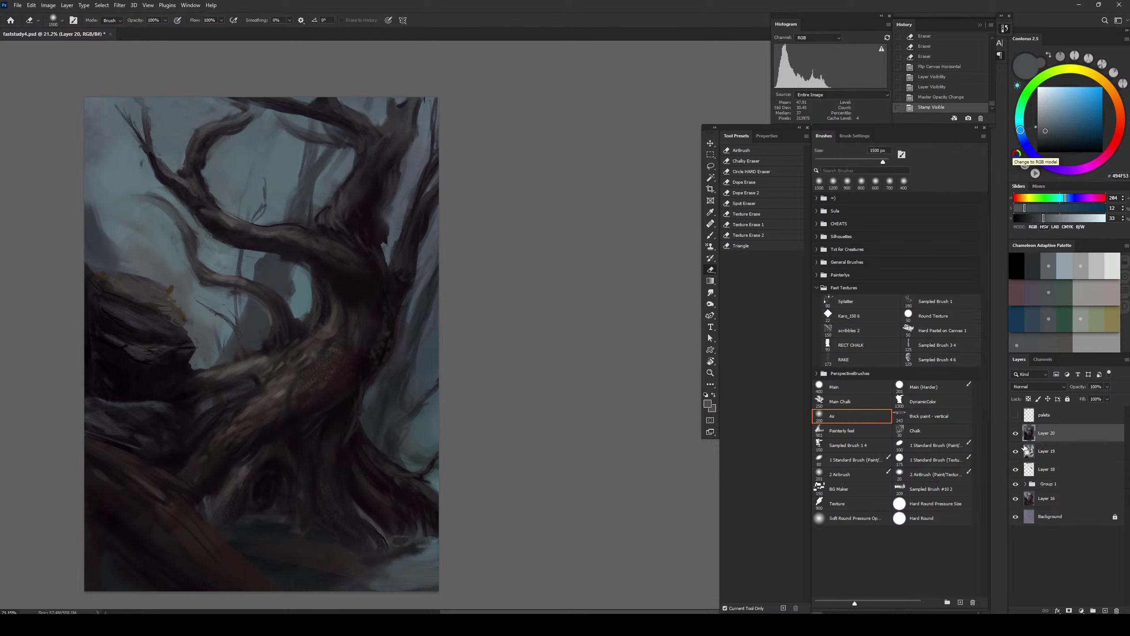
{"action": "key", "text": "ctrl+shift+alt+l"}
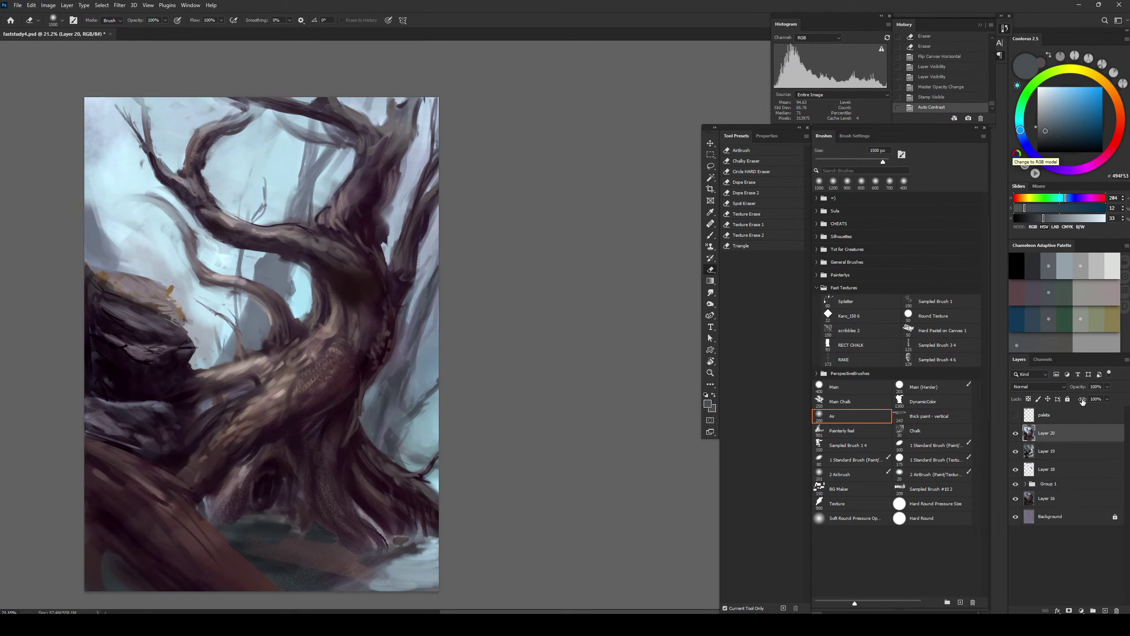
{"action": "left_click_drag", "start_coordinate": [1083, 401], "coordinate": [1064, 399]}
{"action": "key", "text": "ctrl+slash"}
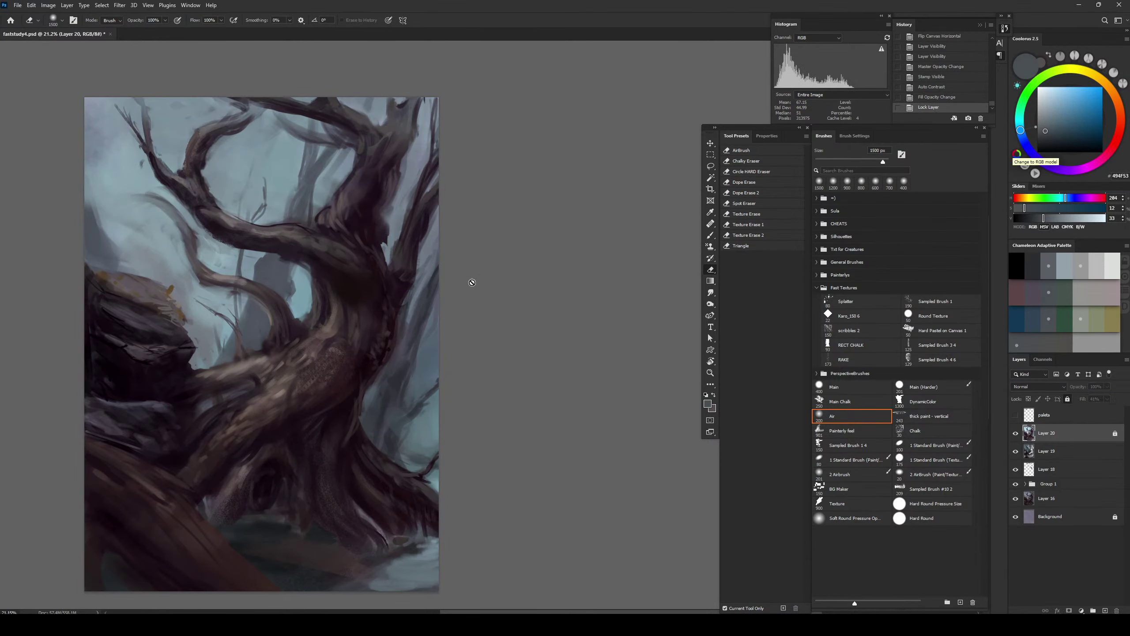
{"action": "key", "text": "ctrl+slash"}
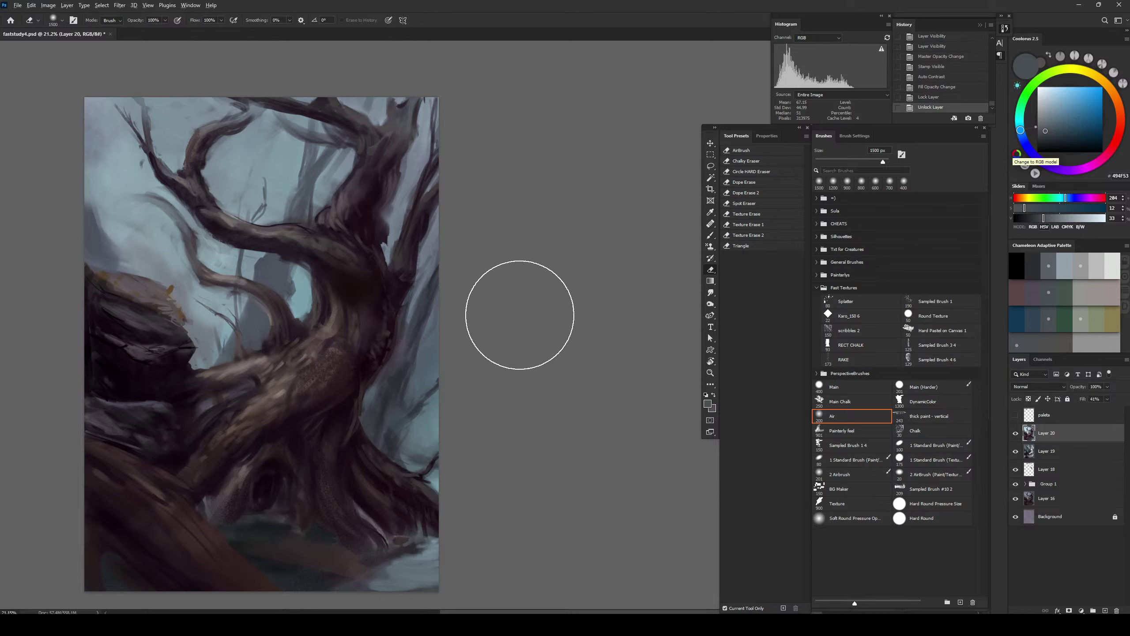
{"action": "key", "text": "slash"}
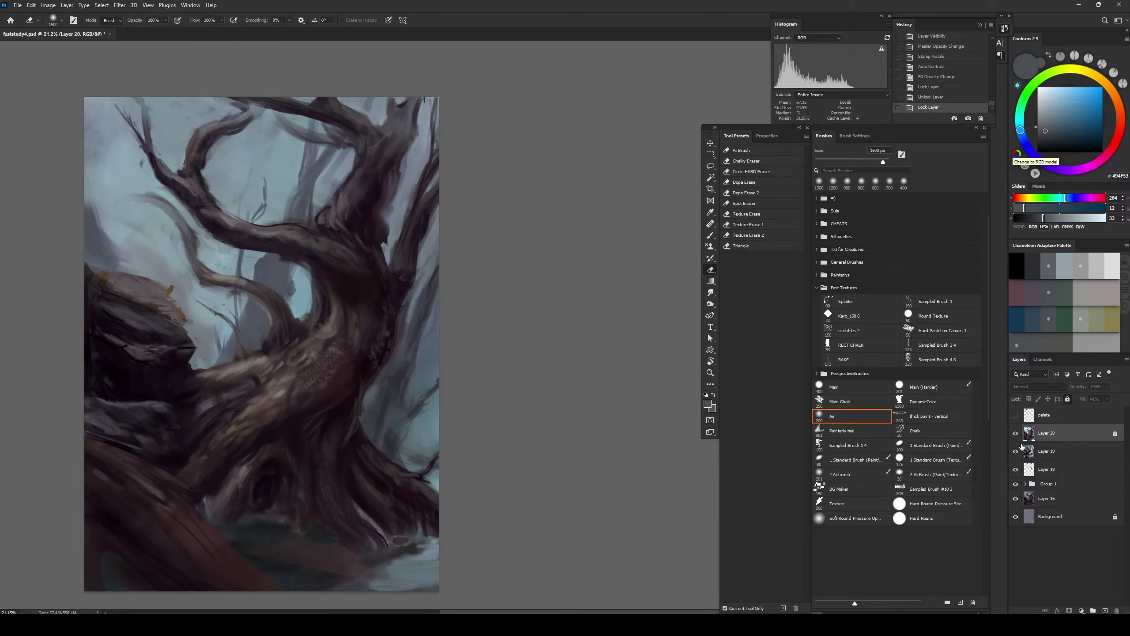
{"action": "key", "text": "slash"}
Flip the canvas horizontally and hide the high-contrast layer behind a black-filled layer mask
{"action": "key", "text": "ctrl+shift+h"}
{"action": "left_click", "coordinate": [1016, 434]}
{"action": "left_click", "coordinate": [1016, 437]}
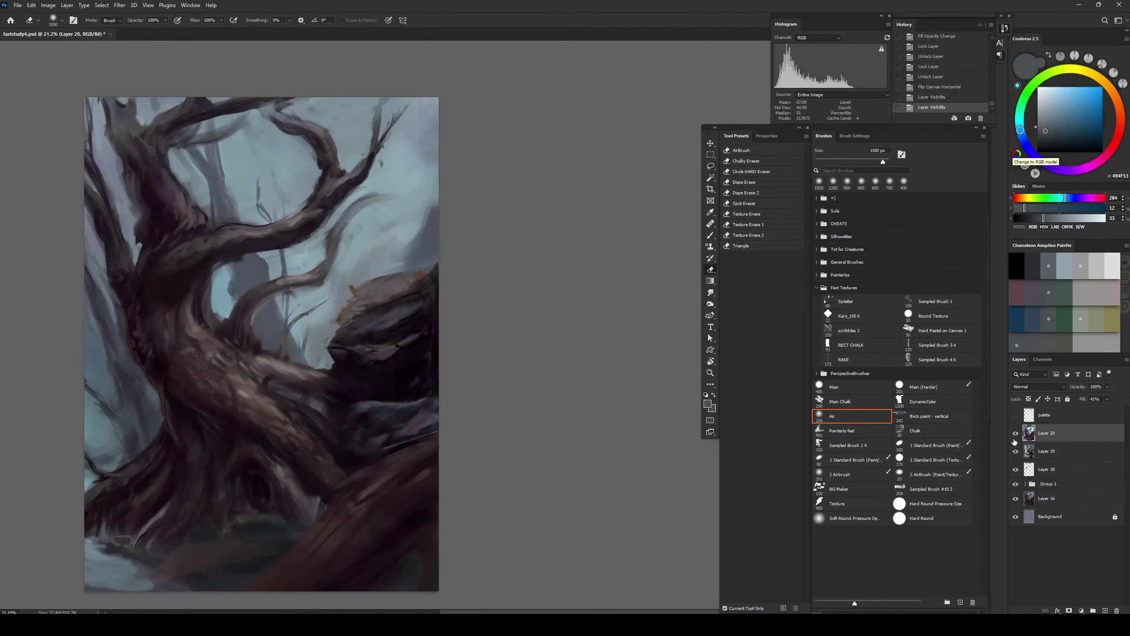
{"action": "left_click", "coordinate": [1070, 611]}
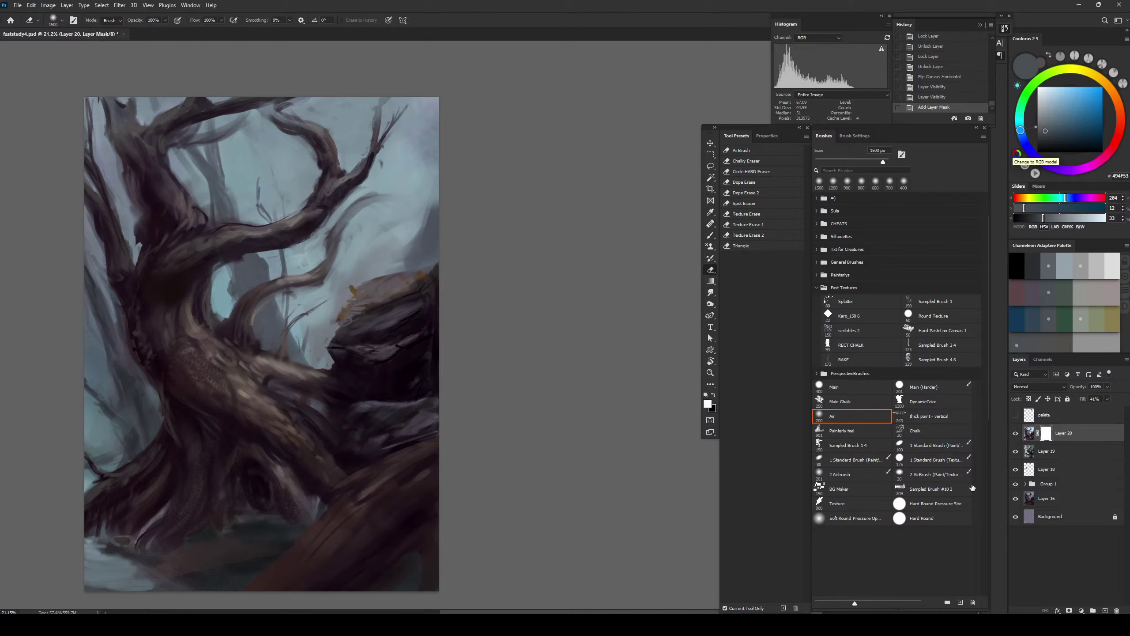
{"action": "key", "text": "x"}
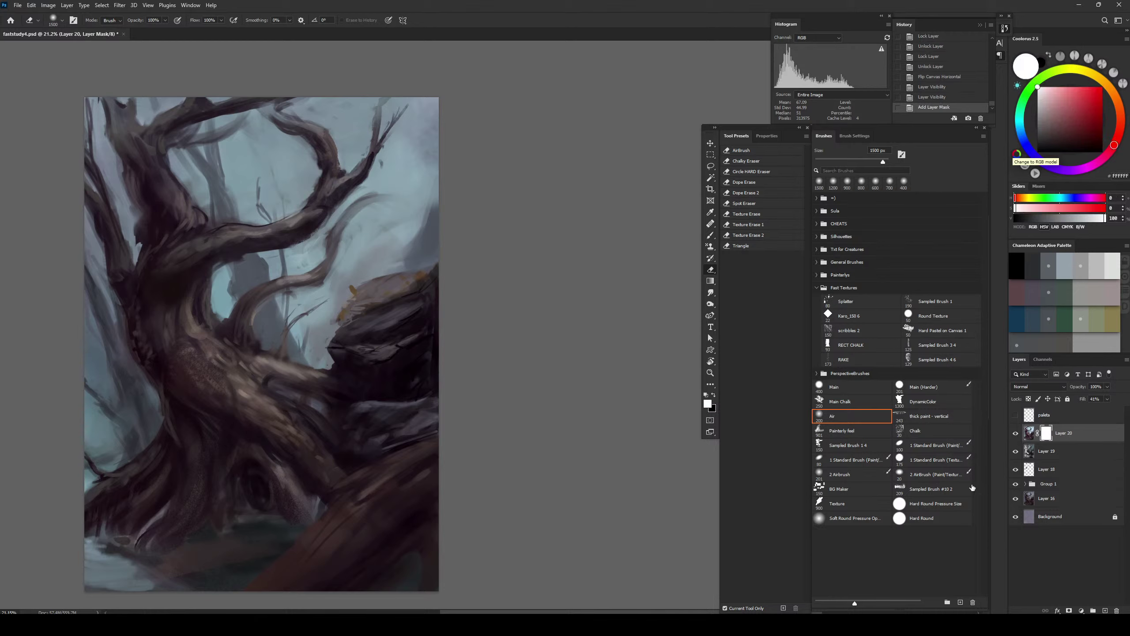
{"action": "key", "text": "alt+BackSpace"}
Reveal the contrast layer on the middle of the trunk by painting white on its mask with an enlarged Main brush
{"action": "key", "text": "b"}
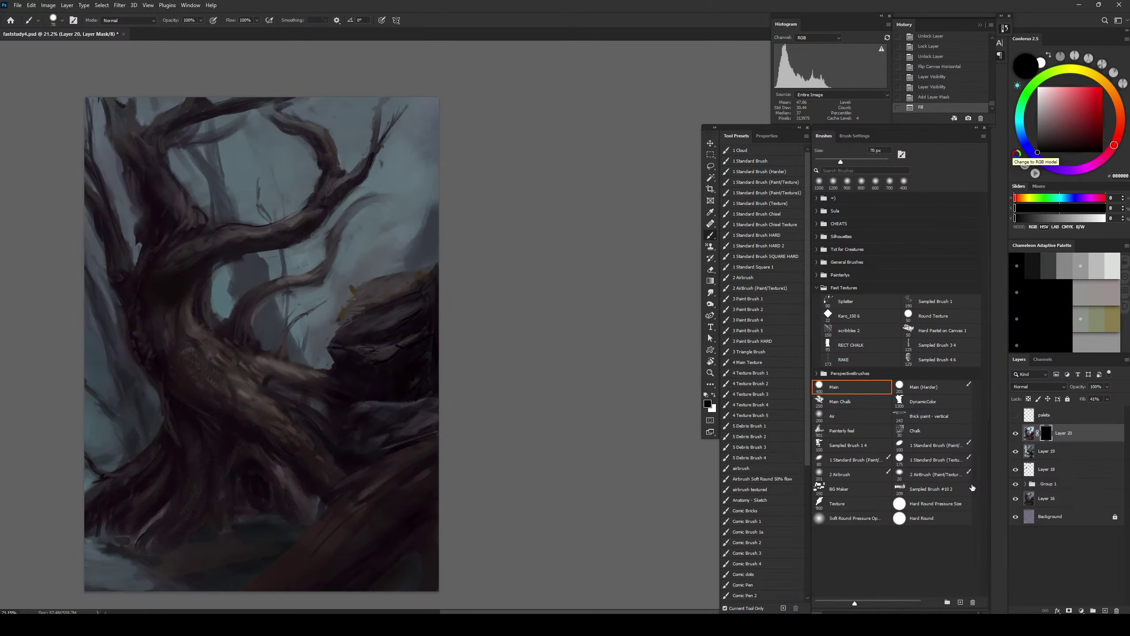
{"action": "key", "text": "bracketright"}
{"action": "key", "text": "bracketright"}
{"action": "key", "text": "bracketright"}
{"action": "key", "text": "bracketright"}
{"action": "key", "text": "bracketright"}
{"action": "key", "text": "bracketright"}
{"action": "key", "text": "bracketright"}
{"action": "key", "text": "bracketright"}
{"action": "key", "text": "x"}
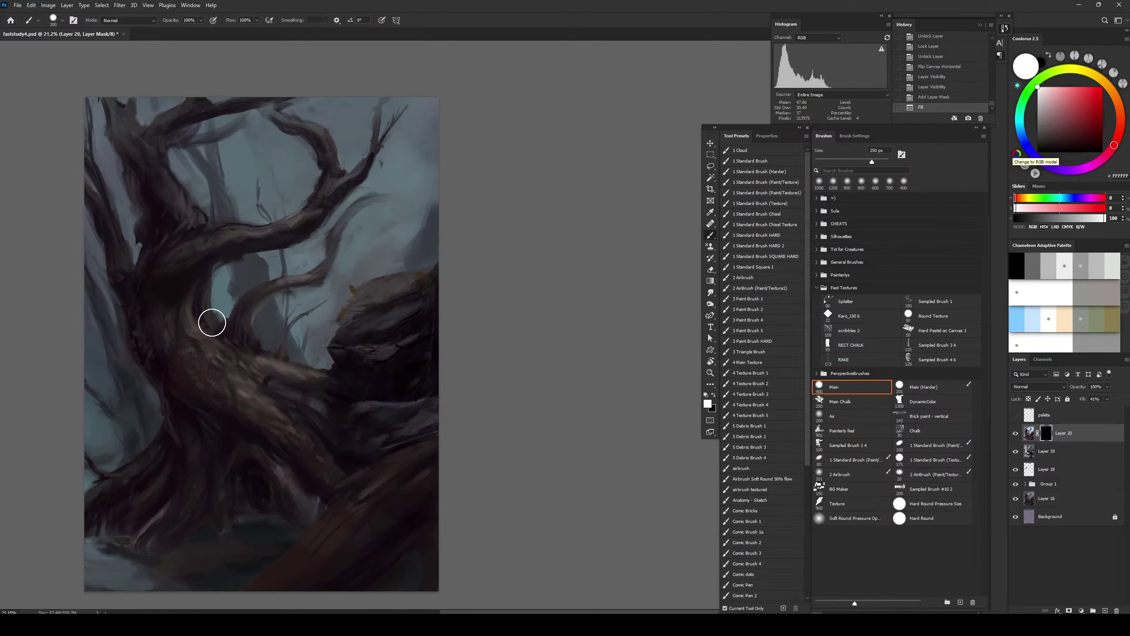
{"action": "mouse_move", "coordinate": [212, 323]}
{"action": "left_mouse_down"}
{"action": "mouse_move", "coordinate": [224, 354]}
{"action": "mouse_move", "coordinate": [202, 341]}
{"action": "left_mouse_up"}
Paint white on the mask down the lower trunk and its root, using the Main brush at up to 300 px
{"action": "key", "text": "bracketright"}
{"action": "key", "text": "bracketright"}
{"action": "key", "text": "bracketleft"}
{"action": "key", "text": "bracketleft"}
{"action": "key", "text": "bracketleft"}
{"action": "mouse_move", "coordinate": [256, 402]}
{"action": "left_mouse_down"}
{"action": "mouse_move", "coordinate": [213, 371]}
{"action": "mouse_move", "coordinate": [233, 361]}
{"action": "mouse_move", "coordinate": [250, 398]}
{"action": "left_mouse_up"}
{"action": "left_click_drag", "start_coordinate": [302, 460], "coordinate": [332, 490]}
{"action": "key", "text": "bracketright"}
{"action": "key", "text": "bracketright"}
{"action": "left_click_drag", "start_coordinate": [273, 420], "coordinate": [316, 465]}
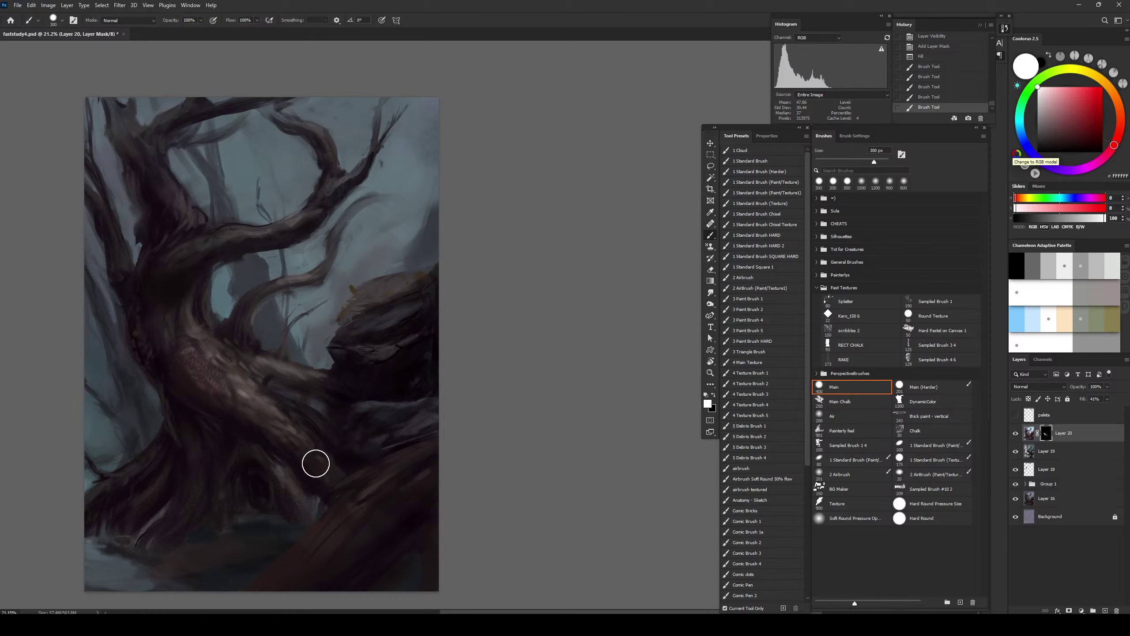
Reveal more highlights along the lit ridge between trunk and root on the mask with the Main brush at 200 px
{"action": "key", "text": "bracketleft"}
{"action": "key", "text": "bracketleft"}
{"action": "key", "text": "bracketleft"}
{"action": "key", "text": "bracketleft"}
{"action": "left_click_drag", "start_coordinate": [278, 393], "coordinate": [296, 420]}
{"action": "left_click_drag", "start_coordinate": [241, 377], "coordinate": [261, 373]}
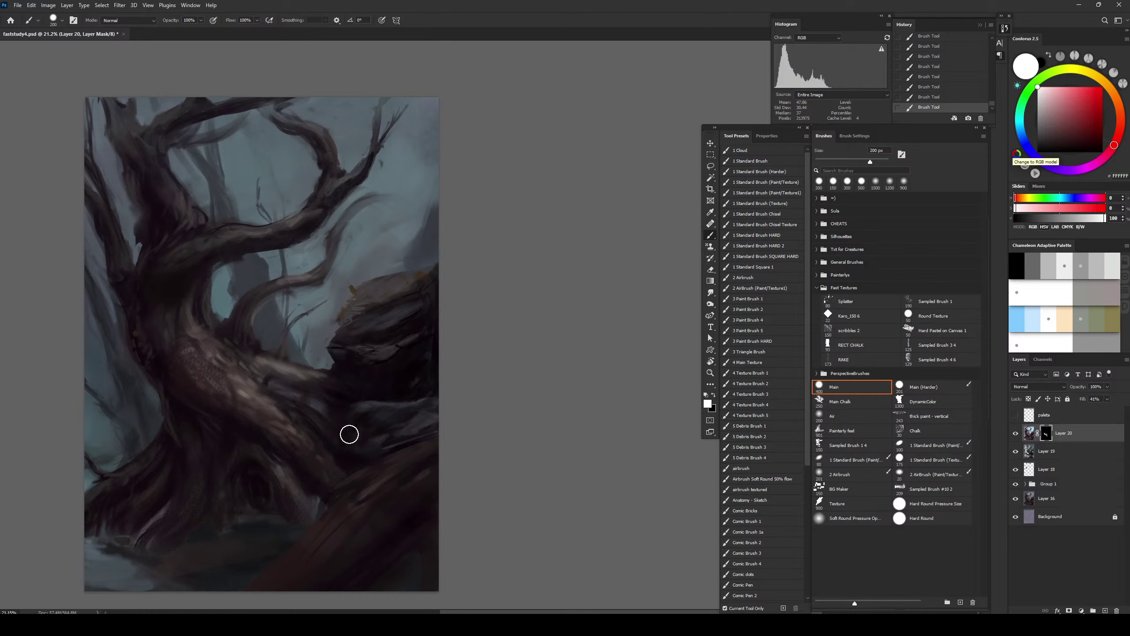
Shrink the Main brush and paint white on the mask along the thin curved branch beside the trunk opening
{"action": "key", "text": "bracketright"}
{"action": "key", "text": "bracketright"}
{"action": "key", "text": "bracketright"}
{"action": "key", "text": "bracketright"}
{"action": "key", "text": "bracketright"}
{"action": "key", "text": "bracketleft"}
{"action": "key", "text": "bracketleft"}
{"action": "key", "text": "bracketleft"}
{"action": "key", "text": "bracketleft"}
{"action": "key", "text": "bracketleft"}
{"action": "key", "text": "bracketleft"}
{"action": "key", "text": "bracketleft"}
{"action": "key", "text": "bracketleft"}
{"action": "key", "text": "bracketleft"}
{"action": "key", "text": "bracketleft"}
{"action": "key", "text": "bracketleft"}
{"action": "mouse_move", "coordinate": [289, 284]}
{"action": "left_mouse_down"}
{"action": "mouse_move", "coordinate": [323, 269]}
{"action": "mouse_move", "coordinate": [290, 281]}
{"action": "mouse_move", "coordinate": [326, 252]}
{"action": "mouse_move", "coordinate": [308, 277]}
{"action": "mouse_move", "coordinate": [275, 273]}
{"action": "mouse_move", "coordinate": [307, 282]}
{"action": "mouse_move", "coordinate": [256, 295]}
{"action": "left_mouse_up"}
Set the Main brush to 90 px and reveal highlights on the water at the painting's lower corner
{"action": "key", "text": "bracketright"}
{"action": "key", "text": "bracketright"}
{"action": "key", "text": "bracketright"}
{"action": "key", "text": "bracketright"}
{"action": "key", "text": "bracketright"}
{"action": "key", "text": "bracketright"}
{"action": "key", "text": "bracketleft"}
{"action": "key", "text": "bracketleft"}
{"action": "key", "text": "bracketleft"}
{"action": "key", "text": "bracketright"}
{"action": "key", "text": "bracketright"}
{"action": "left_click_drag", "start_coordinate": [91, 588], "coordinate": [170, 578]}
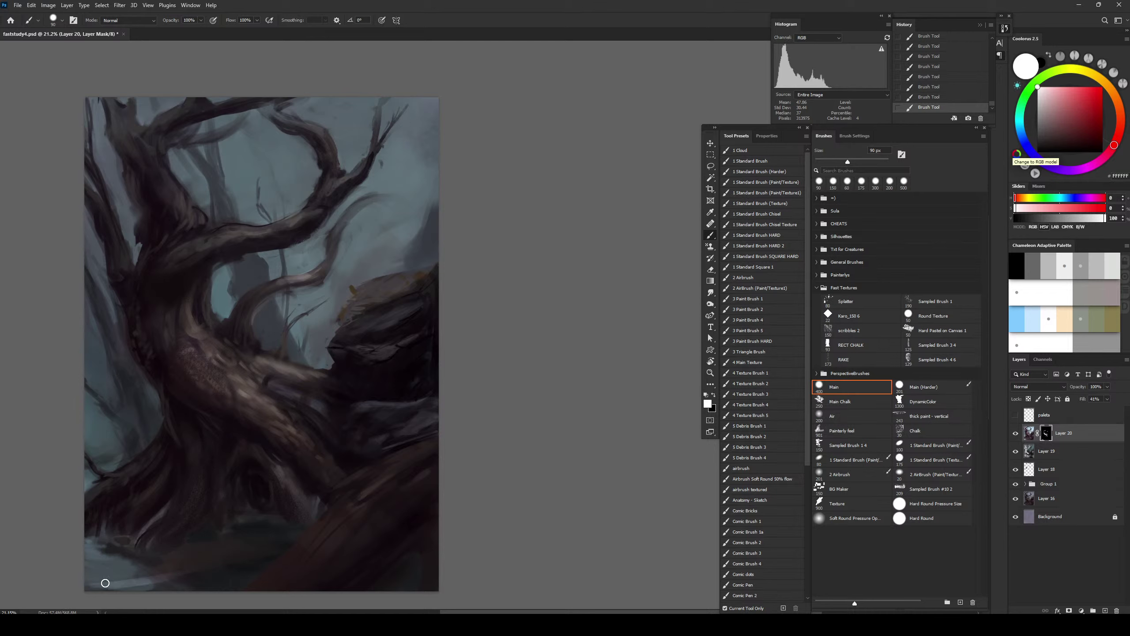
Enlarge the Main brush to 800 px and reveal more brightness on the mask over the water at the painting's lower corner
{"action": "key", "text": "ctrl+z"}
{"action": "key", "text": "ctrl+shift+z"}
{"action": "key", "text": "bracketright"}
{"action": "key", "text": "bracketright"}
{"action": "key", "text": "bracketright"}
{"action": "key", "text": "bracketright"}
{"action": "key", "text": "bracketright"}
{"action": "key", "text": "bracketright"}
{"action": "key", "text": "bracketright"}
{"action": "key", "text": "bracketright"}
{"action": "key", "text": "bracketright"}
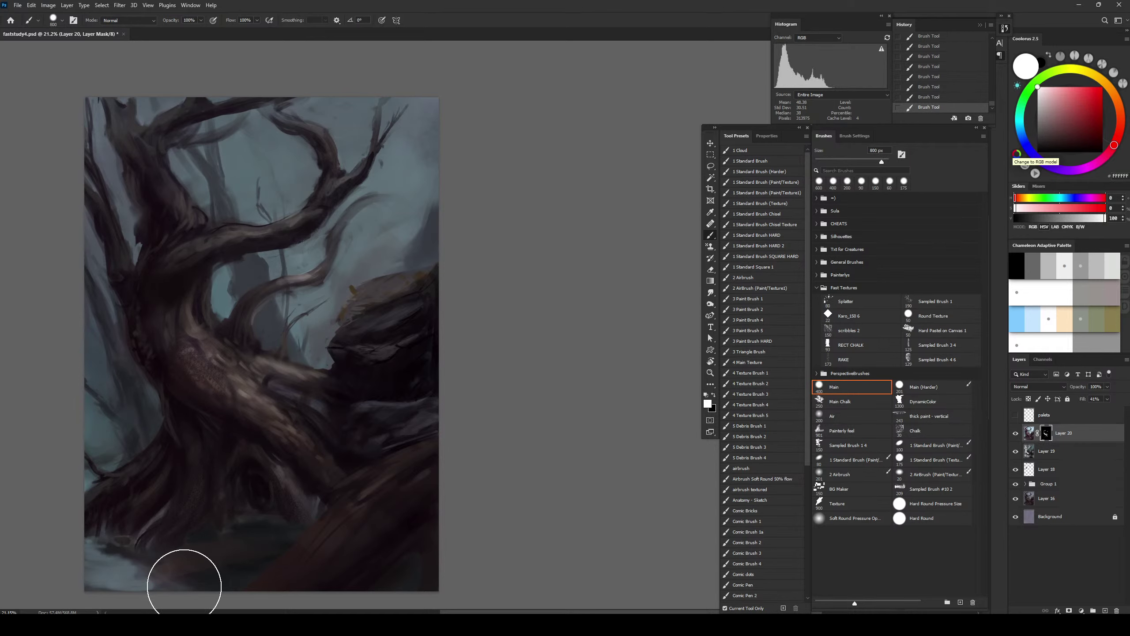
Paint white on the mask over the misty background beside the trunk with the Main brush at 700 px
{"action": "key", "text": "bracketleft"}
{"action": "key", "text": "bracketleft"}
{"action": "key", "text": "bracketleft"}
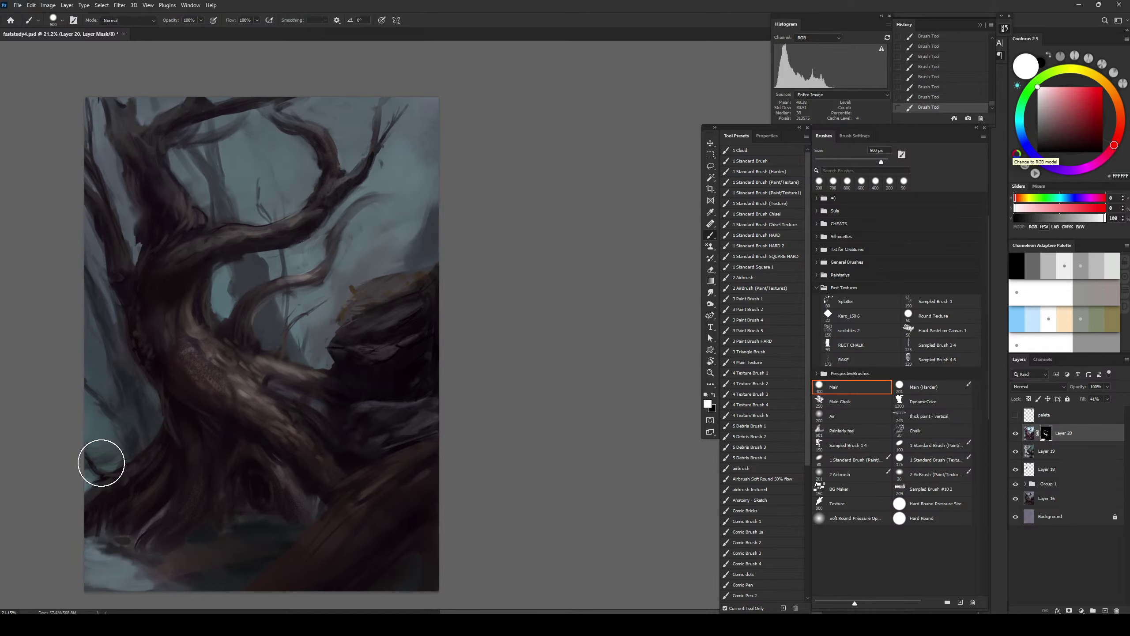
{"action": "key", "text": "bracketright"}
{"action": "key", "text": "bracketright"}
{"action": "mouse_move", "coordinate": [113, 442]}
{"action": "left_mouse_down"}
{"action": "mouse_move", "coordinate": [101, 396]}
{"action": "mouse_move", "coordinate": [114, 445]}
{"action": "left_mouse_up"}
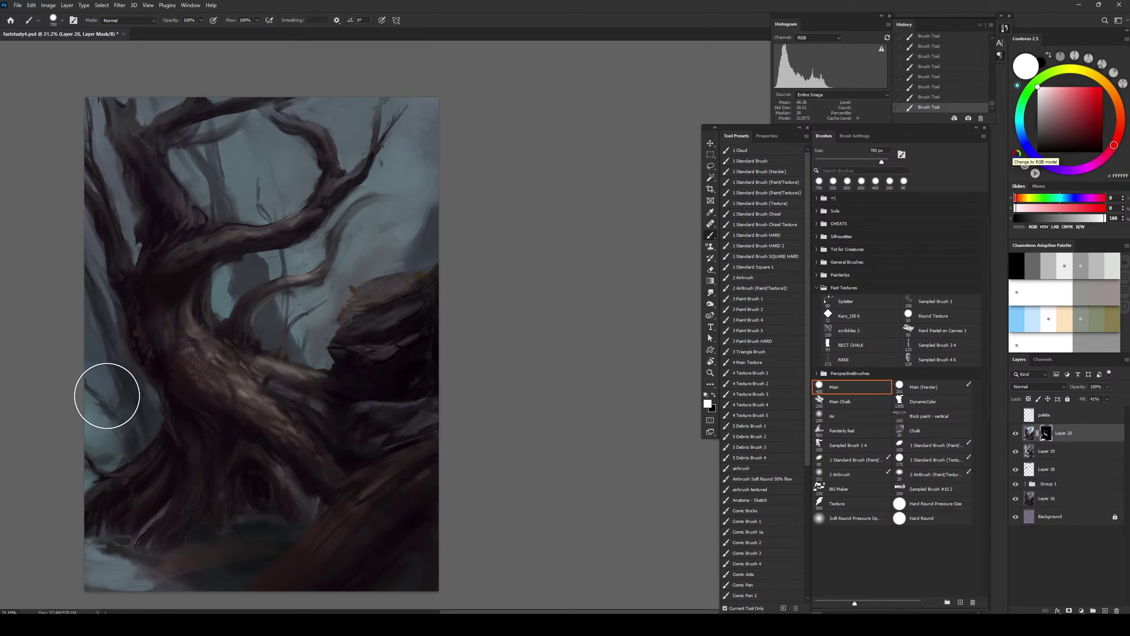
{"action": "left_click_drag", "start_coordinate": [301, 341], "coordinate": [320, 338]}
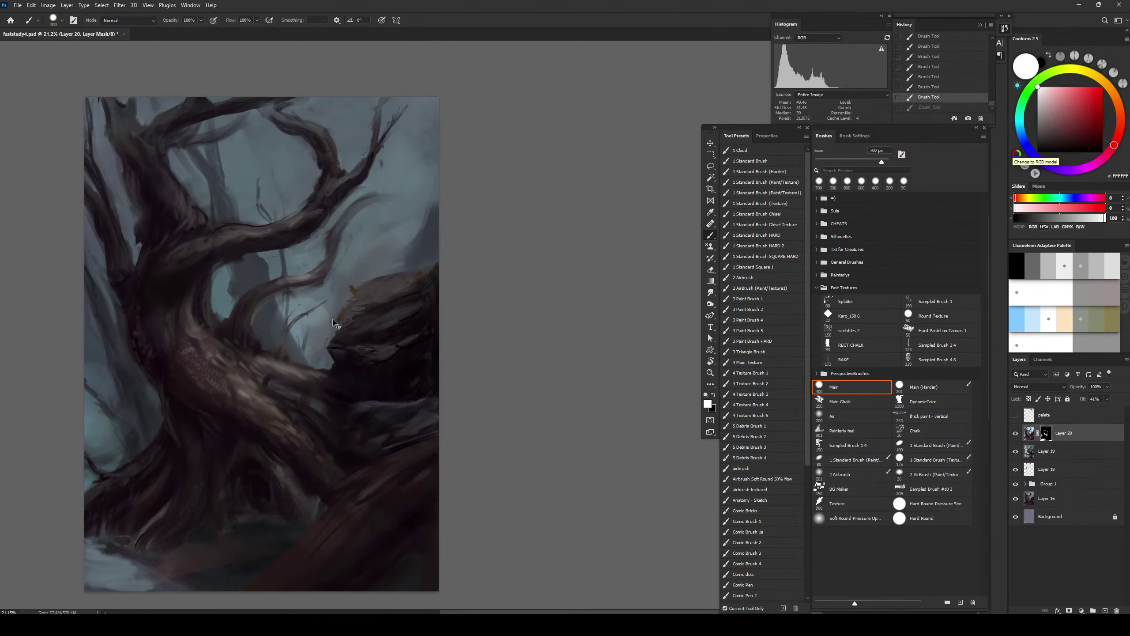
{"action": "key", "text": "ctrl+z"}
{"action": "key", "text": "ctrl+z"}
Brighten the misty gap between the trunk and the rock on the mask with the Main brush at 500 px
{"action": "key", "text": "bracketleft"}
{"action": "key", "text": "bracketleft"}
{"action": "key", "text": "bracketleft"}
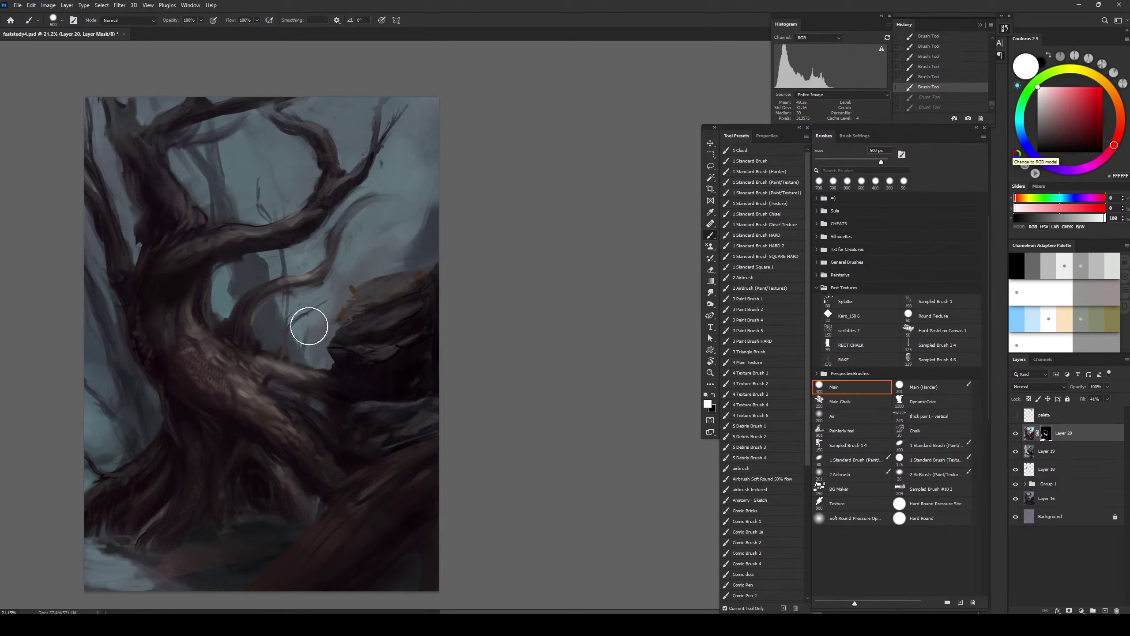
{"action": "left_click_drag", "start_coordinate": [321, 348], "coordinate": [327, 315]}
Reveal highlights on the upper trunk and the large curved branch on the mask with the Main brush at 250 px
{"action": "key", "text": "bracketright"}
{"action": "key", "text": "bracketright"}
{"action": "key", "text": "bracketright"}
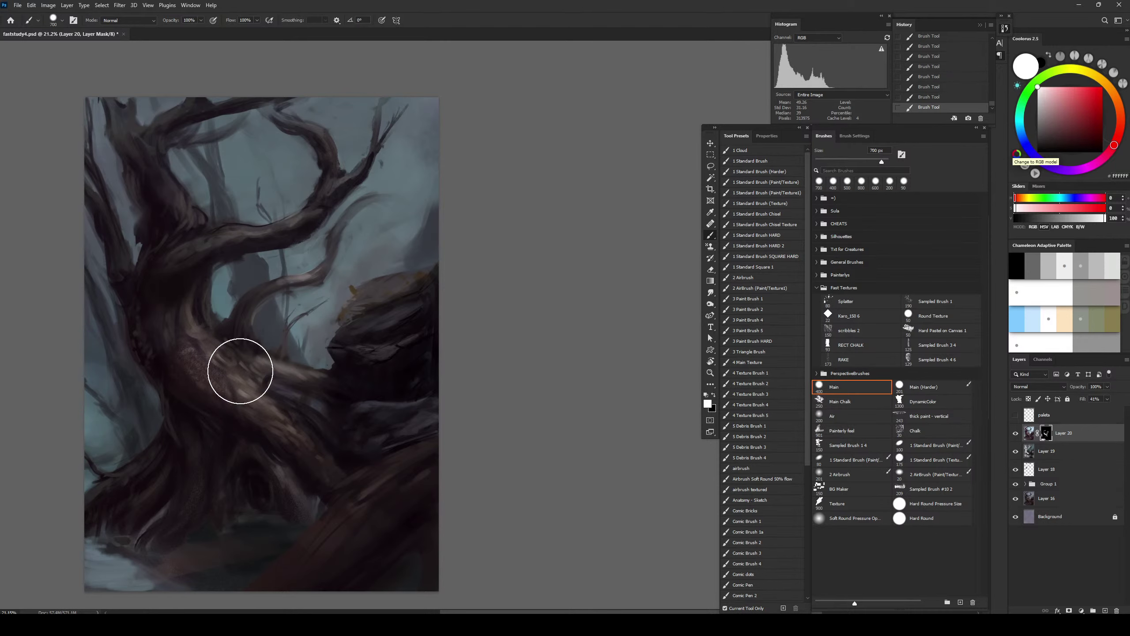
{"action": "key", "text": "bracketright"}
{"action": "key", "text": "bracketleft"}
{"action": "key", "text": "bracketleft"}
{"action": "key", "text": "bracketleft"}
{"action": "key", "text": "bracketleft"}
{"action": "key", "text": "bracketleft"}
{"action": "key", "text": "bracketleft"}
{"action": "left_click", "coordinate": [1016, 433]}
{"action": "left_click", "coordinate": [1015, 434]}
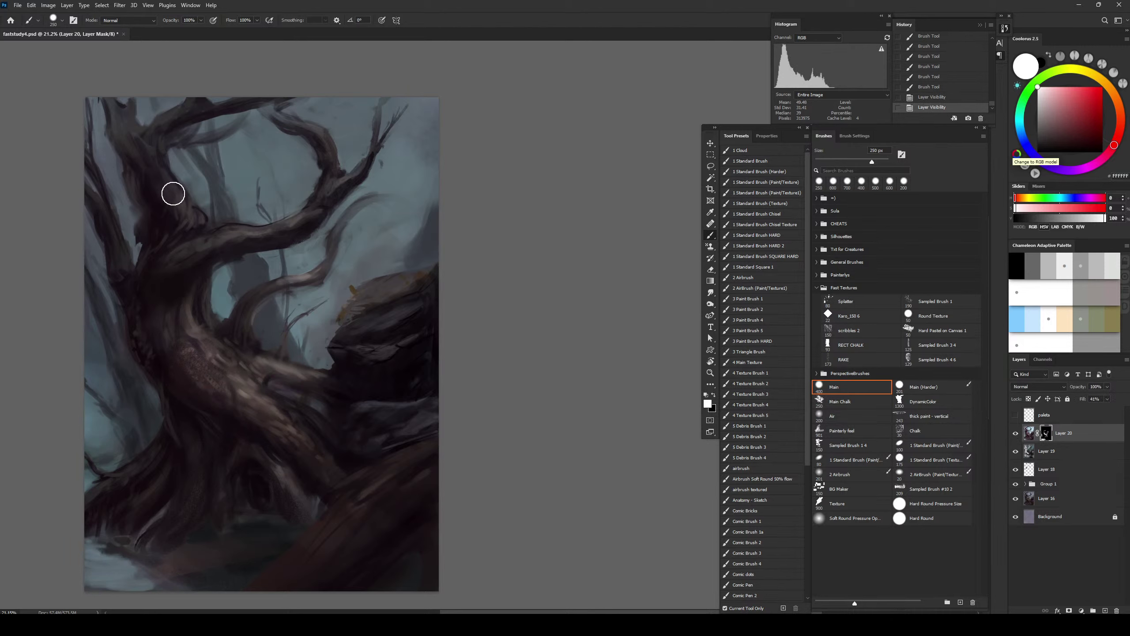
{"action": "left_click_drag", "start_coordinate": [172, 192], "coordinate": [184, 232]}
{"action": "left_click_drag", "start_coordinate": [326, 189], "coordinate": [298, 217]}
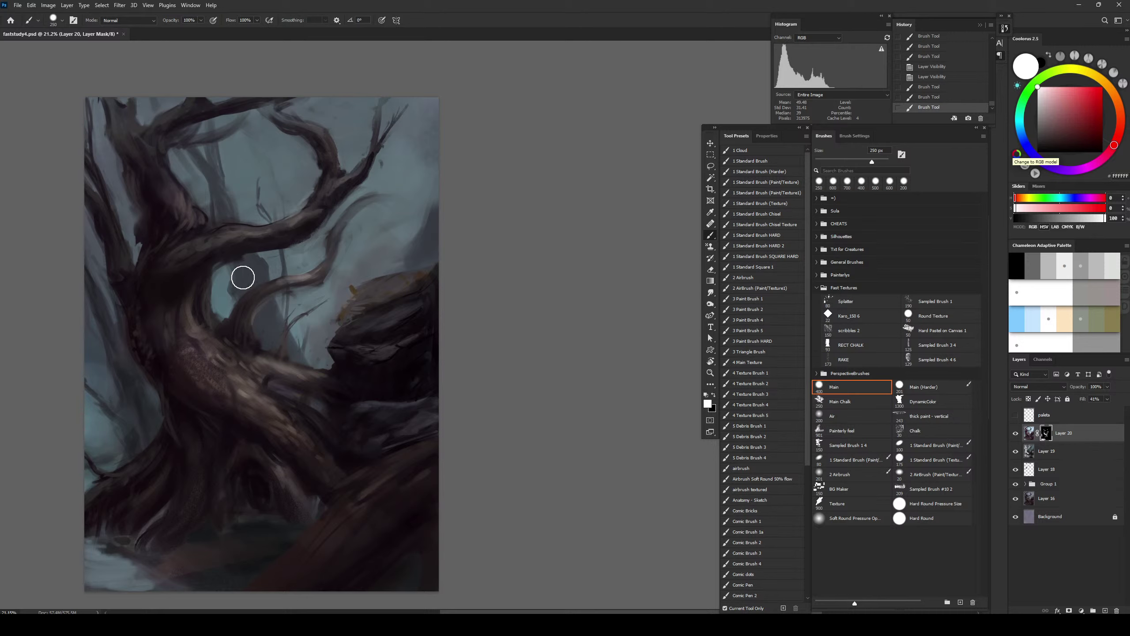
Reveal small highlights on the mask along the thin branch's base and the lit ridge toward the rock, using a smaller Main brush
{"action": "key", "text": "bracketleft"}
{"action": "key", "text": "bracketleft"}
{"action": "key", "text": "bracketleft"}
{"action": "mouse_move", "coordinate": [253, 314]}
{"action": "left_mouse_down"}
{"action": "mouse_move", "coordinate": [252, 335]}
{"action": "mouse_move", "coordinate": [273, 363]}
{"action": "left_mouse_up"}
{"action": "left_click_drag", "start_coordinate": [273, 363], "coordinate": [278, 391]}
{"action": "key", "text": "bracketleft"}
{"action": "key", "text": "bracketleft"}
{"action": "left_click", "coordinate": [302, 380]}
{"action": "left_click", "coordinate": [322, 379]}
{"action": "key", "text": "bracketright"}
{"action": "key", "text": "bracketright"}
{"action": "key", "text": "bracketright"}
Flip the canvas horizontally and stamp all visible layers into a new layer
{"action": "key", "text": "h"}
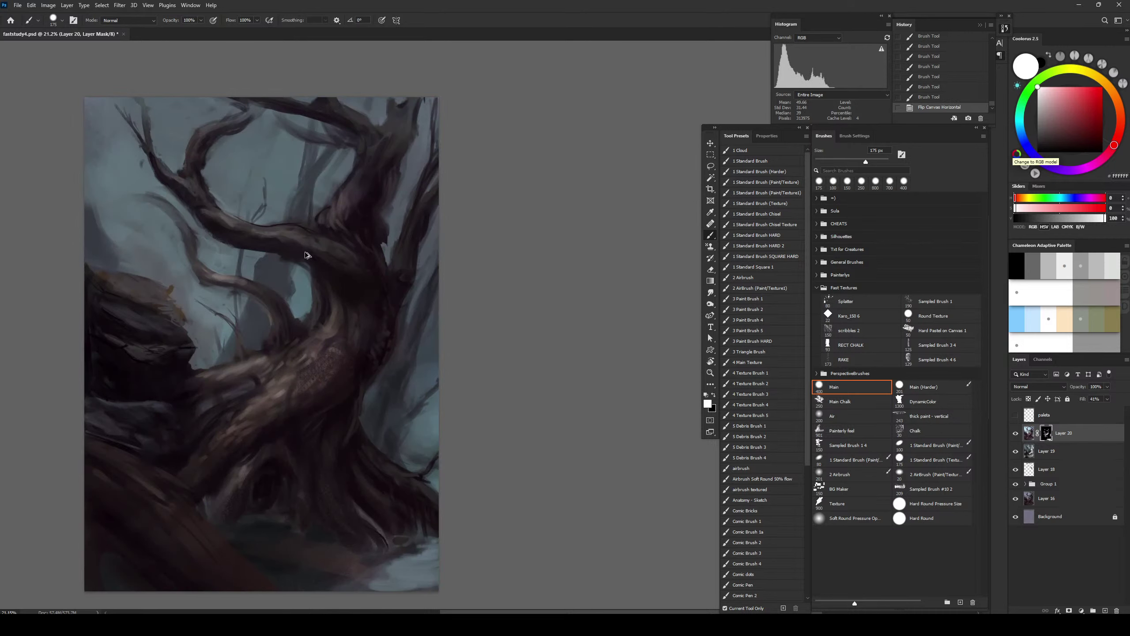
{"action": "key", "text": "ctrl+alt+shift+e"}
Smear the water at the tree's foot into horizontal ripples with the Smudge tool's square smudge preset, varying its size
{"action": "key", "text": "r"}
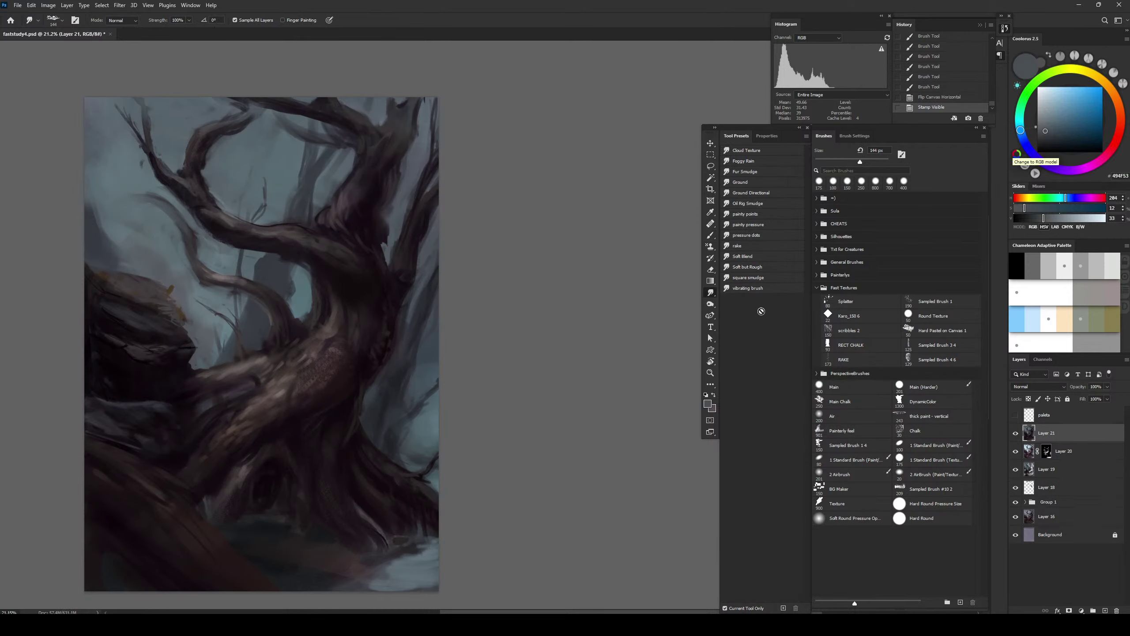
{"action": "left_click", "coordinate": [753, 282]}
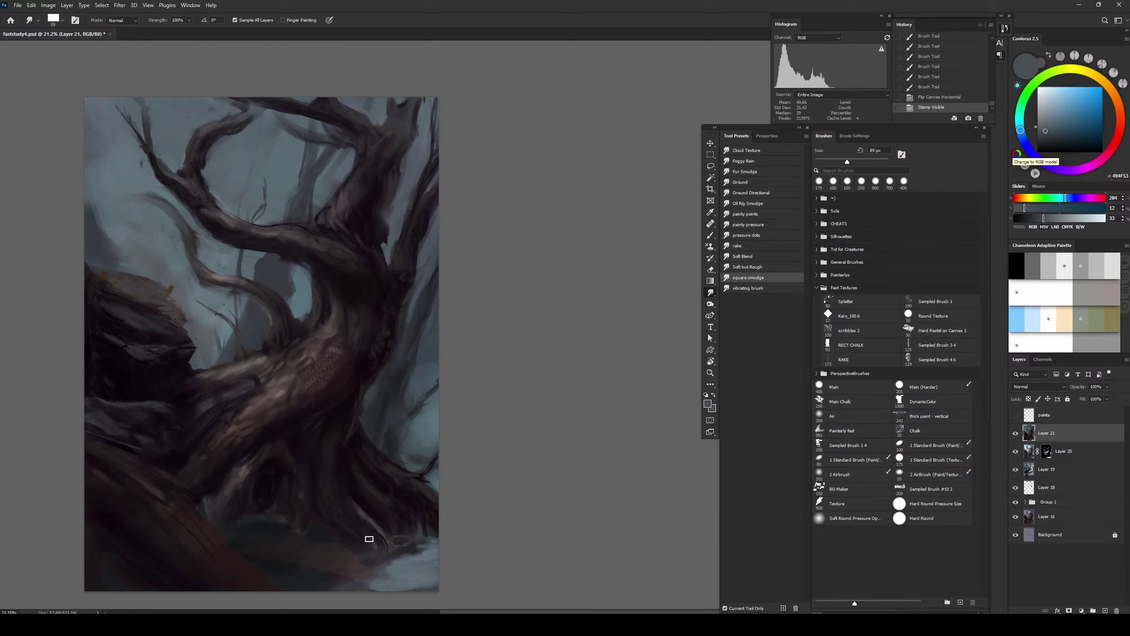
{"action": "mouse_move", "coordinate": [388, 571]}
{"action": "left_mouse_down"}
{"action": "mouse_move", "coordinate": [347, 574]}
{"action": "mouse_move", "coordinate": [401, 583]}
{"action": "left_mouse_up"}
{"action": "key", "text": "bracketright"}
{"action": "key", "text": "bracketright"}
{"action": "key", "text": "bracketright"}
{"action": "mouse_move", "coordinate": [347, 578]}
{"action": "left_mouse_down"}
{"action": "mouse_move", "coordinate": [326, 567]}
{"action": "mouse_move", "coordinate": [374, 571]}
{"action": "left_mouse_up"}
{"action": "mouse_move", "coordinate": [333, 565]}
{"action": "left_mouse_down"}
{"action": "mouse_move", "coordinate": [410, 556]}
{"action": "mouse_move", "coordinate": [291, 569]}
{"action": "mouse_move", "coordinate": [313, 566]}
{"action": "mouse_move", "coordinate": [292, 556]}
{"action": "mouse_move", "coordinate": [325, 545]}
{"action": "mouse_move", "coordinate": [284, 557]}
{"action": "mouse_move", "coordinate": [286, 544]}
{"action": "mouse_move", "coordinate": [282, 566]}
{"action": "mouse_move", "coordinate": [297, 567]}
{"action": "mouse_move", "coordinate": [282, 549]}
{"action": "mouse_move", "coordinate": [354, 576]}
{"action": "mouse_move", "coordinate": [300, 560]}
{"action": "mouse_move", "coordinate": [304, 574]}
{"action": "mouse_move", "coordinate": [338, 584]}
{"action": "mouse_move", "coordinate": [442, 554]}
{"action": "mouse_move", "coordinate": [400, 573]}
{"action": "mouse_move", "coordinate": [401, 587]}
{"action": "mouse_move", "coordinate": [347, 586]}
{"action": "mouse_move", "coordinate": [259, 556]}
{"action": "left_mouse_up"}
{"action": "key", "text": "bracketright"}
{"action": "key", "text": "bracketright"}
{"action": "key", "text": "bracketright"}
{"action": "key", "text": "bracketleft"}
{"action": "key", "text": "bracketleft"}
{"action": "key", "text": "bracketleft"}
{"action": "key", "text": "bracketleft"}
{"action": "key", "text": "bracketleft"}
{"action": "key", "text": "bracketleft"}
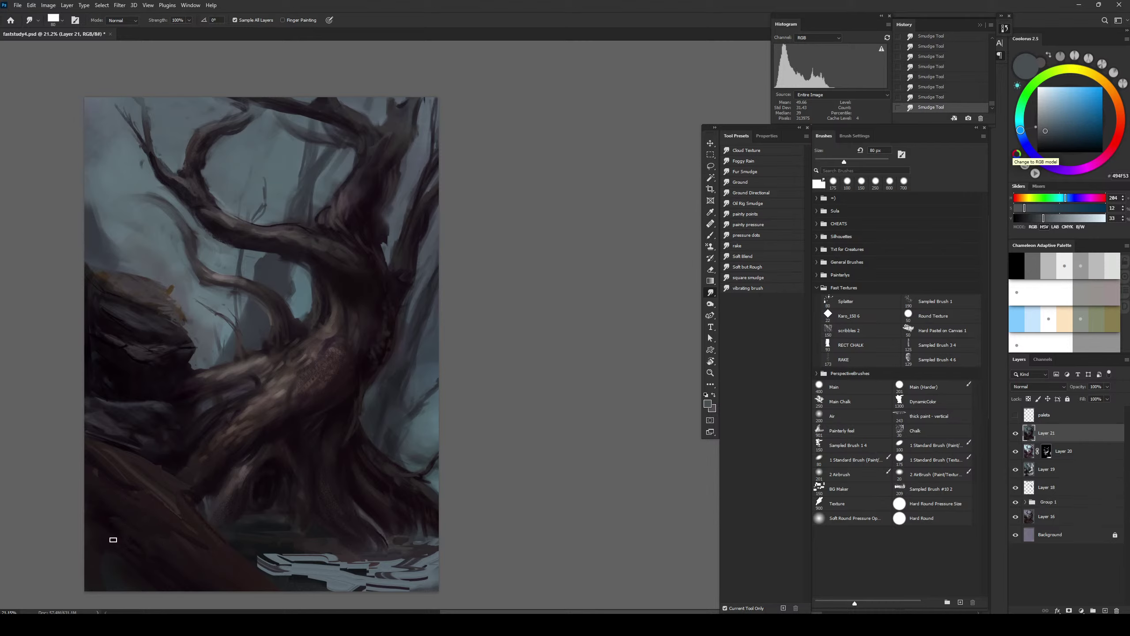
Paint a sampled dark tone over the foreground log's shadowed side with the Main brush, reducing its size from 400 px
{"action": "key", "text": "b"}
{"action": "left_click", "coordinate": [111, 516], "text": "alt"}
{"action": "left_click_drag", "start_coordinate": [117, 497], "coordinate": [99, 477]}
{"action": "key", "text": "bracketright"}
{"action": "key", "text": "bracketright"}
{"action": "key", "text": "bracketright"}
{"action": "key", "text": "bracketright"}
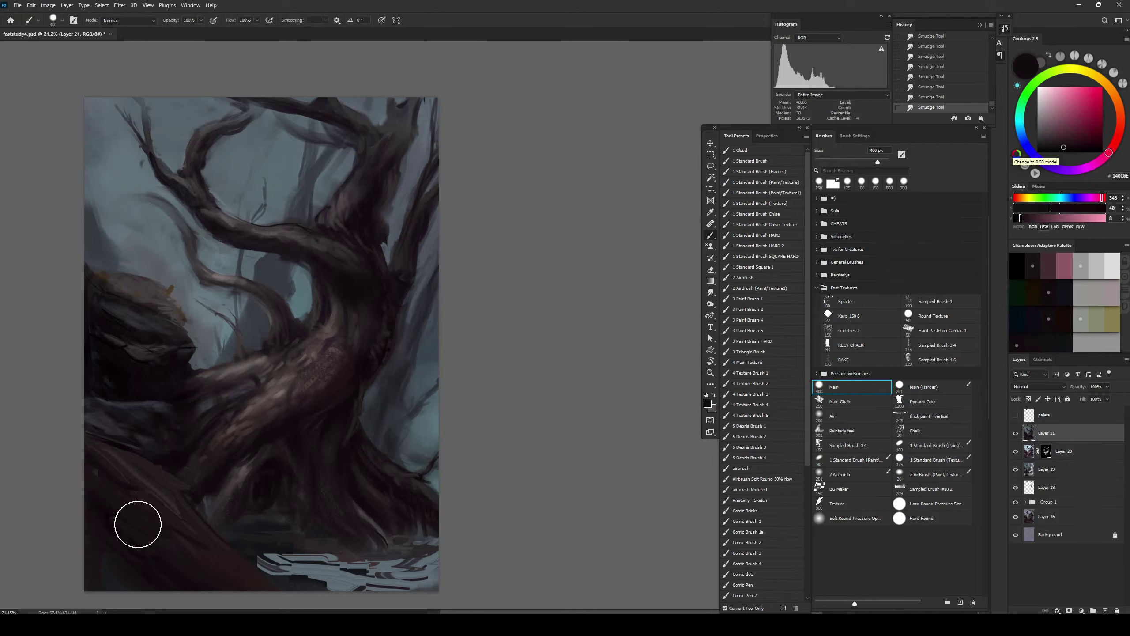
{"action": "key", "text": "bracketleft"}
{"action": "key", "text": "bracketleft"}
{"action": "key", "text": "bracketleft"}
{"action": "mouse_move", "coordinate": [138, 525]}
{"action": "left_mouse_down"}
{"action": "mouse_move", "coordinate": [195, 565]}
{"action": "mouse_move", "coordinate": [159, 518]}
{"action": "mouse_move", "coordinate": [214, 566]}
{"action": "mouse_move", "coordinate": [153, 518]}
{"action": "left_mouse_up"}
{"action": "key", "text": "bracketleft"}
{"action": "key", "text": "bracketleft"}
{"action": "key", "text": "bracketleft"}
{"action": "left_click_drag", "start_coordinate": [154, 518], "coordinate": [183, 559]}
Sample a brown from the tree's roots and paint it along the foreground log's upper edge with a small Main brush
{"action": "left_click", "coordinate": [208, 432], "text": "alt"}
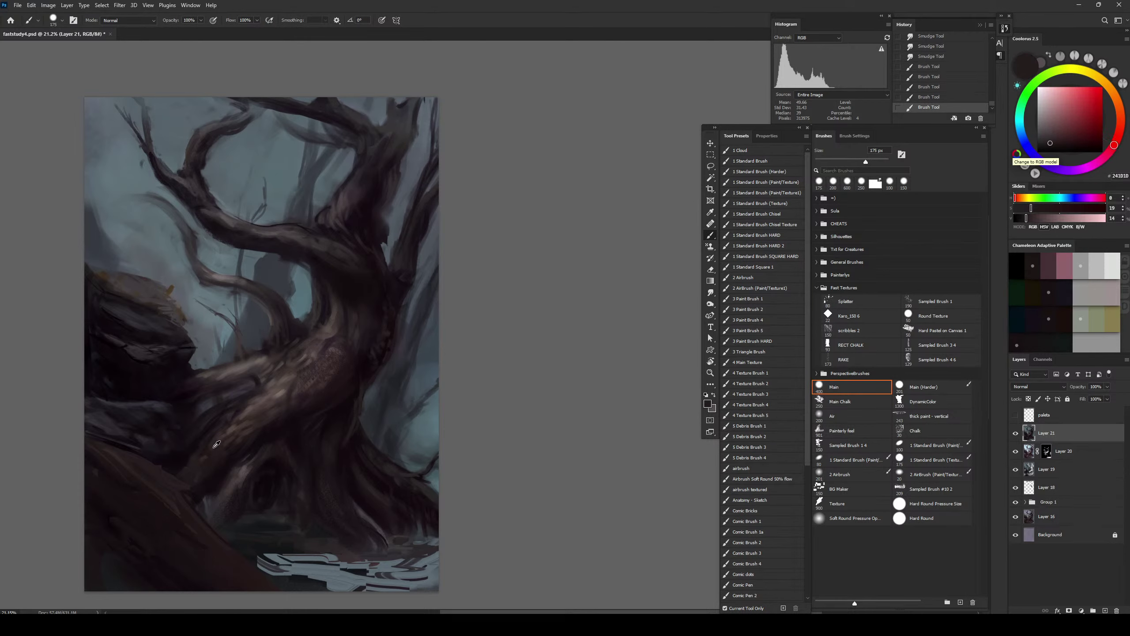
{"action": "key", "text": "bracketleft"}
{"action": "key", "text": "bracketleft"}
{"action": "key", "text": "bracketleft"}
{"action": "key", "text": "bracketleft"}
{"action": "key", "text": "bracketleft"}
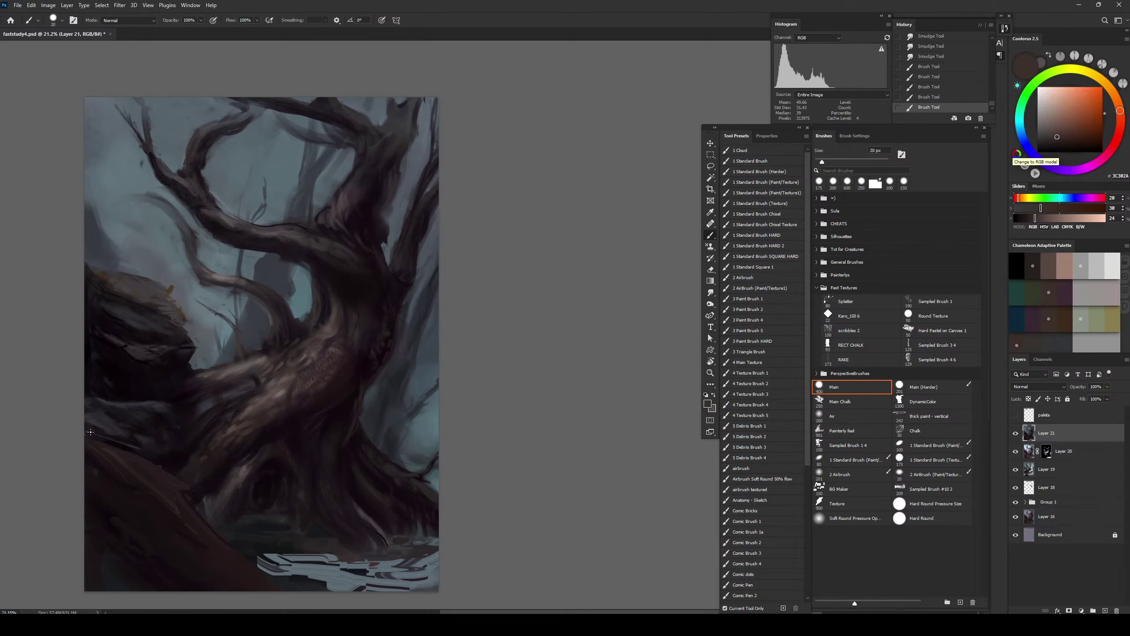
{"action": "key", "text": "bracketright"}
{"action": "key", "text": "bracketright"}
{"action": "key", "text": "bracketright"}
{"action": "left_click_drag", "start_coordinate": [90, 432], "coordinate": [116, 447]}
Build up bark detail along the log's upper edge with alternately sampled dark and brown tones, using the Main brush around 35–45 px
{"action": "key", "text": "bracketleft"}
{"action": "key", "text": "bracketleft"}
{"action": "left_click", "coordinate": [153, 500], "text": "alt"}
{"action": "key", "text": "bracketleft"}
{"action": "key", "text": "bracketleft"}
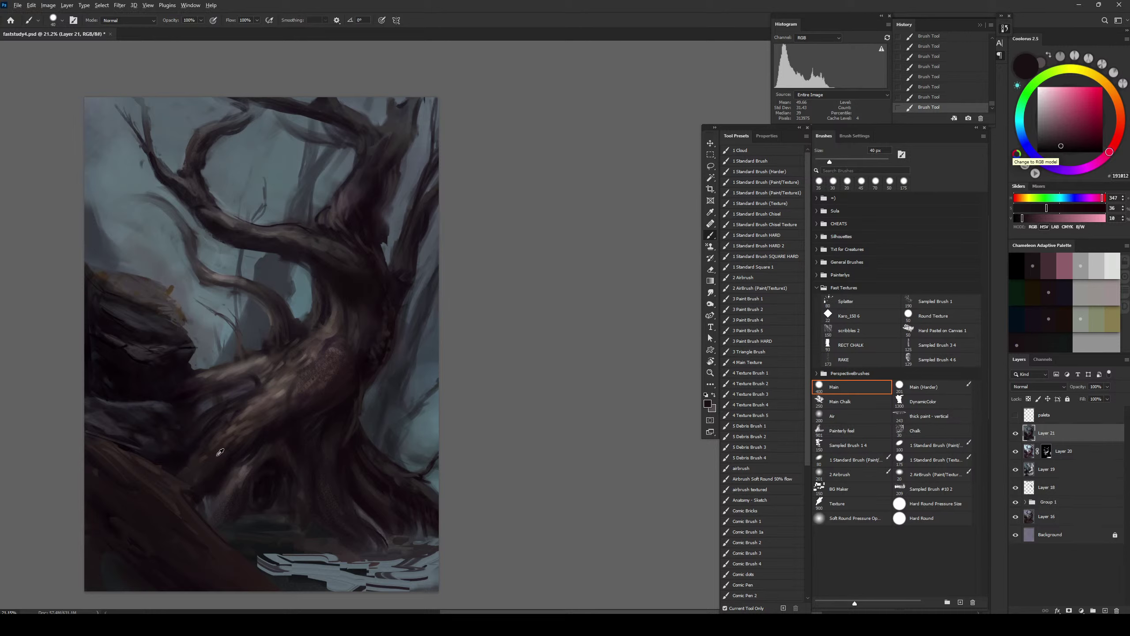
{"action": "left_click", "coordinate": [128, 462], "text": "alt"}
{"action": "key", "text": "bracketright"}
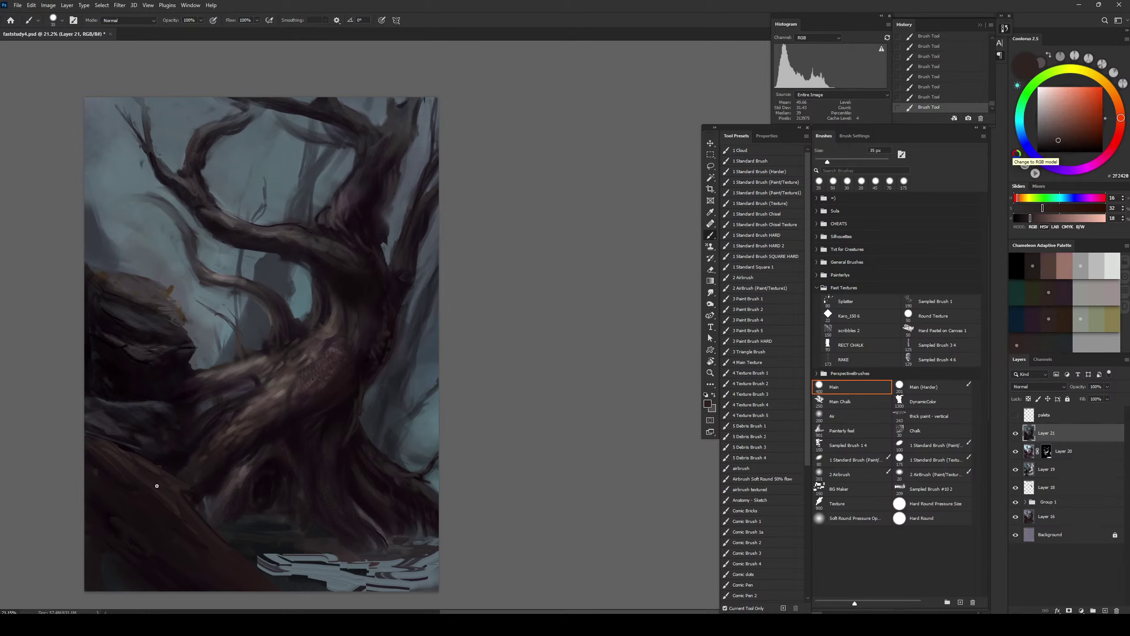
{"action": "left_click", "coordinate": [202, 490], "text": "alt"}
{"action": "key", "text": "bracketleft"}
{"action": "key", "text": "bracketleft"}
{"action": "key", "text": "bracketleft"}
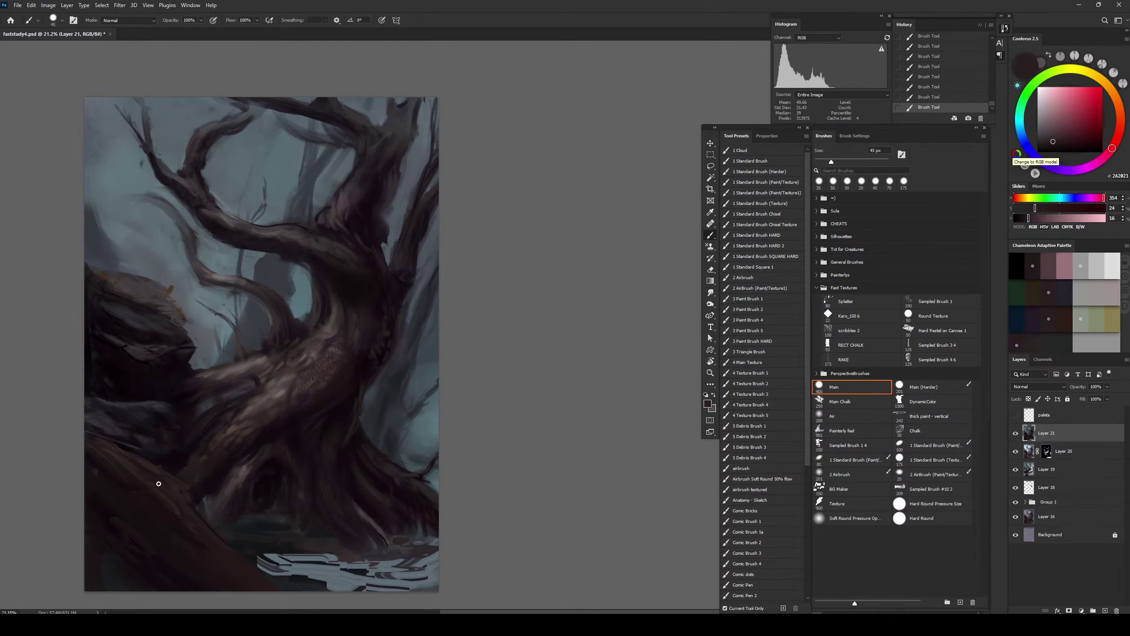
Add lighter bark highlights to the log with a sampled trunk colour at 50 px, and break them up with a sampled dark tone
{"action": "left_click", "coordinate": [242, 373], "text": "alt"}
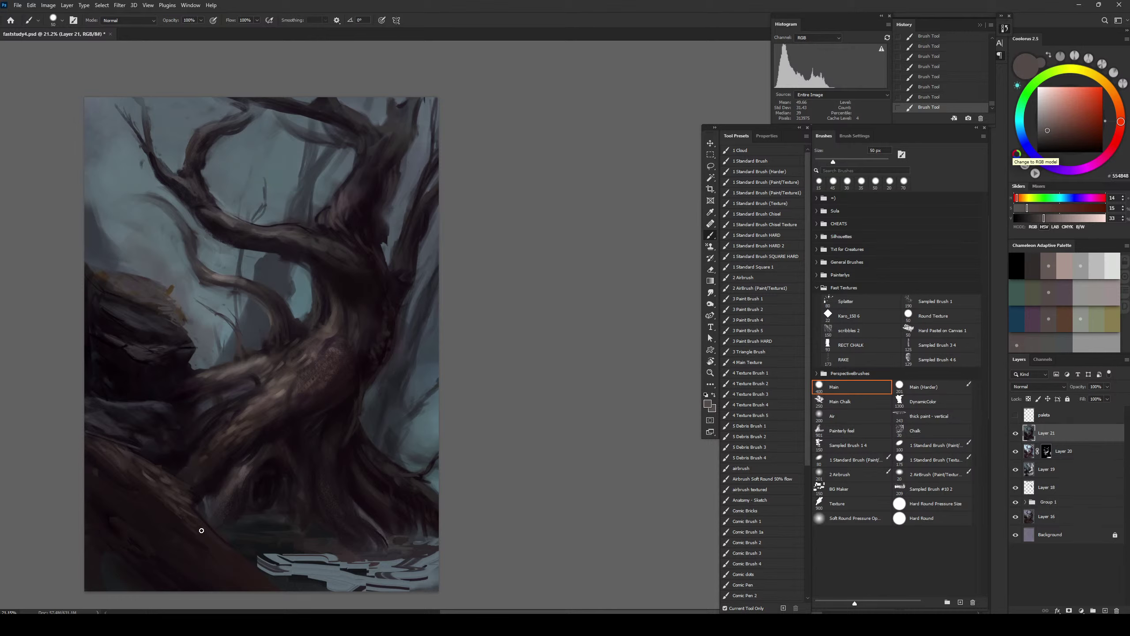
{"action": "left_click", "coordinate": [184, 529], "text": "alt"}
{"action": "key", "text": "bracketleft"}
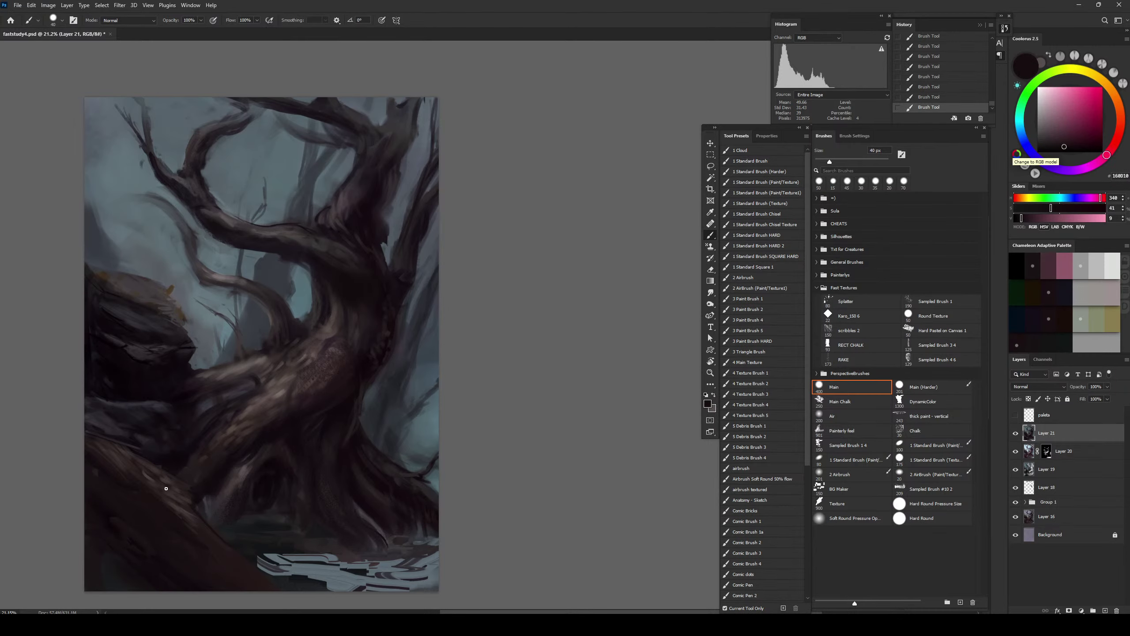
{"action": "key", "text": "bracketright"}
{"action": "key", "text": "bracketright"}
{"action": "key", "text": "bracketright"}
{"action": "key", "text": "bracketright"}
Switch to the thick paint - vertical brush and cover the smudged water streaks beside the log with a sampled dark tone
{"action": "left_click", "coordinate": [909, 417]}
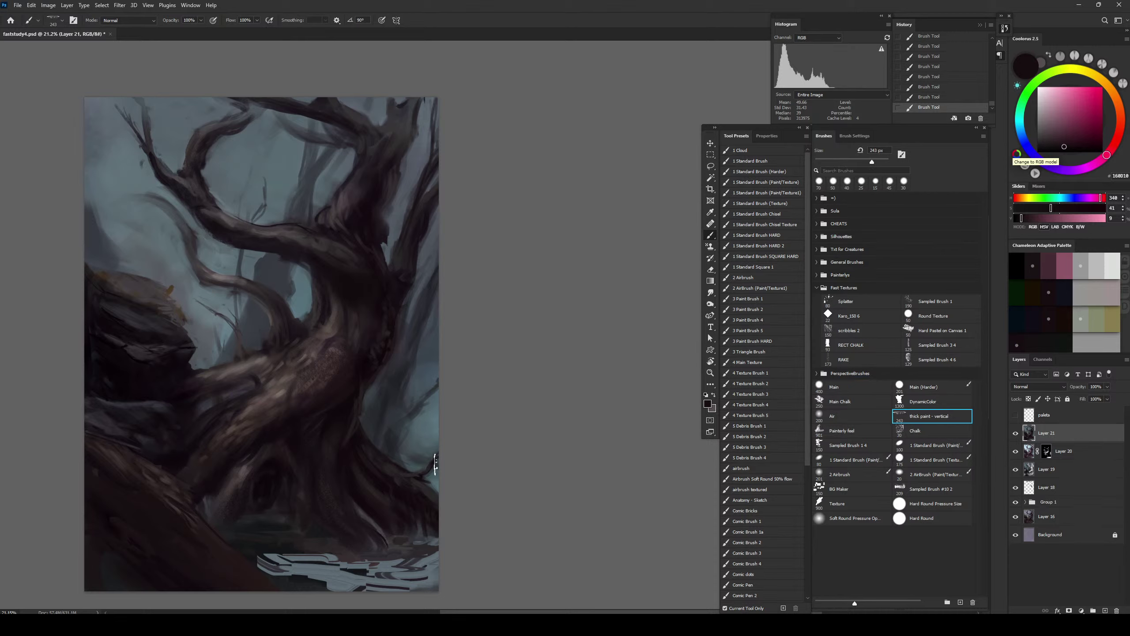
{"action": "left_click", "coordinate": [256, 543], "text": "alt"}
{"action": "left_click_drag", "start_coordinate": [263, 563], "coordinate": [333, 573]}
{"action": "key", "text": "ctrl+z"}
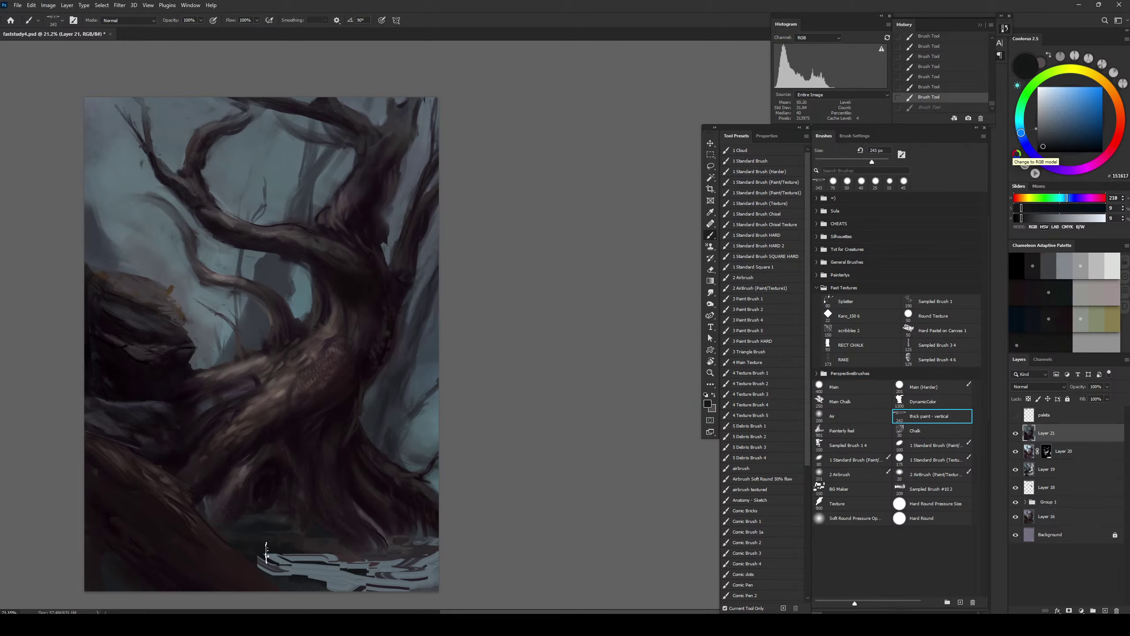
{"action": "left_click", "coordinate": [302, 546], "text": "alt"}
{"action": "key", "text": "bracketleft"}
{"action": "key", "text": "bracketleft"}
{"action": "left_click_drag", "start_coordinate": [260, 560], "coordinate": [331, 575]}
Lighten the sampled water colour slightly and lay broad horizontal strokes over the water between log and roots at 300 px
{"action": "key", "text": "bracketright"}
{"action": "key", "text": "bracketright"}
{"action": "key", "text": "bracketright"}
{"action": "key", "text": "bracketright"}
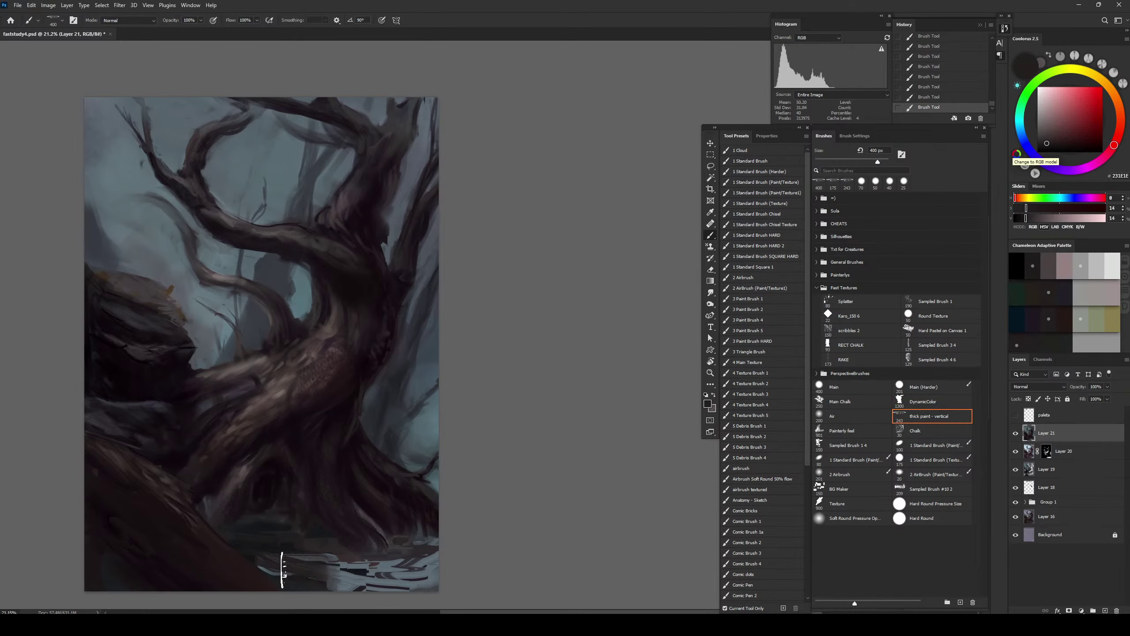
{"action": "left_click", "coordinate": [323, 537], "text": "alt"}
{"action": "left_click_drag", "start_coordinate": [1045, 142], "coordinate": [1044, 140]}
{"action": "key", "text": "bracketleft"}
{"action": "key", "text": "bracketleft"}
{"action": "key", "text": "bracketleft"}
{"action": "mouse_move", "coordinate": [259, 554]}
{"action": "left_mouse_down"}
{"action": "mouse_move", "coordinate": [308, 564]}
{"action": "mouse_move", "coordinate": [268, 570]}
{"action": "mouse_move", "coordinate": [312, 573]}
{"action": "left_mouse_up"}
{"action": "key", "text": "bracketright"}
{"action": "key", "text": "bracketright"}
{"action": "key", "text": "ctrl+z"}
{"action": "mouse_move", "coordinate": [270, 571]}
{"action": "left_mouse_down"}
{"action": "mouse_move", "coordinate": [334, 570]}
{"action": "mouse_move", "coordinate": [333, 558]}
{"action": "left_mouse_up"}
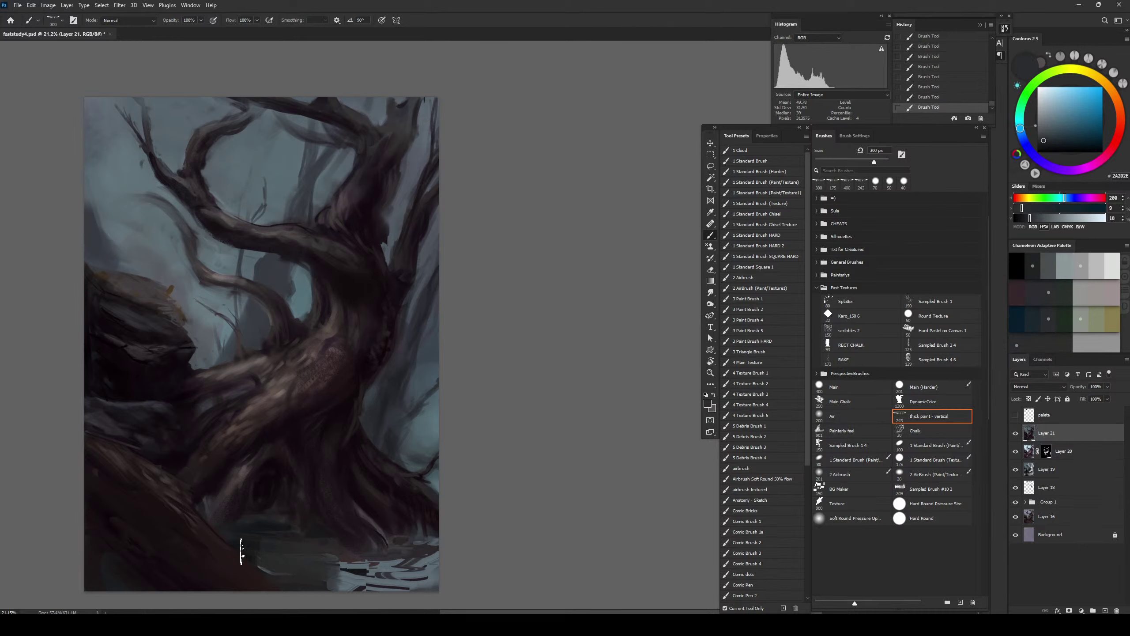
{"action": "left_click_drag", "start_coordinate": [243, 551], "coordinate": [320, 555]}
{"action": "mouse_move", "coordinate": [247, 540]}
{"action": "left_mouse_down"}
{"action": "mouse_move", "coordinate": [298, 555]}
{"action": "mouse_move", "coordinate": [271, 539]}
{"action": "mouse_move", "coordinate": [323, 541]}
{"action": "left_mouse_up"}
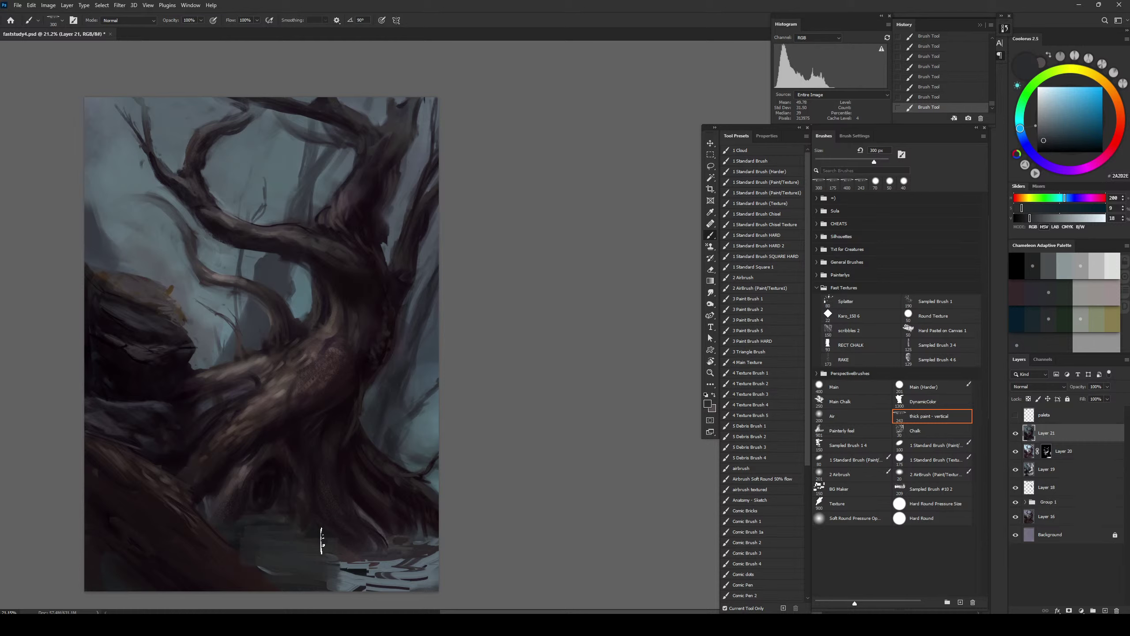
Sample a dark trunk tone and extend the root shadows down into the water with the thick paint - vertical brush at 175 px
{"action": "left_click", "coordinate": [293, 433], "text": "alt"}
{"action": "key", "text": "bracketleft"}
{"action": "key", "text": "bracketleft"}
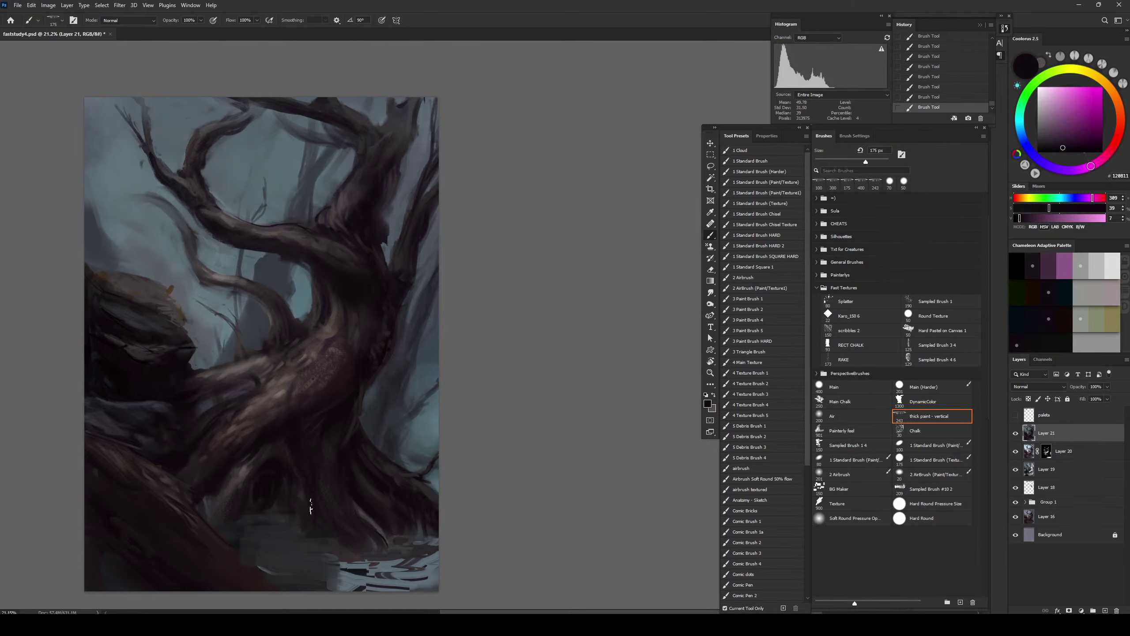
{"action": "left_click_drag", "start_coordinate": [287, 511], "coordinate": [290, 538]}
Sample dark water tones and paint over the remaining bright ripples near the roots with the thick paint - vertical brush, down to 100 px
{"action": "left_click", "coordinate": [348, 561], "text": "alt"}
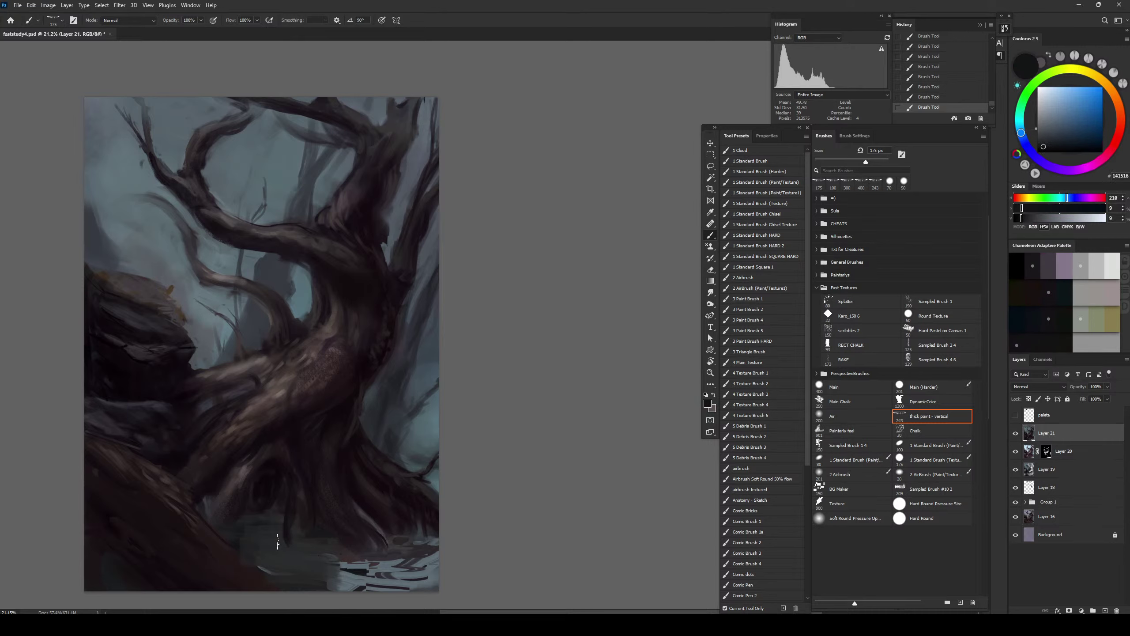
{"action": "left_click_drag", "start_coordinate": [351, 580], "coordinate": [318, 582]}
{"action": "key", "text": "bracketleft"}
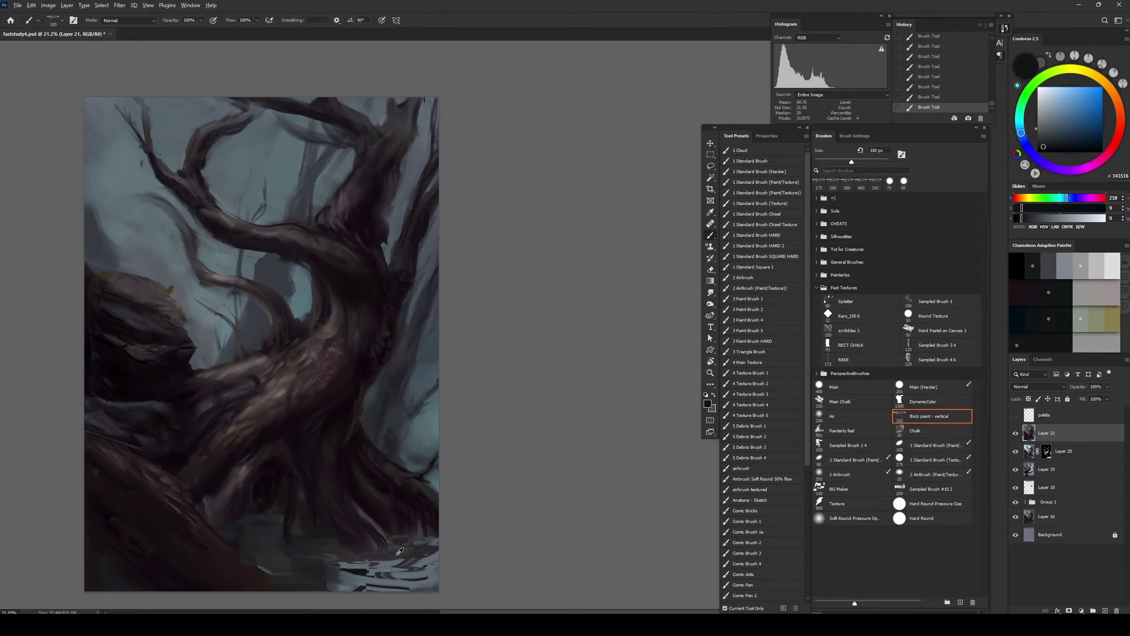
{"action": "left_click", "coordinate": [400, 552], "text": "alt"}
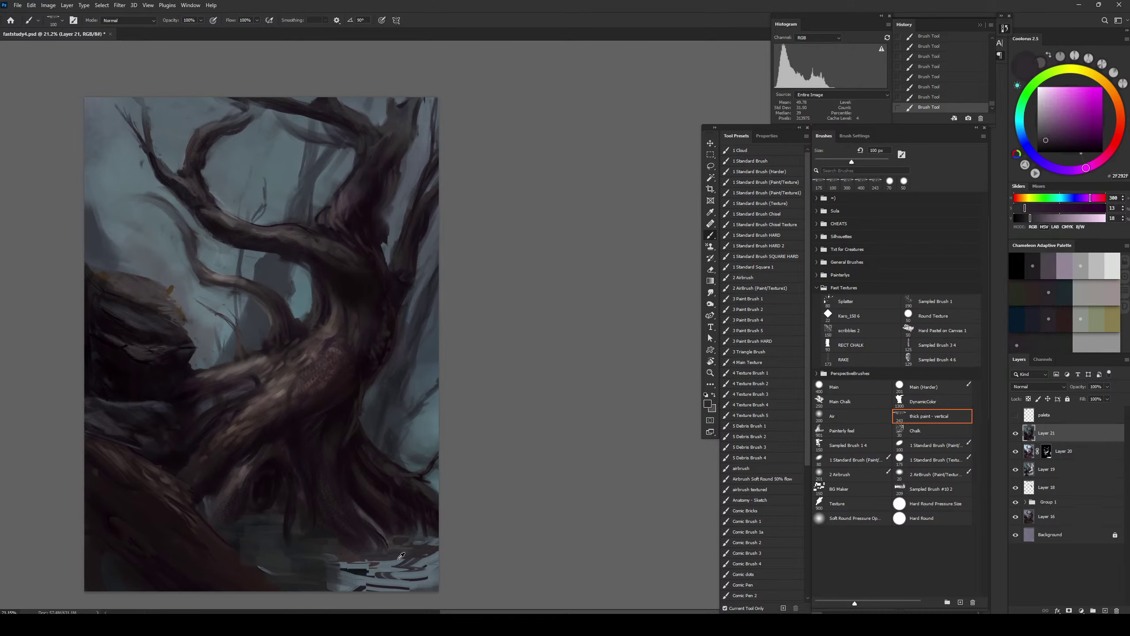
{"action": "left_click", "coordinate": [431, 548], "text": "alt"}
{"action": "left_click_drag", "start_coordinate": [332, 574], "coordinate": [414, 559]}
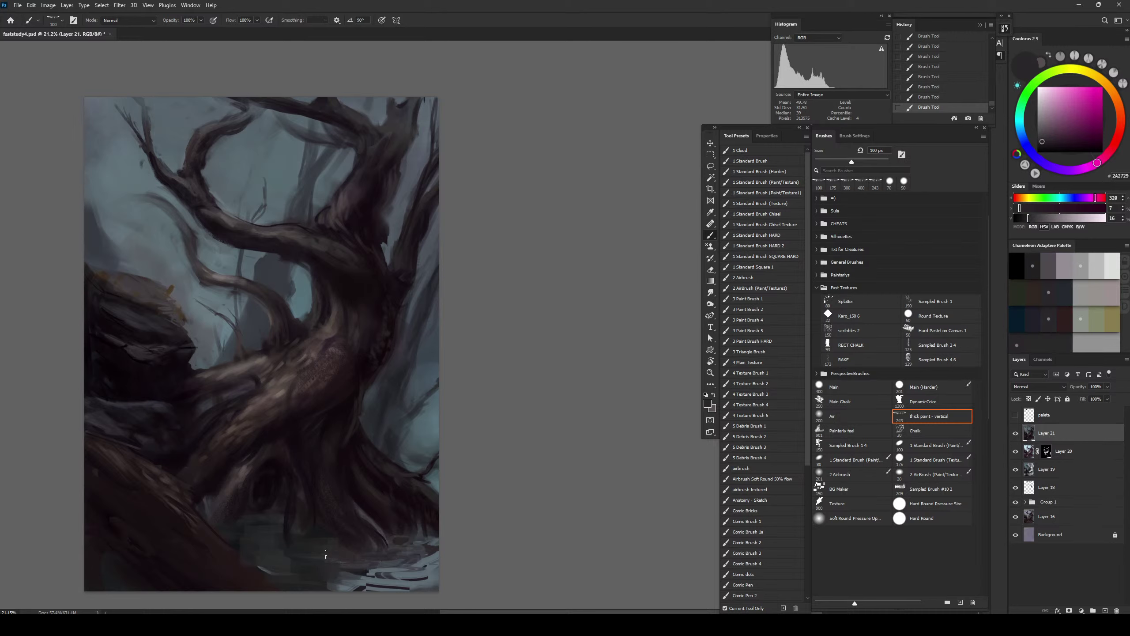
{"action": "mouse_move", "coordinate": [319, 580]}
{"action": "left_mouse_down"}
{"action": "mouse_move", "coordinate": [379, 573]}
{"action": "mouse_move", "coordinate": [416, 553]}
{"action": "left_mouse_up"}
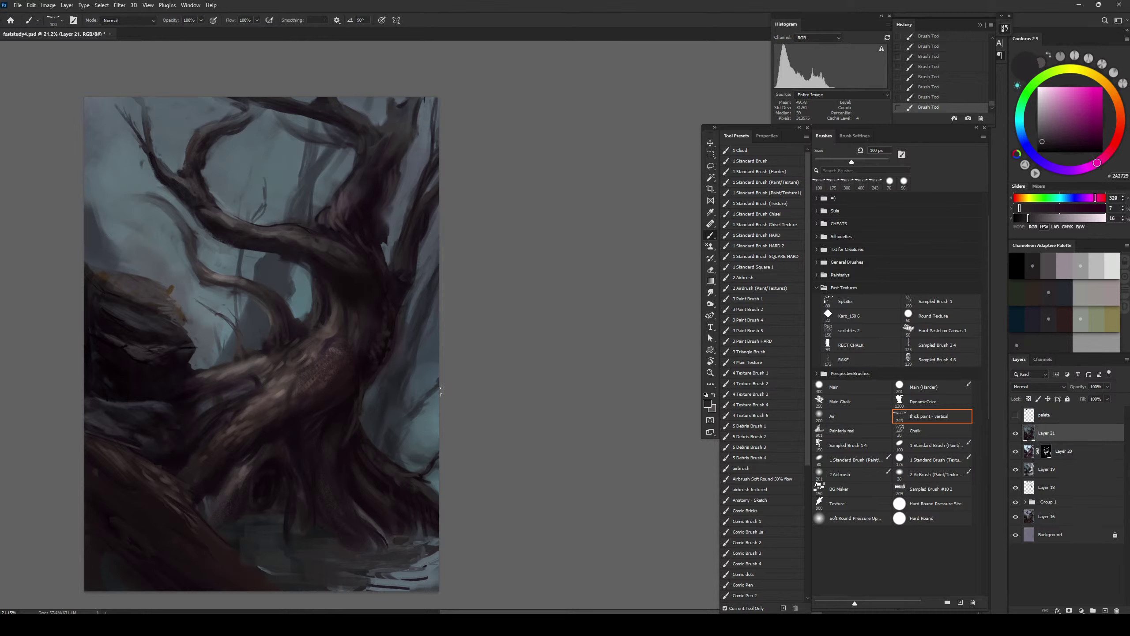
Stamp all visible layers into a new layer and flip that copy vertically
{"action": "key", "text": "ctrl+alt+shift+e"}
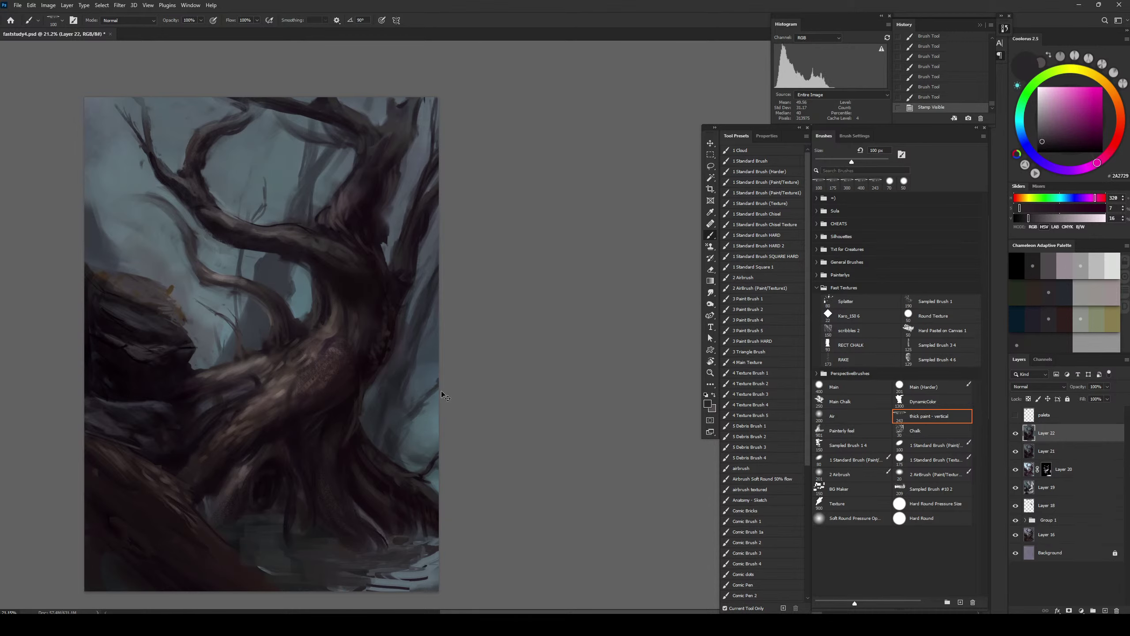
{"action": "key", "text": "ctrl+t"}
{"action": "right_click", "coordinate": [371, 266]}
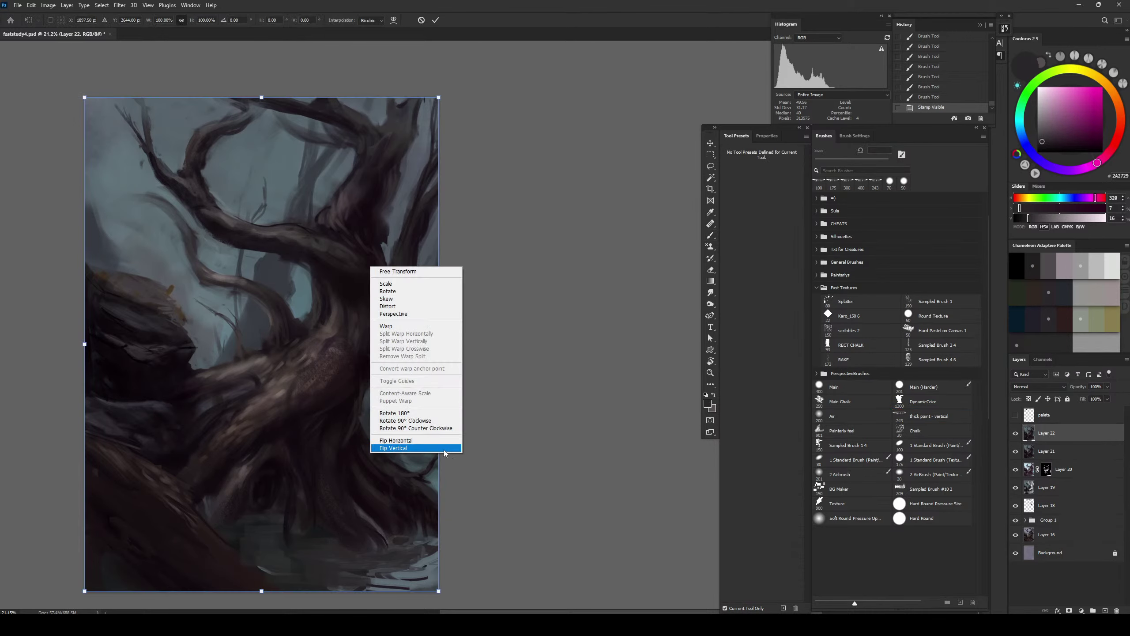
{"action": "left_click", "coordinate": [416, 448]}
{"action": "key", "text": "Return"}
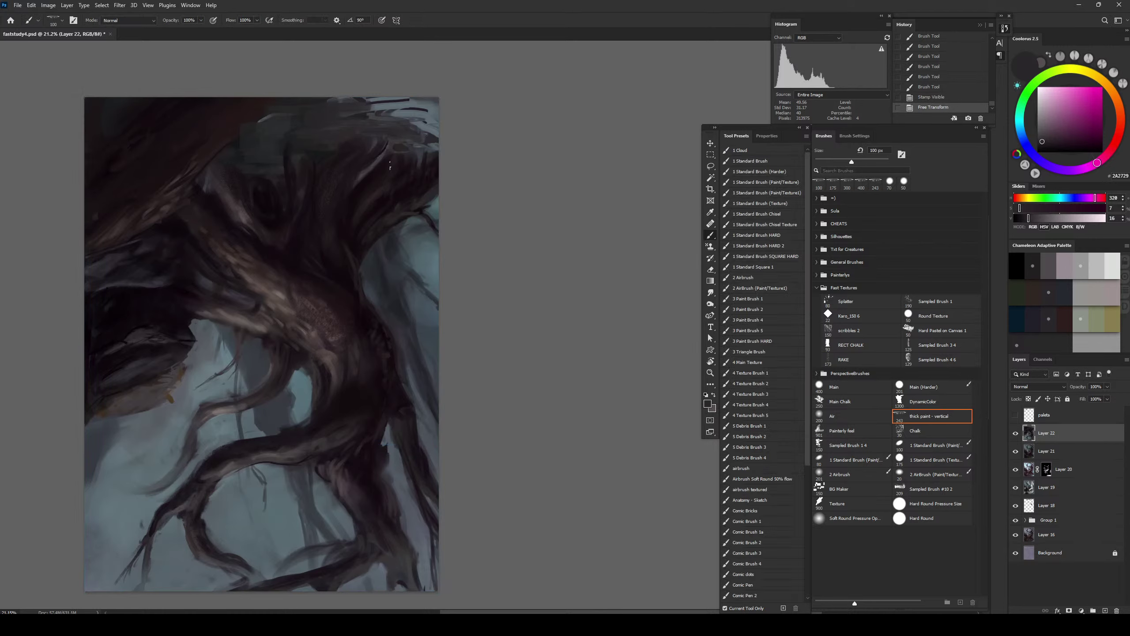
Move the flipped copy down over the water as a reflection and erase its unwanted part with a 1500 px Air eraser
{"action": "key", "text": "v"}
{"action": "mouse_move", "coordinate": [392, 165]}
{"action": "left_mouse_down"}
{"action": "mouse_move", "coordinate": [399, 597]}
{"action": "mouse_move", "coordinate": [378, 557]}
{"action": "mouse_move", "coordinate": [388, 512]}
{"action": "mouse_move", "coordinate": [416, 559]}
{"action": "mouse_move", "coordinate": [409, 595]}
{"action": "mouse_move", "coordinate": [412, 532]}
{"action": "left_mouse_up"}
{"action": "key", "text": "e"}
{"action": "key", "text": "]"}
{"action": "key", "text": "]"}
{"action": "key", "text": "]"}
{"action": "key", "text": "]"}
{"action": "mouse_move", "coordinate": [139, 477]}
{"action": "left_mouse_down"}
{"action": "mouse_move", "coordinate": [213, 424]}
{"action": "mouse_move", "coordinate": [192, 438]}
{"action": "mouse_move", "coordinate": [473, 418]}
{"action": "mouse_move", "coordinate": [257, 463]}
{"action": "mouse_move", "coordinate": [442, 459]}
{"action": "mouse_move", "coordinate": [305, 460]}
{"action": "mouse_move", "coordinate": [194, 499]}
{"action": "left_mouse_up"}
{"action": "key", "text": "bracketleft"}
{"action": "key", "text": "bracketleft"}
{"action": "key", "text": "bracketleft"}
{"action": "key", "text": "bracketleft"}
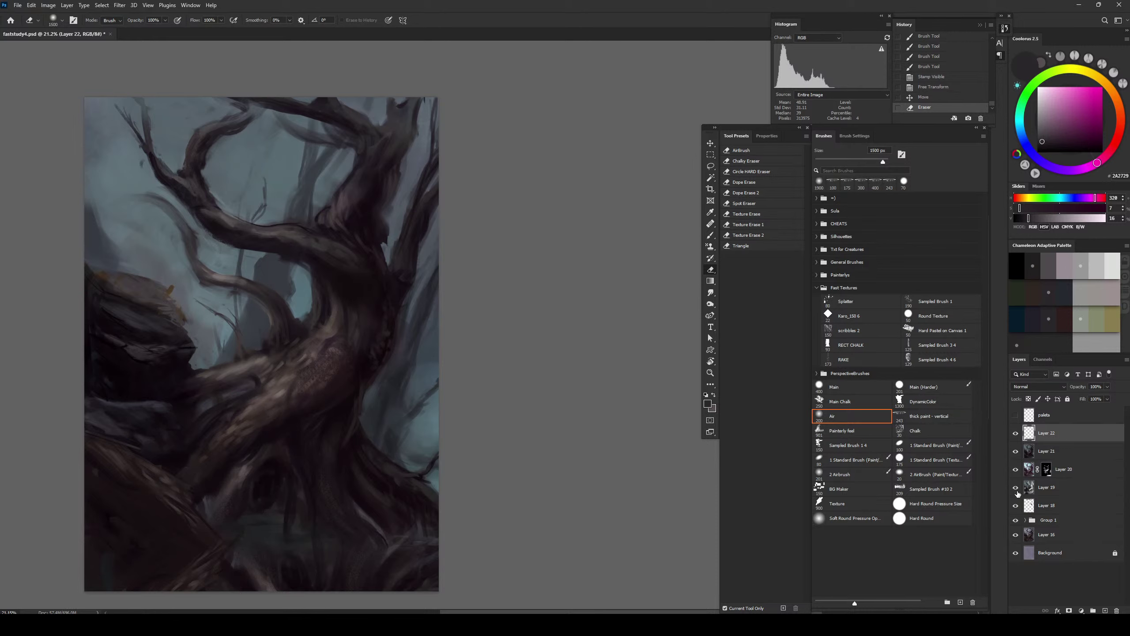
Hide the flipped copy and repaint the log's lower edge on Layer 21 with sampled dark browns using the thick paint - vertical brush
{"action": "left_click", "coordinate": [1016, 434]}
{"action": "key", "text": "l"}
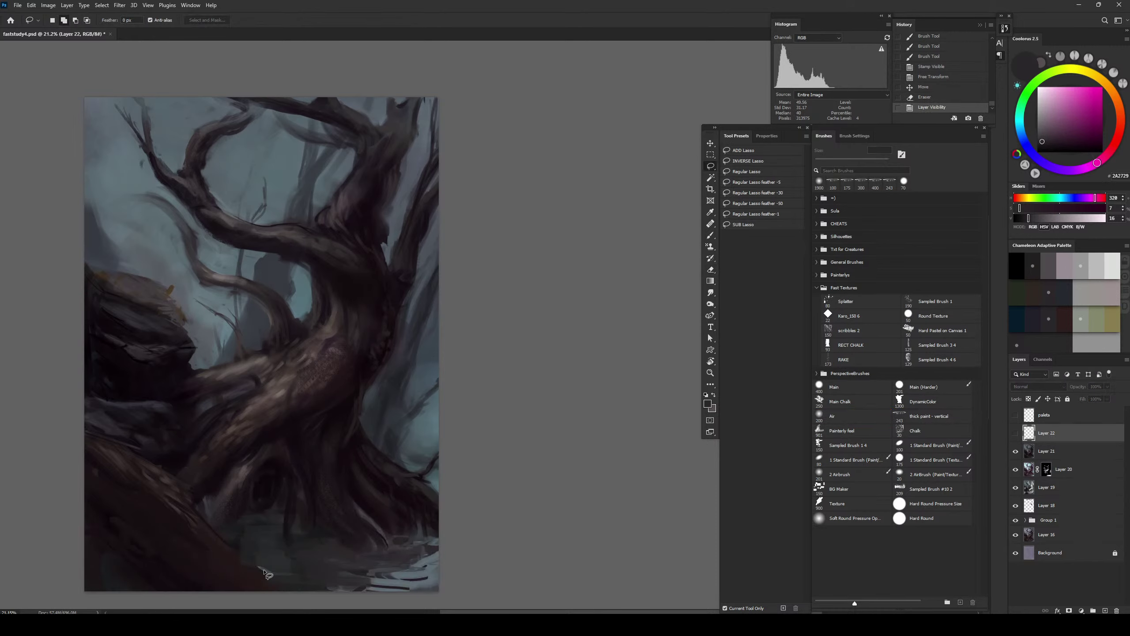
{"action": "left_click", "coordinate": [1016, 450]}
{"action": "left_click", "coordinate": [1016, 451]}
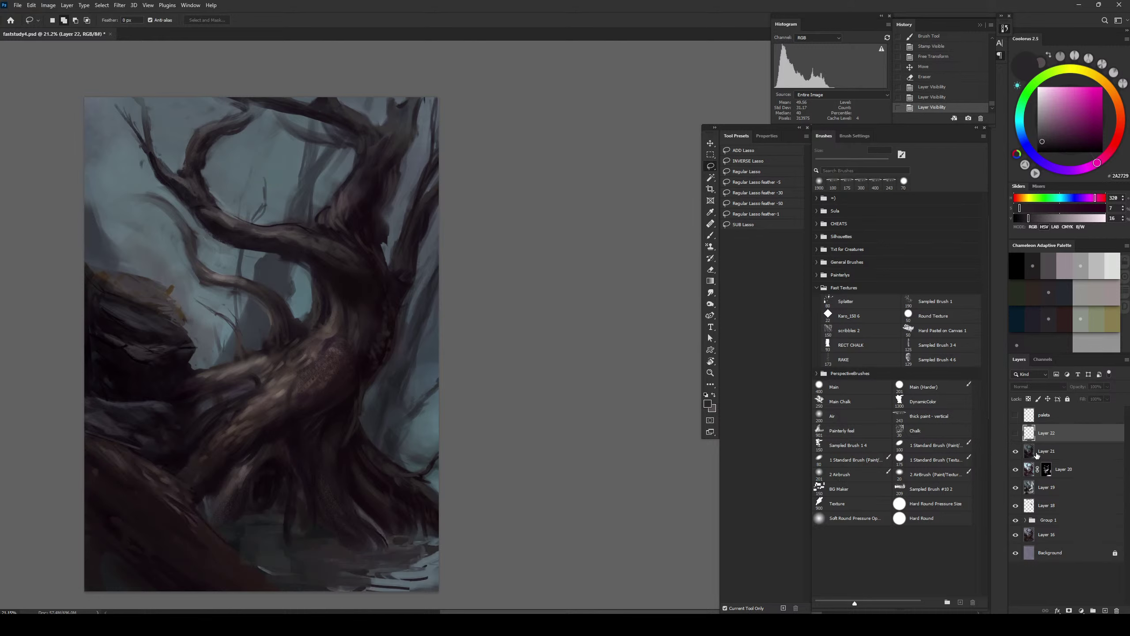
{"action": "left_click", "coordinate": [1050, 450]}
{"action": "key", "text": "b"}
{"action": "left_click", "coordinate": [232, 565], "text": "alt"}
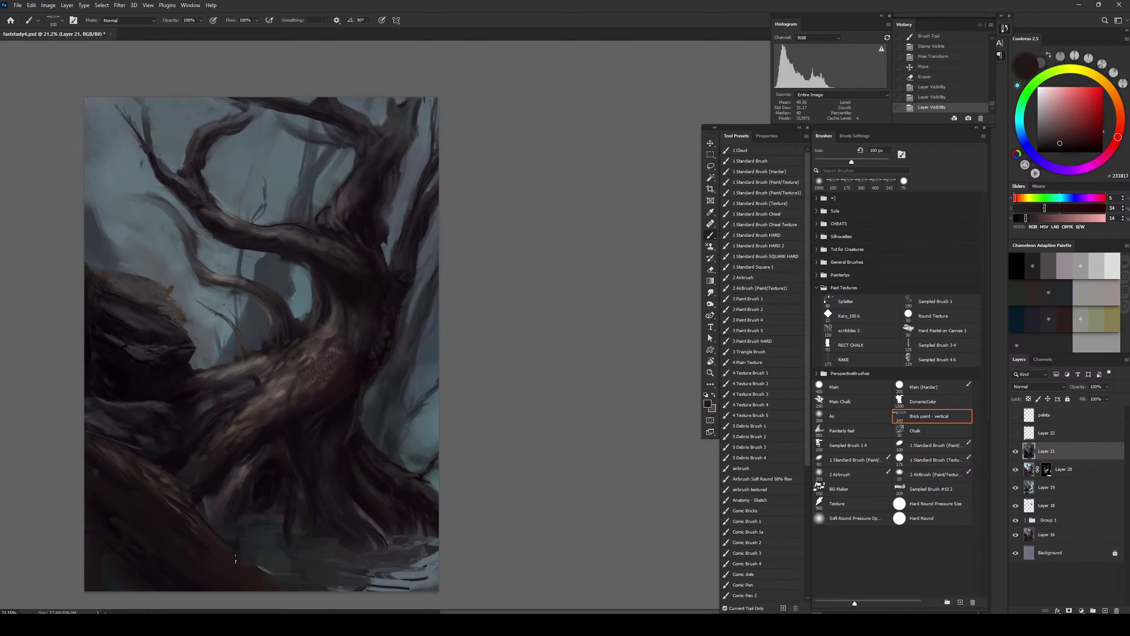
{"action": "mouse_move", "coordinate": [226, 540]}
{"action": "left_mouse_down"}
{"action": "mouse_move", "coordinate": [254, 566]}
{"action": "mouse_move", "coordinate": [245, 557]}
{"action": "left_mouse_up"}
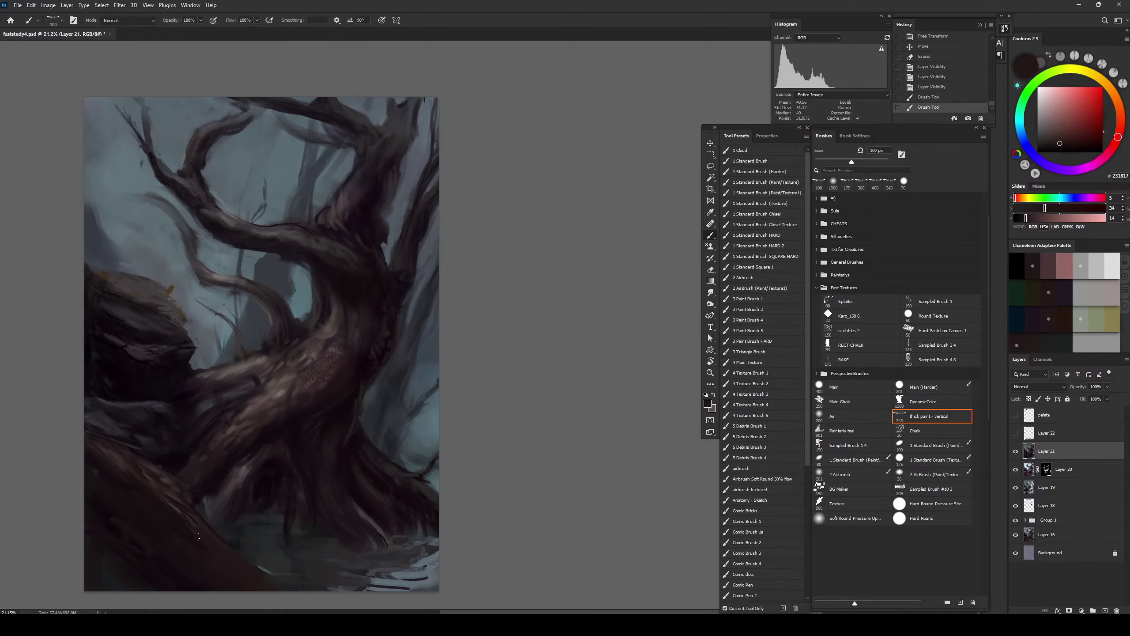
{"action": "left_click", "coordinate": [175, 479], "text": "alt"}
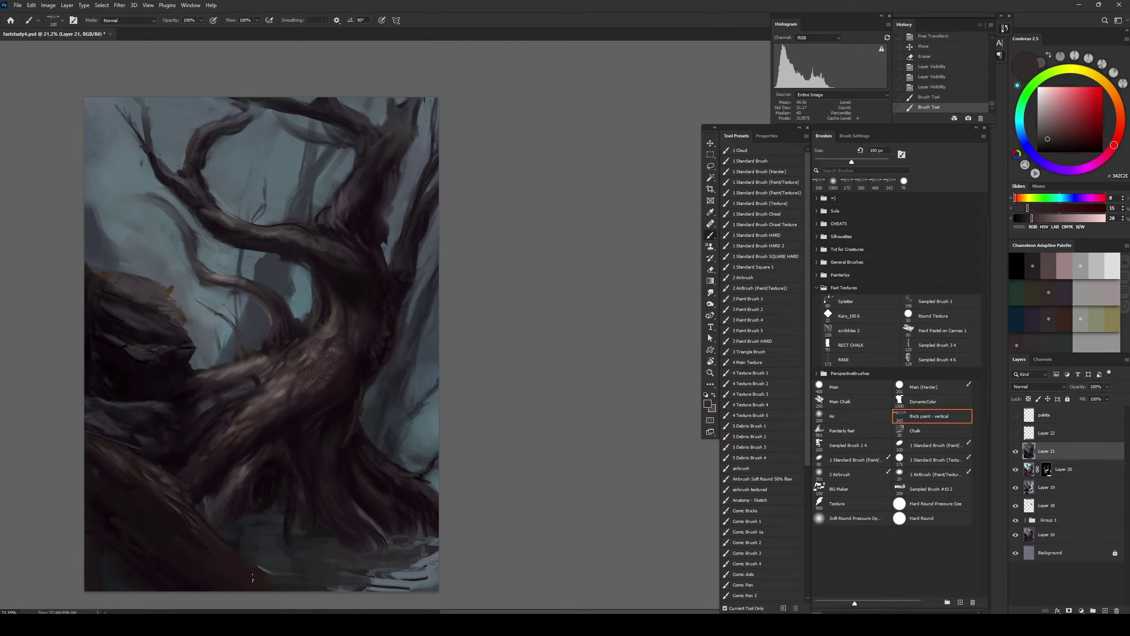
{"action": "left_click_drag", "start_coordinate": [234, 560], "coordinate": [263, 583]}
{"action": "mouse_move", "coordinate": [216, 547]}
{"action": "left_mouse_down"}
{"action": "mouse_move", "coordinate": [206, 532]}
{"action": "mouse_move", "coordinate": [238, 571]}
{"action": "left_mouse_up"}
{"action": "left_click", "coordinate": [179, 502], "text": "alt"}
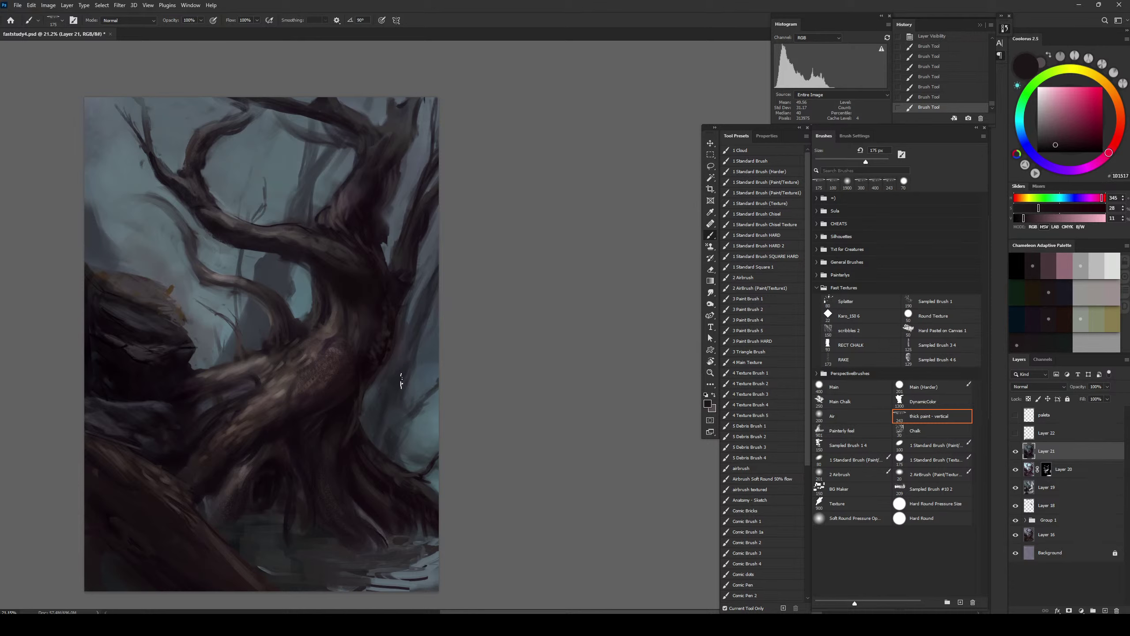
Compare the painting with and without the flipped copy, and lasso the whole foreground log on Layer 21
{"action": "left_click", "coordinate": [1017, 434]}
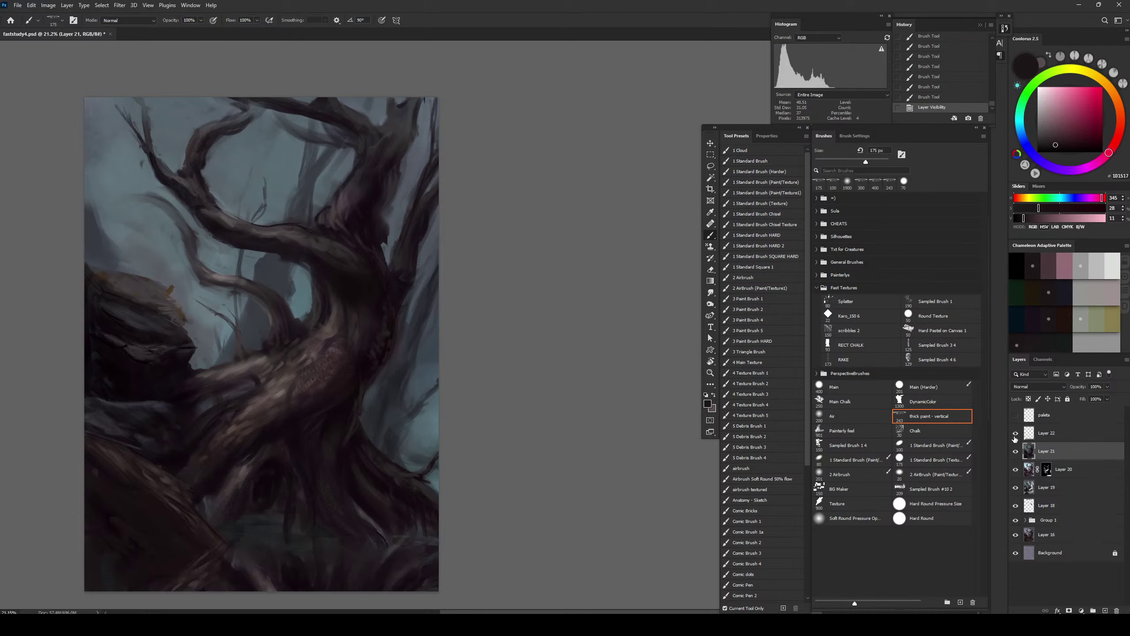
{"action": "left_click", "coordinate": [1016, 435]}
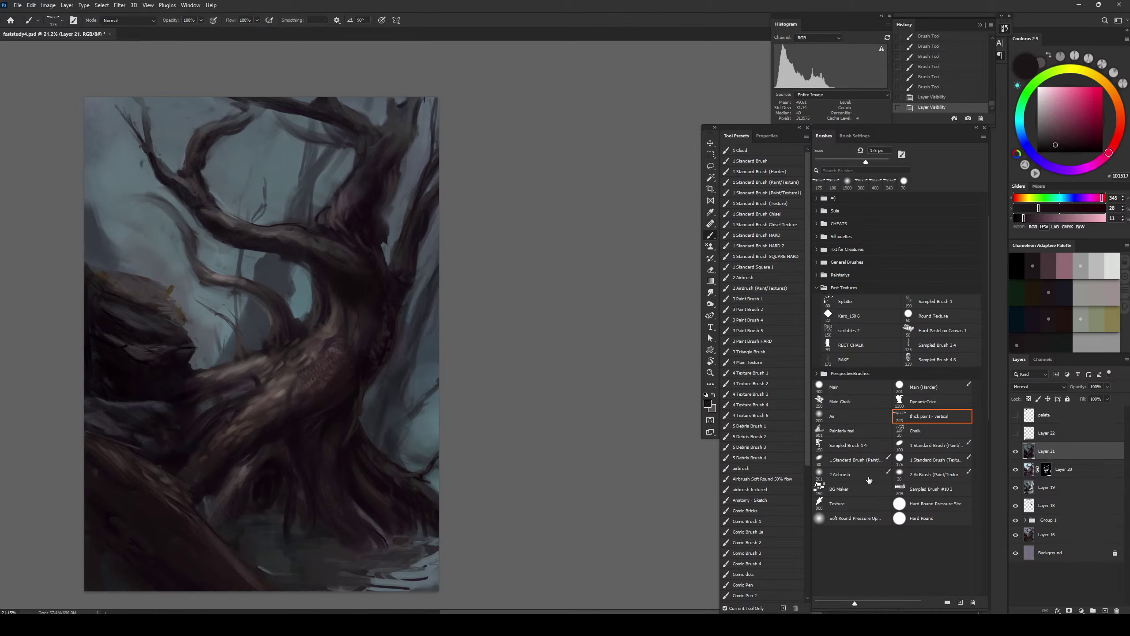
{"action": "key", "text": "l"}
{"action": "mouse_move", "coordinate": [277, 595]}
{"action": "left_mouse_down"}
{"action": "mouse_move", "coordinate": [148, 439]}
{"action": "mouse_move", "coordinate": [78, 423]}
{"action": "mouse_move", "coordinate": [32, 600]}
{"action": "left_mouse_up"}
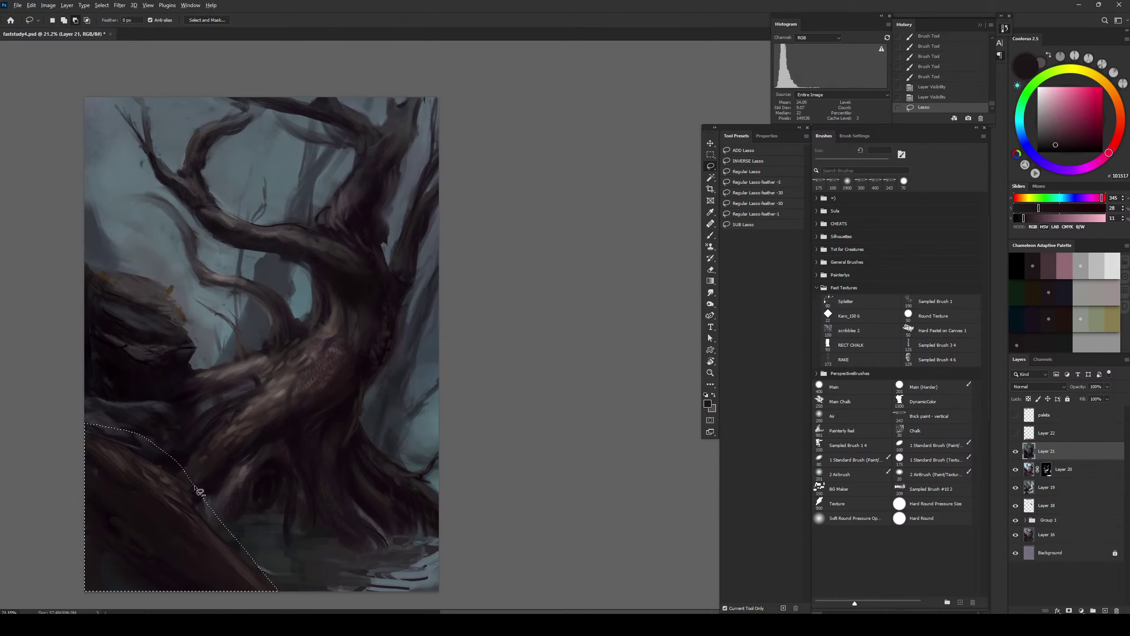
{"action": "mouse_move", "coordinate": [196, 485]}
{"action": "left_mouse_down"}
{"action": "mouse_move", "coordinate": [212, 530]}
{"action": "mouse_move", "coordinate": [278, 593]}
{"action": "left_mouse_up"}
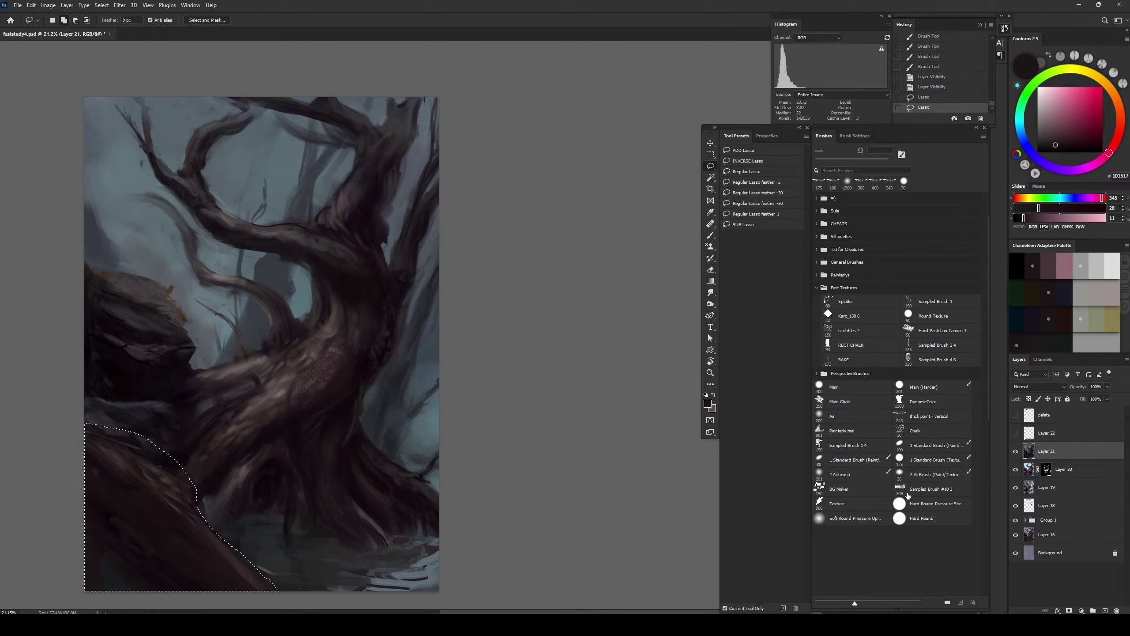
Paste the selected log in place on a new layer above the flipped copy, and show and select the flipped copy
{"action": "key", "text": "ctrl+c"}
{"action": "key", "text": "ctrl+shift+v"}
{"action": "left_click_drag", "start_coordinate": [1052, 451], "coordinate": [1051, 427]}
{"action": "left_click", "coordinate": [1016, 452]}
{"action": "left_click", "coordinate": [1044, 458]}
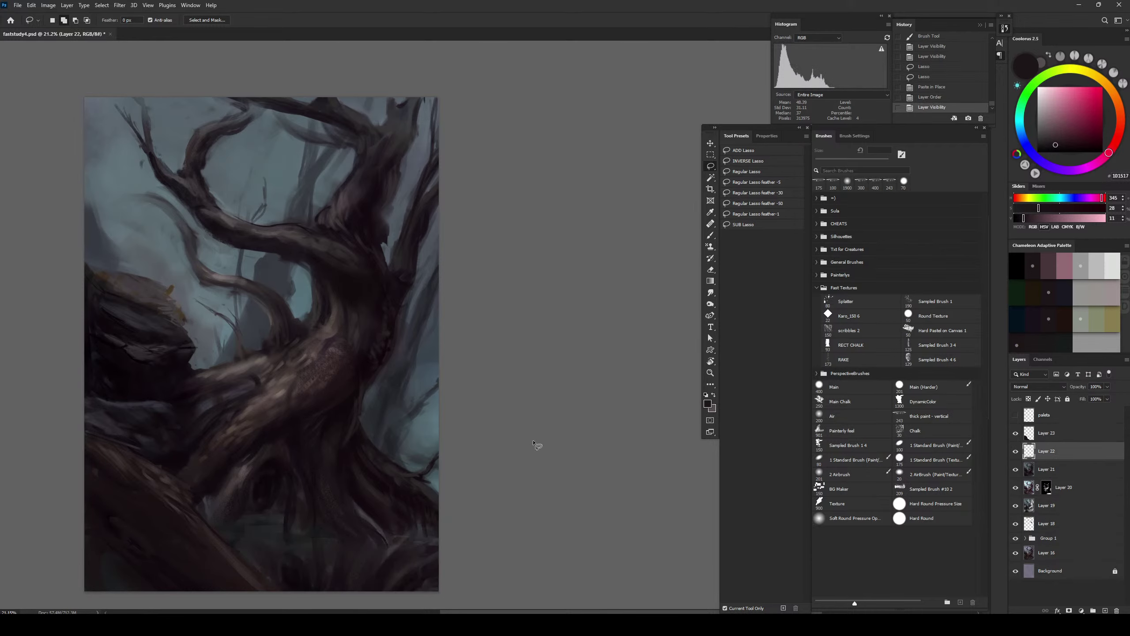
Free-transform the flipped copy, skewing its lower end to the left and tilting its upper corners to slant the reflection
{"action": "left_click_drag", "start_coordinate": [533, 441], "coordinate": [536, 448]}
{"action": "scroll", "coordinate": [535, 452], "scroll_direction": "down", "scroll_amount": 4}
{"action": "left_click_drag", "start_coordinate": [482, 525], "coordinate": [397, 522]}
{"action": "key", "text": "ctrl+t"}
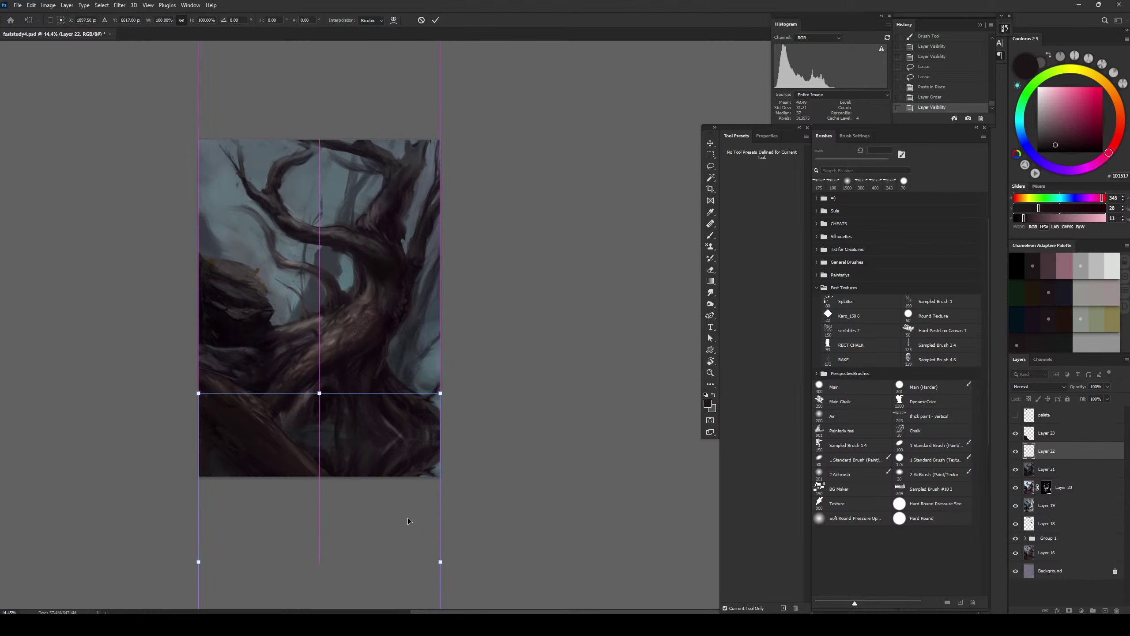
{"action": "scroll", "coordinate": [408, 518], "scroll_direction": "down", "scroll_amount": 3}
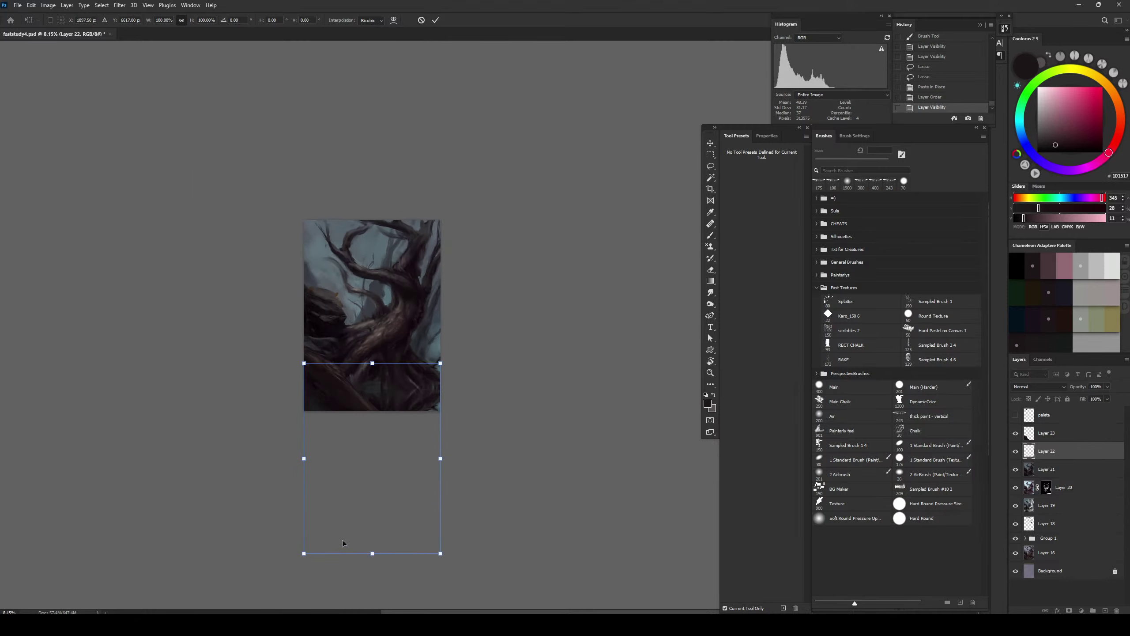
{"action": "left_click_drag", "start_coordinate": [372, 554], "coordinate": [299, 542]}
{"action": "left_click_drag", "start_coordinate": [440, 365], "coordinate": [445, 374]}
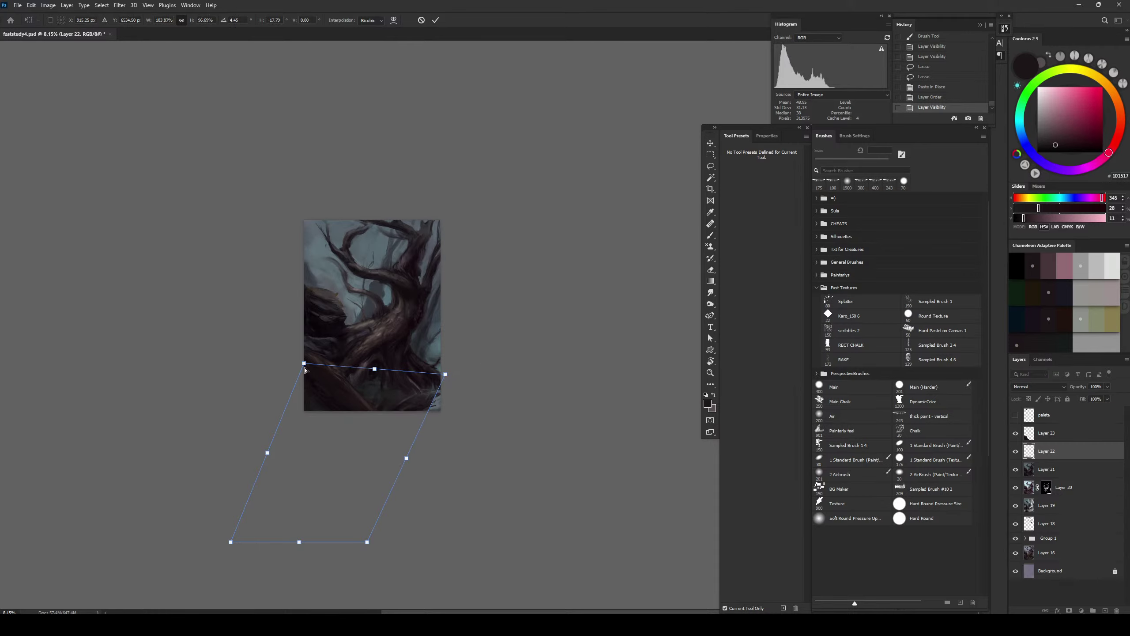
{"action": "left_click_drag", "start_coordinate": [304, 365], "coordinate": [308, 355]}
{"action": "key", "text": "Return"}
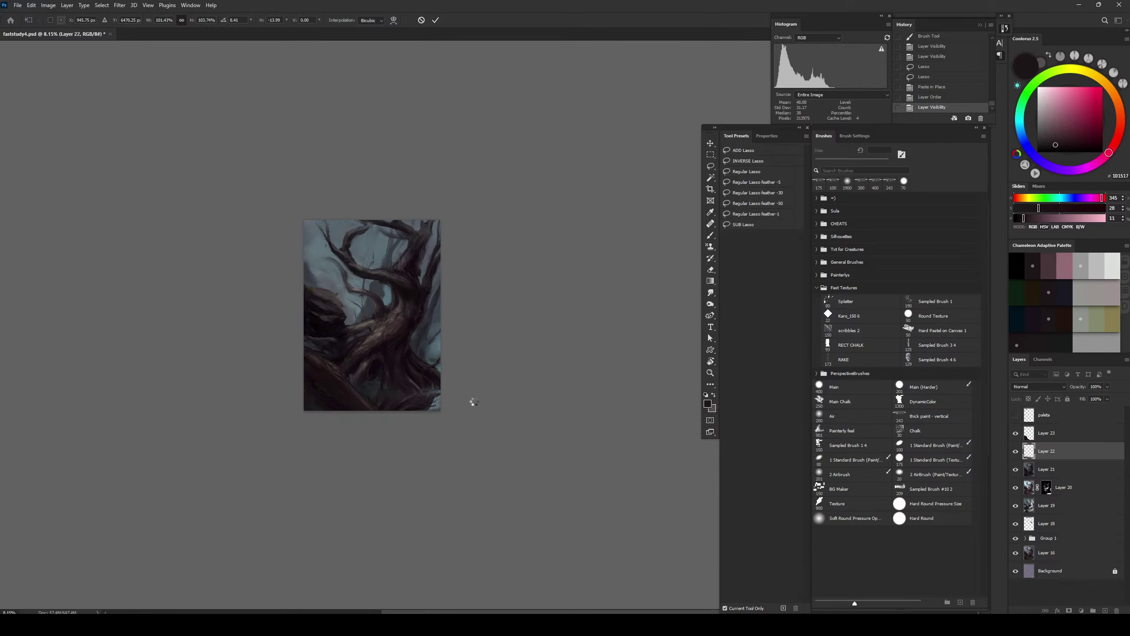
Erase the reflection over the bottom-right ripples and the root hollow with the Air eraser at 1100 px
{"action": "scroll", "coordinate": [474, 403], "scroll_direction": "up", "scroll_amount": 5}
{"action": "key", "text": "e"}
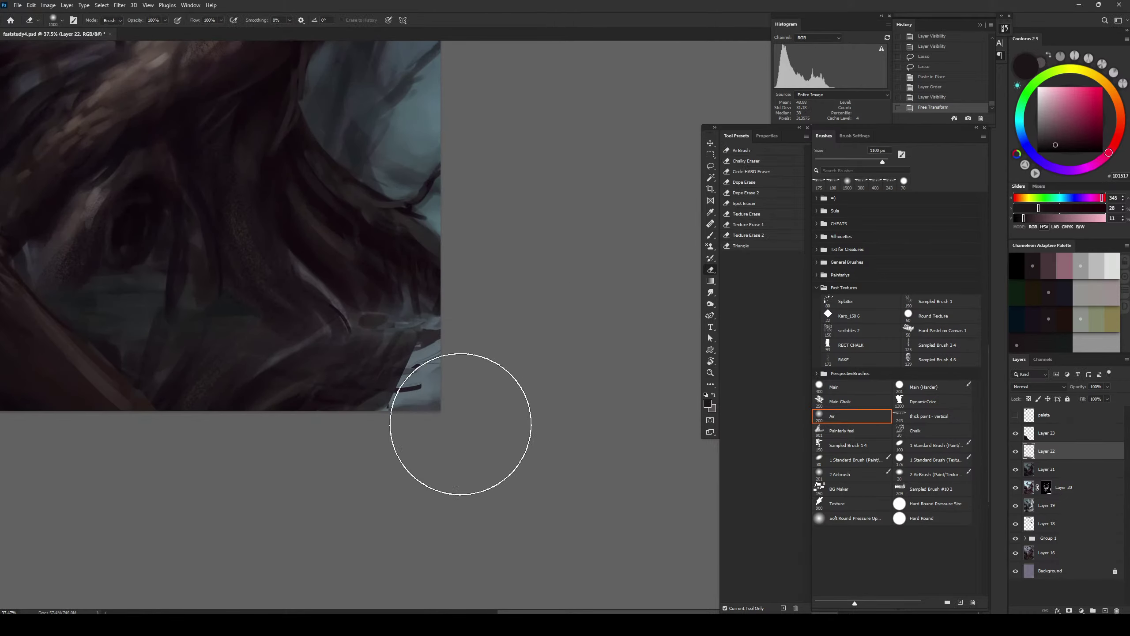
{"action": "mouse_move", "coordinate": [460, 424]}
{"action": "left_mouse_down"}
{"action": "mouse_move", "coordinate": [358, 454]}
{"action": "mouse_move", "coordinate": [351, 430]}
{"action": "mouse_move", "coordinate": [312, 401]}
{"action": "left_mouse_up"}
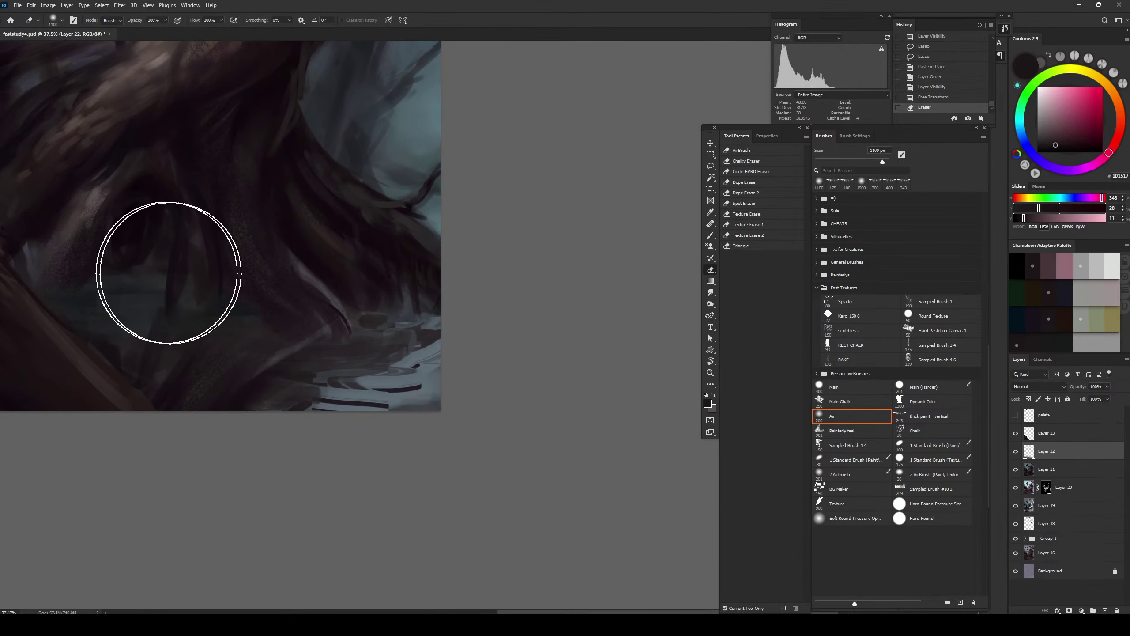
{"action": "left_click_drag", "start_coordinate": [169, 272], "coordinate": [271, 219]}
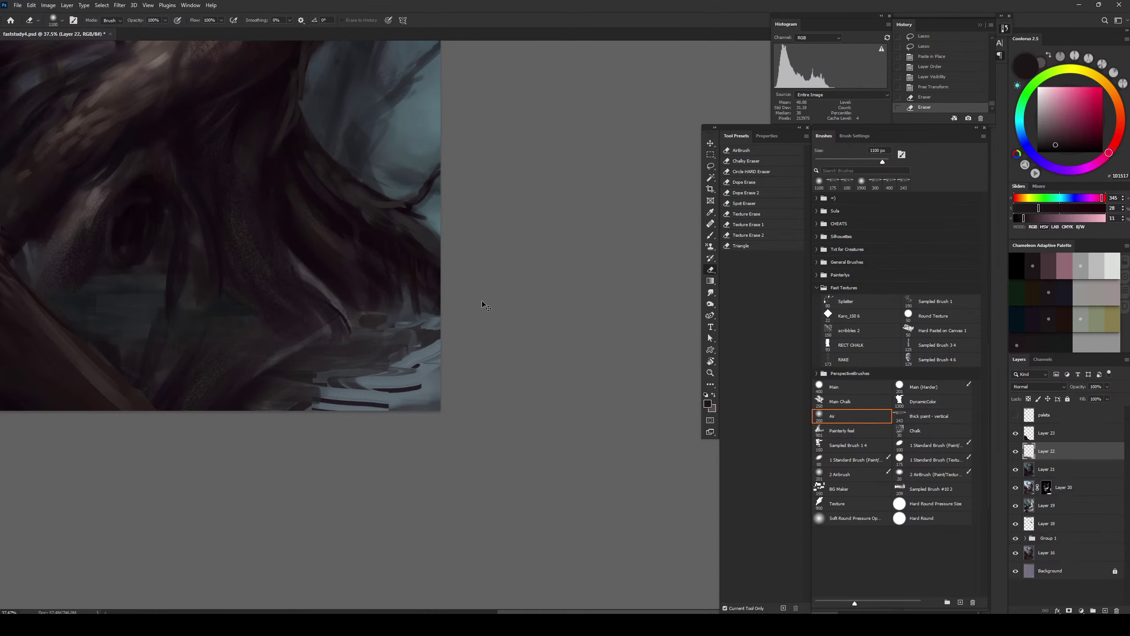
Brighten the reflection layer with Levels by lowering the white input, and soften it around the central roots with an 800 px eraser
{"action": "key", "text": "ctrl+l"}
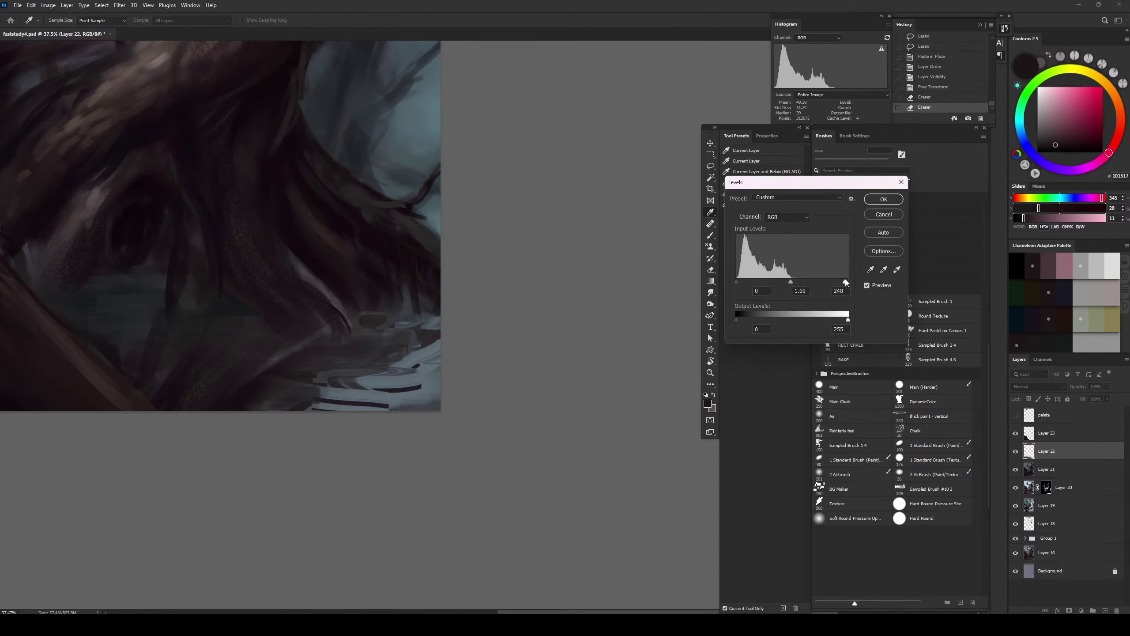
{"action": "left_click_drag", "start_coordinate": [845, 281], "coordinate": [809, 281]}
{"action": "key", "text": "Return"}
{"action": "key", "text": "e"}
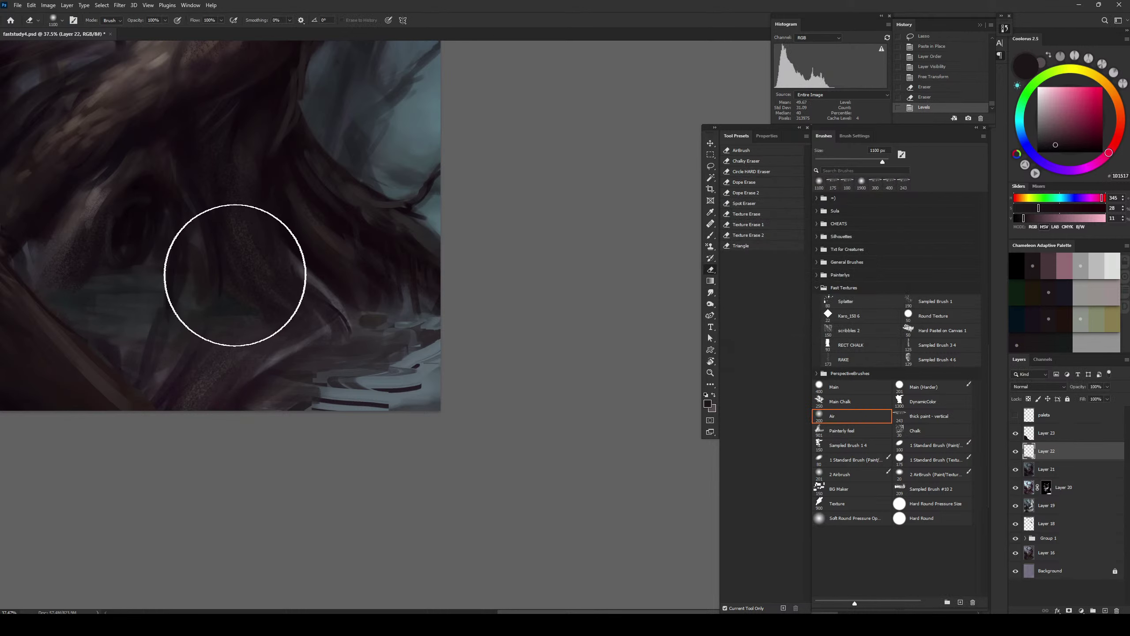
{"action": "left_click_drag", "start_coordinate": [295, 288], "coordinate": [242, 276]}
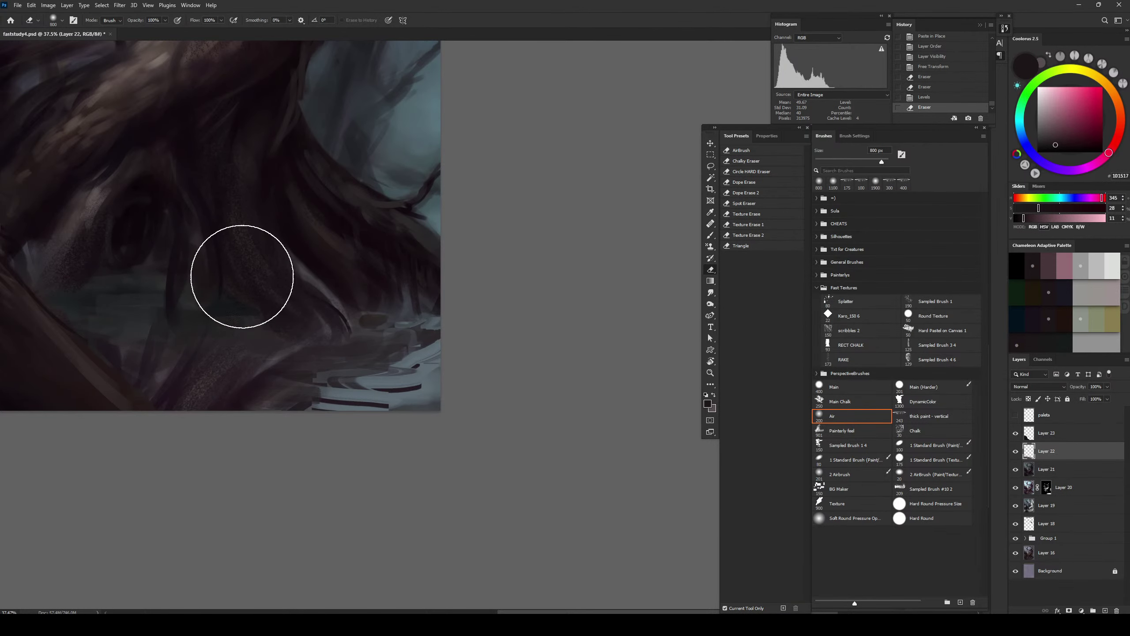
{"action": "mouse_move", "coordinate": [244, 320]}
{"action": "left_mouse_down"}
{"action": "mouse_move", "coordinate": [245, 357]}
{"action": "mouse_move", "coordinate": [233, 328]}
{"action": "left_mouse_up"}
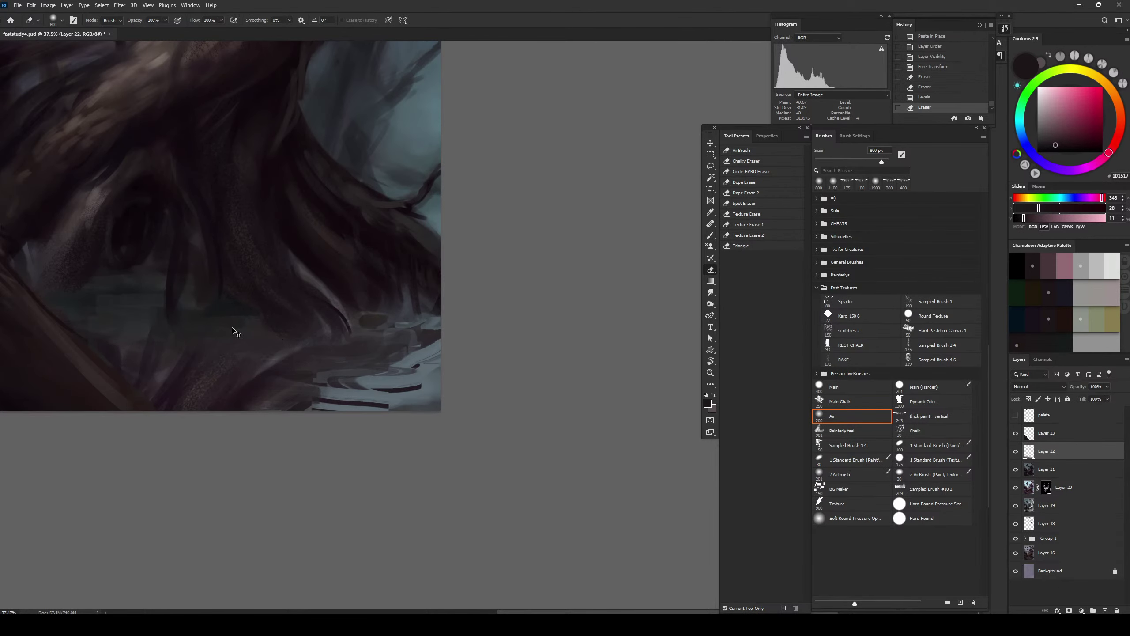
Nudge the reflection upward, shift it slightly back down, and erase its overlap on the hollow and roots at 800 px
{"action": "key", "text": "ctrl+shift+Up"}
{"action": "key", "text": "ctrl+shift+Up"}
{"action": "key", "text": "ctrl+shift+Up"}
{"action": "key", "text": "ctrl+shift+Up"}
{"action": "key", "text": "ctrl+shift+Up"}
{"action": "key", "text": "ctrl+shift+Up"}
{"action": "key", "text": "ctrl+shift+Up"}
{"action": "key", "text": "ctrl+shift+Up"}
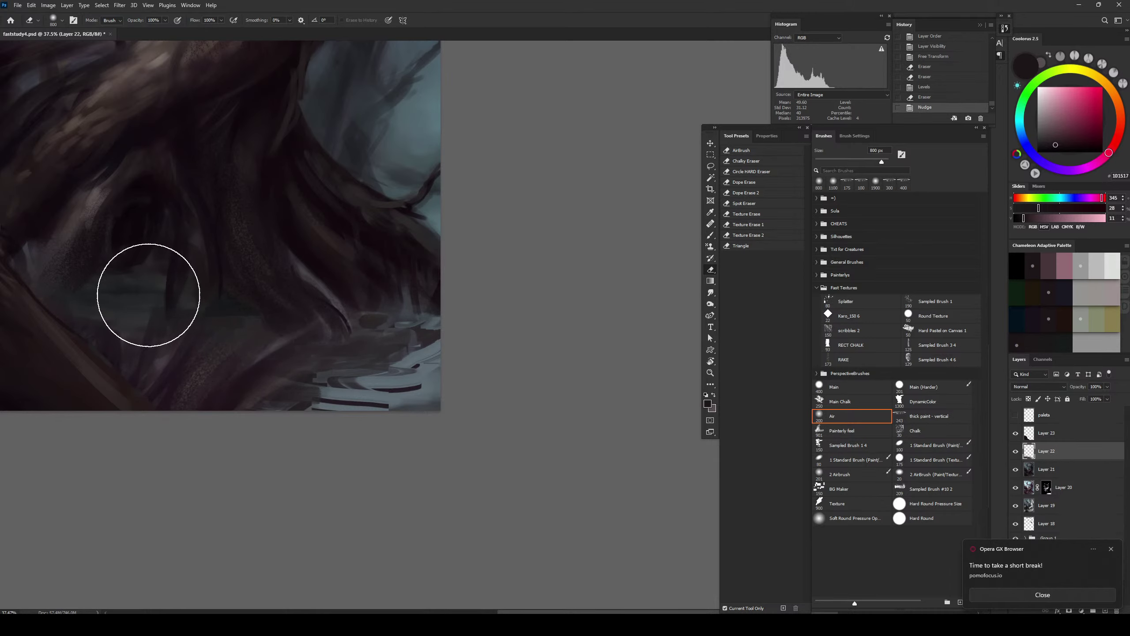
{"action": "key", "text": "v"}
{"action": "mouse_move", "coordinate": [222, 328]}
{"action": "left_mouse_down"}
{"action": "mouse_move", "coordinate": [242, 330]}
{"action": "mouse_move", "coordinate": [239, 317]}
{"action": "mouse_move", "coordinate": [230, 354]}
{"action": "left_mouse_up"}
{"action": "key", "text": "e"}
{"action": "mouse_move", "coordinate": [60, 292]}
{"action": "left_mouse_down"}
{"action": "mouse_move", "coordinate": [124, 299]}
{"action": "mouse_move", "coordinate": [75, 289]}
{"action": "left_mouse_up"}
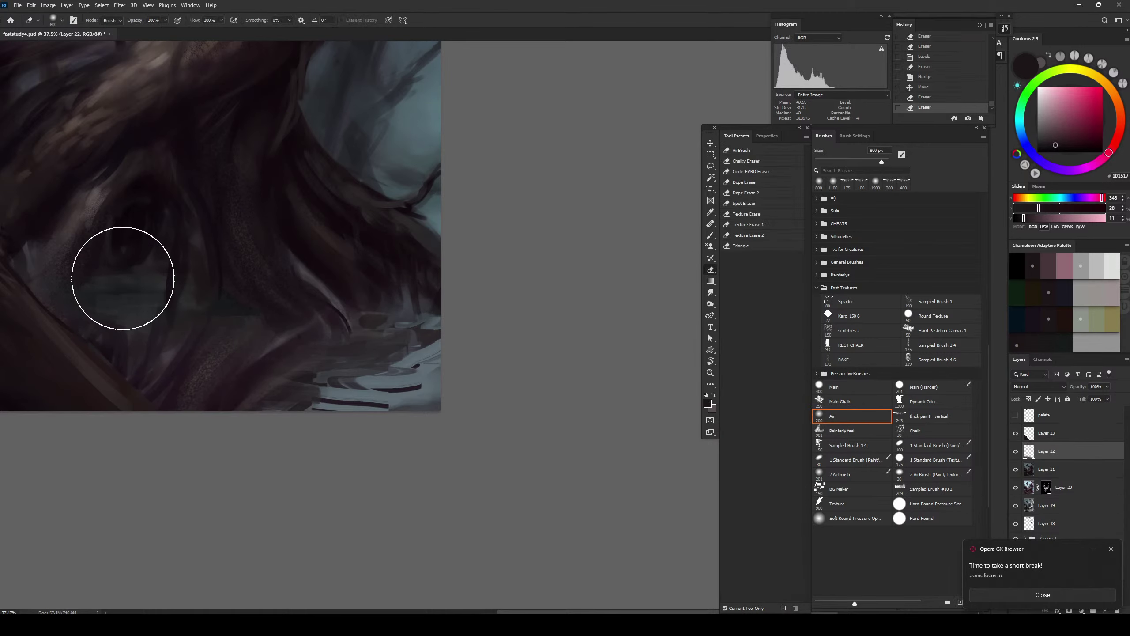
{"action": "mouse_move", "coordinate": [359, 260]}
{"action": "left_mouse_down"}
{"action": "mouse_move", "coordinate": [331, 262]}
{"action": "mouse_move", "coordinate": [313, 282]}
{"action": "left_mouse_up"}
Save the file and erase a little more of the reflection near the base of the roots at 800 px
{"action": "key", "text": "z"}
{"action": "left_click_drag", "start_coordinate": [434, 272], "coordinate": [390, 257]}
{"action": "mouse_move", "coordinate": [399, 245]}
{"action": "left_mouse_down"}
{"action": "mouse_move", "coordinate": [403, 384]}
{"action": "mouse_move", "coordinate": [368, 429]}
{"action": "mouse_move", "coordinate": [387, 419]}
{"action": "left_mouse_up"}
{"action": "key", "text": "ctrl+s"}
{"action": "key", "text": "e"}
{"action": "key", "text": "bracketleft"}
{"action": "key", "text": "bracketleft"}
{"action": "key", "text": "bracketleft"}
{"action": "key", "text": "bracketright"}
{"action": "key", "text": "bracketright"}
{"action": "key", "text": "bracketright"}
{"action": "mouse_move", "coordinate": [384, 424]}
{"action": "left_mouse_down"}
{"action": "mouse_move", "coordinate": [368, 433]}
{"action": "mouse_move", "coordinate": [354, 419]}
{"action": "left_mouse_up"}
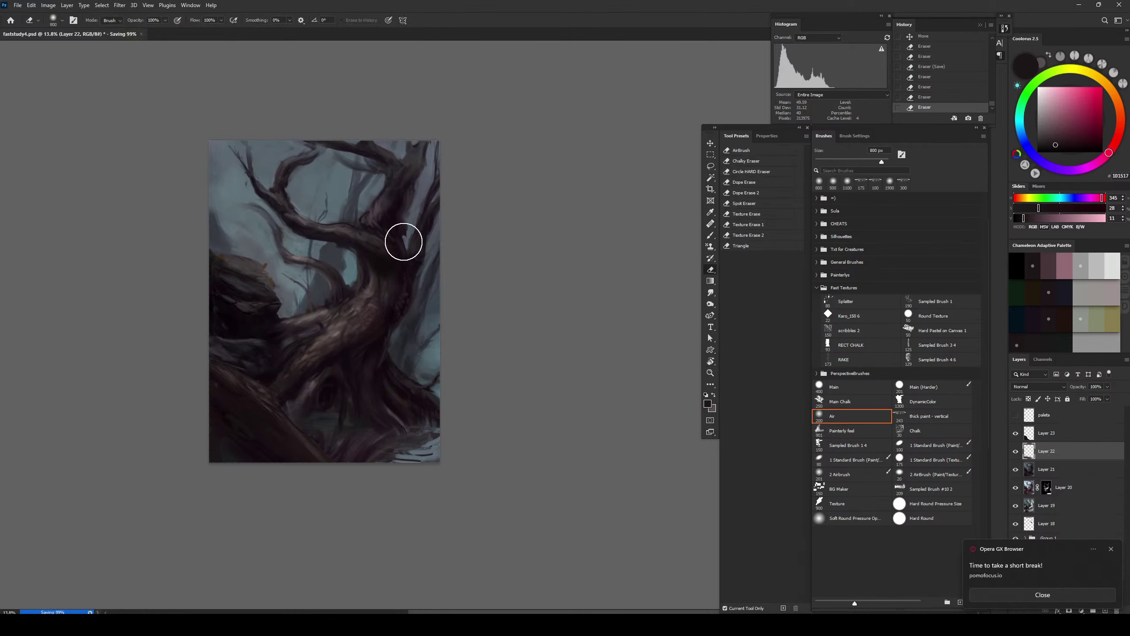
Stamp all visible layers into a new layer above the log and apply a Gaussian Blur of about 29 pixels
{"action": "left_click", "coordinate": [1062, 436]}
{"action": "key", "text": "ctrl+shift+alt+e"}
{"action": "left_click", "coordinate": [120, 5]}
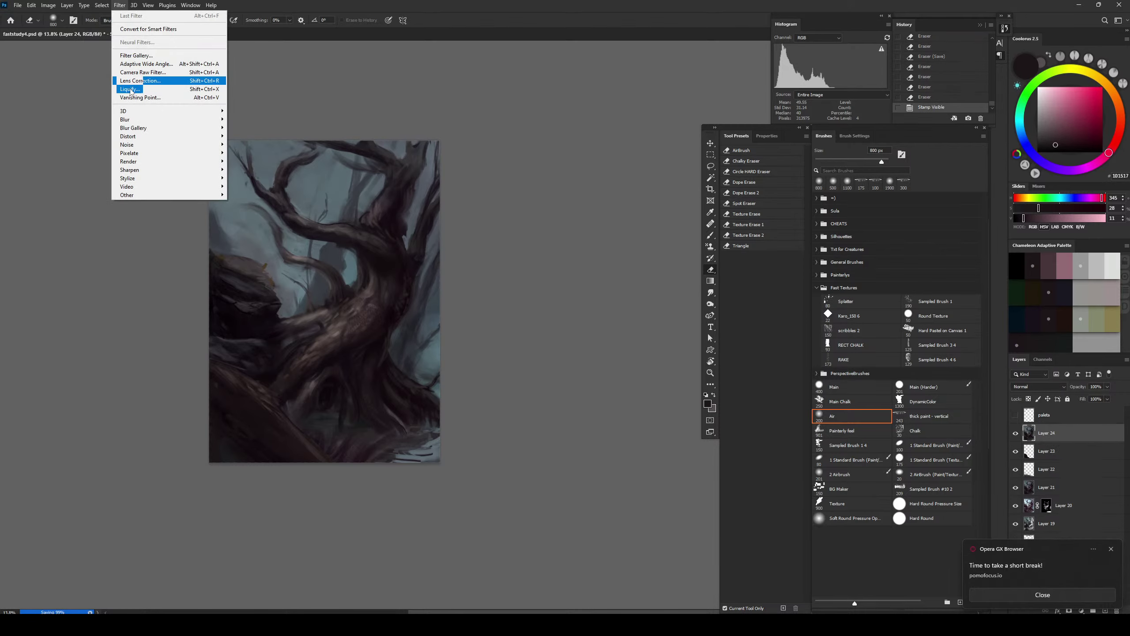
{"action": "mouse_move", "coordinate": [129, 119]}
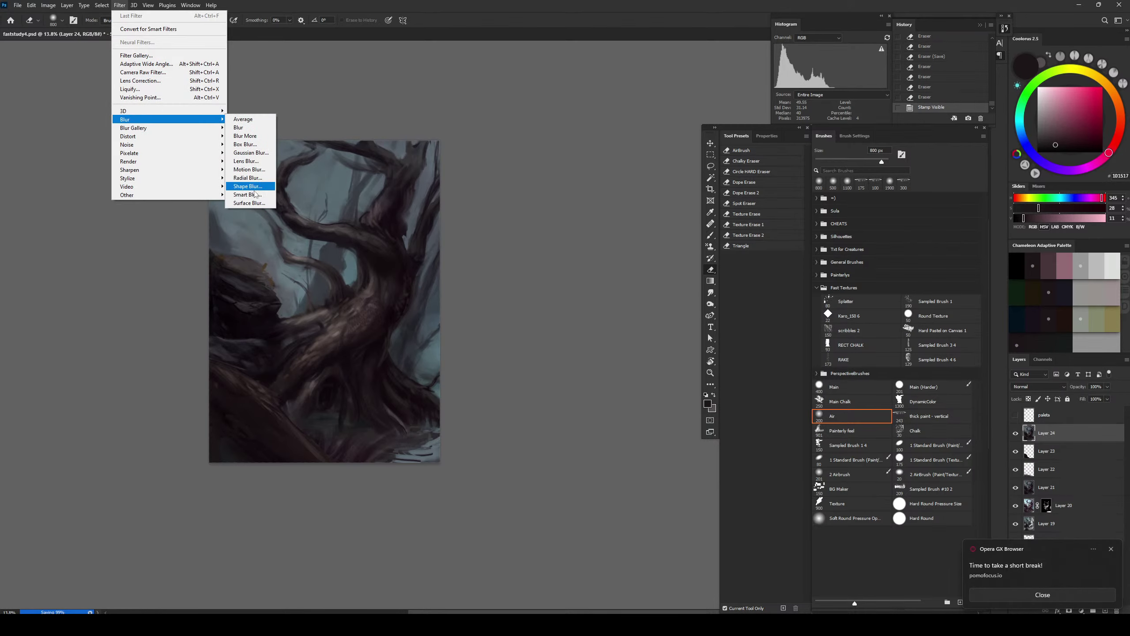
{"action": "left_click", "coordinate": [251, 152]}
{"action": "left_click", "coordinate": [720, 303]}
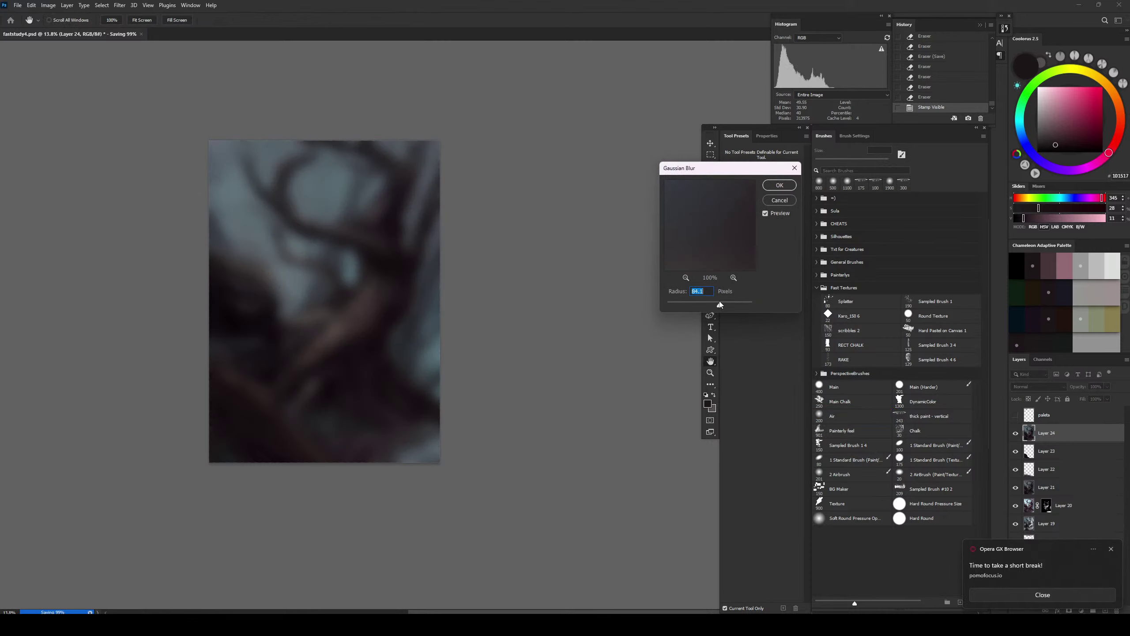
{"action": "left_click_drag", "start_coordinate": [715, 306], "coordinate": [706, 307]}
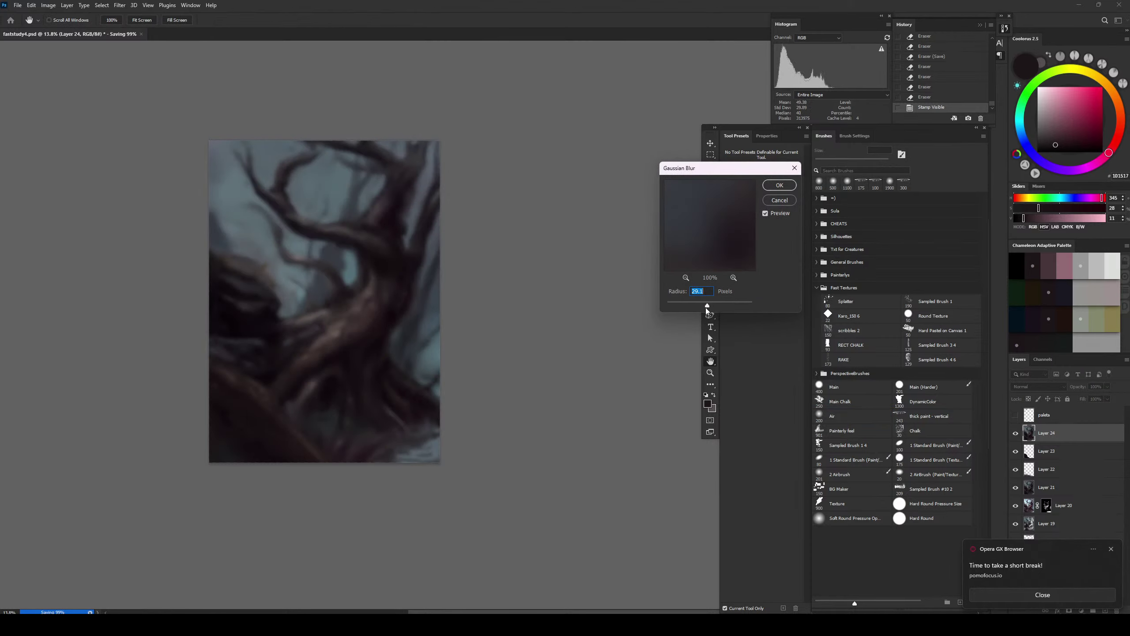
{"action": "key", "text": "Return"}
Erase the blurred layer over the lower trunk and the rocks with the Air eraser, starting at 1300 px
{"action": "left_click_drag", "start_coordinate": [436, 397], "coordinate": [473, 394]}
{"action": "key", "text": "e"}
{"action": "key", "text": "bracketright"}
{"action": "key", "text": "bracketright"}
{"action": "key", "text": "bracketright"}
{"action": "key", "text": "bracketright"}
{"action": "key", "text": "bracketright"}
{"action": "left_click_drag", "start_coordinate": [242, 317], "coordinate": [245, 321]}
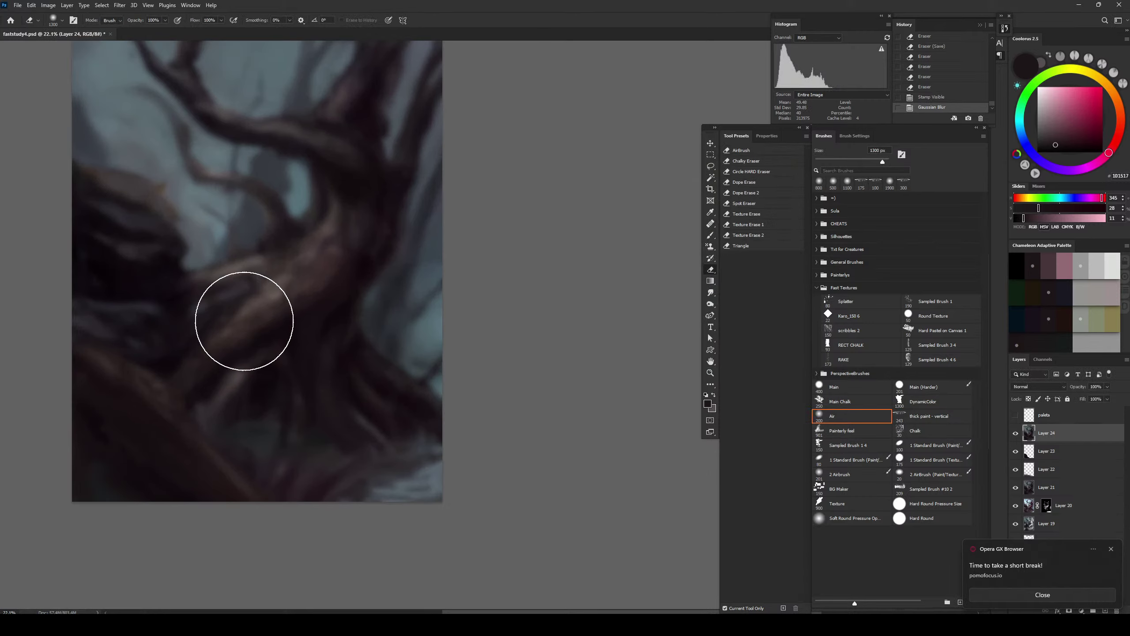
{"action": "key", "text": "bracketright"}
{"action": "left_click_drag", "start_coordinate": [311, 257], "coordinate": [277, 272]}
{"action": "key", "text": "bracketright"}
{"action": "mouse_move", "coordinate": [231, 355]}
{"action": "left_mouse_down"}
{"action": "mouse_move", "coordinate": [293, 316]}
{"action": "mouse_move", "coordinate": [202, 384]}
{"action": "mouse_move", "coordinate": [125, 262]}
{"action": "mouse_move", "coordinate": [140, 305]}
{"action": "left_mouse_up"}
Erase the blur from the upper trunk, branches and right-hand roots with larger Air eraser sizes up to 2300 px
{"action": "key", "text": "bracketright"}
{"action": "key", "text": "bracketright"}
{"action": "key", "text": "bracketright"}
{"action": "key", "text": "bracketright"}
{"action": "key", "text": "bracketright"}
{"action": "mouse_move", "coordinate": [283, 303]}
{"action": "left_mouse_down"}
{"action": "mouse_move", "coordinate": [168, 384]}
{"action": "mouse_move", "coordinate": [308, 283]}
{"action": "mouse_move", "coordinate": [323, 392]}
{"action": "mouse_move", "coordinate": [363, 396]}
{"action": "mouse_move", "coordinate": [397, 232]}
{"action": "left_mouse_up"}
{"action": "key", "text": "bracketright"}
{"action": "key", "text": "bracketright"}
{"action": "key", "text": "bracketright"}
{"action": "mouse_move", "coordinate": [422, 150]}
{"action": "left_mouse_down"}
{"action": "mouse_move", "coordinate": [341, 250]}
{"action": "mouse_move", "coordinate": [320, 218]}
{"action": "left_mouse_up"}
{"action": "mouse_move", "coordinate": [450, 229]}
{"action": "left_mouse_down"}
{"action": "mouse_move", "coordinate": [437, 298]}
{"action": "mouse_move", "coordinate": [454, 388]}
{"action": "left_mouse_up"}
{"action": "mouse_move", "coordinate": [412, 268]}
{"action": "left_mouse_down"}
{"action": "mouse_move", "coordinate": [335, 241]}
{"action": "mouse_move", "coordinate": [170, 417]}
{"action": "mouse_move", "coordinate": [462, 336]}
{"action": "left_mouse_up"}
{"action": "mouse_move", "coordinate": [502, 344]}
{"action": "left_mouse_down"}
{"action": "mouse_move", "coordinate": [522, 268]}
{"action": "mouse_move", "coordinate": [555, 270]}
{"action": "left_mouse_up"}
{"action": "key", "text": "z"}
{"action": "left_click", "coordinate": [587, 310]}
{"action": "left_click_drag", "start_coordinate": [632, 400], "coordinate": [529, 415]}
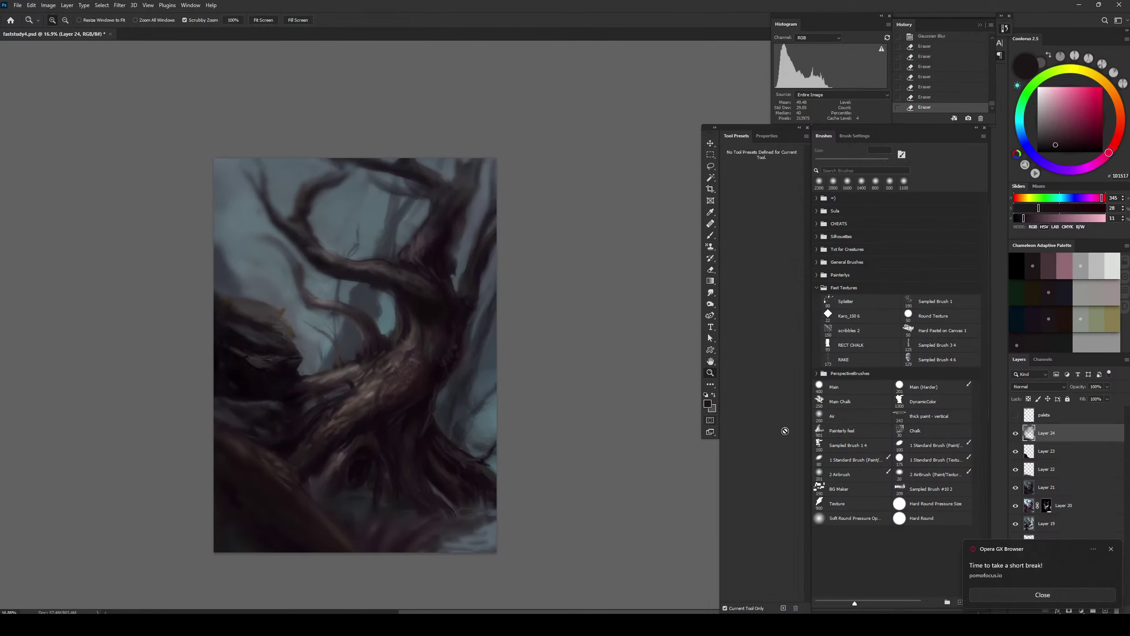
Toggle the blurred layer to compare, lower its fill to about 72%, and hide the reflection layer
{"action": "left_click", "coordinate": [1017, 451]}
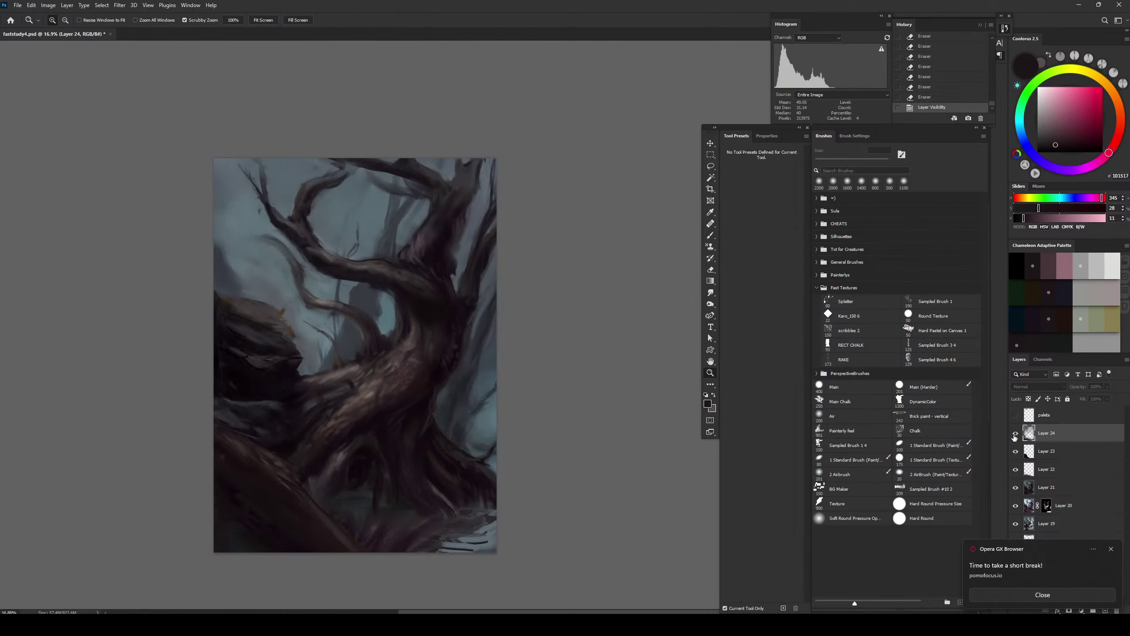
{"action": "left_click", "coordinate": [1016, 452]}
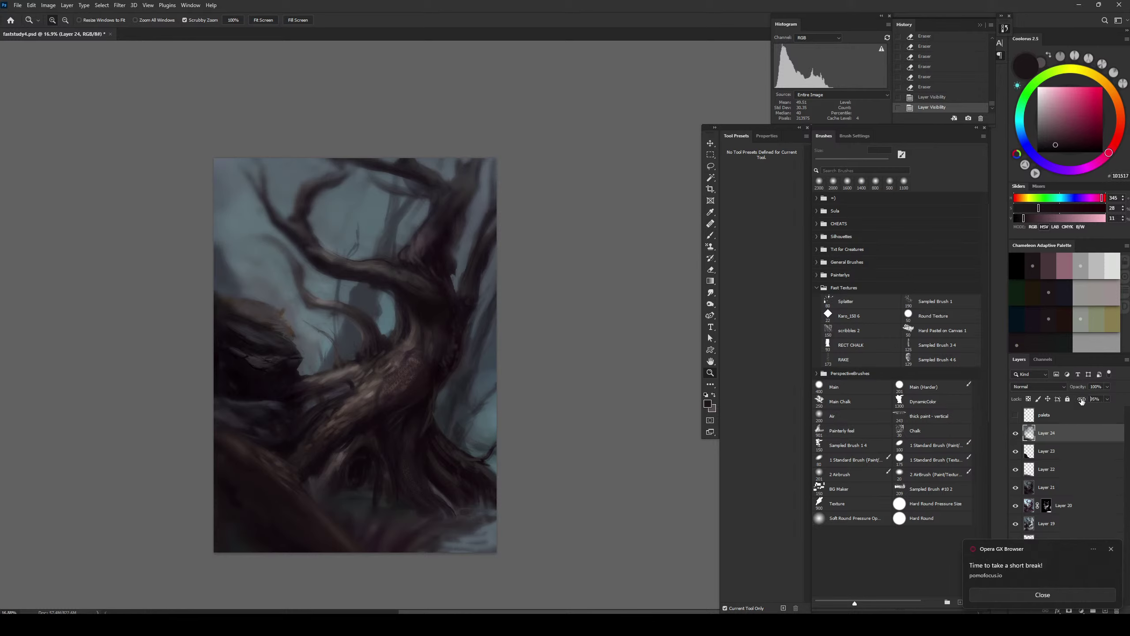
{"action": "key", "text": "Return"}
{"action": "left_click", "coordinate": [1016, 451]}
{"action": "left_click", "coordinate": [1016, 452]}
{"action": "left_click", "coordinate": [1015, 468]}
Sample dark water tones and paint over the water below the roots with the thick paint - vertical brush at 400 px
{"action": "key", "text": "b"}
{"action": "left_click", "coordinate": [363, 502], "text": "alt"}
{"action": "mouse_move", "coordinate": [359, 527]}
{"action": "left_mouse_down"}
{"action": "mouse_move", "coordinate": [428, 533]}
{"action": "mouse_move", "coordinate": [407, 517]}
{"action": "left_mouse_up"}
{"action": "left_click_drag", "start_coordinate": [392, 512], "coordinate": [397, 506]}
{"action": "left_click", "coordinate": [397, 505], "text": "alt"}
{"action": "left_click_drag", "start_coordinate": [452, 530], "coordinate": [450, 528]}
{"action": "left_click_drag", "start_coordinate": [451, 528], "coordinate": [460, 536]}
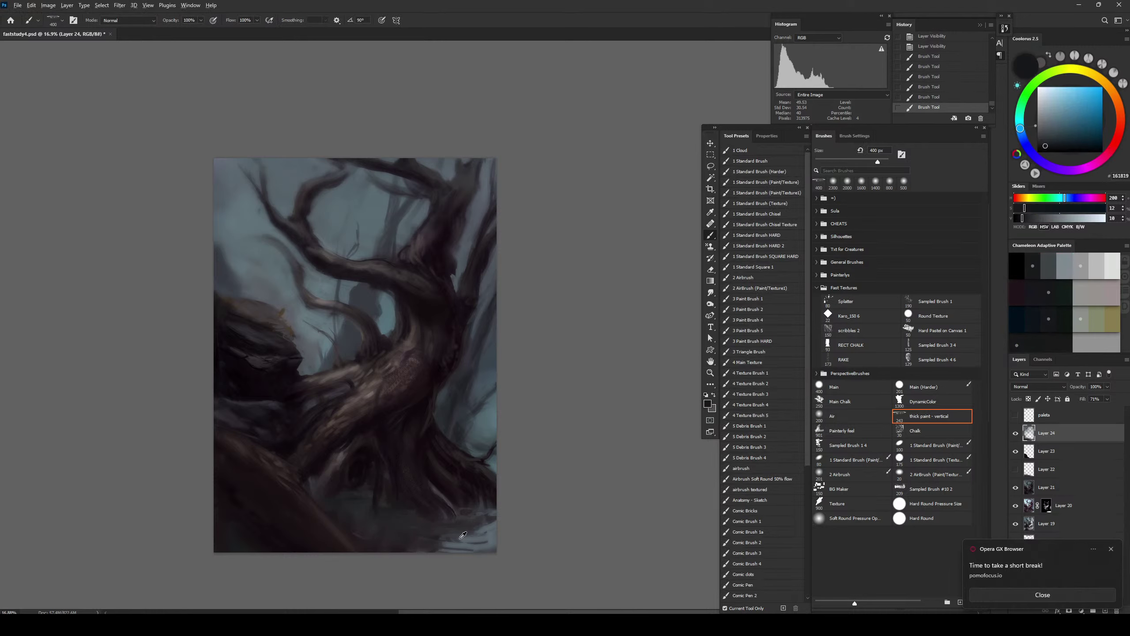
Sample blue-grey tones, repaint the ripples in the bottom-right water at 175 px, and save the file
{"action": "left_click", "coordinate": [460, 538], "text": "alt"}
{"action": "key", "text": "bracketleft"}
{"action": "key", "text": "bracketleft"}
{"action": "key", "text": "bracketleft"}
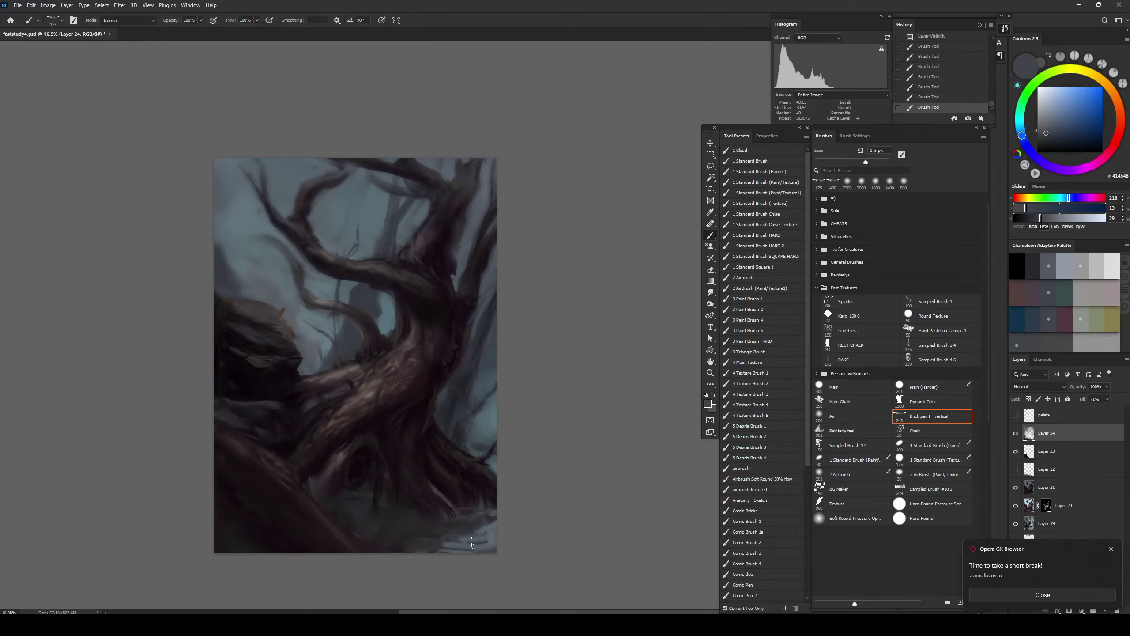
{"action": "left_click", "coordinate": [480, 539], "text": "alt"}
{"action": "left_click", "coordinate": [489, 431], "text": "alt"}
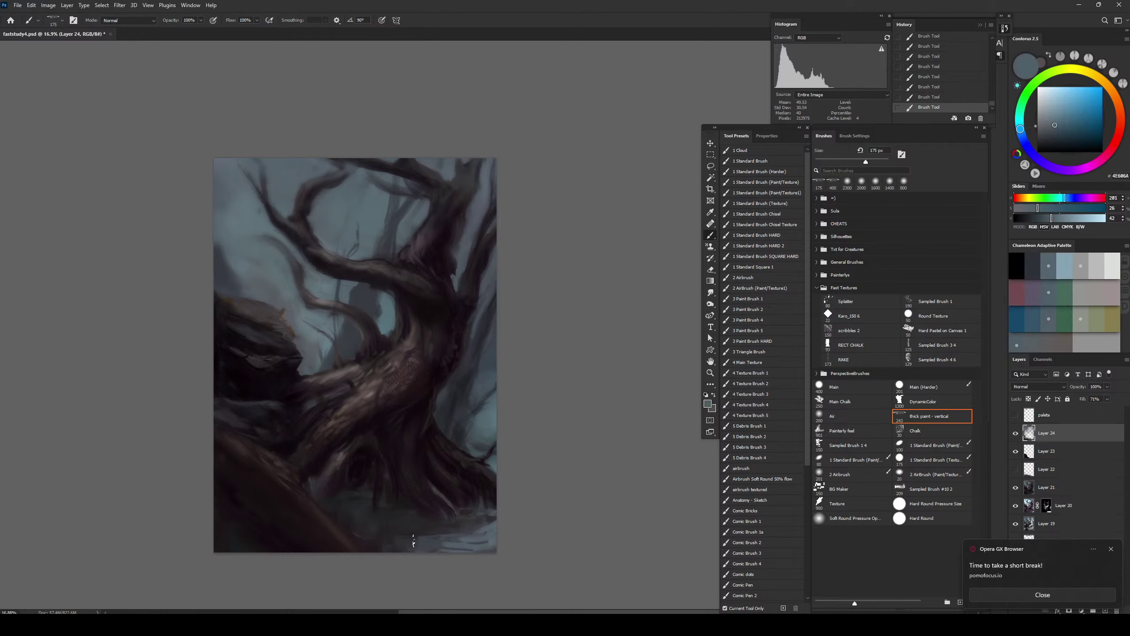
{"action": "left_click", "coordinate": [456, 537], "text": "alt"}
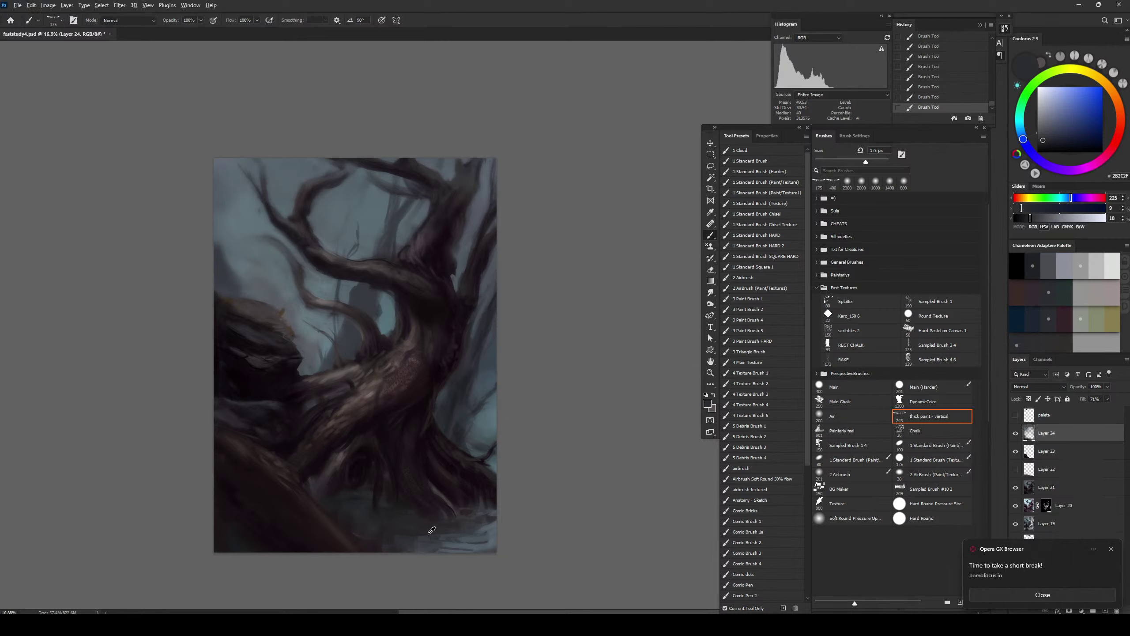
{"action": "left_click", "coordinate": [482, 536], "text": "alt"}
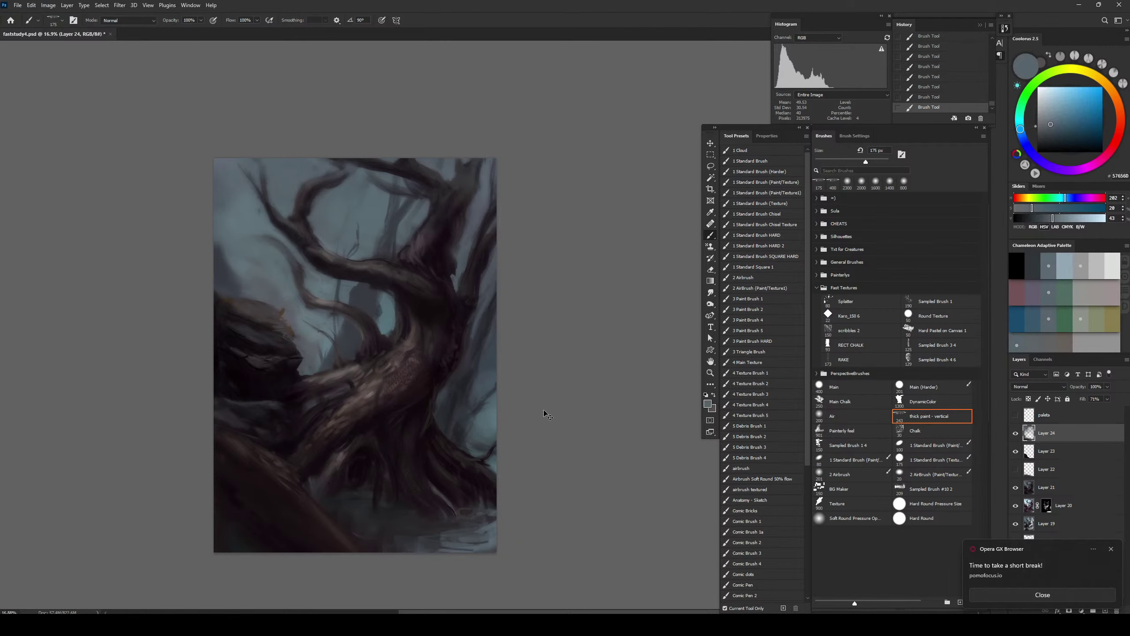
{"action": "key", "text": "ctrl+s"}
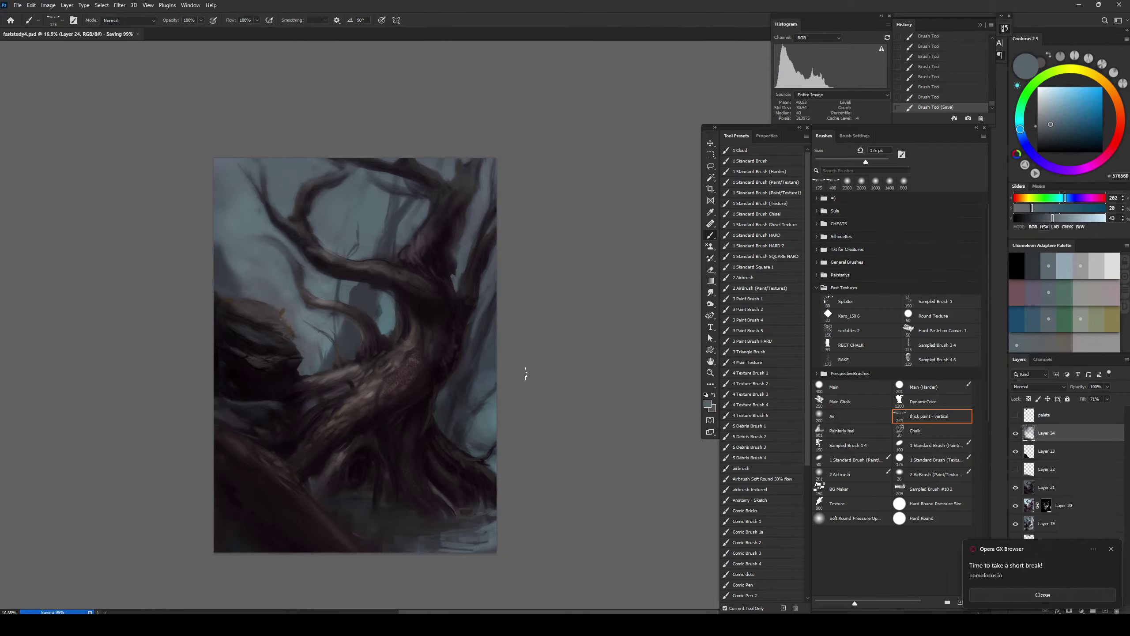